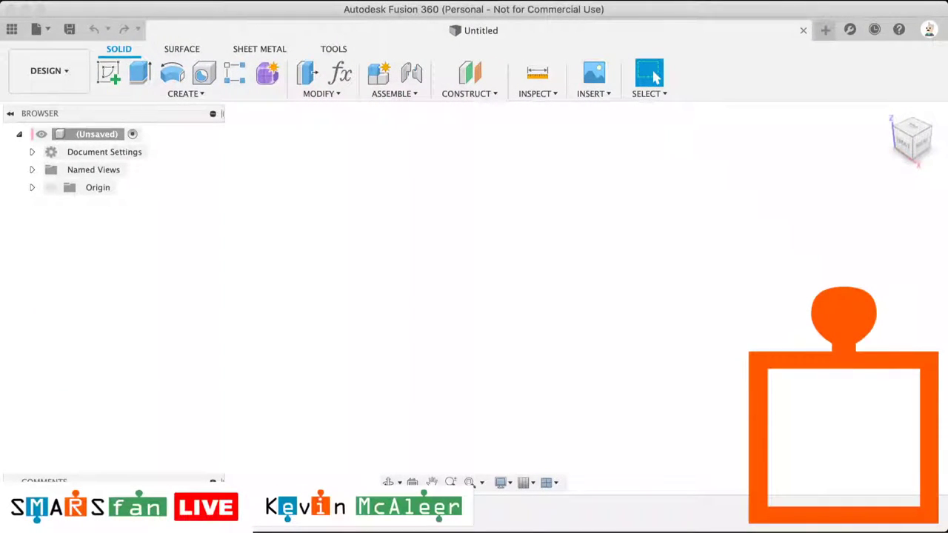
- Switch to the smarsfan.com site in the browser and open the Motor Holder page of its Design Studio
key(super+Tab)
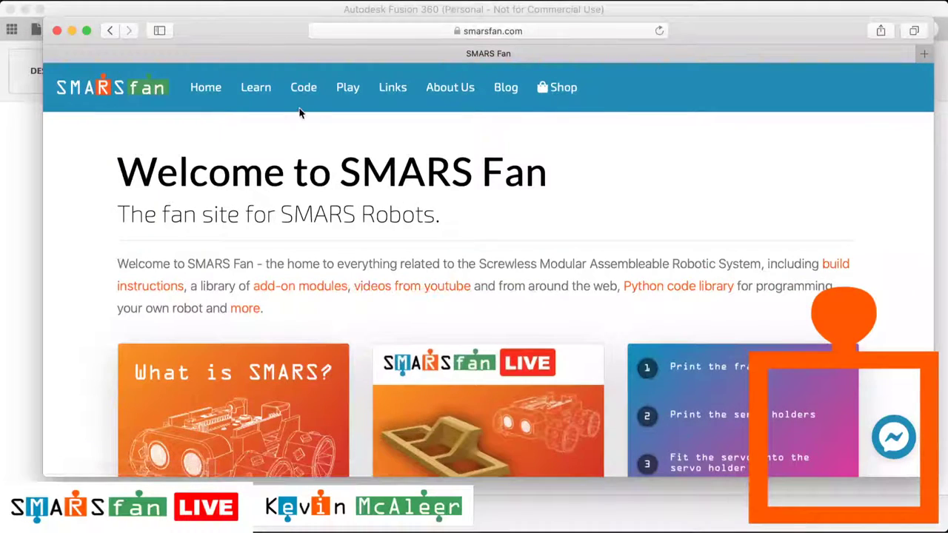
click(255, 92)
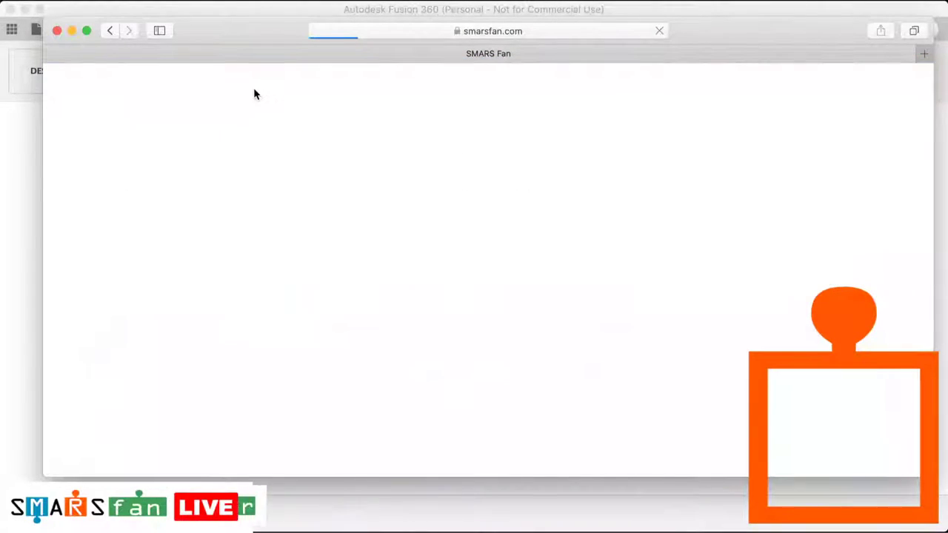
click(770, 132)
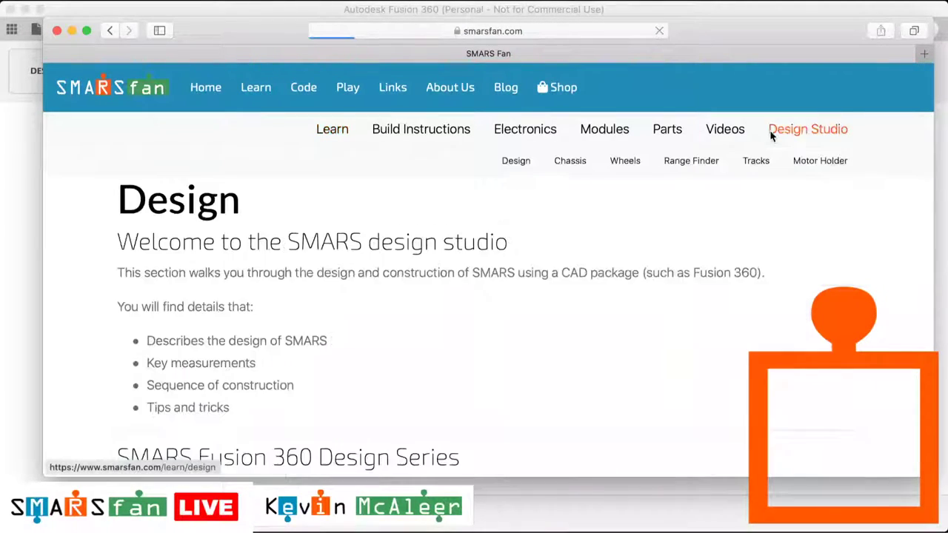
click(824, 161)
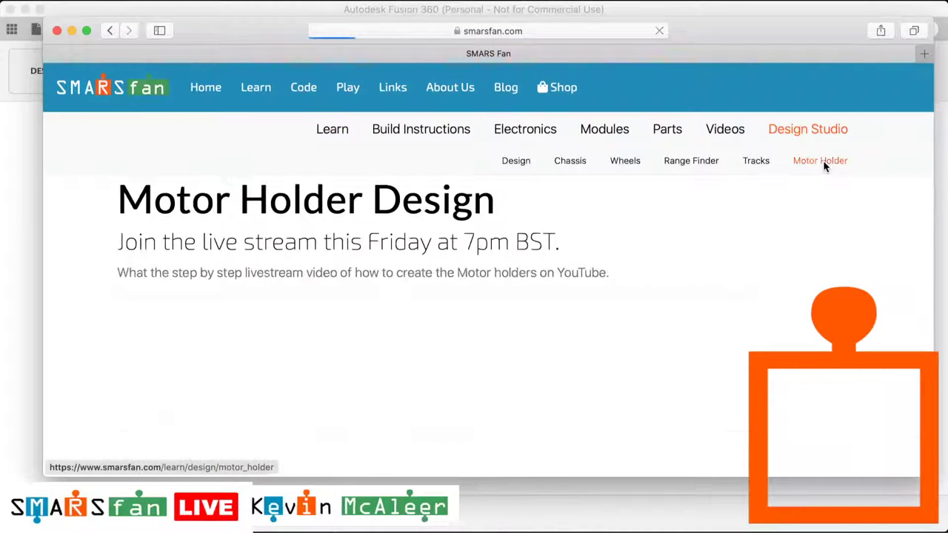
- Open the PDF containing the motor holder profiles and examine the dimensioned views
scroll(629, 340, down, 5)
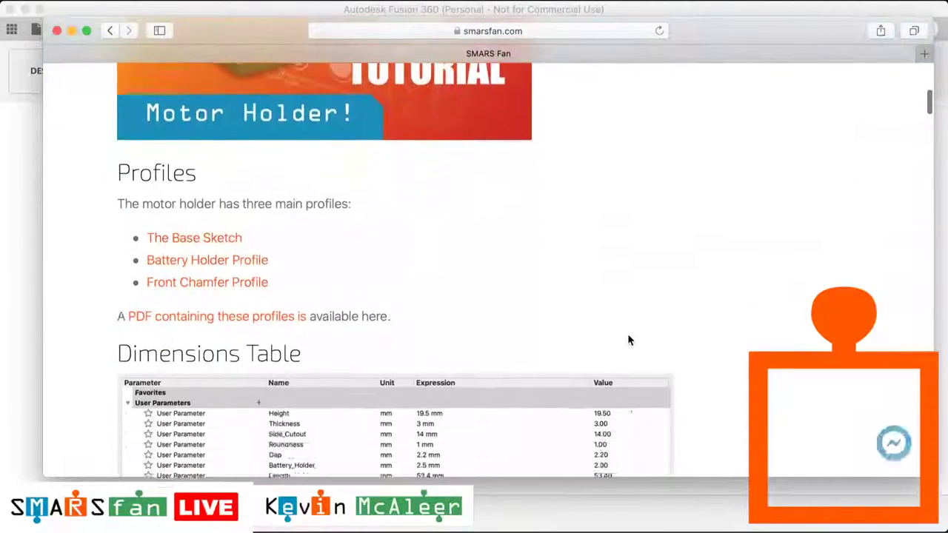
scroll(628, 340, down, 3)
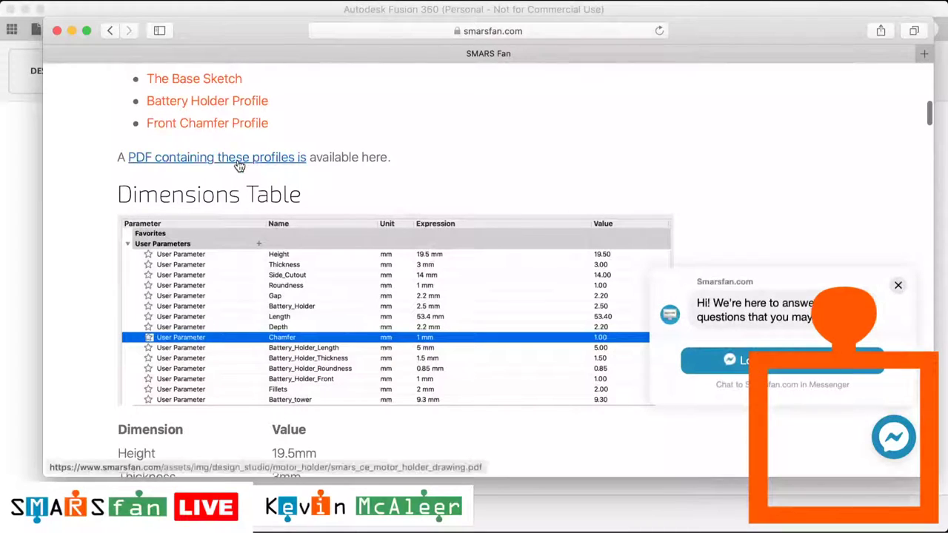
click(239, 165)
scroll(498, 315, down, 3)
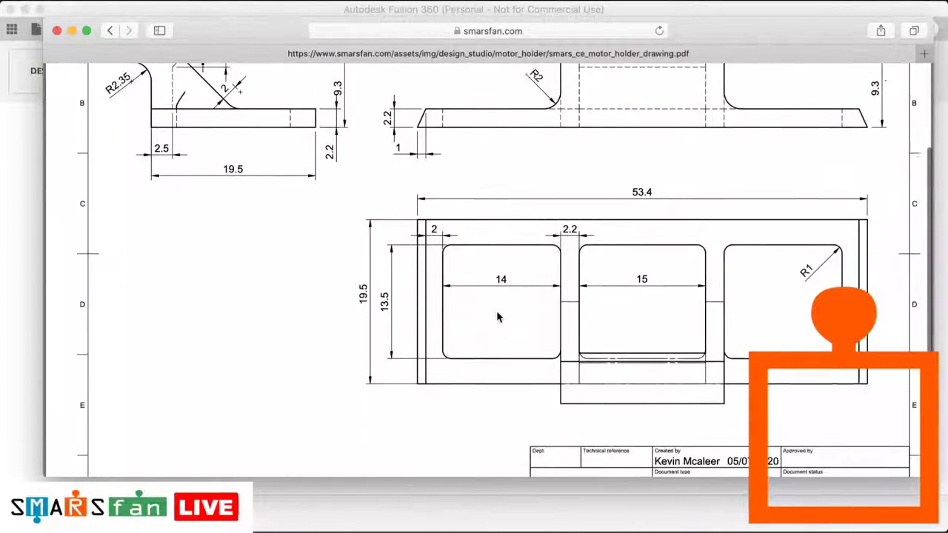
scroll(498, 315, up, 3)
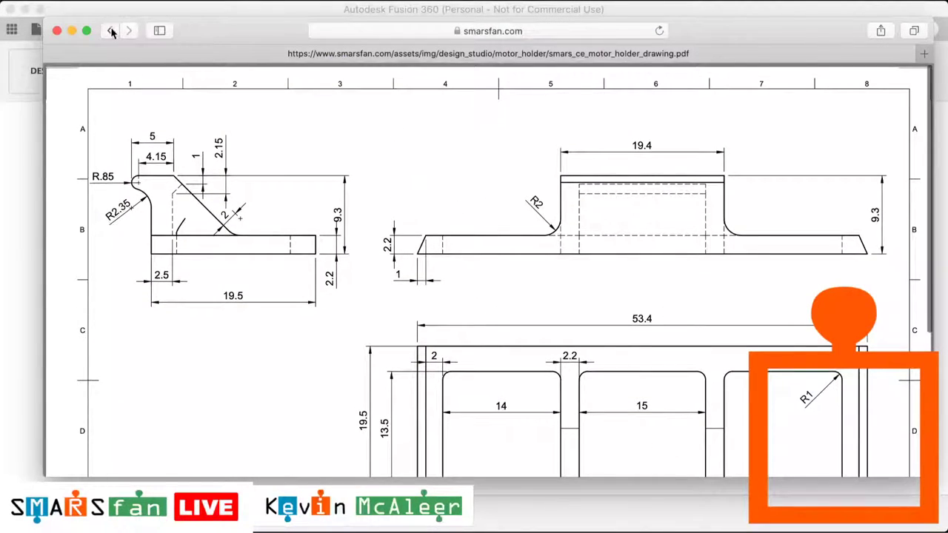
- Return to the Motor Holder page and review the Dimensions Table, Base Sketch and Extrude Base sections
click(111, 32)
scroll(434, 346, down, 3)
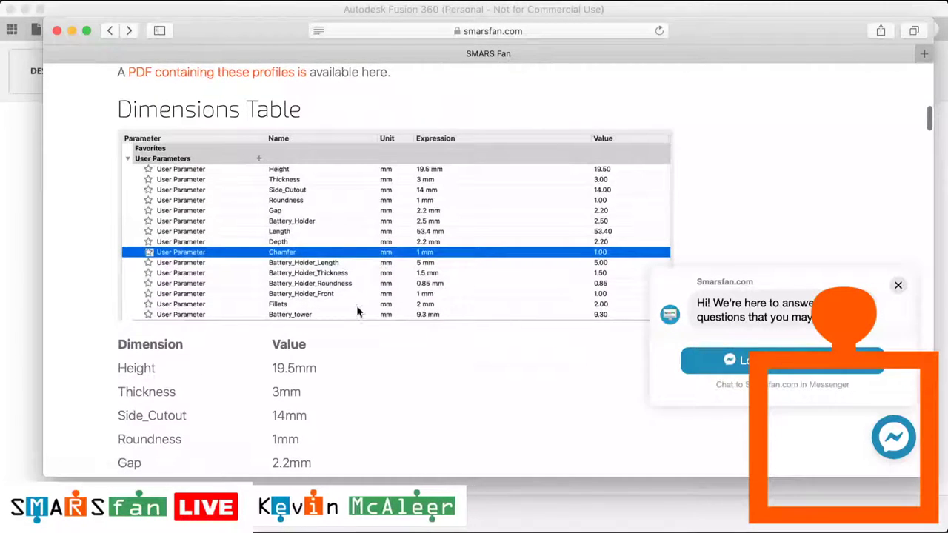
scroll(357, 313, down, 10)
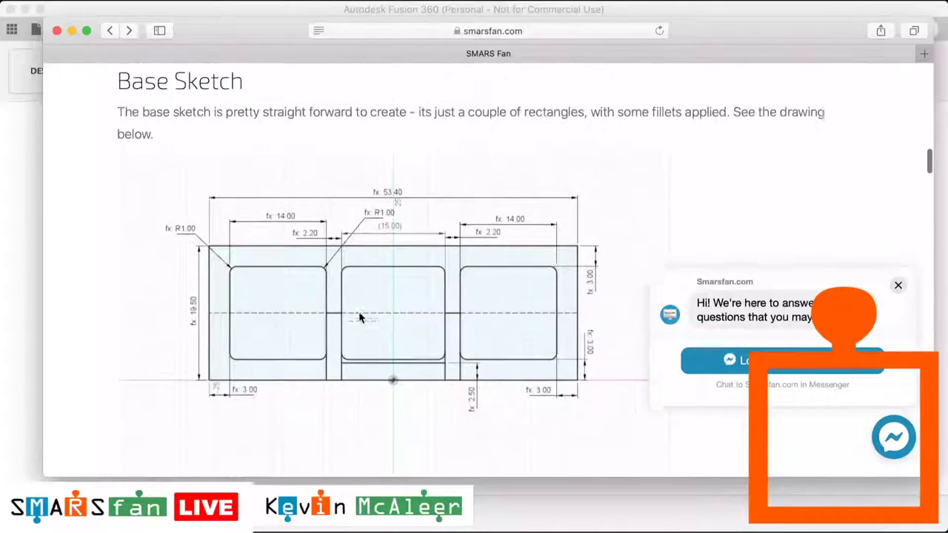
scroll(359, 313, up, 1)
scroll(359, 312, down, 1)
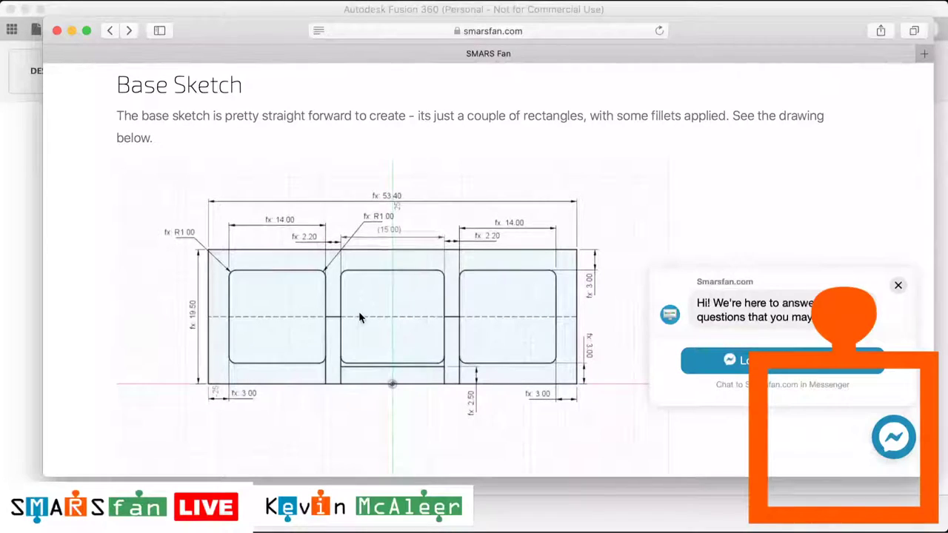
scroll(359, 317, down, 5)
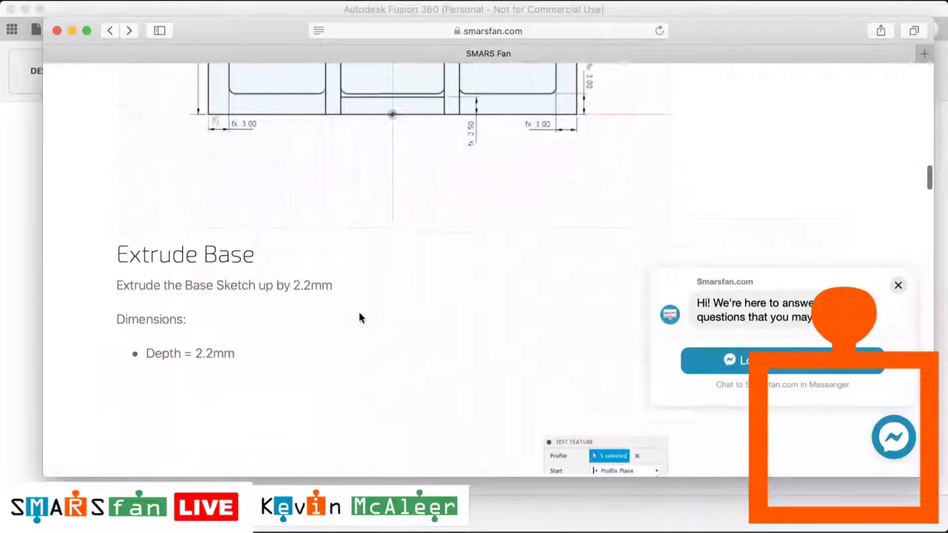
- Dismiss the Messenger chat pop-up on the web page
click(899, 287)
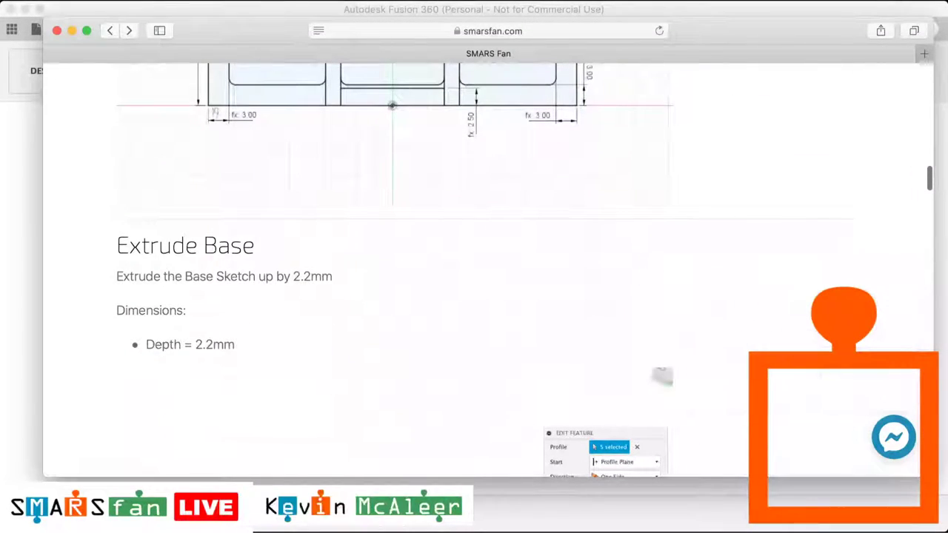
click(898, 441)
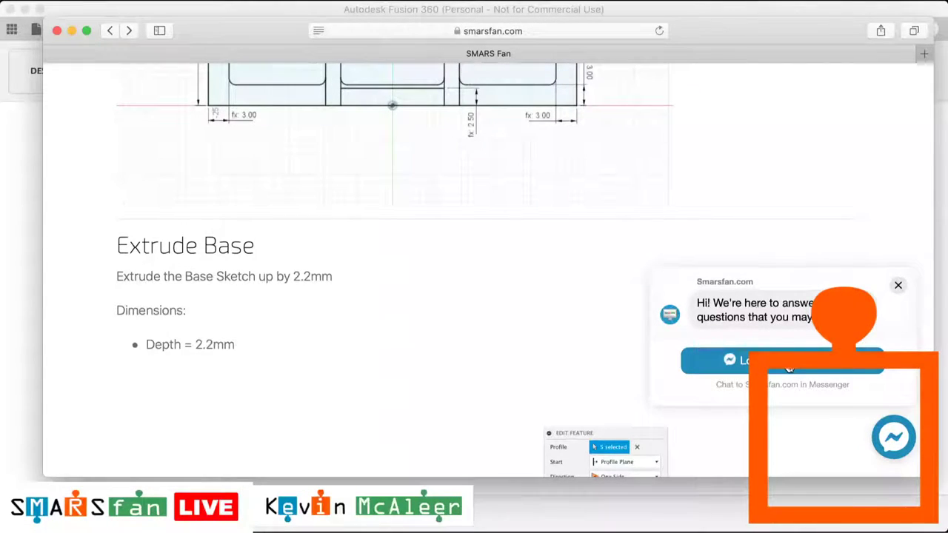
click(899, 287)
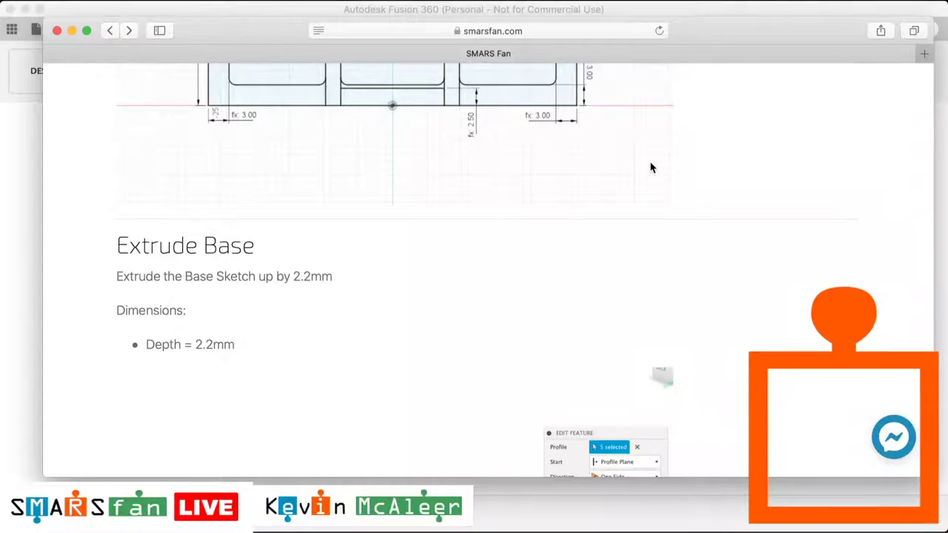
- Read through the list of motor holder dimensions and examine the base sketch drawing
scroll(652, 168, up, 10)
scroll(650, 167, down, 15)
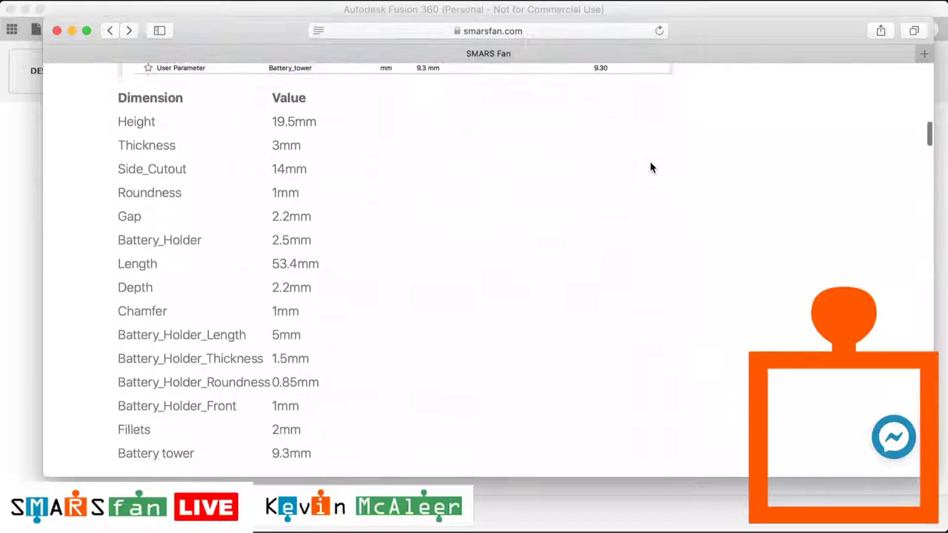
scroll(651, 165, down, 3)
- Move the browser window aside off the main screen and bring Fusion 360 back with the empty design
mouse_move(655, 13)
mouse_down()
mouse_move(947, 115)
mouse_move(947, 193)
mouse_move(947, 137)
mouse_up()
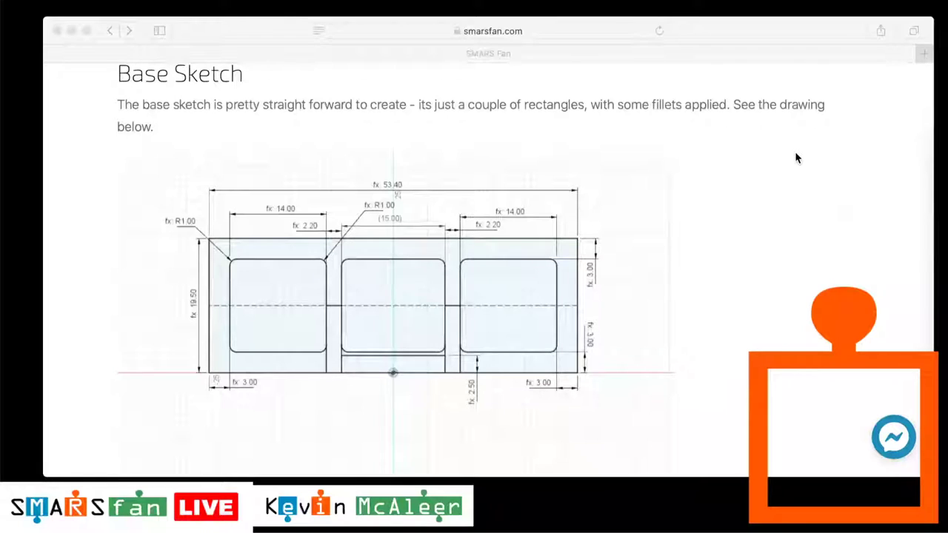
drag(765, 40, 947, 177)
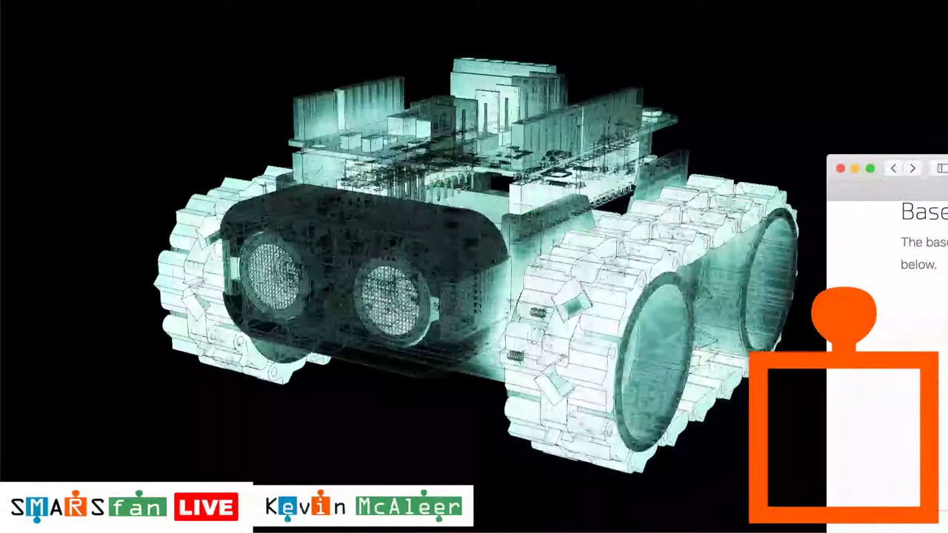
drag(947, 137, 334, 12)
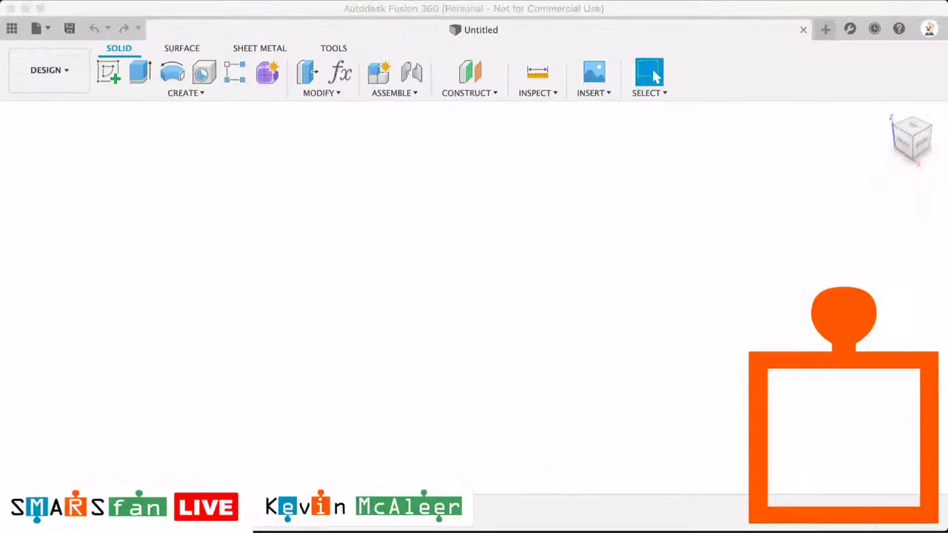
- Start saving the design, creating a Motor Holder folder under SMARS Community Edition 2020 > Livestream Build along as its location
click(66, 28)
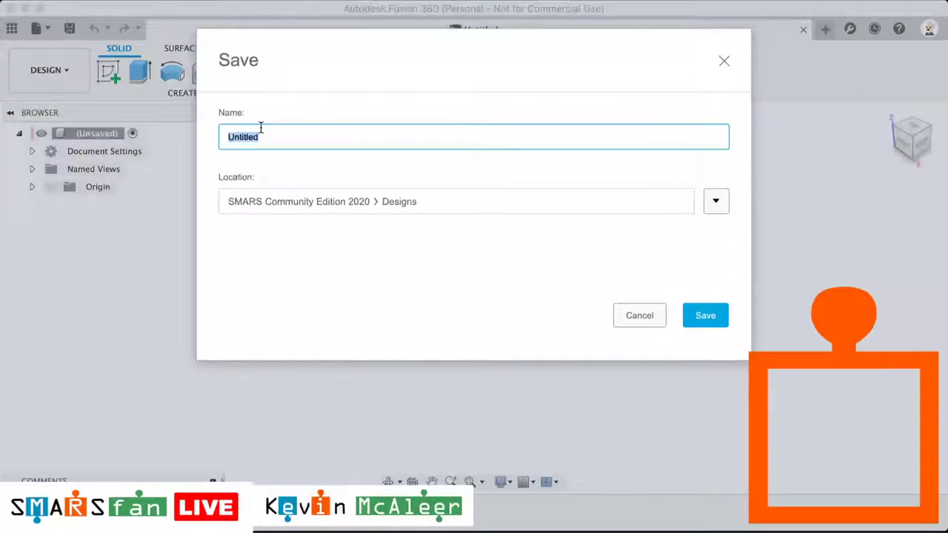
click(716, 201)
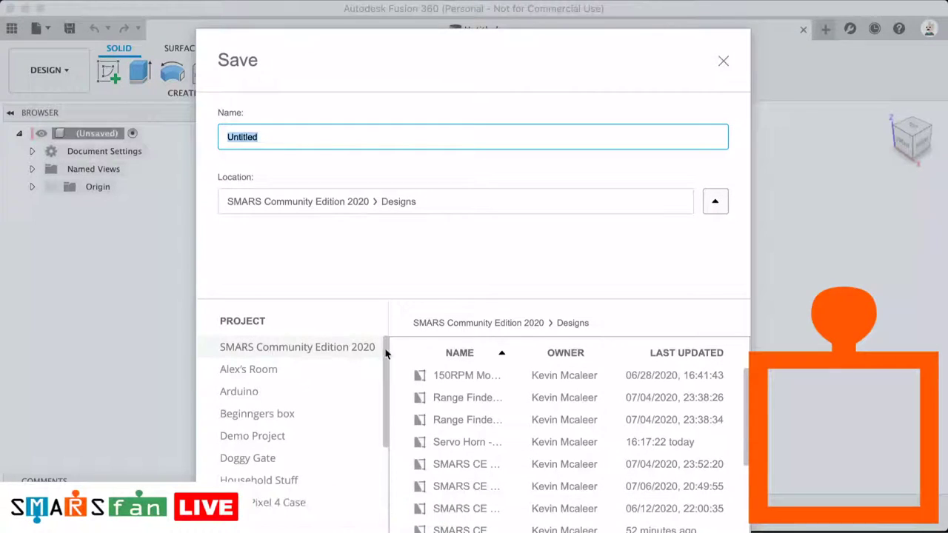
click(341, 348)
click(497, 324)
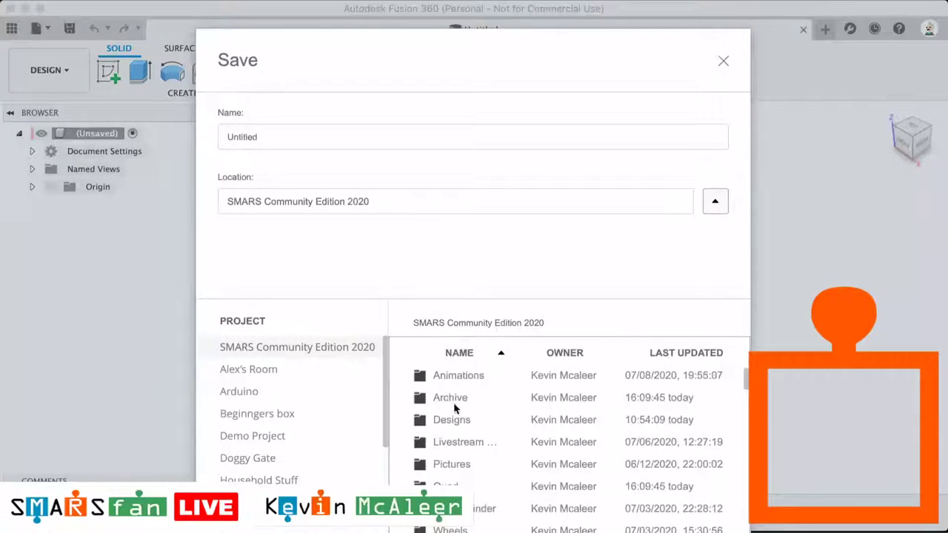
double_click(455, 443)
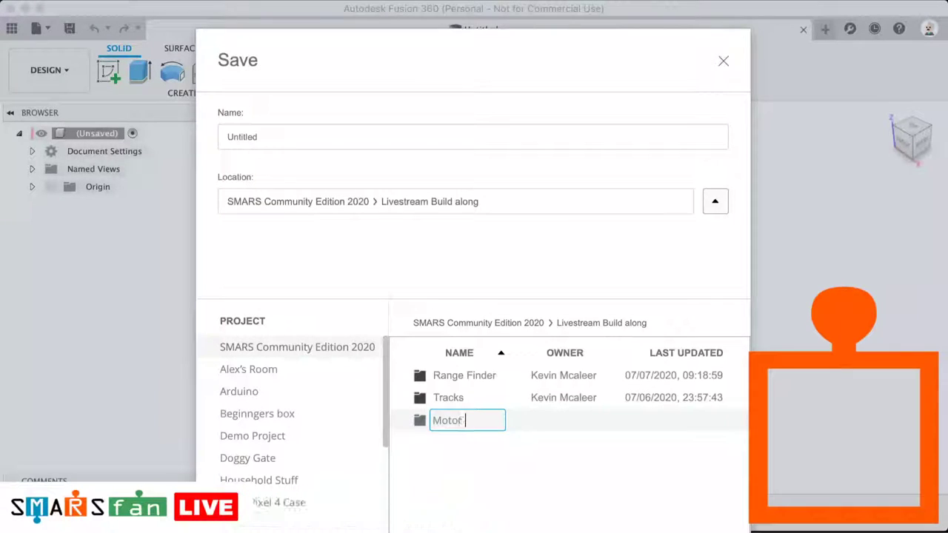
text(Holder)
key(Return)
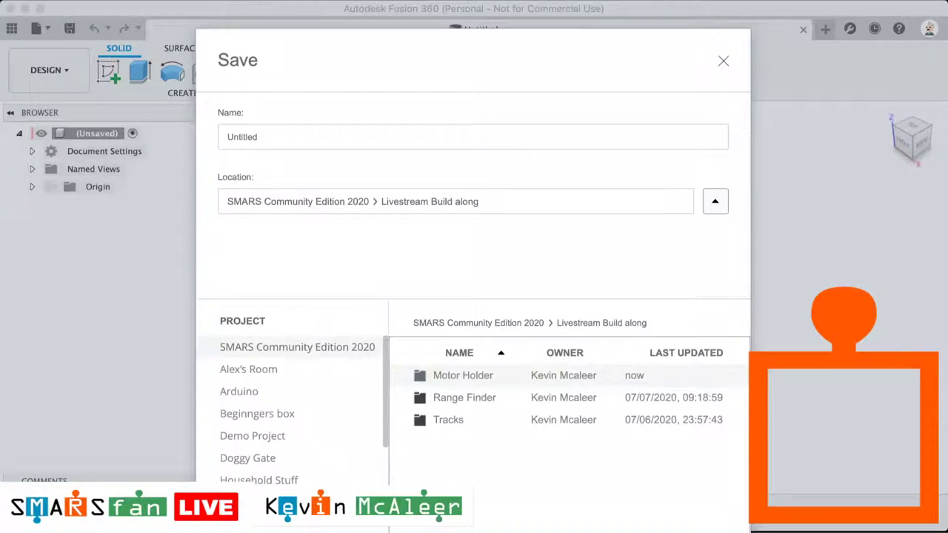
double_click(461, 377)
- Name the design Motor Holder and save it in the chosen folder
click(380, 136)
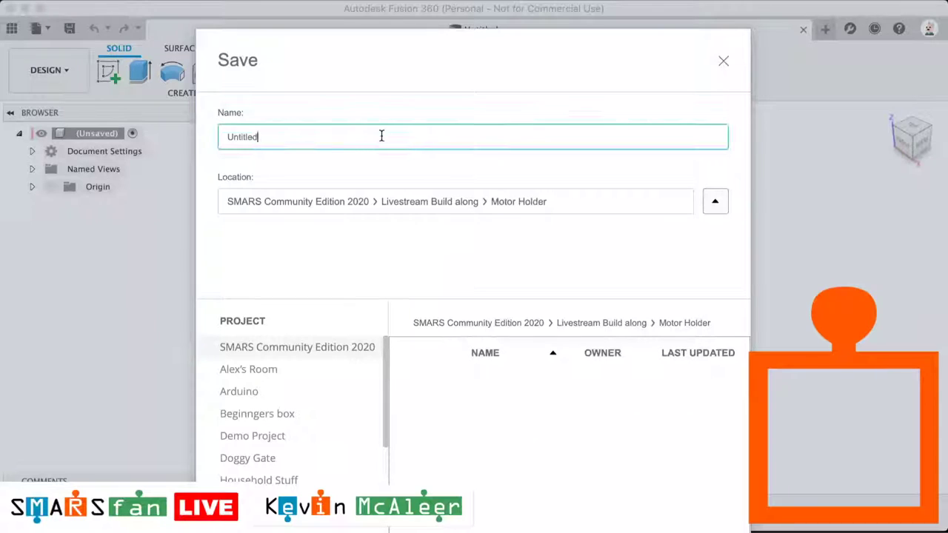
text(Motor Gea)
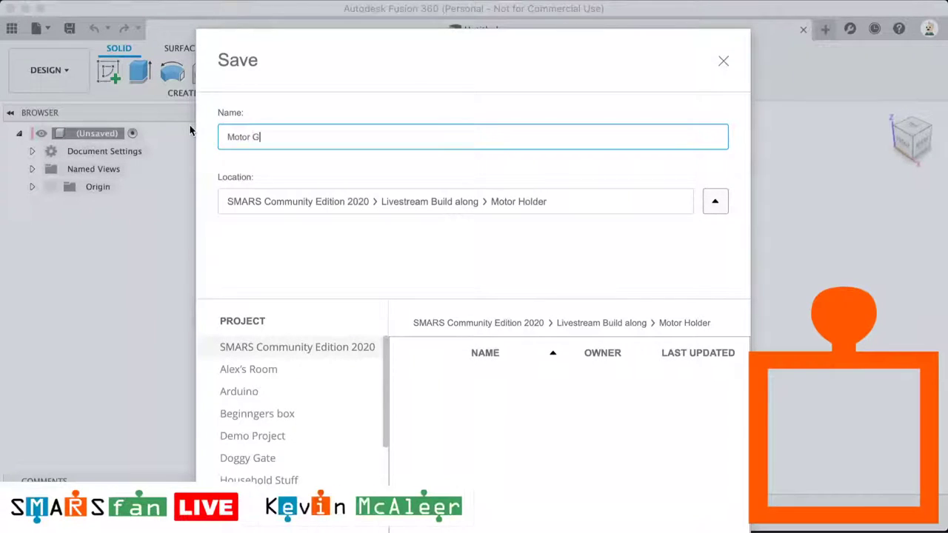
key(BackSpace)
key(BackSpace)
key(BackSpace)
text(Holder)
key(Return)
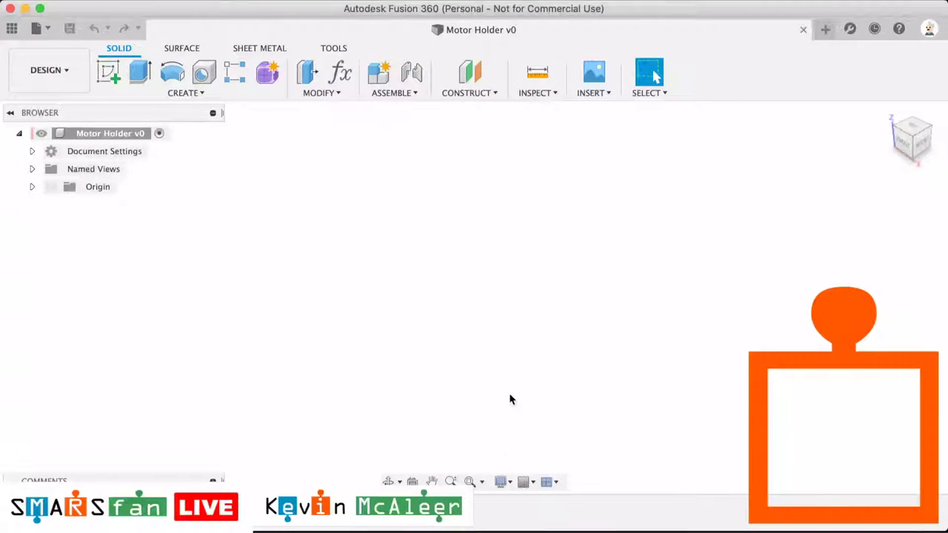
- Turn on the layout grid and view the workspace from the top
click(523, 483)
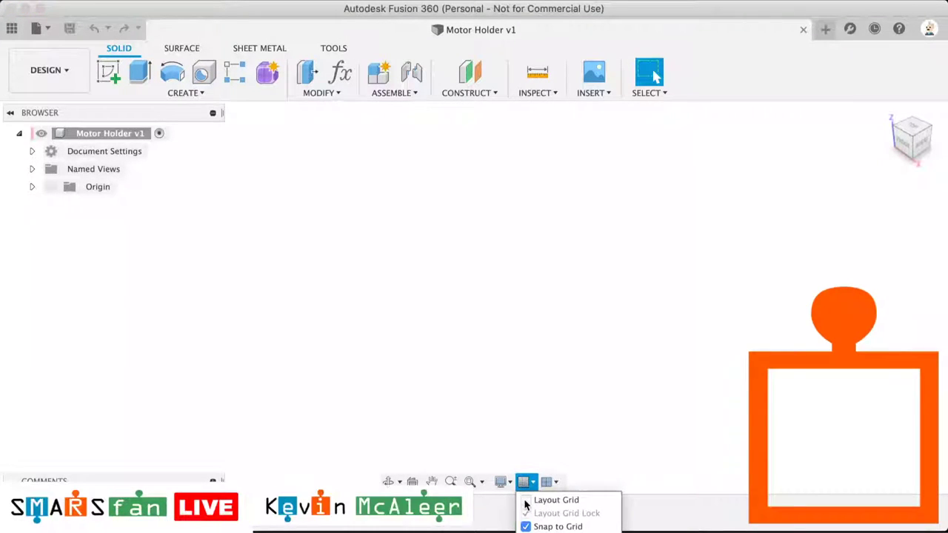
click(528, 501)
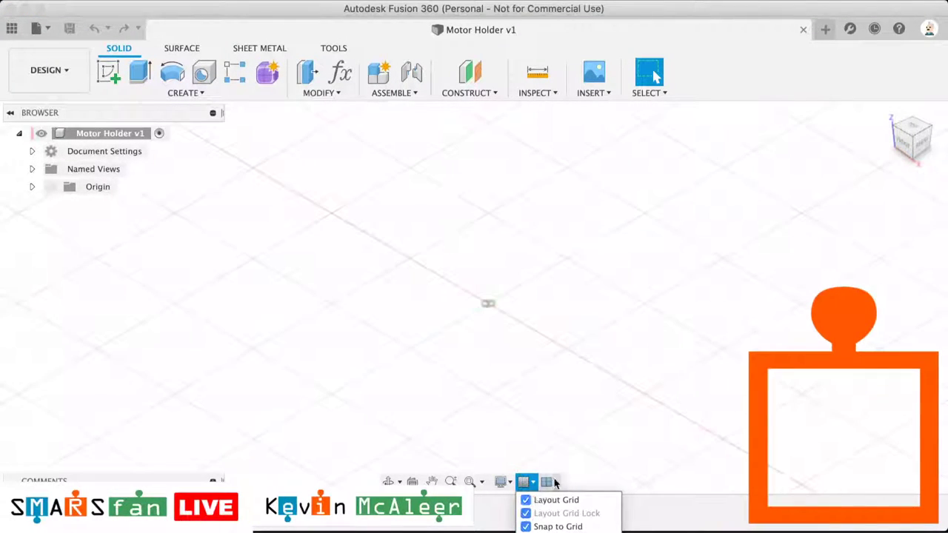
click(915, 132)
click(916, 131)
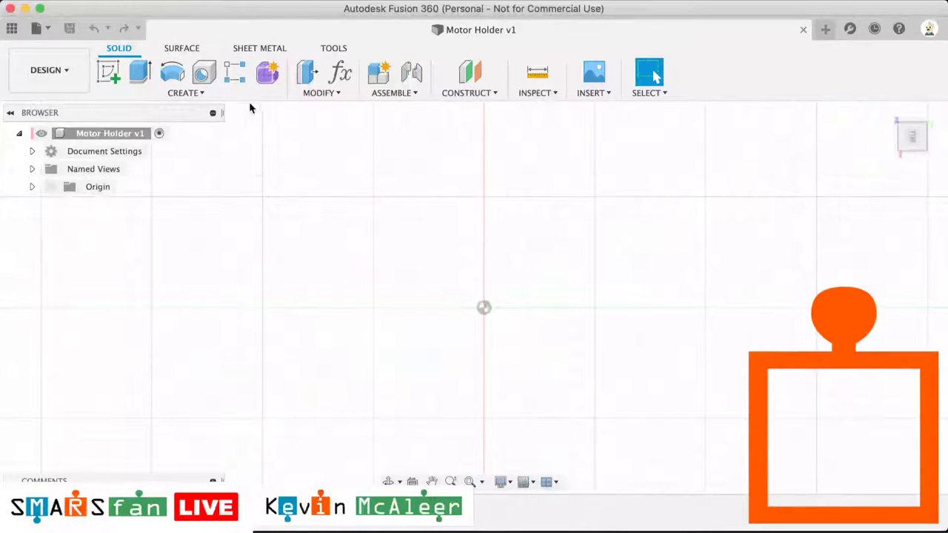
- Create a sketch on the horizontal origin plane and draw a wide two-point rectangle above the origin
click(109, 72)
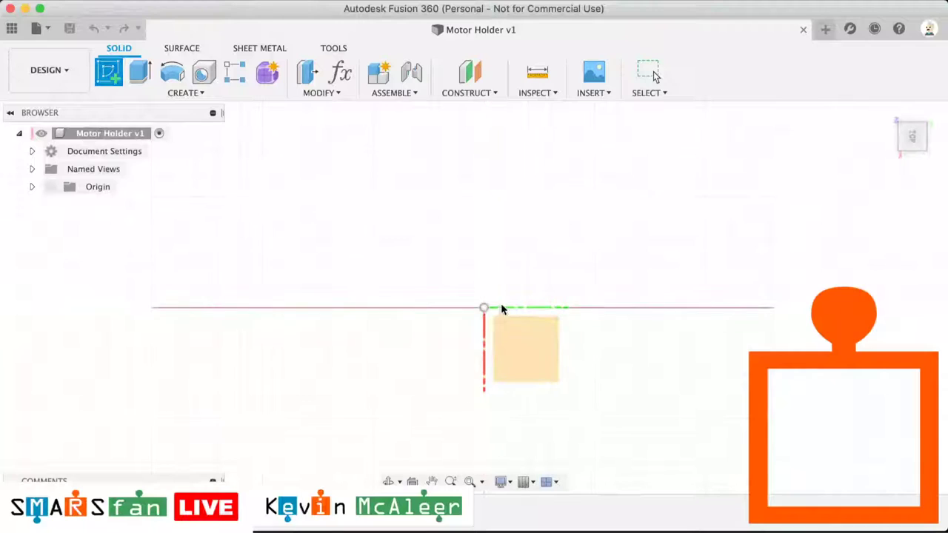
click(510, 324)
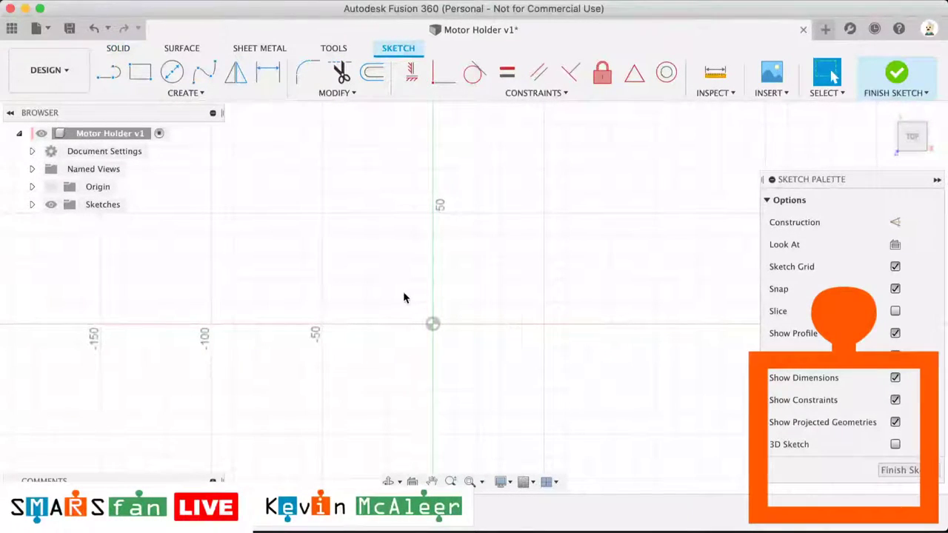
key(r)
click(306, 181)
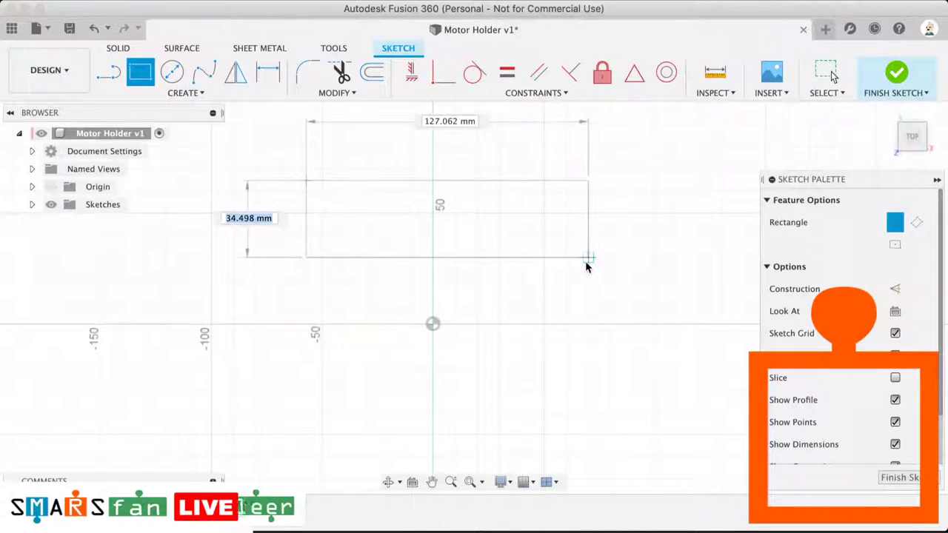
click(610, 302)
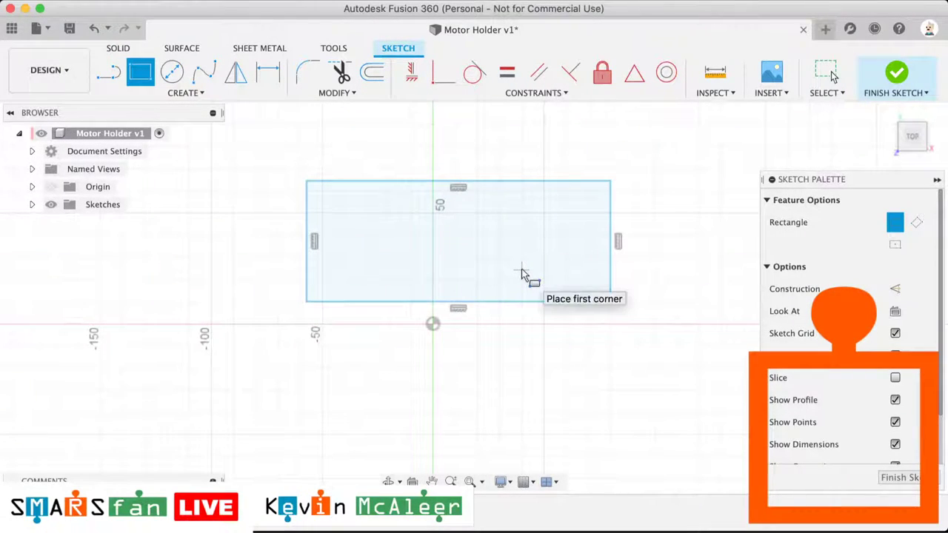
- Draw a vertical construction line between the midpoints of the rectangle's upper and lower edges
key(l)
key(x)
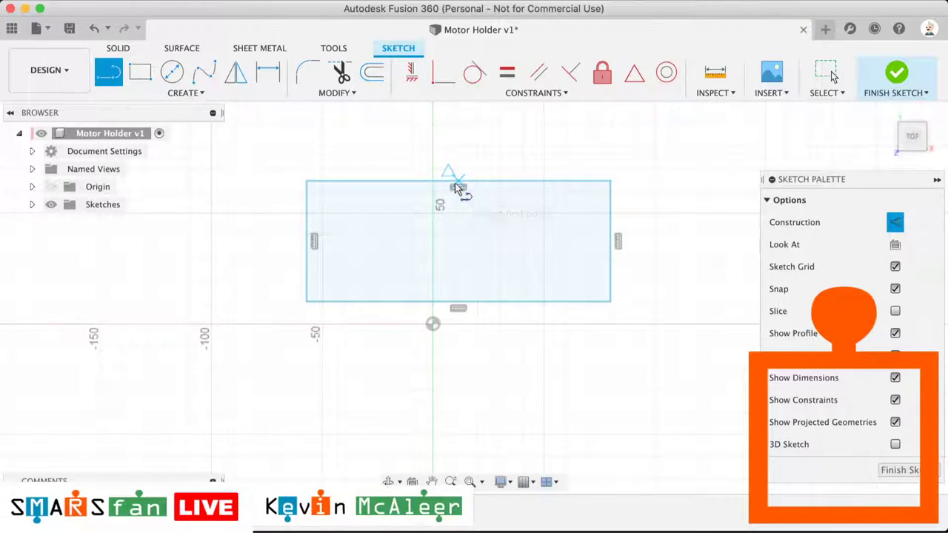
click(458, 187)
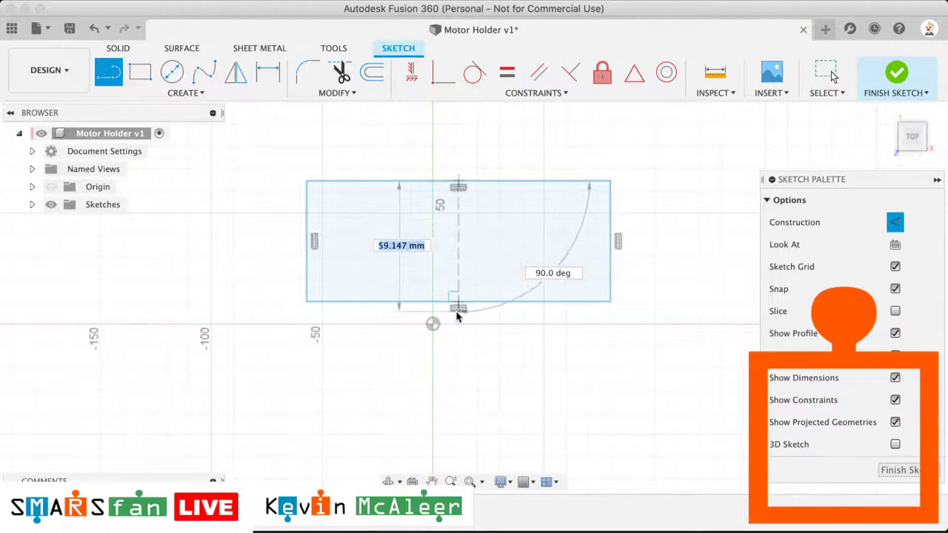
double_click(459, 308)
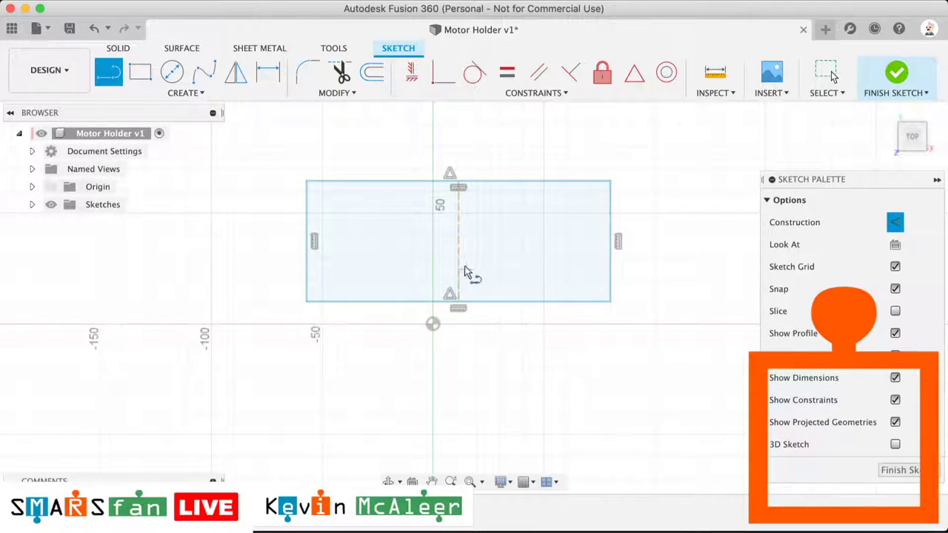
click(557, 93)
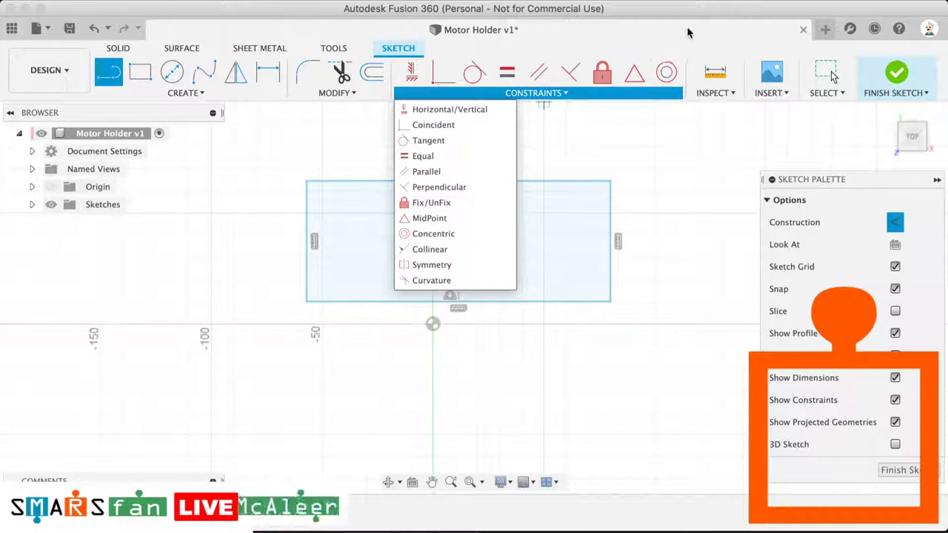
key(super+Tab)
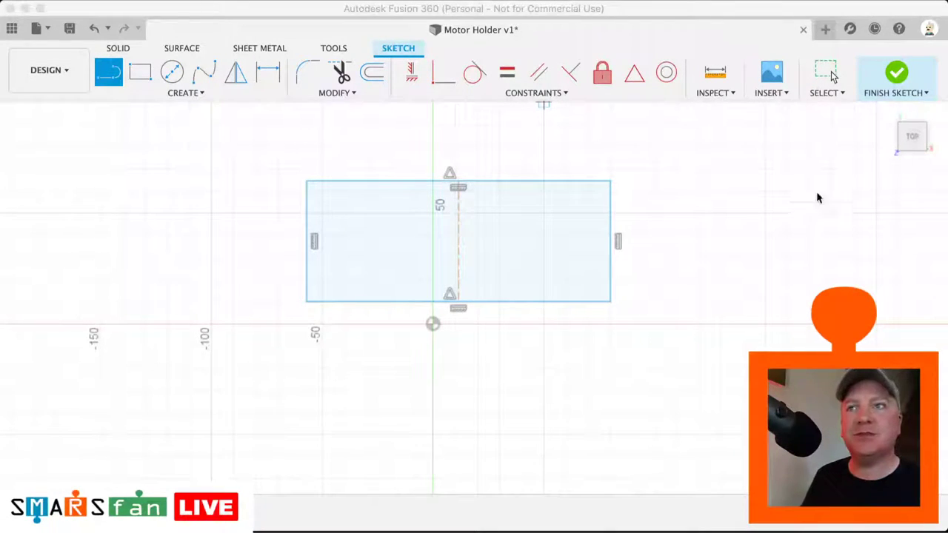
click(727, 225)
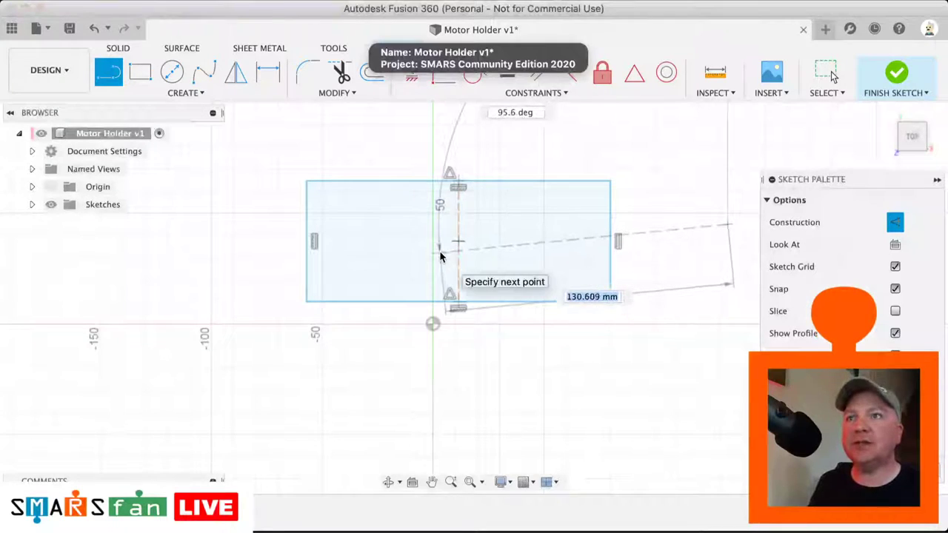
key(Escape)
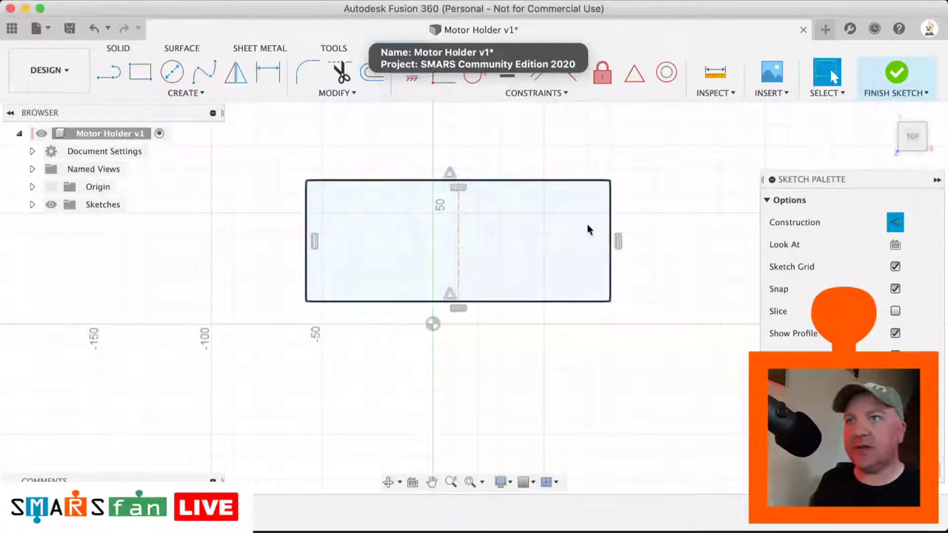
- Make the construction line's lower endpoint coincident with the sketch origin
click(458, 259)
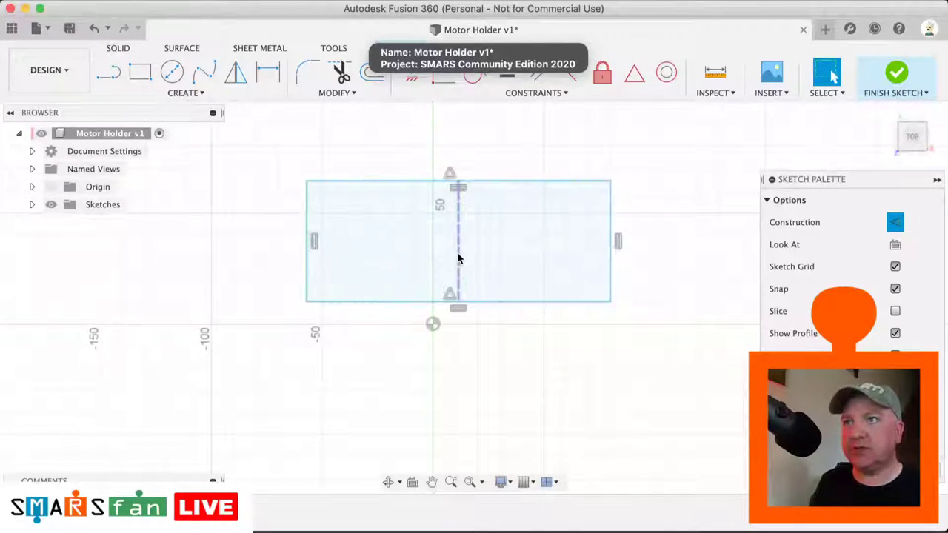
click(459, 303)
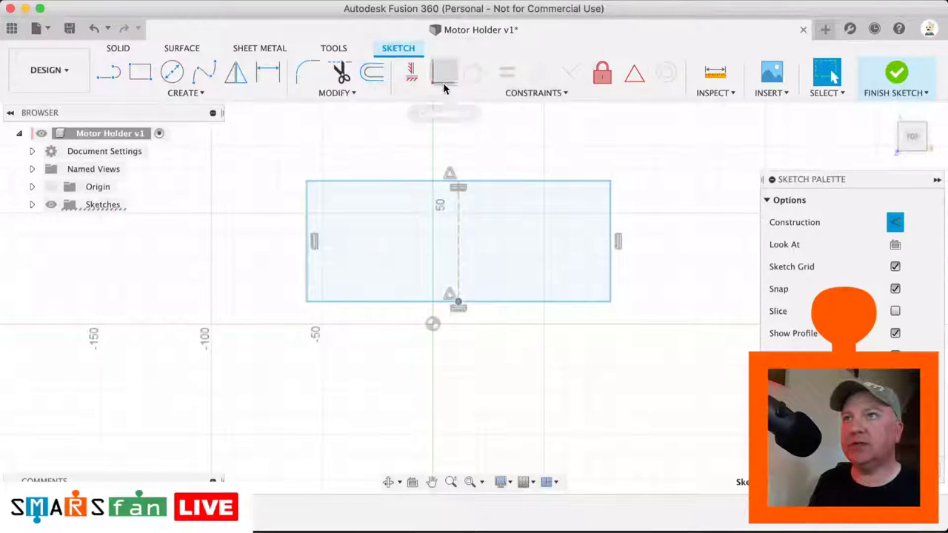
click(445, 77)
click(433, 326)
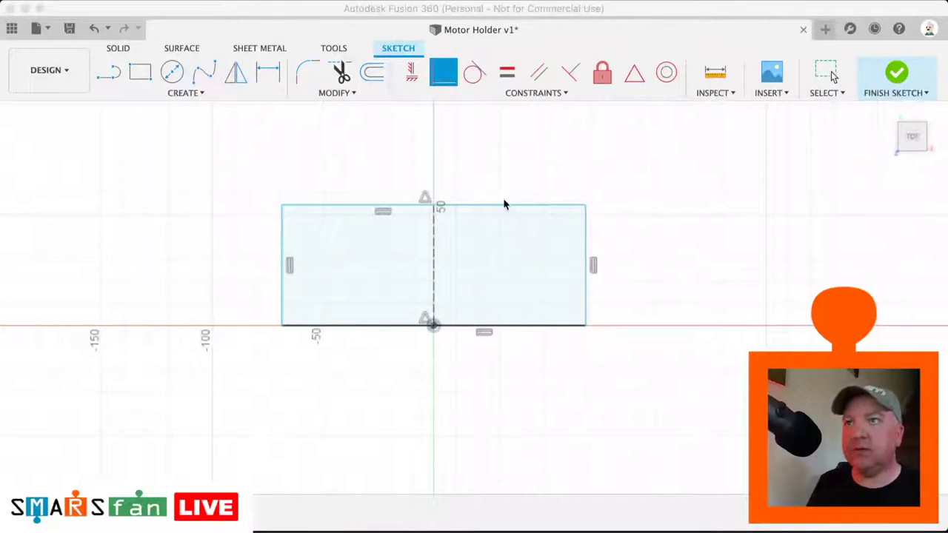
- Dimension the width of the base rectangle along its upper edge and set it to 53.4 mm
click(494, 194)
key(d)
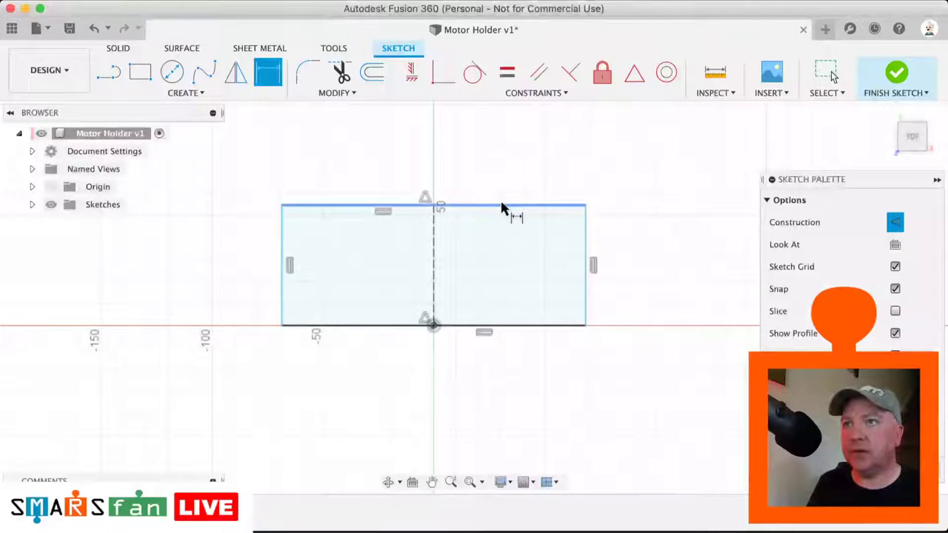
click(502, 205)
click(495, 155)
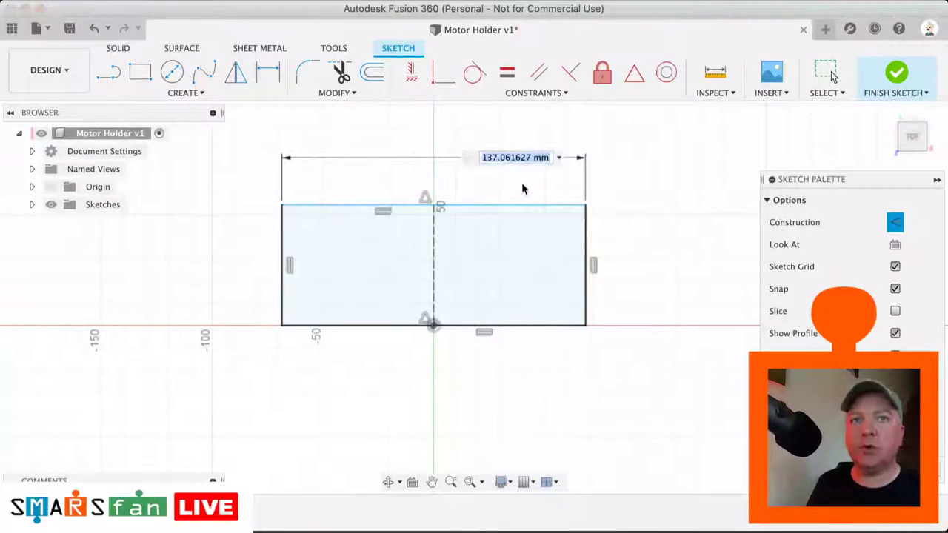
text(53.4)
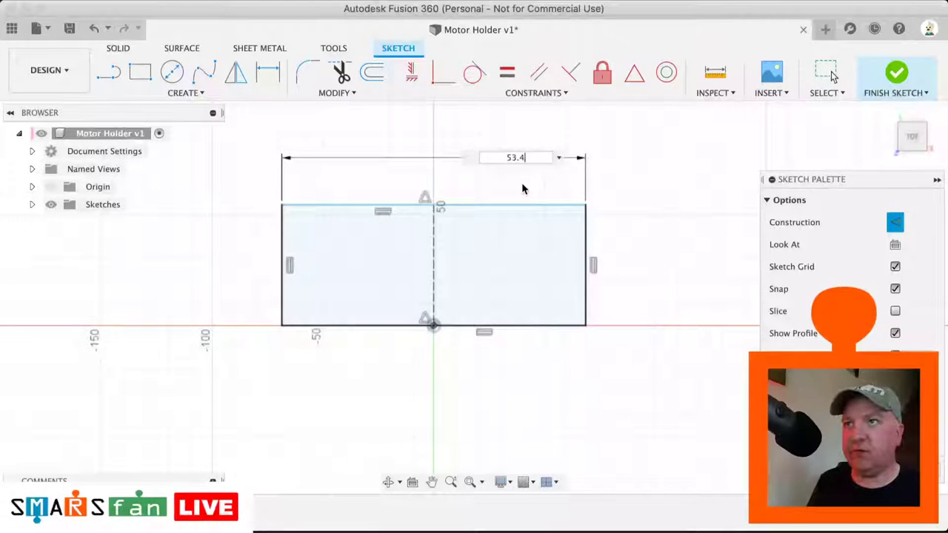
key(Return)
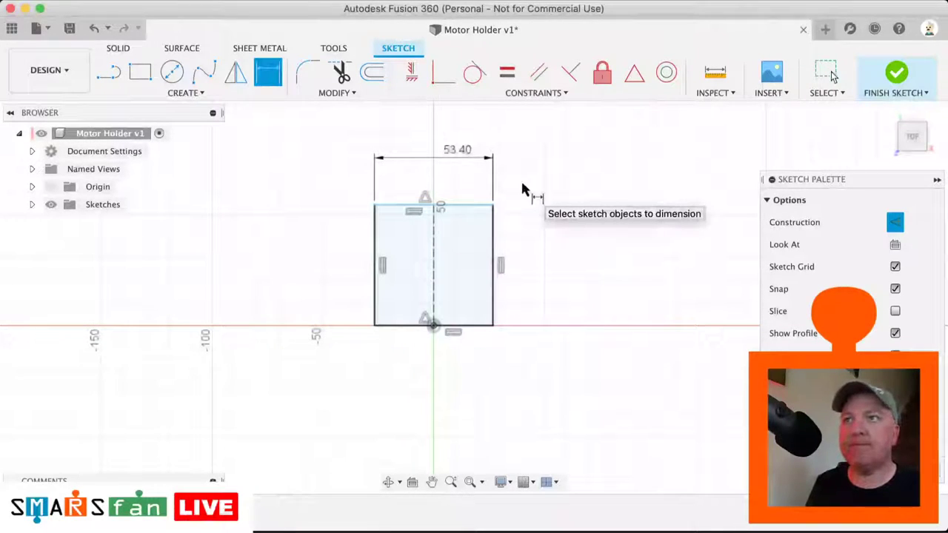
- Dimension the height of the base rectangle and set it to 19.5 mm
click(496, 256)
click(561, 249)
text(19.5)
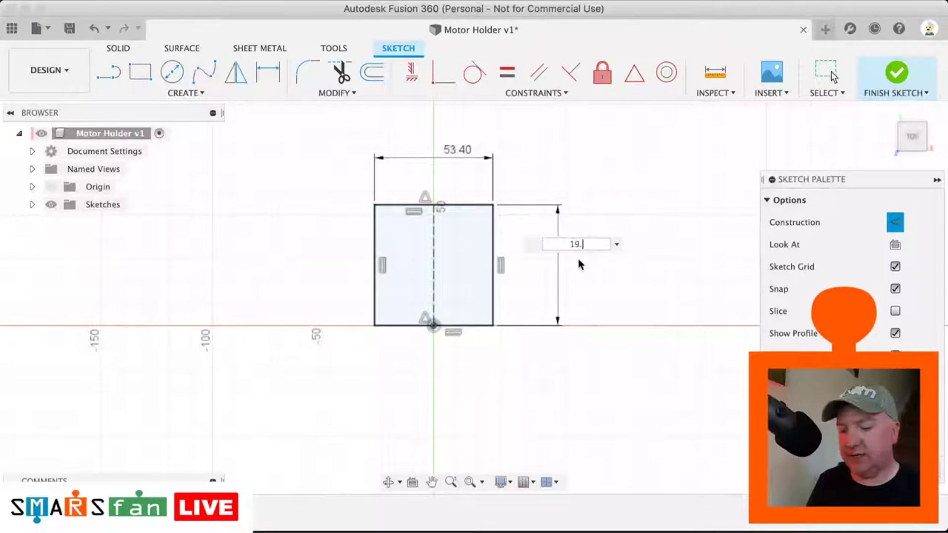
key(Return)
- Move the width and height dimensions of the base rectangle closer to its edges
scroll(464, 291, up, 5)
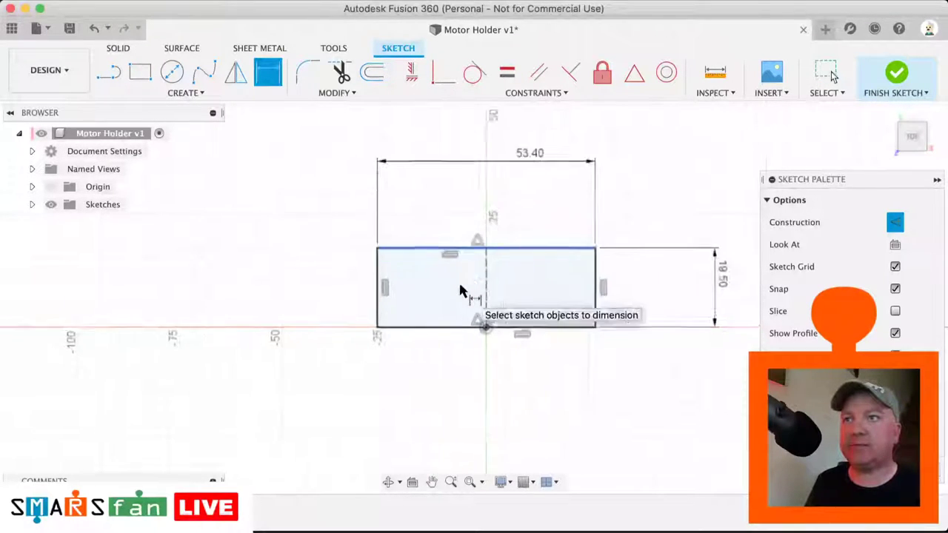
scroll(460, 286, right, 3)
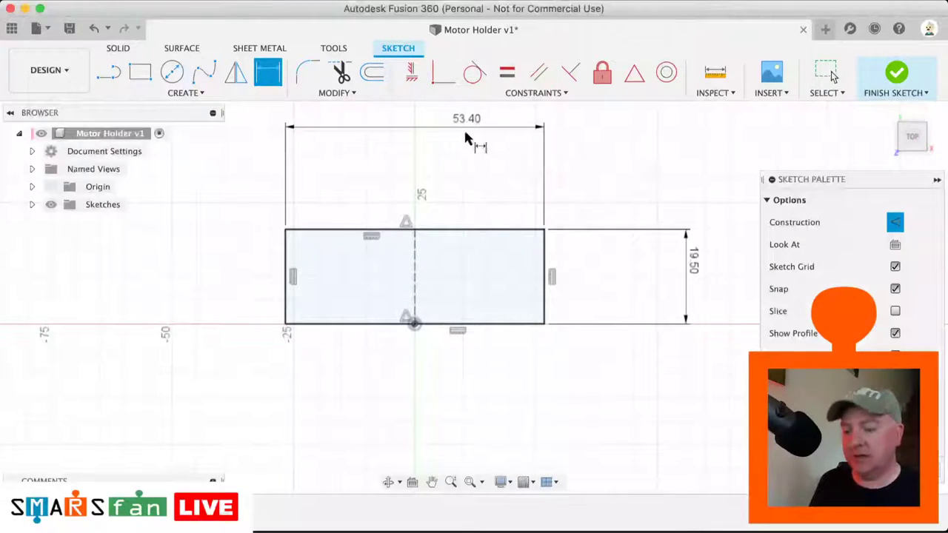
key(Escape)
drag(442, 130, 443, 191)
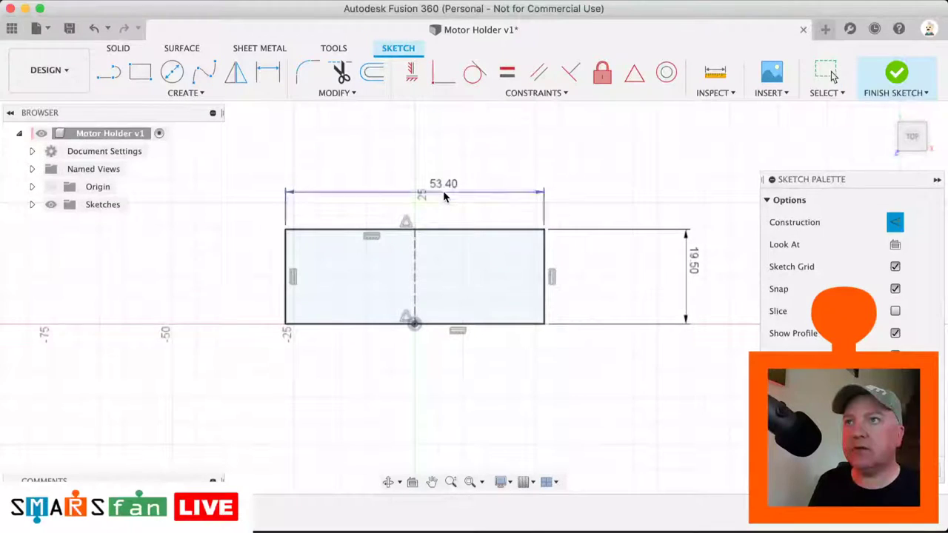
drag(689, 282, 575, 283)
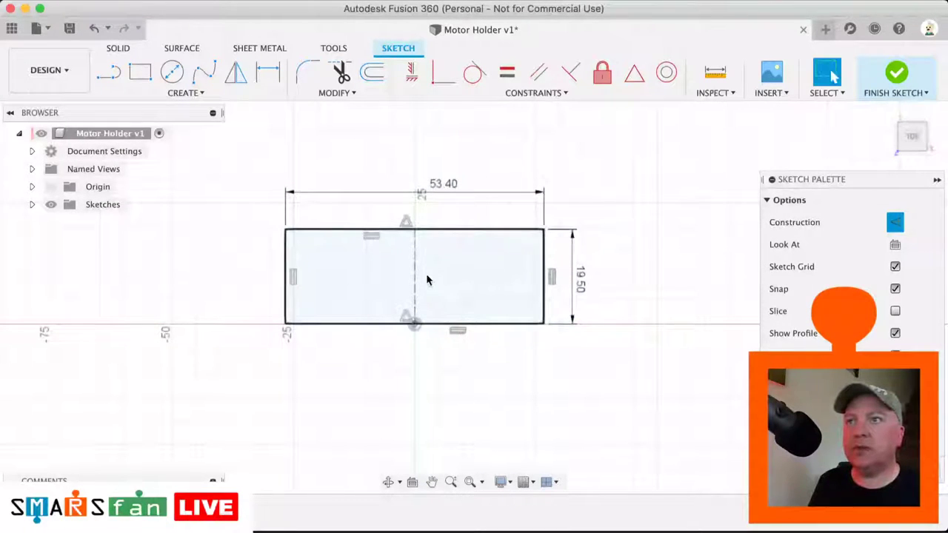
- Try drawing three two-point rectangles side by side inside the base rectangle with construction mode on
scroll(427, 278, up, 5)
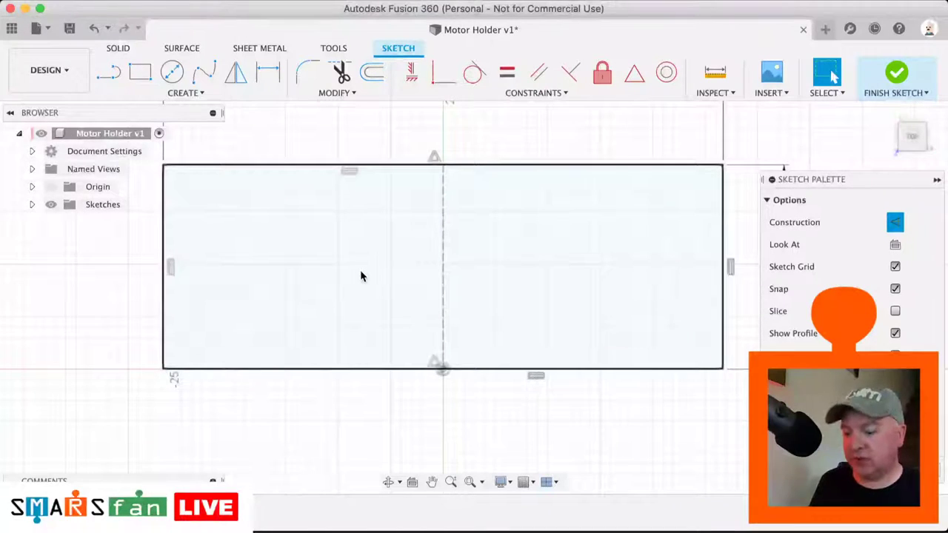
key(r)
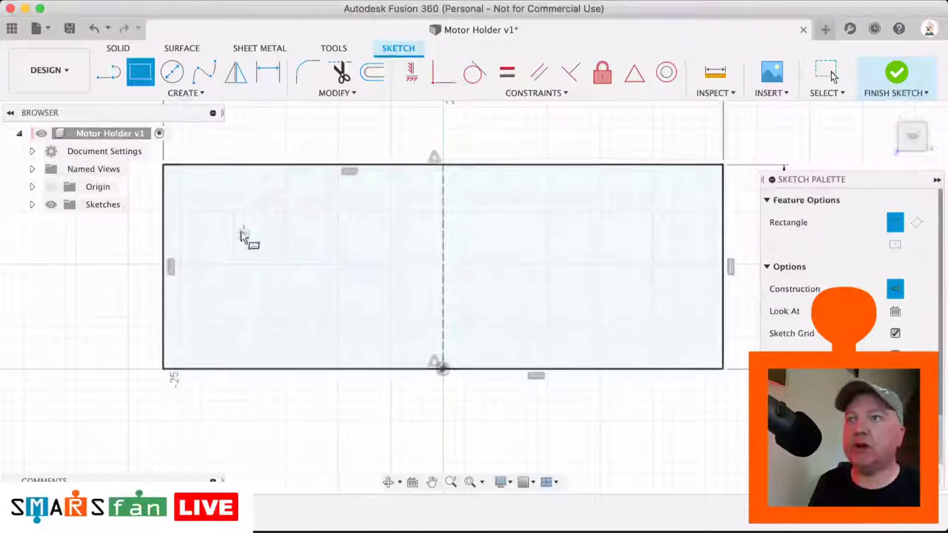
click(181, 191)
click(338, 348)
click(359, 191)
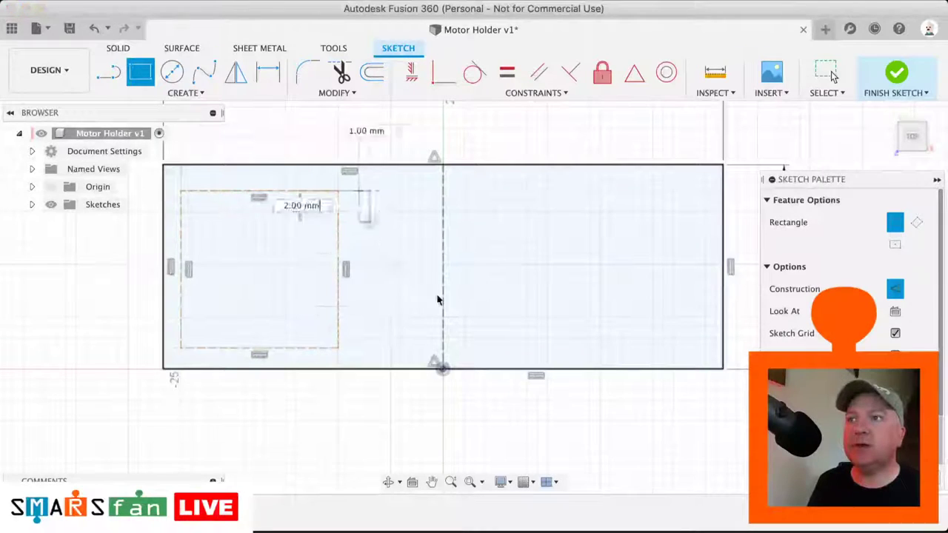
click(517, 349)
click(557, 192)
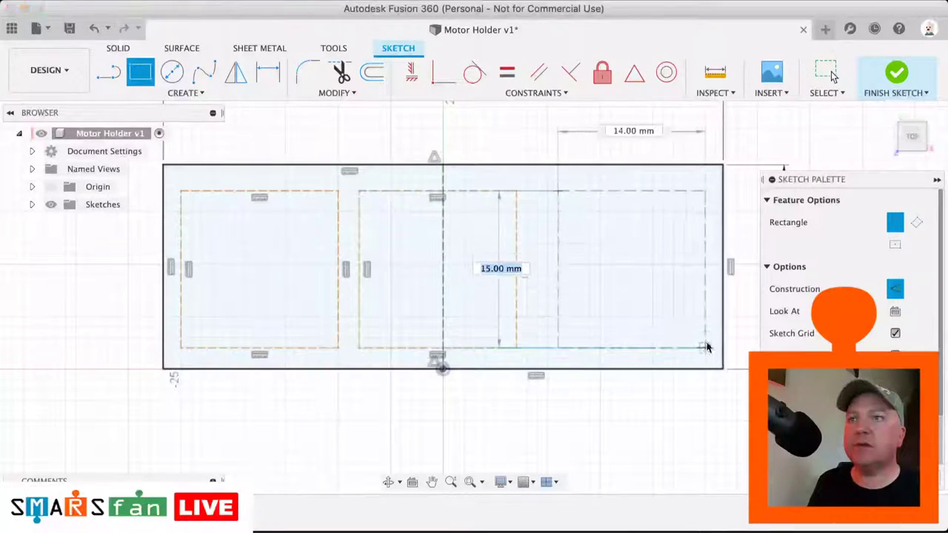
click(695, 348)
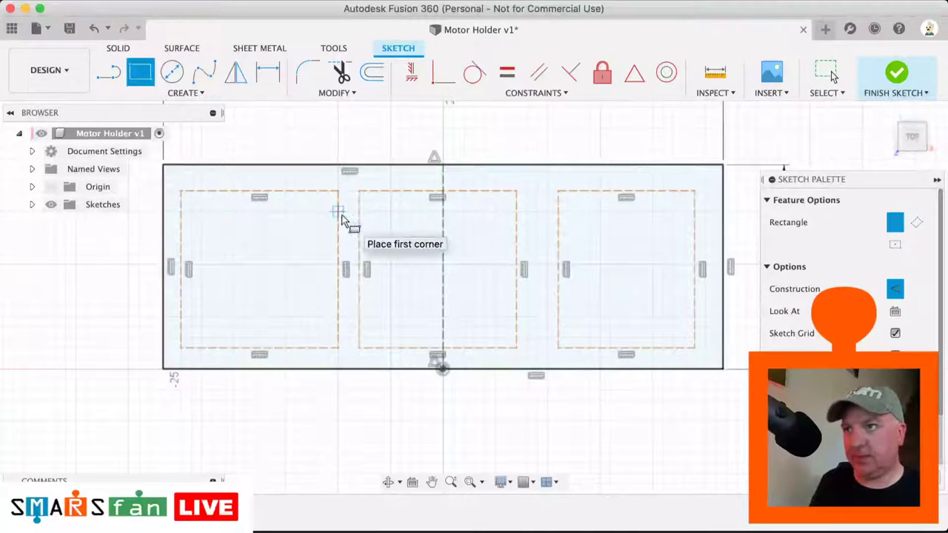
- Undo the three construction rectangles inside the base rectangle
key(super+z)
key(super+z)
key(super+z)
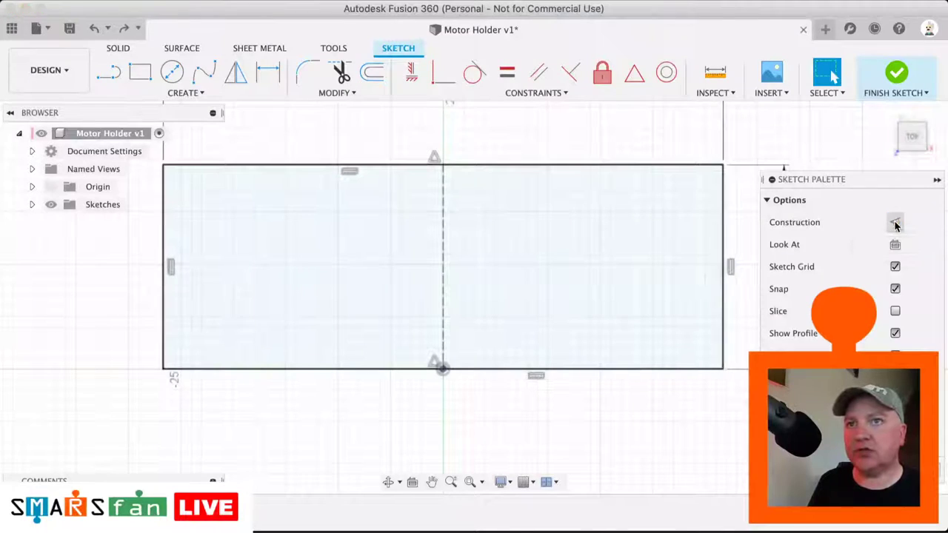
- With construction mode off, draw three separate rectangles across the base, the left one about 17 mm wide and the middle one about 13 by 16 mm
key(r)
click(191, 191)
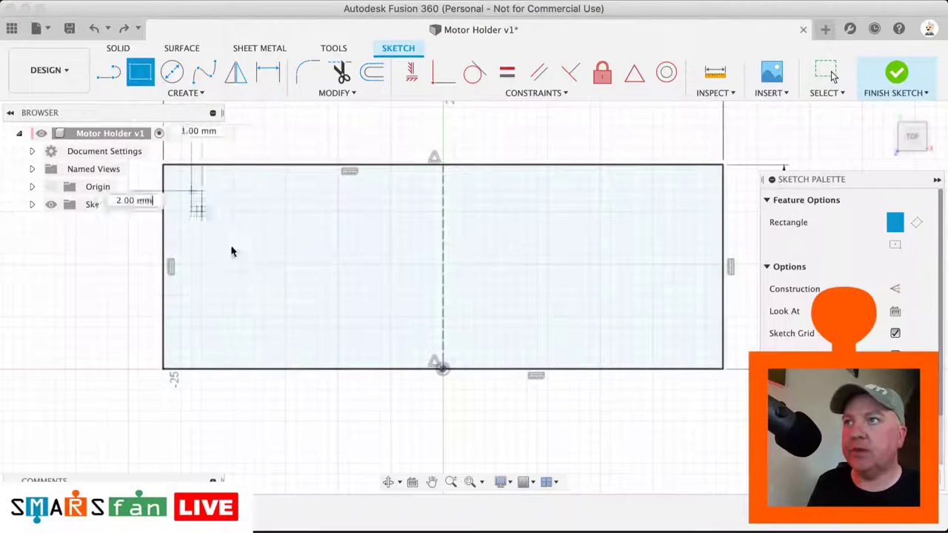
click(370, 348)
click(401, 191)
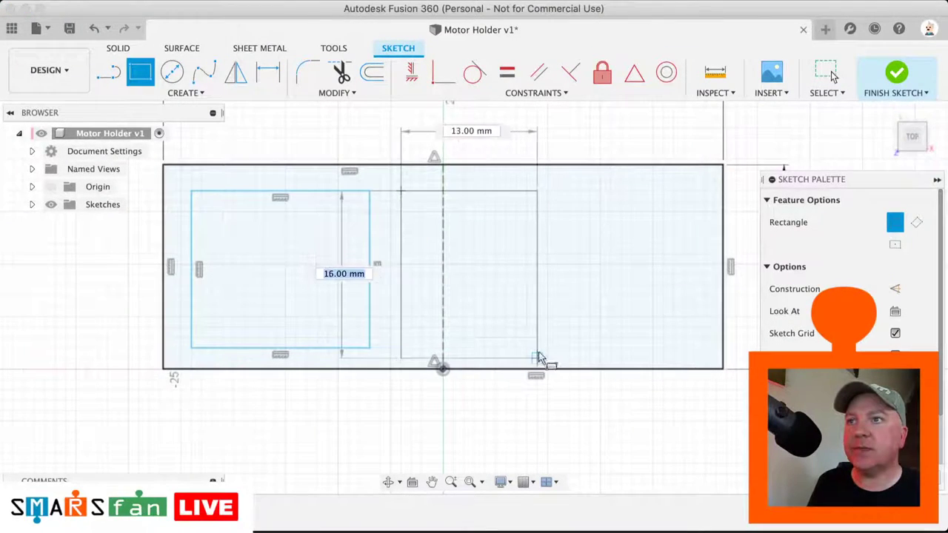
click(538, 358)
click(586, 192)
click(684, 348)
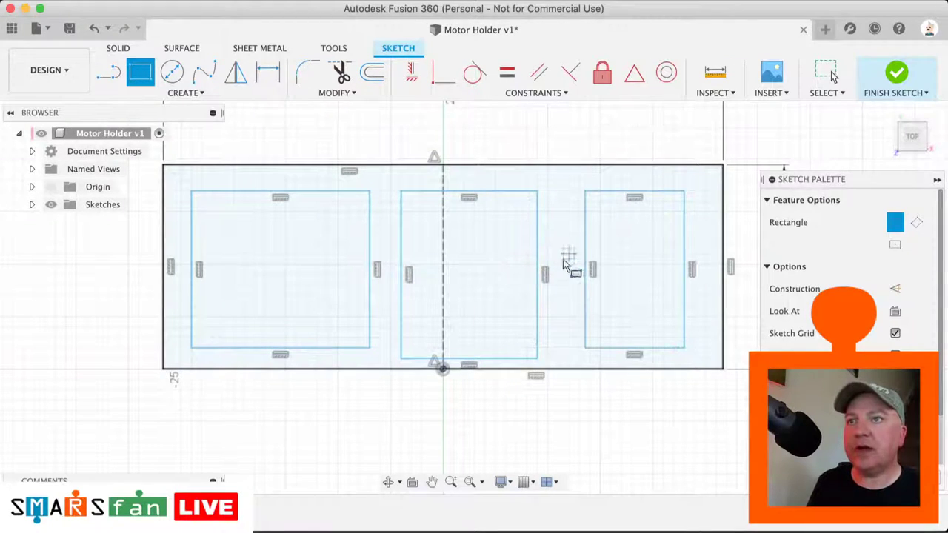
- Dimension the width of the left inner rectangle and set it to 14 mm
key(d)
click(319, 192)
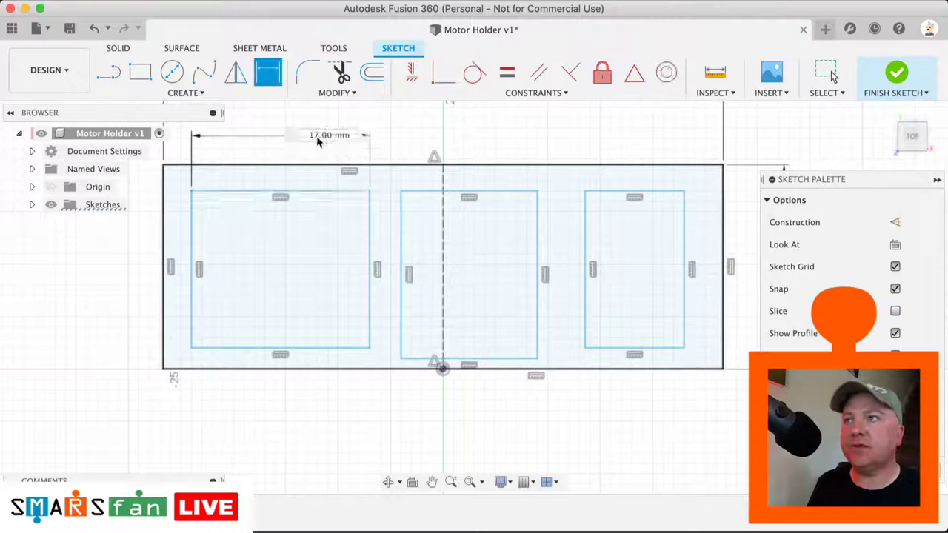
click(319, 141)
text(14)
key(Return)
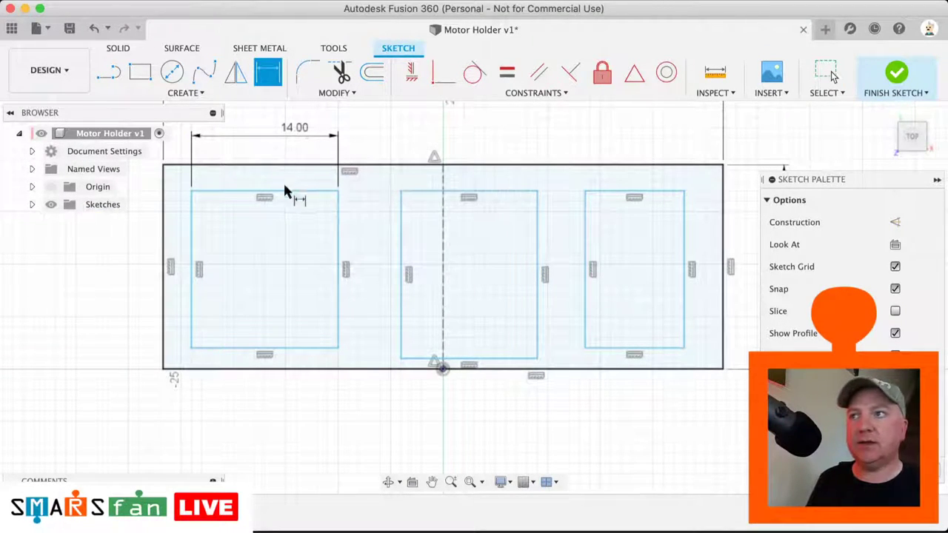
- Dimension the gap between the left edges of the base and the left inner rectangle and set it to 3 mm
click(163, 239)
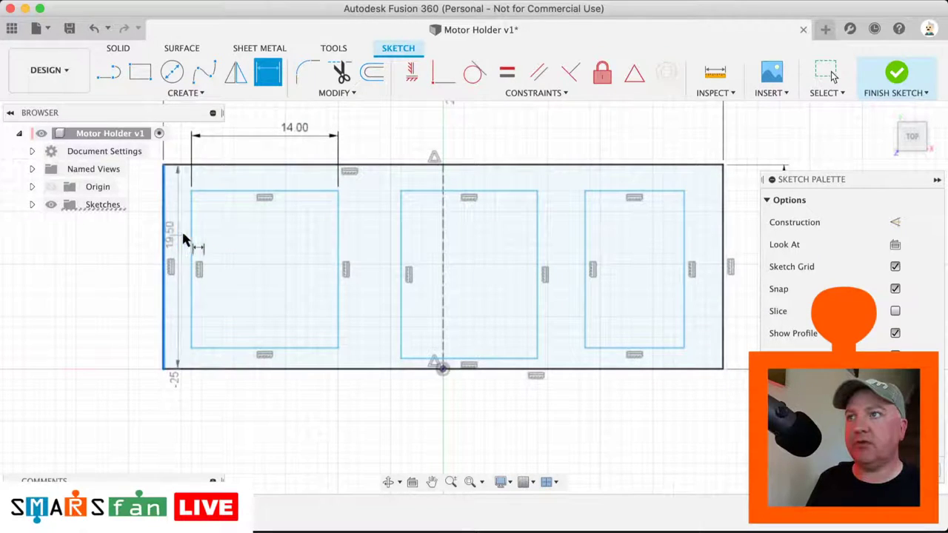
click(194, 241)
click(196, 417)
text(2)
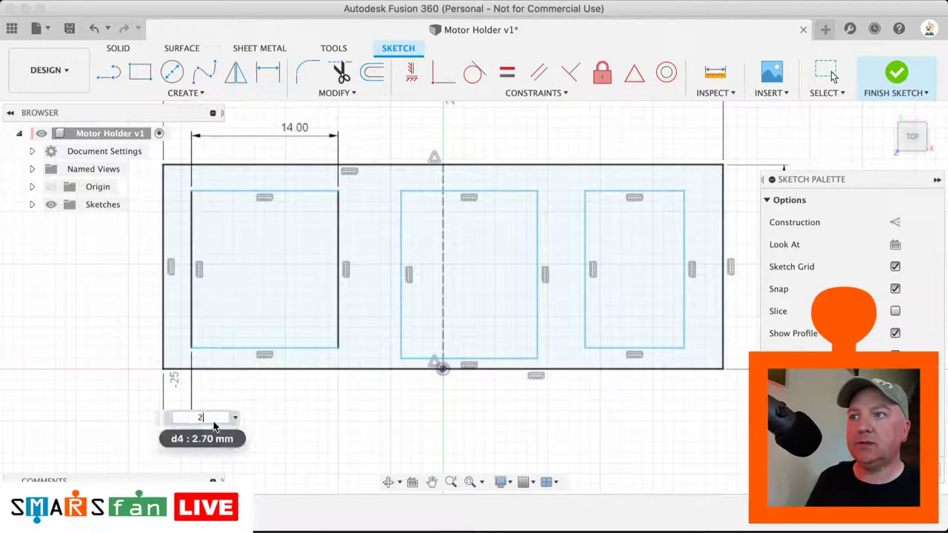
key(Return)
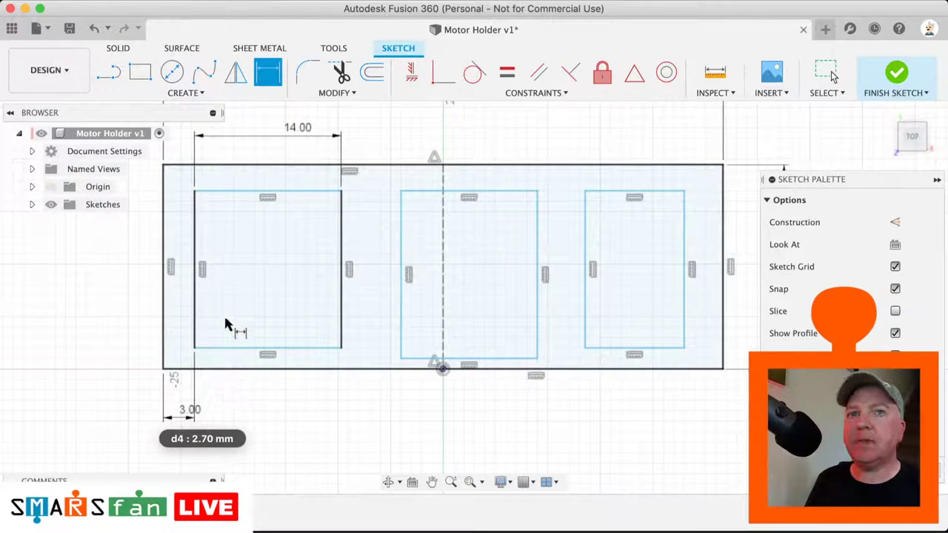
- Dimension the gap between the bottom edges of the base and the left inner rectangle and set it to 3 mm
click(248, 354)
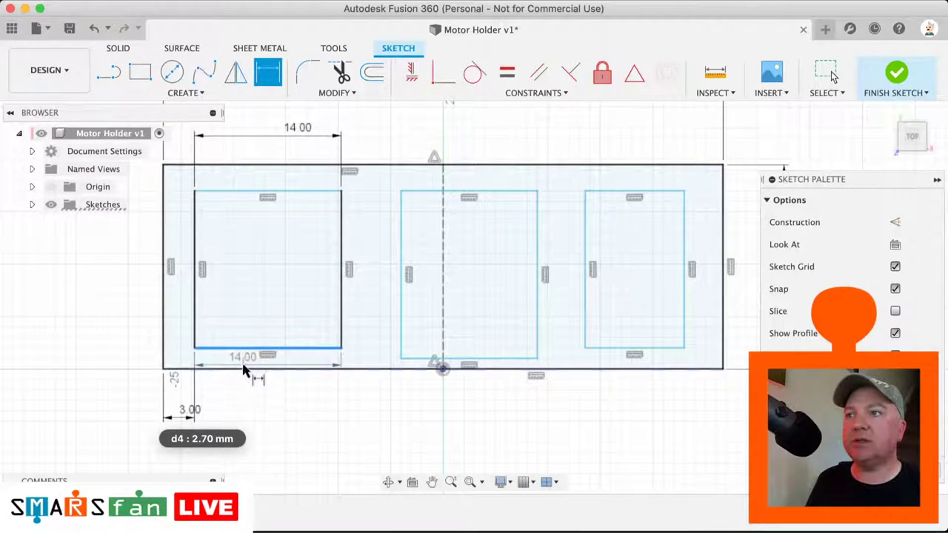
click(193, 368)
click(135, 370)
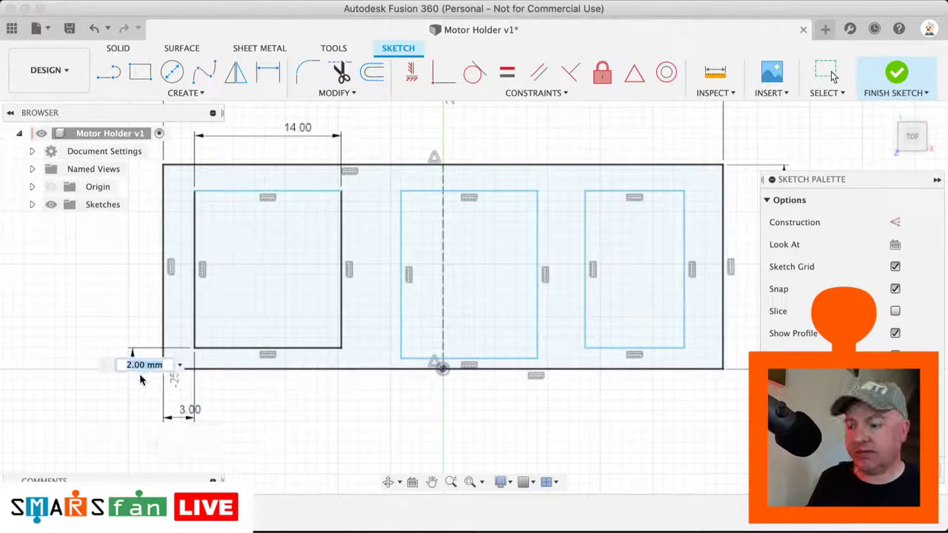
text(3)
key(Return)
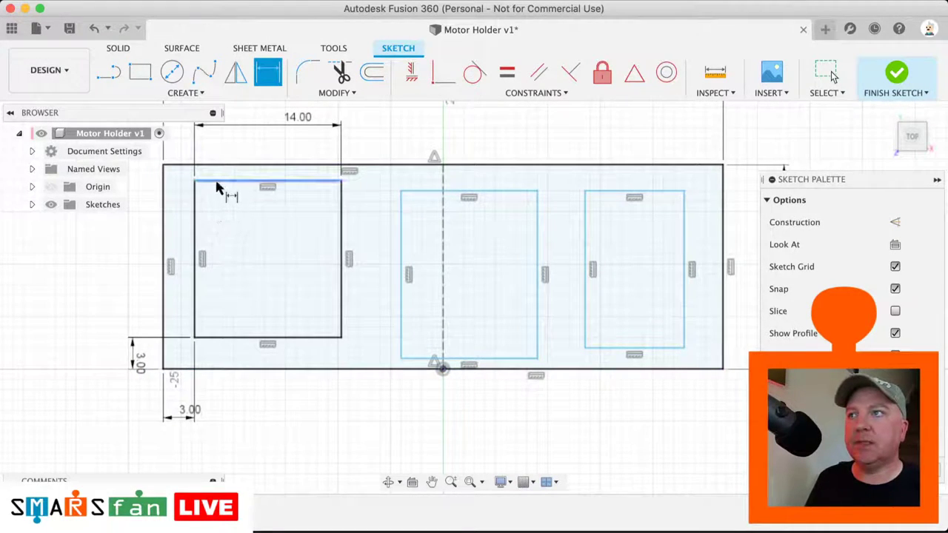
- Dimension the gap between the top edges of the base and the left inner rectangle and set it to 3 mm
click(216, 182)
click(202, 165)
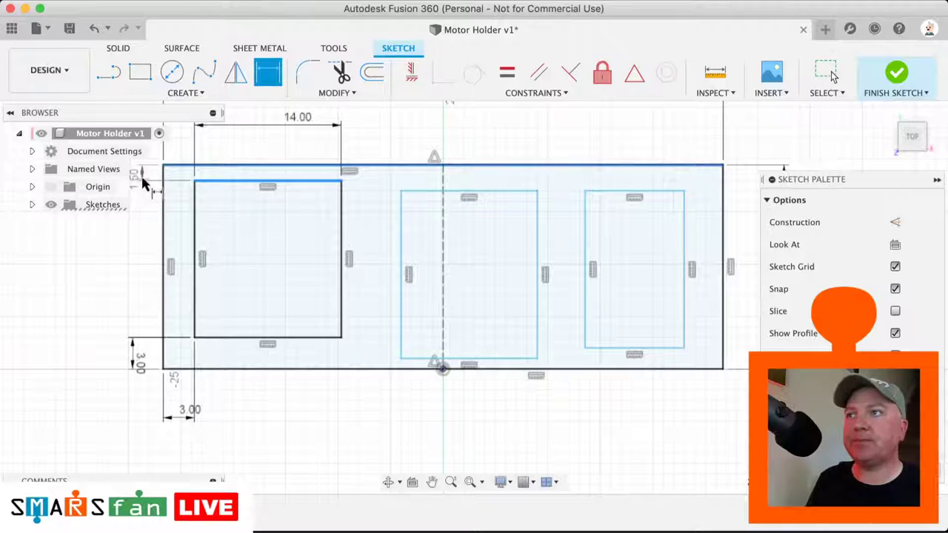
click(142, 182)
text(3)
key(Return)
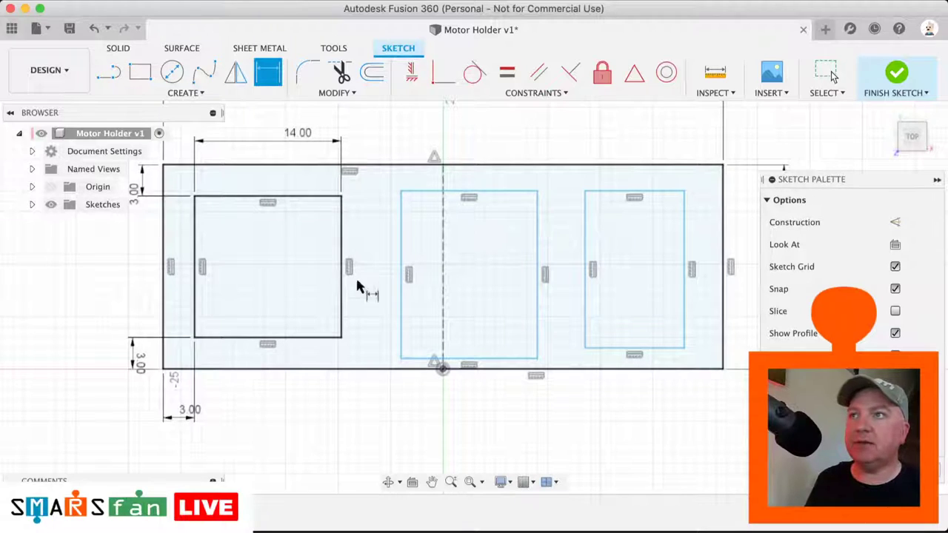
- Apply Equal constraints so the right inner rectangle matches the left one in width and height
click(510, 80)
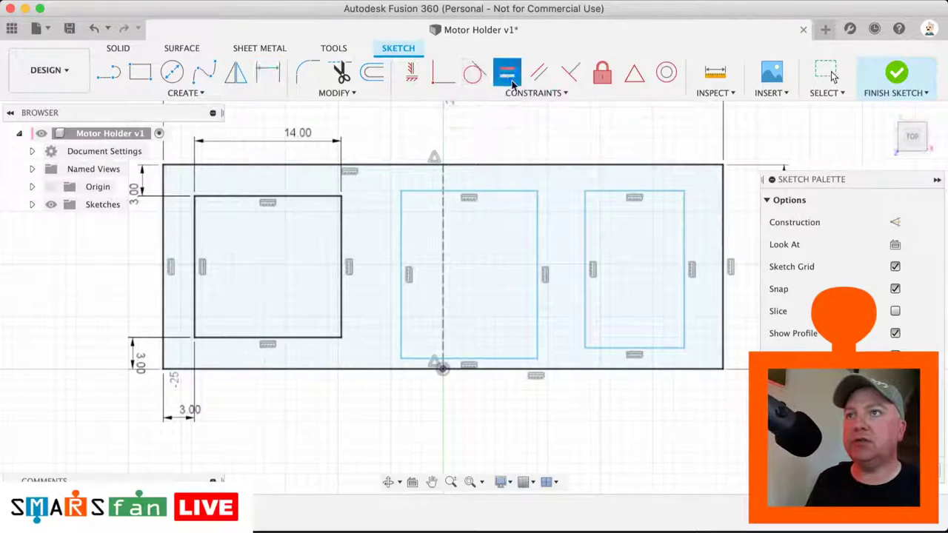
click(613, 194)
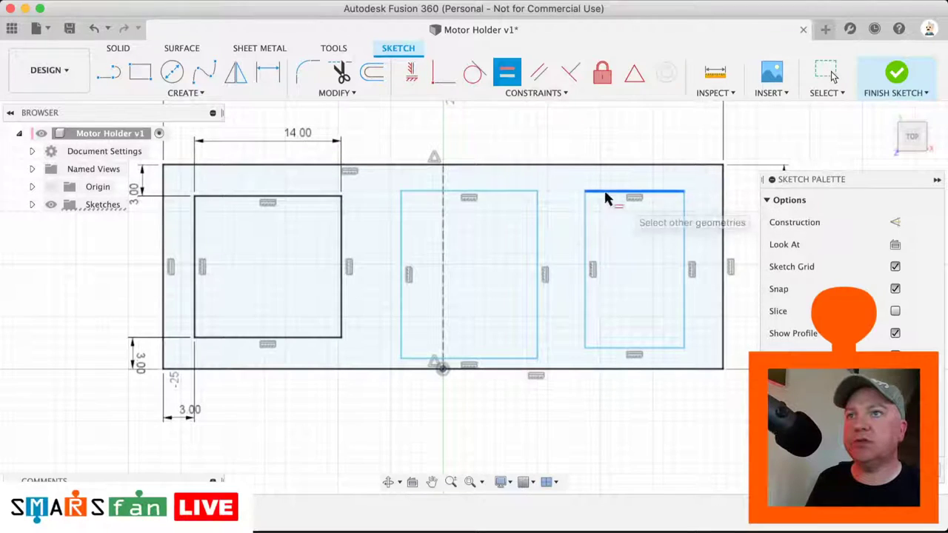
click(314, 198)
click(705, 242)
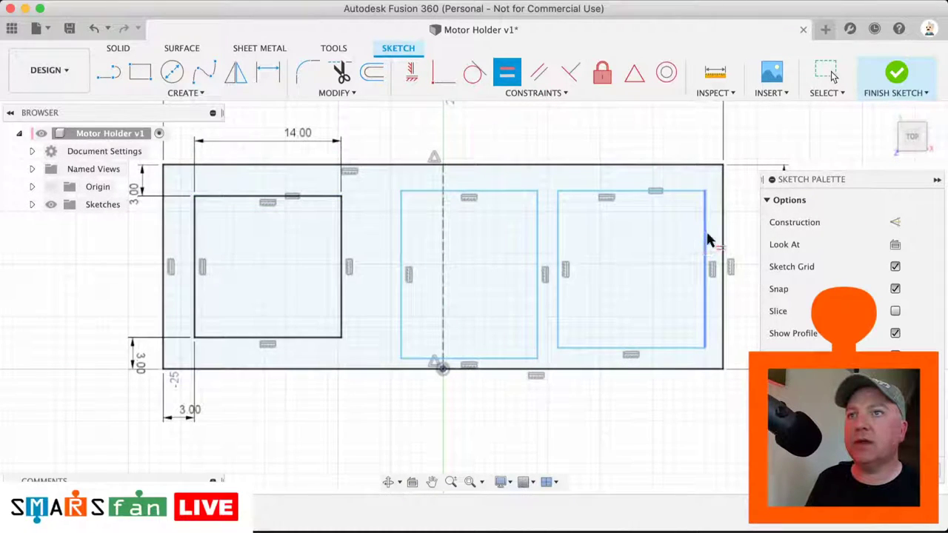
click(341, 239)
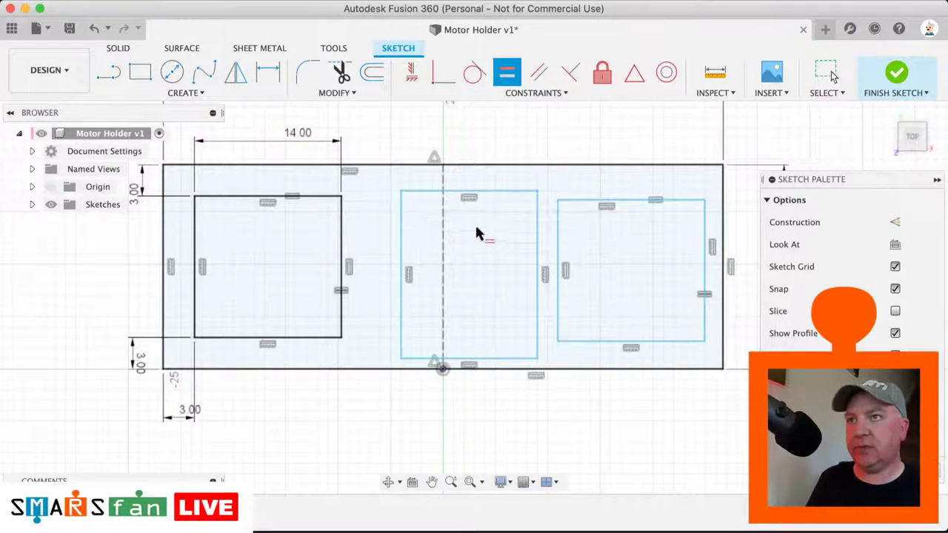
- Dimension the gap between the right edges of the base and the right inner rectangle and set it to 3 mm
key(d)
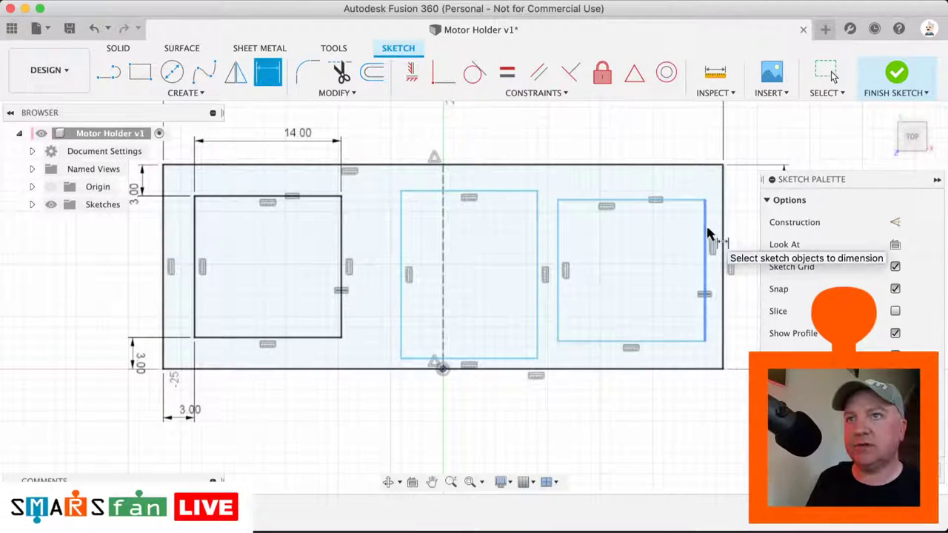
click(707, 239)
click(723, 233)
click(713, 415)
text(3)
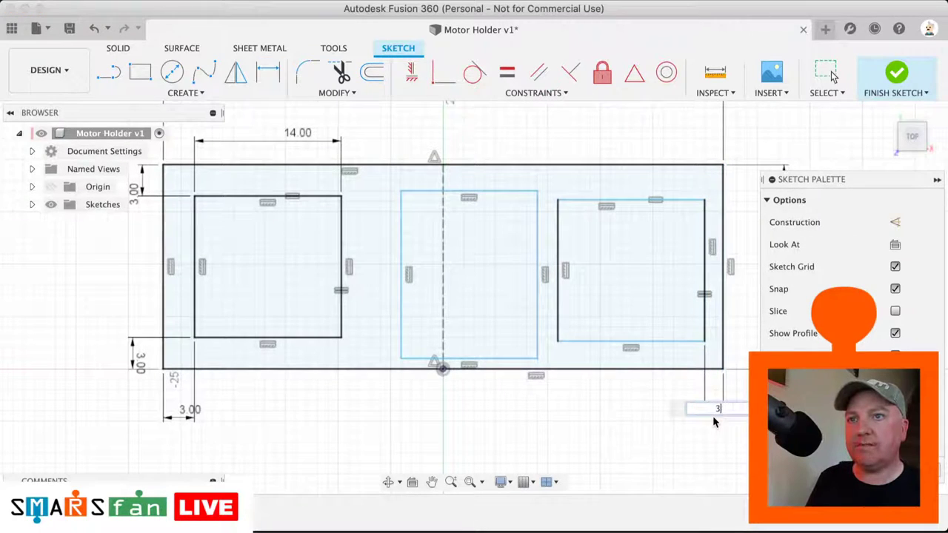
key(Return)
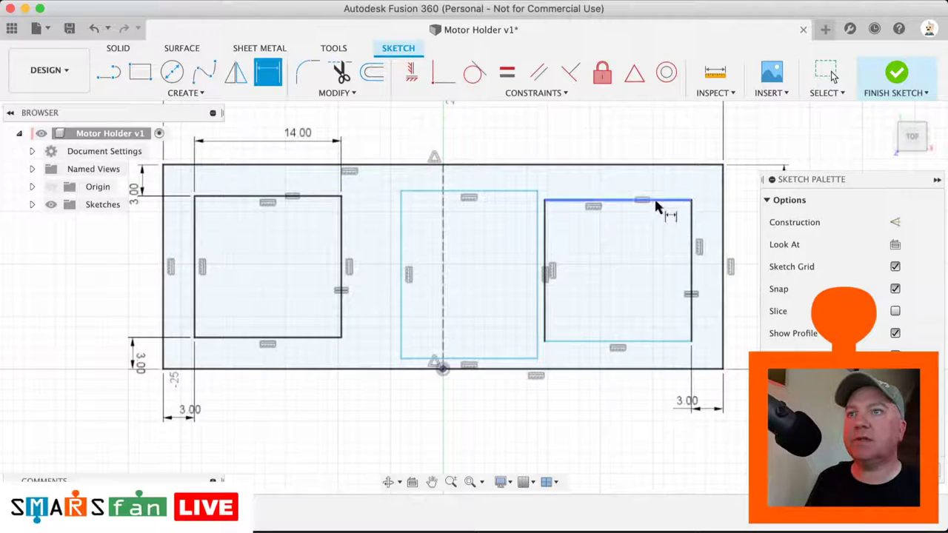
- Make the top and bottom edges of the right inner rectangle collinear with those of the left inner rectangle
click(827, 72)
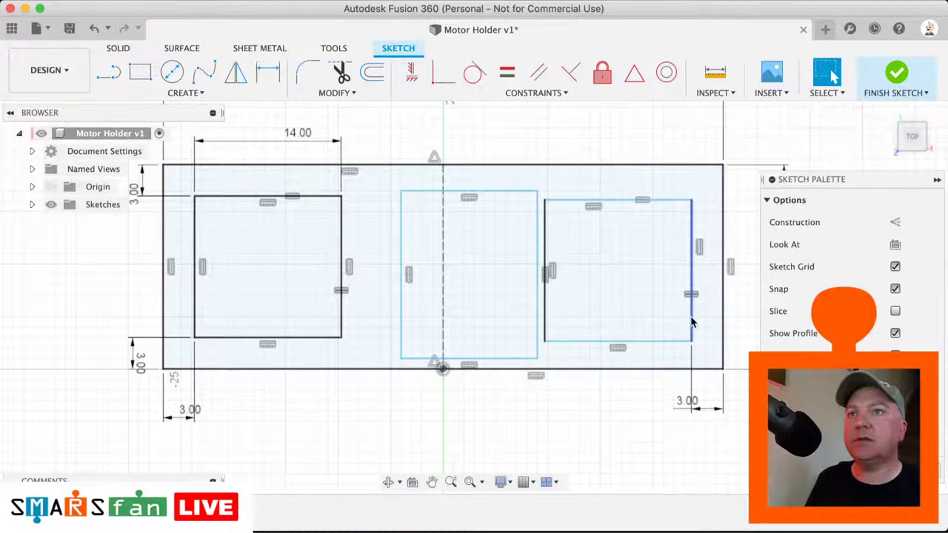
mouse_move(692, 343)
mouse_down()
mouse_move(692, 318)
mouse_move(693, 345)
mouse_move(692, 335)
mouse_up()
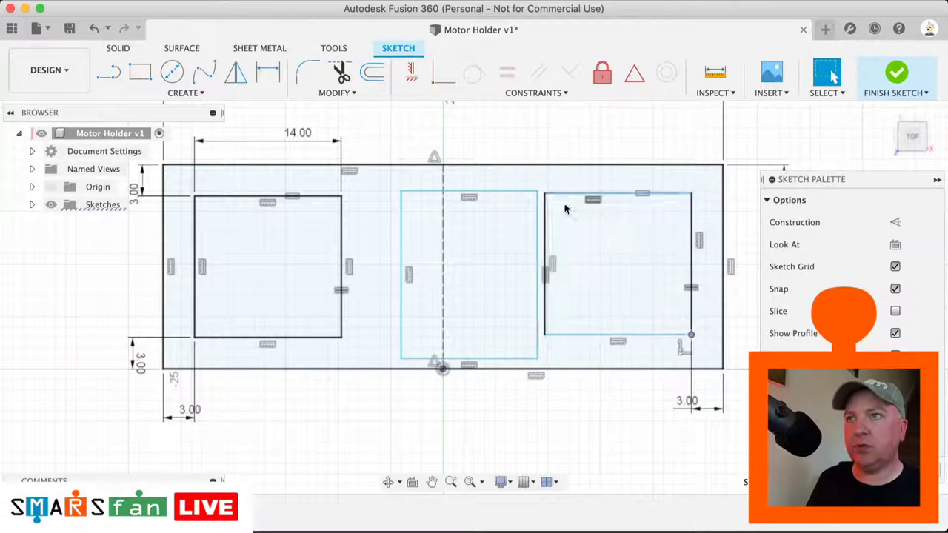
click(553, 93)
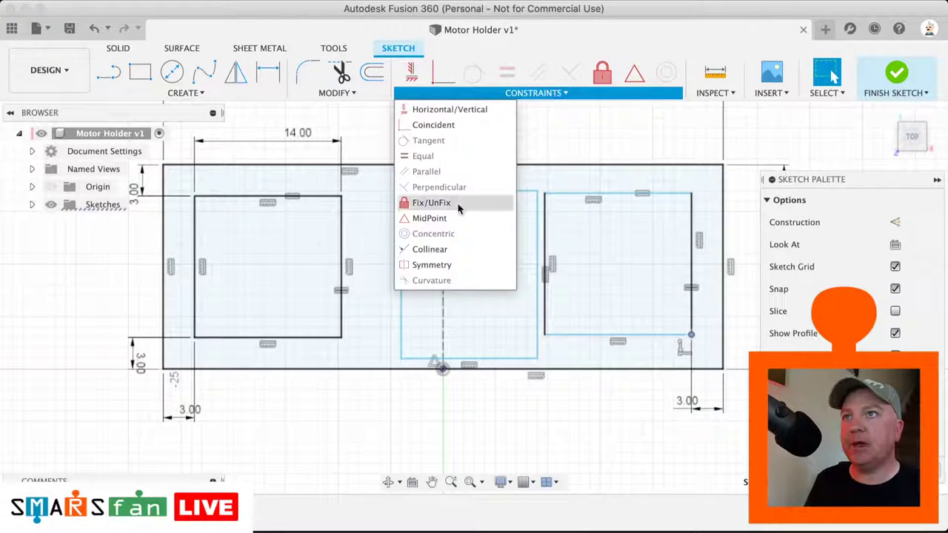
click(434, 252)
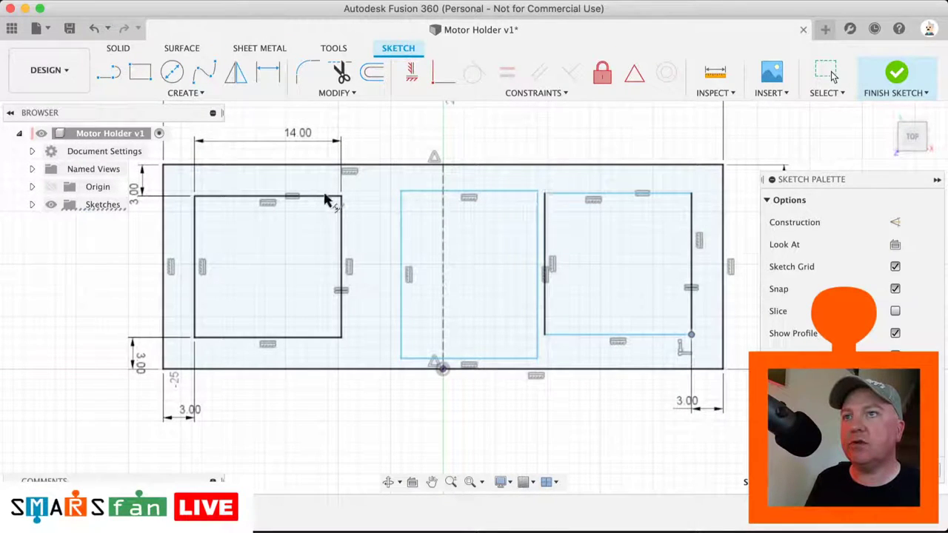
click(535, 93)
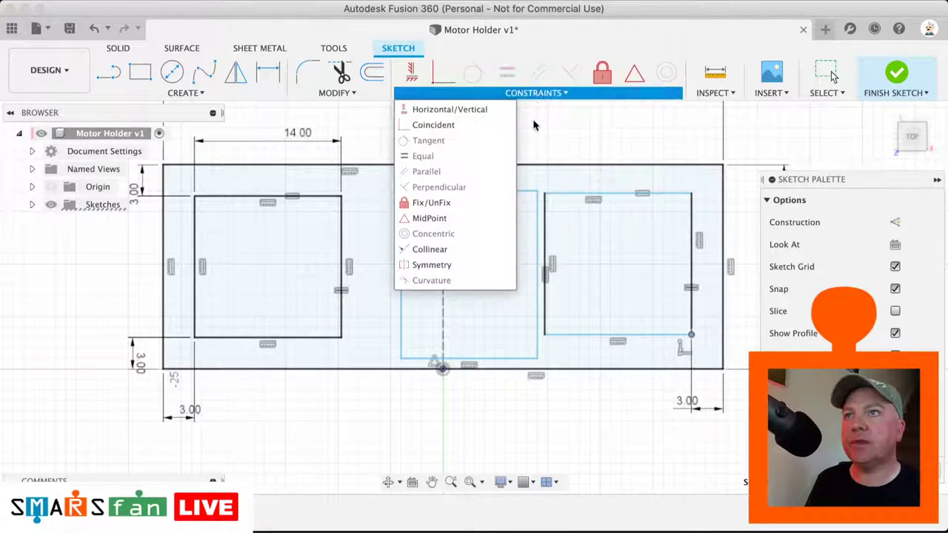
click(458, 250)
click(571, 194)
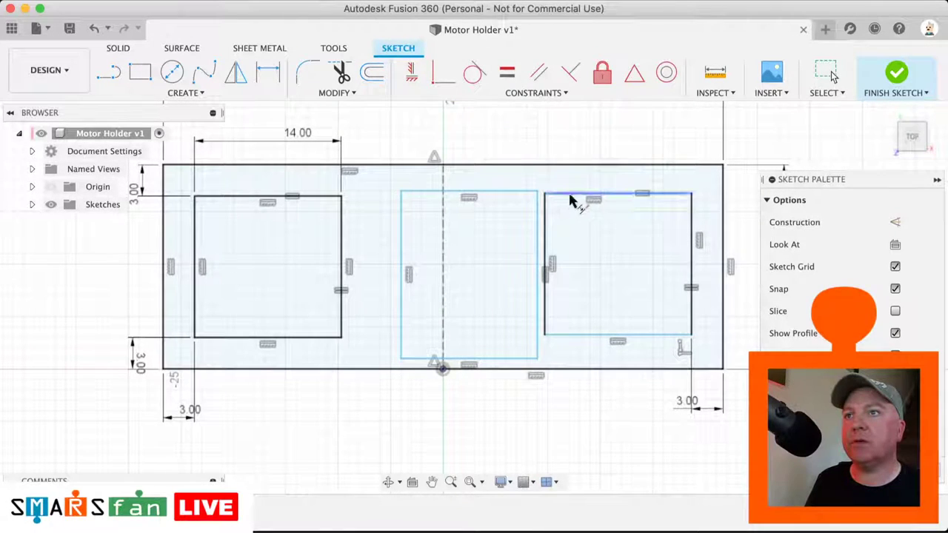
click(320, 198)
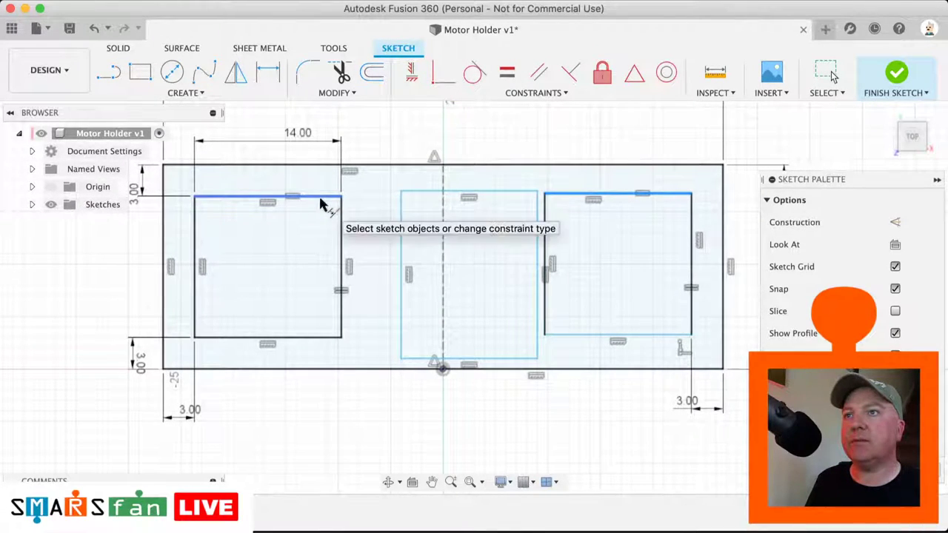
click(331, 338)
click(589, 339)
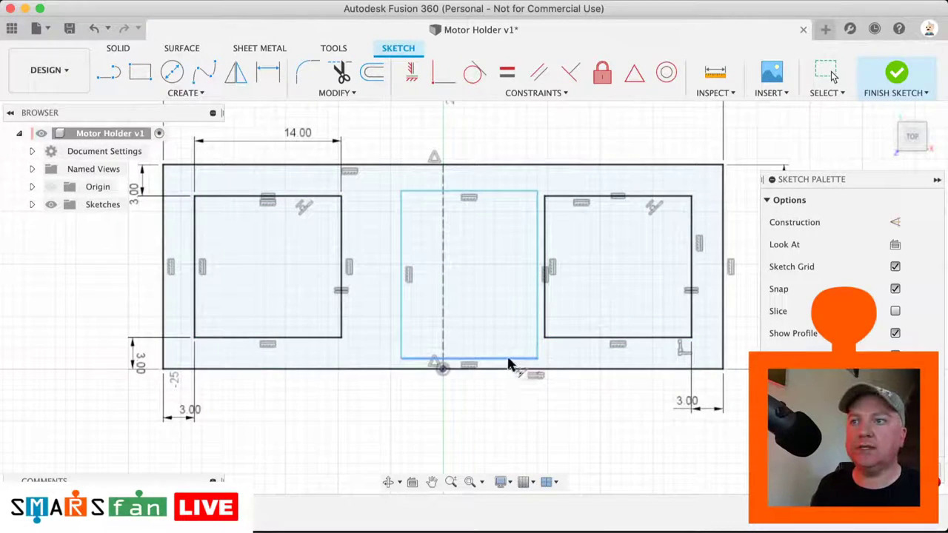
- Constrain the middle rectangle's bottom and top edges collinear with the matching edges of the right inner rectangle
click(508, 359)
click(576, 339)
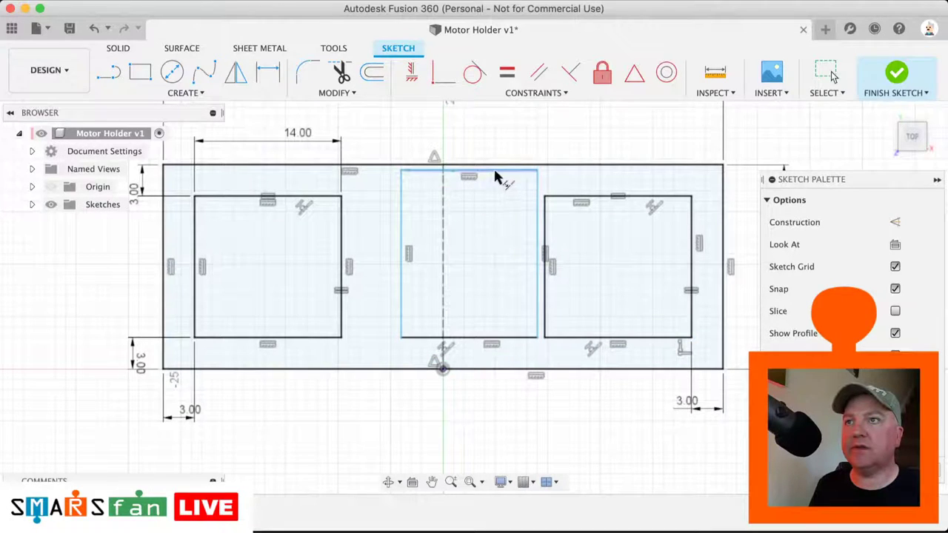
click(497, 175)
click(577, 197)
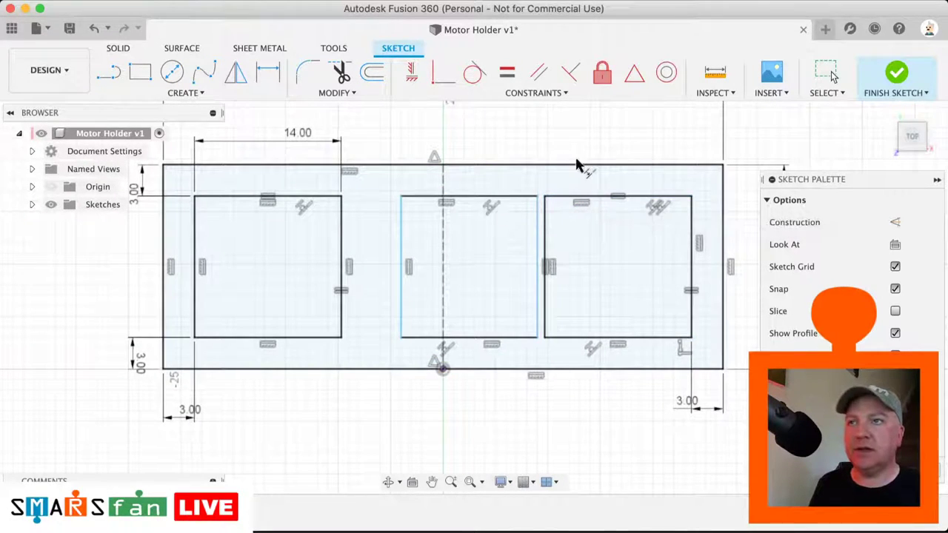
- Dimension the width of the middle inner rectangle and set it to 15 mm
key(d)
click(491, 197)
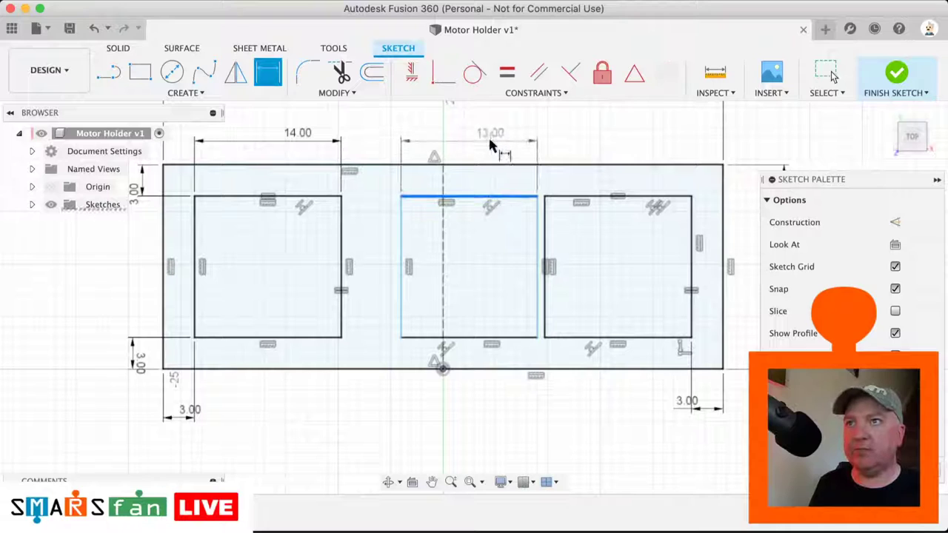
click(489, 137)
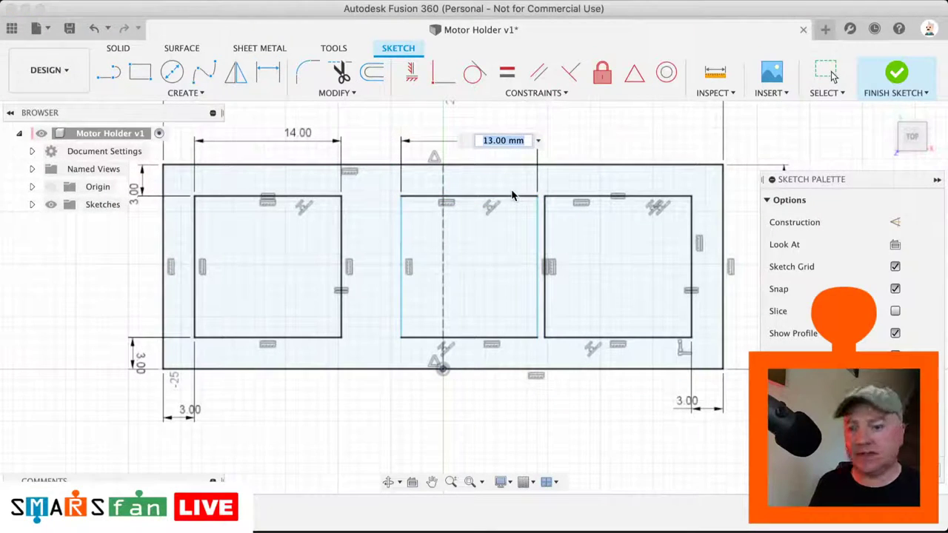
text(15)
key(Return)
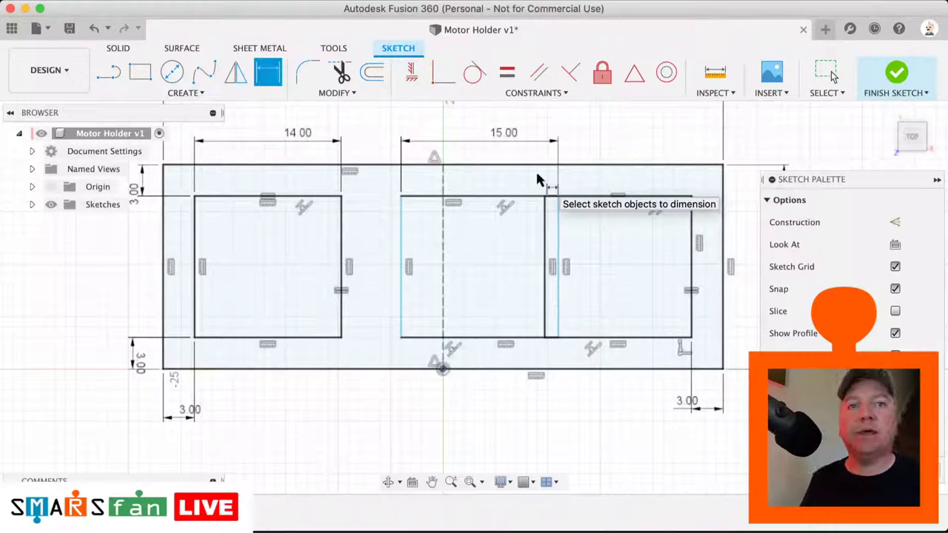
- Dimension the gap between the left and middle inner rectangles and set it to 2.20 mm
click(342, 230)
click(400, 315)
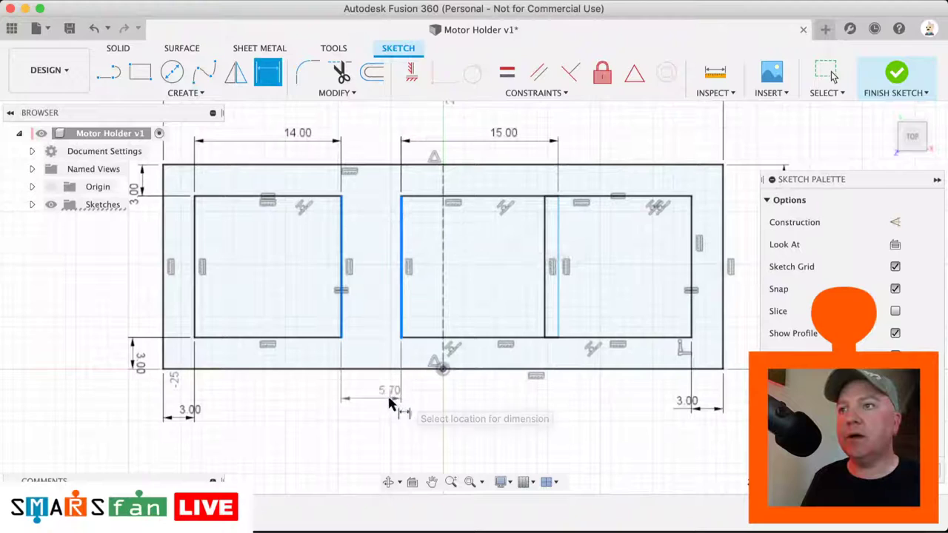
click(391, 407)
key(Return)
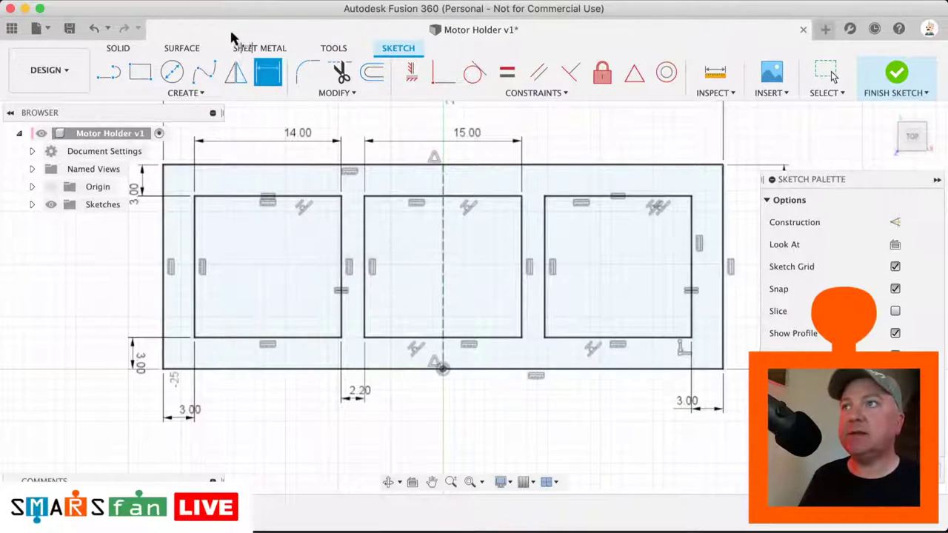
- Fillet the upper-left corner of the left inner rectangle with a 1 mm radius
click(308, 74)
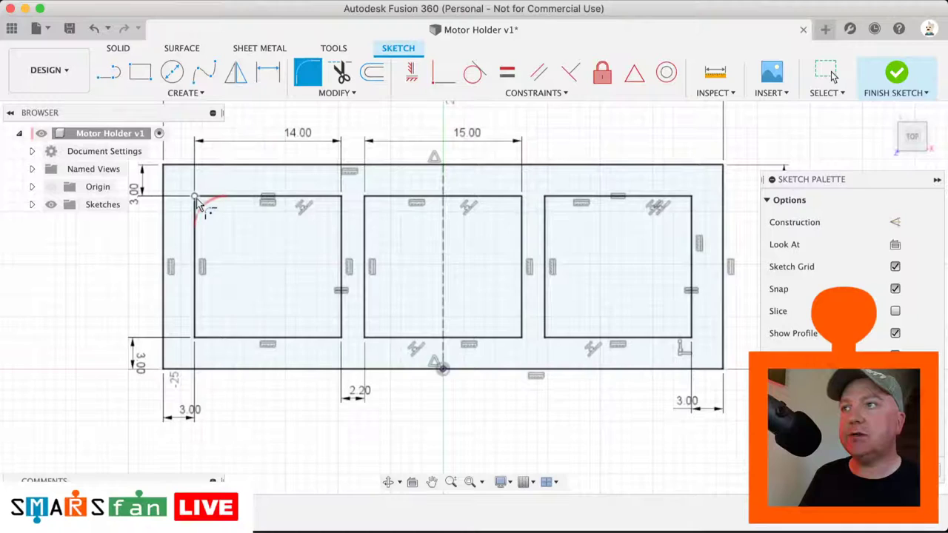
click(194, 197)
text(2 mm)
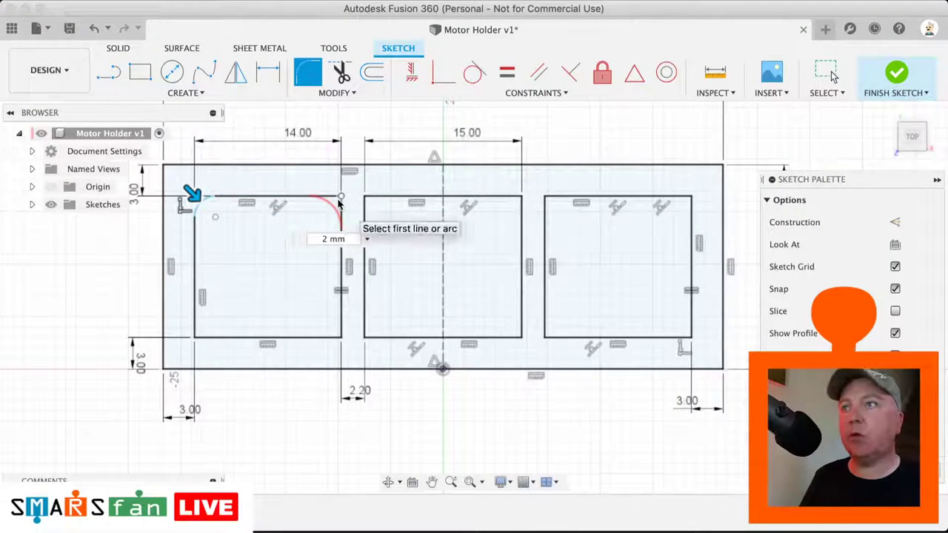
key(Return)
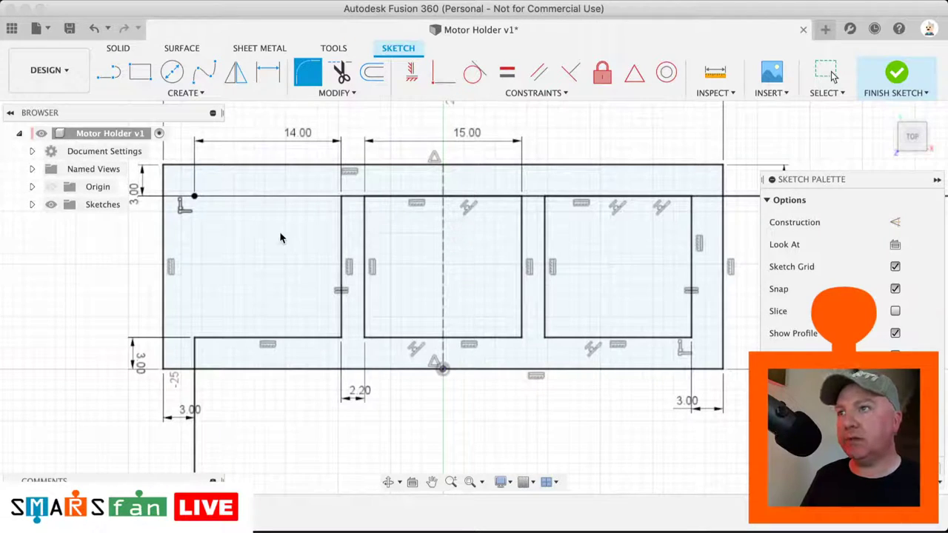
key(super+z)
text(1)
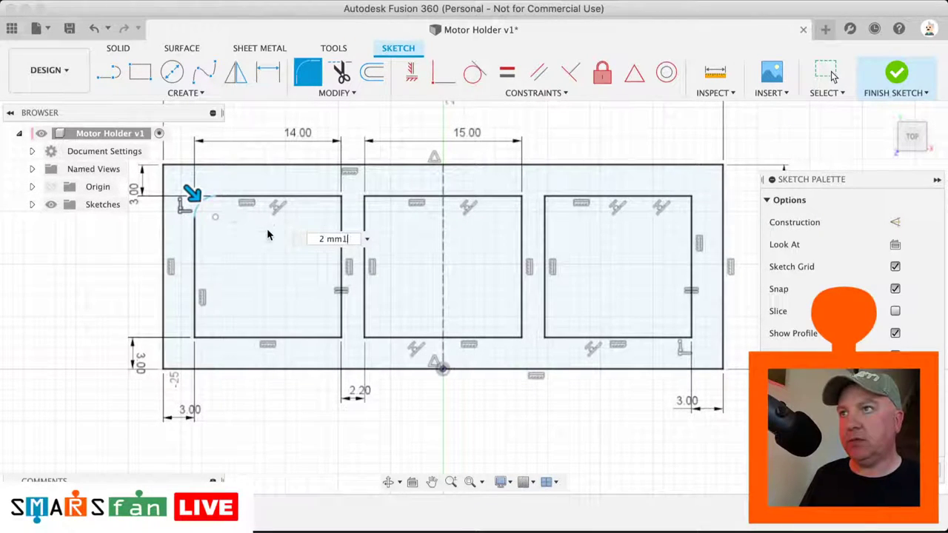
key(BackSpace)
key(BackSpace)
key(BackSpace)
key(BackSpace)
key(BackSpace)
text(1)
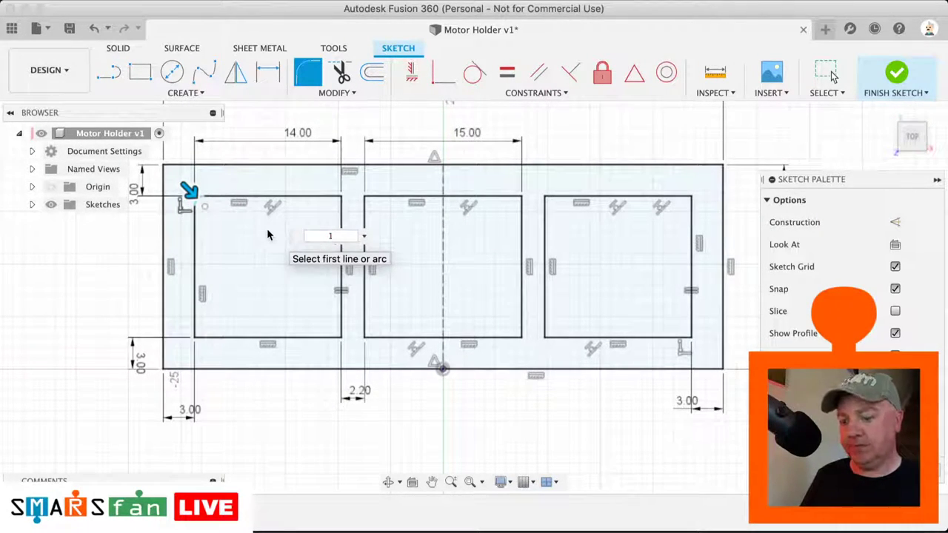
text( mm)
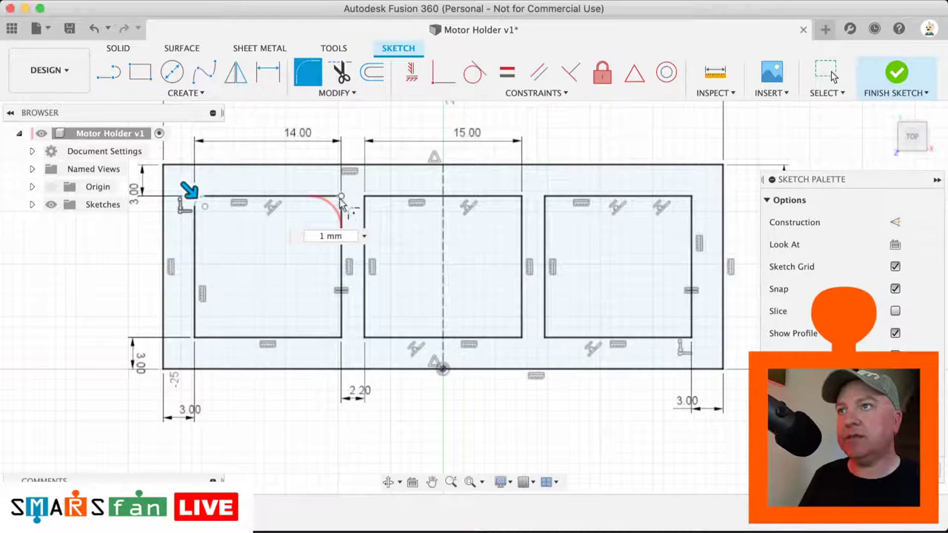
- Add the remaining three corners of the left inner rectangle to the 1 mm fillet
click(341, 197)
click(340, 337)
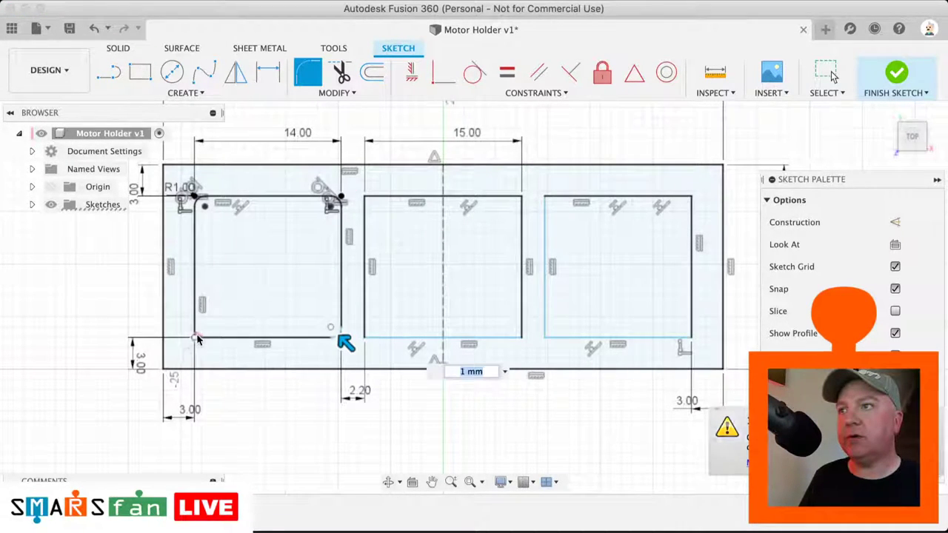
click(197, 338)
- Fillet all four corners of the middle inner rectangle with the 1 mm radius
click(364, 198)
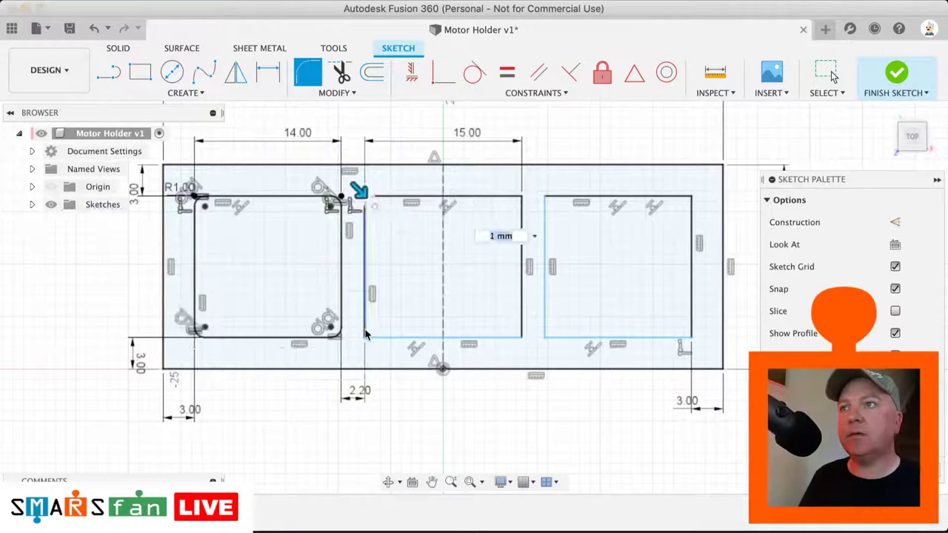
click(365, 337)
click(521, 337)
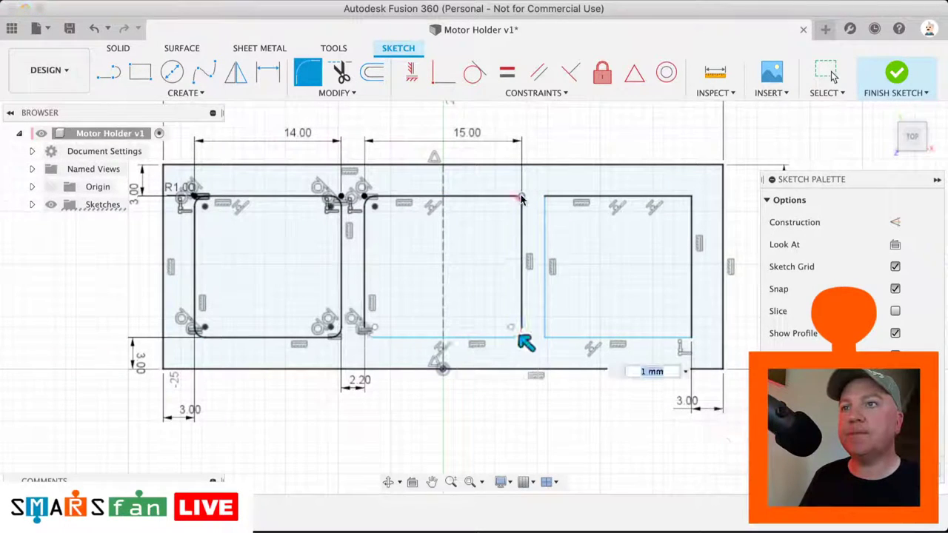
click(521, 198)
- Fillet all four corners of the right inner rectangle with the 1 mm radius and finish the Fillet command
click(546, 199)
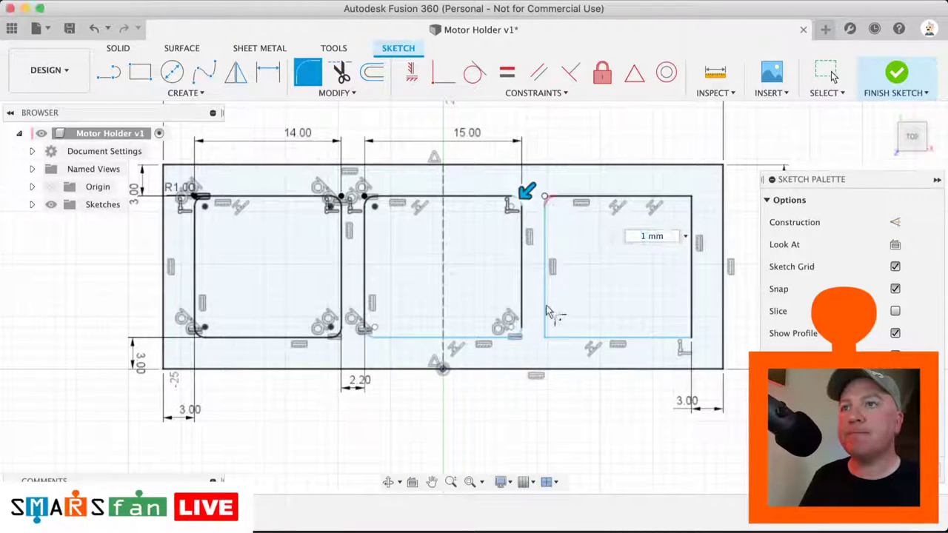
click(546, 337)
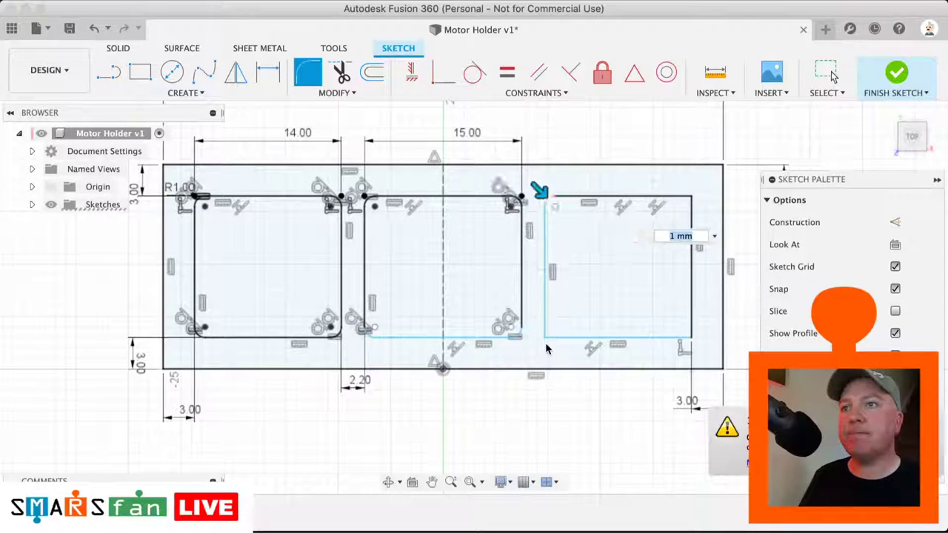
click(687, 337)
click(689, 199)
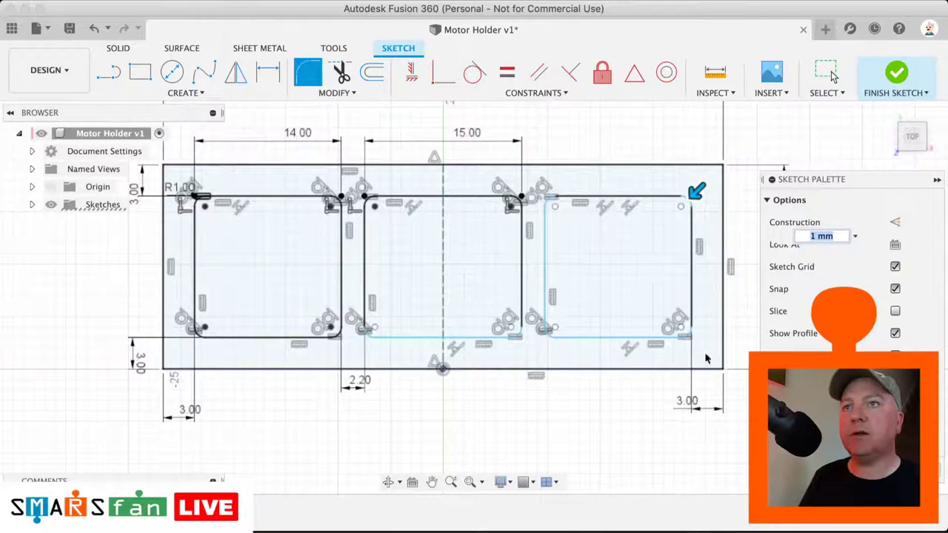
key(BackSpace)
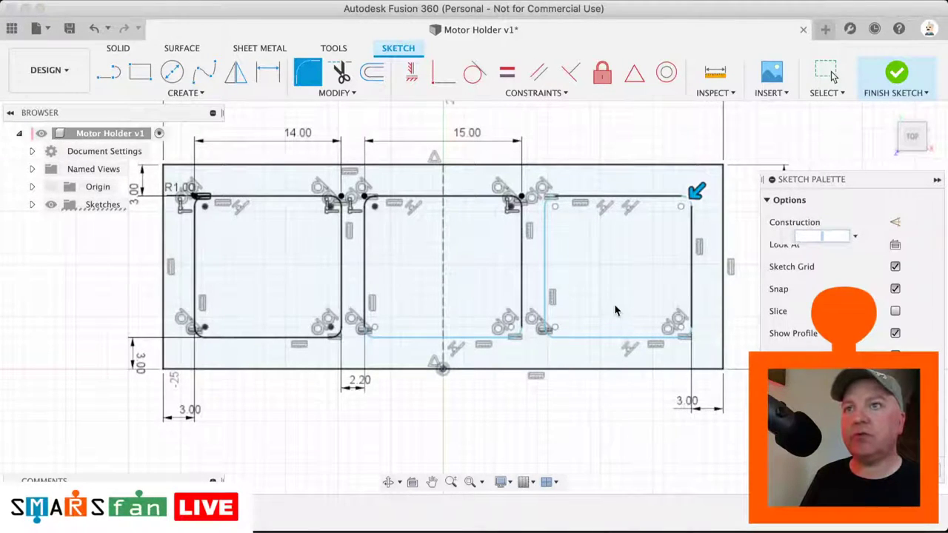
click(604, 338)
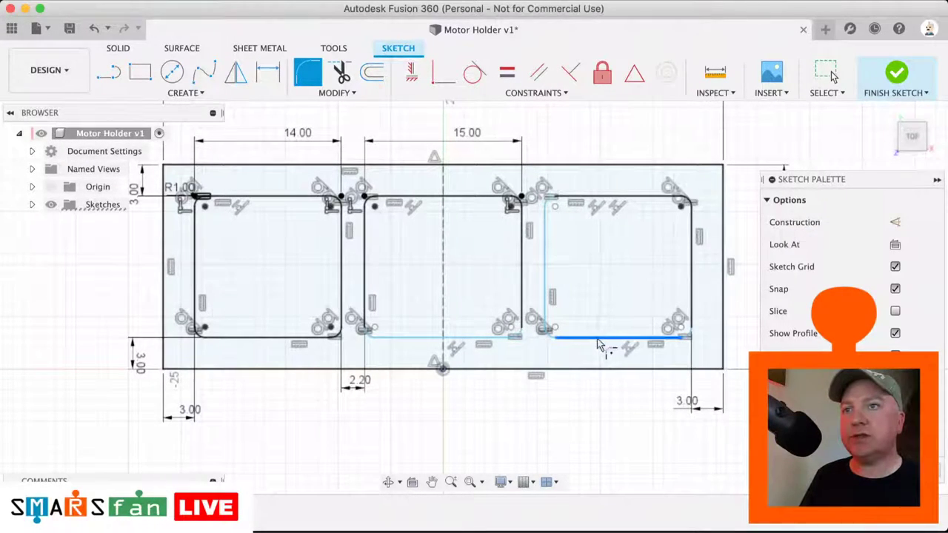
key(Escape)
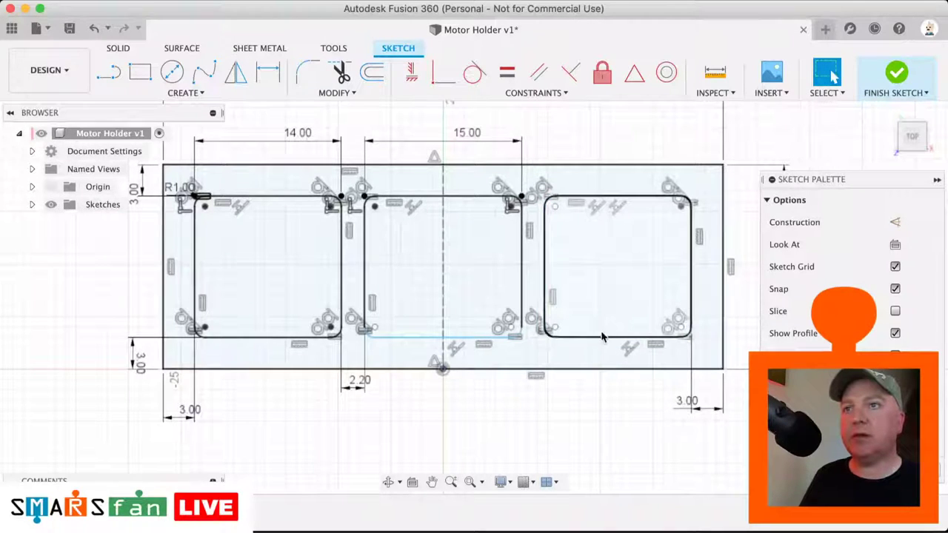
- Make the lower edge of the middle inner rectangle collinear with the lower edge of the left inner rectangle
click(550, 331)
click(466, 338)
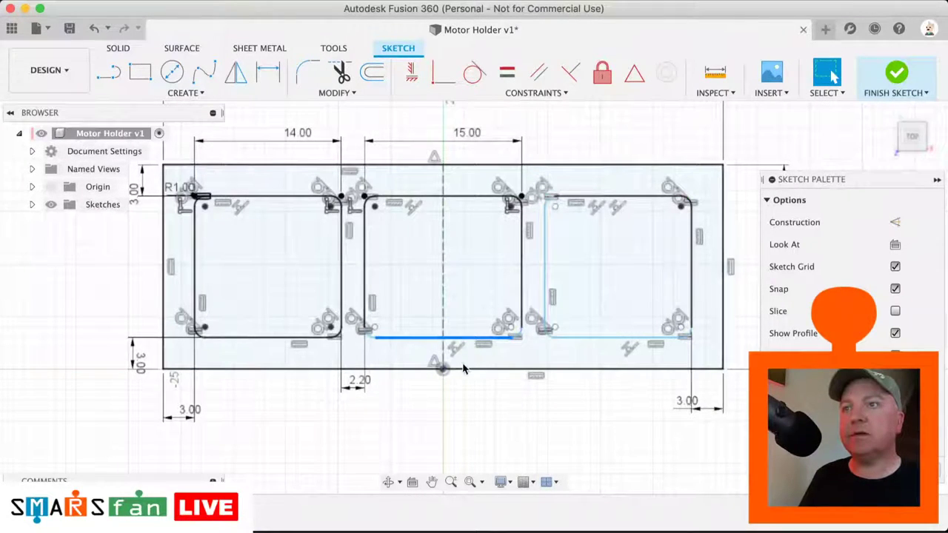
drag(465, 339, 460, 325)
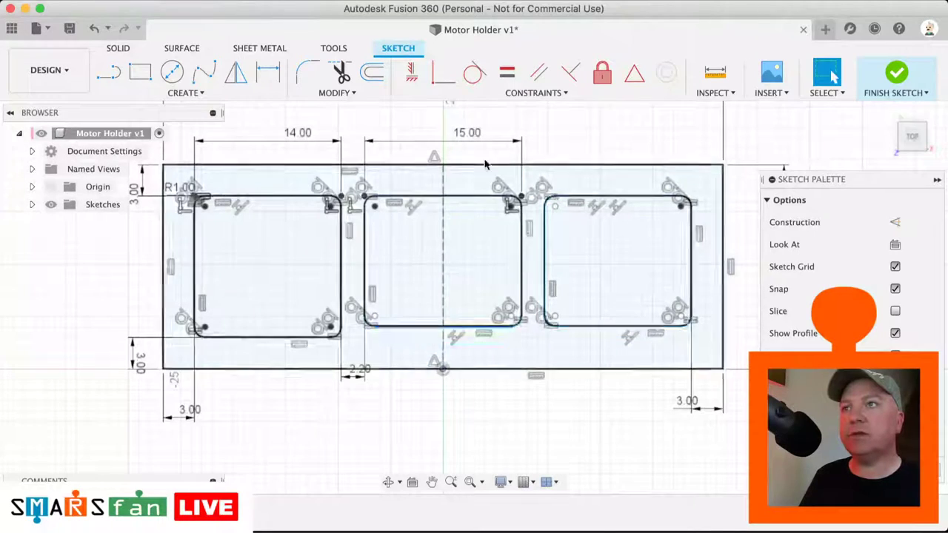
click(536, 93)
click(456, 249)
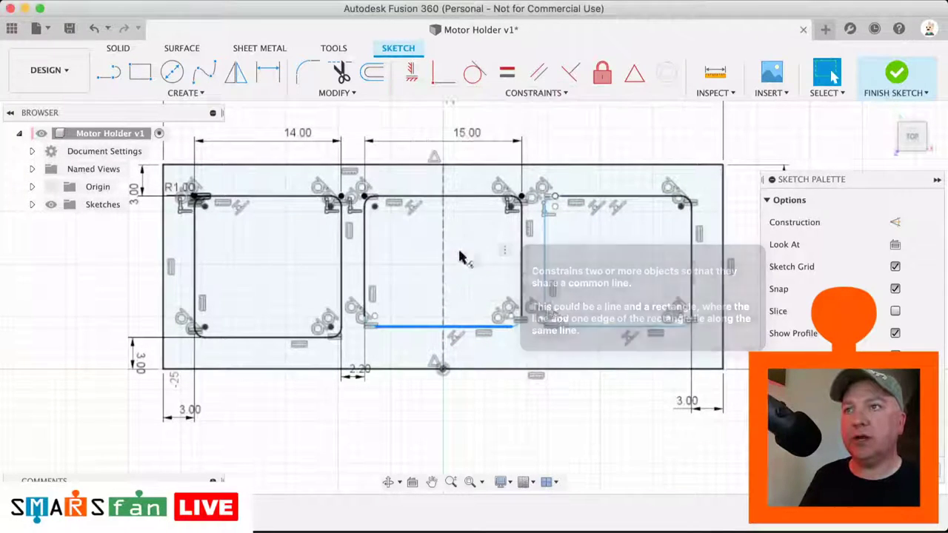
scroll(504, 324, right, 1)
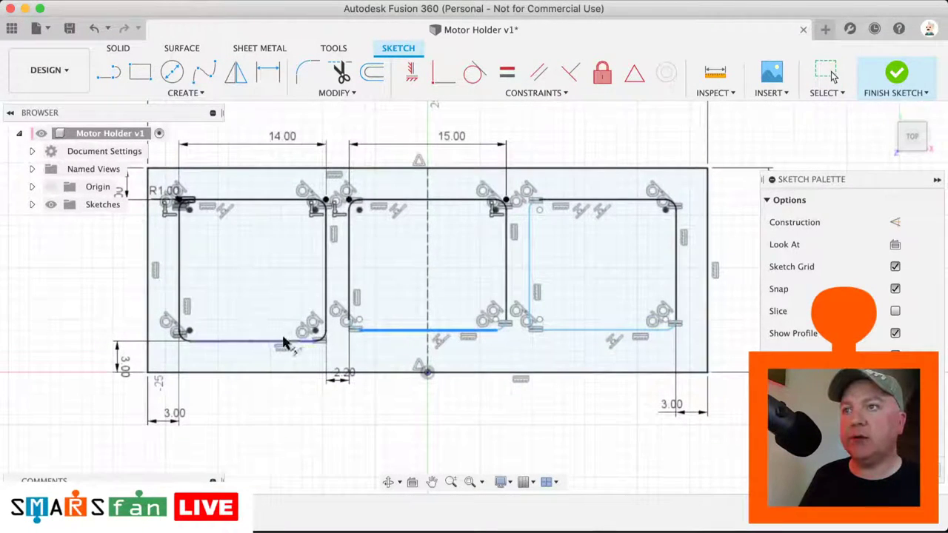
click(271, 342)
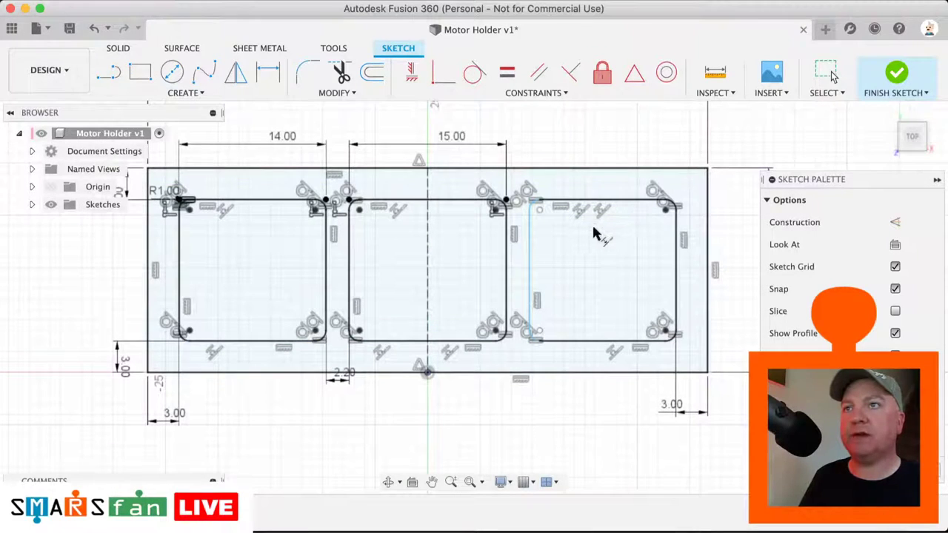
- Move the left edge of the right inner rectangle away from the middle inner rectangle
click(826, 74)
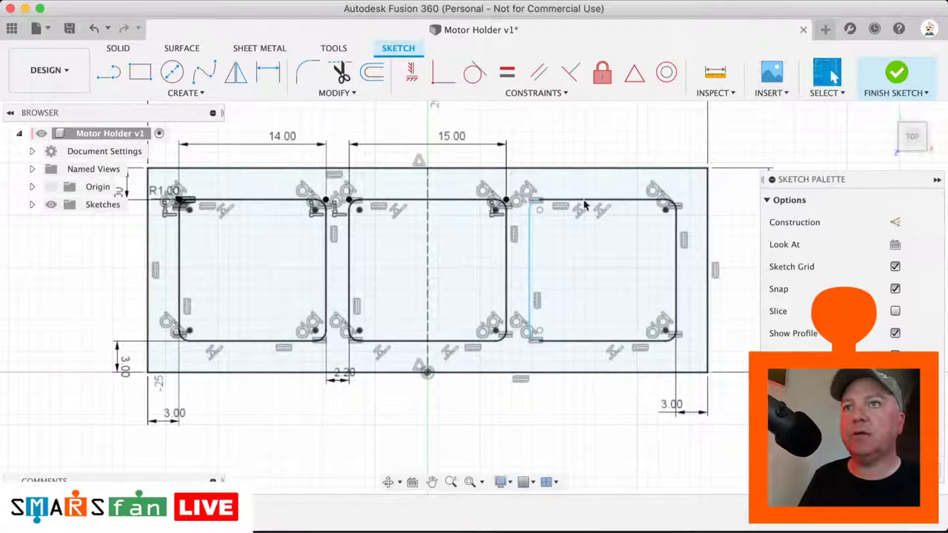
click(530, 256)
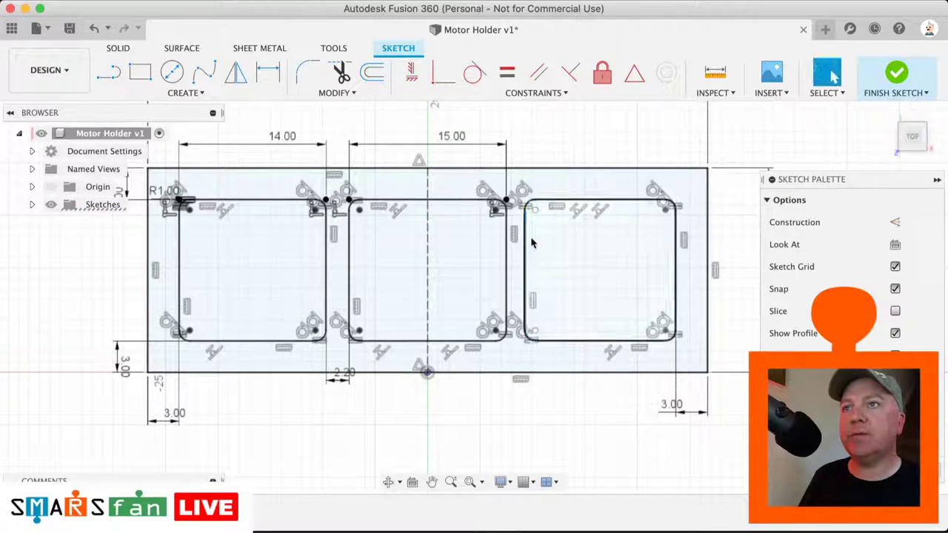
click(530, 237)
drag(546, 247, 566, 254)
click(571, 255)
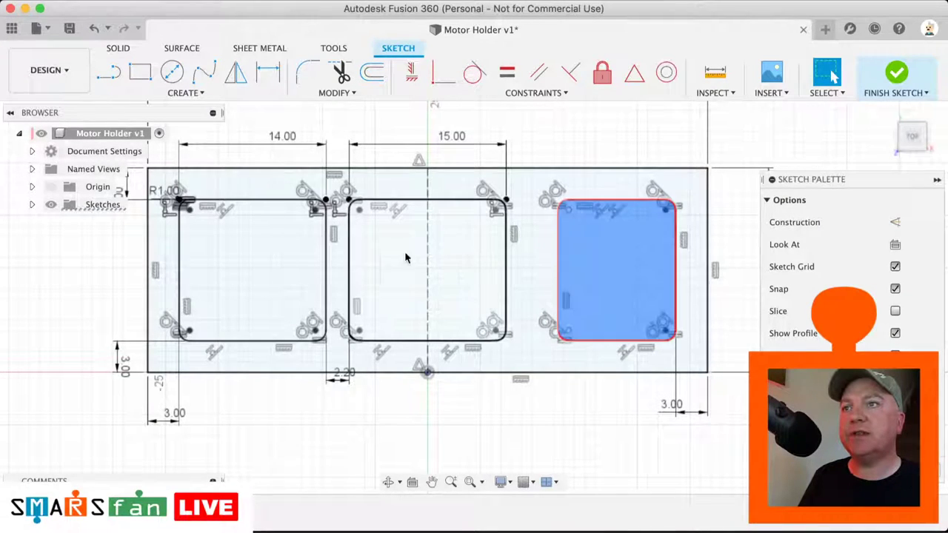
- Dimension the gap between the middle and right inner rectangles and set it to 2.2 mm
key(d)
click(508, 278)
click(557, 275)
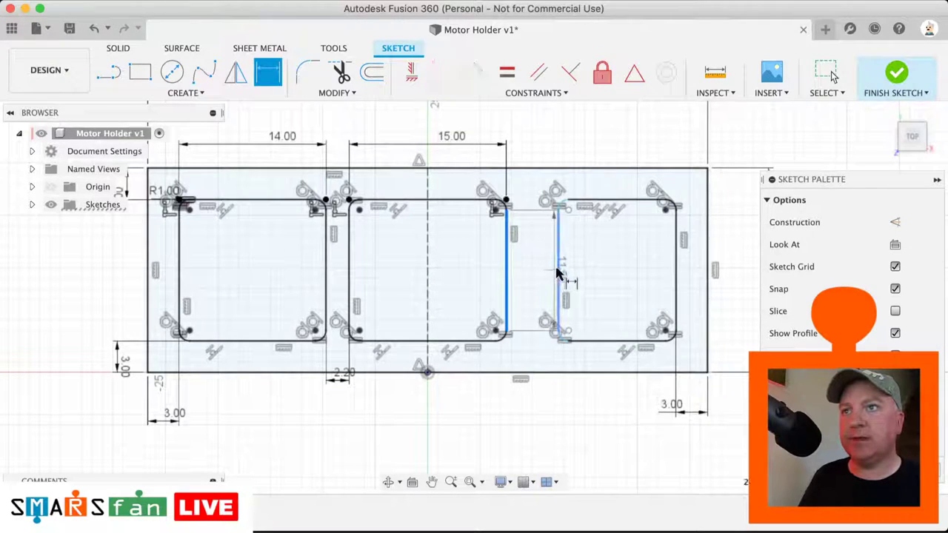
click(561, 424)
text(2.2)
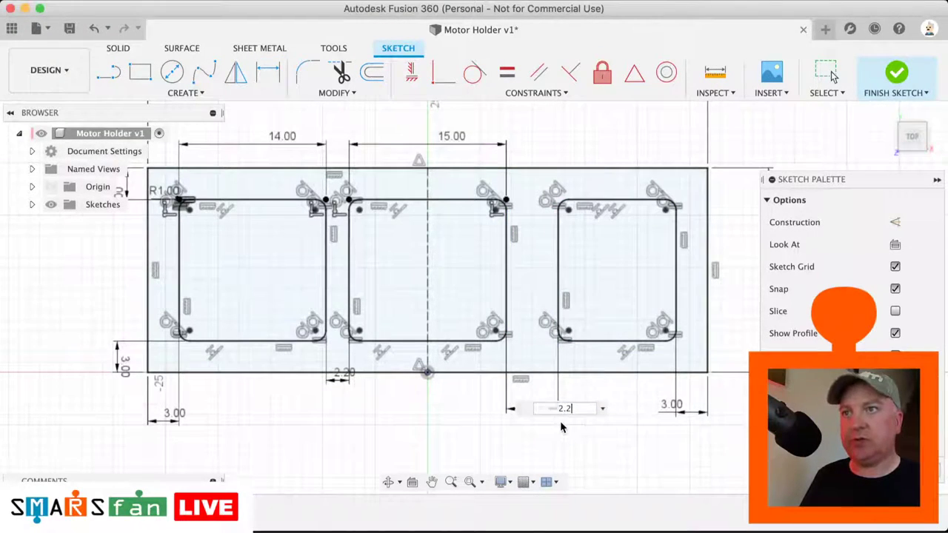
key(Return)
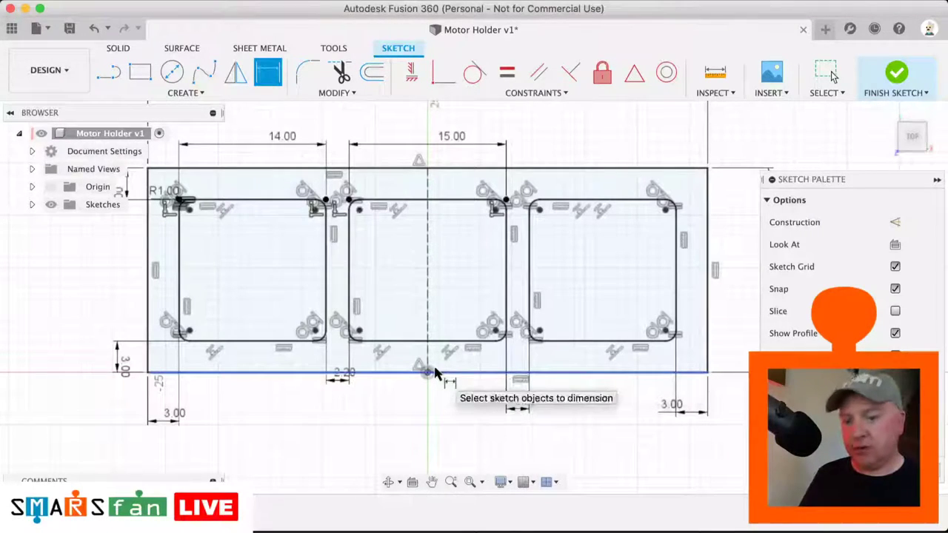
- Sketch a rectangle about 15 mm wide and 2 mm high on the base's lower edge beneath the middle opening
key(r)
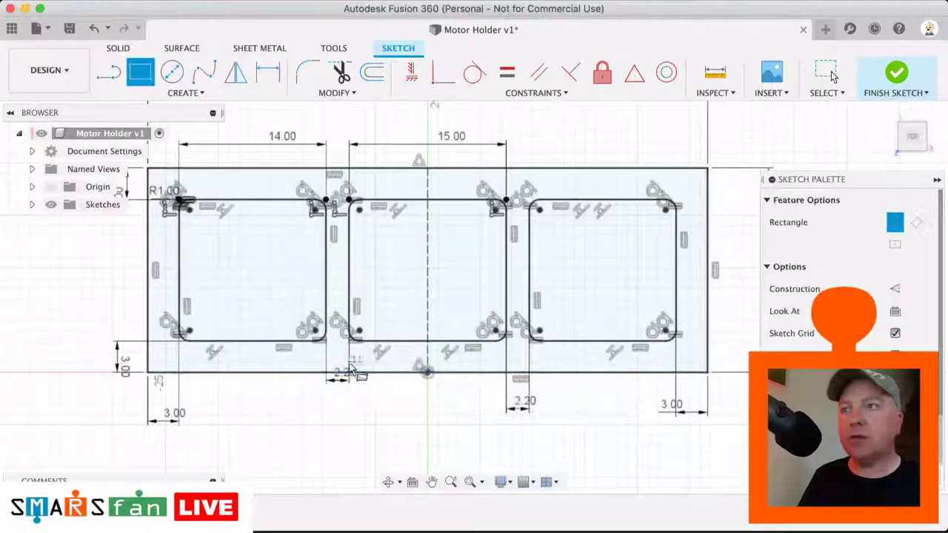
click(347, 373)
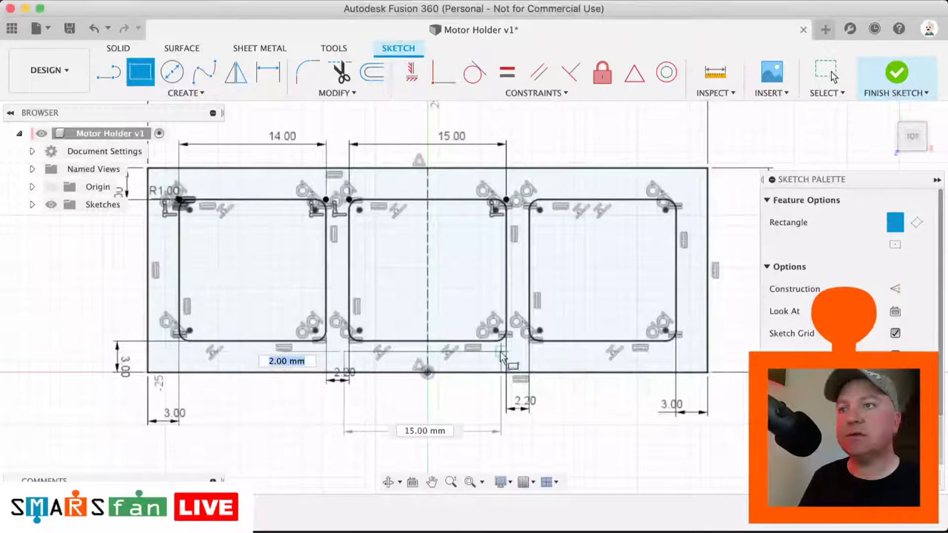
key(Escape)
scroll(461, 378, up, 3)
scroll(461, 378, up, 3)
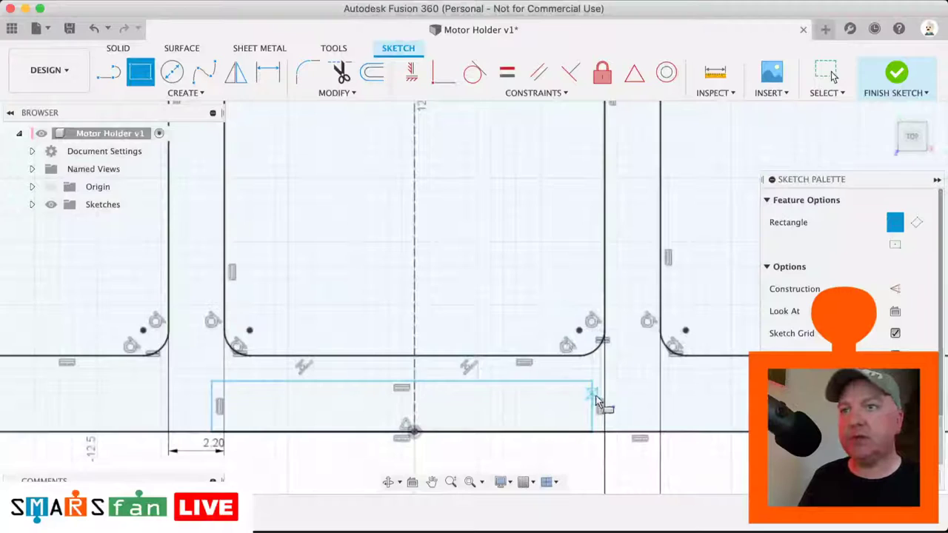
- Make the short sides of the new lower rectangle collinear with the vertical edges of the middle opening
click(827, 73)
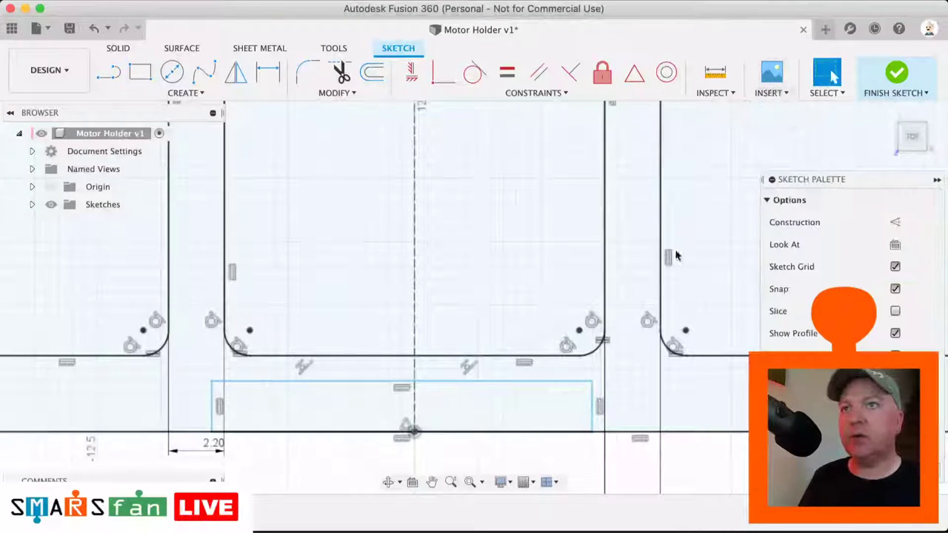
click(592, 403)
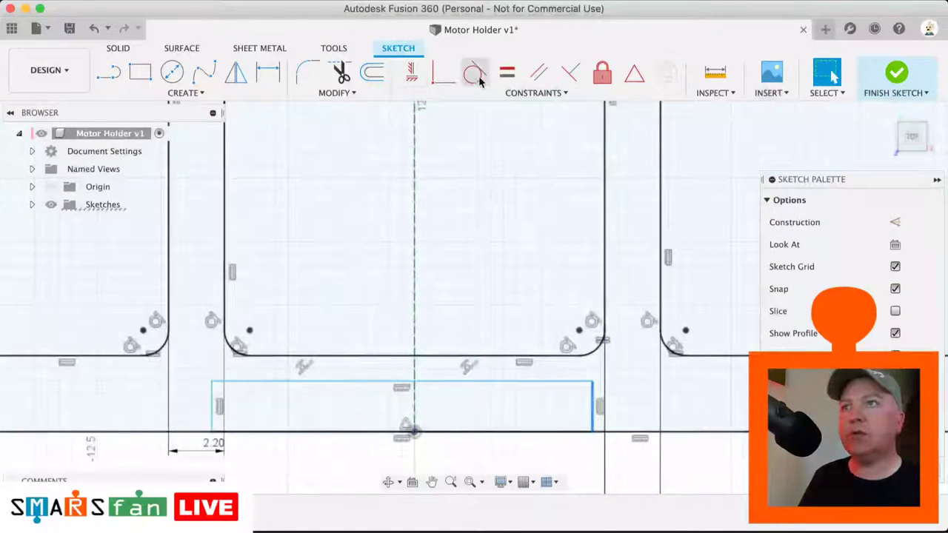
click(533, 93)
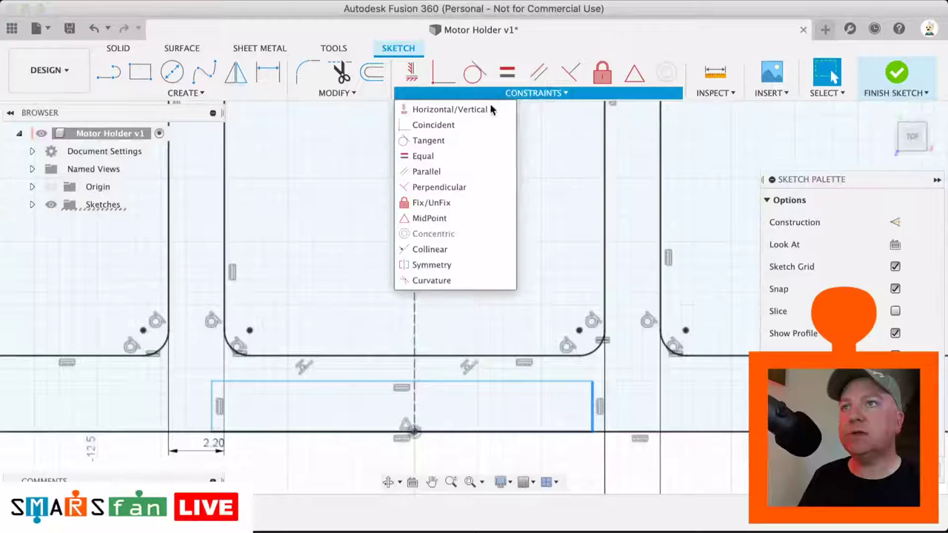
click(460, 250)
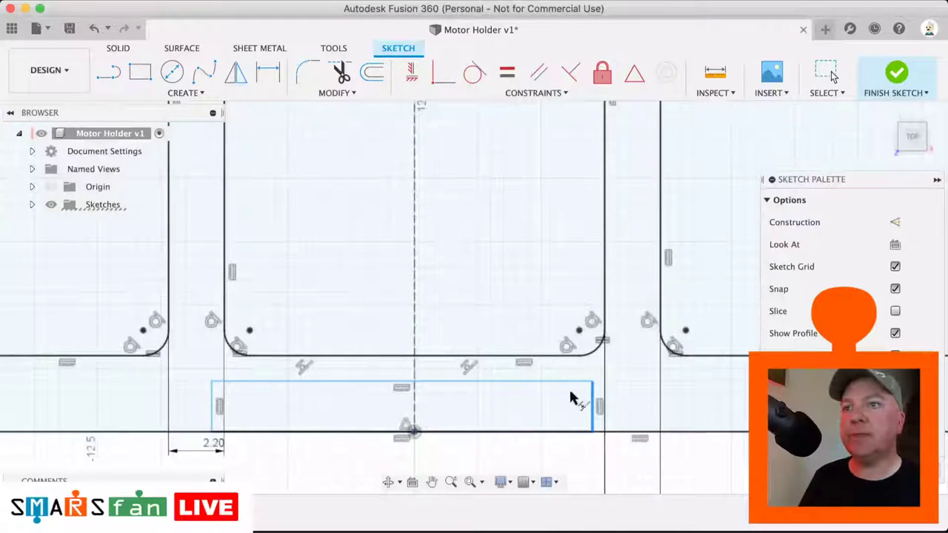
click(605, 300)
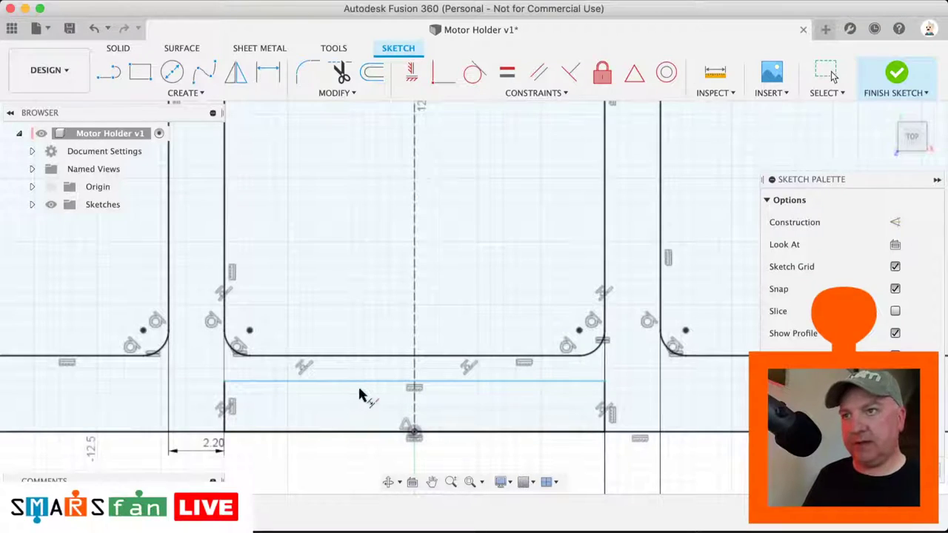
- Dimension the height of the lower rectangle and set it to 3 mm
key(d)
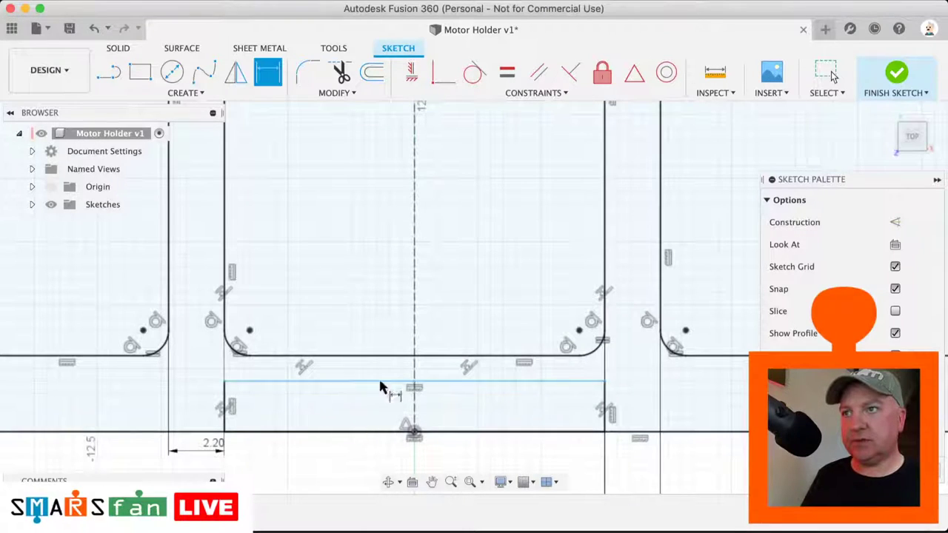
click(607, 393)
click(665, 392)
text(3)
key(Return)
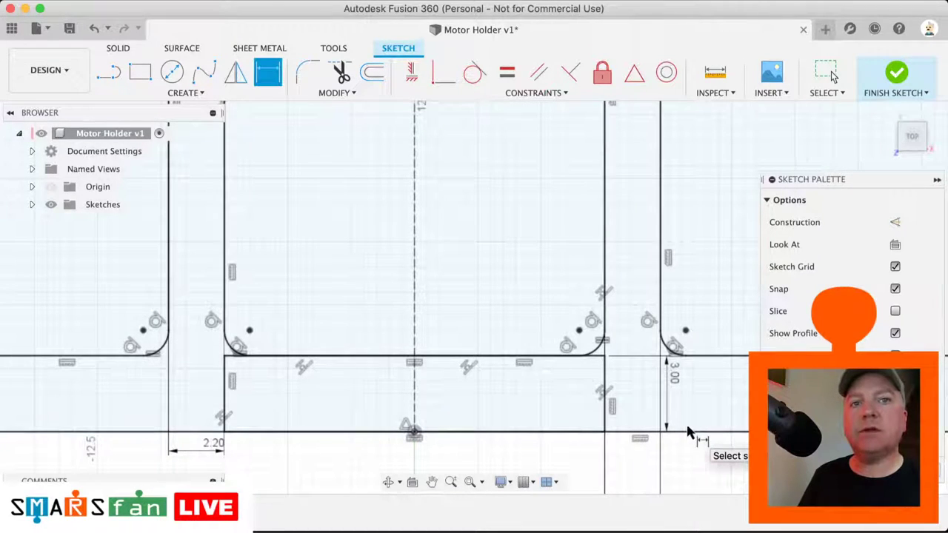
- Change the height of the lower rectangle to 2.5 mm
double_click(674, 376)
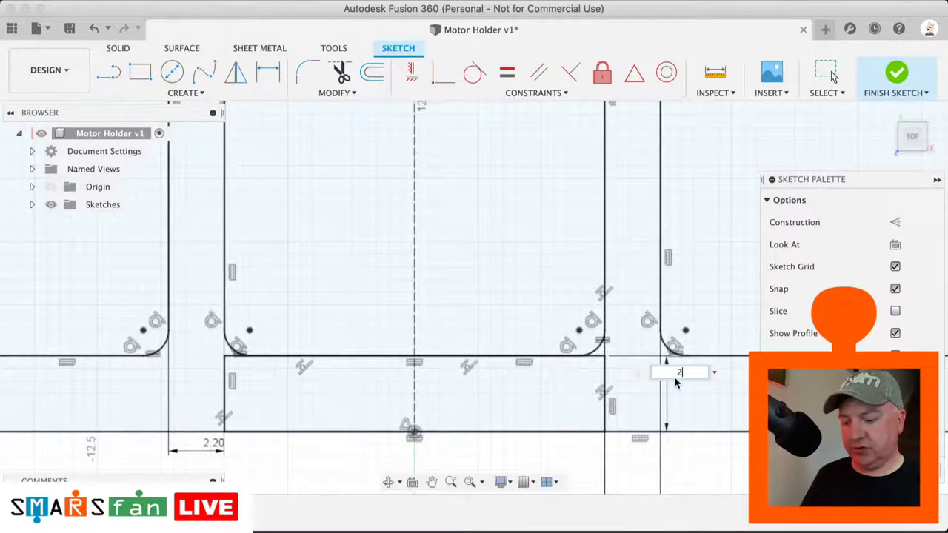
text(2.5)
key(Return)
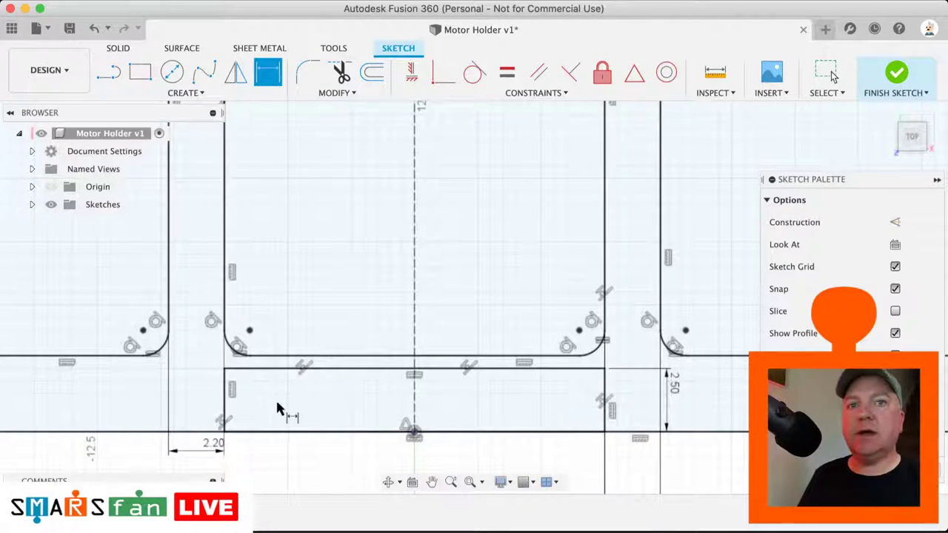
- Draw vertical lines from the lower inner fillets of the two outer openings to the base's lower edge, and finish the sketch
scroll(276, 400, left, 2)
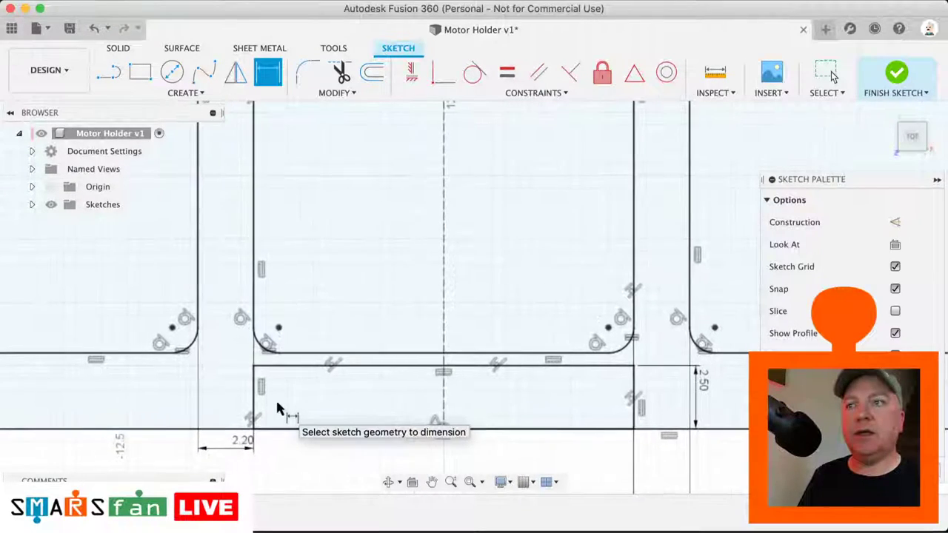
key(l)
click(203, 327)
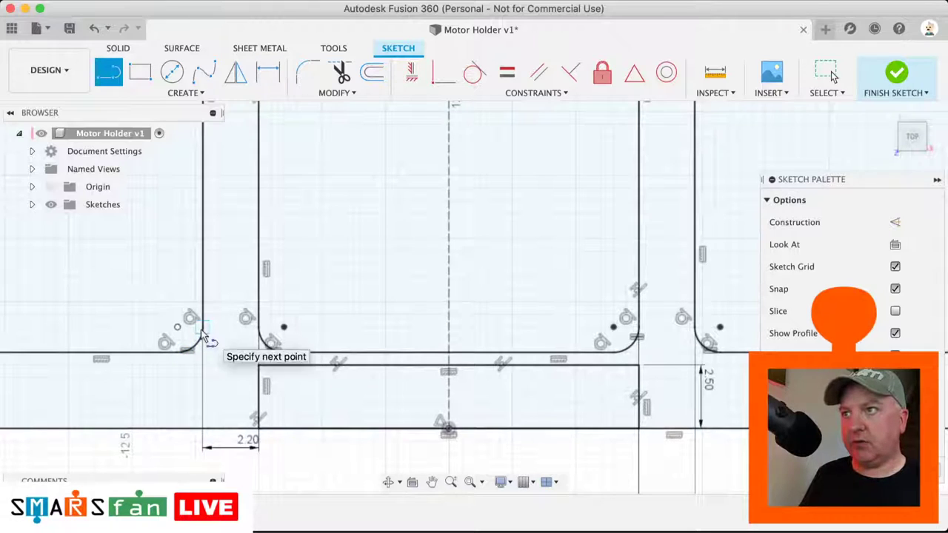
double_click(206, 429)
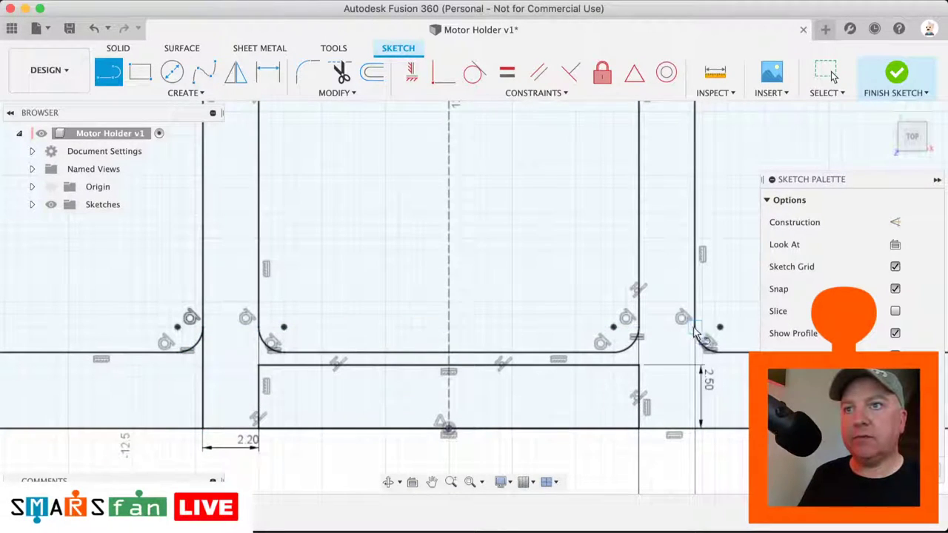
drag(696, 333, 741, 326)
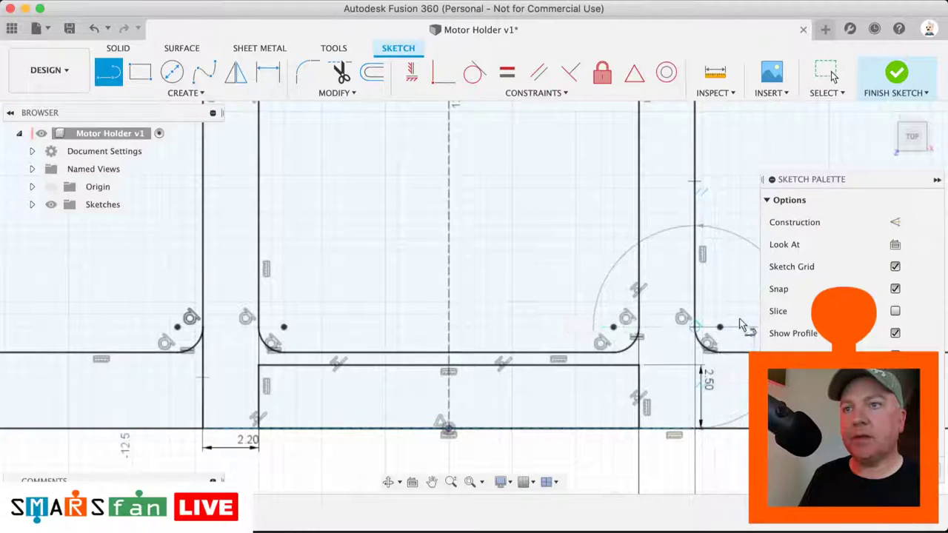
key(Escape)
click(829, 74)
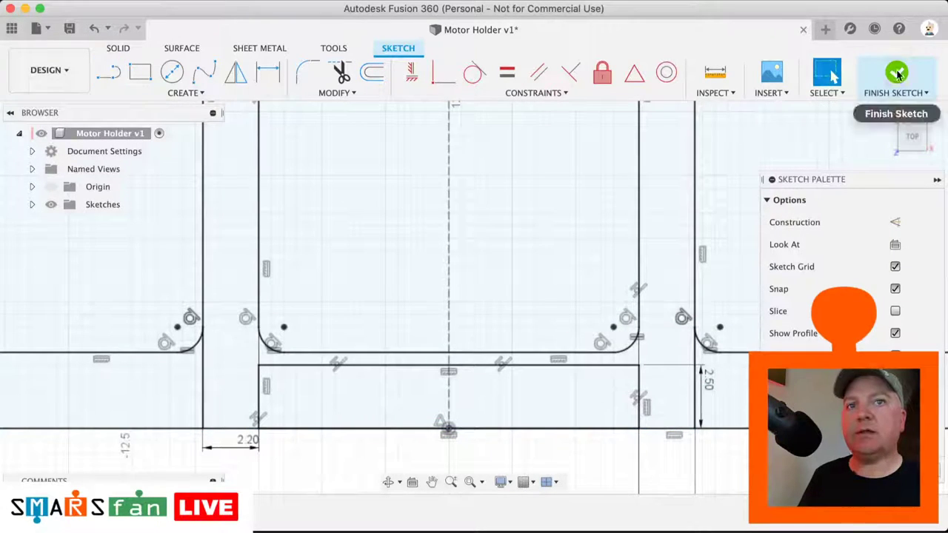
click(898, 72)
key(F6)
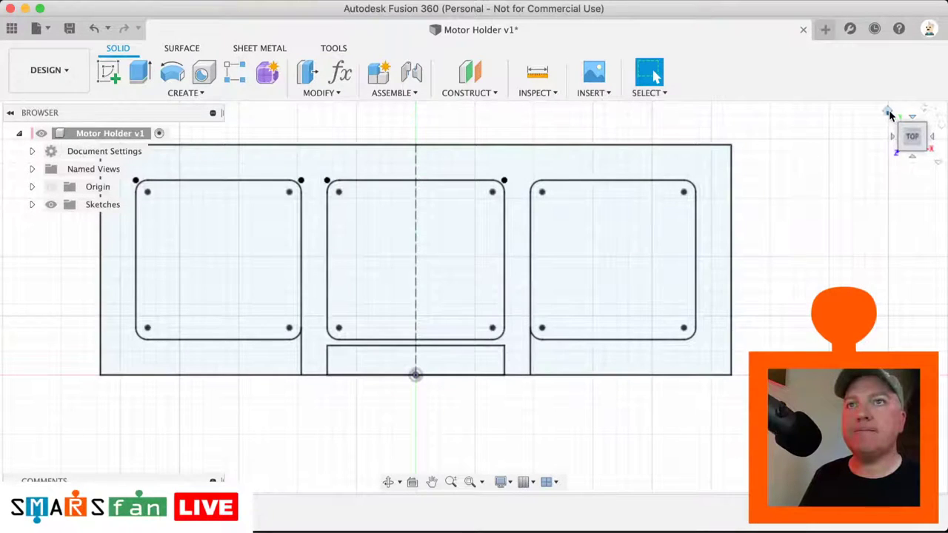
click(891, 115)
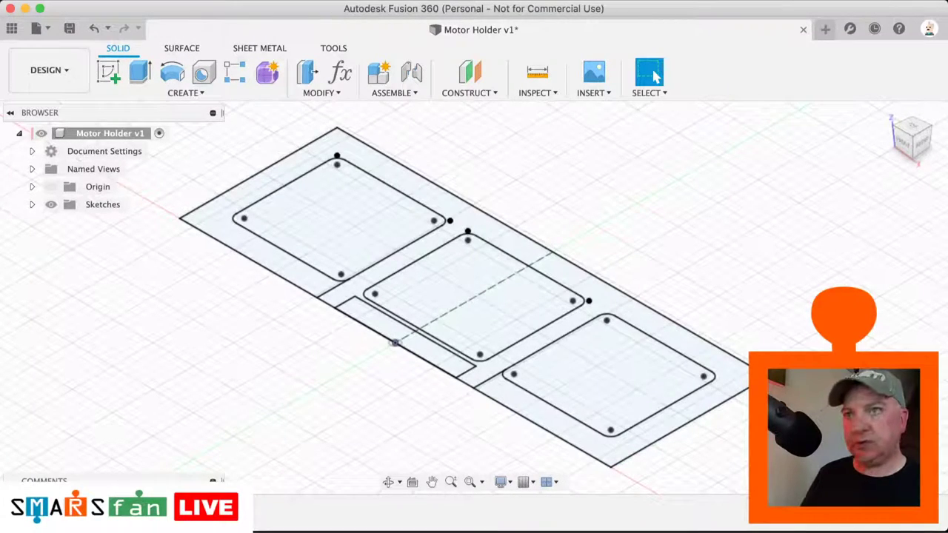
- Extrude the base frame profile together with the lower rectangle 2.2 mm as a new body, leaving the three openings empty
click(736, 388)
key(q)
key(e)
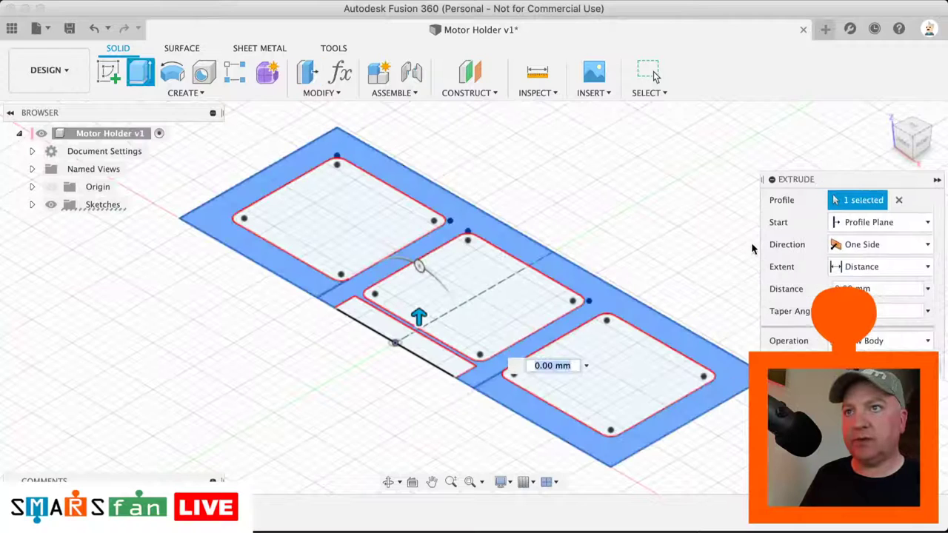
click(436, 361)
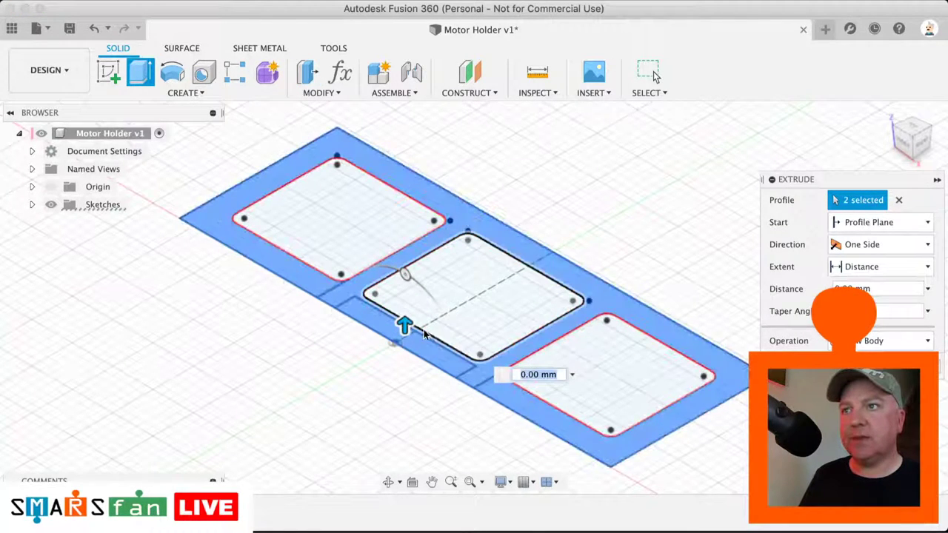
text(2.2)
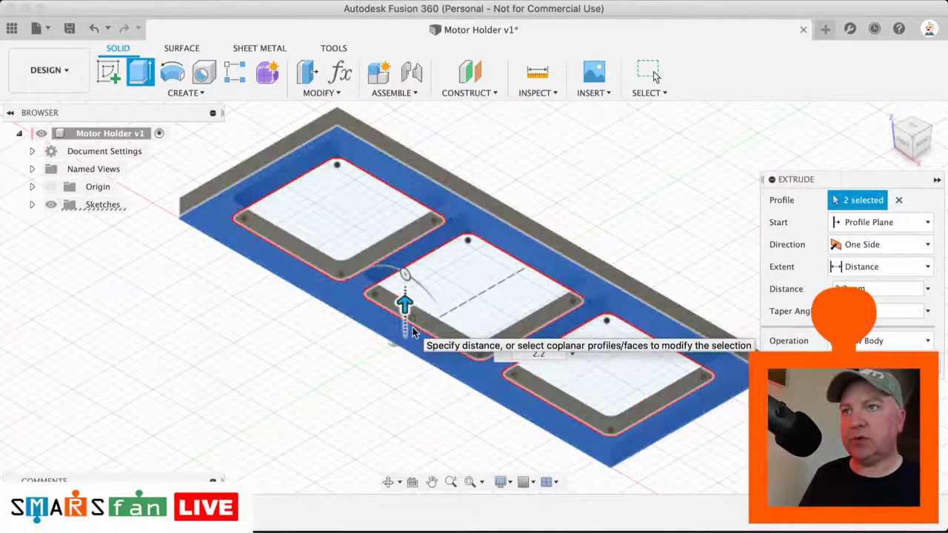
key(Return)
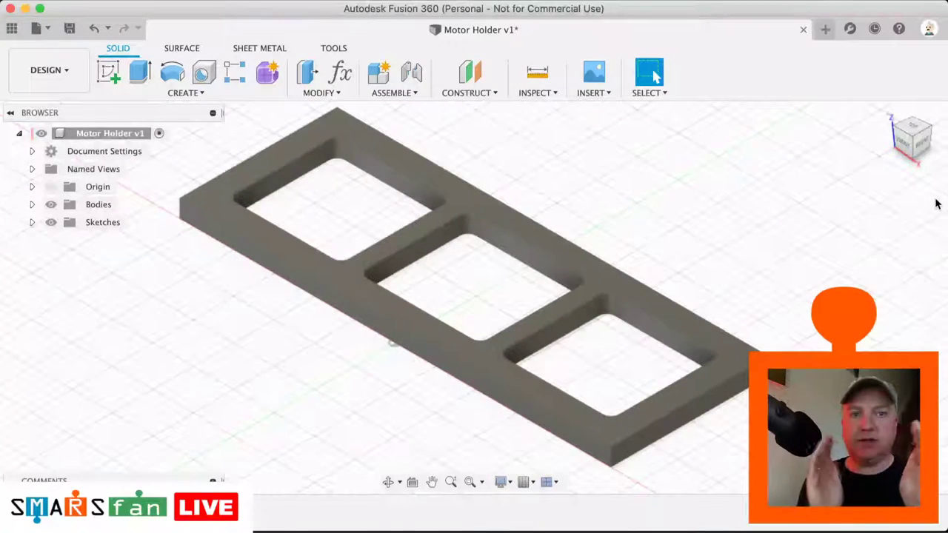
- Start a new sketch on the long front side face of the base
click(699, 401)
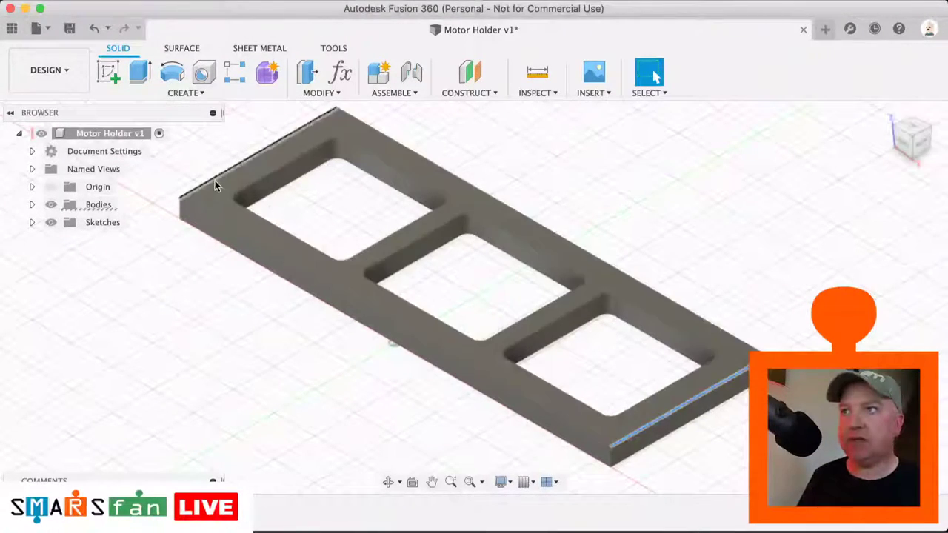
shift+click(214, 186)
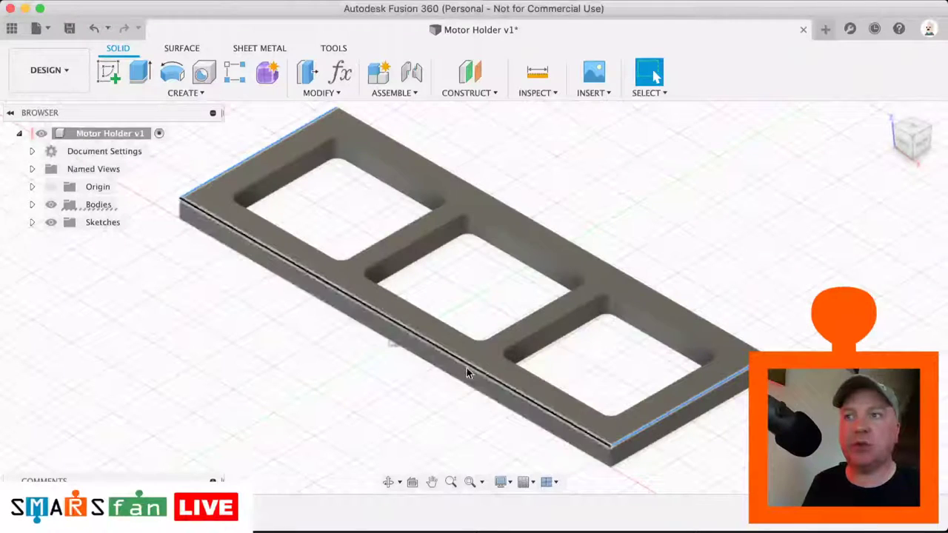
click(447, 323)
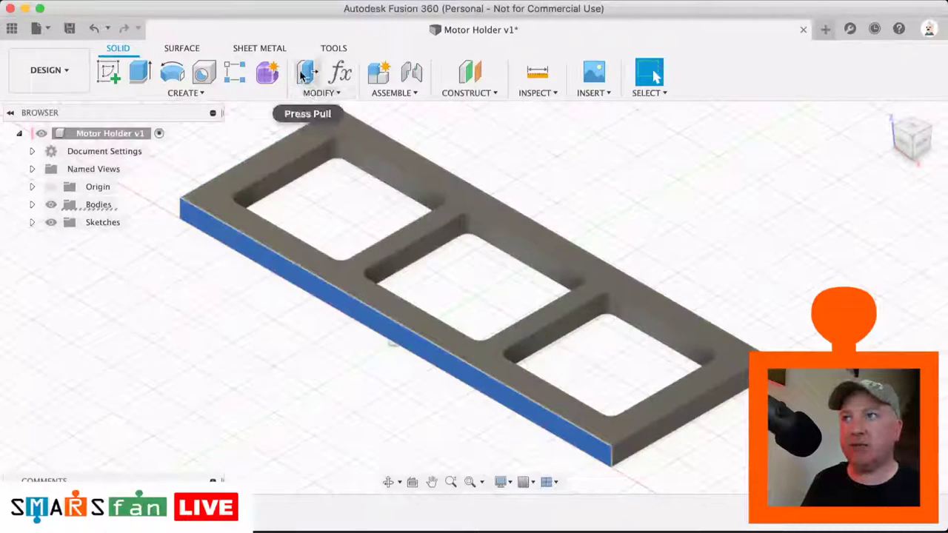
click(113, 78)
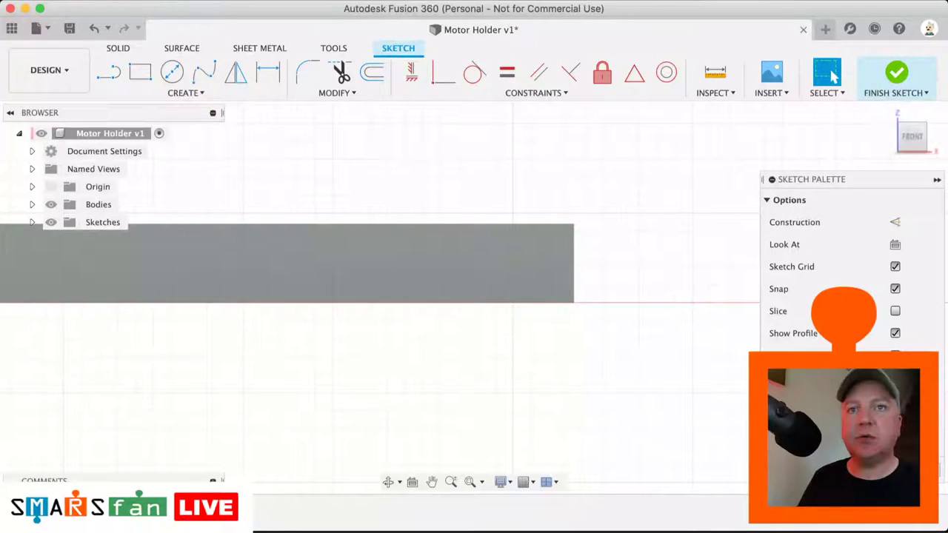
key(super+Tab)
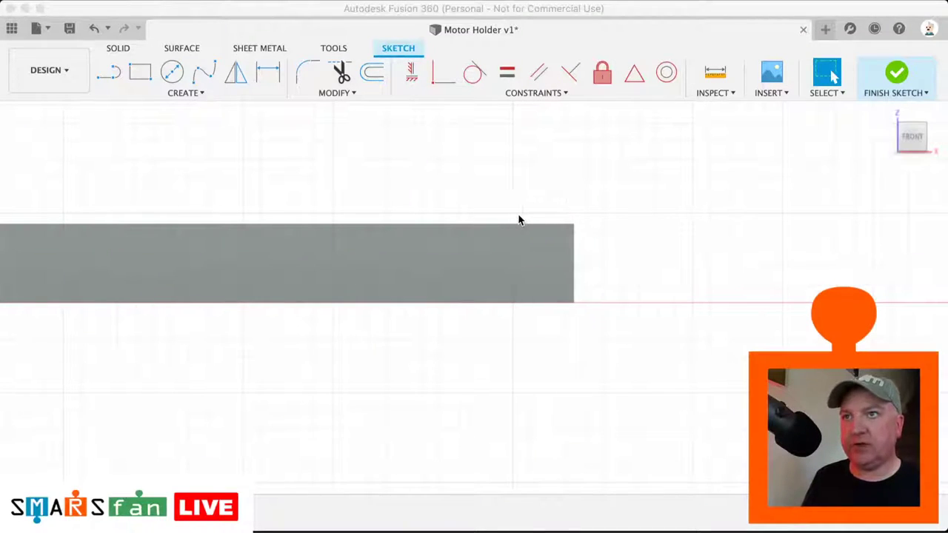
click(543, 163)
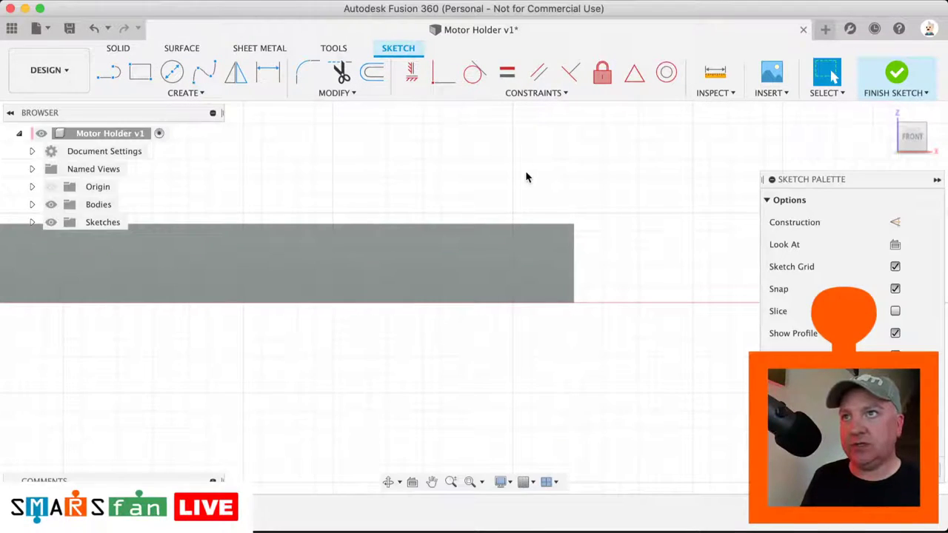
- Sketch a closed triangle about 1.8 mm wide near the upper corner of the face's right end, with a vertical outer side
key(l)
click(535, 168)
click(602, 177)
click(602, 248)
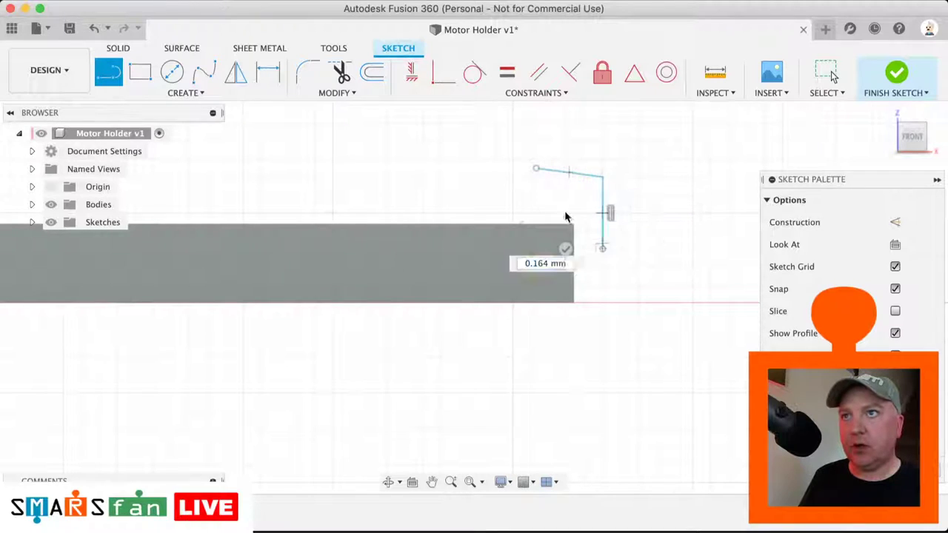
click(534, 170)
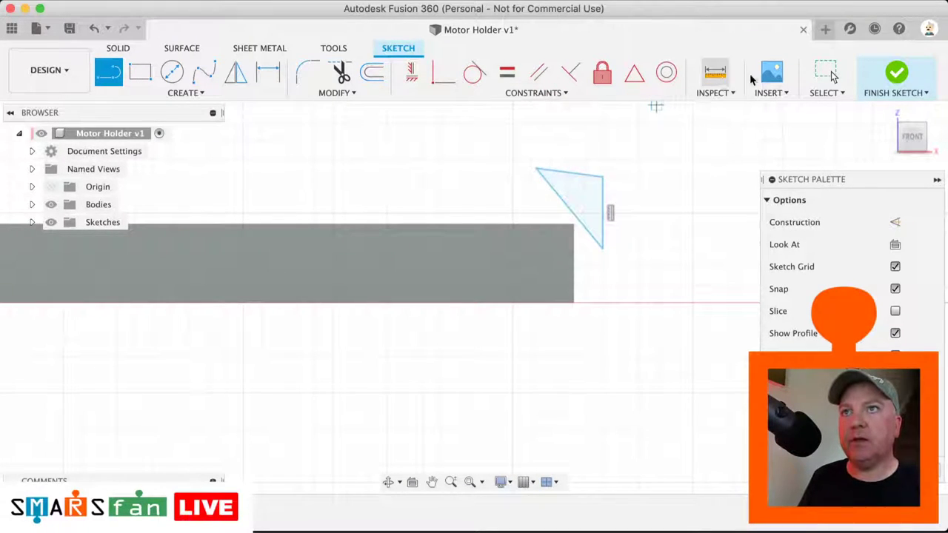
- Make the triangle's top side horizontal and dimension its length to 1 mm
click(827, 74)
click(582, 174)
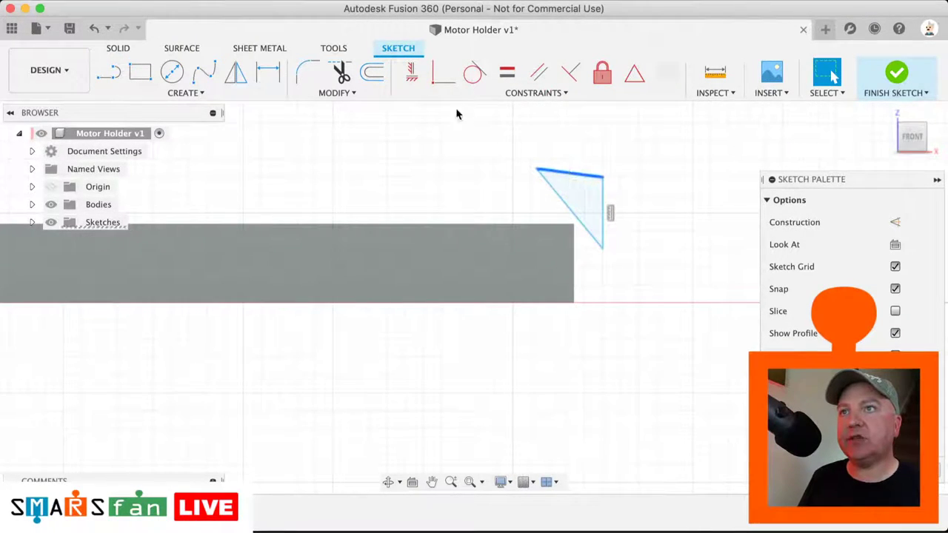
click(410, 78)
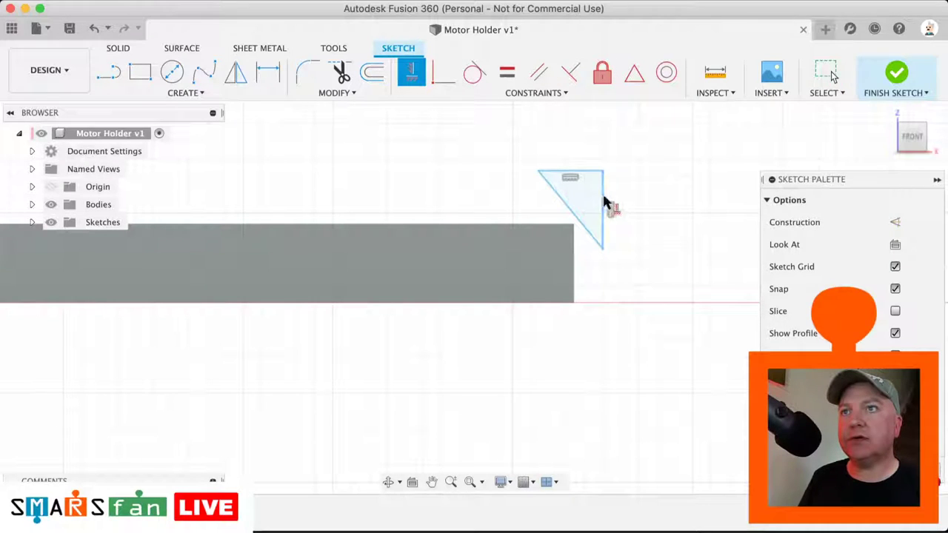
key(d)
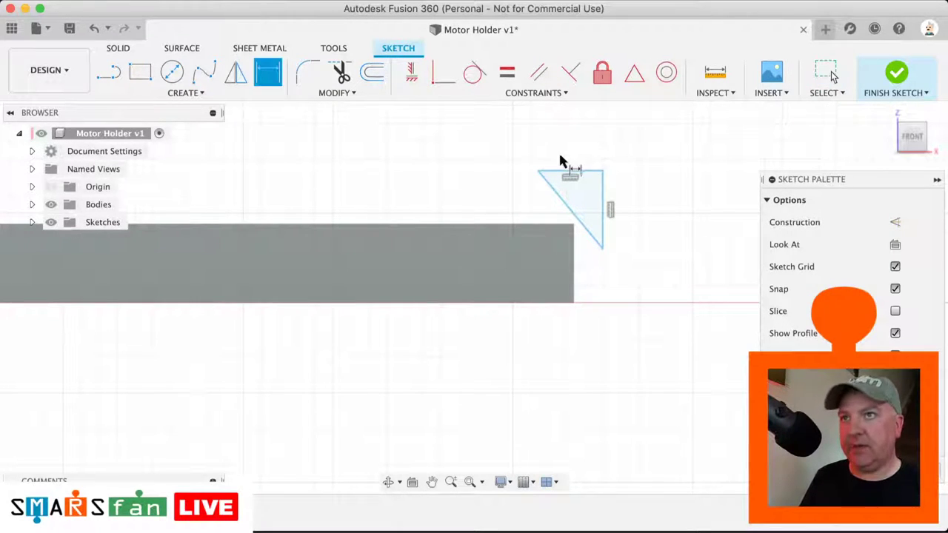
click(559, 179)
click(569, 161)
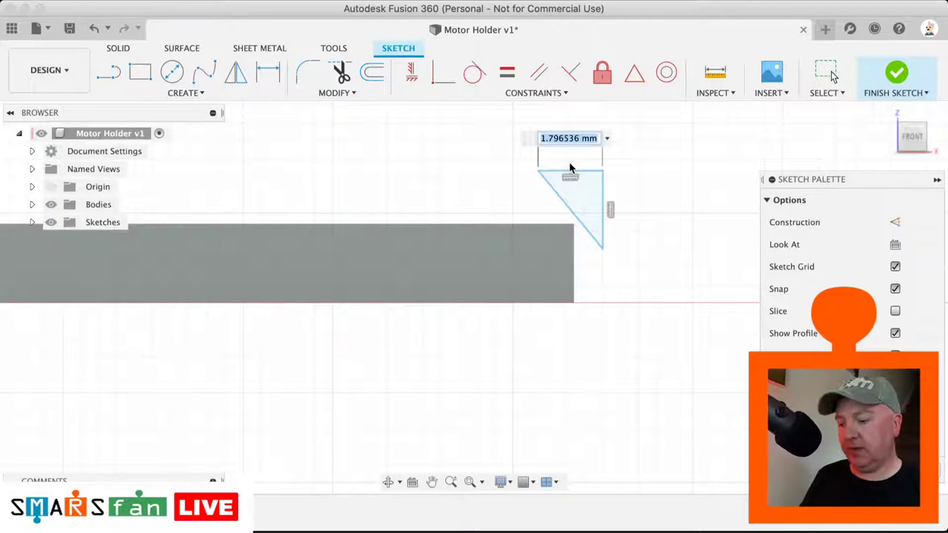
text(1)
key(Return)
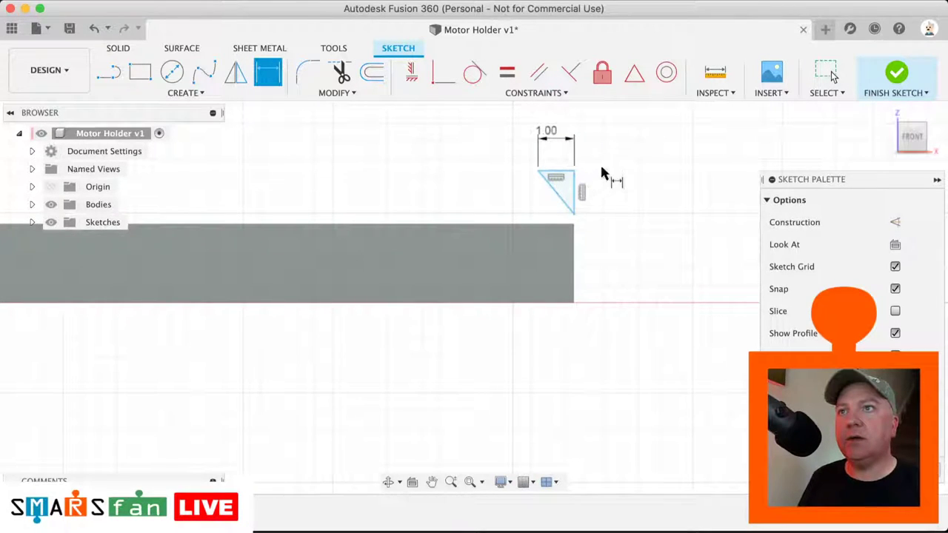
- Make the triangle's top and vertical sides collinear with the face's top and end edges, and move its lower vertex to the bottom corner
click(535, 98)
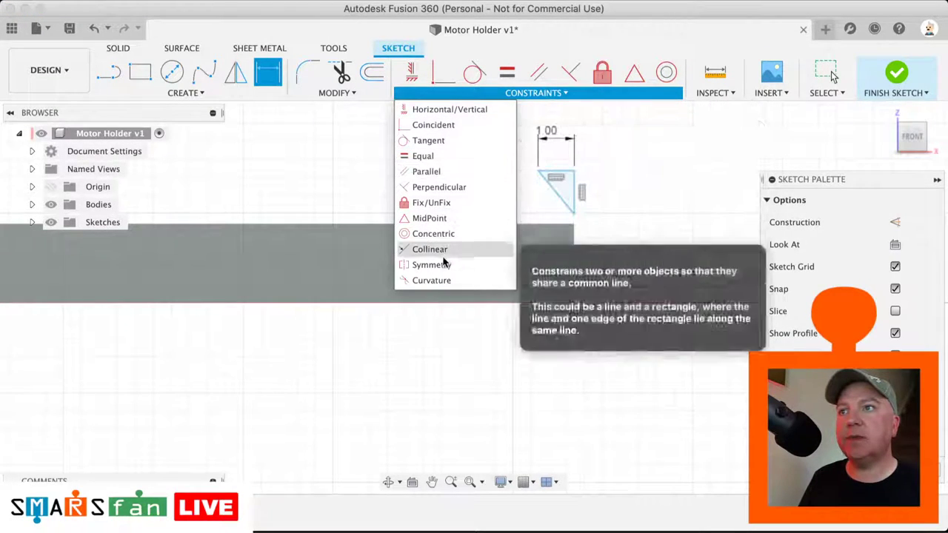
click(430, 250)
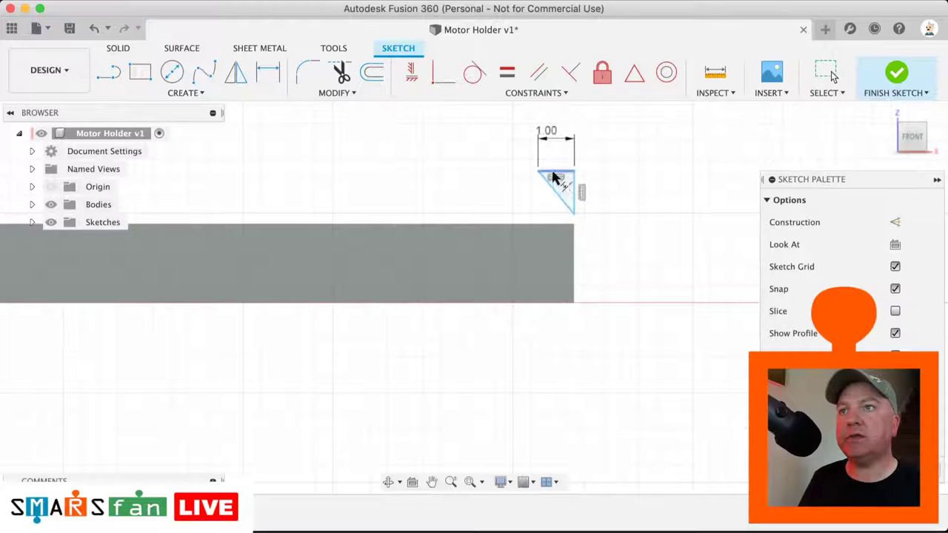
click(487, 226)
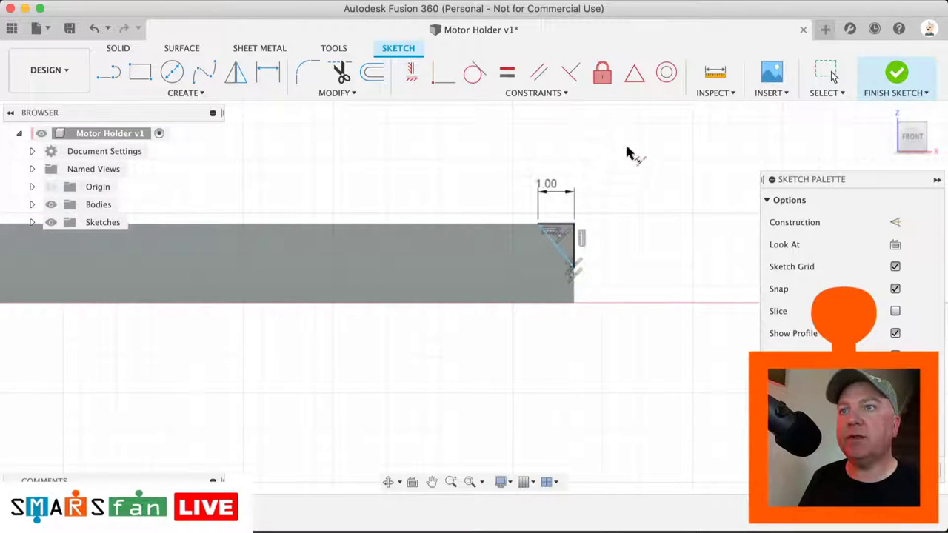
click(821, 75)
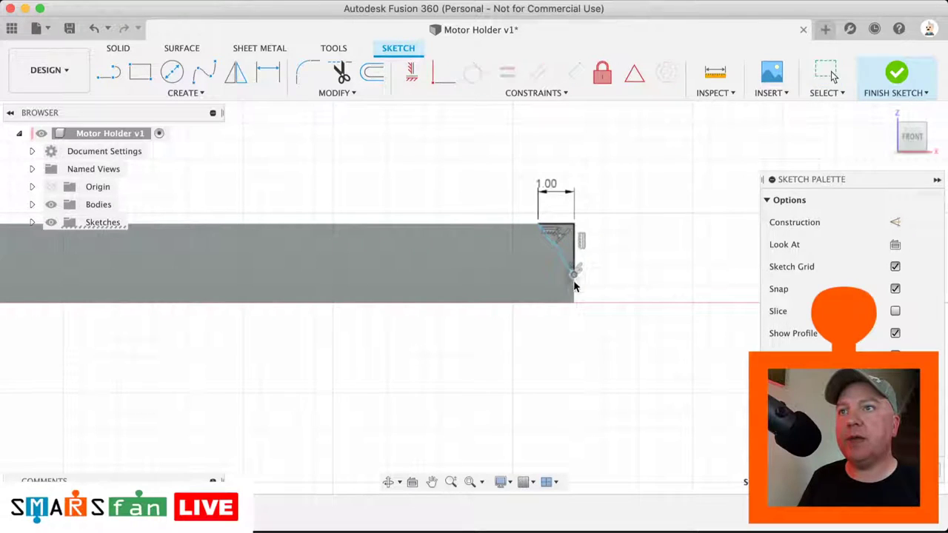
drag(576, 269, 574, 302)
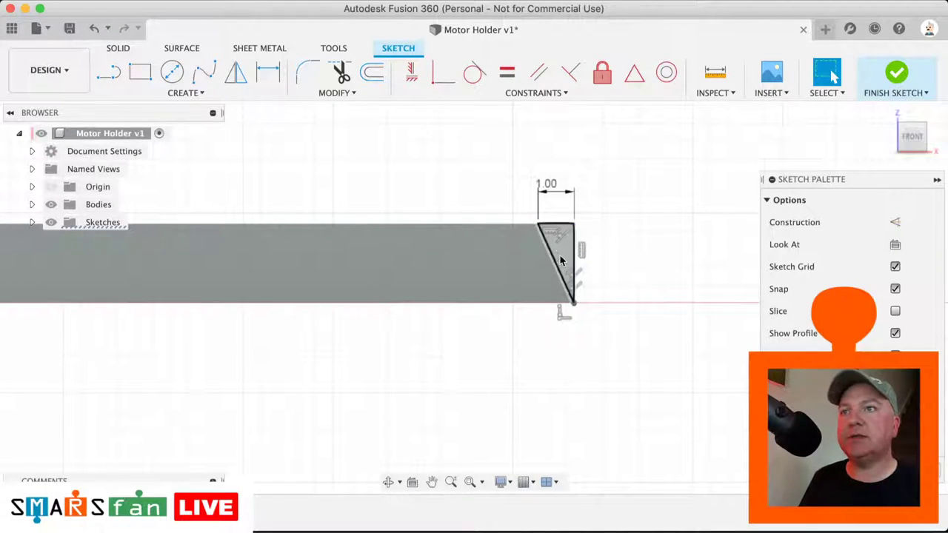
- Sketch a second closed triangle beside the face's left end, with a horizontal top side and its point facing down
scroll(559, 249, down, 2)
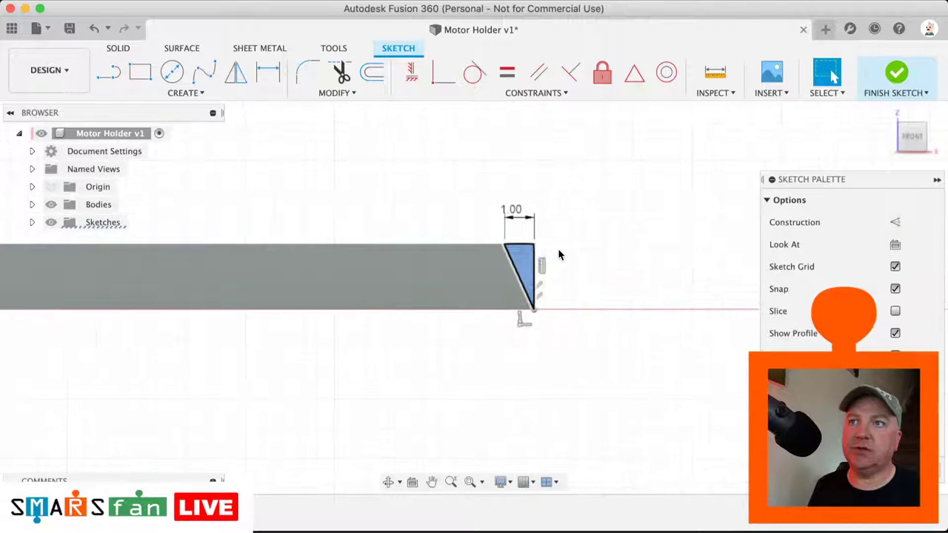
scroll(558, 250, left, 5)
scroll(558, 249, down, 3)
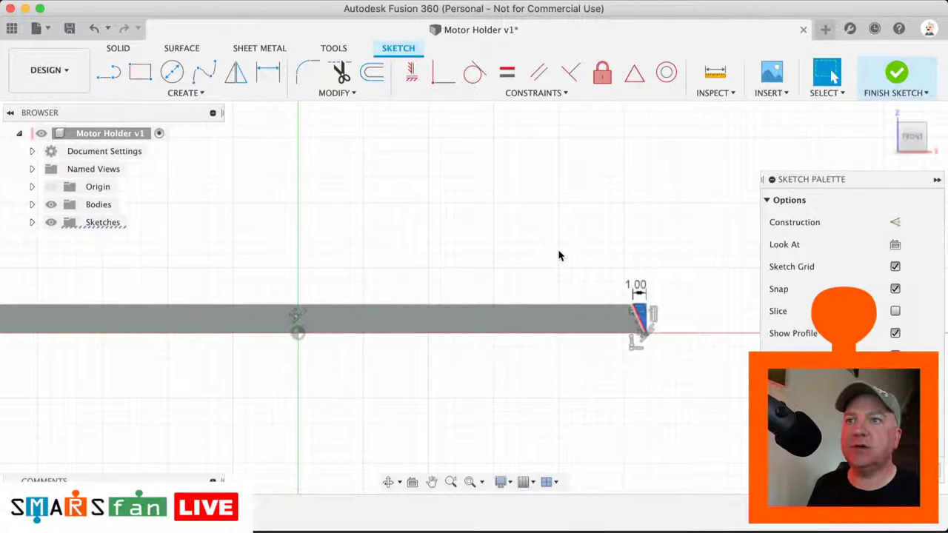
scroll(559, 250, left, 5)
scroll(344, 248, left, 5)
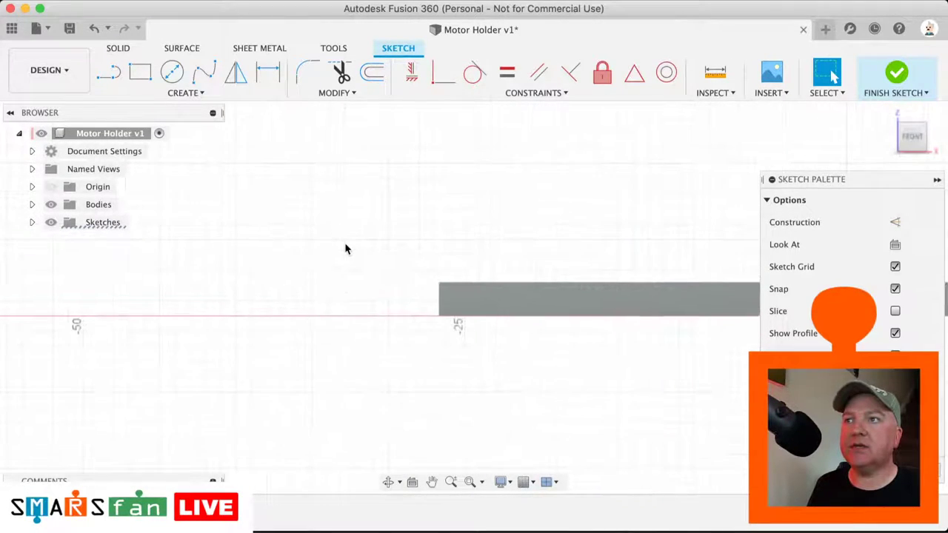
scroll(346, 247, down, 3)
scroll(345, 246, down, 3)
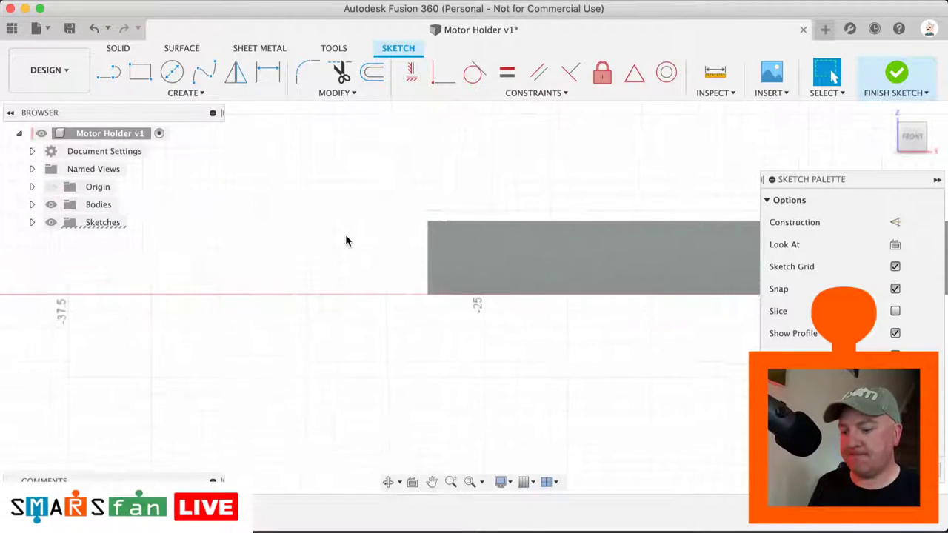
key(l)
click(308, 182)
click(372, 181)
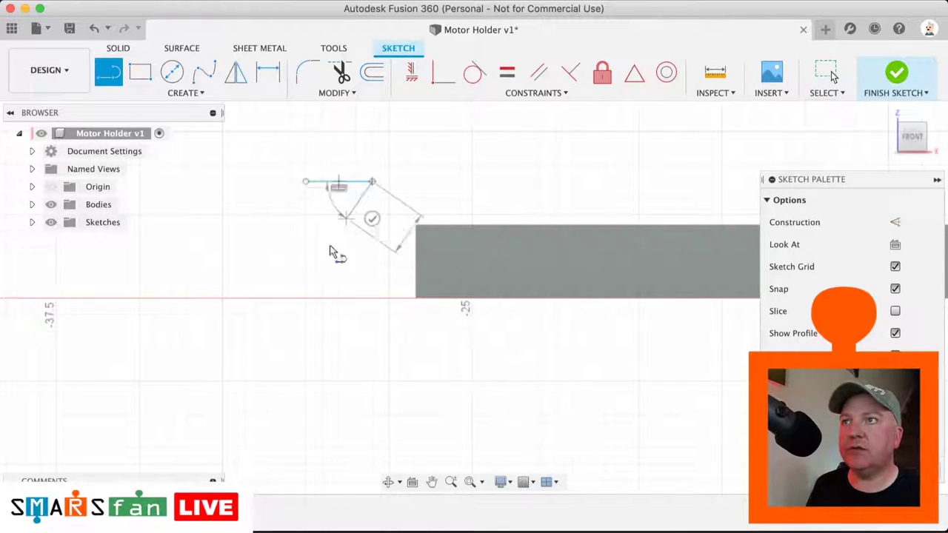
click(315, 294)
click(308, 182)
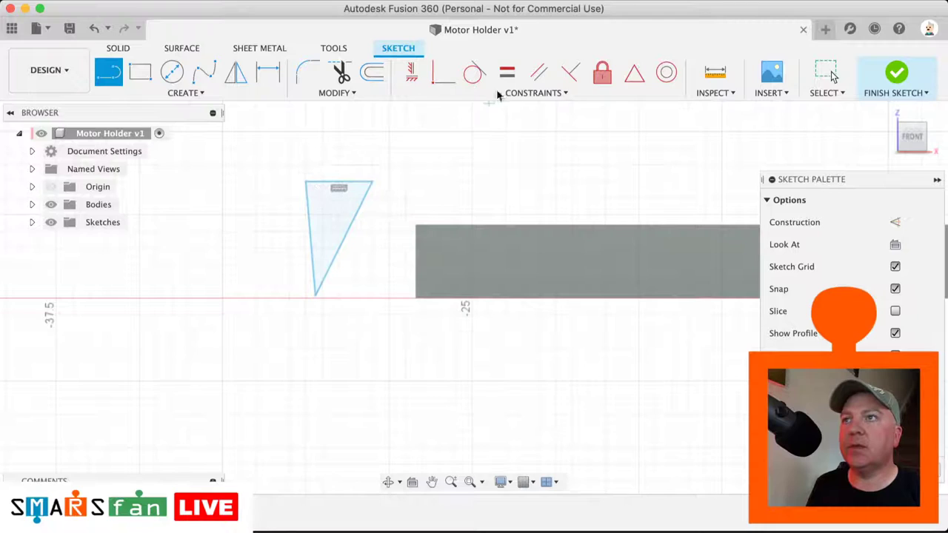
- Make the left triangle's outer side vertical and dimension its top side to 1 mm
click(826, 74)
click(411, 71)
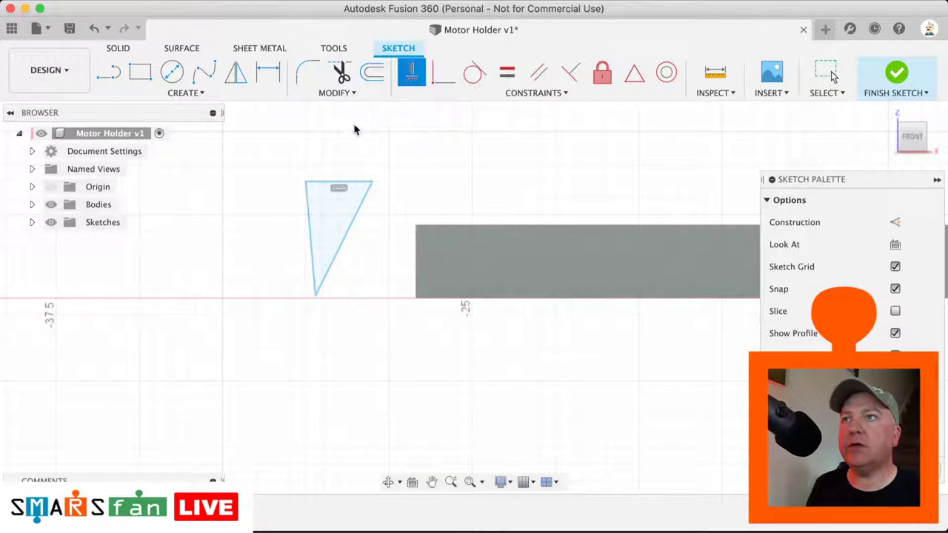
click(313, 220)
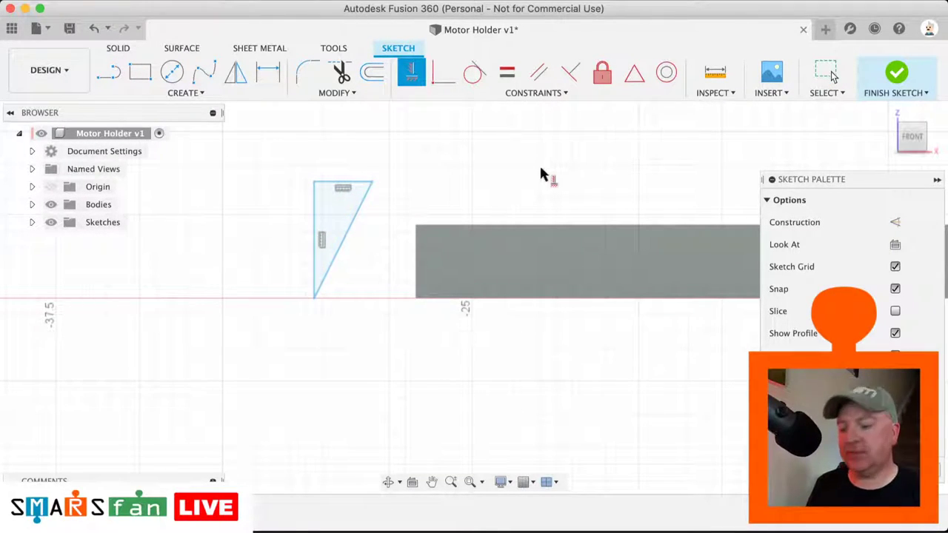
key(d)
click(357, 184)
click(354, 166)
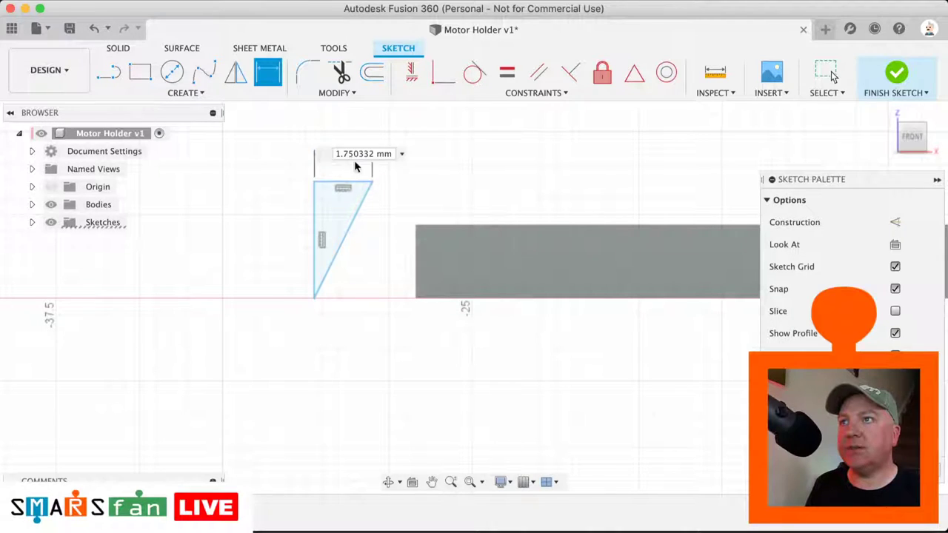
text(1)
key(Return)
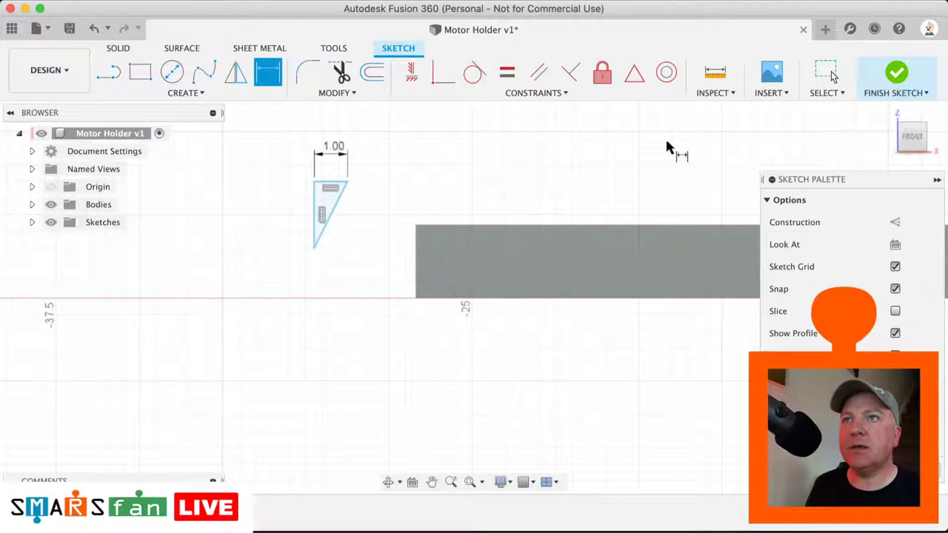
key(Escape)
- Make the left triangle's vertical and top sides collinear with the face's left end edge and top edge
click(561, 93)
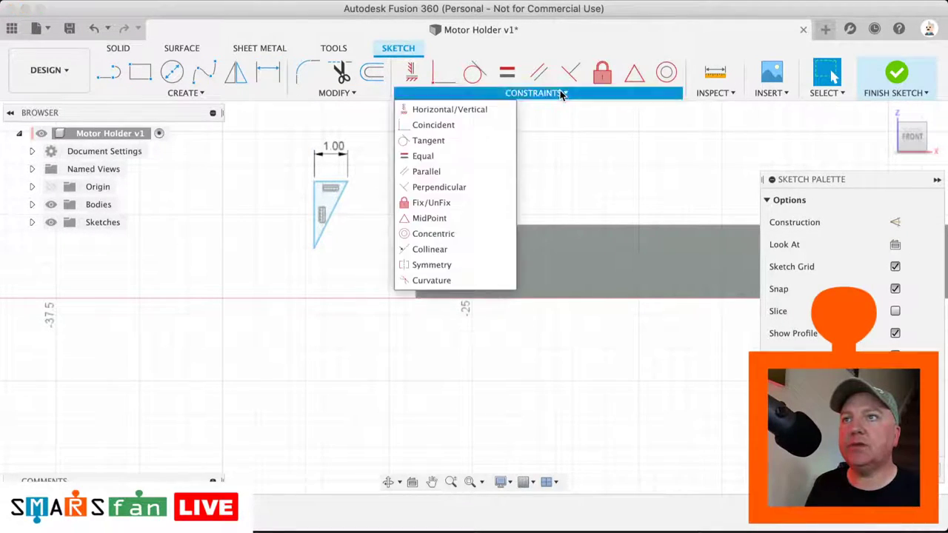
click(452, 250)
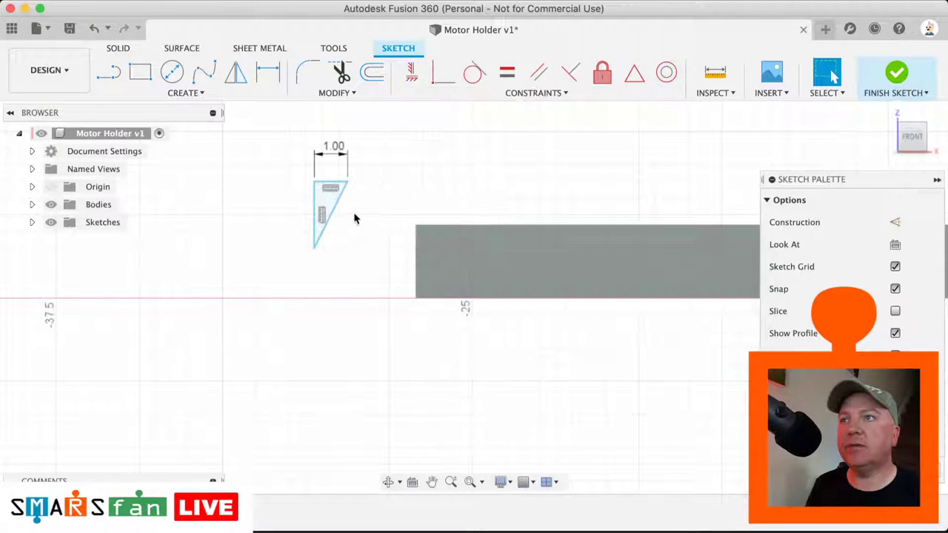
click(417, 263)
click(432, 185)
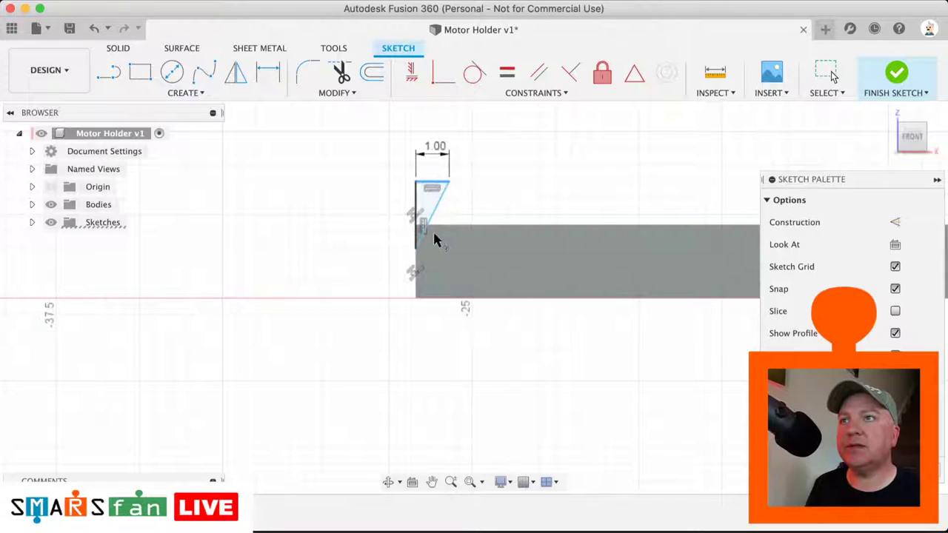
click(444, 226)
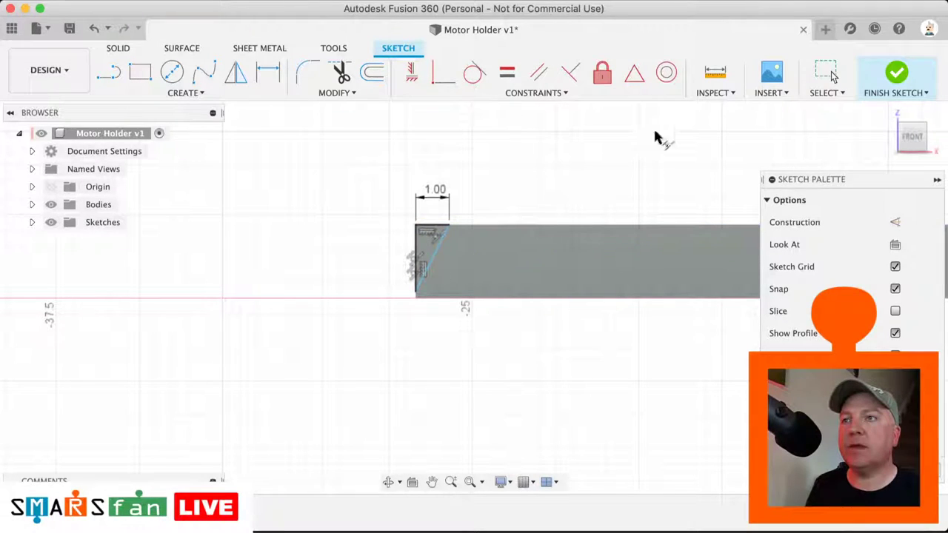
- Make the left triangle's lower vertex coincident with the face's bottom-left corner, and finish the sketch
right_click(828, 75)
click(441, 72)
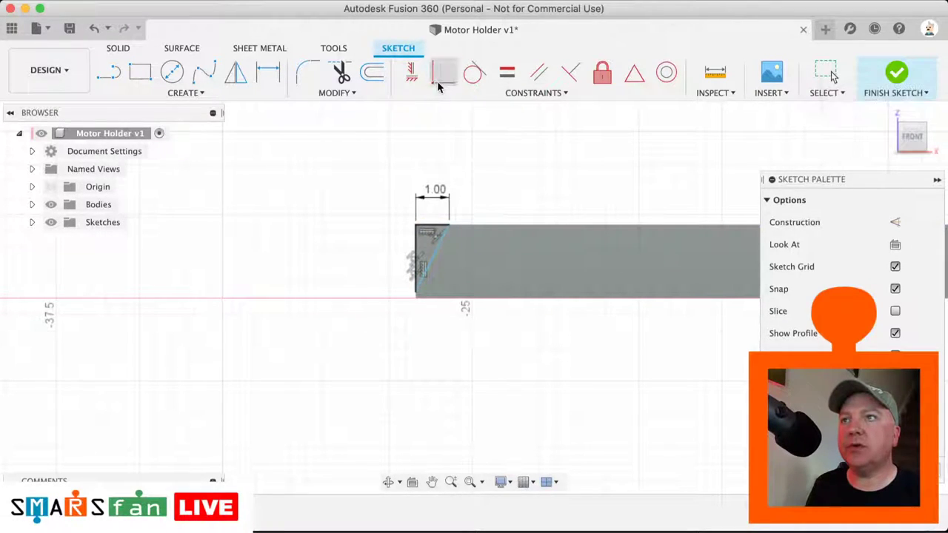
click(443, 72)
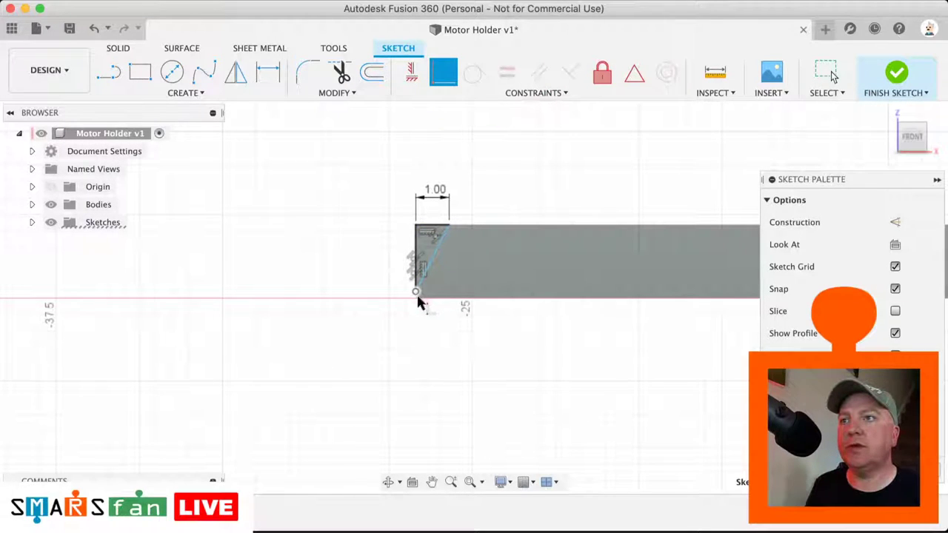
click(416, 296)
scroll(533, 347, down, 3)
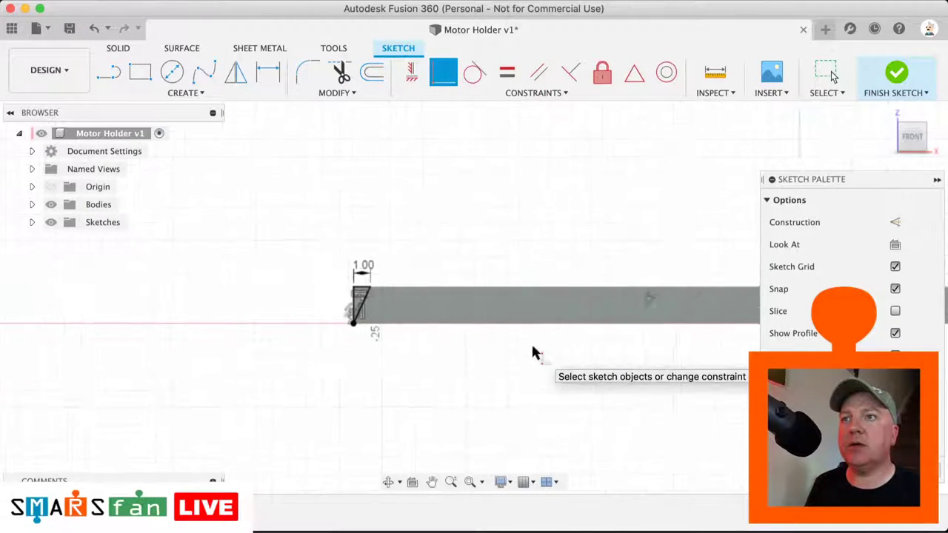
scroll(532, 347, right, 3)
scroll(532, 347, down, 3)
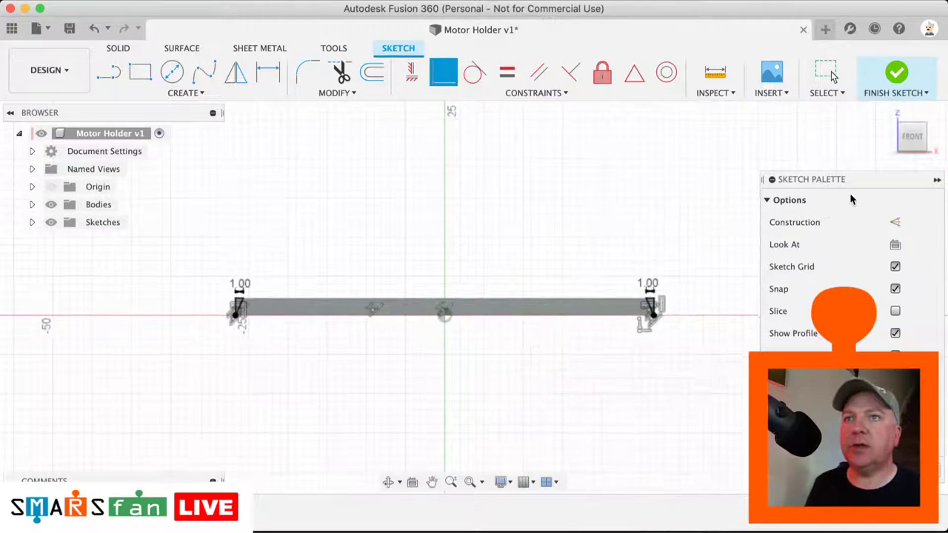
click(897, 72)
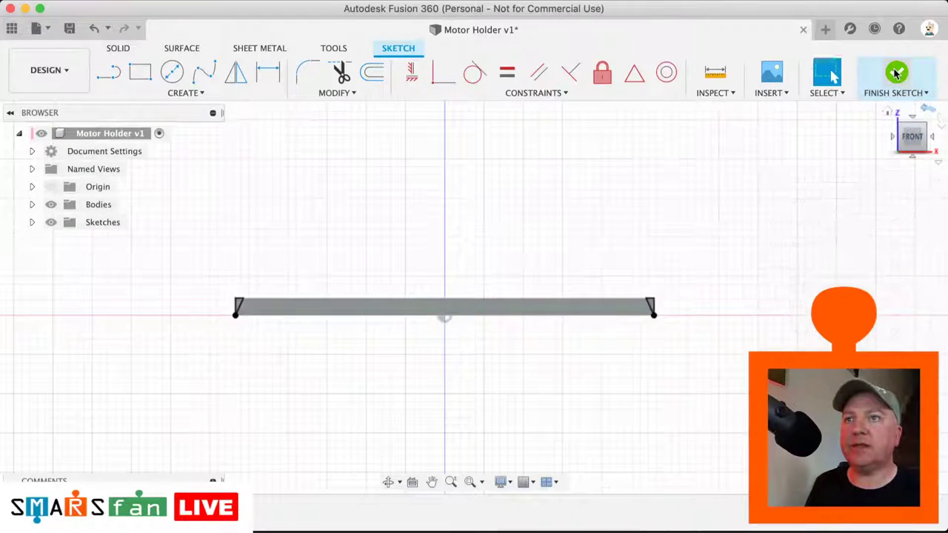
click(889, 115)
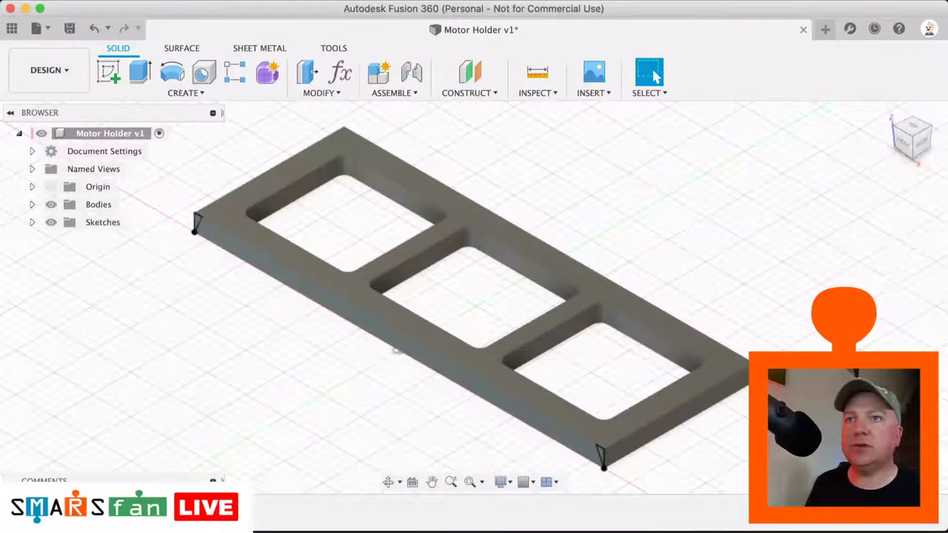
- Press Pull both end triangle profiles about 27 mm back through the base as a cut
key(q)
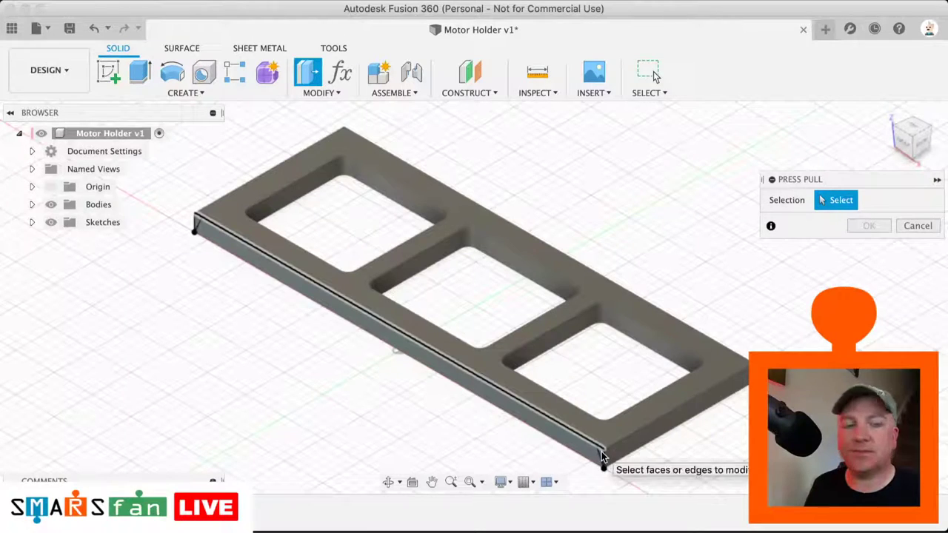
scroll(603, 452, down, 2)
scroll(602, 457, up, 3)
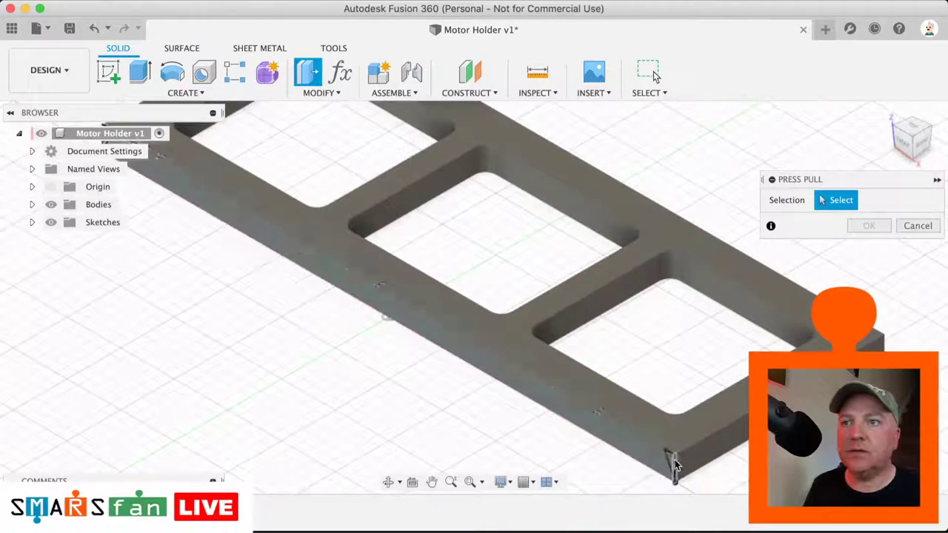
click(670, 467)
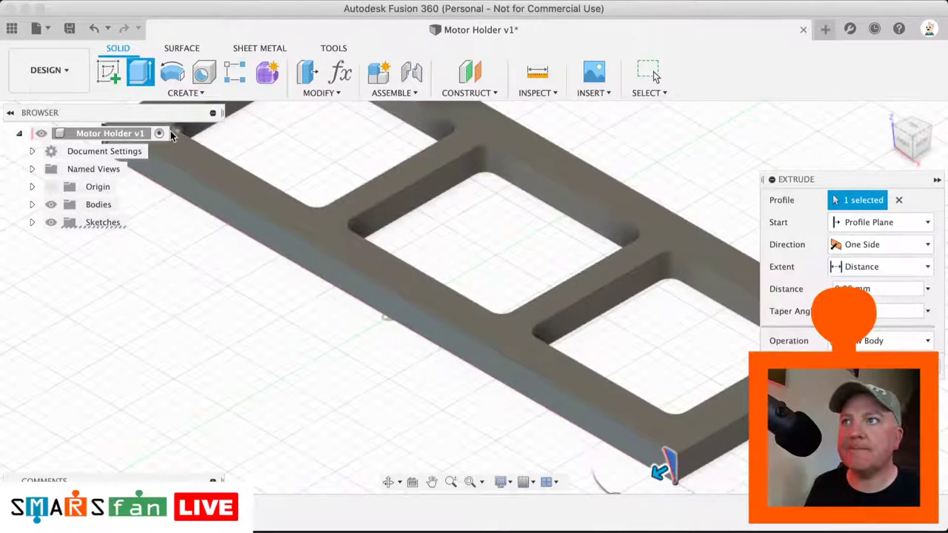
scroll(171, 134, left, 3)
click(208, 194)
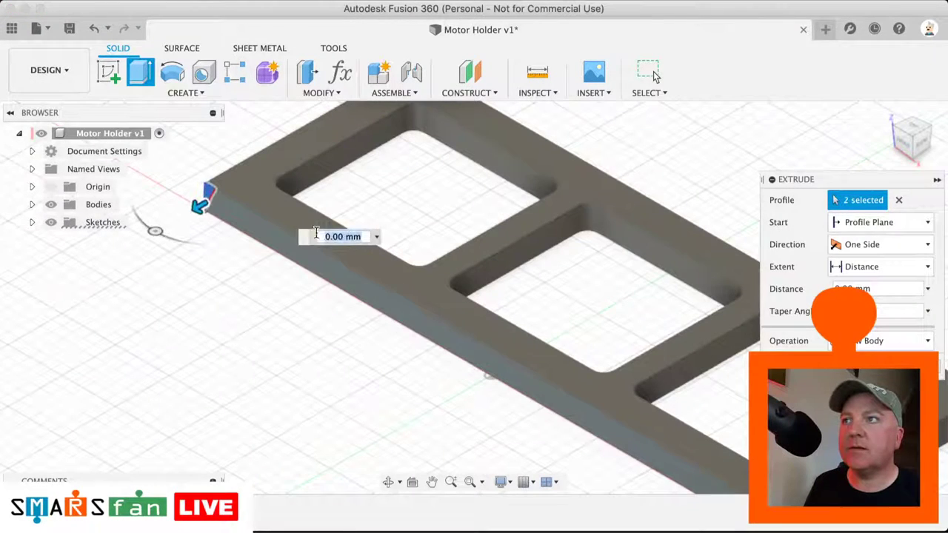
drag(202, 207, 543, 130)
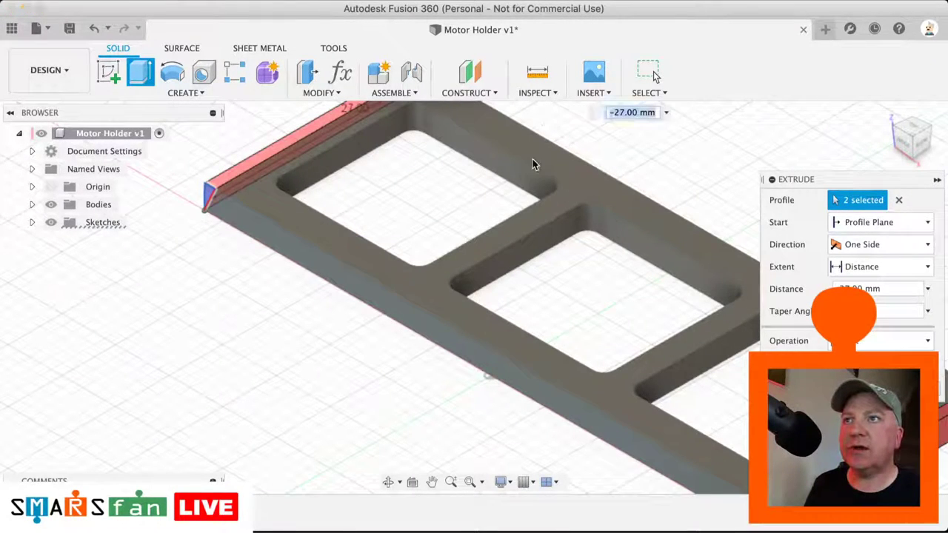
- Change the cut's extent to All and apply it to bevel both ends of the base
scroll(482, 244, up, 1)
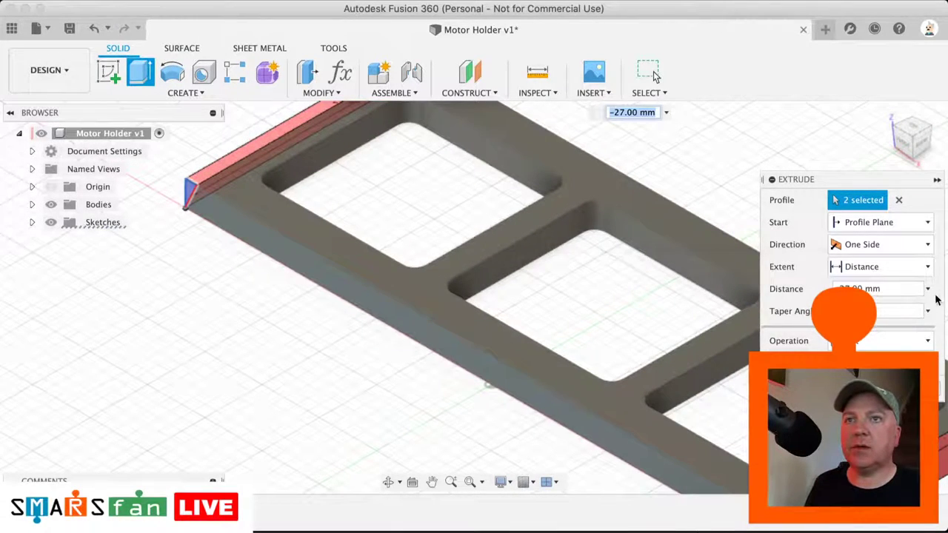
click(925, 267)
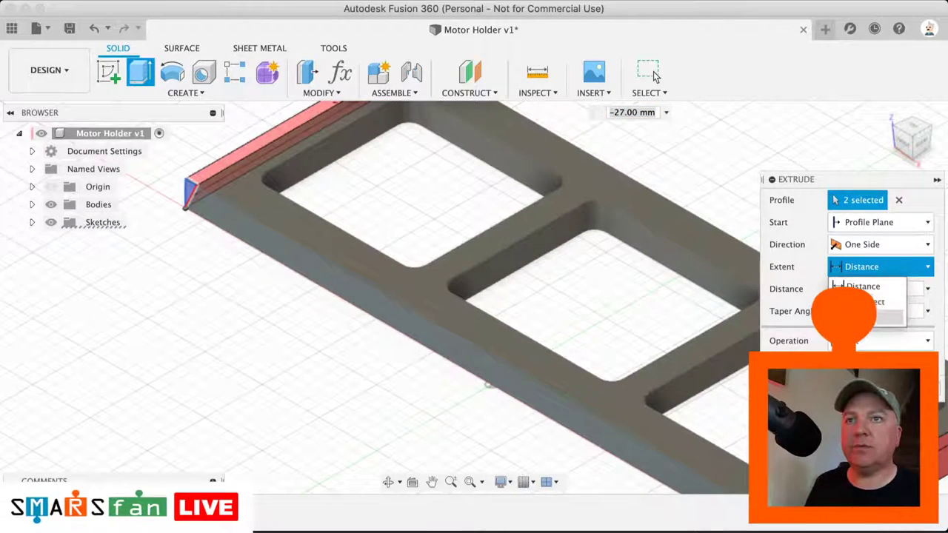
click(886, 317)
scroll(521, 274, down, 5)
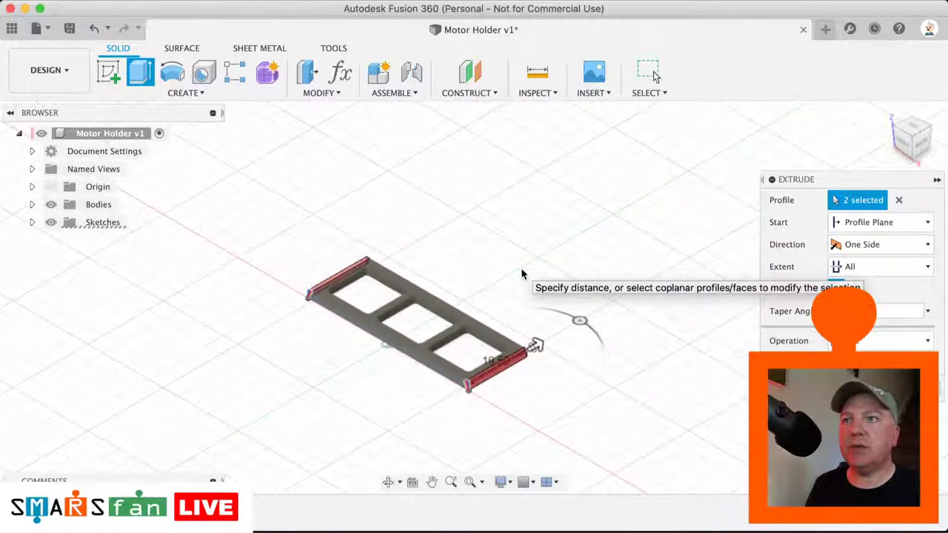
scroll(523, 271, up, 3)
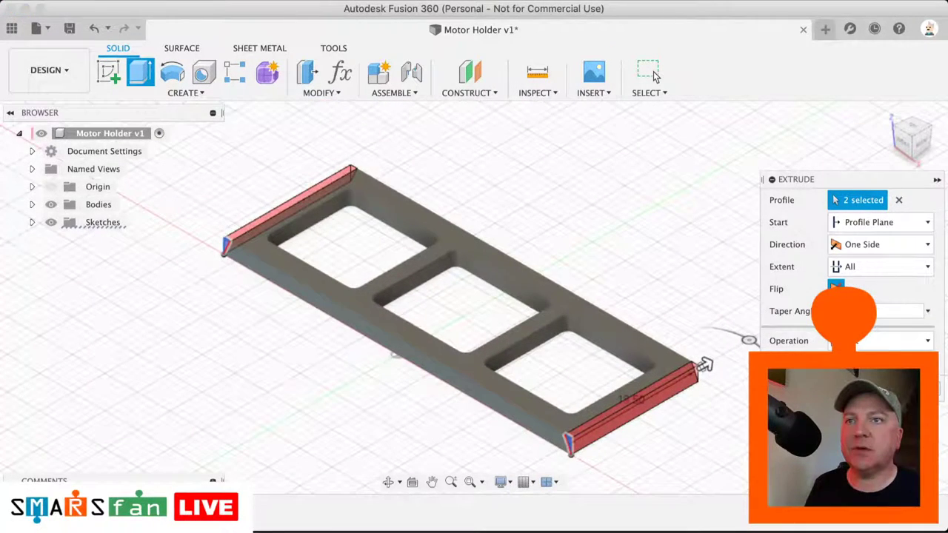
key(Return)
click(902, 150)
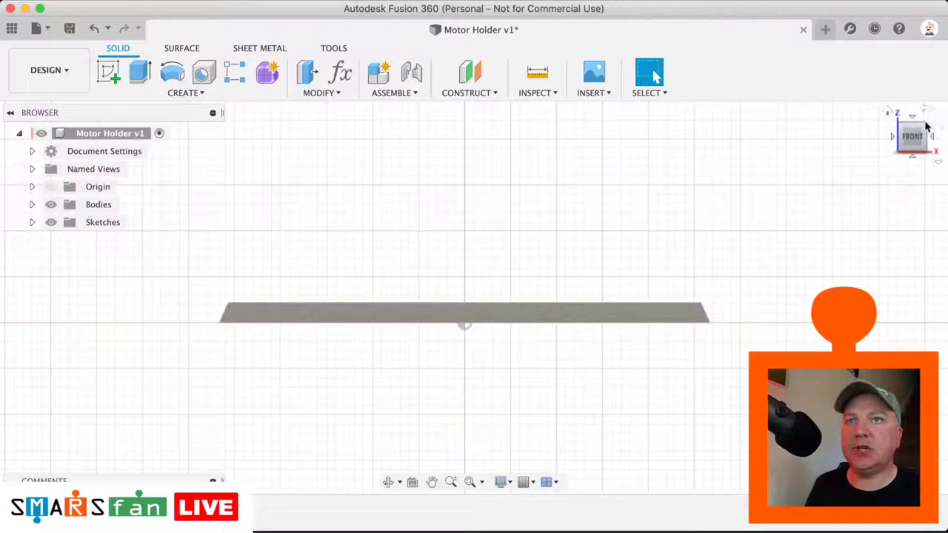
click(929, 129)
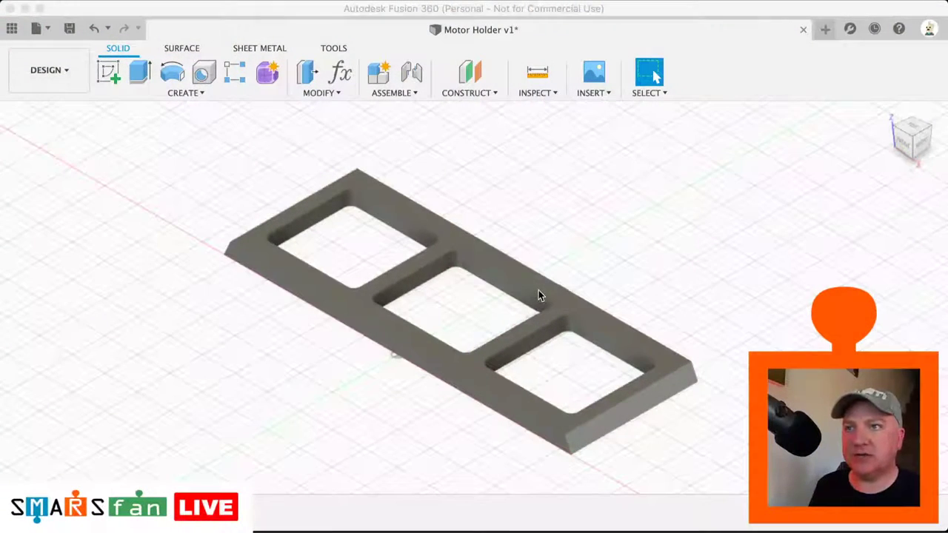
- Show the first sketch, containing the frame outline, and rename it Base
click(180, 160)
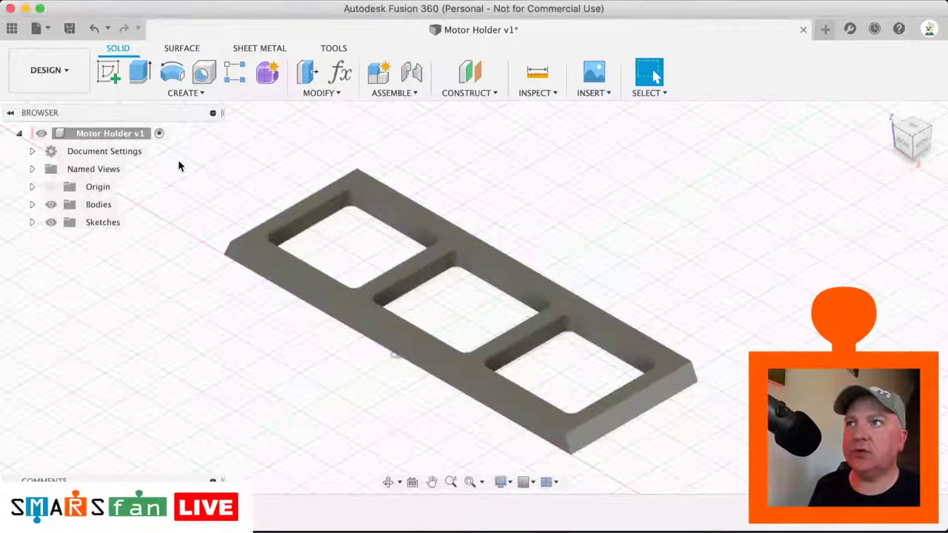
click(31, 223)
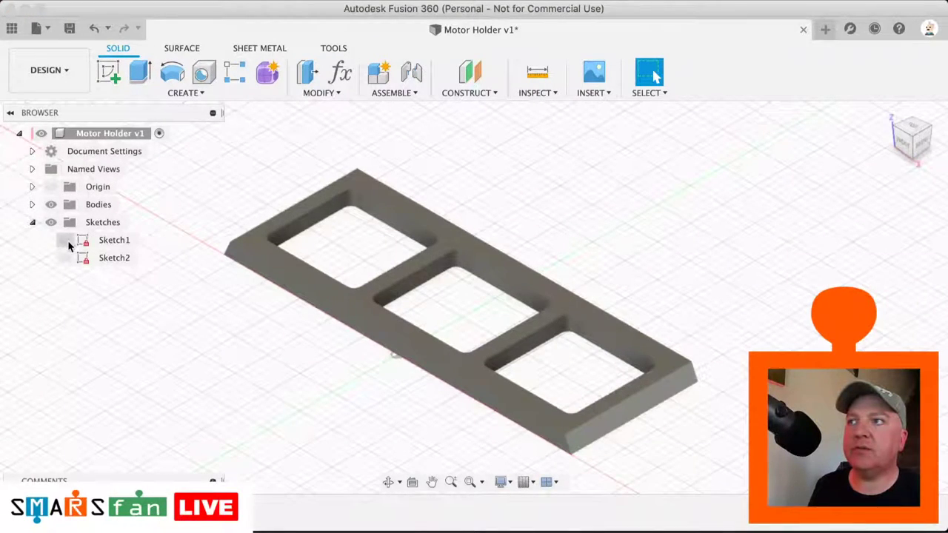
click(64, 241)
double_click(111, 242)
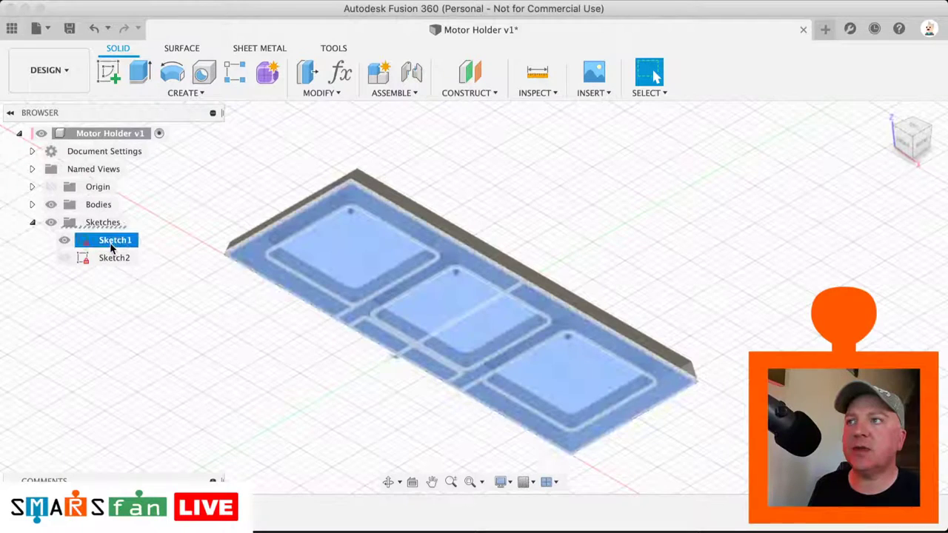
text(Base)
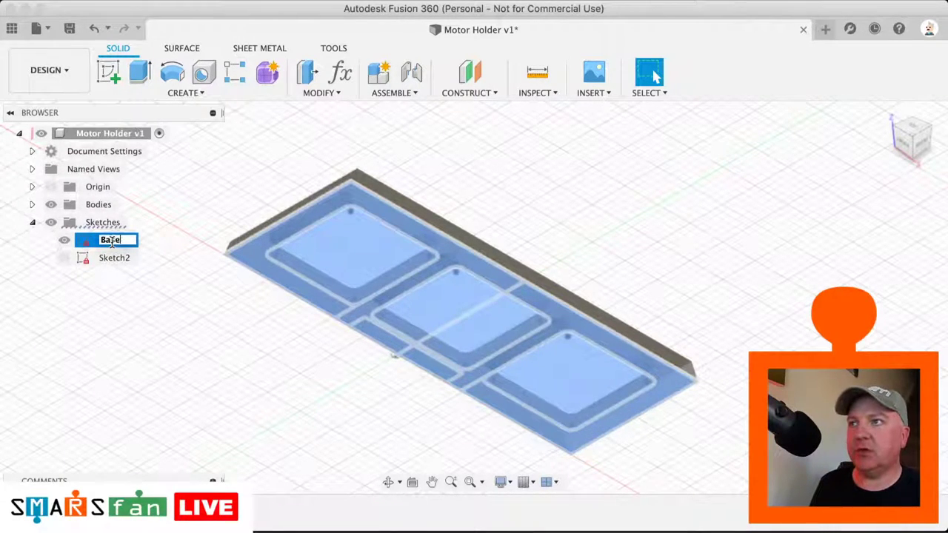
key(Return)
- Rename the sketch holding the two end triangles as Side Cutouts
double_click(116, 258)
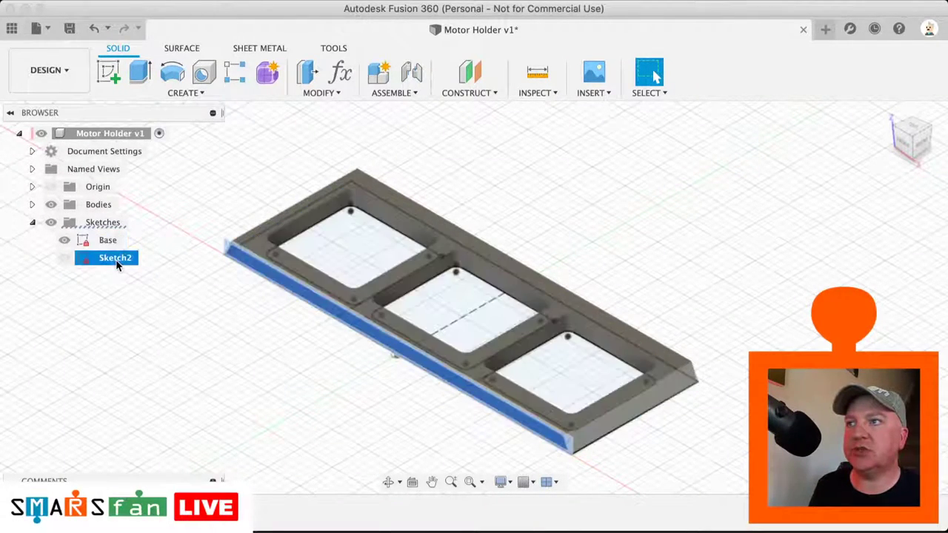
text(Side)
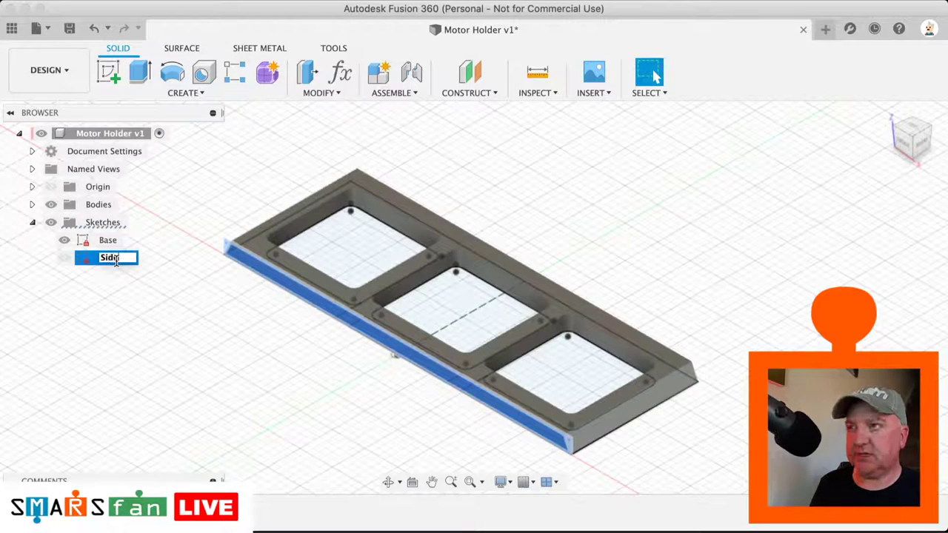
text( Cutouts)
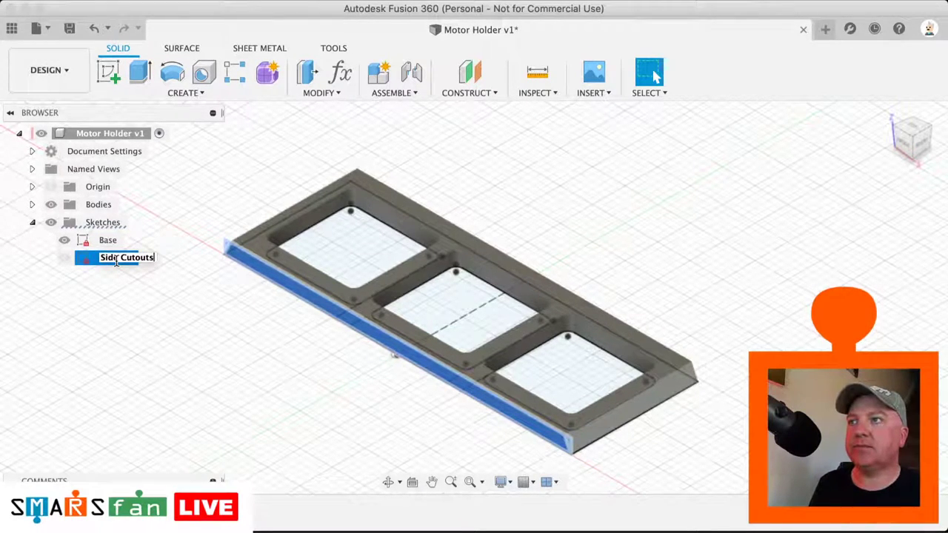
key(Return)
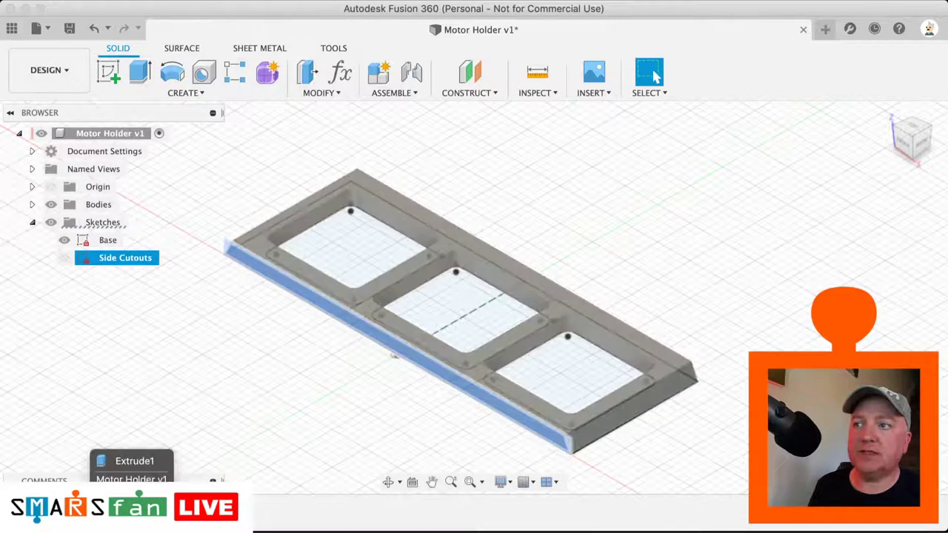
- Group the Base sketch with its extrusion, and the Side Cutouts sketch with its cut, in the design history
click(108, 240)
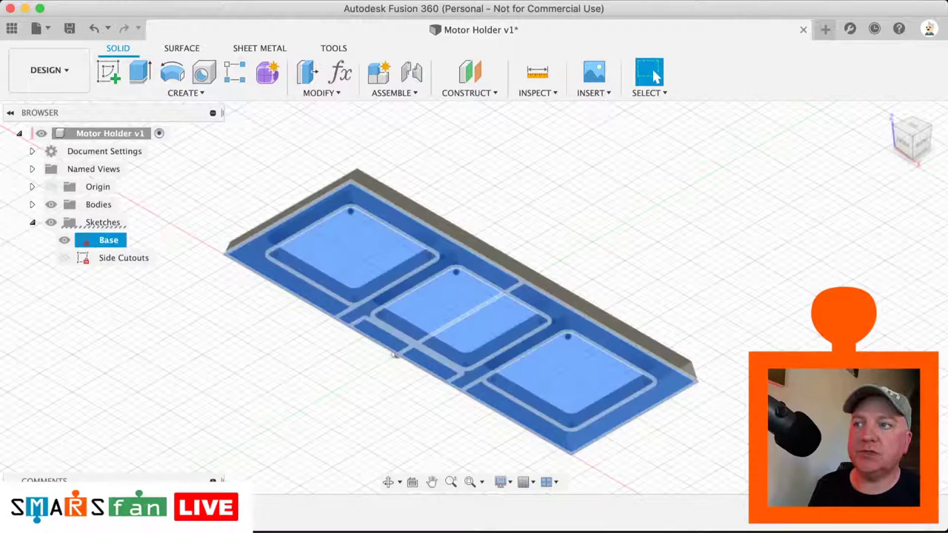
right_click(129, 510)
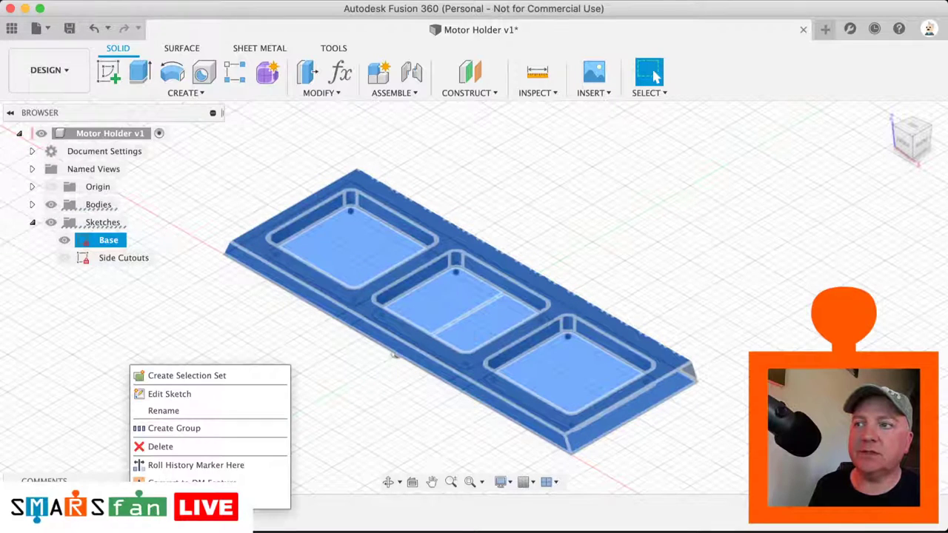
click(162, 433)
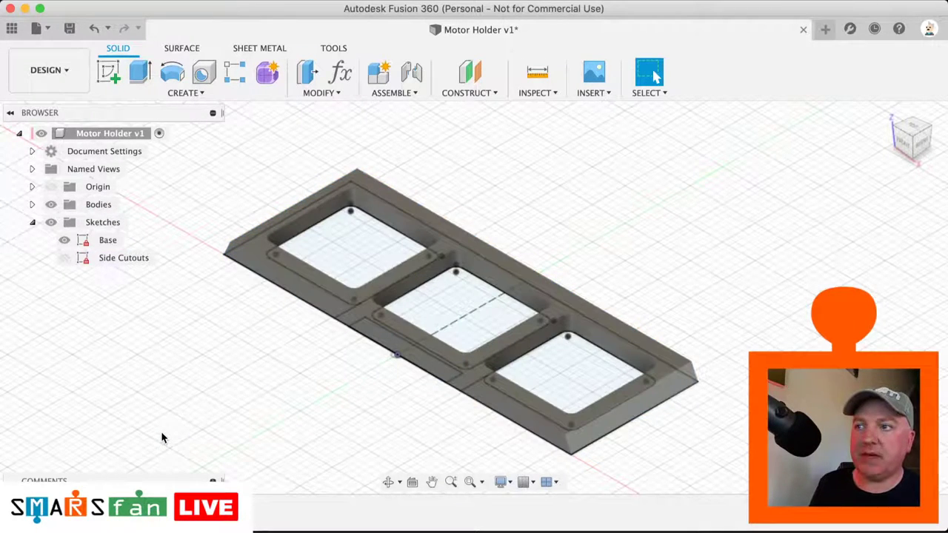
click(396, 355)
right_click(395, 355)
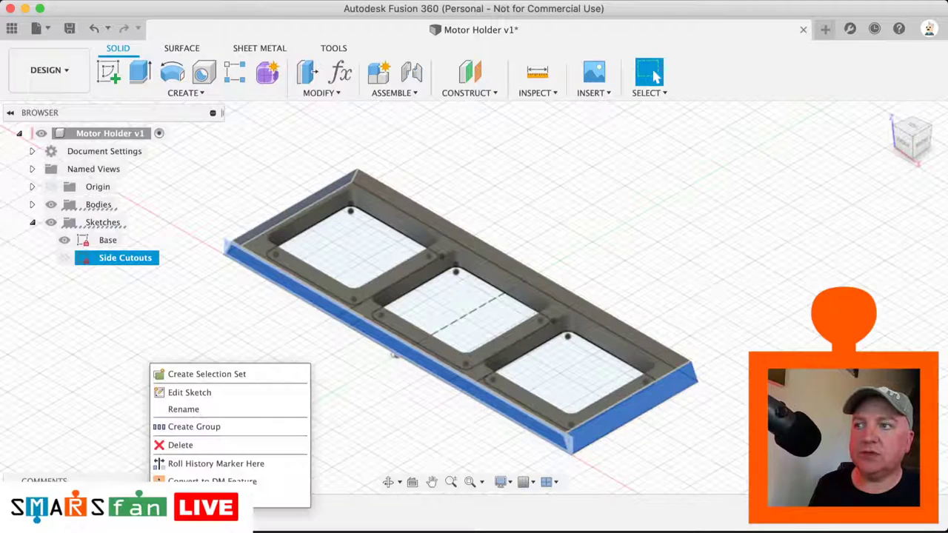
key(Escape)
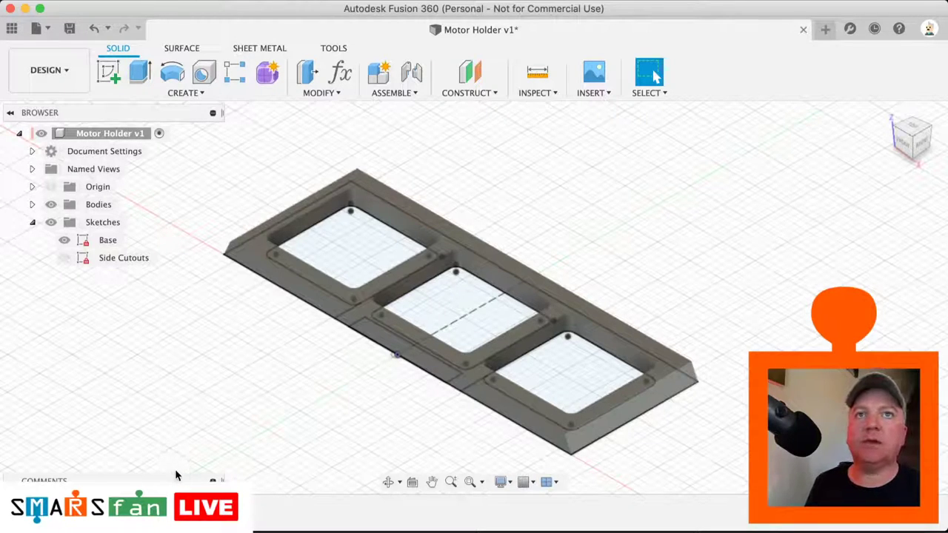
- Shrink the application window to reveal the design history, then collapse and re-expand the Base feature group
drag(283, 530, 287, 511)
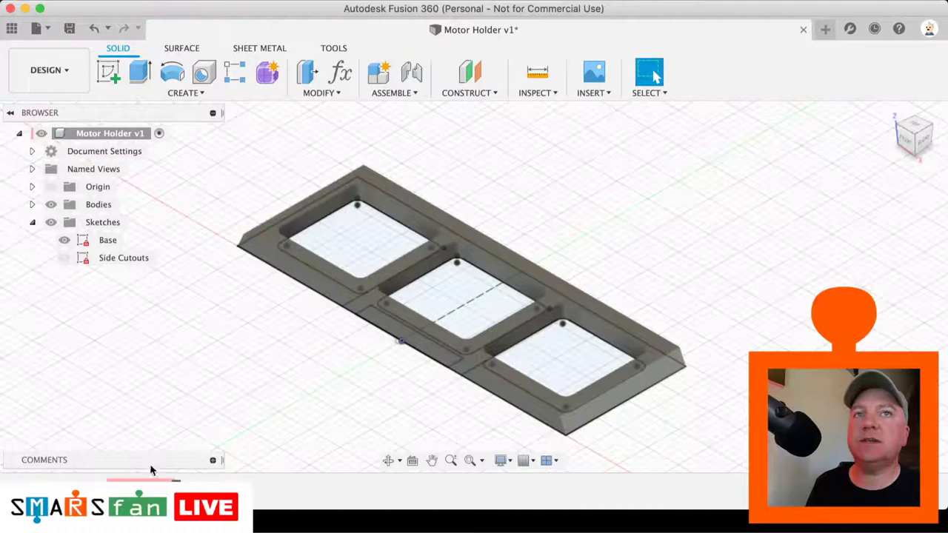
click(122, 258)
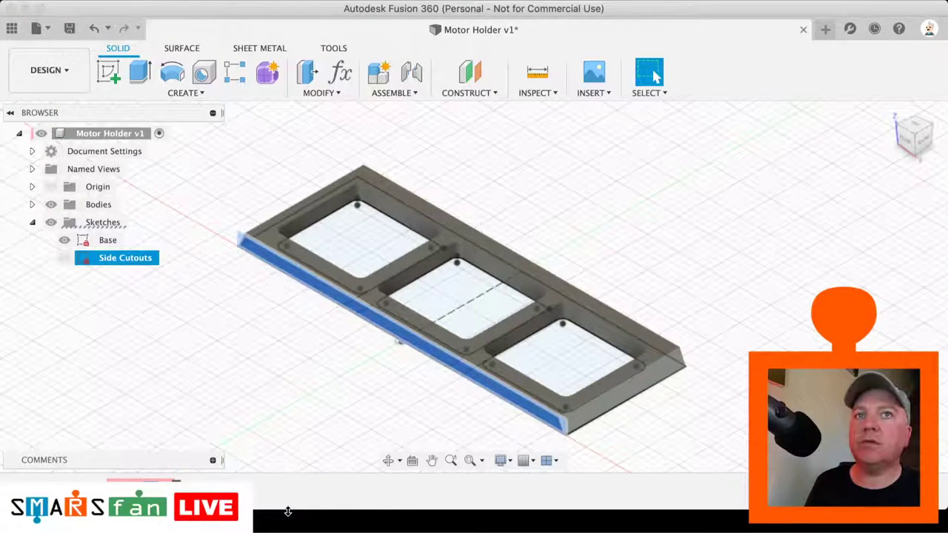
drag(288, 512, 292, 481)
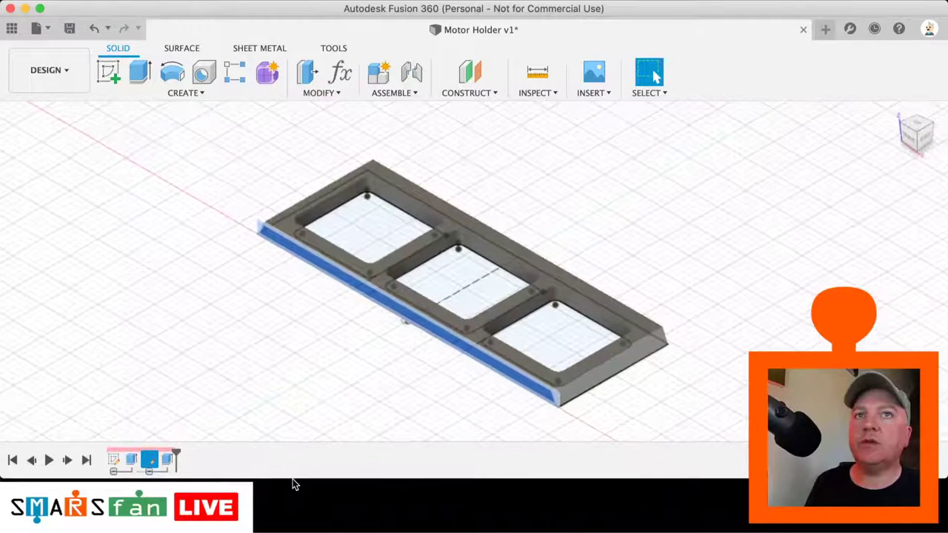
click(115, 471)
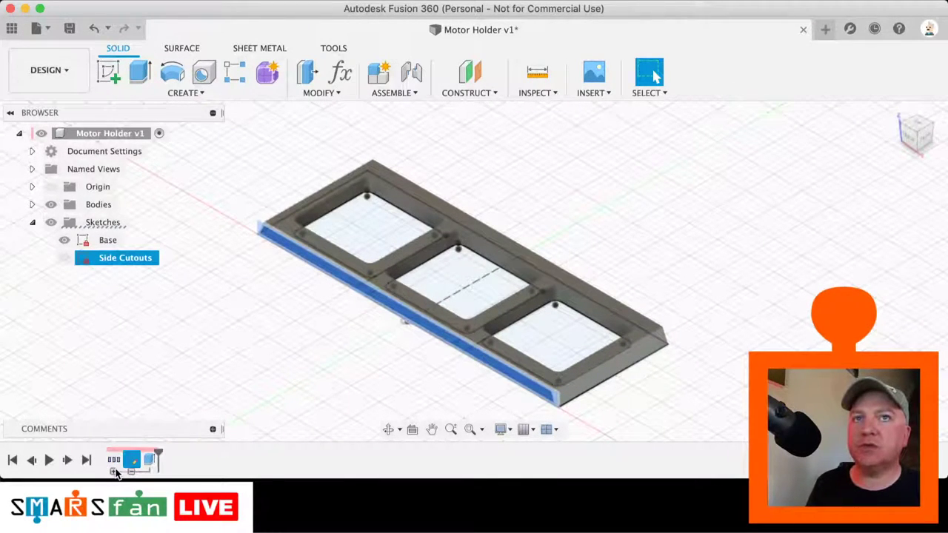
click(114, 472)
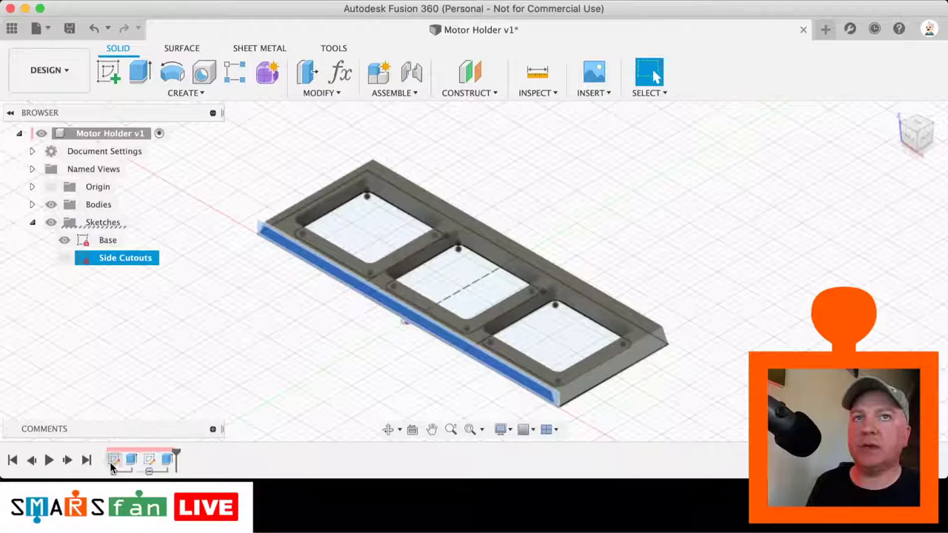
- Clear the selection of the Base group and restore the application window to its full height
click(125, 464)
right_click(126, 465)
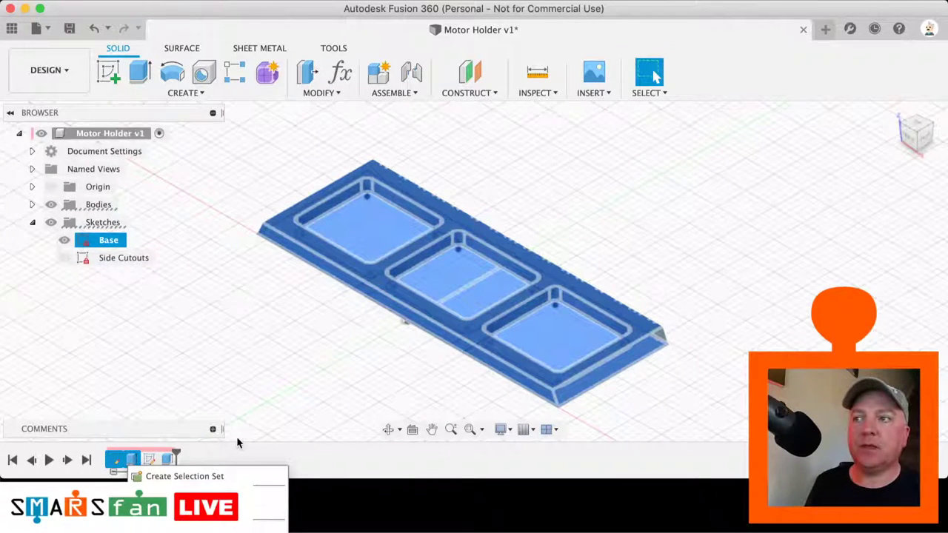
click(228, 415)
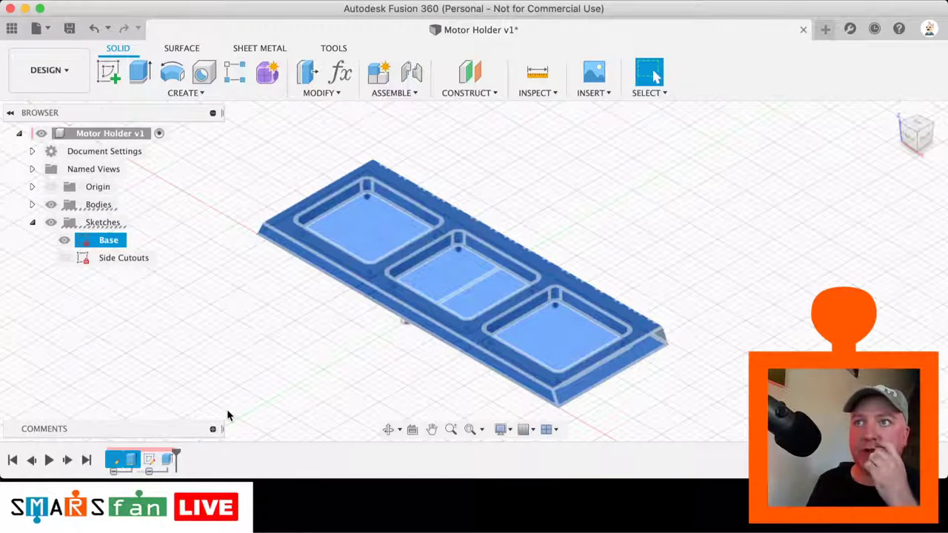
drag(321, 478, 319, 532)
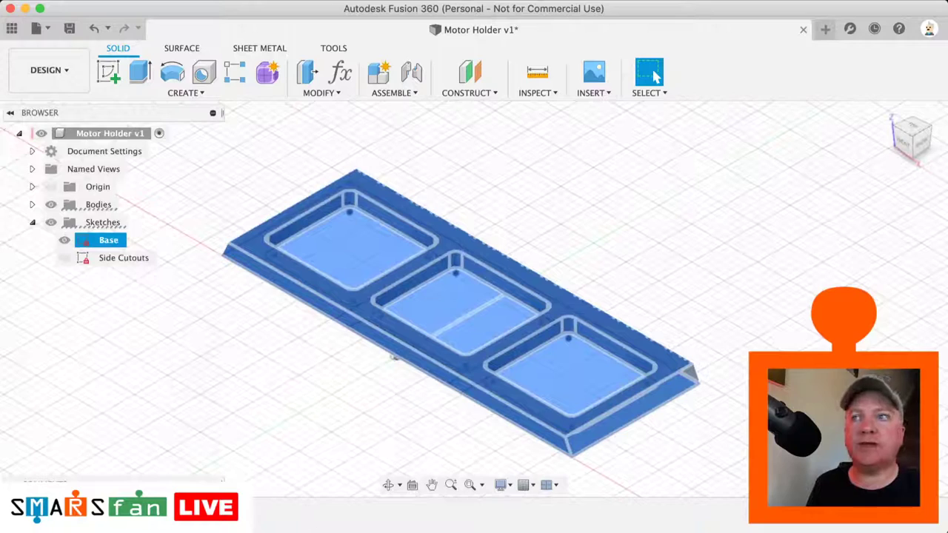
click(211, 415)
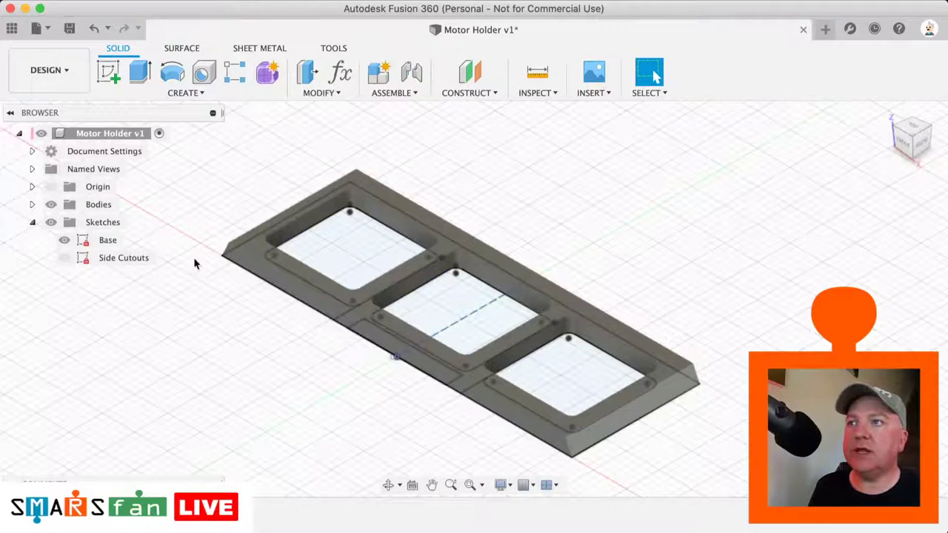
- Hide the bodies, reopen the Base sketch and draw a horizontal line between the midpoints of the outline's two short sides
click(50, 204)
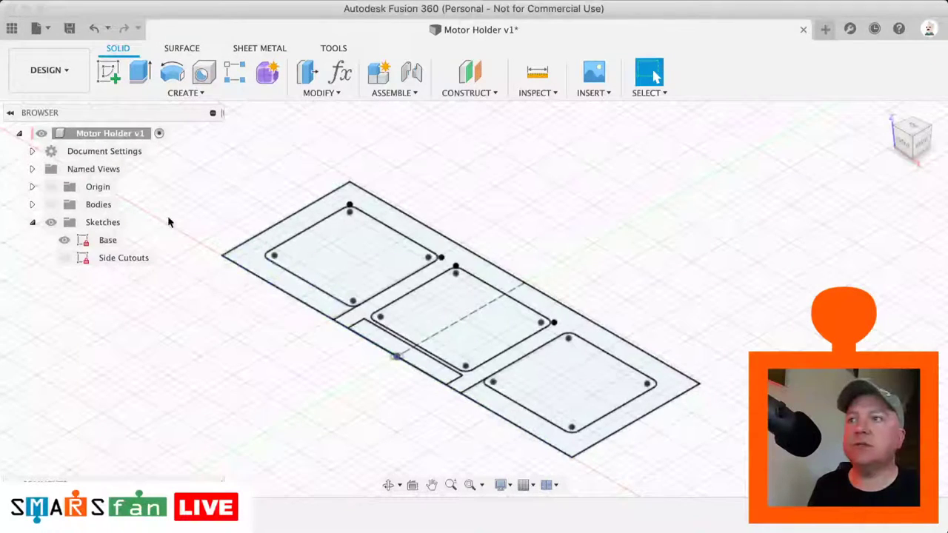
double_click(108, 240)
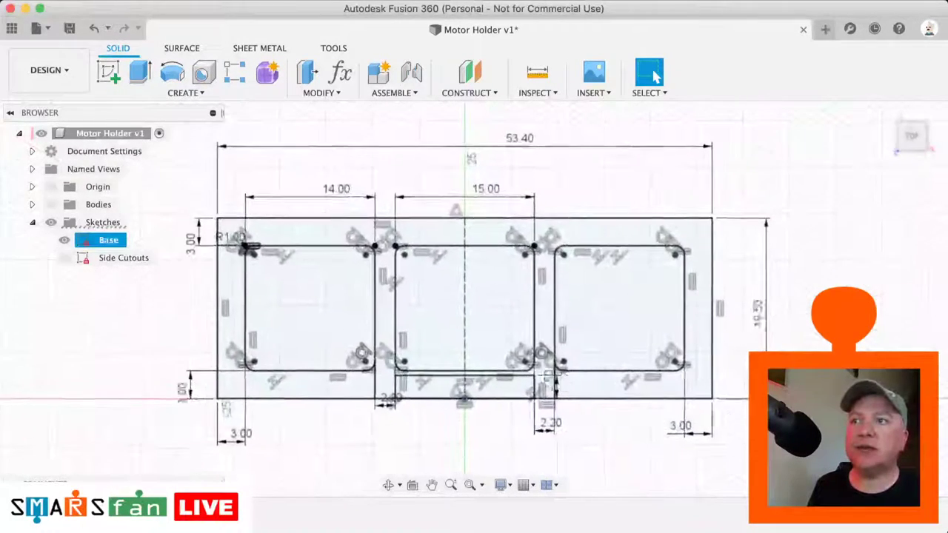
key(l)
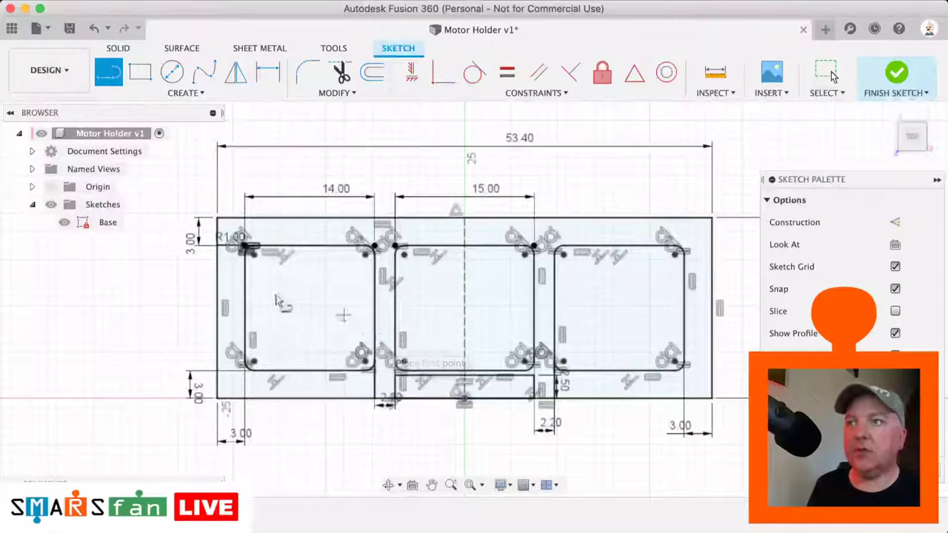
click(223, 308)
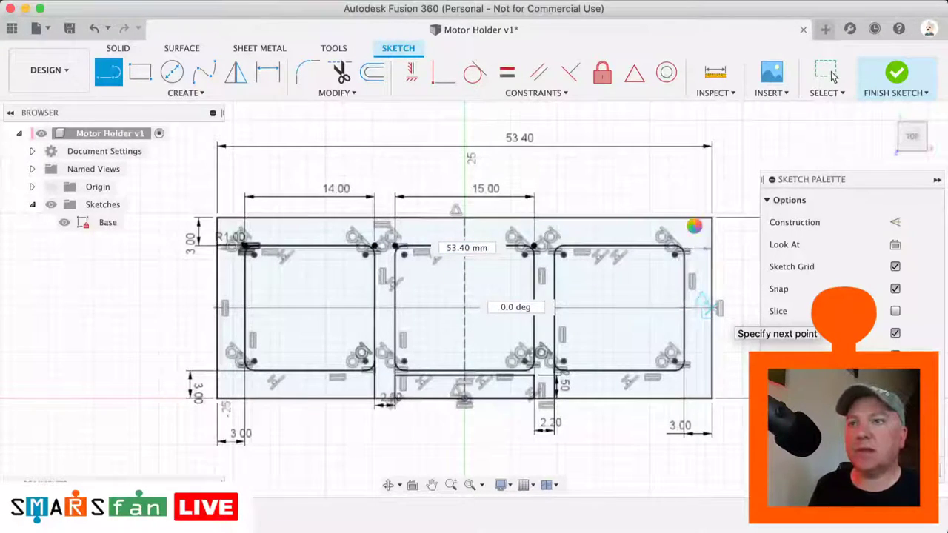
click(707, 261)
key(Escape)
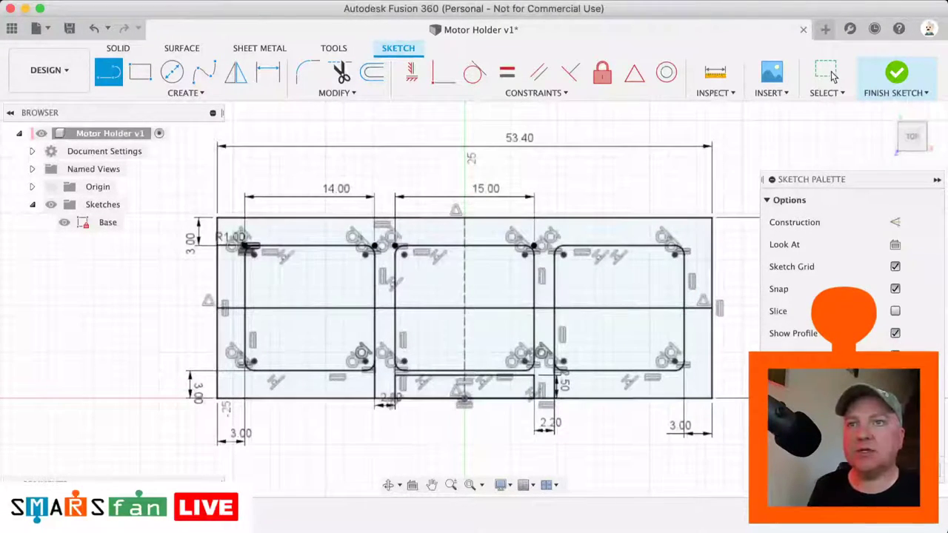
- Hide the sketch's dimensions, constraints and points, and convert the new horizontal midline to a construction line
click(829, 72)
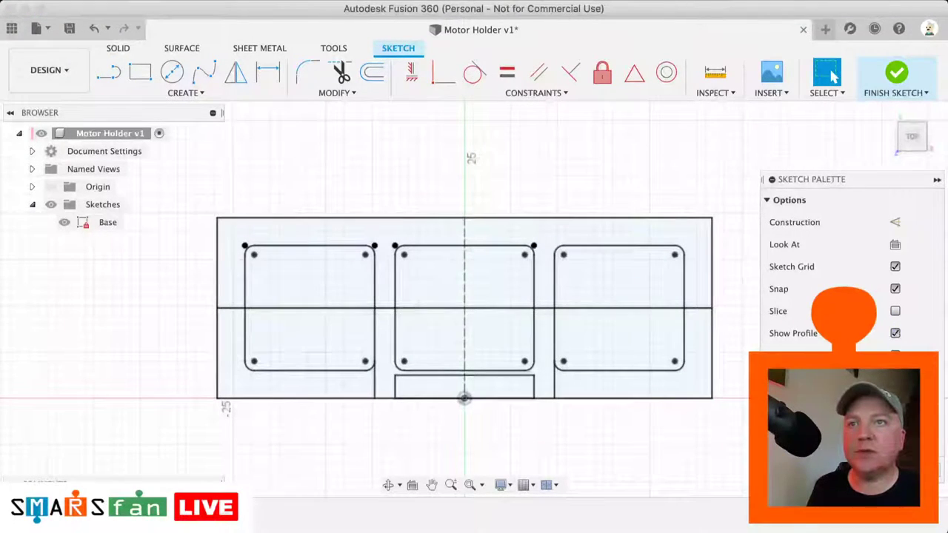
click(895, 356)
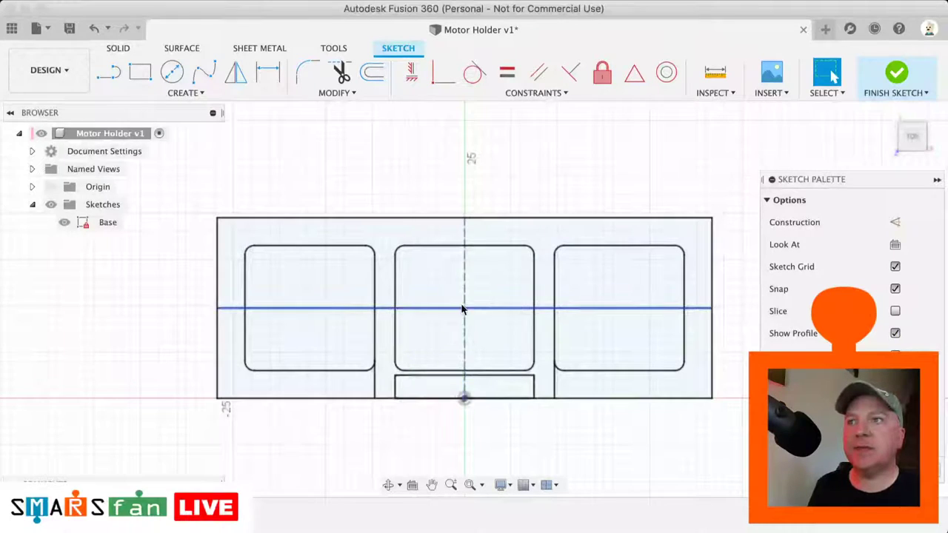
middle_drag(438, 286, 451, 278)
scroll(451, 278, right, 2)
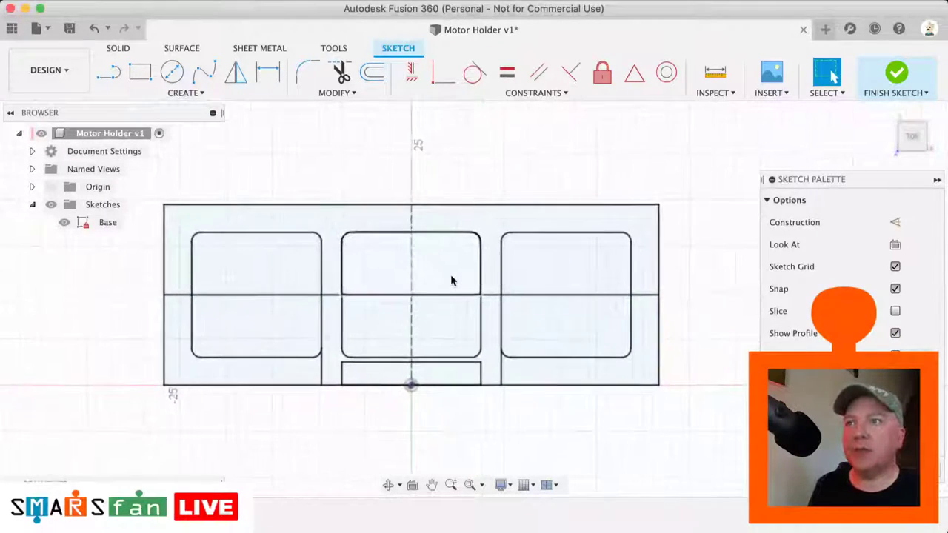
click(286, 296)
key(x)
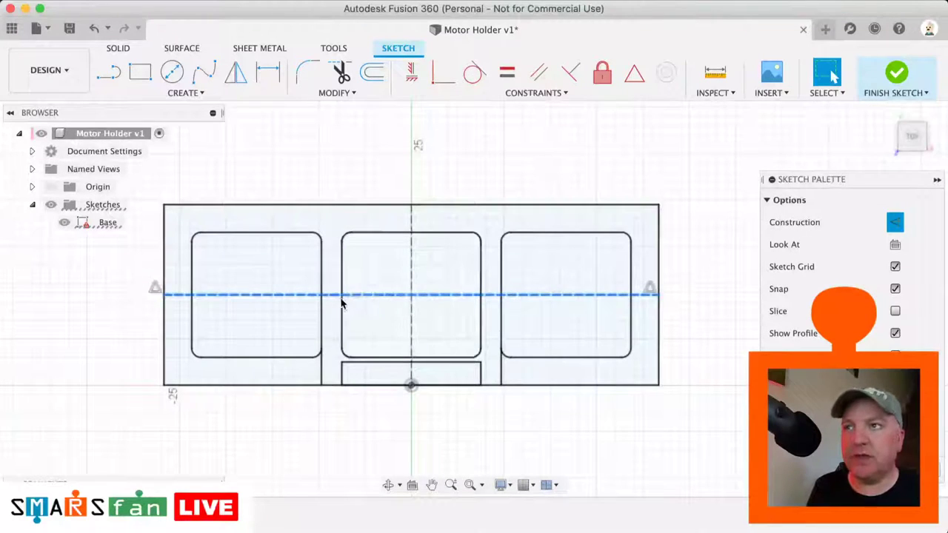
- Switch to the browser and compare the sketch's middle ribs with the reference drawing on smarsfan.com
scroll(322, 312, up, 5)
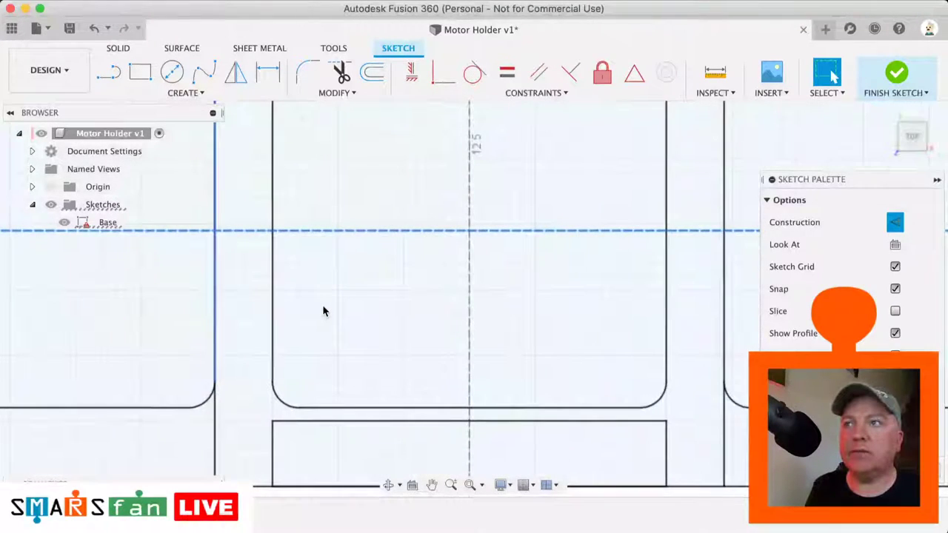
middle_drag(323, 311, 404, 334)
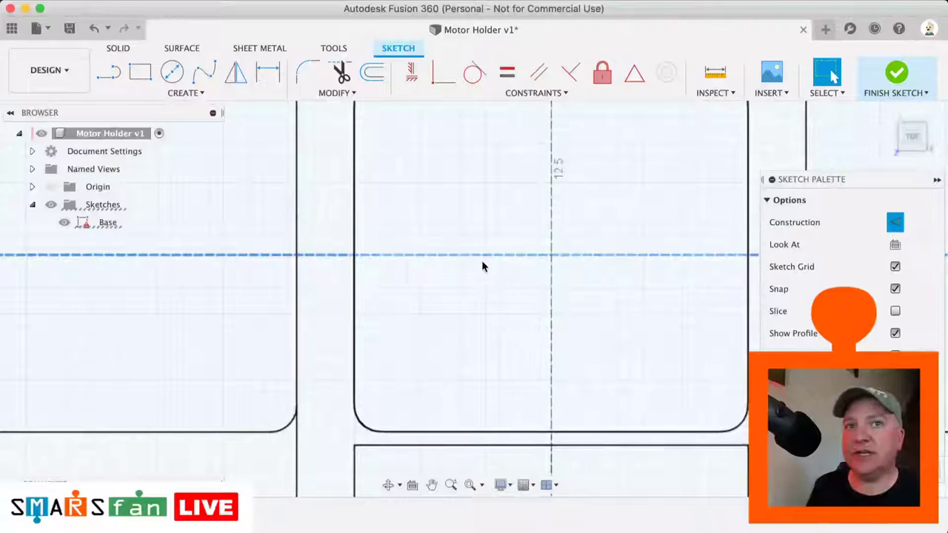
key(super+Tab)
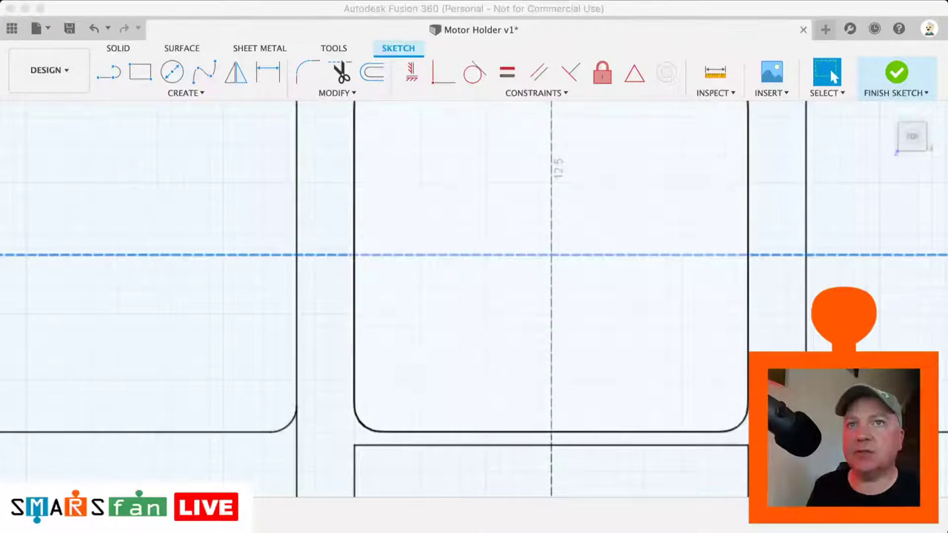
mouse_move(947, 193)
mouse_down()
mouse_move(416, 120)
mouse_move(327, 122)
mouse_up()
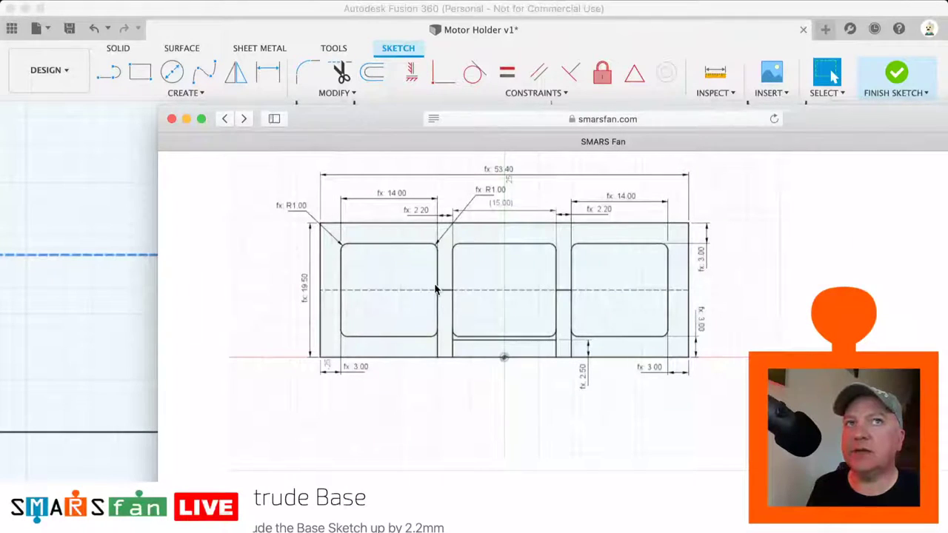
drag(348, 113, 947, 119)
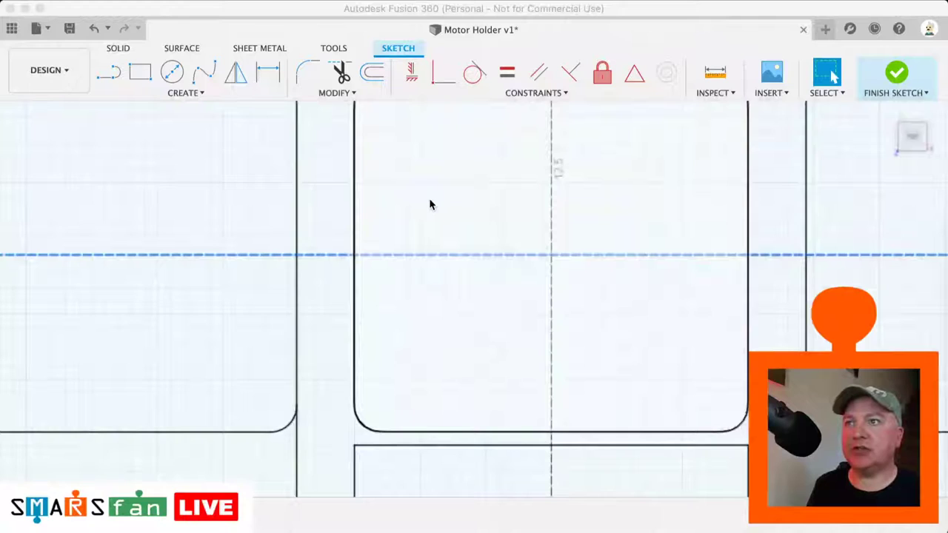
- Draw a 2.20 mm line along the midline across each of the two ribs beside the centre window
click(332, 208)
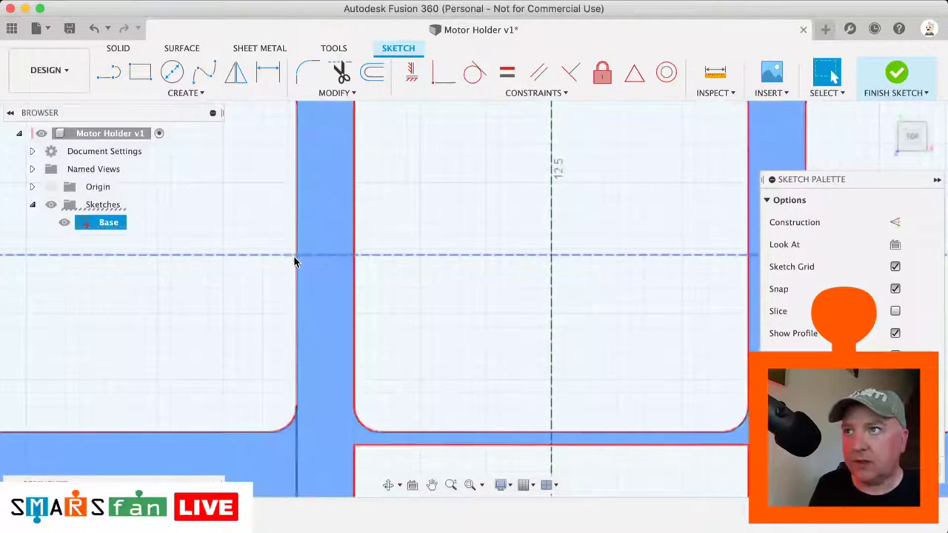
key(l)
click(298, 254)
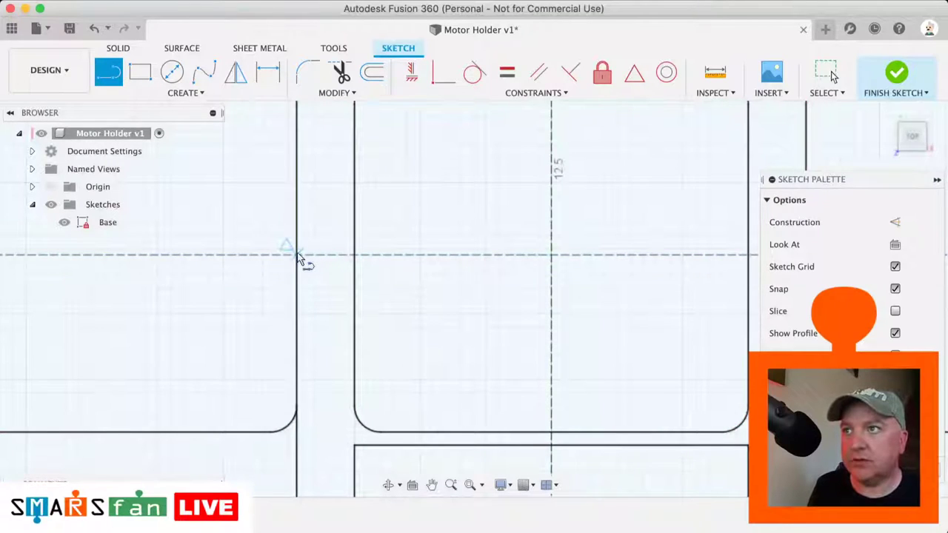
click(355, 254)
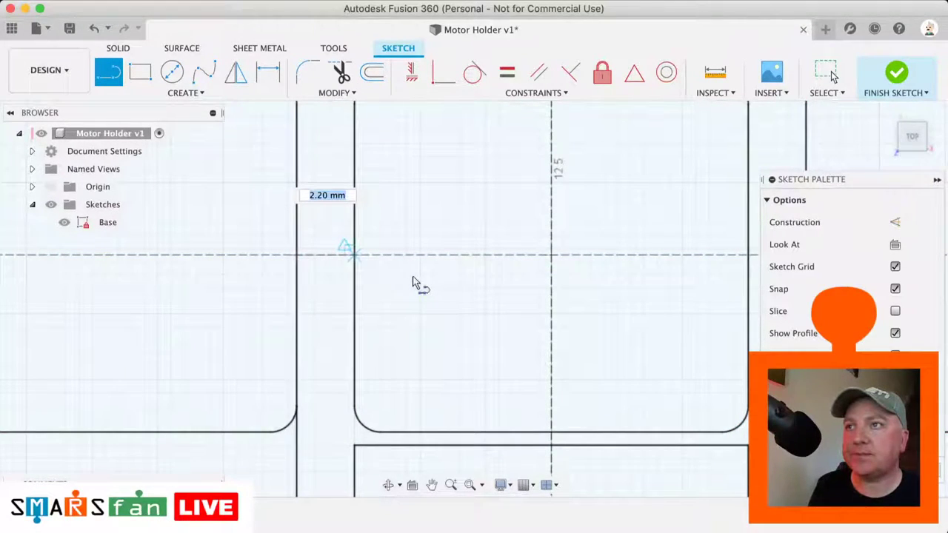
scroll(413, 277, right, 5)
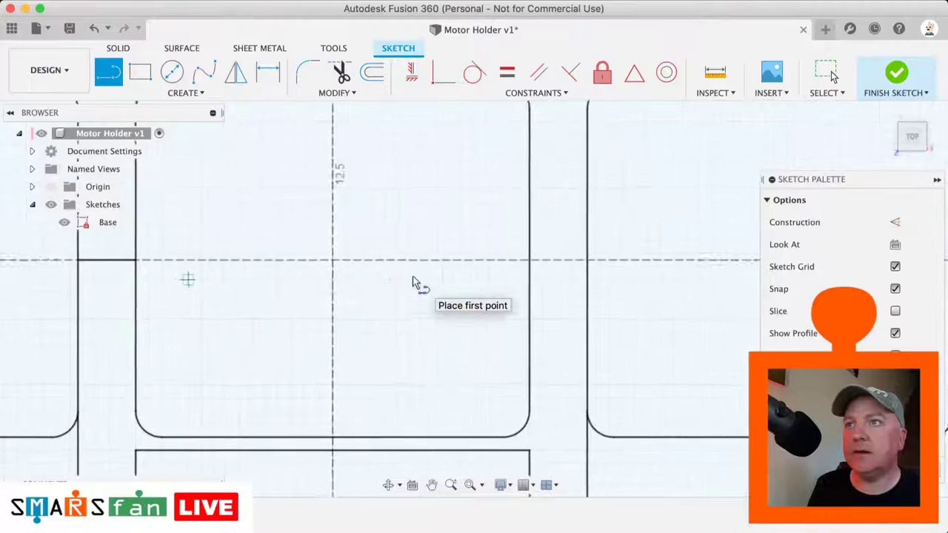
drag(525, 262, 580, 261)
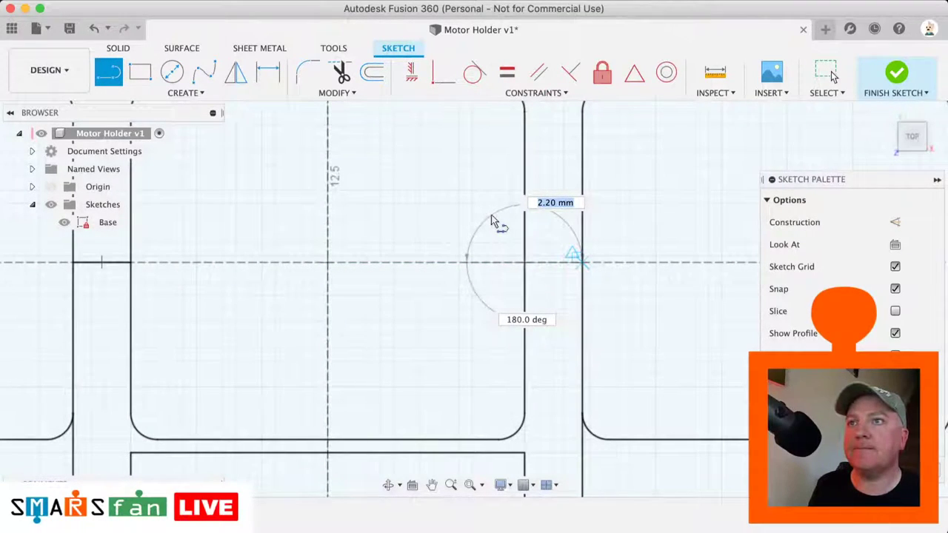
key(Escape)
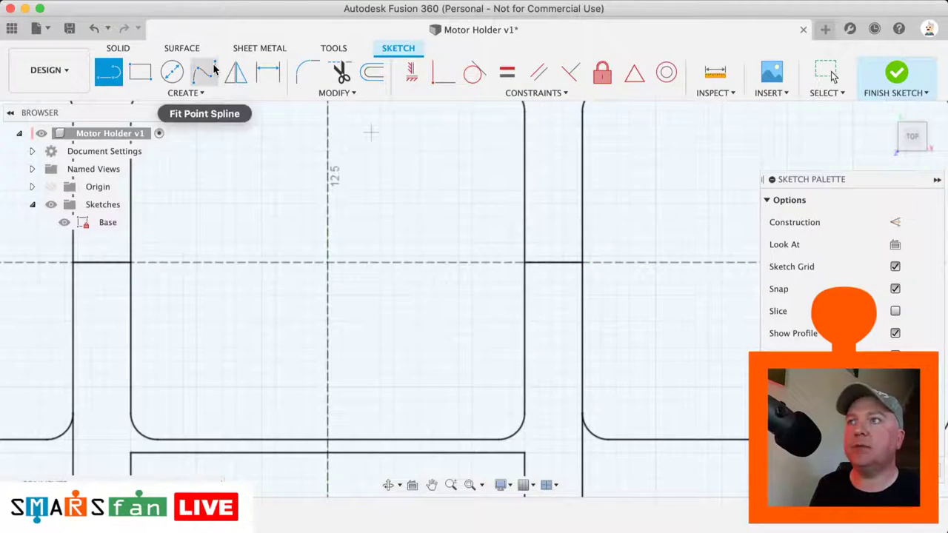
- Save the design as a new version with the description "User Saved" and finish editing the Base sketch
click(70, 28)
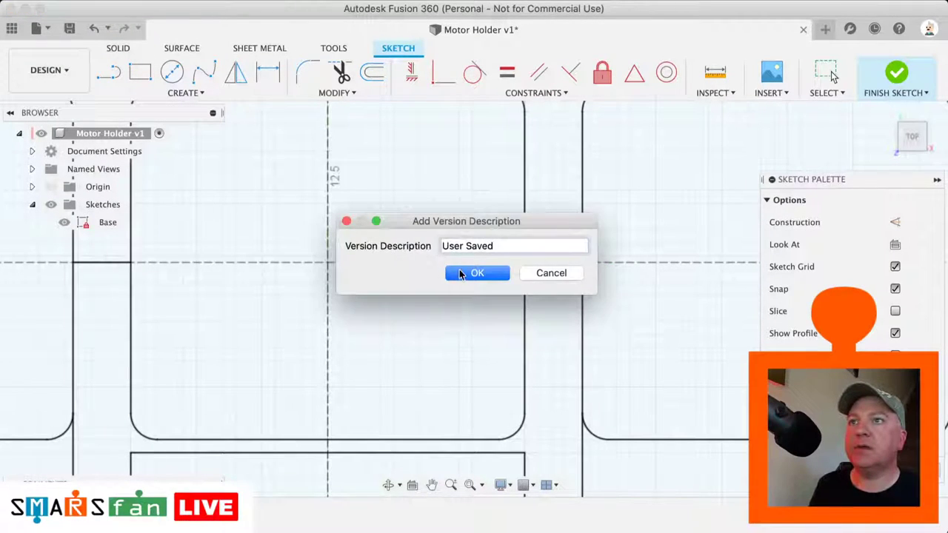
click(461, 273)
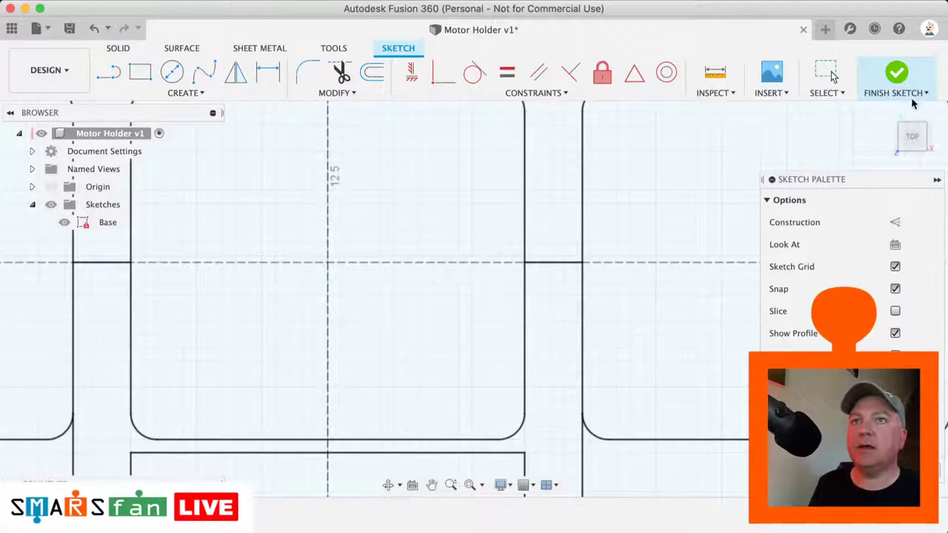
click(898, 75)
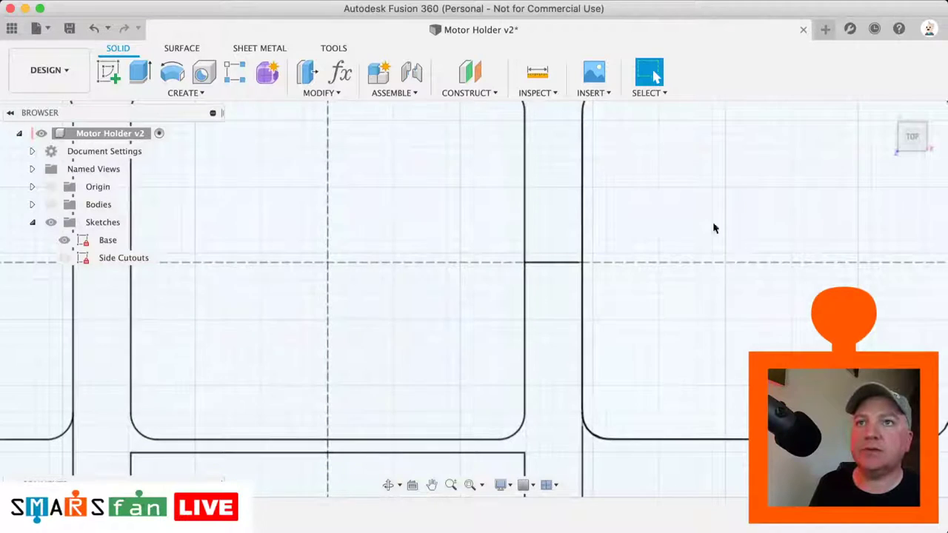
click(879, 133)
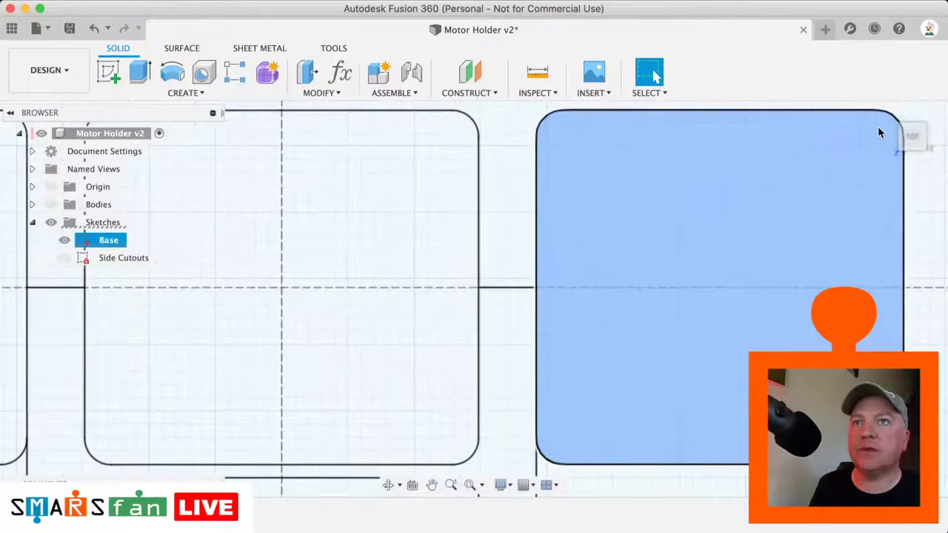
click(892, 116)
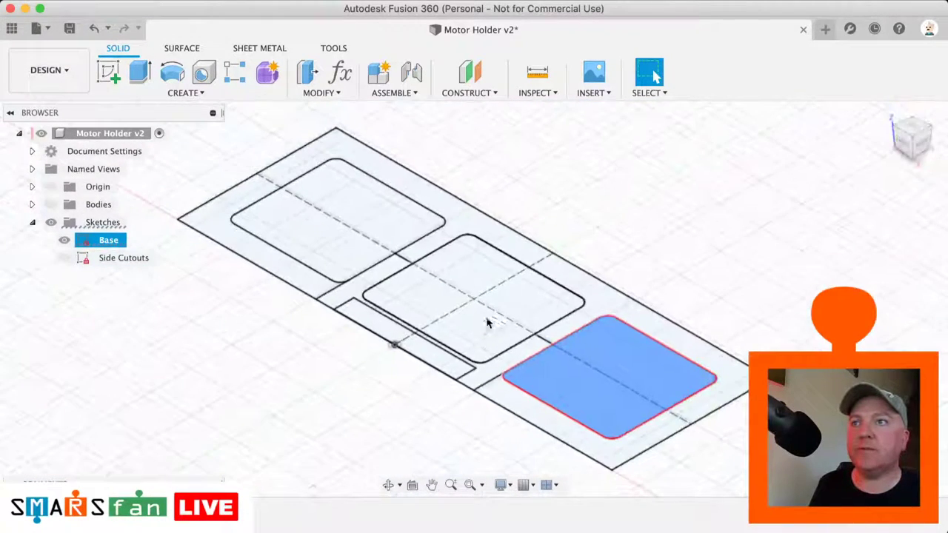
key(Escape)
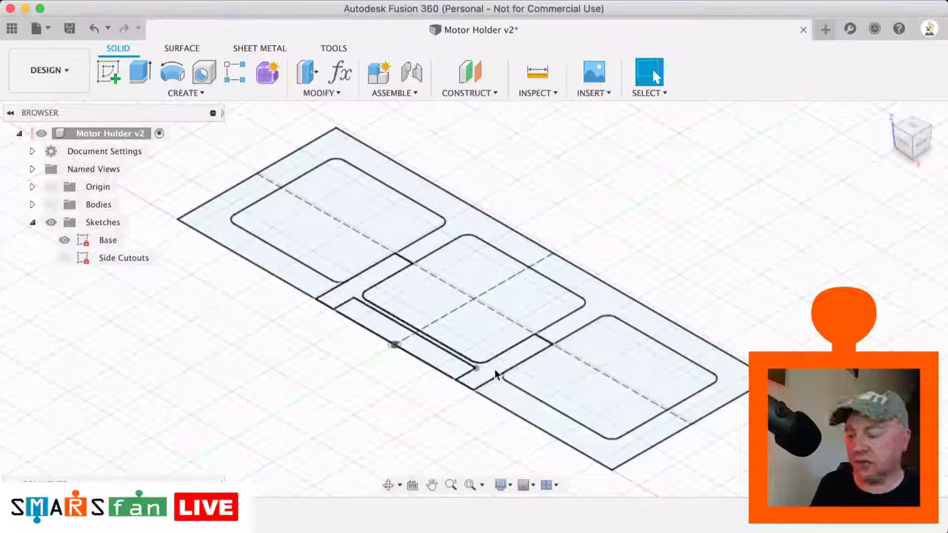
key(q)
click(485, 362)
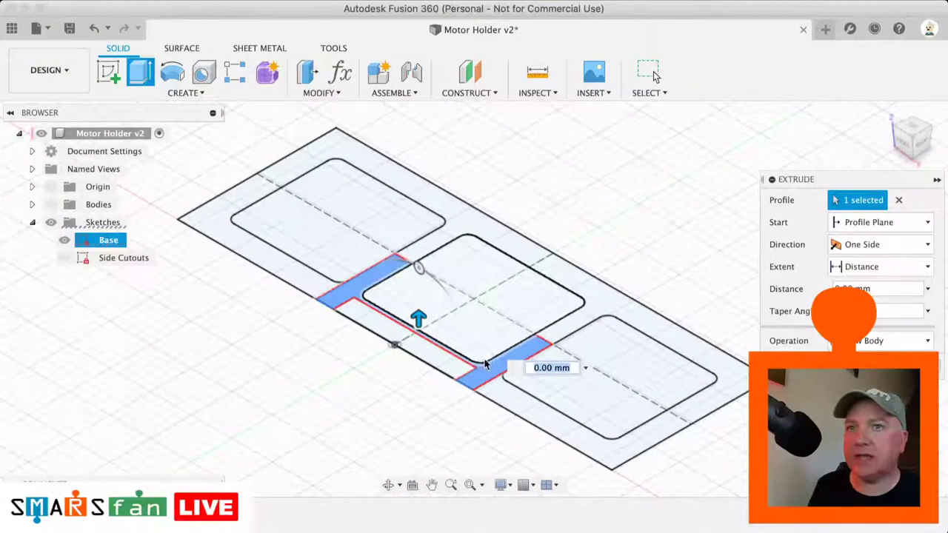
click(459, 368)
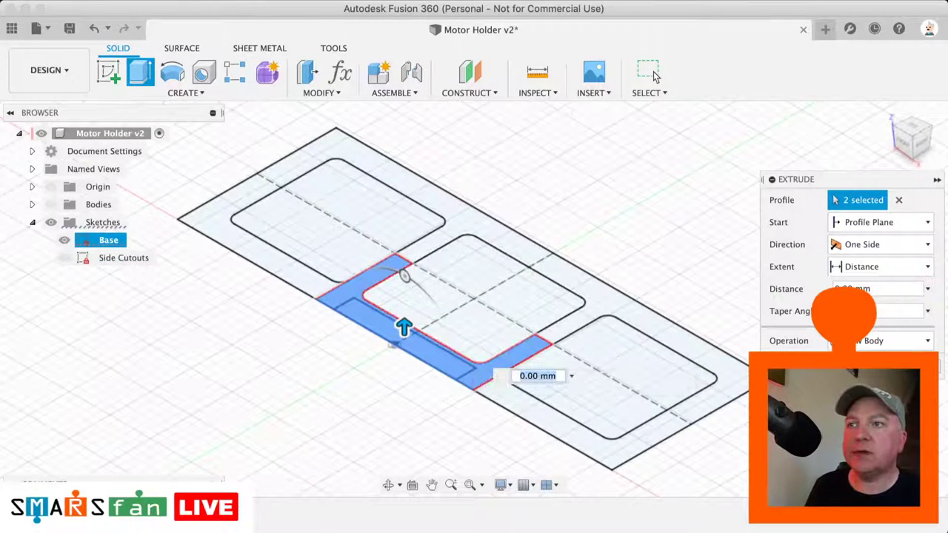
click(655, 75)
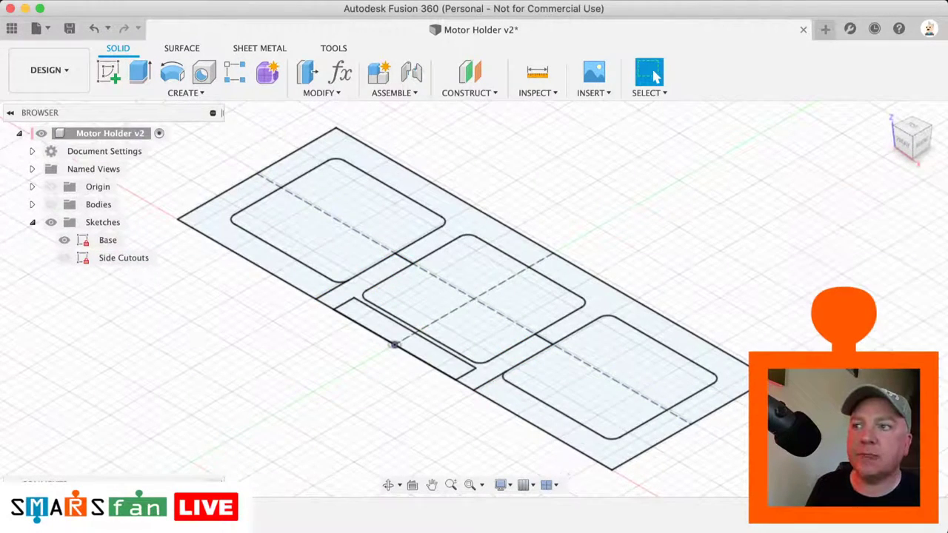
- Reopen the Base sketch and draw a vertical line closing the gap between the centre window's lower-left fillet start and the small rectangle's upper-left corner
double_click(113, 508)
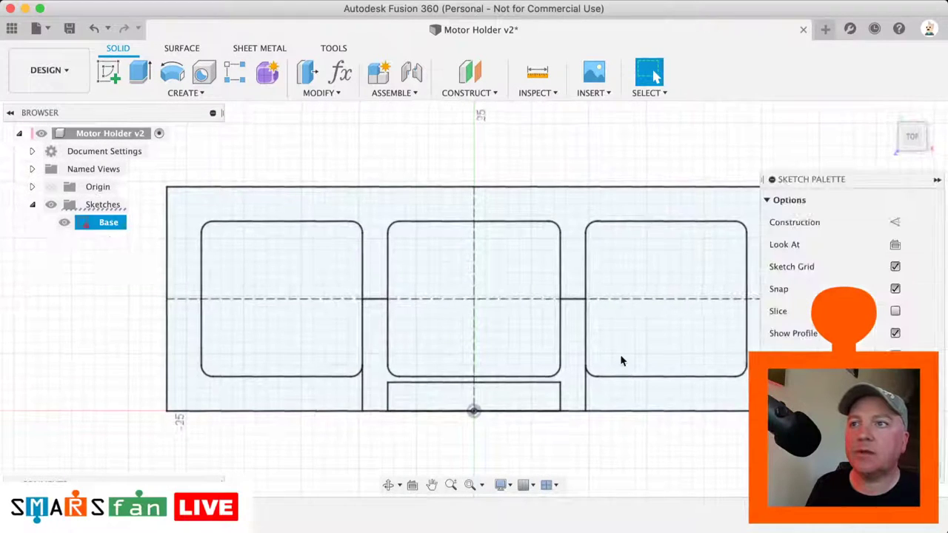
scroll(621, 360, up, 5)
scroll(621, 361, down, 3)
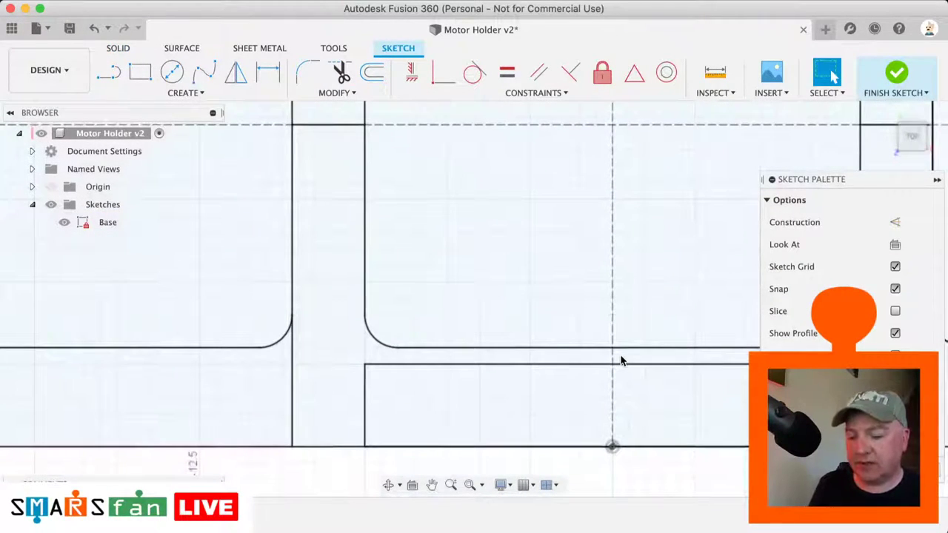
key(l)
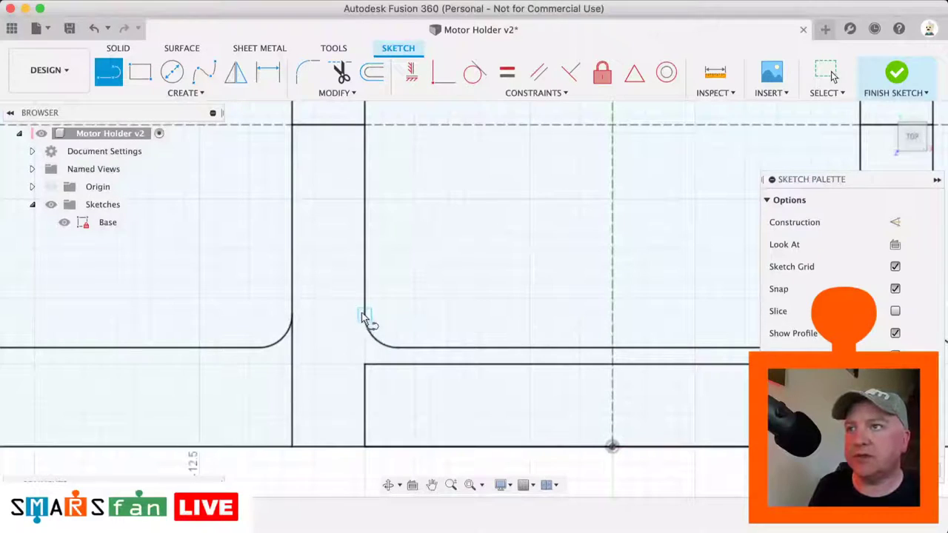
click(364, 315)
click(366, 364)
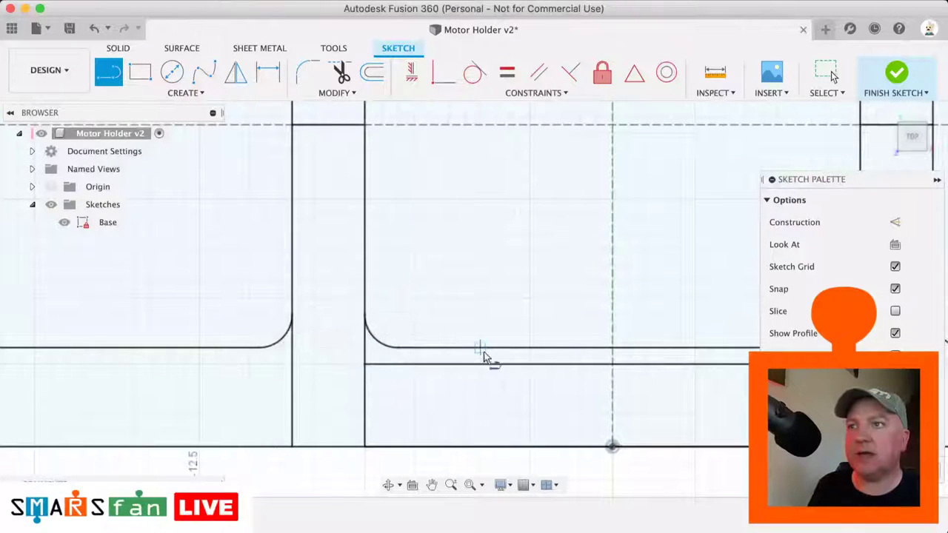
- Draw a matching 1.50 mm vertical line from the centre window's lower-right fillet to the small rectangle's upper-right corner, and finish the sketch
scroll(485, 353, right, 4)
scroll(485, 354, up, 2)
scroll(484, 354, right, 2)
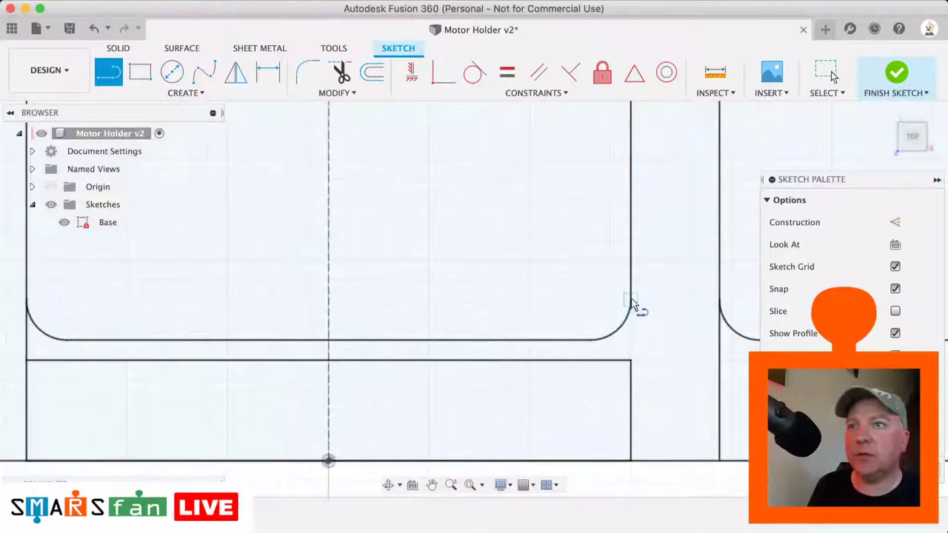
drag(631, 299, 631, 361)
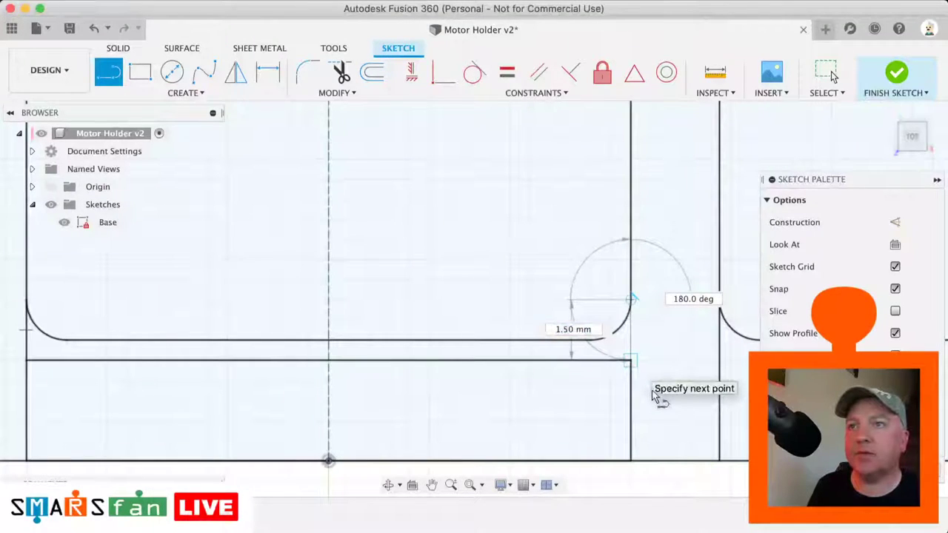
key(Escape)
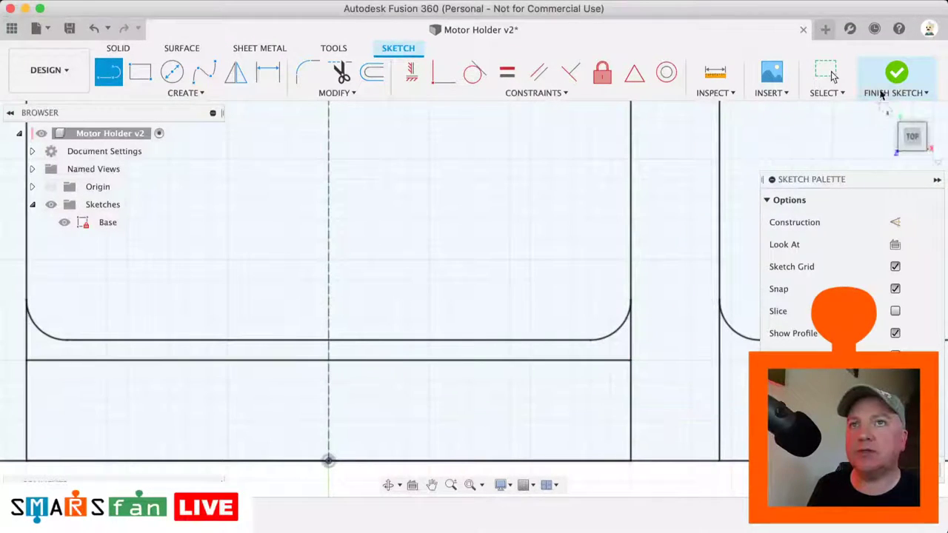
click(894, 82)
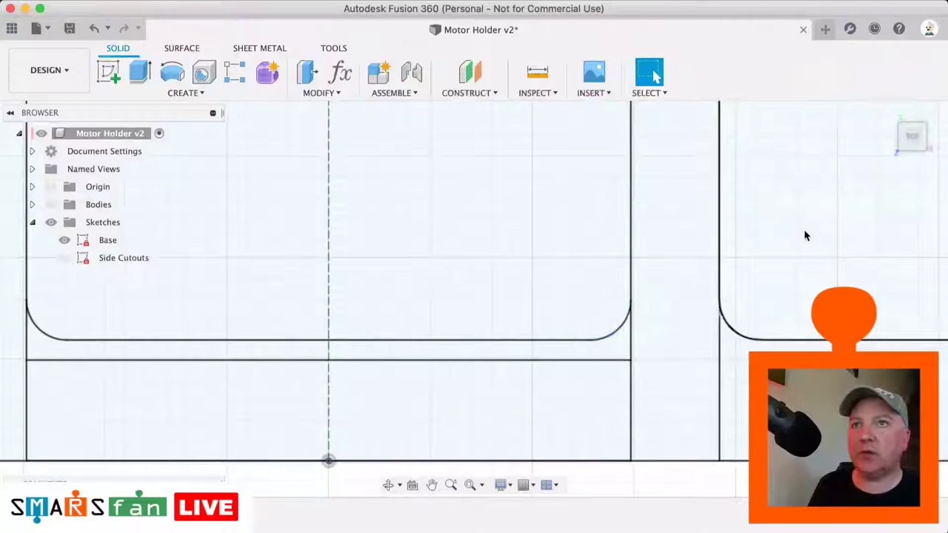
- Show the bodies and extrude the front strip and the two adjoining half ribs 9.3 mm upward as one U-shaped wall
click(889, 112)
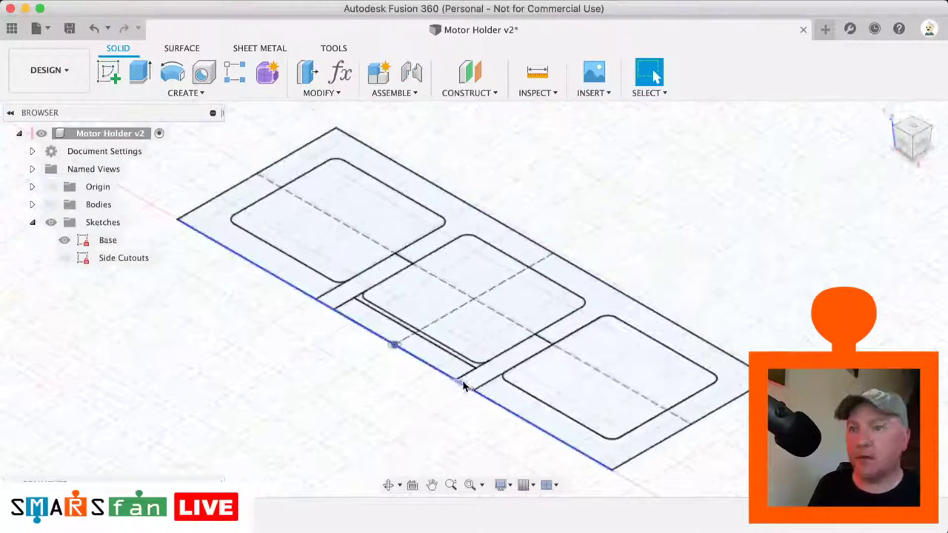
key(q)
click(494, 372)
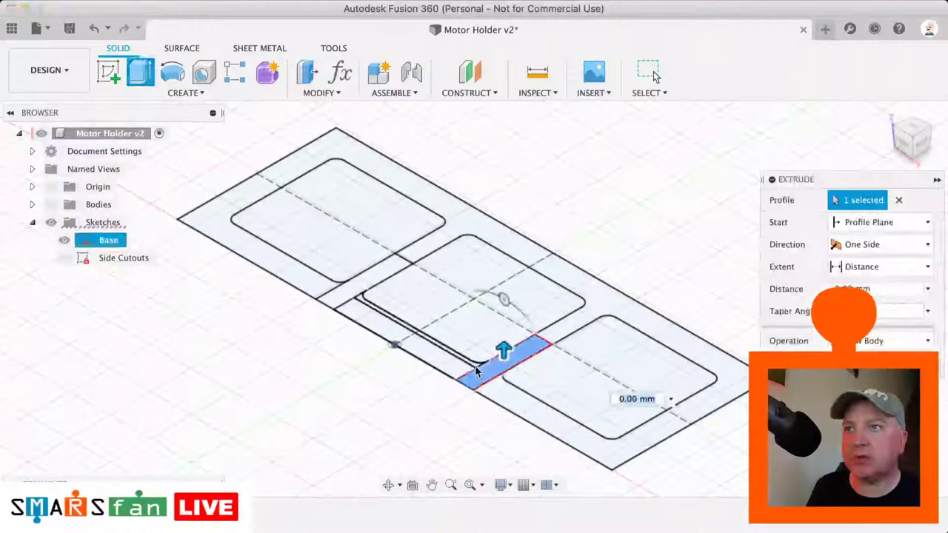
click(404, 328)
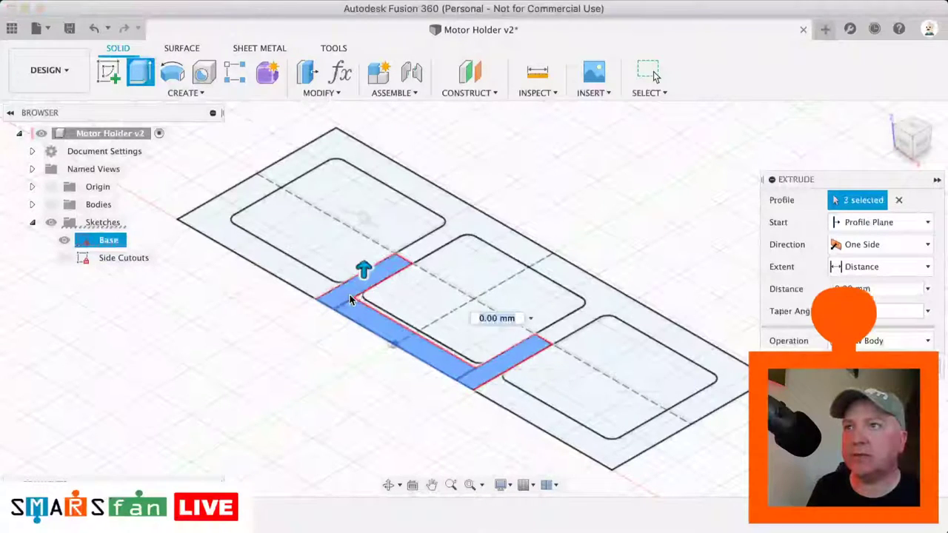
click(363, 271)
drag(363, 275, 364, 195)
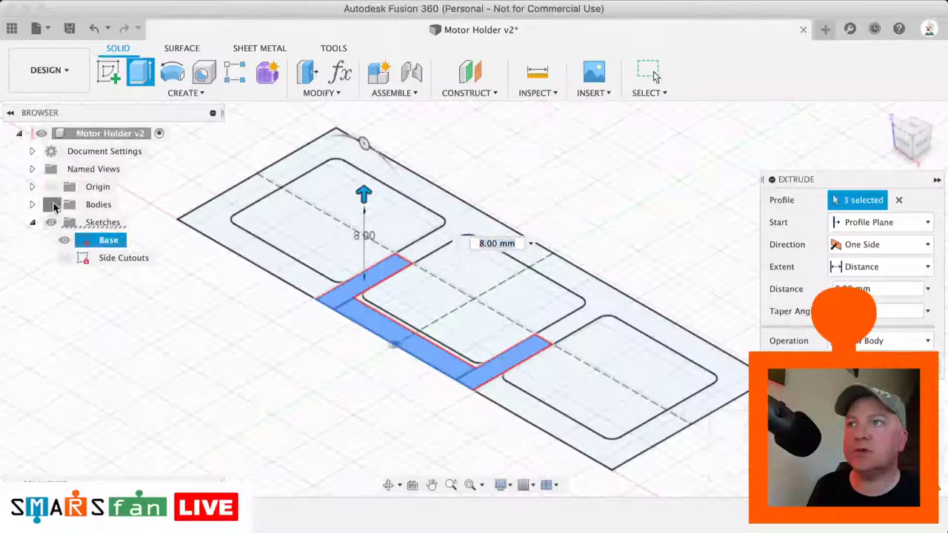
click(51, 204)
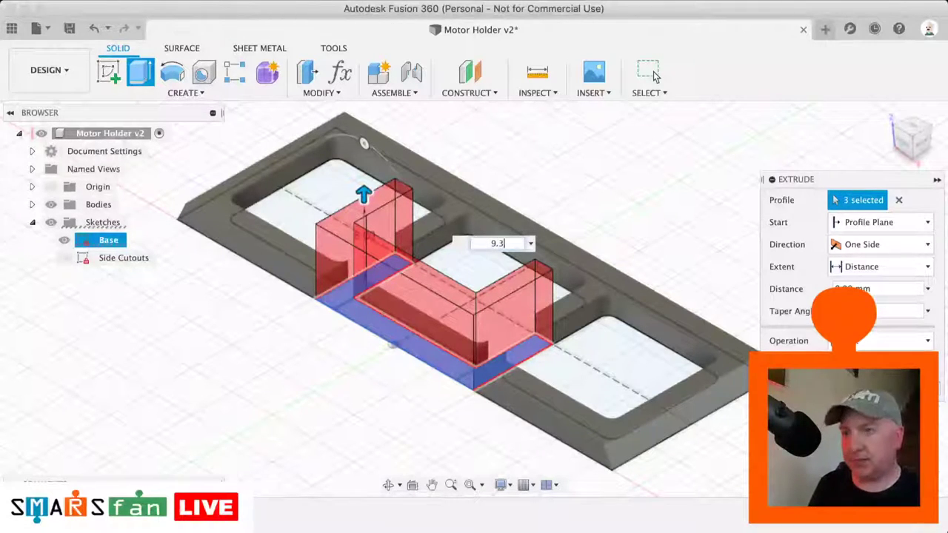
key(Return)
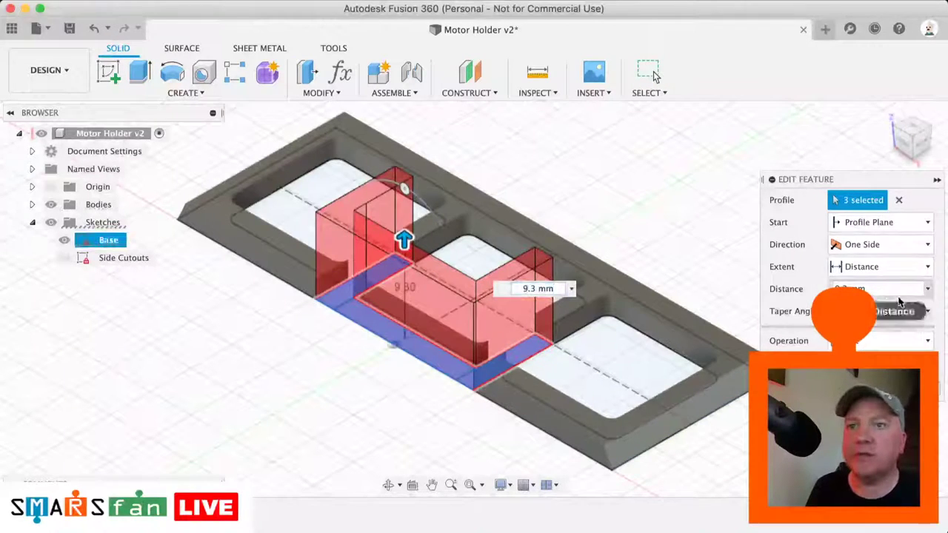
- Change the operation of the 9.3 mm U-shaped extrusion to Join
click(887, 340)
click(860, 363)
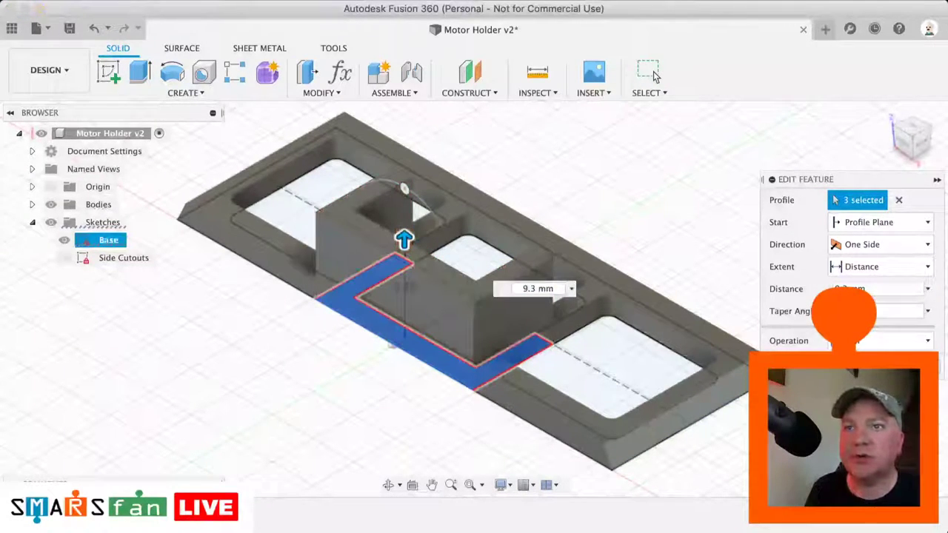
key(Return)
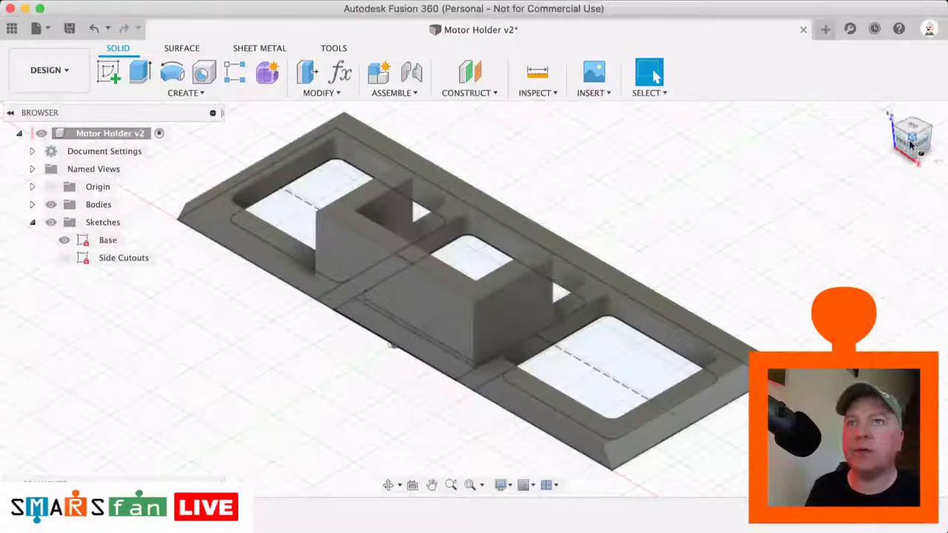
- Chamfer the top end edges of the U-shaped wall's two side arms with an equal distance of 7.1 mm
drag(911, 144, 818, 141)
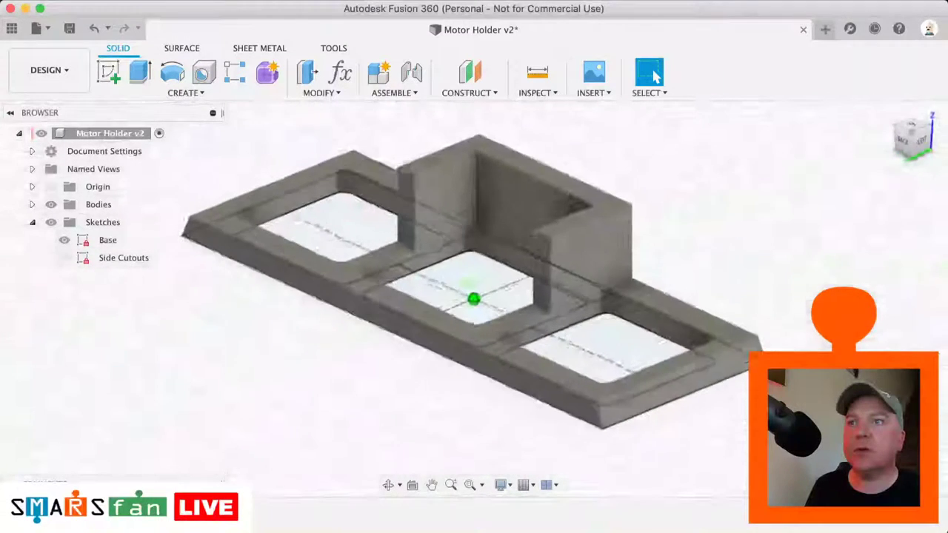
shift+middle_drag(645, 286, 842, 183)
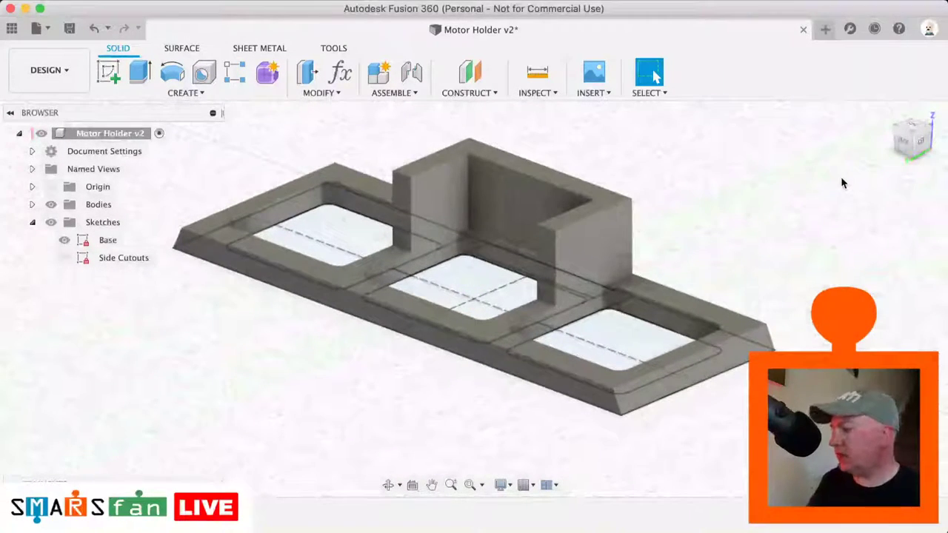
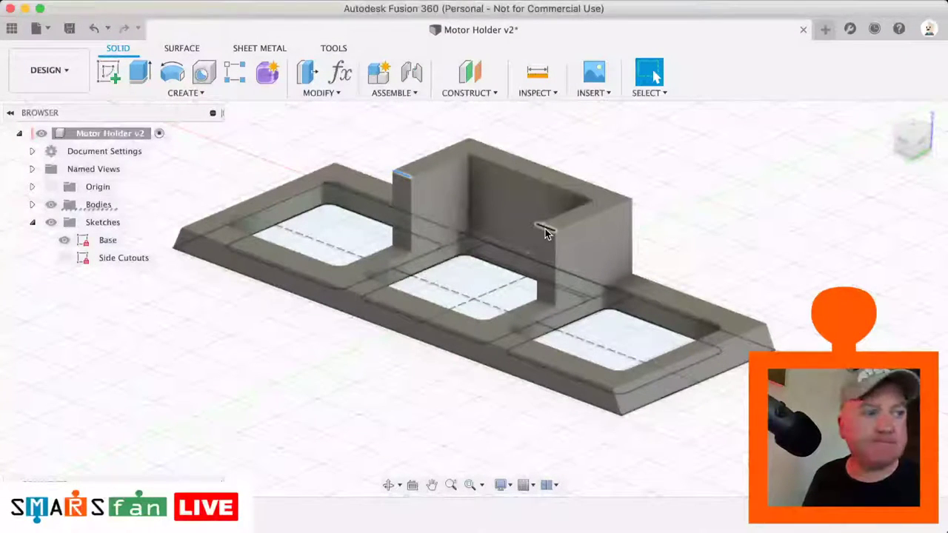
click(321, 94)
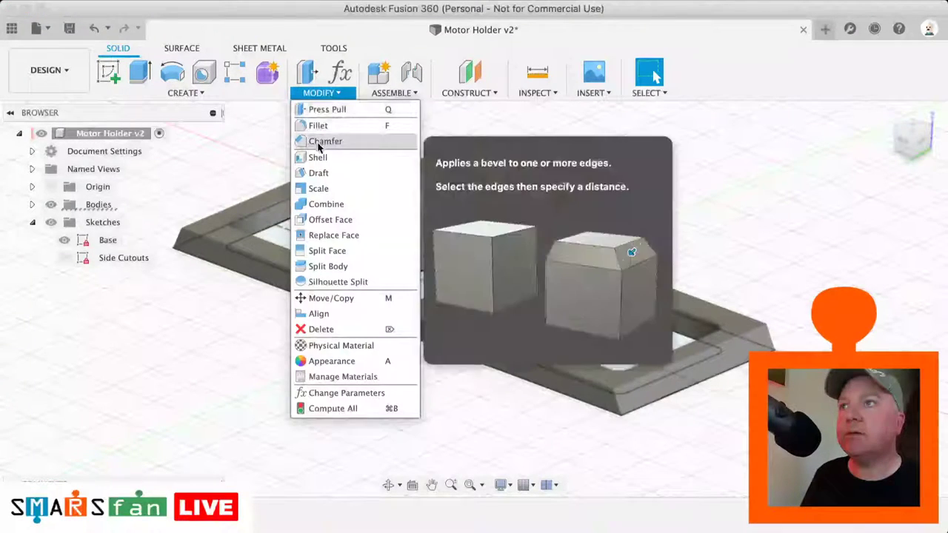
click(317, 138)
drag(540, 217, 565, 246)
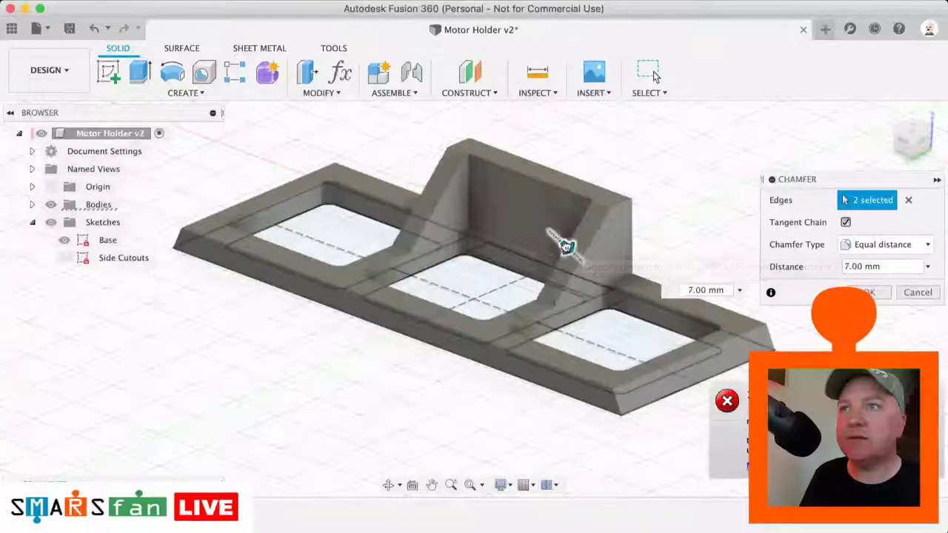
click(707, 294)
click(701, 290)
key(BackSpace)
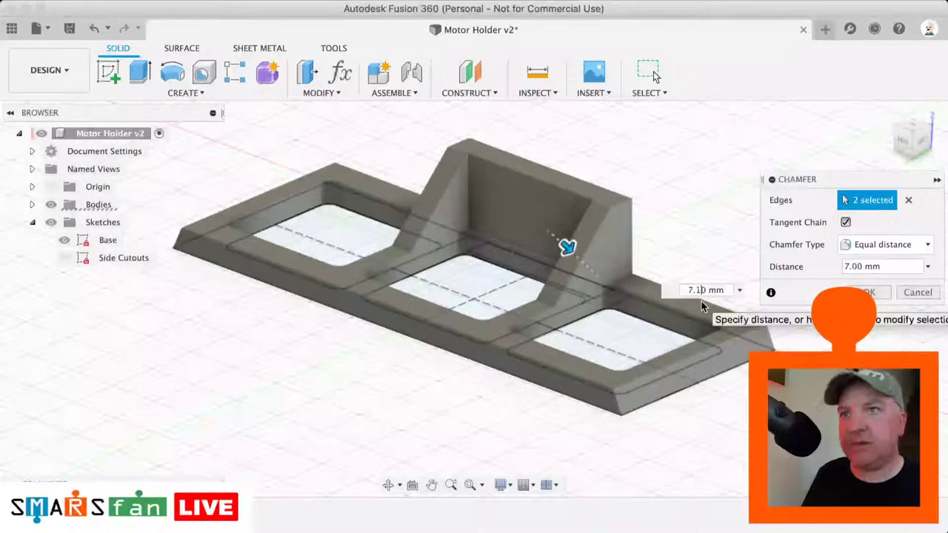
text(1)
key(Return)
key(Return)
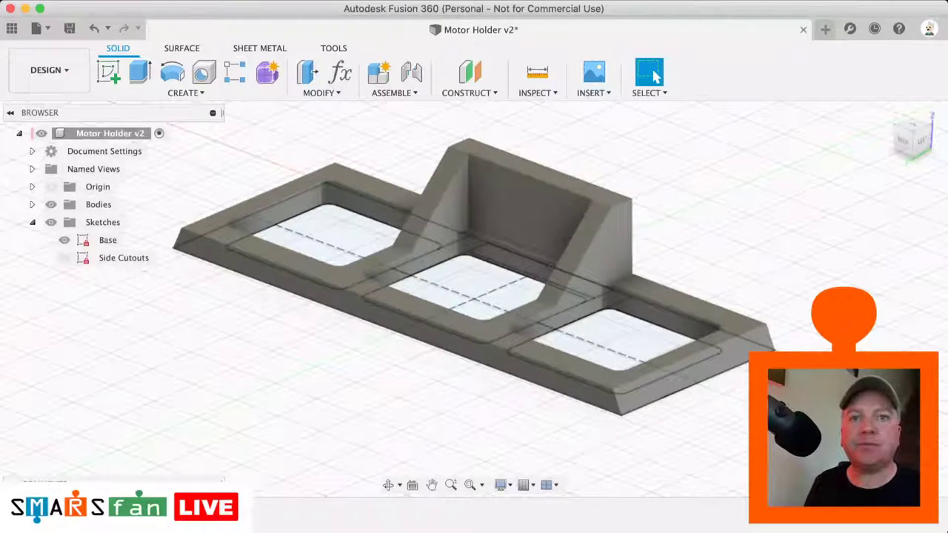
- Start a sketch on the outer side face of the wall's chamfered arm and project that face's outline into it
click(617, 226)
click(106, 73)
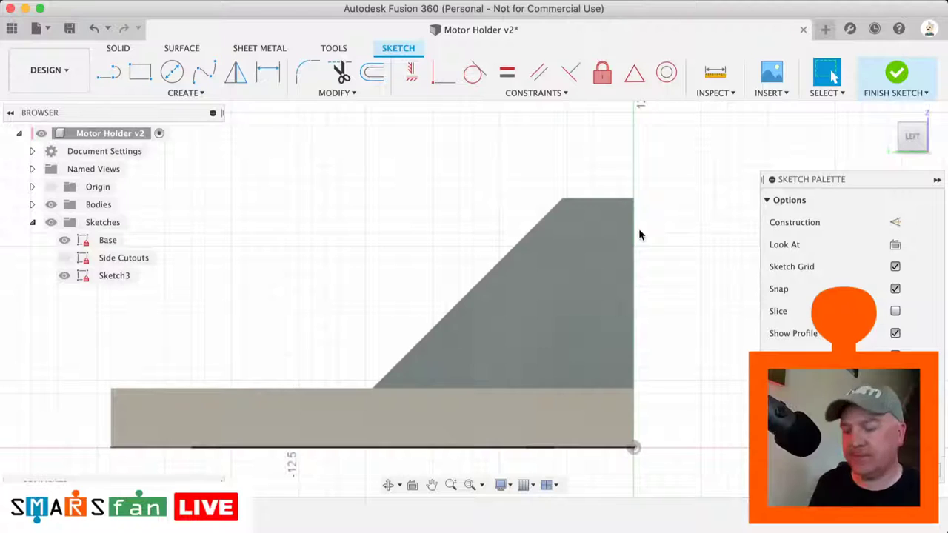
scroll(623, 242, right, 3)
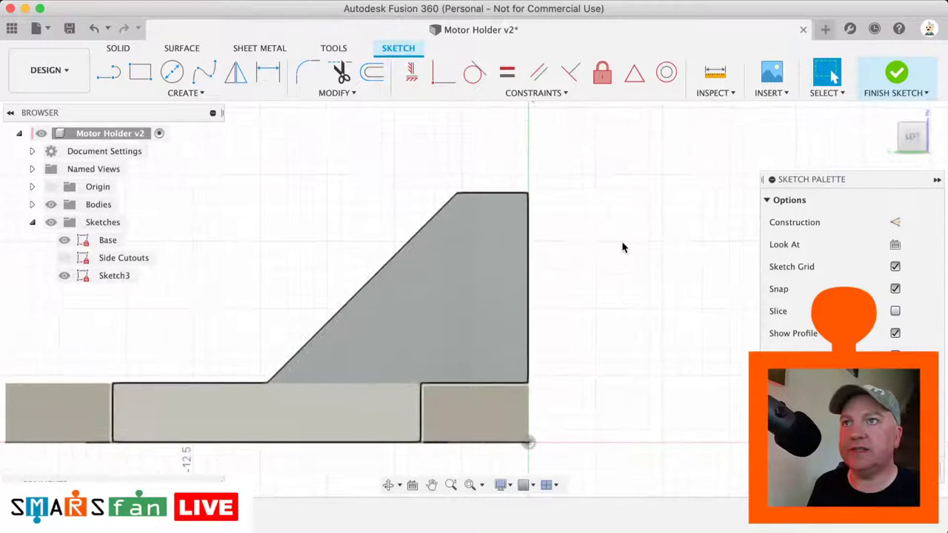
scroll(622, 242, up, 4)
scroll(623, 242, down, 1)
scroll(623, 247, right, 3)
scroll(622, 247, up, 3)
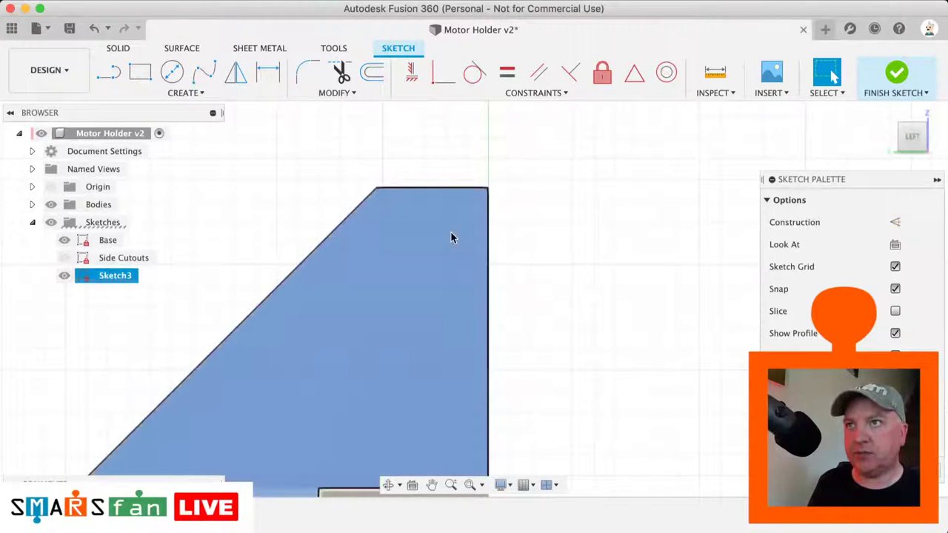
key(p)
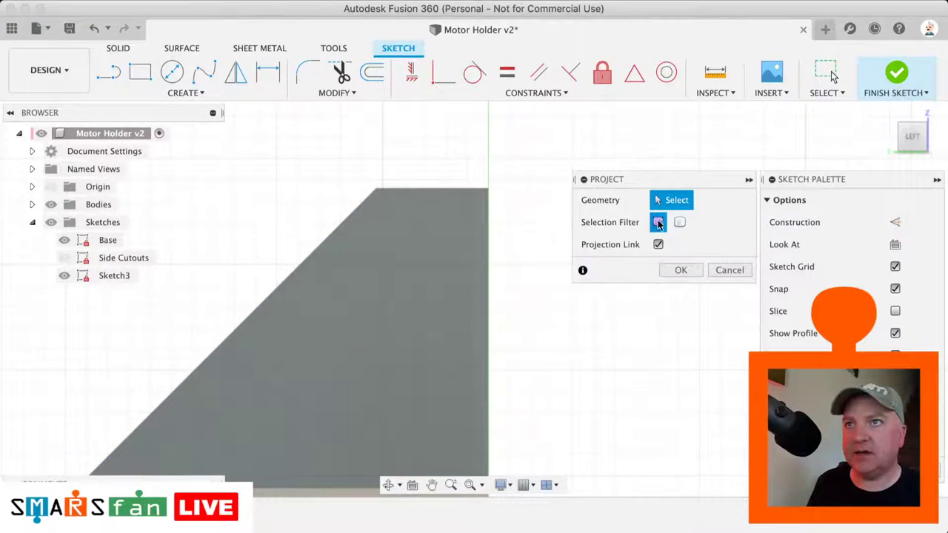
click(680, 222)
click(459, 239)
click(681, 271)
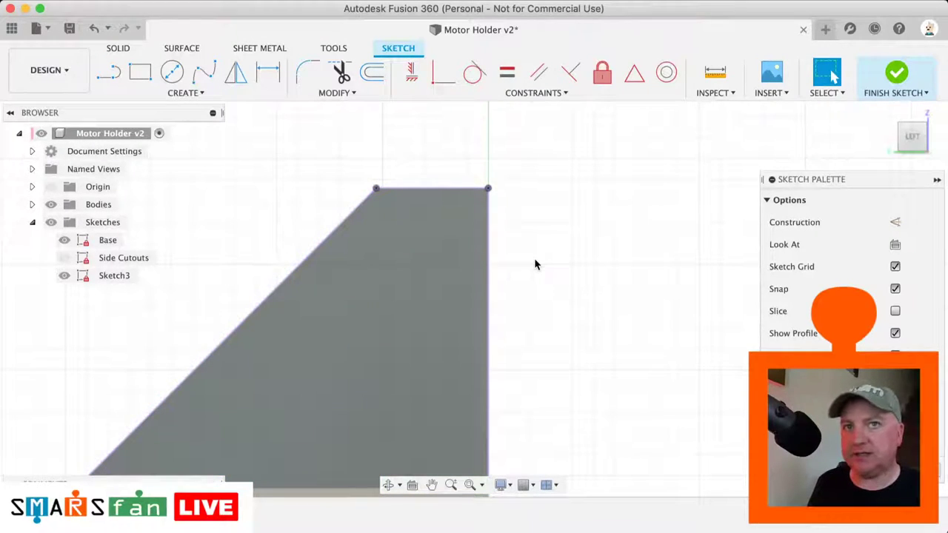
- Draw a short horizontal line from the vertical axis just above the wall's upper outer corner, extending away from the wall
key(l)
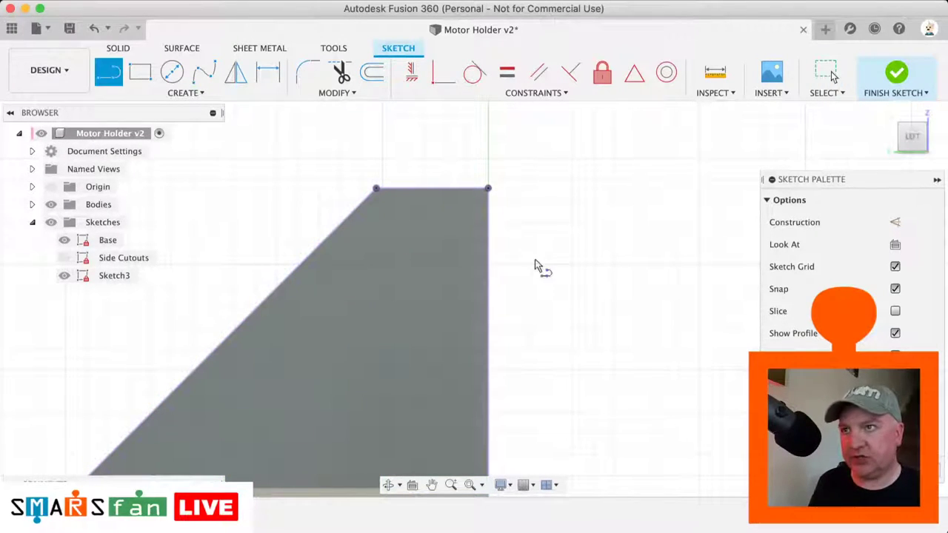
click(487, 166)
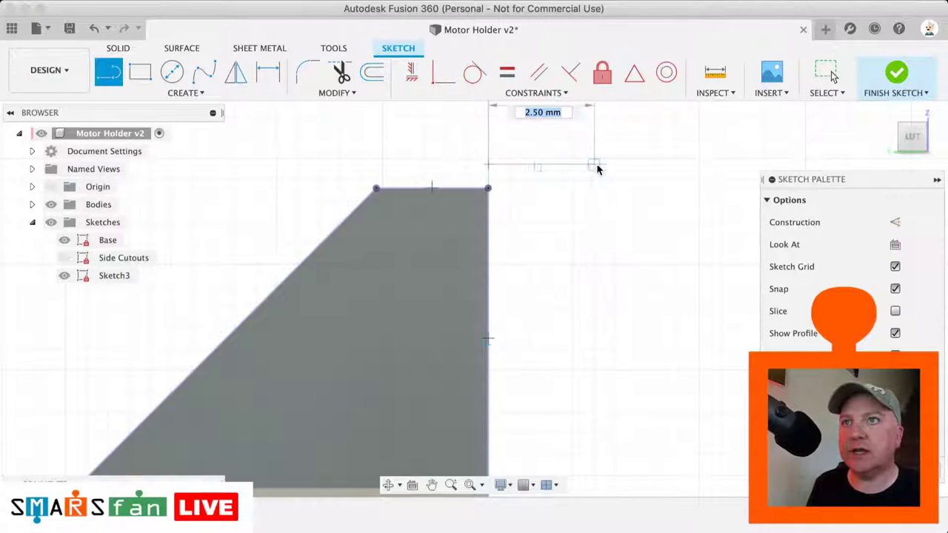
click(572, 165)
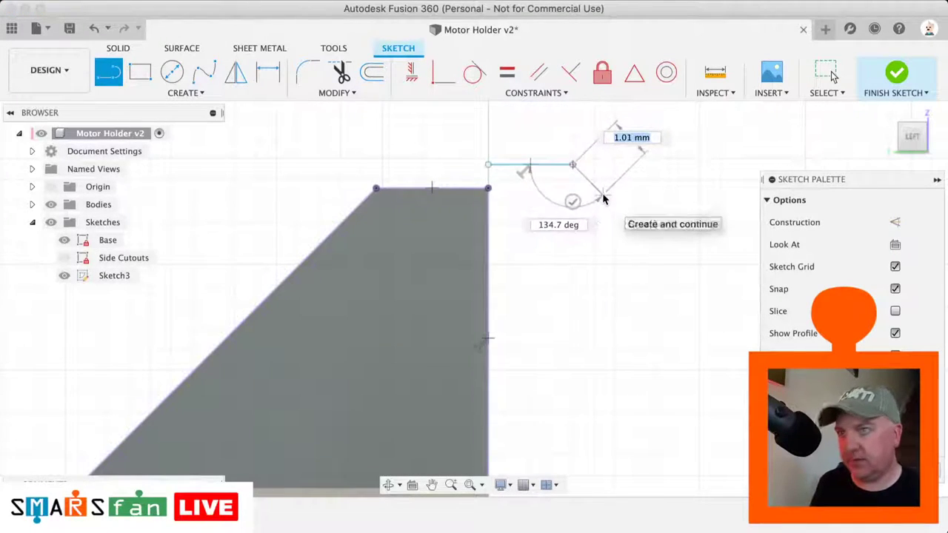
key(Escape)
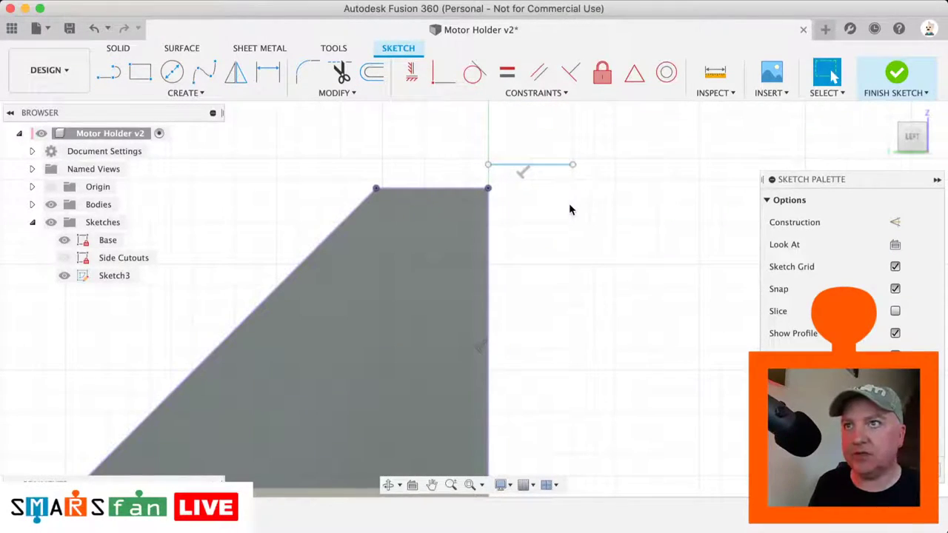
key(d)
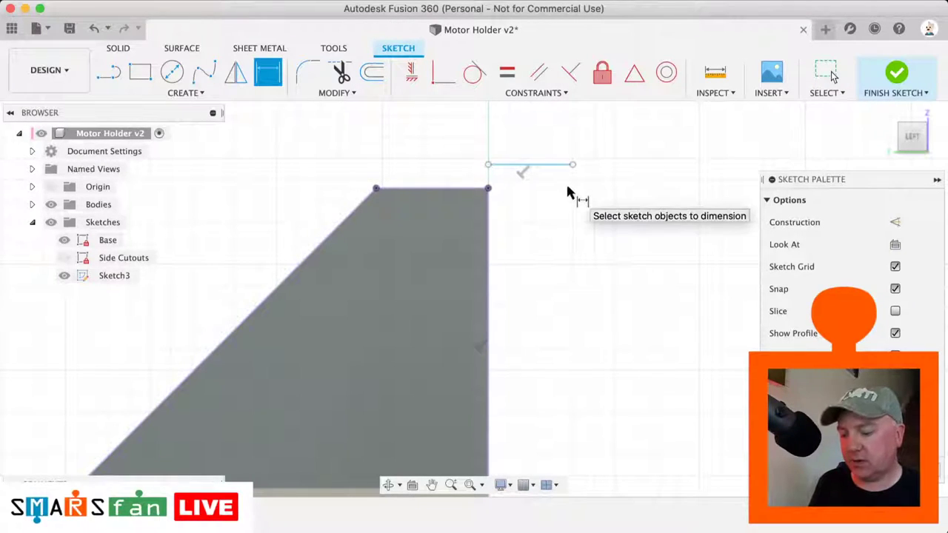
key(c)
click(570, 186)
click(610, 234)
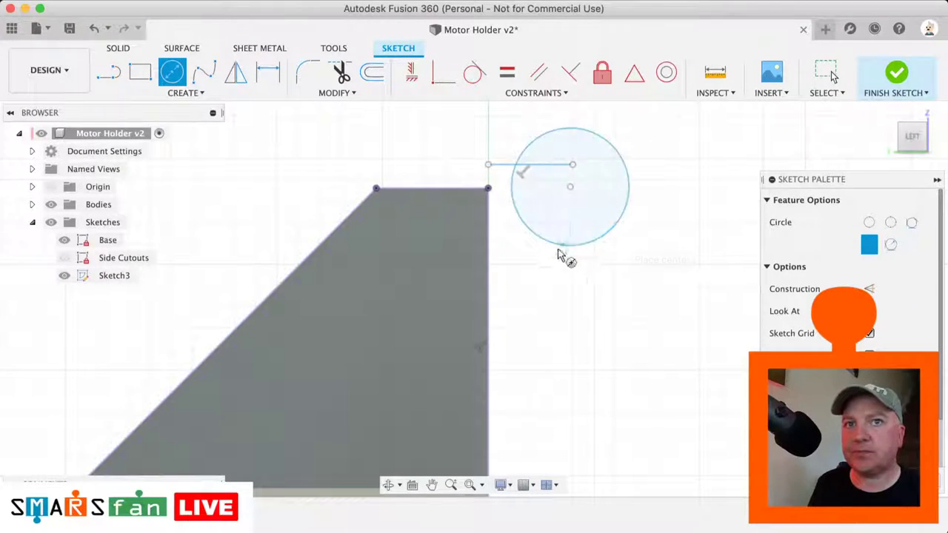
click(620, 356)
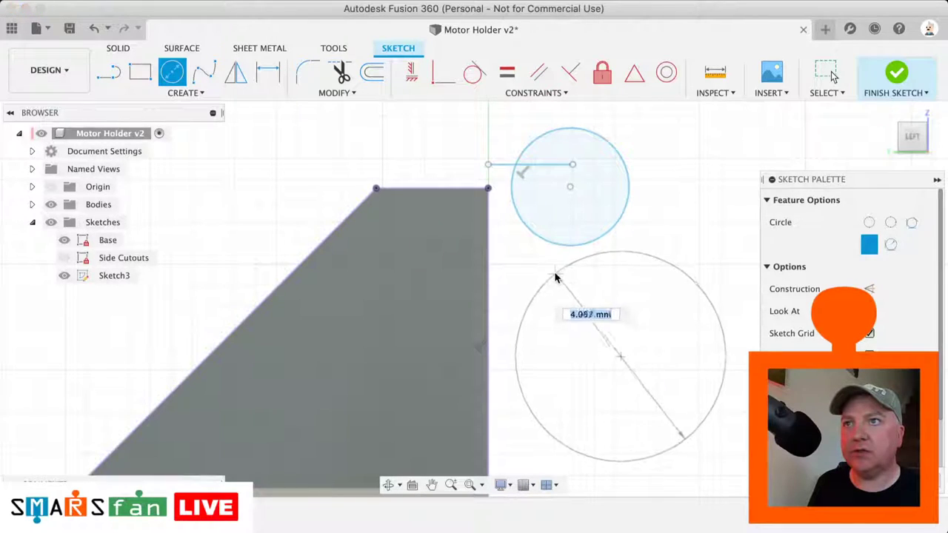
click(557, 277)
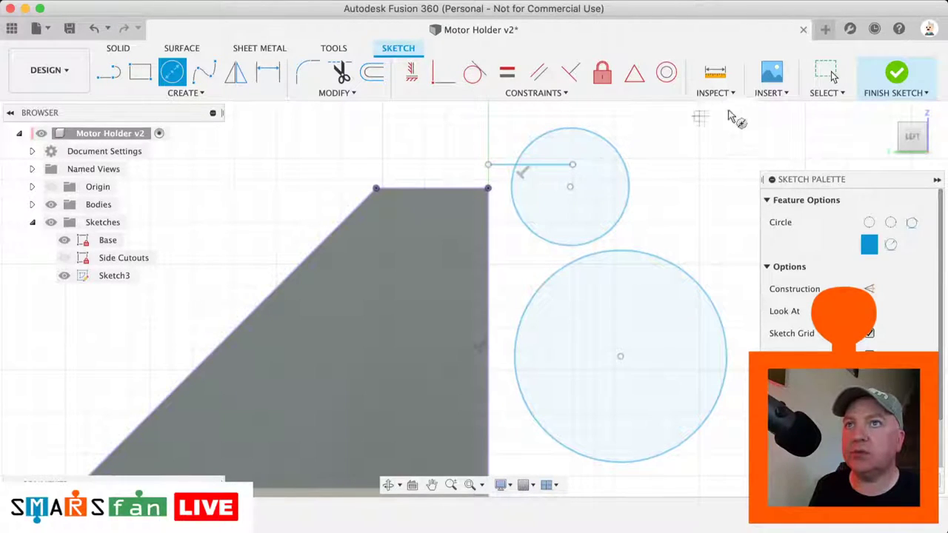
click(823, 74)
click(642, 257)
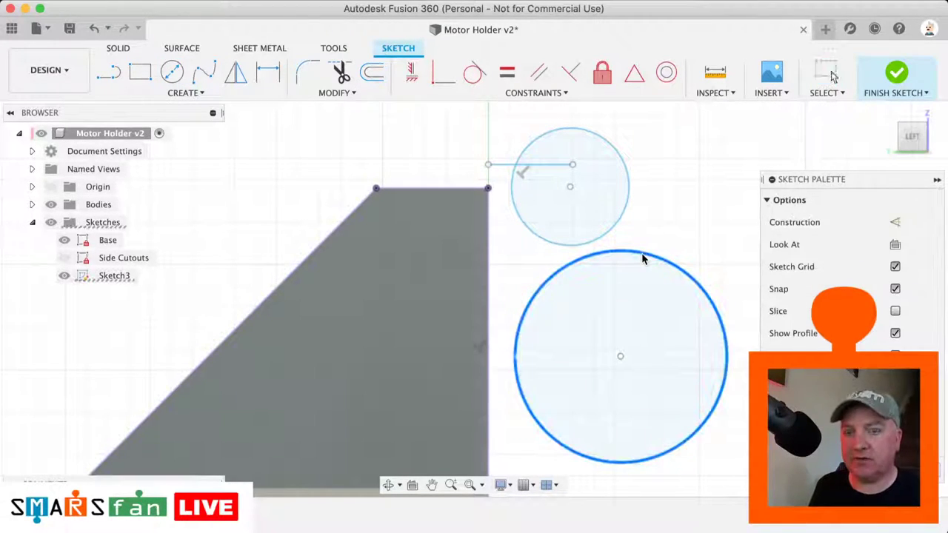
key(Delete)
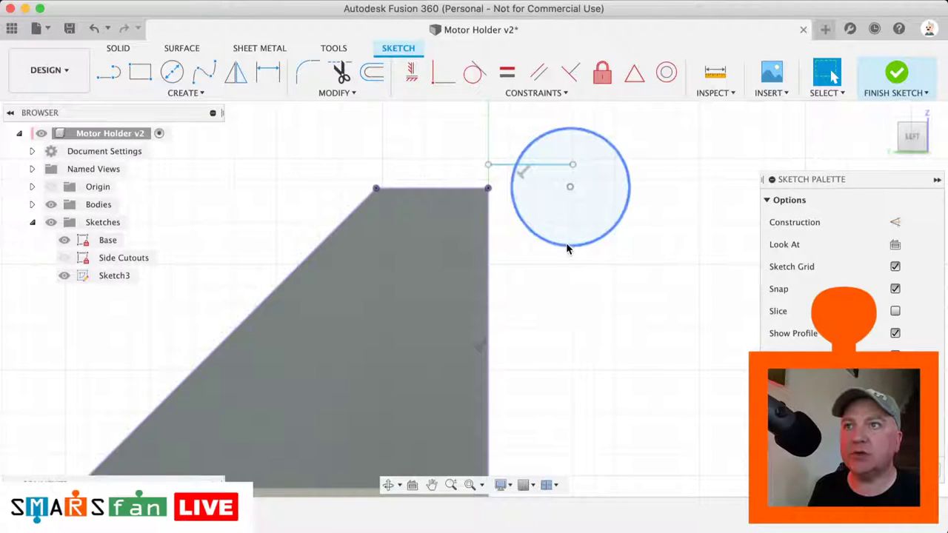
mouse_move(566, 243)
mouse_down()
mouse_move(578, 272)
mouse_move(568, 259)
mouse_up()
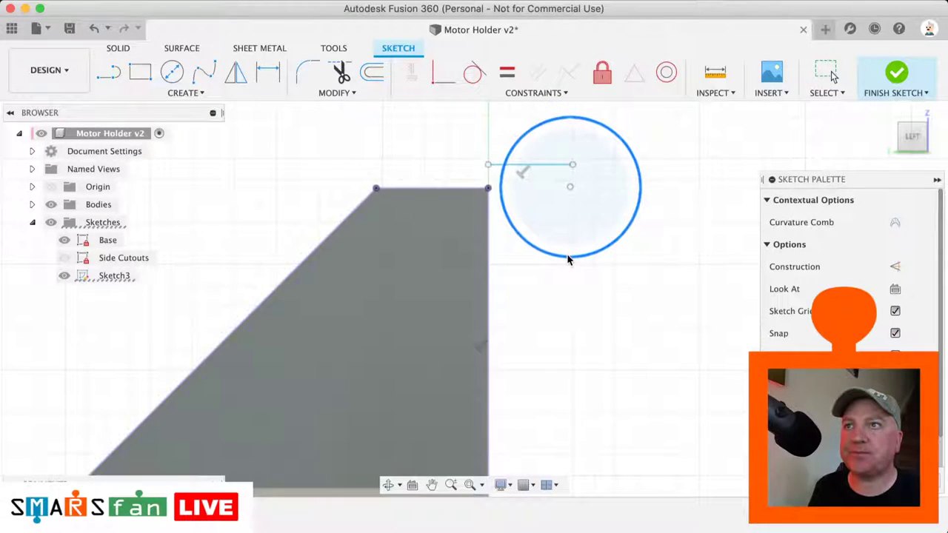
key(d)
click(642, 198)
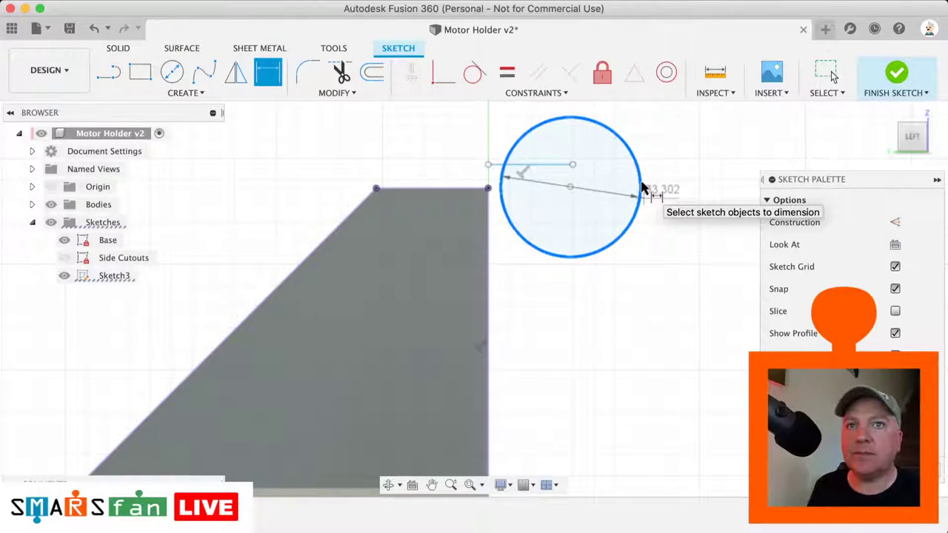
key(Escape)
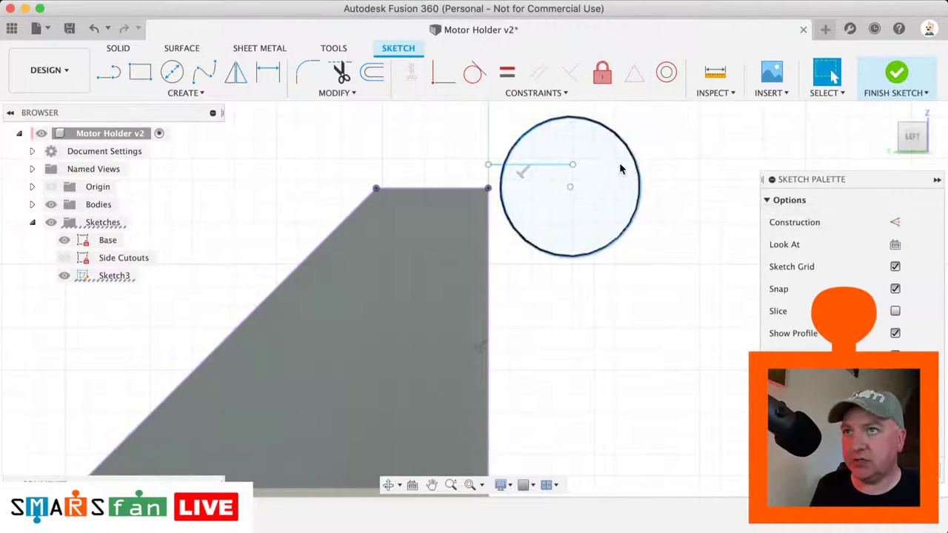
key(Delete)
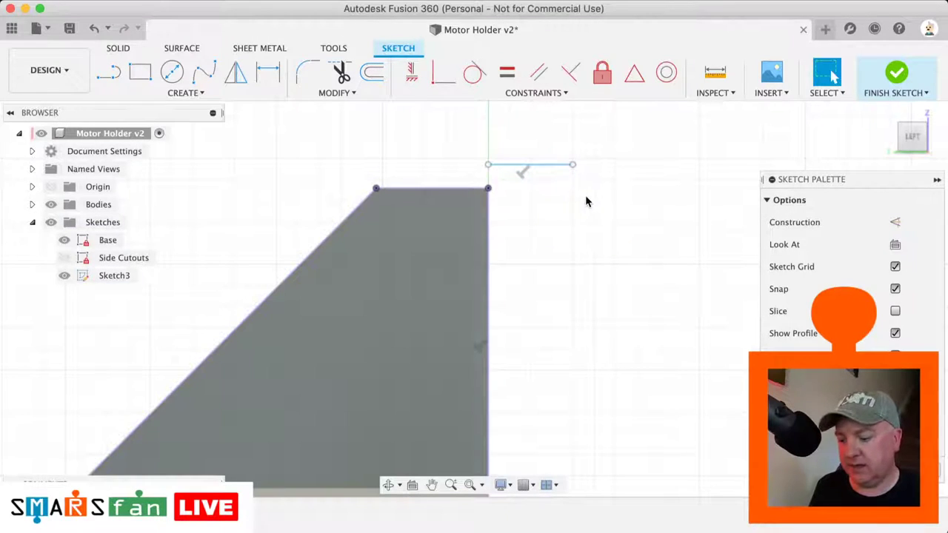
- Draw a vertical line straight down from the free end of the short horizontal line
key(l)
click(572, 164)
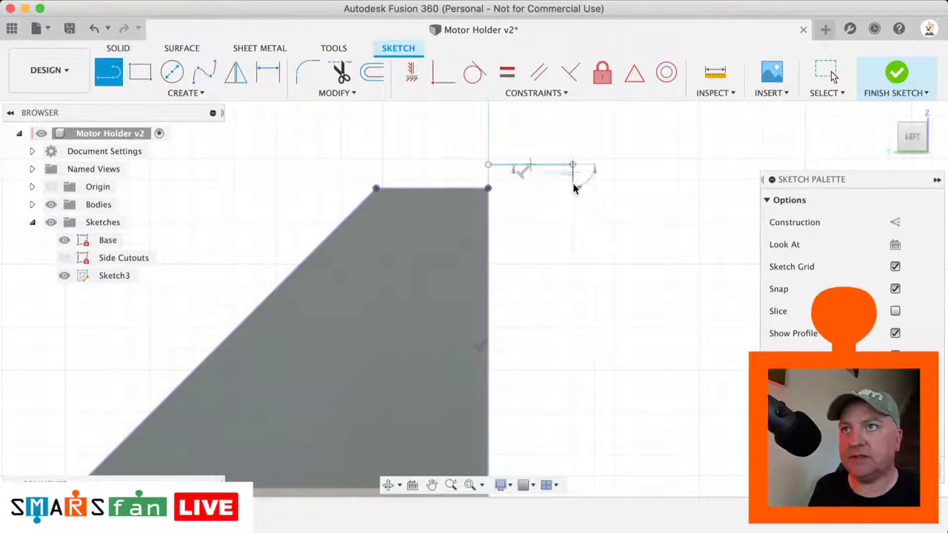
click(572, 252)
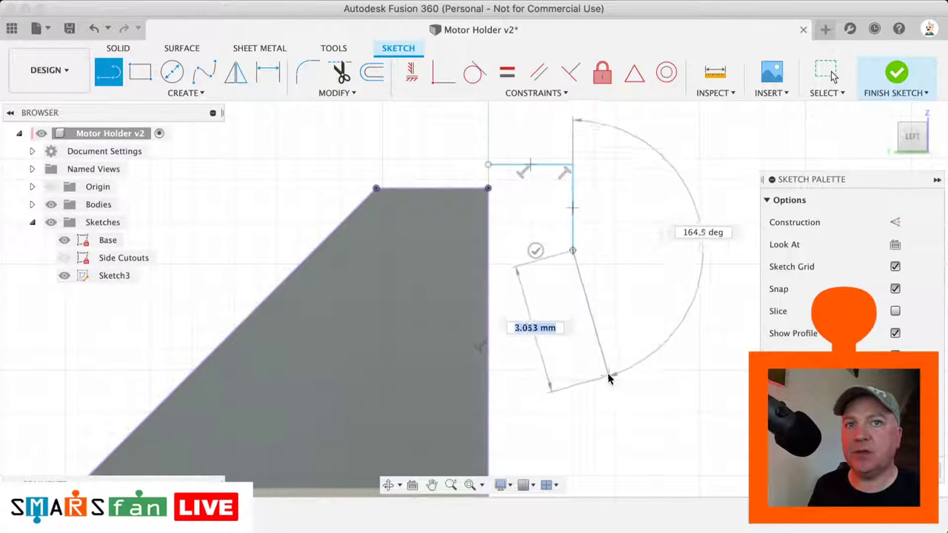
click(537, 253)
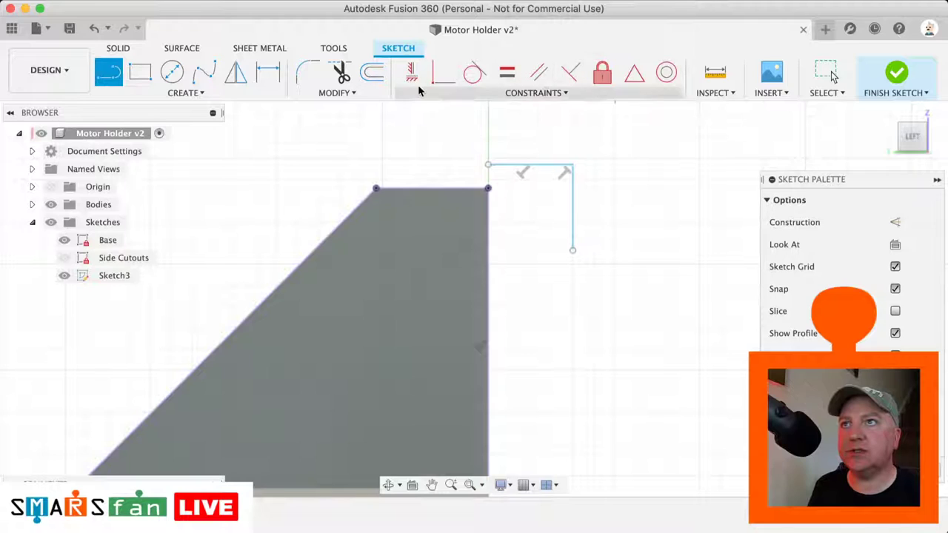
- Make the horizontal line's inner endpoint coincident with the upper outer corner of the projected wall face
click(443, 72)
click(488, 166)
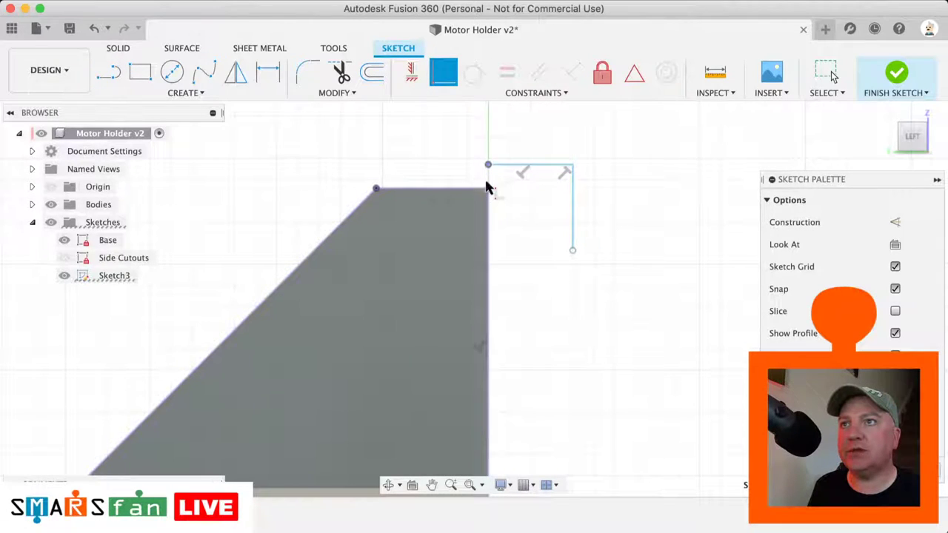
click(488, 190)
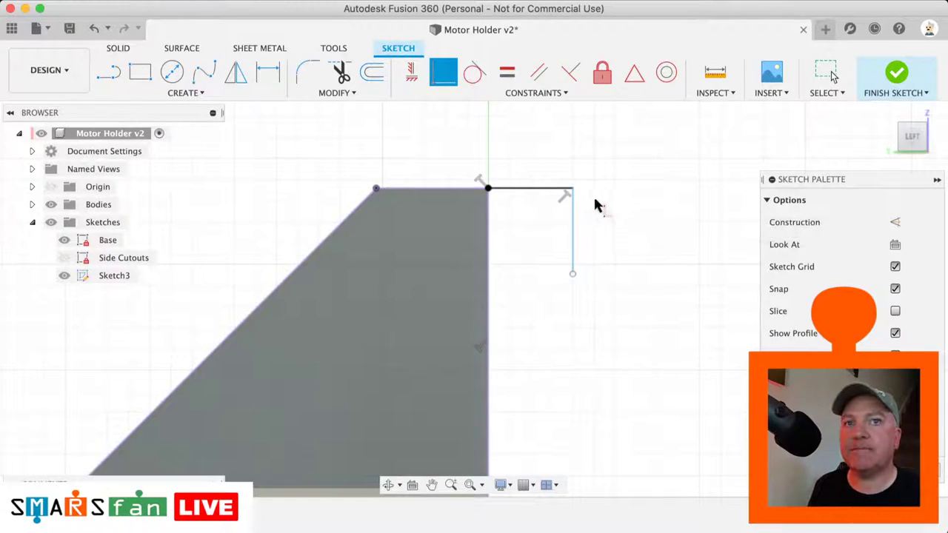
- Dimension the horizontal distance from the upper end of the chamfered edge to the two lines' shared corner as 5 mm
key(d)
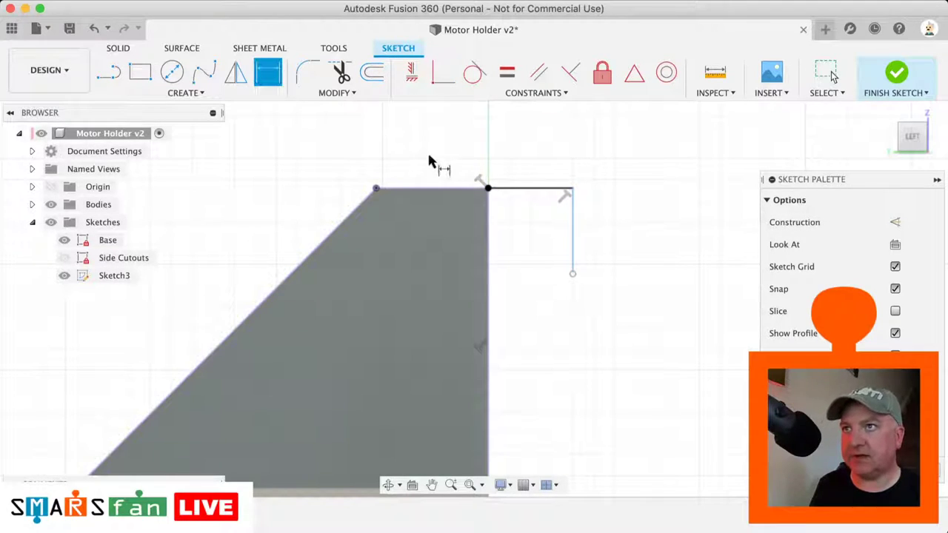
click(376, 189)
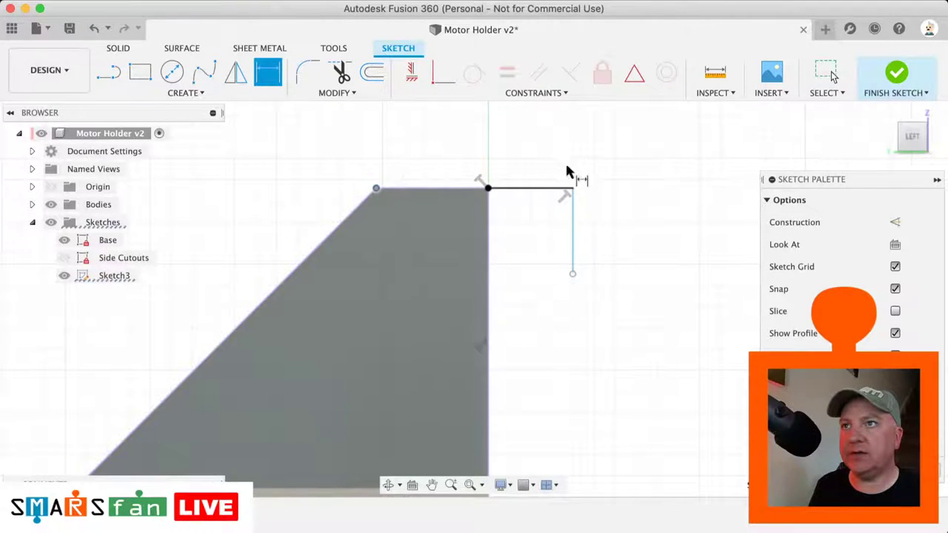
click(573, 189)
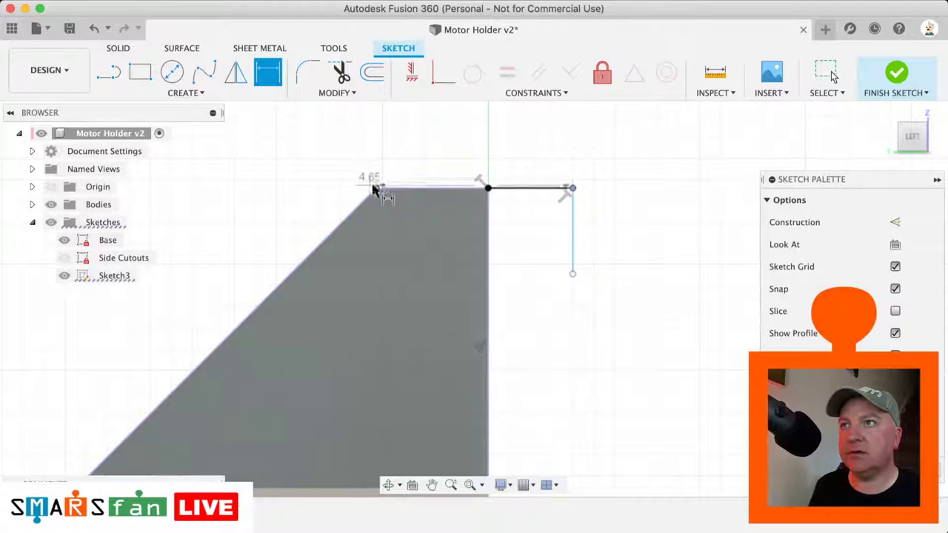
click(387, 146)
key(Return)
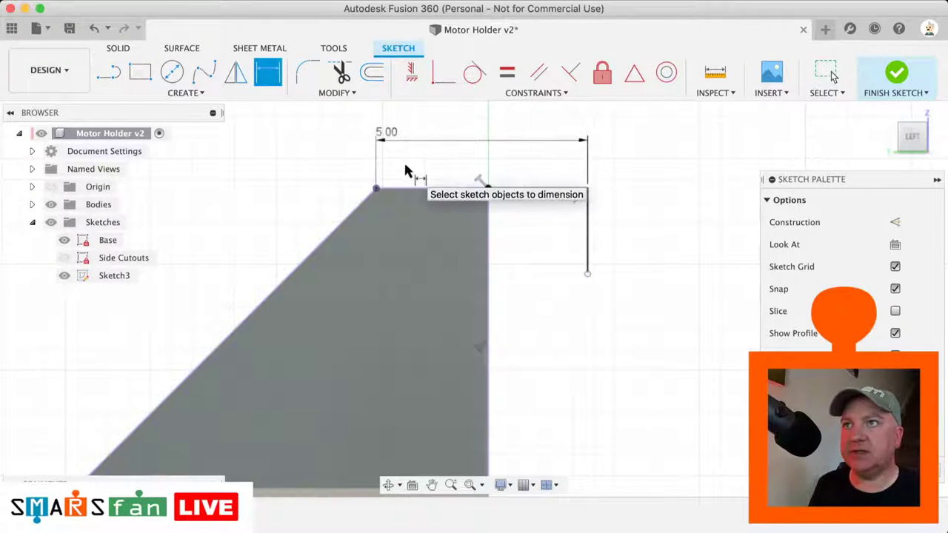
- Dimension the vertical line's length as 1.5 mm
click(589, 248)
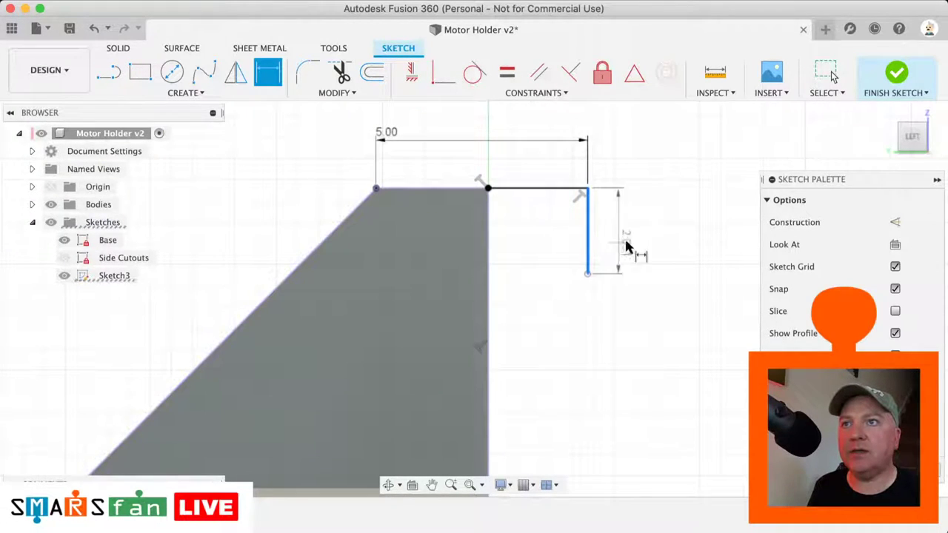
click(660, 286)
text(1.5)
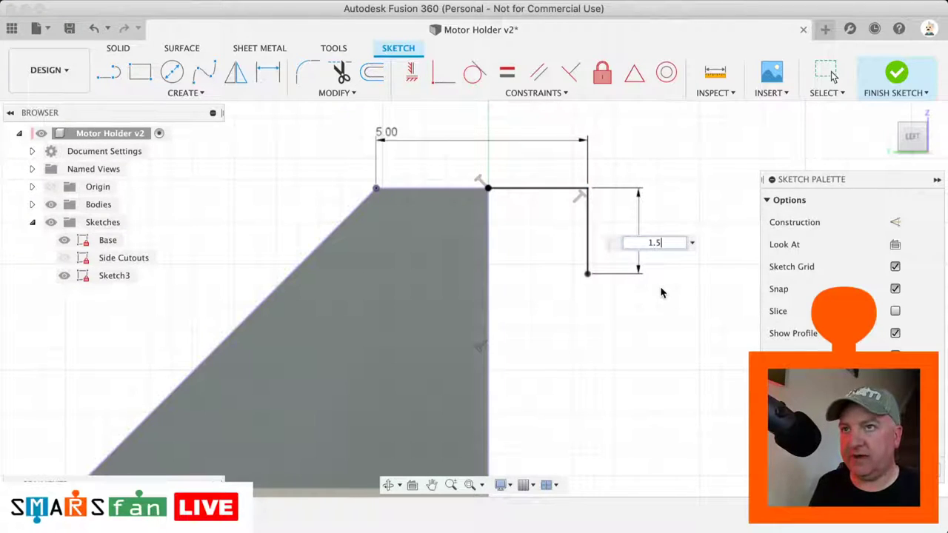
key(Return)
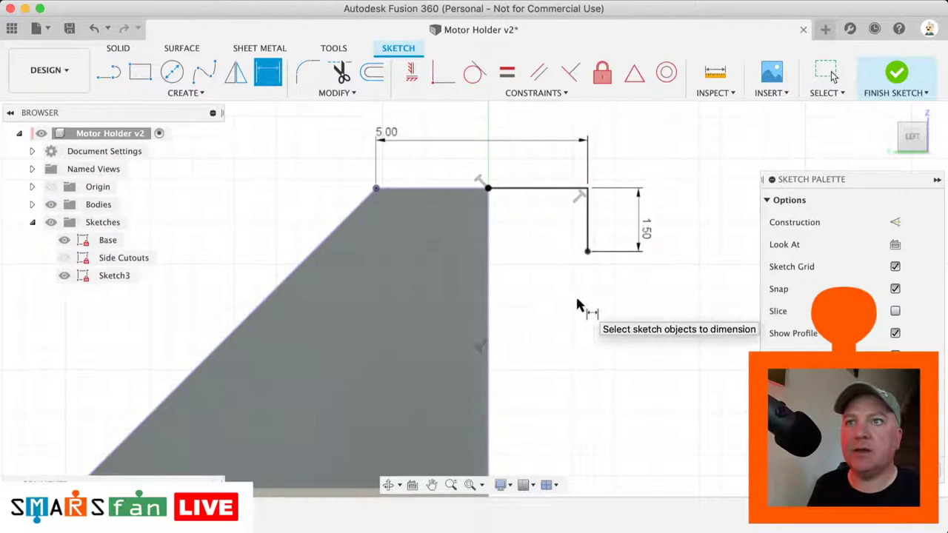
- Examine the side profile's arcs, dimensions and construction lines in the smarsfan.com reference drawing, and return to the Fusion 360 sketch
scroll(578, 299, up, 1)
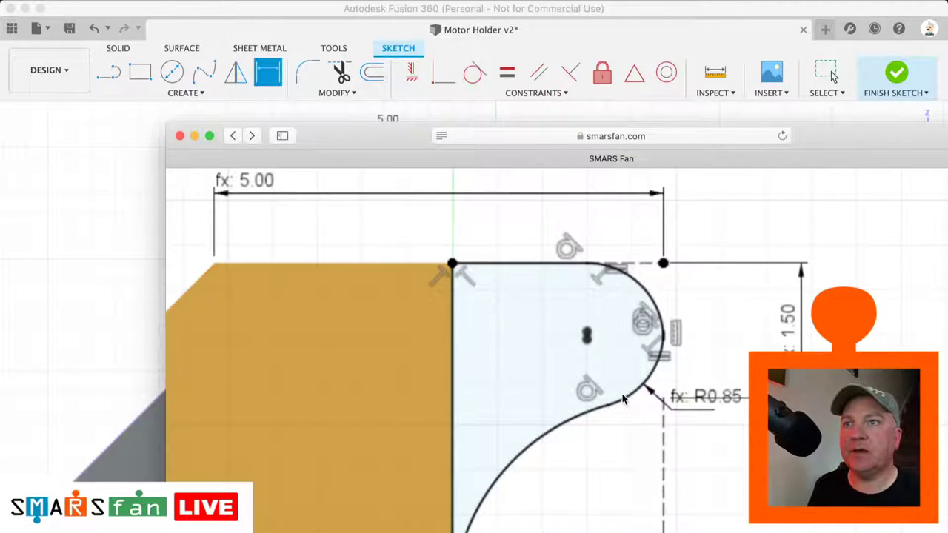
scroll(625, 400, down, 3)
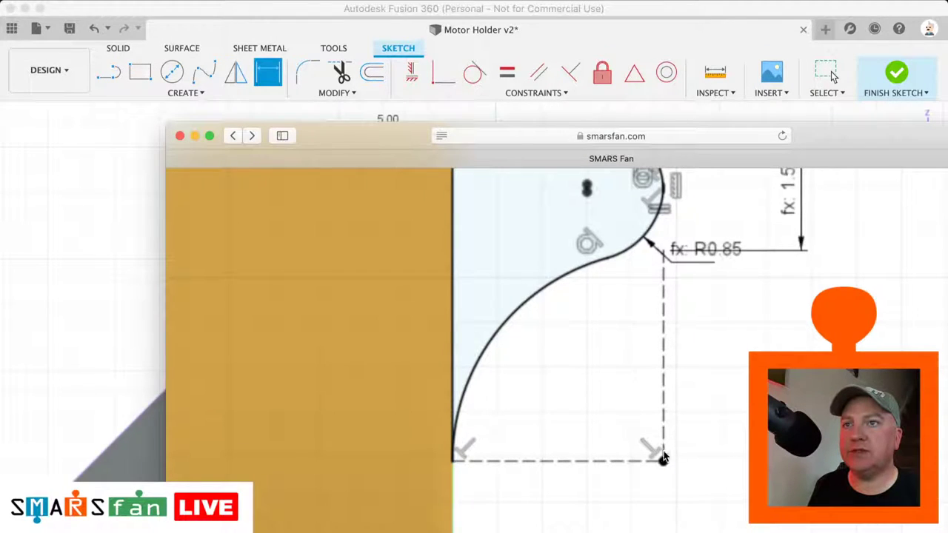
scroll(662, 457, up, 3)
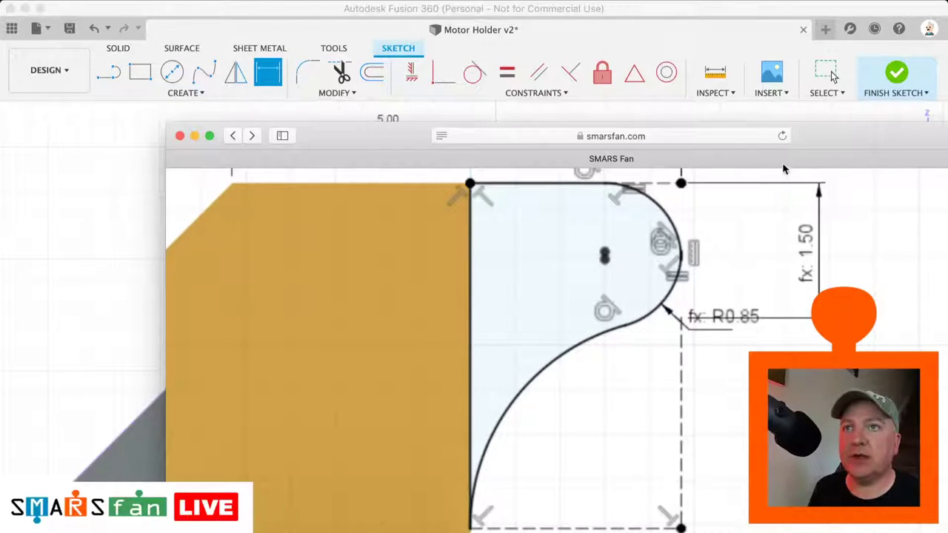
drag(815, 138, 947, 185)
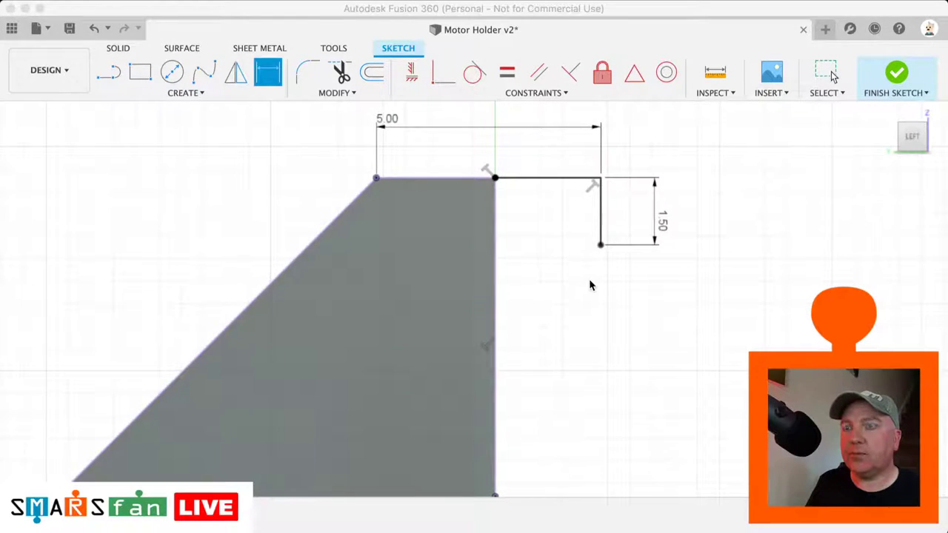
- Draw a circle about 5.8 mm in diameter outside the wall and move it just below the short vertical line's lower end
click(615, 313)
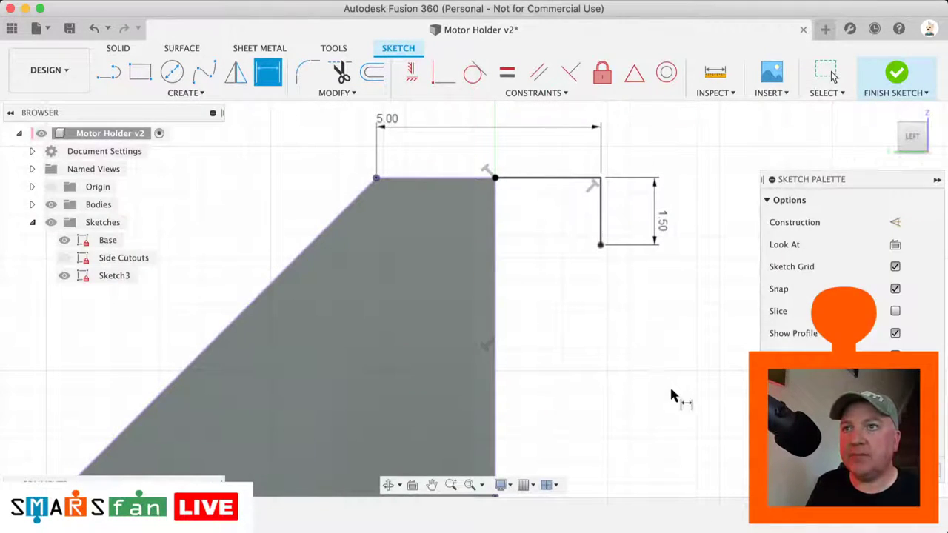
key(c)
click(612, 314)
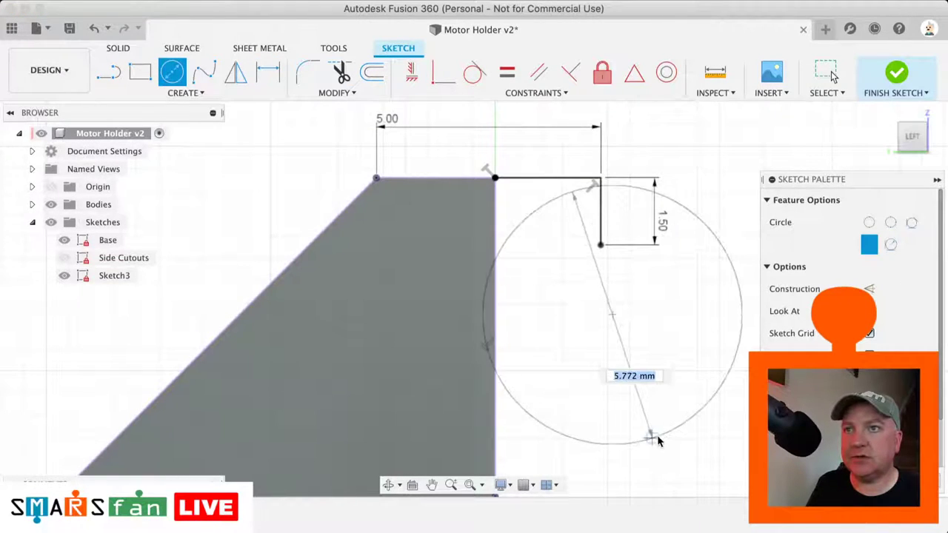
click(656, 435)
click(828, 72)
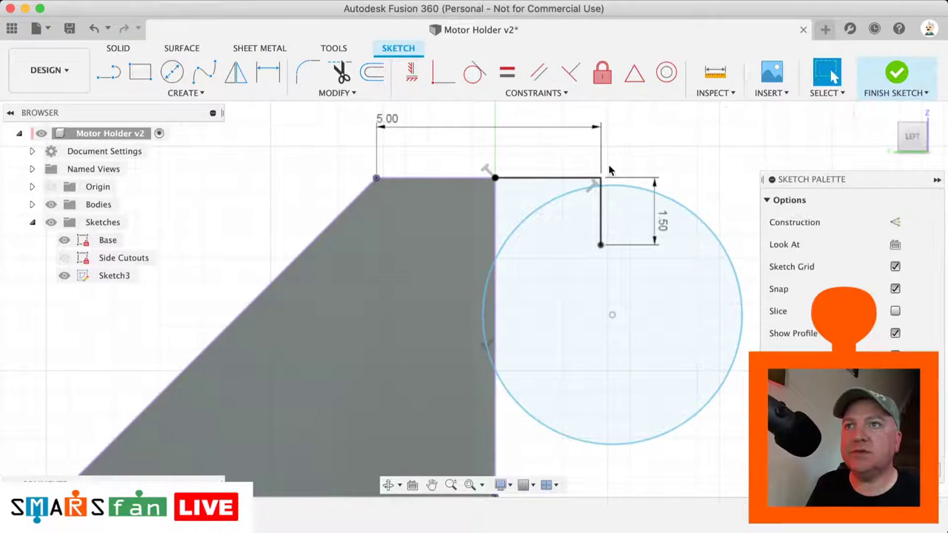
mouse_move(612, 317)
mouse_down()
mouse_move(652, 373)
mouse_move(637, 384)
mouse_up()
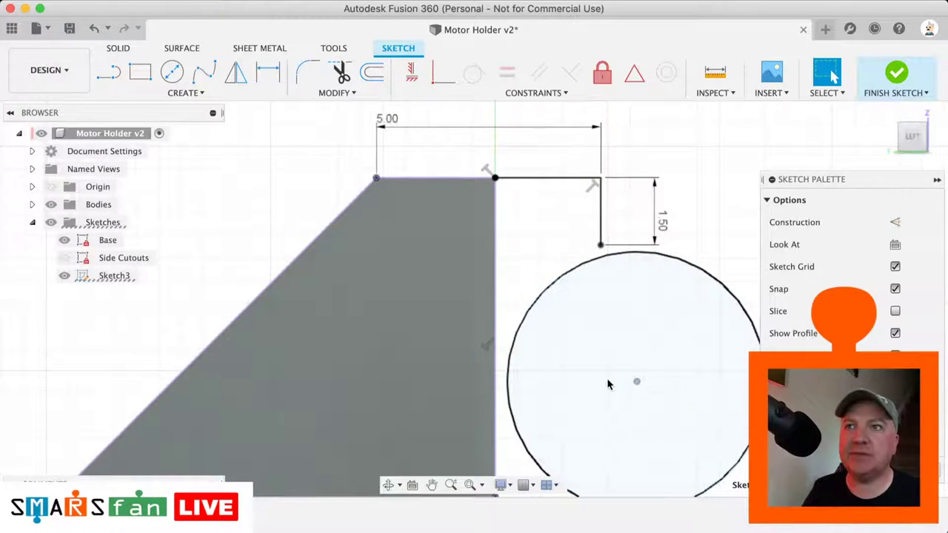
- Try to make the circle tangent to the short vertical line, and undo that tangency
click(575, 269)
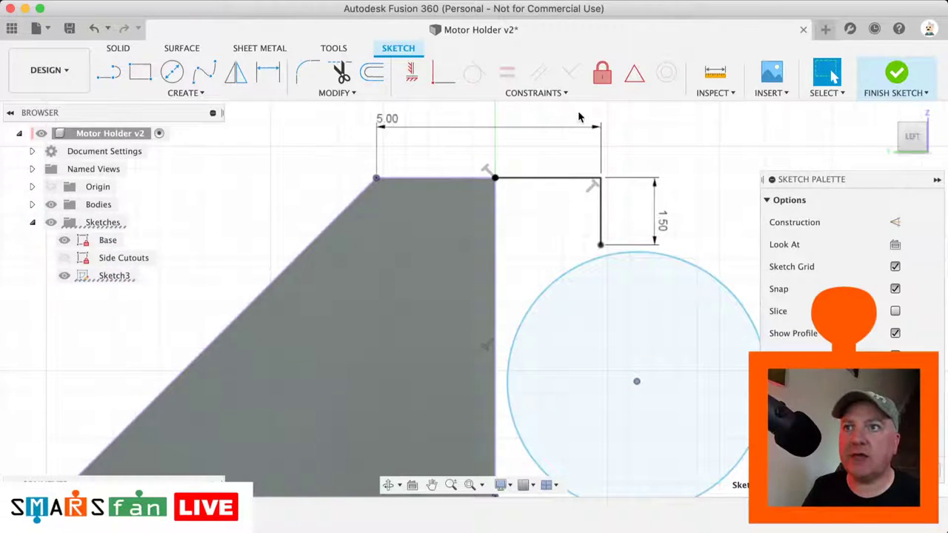
key(Escape)
click(603, 259)
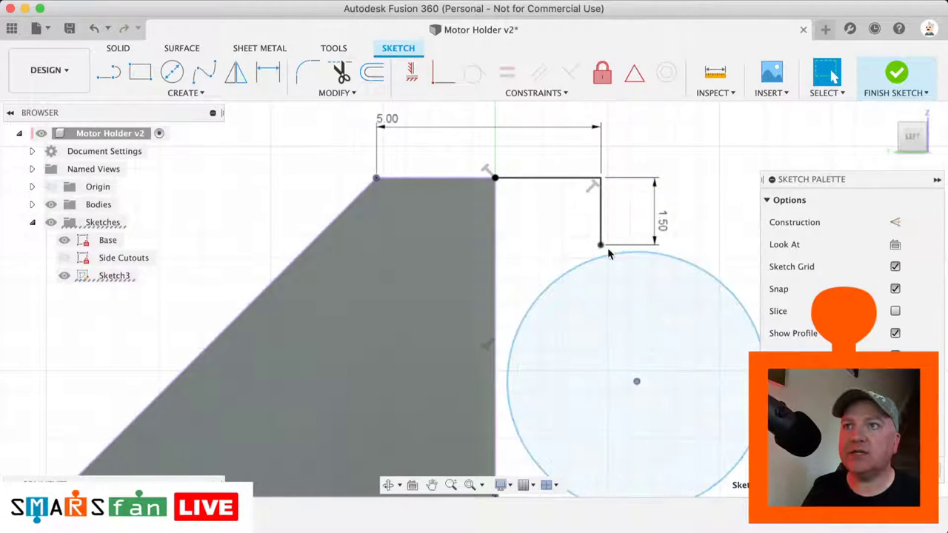
click(576, 266)
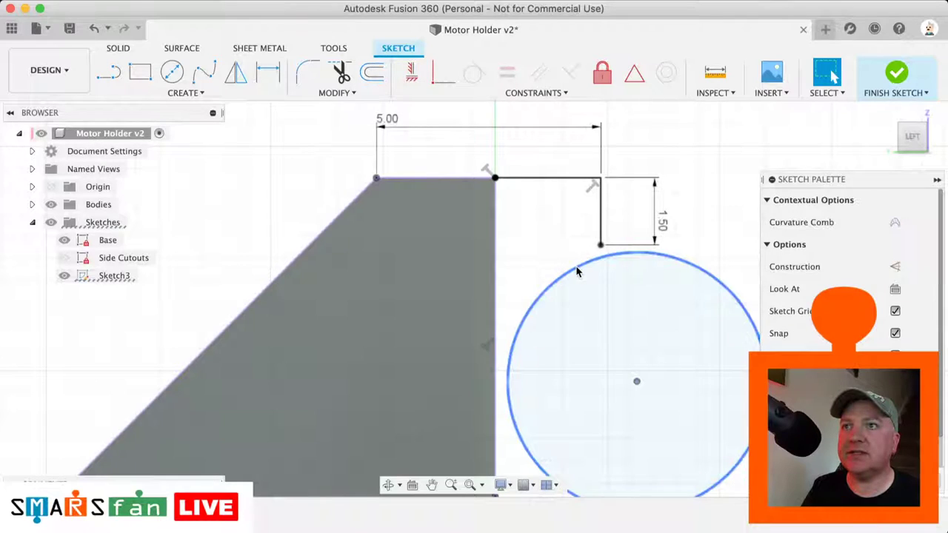
click(475, 74)
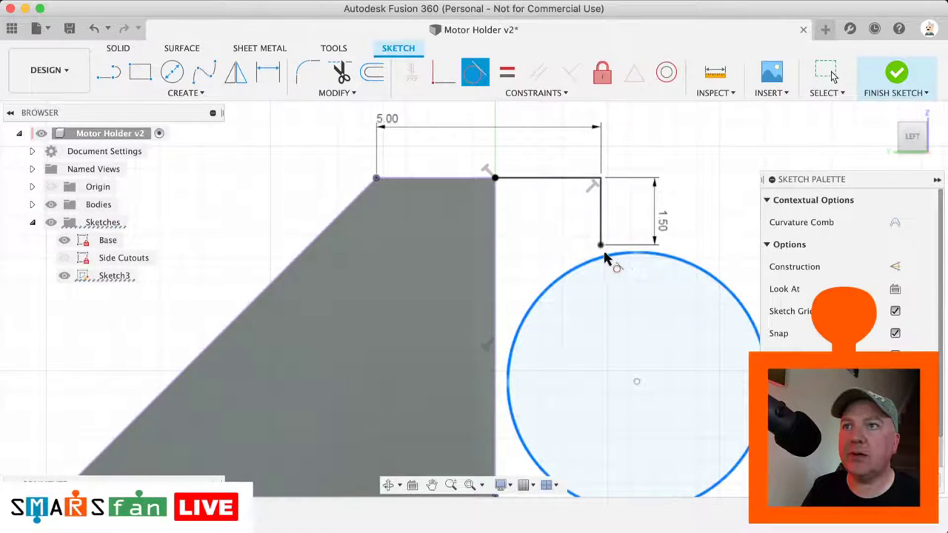
click(601, 248)
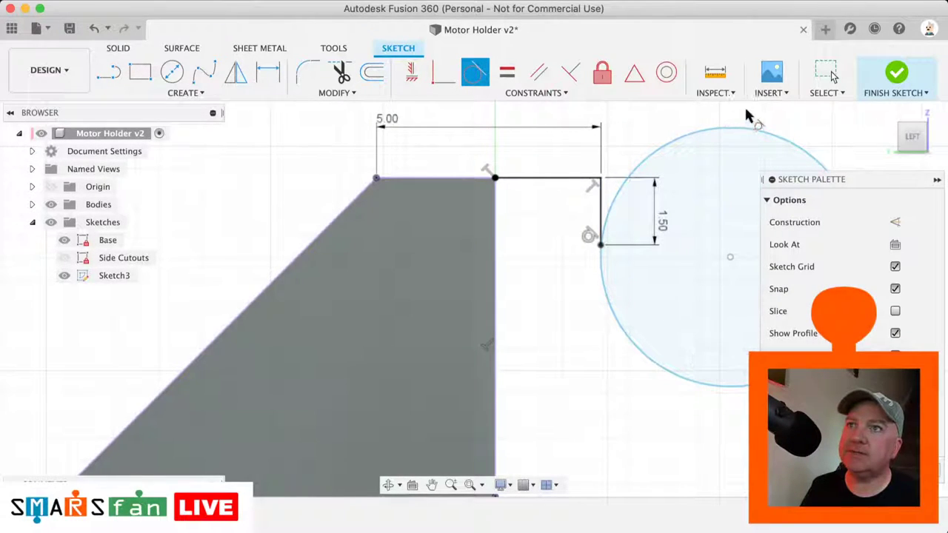
key(Escape)
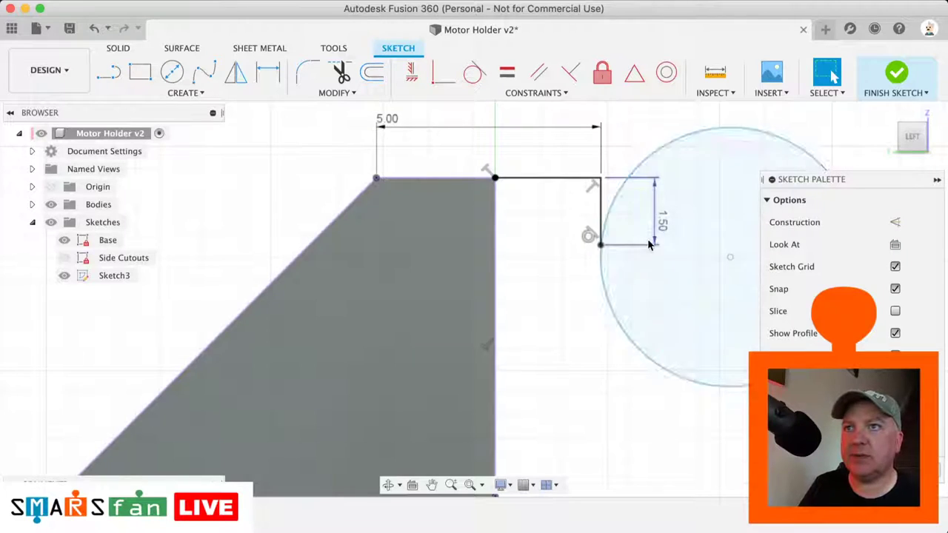
key(super+z)
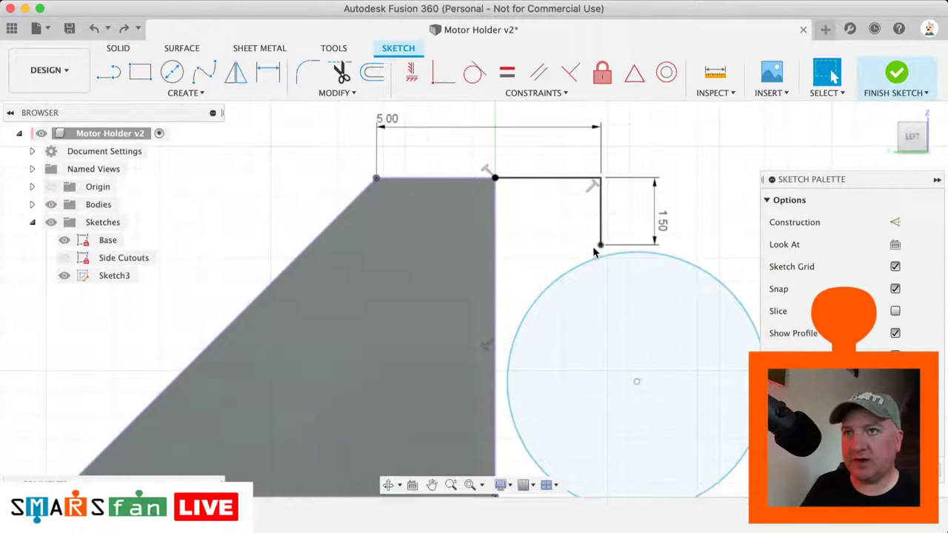
- Draw a horizontal line about 3.15 mm long outward from the vertical line's lower end and convert it to construction geometry
key(l)
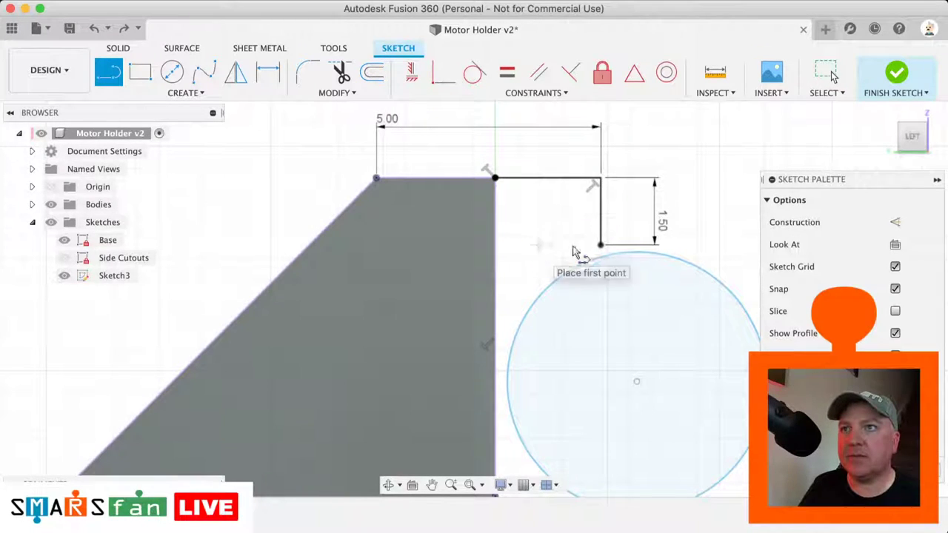
click(601, 245)
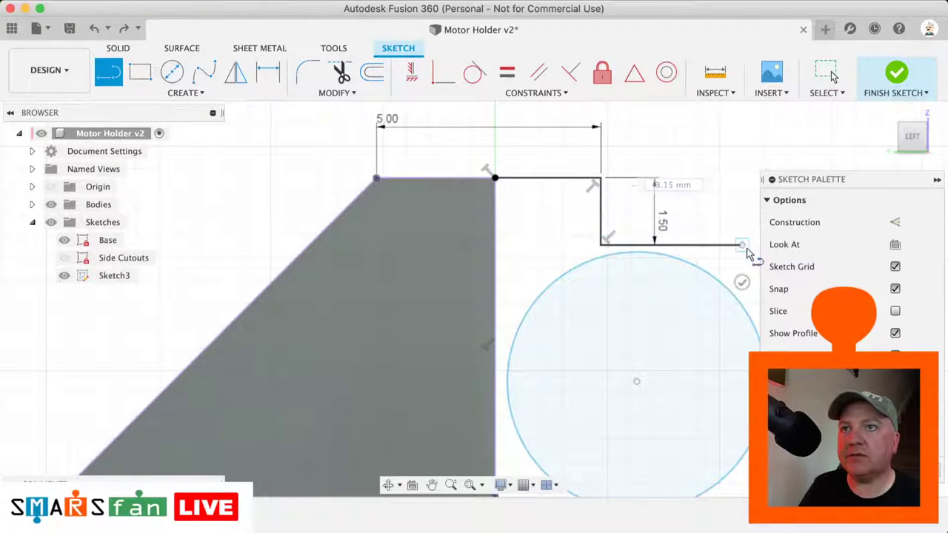
double_click(742, 245)
click(827, 72)
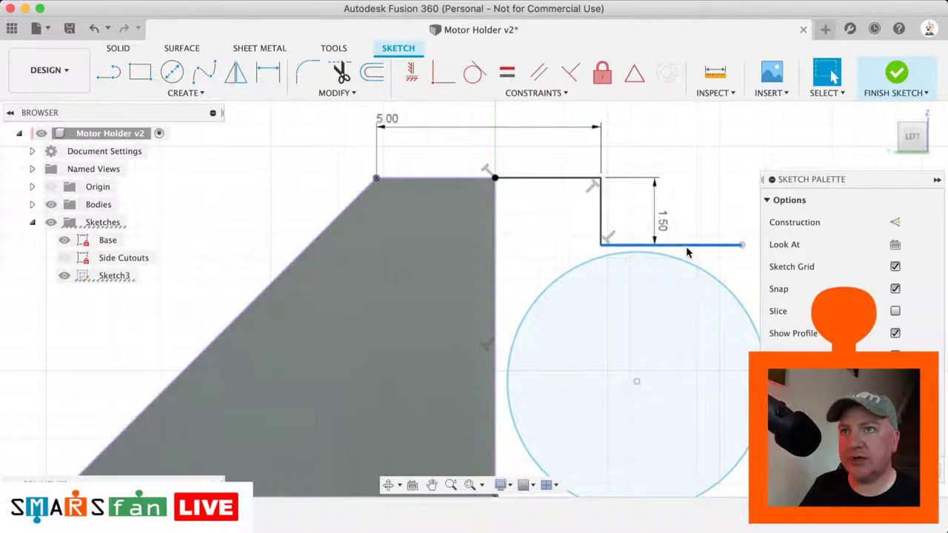
click(686, 246)
key(x)
- Make the circle tangent to the horizontal construction line and to the wall's outer vertical edge
click(673, 260)
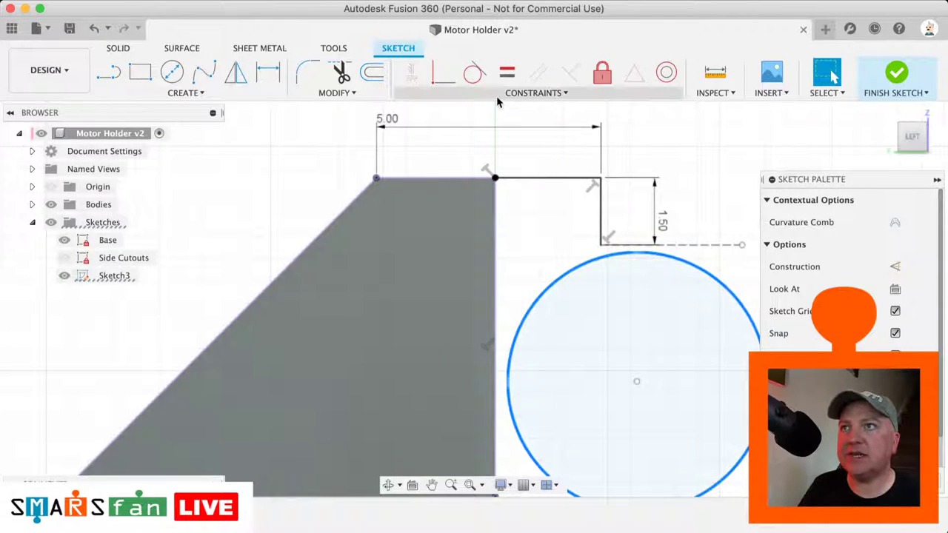
click(475, 72)
click(679, 245)
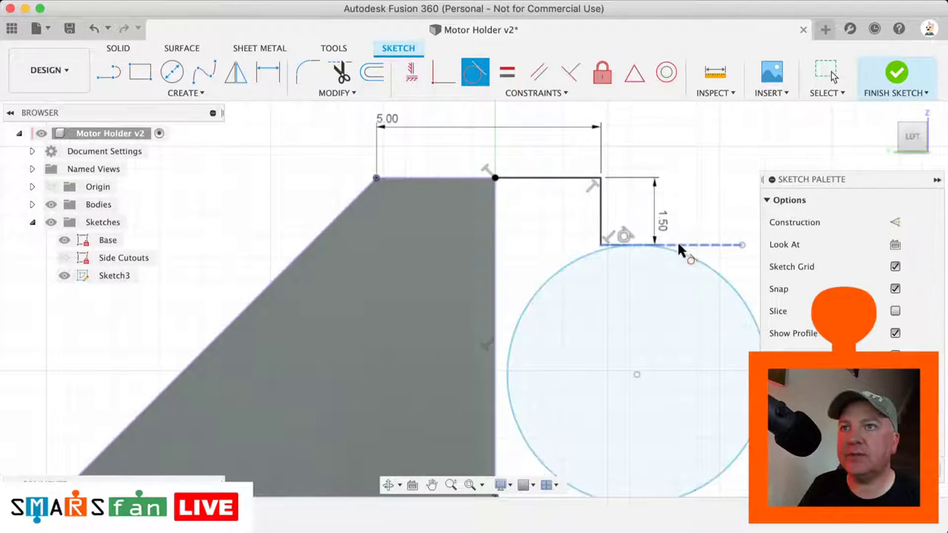
click(507, 379)
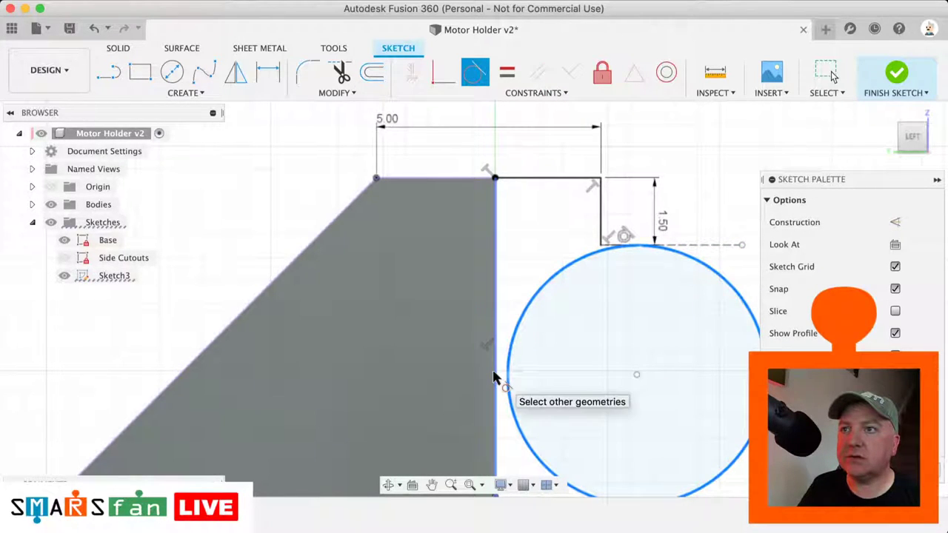
click(496, 376)
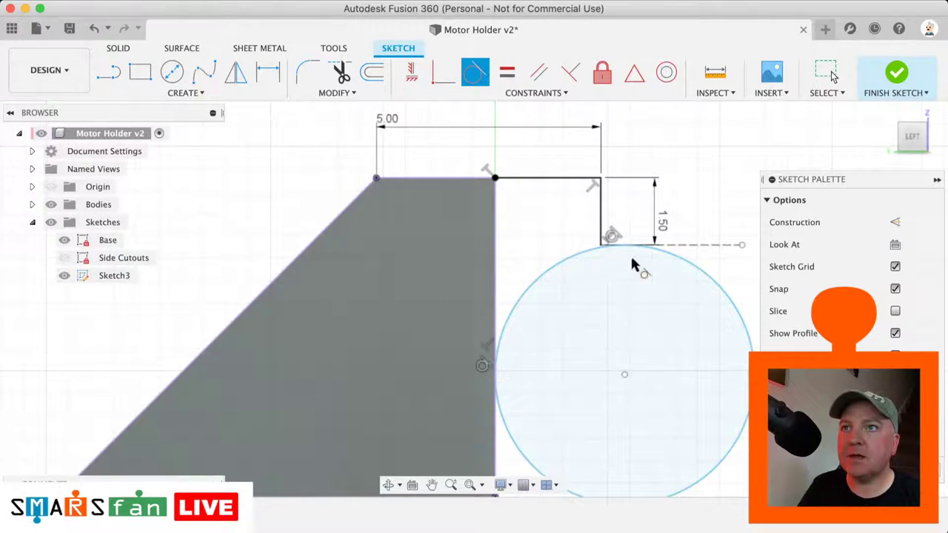
click(827, 74)
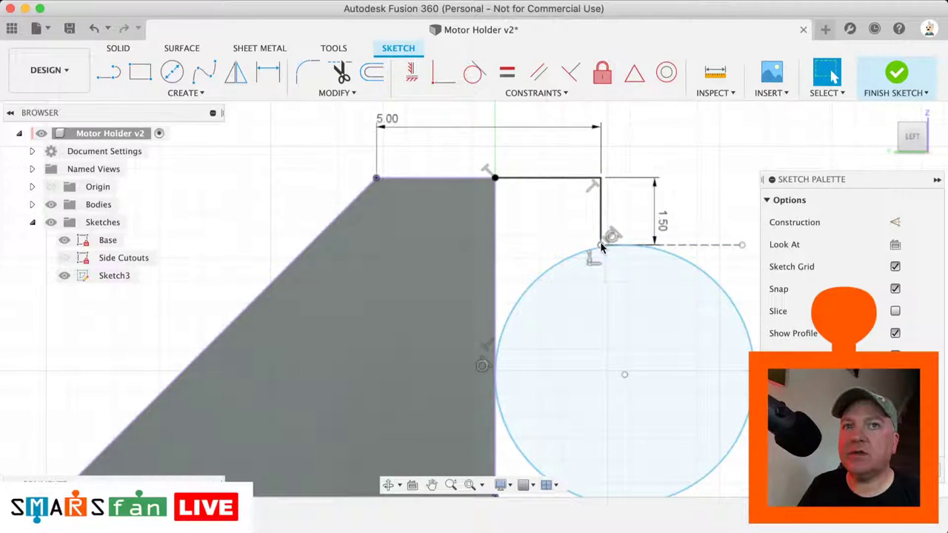
key(Escape)
- Draw a horizontal line from the short vertical line's lower end to the wall edge, closing the small rectangle
click(679, 245)
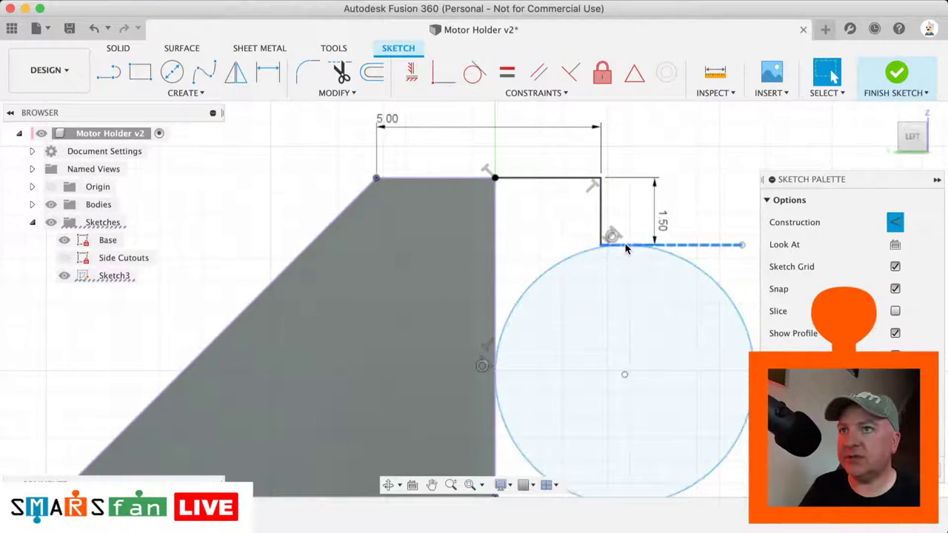
shift+click(597, 251)
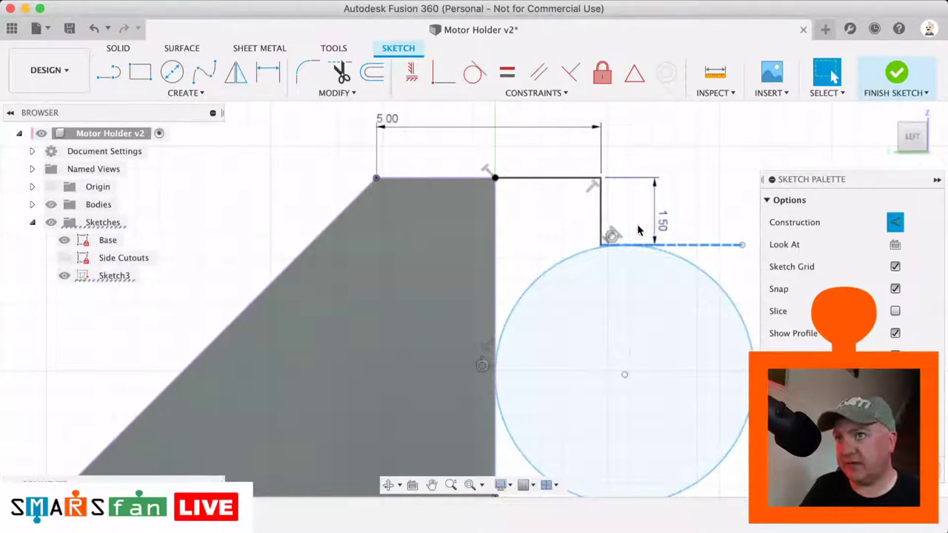
click(601, 180)
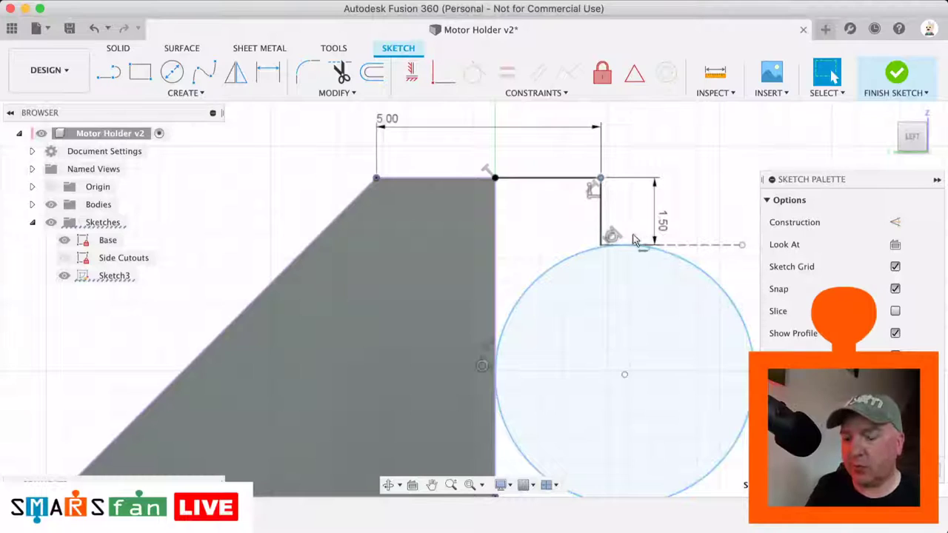
key(l)
click(602, 245)
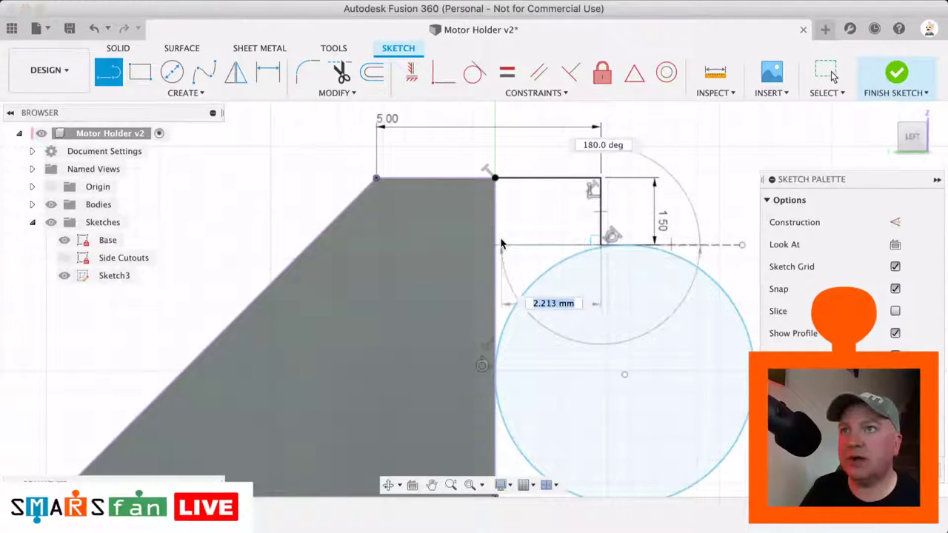
click(496, 244)
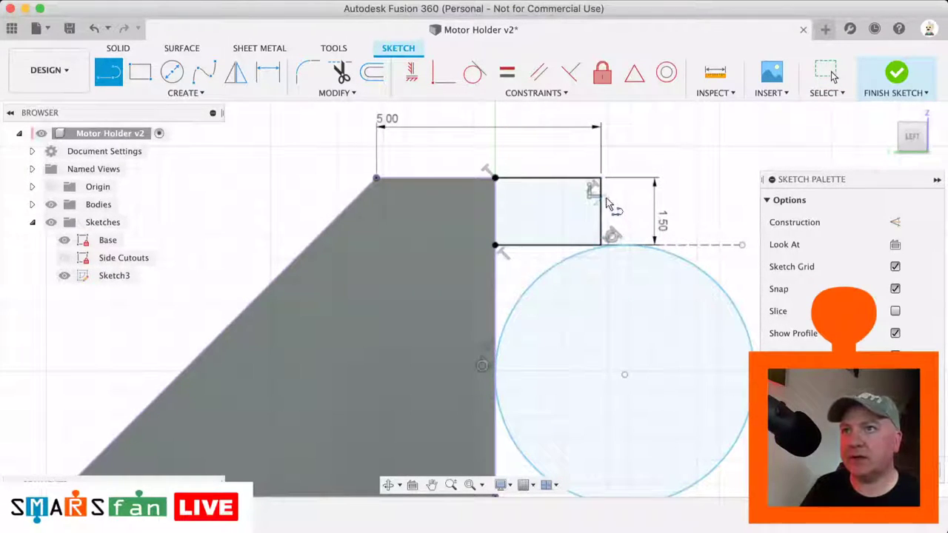
- Fillet both outer corners of the small rectangle with a radius of 0.85 mm
click(309, 74)
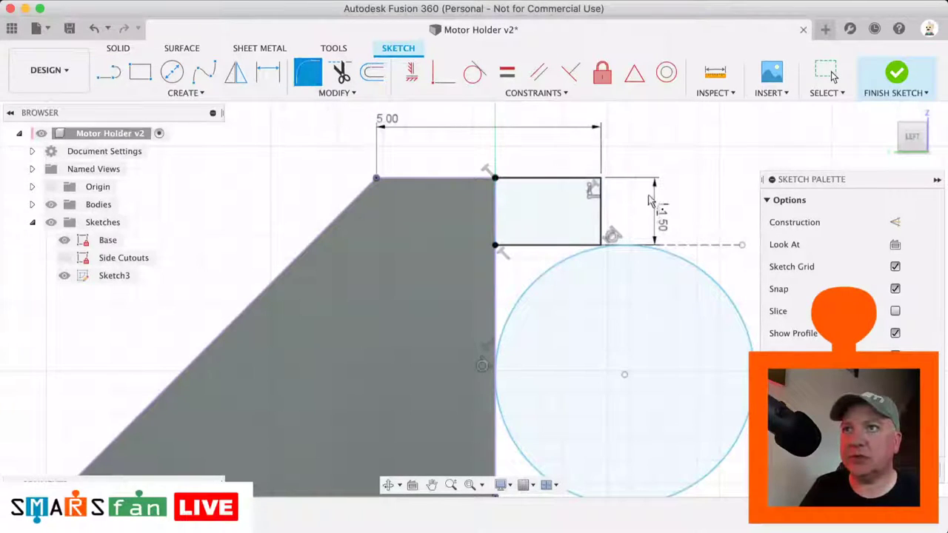
click(601, 179)
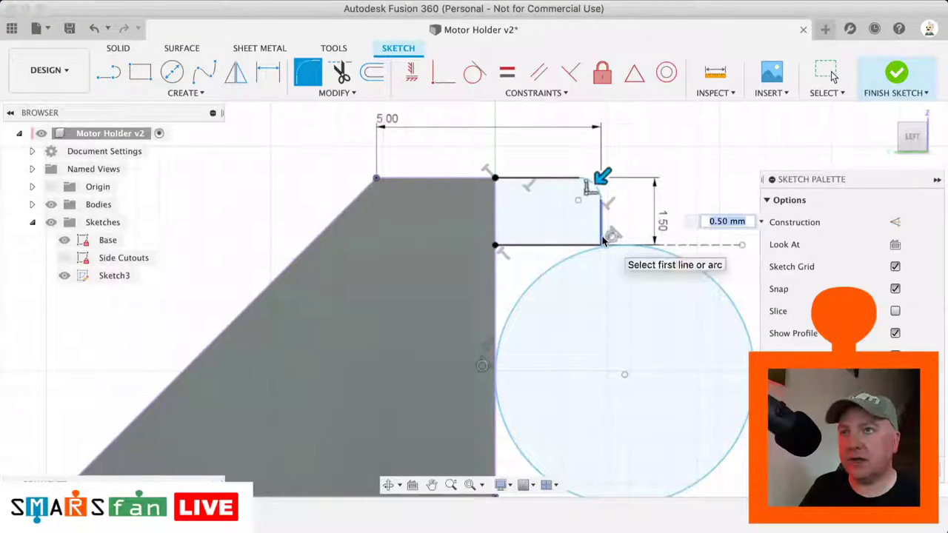
key(Return)
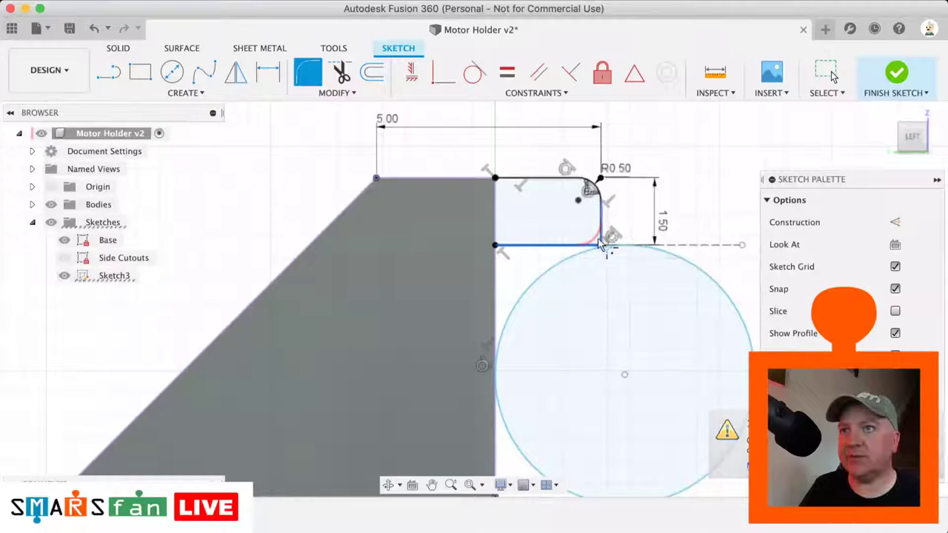
click(603, 246)
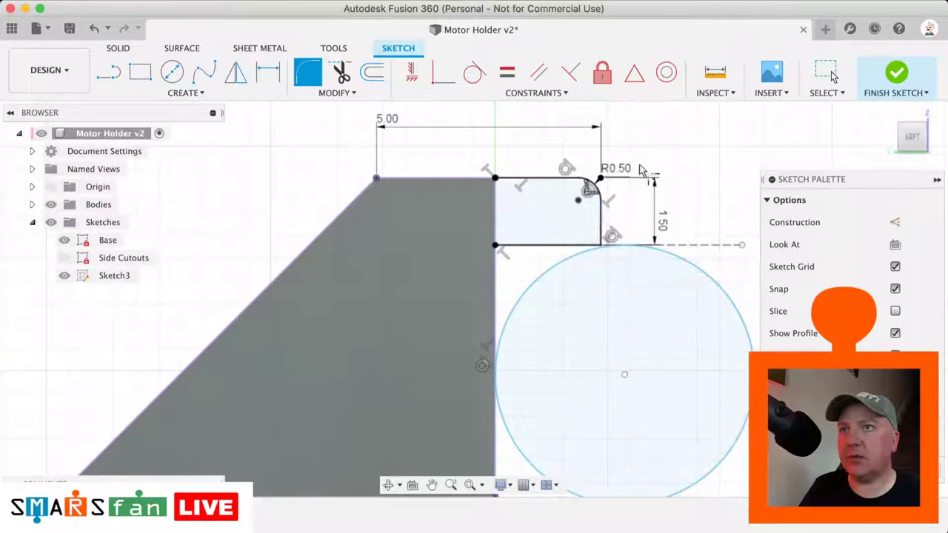
click(606, 246)
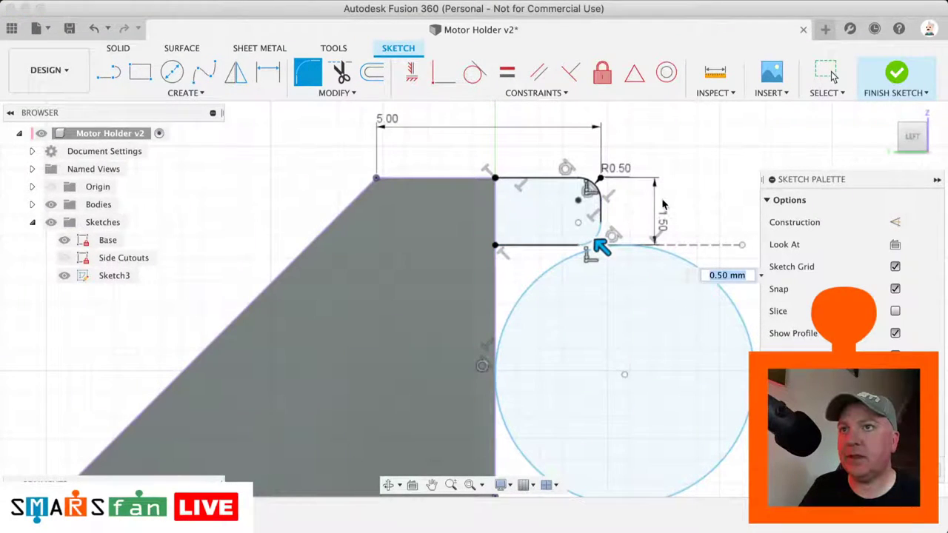
text(9)
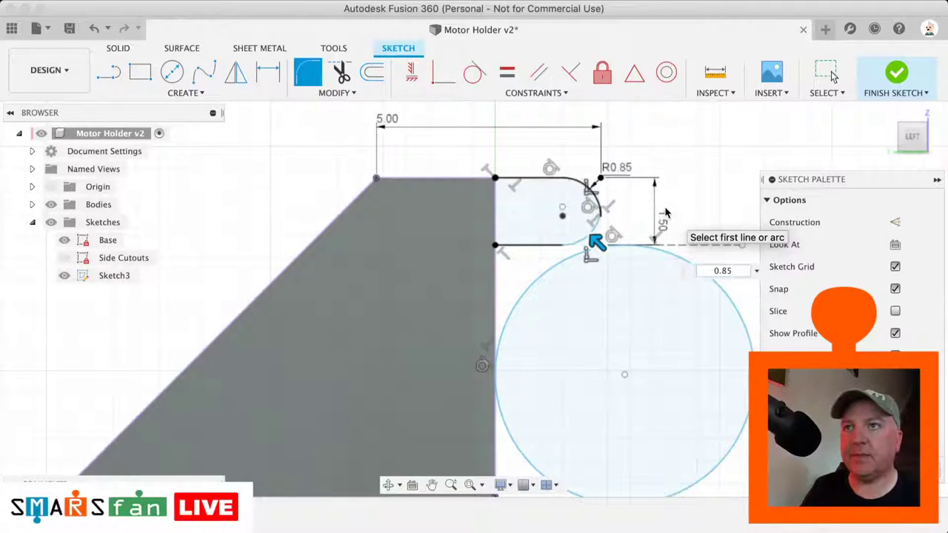
key(Return)
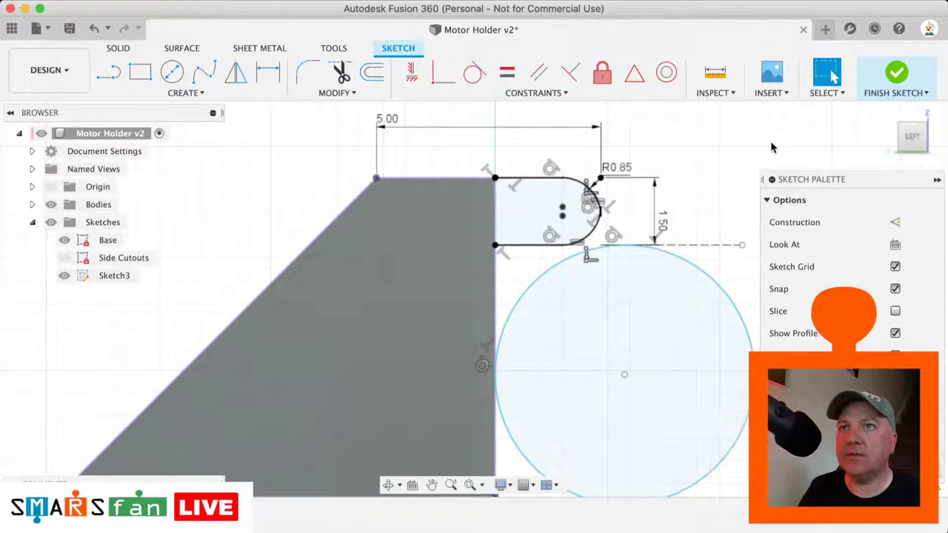
- Delete the horizontal construction line running outward above the circle beside the lip
click(695, 245)
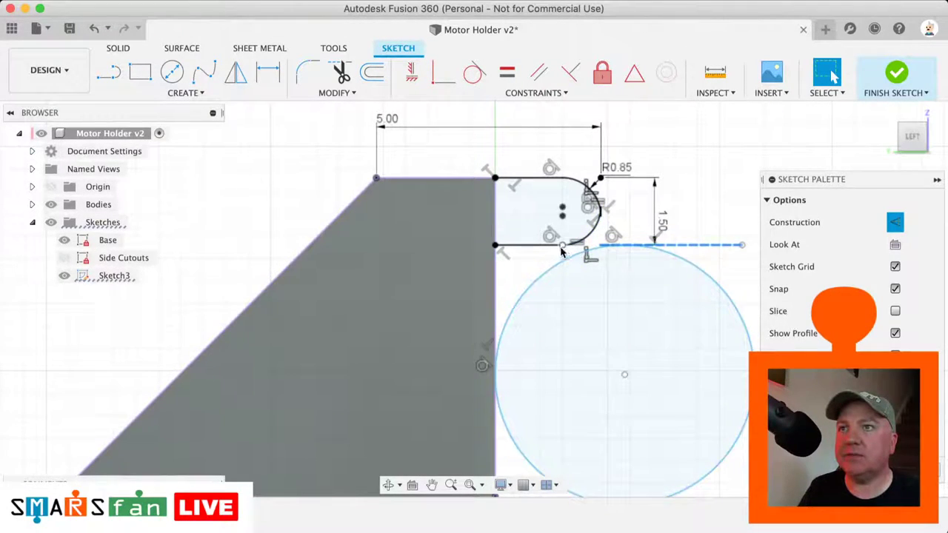
click(563, 246)
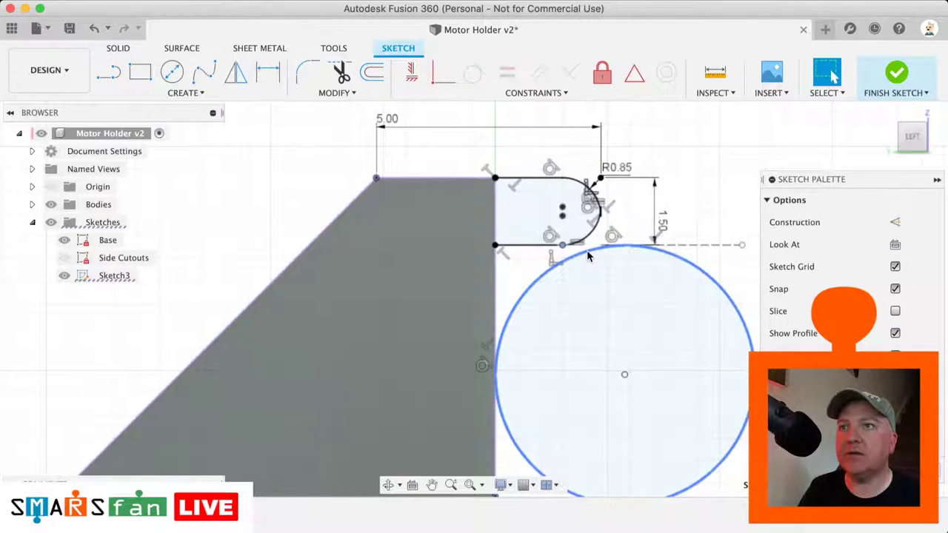
click(587, 252)
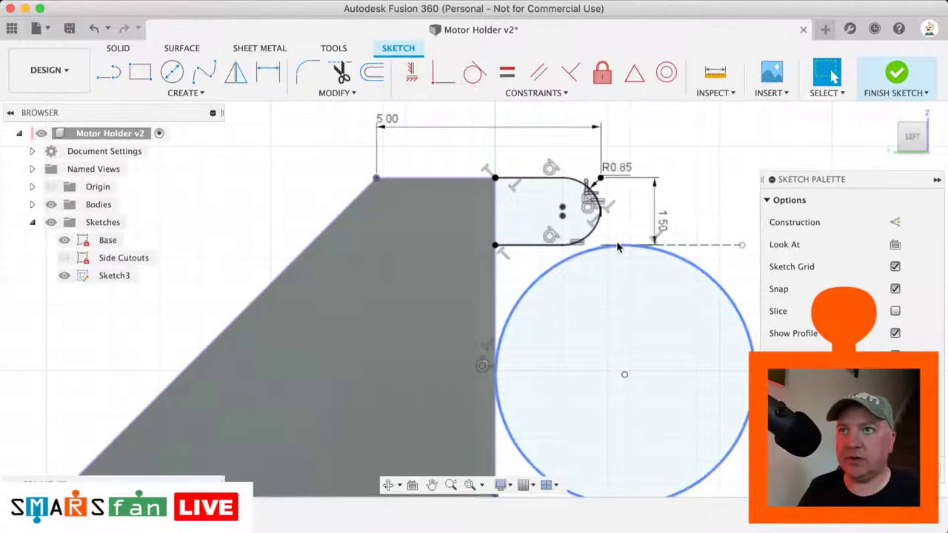
click(624, 242)
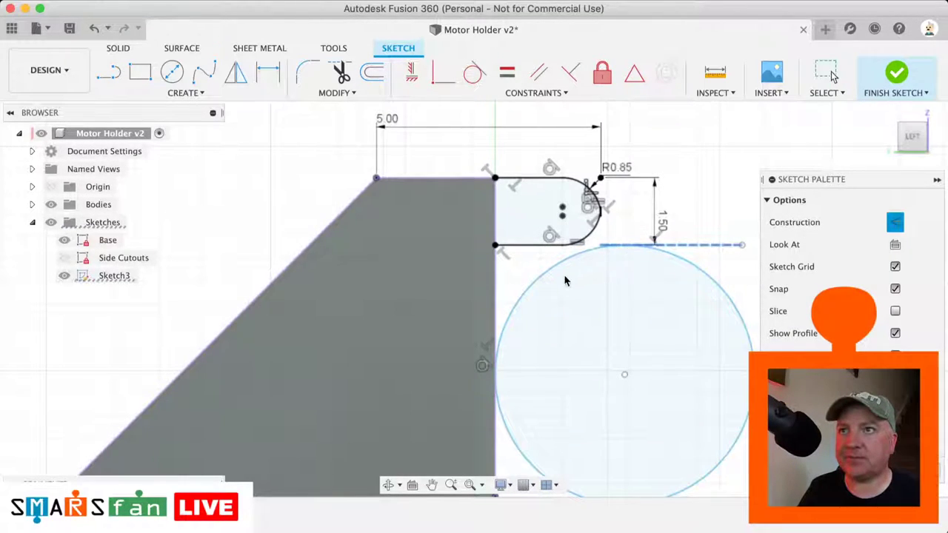
key(Delete)
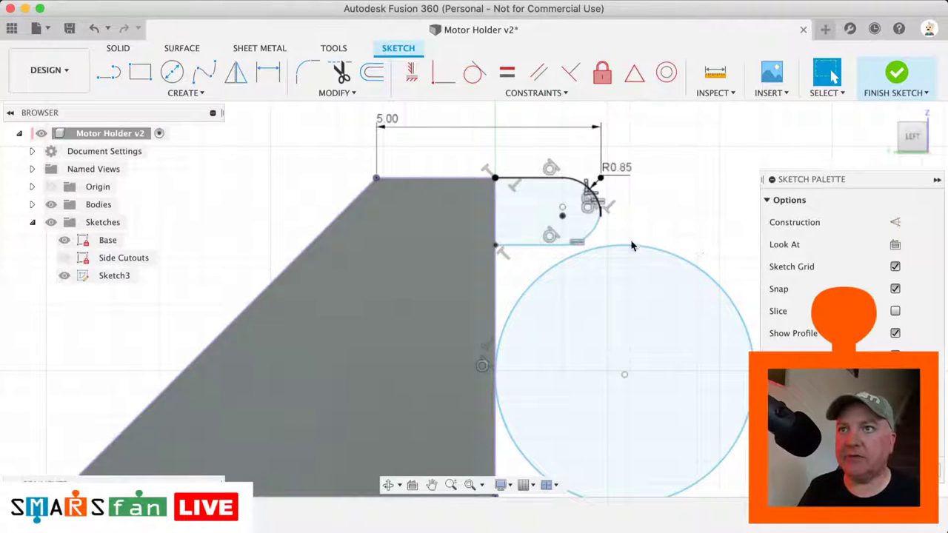
- Apply a coincident constraint between the circle and the point where the lip's lower edge meets its rounded corner
click(443, 72)
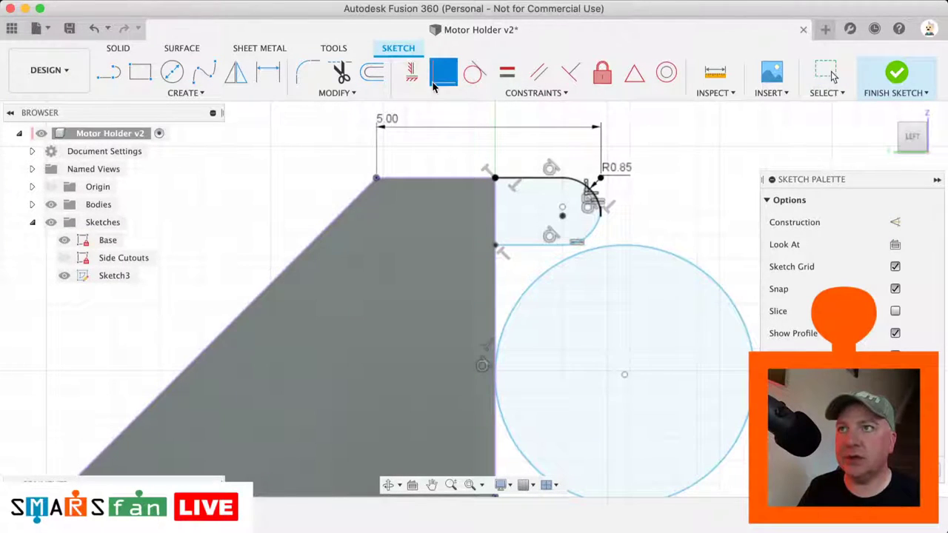
click(571, 260)
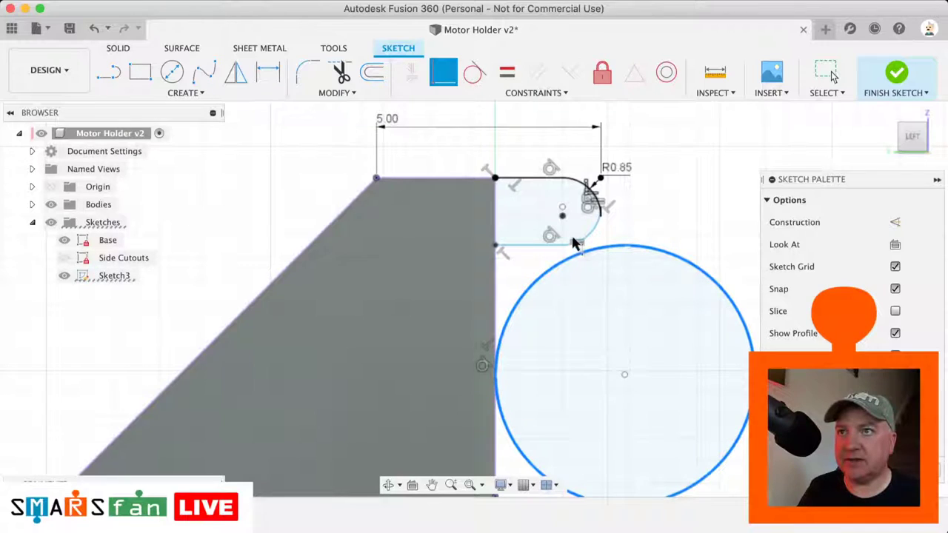
click(573, 241)
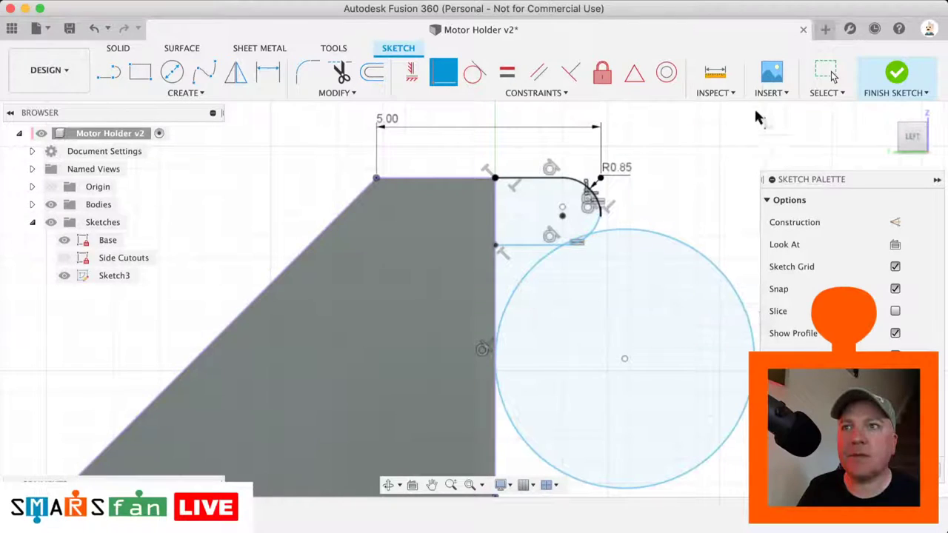
- Move the circle's center slightly downward and away from the wall to check how the lip and circle follow
click(826, 72)
click(672, 242)
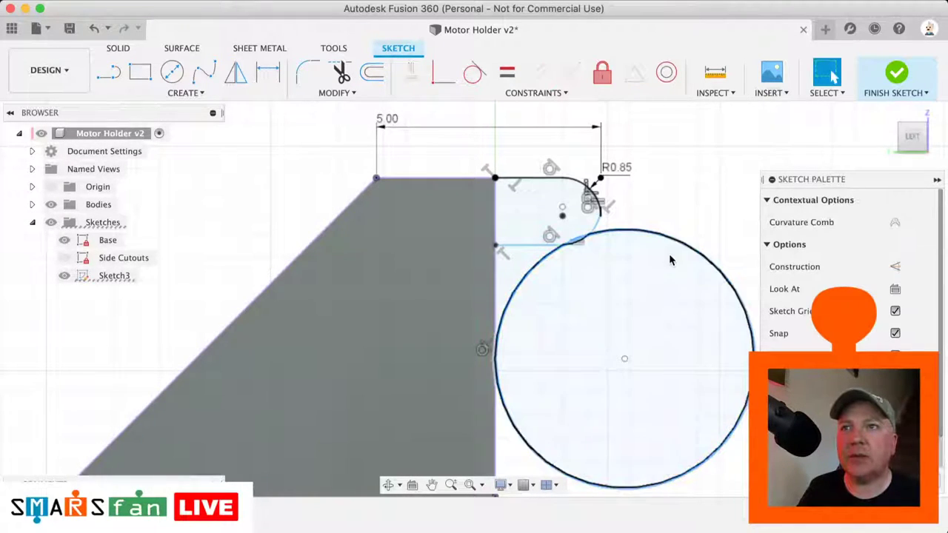
drag(625, 361, 634, 395)
- Dimension the lip's height between its upper and lower horizontal edges as 1.5 mm
key(d)
click(630, 393)
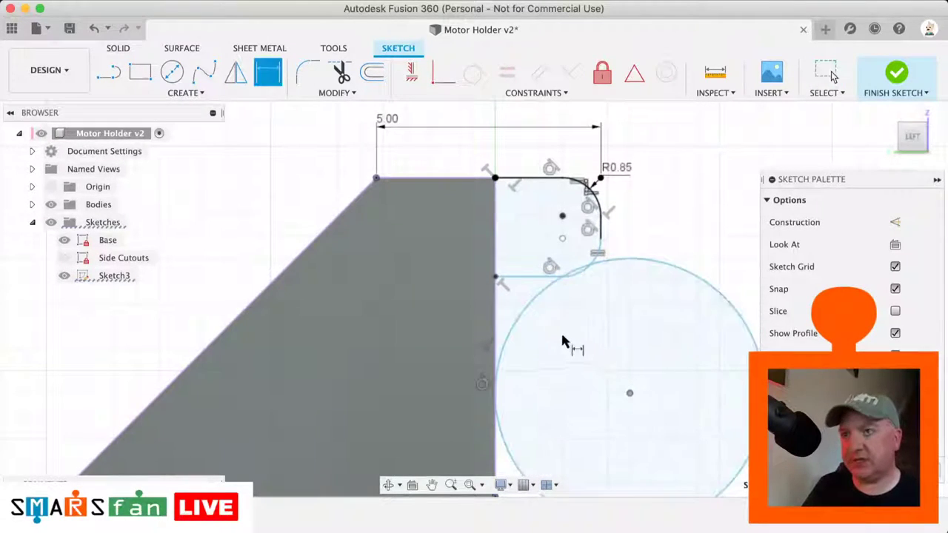
click(529, 278)
click(536, 179)
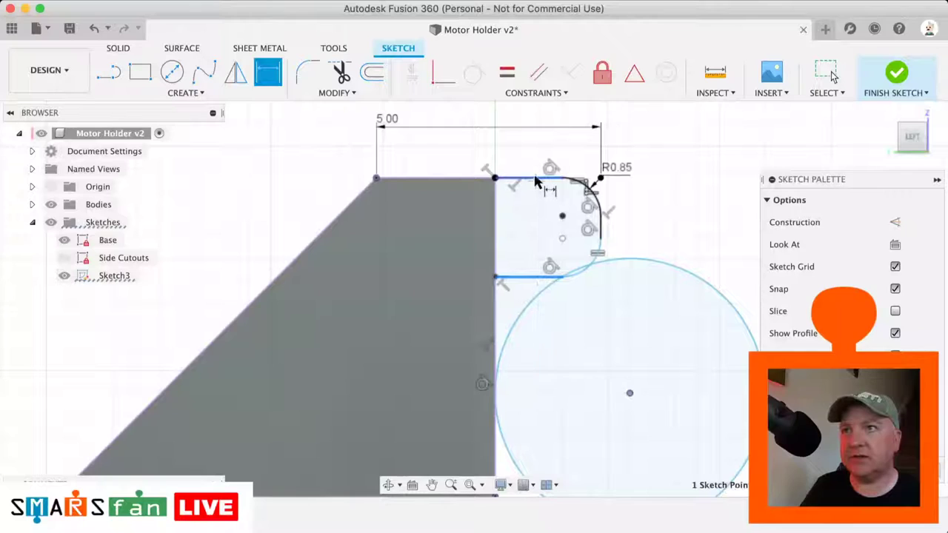
click(655, 205)
text(1.5)
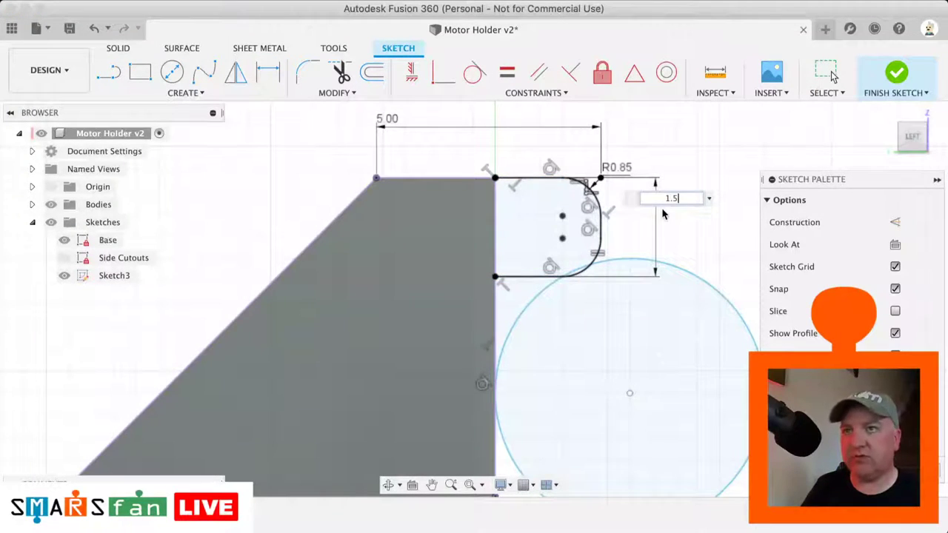
key(Return)
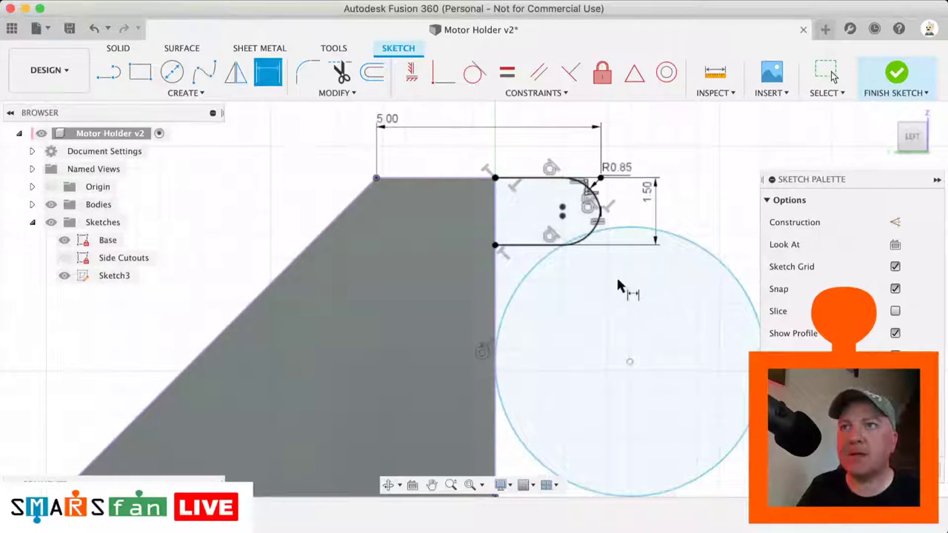
click(829, 71)
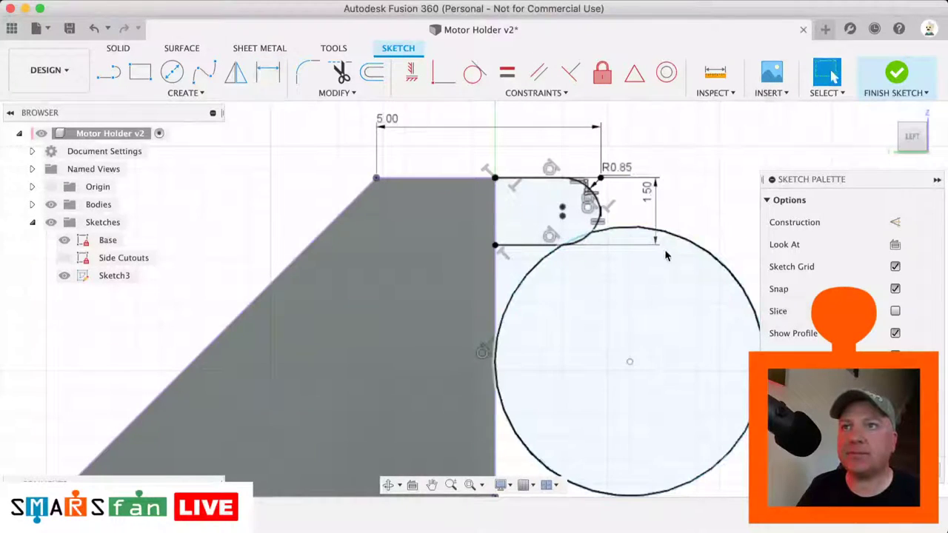
- Delete the large circle below the rounded tab profile
click(665, 249)
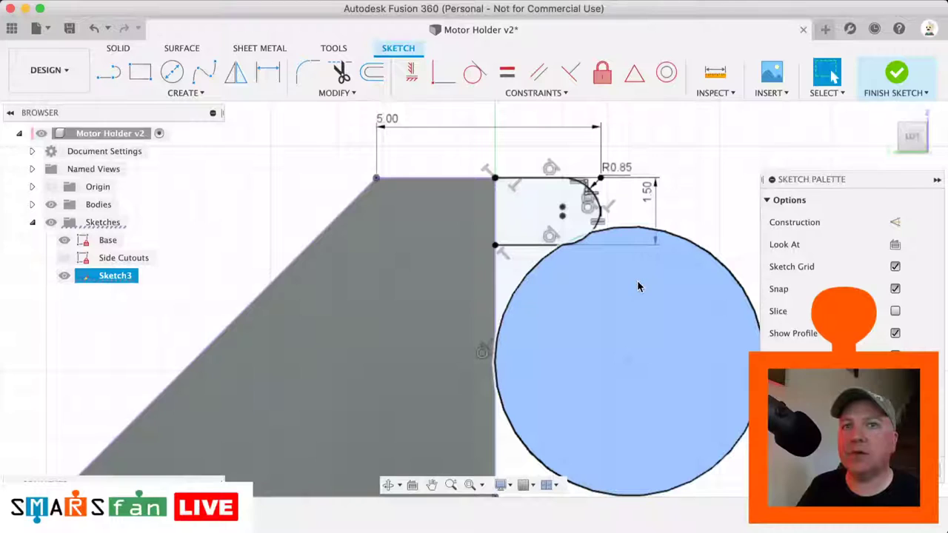
scroll(696, 334, down, 3)
scroll(696, 333, right, 2)
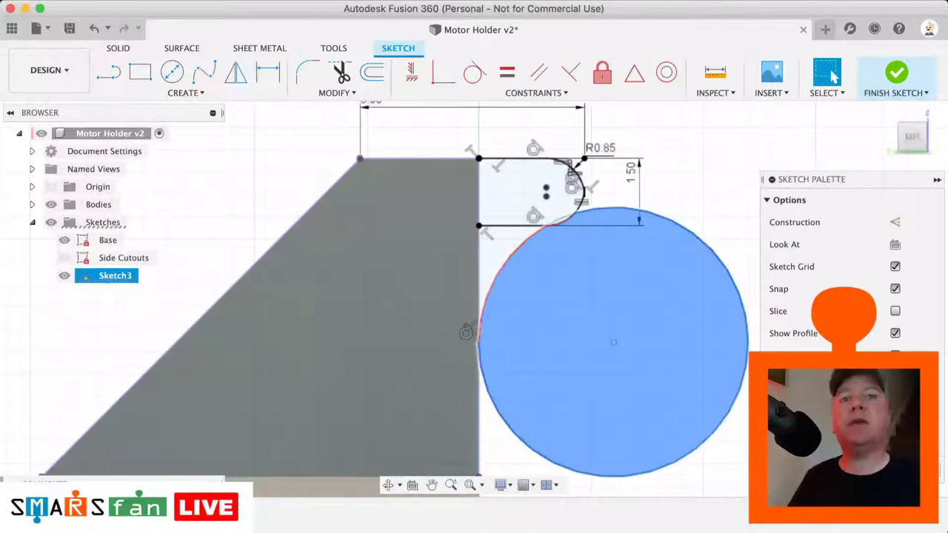
click(705, 245)
key(Delete)
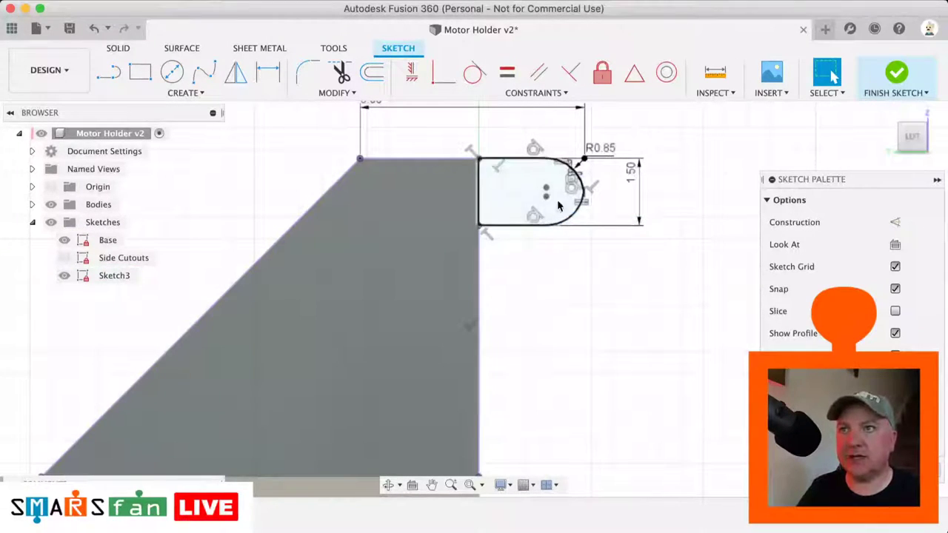
- Draw a vertical line downward from the outermost point of the tab's rounded end and convert it to a construction line
key(l)
click(585, 192)
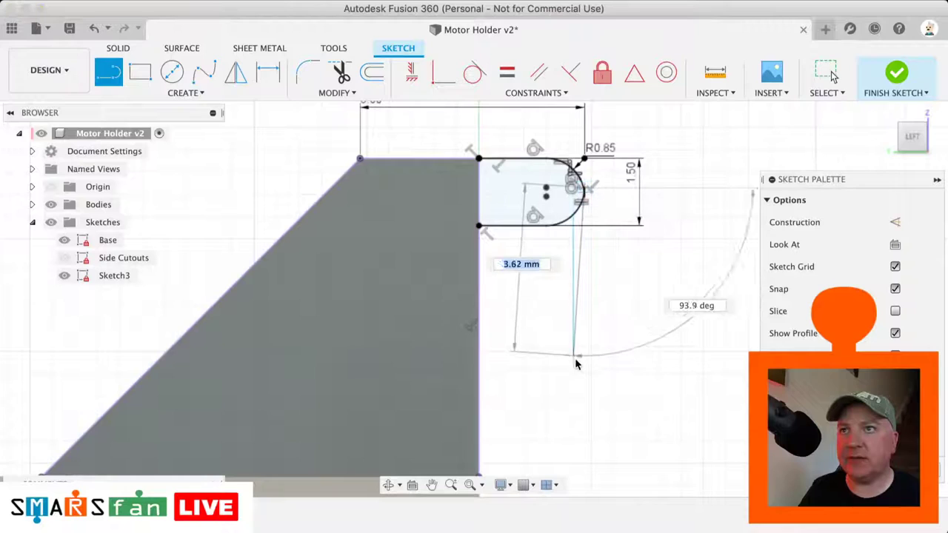
double_click(586, 464)
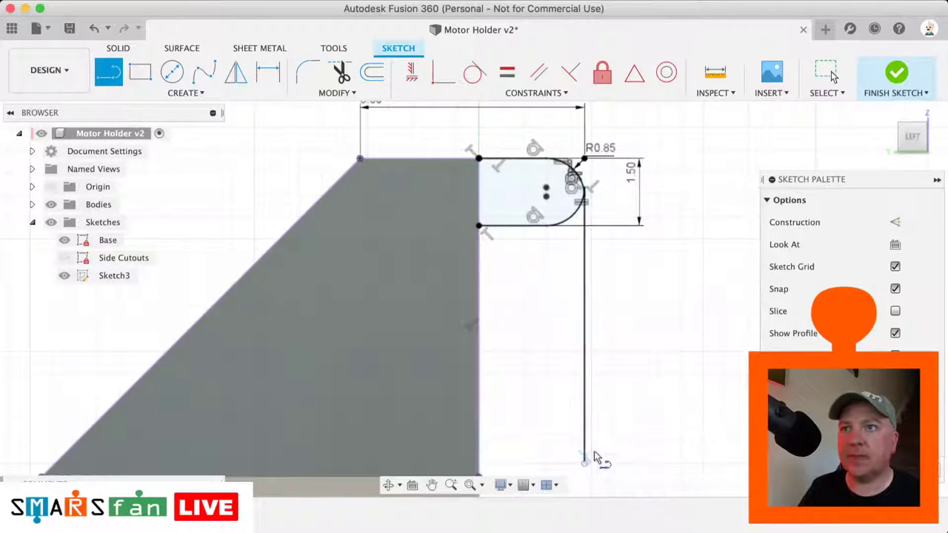
click(827, 73)
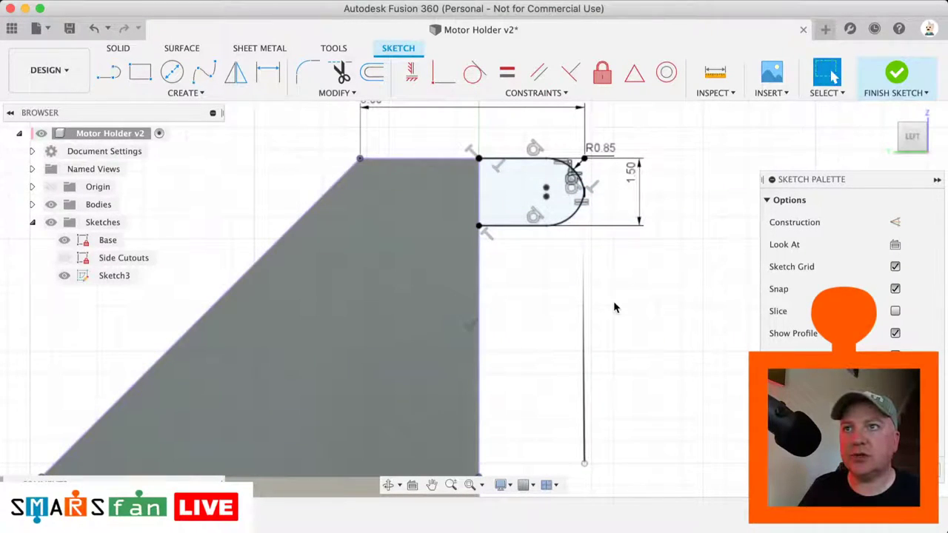
click(584, 367)
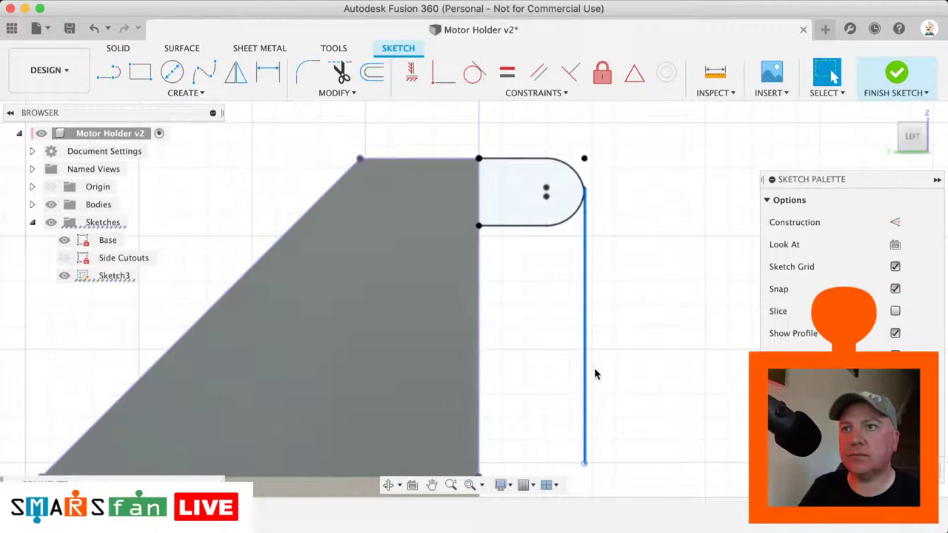
key(a)
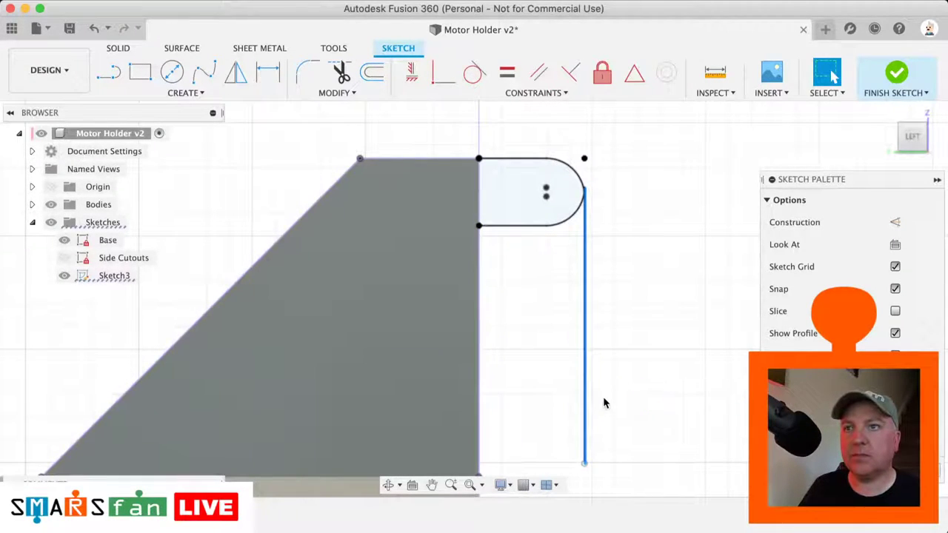
key(x)
click(638, 326)
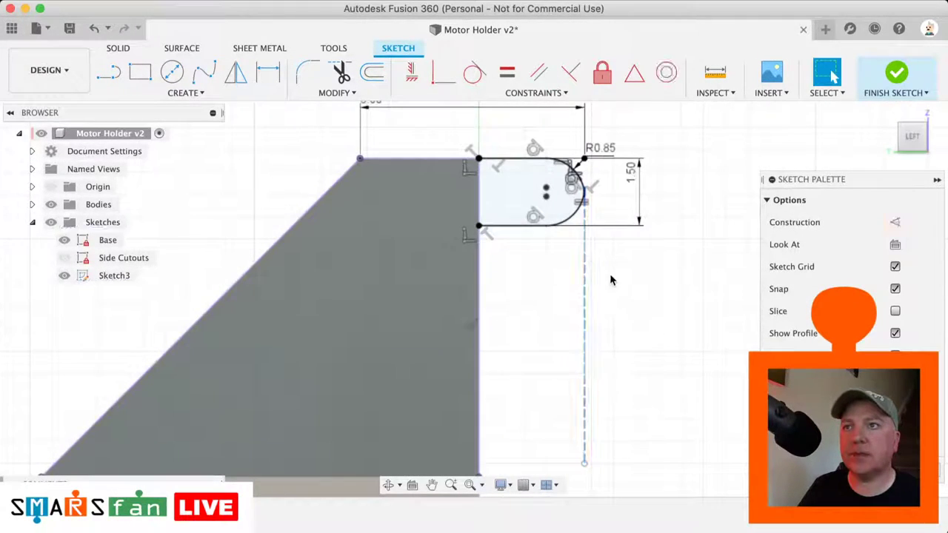
- Examine where the two corner arcs, the short vertical segment and the construction line meet at the tab's rounded end
scroll(585, 199, up, 3)
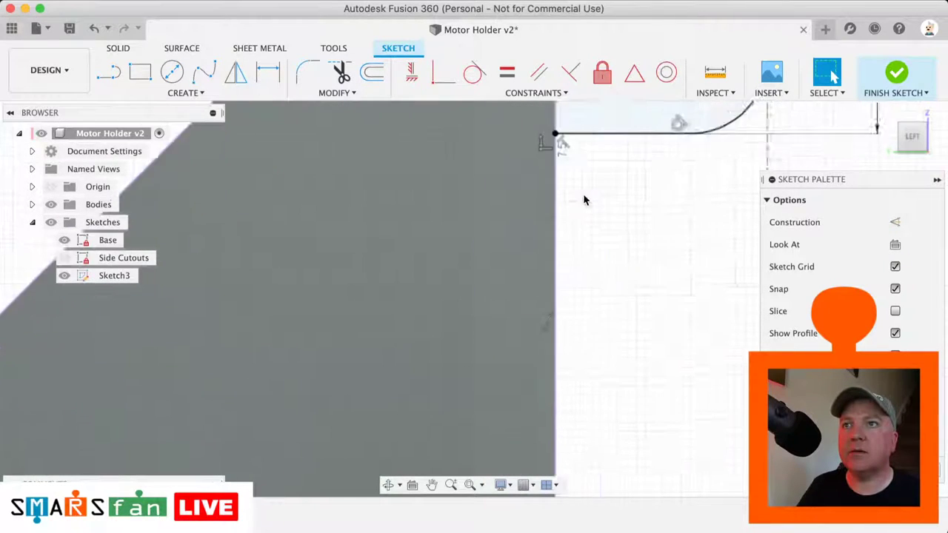
scroll(583, 200, down, 1)
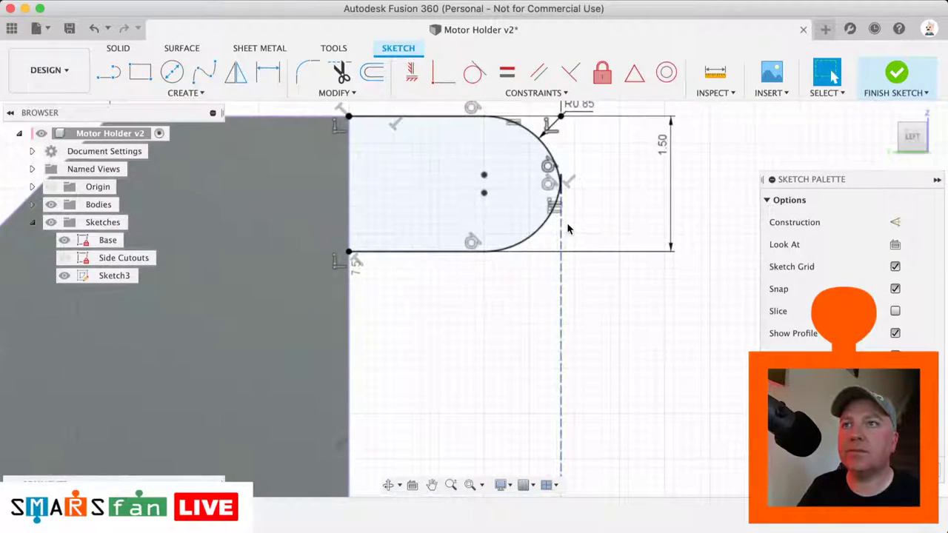
scroll(567, 222, up, 3)
scroll(567, 224, right, 3)
scroll(567, 224, up, 3)
scroll(568, 225, right, 3)
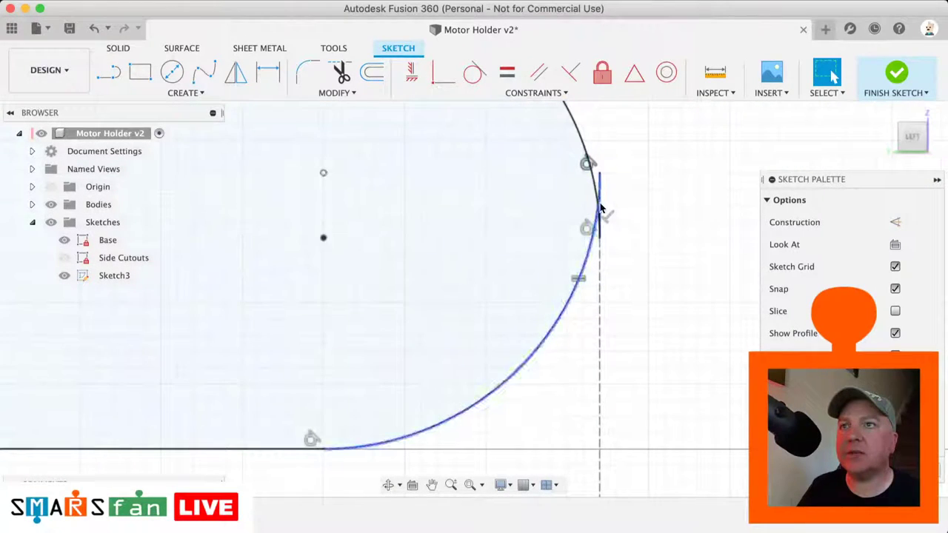
scroll(601, 212, down, 4)
scroll(601, 213, up, 1)
scroll(506, 144, up, 1)
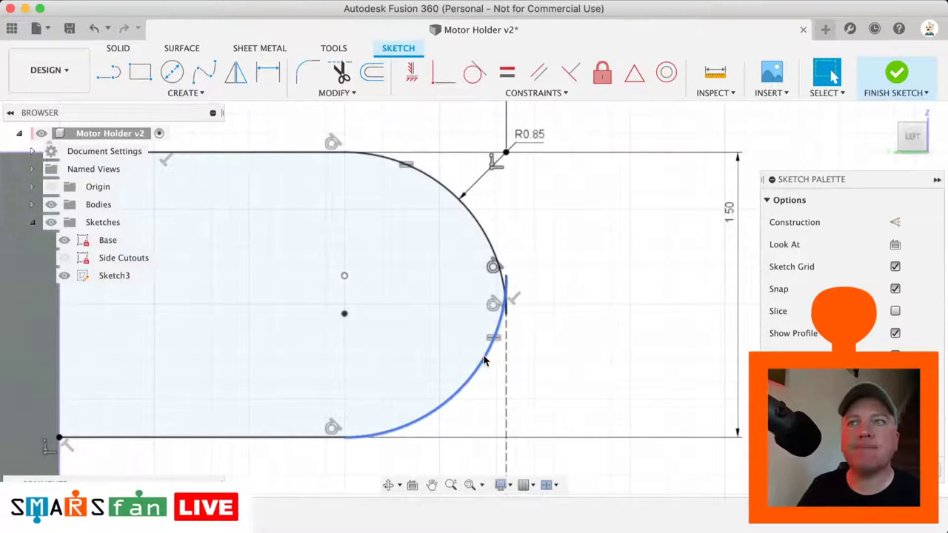
scroll(483, 356, up, 2)
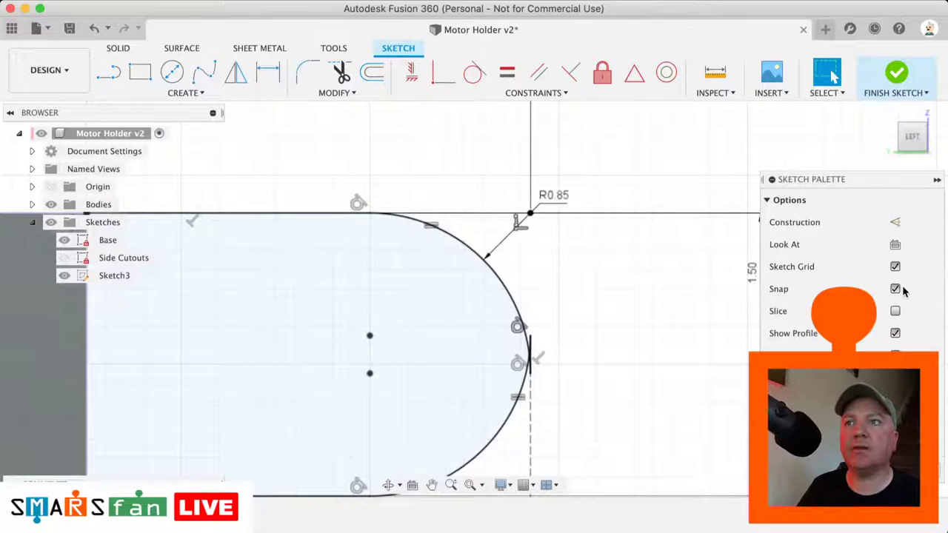
scroll(614, 299, down, 3)
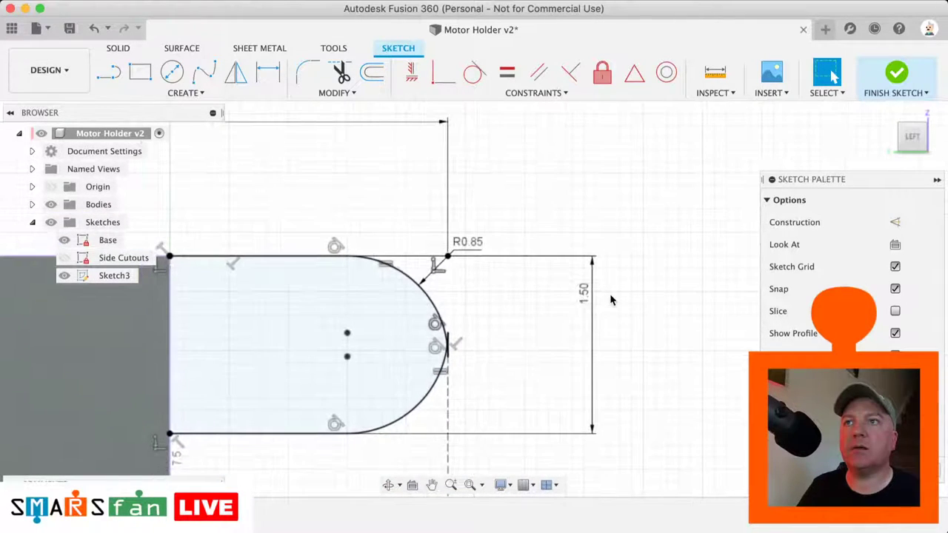
scroll(612, 299, left, 3)
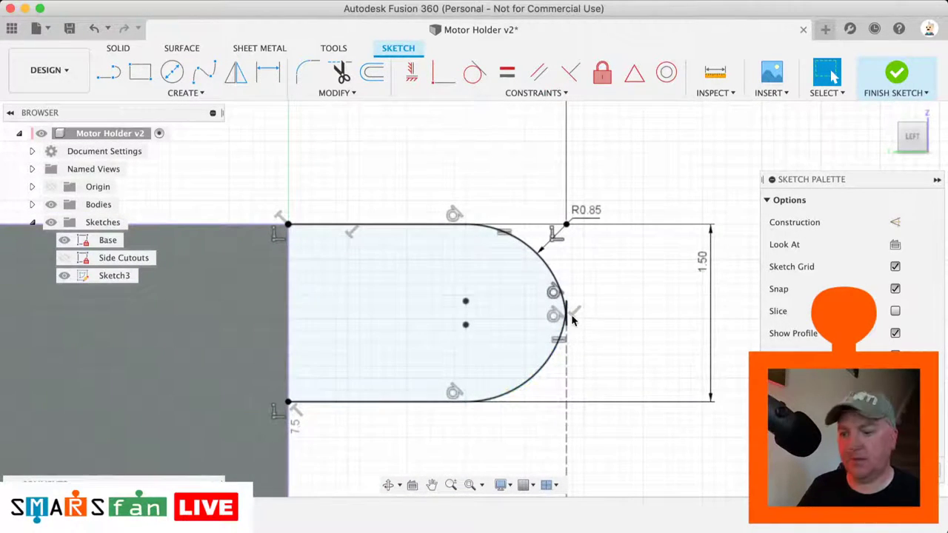
mouse_move(567, 327)
mouse_down()
mouse_move(568, 317)
mouse_move(567, 328)
mouse_up()
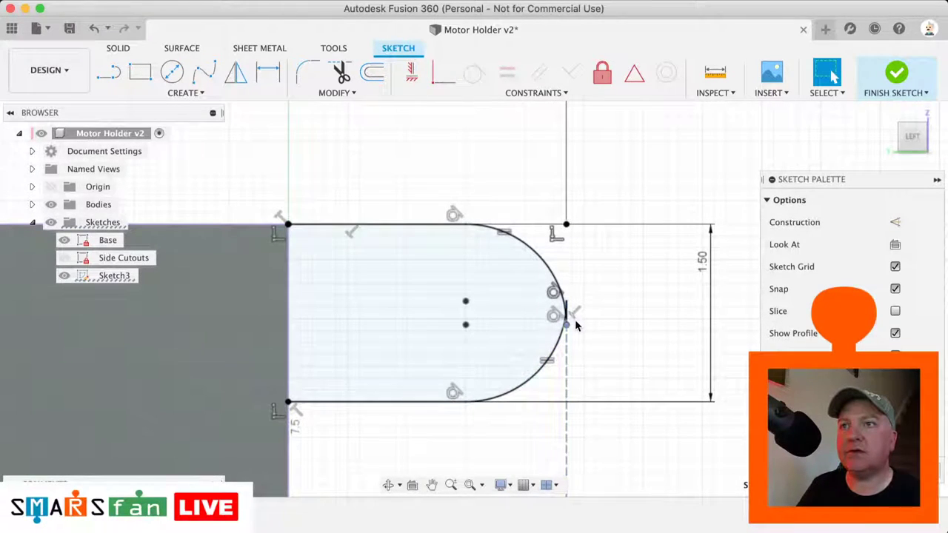
scroll(571, 318, up, 3)
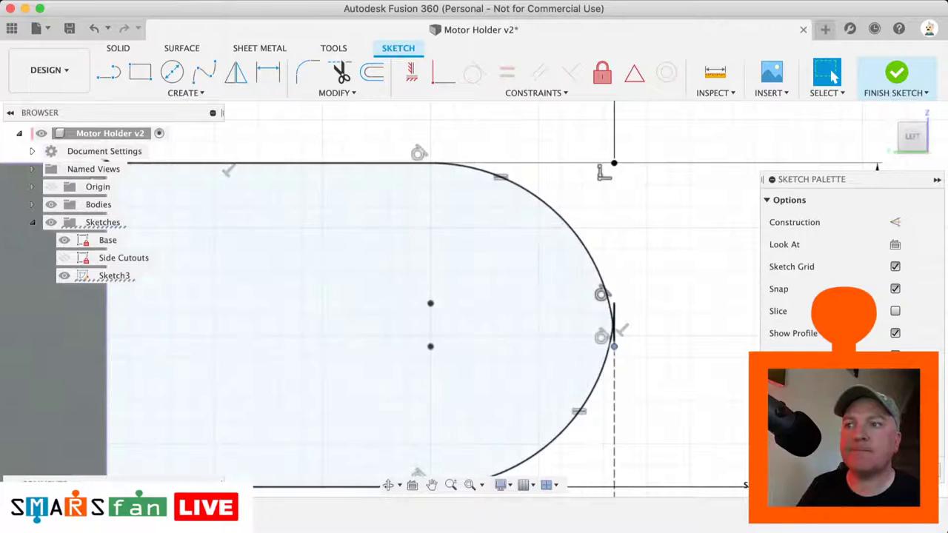
key(super+a)
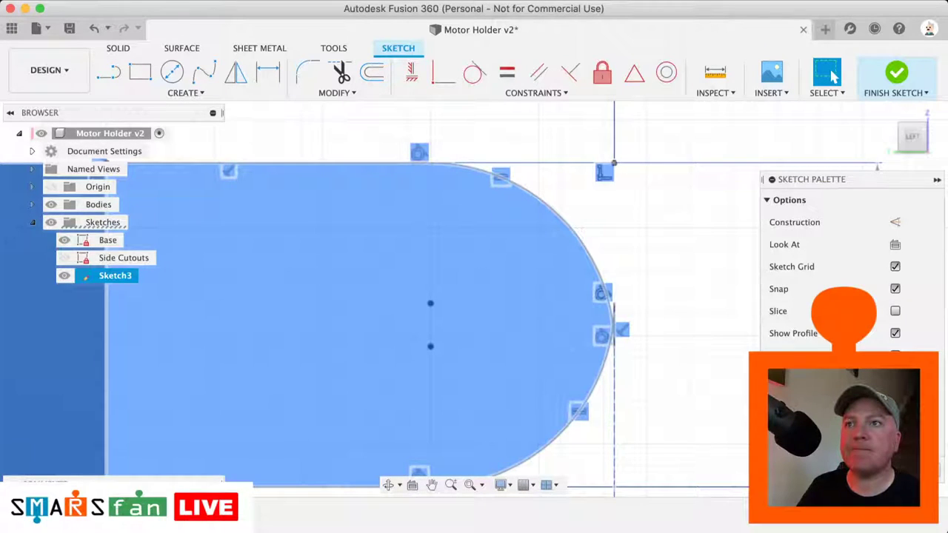
click(644, 272)
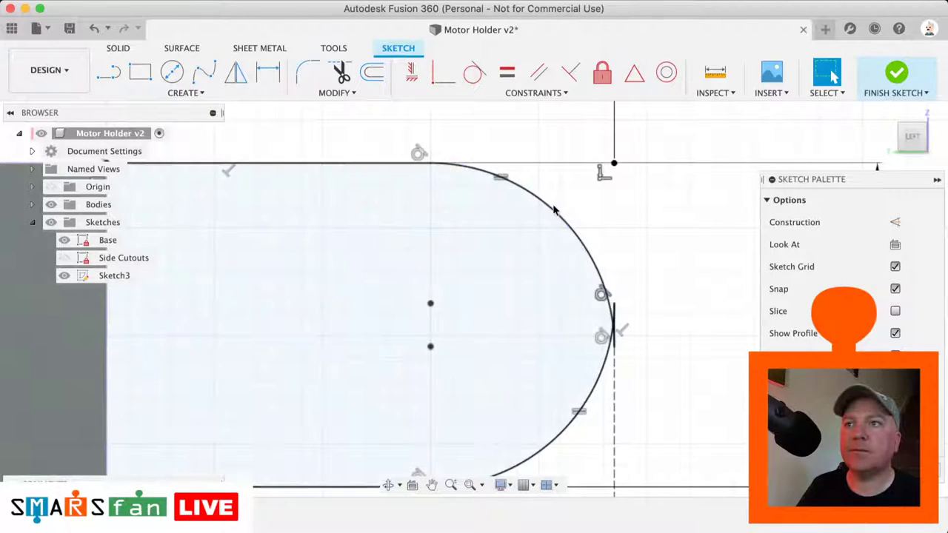
- Delete both corner arcs and the short vertical segment between them from the tab profile
click(593, 269)
key(Delete)
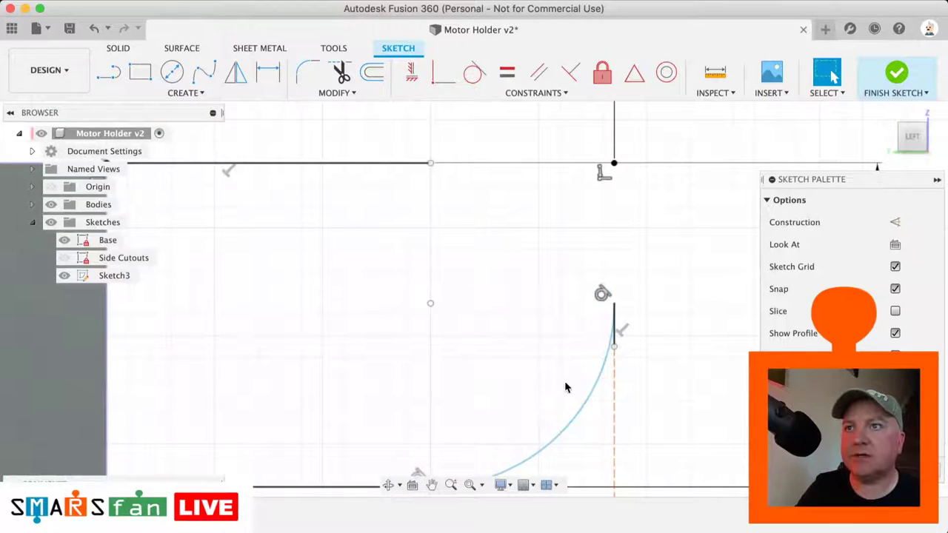
click(567, 404)
key(Delete)
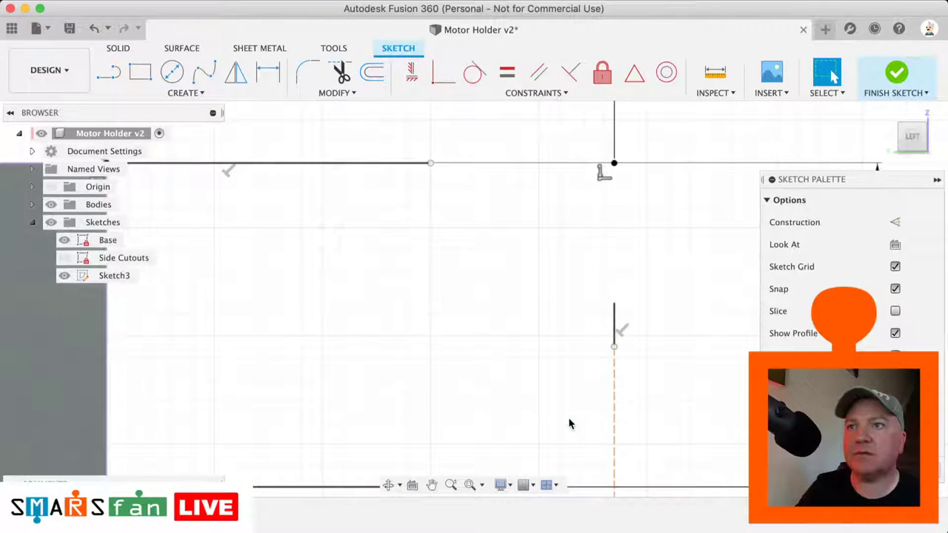
click(614, 349)
click(613, 326)
key(Delete)
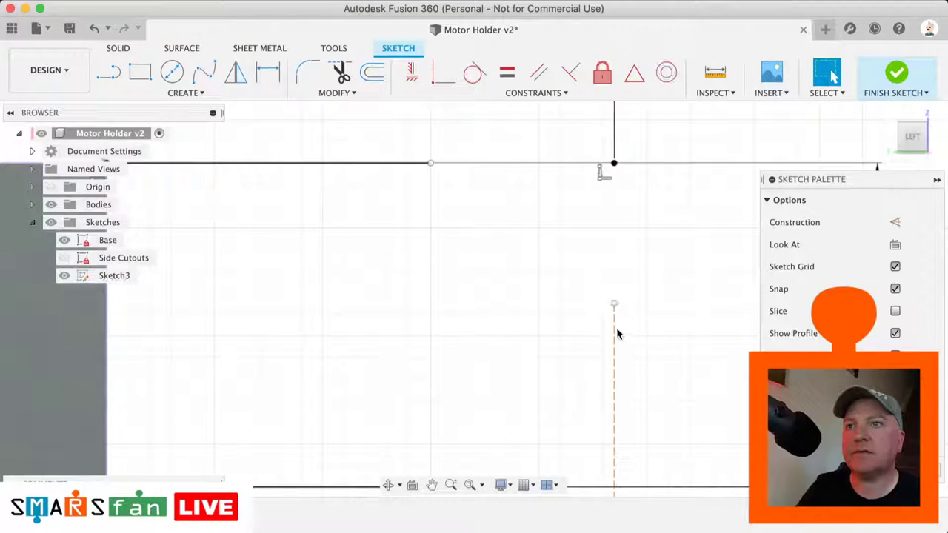
- Extend the tab's upper line to the outer corner point and its lower line to the vertical construction line
scroll(586, 328, down, 3)
key(l)
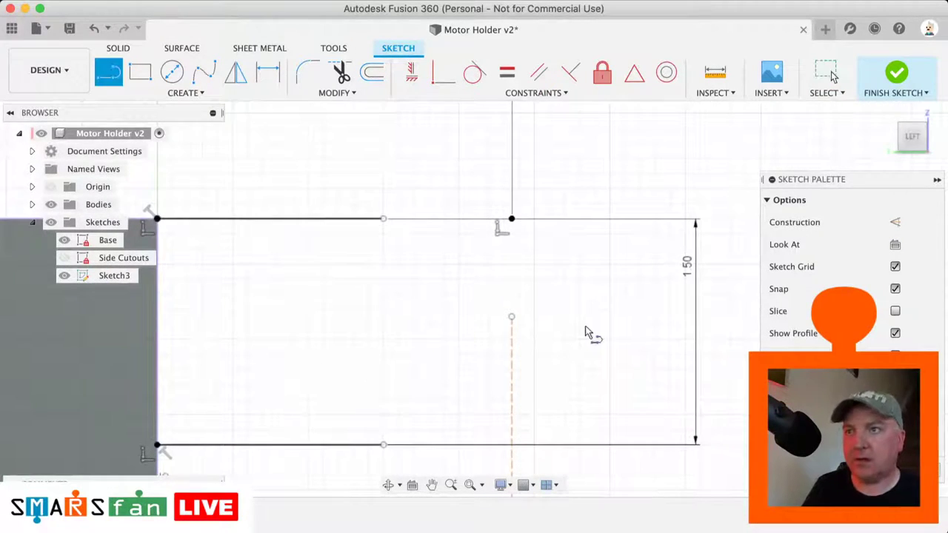
click(826, 77)
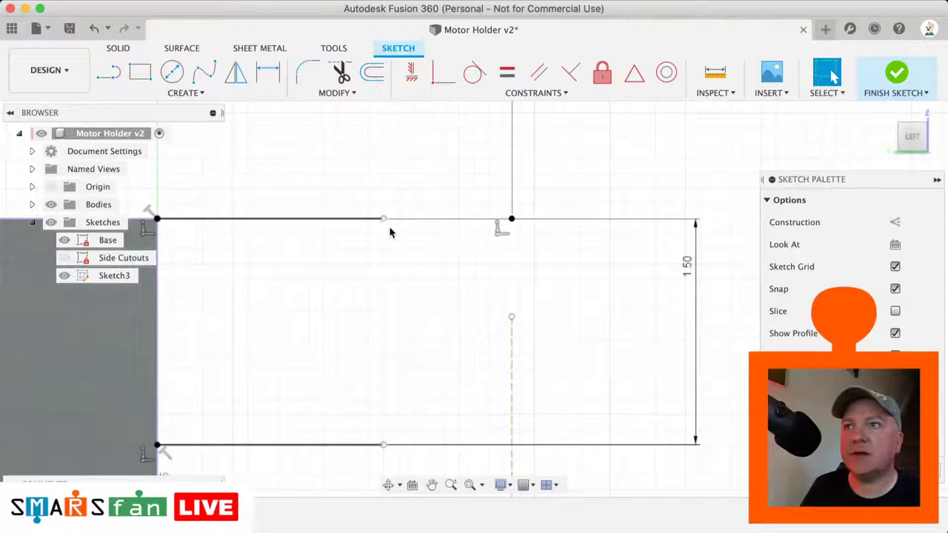
drag(384, 219, 512, 218)
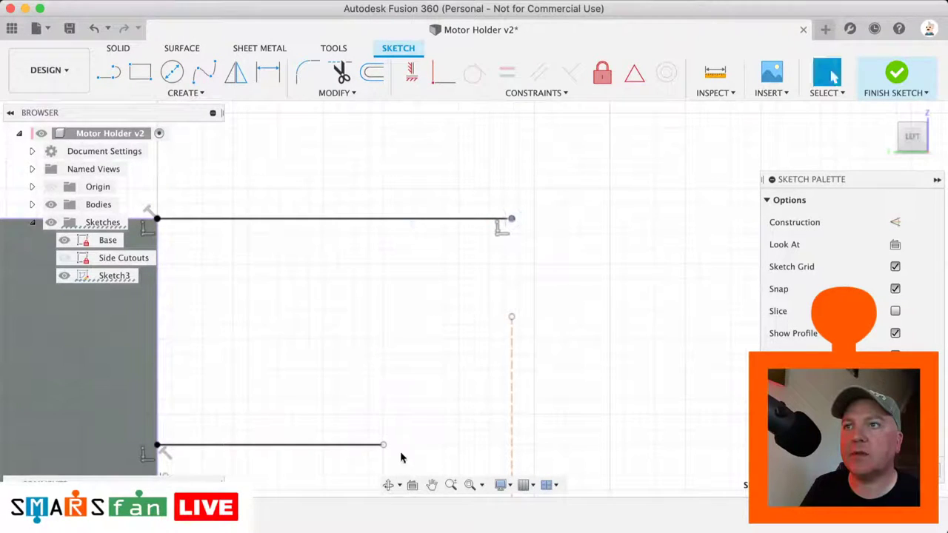
drag(382, 450, 511, 446)
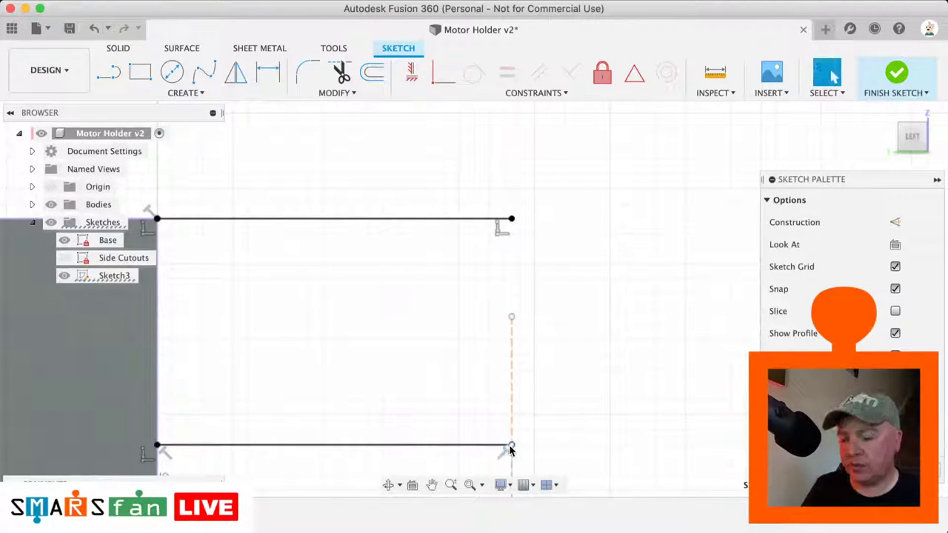
- Close the tab profile with a straight line between the outer endpoints of its upper and lower lines
key(l)
click(511, 220)
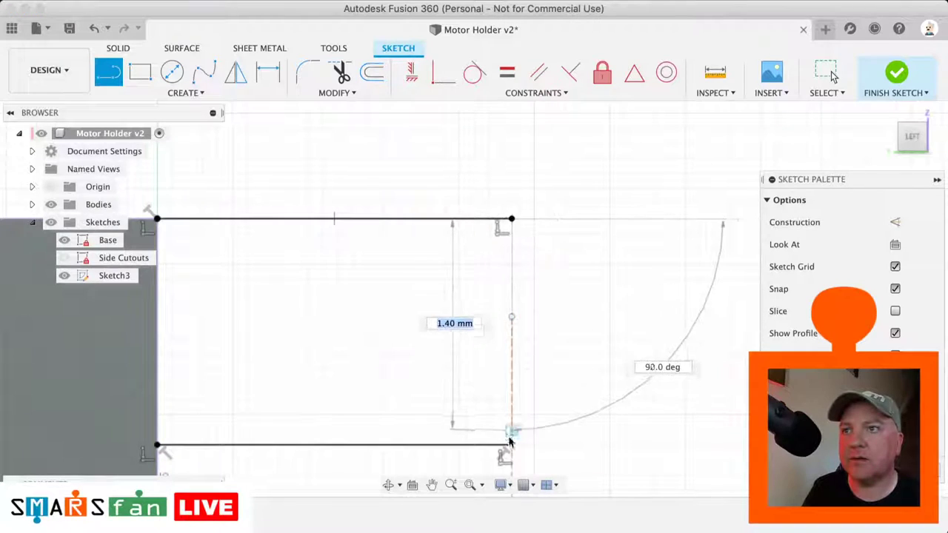
click(511, 447)
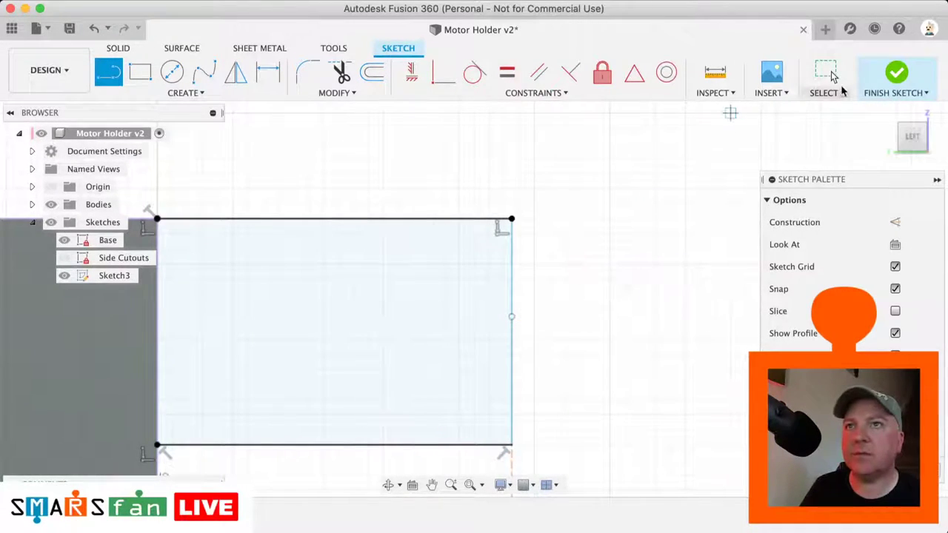
click(826, 75)
- Apply a vertical constraint to the tab profile's outer closing edge
mouse_move(512, 445)
mouse_down()
mouse_move(520, 447)
mouse_move(509, 466)
mouse_move(518, 457)
mouse_up()
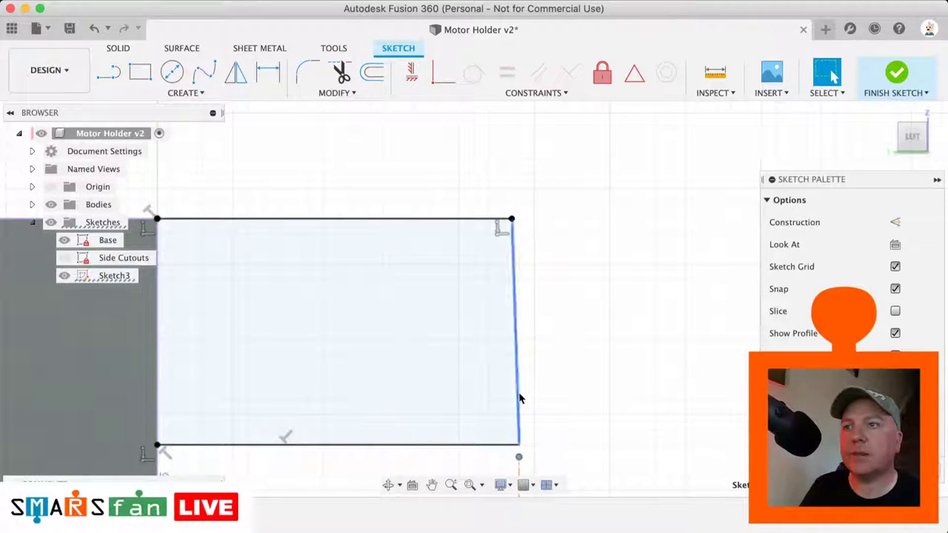
key(super+z)
click(411, 74)
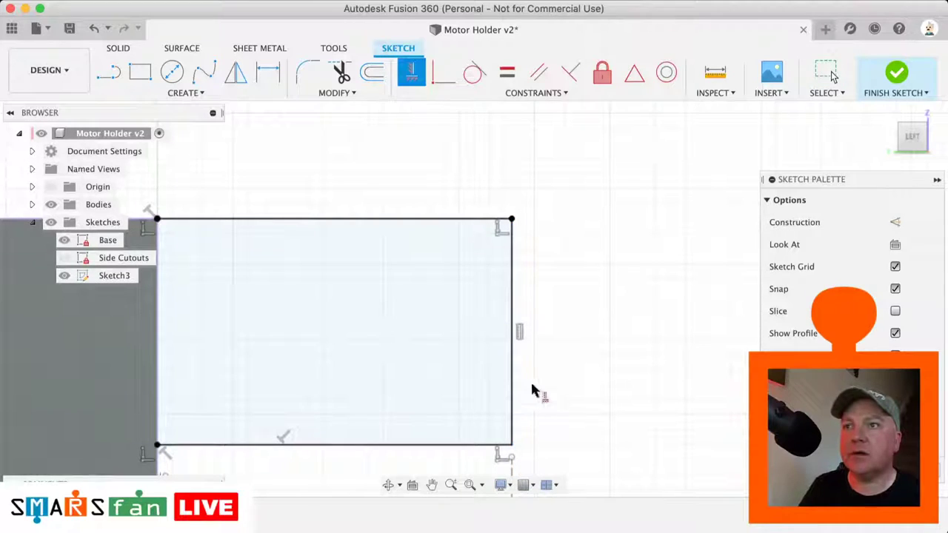
scroll(531, 429, down, 3)
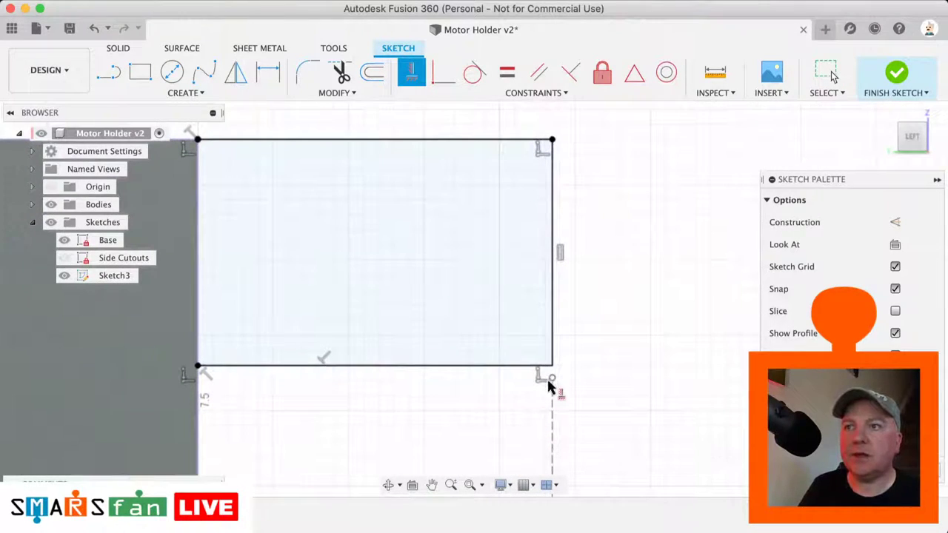
click(826, 72)
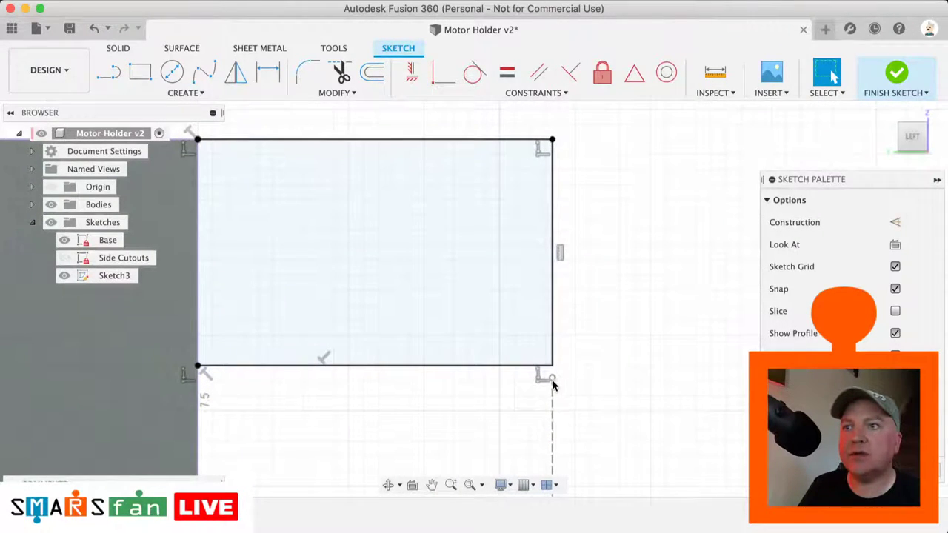
scroll(576, 375, down, 5)
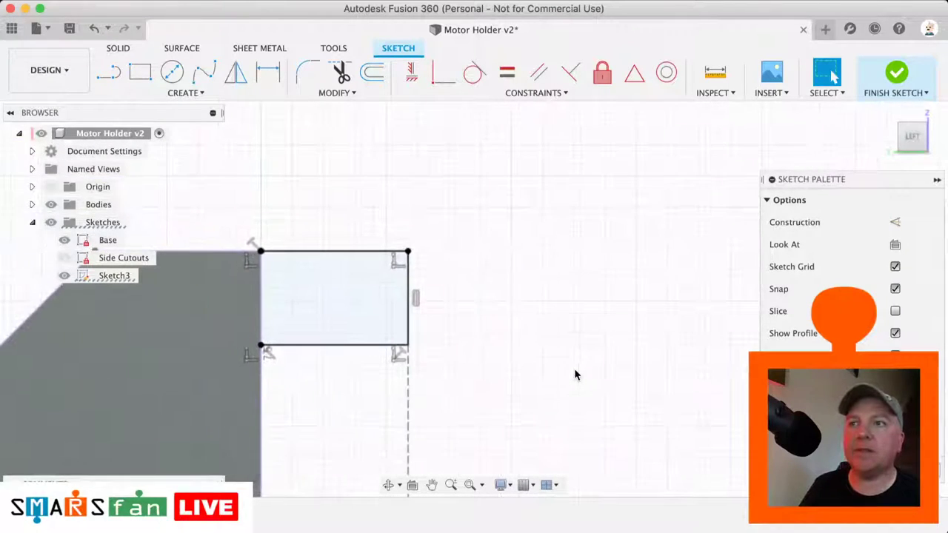
scroll(575, 375, down, 5)
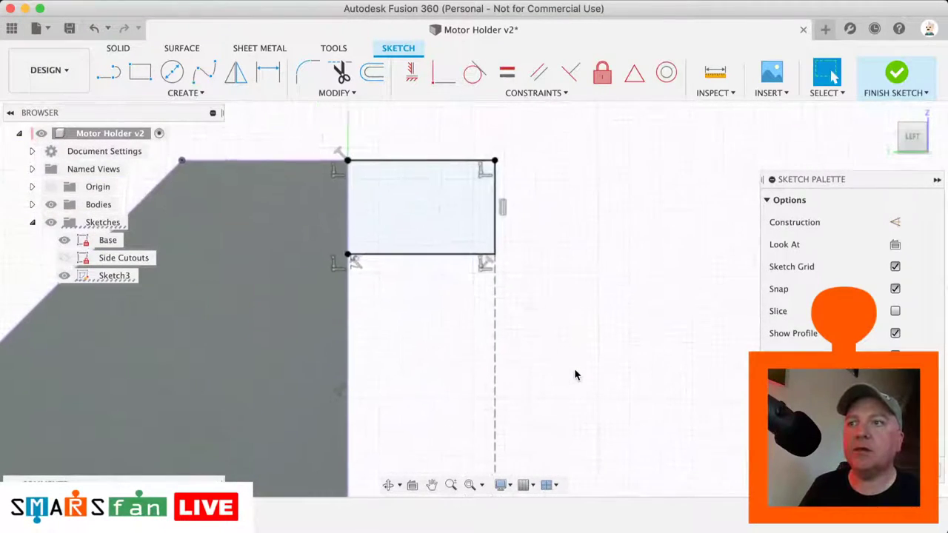
- Draw a circle centred on the vertical construction line below the tab and make it tangent to the holder's vertical edge
key(c)
click(489, 386)
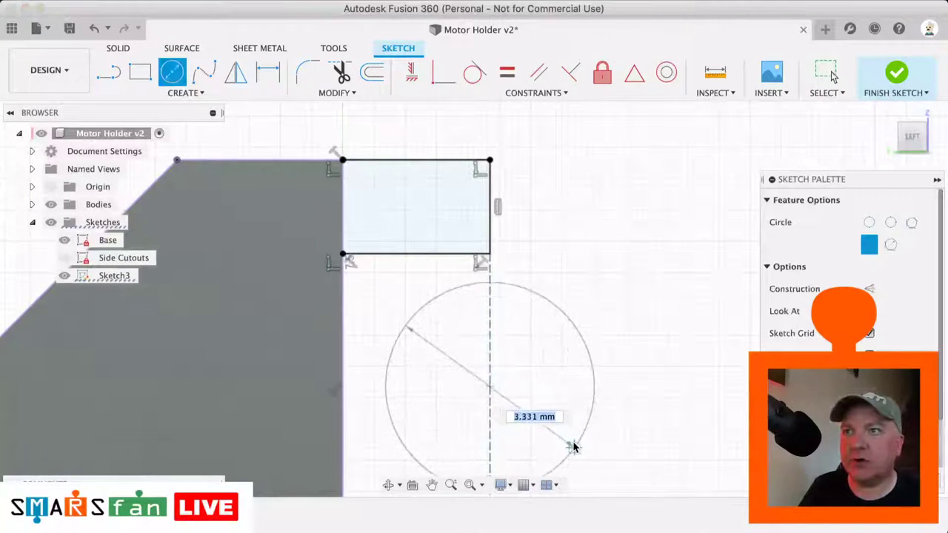
click(580, 448)
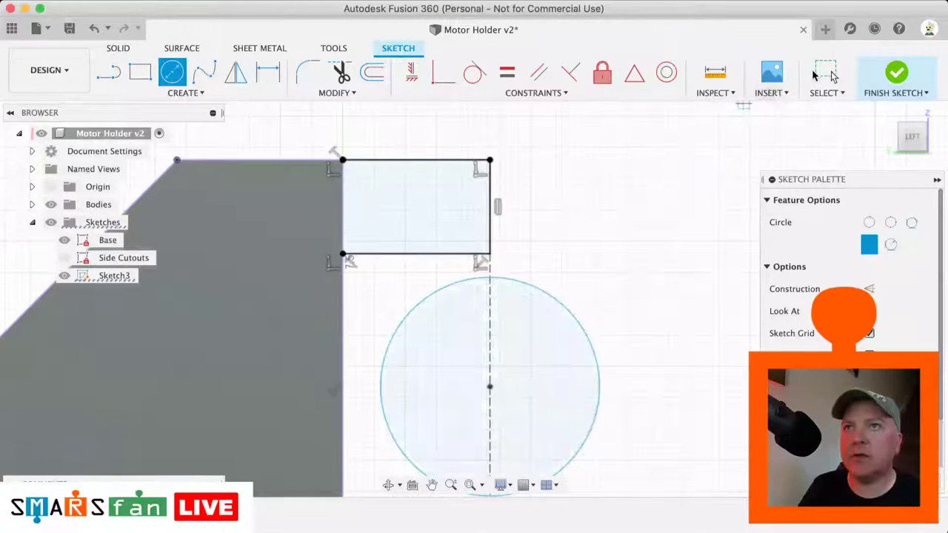
click(827, 72)
click(475, 72)
click(381, 377)
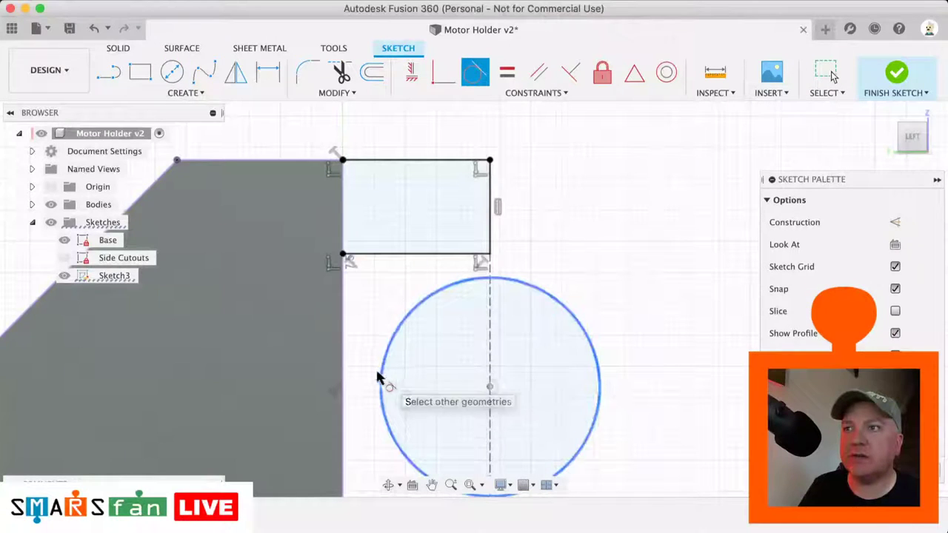
click(343, 379)
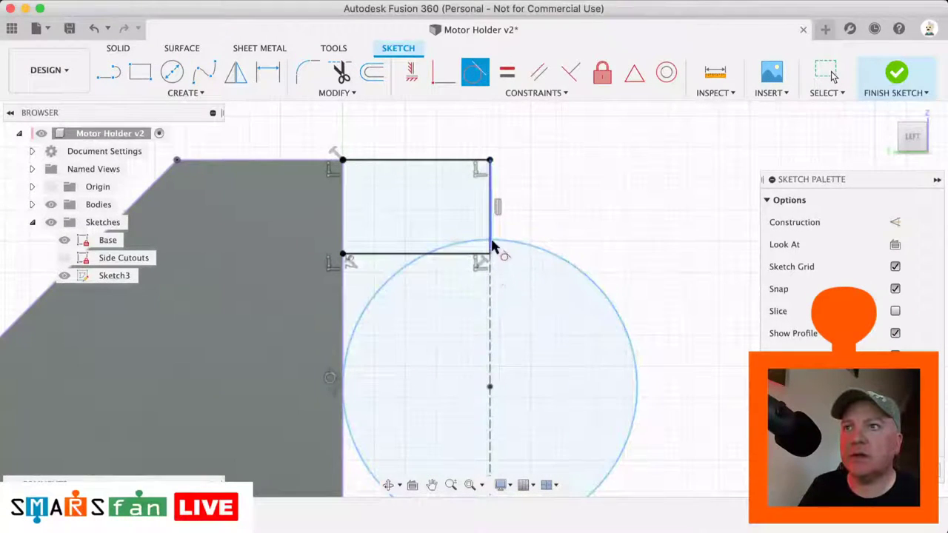
click(443, 72)
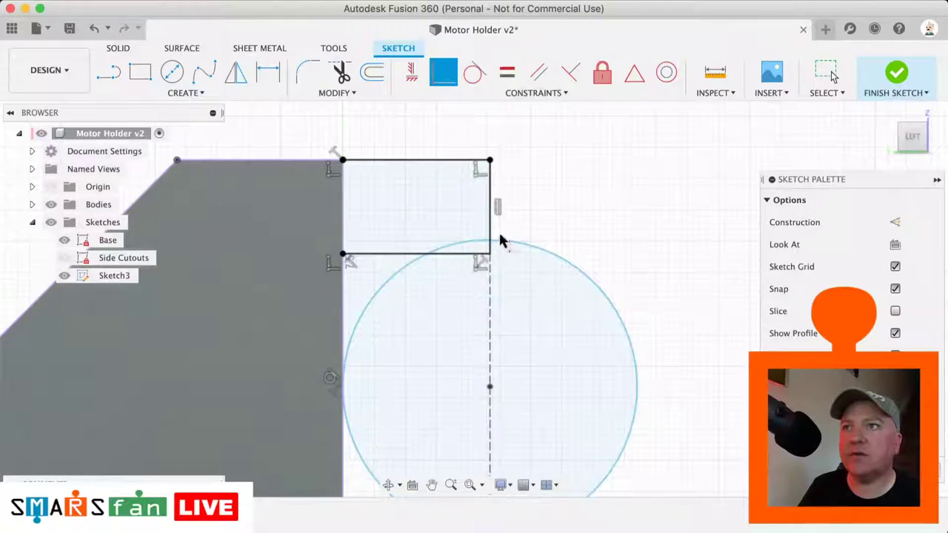
click(501, 239)
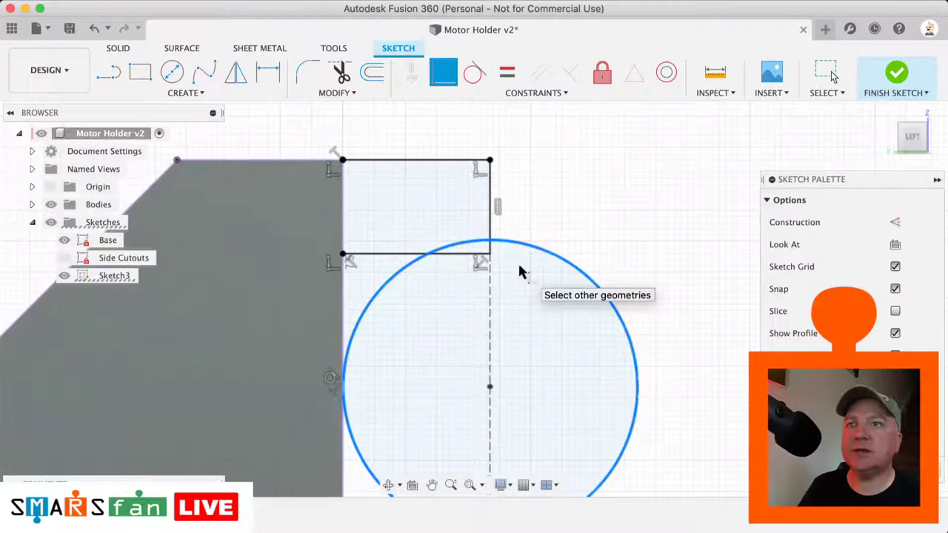
click(829, 74)
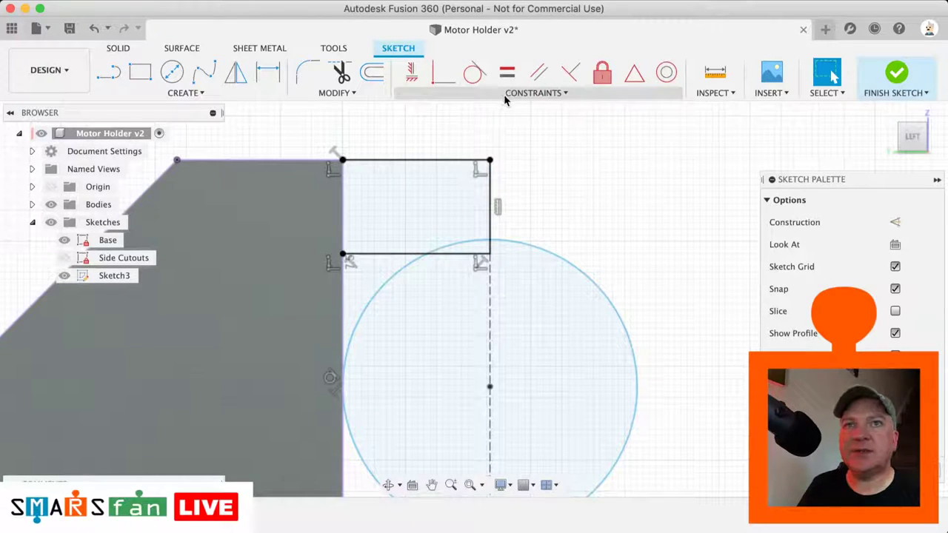
- Fillet the tab profile's upper outer corner with a 0.75 mm radius
click(308, 72)
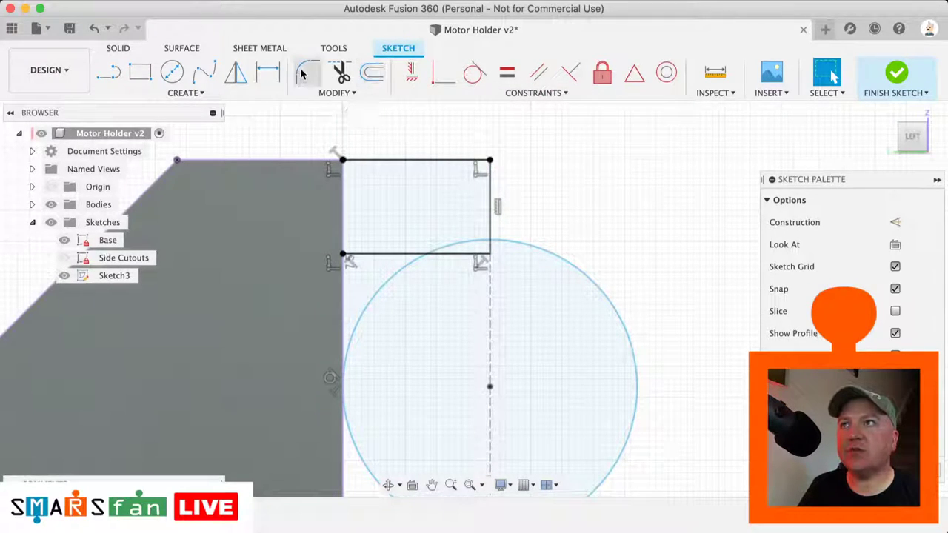
click(489, 162)
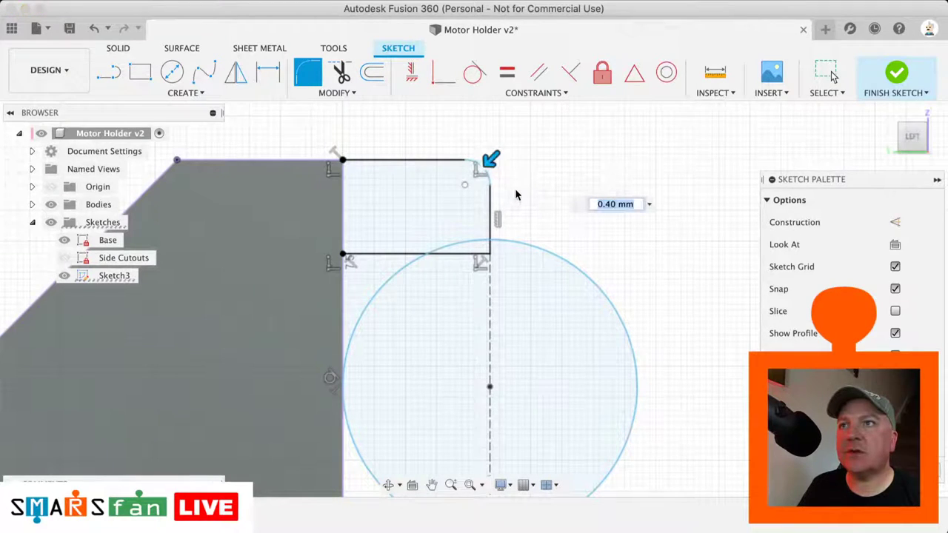
text(0.85)
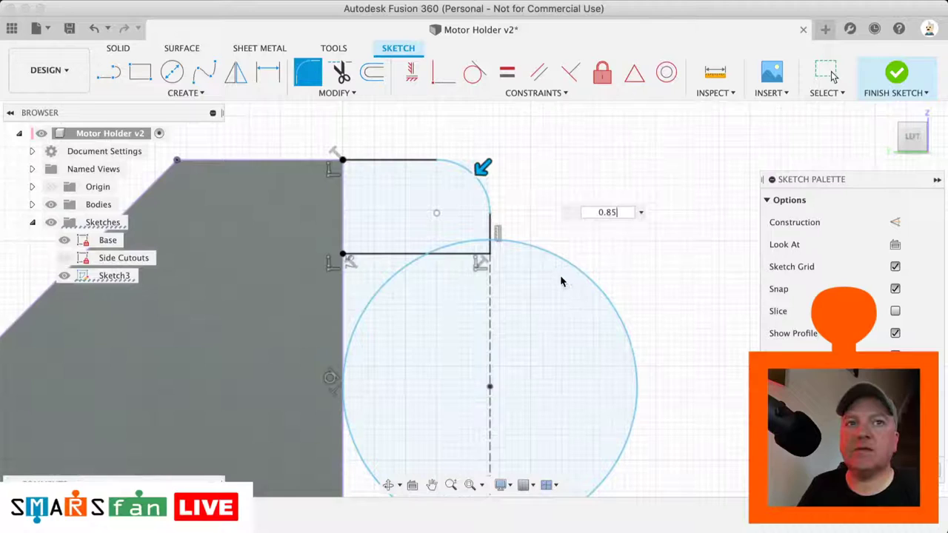
key(Tab)
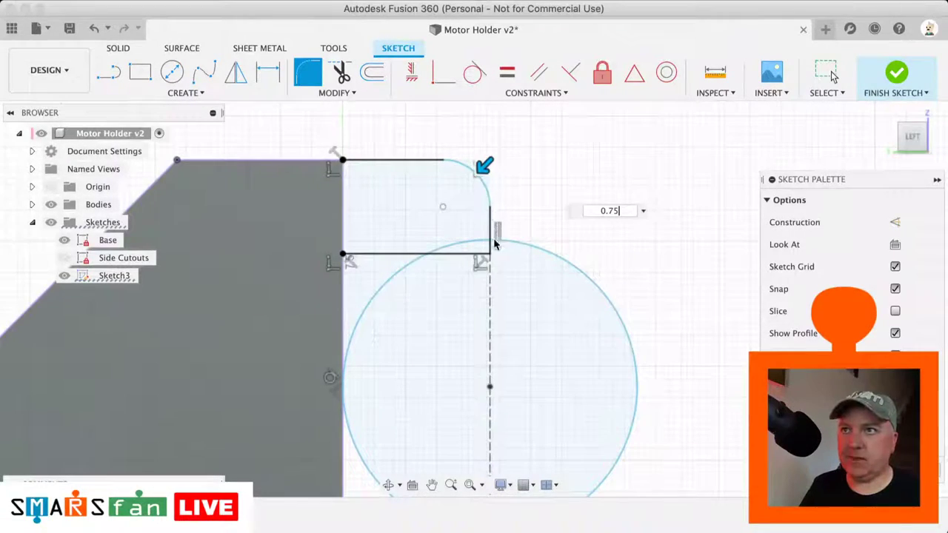
key(Return)
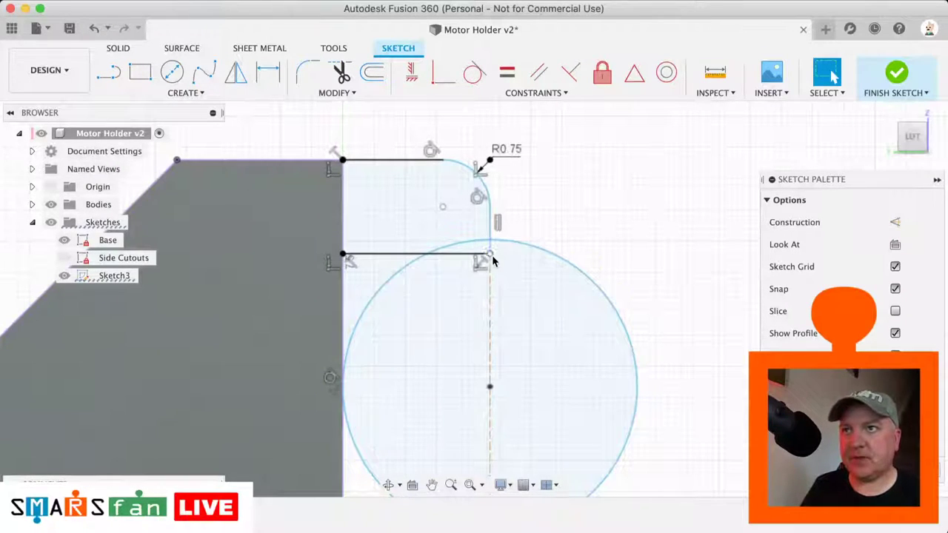
- Fillet the tab profile's lower outer corner at 0.75 mm and delete the stray small full circle at the tab's end
click(305, 74)
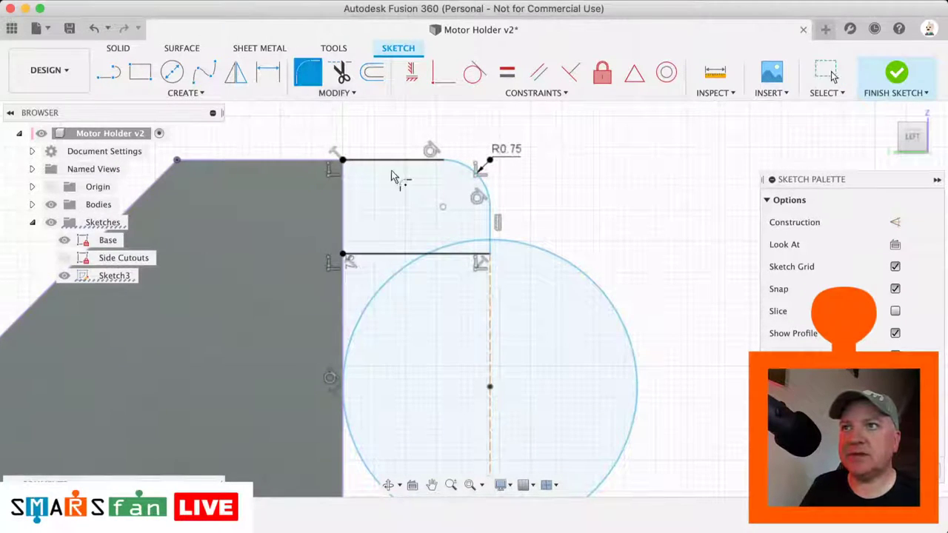
click(489, 256)
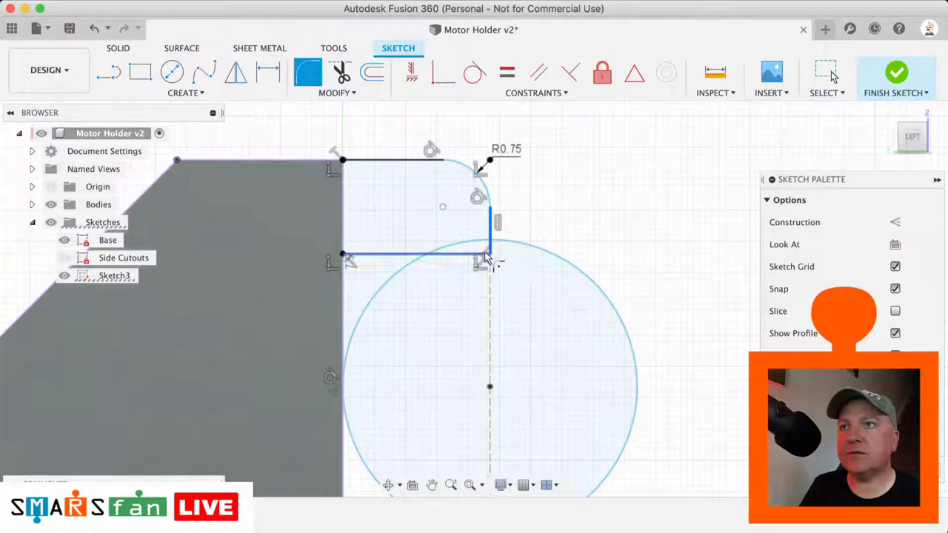
click(489, 259)
text(0)
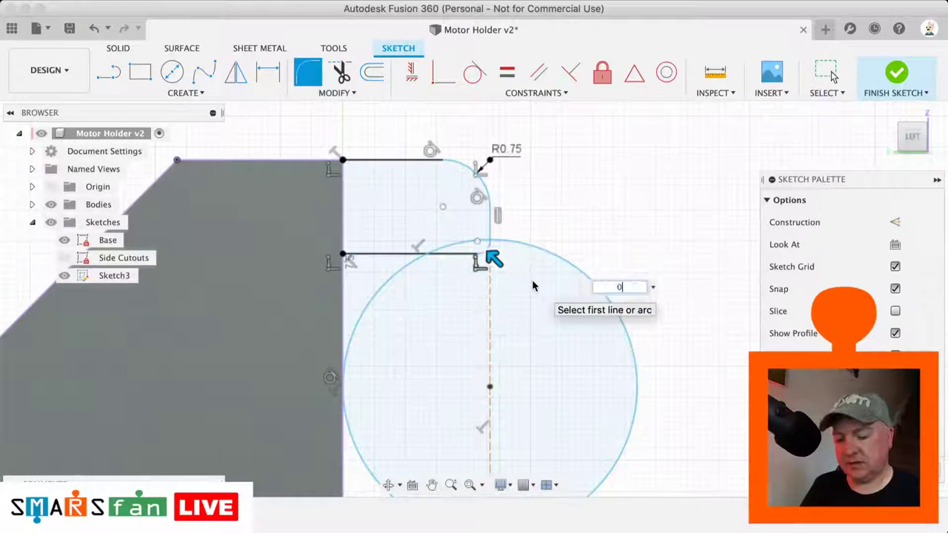
text(.75)
key(Return)
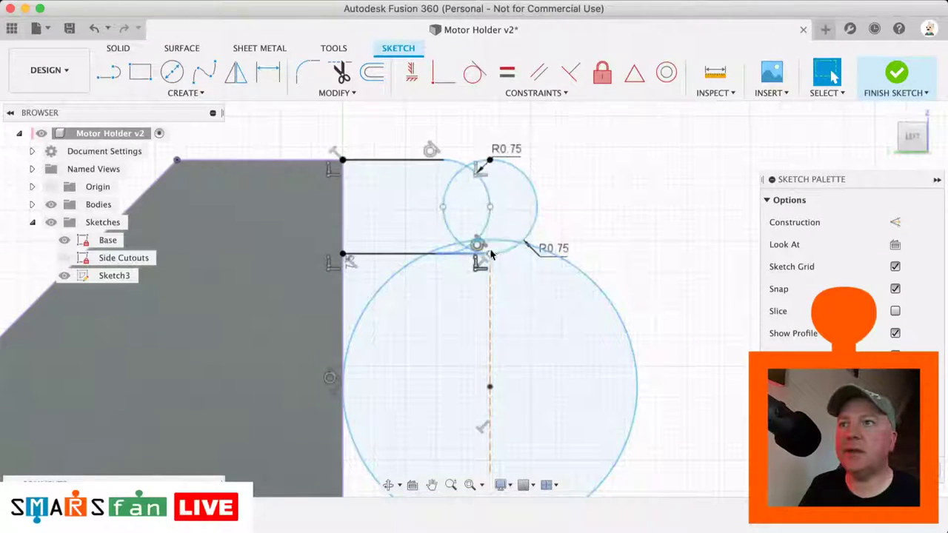
click(534, 232)
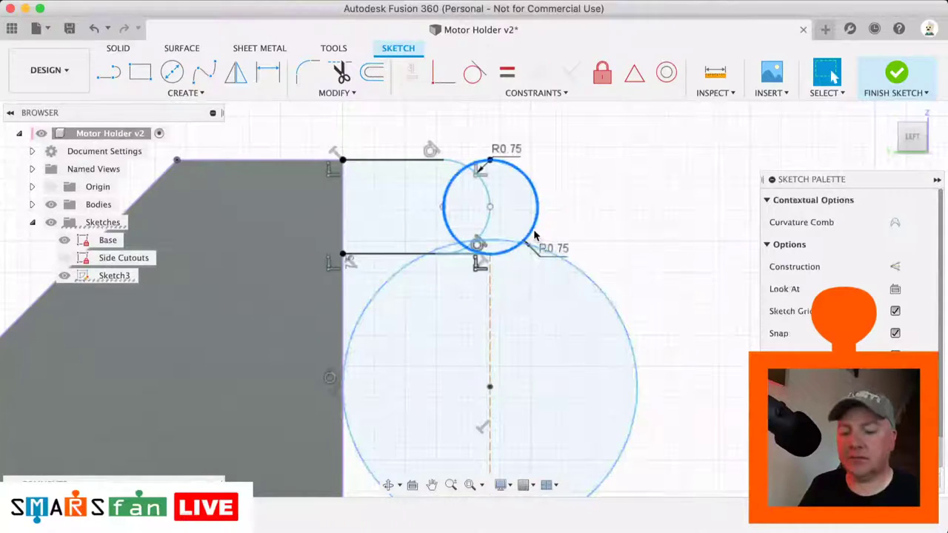
key(Delete)
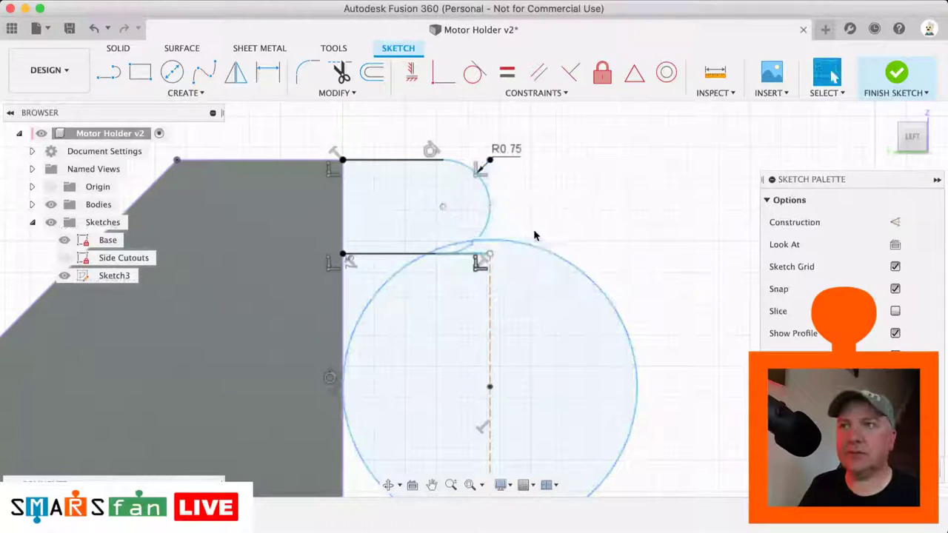
- Apply a coincident constraint between the large circle and the point along the tab's lower line
click(489, 252)
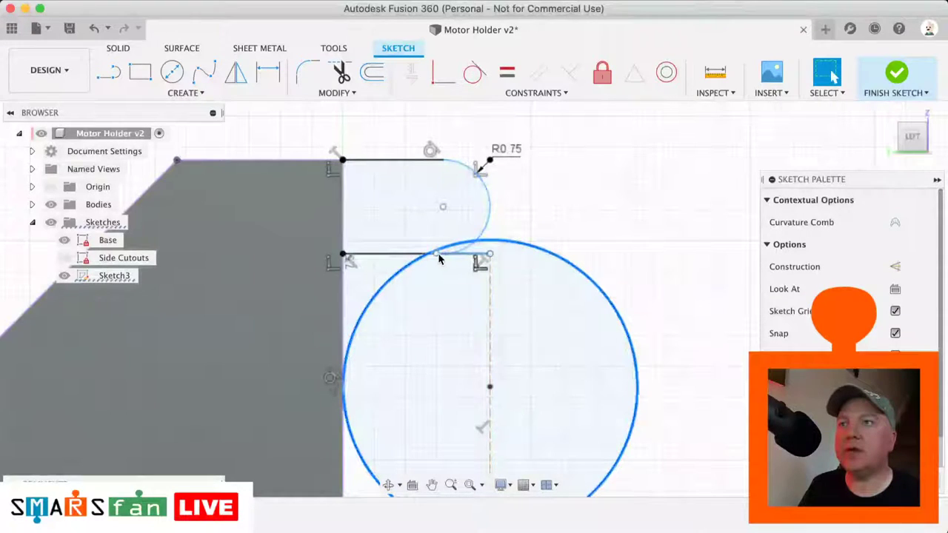
click(442, 258)
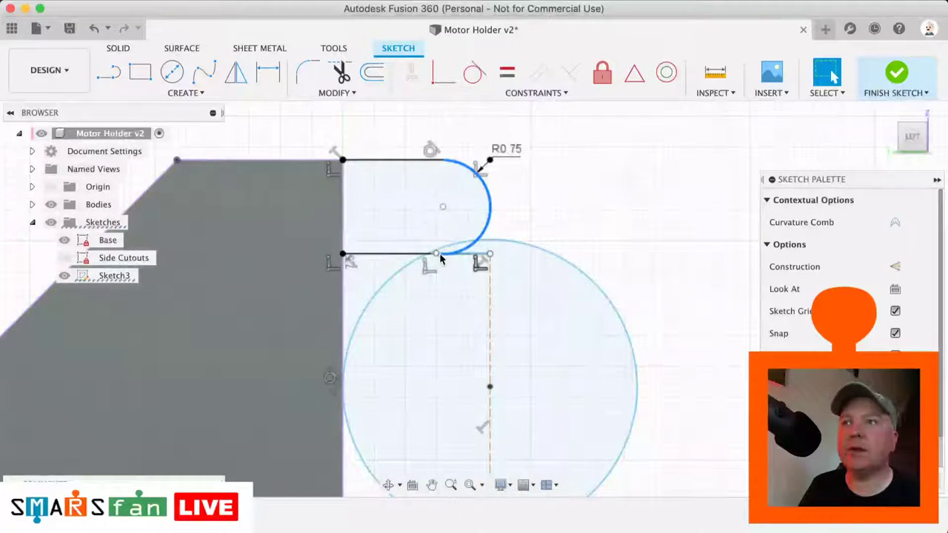
click(483, 248)
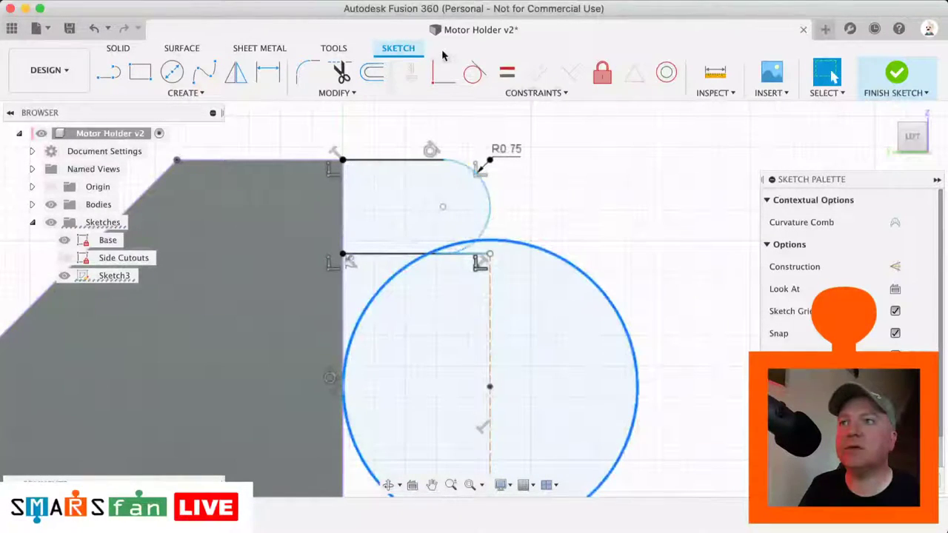
click(443, 74)
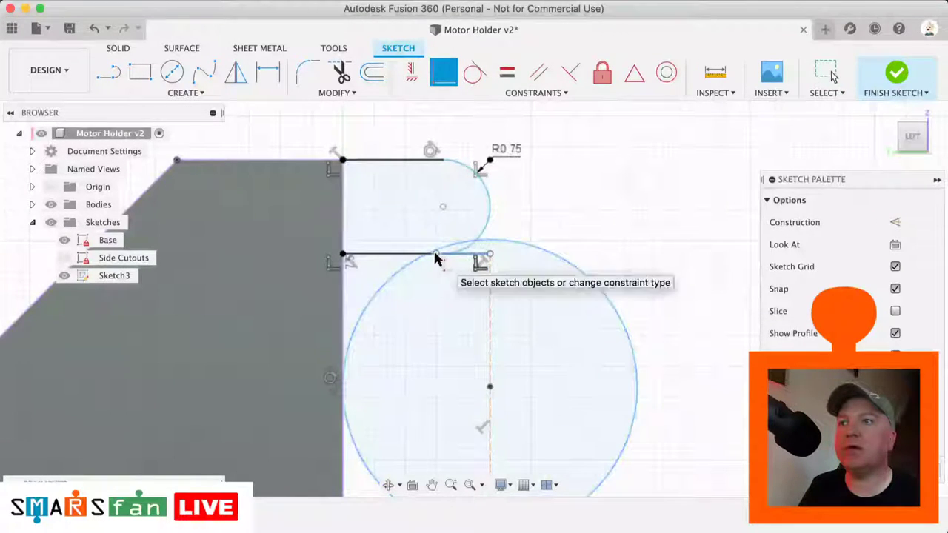
click(435, 258)
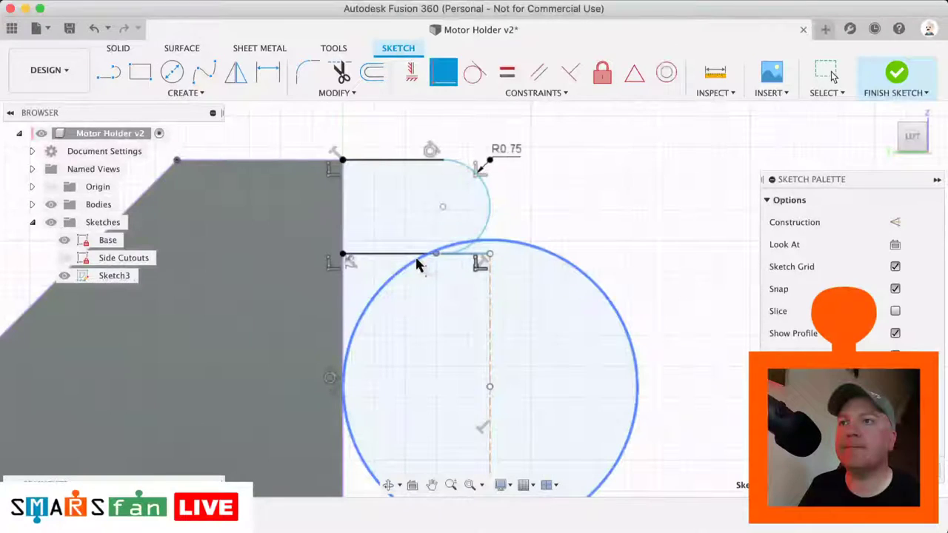
click(423, 259)
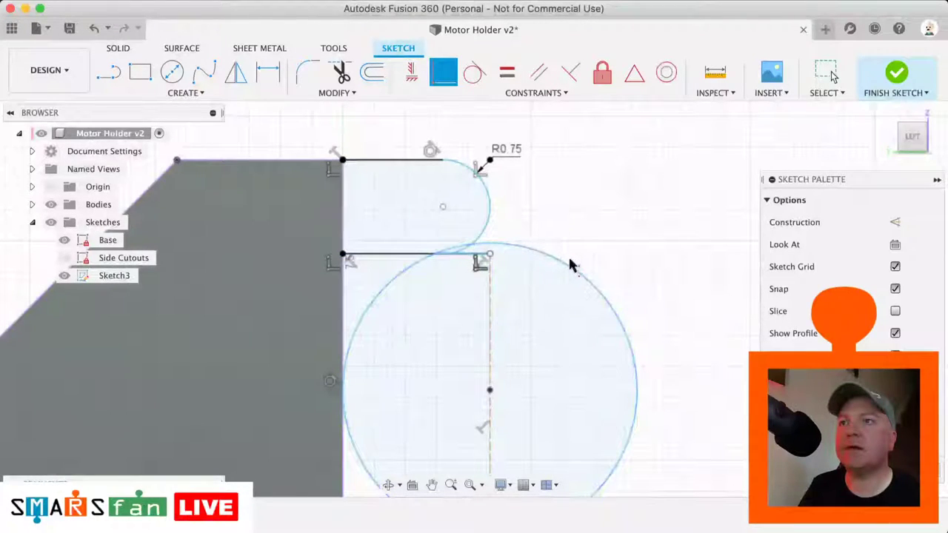
- Trim the large circle's short segment inside the tab and its outer portion, keeping only the arc beside the holder
click(340, 72)
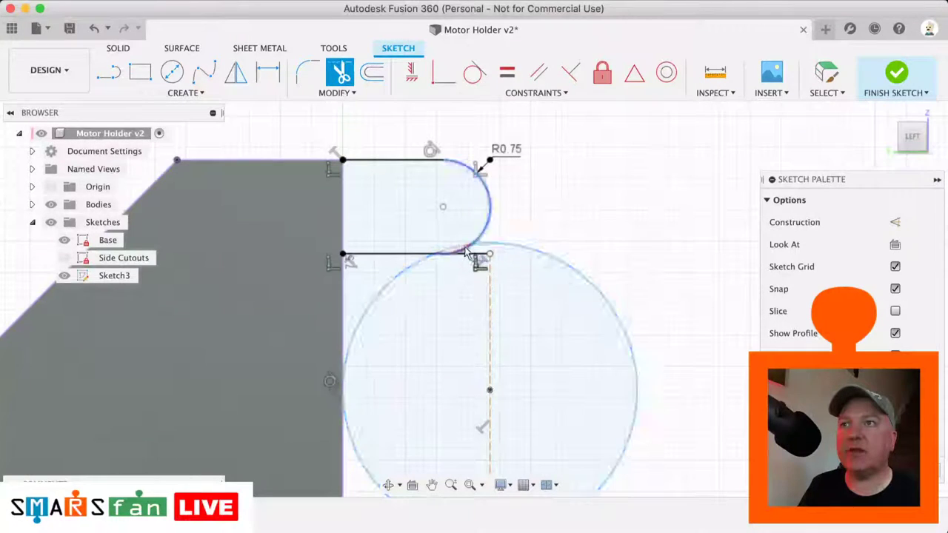
click(456, 250)
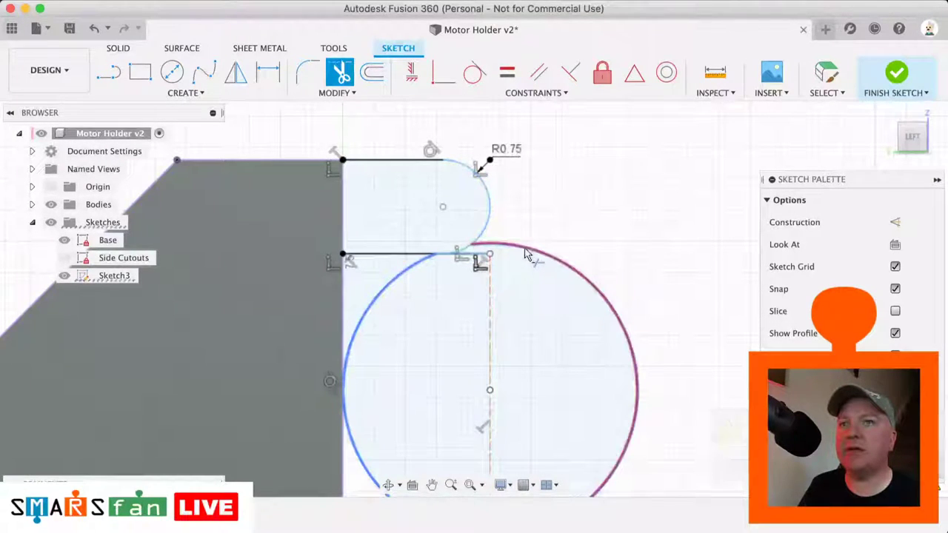
click(561, 268)
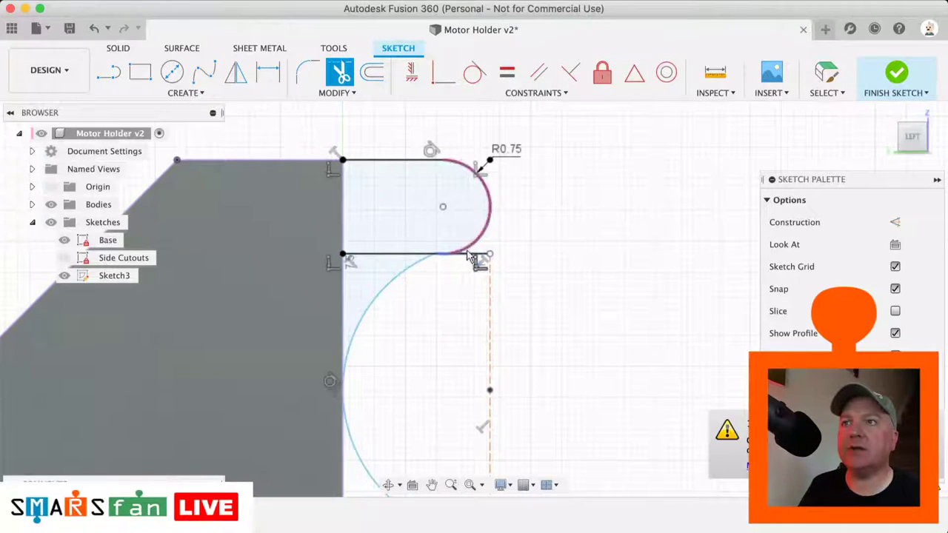
click(827, 73)
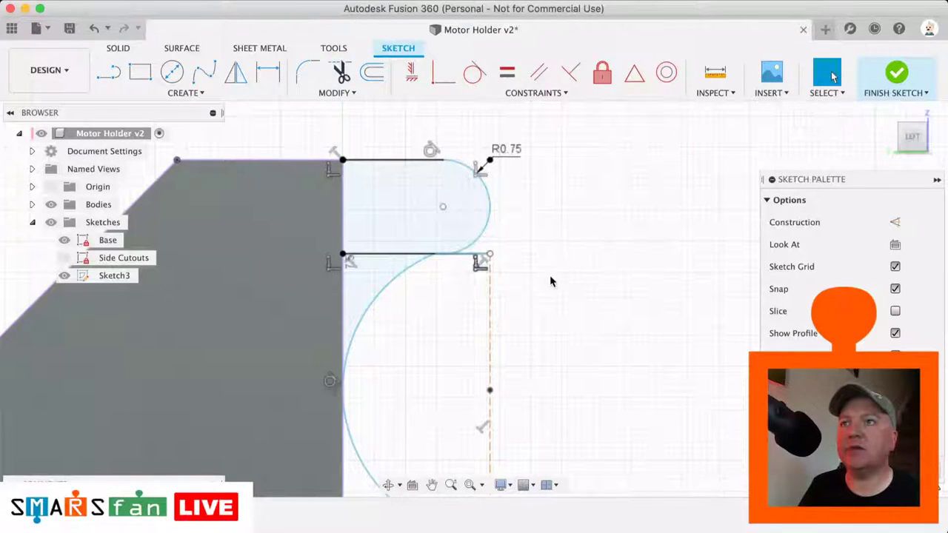
- Convert the outer segment of the tab's lower line to construction geometry
click(476, 256)
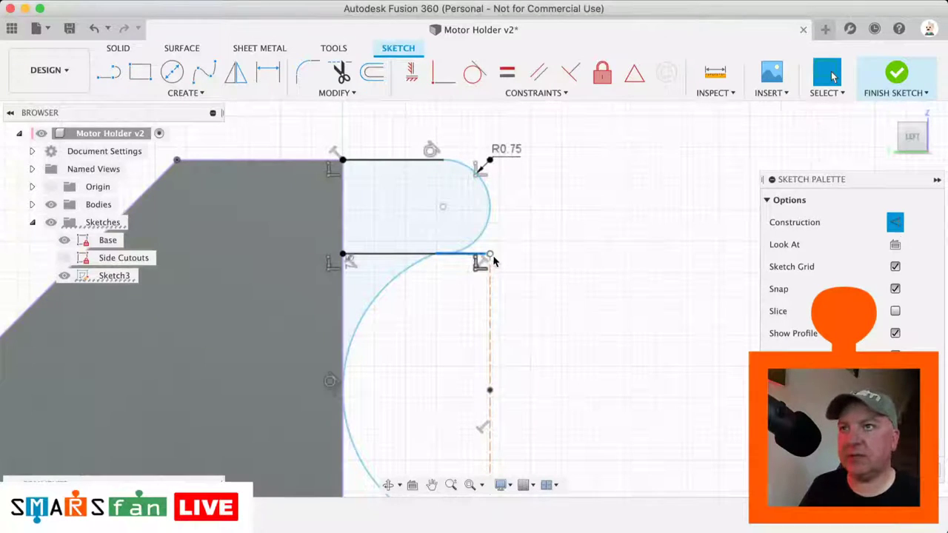
click(514, 271)
click(478, 255)
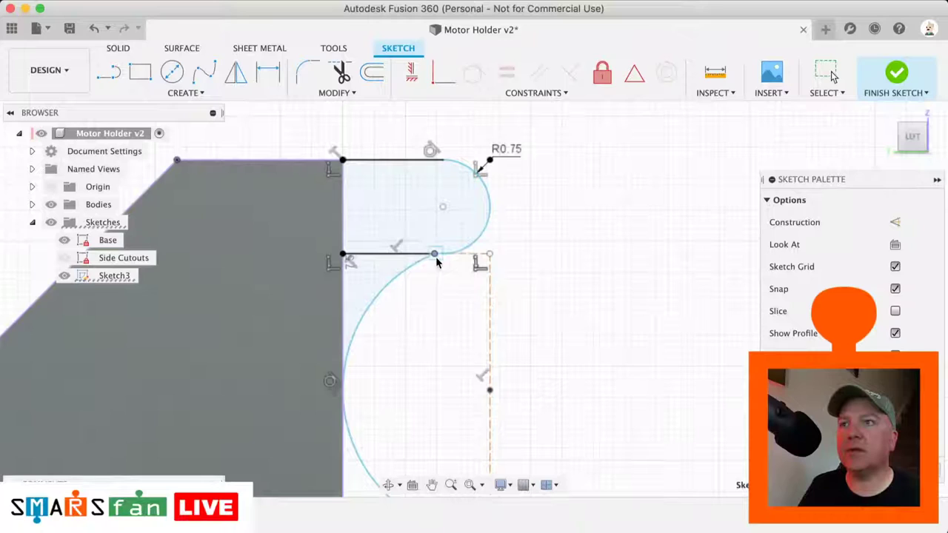
click(468, 286)
click(487, 223)
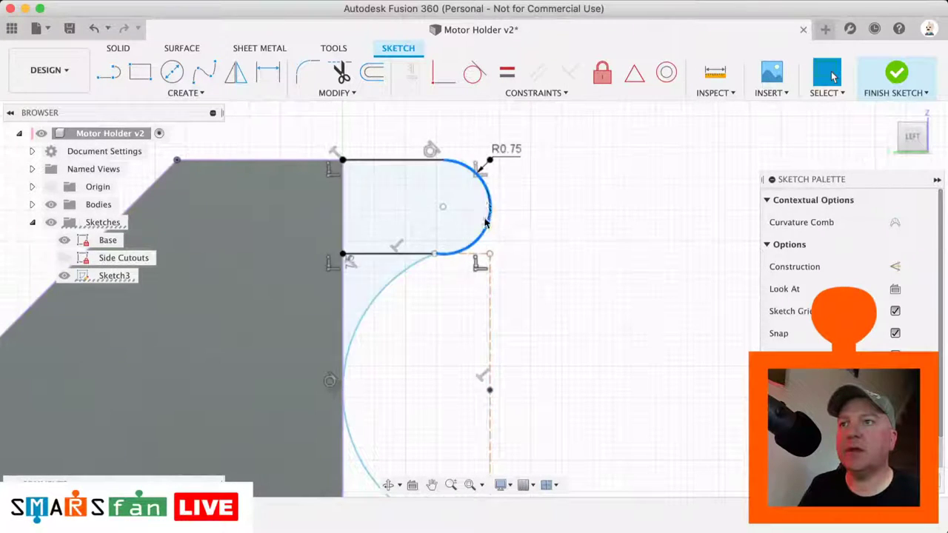
click(526, 239)
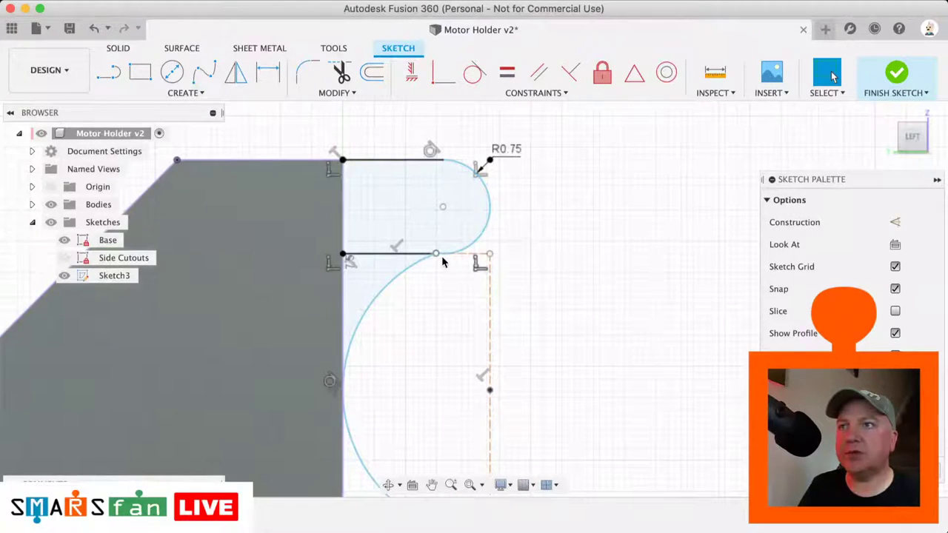
- Separate the tab's lower line from the arc junction and move the arcs' shared endpoint onto the vertical construction line's upper end
scroll(441, 256, up, 3)
scroll(441, 257, up, 3)
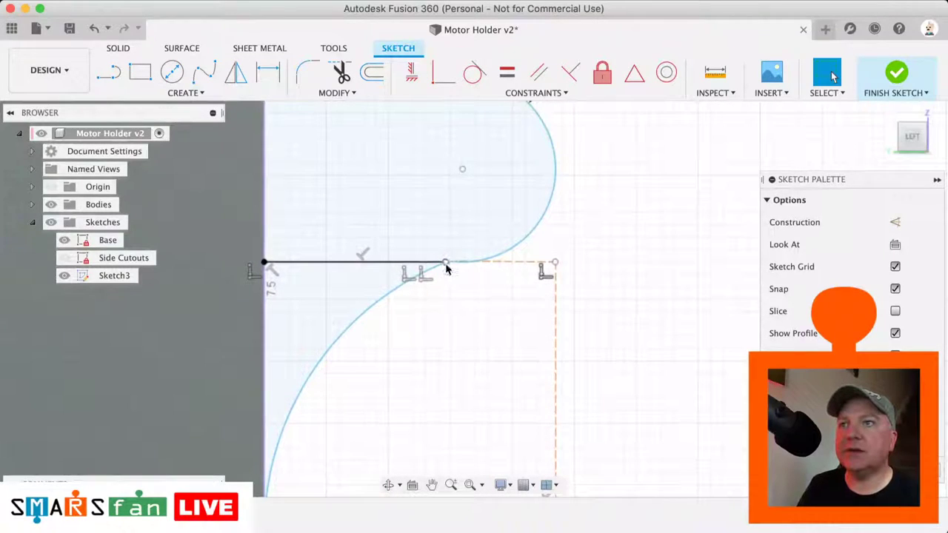
mouse_move(447, 262)
mouse_down()
mouse_move(504, 261)
mouse_move(415, 269)
mouse_move(461, 269)
mouse_move(430, 268)
mouse_up()
scroll(421, 243, up, 4)
scroll(430, 242, down, 1)
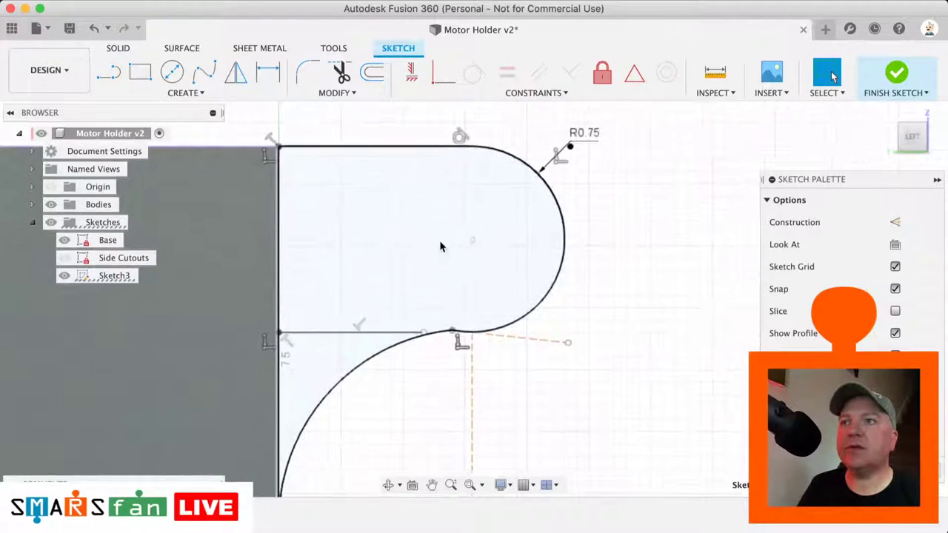
mouse_move(451, 332)
mouse_down()
mouse_move(514, 335)
mouse_move(478, 333)
mouse_up()
scroll(443, 259, up, 3)
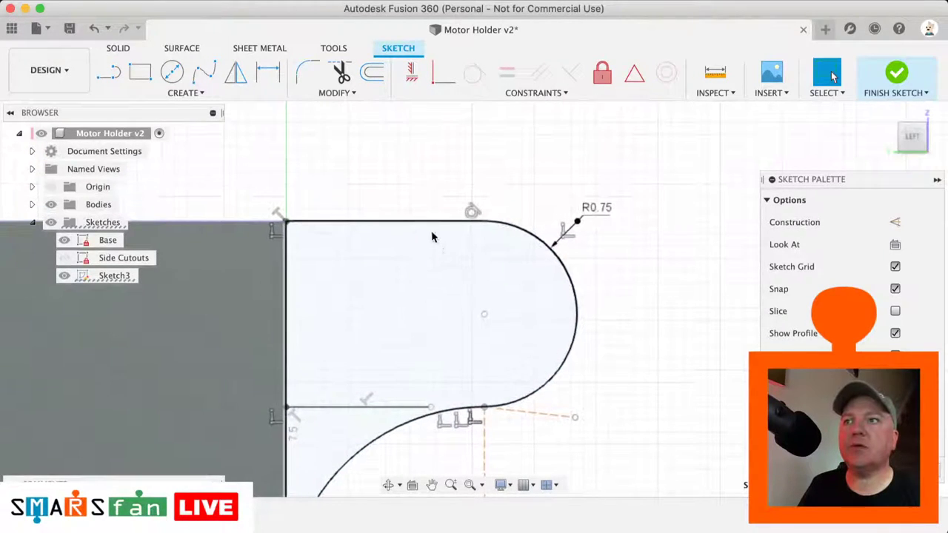
scroll(458, 231, down, 3)
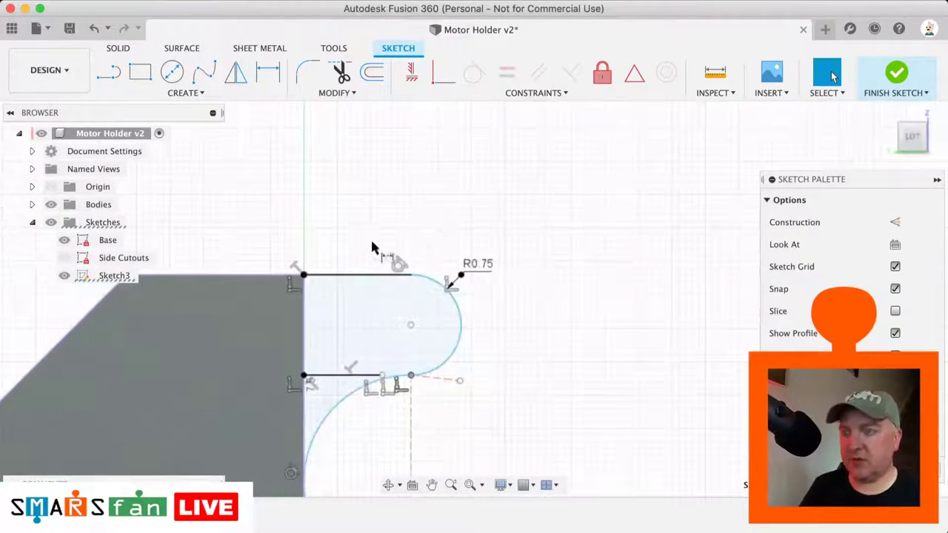
key(d)
middle_drag(197, 252, 237, 255)
click(233, 282)
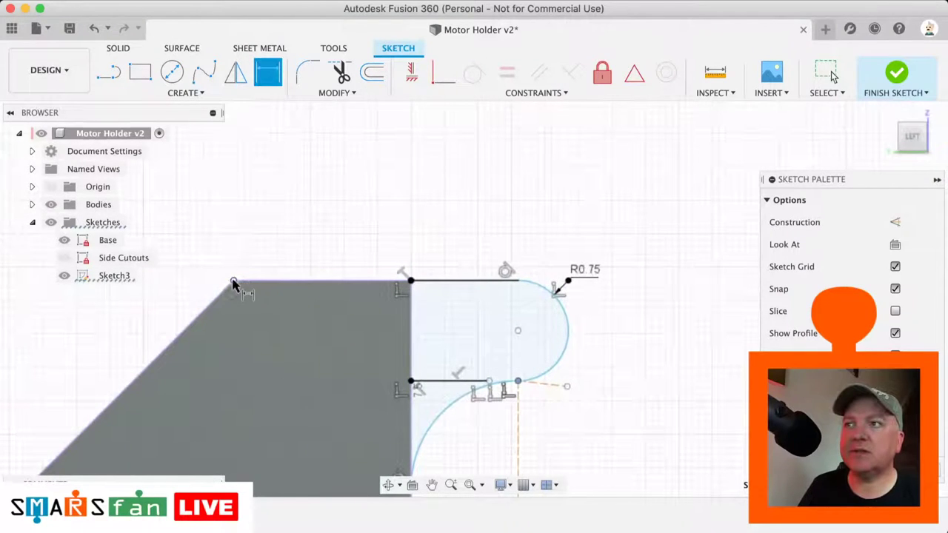
click(570, 327)
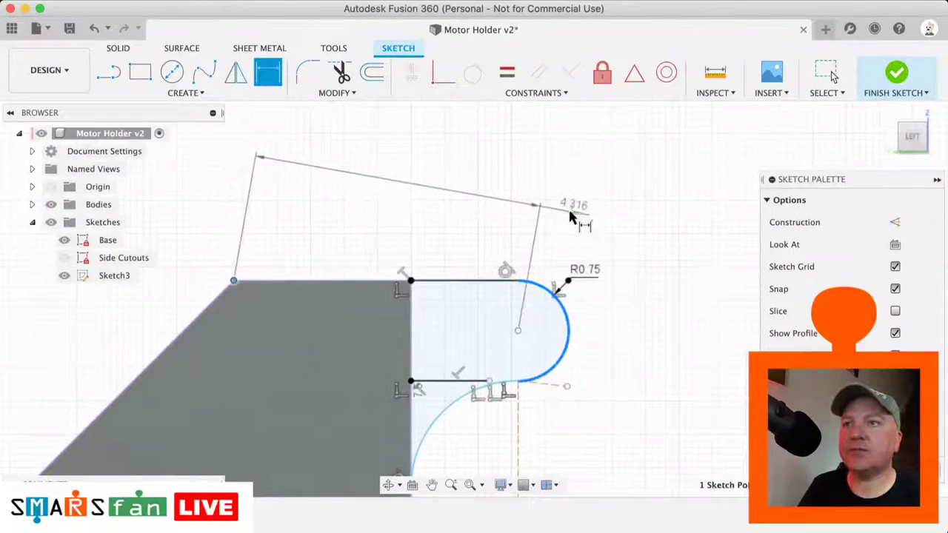
key(Escape)
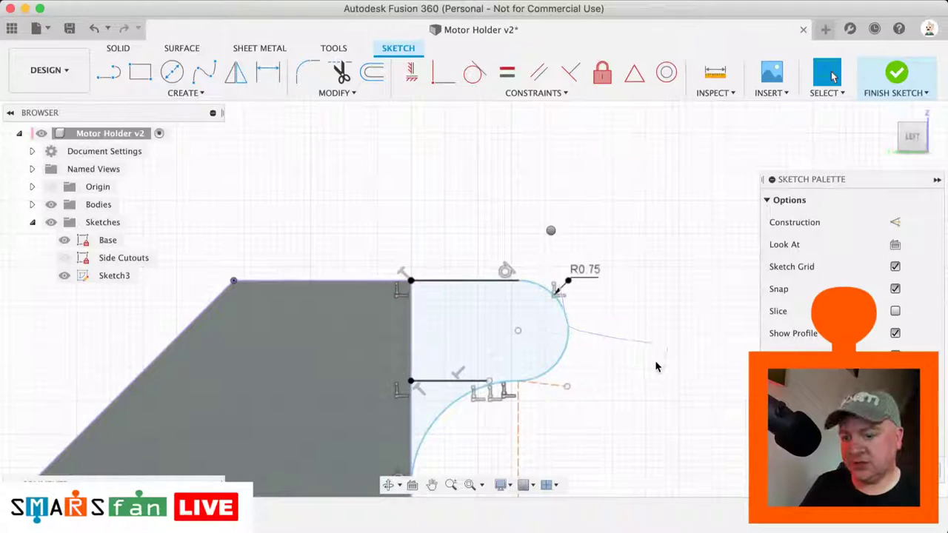
right_click(655, 361)
key(Escape)
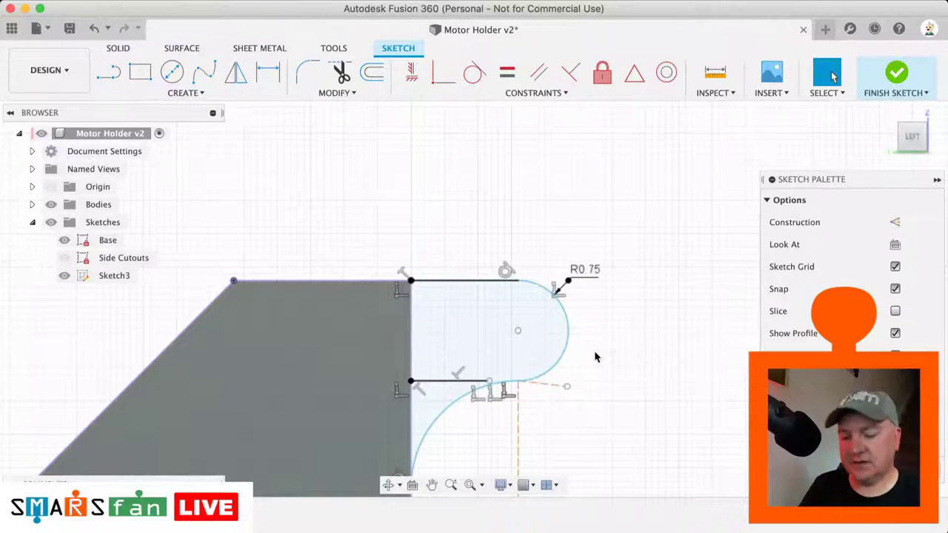
- Sketch a vertical line crossing the tab's rounded end and convert it to construction geometry
scroll(551, 427, down, 2)
scroll(550, 430, up, 1)
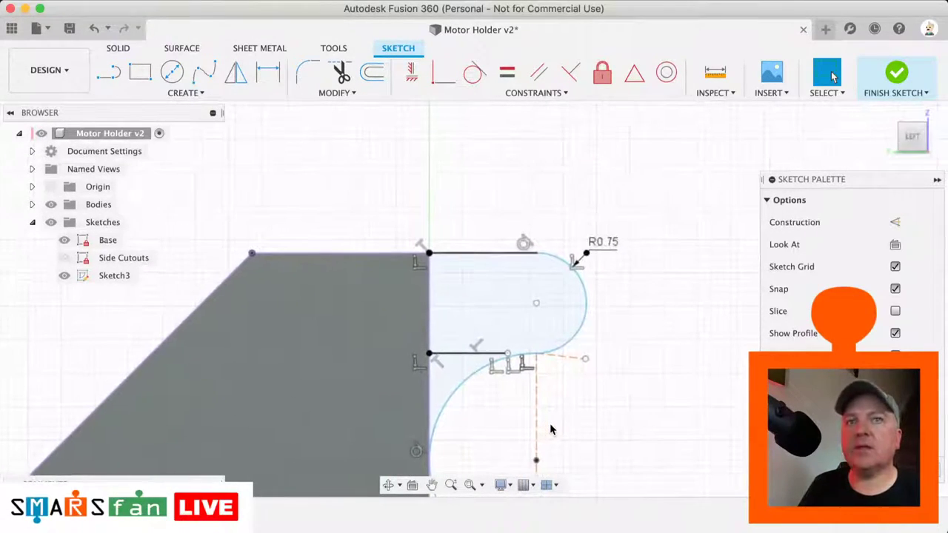
scroll(551, 429, down, 3)
click(568, 383)
scroll(569, 377, up, 2)
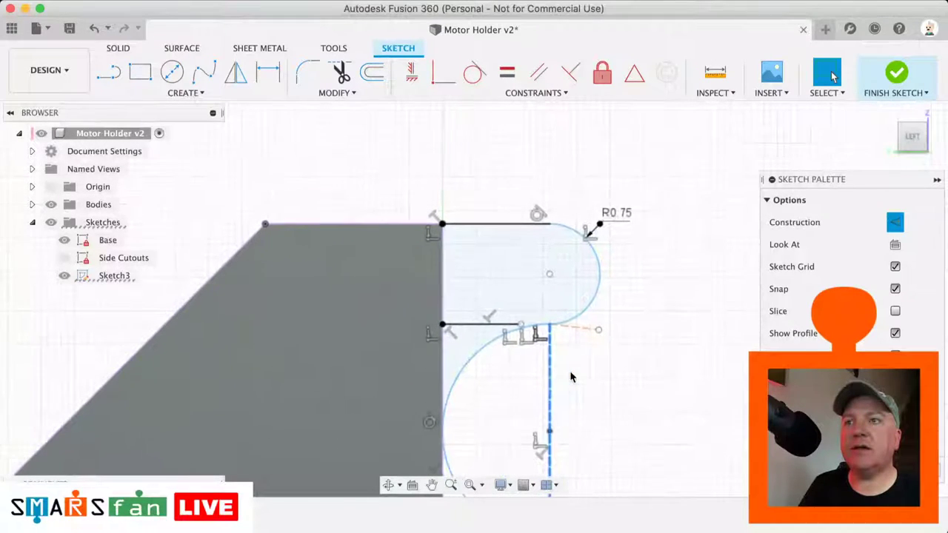
key(l)
click(596, 176)
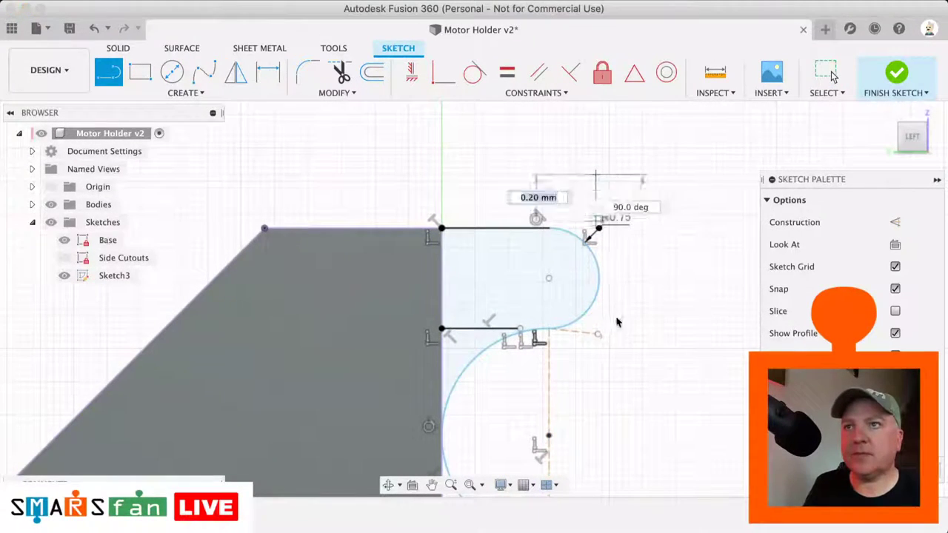
click(596, 367)
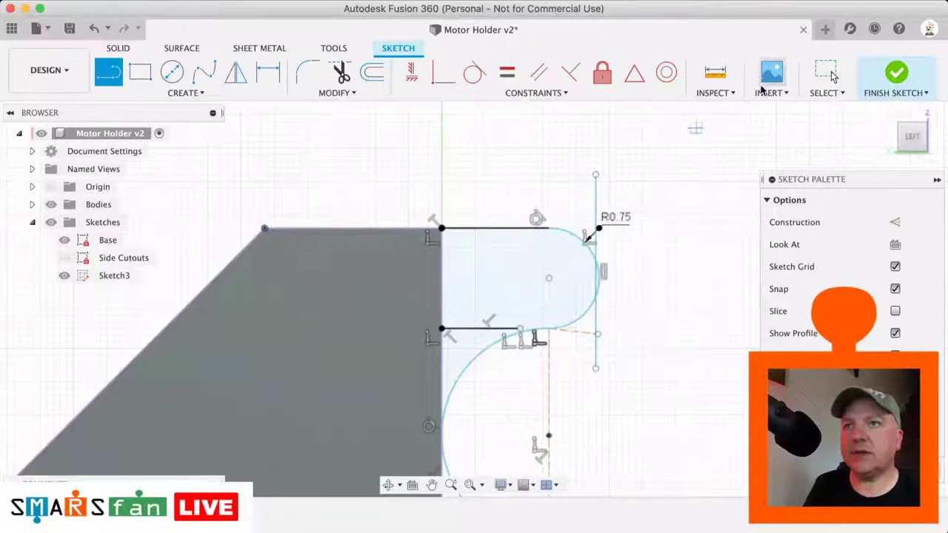
click(828, 77)
click(596, 203)
key(x)
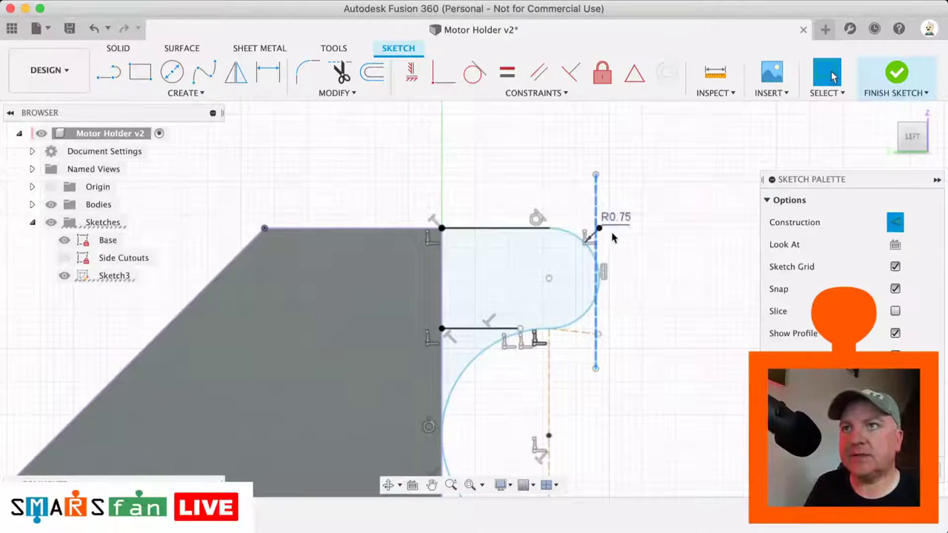
- Move the vertical construction line outside the tab's rounded end and make it tangent to the end arc
drag(597, 215, 653, 235)
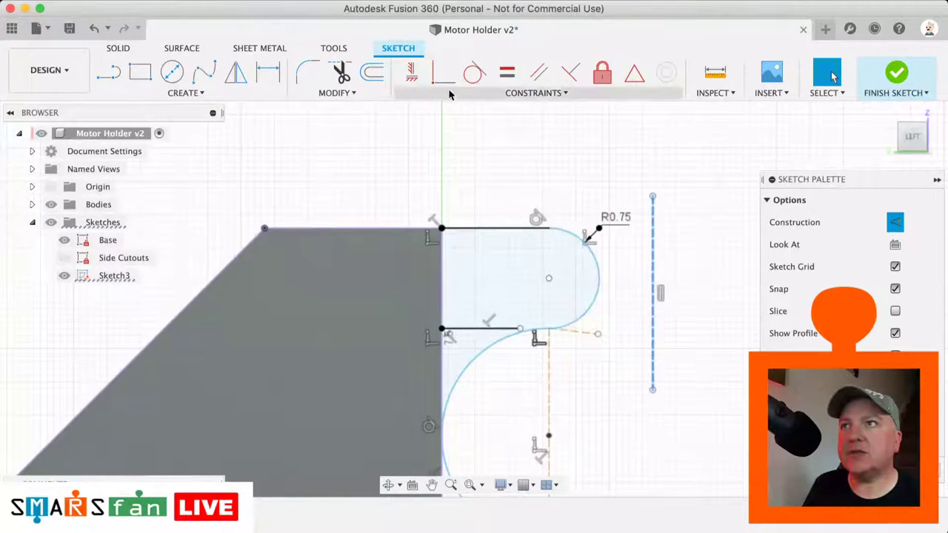
click(472, 74)
click(598, 290)
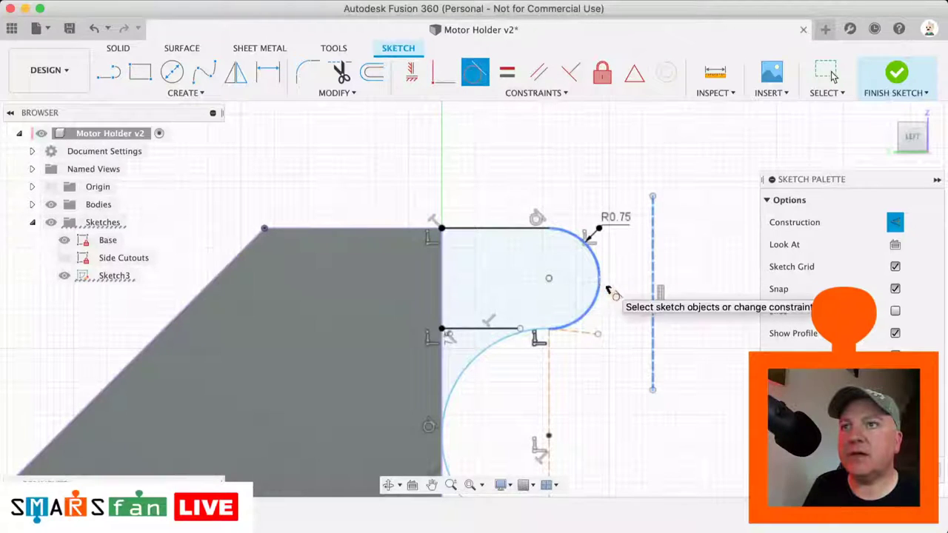
click(653, 300)
click(830, 73)
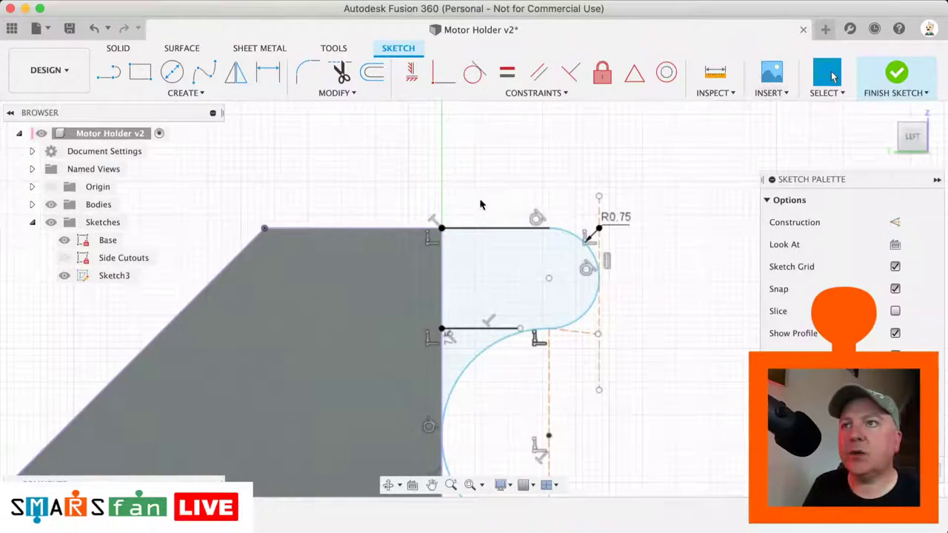
- Dimension the horizontal distance from the corner above the holder's sloped edge to the construction line tangent to the tab's end
key(d)
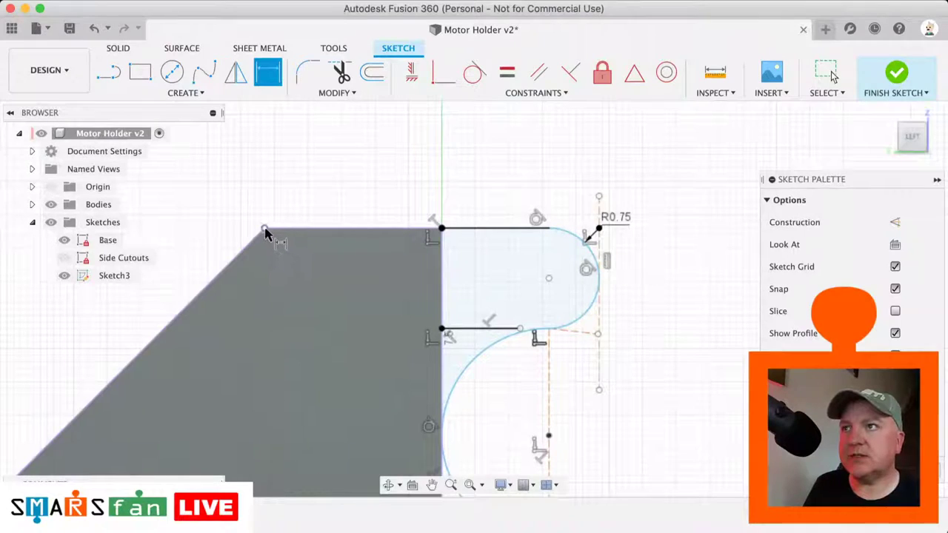
click(597, 222)
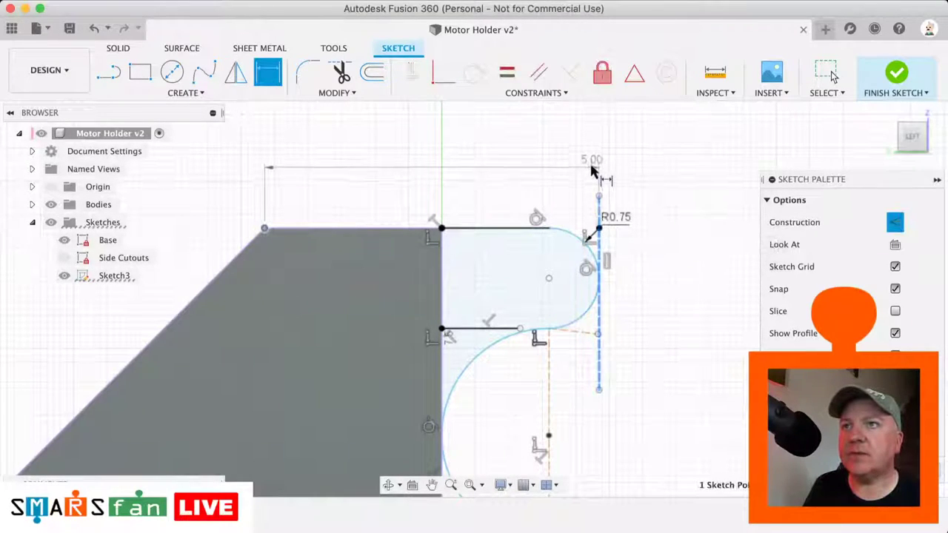
click(591, 221)
key(Return)
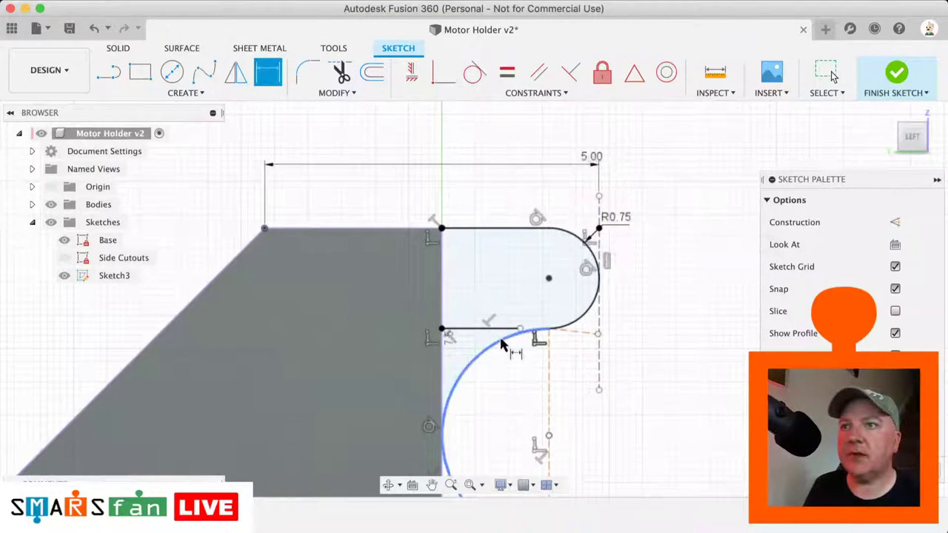
- Delete the remaining solid segment of the tab's lower line between the holder and the concave arc
scroll(502, 338, up, 5)
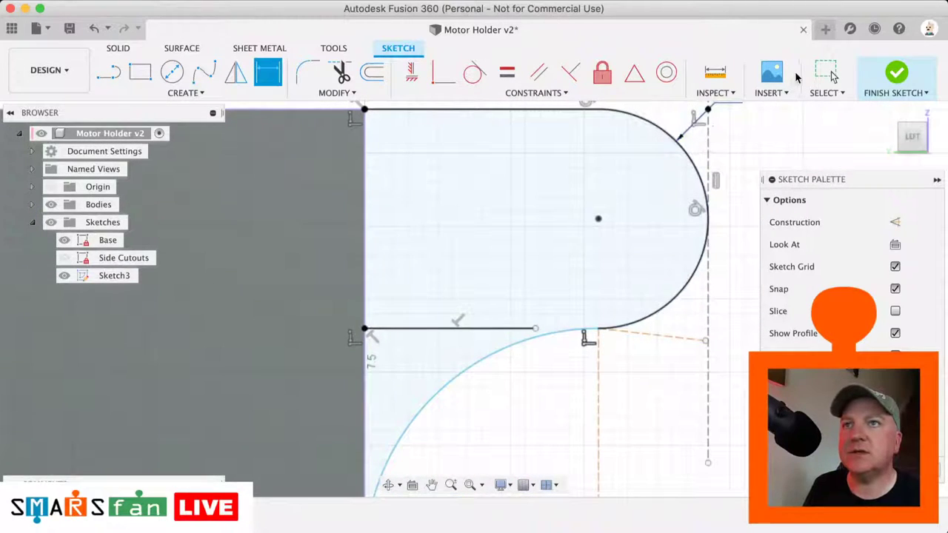
key(Escape)
click(485, 329)
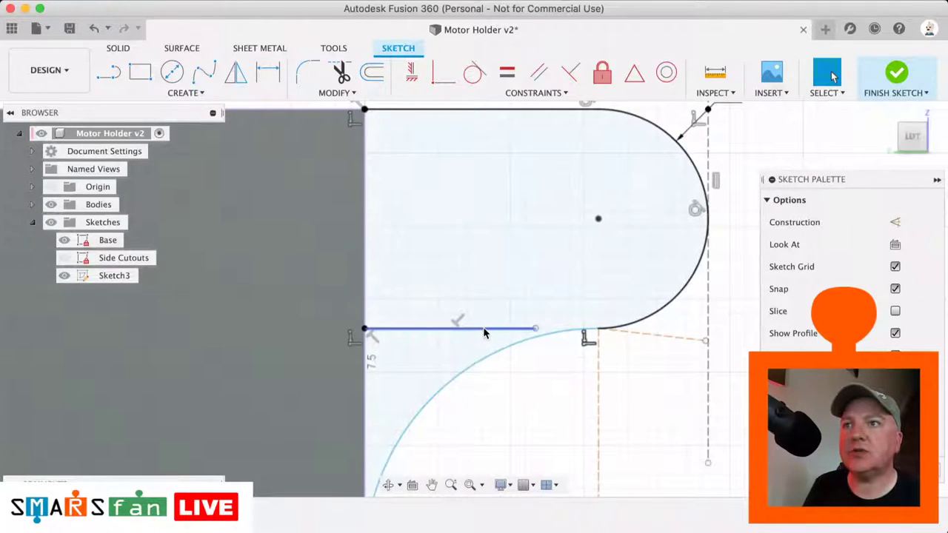
key(Delete)
- Move the upper end of the construction line through the large arc's center away from the arc junction
click(523, 343)
scroll(523, 342, down, 2)
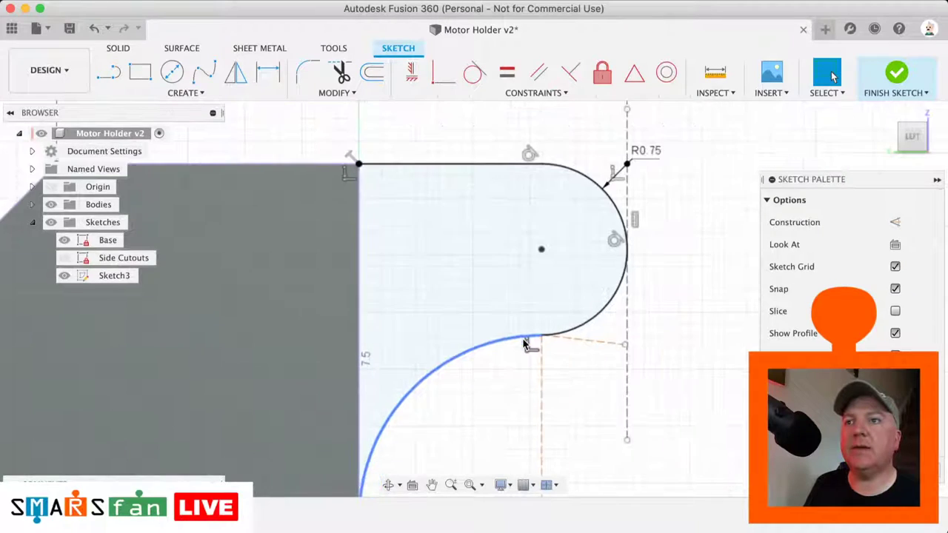
scroll(443, 386, down, 3)
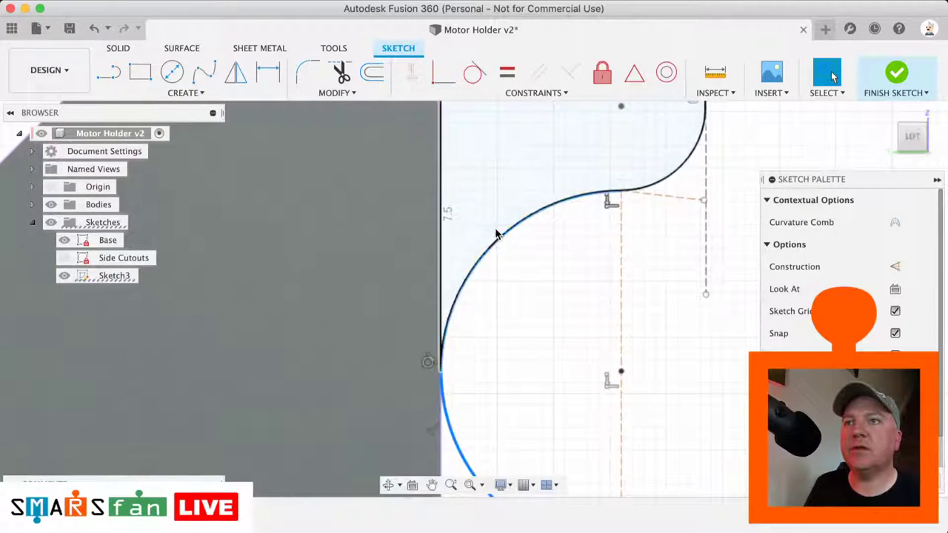
scroll(513, 256, right, 3)
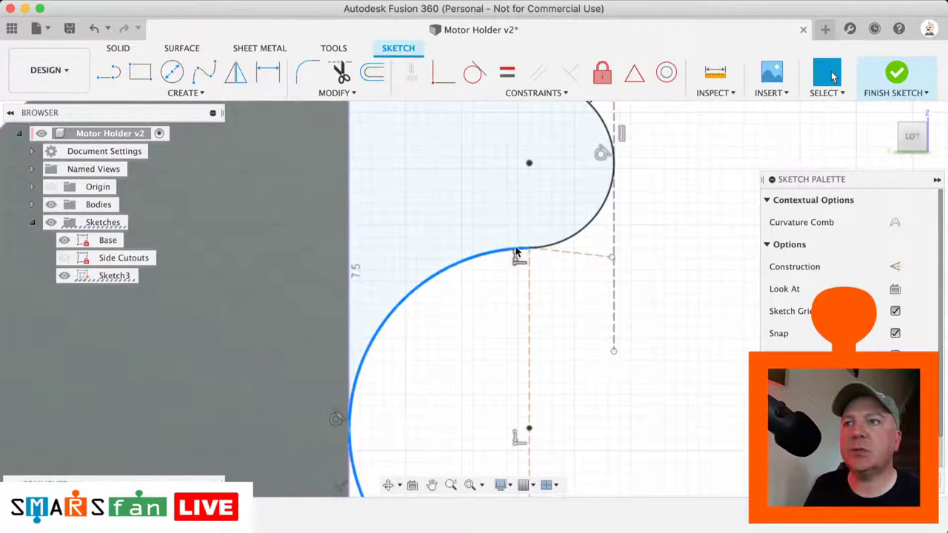
click(530, 253)
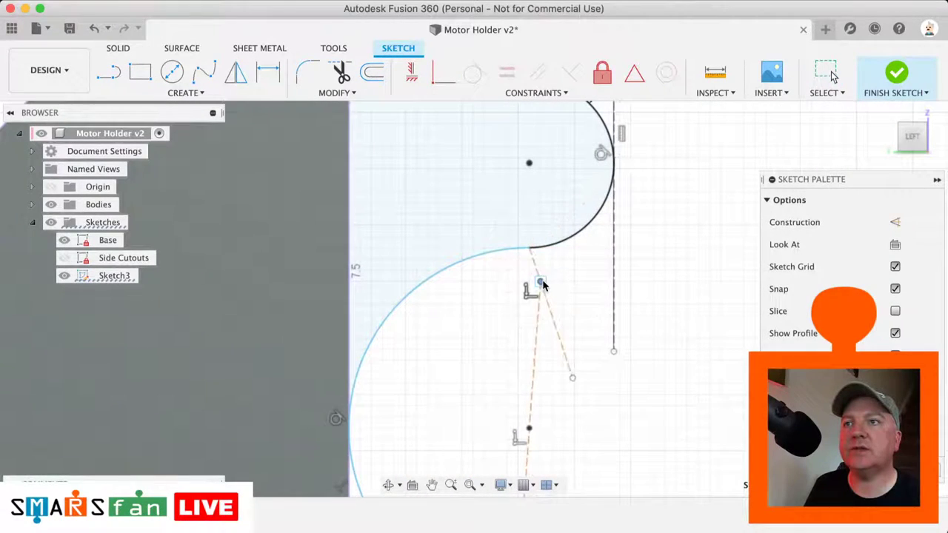
mouse_move(517, 293)
mouse_down()
mouse_move(551, 258)
mouse_move(552, 271)
mouse_up()
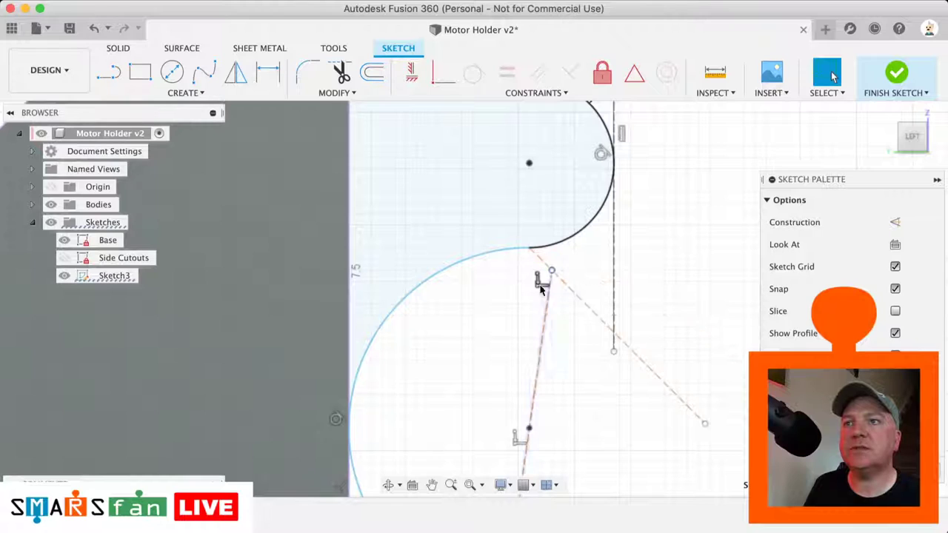
scroll(540, 290, right, 3)
scroll(518, 339, right, 2)
mouse_move(440, 333)
mouse_down()
mouse_move(419, 231)
mouse_move(432, 302)
mouse_up()
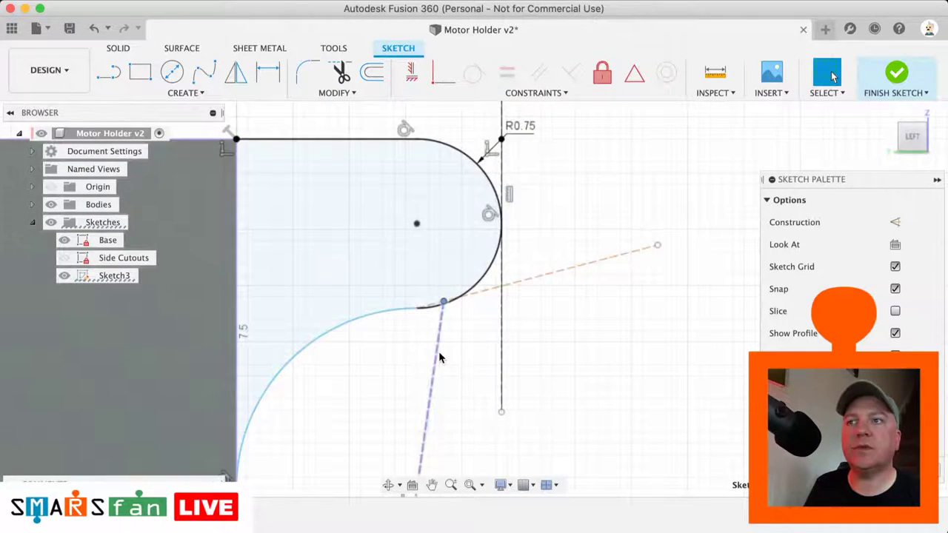
- Delete the tilted construction line through the large arc's center and the short construction line extending from the arc junction
scroll(439, 351, down, 3)
key(Escape)
click(398, 412)
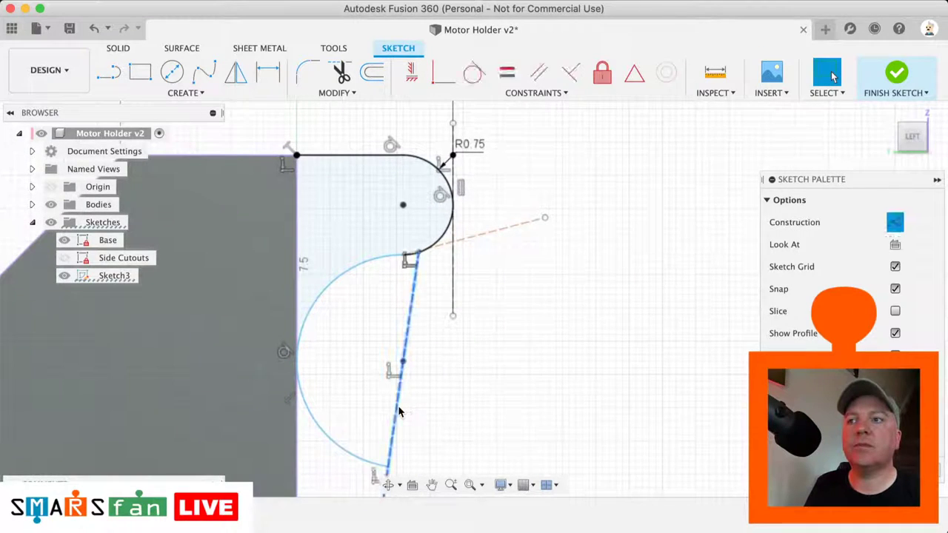
key(Delete)
click(502, 233)
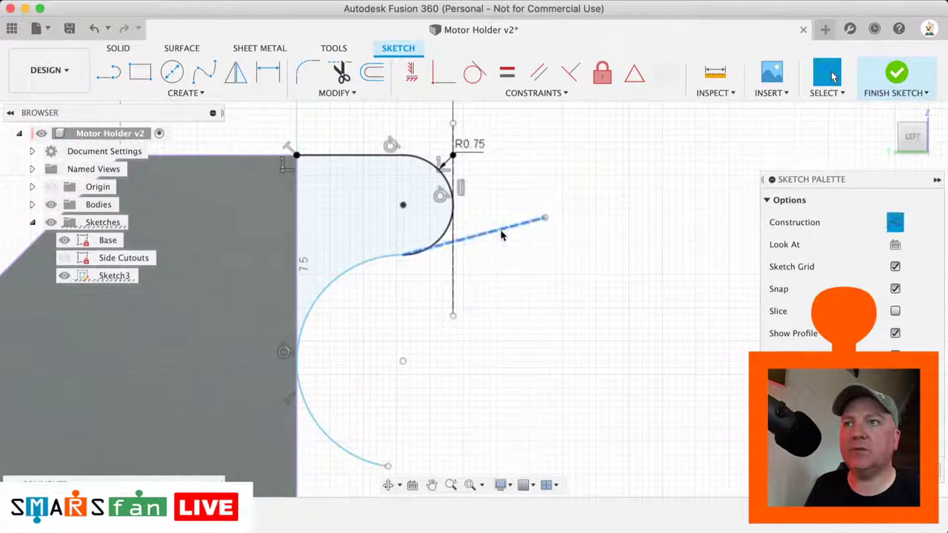
key(Delete)
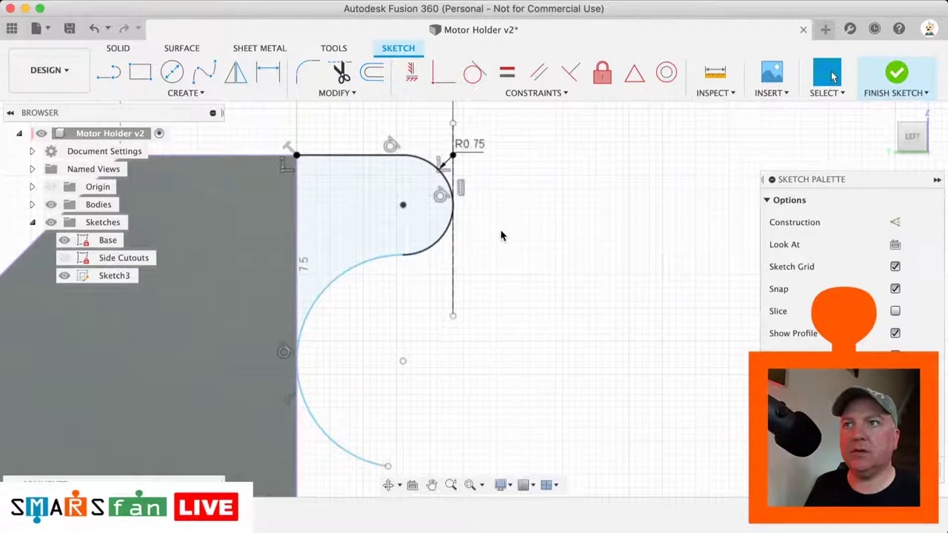
click(403, 363)
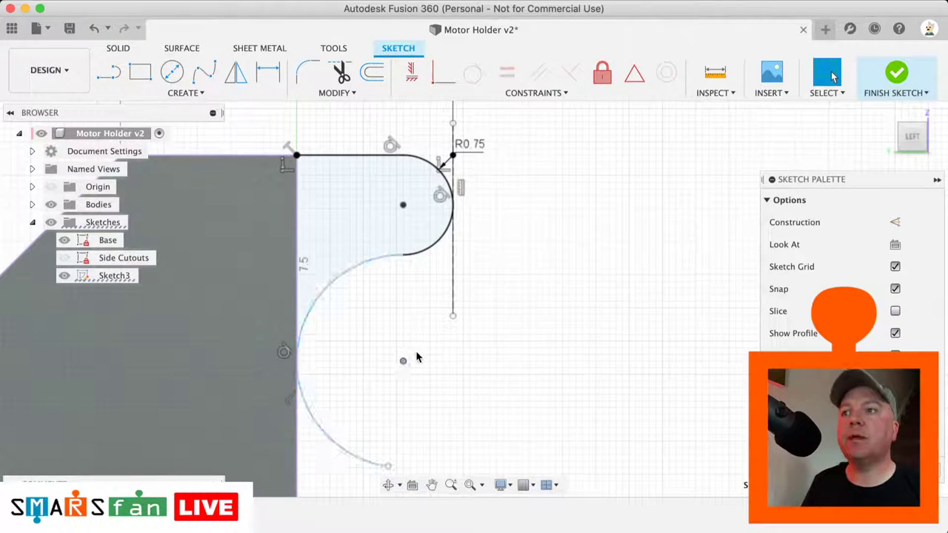
click(381, 256)
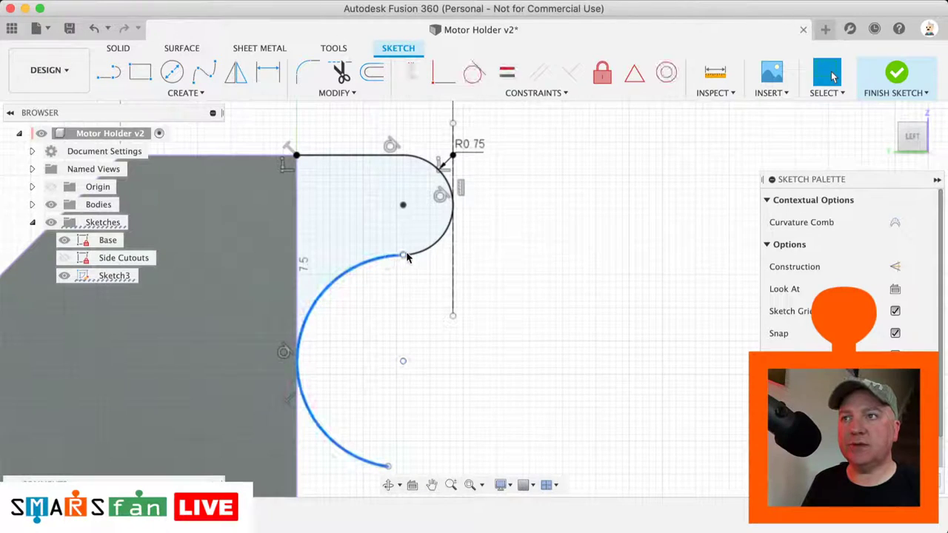
click(398, 256)
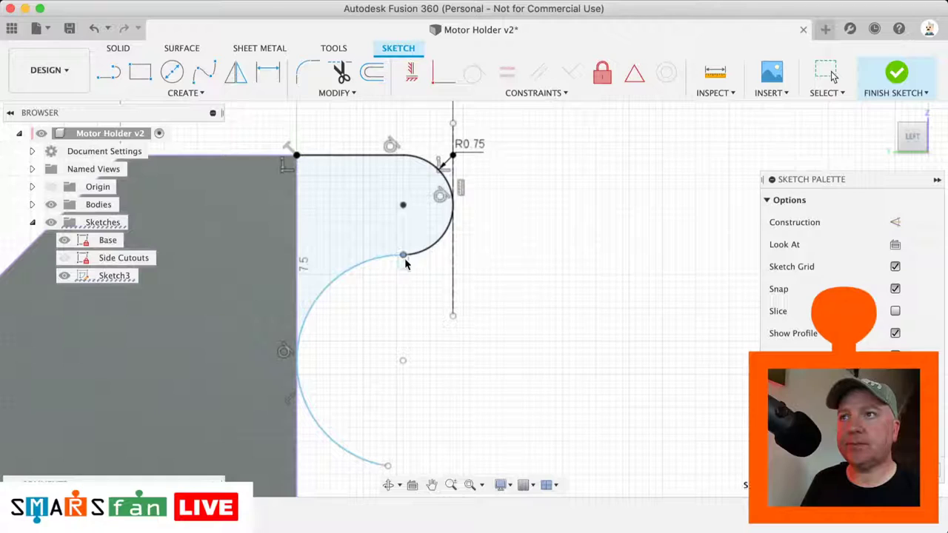
key(Escape)
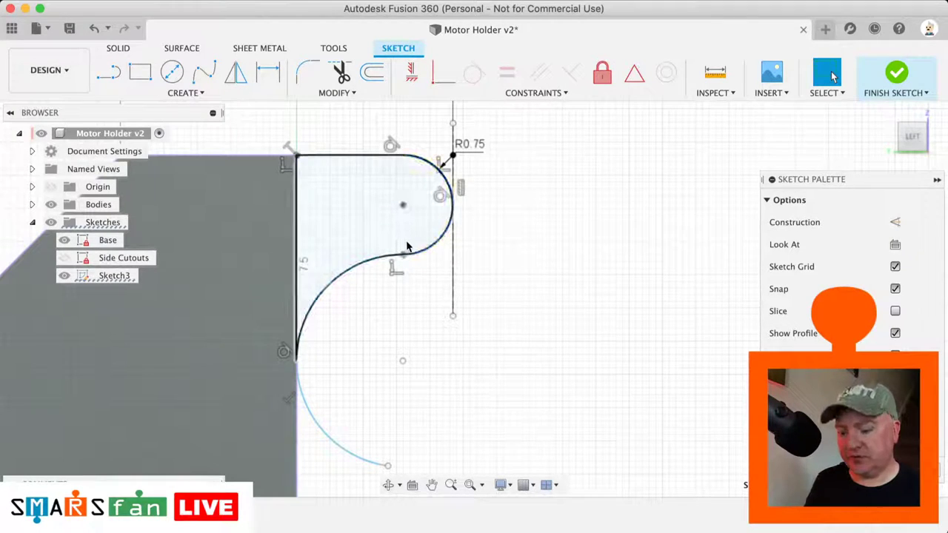
- Sketch a vertical construction line about 1.45 mm long from the end arc's center down through the arc junction
key(l)
click(403, 205)
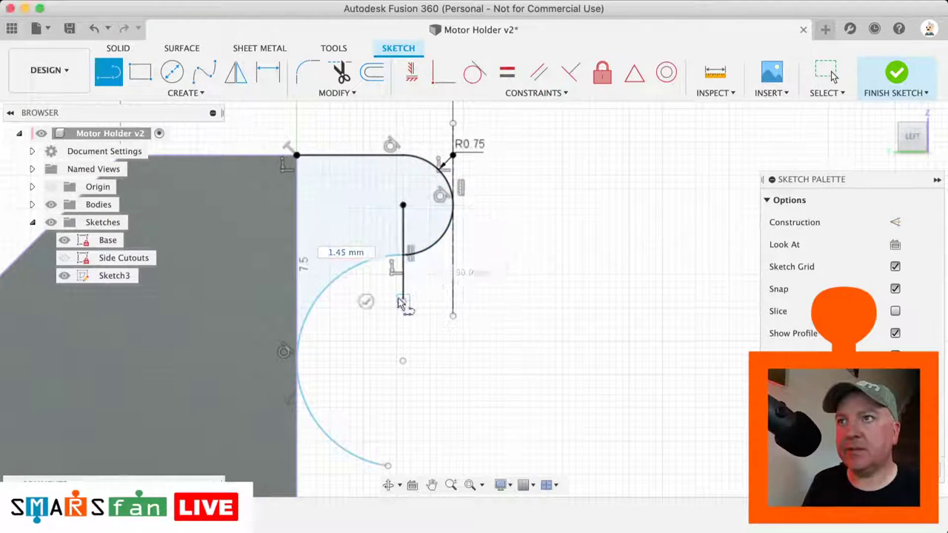
double_click(403, 301)
click(827, 73)
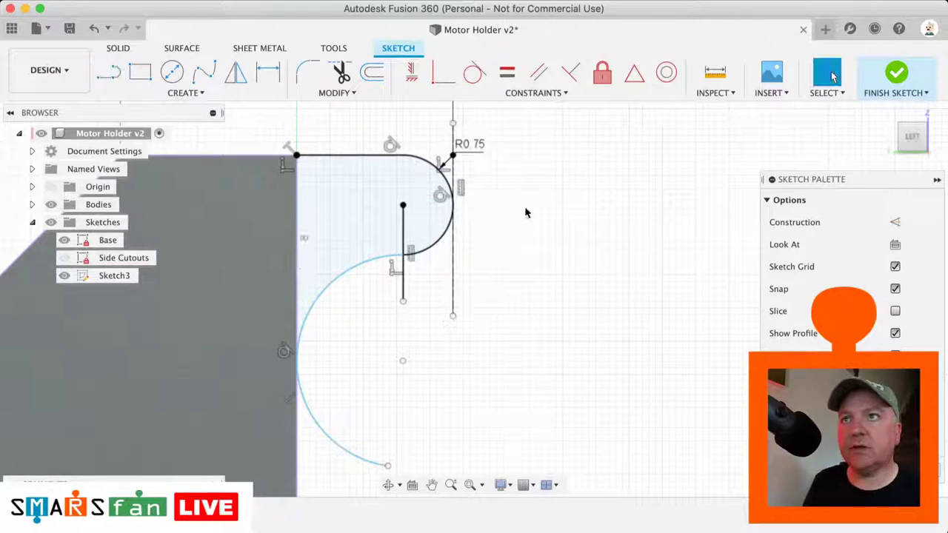
key(x)
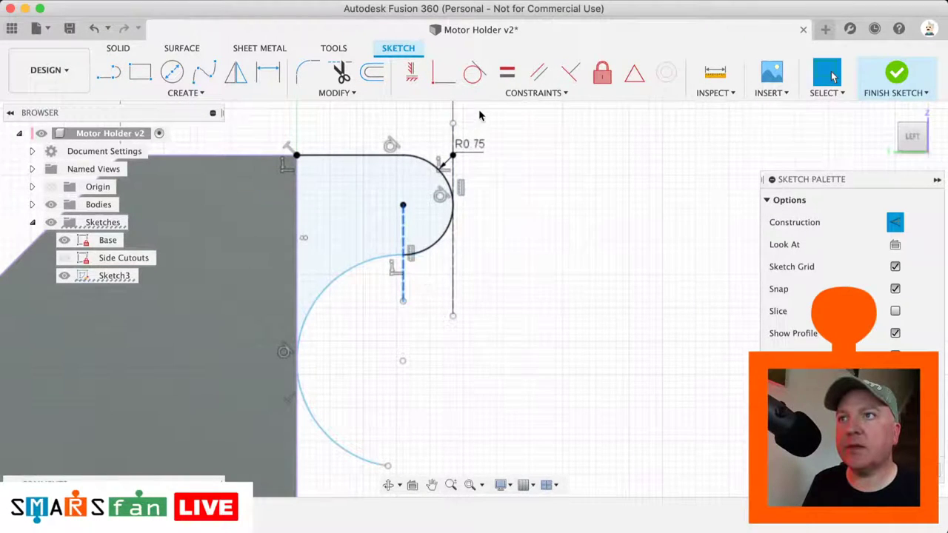
- Try to apply a horizontal/vertical constraint to the new construction line at the arc junction
click(412, 71)
click(402, 255)
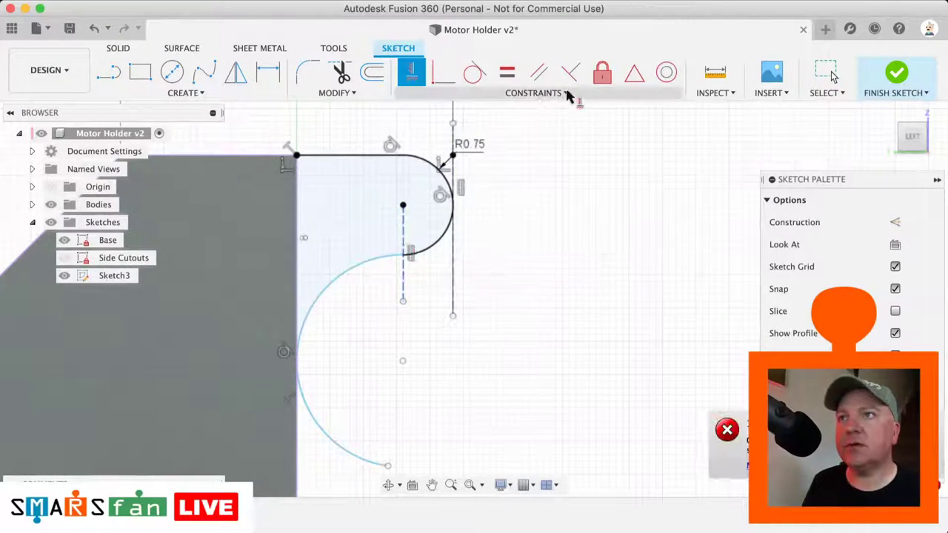
- Attach the large arc's upper end to the midpoint of the vertical construction line under the end arc's center
click(827, 72)
click(394, 257)
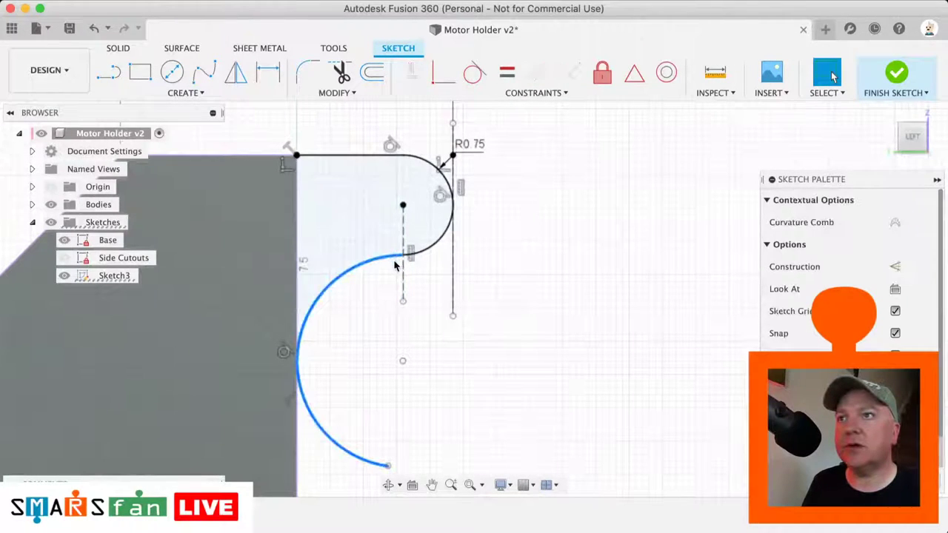
mouse_move(401, 255)
mouse_down()
mouse_move(379, 255)
mouse_move(403, 254)
mouse_up()
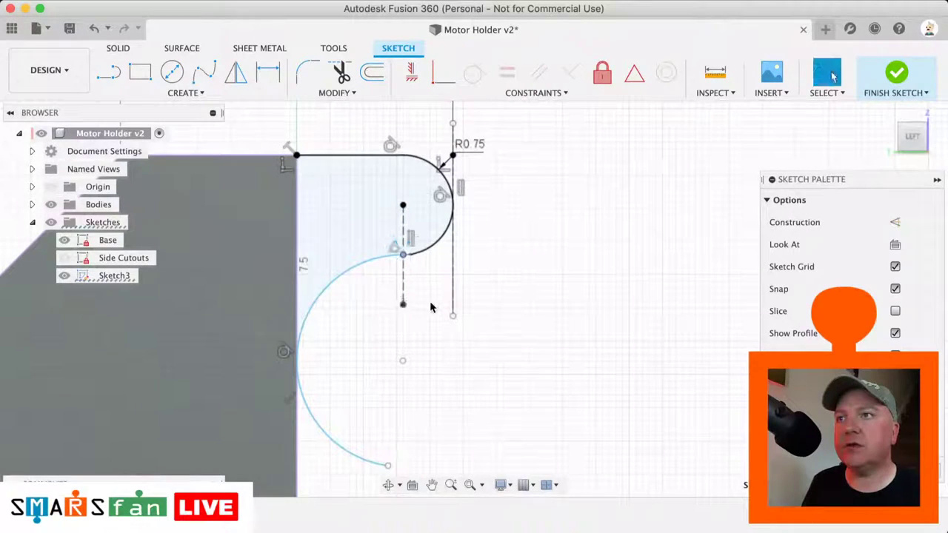
- Extend the construction line beside the rounded end downward and reshape the large arc so its lower end lies on the holder's vertical edge
click(335, 314)
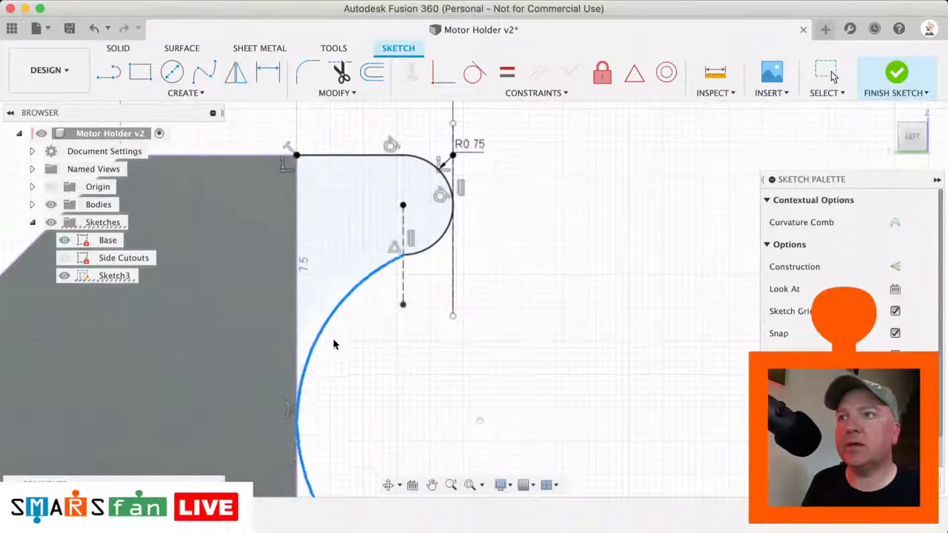
mouse_move(320, 330)
mouse_down()
mouse_move(306, 319)
mouse_move(317, 331)
mouse_up()
mouse_move(451, 318)
mouse_down()
mouse_move(452, 420)
mouse_move(455, 400)
mouse_move(440, 399)
mouse_up()
click(443, 397)
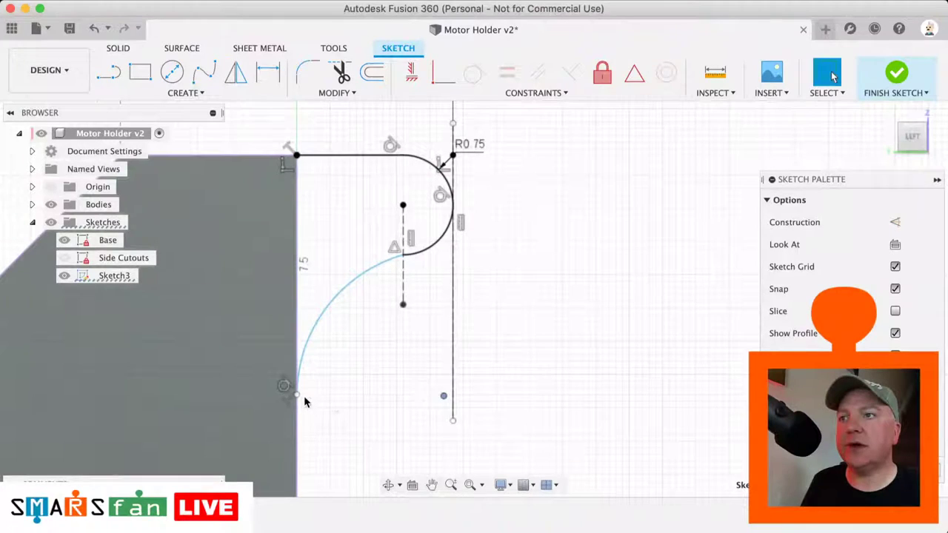
drag(300, 400, 297, 407)
- Apply a coincident constraint between the large arc's center point and the vertical construction line beside the rounded end
click(459, 409)
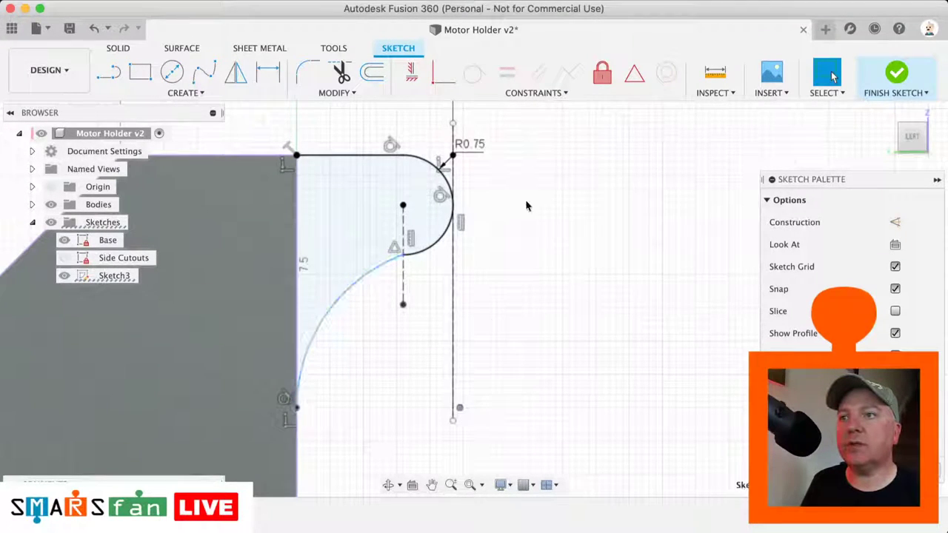
click(448, 74)
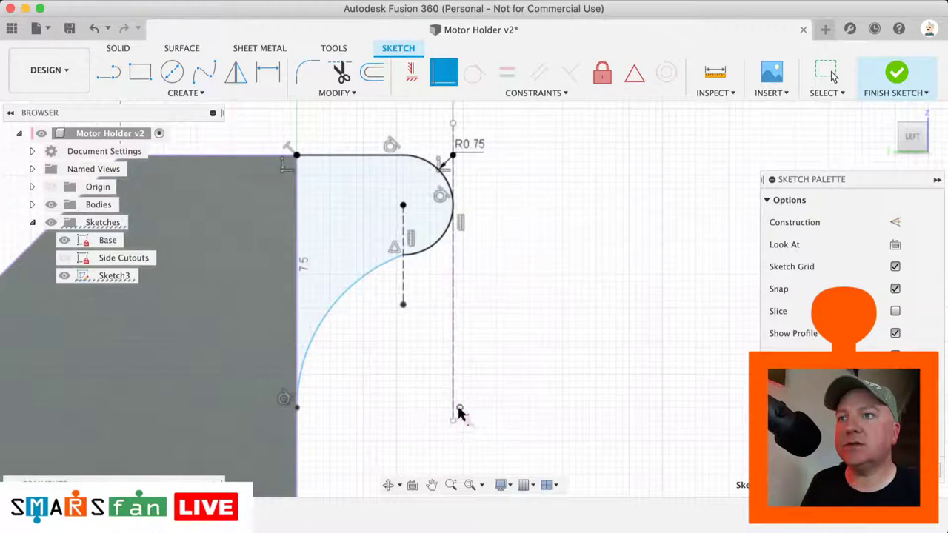
click(455, 406)
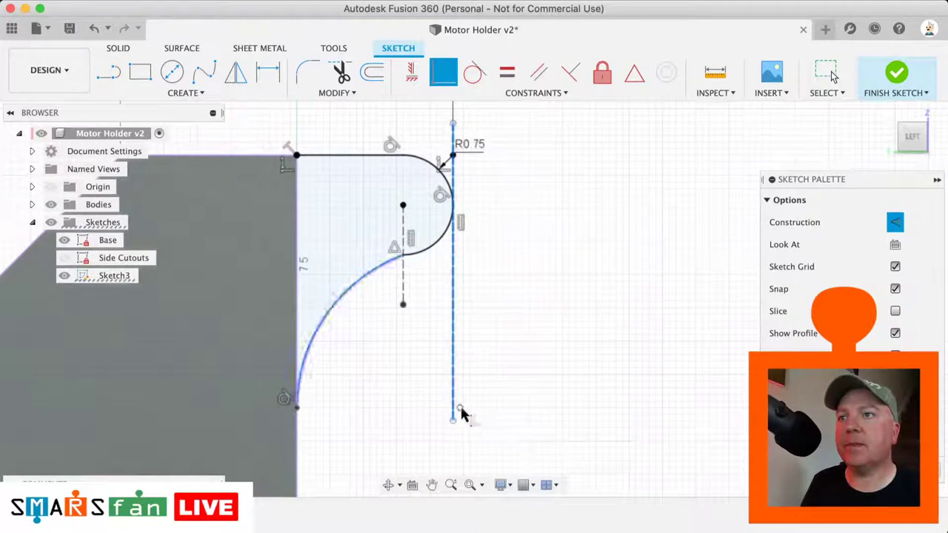
click(460, 411)
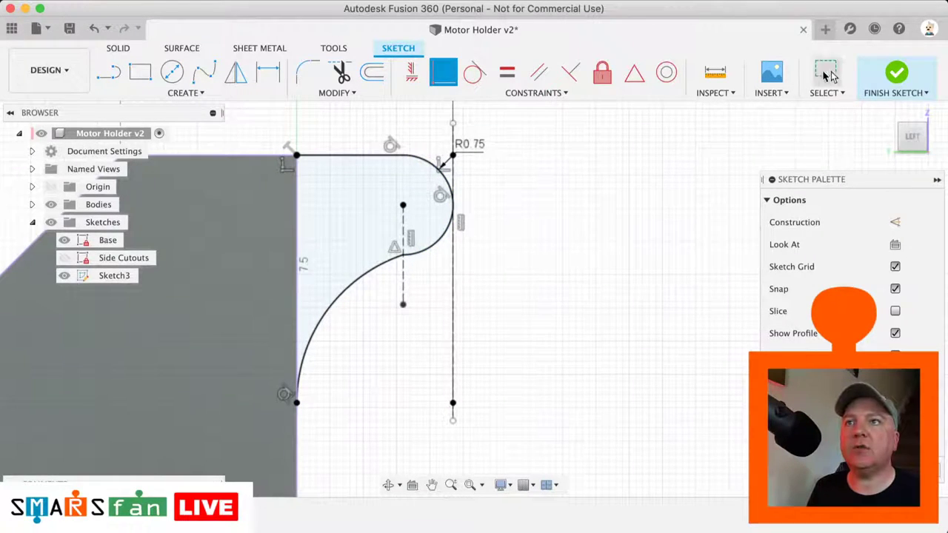
click(827, 71)
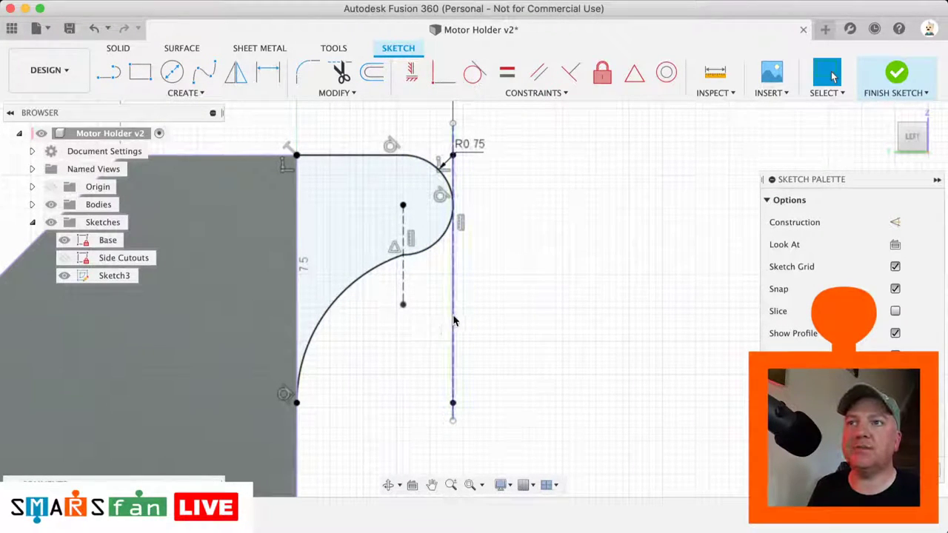
- Finish the tab profile sketch and return to the home view of the holder
scroll(400, 330, left, 3)
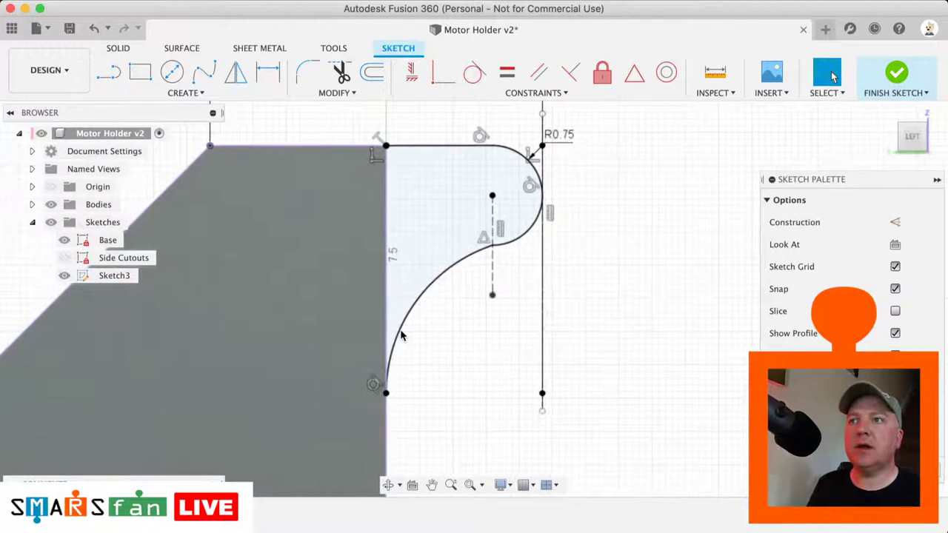
scroll(401, 330, down, 3)
click(896, 74)
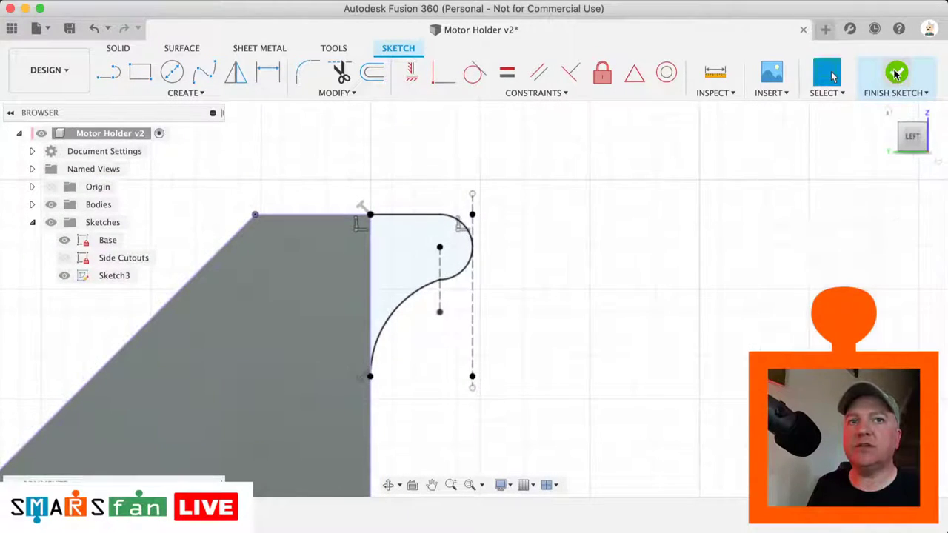
click(887, 115)
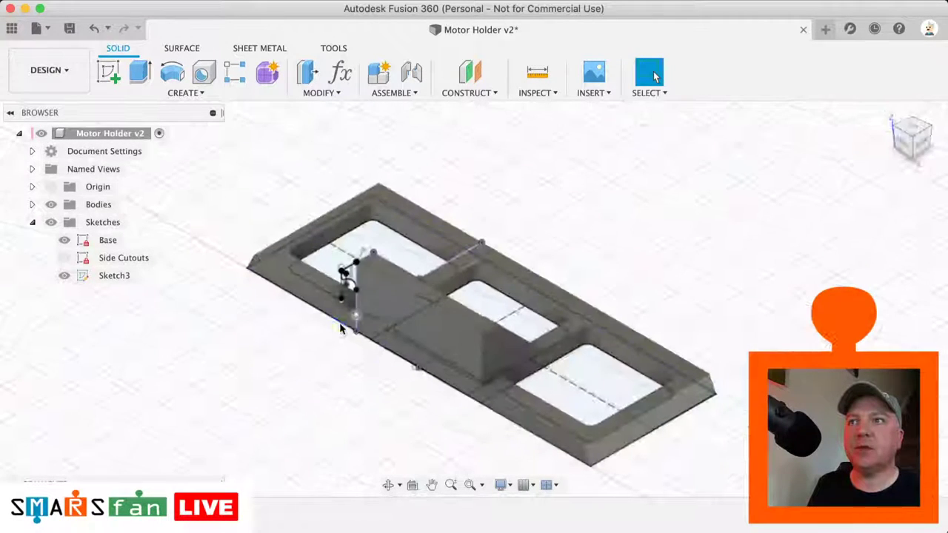
- Extrude the tab profile along the raised block with a To Object extent ending at the block's opposite end face
key(q)
click(348, 274)
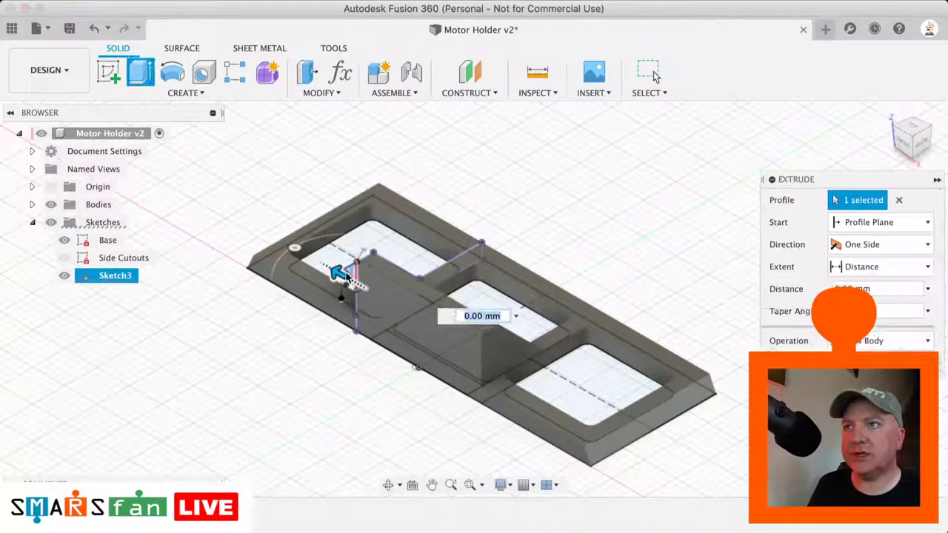
drag(342, 271, 428, 342)
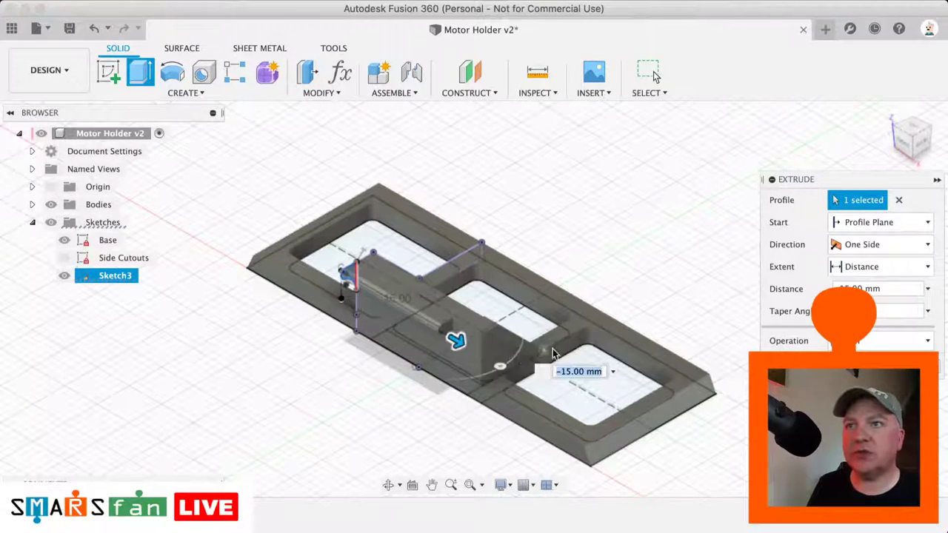
click(915, 271)
click(887, 299)
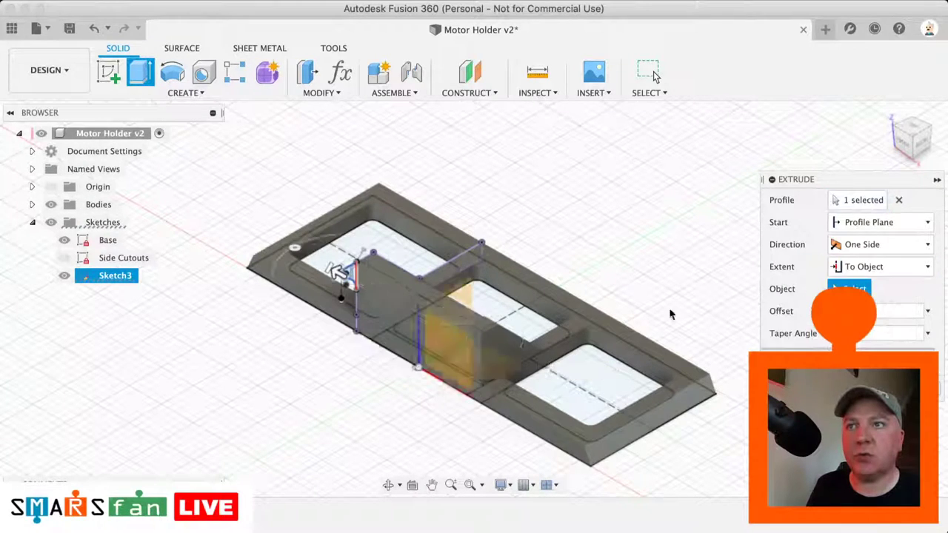
click(509, 358)
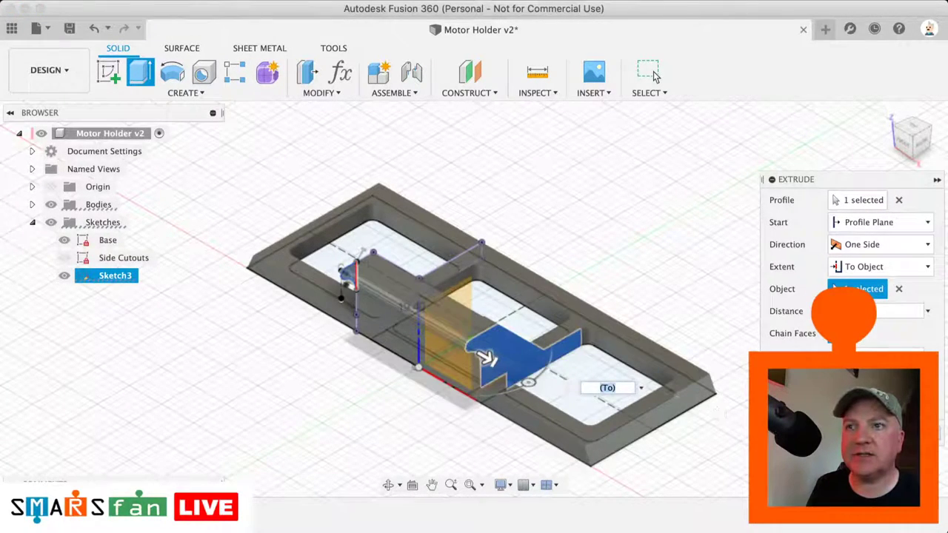
key(Return)
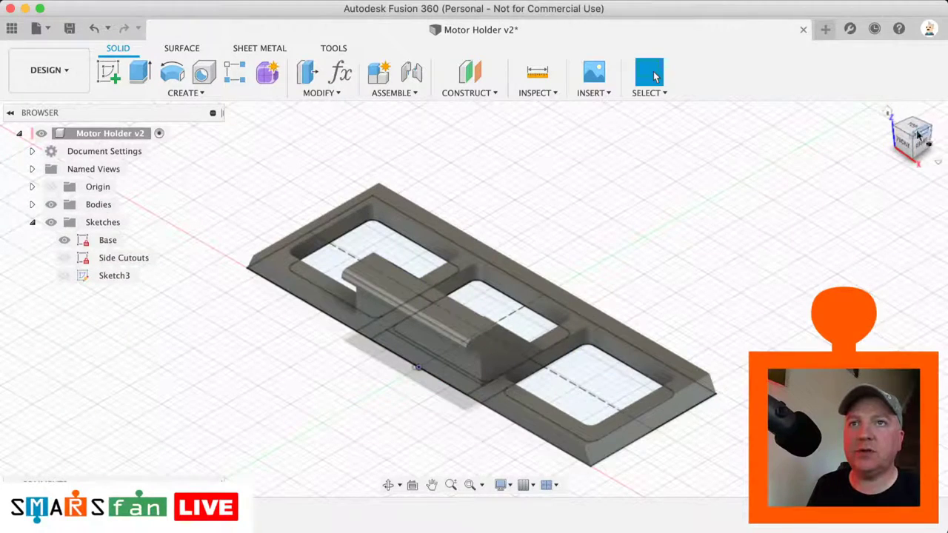
- Hide all sketches and inspect the holder with its new tab in perspective and from the right side
mouse_move(919, 136)
mouse_down()
mouse_move(868, 117)
mouse_move(871, 135)
mouse_move(905, 134)
mouse_up()
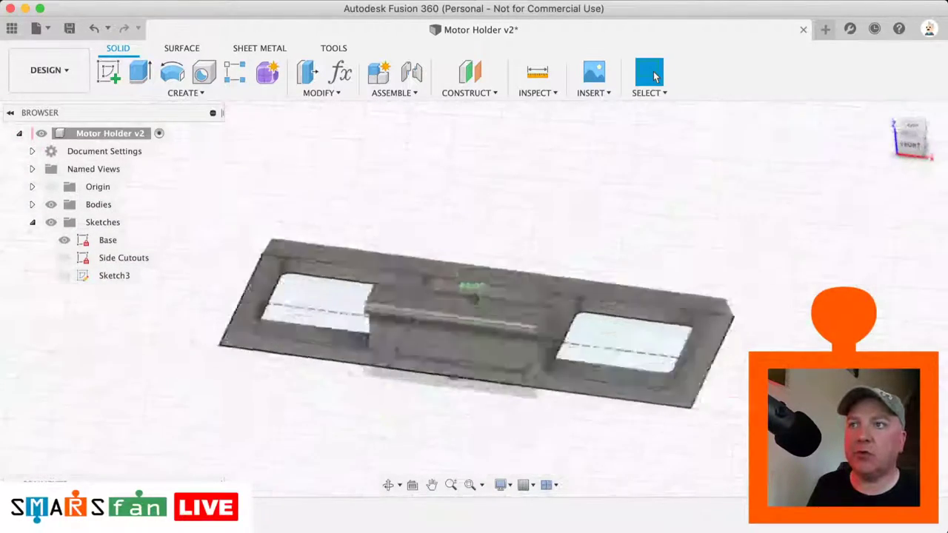
shift+middle_drag(474, 298, 277, 228)
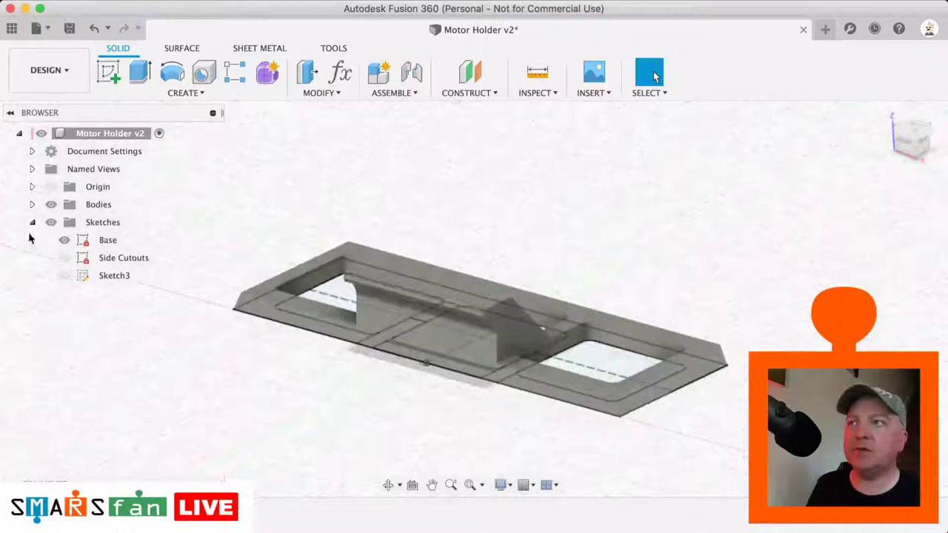
click(51, 225)
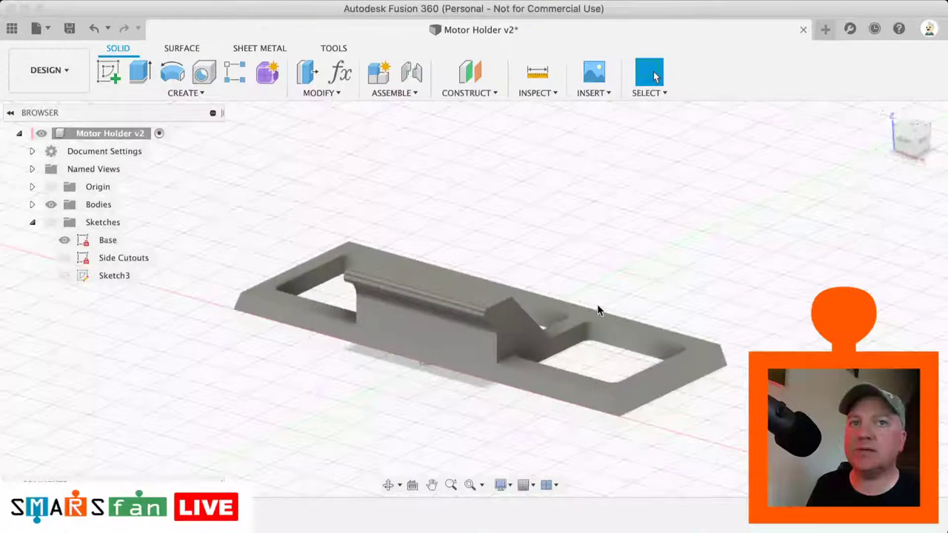
click(927, 144)
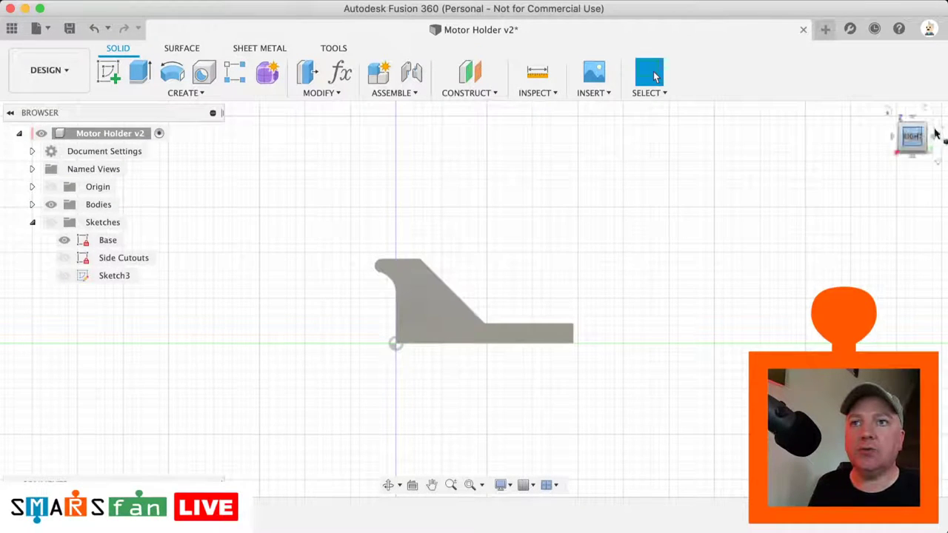
mouse_move(497, 289)
shift+middle_down()
mouse_move(533, 276)
mouse_move(512, 269)
shift+middle_up()
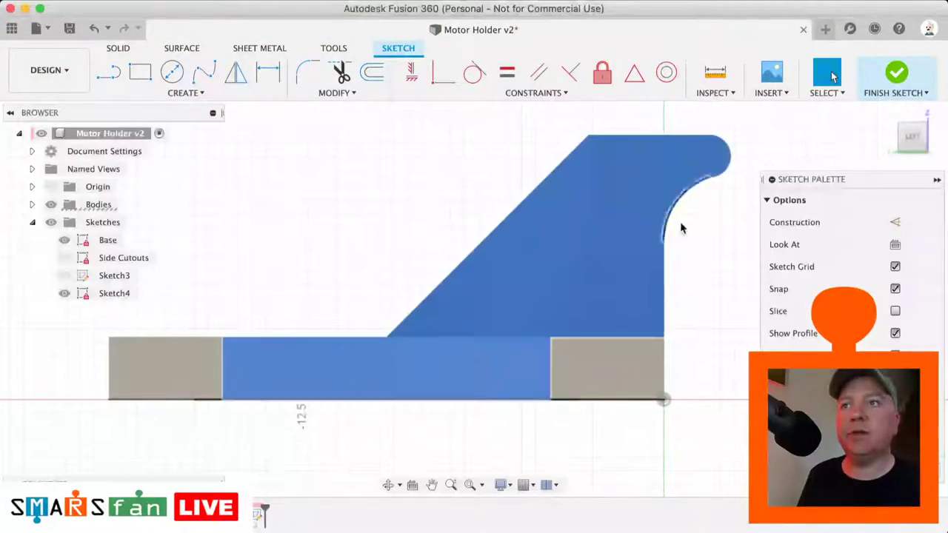
- Turn on Slice to cut the holder's display at the active sketch plane
click(443, 385)
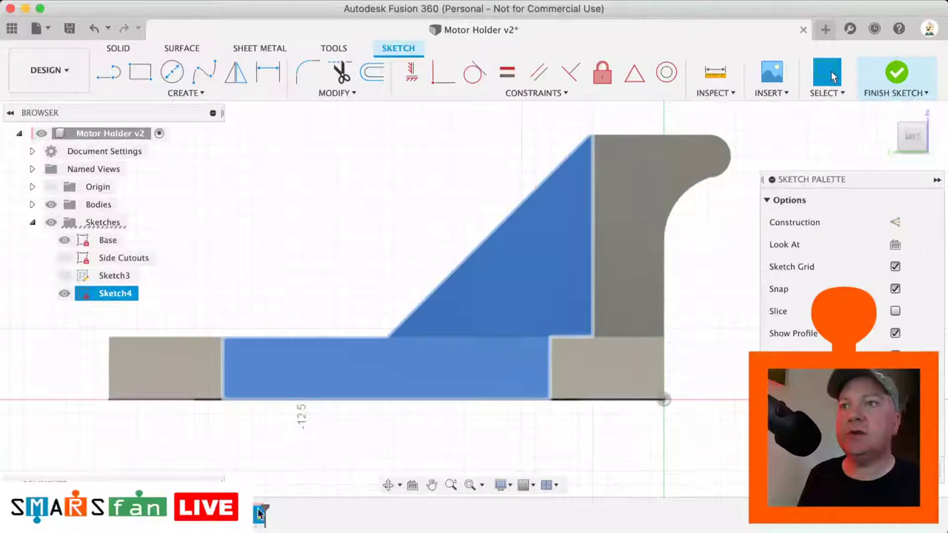
click(896, 312)
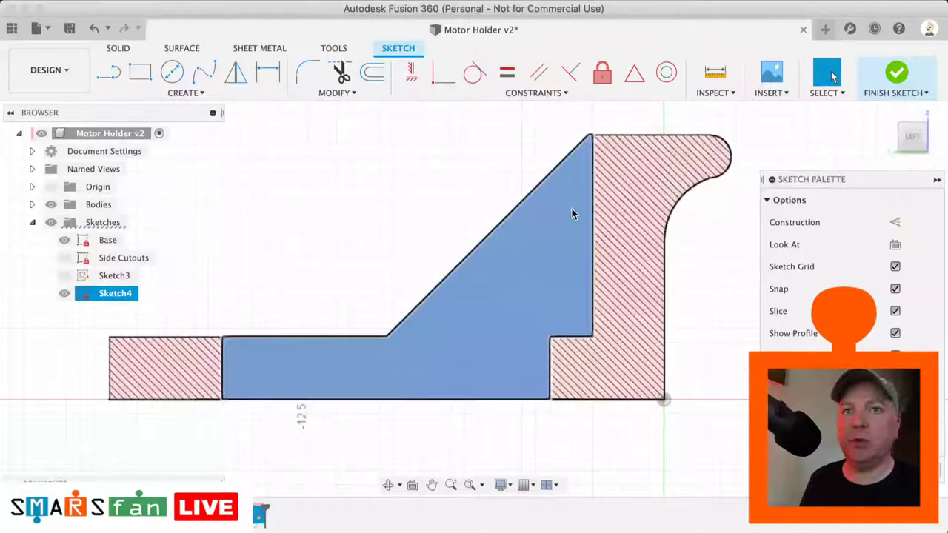
middle_drag(564, 219, 514, 234)
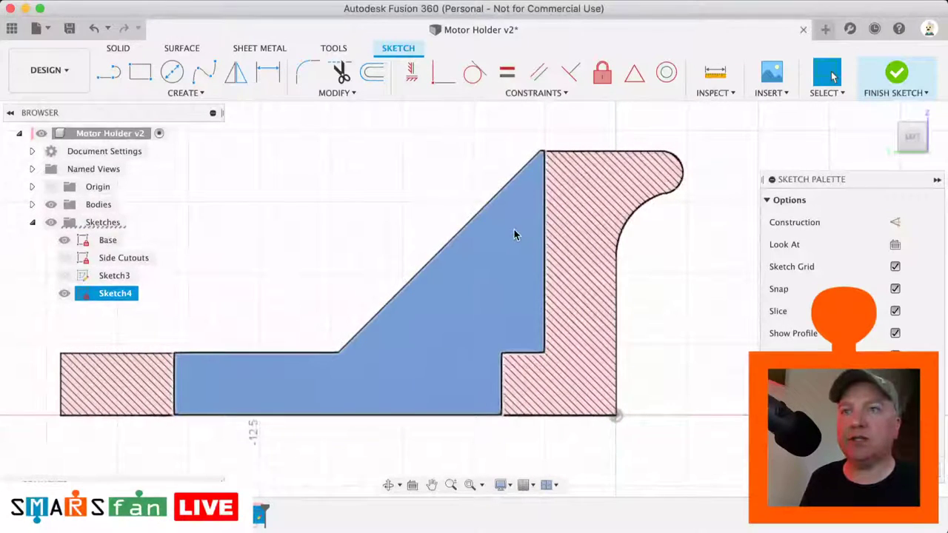
scroll(514, 234, up, 5)
scroll(514, 235, down, 2)
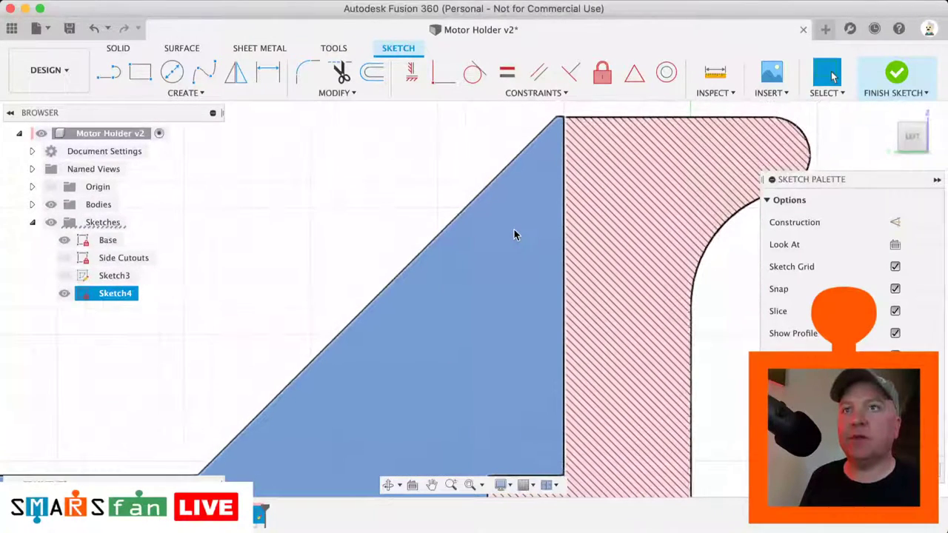
scroll(514, 234, down, 1)
- Sketch a closed triangle of lines just above the holder's sloped edge, with one side nearly vertical facing the tab
key(l)
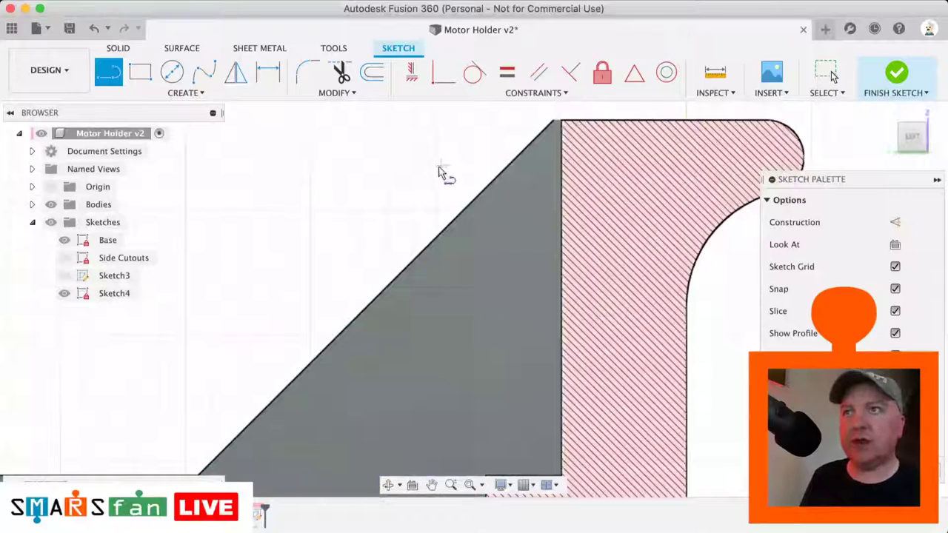
scroll(442, 174, up, 2)
scroll(482, 190, down, 3)
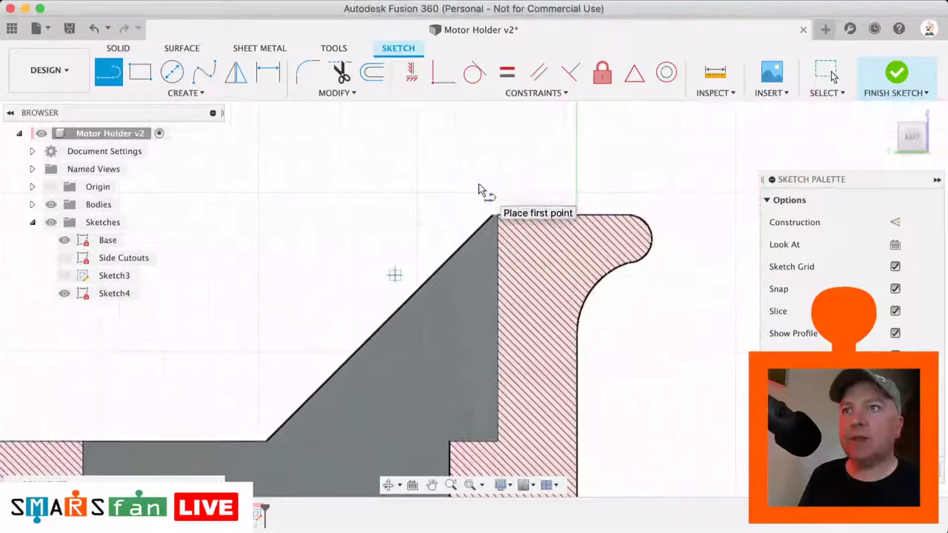
click(379, 202)
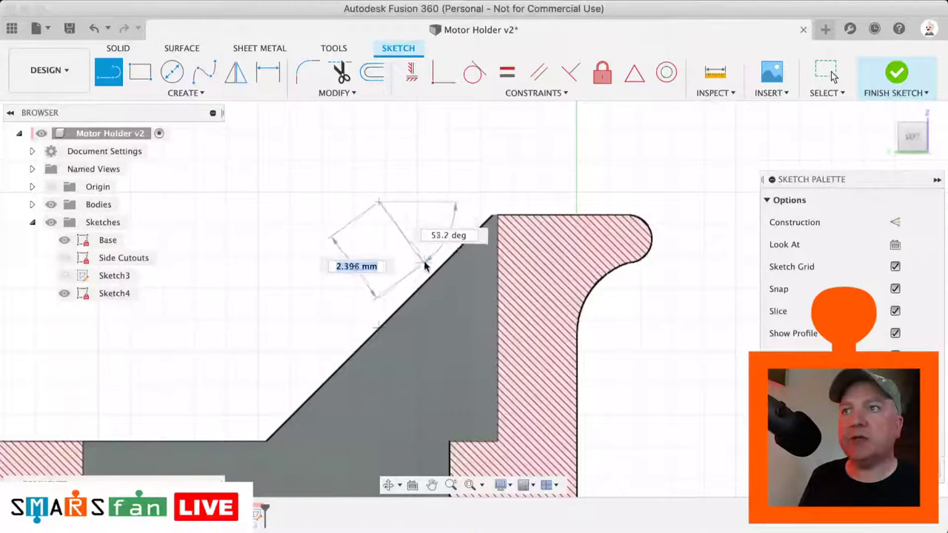
click(446, 123)
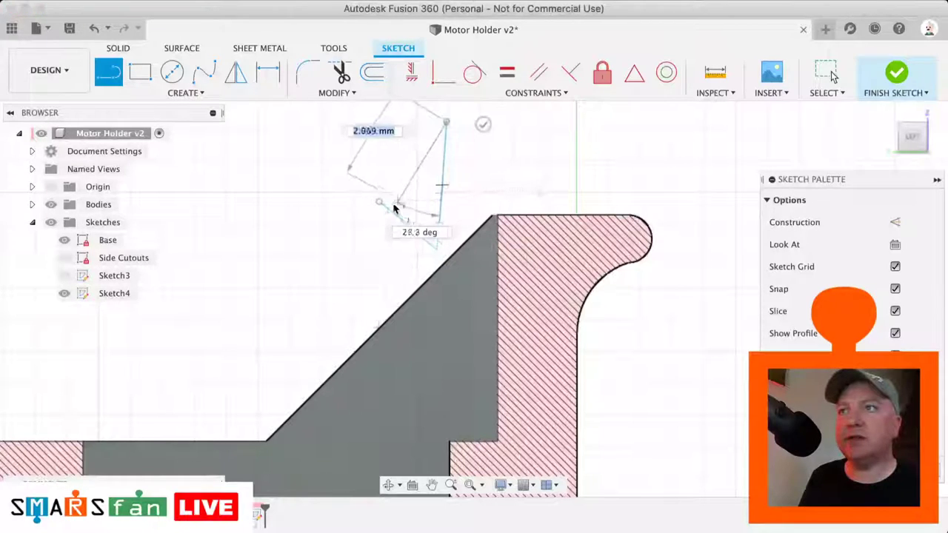
click(380, 202)
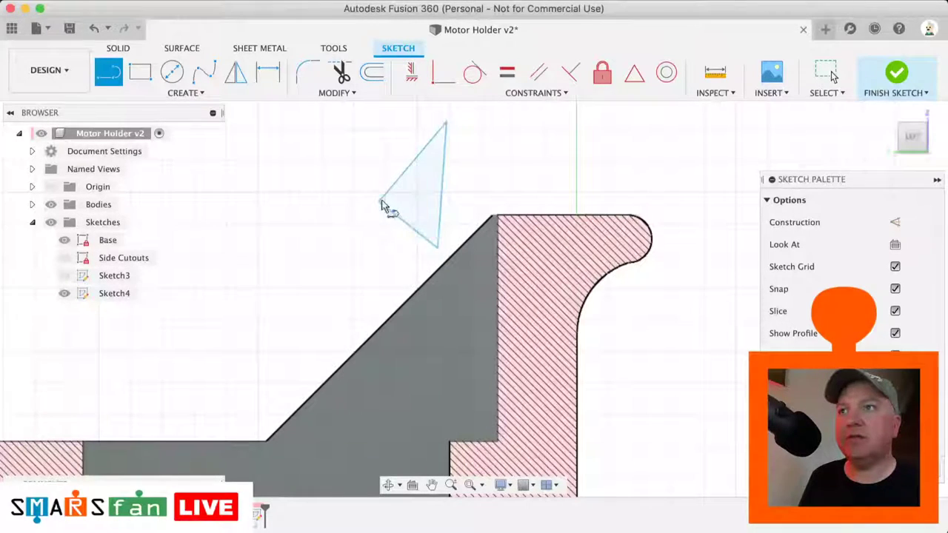
- Constrain the triangle's nearly vertical side to vertical and sketch a line from the opposite corner to that side's midpoint
click(411, 72)
click(443, 179)
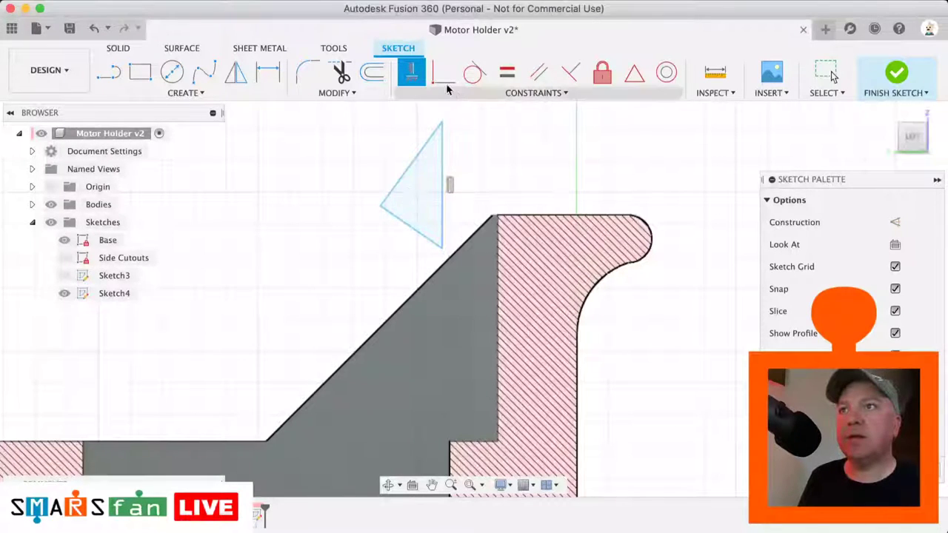
key(l)
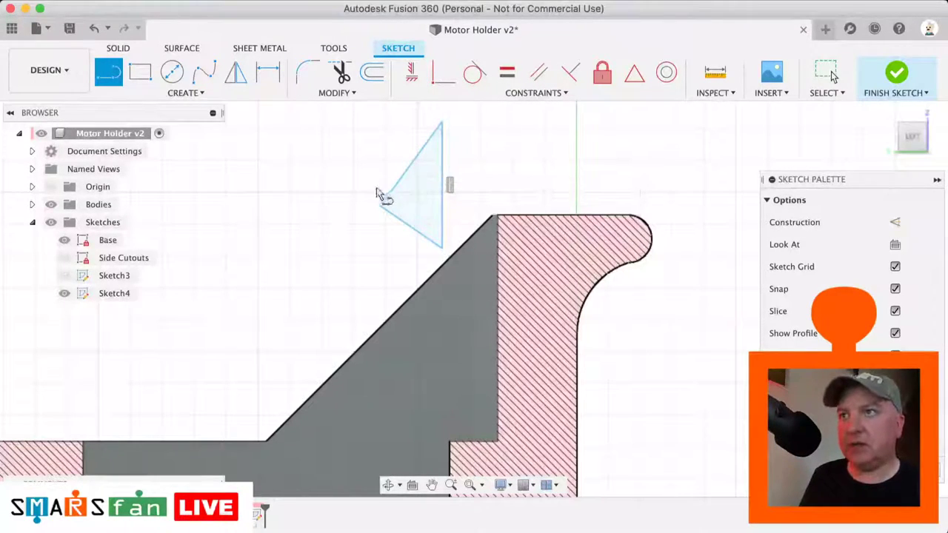
click(380, 205)
click(444, 185)
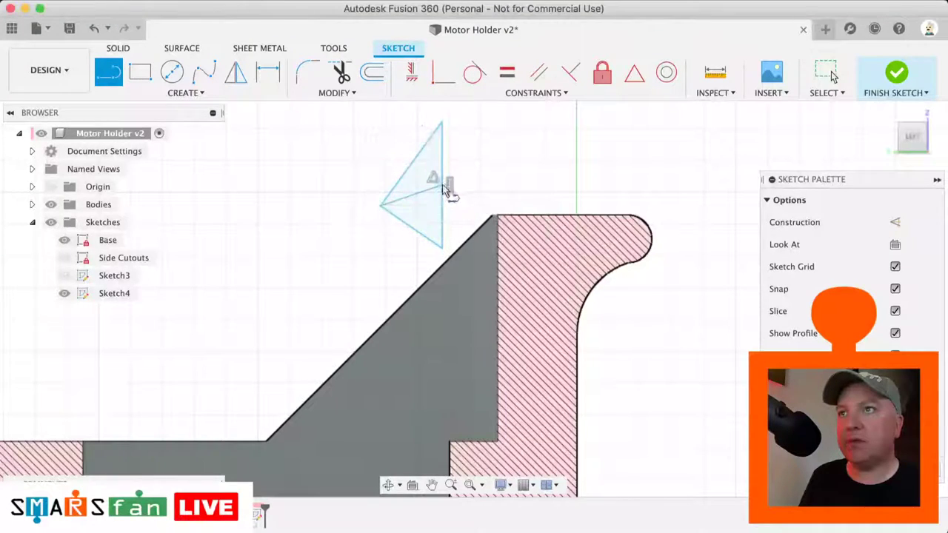
key(Escape)
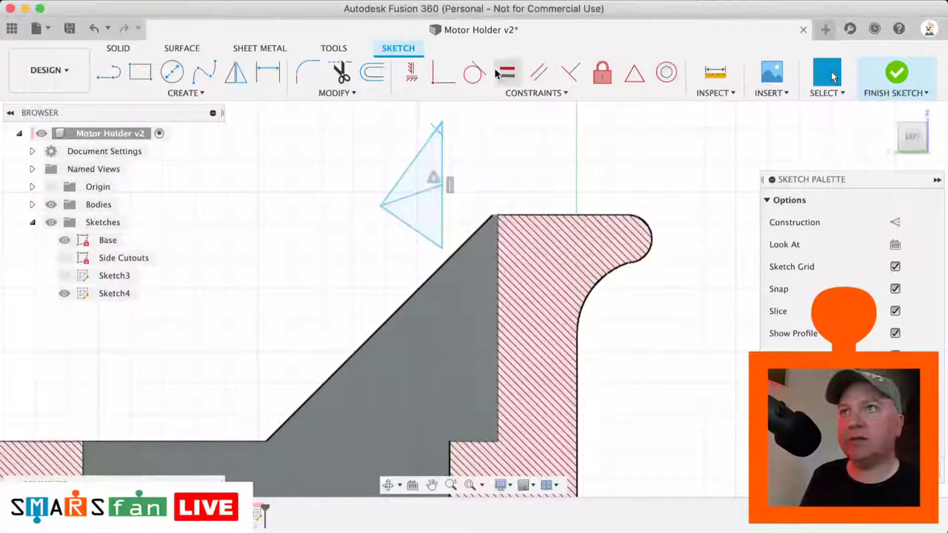
- Constrain the line from the triangle's pointed corner to the opposite side's midpoint to horizontal
click(411, 72)
click(419, 194)
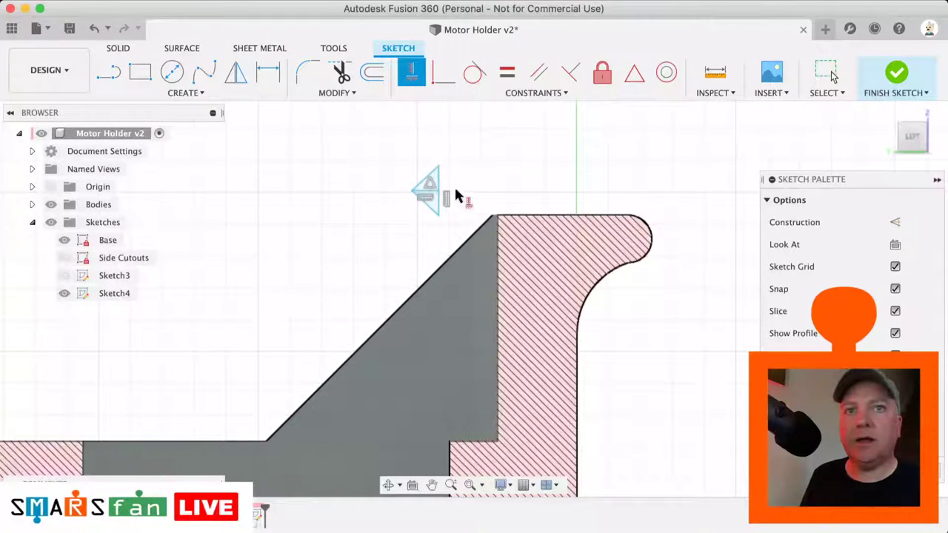
scroll(438, 186, up, 3)
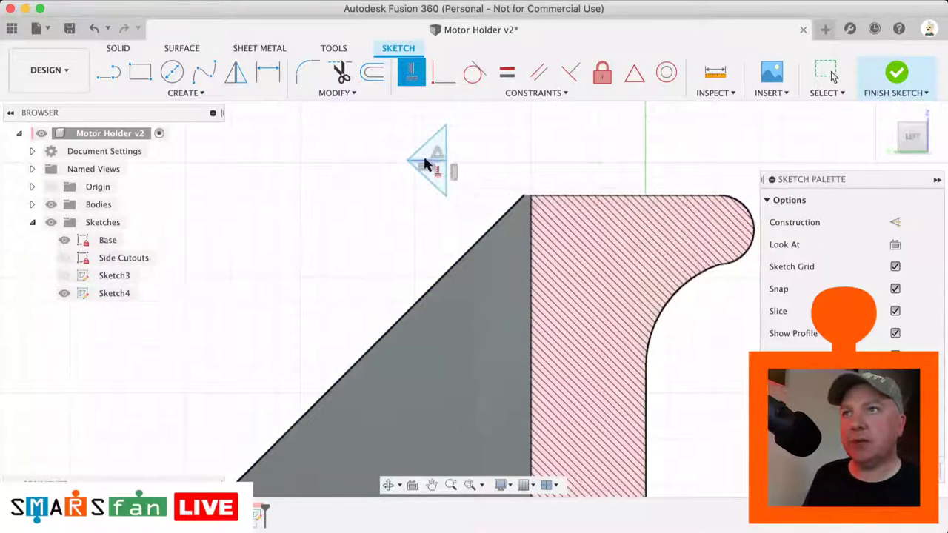
key(l)
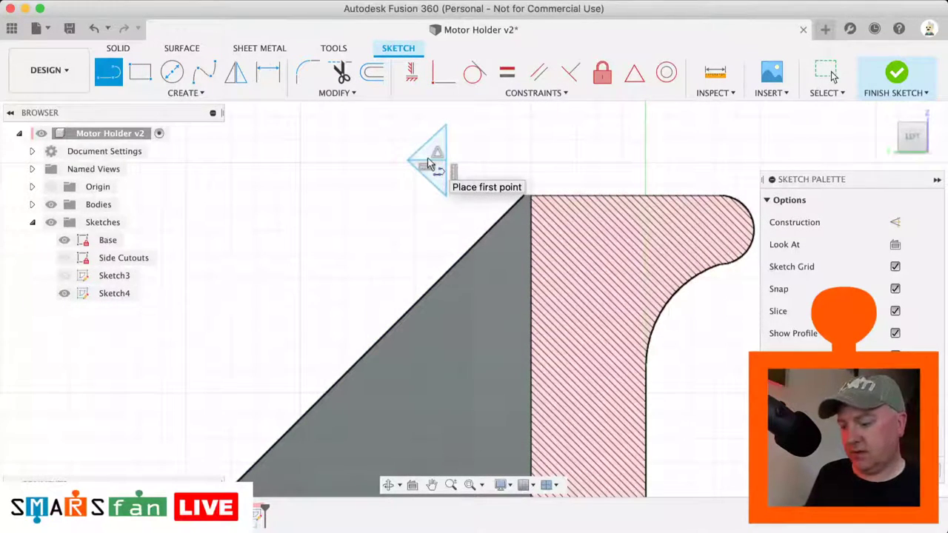
text(ssc)
key(Escape)
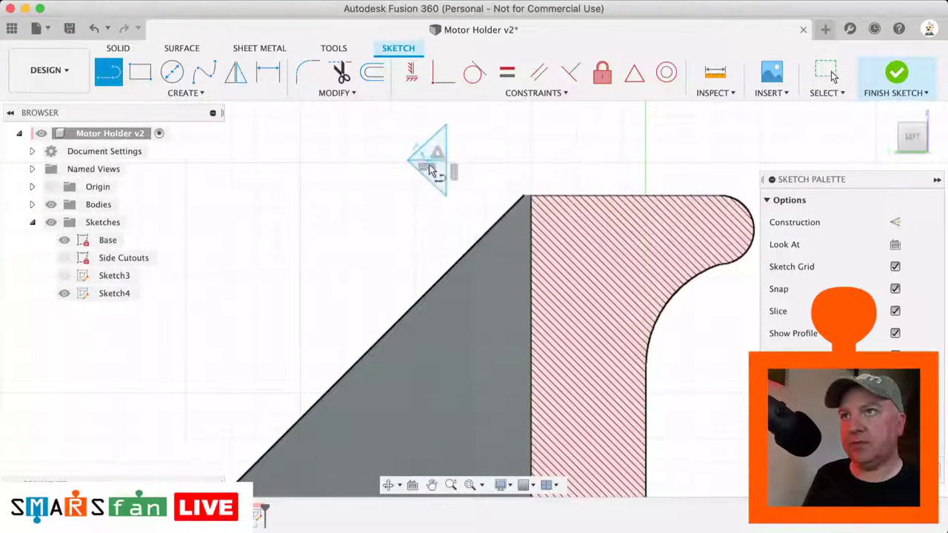
- Dimension the height from the horizontal middle line to the triangle's upper corner as 1 mm
key(d)
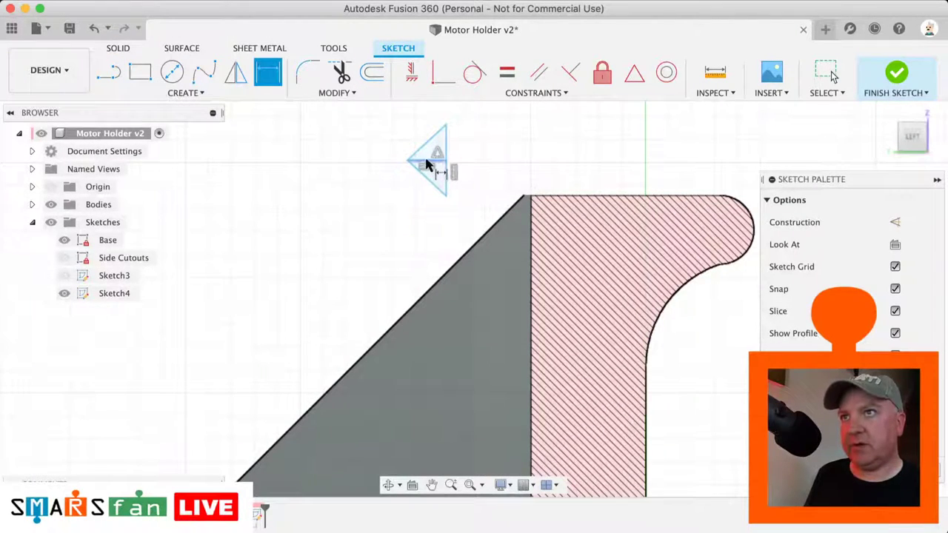
click(449, 132)
click(474, 140)
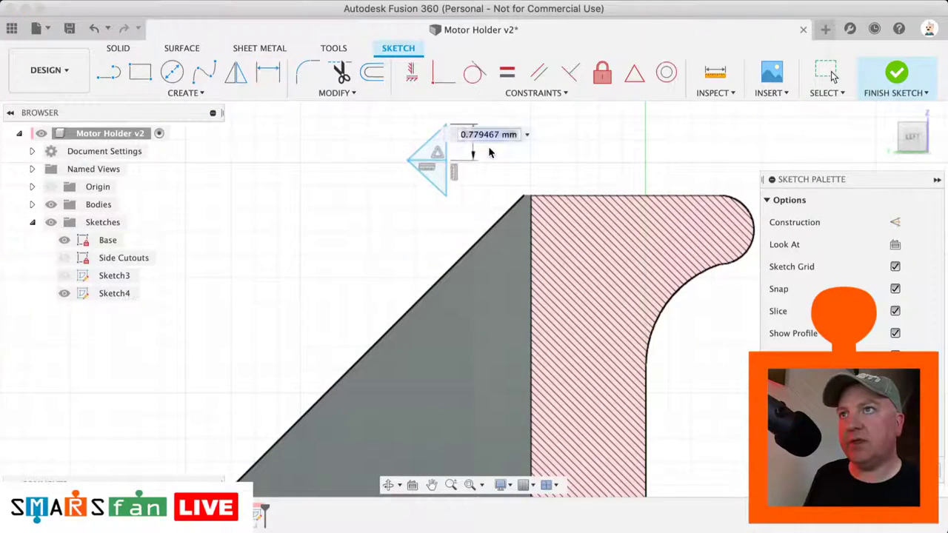
text(1)
key(Return)
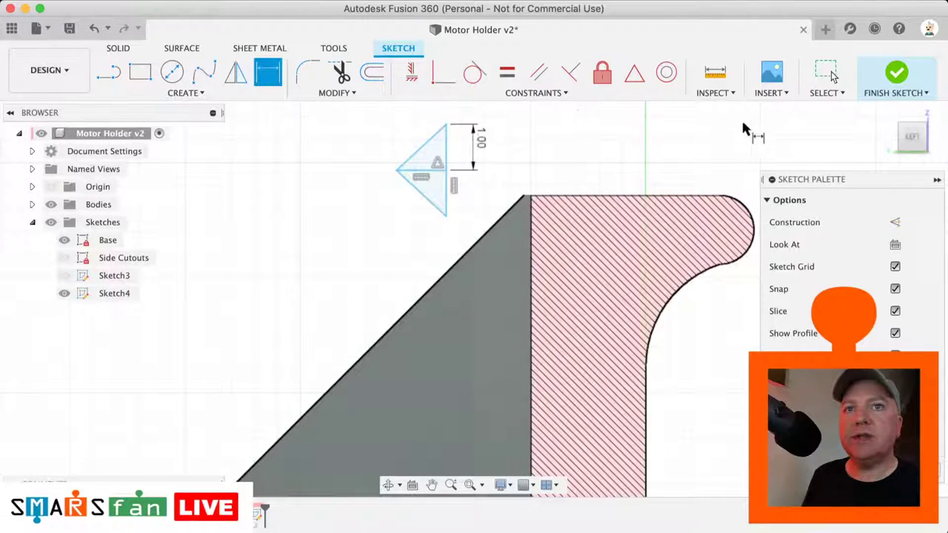
click(826, 75)
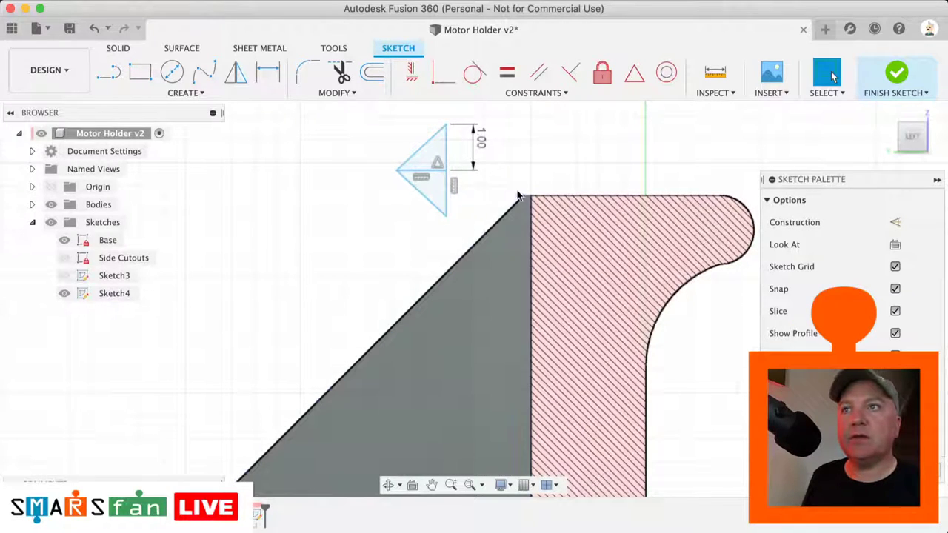
click(446, 127)
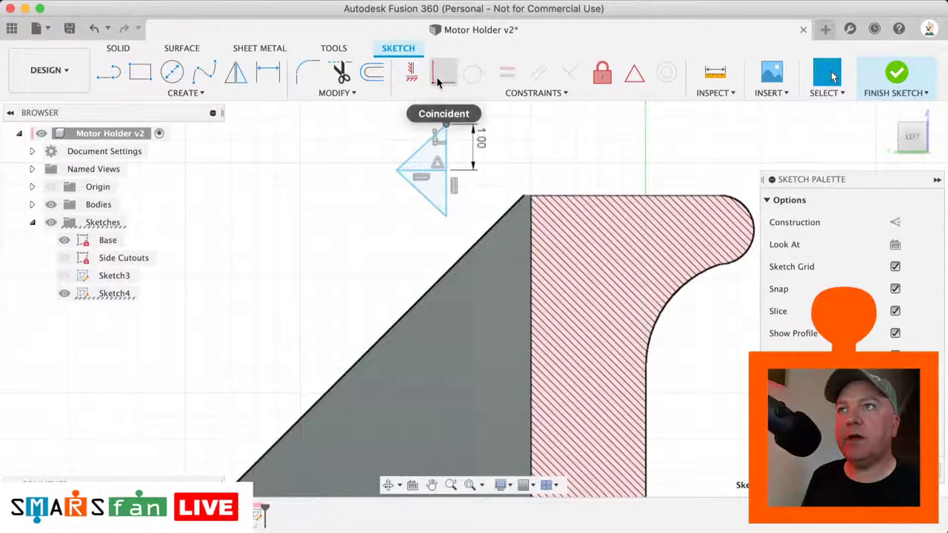
click(441, 74)
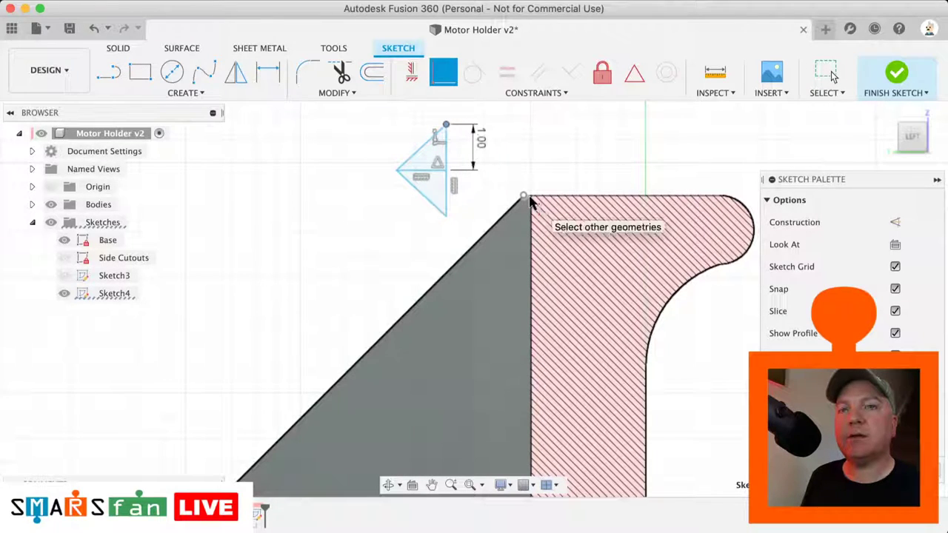
- Switch to the SMARS Fan page in the web browser and examine the Front Chamfer Profile reference drawing
drag(947, 119, 443, 78)
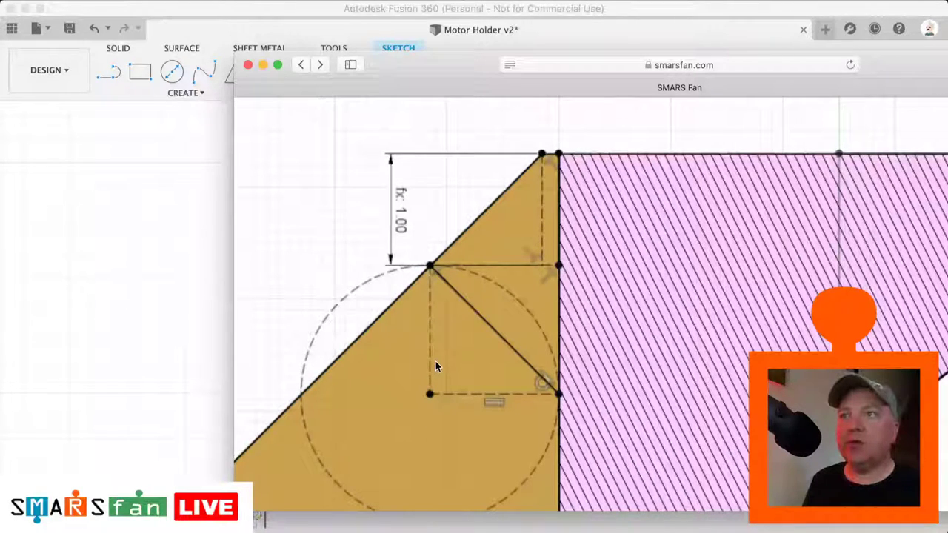
scroll(436, 381, down, 3)
scroll(441, 292, up, 2)
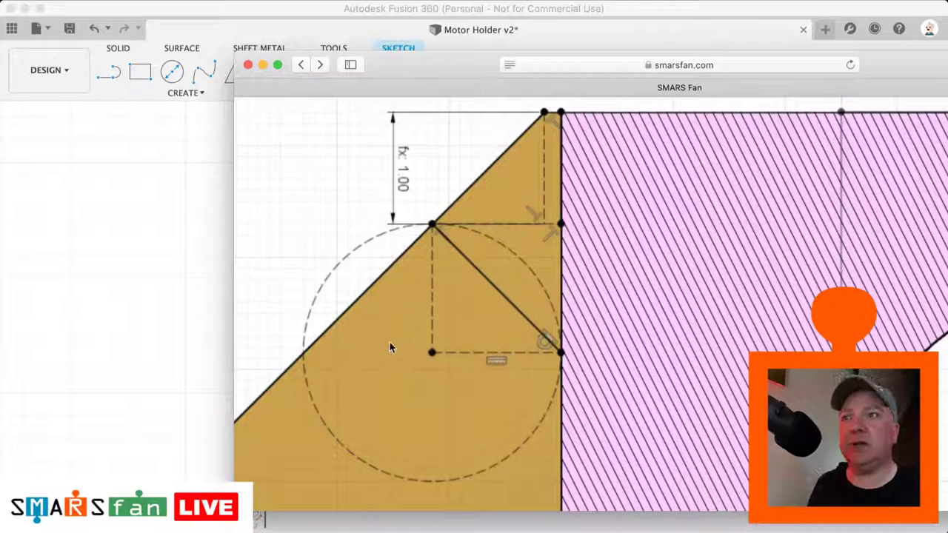
scroll(389, 343, down, 15)
scroll(577, 295, up, 5)
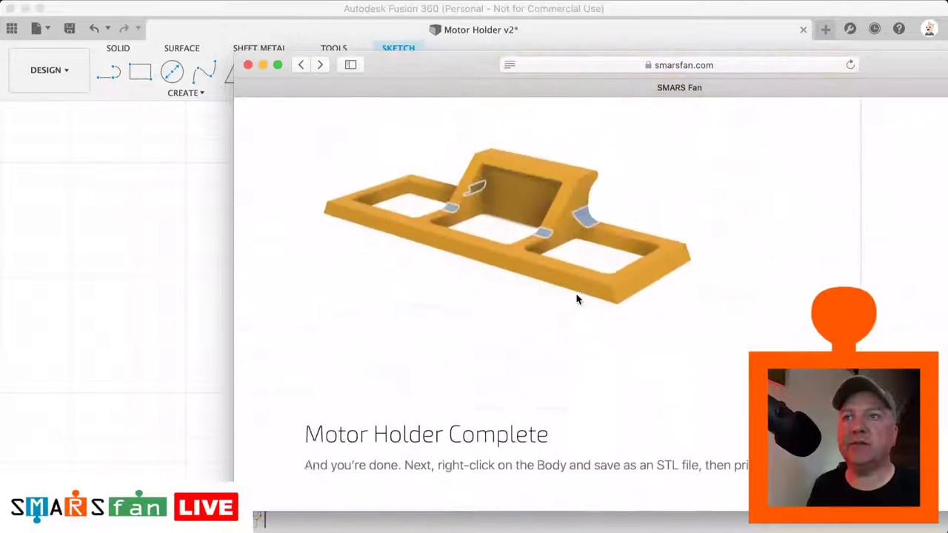
scroll(577, 297, up, 10)
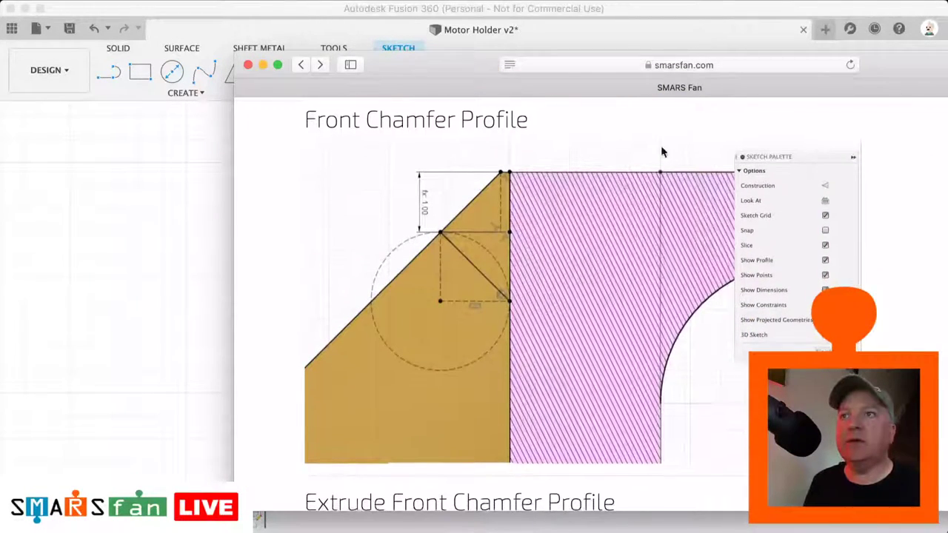
mouse_move(469, 80)
mouse_down()
mouse_move(947, 184)
mouse_move(947, 193)
mouse_up()
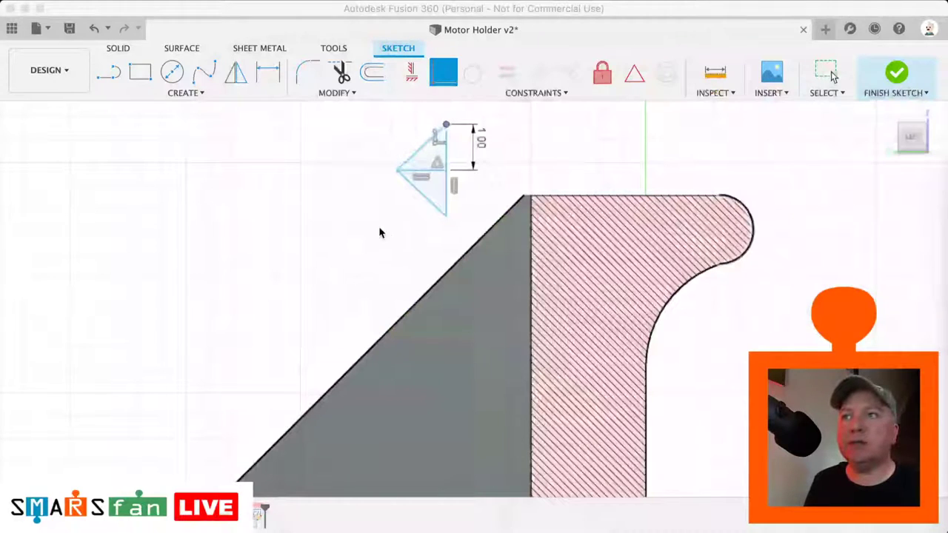
- Move the 1 mm height dimension to the other side of the triangle, beyond its pointed corner
scroll(398, 218, down, 2)
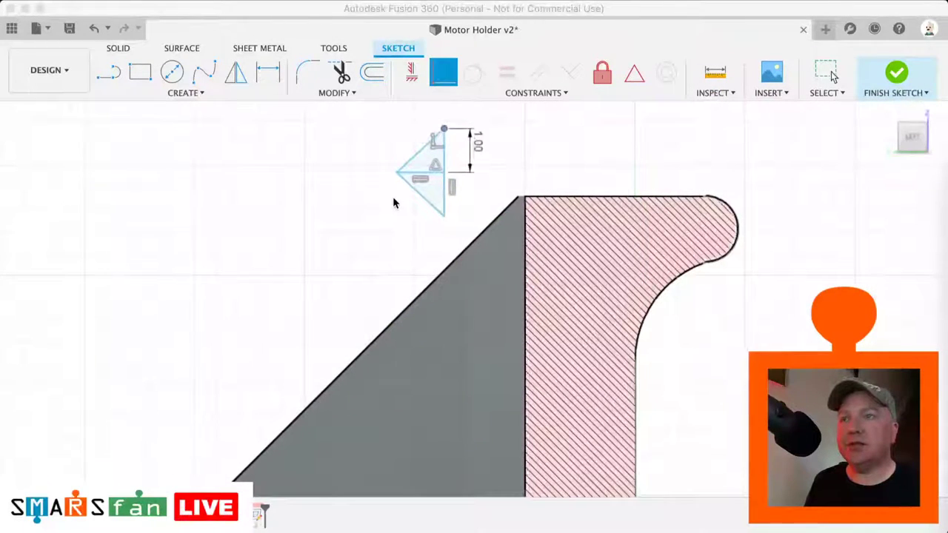
scroll(393, 198, down, 1)
scroll(393, 199, up, 5)
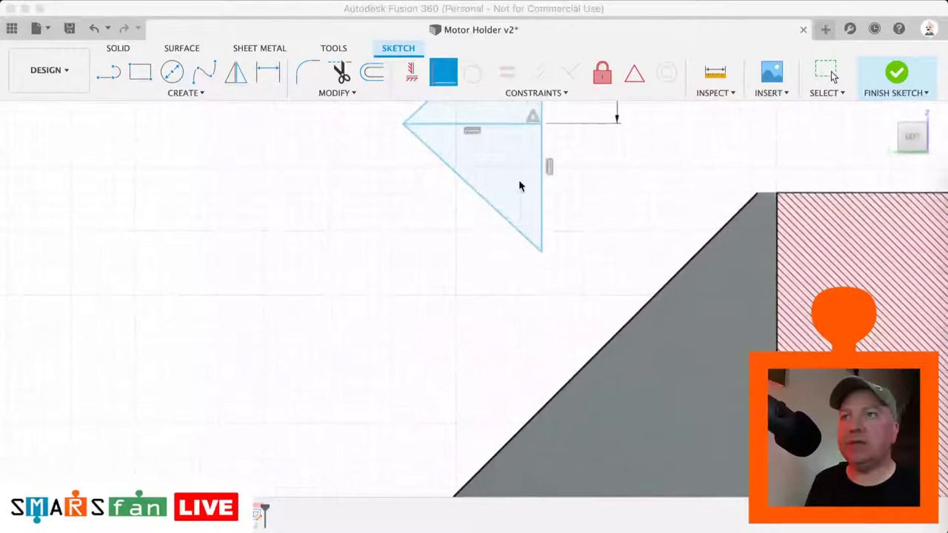
click(519, 182)
right_click(519, 182)
click(630, 191)
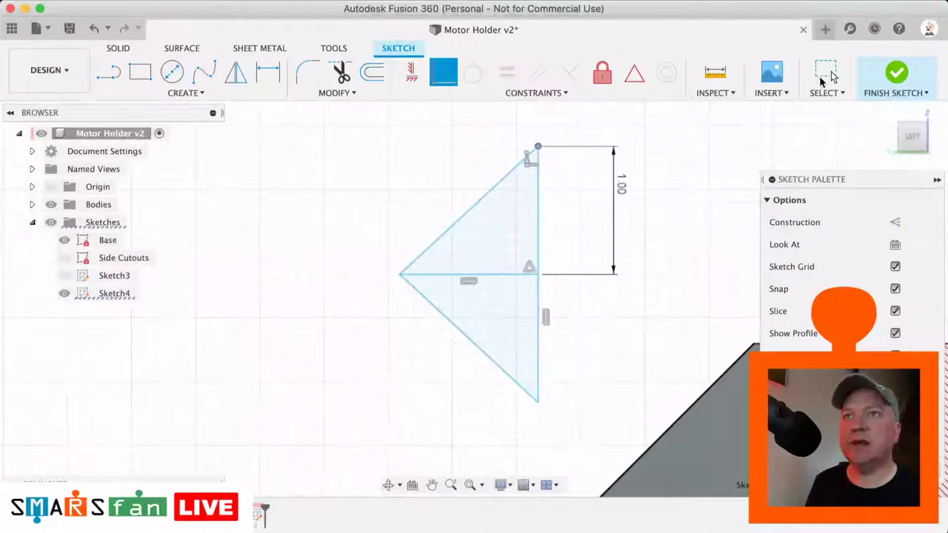
drag(609, 184, 335, 170)
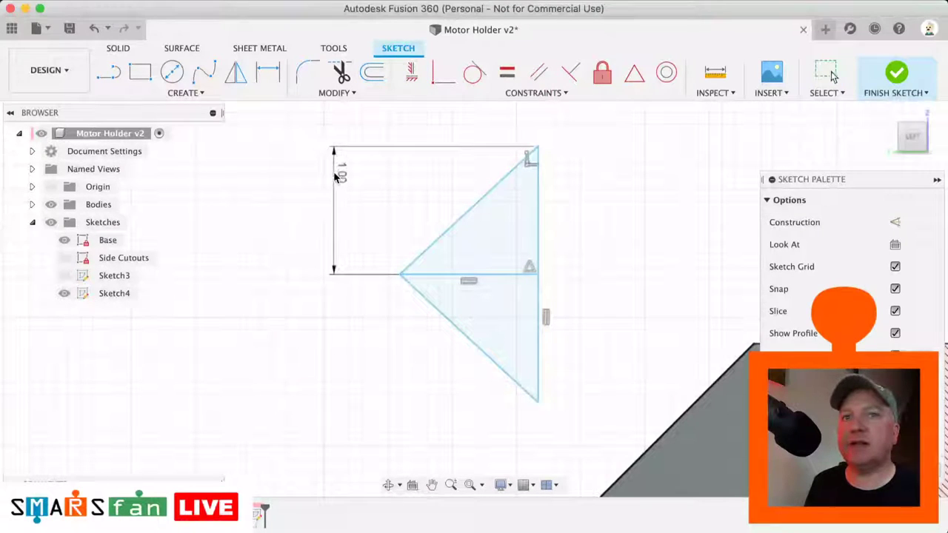
- Replace the triangle's upper slanted side with a horizontal line about 0.27 mm long from the upper corner and a slanted line to the pointed corner
click(502, 178)
key(Delete)
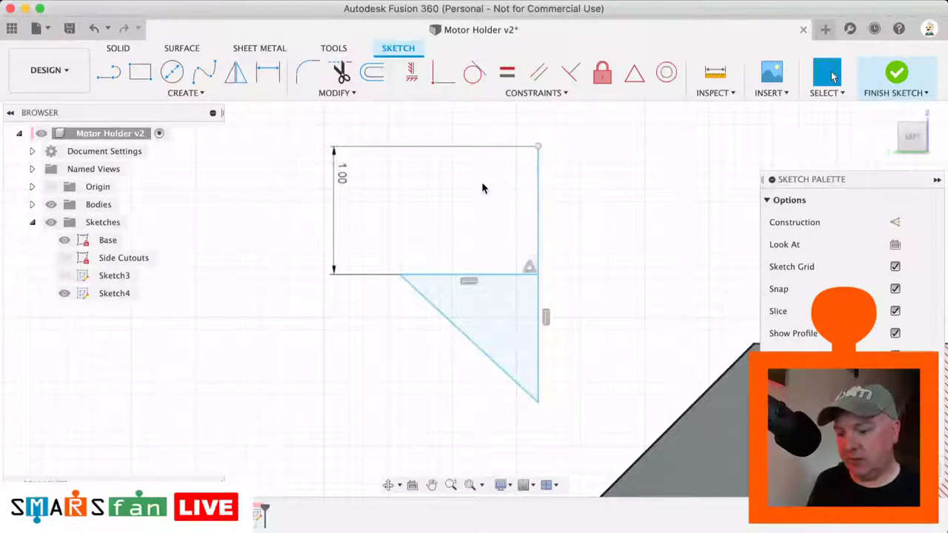
key(l)
click(538, 147)
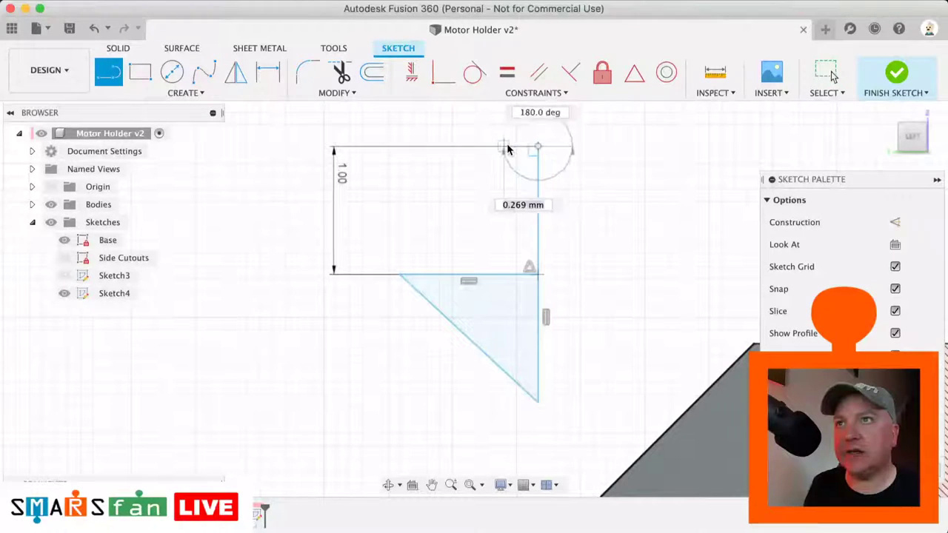
click(401, 274)
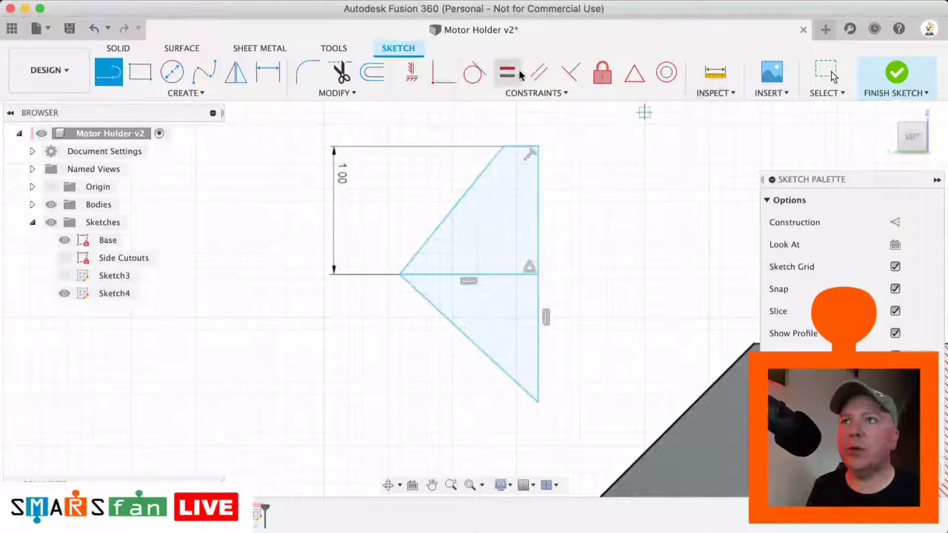
- Constrain the profile's upper and lower slanted sides to be perpendicular at the pointed corner
click(569, 72)
click(451, 213)
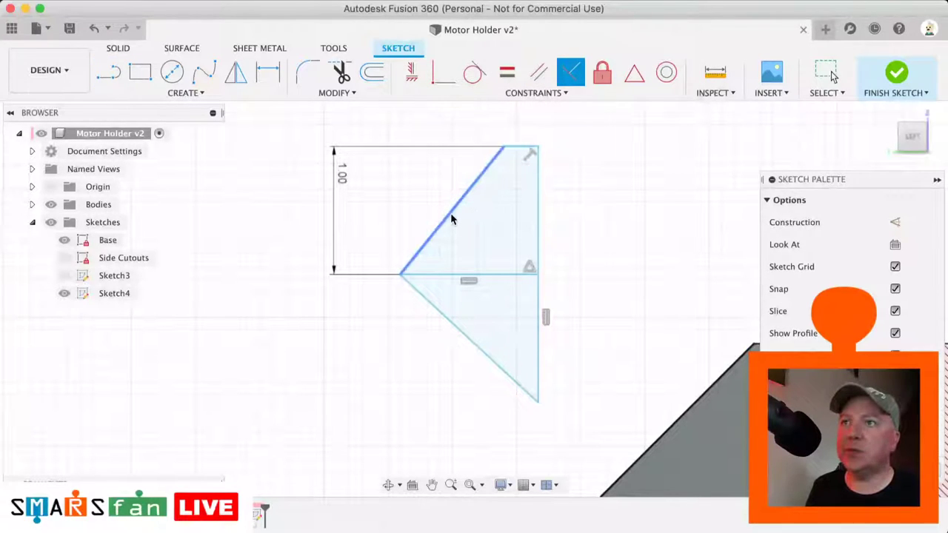
click(442, 317)
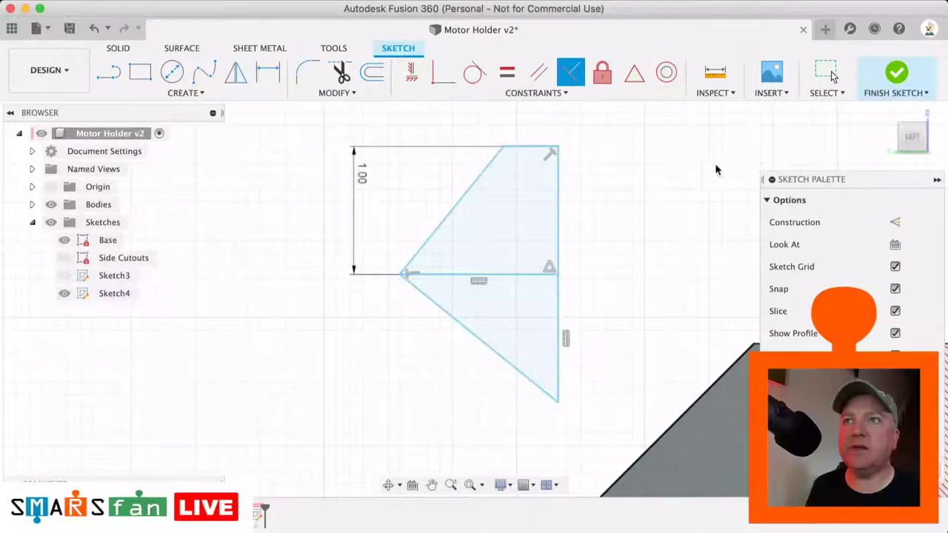
- Make the profile's short upper horizontal line collinear with the top edge of the holder
scroll(671, 193, right, 5)
click(545, 95)
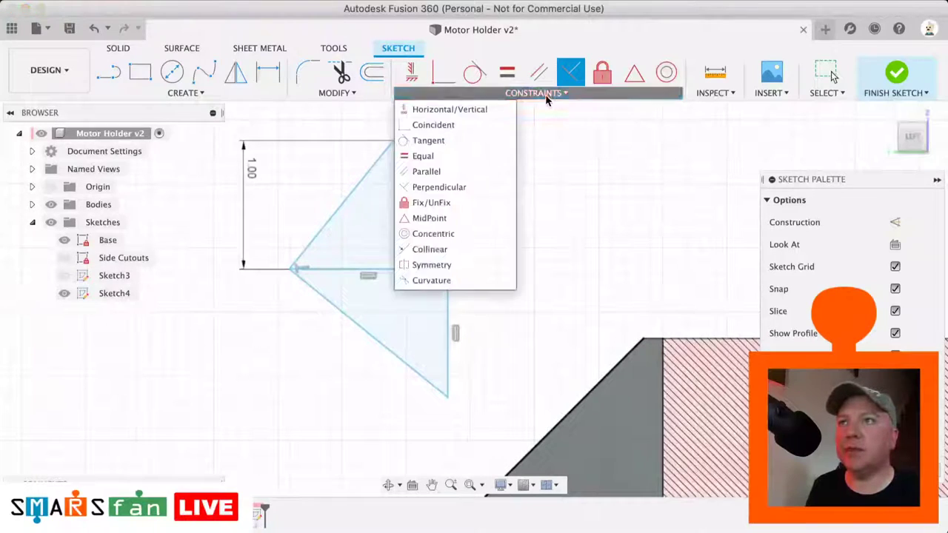
click(483, 247)
click(437, 143)
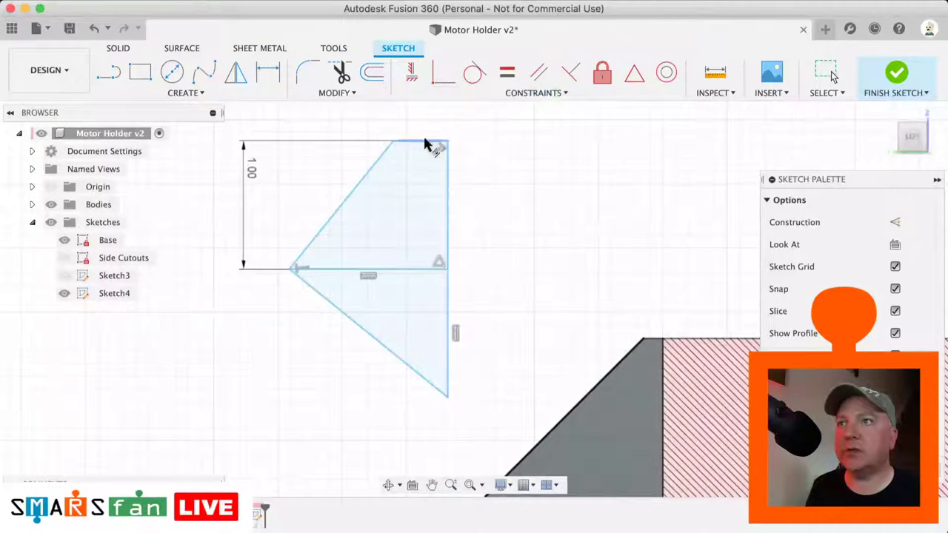
click(645, 347)
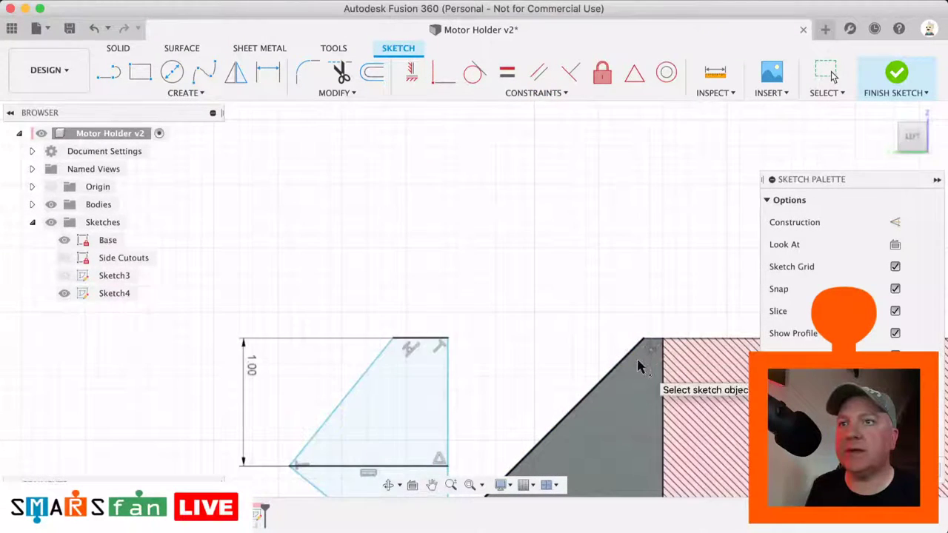
scroll(639, 364, down, 5)
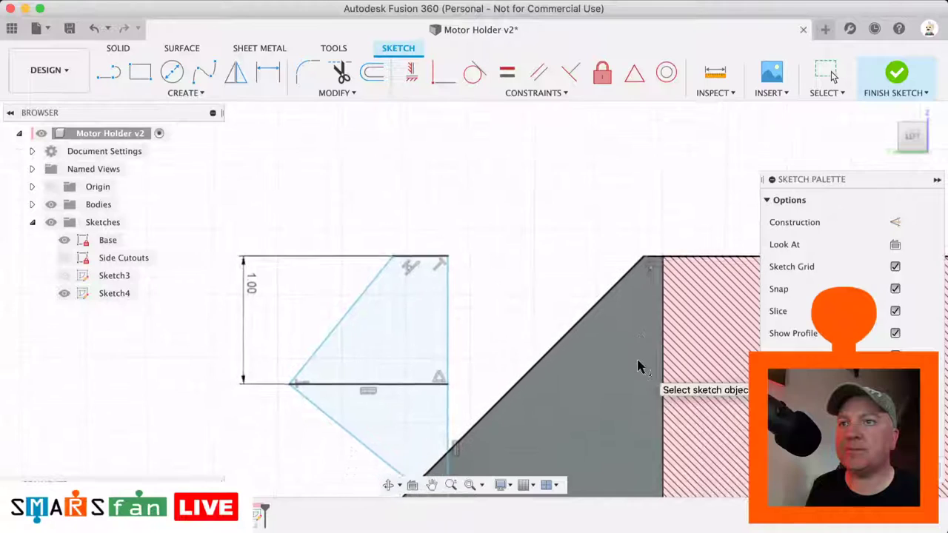
- Make the profile's vertical side collinear with the vertical edge of the sectioned wall
click(444, 275)
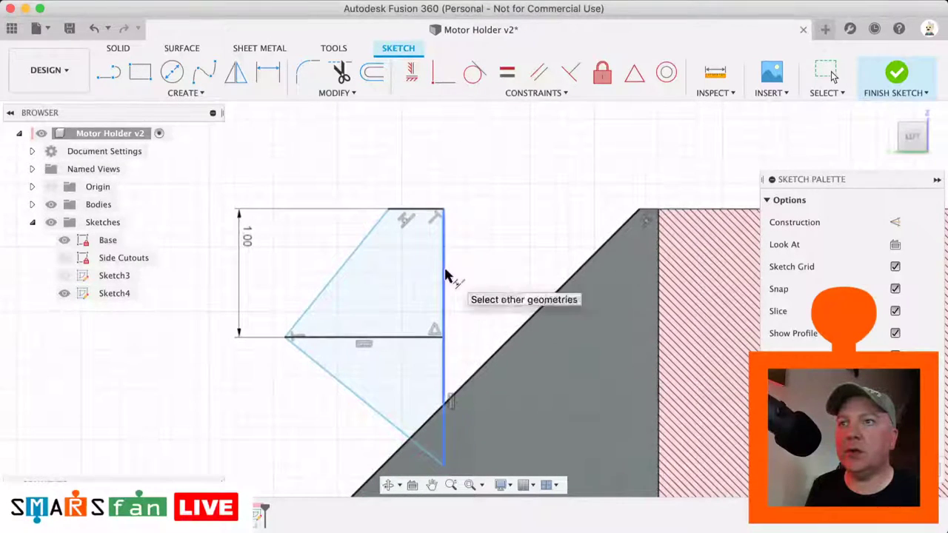
click(659, 300)
scroll(555, 228, down, 2)
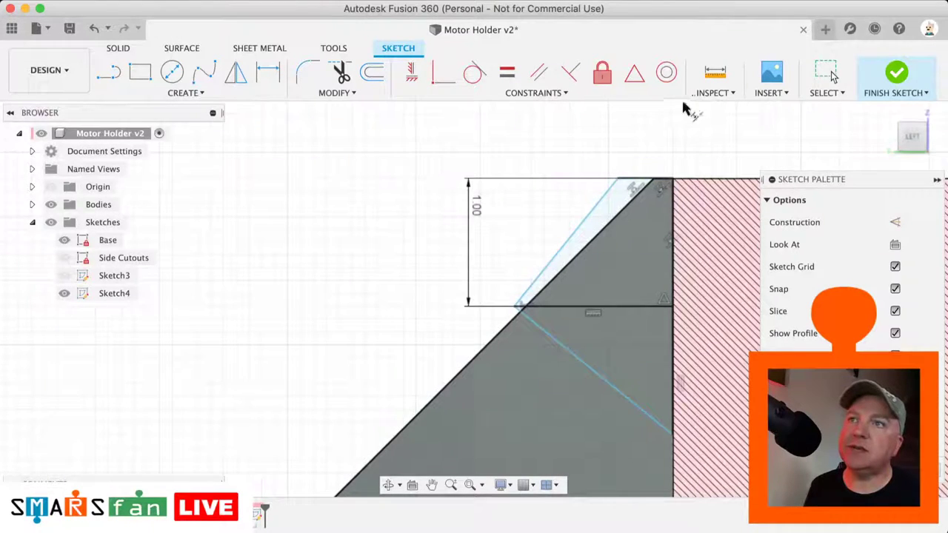
- Make the free end of the short upper line coincident with the upper end of the holder's sloped edge
click(442, 72)
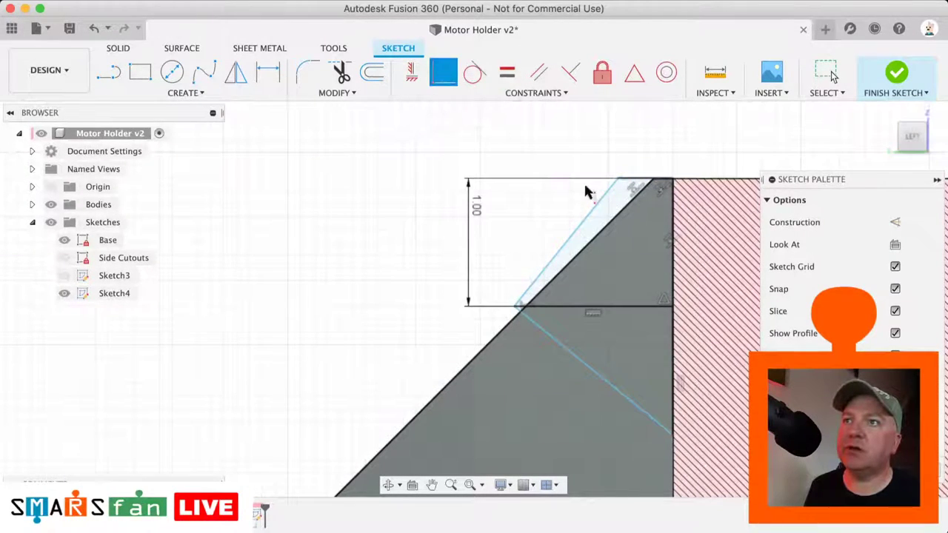
click(619, 183)
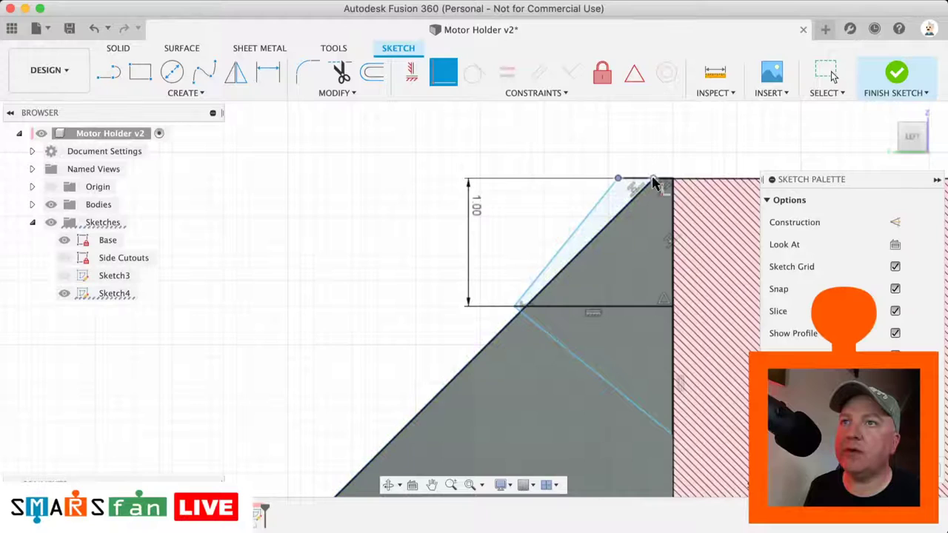
click(653, 181)
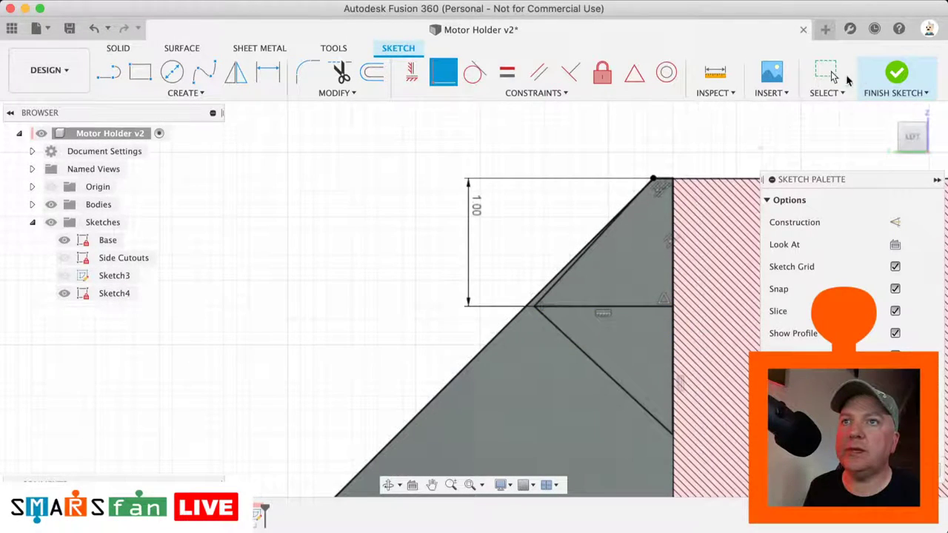
- Make the profile's pointed corner coincident with the holder's sloped edge
click(833, 77)
click(555, 307)
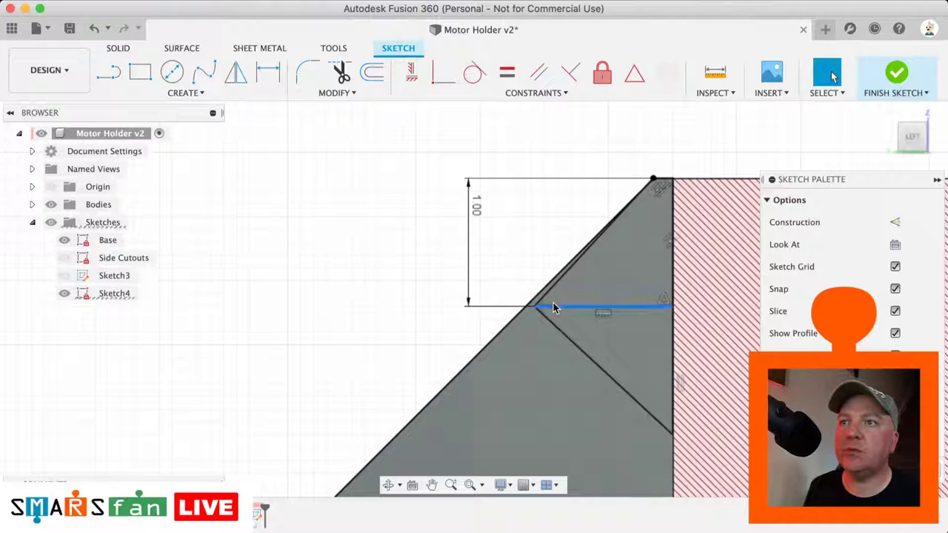
click(550, 304)
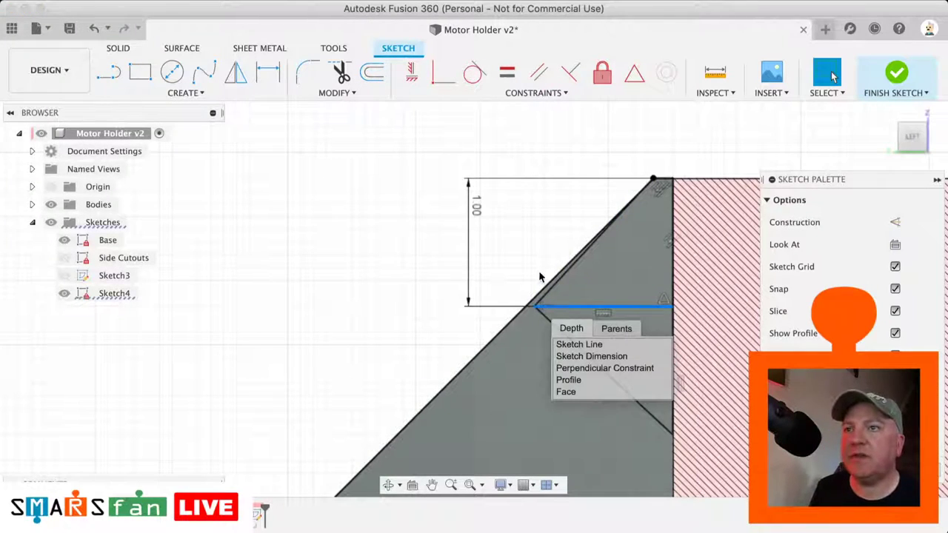
click(540, 274)
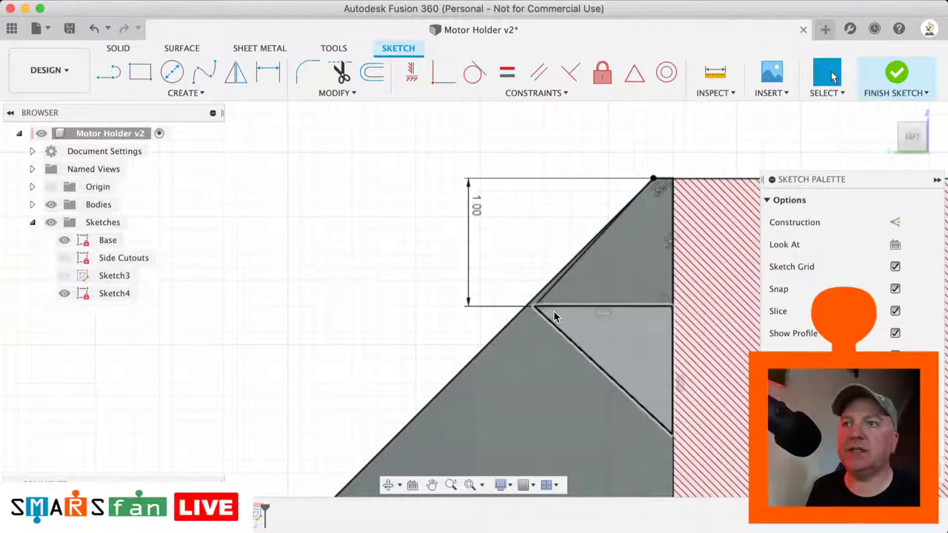
click(550, 310)
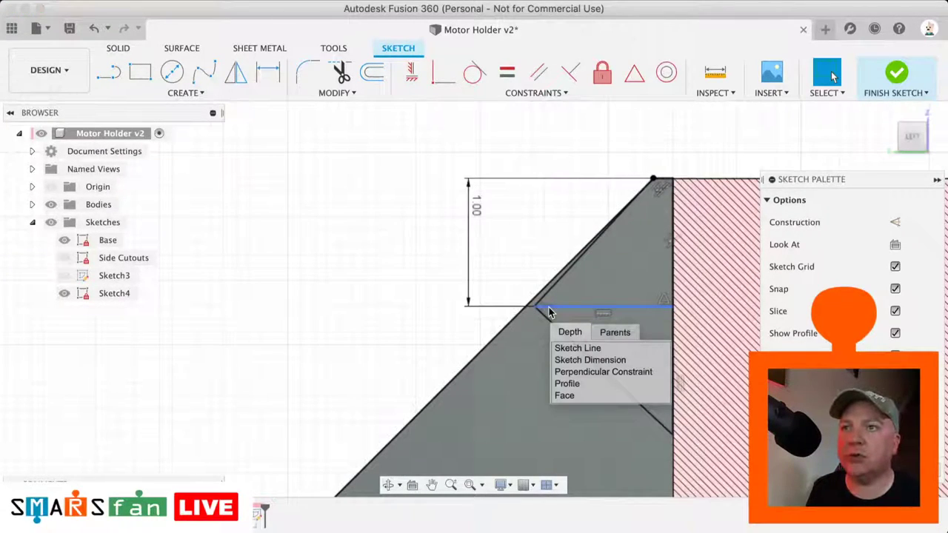
click(587, 377)
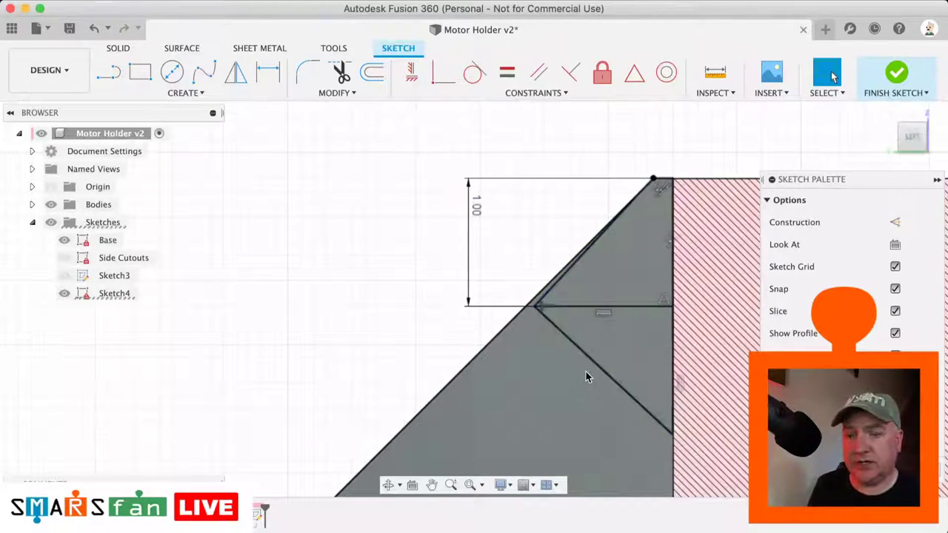
scroll(556, 309, up, 2)
click(582, 302)
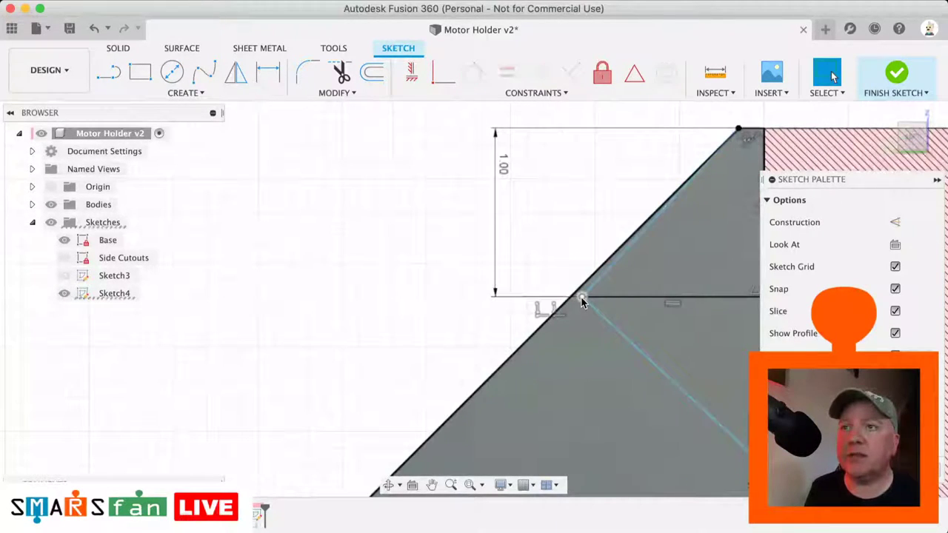
click(443, 83)
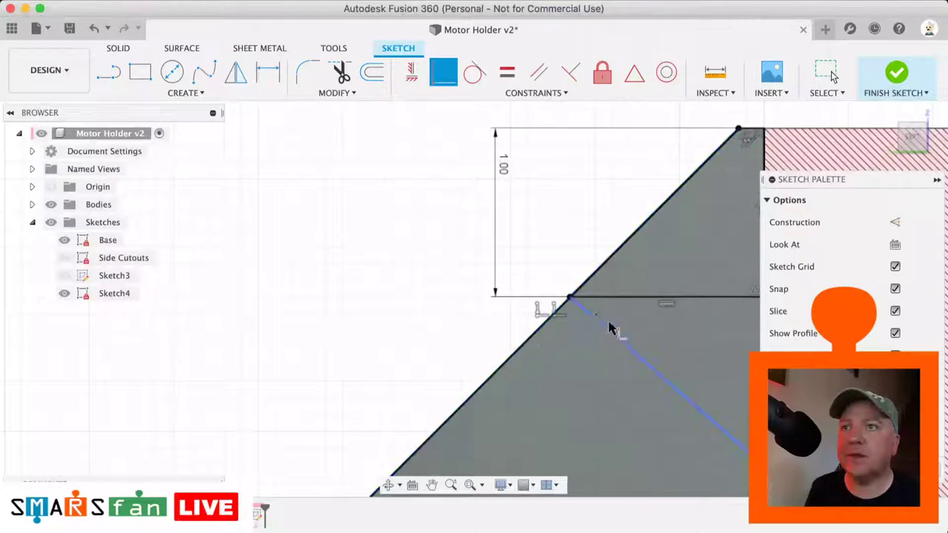
middle_drag(510, 318, 426, 319)
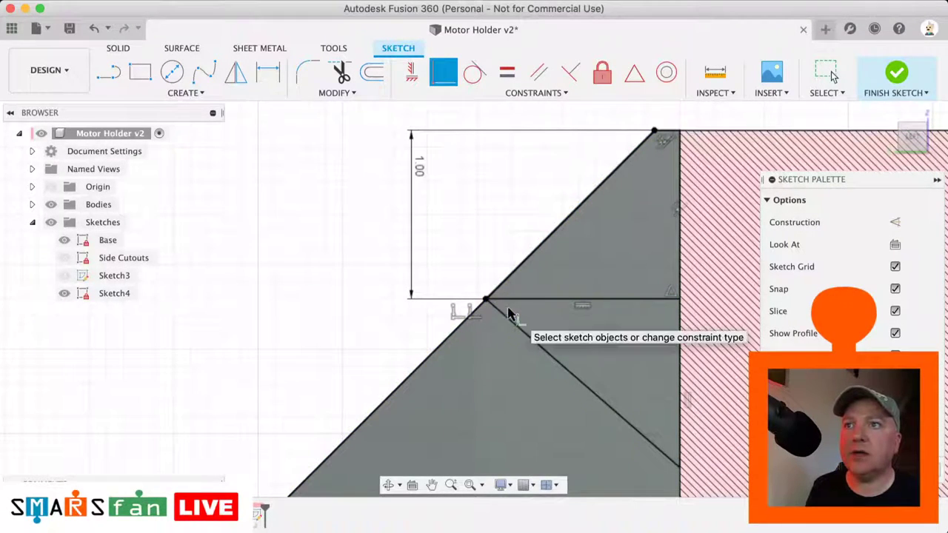
scroll(508, 312, down, 1)
scroll(510, 315, down, 2)
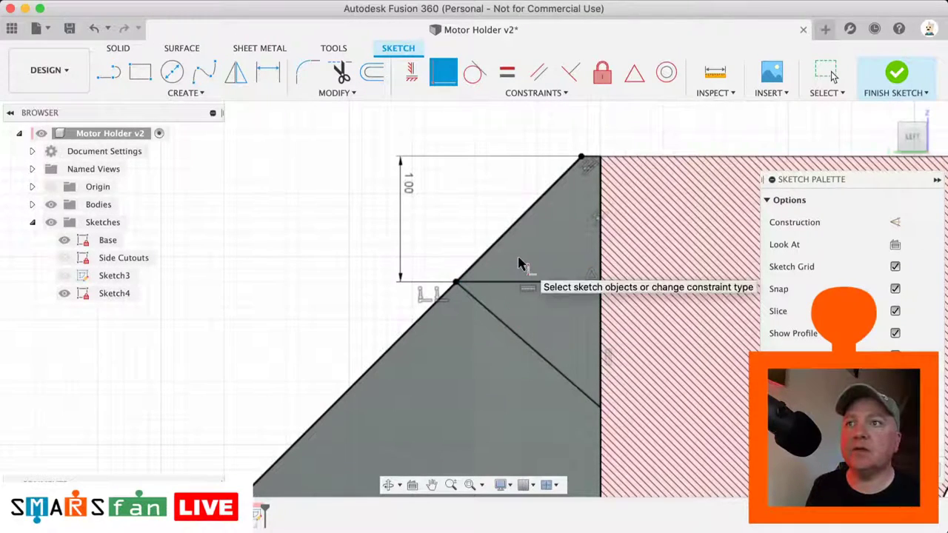
- Finish the chamfer profile sketch and turn on the visibility of the sketches on the whole motor holder
click(894, 77)
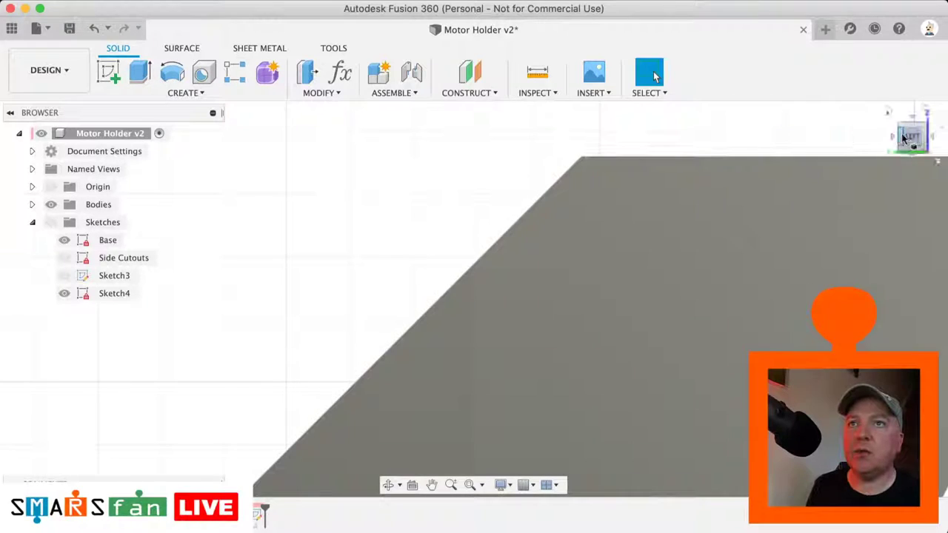
click(889, 111)
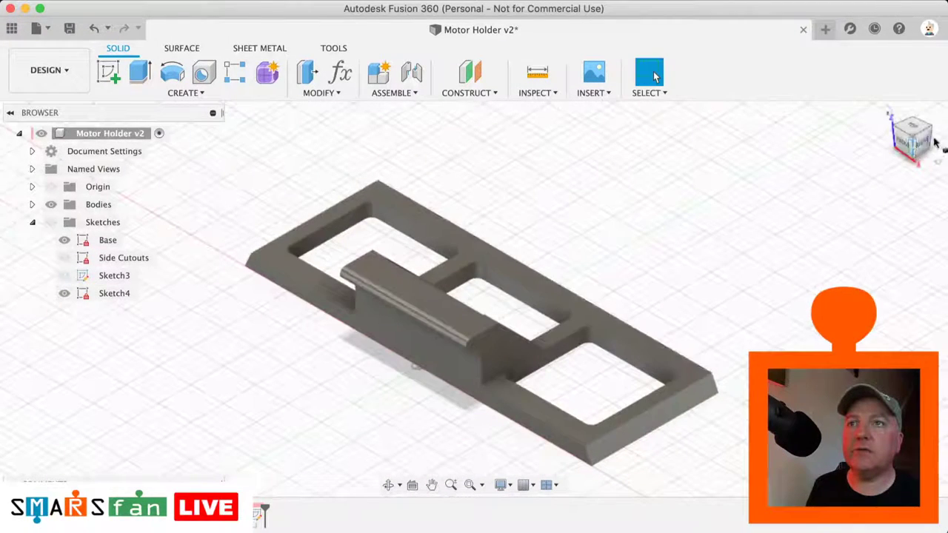
click(915, 122)
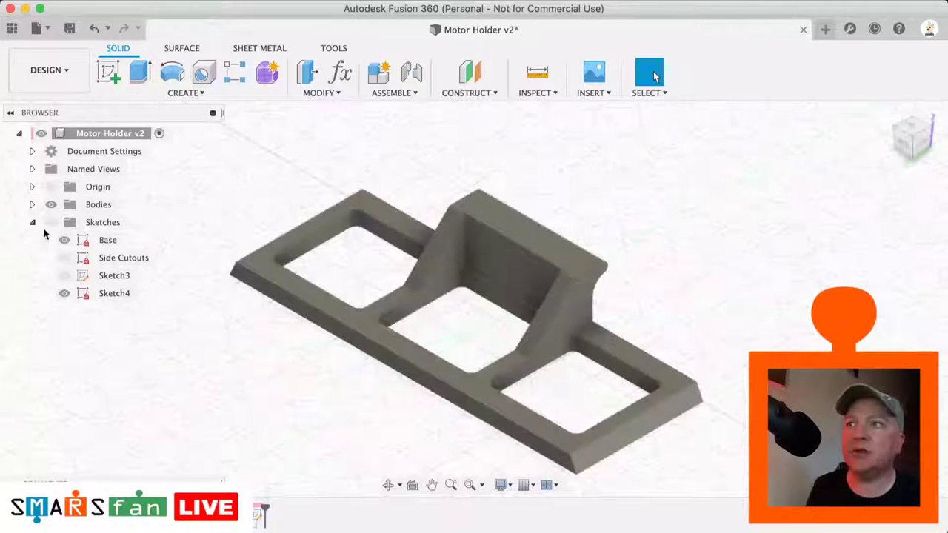
click(51, 222)
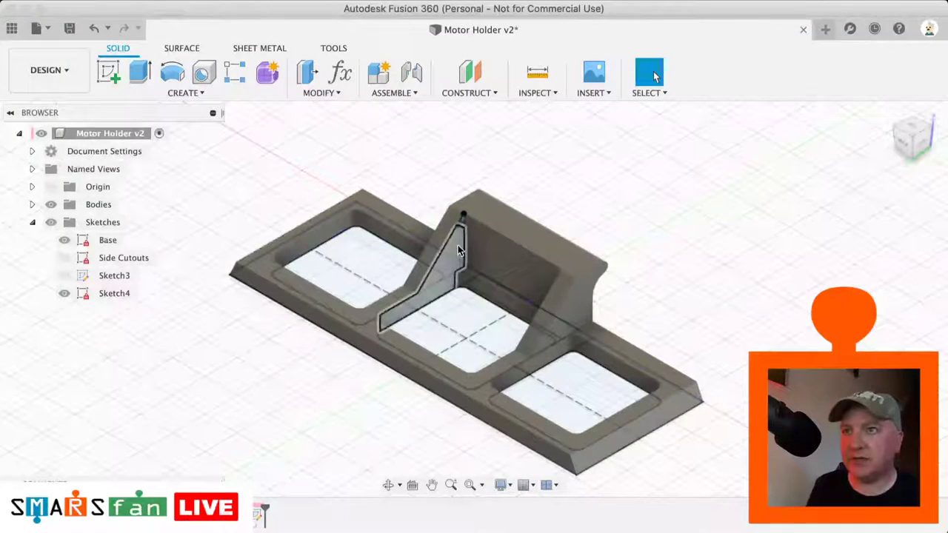
- Start extruding both triangular chamfer profiles 10 mm along the top of the wall, towards the opposite side wall
scroll(458, 245, up, 5)
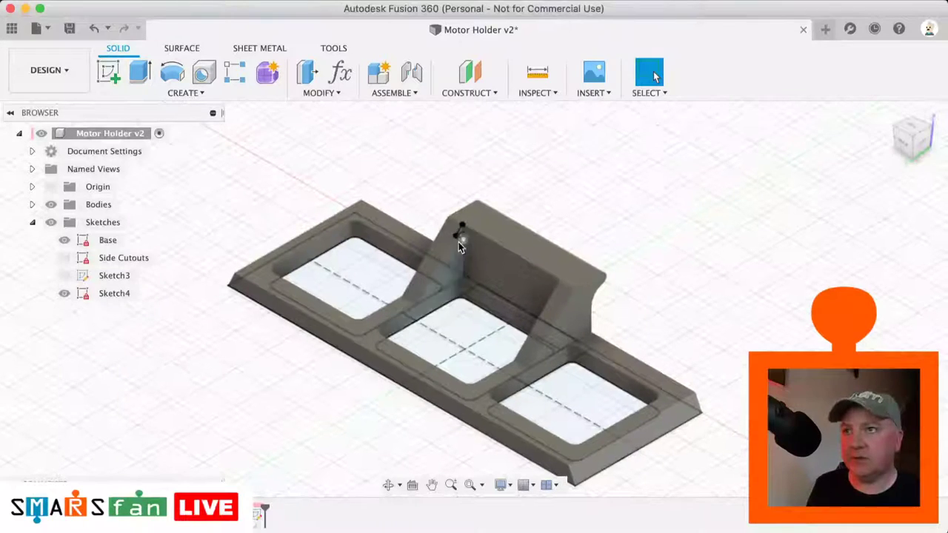
key(q)
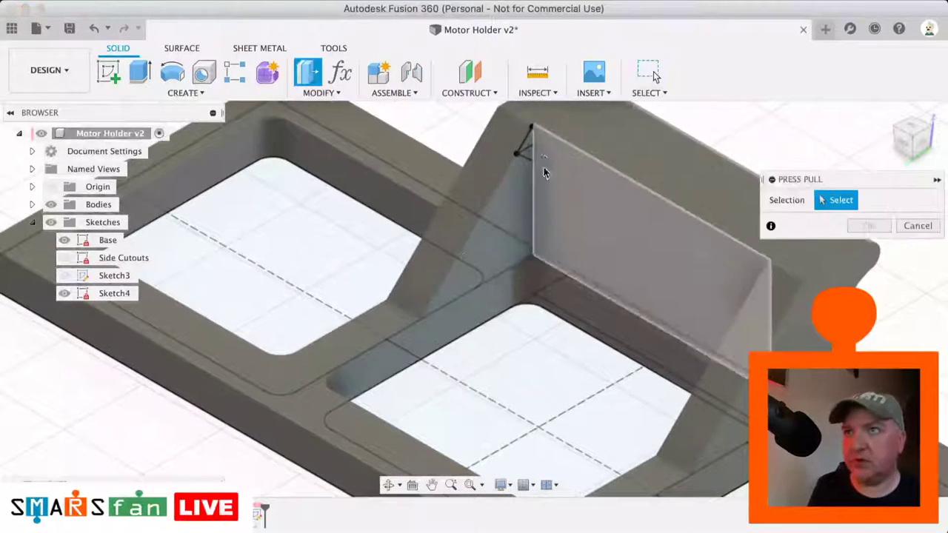
click(526, 154)
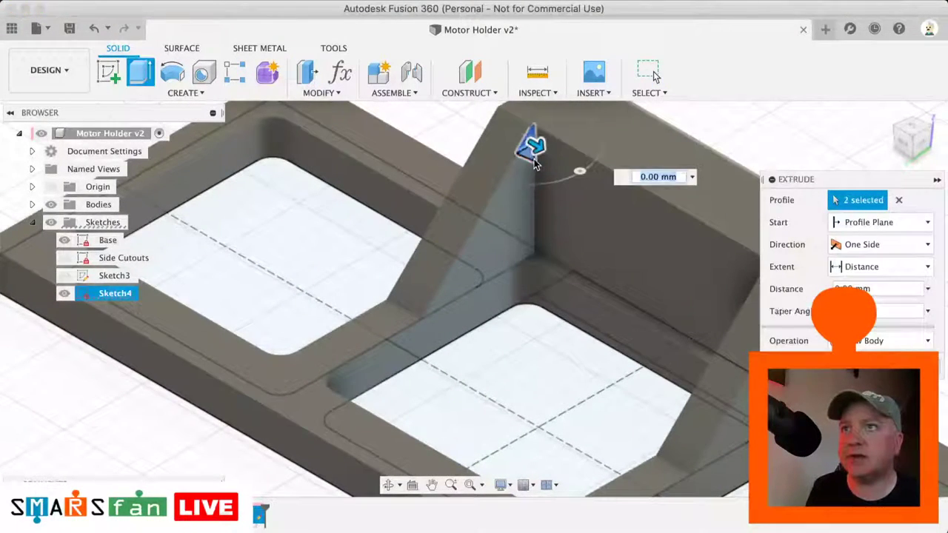
click(541, 151)
drag(559, 162, 689, 248)
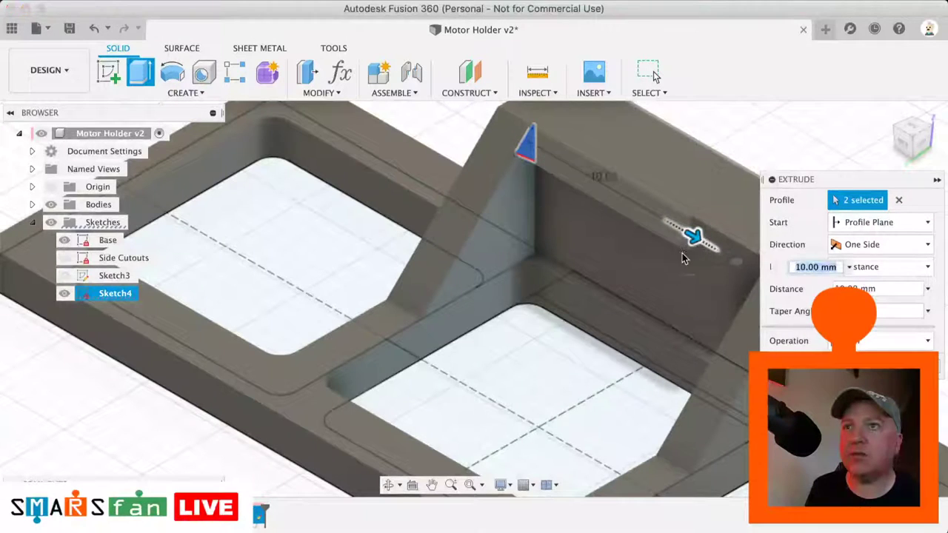
- Set the extrusion's extent to To Object, ending at the inner face of the opposite side wall, and complete it
click(909, 144)
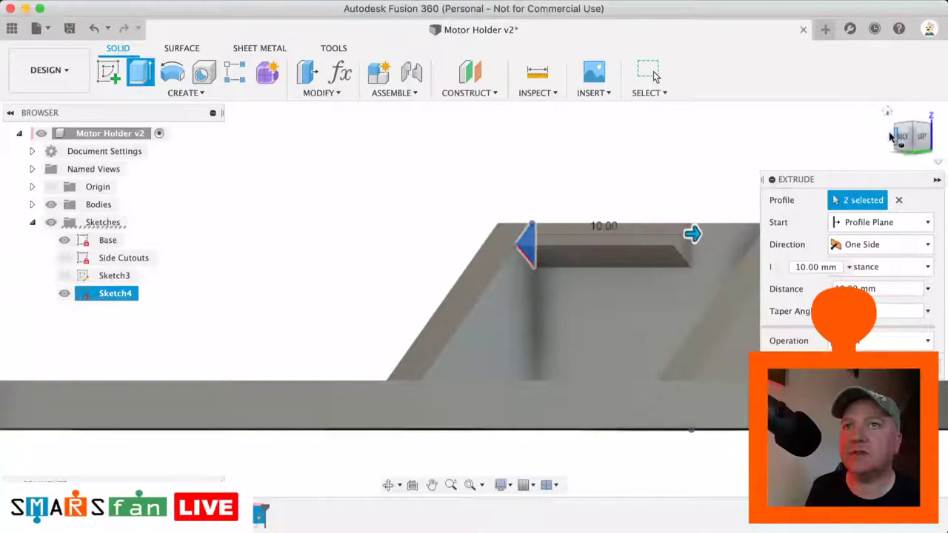
click(896, 138)
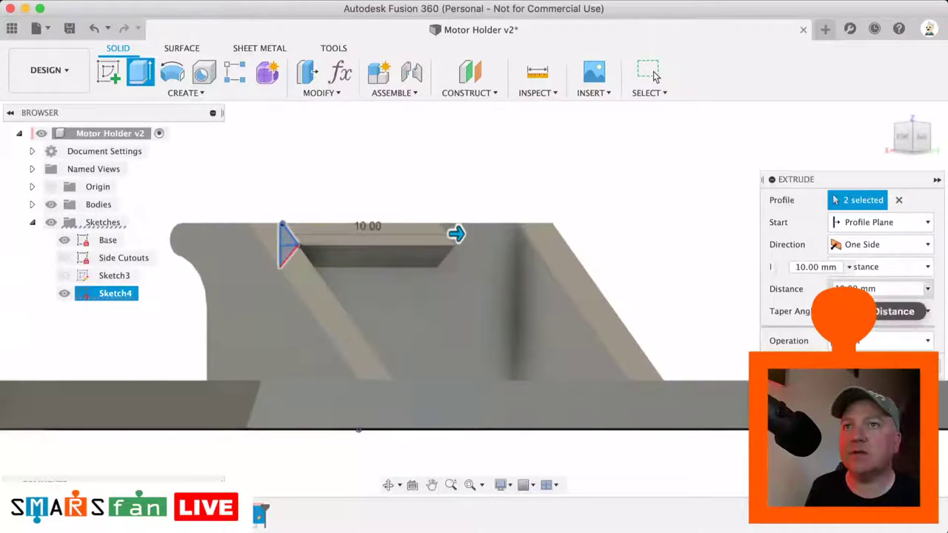
click(927, 267)
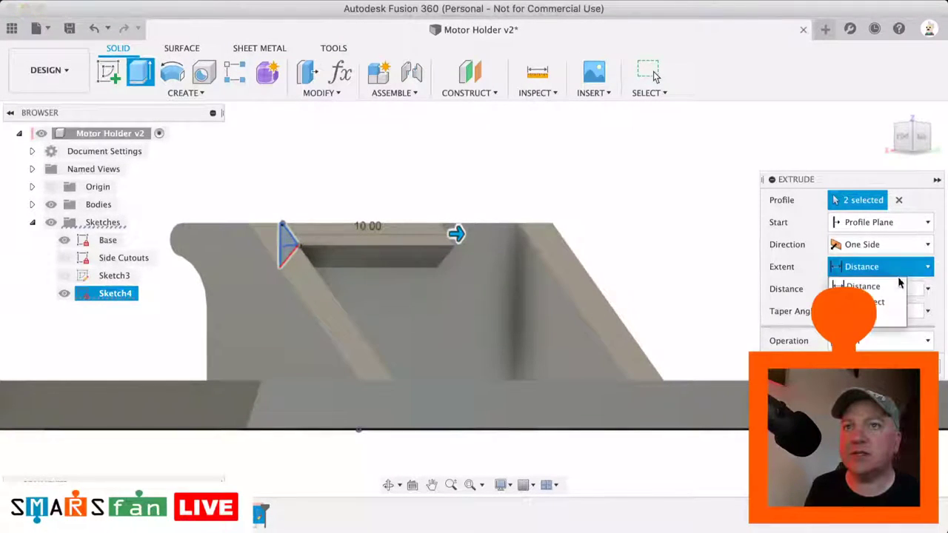
click(874, 300)
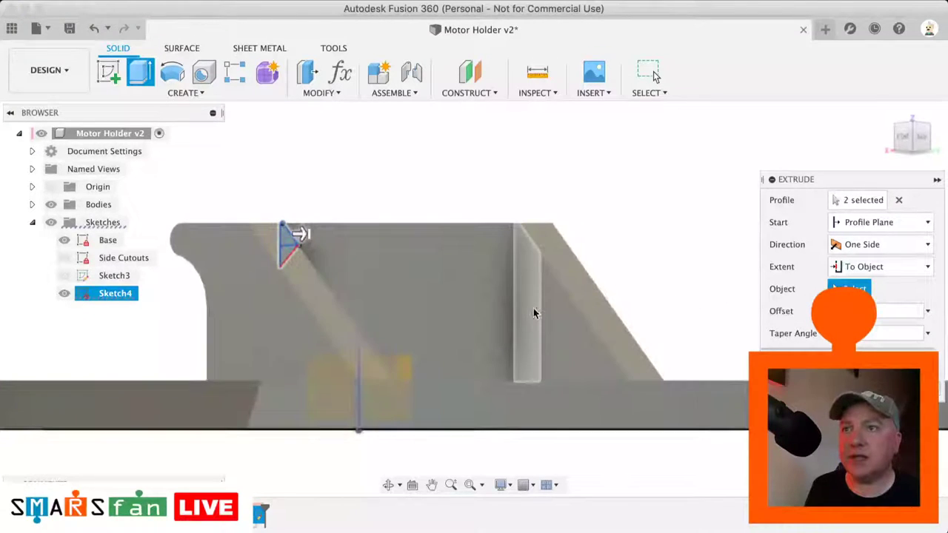
click(531, 308)
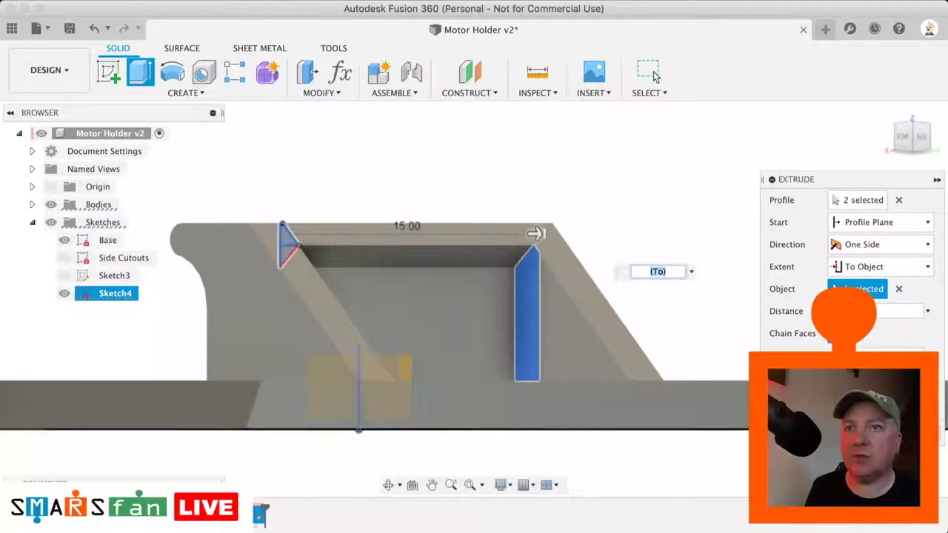
click(653, 73)
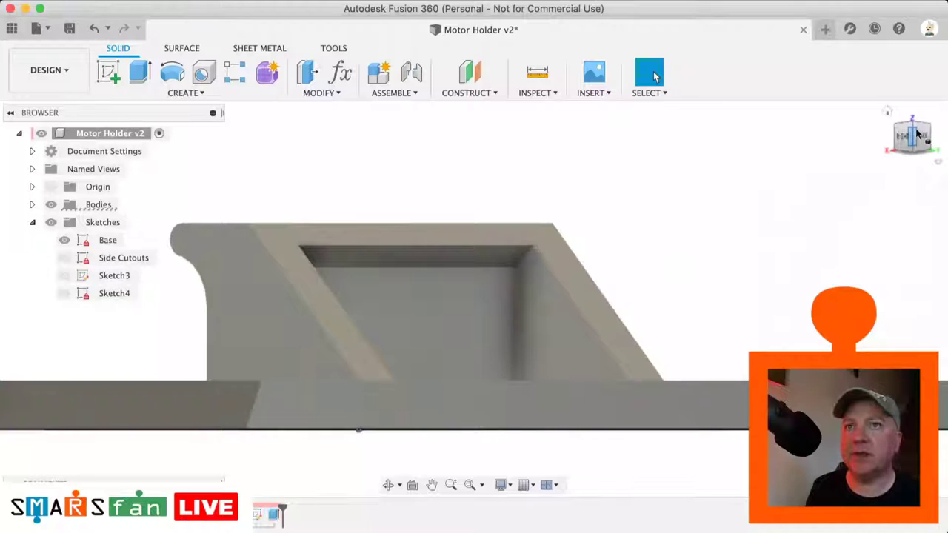
- Check the new chamfer from several angles and hide all sketches
drag(905, 127, 861, 142)
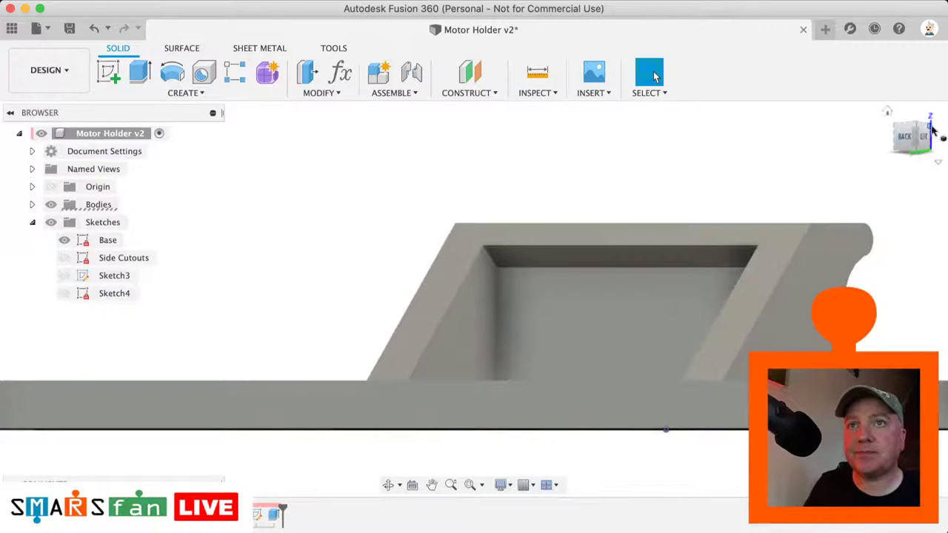
click(929, 152)
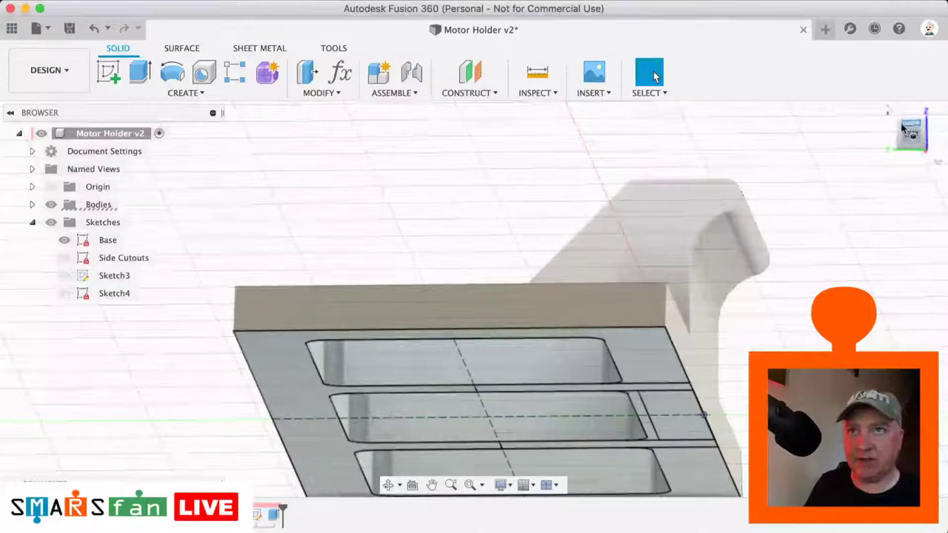
mouse_move(910, 133)
mouse_down()
mouse_move(938, 147)
mouse_move(891, 132)
mouse_up()
scroll(620, 229, down, 3)
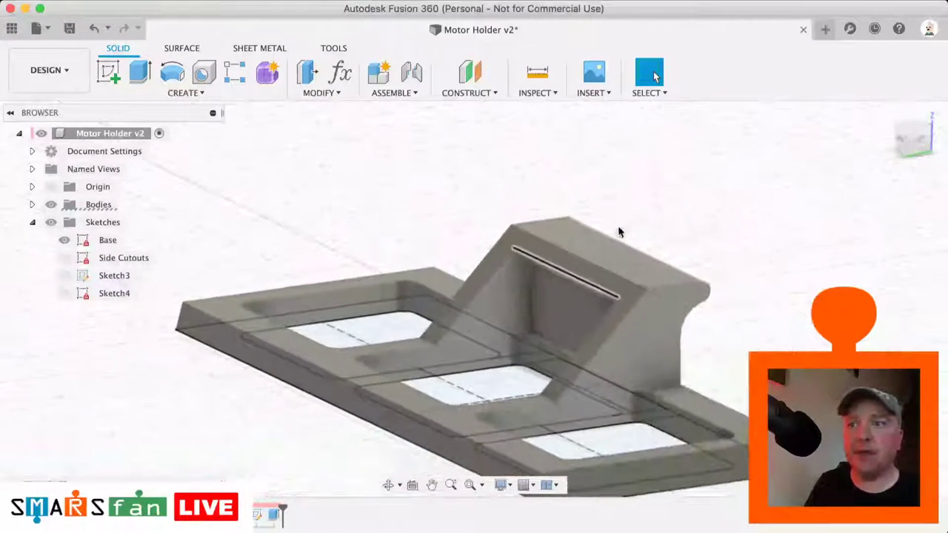
scroll(620, 229, down, 2)
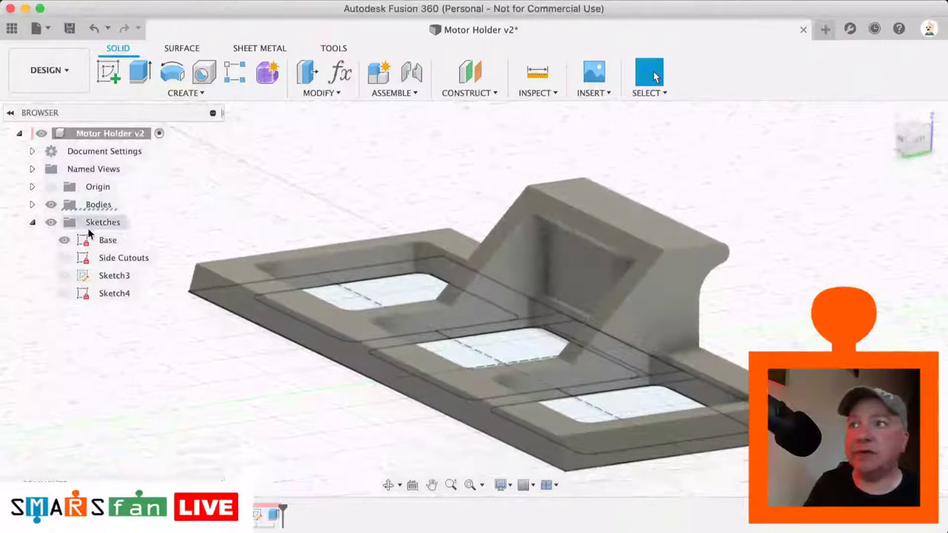
click(52, 223)
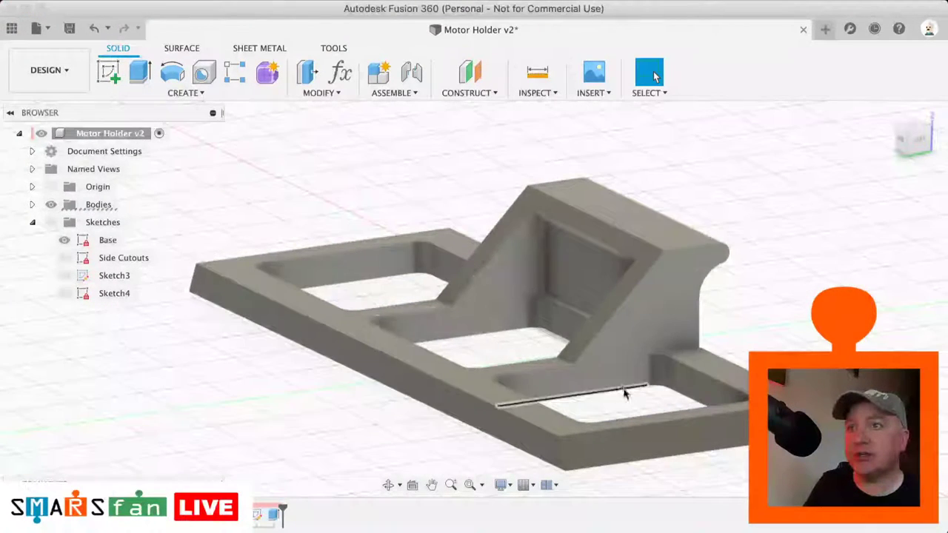
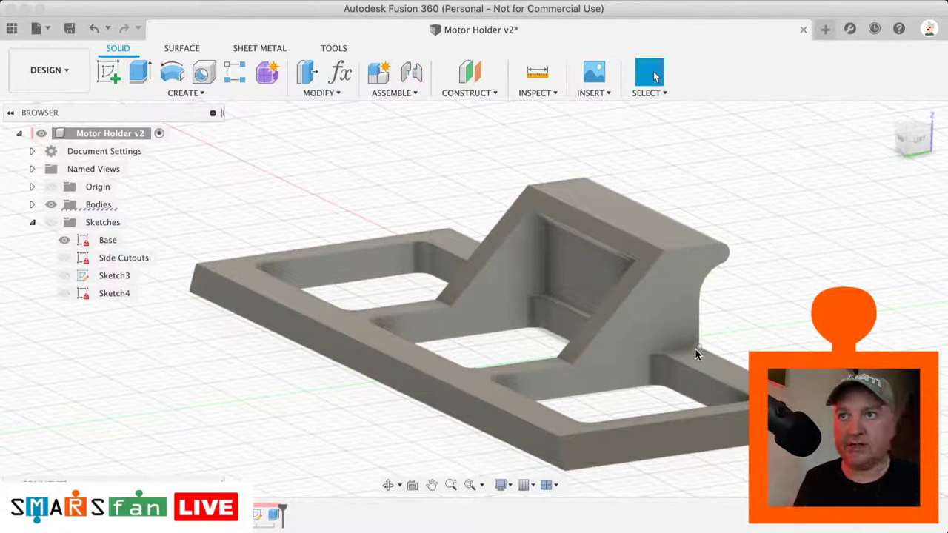
click(678, 352)
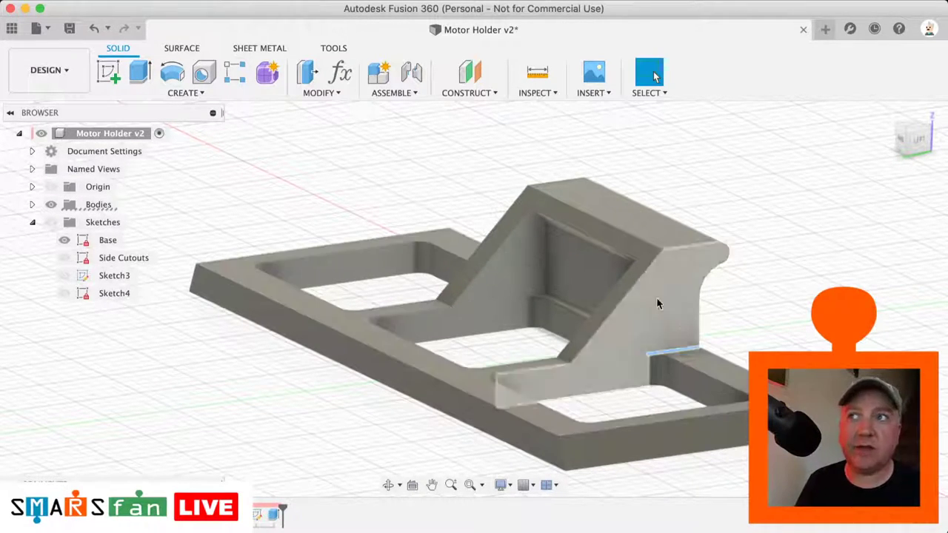
click(333, 94)
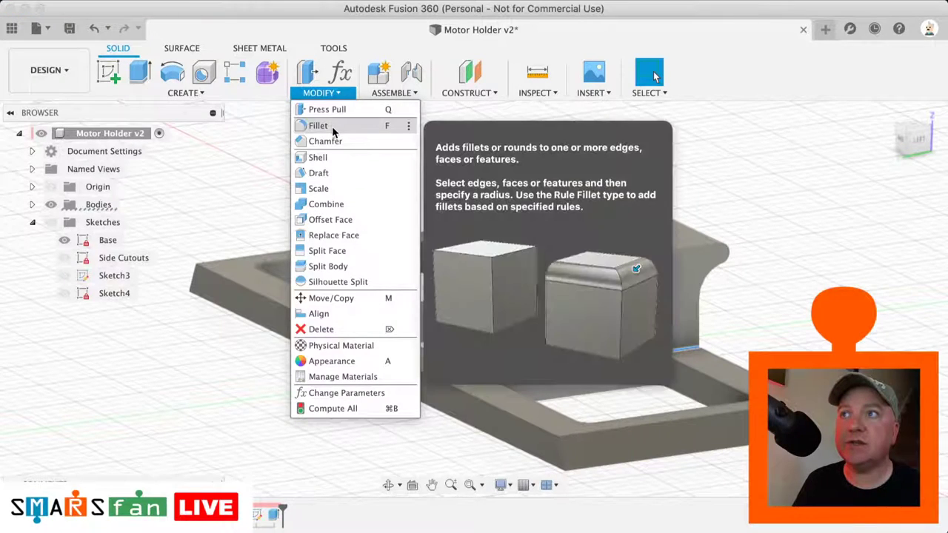
click(328, 126)
scroll(586, 243, up, 1)
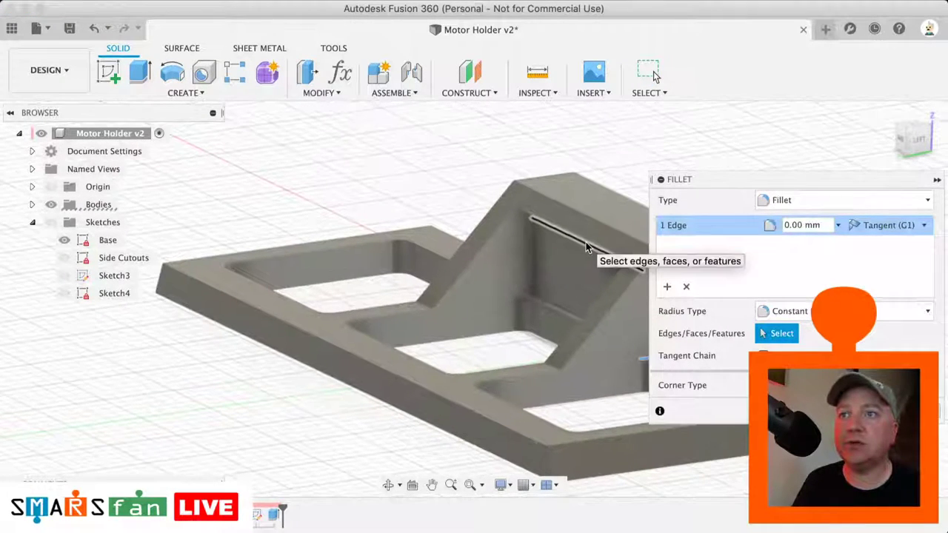
click(556, 365)
click(549, 362)
drag(553, 361, 543, 345)
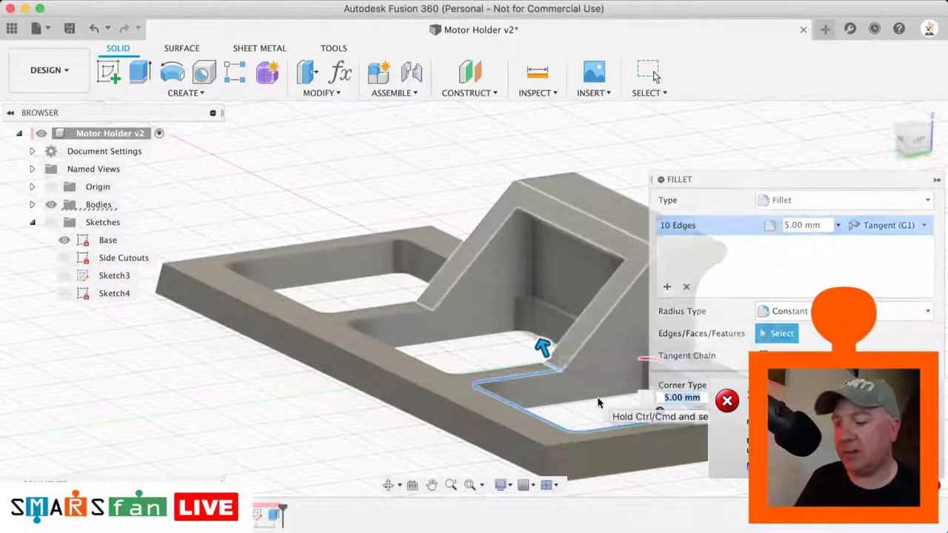
key(Escape)
- Fillet the edge where the sloped front of one side wall meets the base with a 4.50 mm radius
click(551, 364)
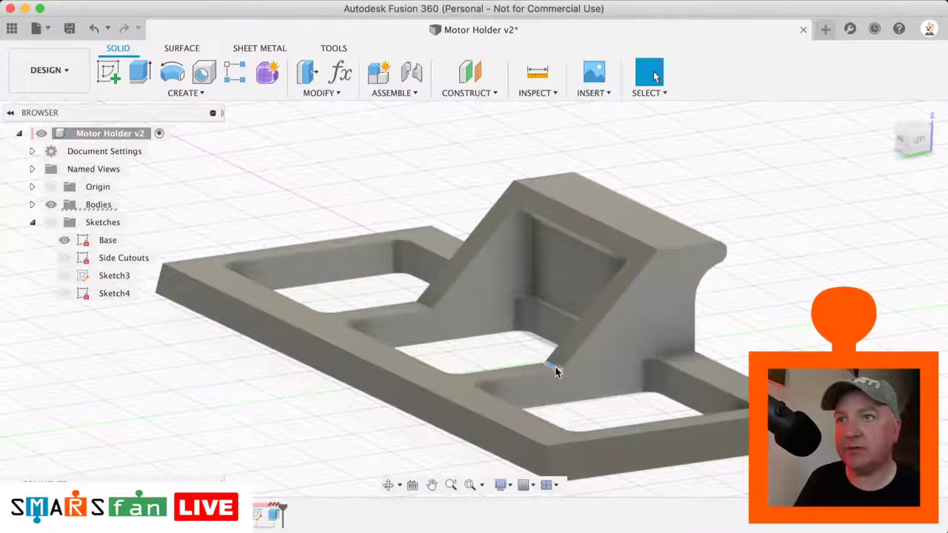
key(f)
drag(549, 349, 542, 340)
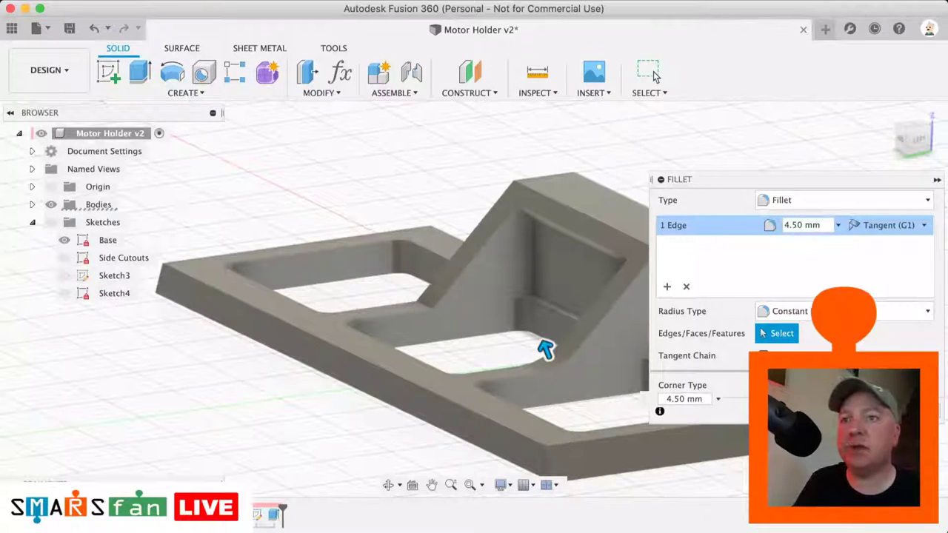
key(Return)
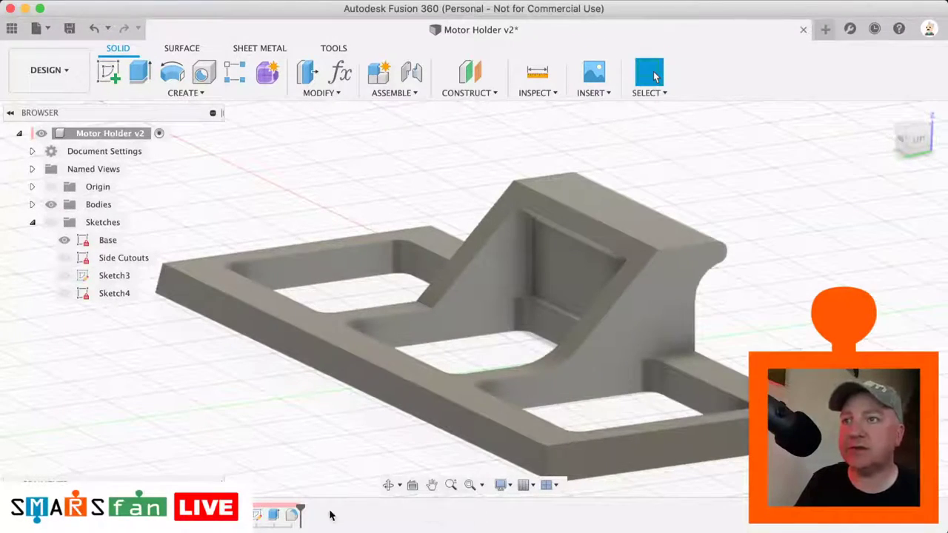
- Edit the fillet to include the matching front edge of the other side wall, with a 4.5 mm radius for both
double_click(295, 516)
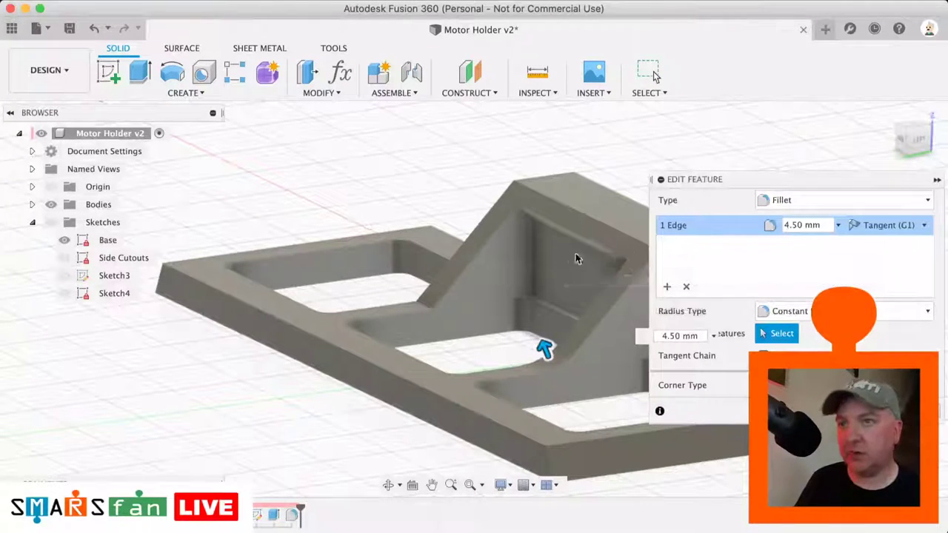
click(423, 306)
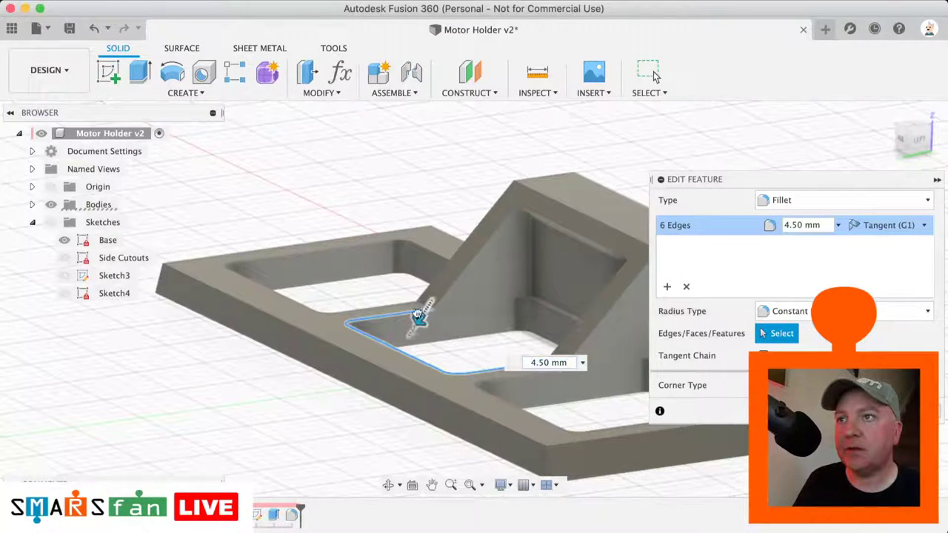
click(425, 306)
click(407, 315)
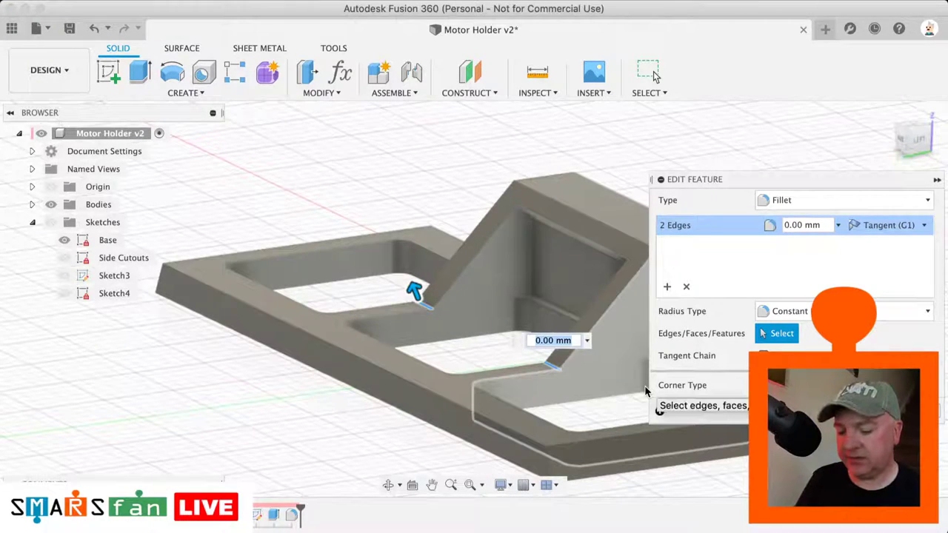
text(4.5)
key(Return)
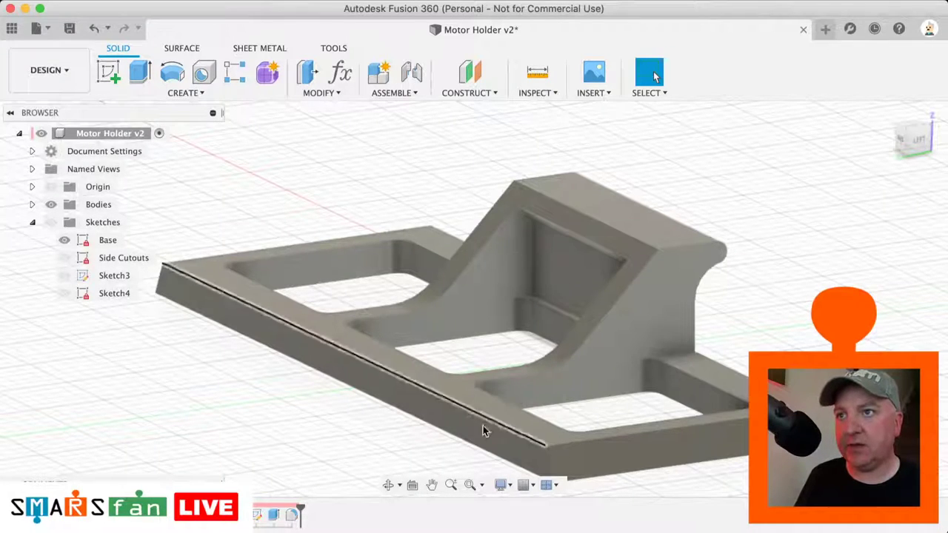
- Add the outer edges where both side walls meet the end sections of the base to the same 4.5 mm fillet
double_click(296, 515)
scroll(435, 436, right, 3)
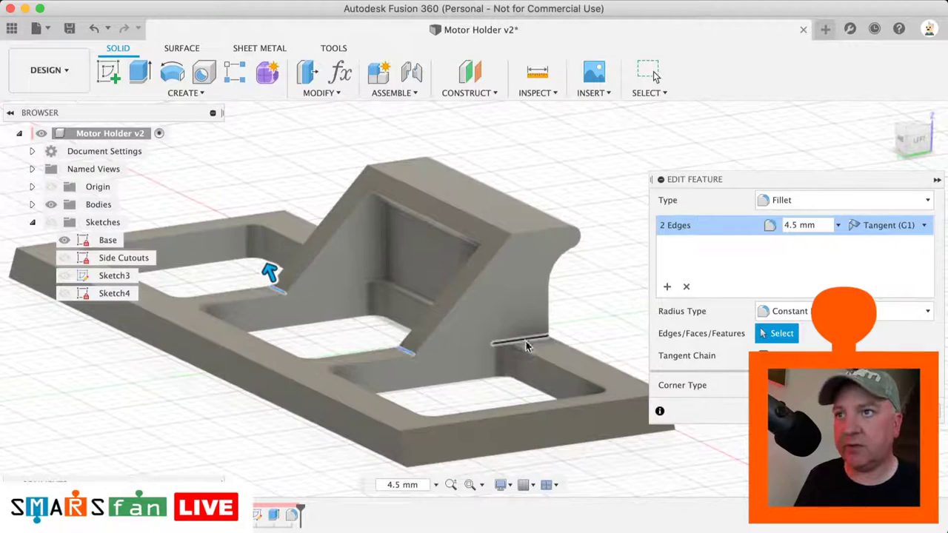
click(524, 346)
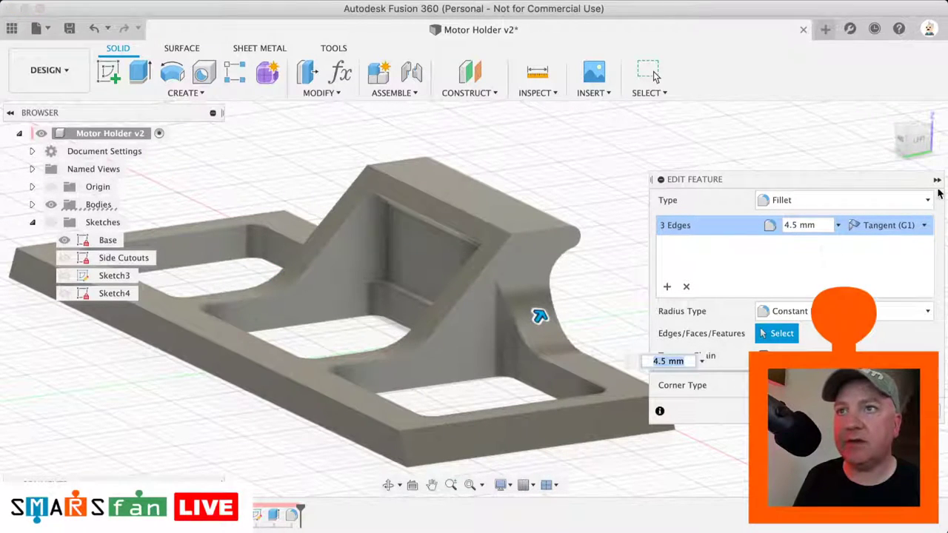
click(914, 128)
shift+middle_drag(434, 392, 394, 239)
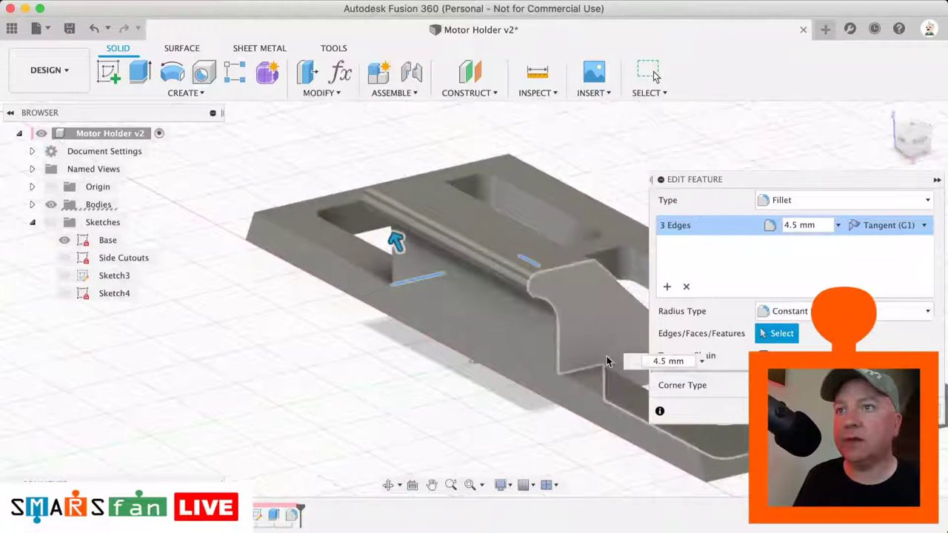
click(573, 368)
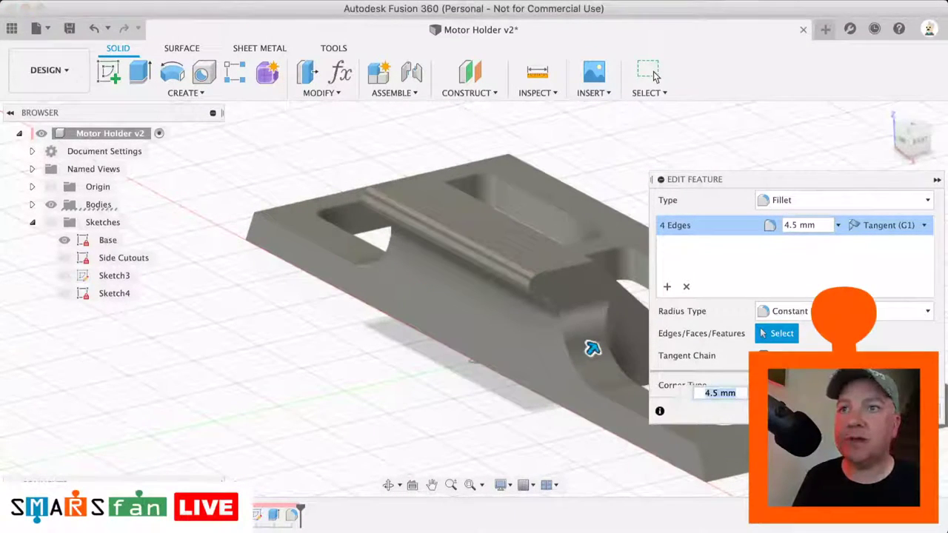
click(655, 74)
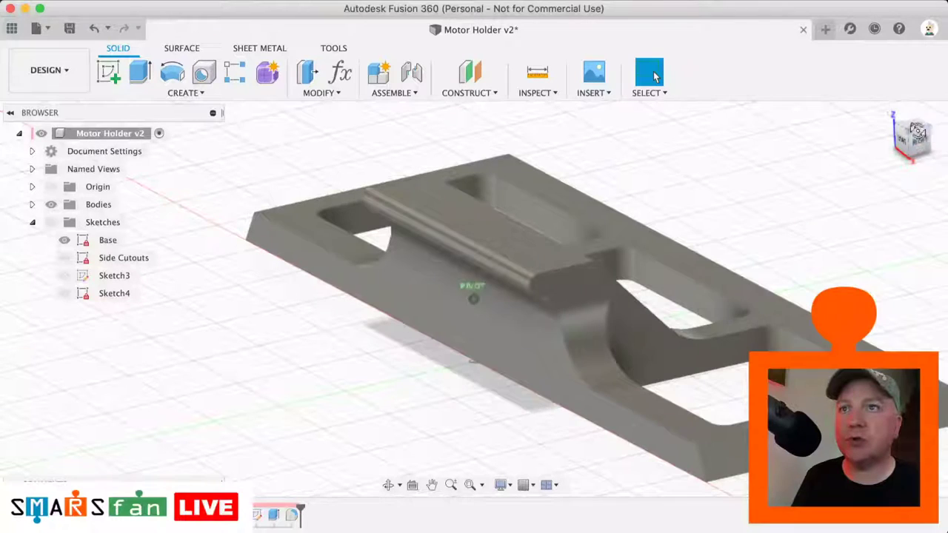
- Save the motor holder as a new version with the description "User Saved"
mouse_move(918, 131)
mouse_down()
mouse_move(911, 138)
mouse_move(916, 127)
mouse_move(929, 132)
mouse_up()
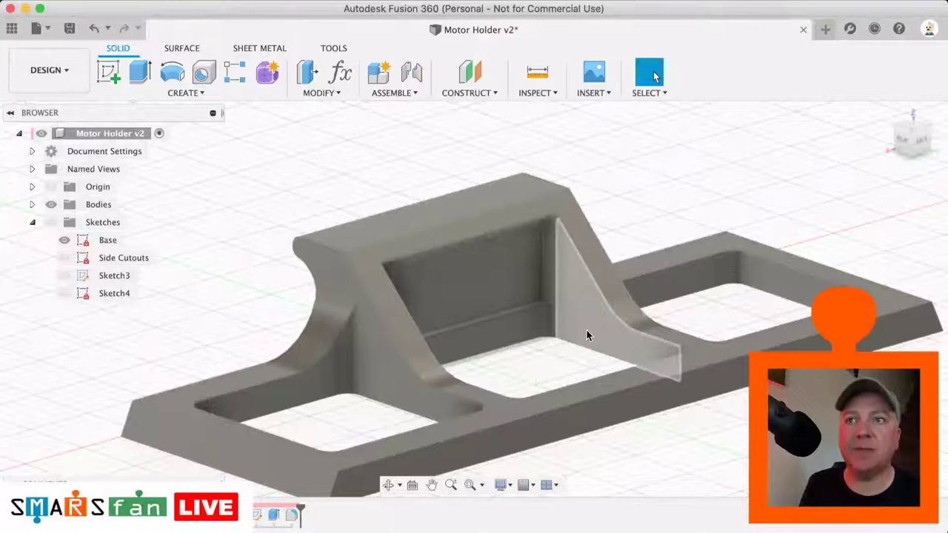
scroll(587, 332, down, 5)
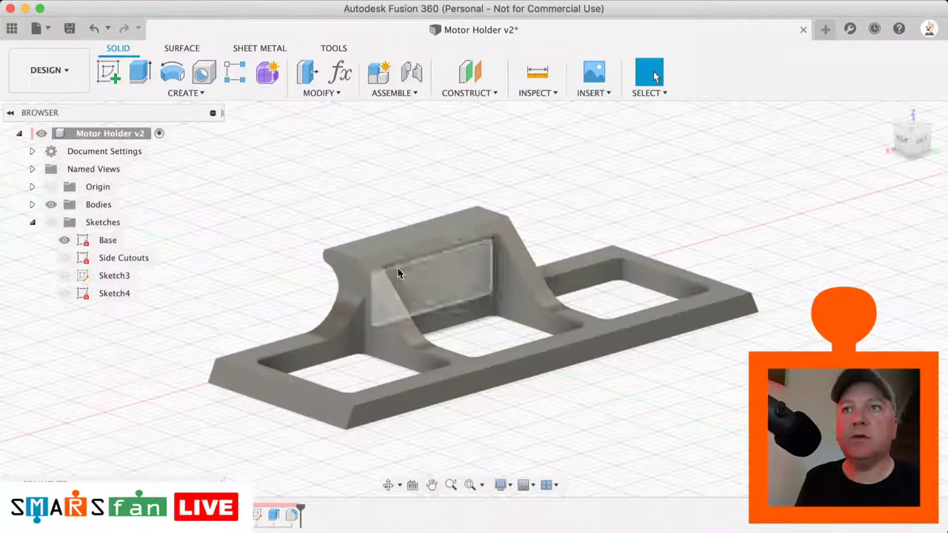
click(71, 30)
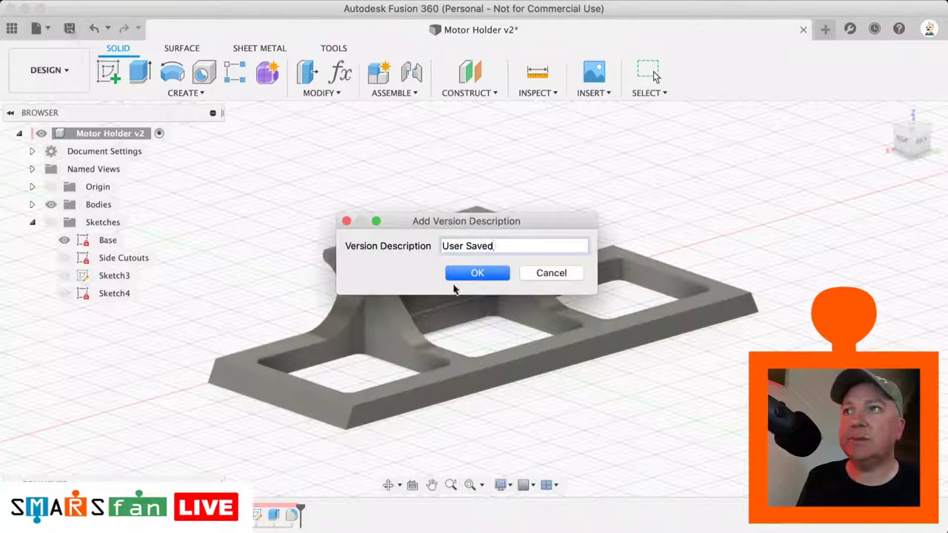
click(478, 272)
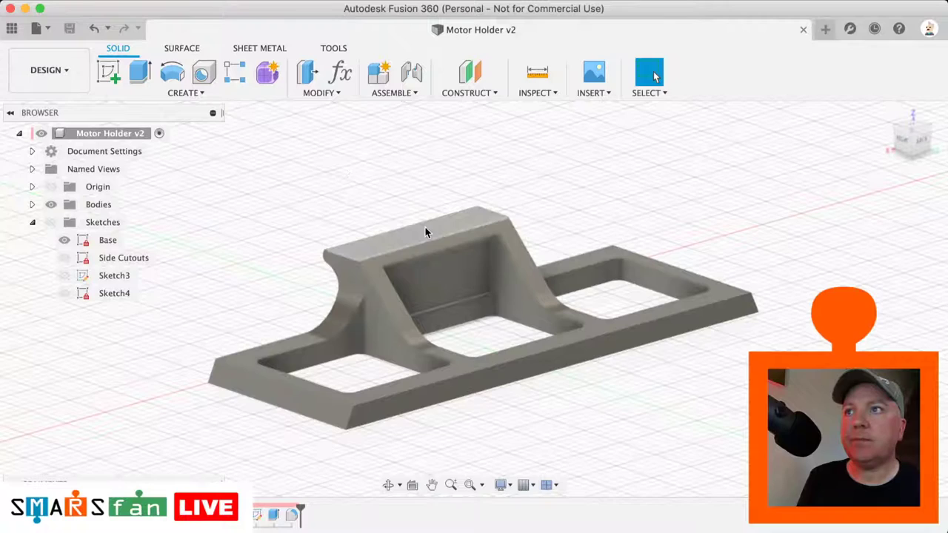
scroll(425, 226, down, 3)
scroll(443, 212, up, 1)
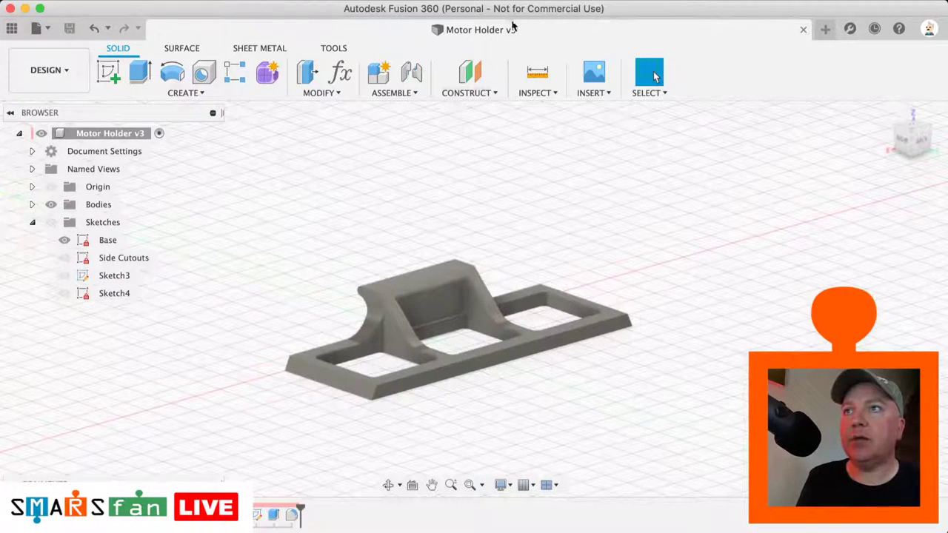
- Create a new design and save it as "SMARS CE Assembly LiveStream" in the Livestream Build along folder
click(826, 30)
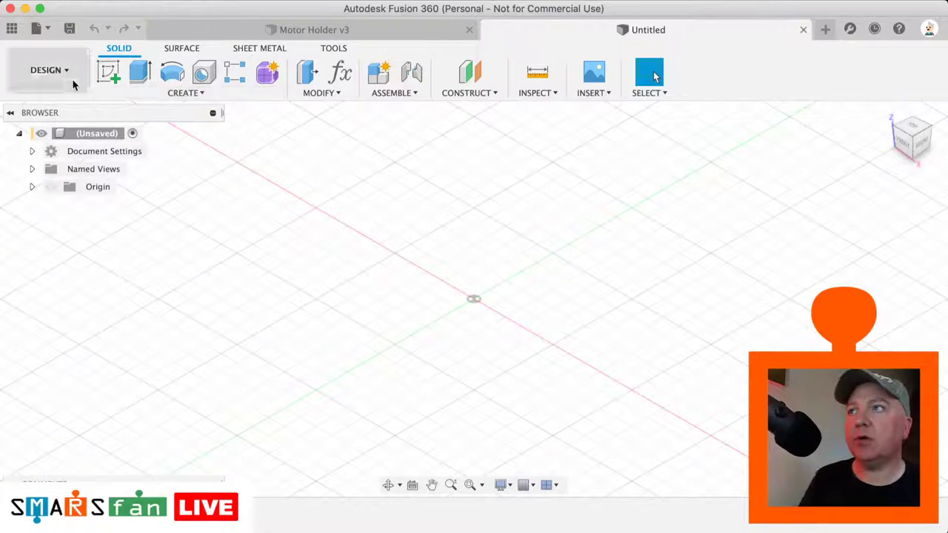
click(69, 28)
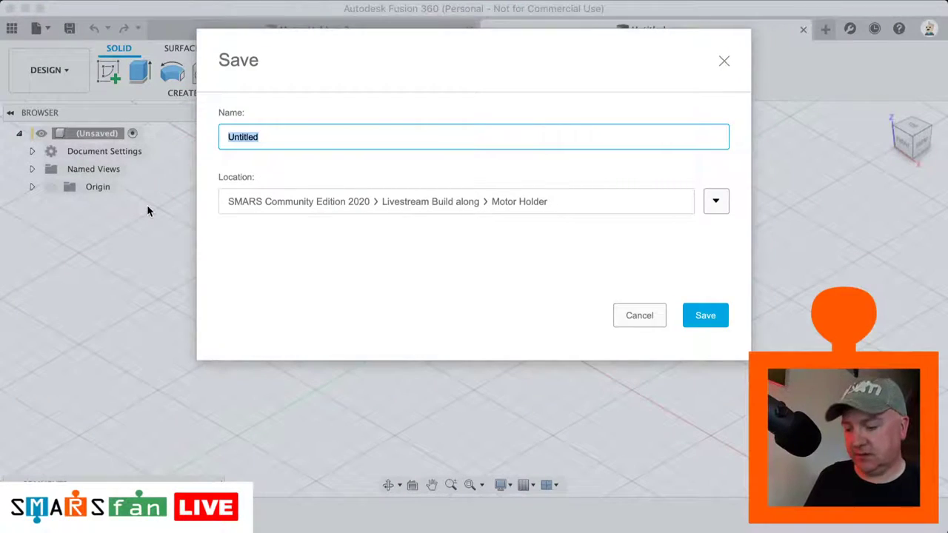
text(SMARS CE Assembly Li)
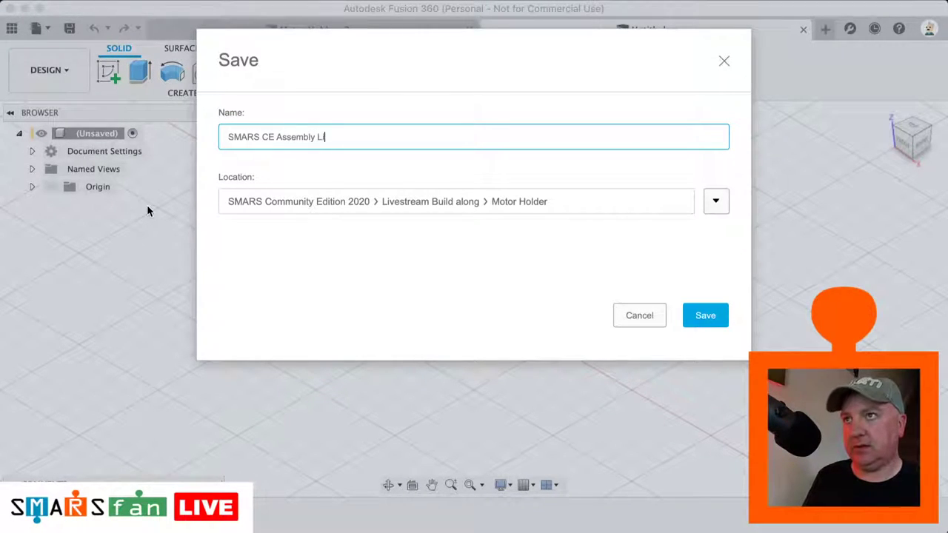
text(veStream)
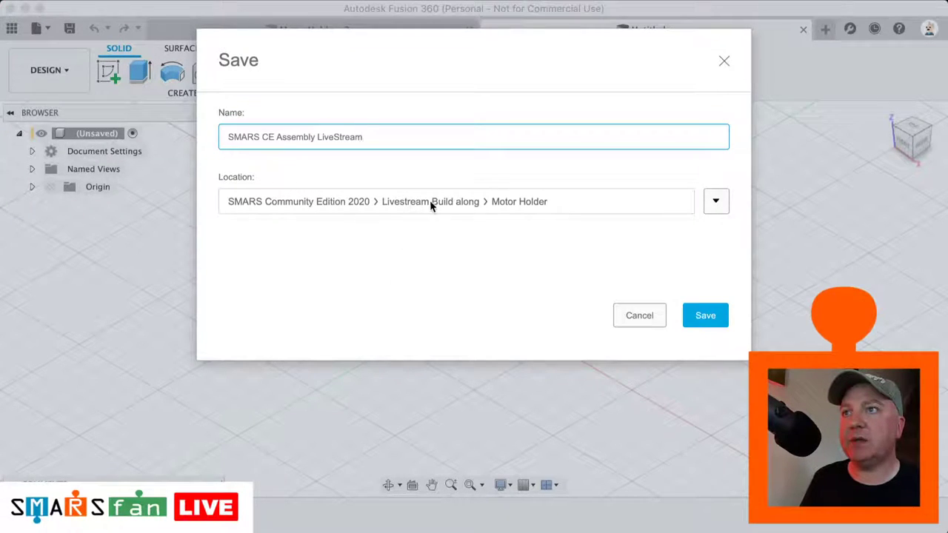
click(716, 201)
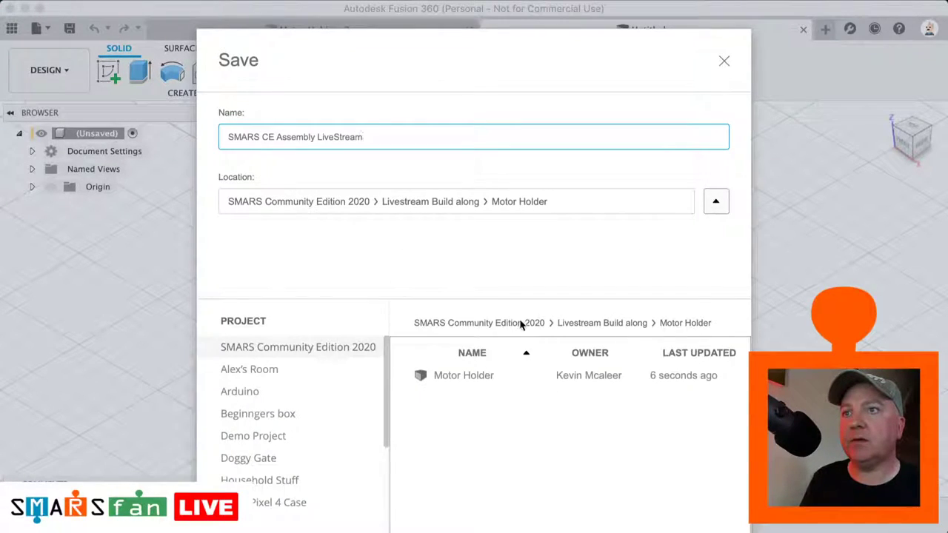
click(591, 327)
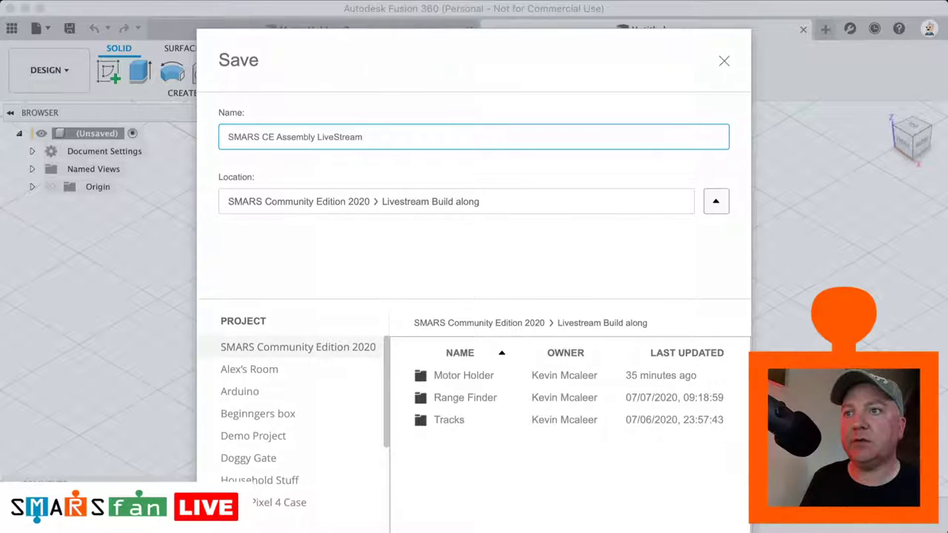
key(Return)
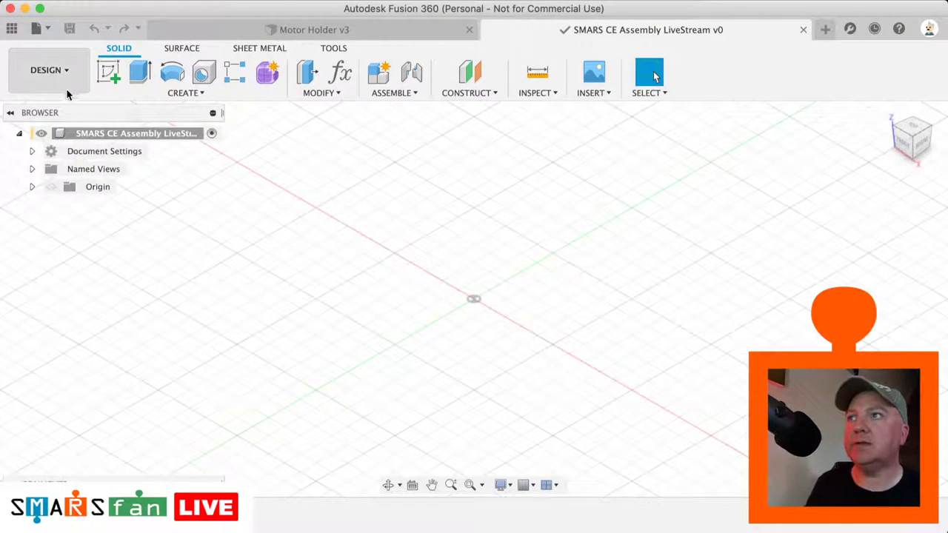
- Show the project data and go up from Designs to the SMARS Community Edition 2020 project folder
click(12, 28)
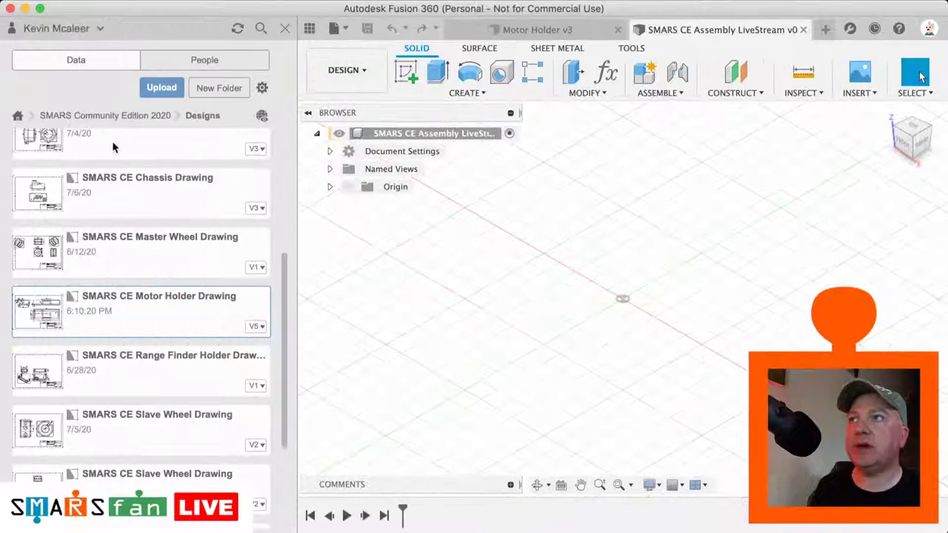
scroll(118, 200, up, 5)
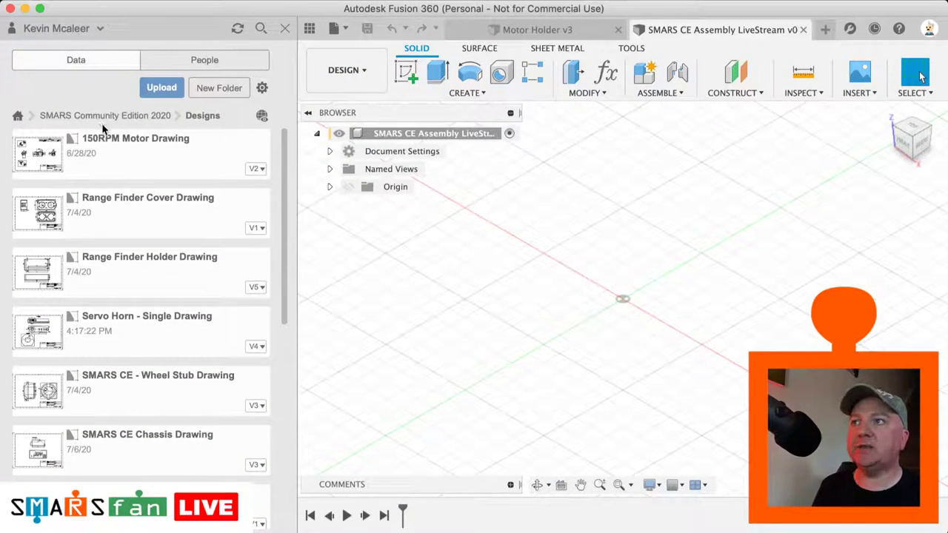
click(100, 117)
- Look through the project's folders and designs for parts to use in the assembly
scroll(148, 248, down, 5)
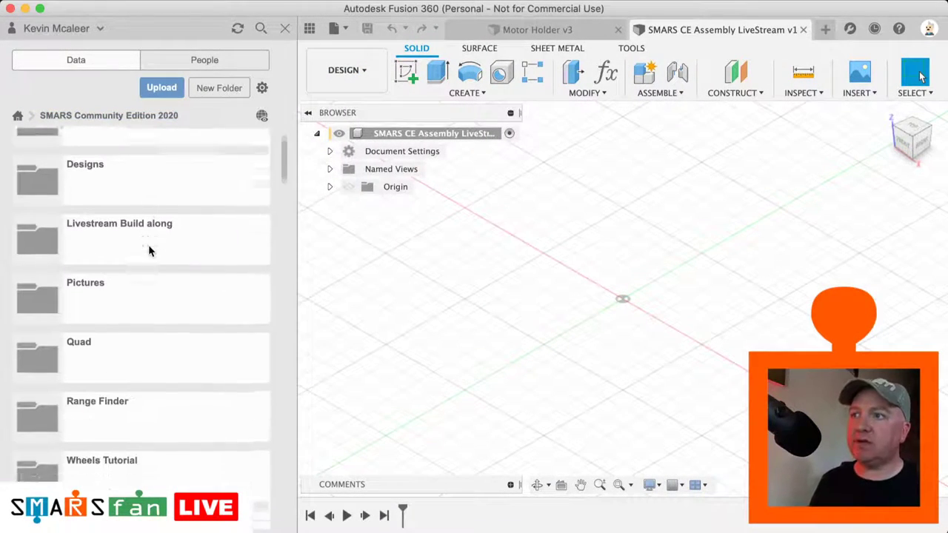
scroll(148, 248, down, 8)
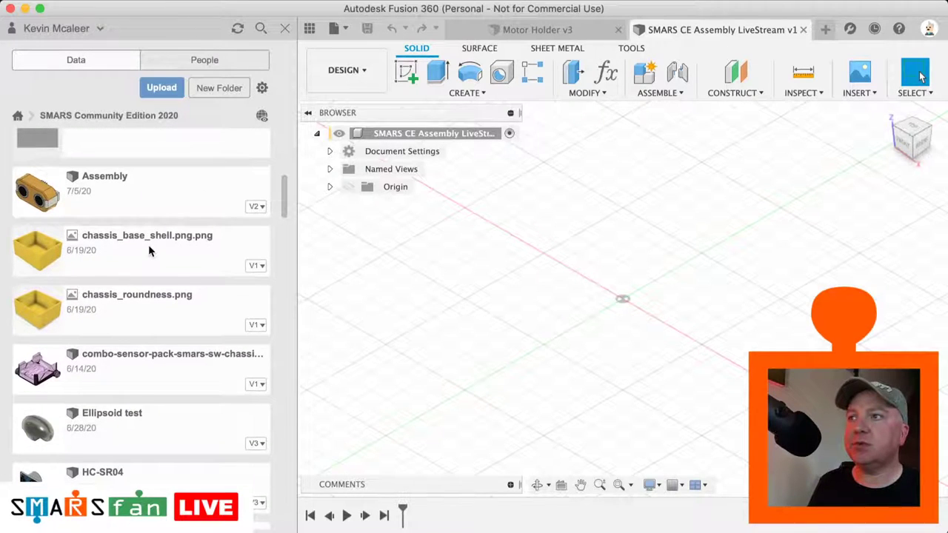
scroll(148, 250, down, 10)
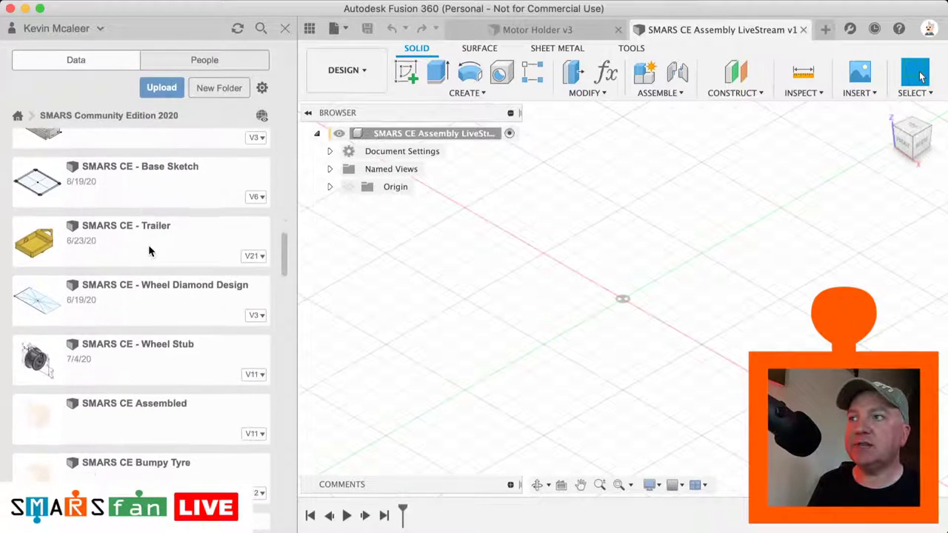
scroll(148, 250, down, 10)
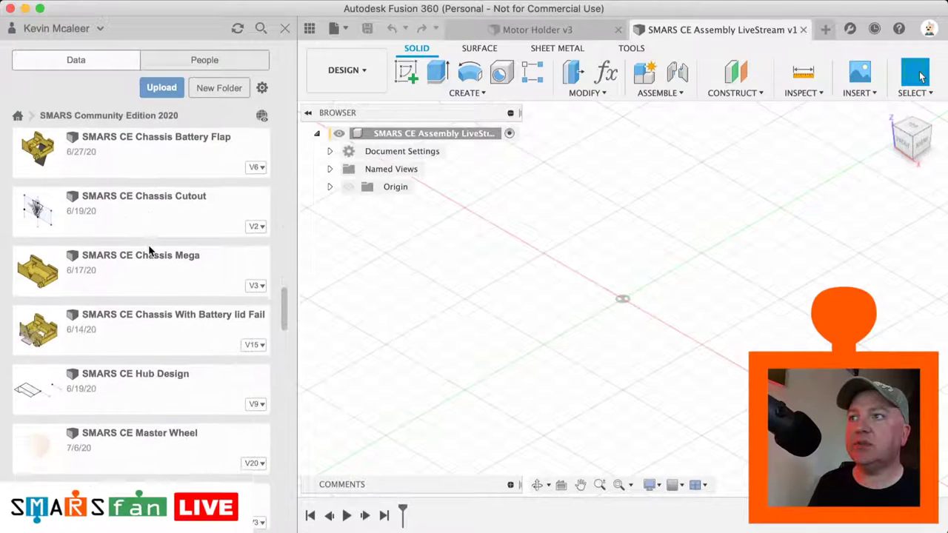
scroll(149, 250, down, 8)
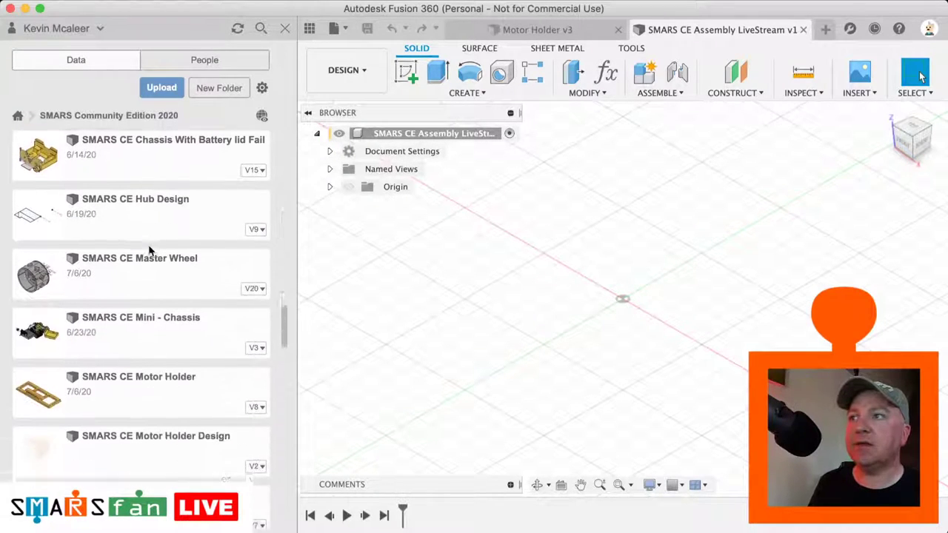
scroll(148, 251, down, 8)
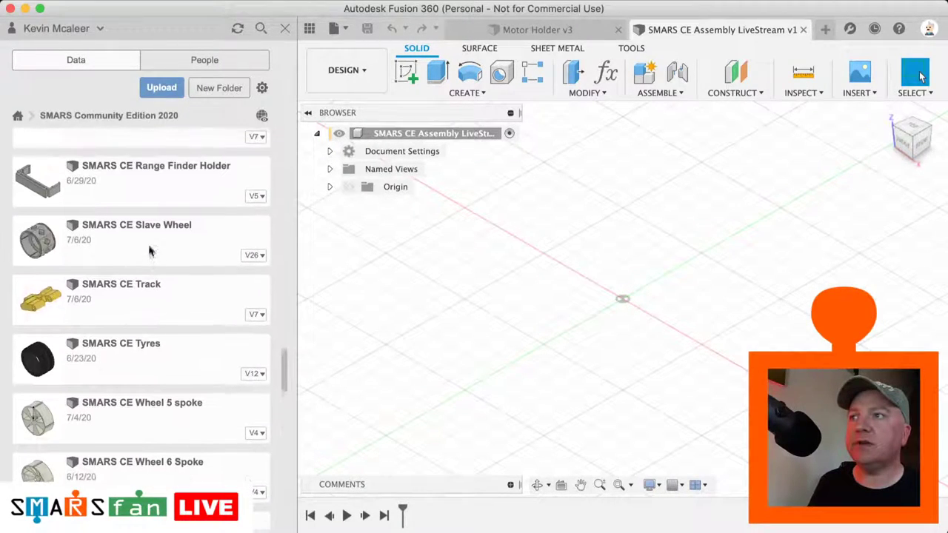
scroll(149, 251, down, 6)
scroll(149, 250, up, 20)
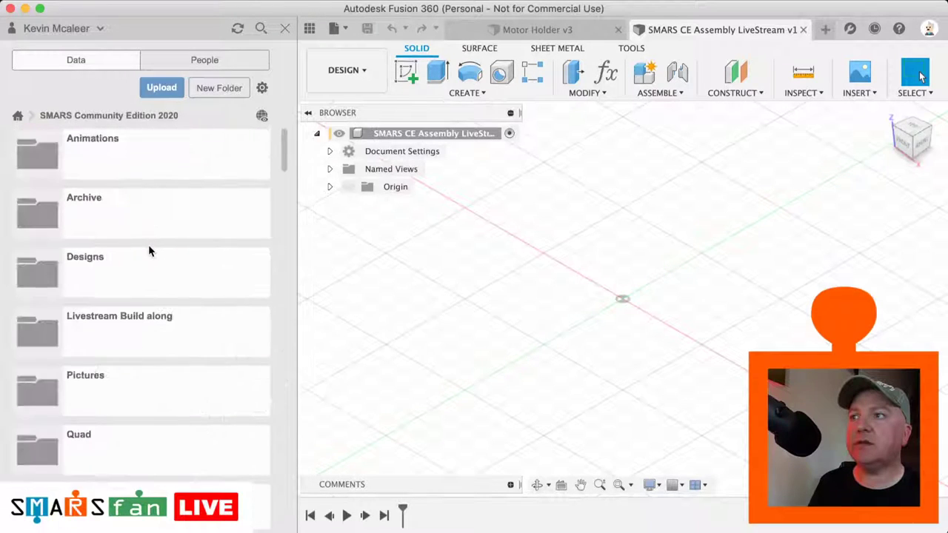
scroll(100, 444, down, 3)
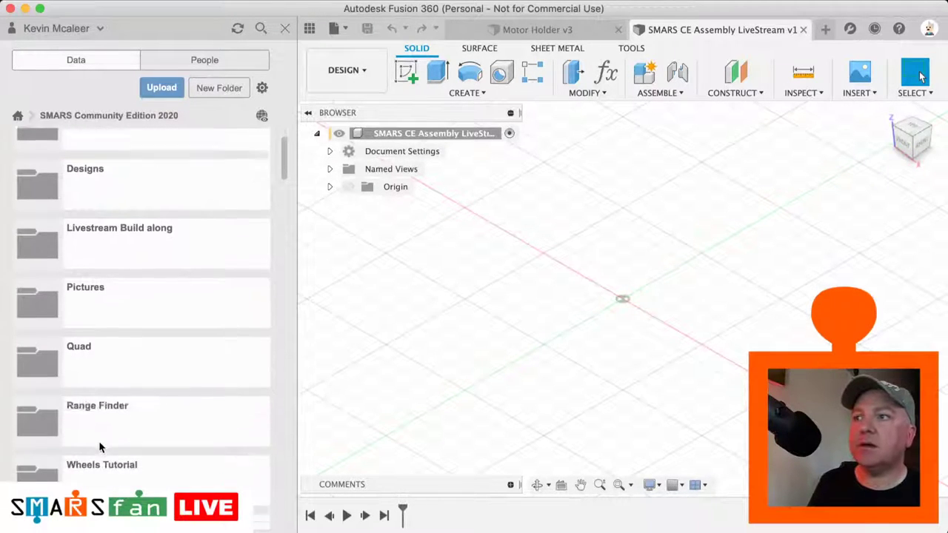
scroll(98, 441, up, 3)
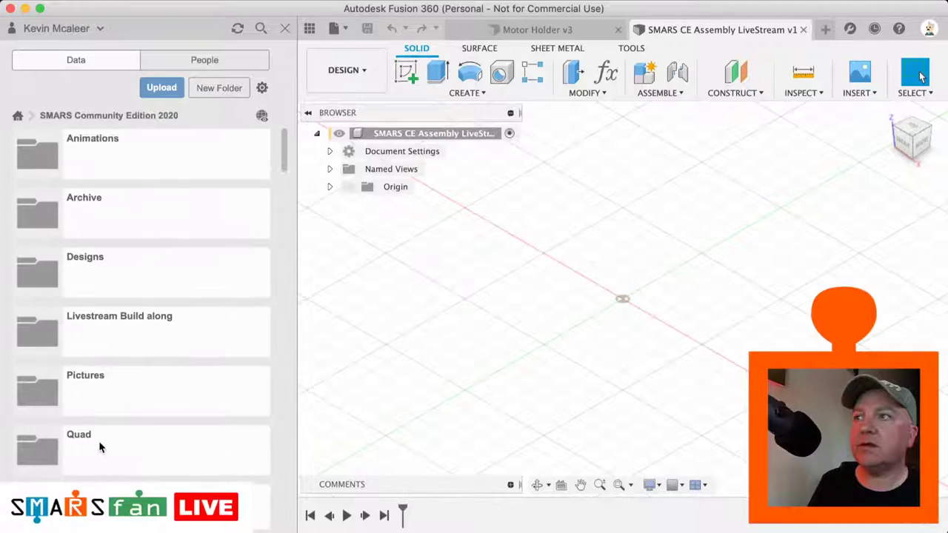
- Insert the SMARS CE Chassis design from the SMARS Community Edition 2020 project folder into the assembly
click(109, 337)
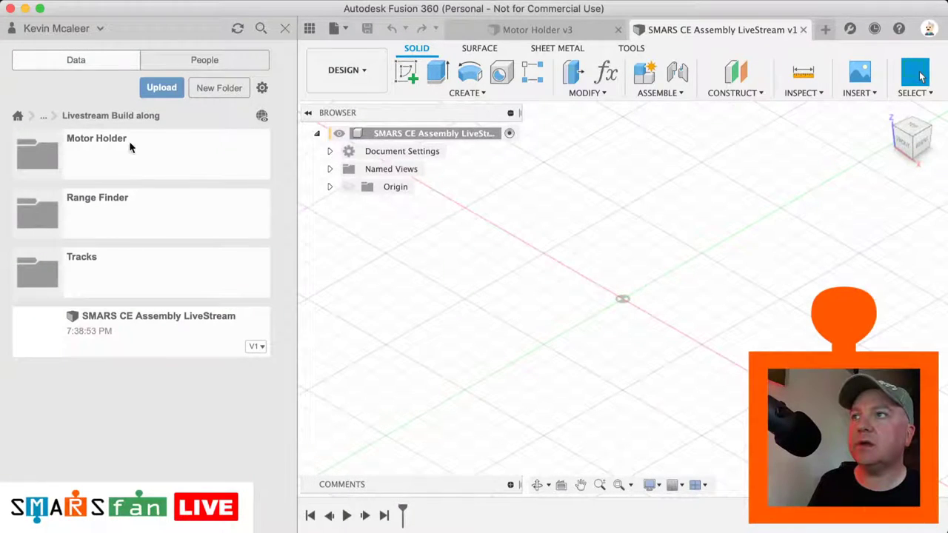
click(44, 116)
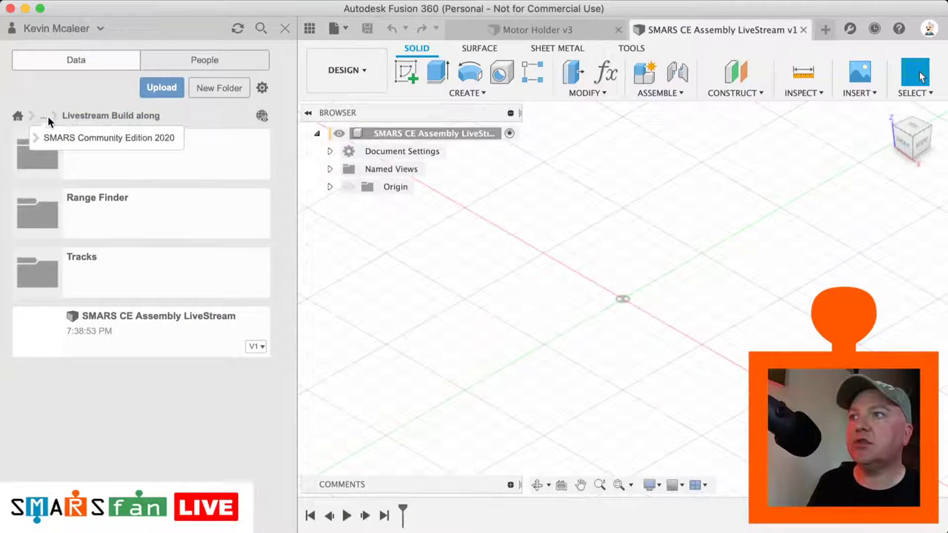
click(49, 138)
scroll(117, 282, down, 8)
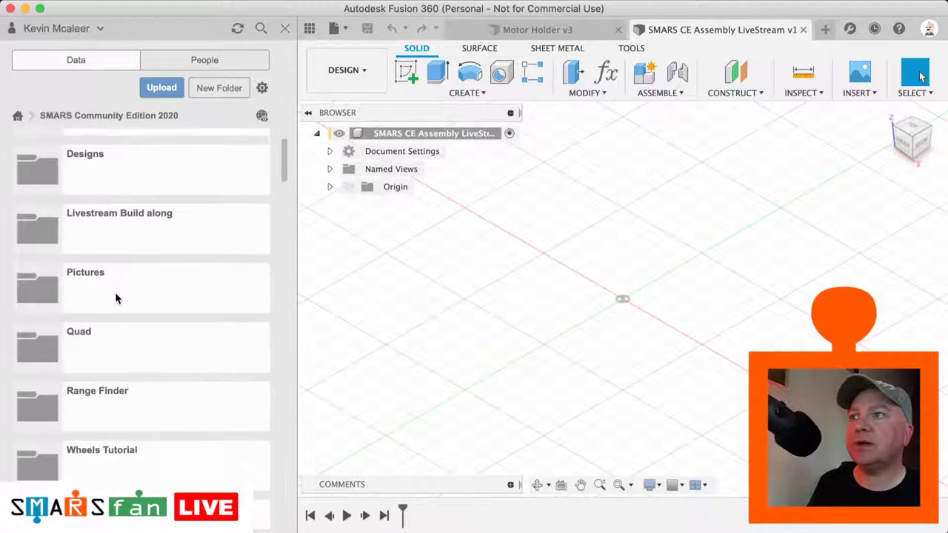
scroll(115, 296, down, 10)
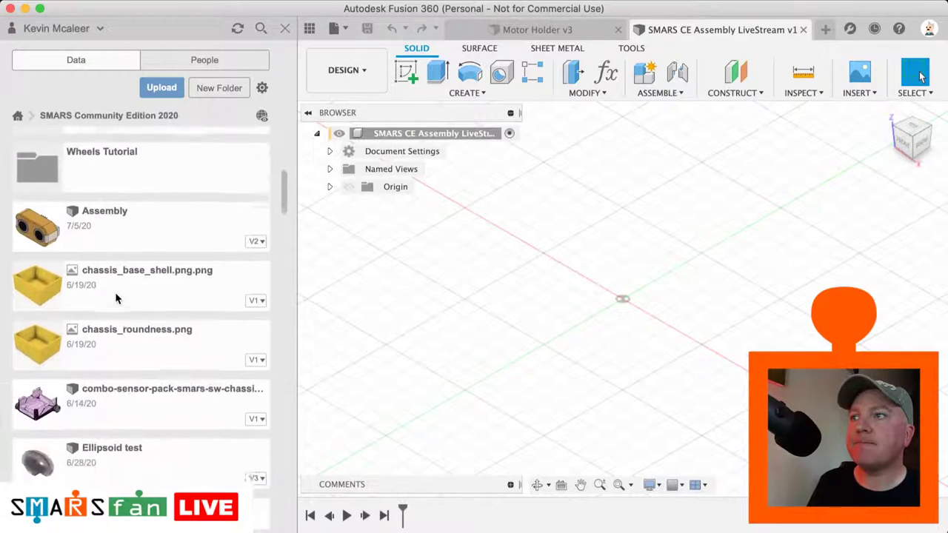
scroll(115, 298, down, 10)
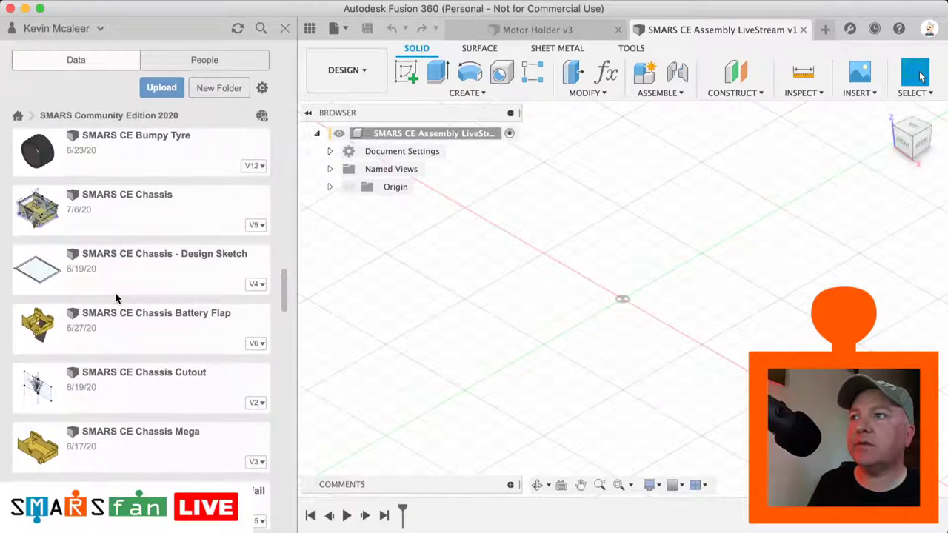
scroll(115, 293, up, 1)
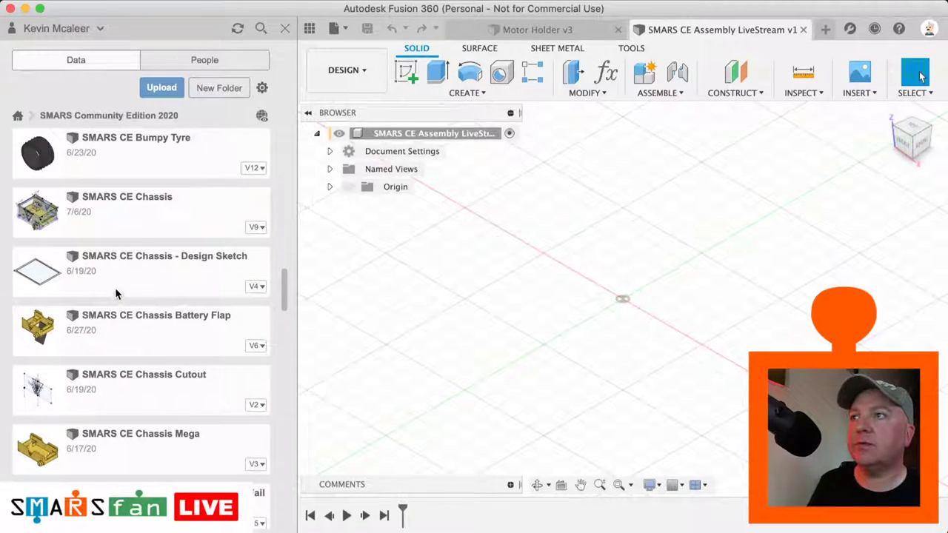
right_click(129, 202)
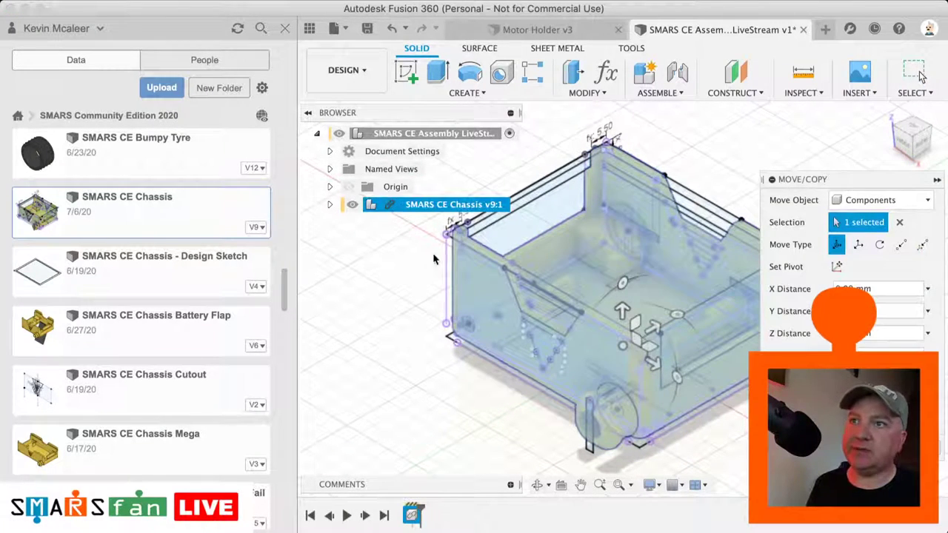
- Accept the chassis placement and save the assembly as a new version with the description "User Saved"
scroll(416, 317, right, 2)
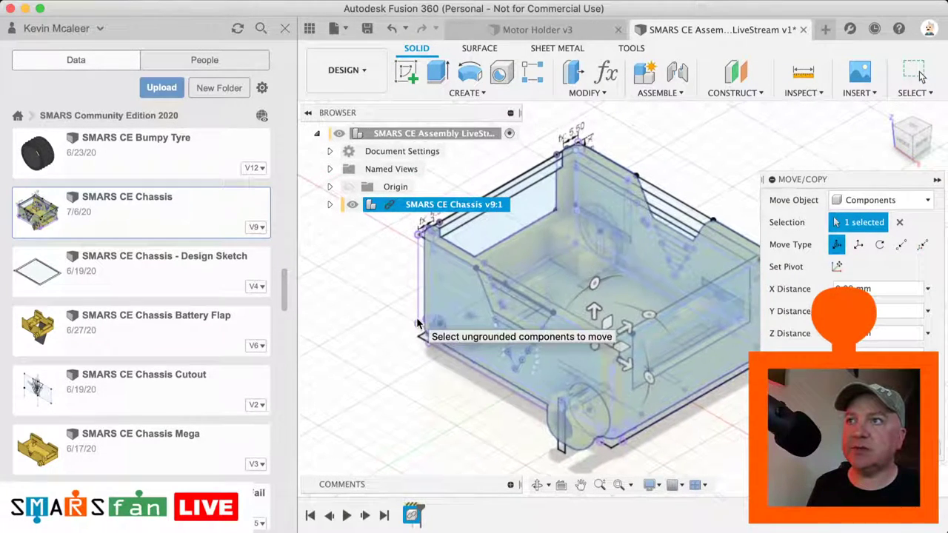
click(367, 28)
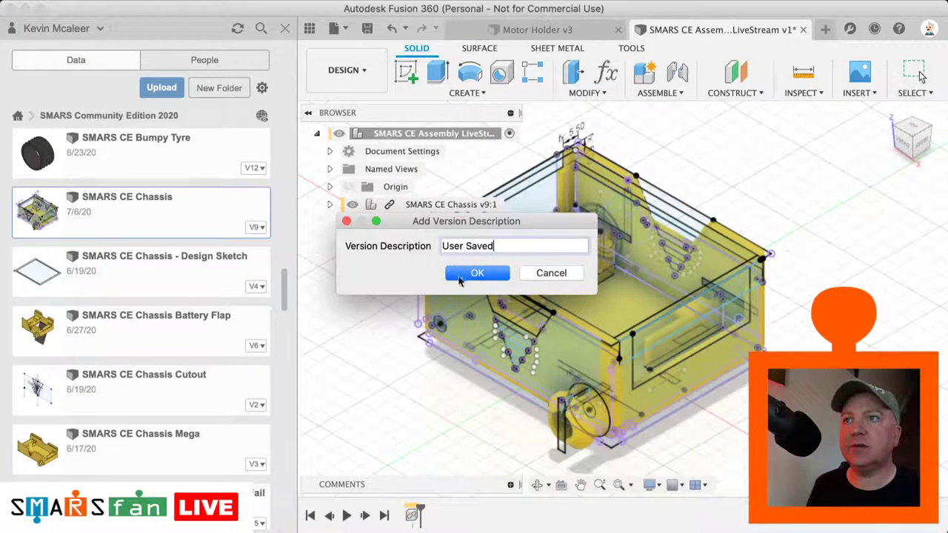
click(459, 274)
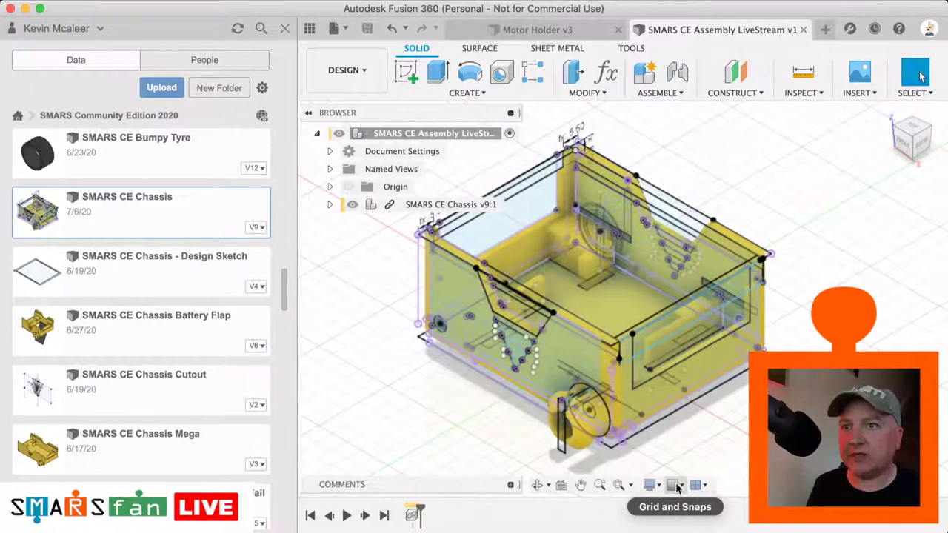
- Hide the chassis sketches through the object visibility settings and set the view to Perspective with Ortho Faces
click(649, 485)
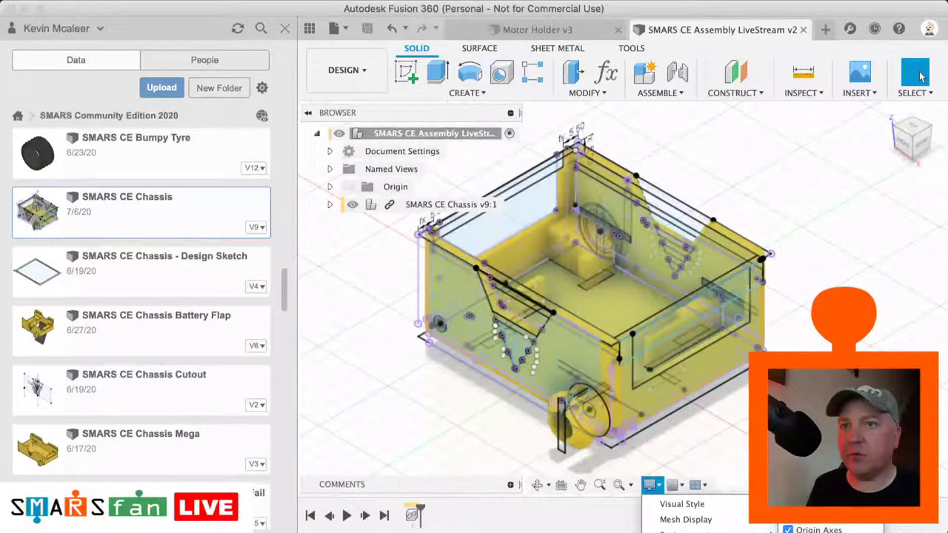
click(789, 531)
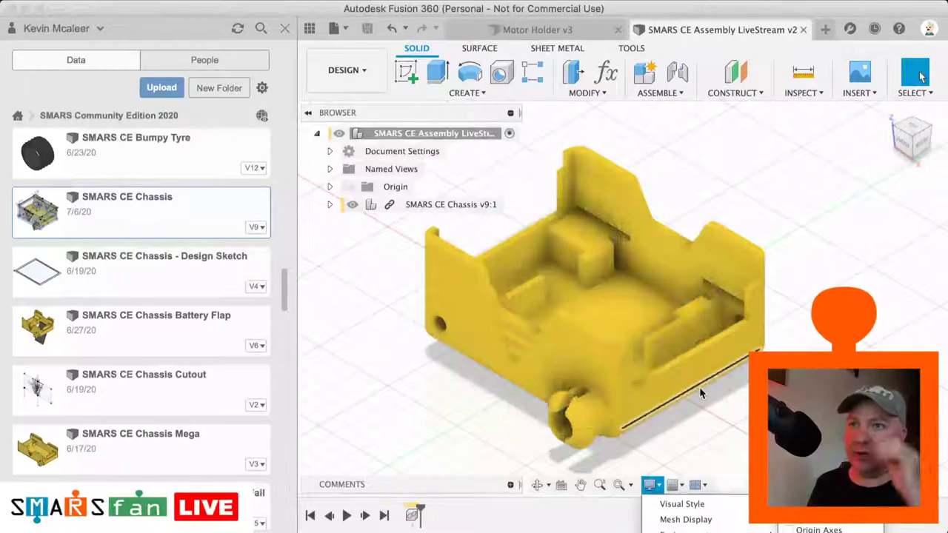
click(936, 164)
click(937, 166)
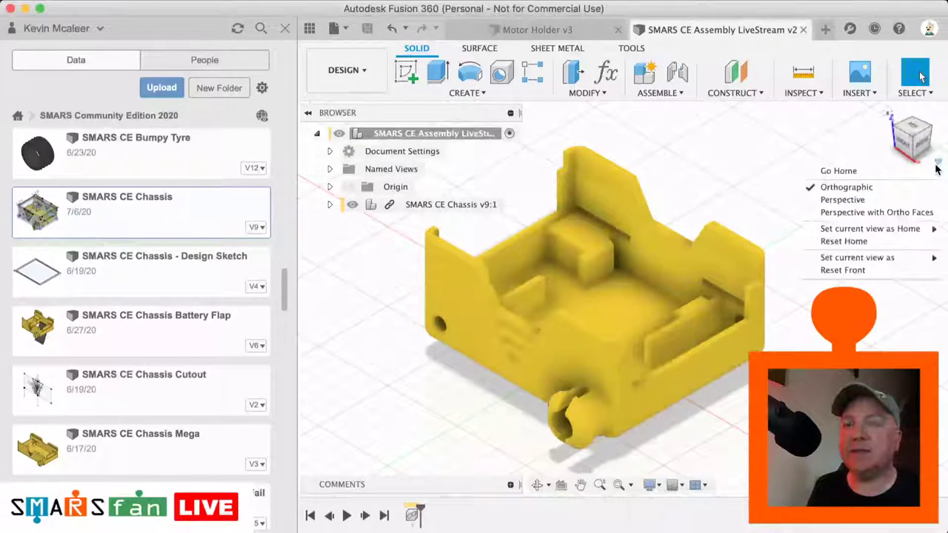
click(870, 213)
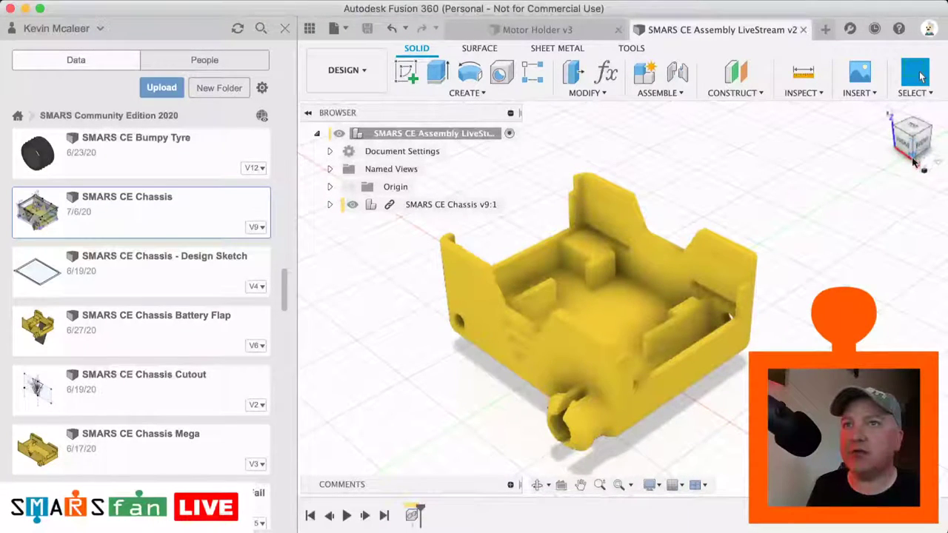
drag(916, 162, 904, 144)
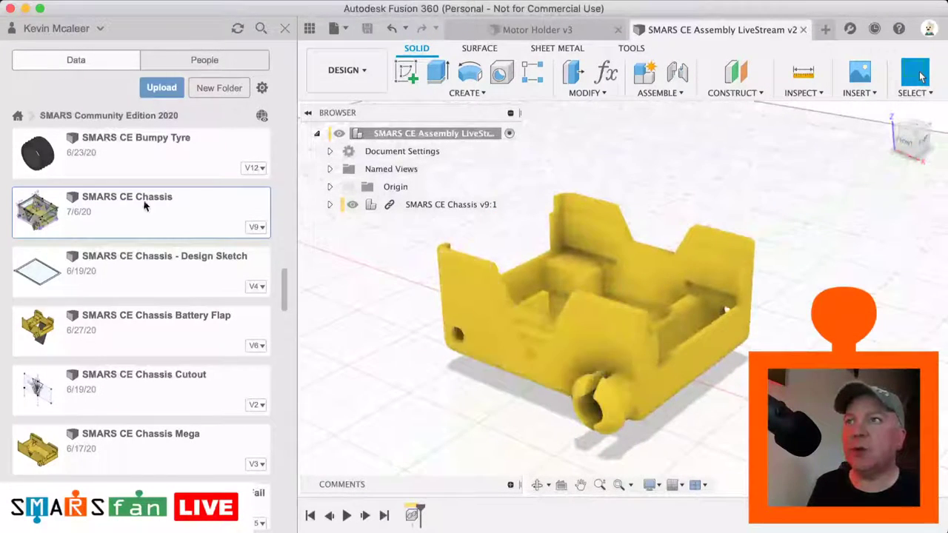
- Insert the 9v Battery from the project's Archive folder into the assembly at its default position
scroll(123, 208, up, 10)
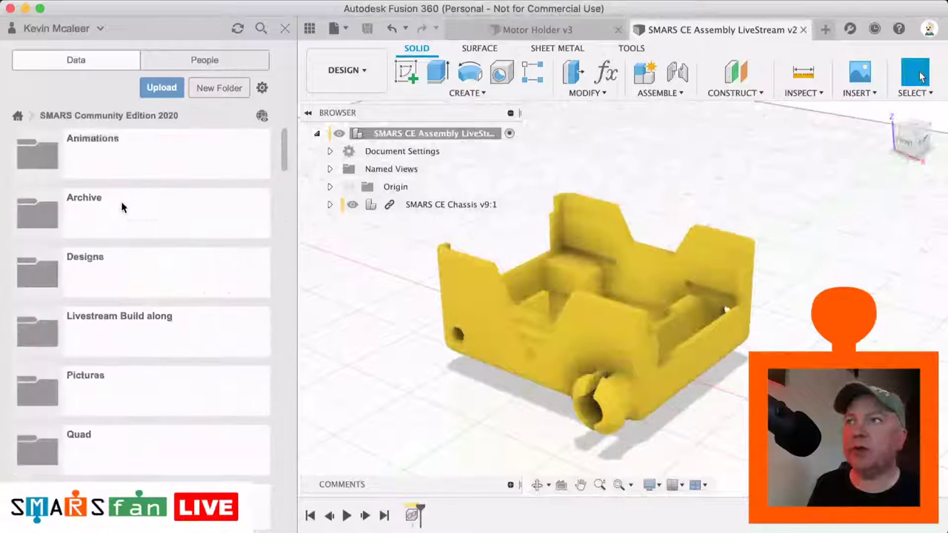
click(83, 201)
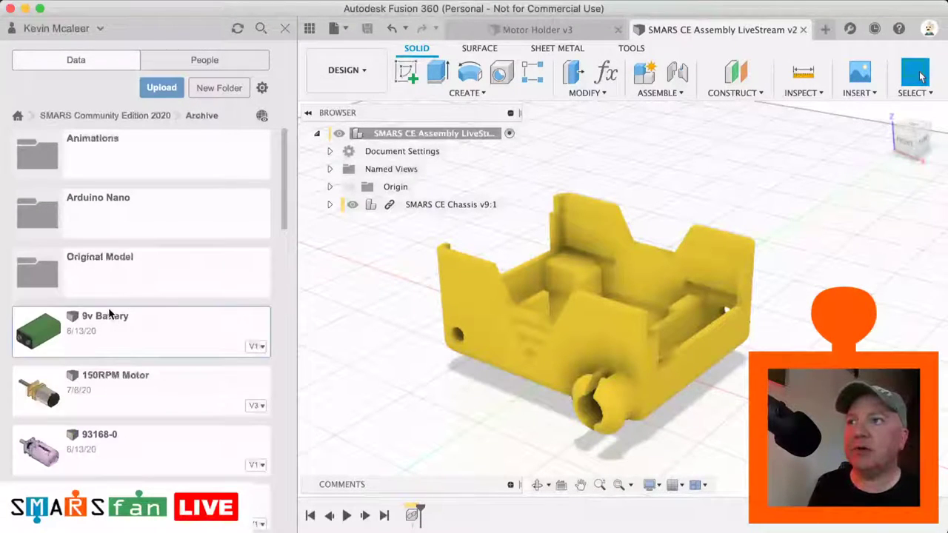
right_click(126, 319)
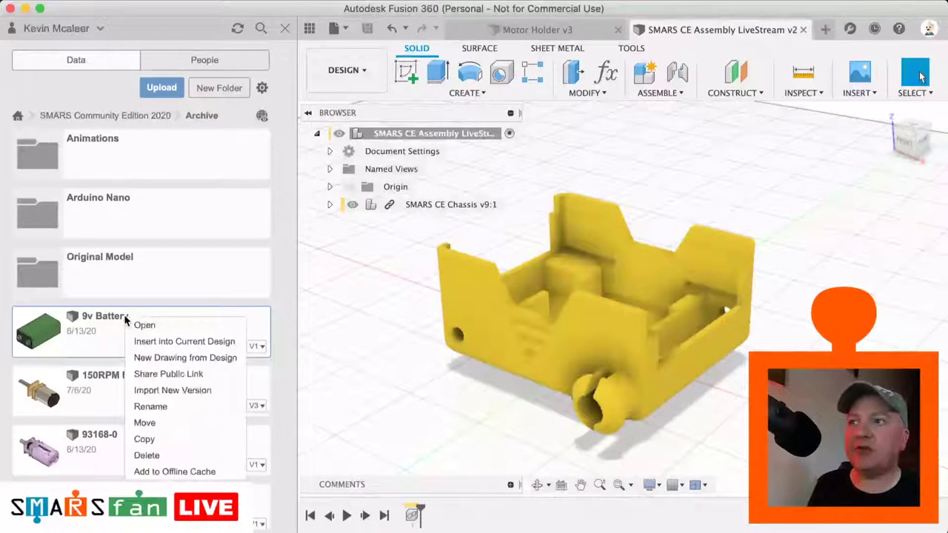
click(158, 341)
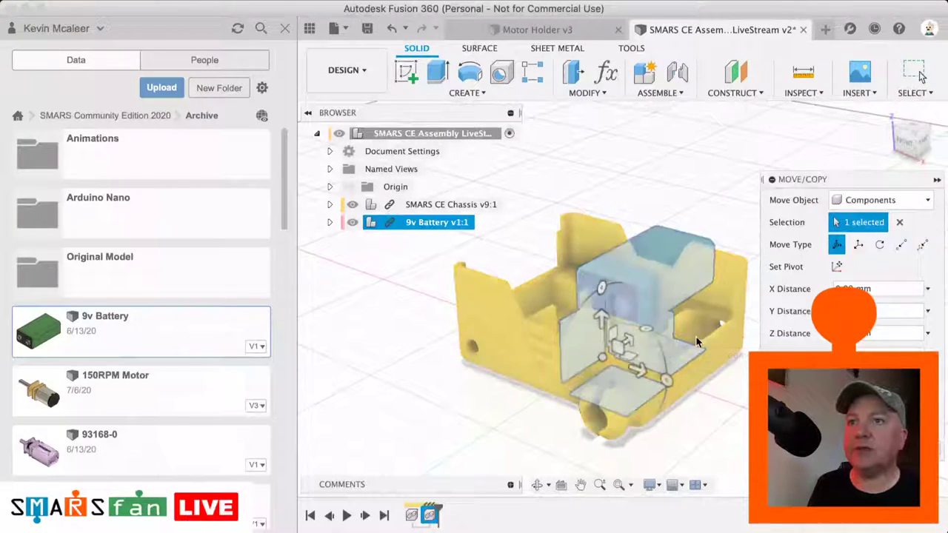
key(Return)
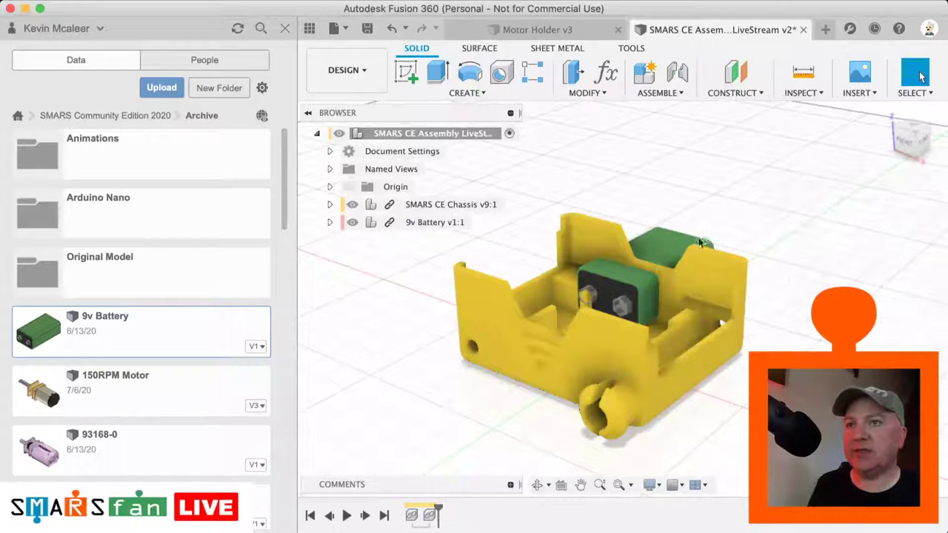
- Move the 9v Battery down inside the chassis onto its floor and hide the project data
middle_drag(645, 256, 638, 258)
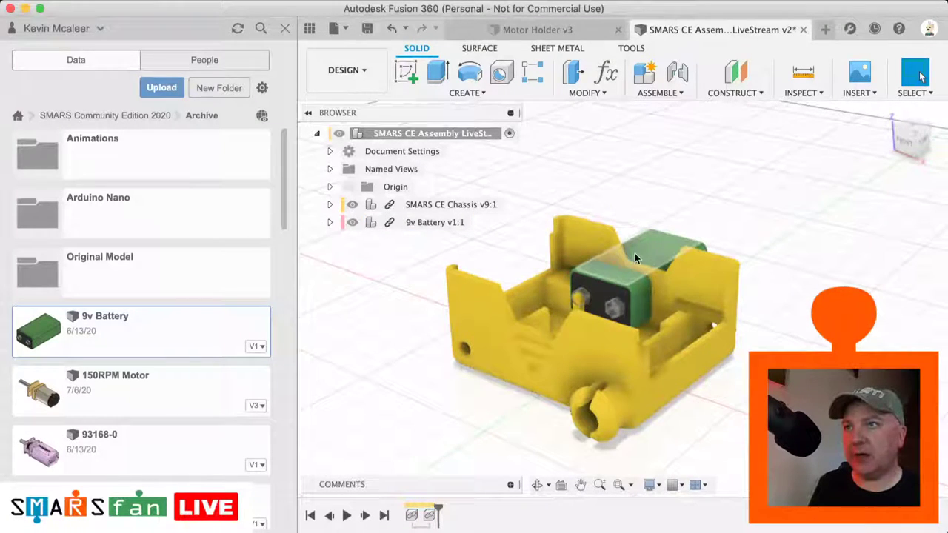
click(418, 224)
key(m)
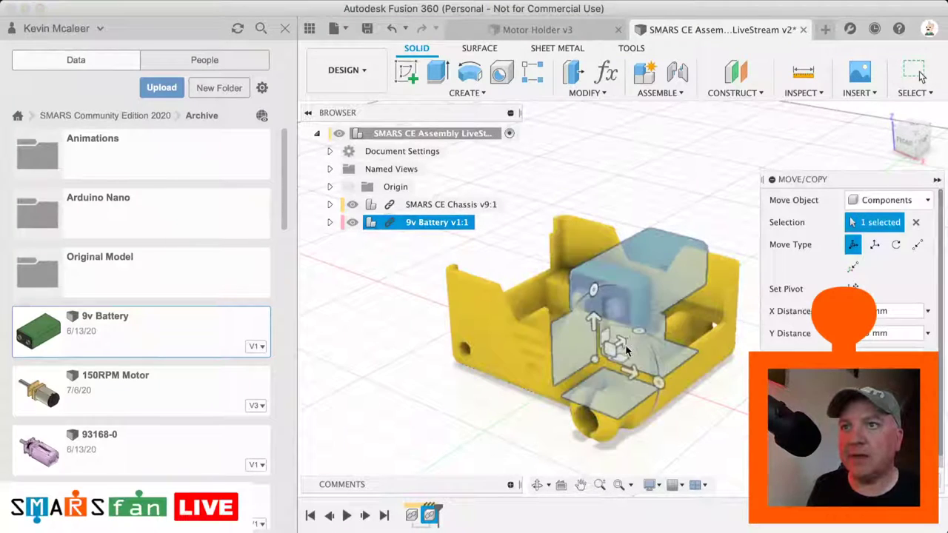
drag(626, 352, 527, 384)
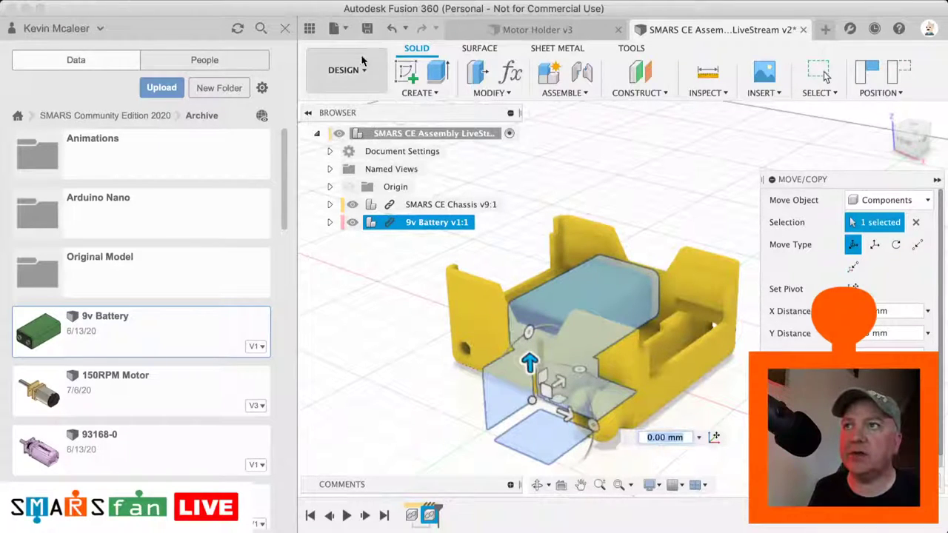
click(310, 28)
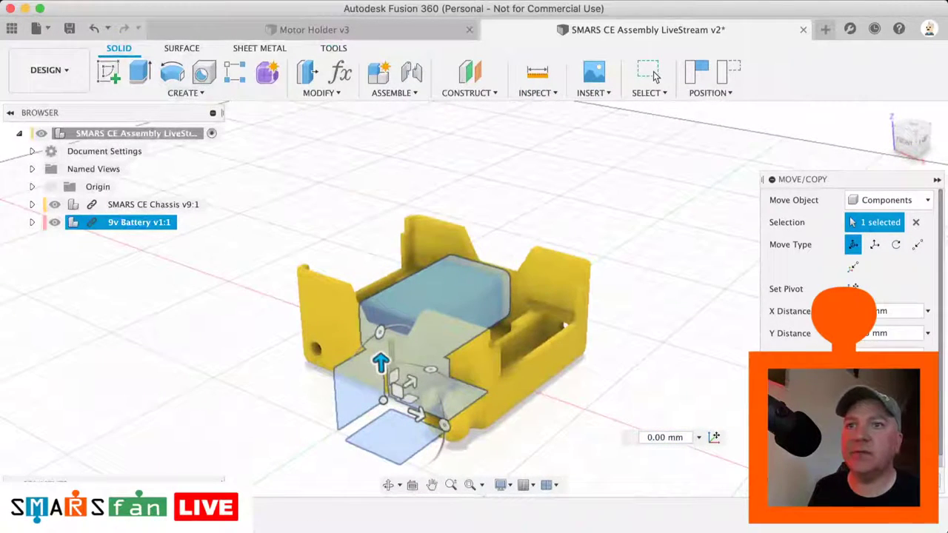
key(Escape)
- Create a section analysis from the chassis side wall face with a Y distance of -20 mm, cutting through the battery
click(490, 96)
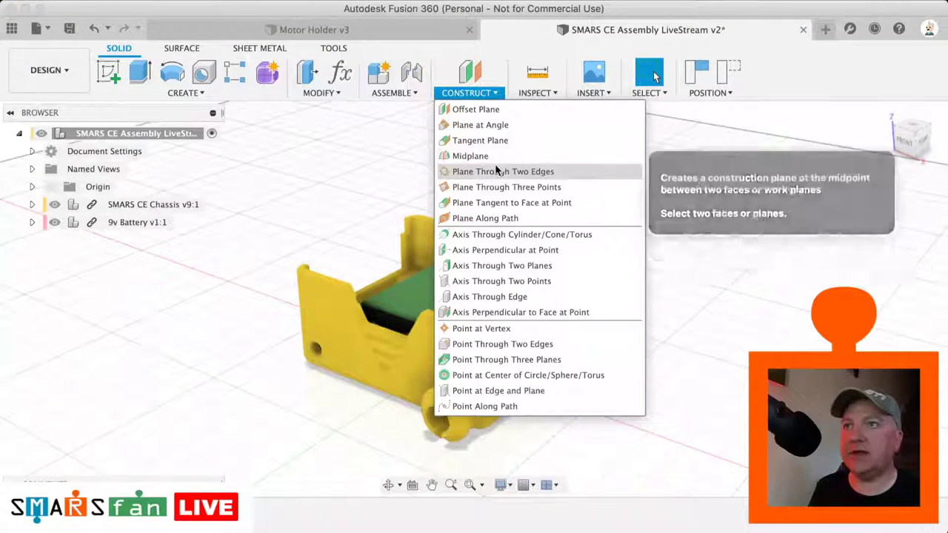
click(534, 92)
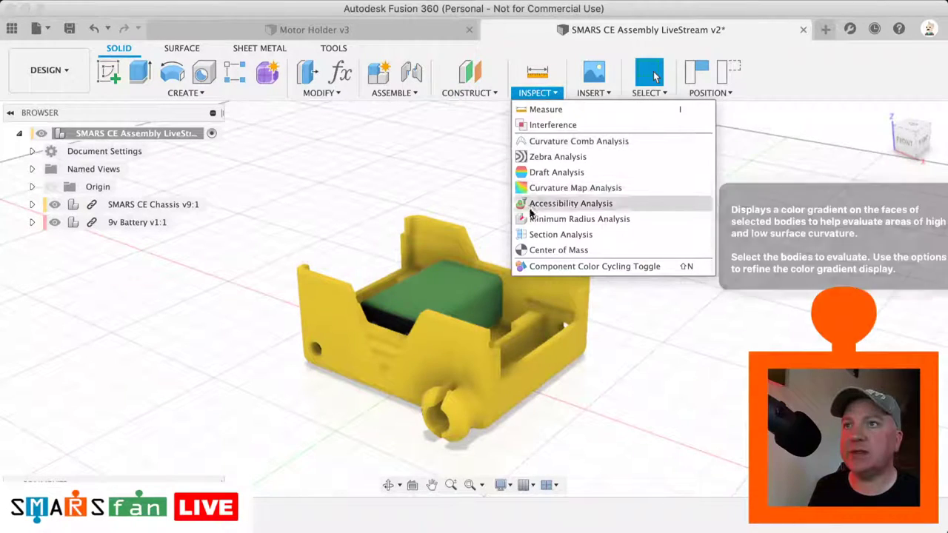
click(537, 235)
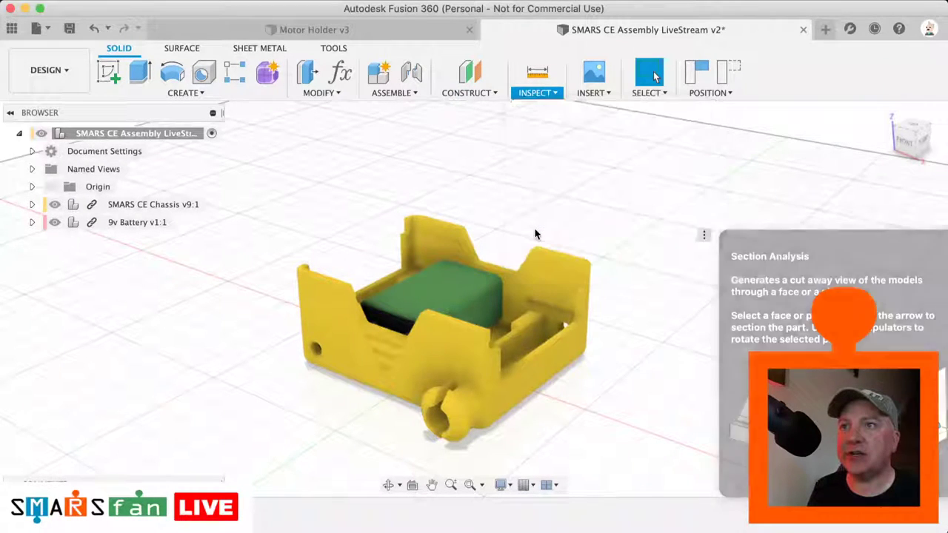
click(427, 360)
drag(404, 380, 438, 365)
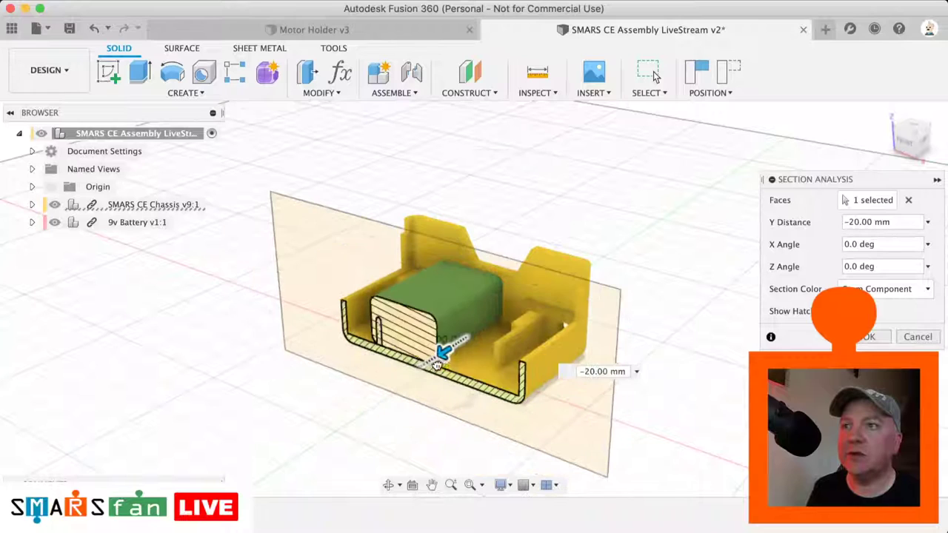
click(871, 339)
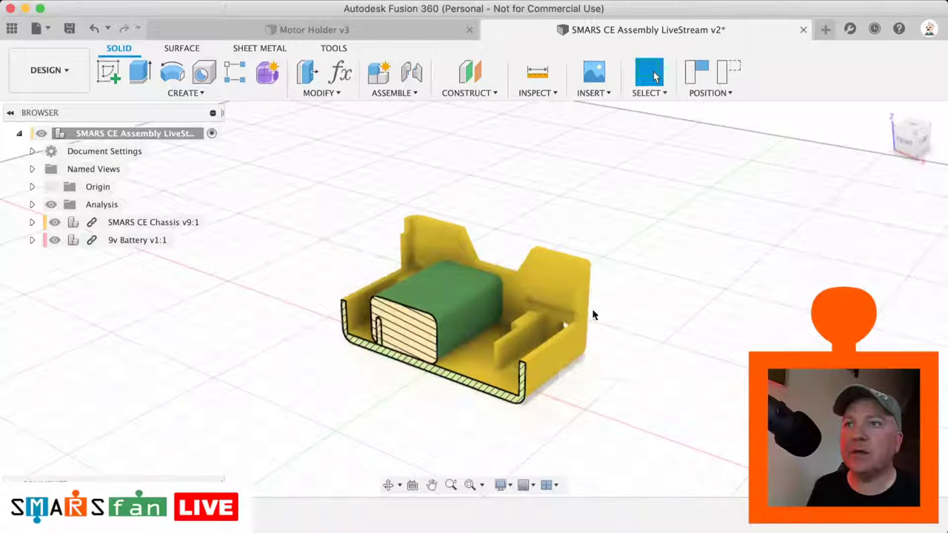
- From the front view, move the 9v Battery 10 mm sideways, then shift it by about -0.78 mm to centre it in the chassis
click(904, 144)
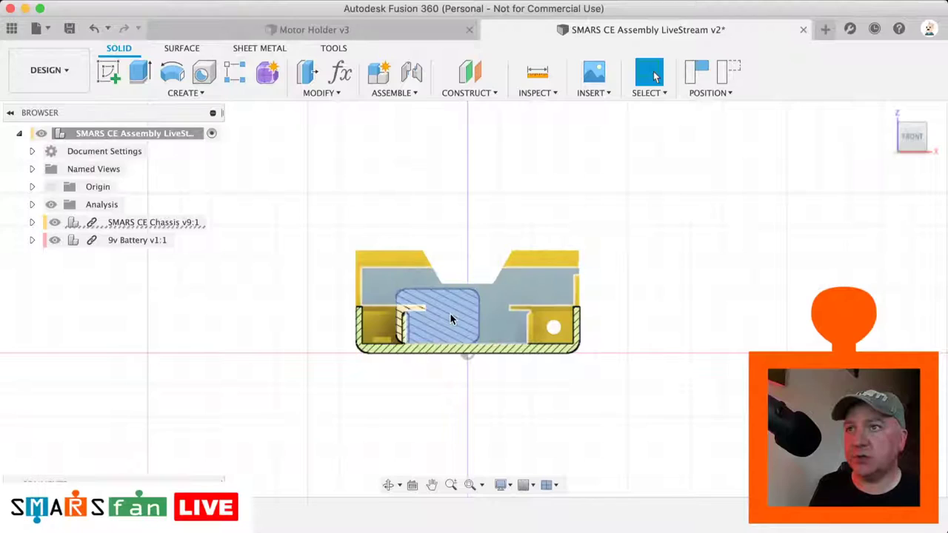
click(126, 241)
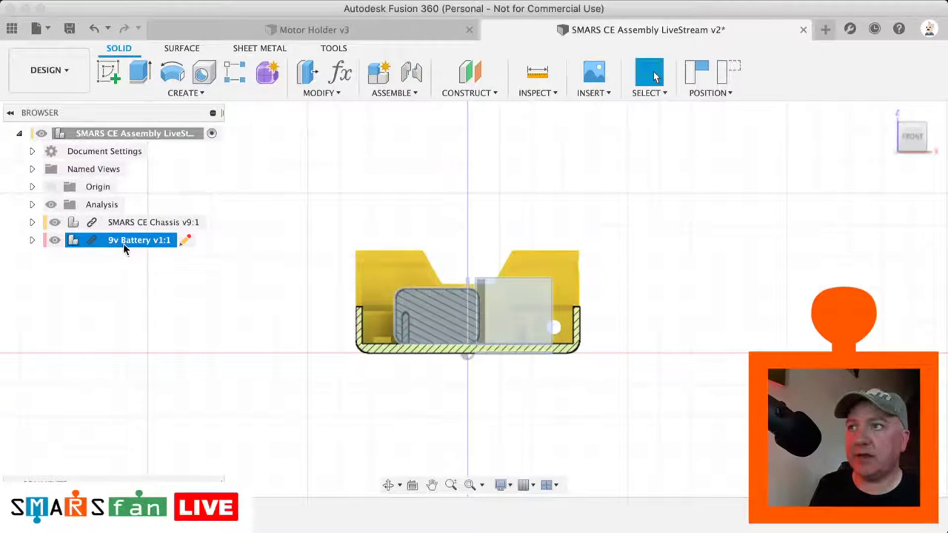
key(m)
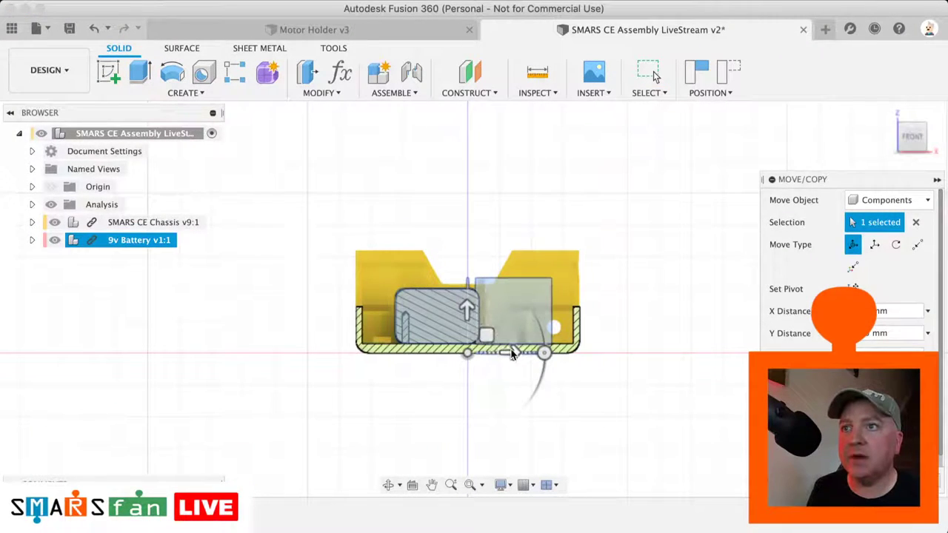
drag(514, 350, 543, 353)
scroll(469, 339, up, 5)
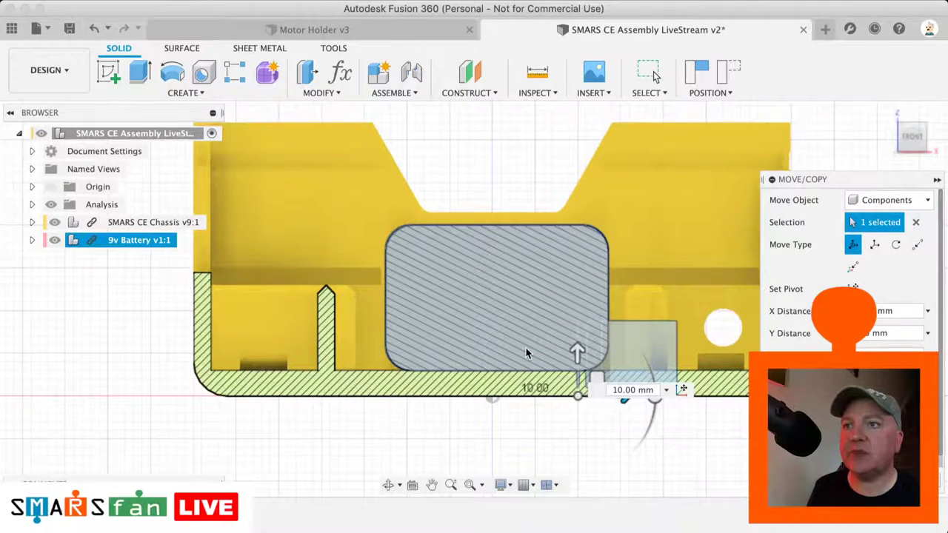
scroll(526, 349, down, 3)
scroll(526, 348, up, 3)
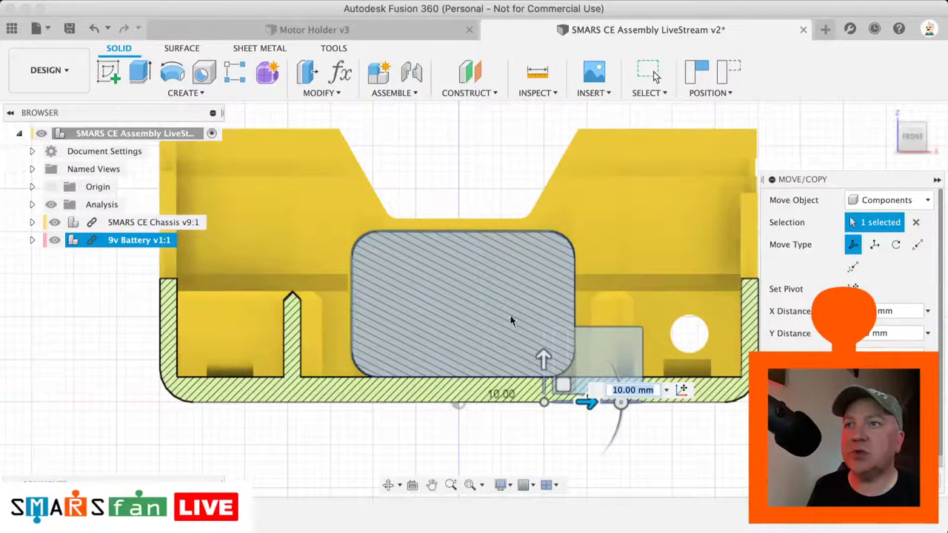
drag(562, 385, 557, 386)
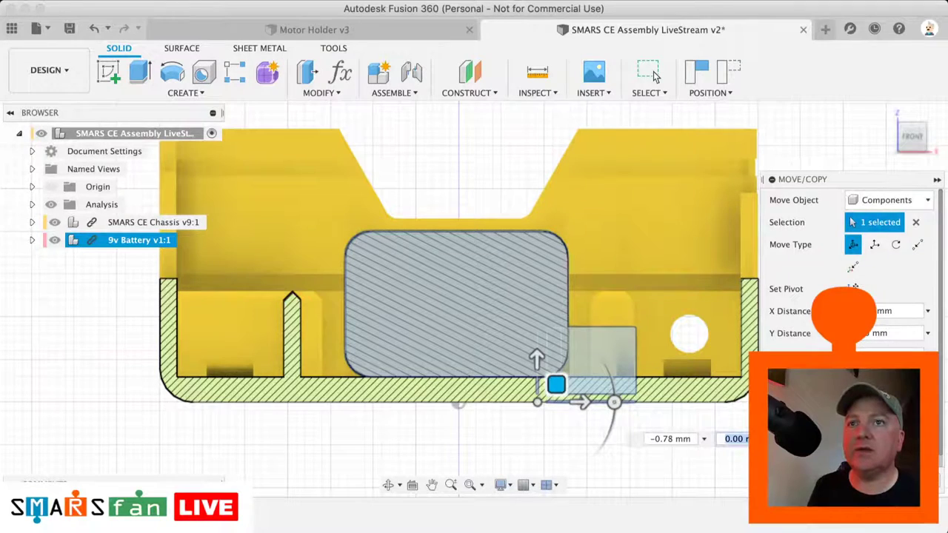
key(Return)
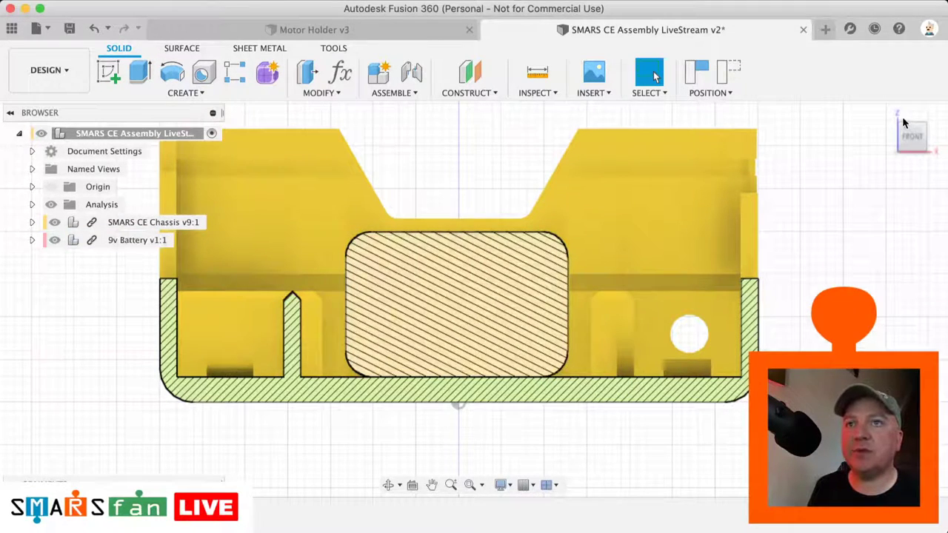
- From the top view, move the 9v Battery -5 mm lengthwise so it clears the chassis end wall
key(F6)
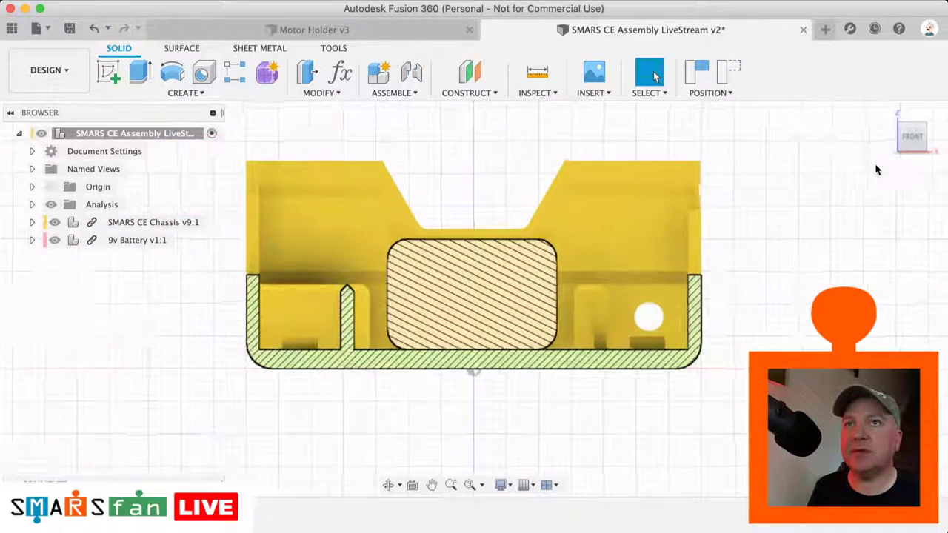
click(913, 131)
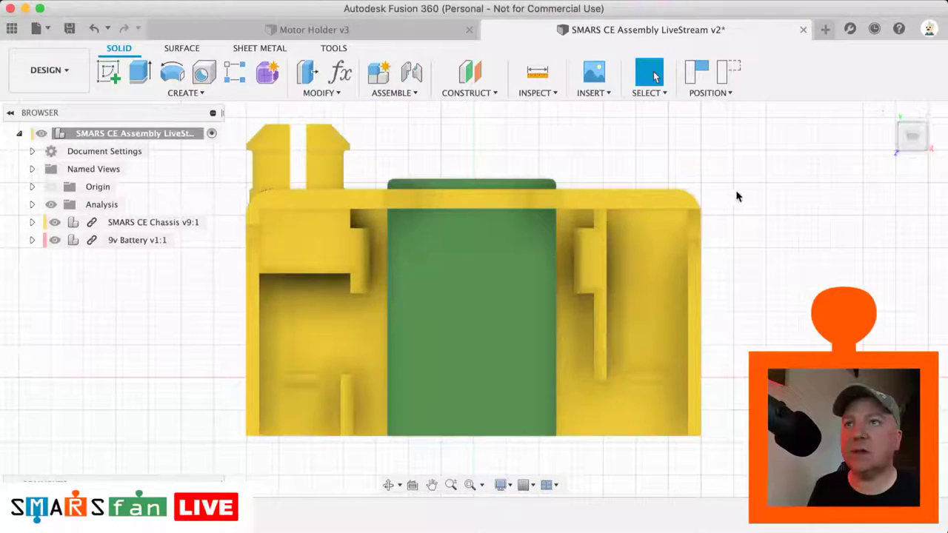
click(148, 240)
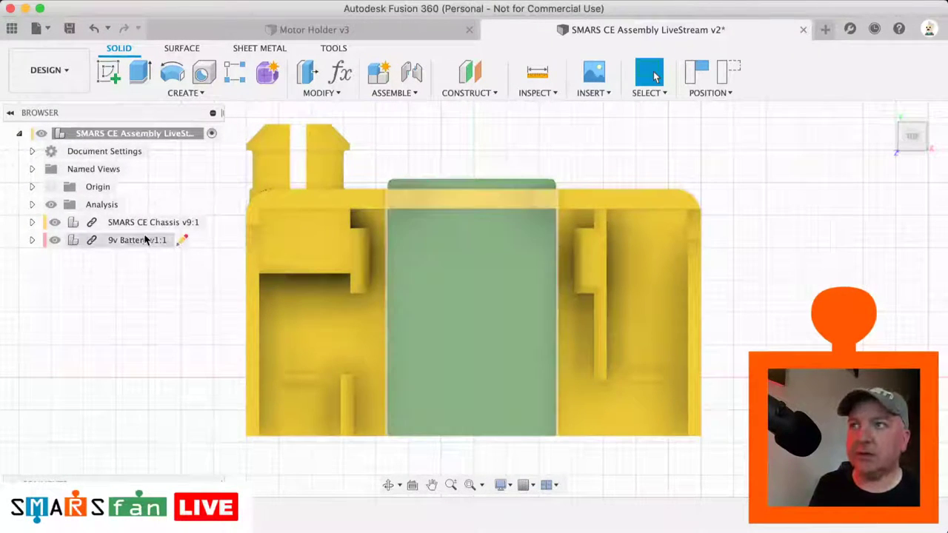
key(m)
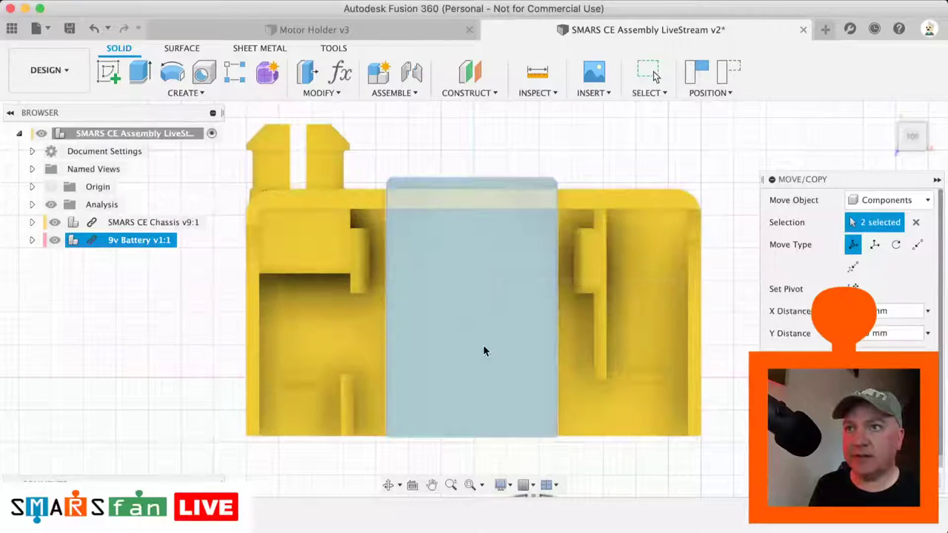
scroll(485, 312, down, 2)
scroll(516, 474, down, 3)
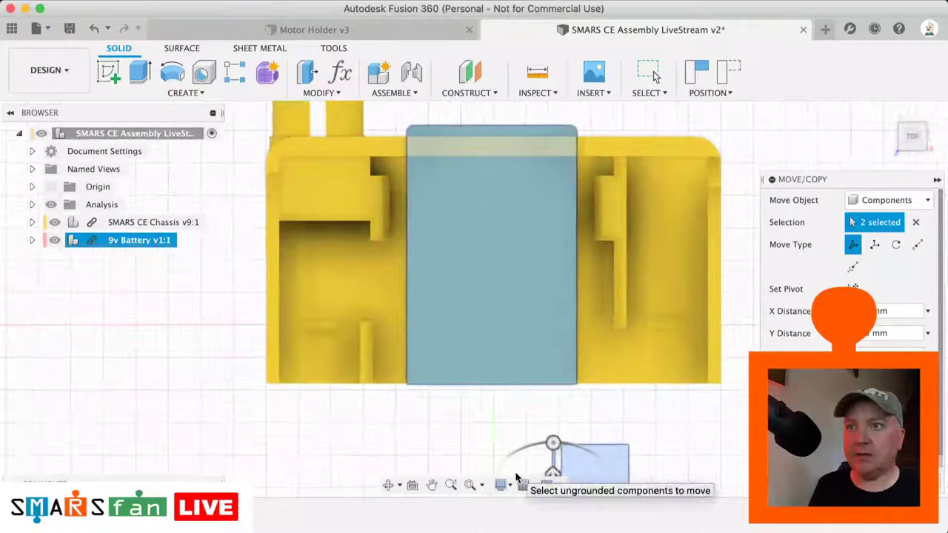
drag(554, 469, 552, 507)
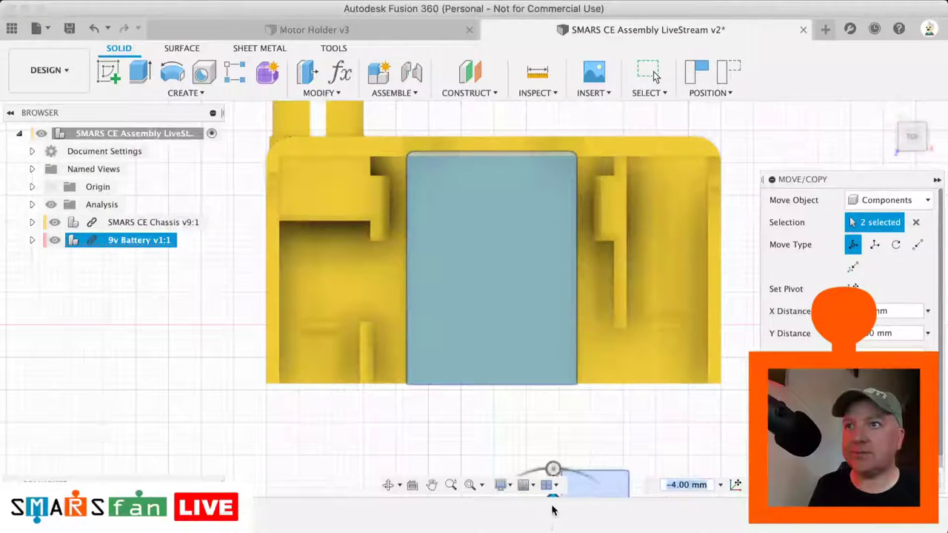
middle_drag(550, 476, 557, 452)
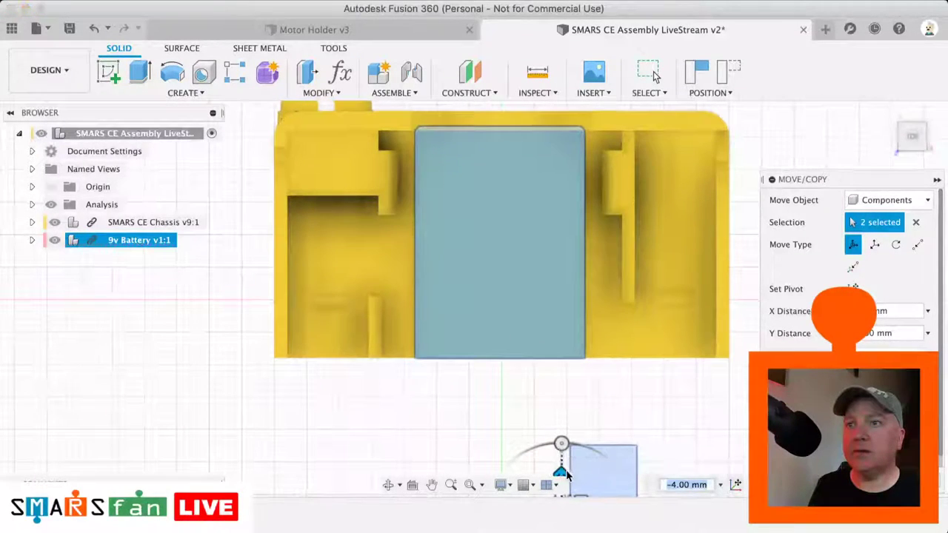
drag(560, 472, 562, 483)
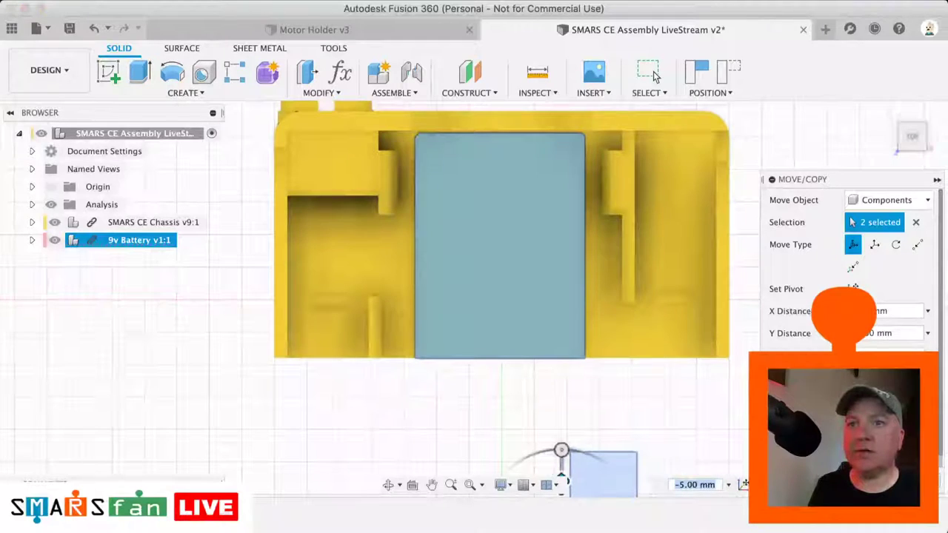
key(Return)
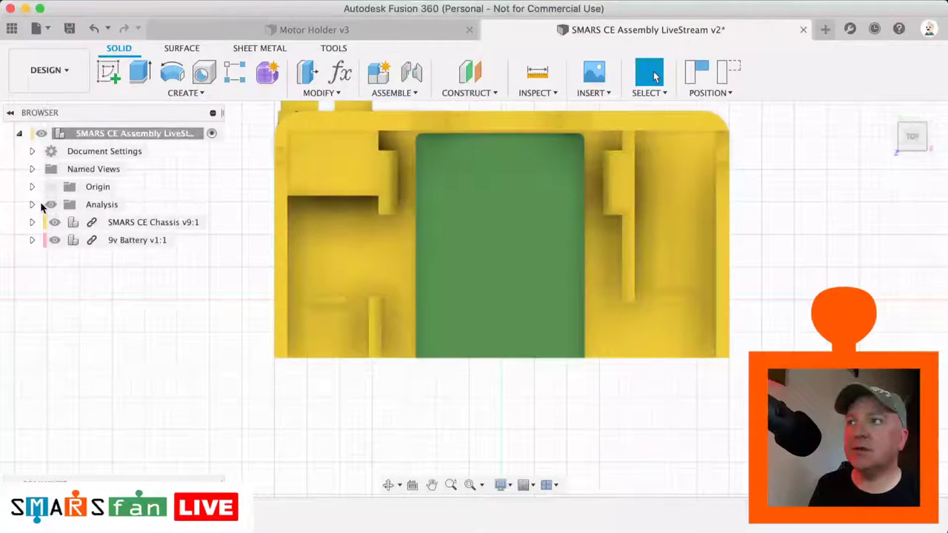
- Hide the section analysis and examine the 9v Battery's fit inside the whole chassis from above and at an angle
click(50, 205)
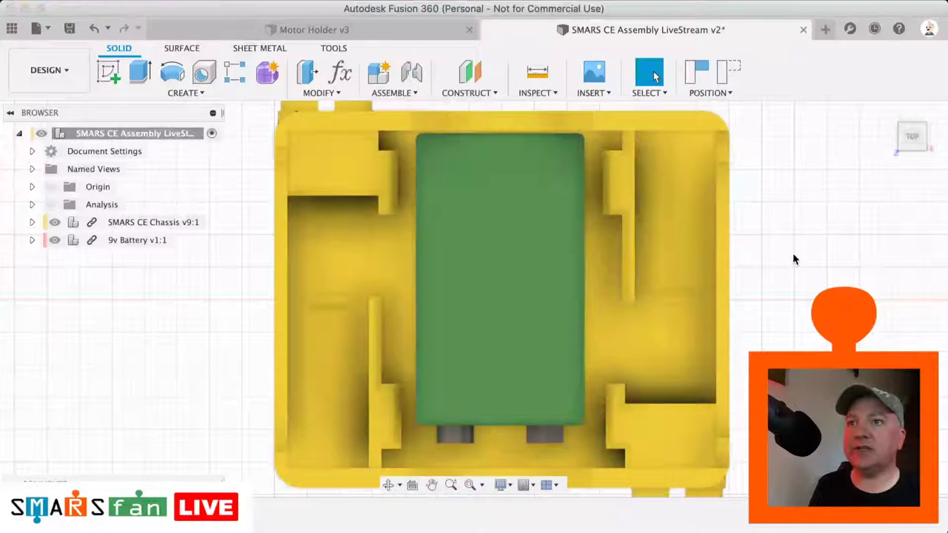
click(889, 112)
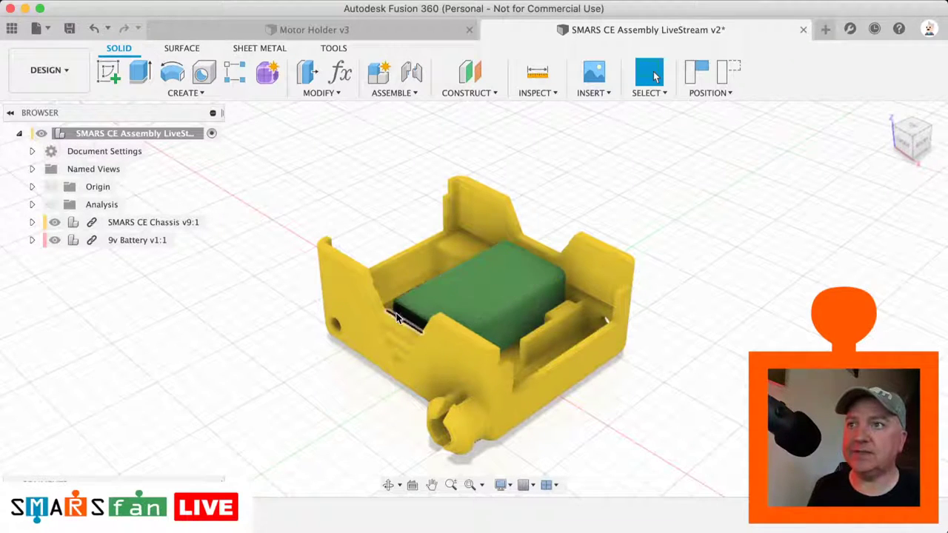
mouse_move(913, 141)
mouse_down()
mouse_move(885, 164)
mouse_move(908, 150)
mouse_up()
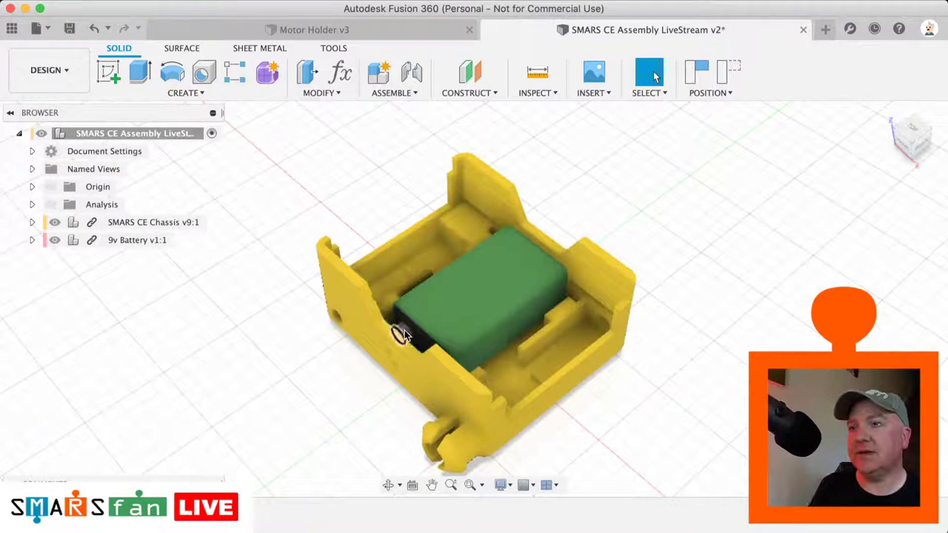
click(65, 73)
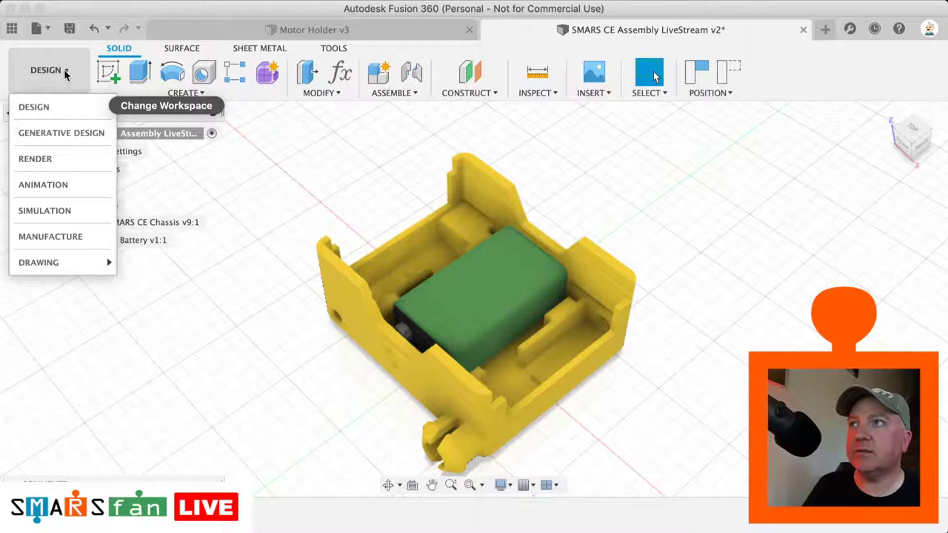
click(64, 70)
- Insert the 150RPM Motor from the project's Archive folder, rotate its shaft toward the chassis front wall and move it 30 mm sideways
click(12, 28)
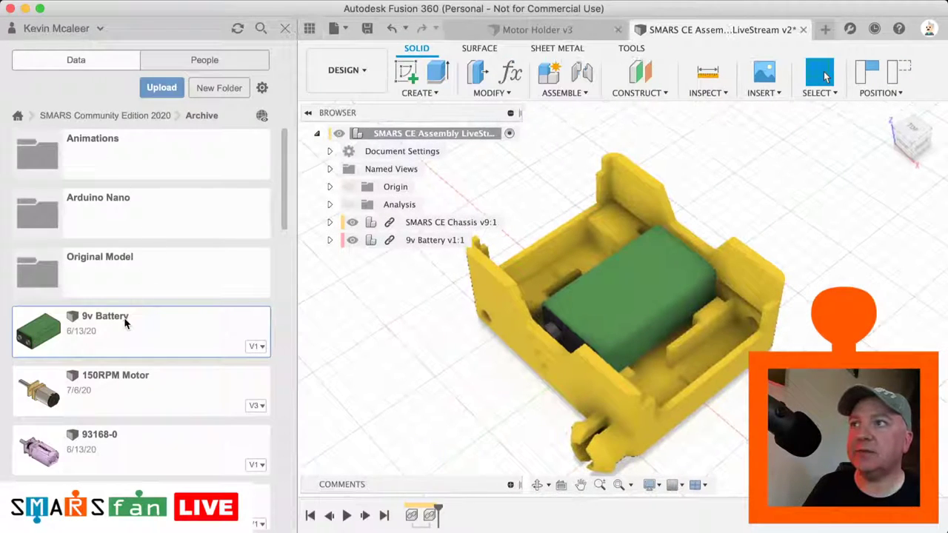
click(126, 319)
scroll(126, 308, down, 2)
right_click(125, 291)
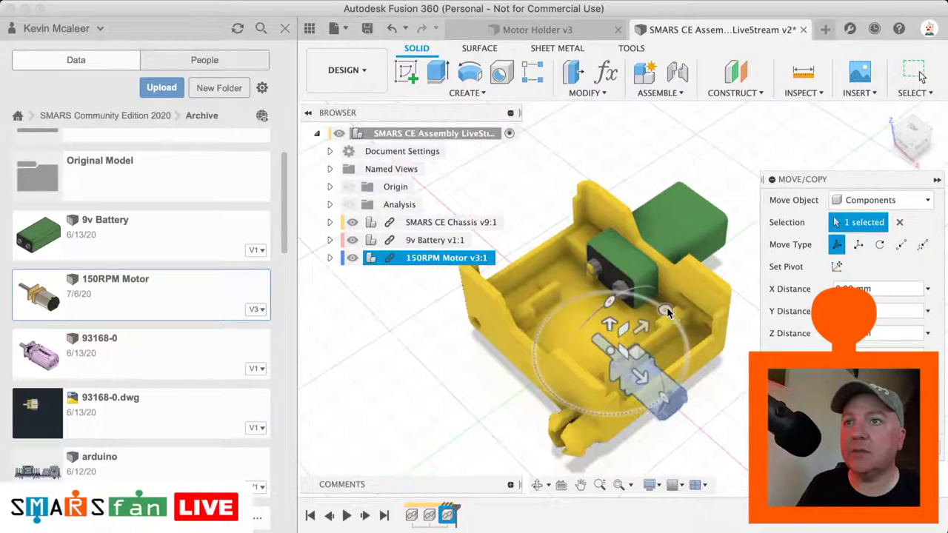
drag(670, 312, 541, 288)
drag(581, 328, 460, 245)
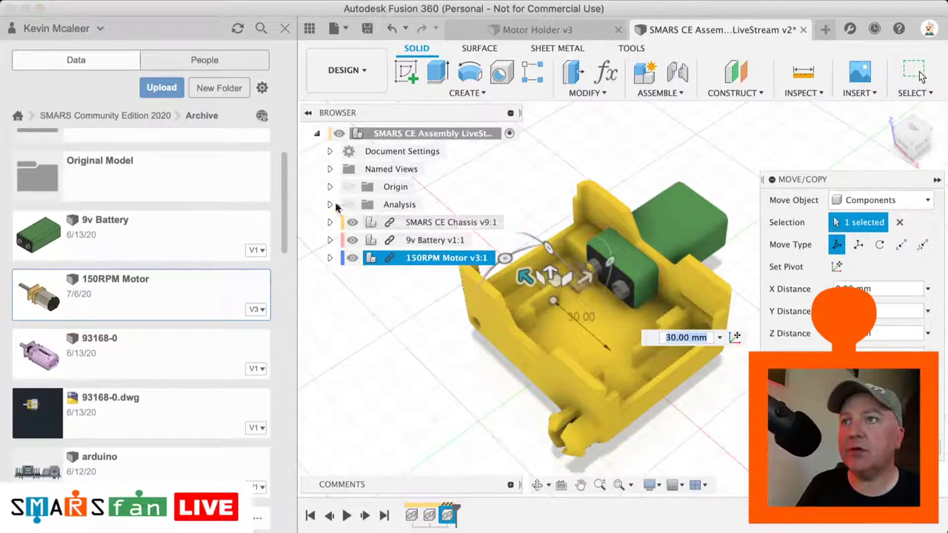
- Show the section analysis and place the motor between the side wall and inner rib on the chassis floor, finishing with a 4.221 by 5.171 mm shift
click(348, 205)
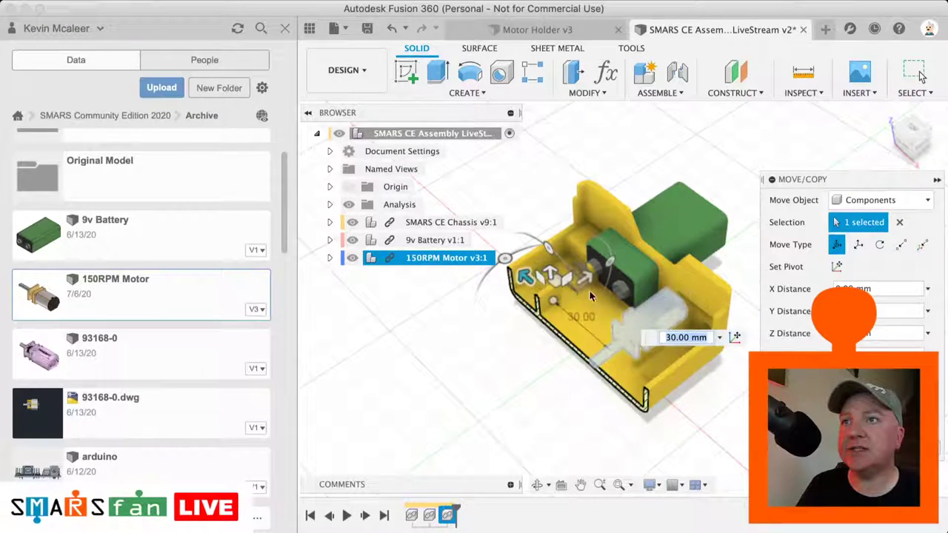
click(910, 137)
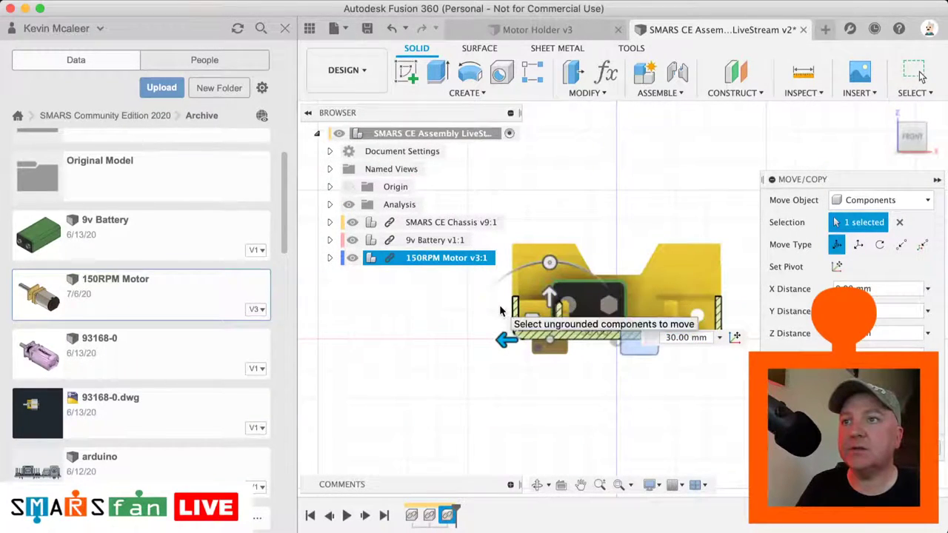
scroll(501, 305, up, 5)
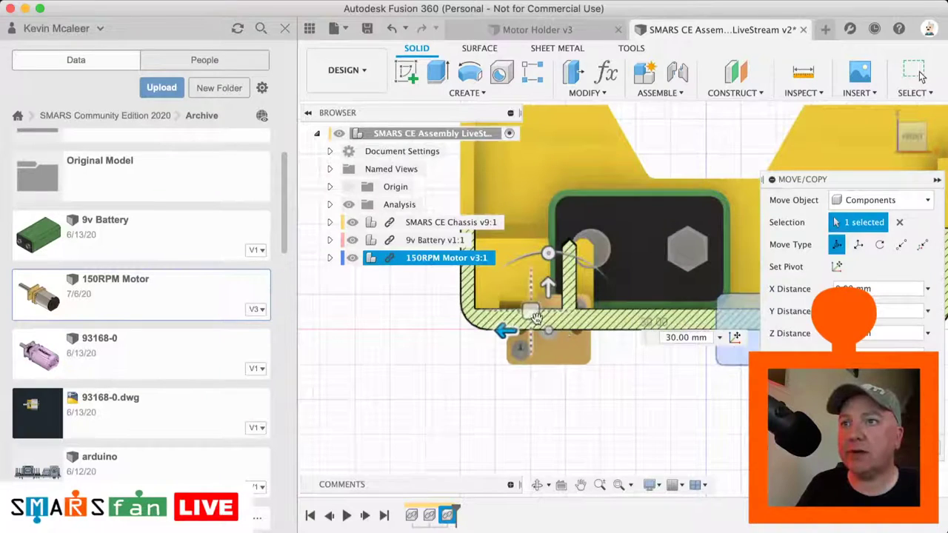
drag(549, 288, 502, 257)
drag(502, 257, 504, 257)
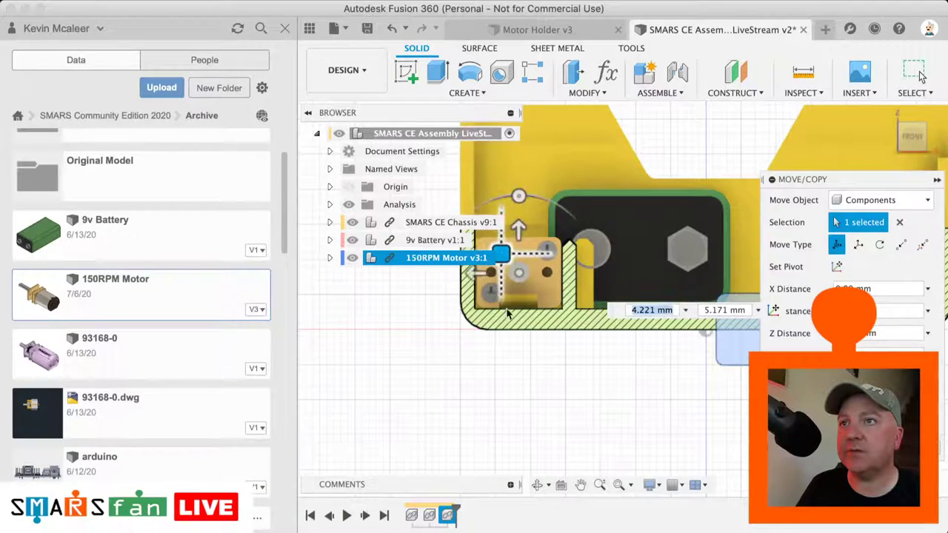
scroll(509, 312, up, 3)
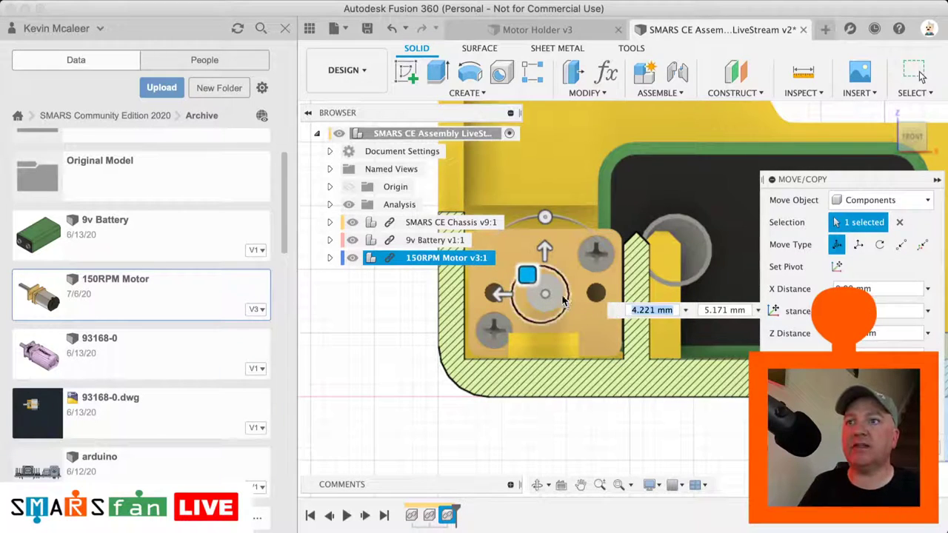
click(501, 294)
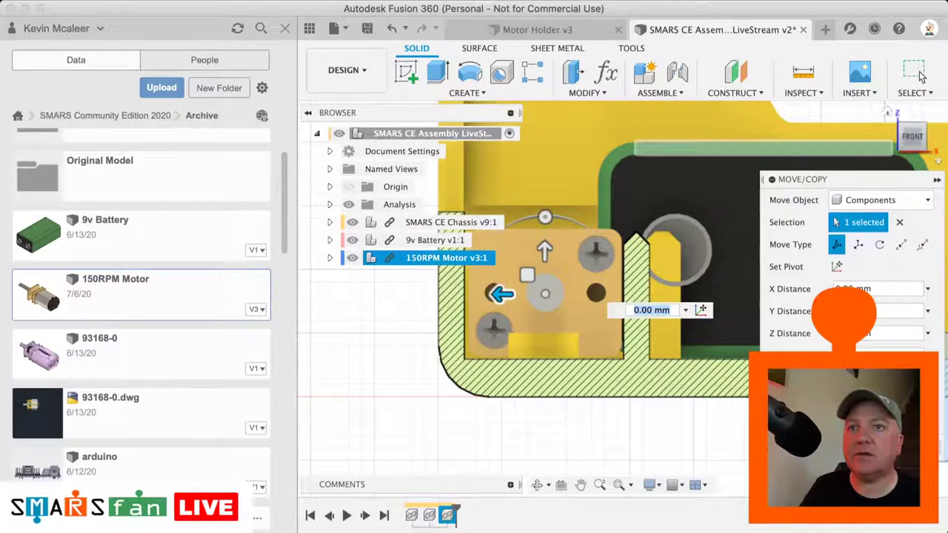
key(Escape)
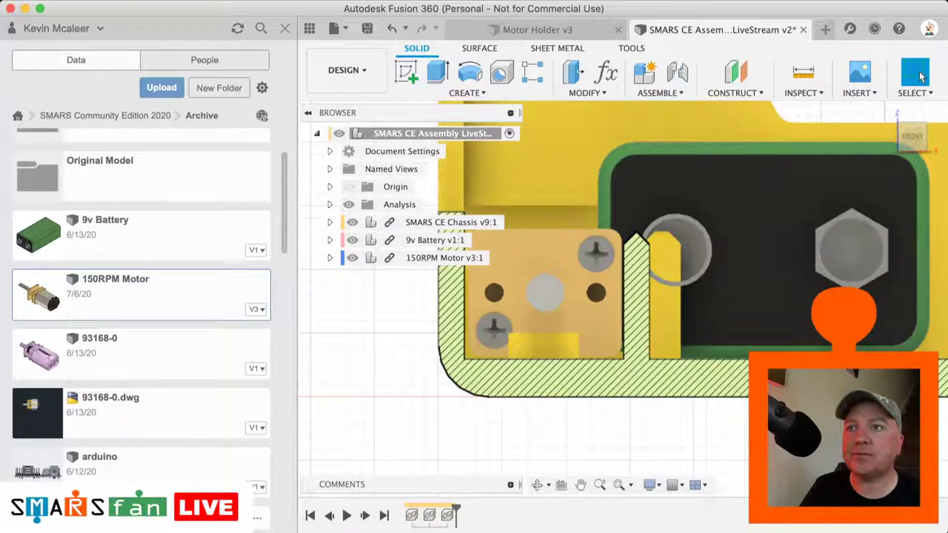
- Hide the section analysis and check the motor shaft's alignment with the round hole in the chassis front wall
click(351, 206)
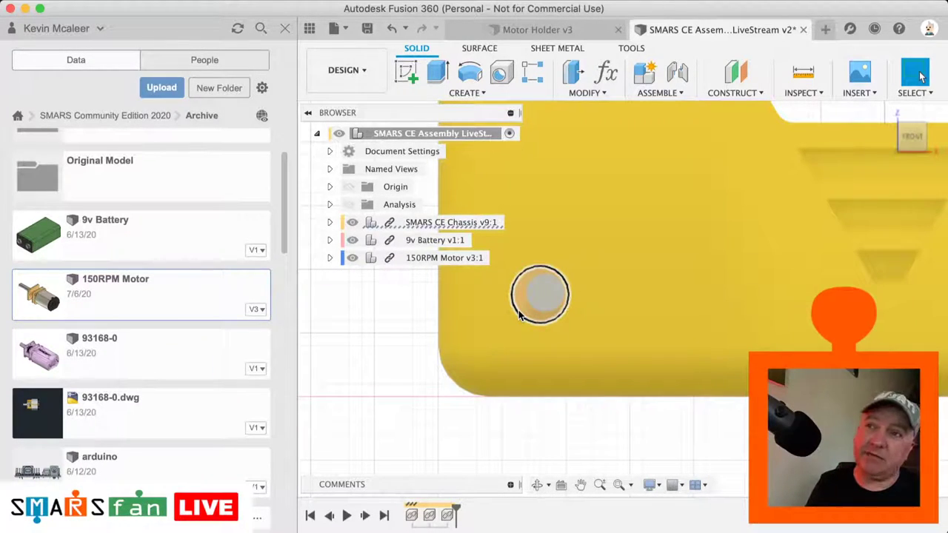
click(519, 315)
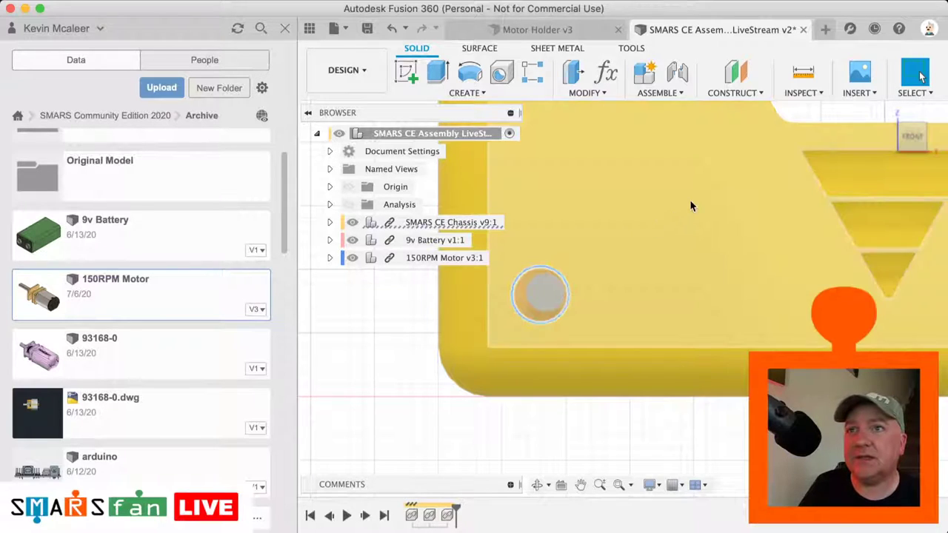
scroll(605, 200, right, 2)
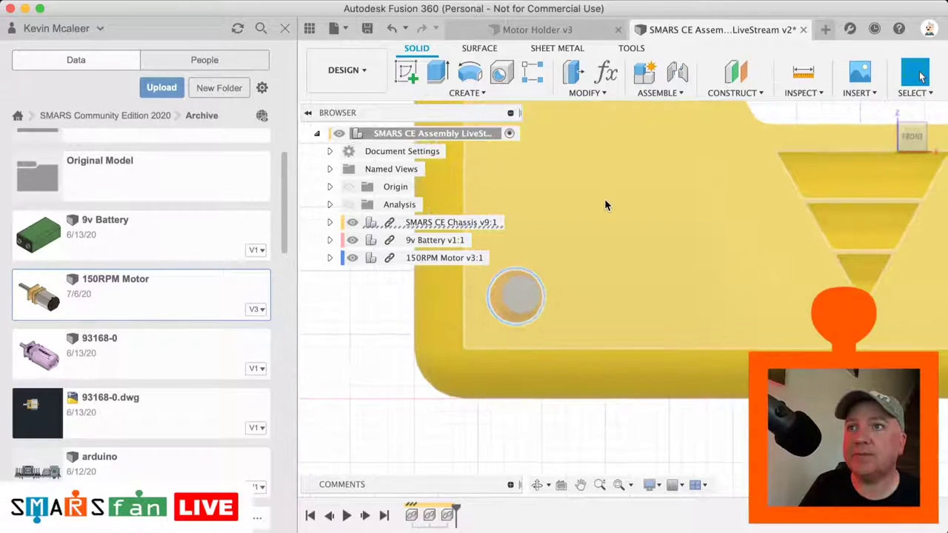
click(889, 112)
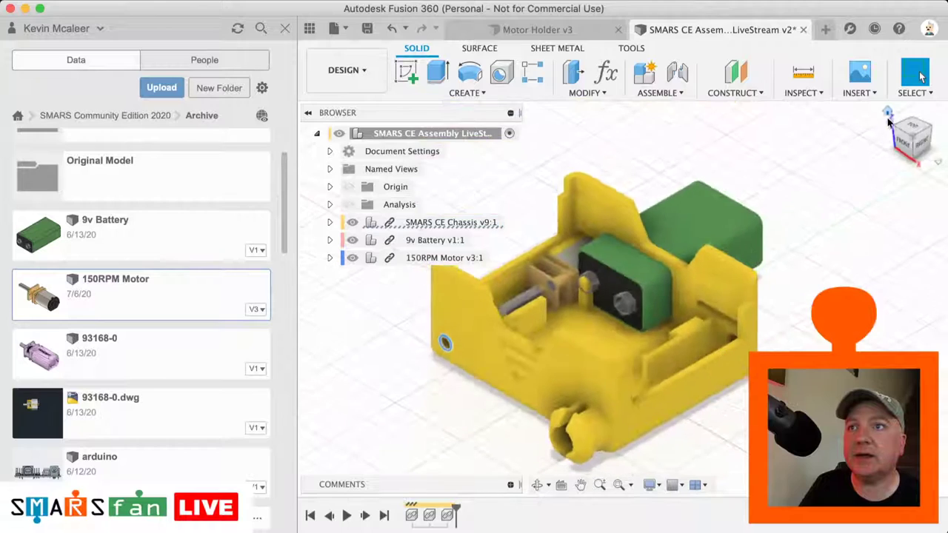
- Create a copy of the 150RPM Motor with Move/Copy and offset it by a Y distance of -40 mm
click(412, 259)
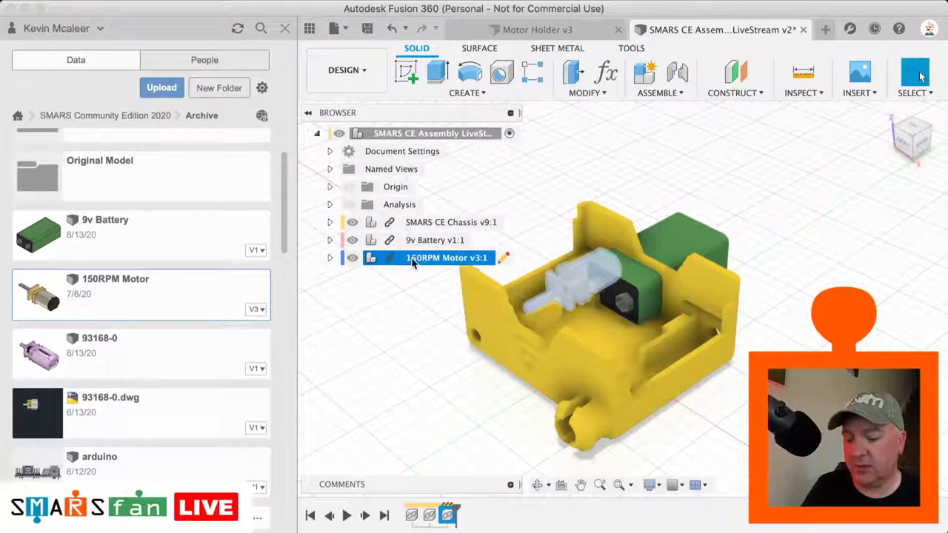
click(583, 93)
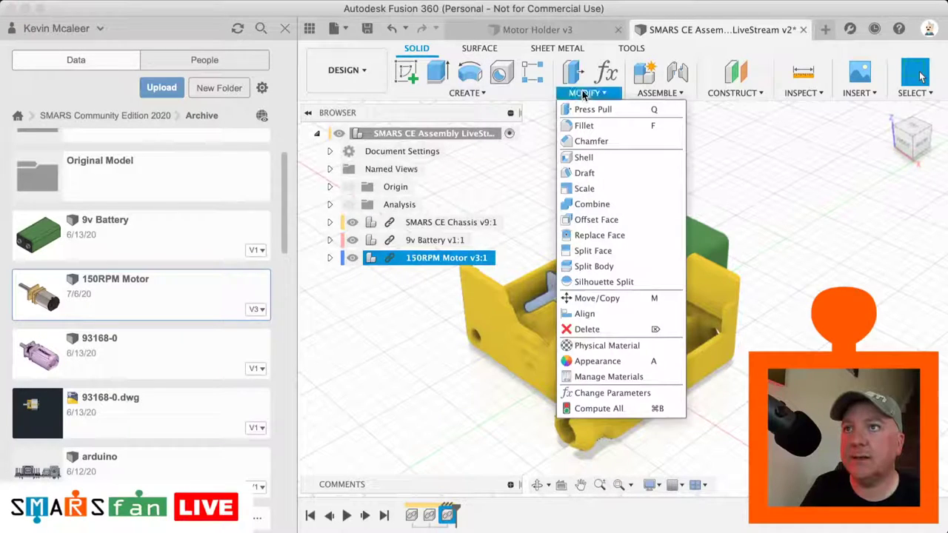
click(583, 298)
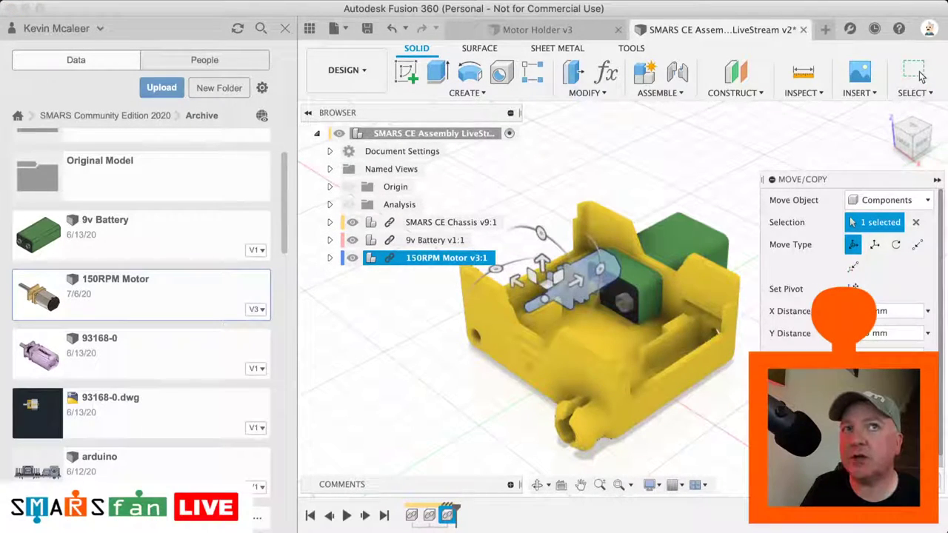
drag(839, 188, 535, 42)
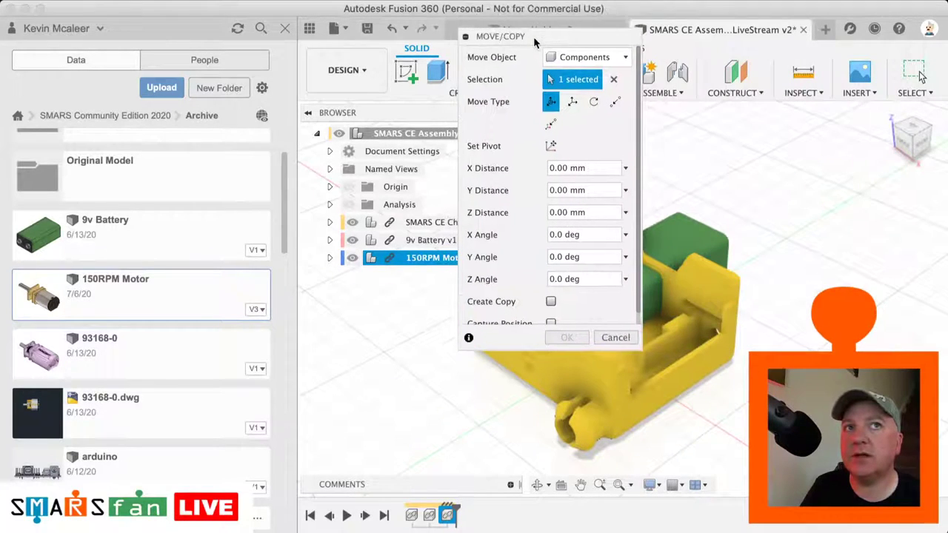
click(552, 303)
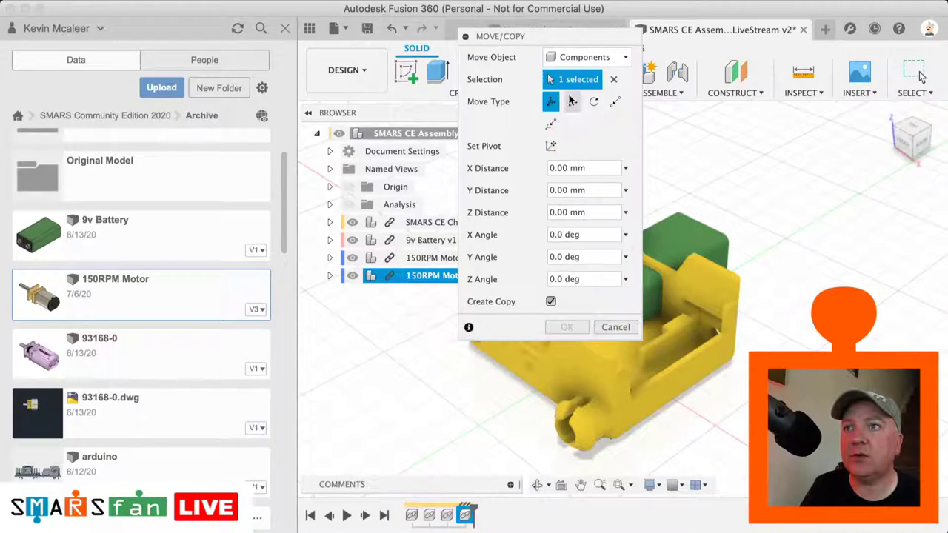
drag(533, 38, 770, 109)
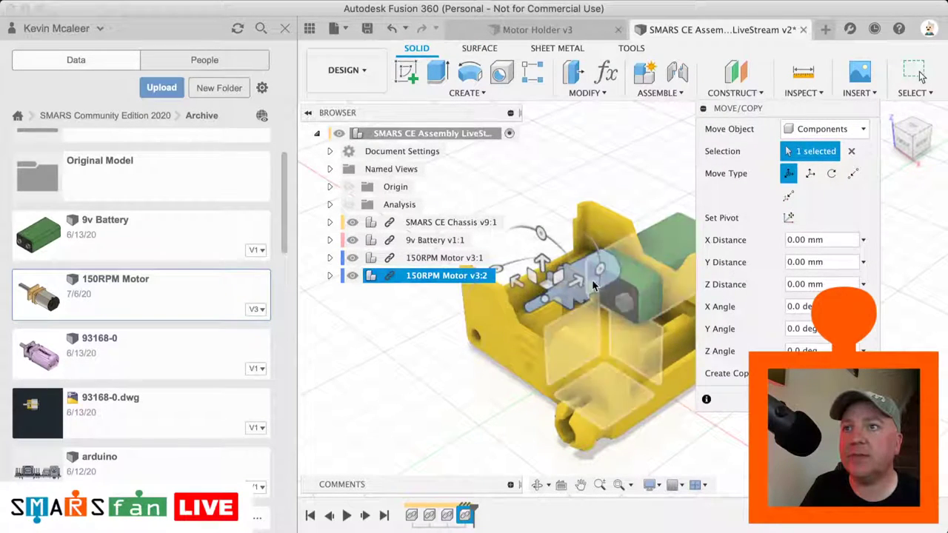
drag(574, 280, 684, 267)
drag(599, 240, 673, 311)
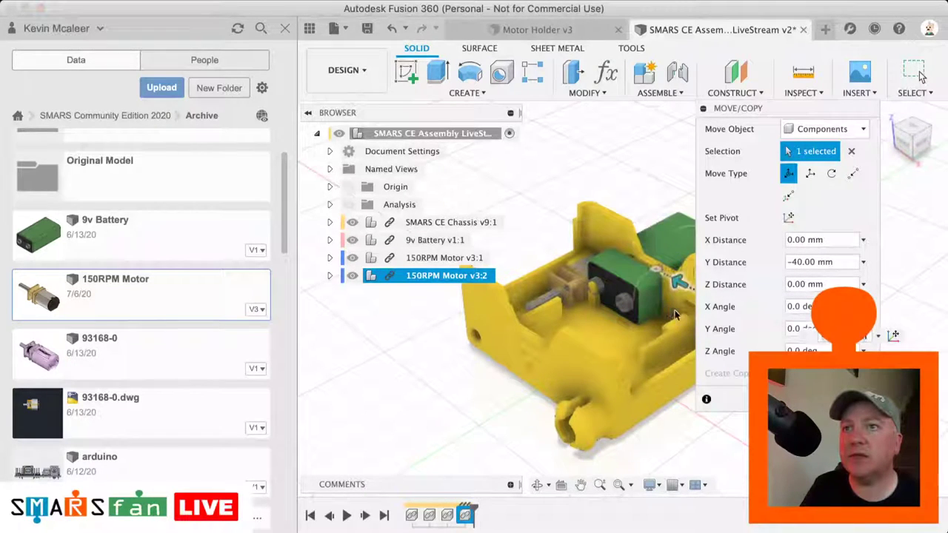
key(Return)
click(919, 74)
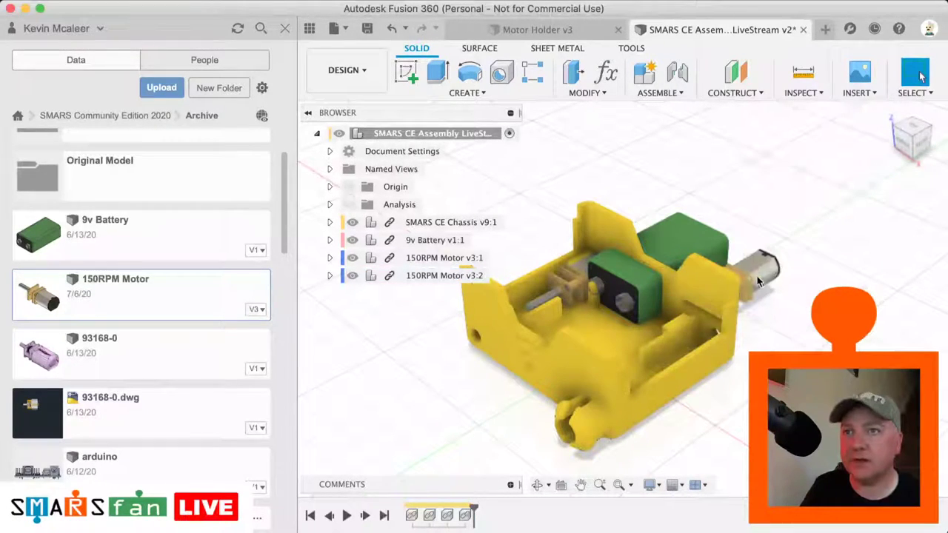
- Rotate the copied motor by a Z angle of 180 degrees and close the project file list
click(412, 276)
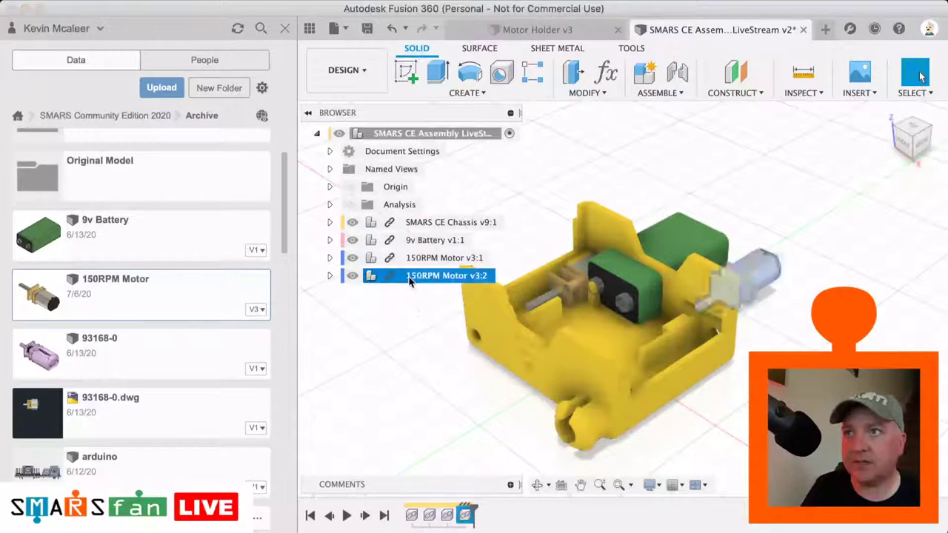
key(m)
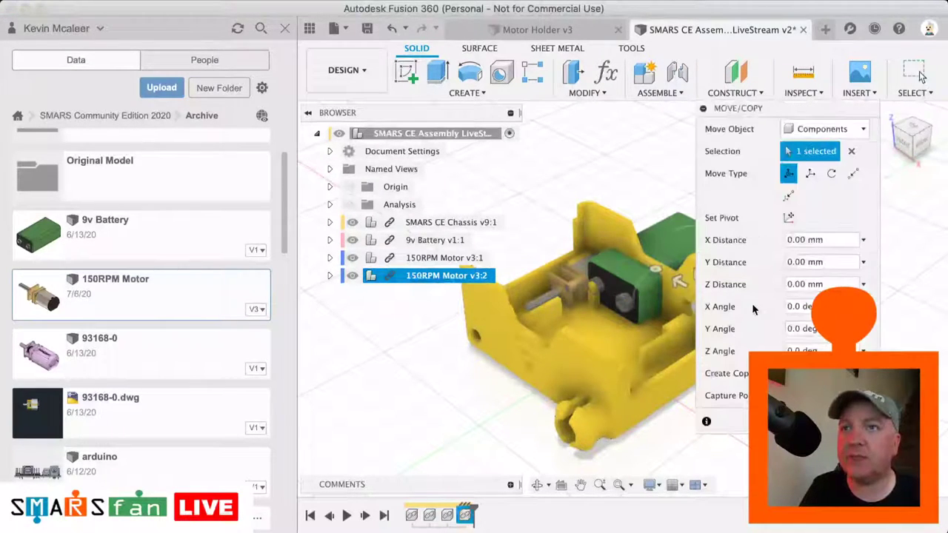
drag(779, 113, 346, 156)
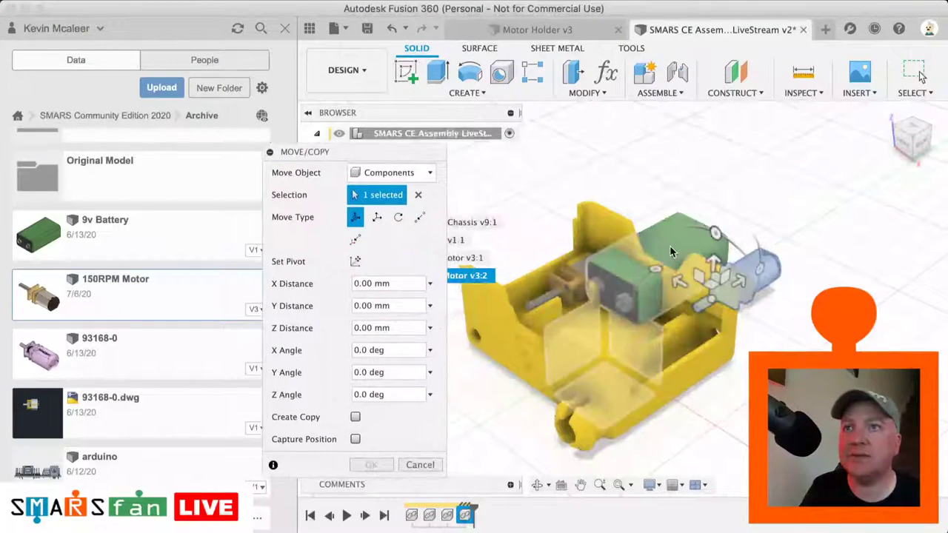
drag(713, 265, 782, 340)
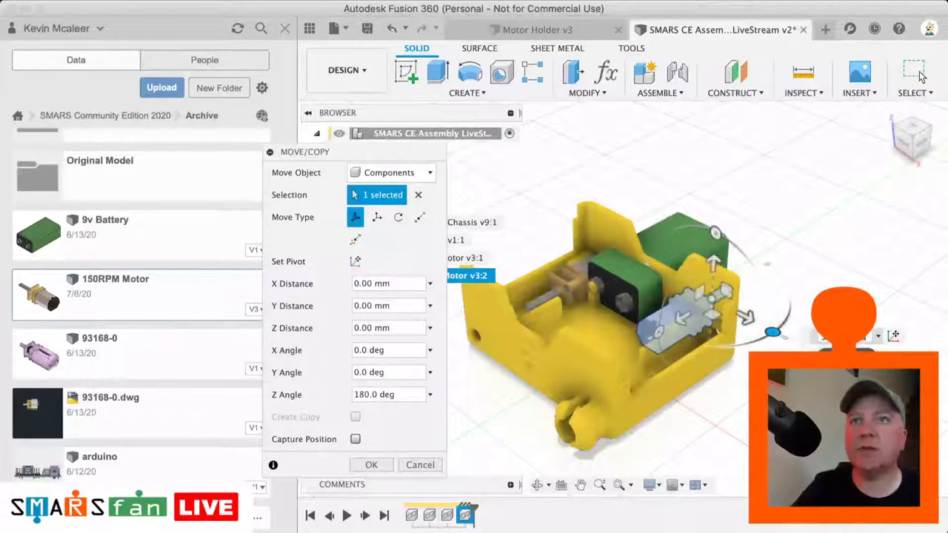
scroll(782, 303, right, 3)
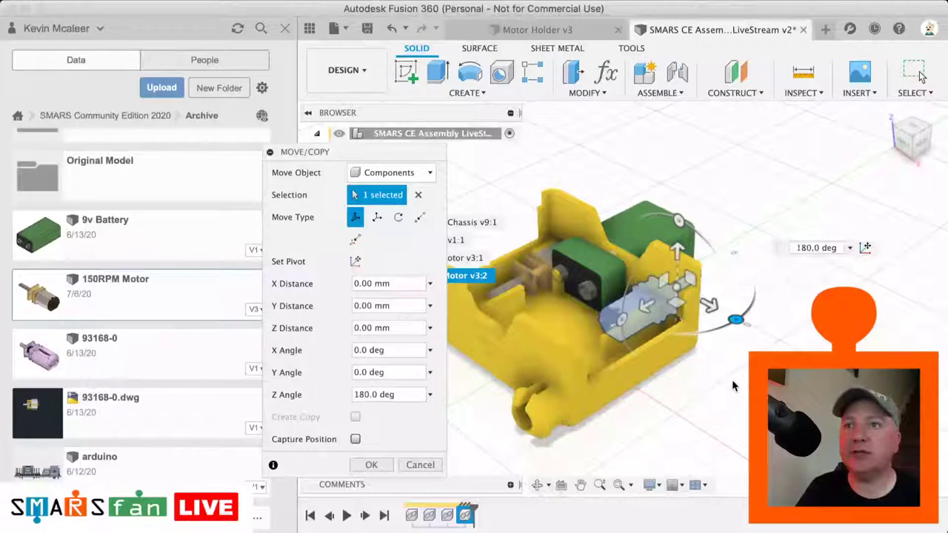
middle_drag(733, 385, 759, 393)
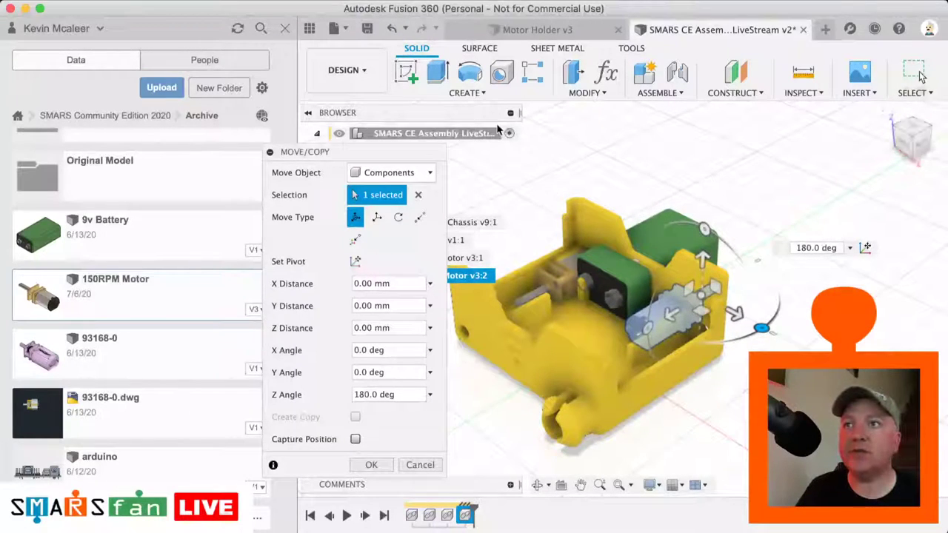
click(310, 29)
drag(331, 154, 738, 302)
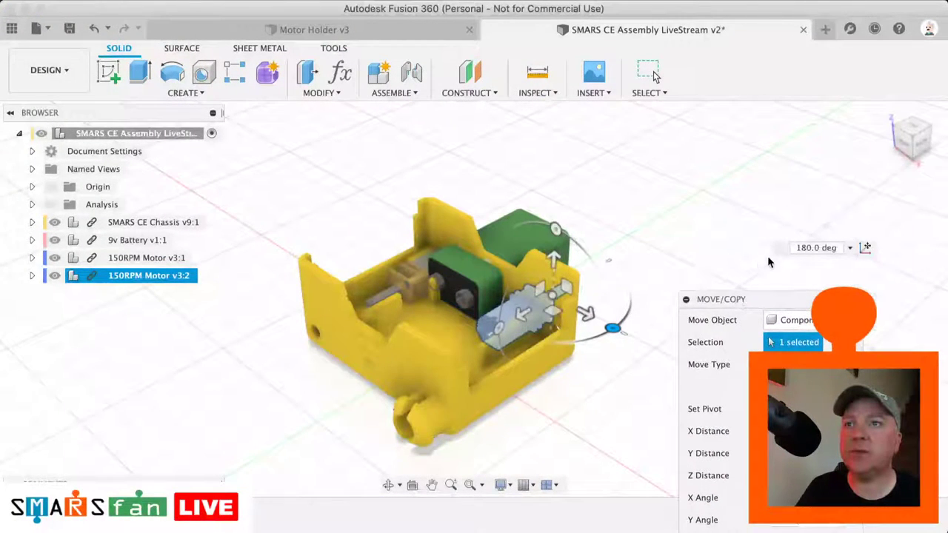
drag(767, 256, 657, 133)
drag(730, 304, 809, 173)
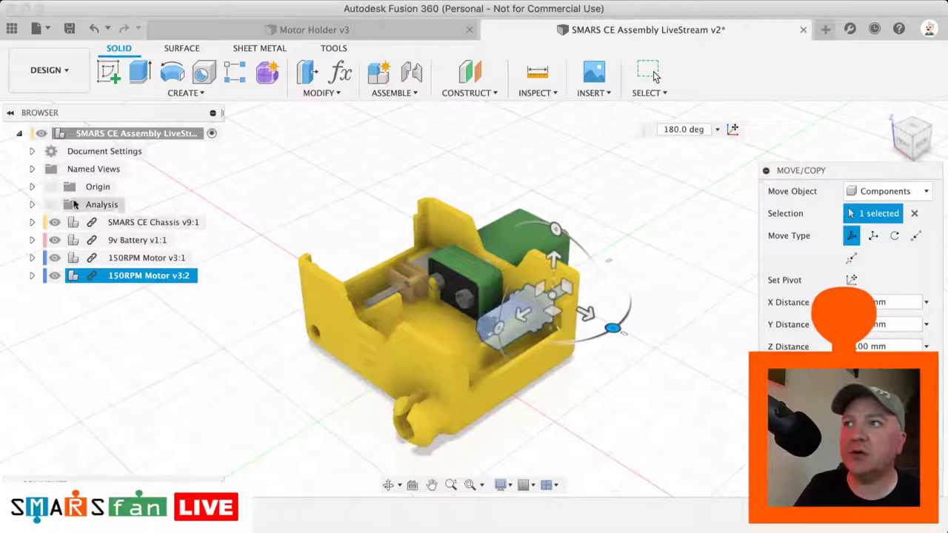
- Show the section analysis and move the motor copy 10 mm sideways plus a further 0.356 mm toward the chassis side wall
click(51, 205)
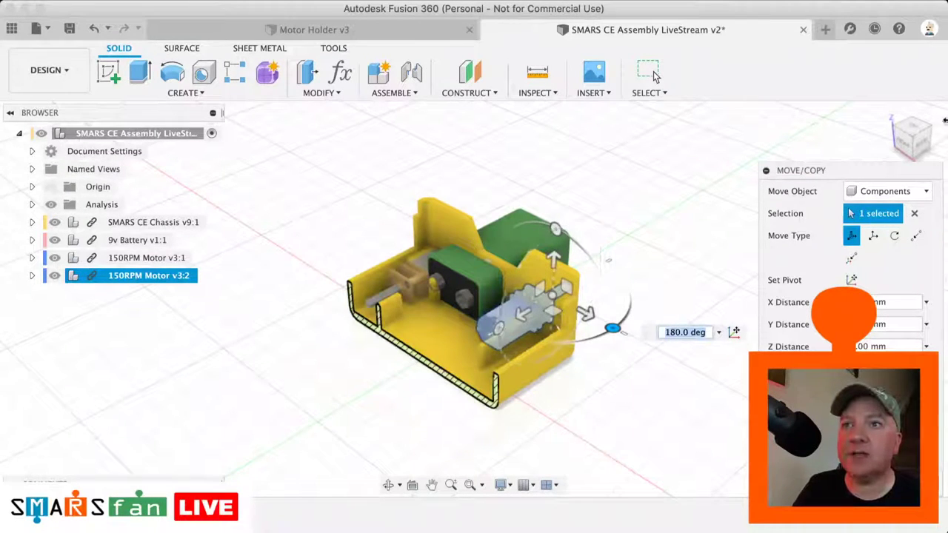
click(913, 146)
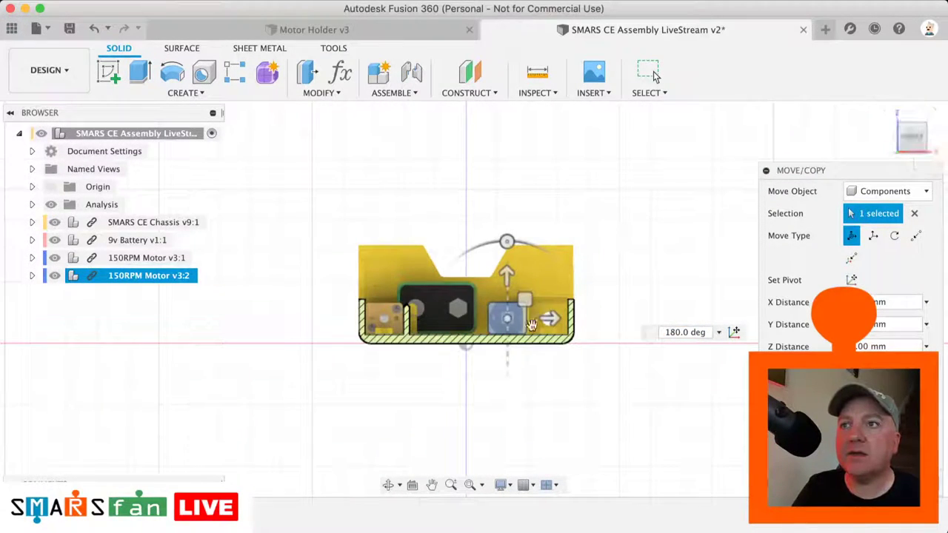
drag(549, 318, 589, 324)
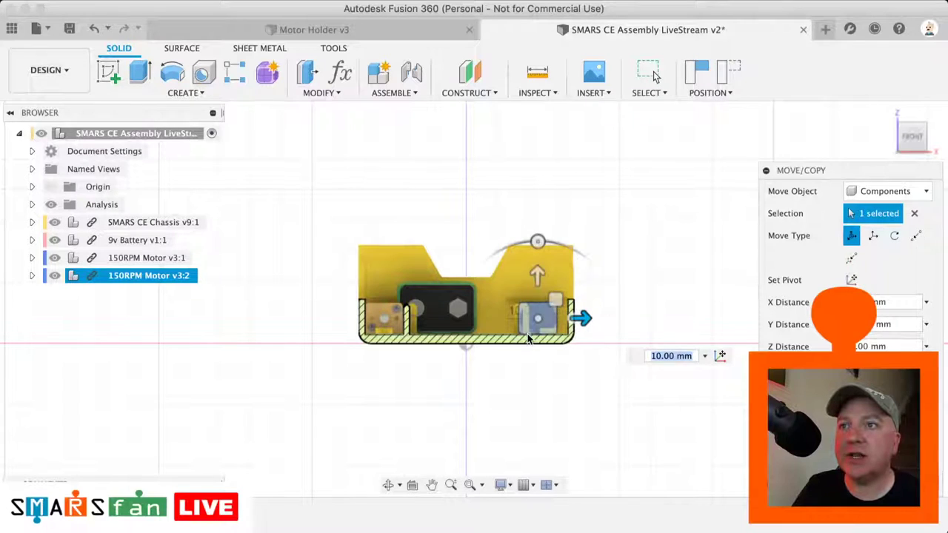
scroll(527, 337, up, 10)
scroll(527, 339, right, 7)
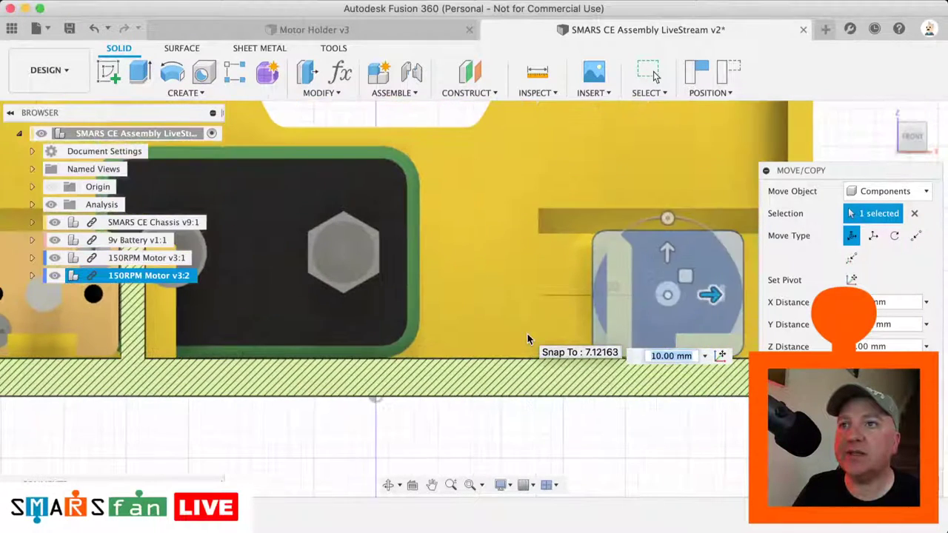
drag(609, 300, 627, 283)
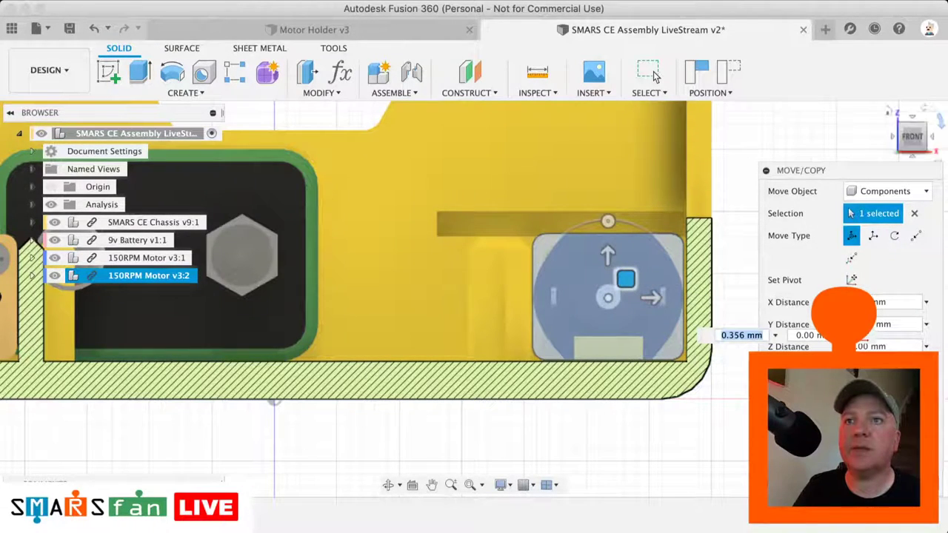
- Shift the motor copy about 8 mm along its shaft so its gearbox sits just inside the chassis end wall
click(913, 121)
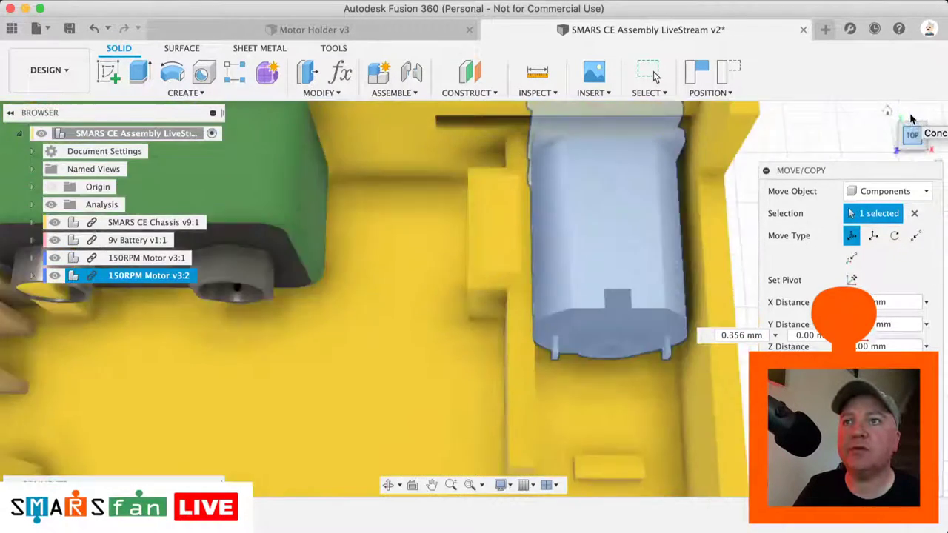
scroll(568, 179, up, 4)
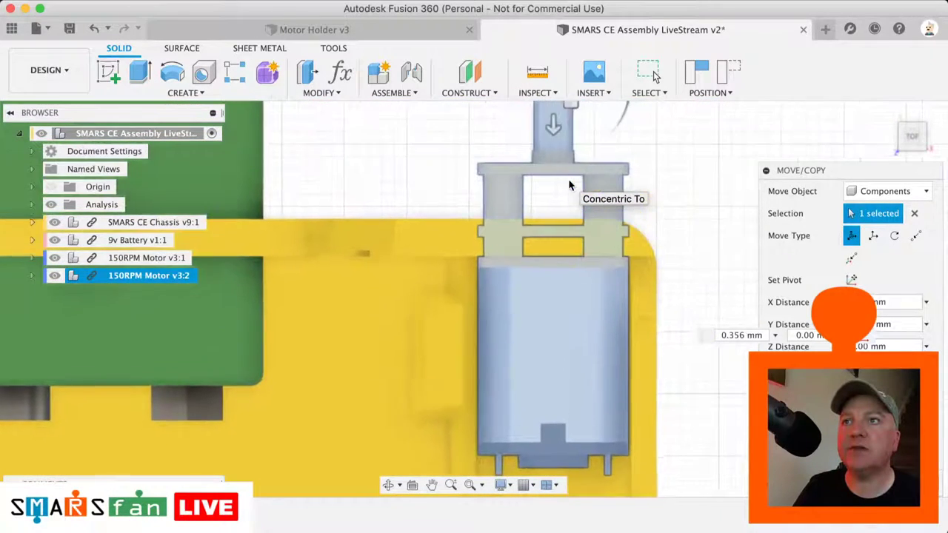
drag(554, 133, 552, 234)
click(685, 228)
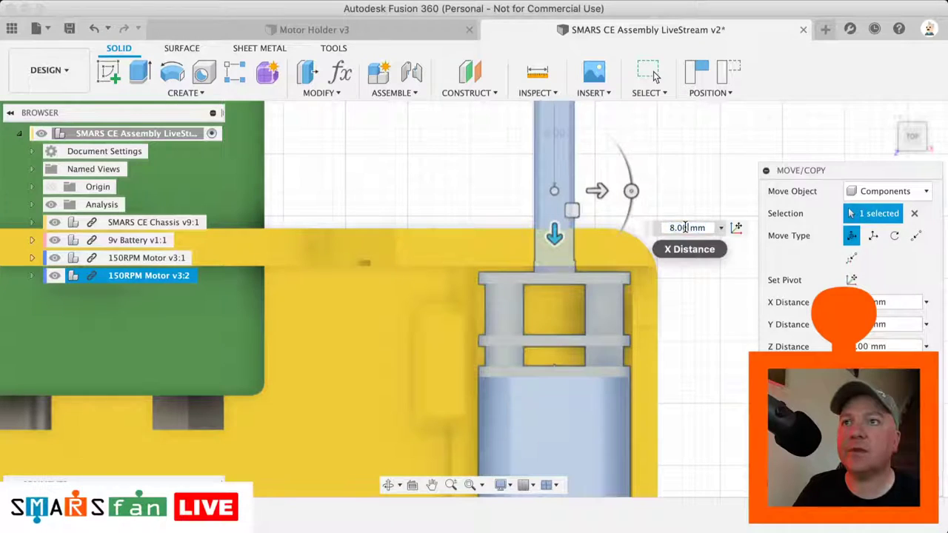
drag(572, 208, 572, 206)
click(654, 77)
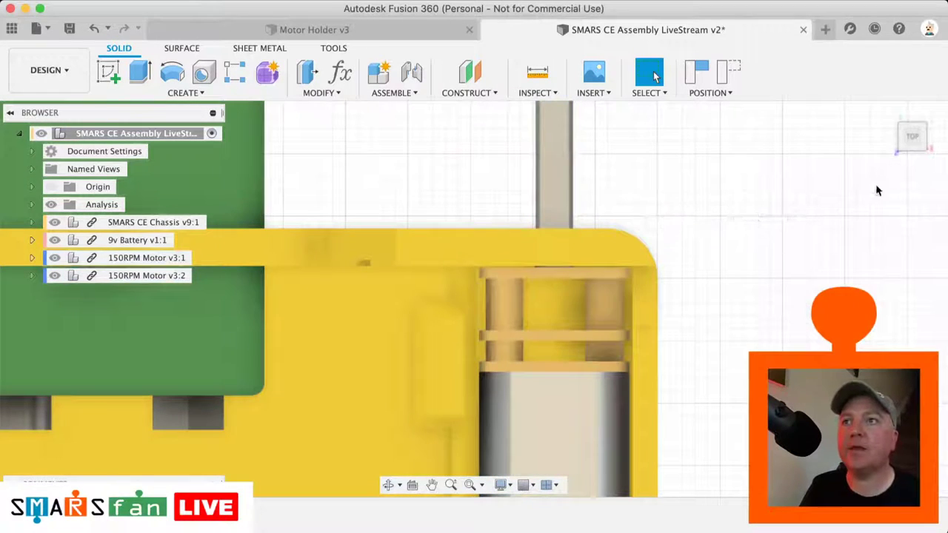
- Examine how the copied motor's shaft passes through the chassis wall hole and how both motors sit from above
right_click(743, 288)
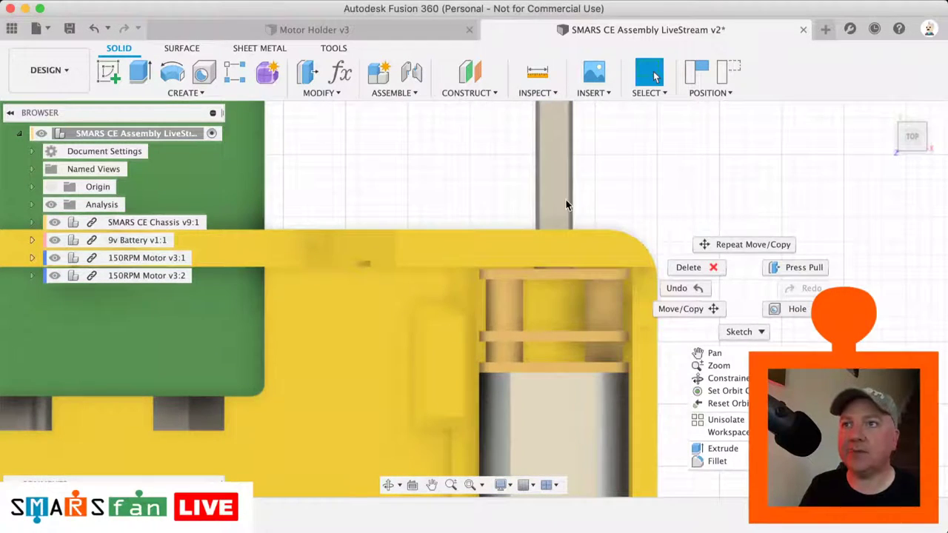
click(601, 199)
middle_drag(602, 199, 598, 207)
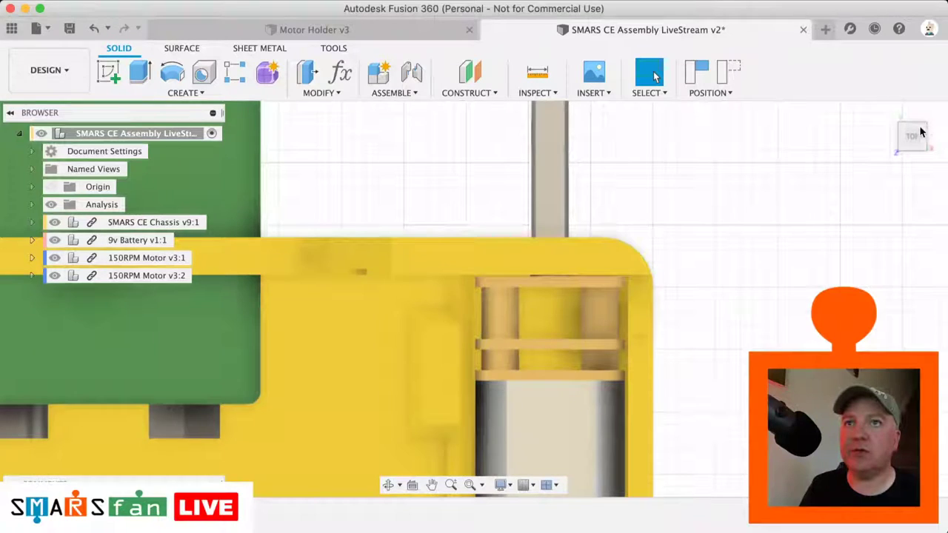
click(915, 134)
click(923, 128)
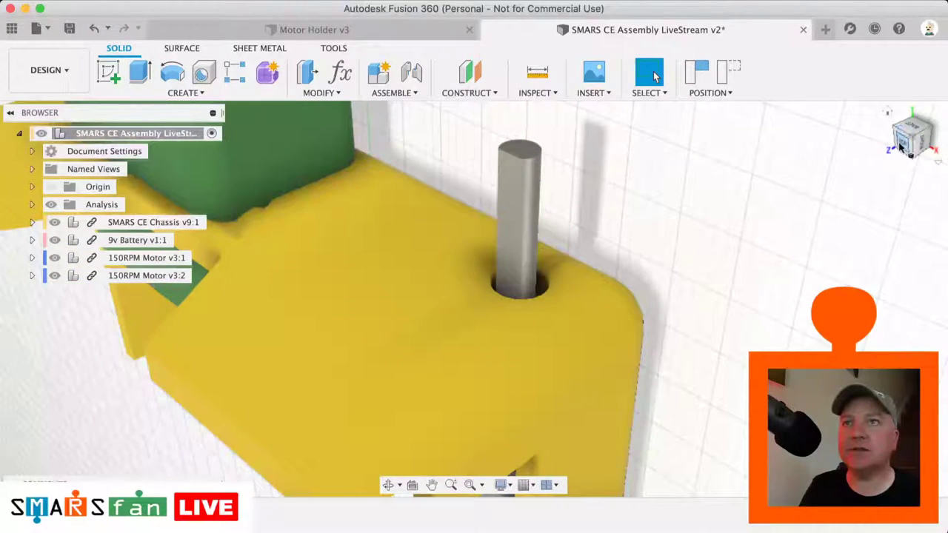
click(905, 132)
scroll(685, 207, down, 5)
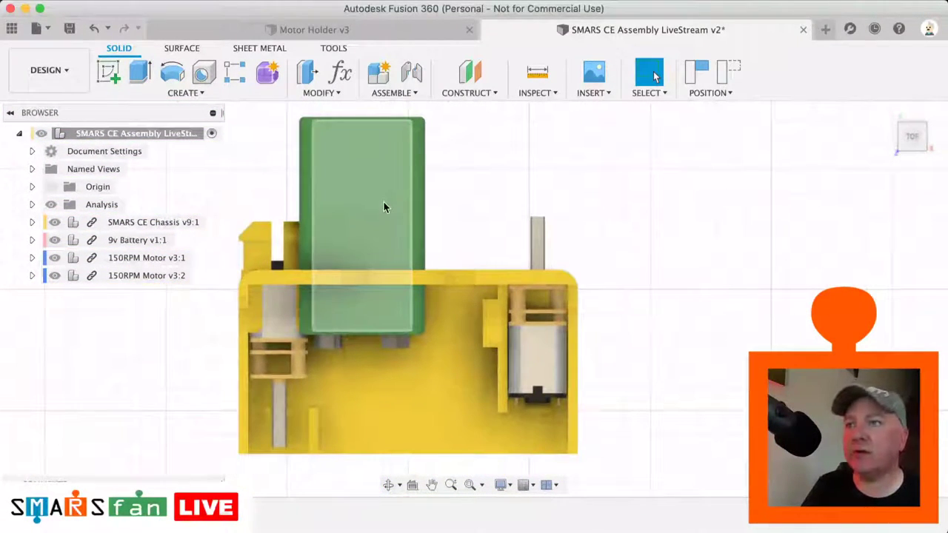
- Undo the motor copy along with its moves and the original 150RPM Motor's placement inside the chassis
click(383, 206)
scroll(613, 240, down, 3)
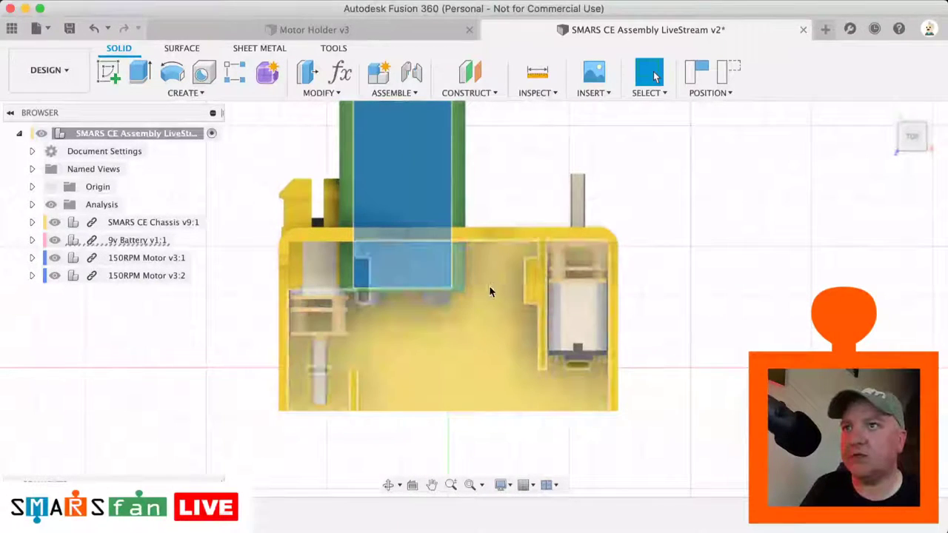
key(super+z)
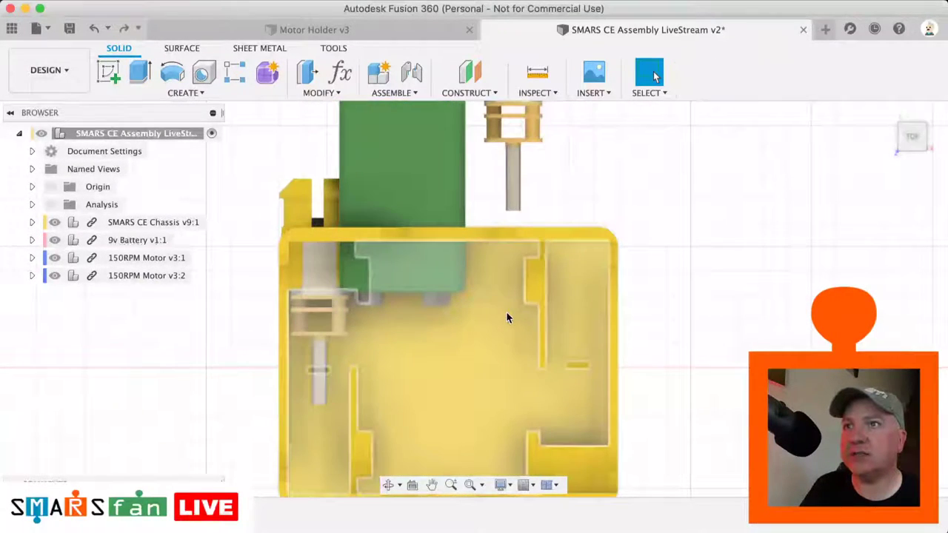
key(super+z)
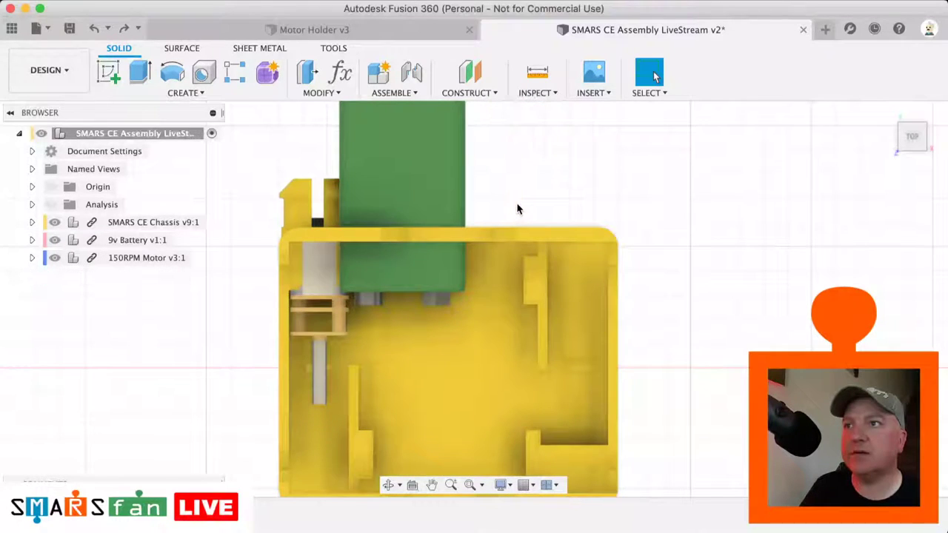
key(super+z)
key(super+z)
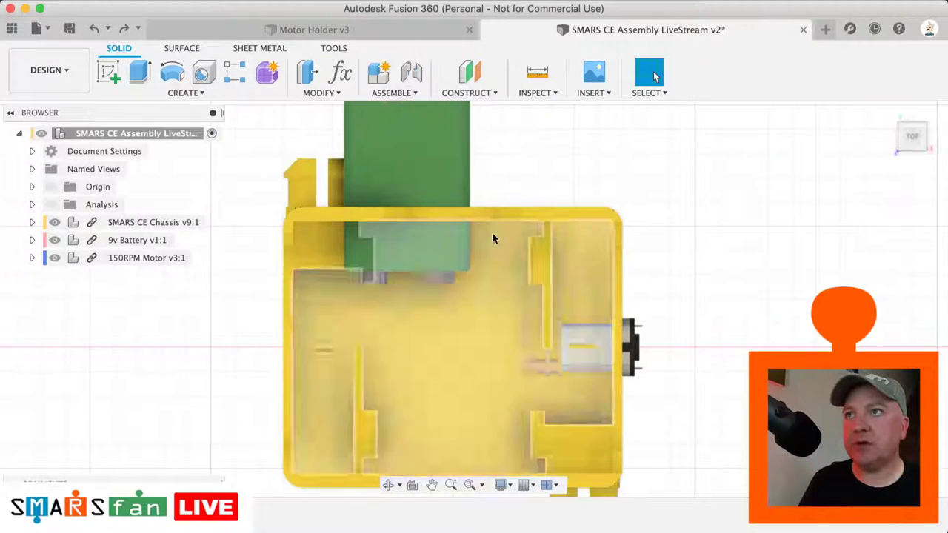
scroll(478, 317, down, 3)
scroll(478, 317, up, 3)
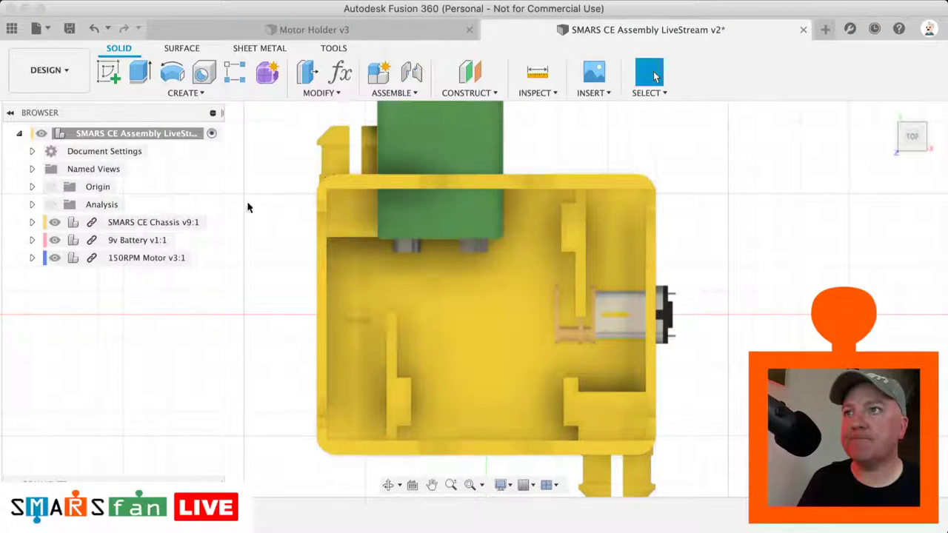
scroll(452, 301, left, 2)
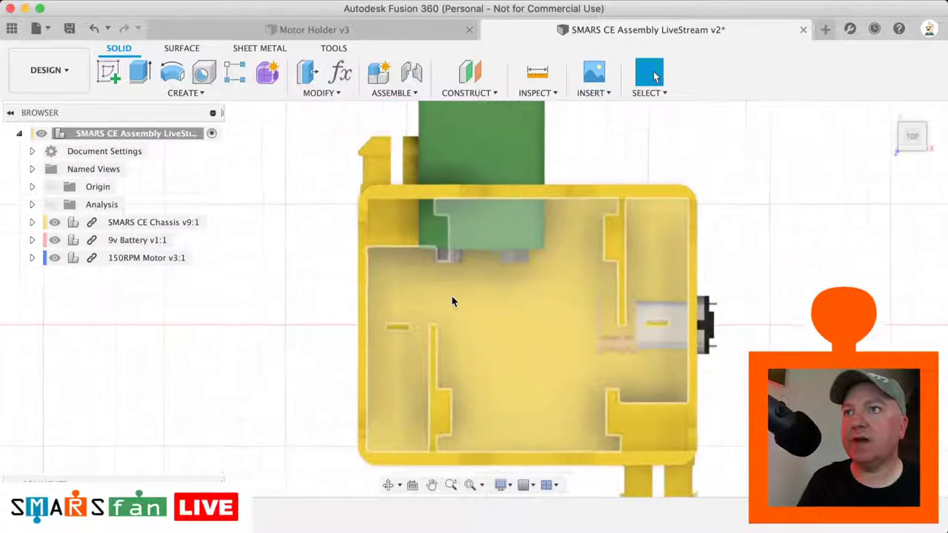
- Move the 150RPM Motor 50 mm along its shaft direction so it sits outside the chassis, clear of the wall it overlaps
scroll(452, 296, down, 1)
scroll(704, 322, right, 2)
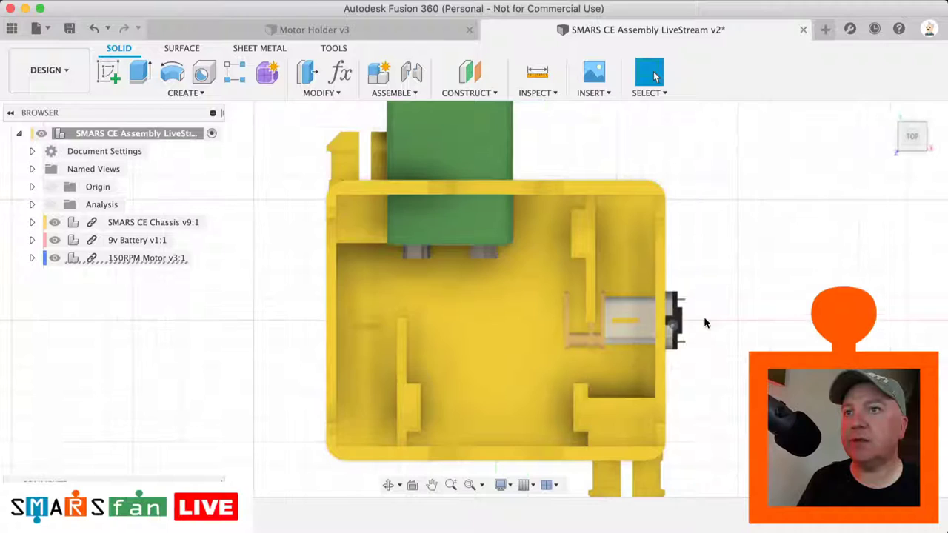
scroll(333, 318, down, 3)
click(185, 259)
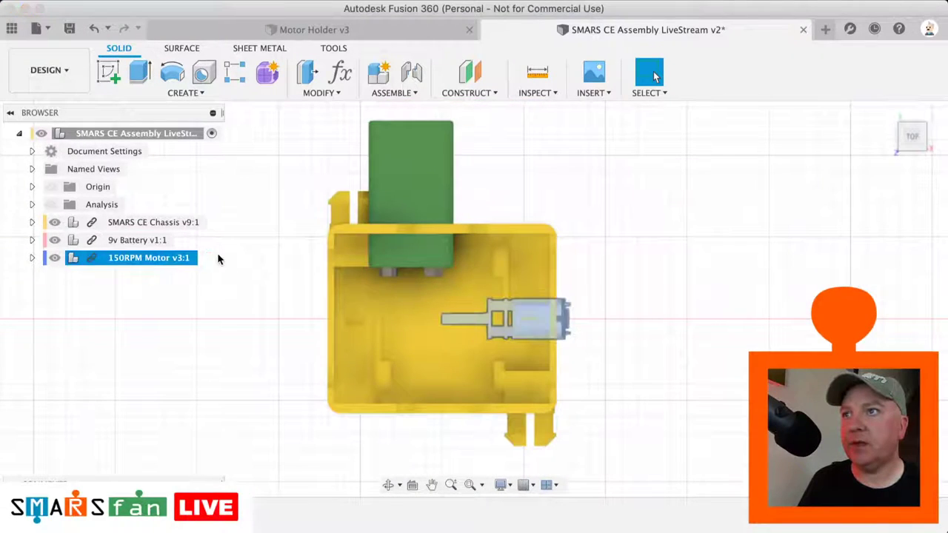
scroll(317, 293, left, 2)
key(m)
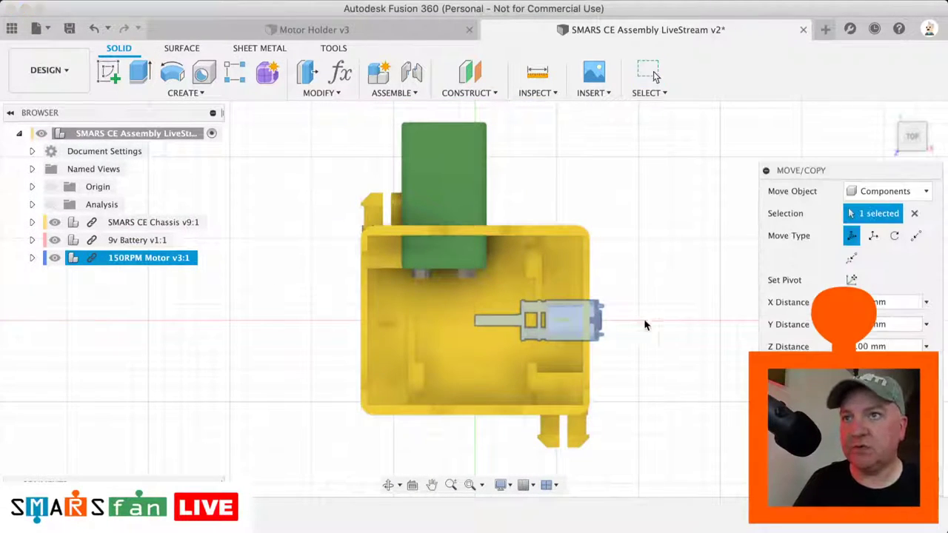
drag(719, 319, 735, 320)
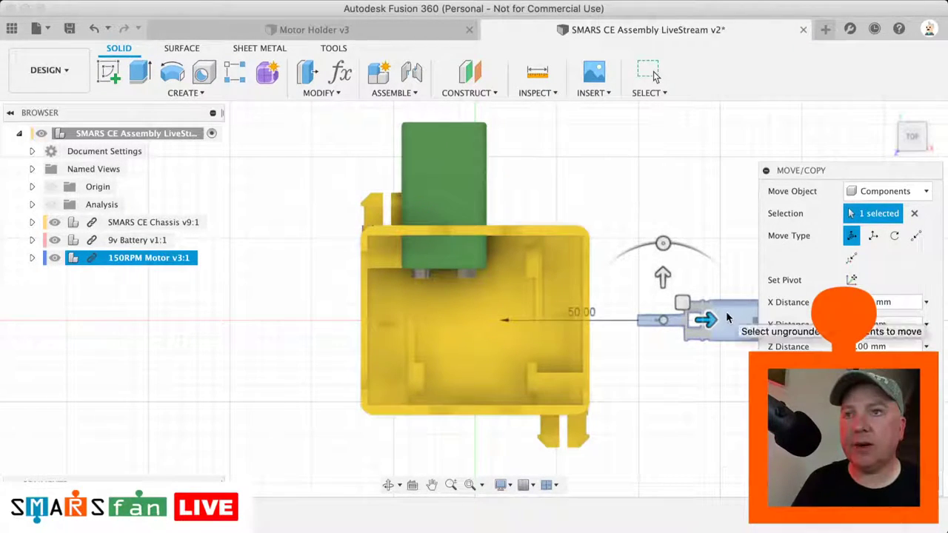
scroll(691, 325, up, 3)
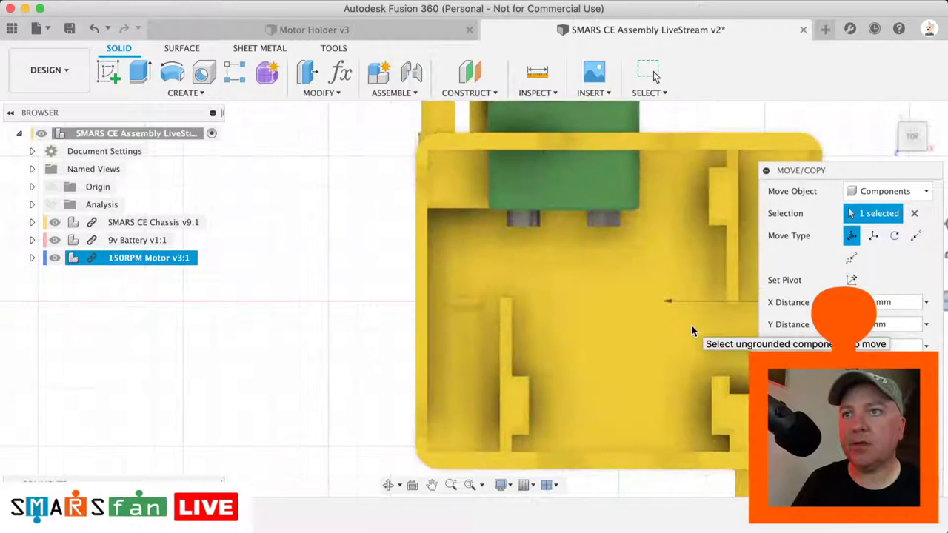
scroll(692, 325, down, 3)
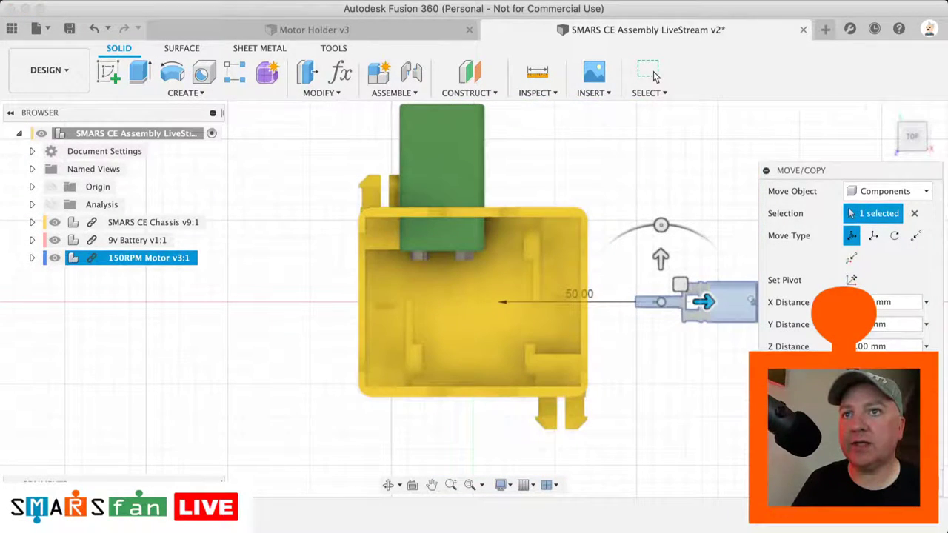
- Finish moving the 150RPM motor 50 mm away from the chassis and capture the position to start a joint
key(Return)
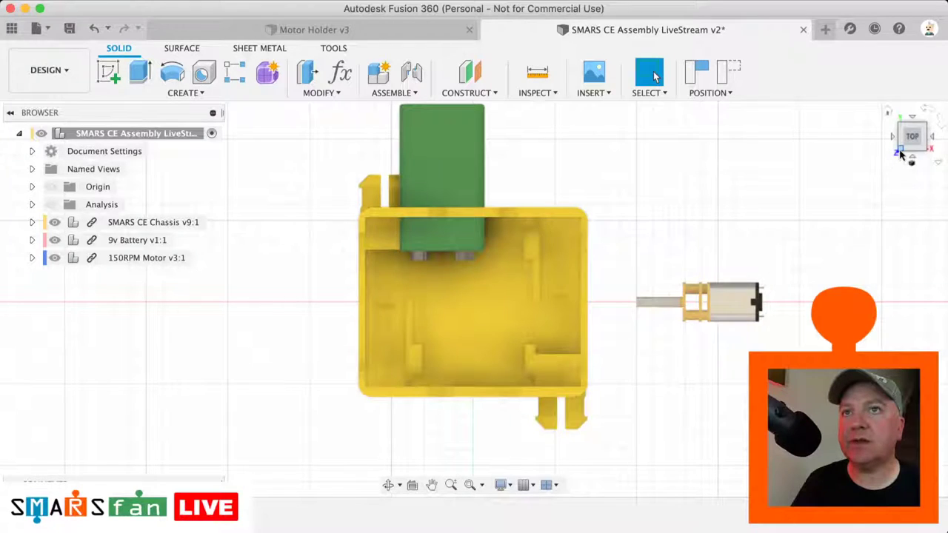
click(902, 153)
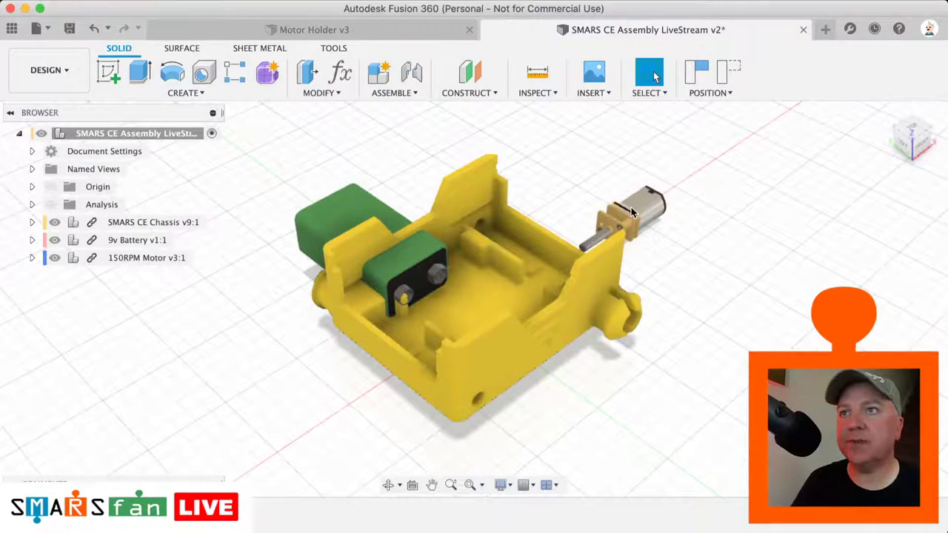
scroll(631, 212, up, 5)
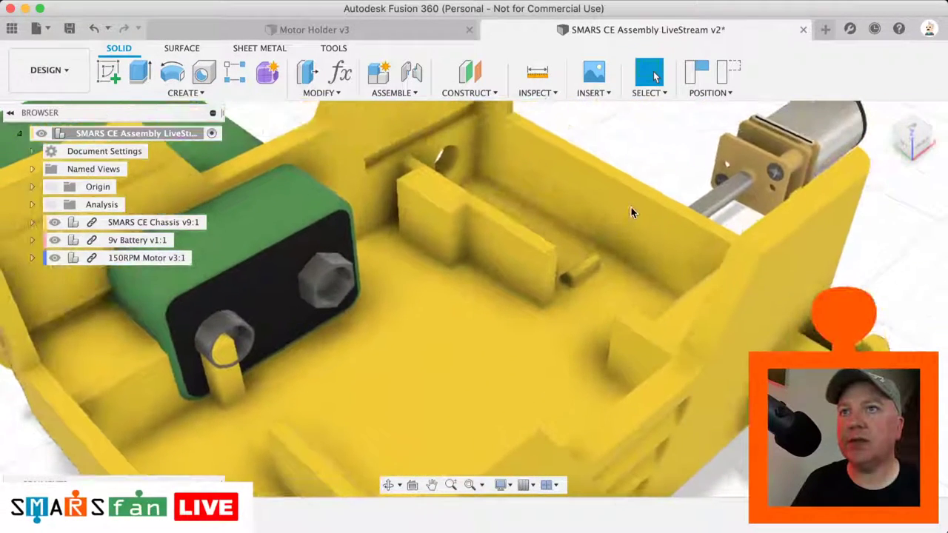
scroll(631, 208, up, 1)
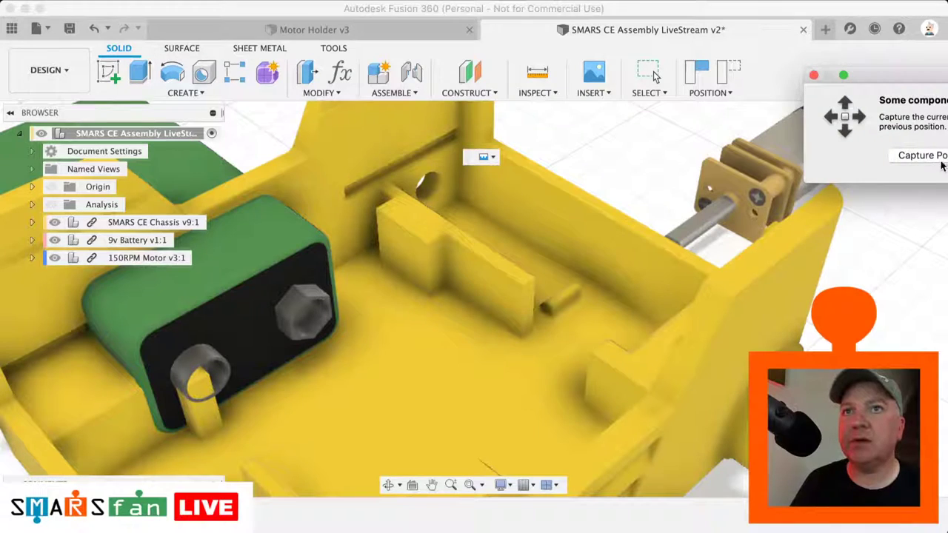
click(941, 164)
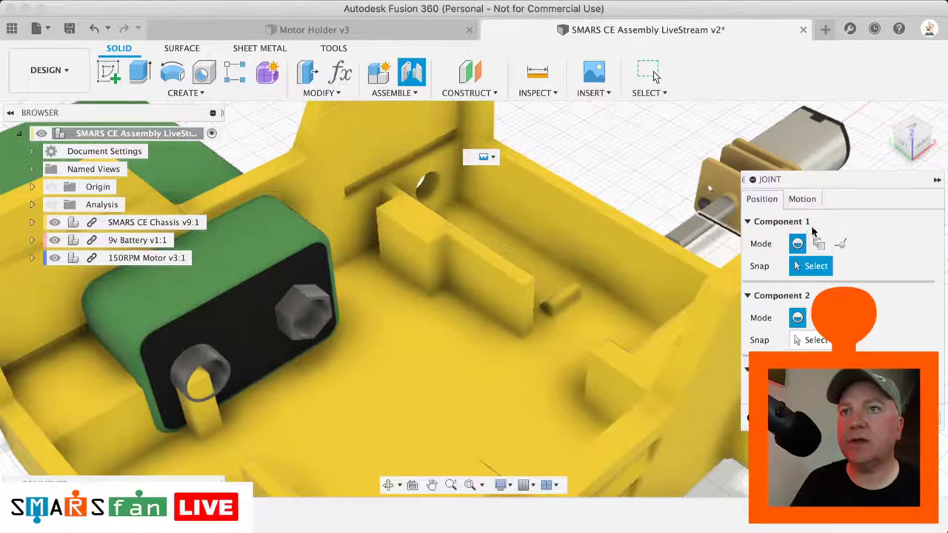
- Set the joint's Component 1 snap in Simple mode to the rounded shaft edge at the motor's gearbox plate
drag(810, 180, 363, 152)
click(354, 175)
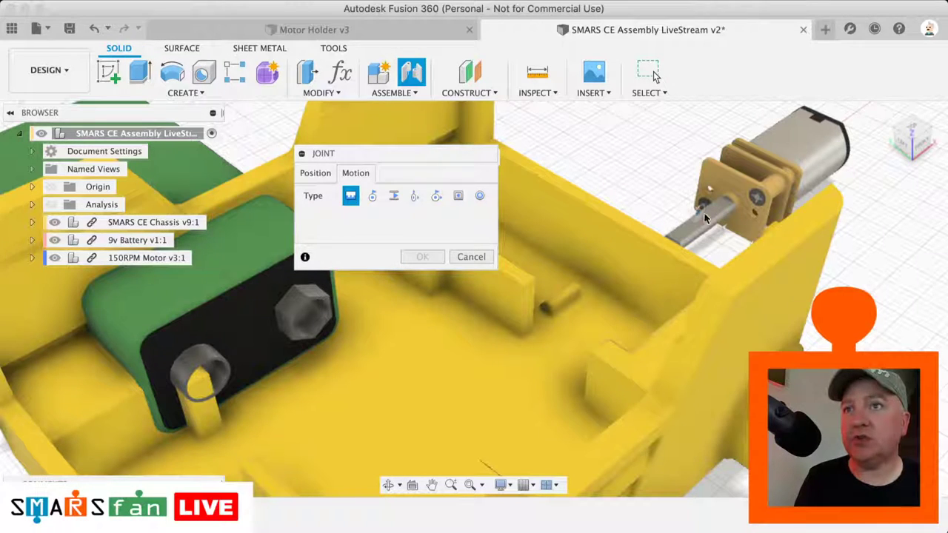
click(320, 181)
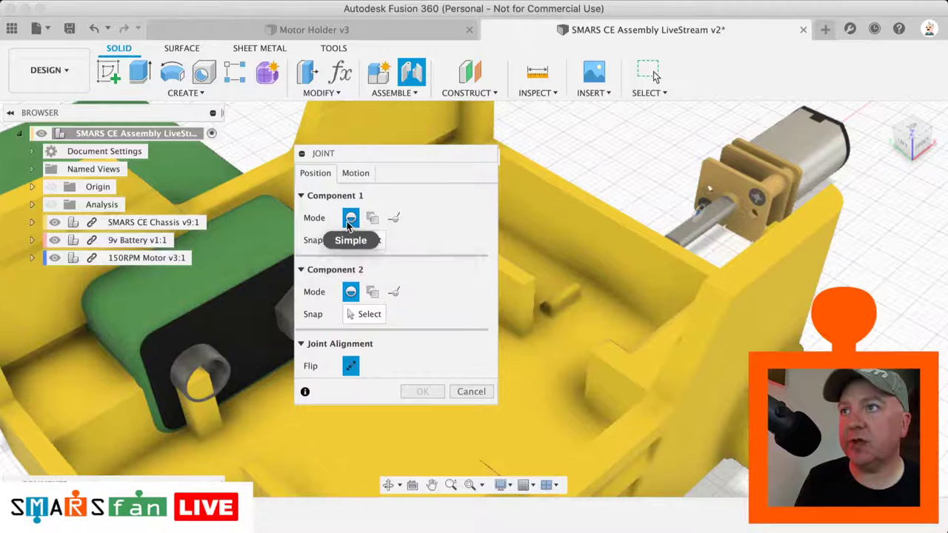
click(362, 245)
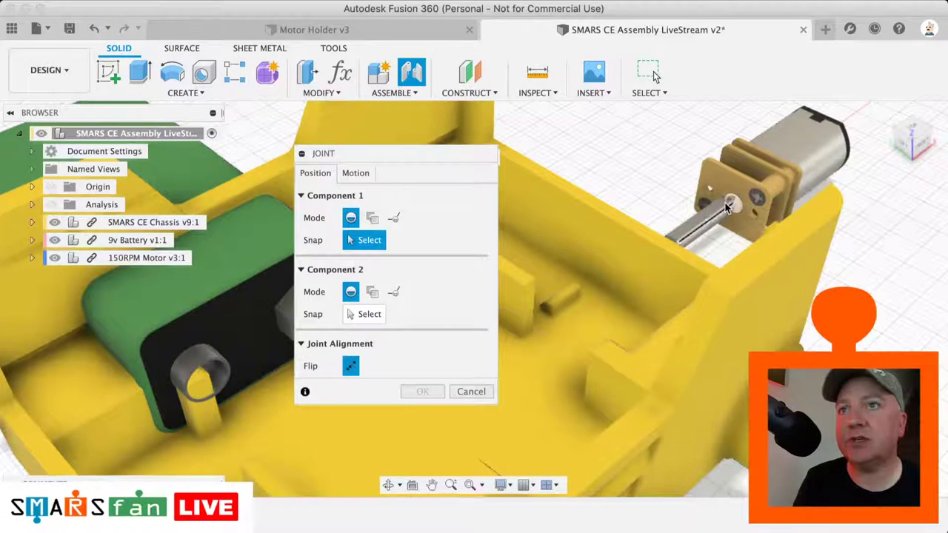
scroll(726, 201, up, 4)
scroll(725, 202, down, 2)
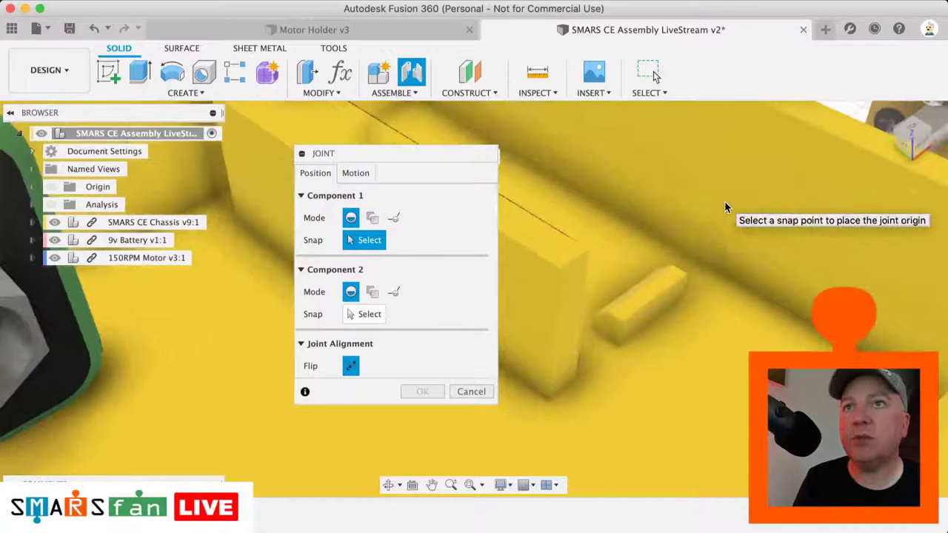
scroll(724, 201, down, 5)
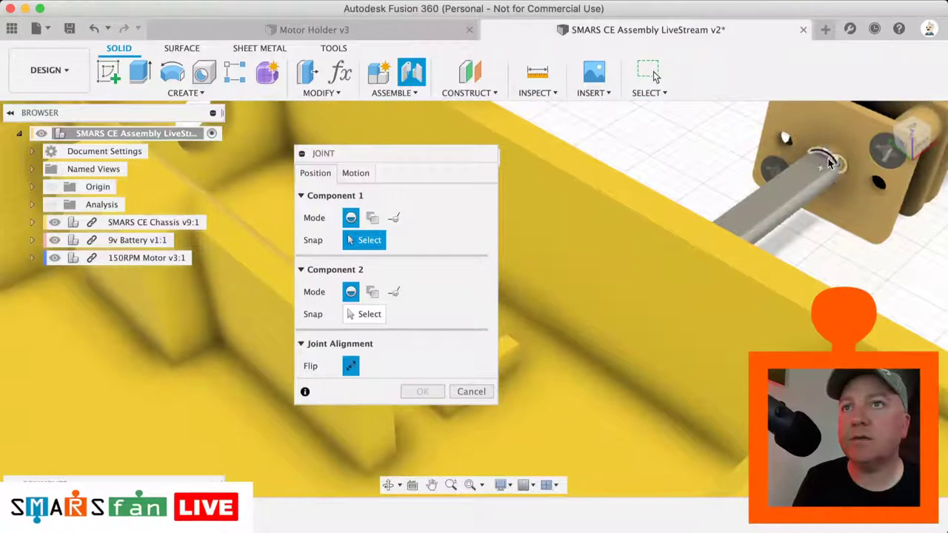
click(830, 160)
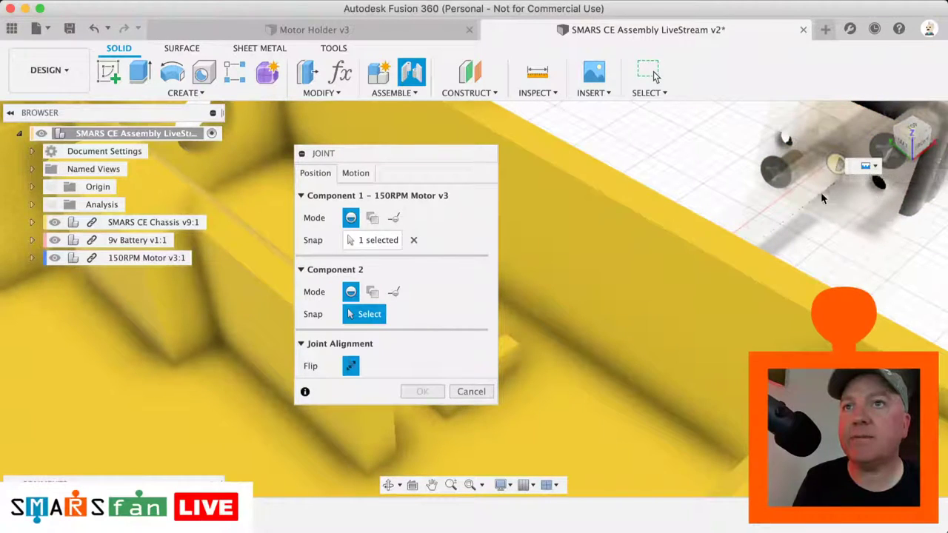
- Set the Component 2 snap to the shaft hole beside the chassis's inner motor bay and flip the joint alignment
scroll(599, 200, down, 5)
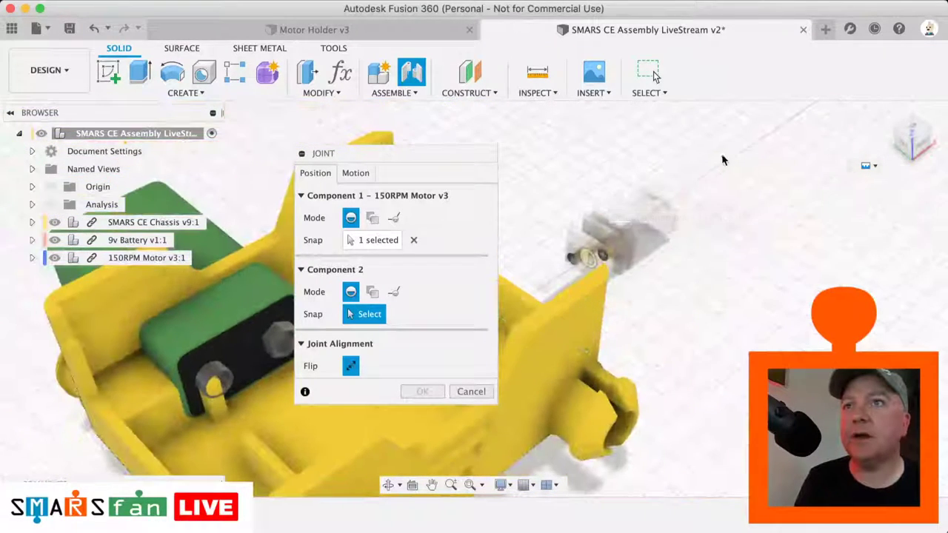
mouse_move(931, 135)
mouse_down()
mouse_move(845, 142)
mouse_move(932, 138)
mouse_up()
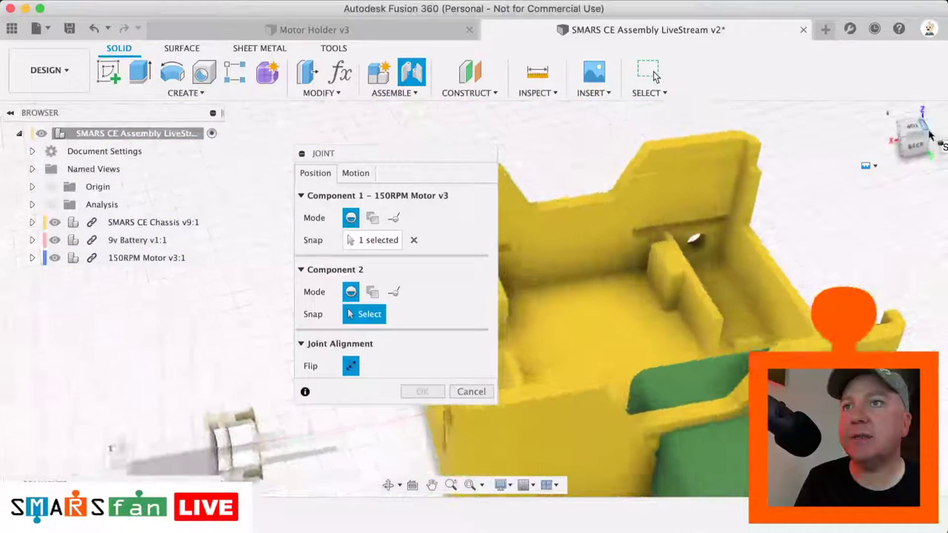
click(701, 249)
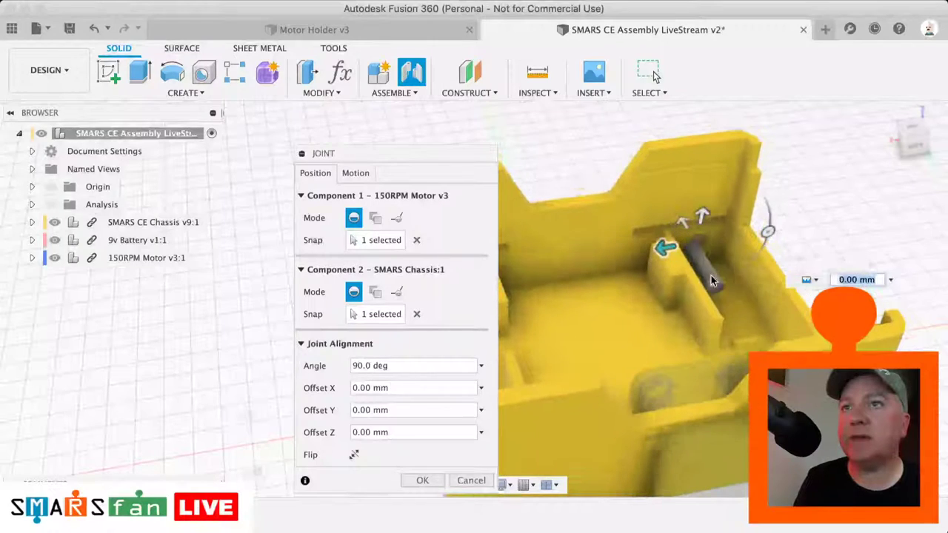
click(354, 455)
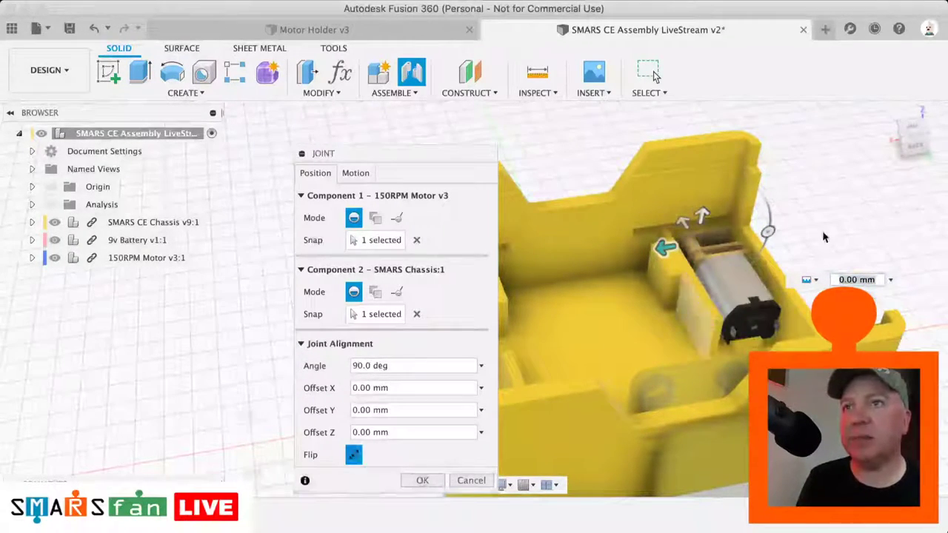
click(932, 141)
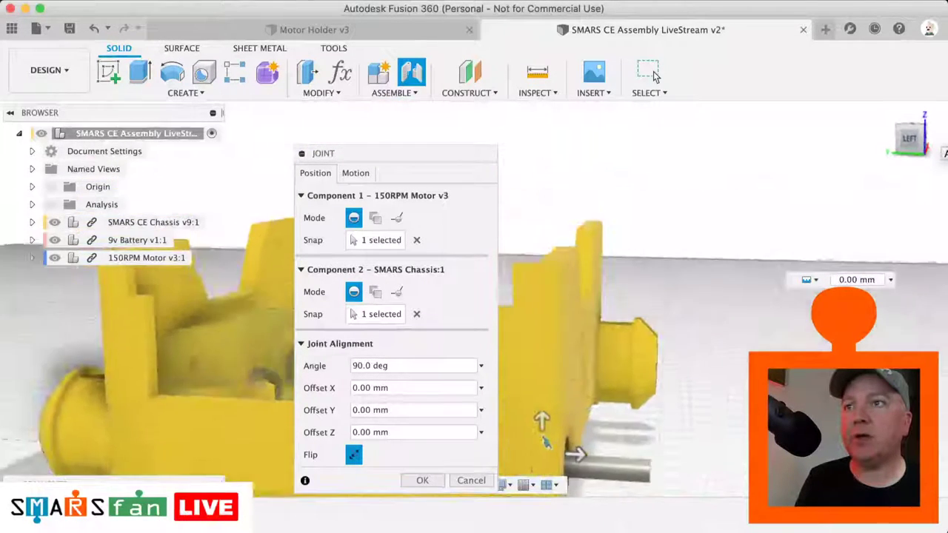
shift+middle_drag(630, 311, 704, 325)
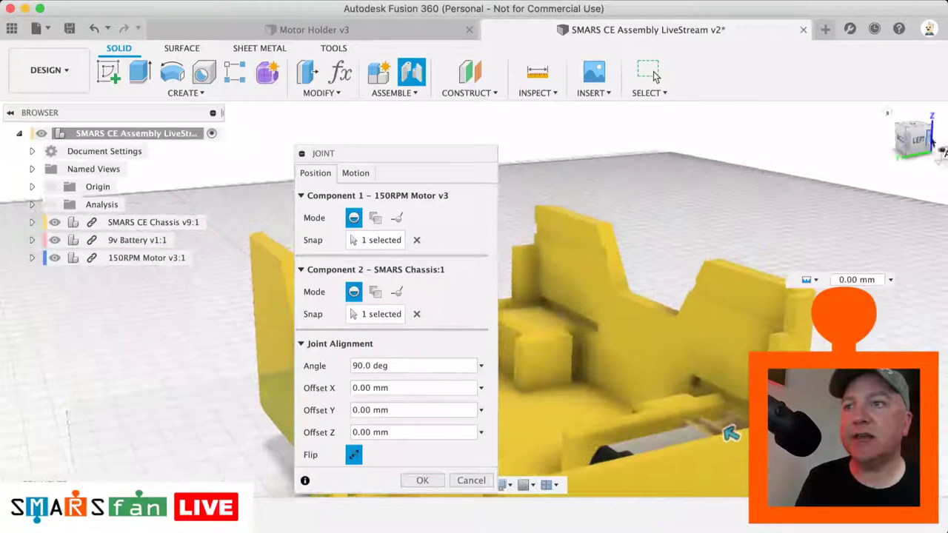
- Clear the Component 1 snap and pick a new one at the base of the motor shaft's flat, next to the gearbox plate
click(417, 241)
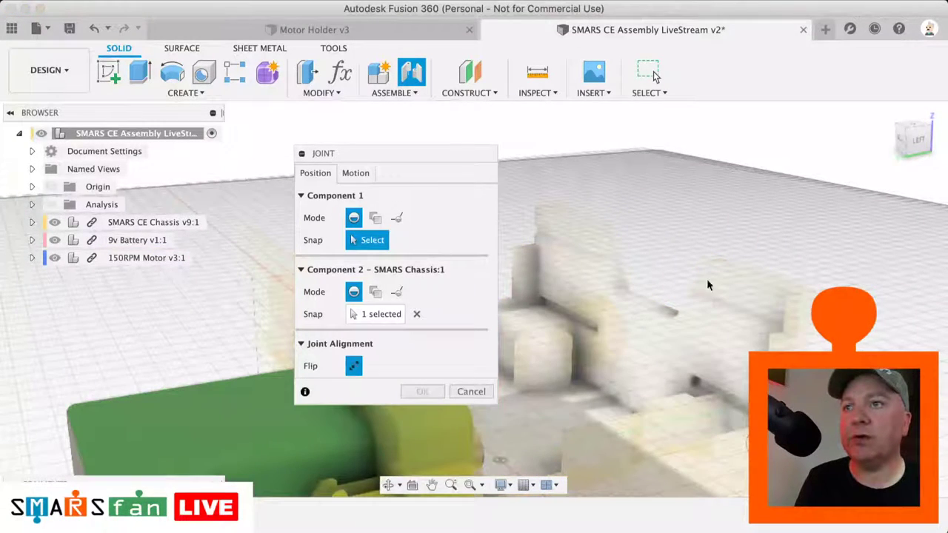
click(929, 133)
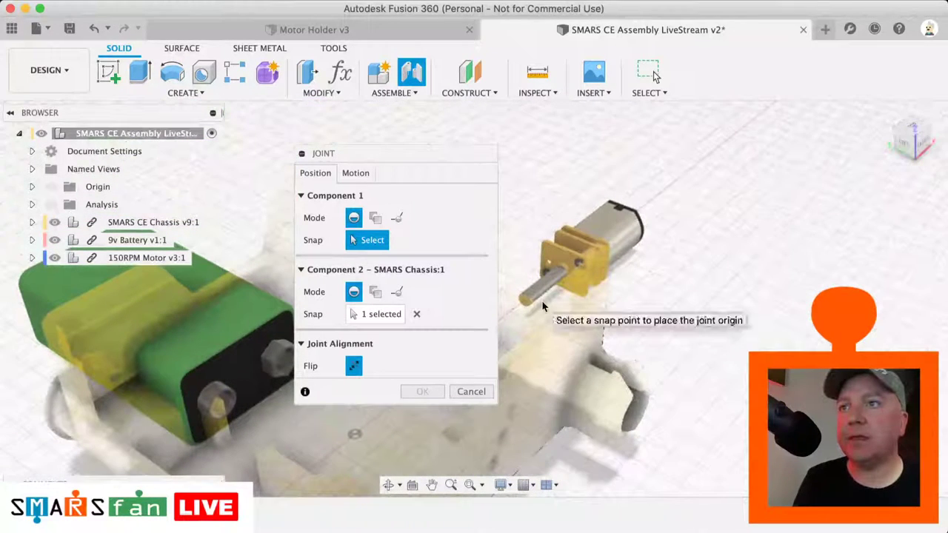
scroll(541, 300, up, 5)
scroll(541, 300, up, 3)
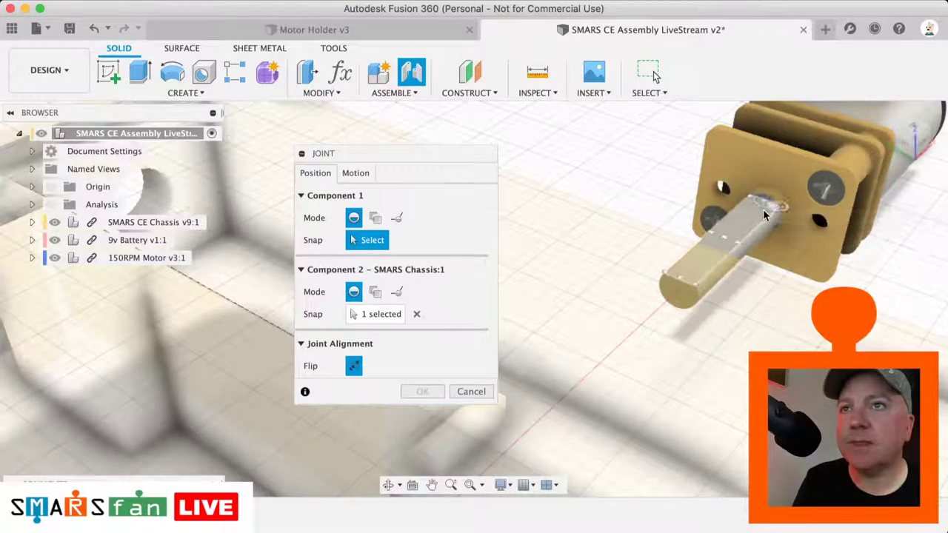
scroll(763, 203, up, 3)
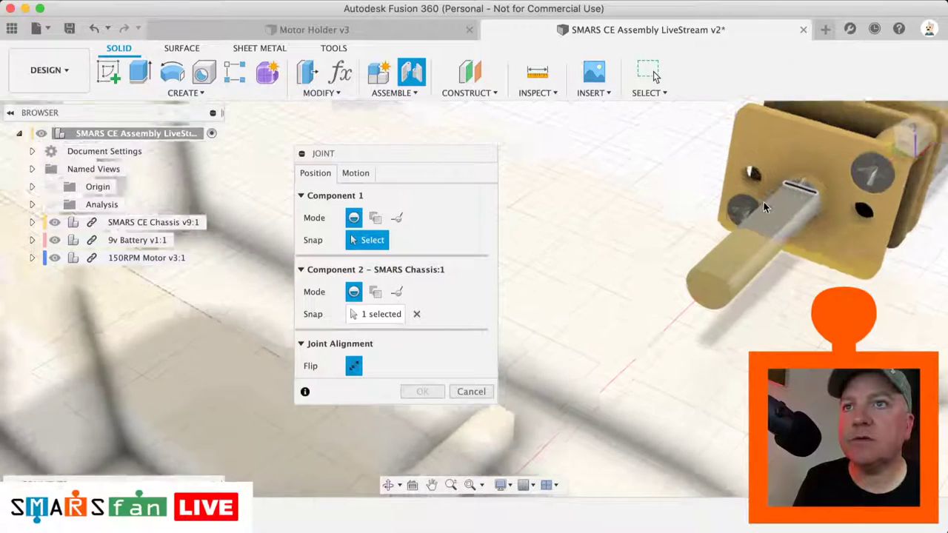
scroll(763, 203, down, 1)
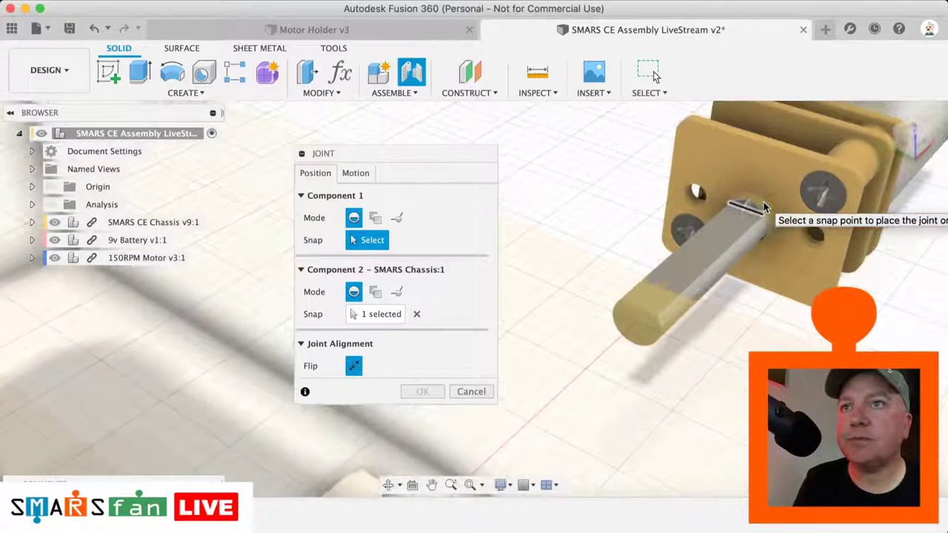
scroll(764, 207, up, 2)
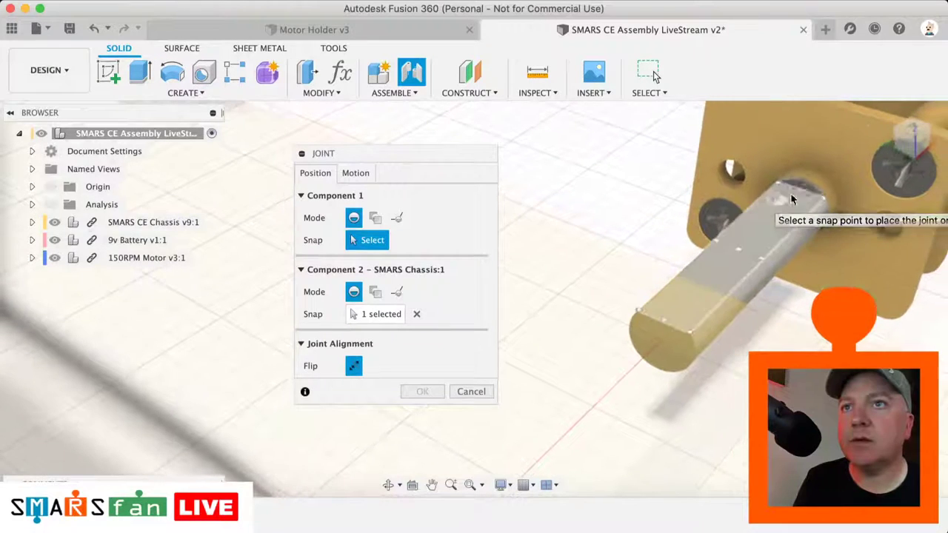
click(804, 192)
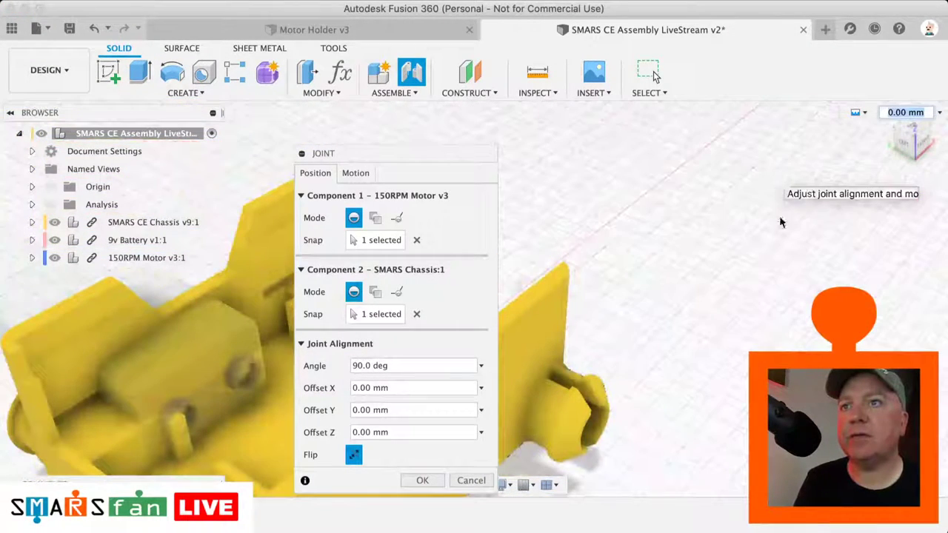
- Flip the joint alignment so the motor shaft points outward through the chassis wall, and create the joint
mouse_move(913, 148)
mouse_down()
mouse_move(872, 119)
mouse_move(913, 162)
mouse_up()
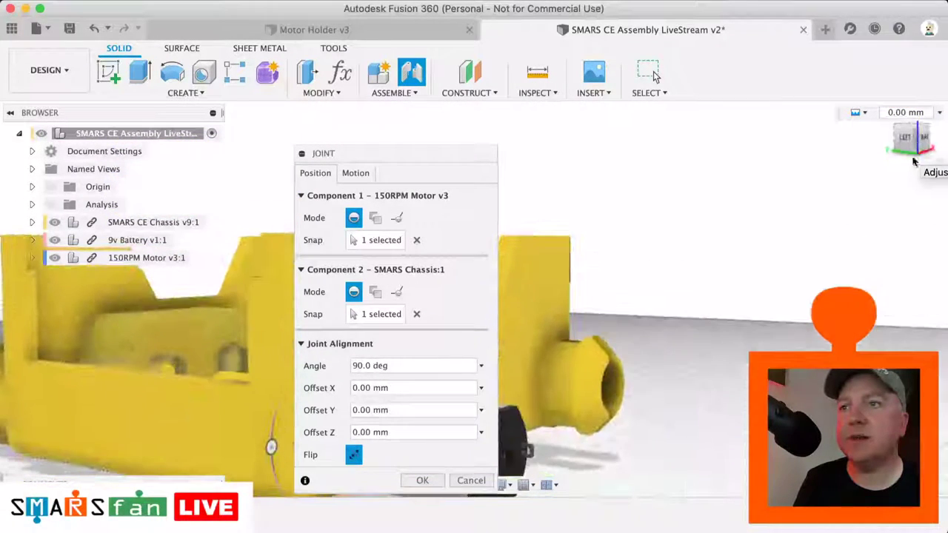
click(353, 454)
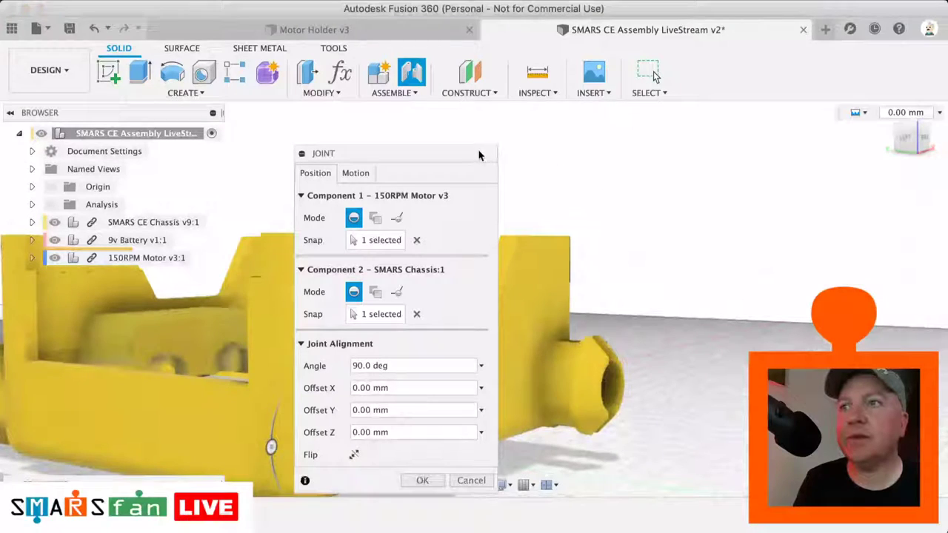
drag(478, 155, 905, 141)
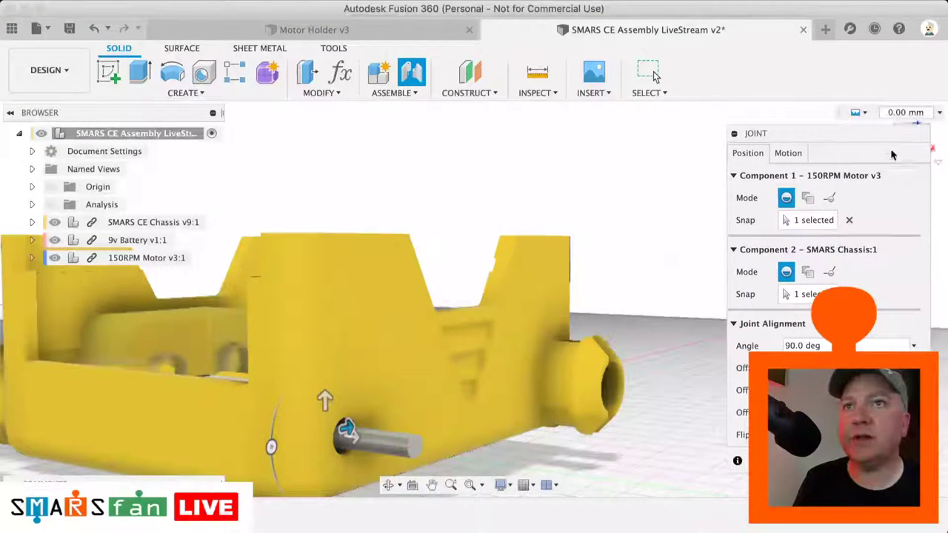
key(Return)
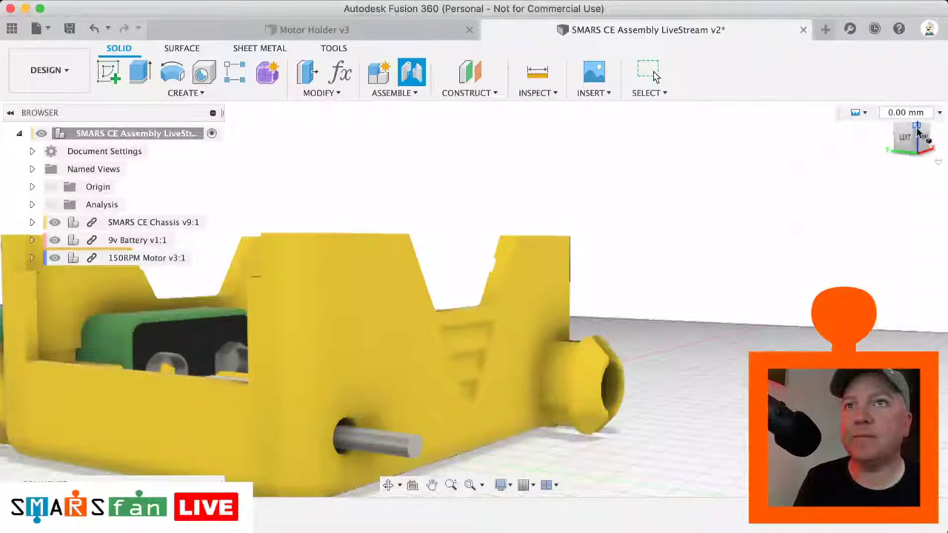
- Turn on the section analysis to examine the motor's fit inside the chassis bay, and turn it off again
drag(917, 130, 892, 135)
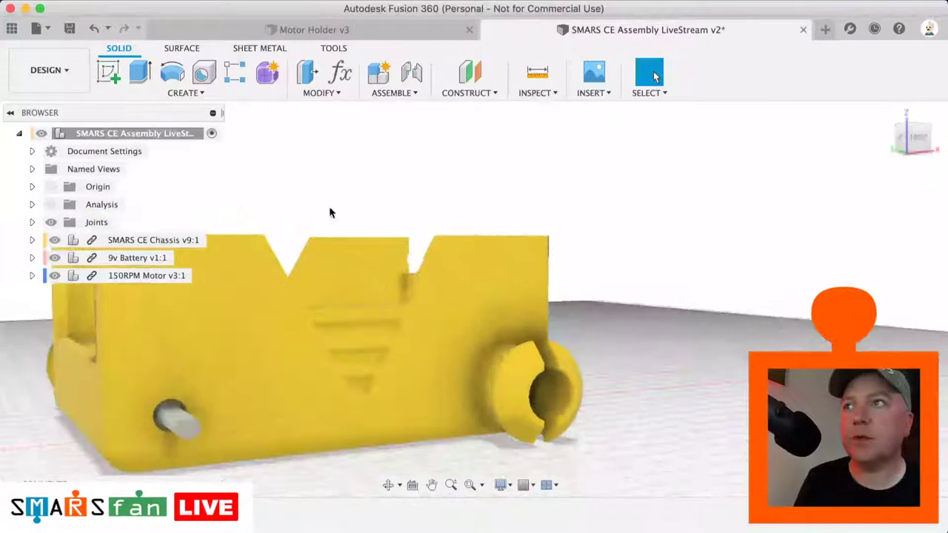
click(53, 205)
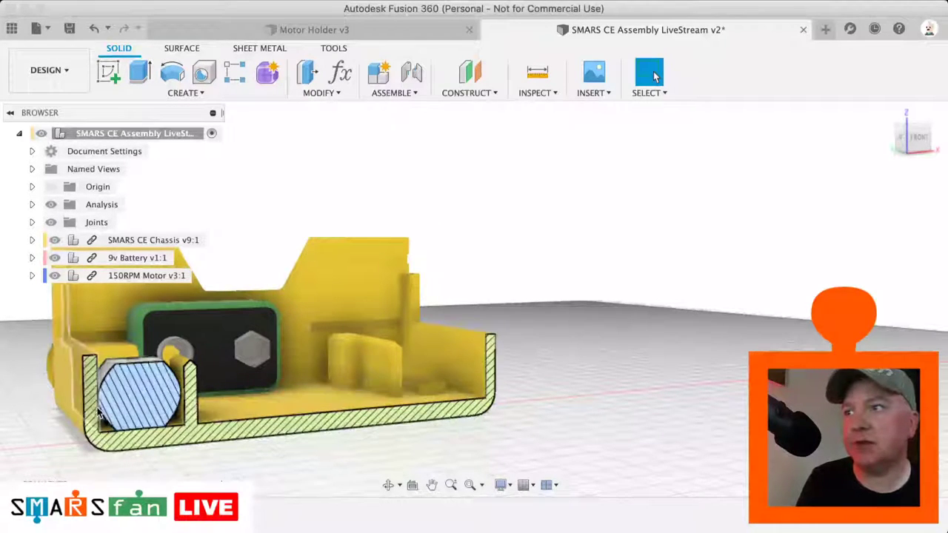
click(67, 241)
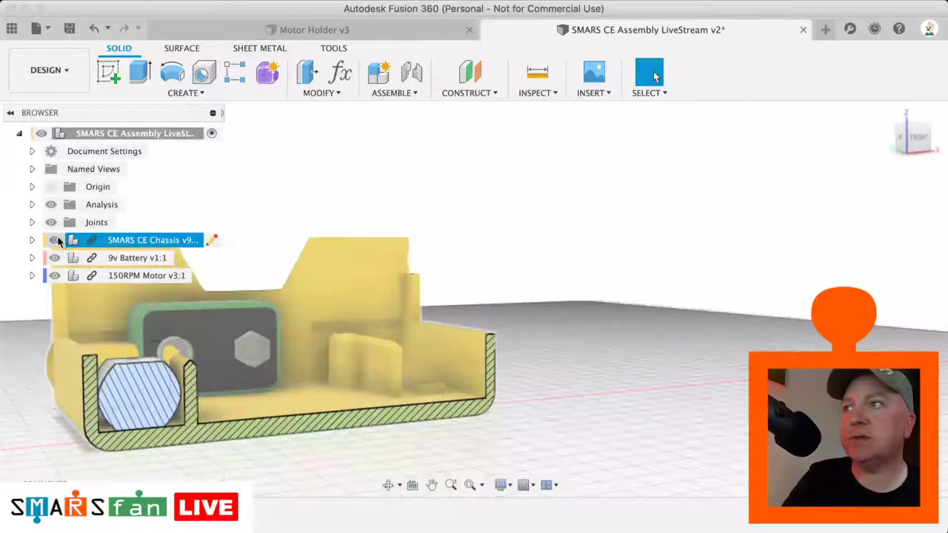
click(51, 205)
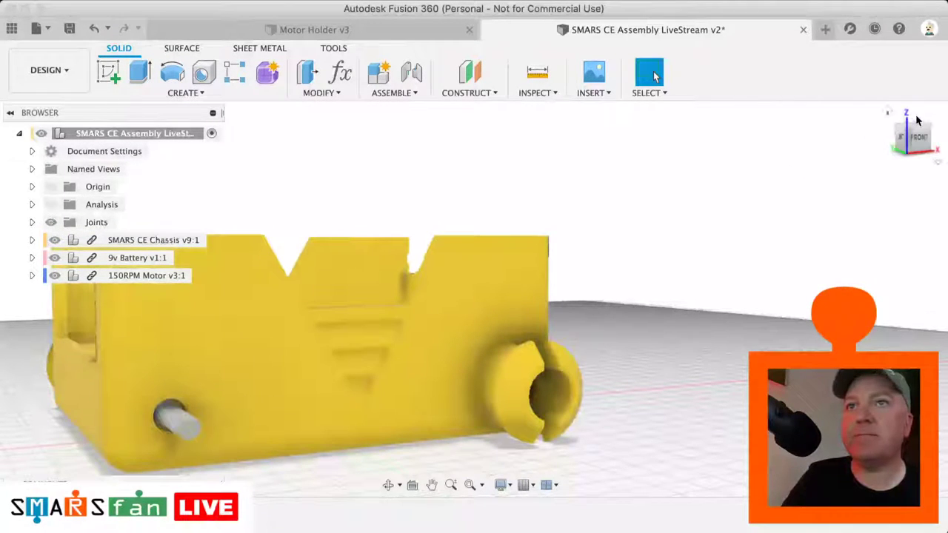
- Start a joint and pick the Component 1 snap on the 9v battery's dark end face
mouse_move(927, 130)
mouse_down()
mouse_move(907, 172)
mouse_move(900, 148)
mouse_move(899, 158)
mouse_move(909, 133)
mouse_up()
shift+middle_drag(757, 312, 902, 350)
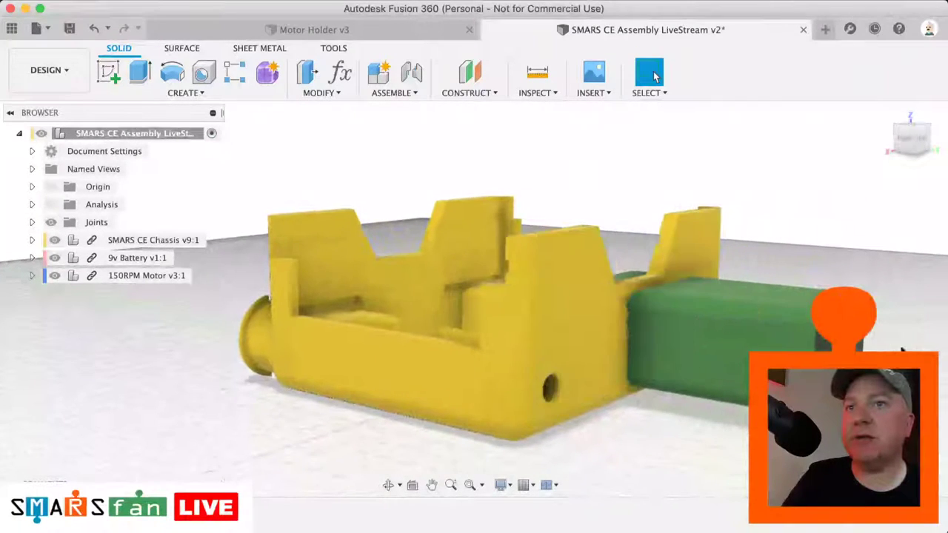
click(412, 72)
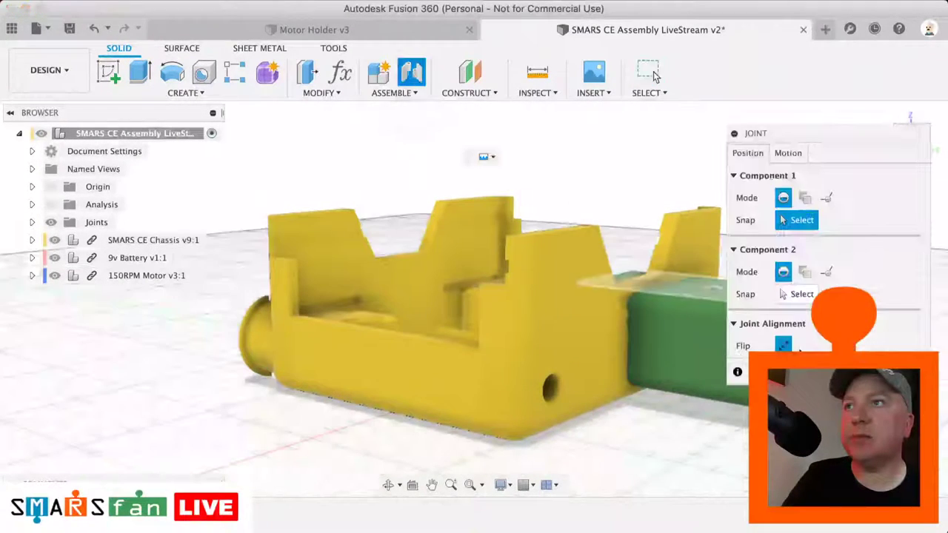
drag(793, 131, 259, 135)
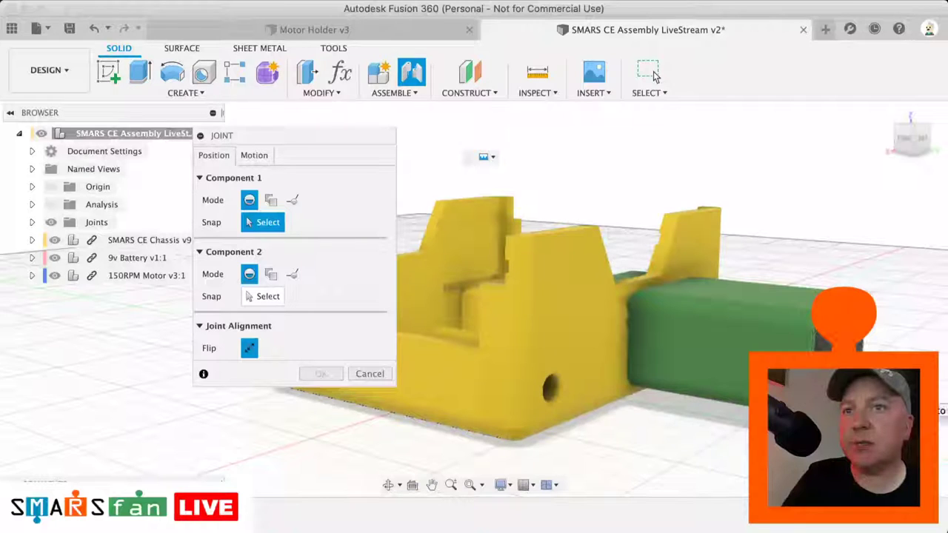
click(836, 385)
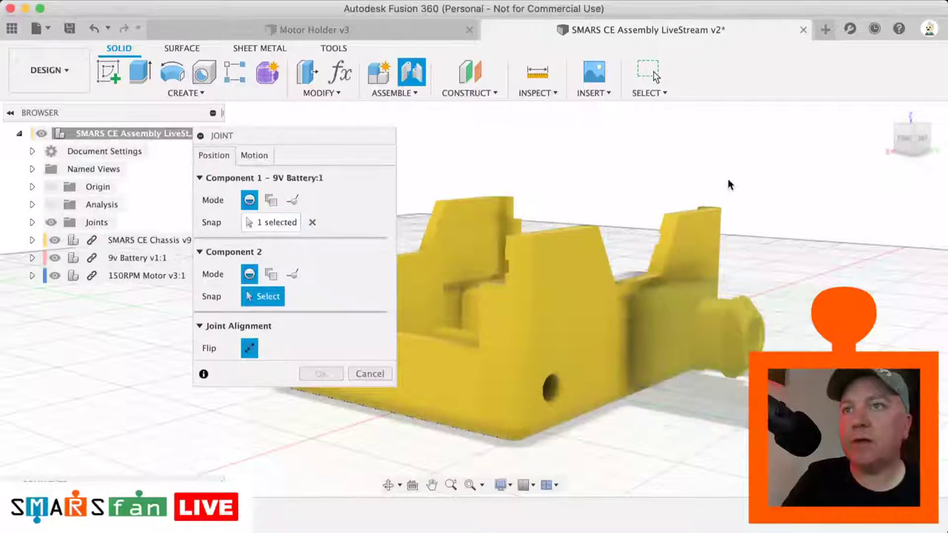
- Set the Component 2 snap to the middle of the chassis's inner edge between the motor dividers, and create the battery joint
drag(913, 129, 913, 134)
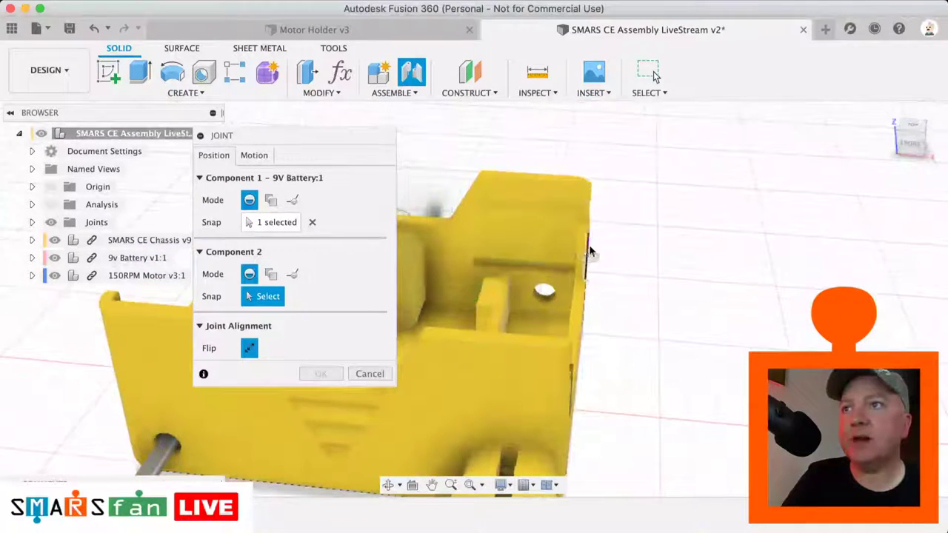
scroll(589, 244, down, 3)
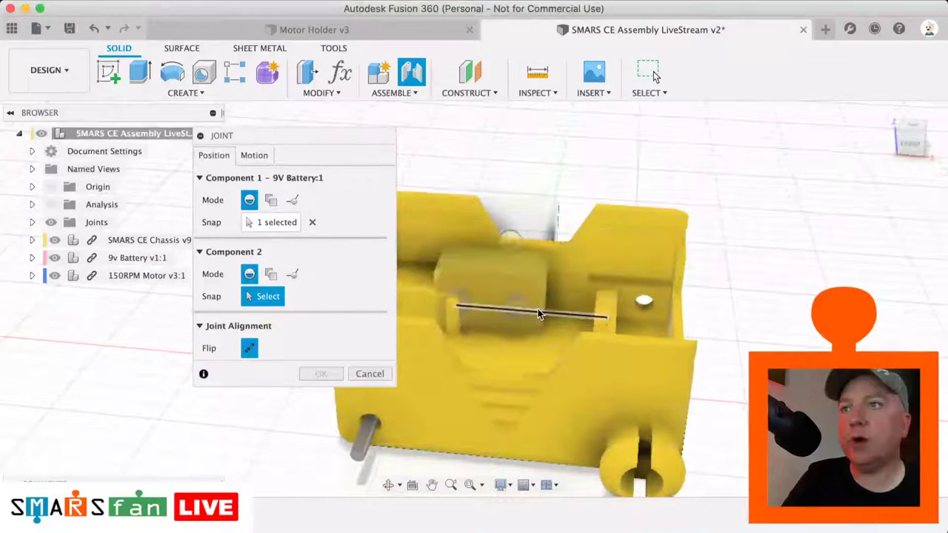
click(543, 301)
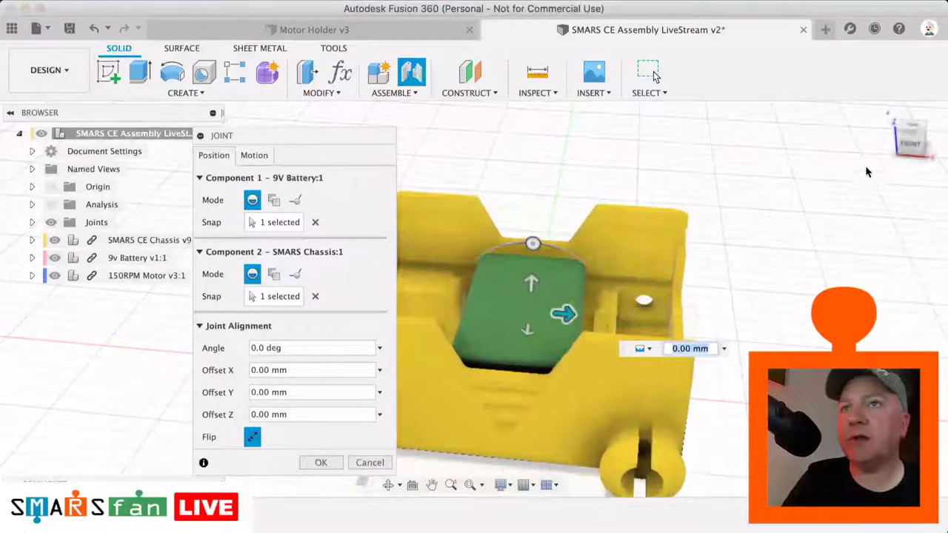
click(320, 464)
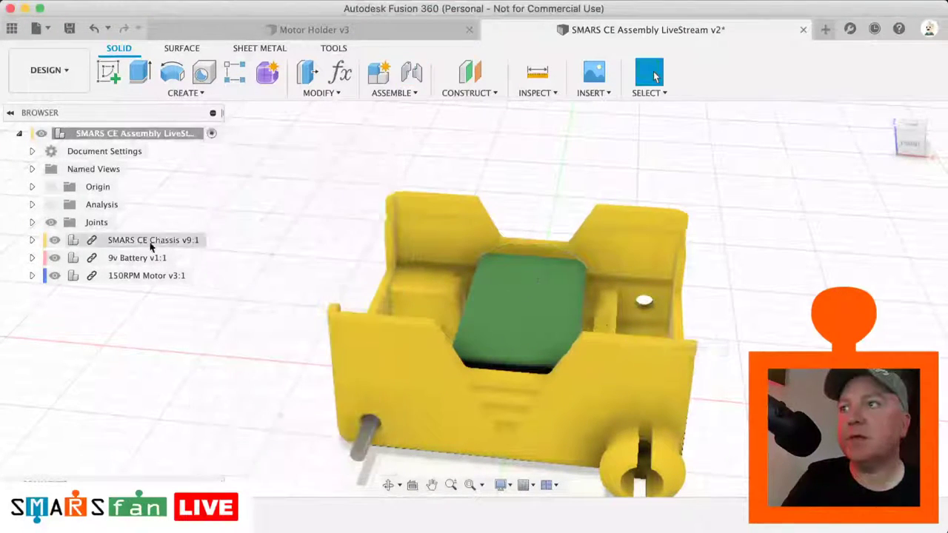
- Turn on the section analysis to examine how the battery sits against the chassis floor
click(46, 206)
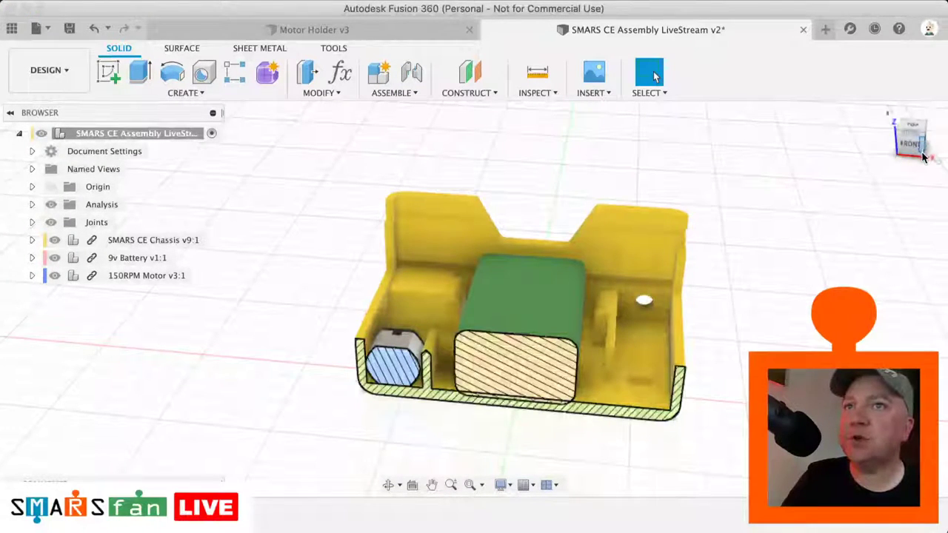
drag(918, 154, 880, 136)
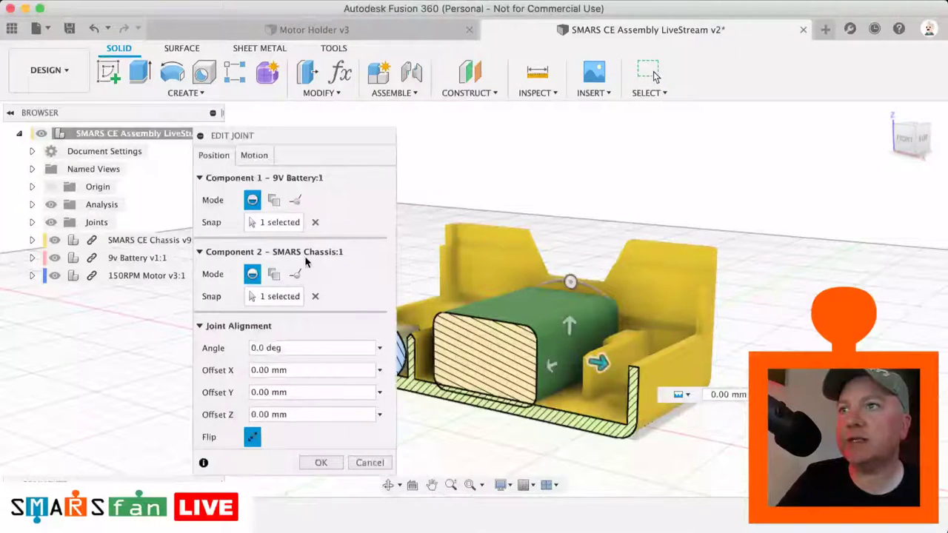
click(315, 222)
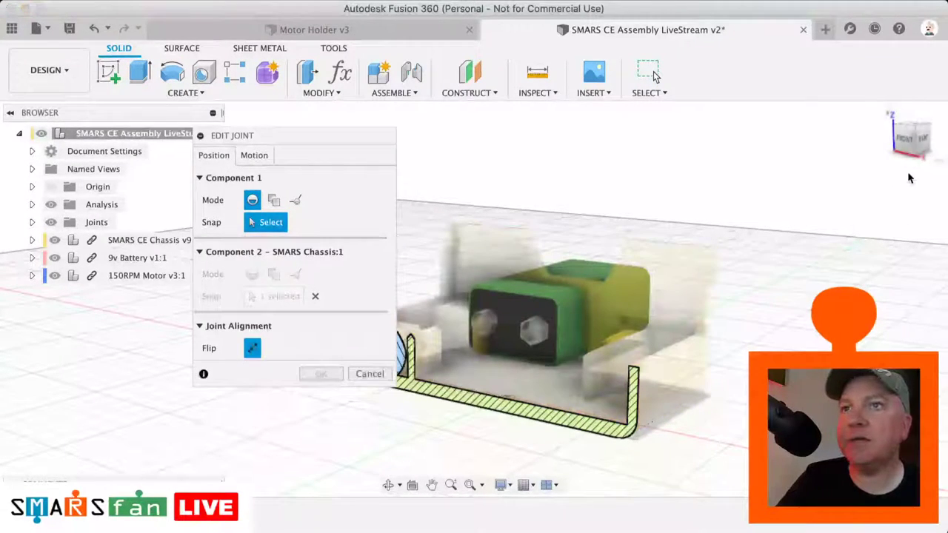
drag(914, 158, 744, 348)
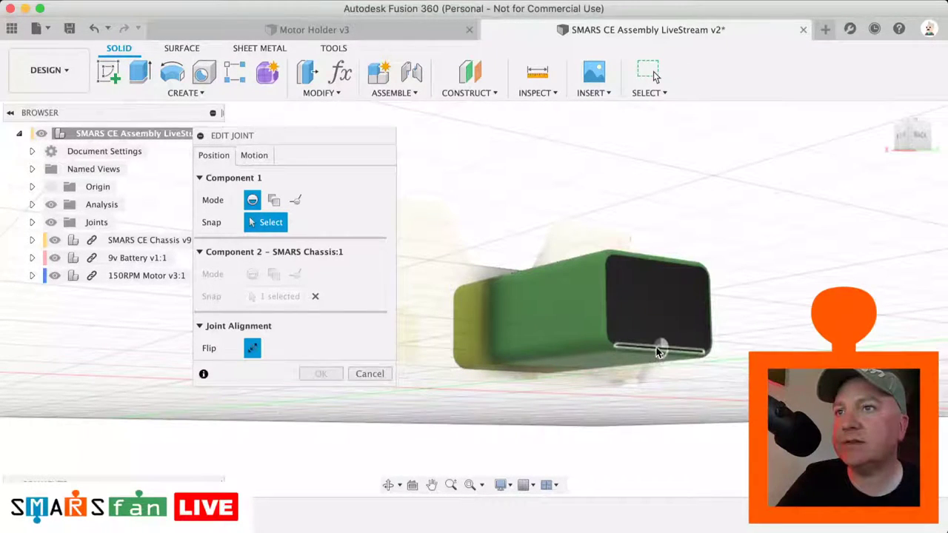
click(657, 353)
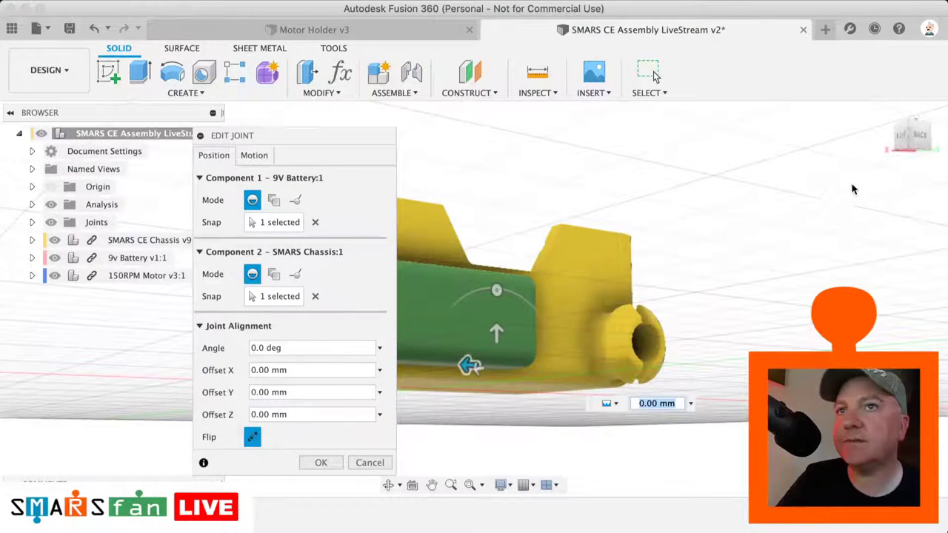
mouse_move(930, 150)
mouse_down()
mouse_move(907, 163)
mouse_move(936, 164)
mouse_up()
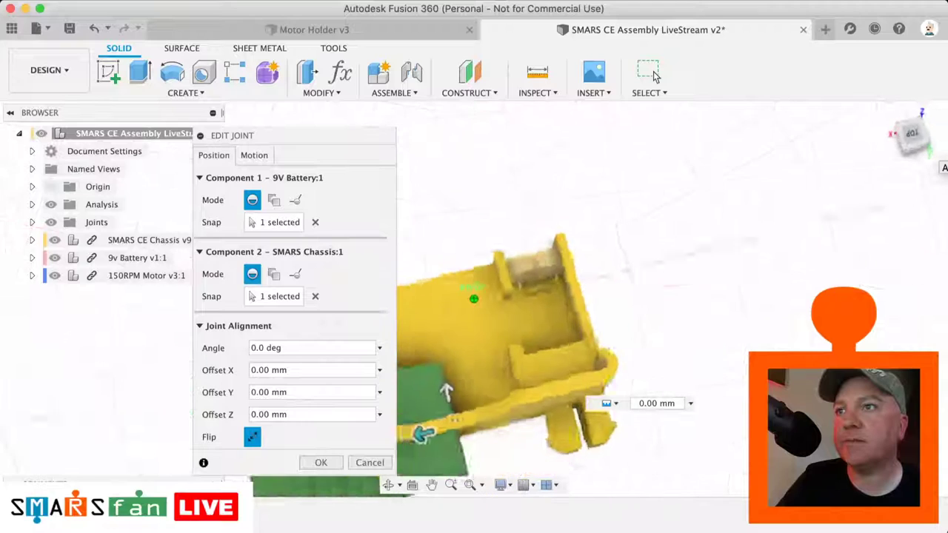
shift+middle_drag(937, 165, 938, 164)
drag(938, 165, 932, 157)
scroll(643, 300, left, 4)
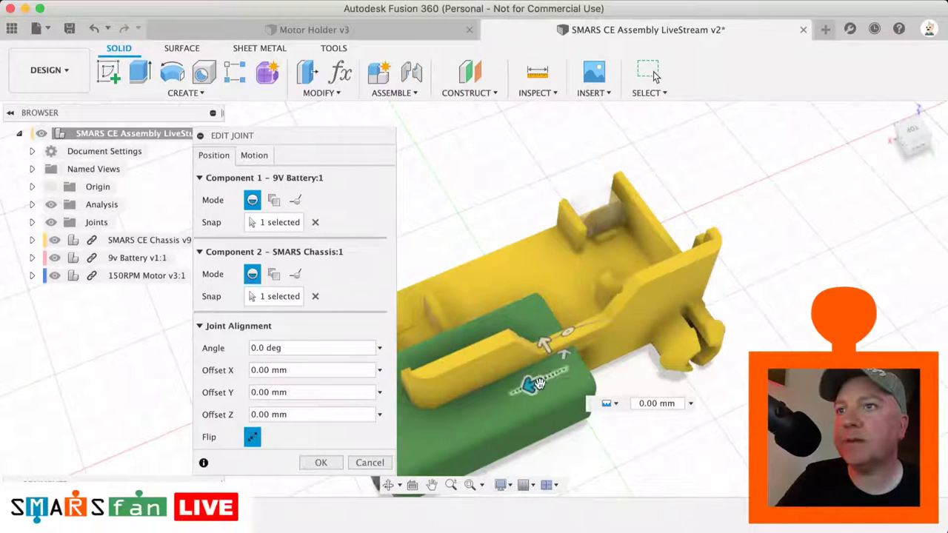
click(315, 223)
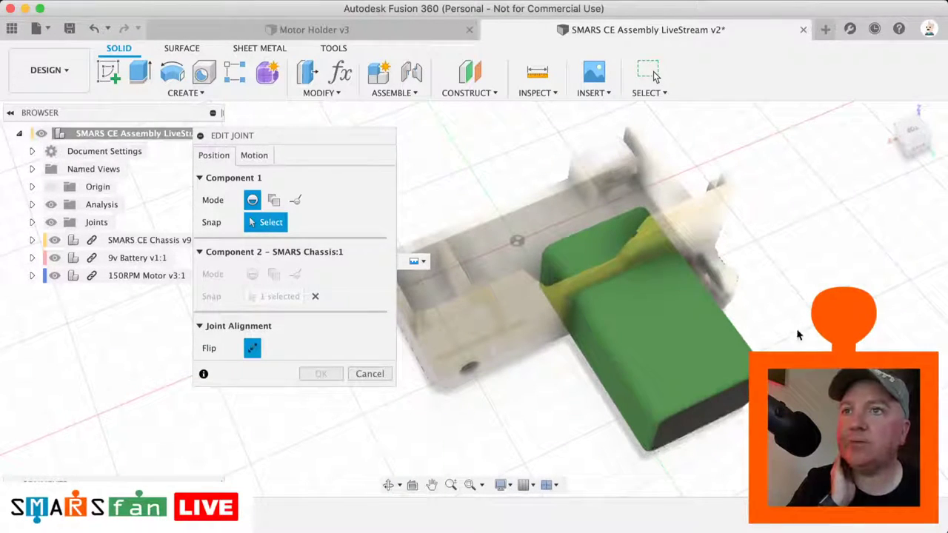
key(Escape)
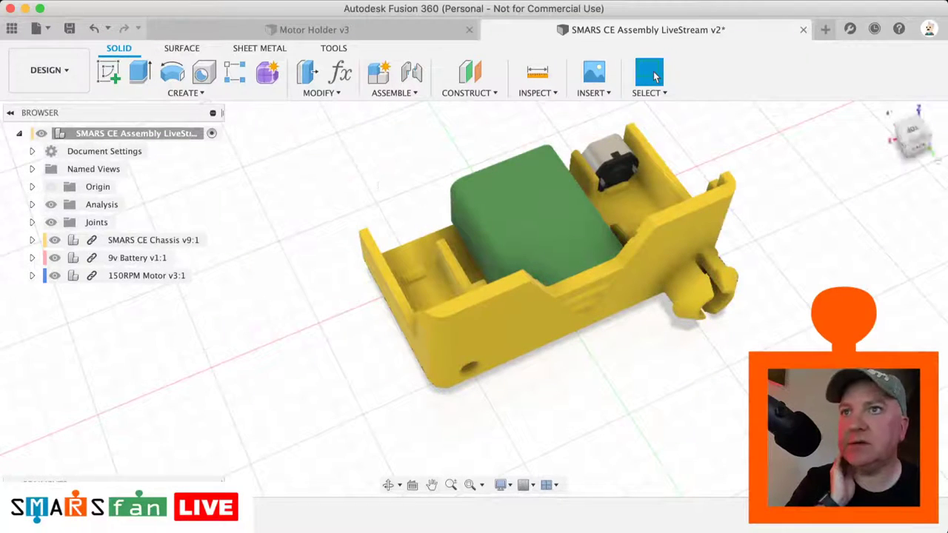
- Edit the battery joint: try an Offset Z of 0.50 mm, reset it to 0.00 mm, and set Offset Y to 1.0 mm
mouse_move(903, 151)
mouse_down()
mouse_move(474, 298)
mouse_move(202, 335)
mouse_up()
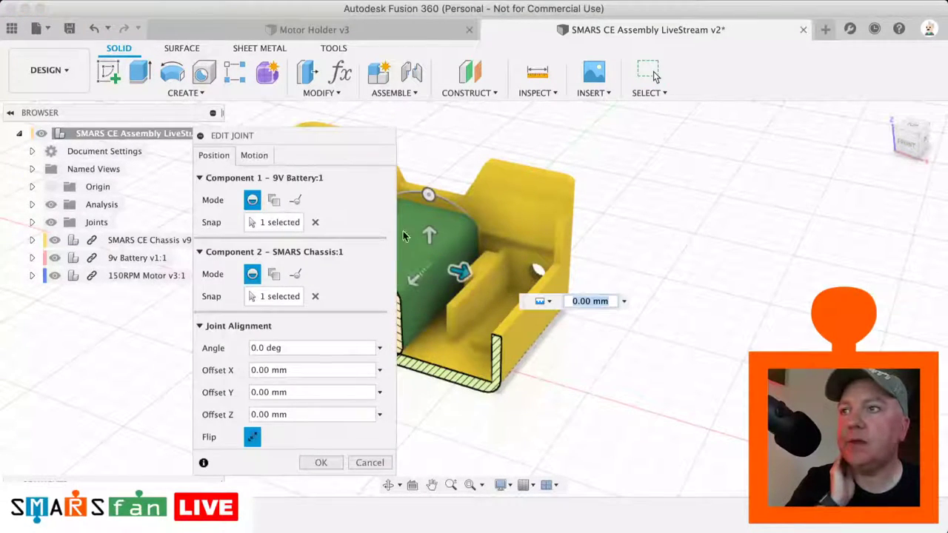
drag(355, 158, 757, 114)
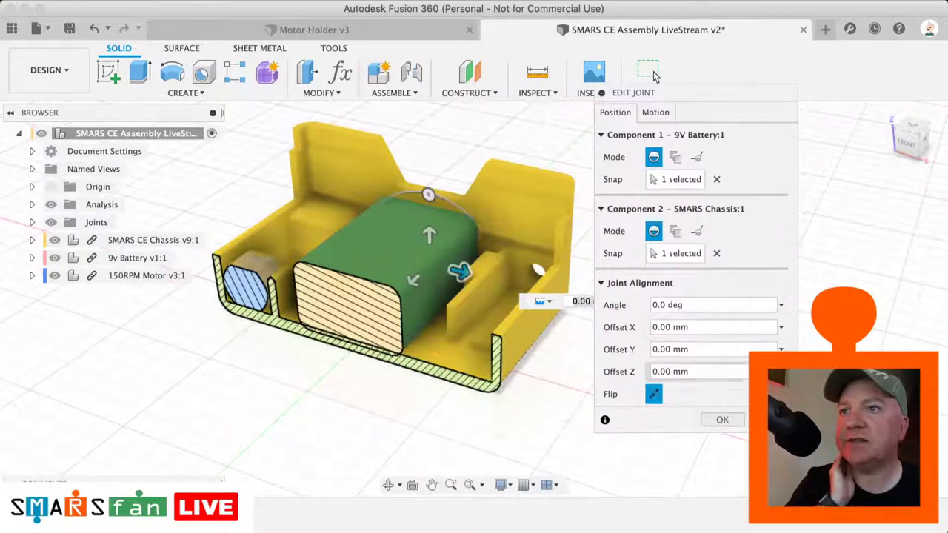
click(673, 371)
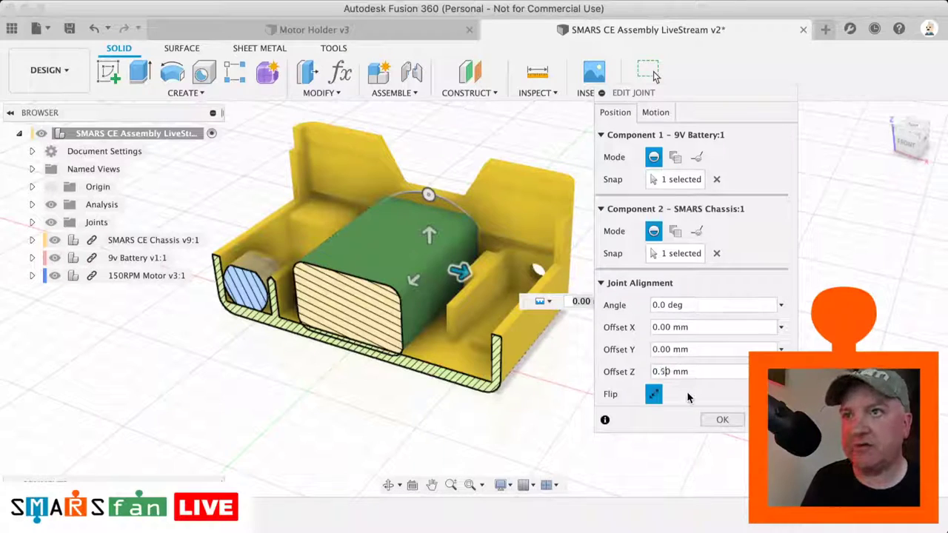
key(Return)
key(BackSpace)
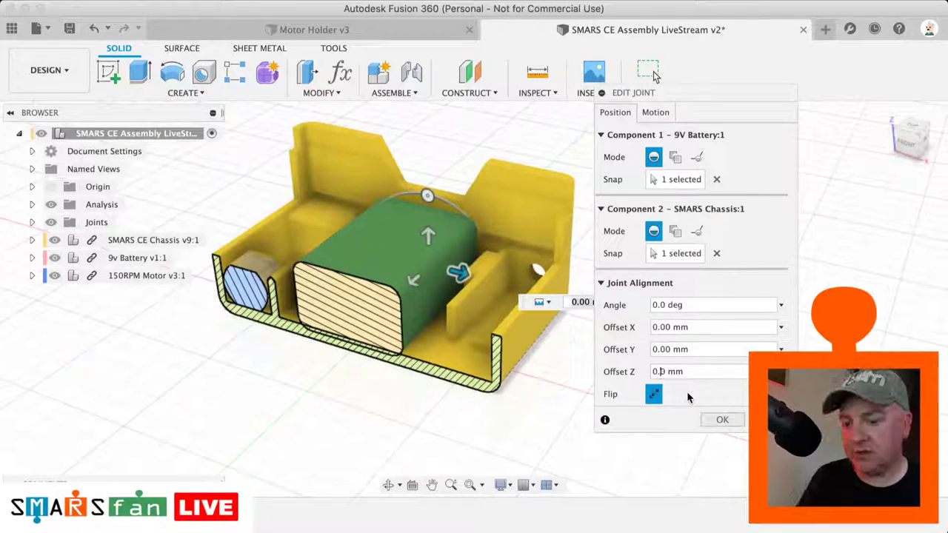
text(0)
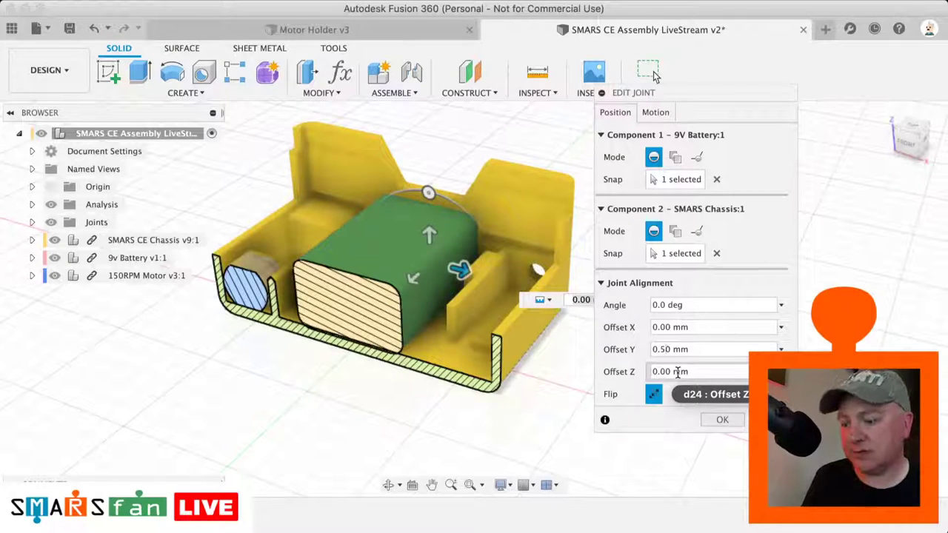
text(.)
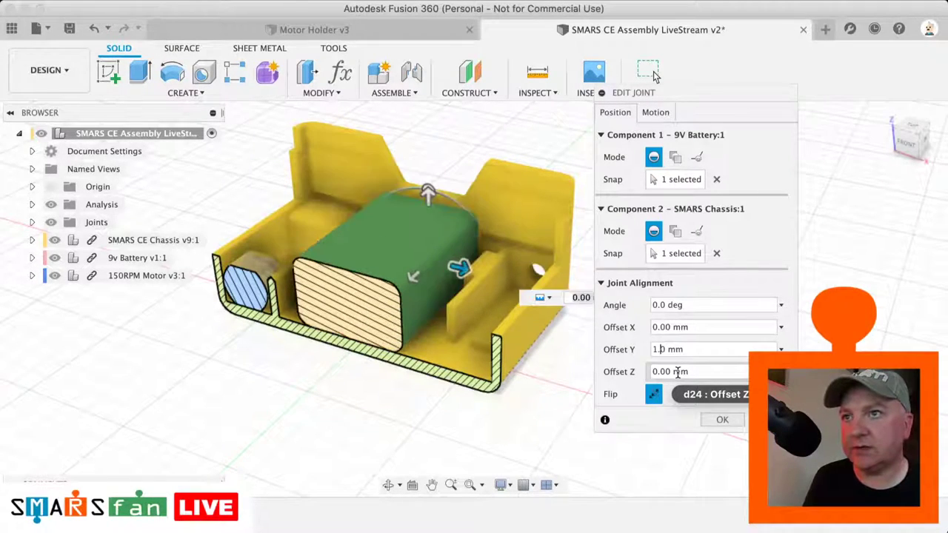
key(Return)
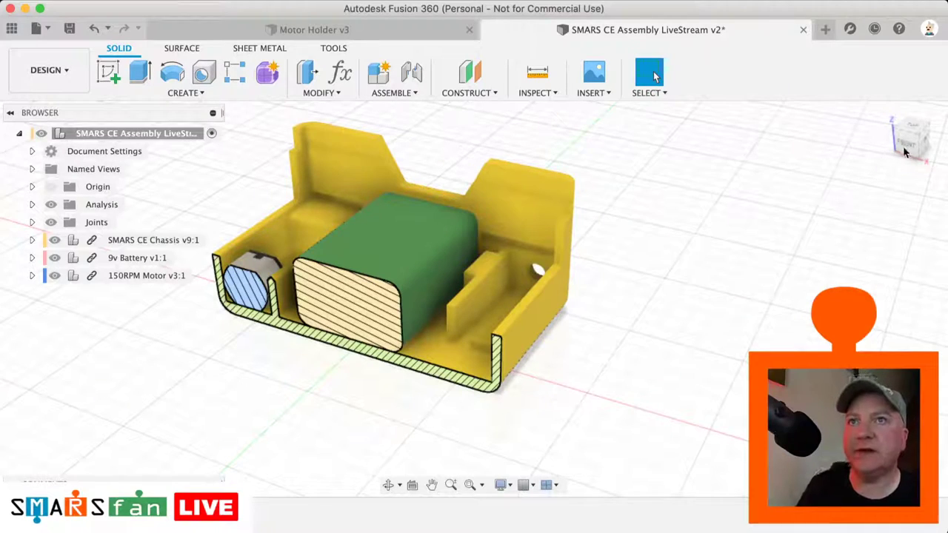
- Examine the battery's contact with the chassis floor in the front section view, and turn the section analysis off
drag(900, 149, 911, 157)
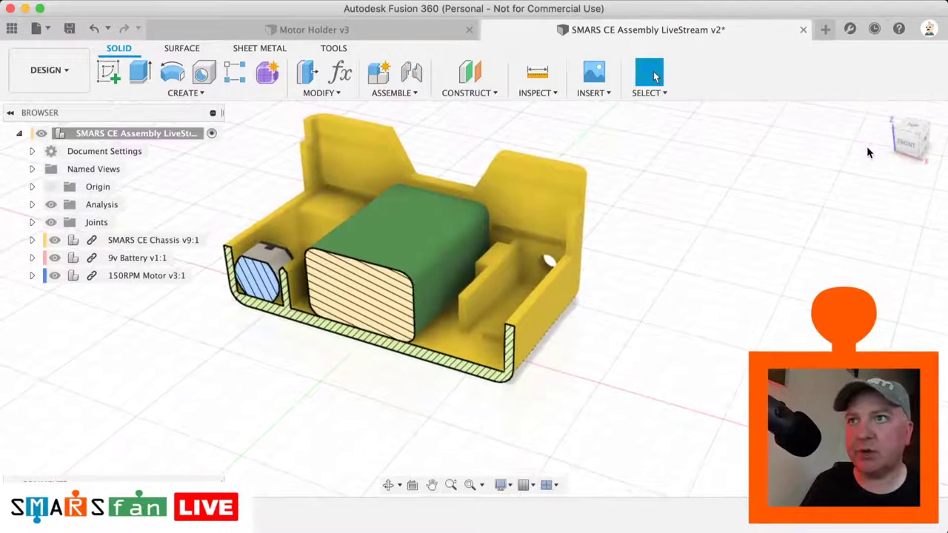
click(903, 147)
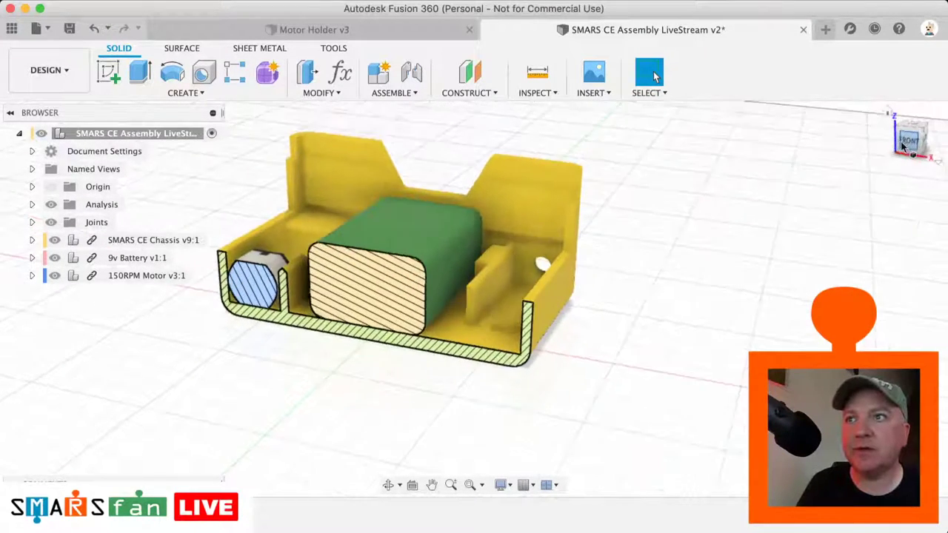
scroll(411, 293, up, 4)
scroll(410, 288, up, 3)
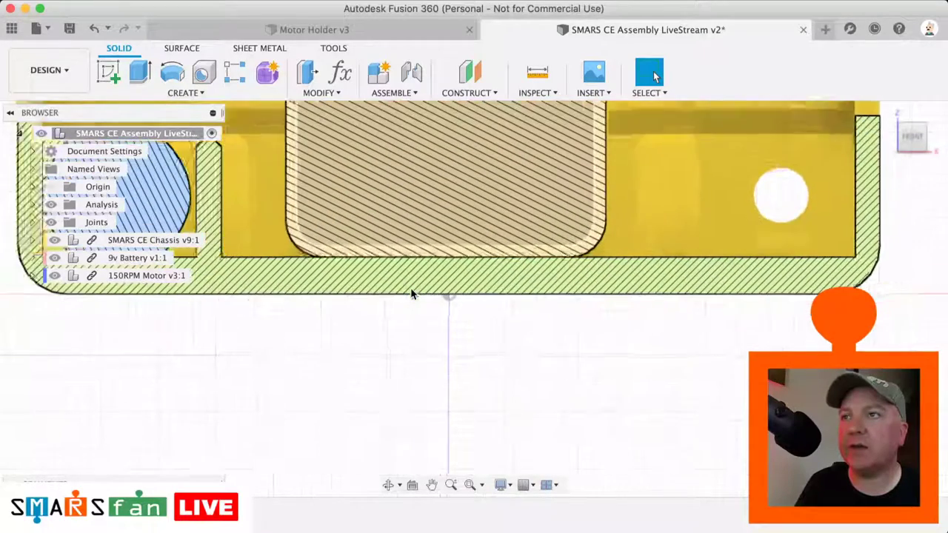
scroll(411, 288, down, 2)
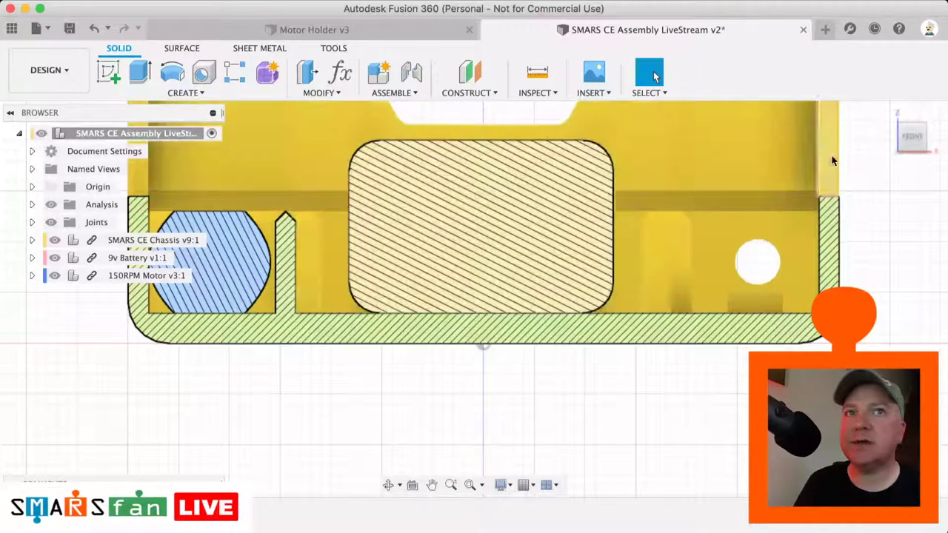
scroll(658, 195, down, 3)
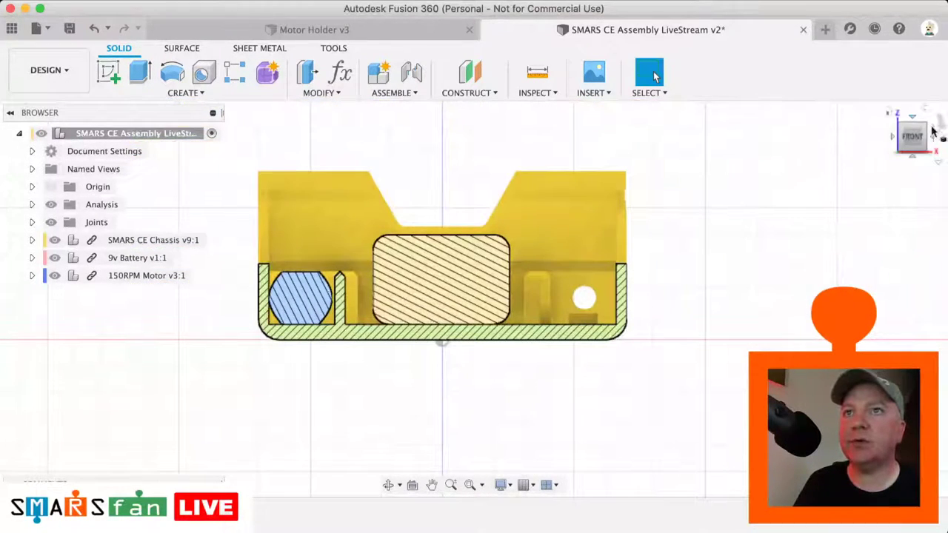
click(893, 115)
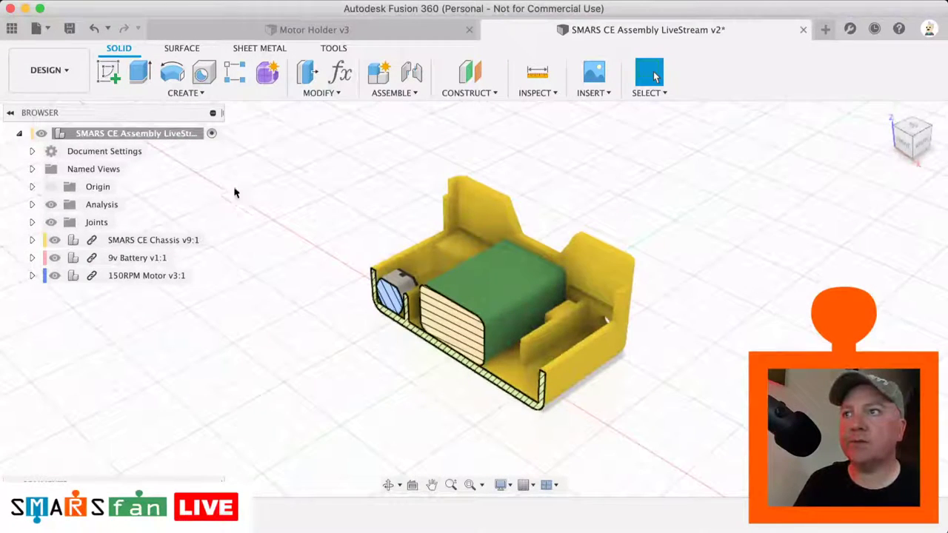
click(50, 205)
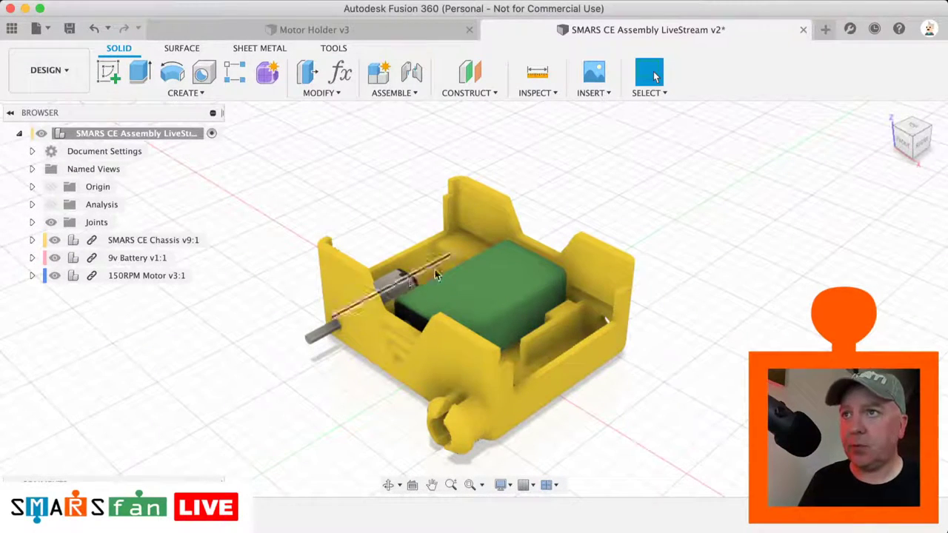
- Insert the Motor Holder design from the Livestream Build along project folder into the current assembly
click(12, 29)
click(104, 116)
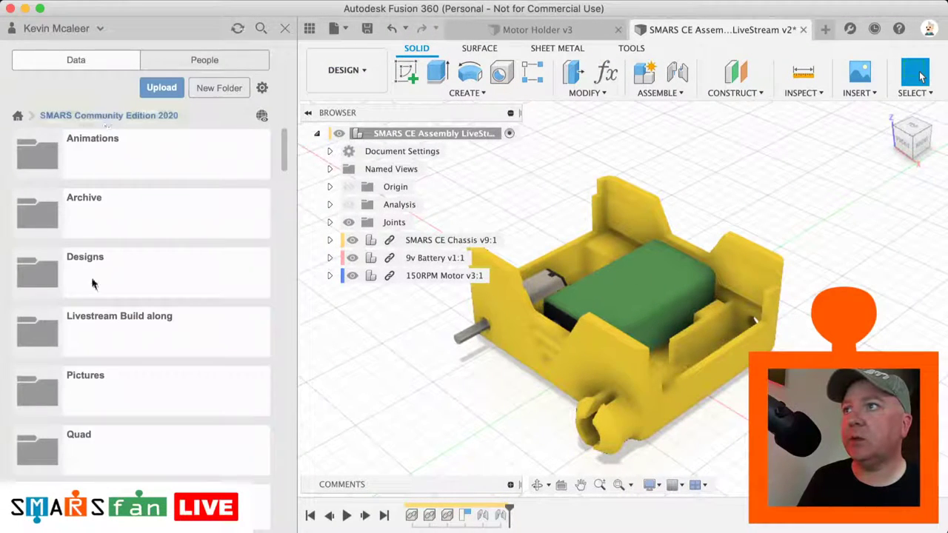
scroll(125, 368, down, 2)
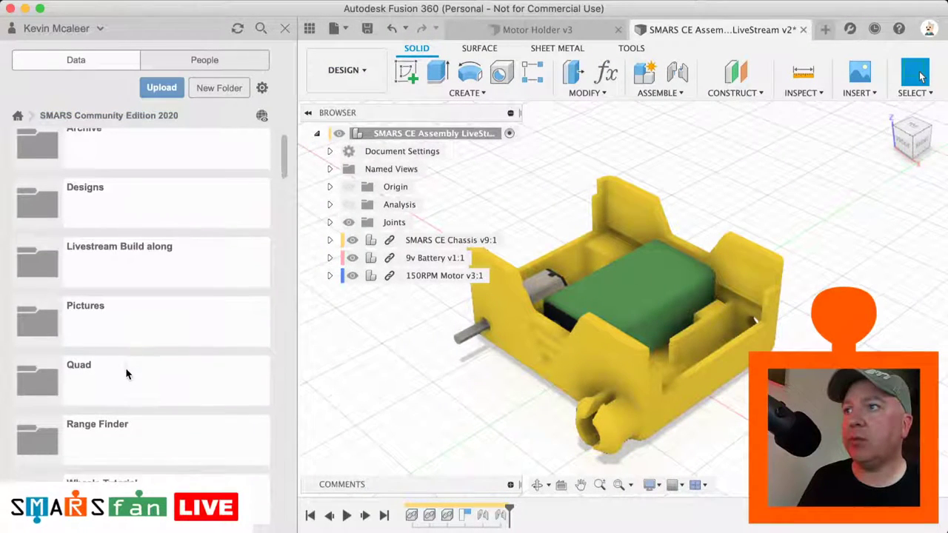
double_click(116, 273)
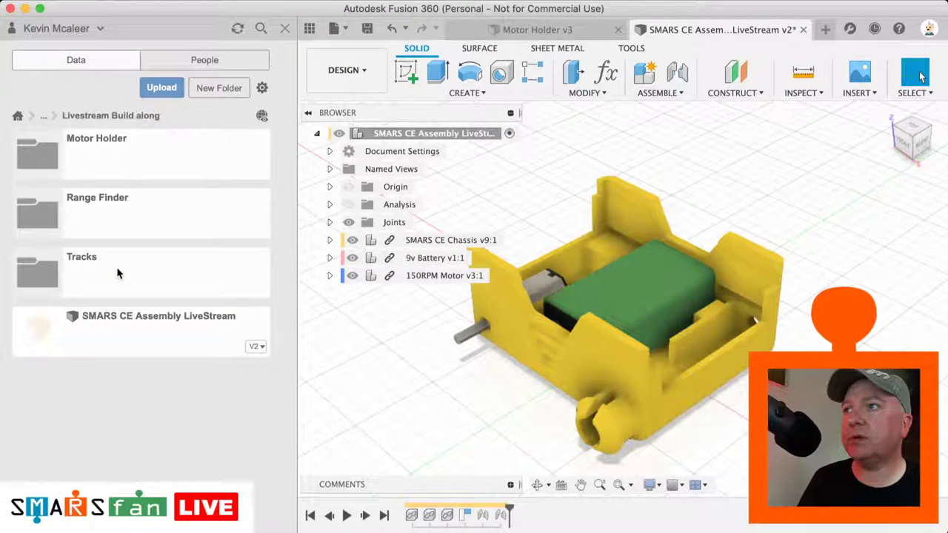
double_click(105, 152)
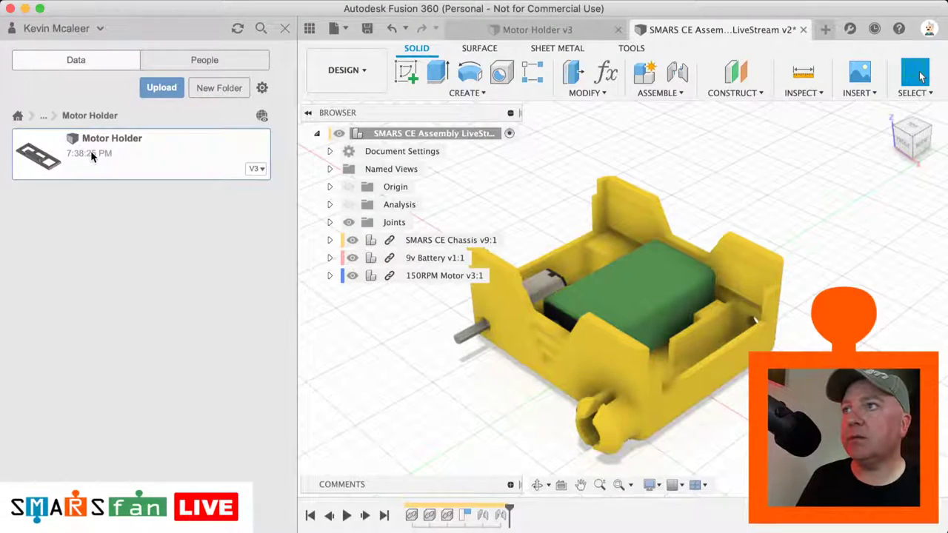
right_click(93, 155)
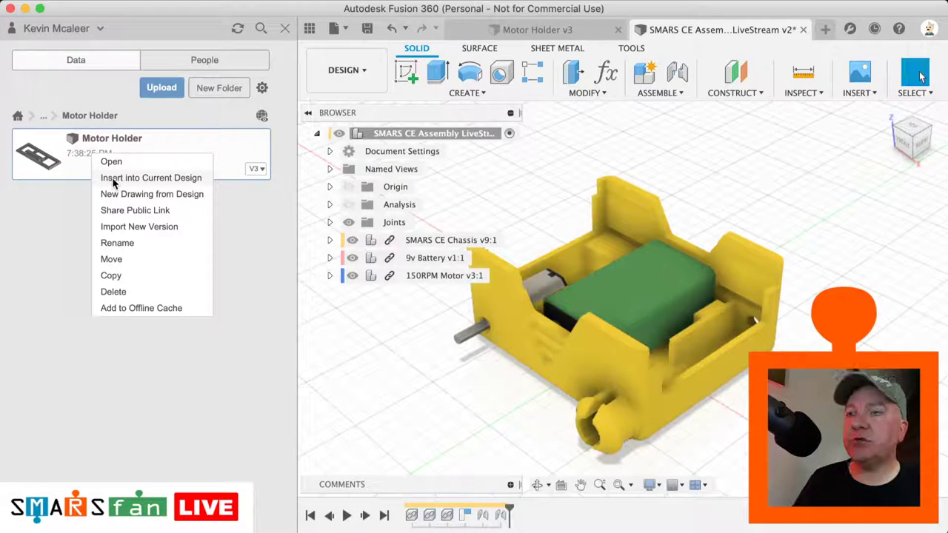
click(113, 178)
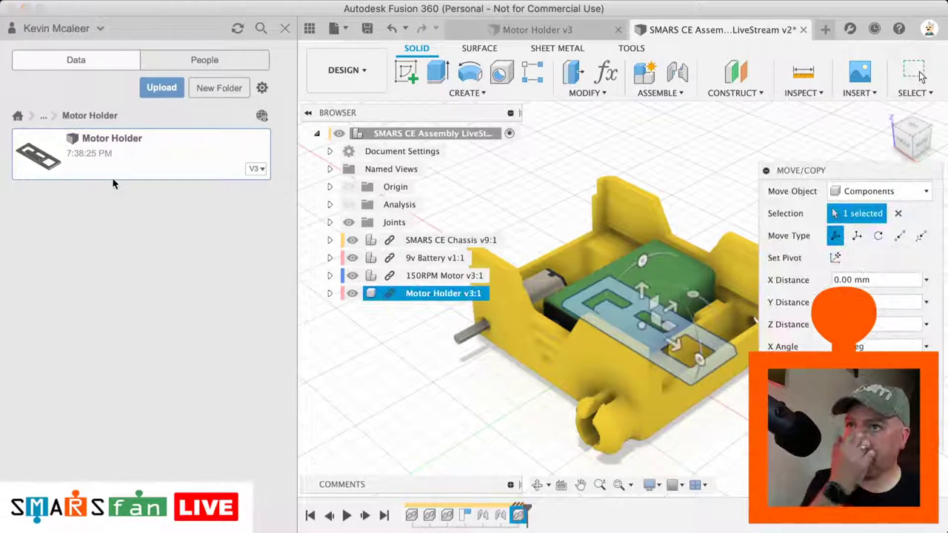
- Rotate the inserted motor holder about the vertical axis and move it 75 mm so it sits clear of the chassis
click(696, 294)
drag(695, 295, 522, 240)
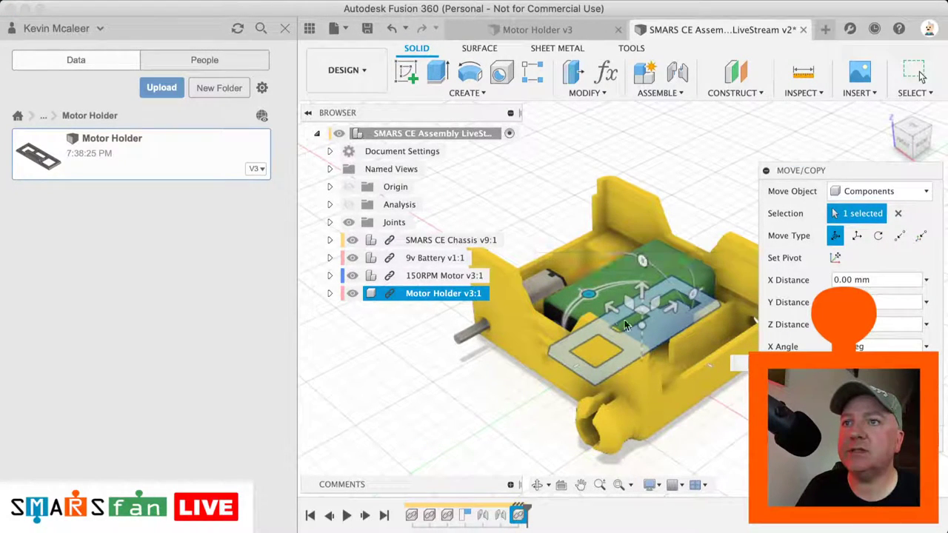
drag(619, 314, 465, 231)
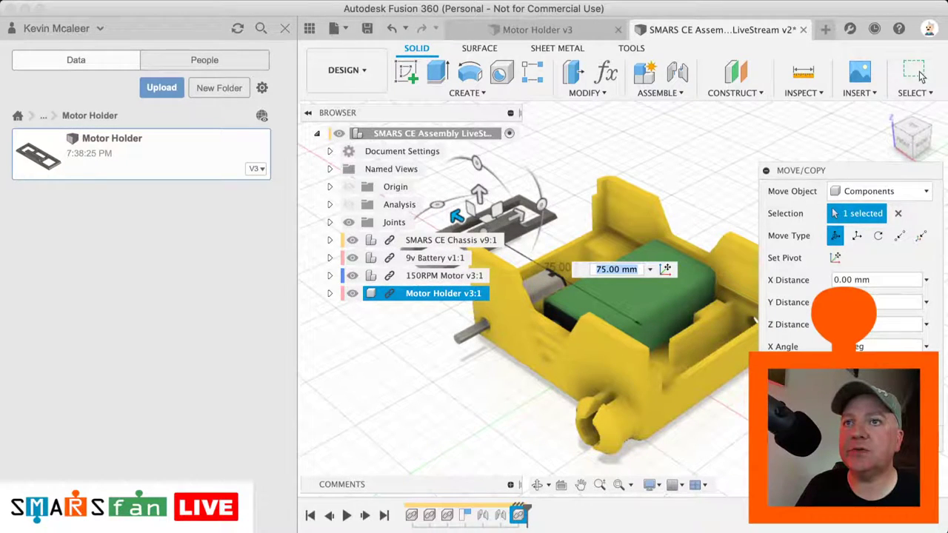
click(921, 76)
mouse_move(913, 140)
mouse_down()
mouse_move(893, 164)
mouse_move(902, 155)
mouse_up()
click(309, 27)
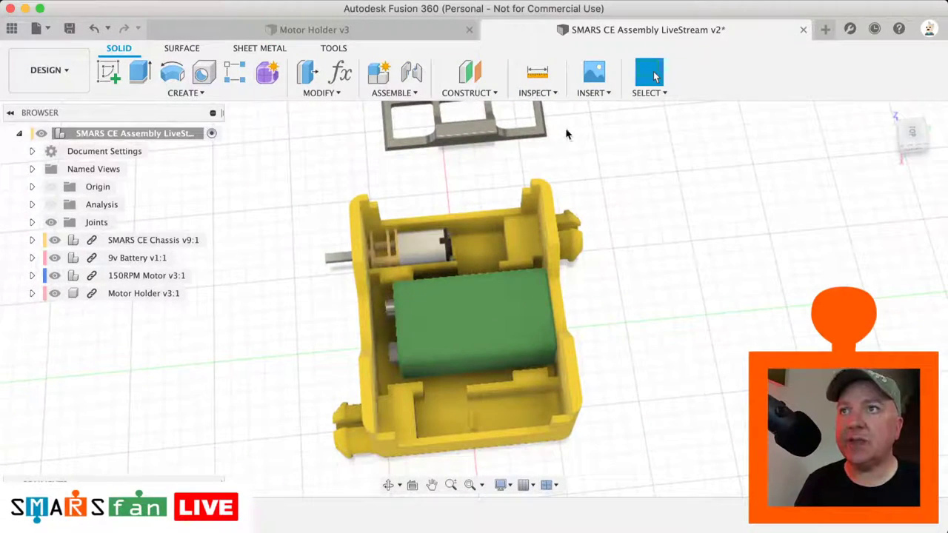
- Start a joint and set the Component 1 snap to the middle of the motor holder's short end edge
mouse_move(926, 144)
mouse_down()
mouse_move(895, 165)
mouse_move(898, 178)
mouse_move(890, 89)
mouse_move(887, 116)
mouse_move(845, 109)
mouse_up()
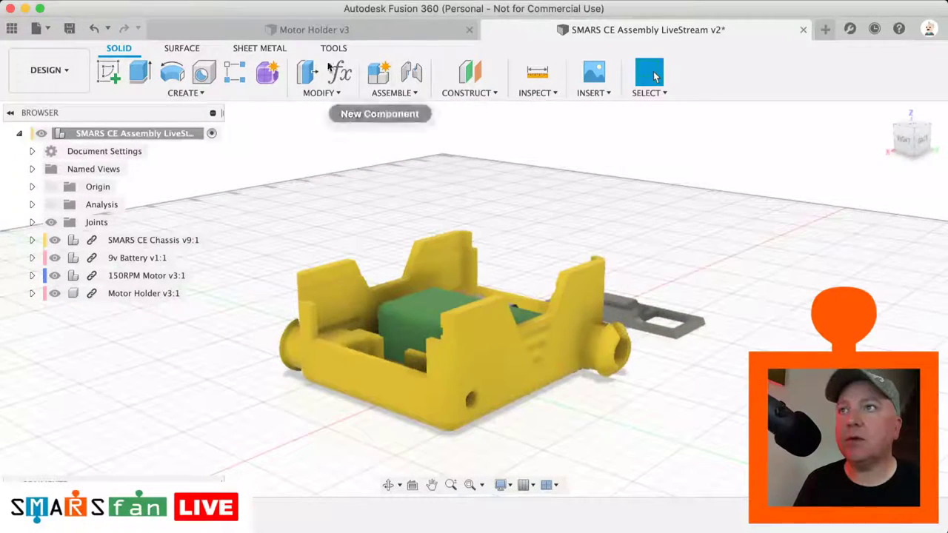
click(418, 79)
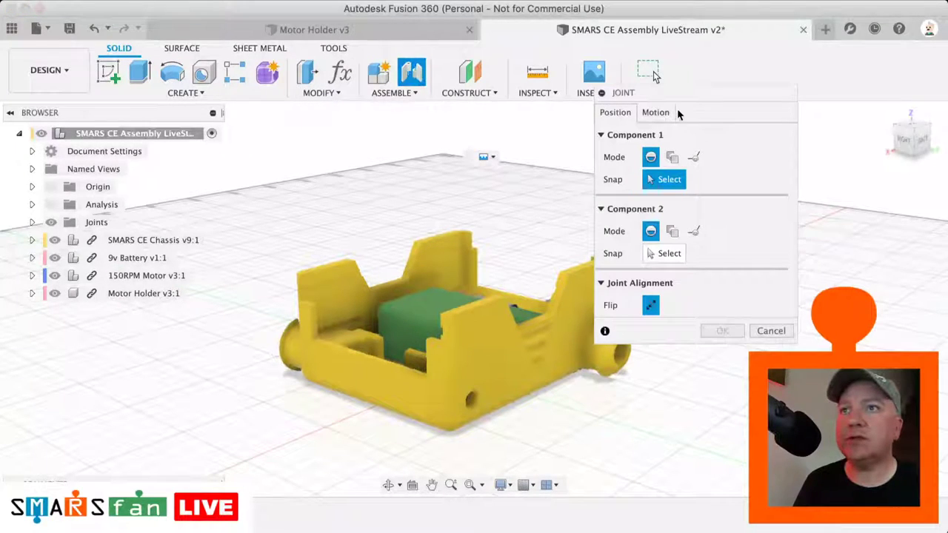
drag(683, 88, 314, 118)
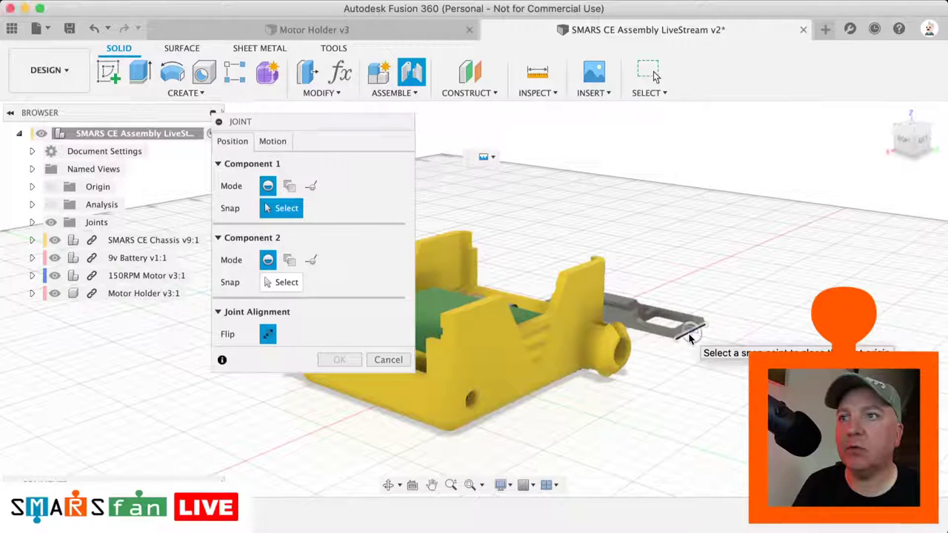
click(689, 338)
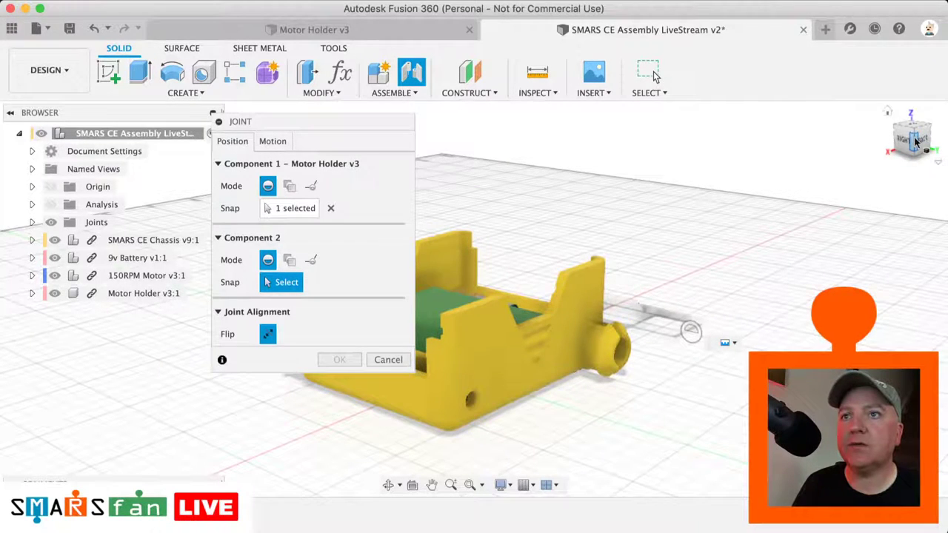
- Set the Component 2 snap to the middle of the chassis's inner edge opposite the motor shaft, and create the motor holder joint
mouse_move(916, 142)
mouse_down()
mouse_move(911, 124)
mouse_move(913, 136)
mouse_up()
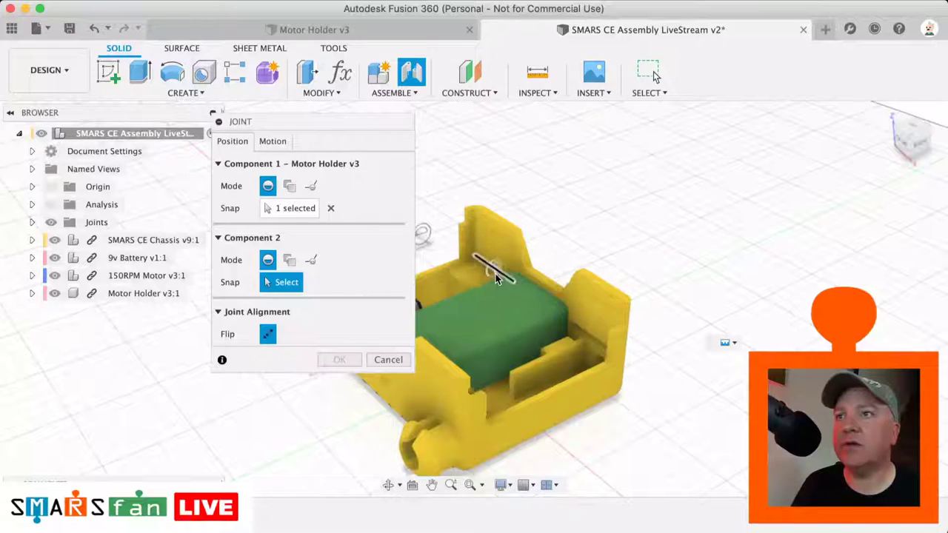
click(496, 277)
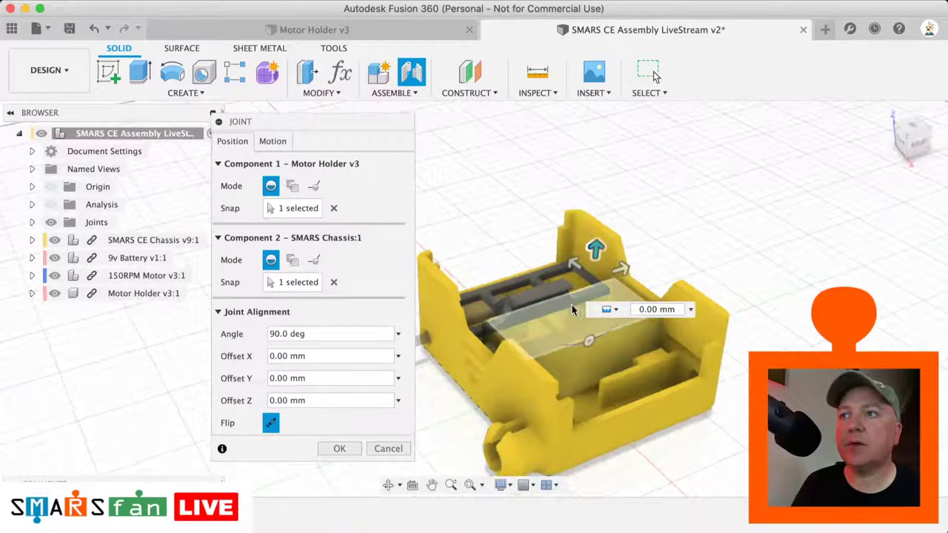
click(340, 449)
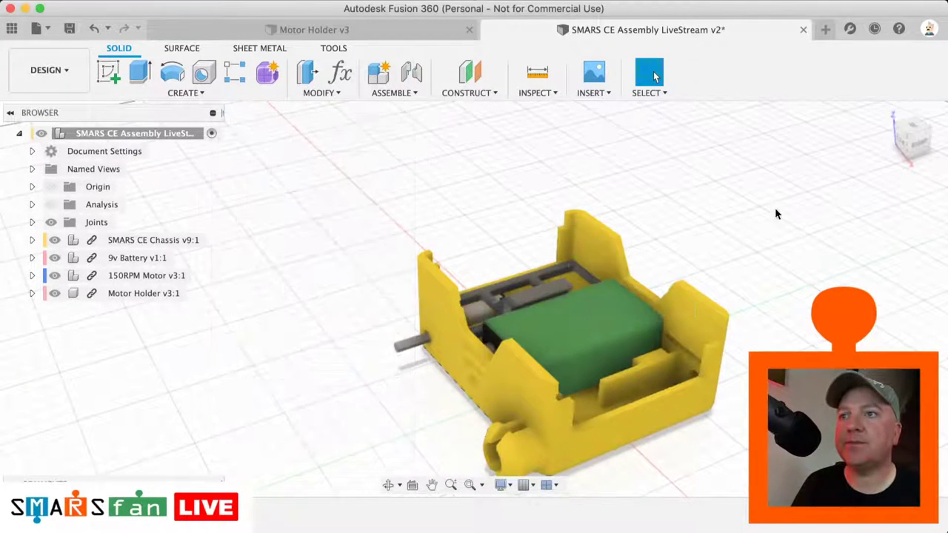
- Turn on the section analysis, examine from the front how the motor holder sits over the motor, and expand the Analysis folder
click(52, 205)
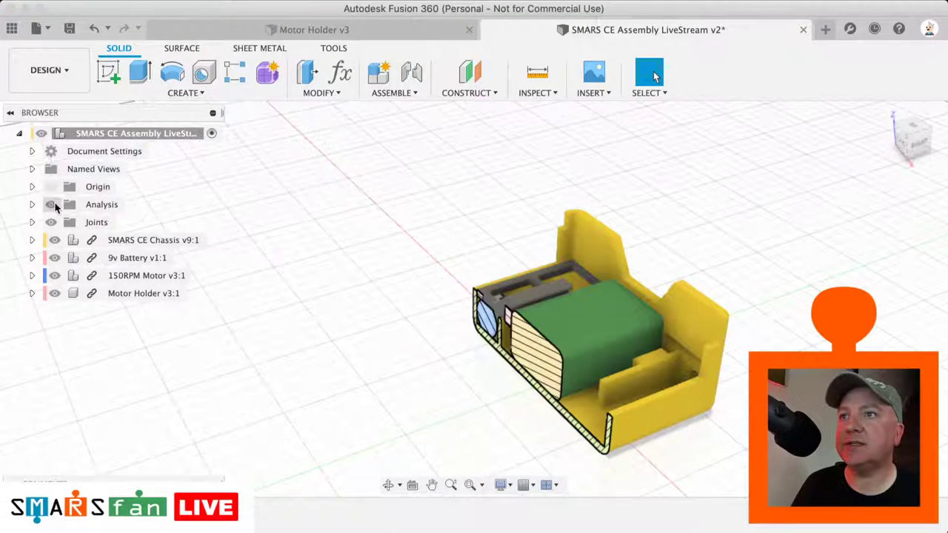
click(904, 144)
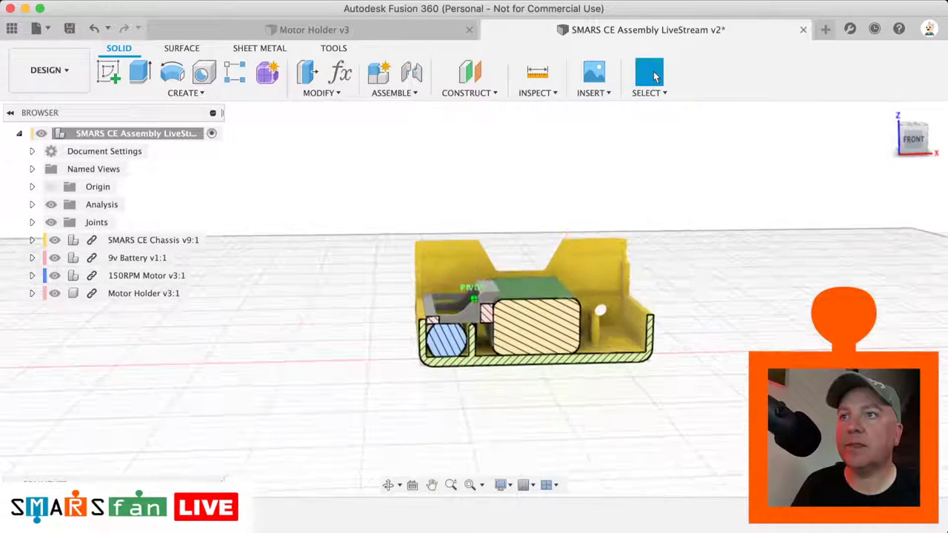
scroll(482, 297, up, 6)
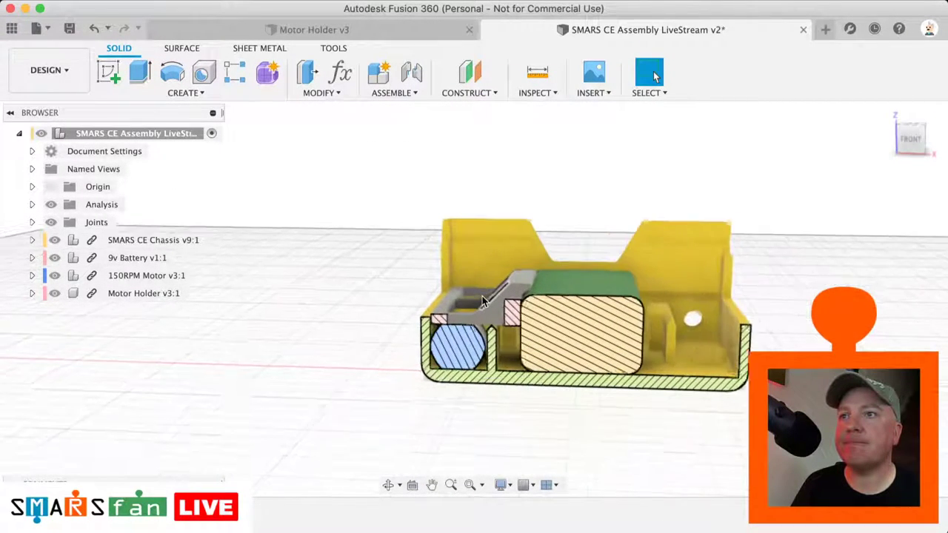
scroll(483, 292, up, 5)
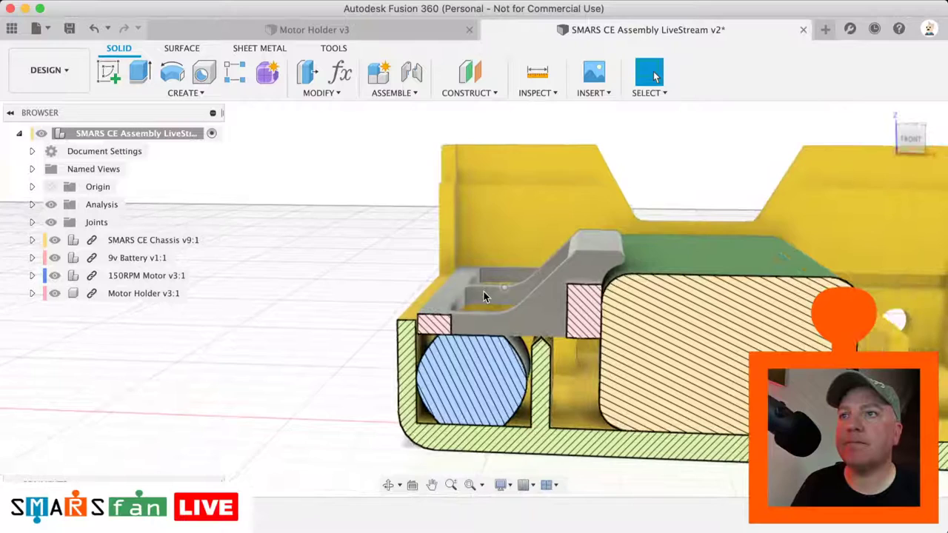
click(31, 205)
double_click(104, 224)
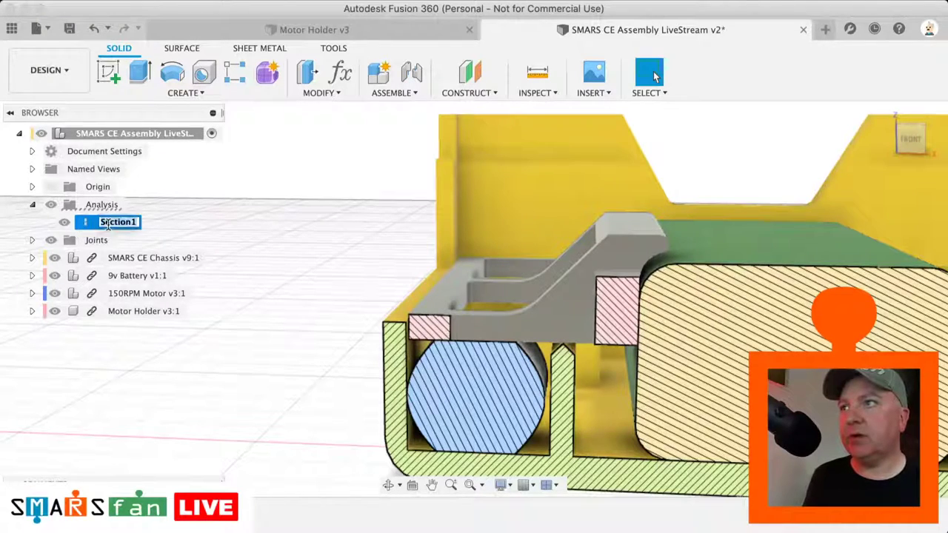
double_click(88, 221)
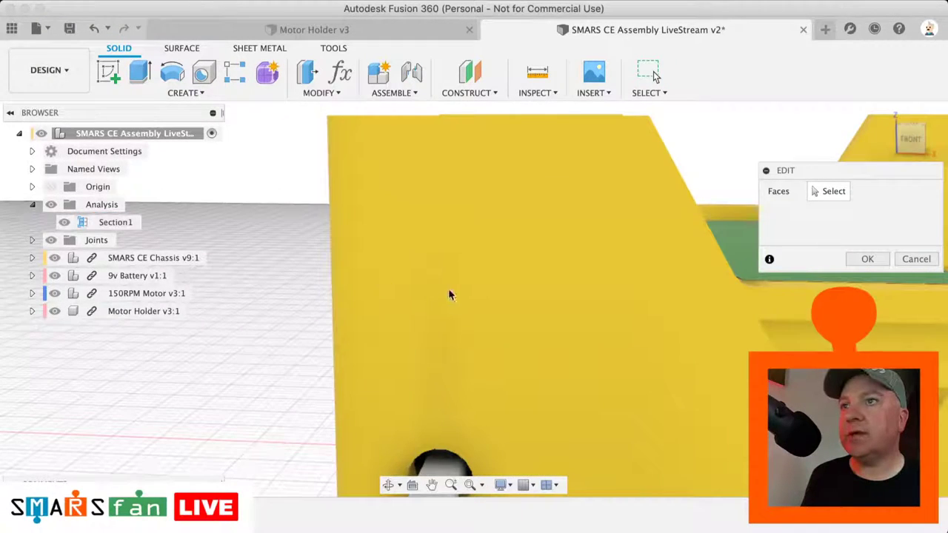
click(916, 260)
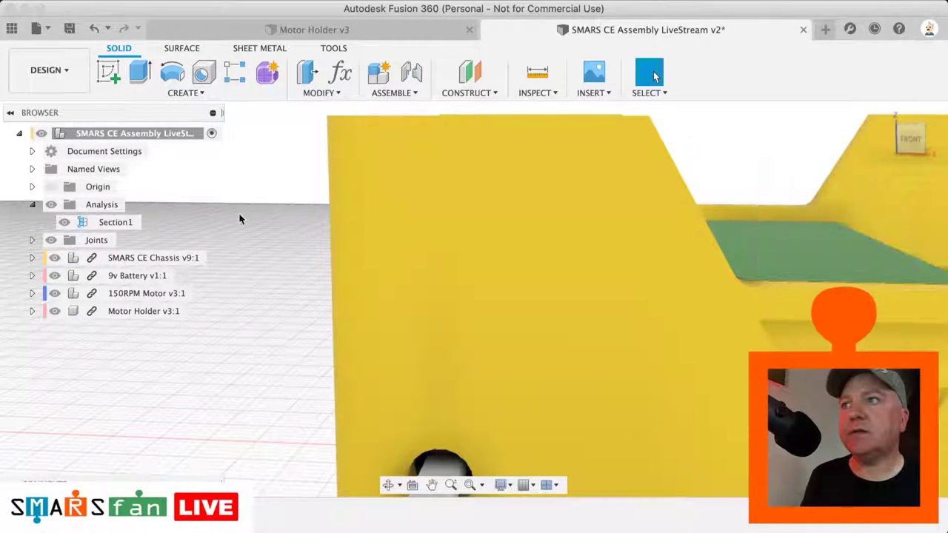
- Set the Section1 analysis's Y Distance to -2.00 mm and examine the motor holder's profile against the motor and battery from the front
right_click(95, 221)
click(123, 248)
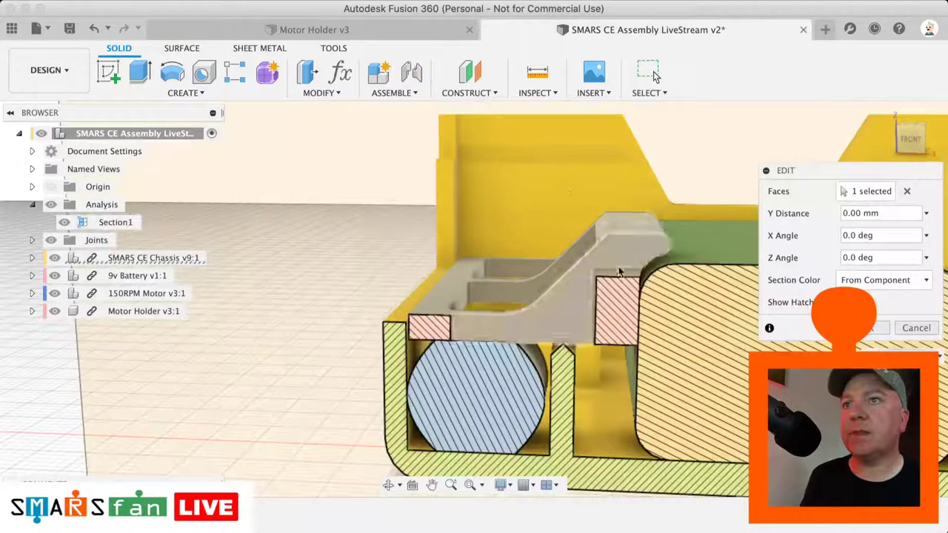
drag(921, 131, 897, 152)
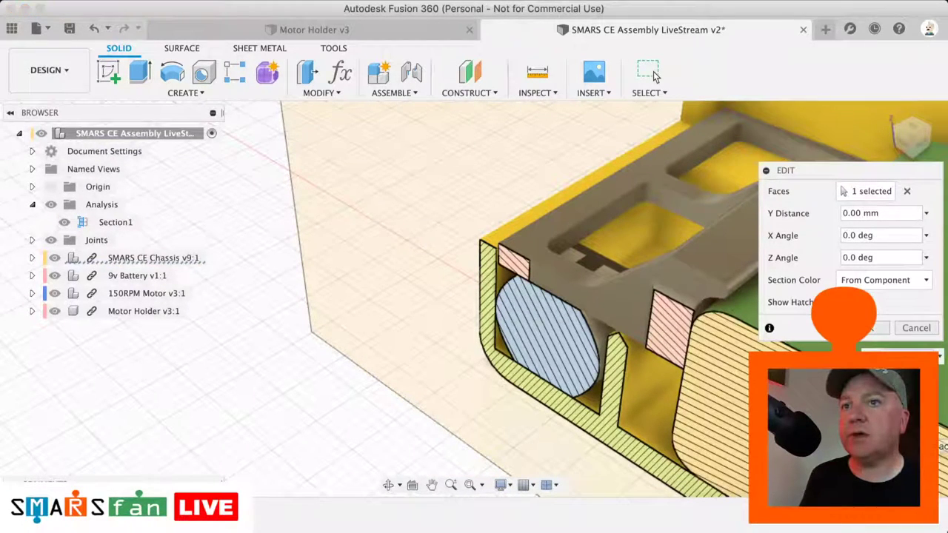
mouse_move(838, 385)
mouse_down()
mouse_move(859, 371)
mouse_move(852, 376)
mouse_up()
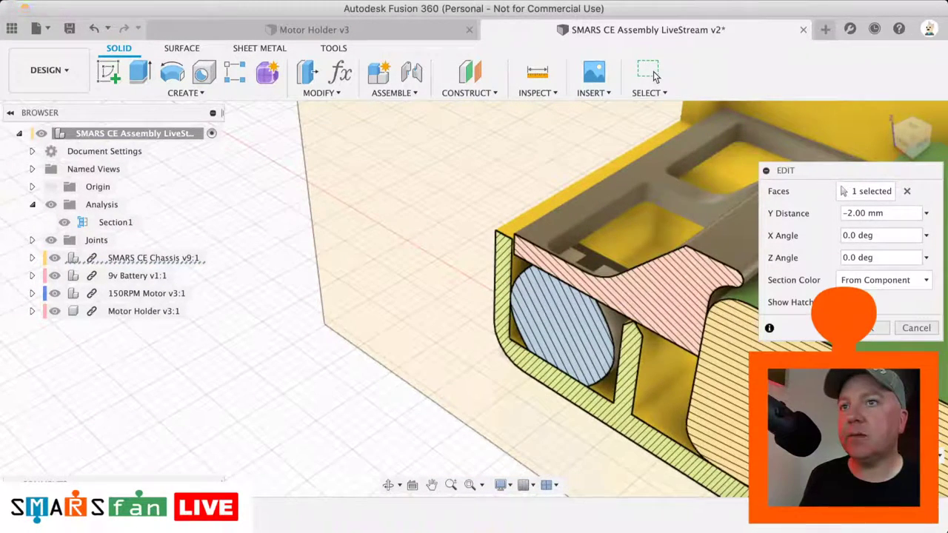
click(869, 330)
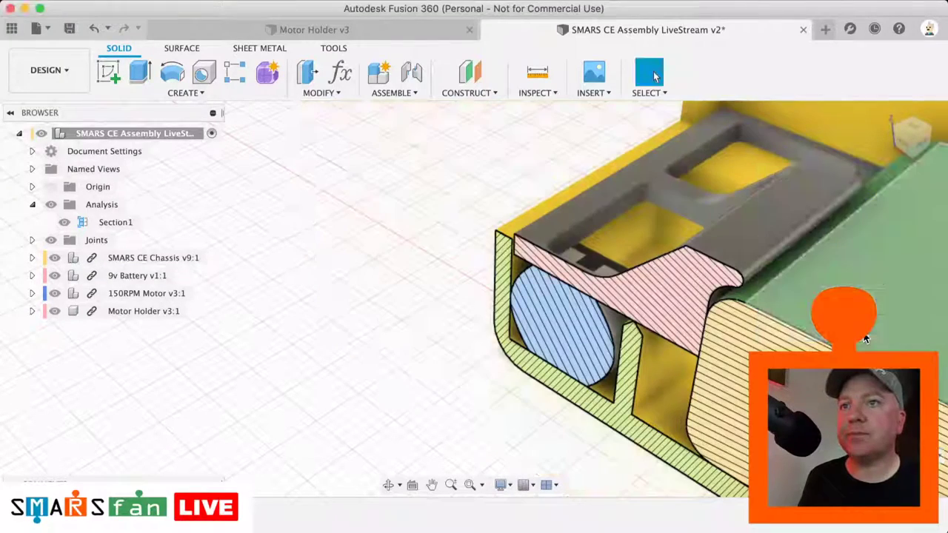
click(900, 147)
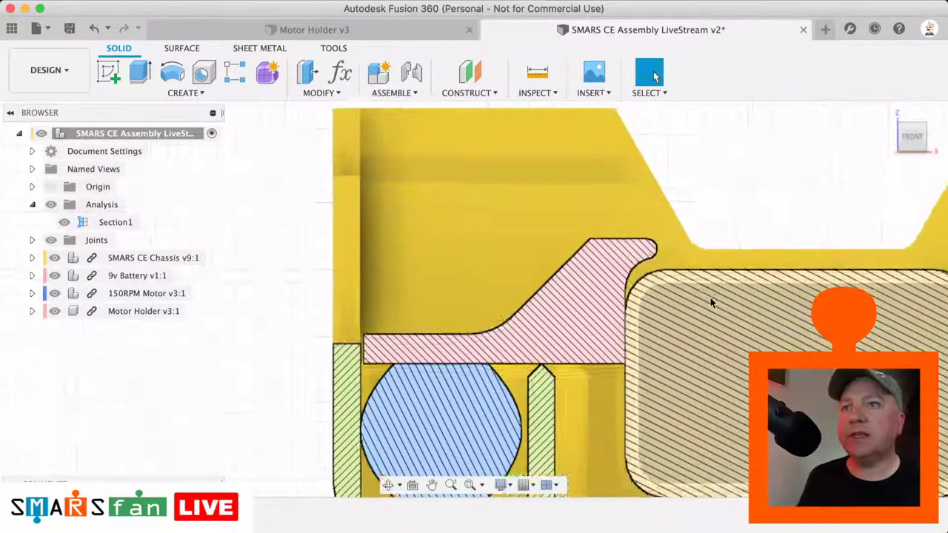
middle_drag(710, 298, 681, 288)
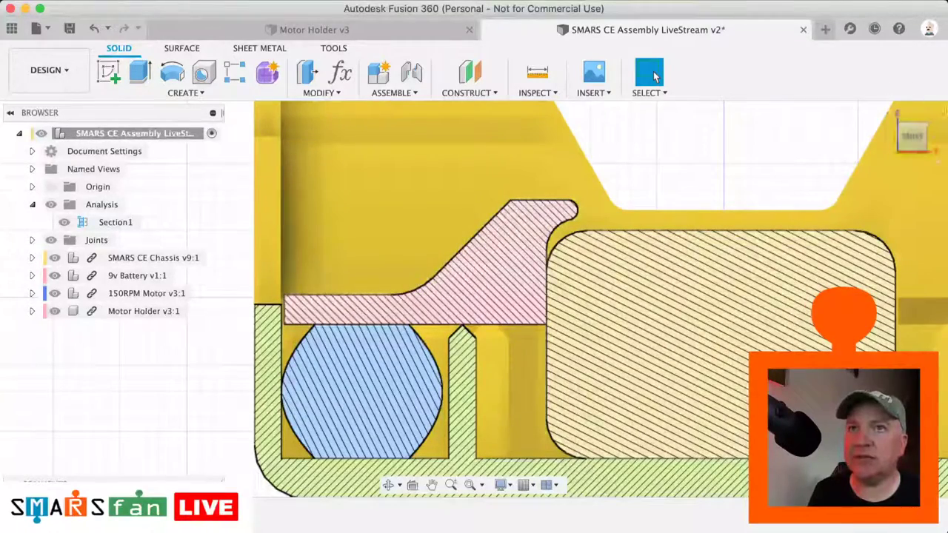
drag(924, 131, 932, 153)
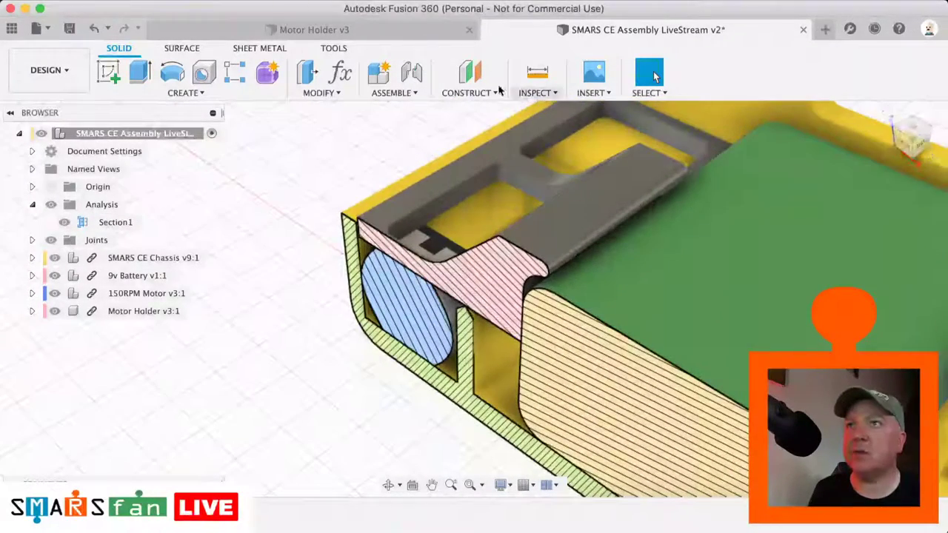
- Switch to the Motor Holder design, search the appearance library for "yellow matte", and apply Plastic - Matte (Yellow) to the holder body
click(379, 34)
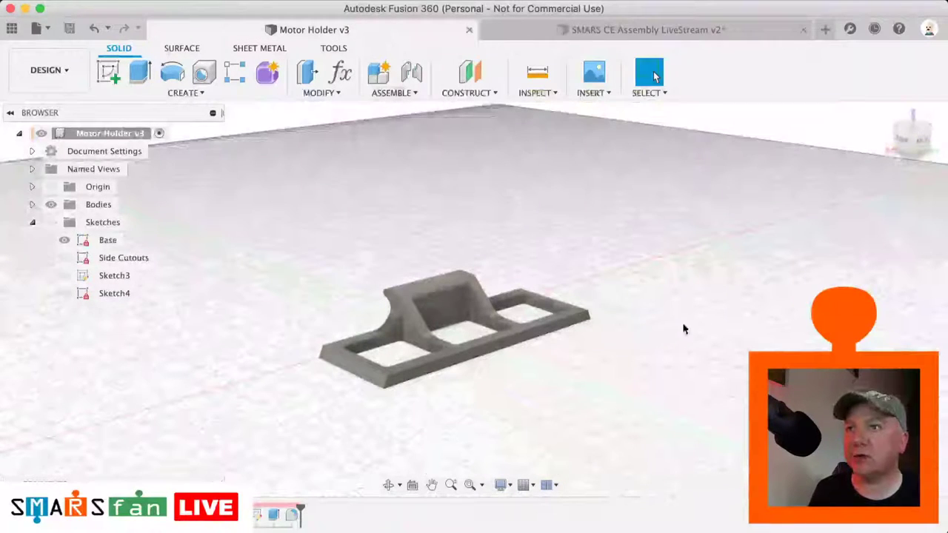
key(a)
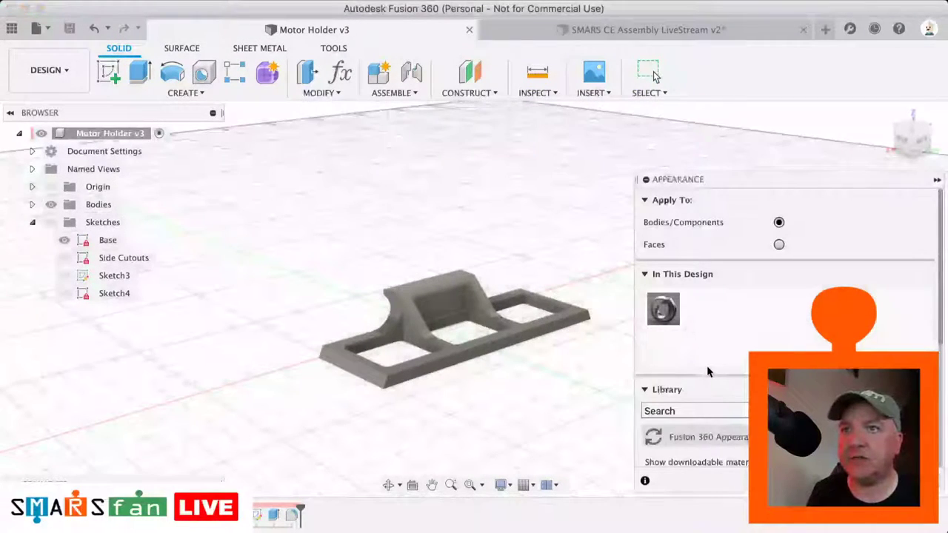
click(678, 409)
text(yellow matte)
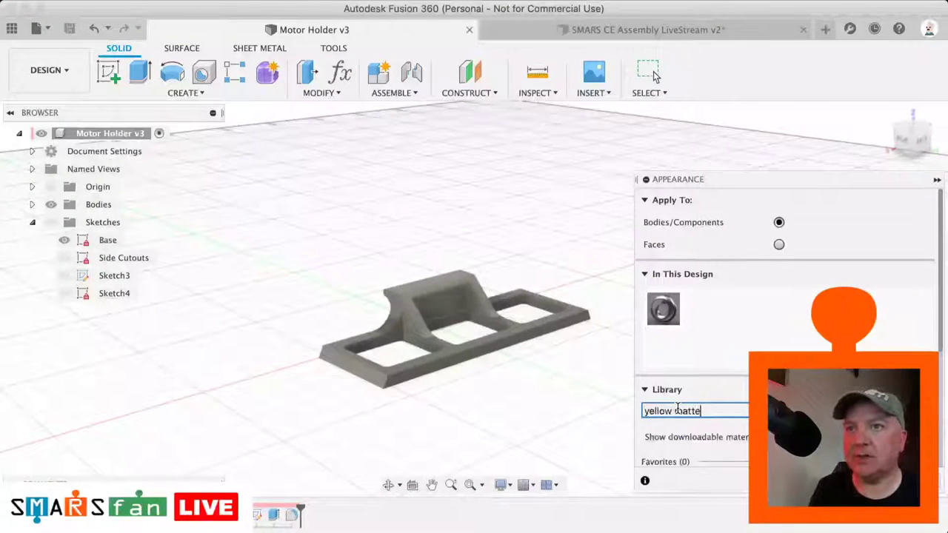
scroll(738, 404, down, 3)
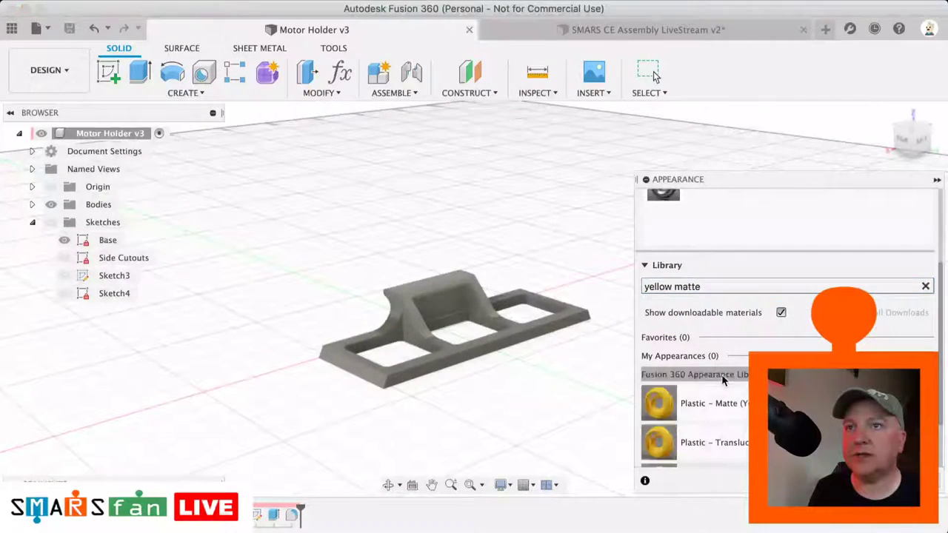
drag(704, 403, 522, 325)
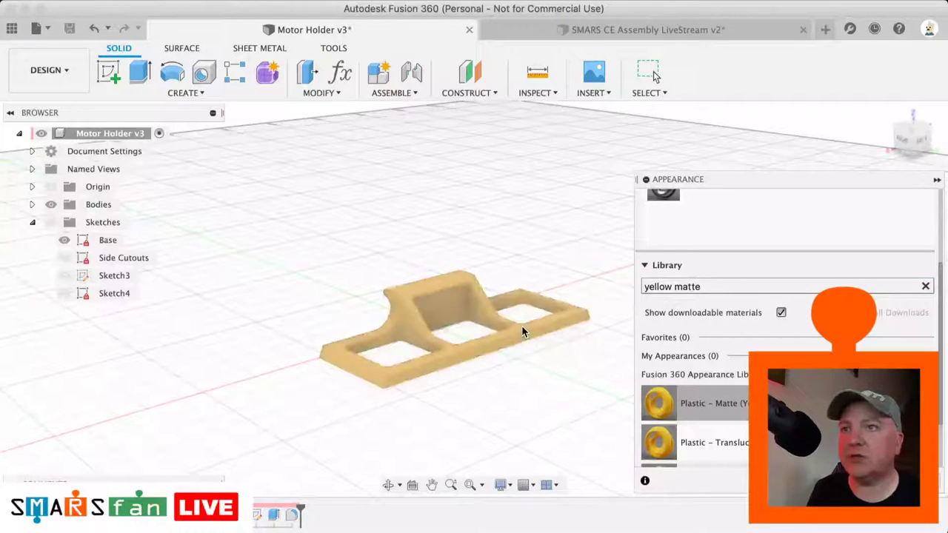
- Finish the appearance change and save the Motor Holder design as a new version
click(654, 75)
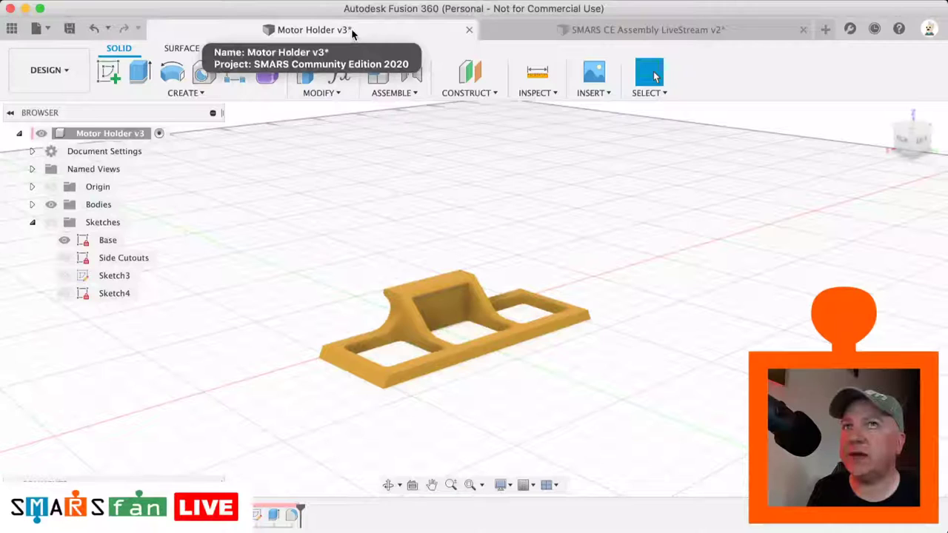
click(66, 31)
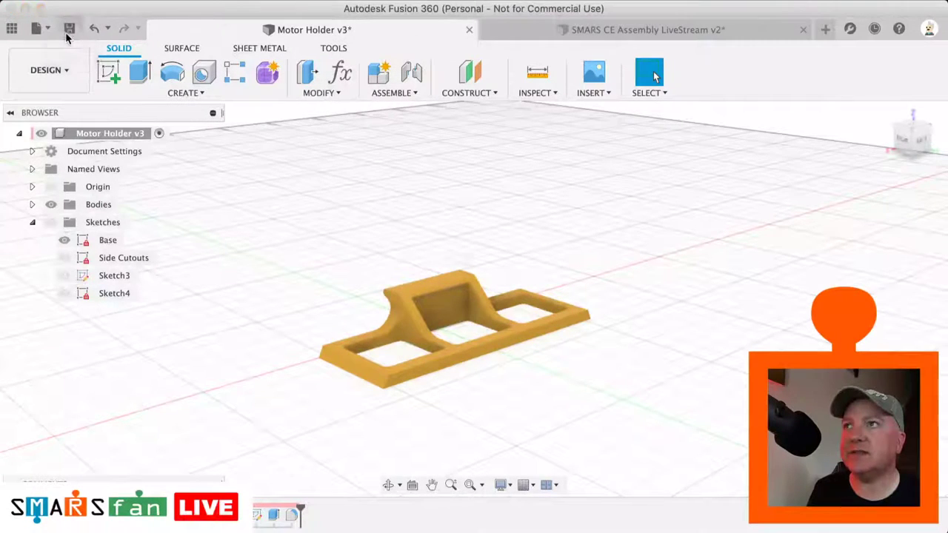
click(465, 271)
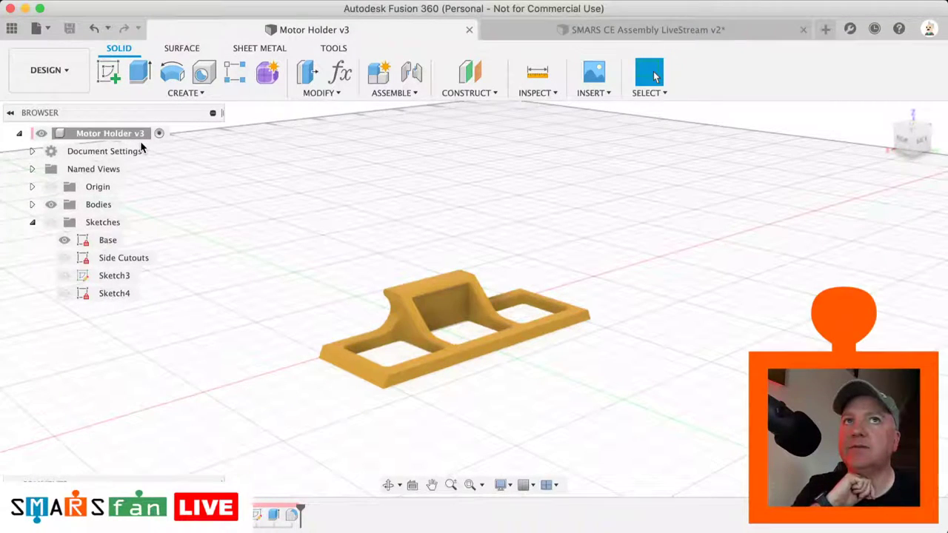
- Switch to the SMARS CE Assembly LiveStream design, update all linked components to the latest version, and hide the section analysis
click(612, 31)
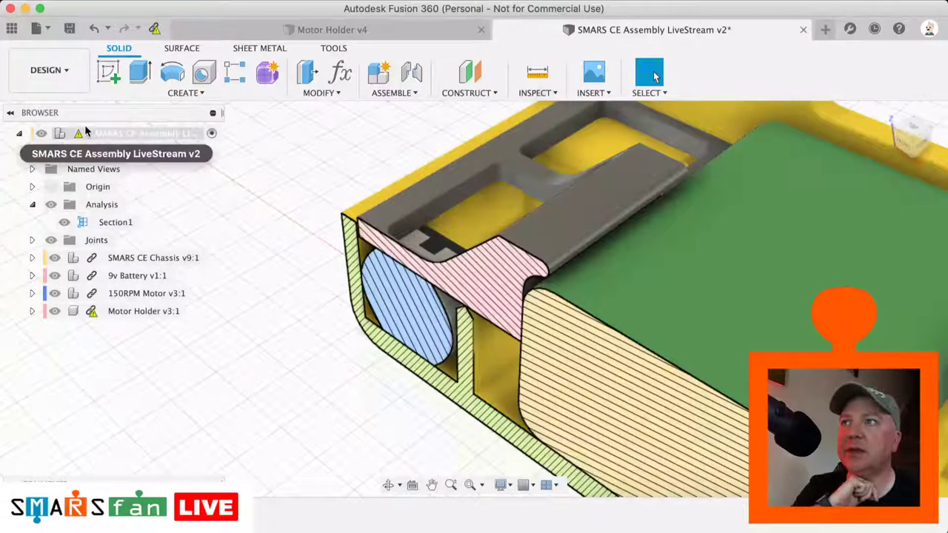
mouse_move(79, 141)
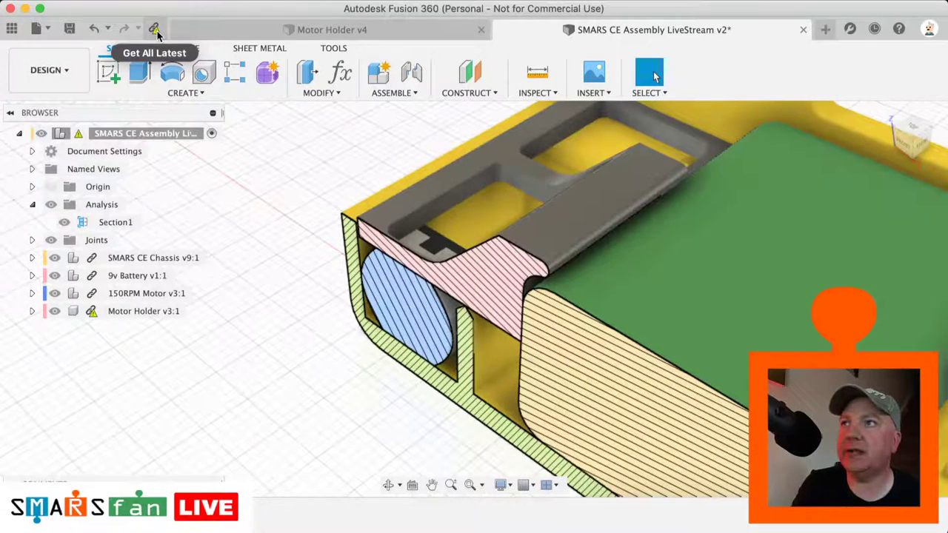
click(155, 31)
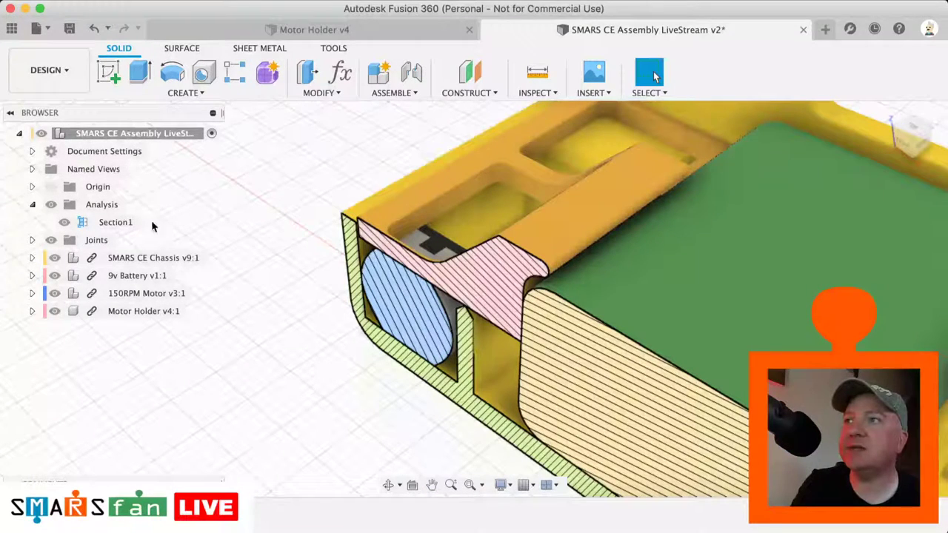
click(50, 210)
scroll(394, 250, down, 5)
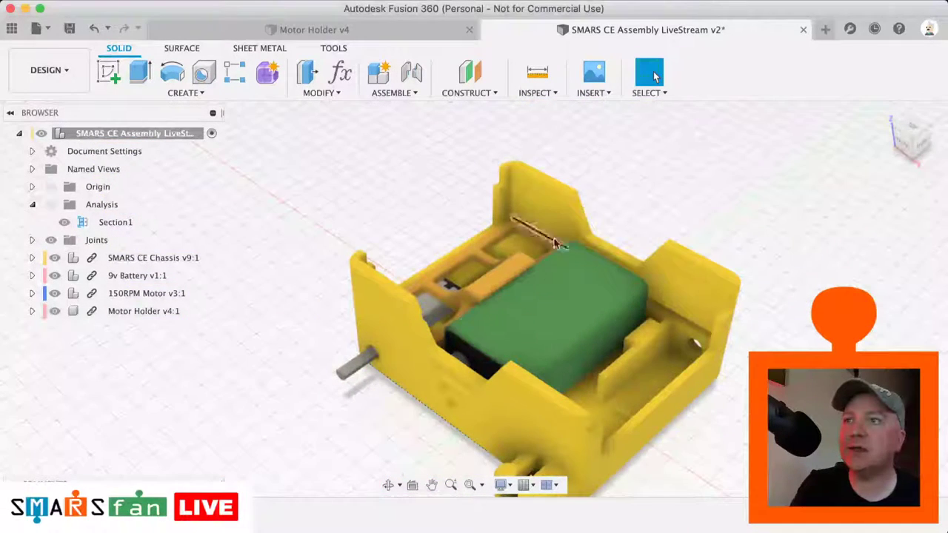
- Duplicate the 150RPM Motor, then turn the copy and move it 20 mm out beside the chassis
click(130, 311)
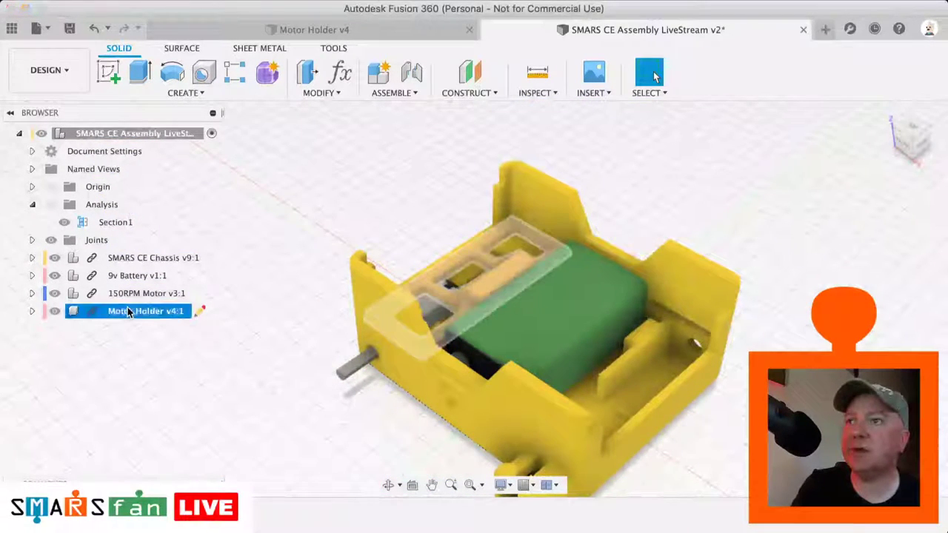
click(127, 298)
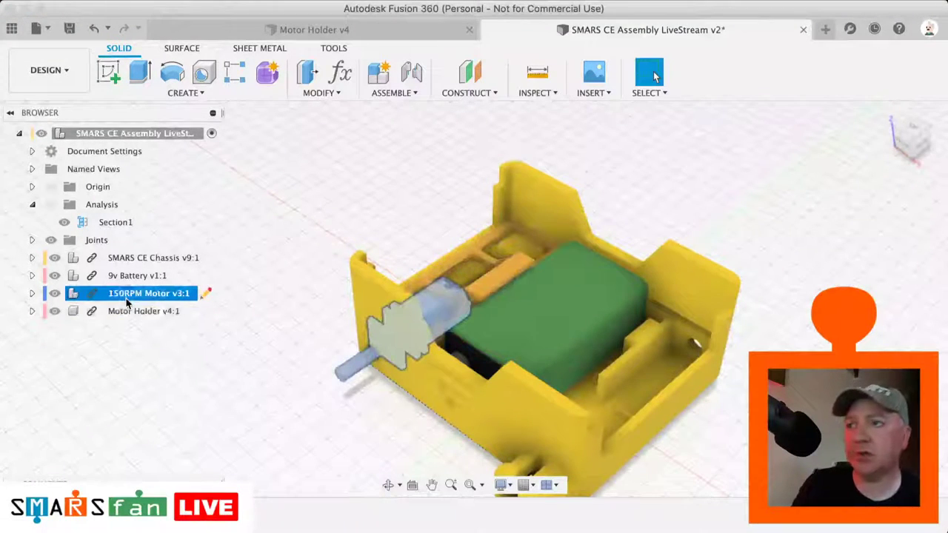
key(m)
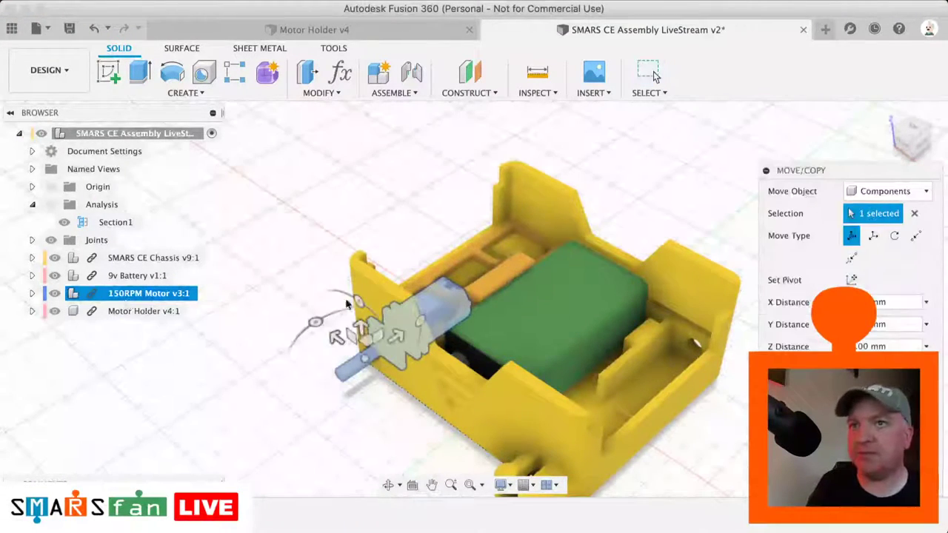
drag(799, 168, 827, 155)
click(319, 373)
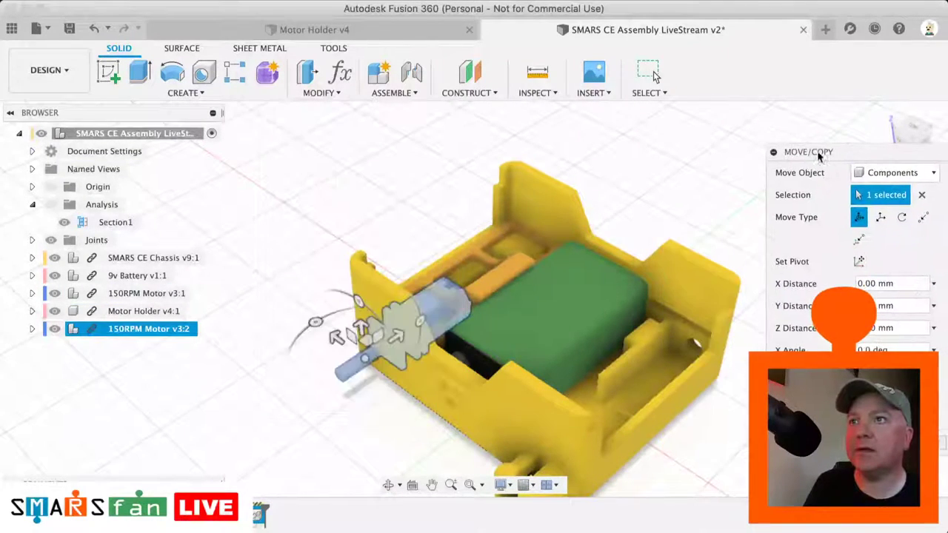
drag(339, 338, 305, 447)
scroll(372, 414, down, 2)
scroll(372, 418, down, 1)
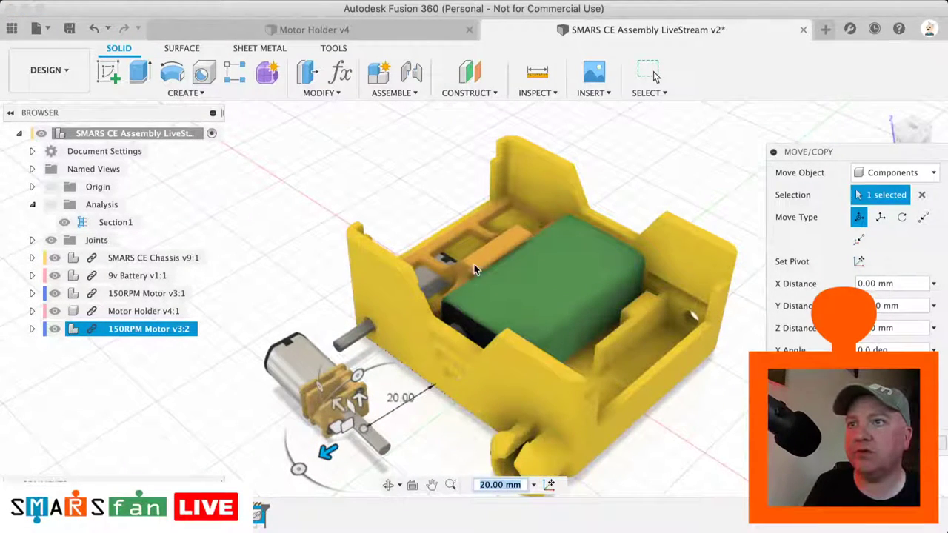
- Confirm the motor copy's placement and start a joint with its Component 1 snap at the centre of the shaft's circular base
scroll(474, 269, up, 5)
scroll(474, 269, down, 3)
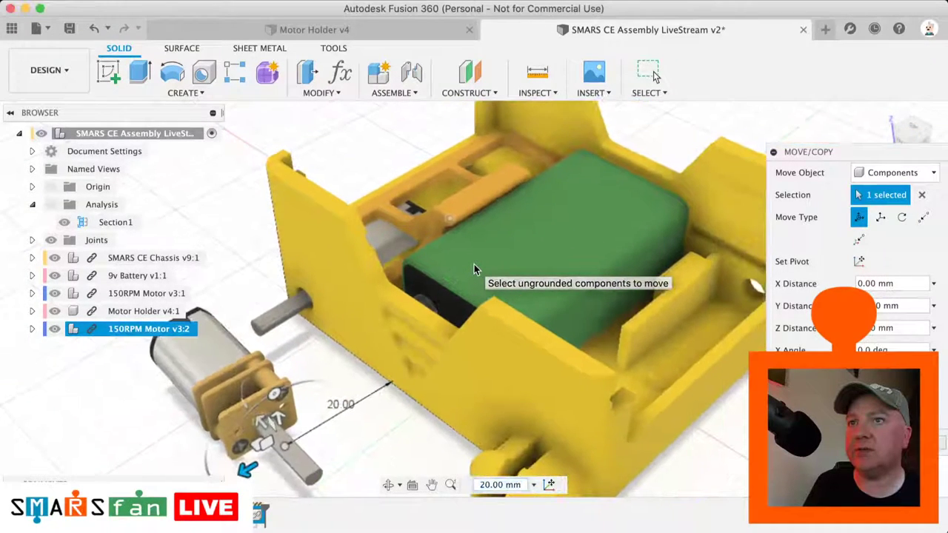
click(409, 74)
key(j)
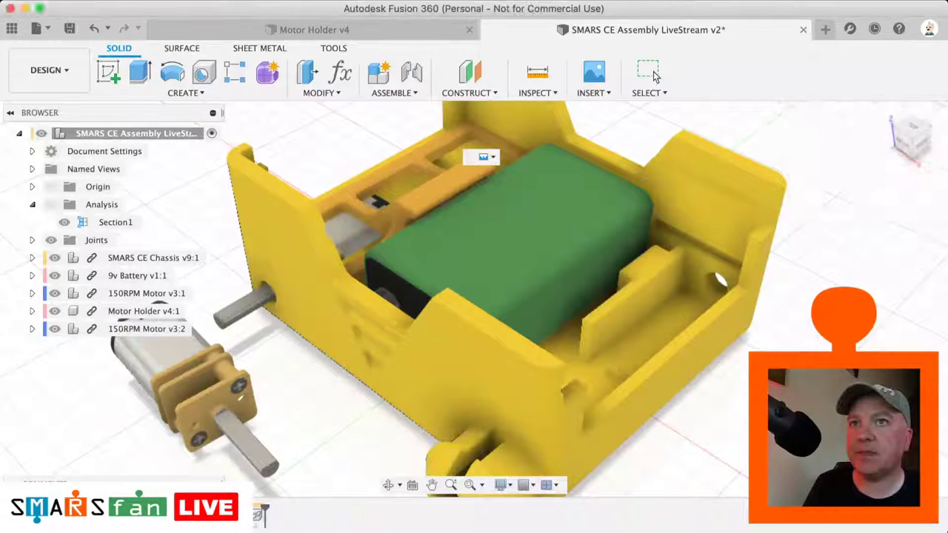
drag(315, 123, 120, 225)
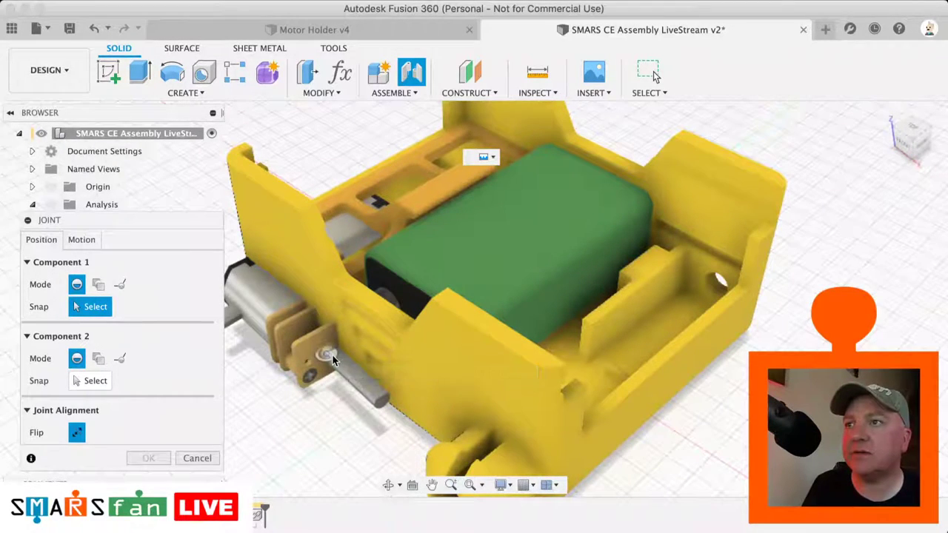
scroll(333, 354, up, 5)
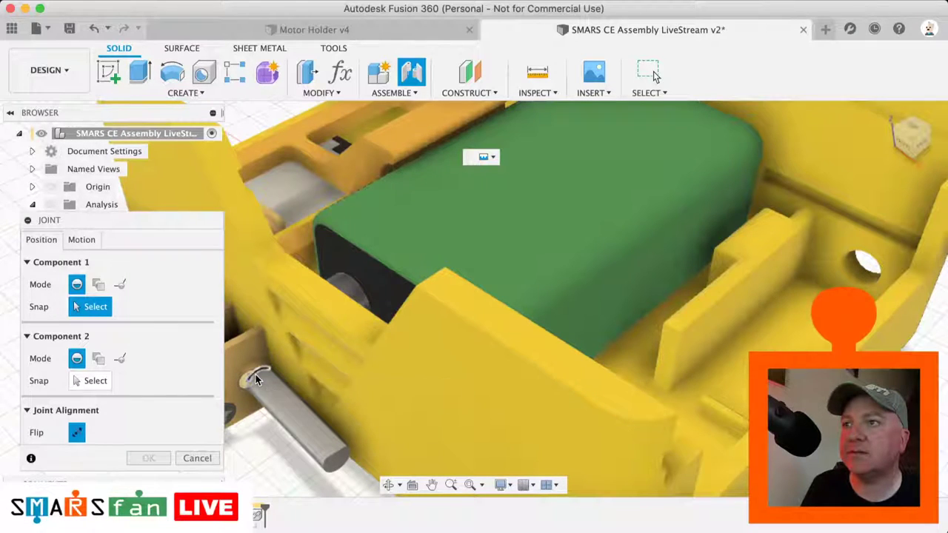
scroll(255, 379, up, 5)
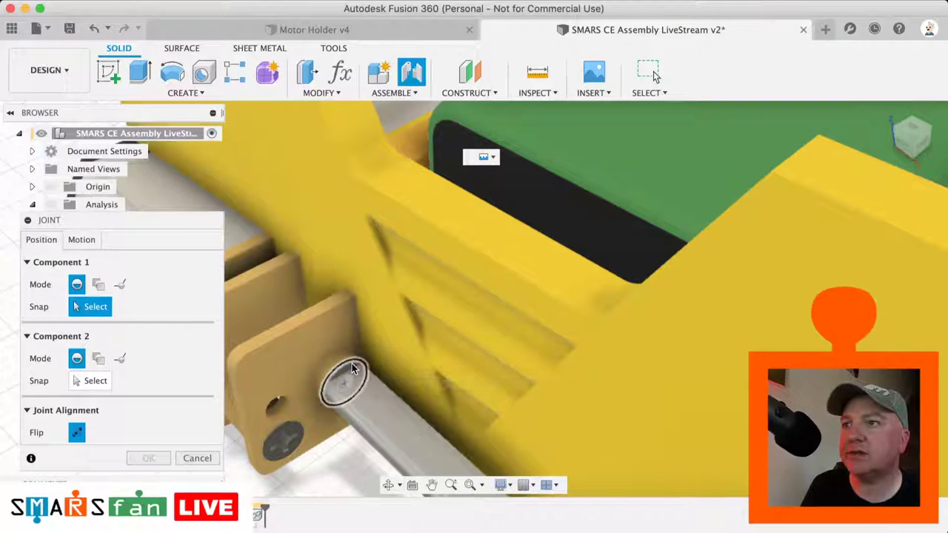
click(342, 384)
- Snap Component 2 to the chassis's empty round motor hole, check the alignment from the back, and create the joint
scroll(448, 342, down, 5)
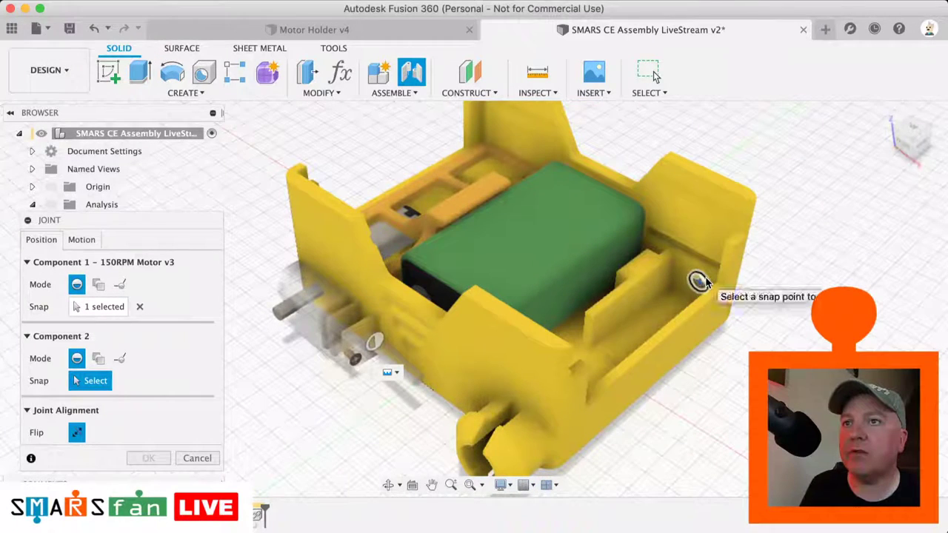
click(700, 280)
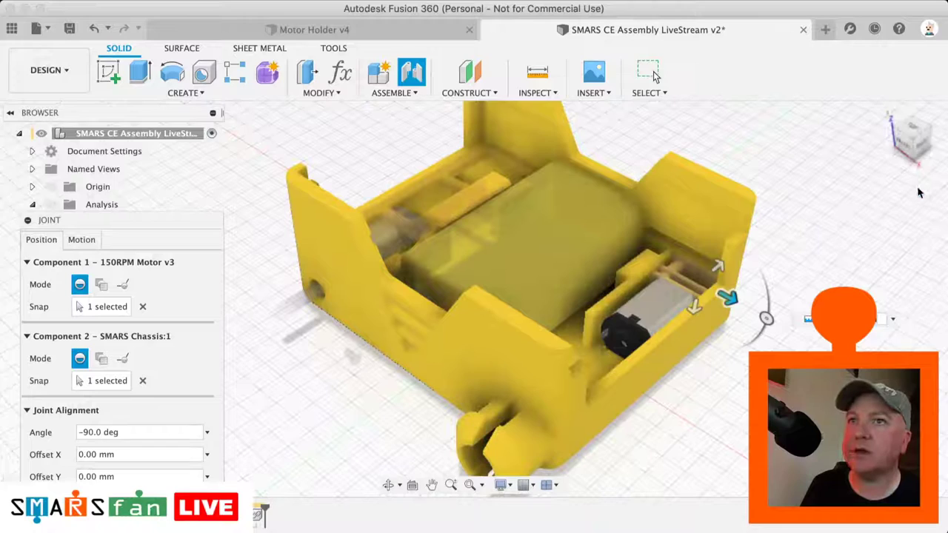
drag(912, 135, 867, 111)
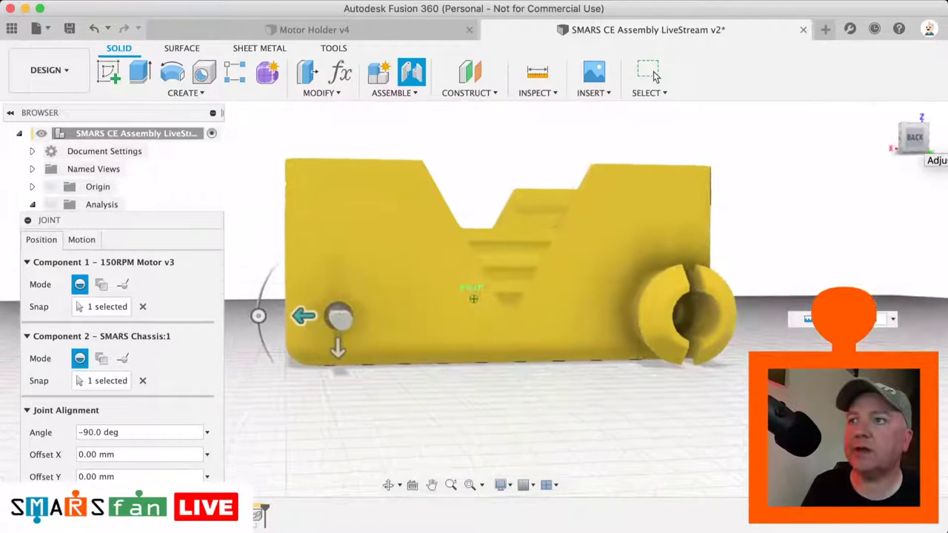
drag(914, 137, 935, 145)
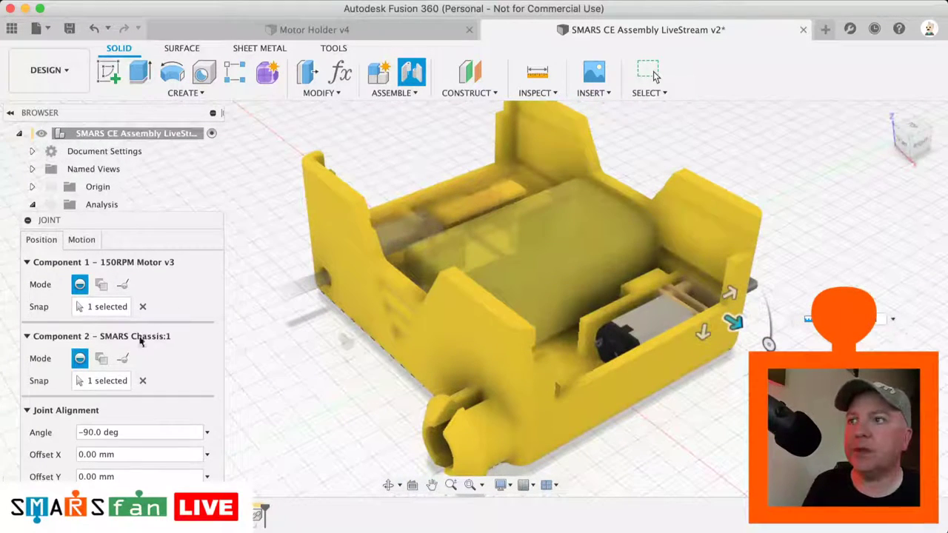
click(654, 74)
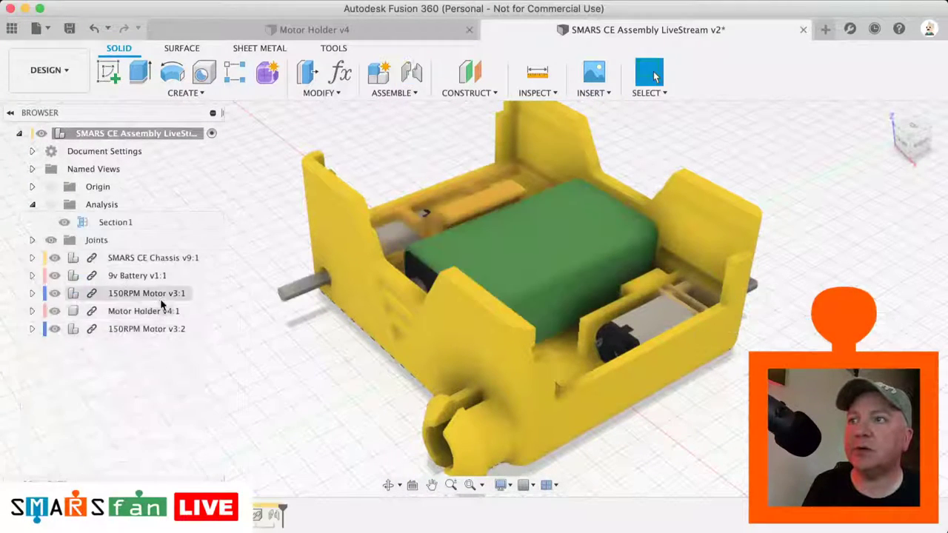
- Duplicate the motor holder and move the copy -60 mm in X, out of the chassis
right_click(145, 313)
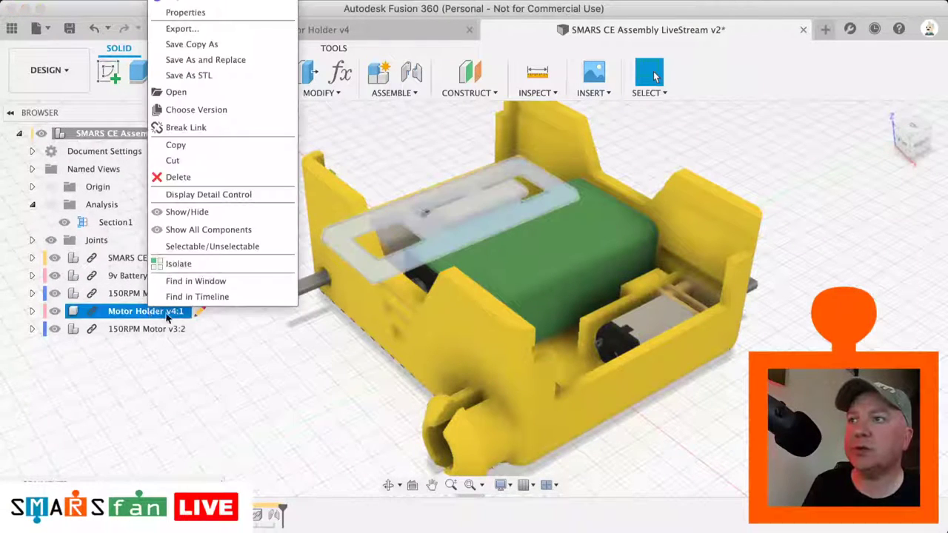
click(160, 393)
key(m)
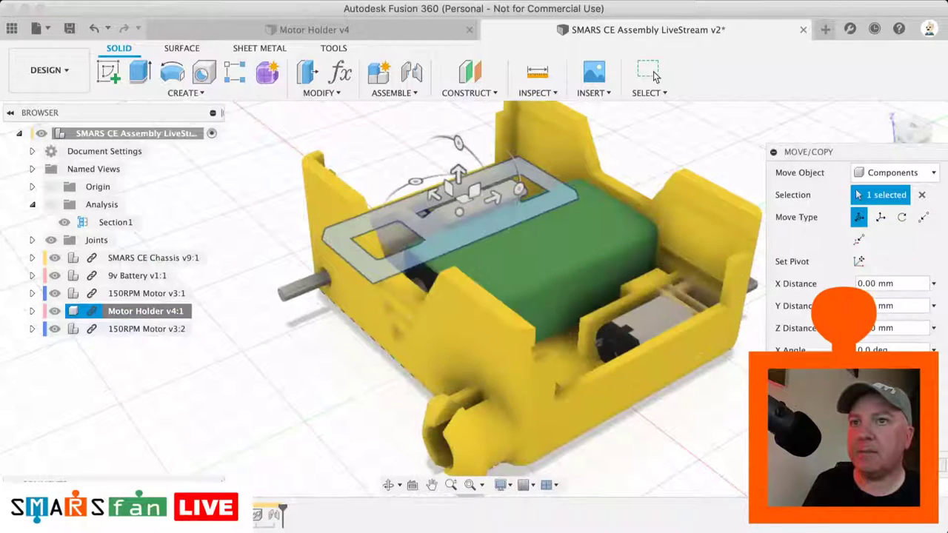
key(ctrl+c)
key(ctrl+v)
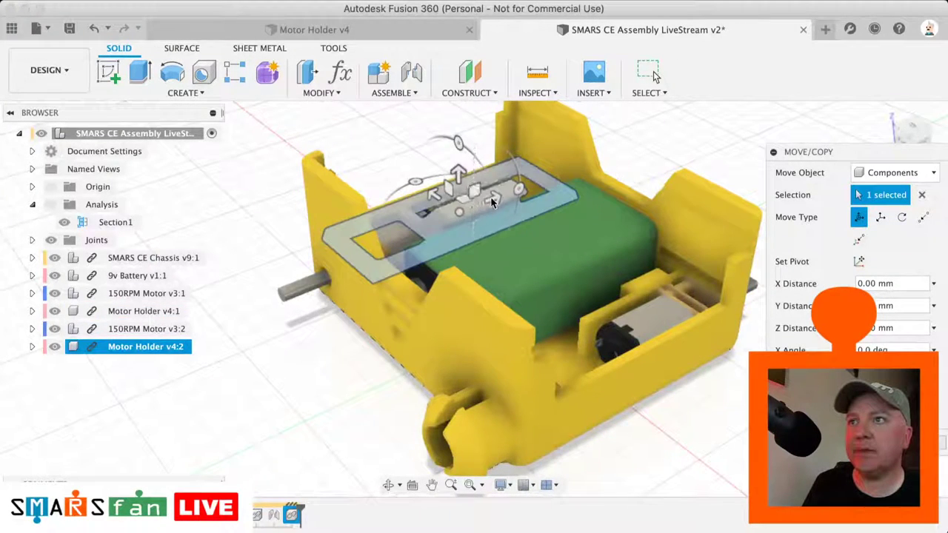
drag(493, 202, 237, 272)
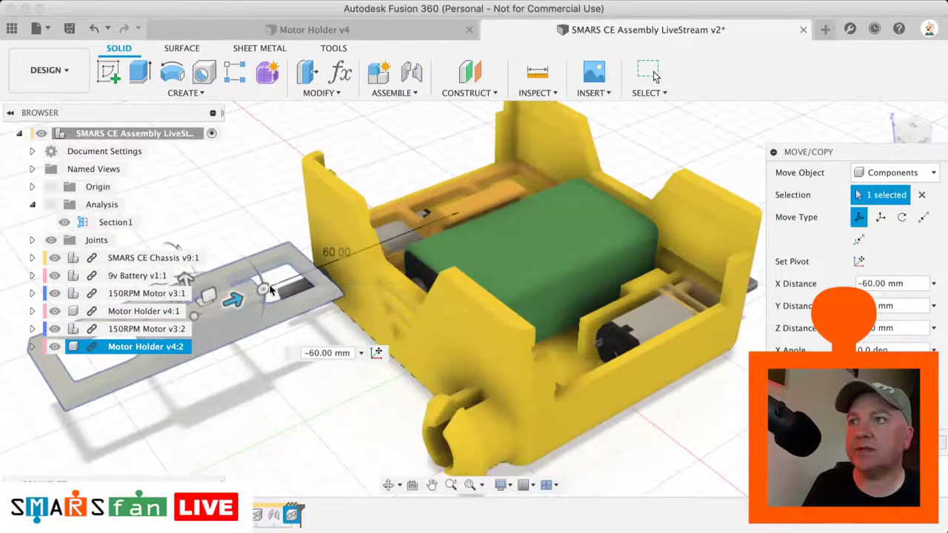
- Rotate the motor holder copy by 130 degrees beside the chassis and confirm its placement
middle_drag(265, 317, 268, 316)
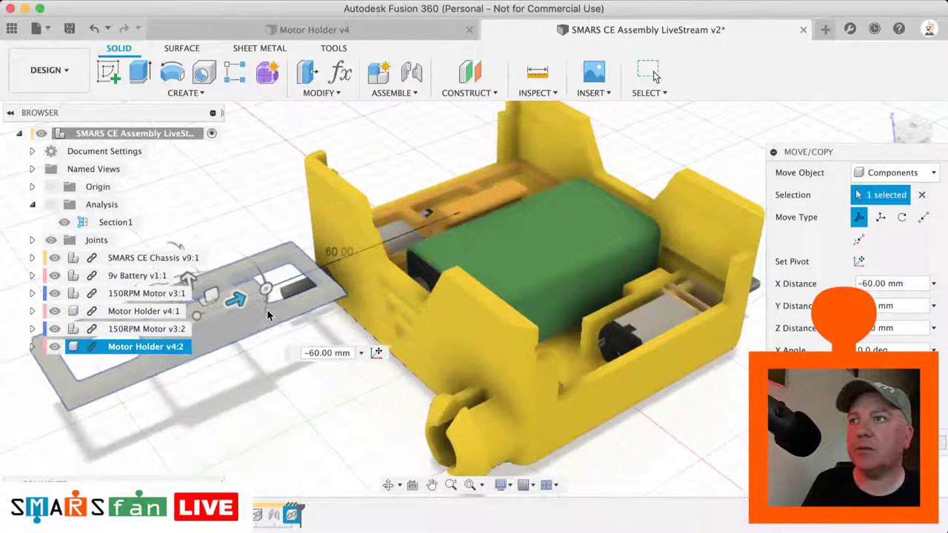
scroll(267, 310, left, 5)
drag(245, 273, 239, 367)
scroll(239, 368, right, 4)
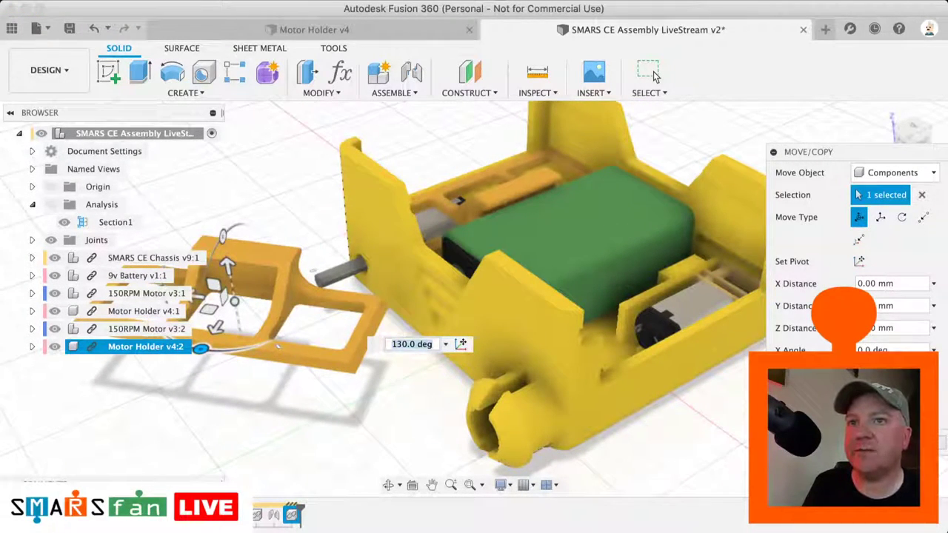
click(655, 76)
- Start a joint with the Component 1 snap on the end edge of the motor holder copy, and activate the Component 2 selection
click(411, 74)
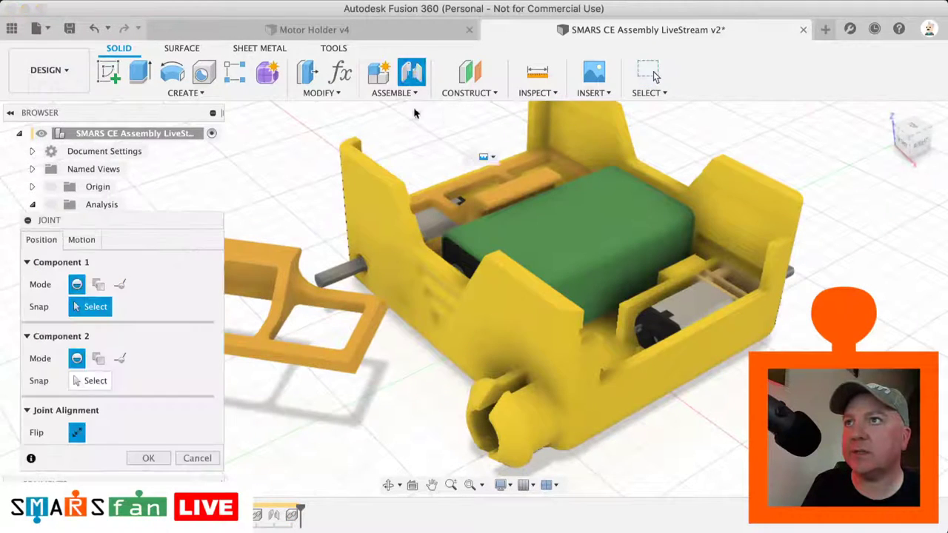
click(367, 351)
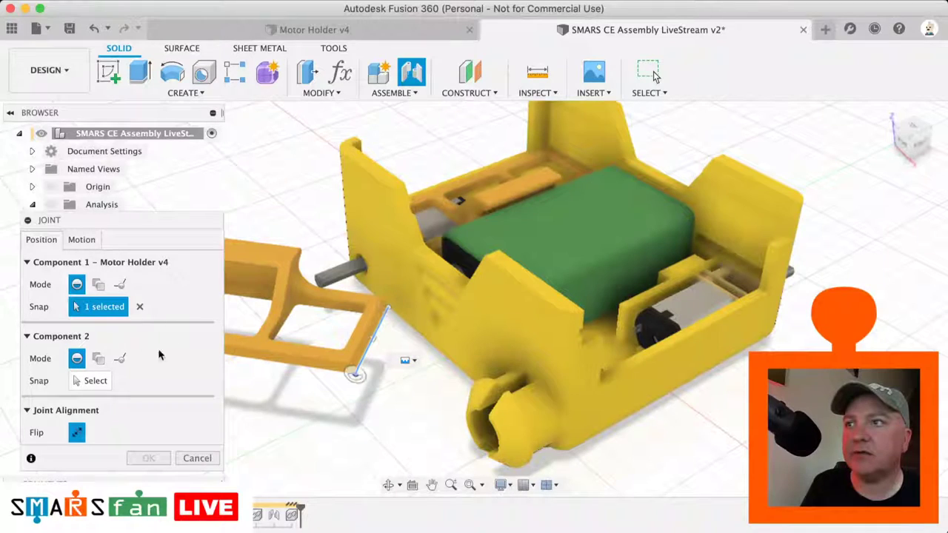
click(95, 381)
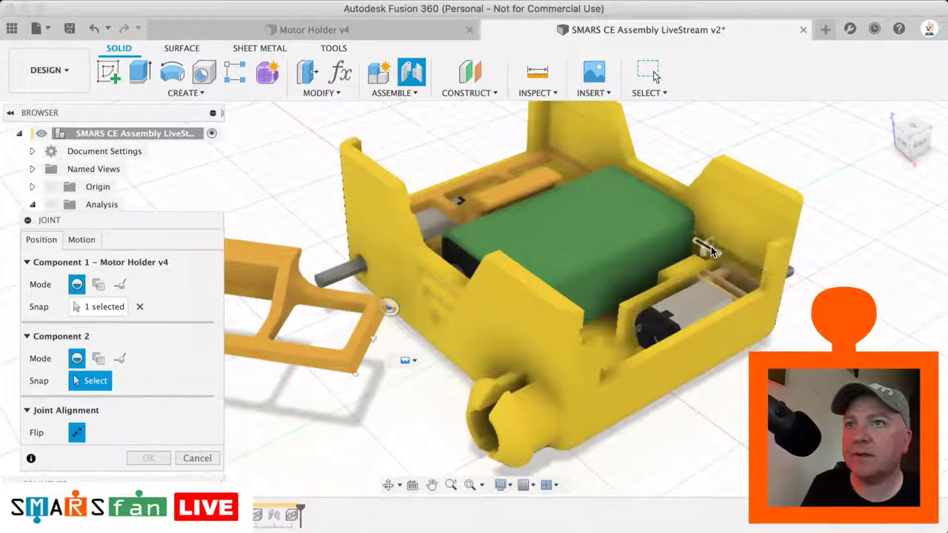
- Snap Component 2 of the motor holder copy's joint to the chassis's inner side-wall edge beside the second motor
scroll(722, 241, up, 2)
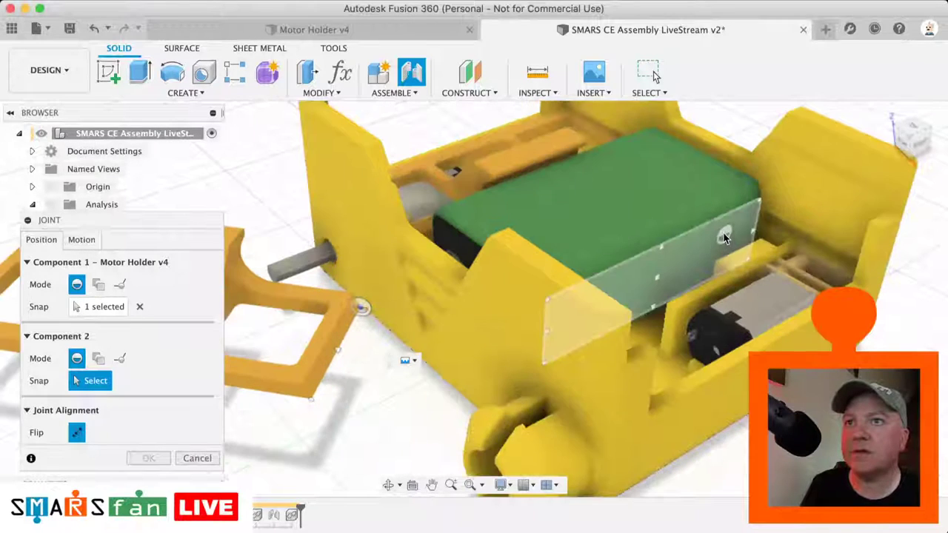
middle_drag(724, 235, 688, 240)
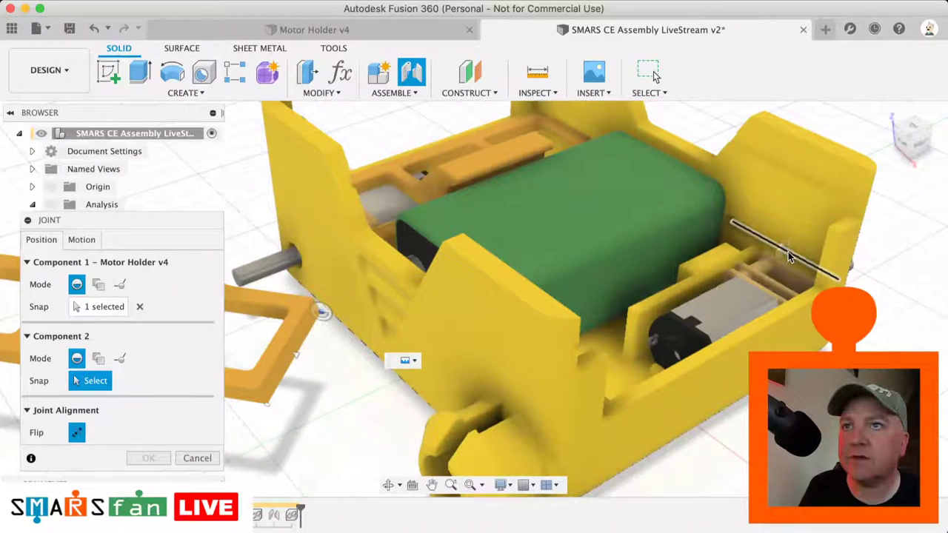
click(789, 256)
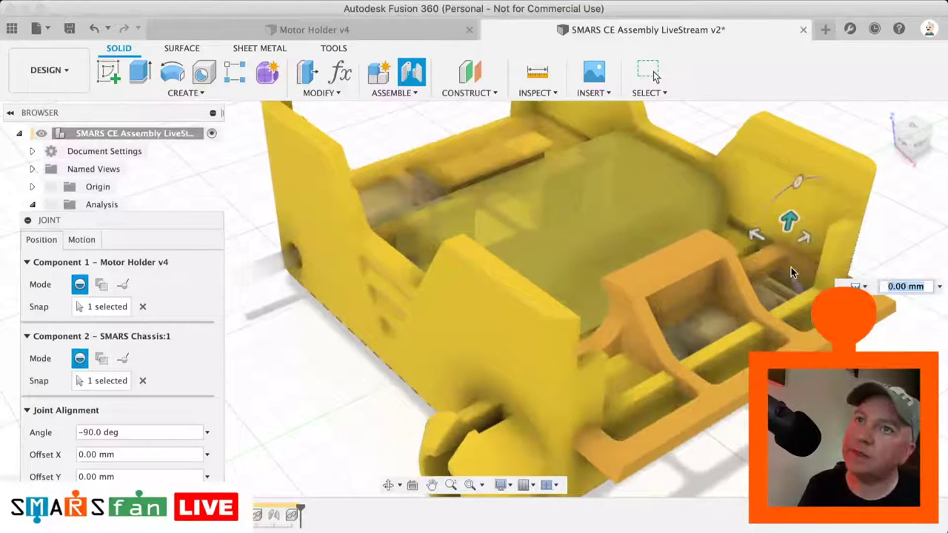
- Replace the Component 1 snap with the middle of the motor holder copy's end edge, create the joint, and check the fit
click(143, 306)
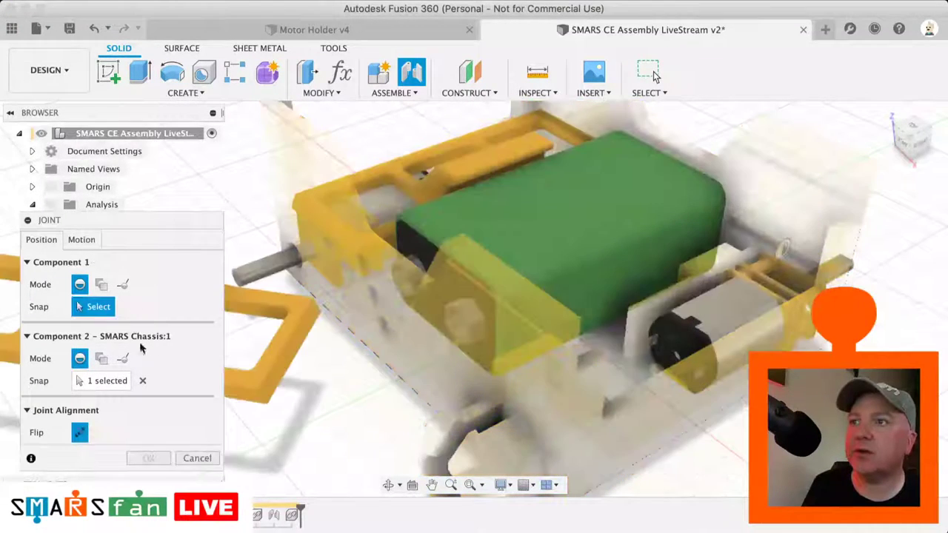
click(296, 358)
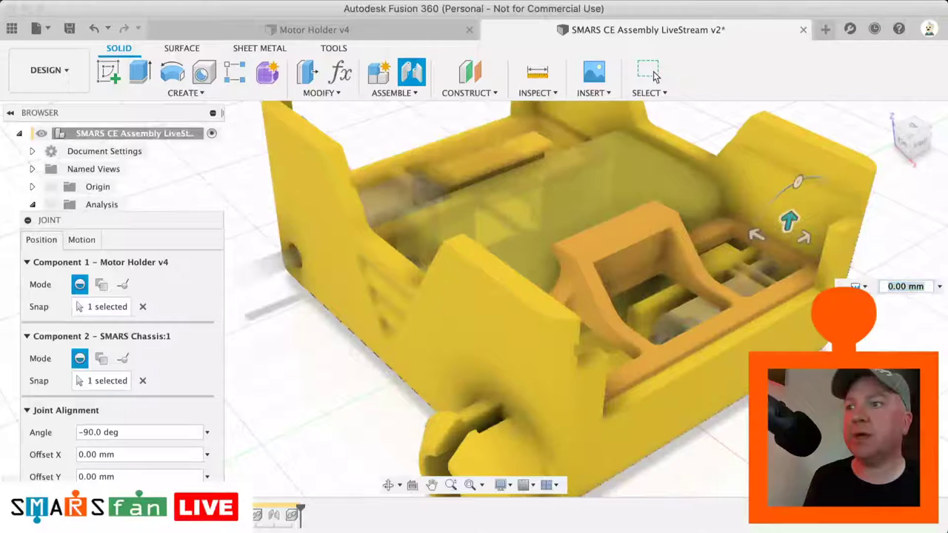
click(654, 72)
mouse_move(911, 143)
mouse_down()
mouse_move(902, 177)
mouse_move(911, 145)
mouse_up()
shift+middle_drag(478, 300, 606, 263)
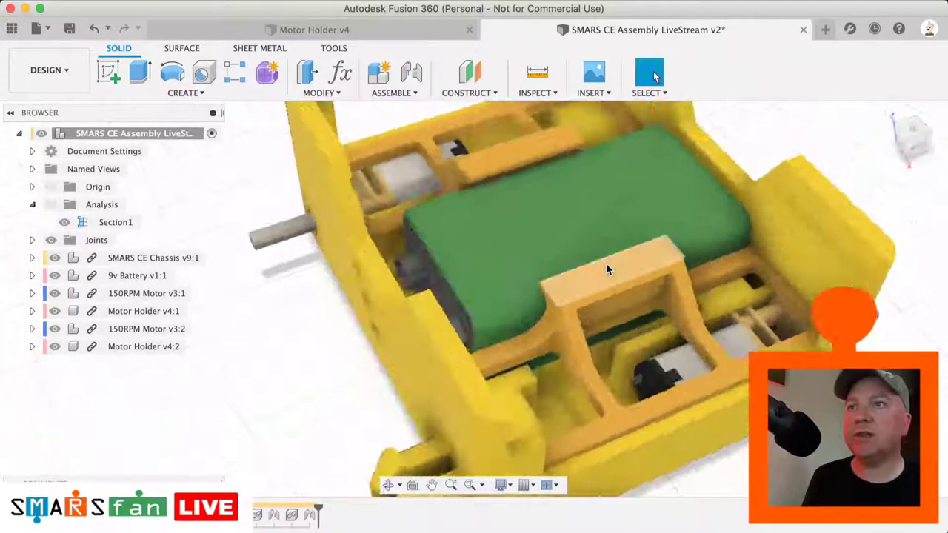
scroll(606, 265, down, 5)
scroll(580, 295, up, 2)
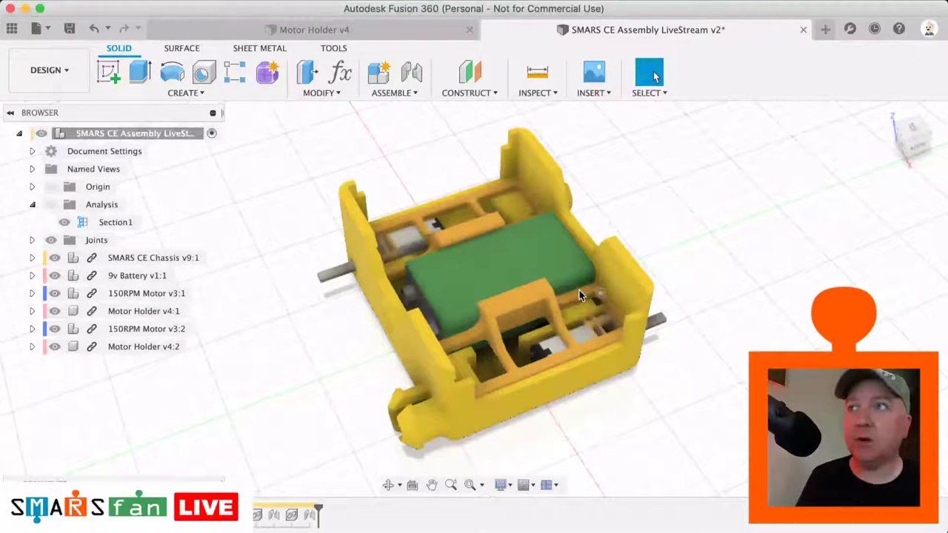
click(186, 93)
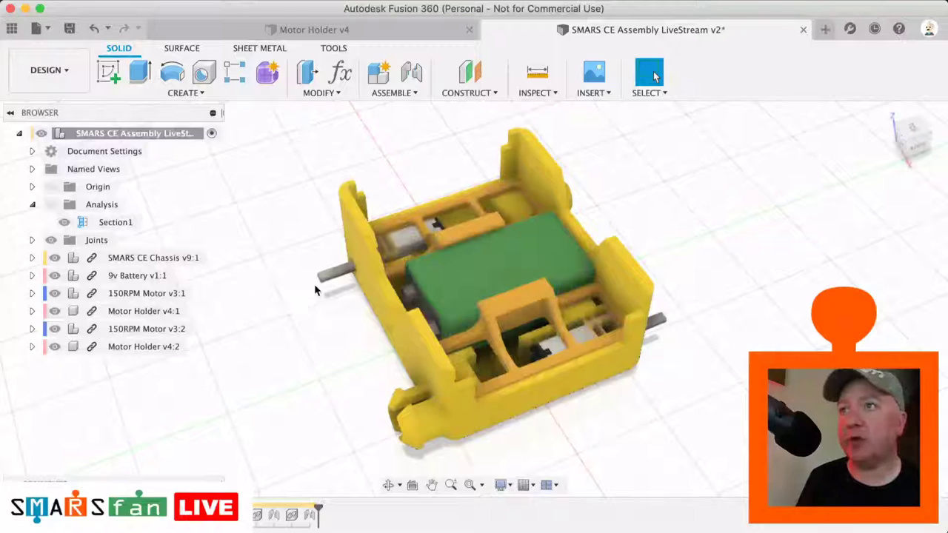
scroll(303, 226, left, 2)
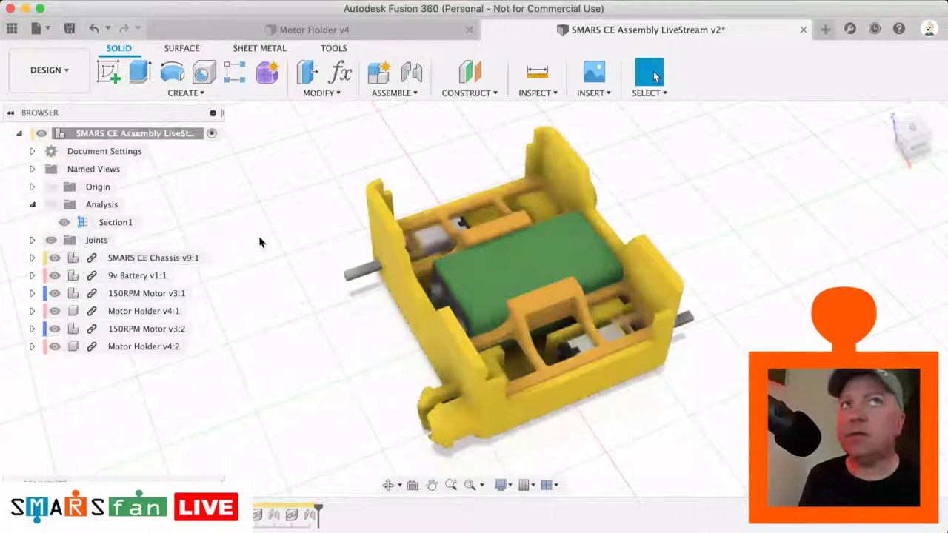
scroll(259, 242, left, 2)
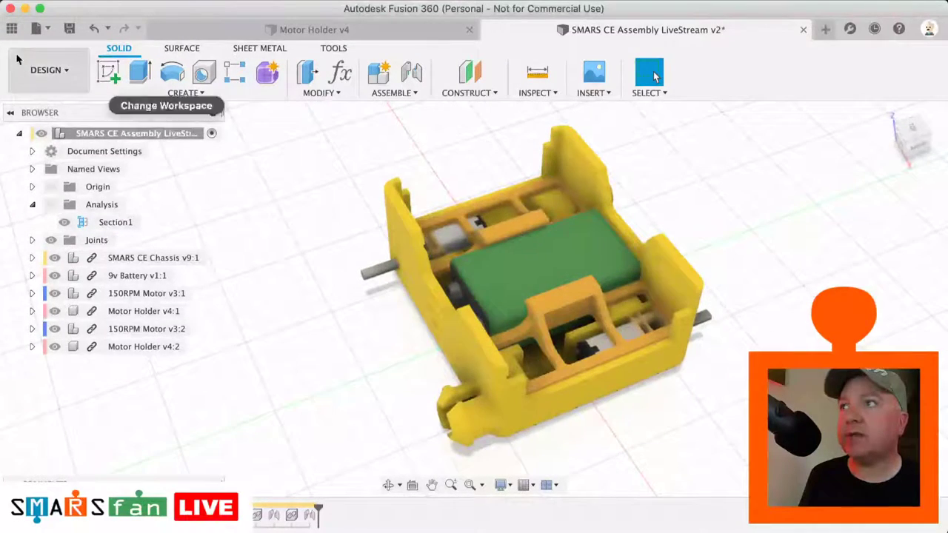
- Browse the project data to the Wheels Tutorial folder of SMARS Community Edition 2020
click(12, 29)
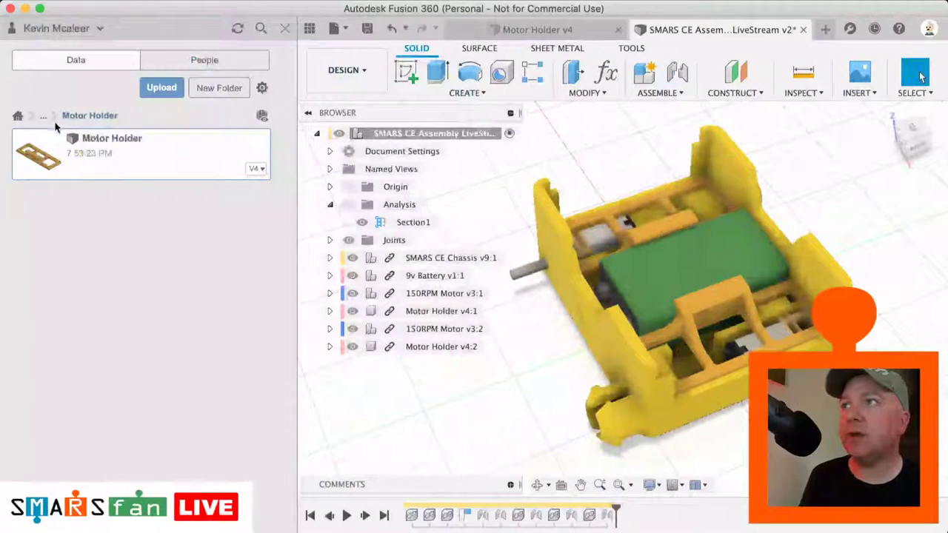
click(43, 115)
click(66, 150)
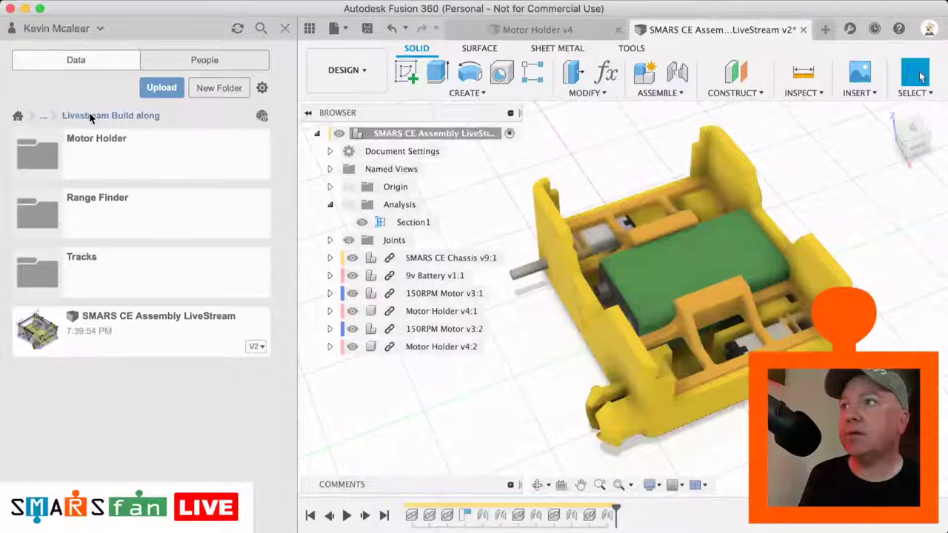
click(44, 118)
click(56, 137)
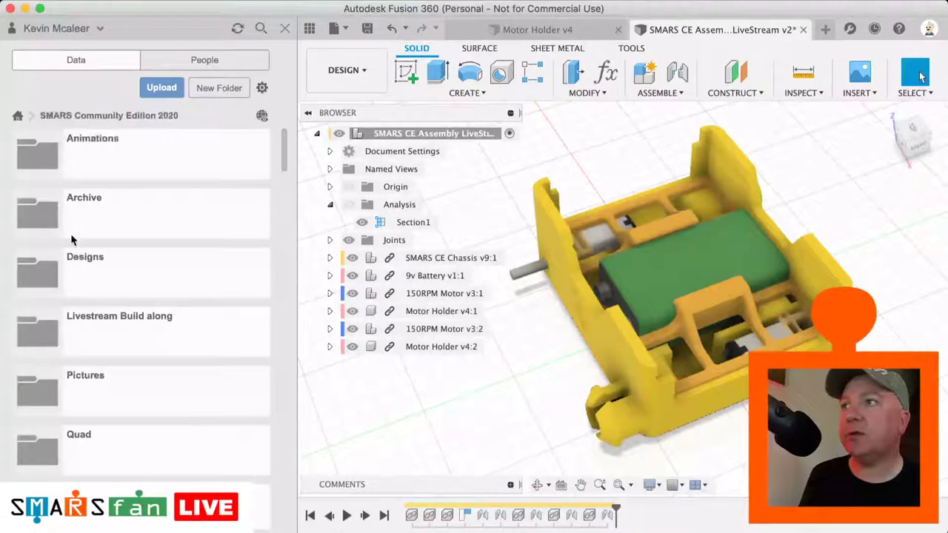
scroll(119, 423, down, 5)
double_click(117, 330)
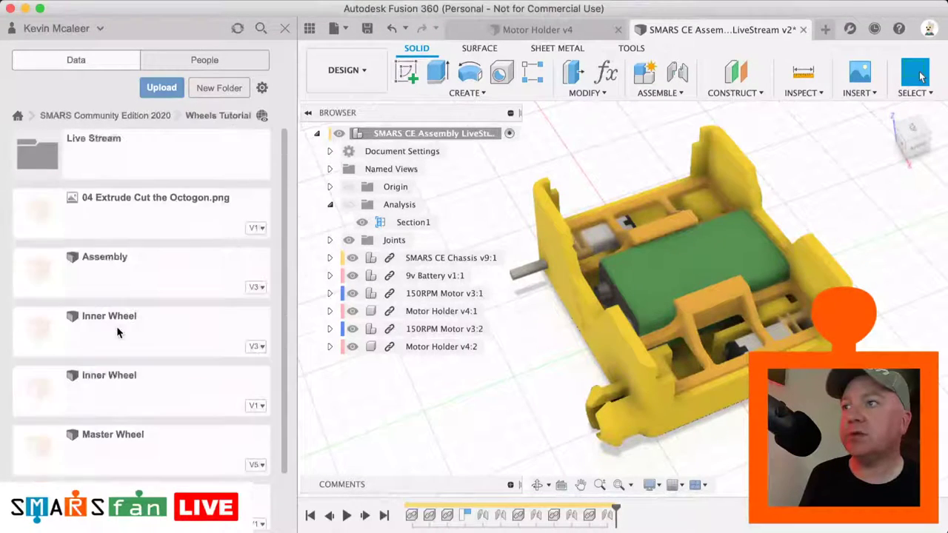
- Insert the Wheel Tutorial design into the assembly and move it -60 mm in Y, out of the chassis
scroll(166, 324, down, 2)
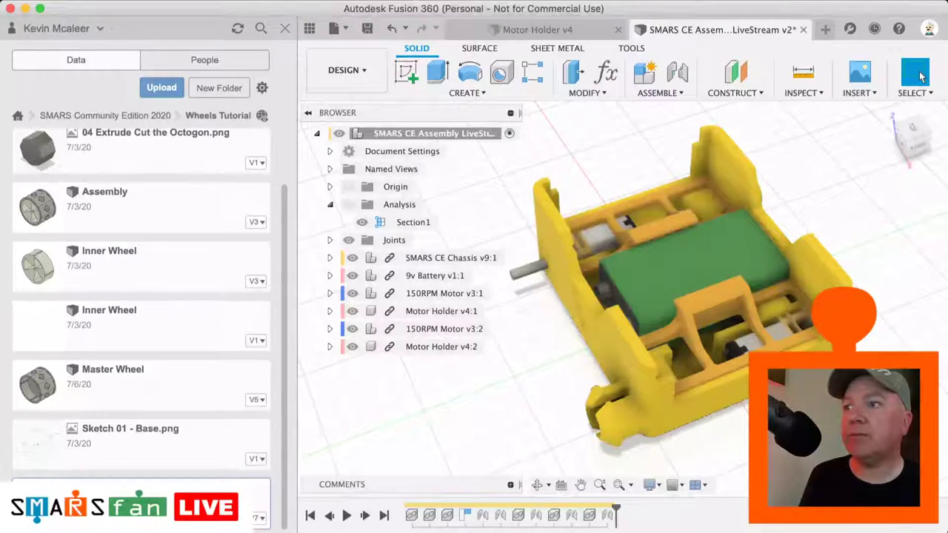
right_click(113, 372)
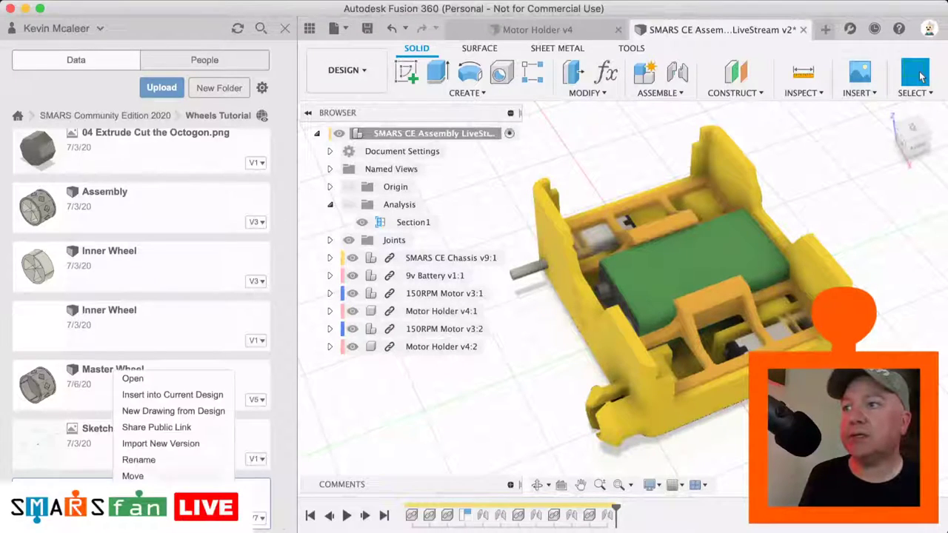
click(156, 396)
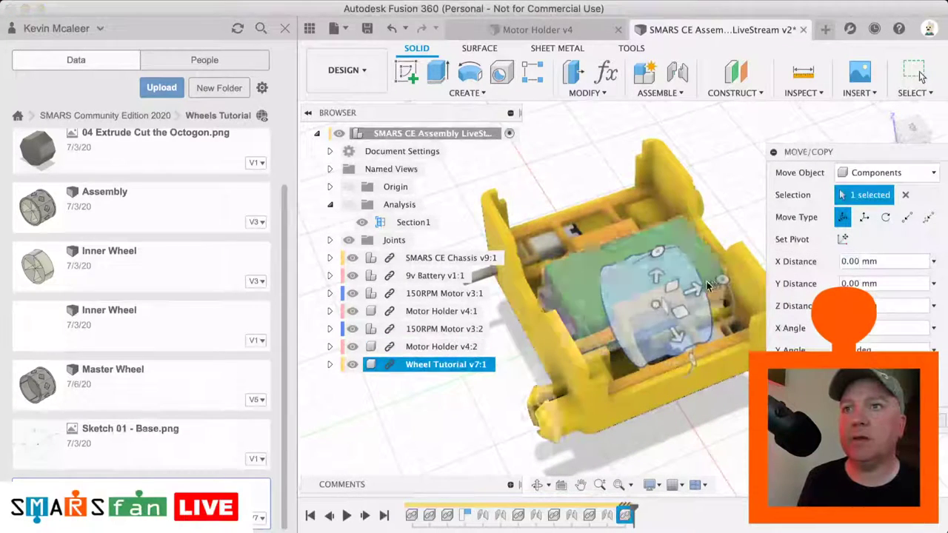
drag(707, 285, 539, 367)
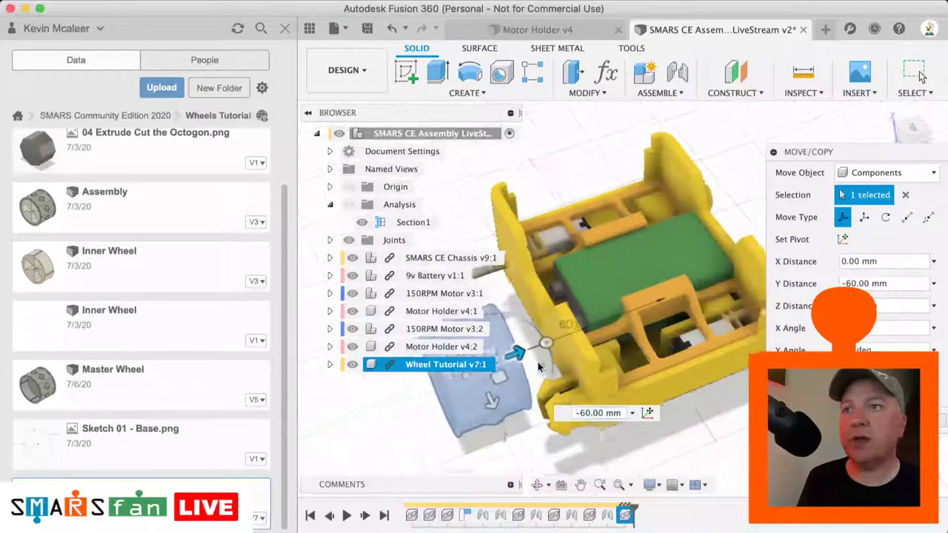
click(285, 28)
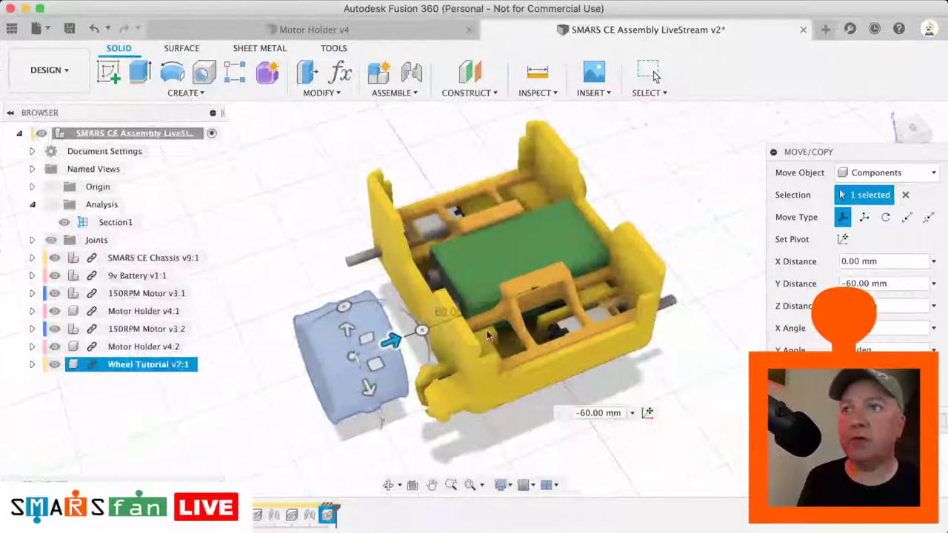
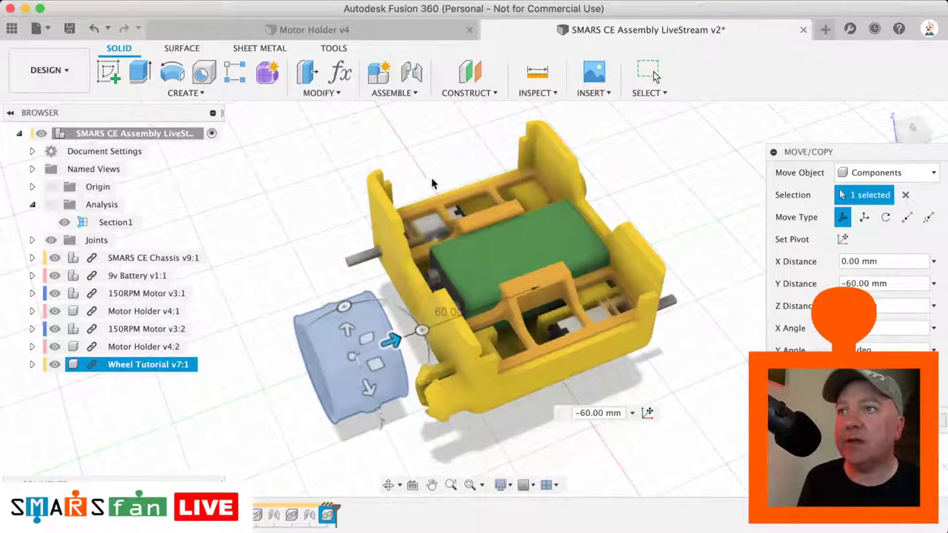
click(414, 81)
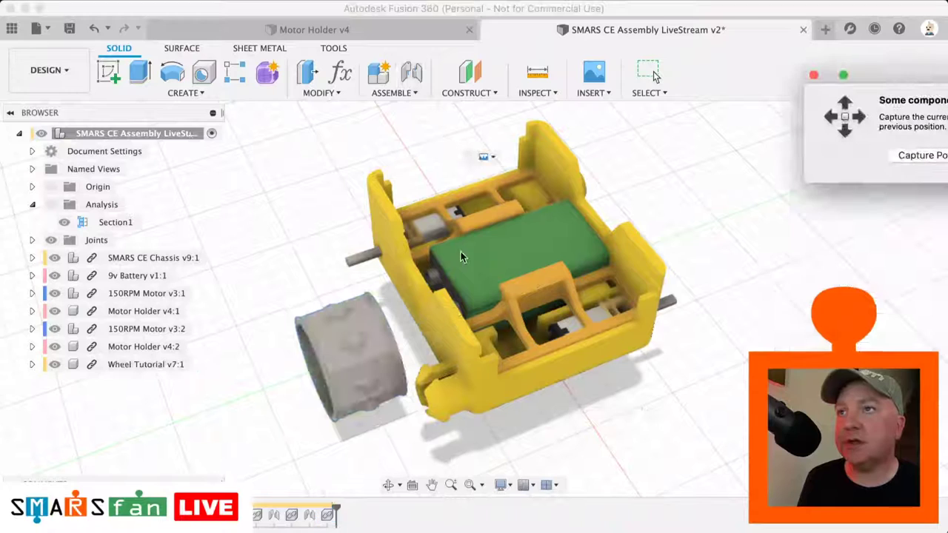
click(902, 153)
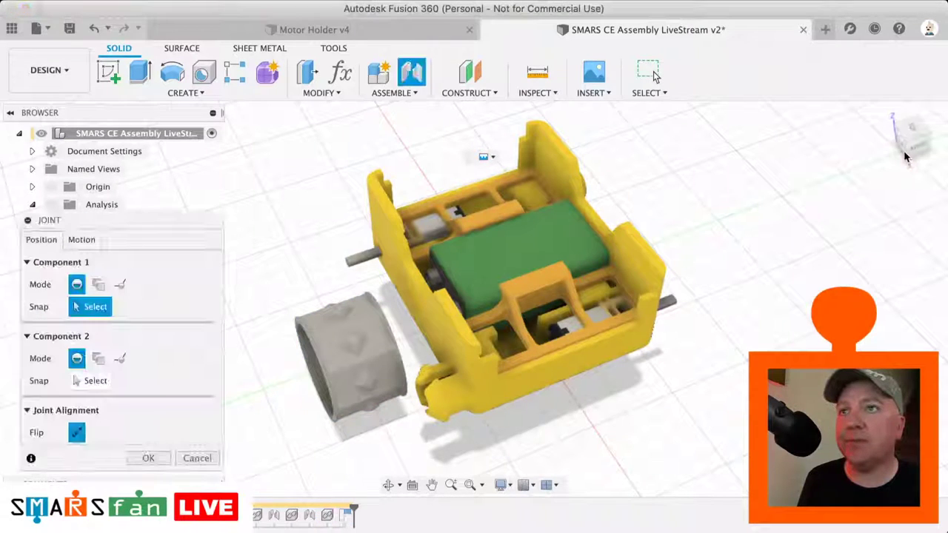
click(395, 348)
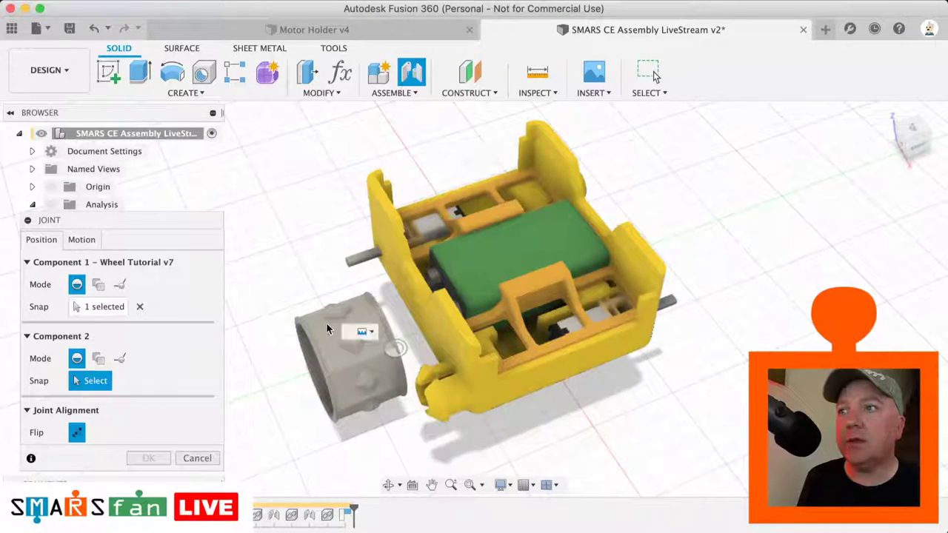
click(910, 146)
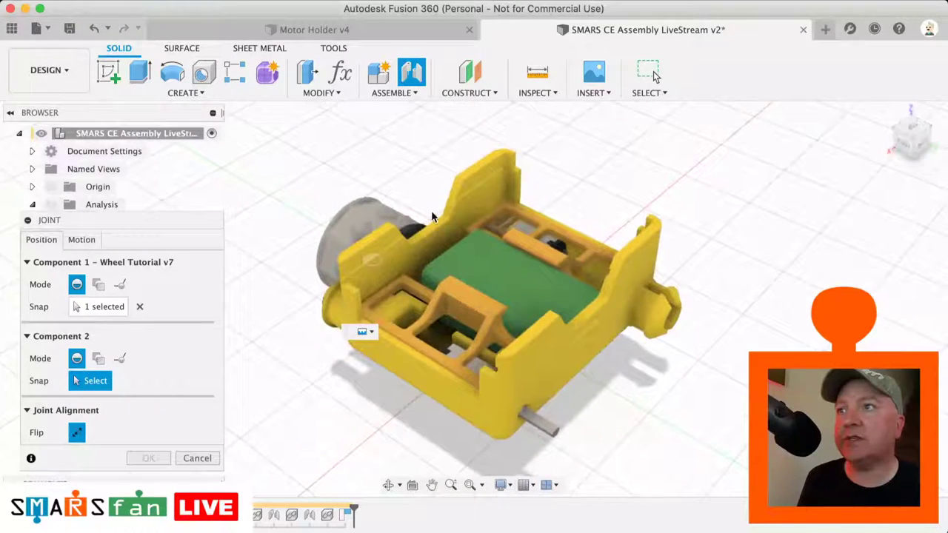
key(Escape)
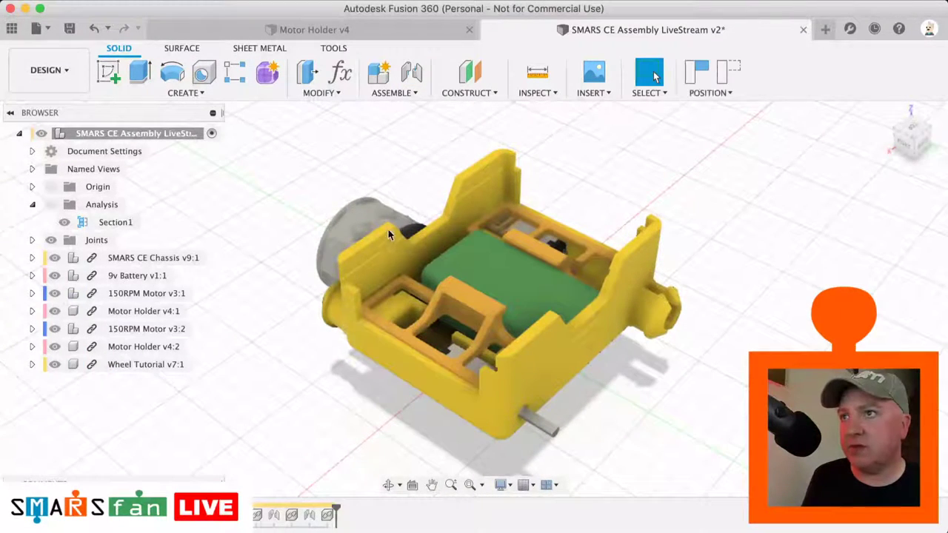
- Move the Wheel Tutorial component -45 mm in Y, farther away from the chassis
click(148, 364)
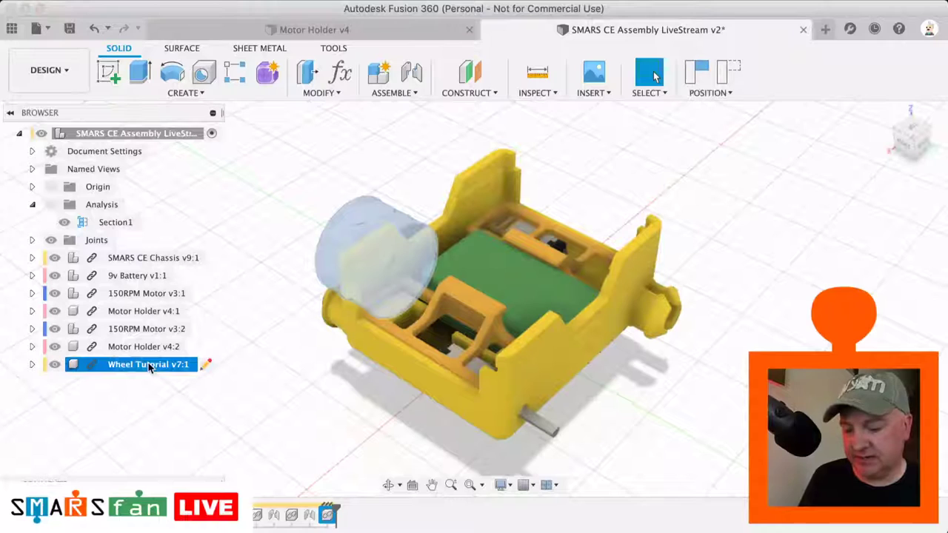
key(m)
drag(392, 268, 307, 221)
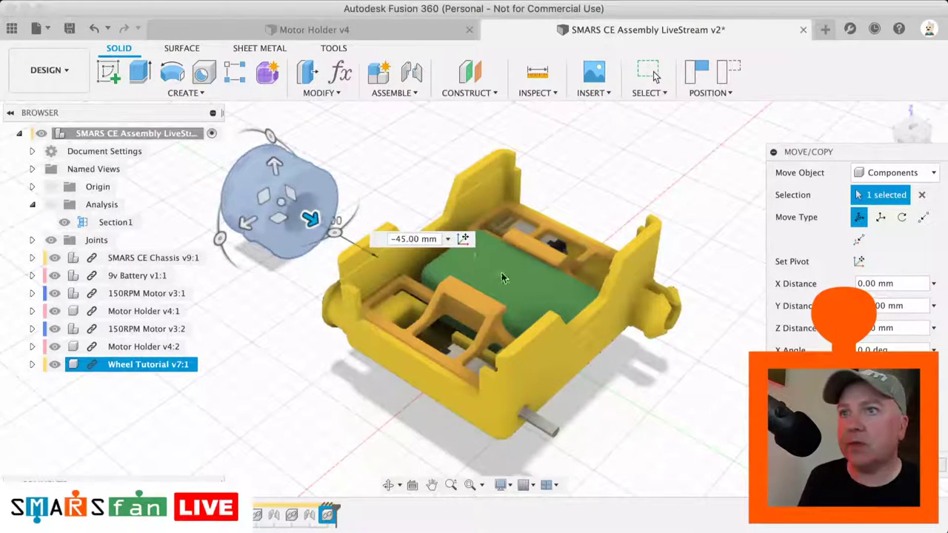
click(654, 74)
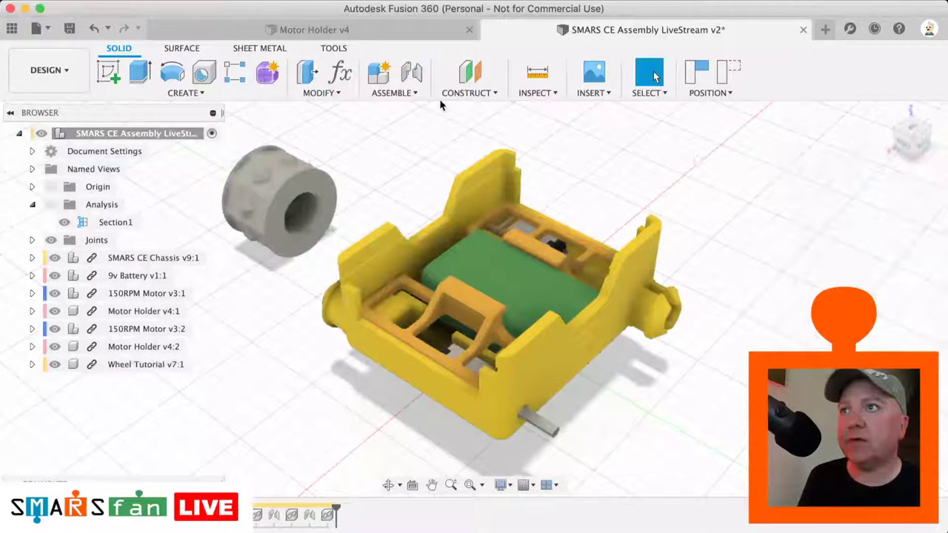
- Start a new joint for the wheel and set its motion type to Revolute
click(412, 72)
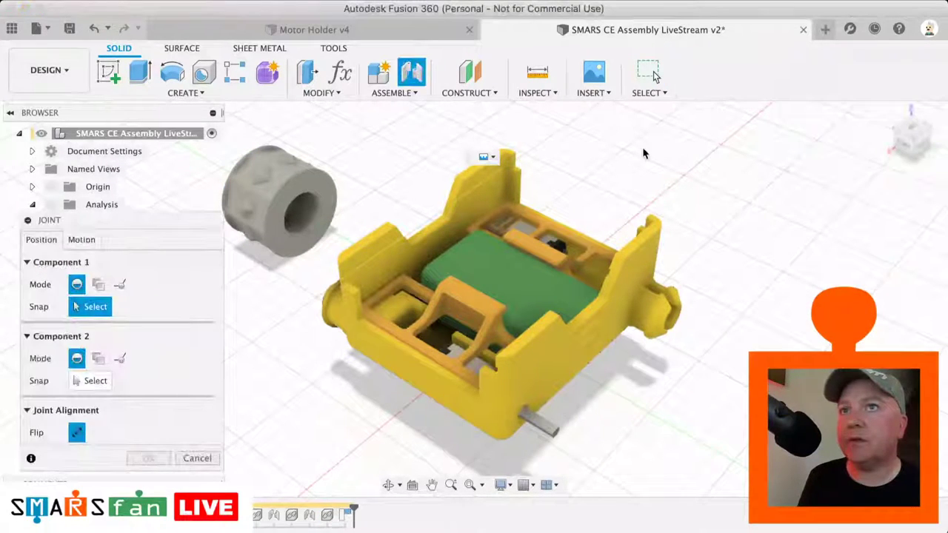
drag(131, 220, 397, 125)
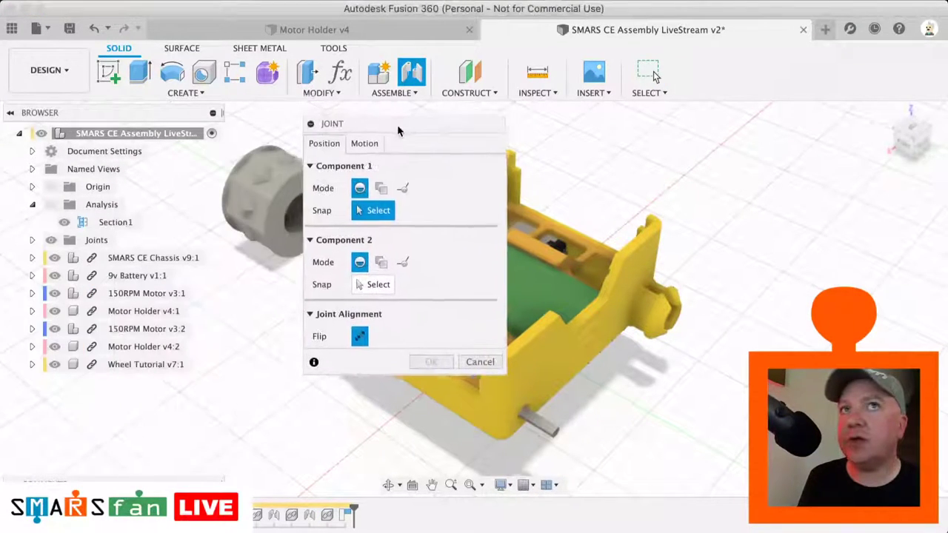
click(354, 149)
click(376, 173)
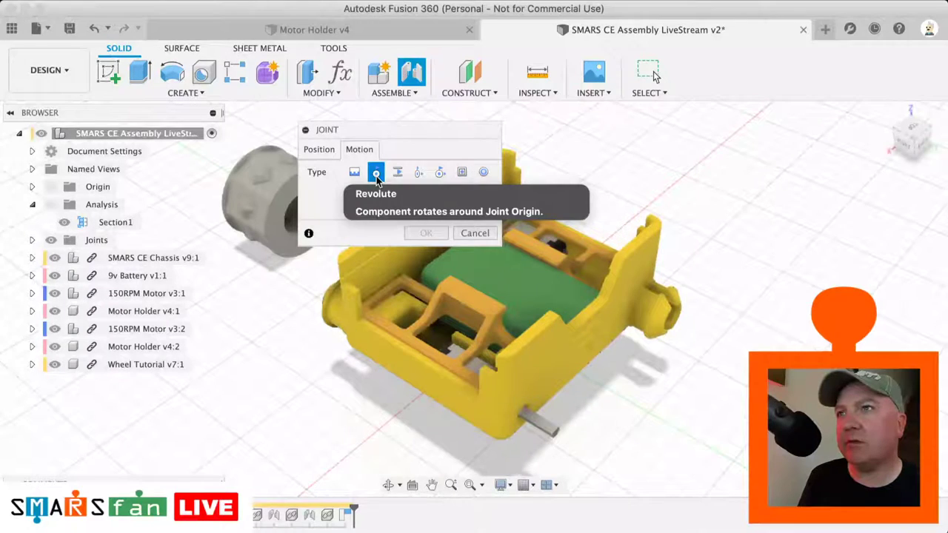
- Snap Component 1 of the revolute joint to the centre of the wheel's shaft hole and bring the chassis's motor shafts into view
click(333, 151)
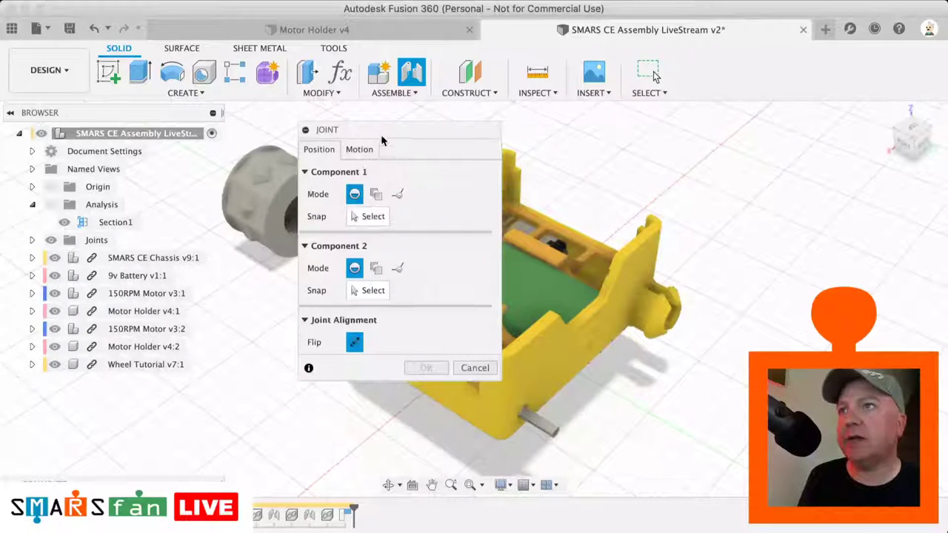
drag(380, 134, 85, 273)
click(78, 347)
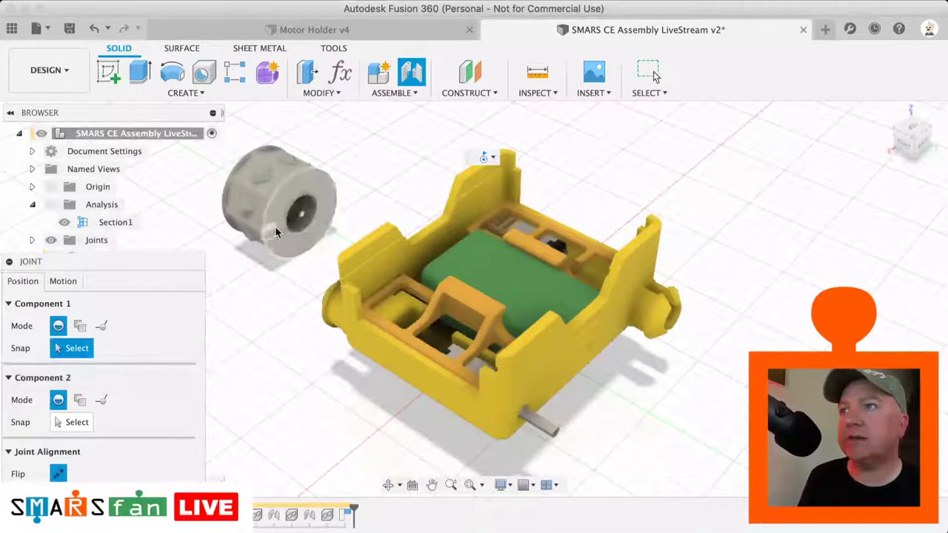
click(310, 228)
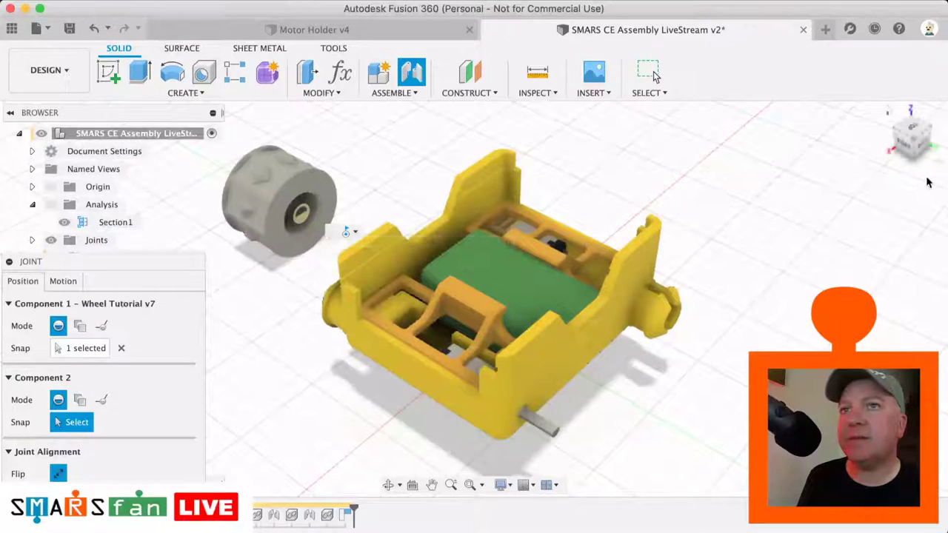
click(896, 142)
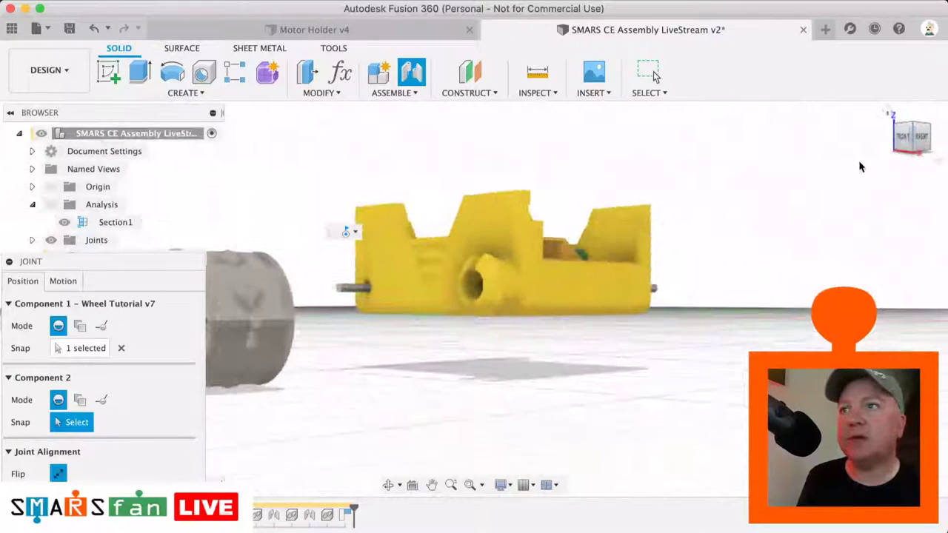
click(518, 288)
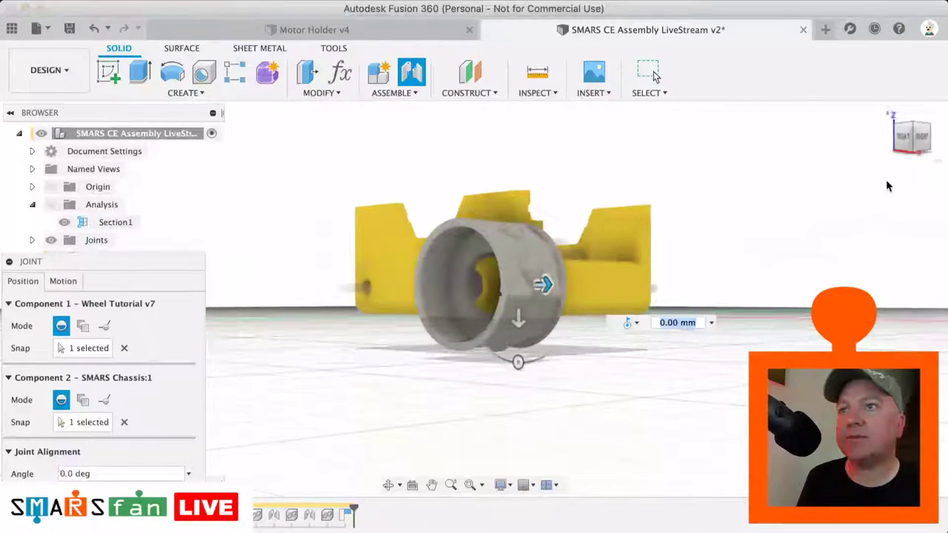
click(906, 146)
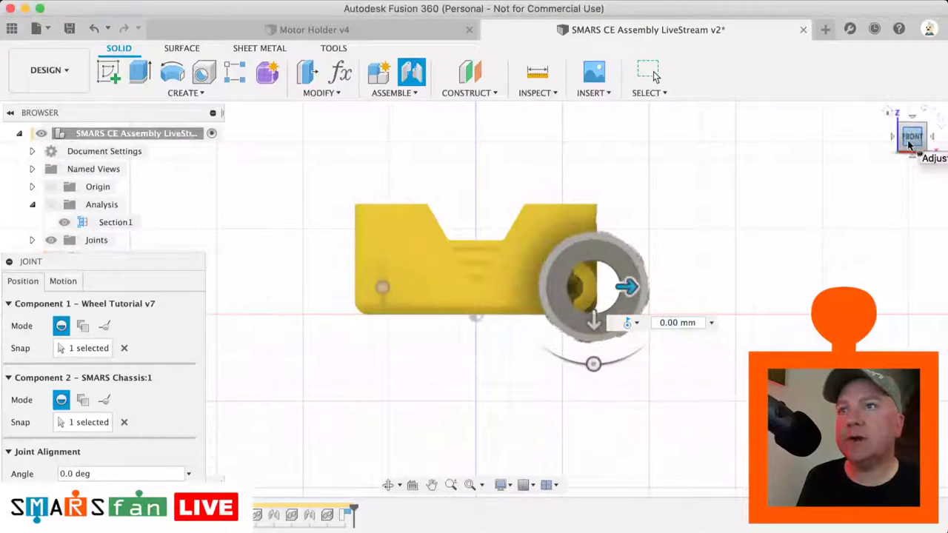
click(922, 130)
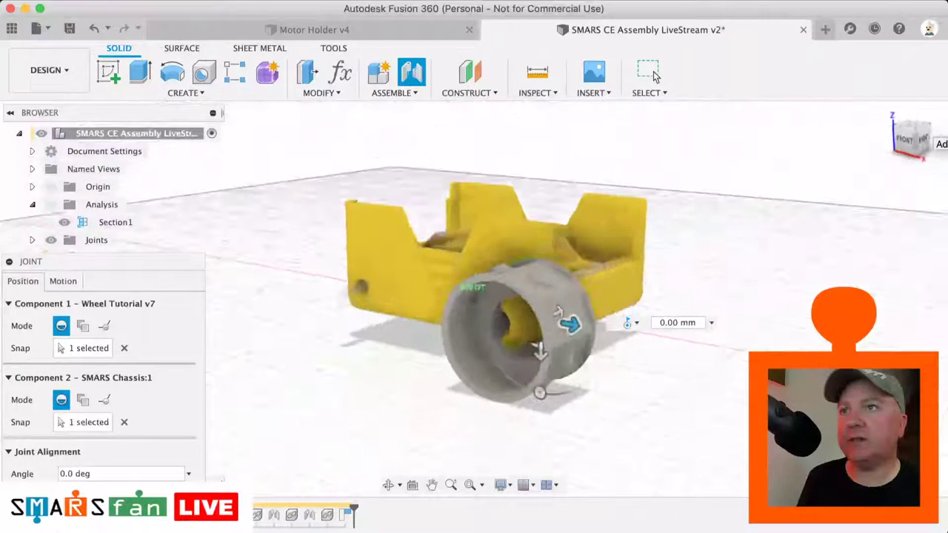
click(123, 423)
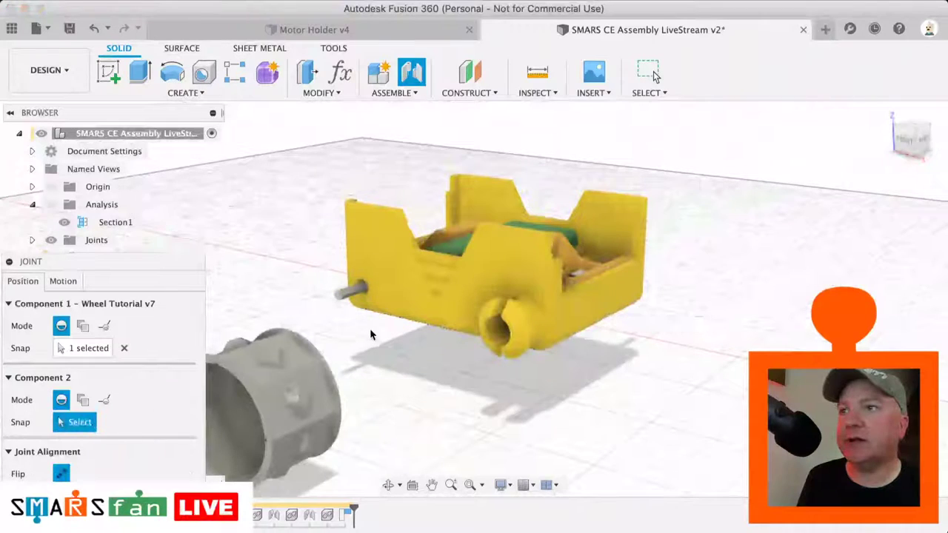
- Snap Component 2 of the wheel's revolute joint to the centre of the chassis's round axle hub and complete the joint
click(532, 312)
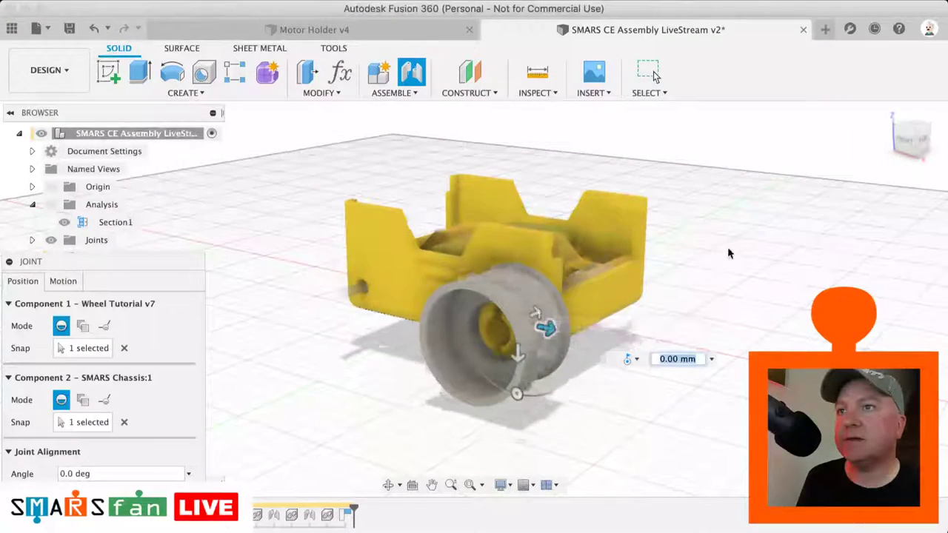
click(915, 139)
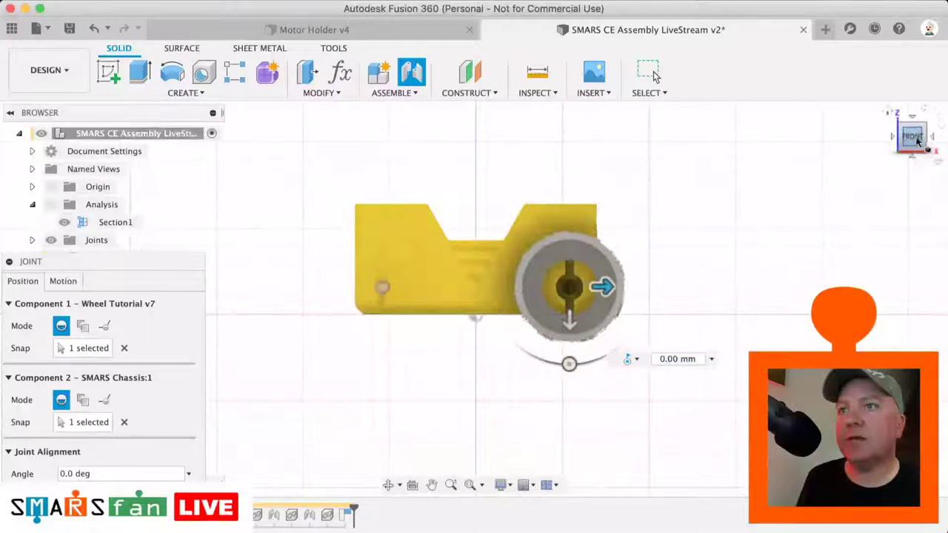
drag(925, 129, 914, 162)
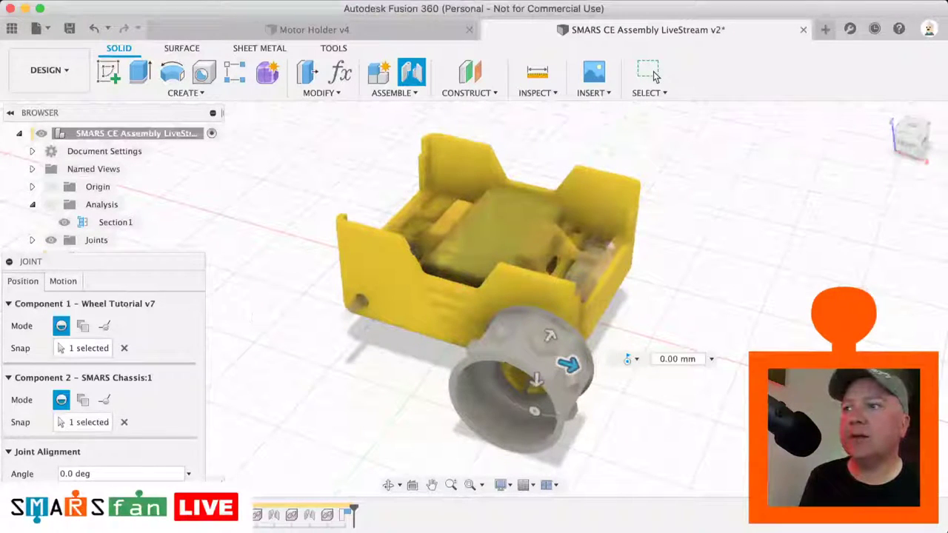
click(655, 75)
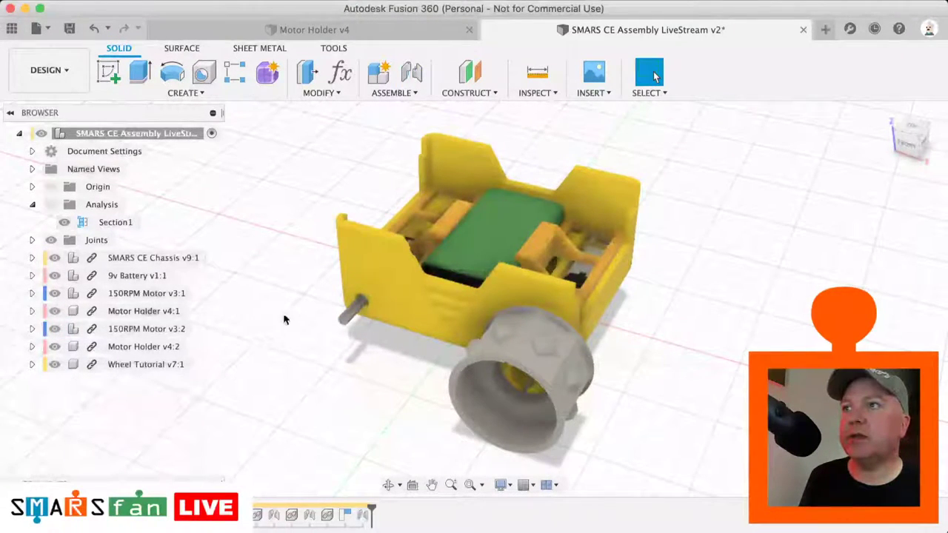
- Insert the Master Wheel design from the Wheels Tutorial folder into the assembly
click(79, 74)
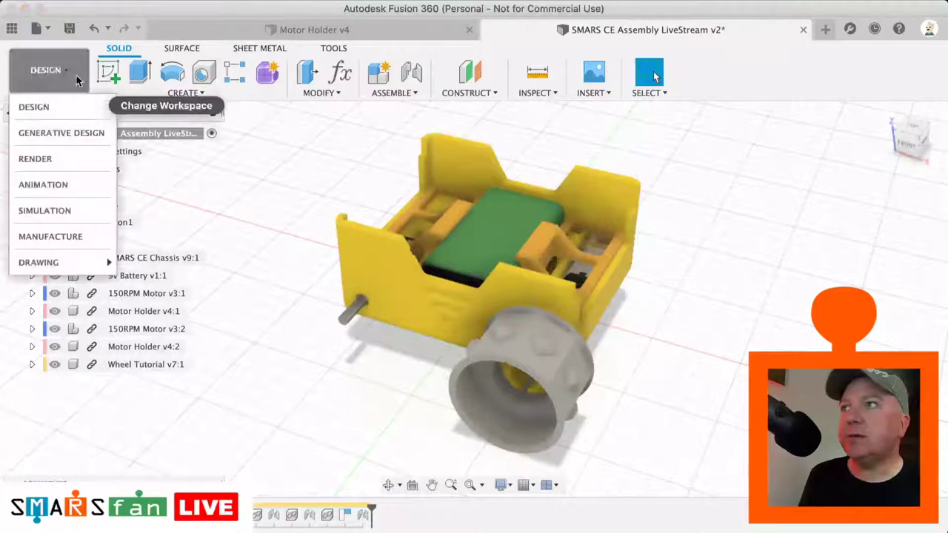
click(13, 28)
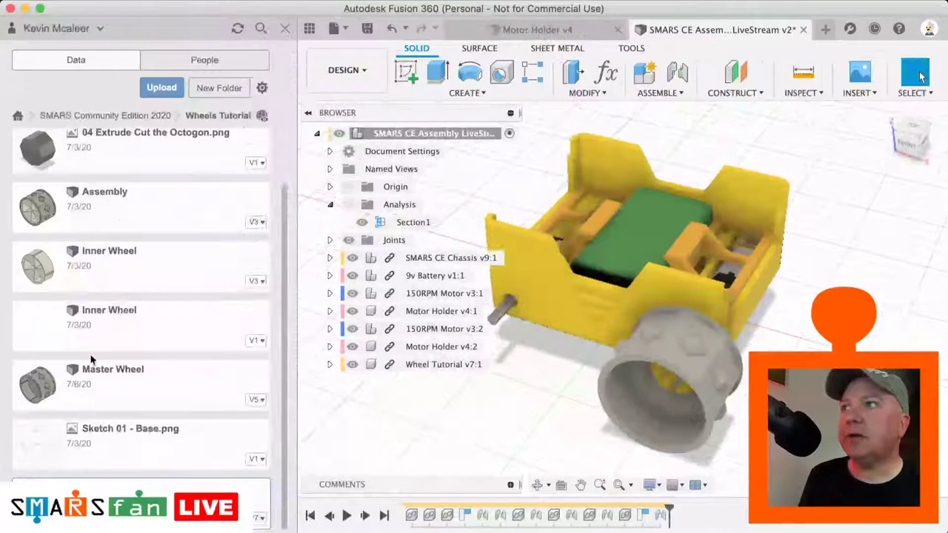
right_click(151, 374)
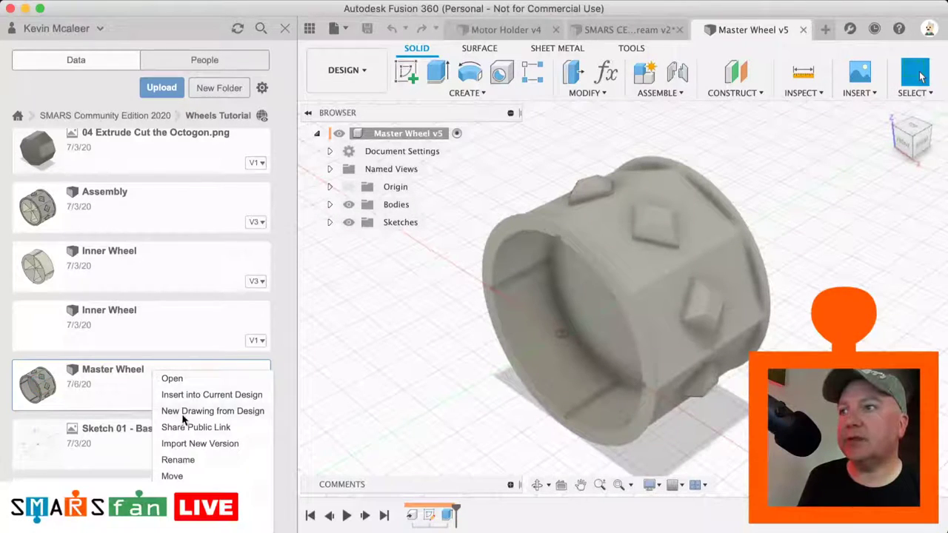
click(803, 30)
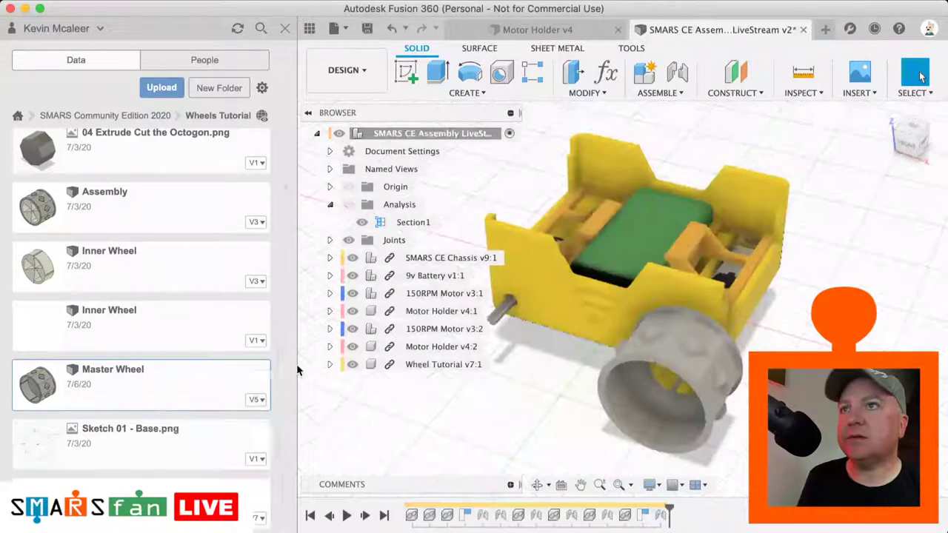
right_click(108, 379)
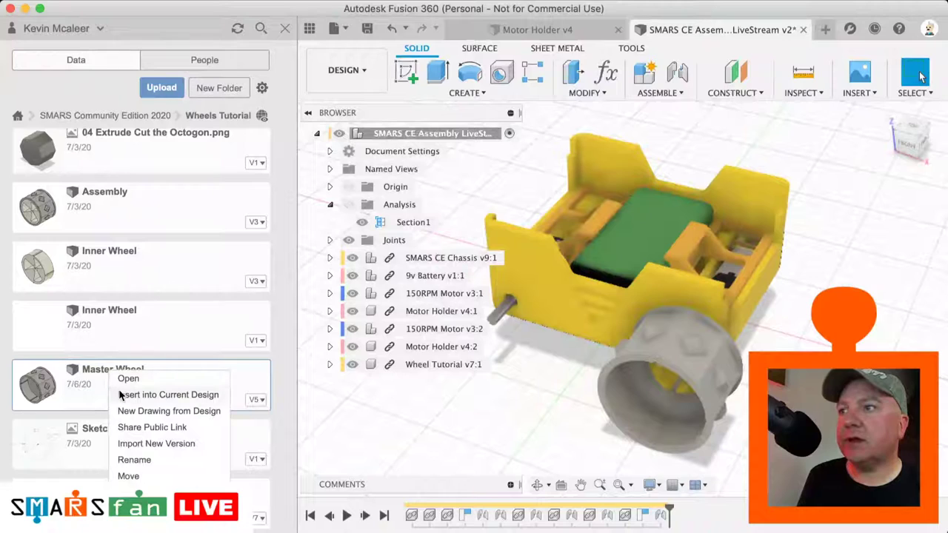
click(121, 396)
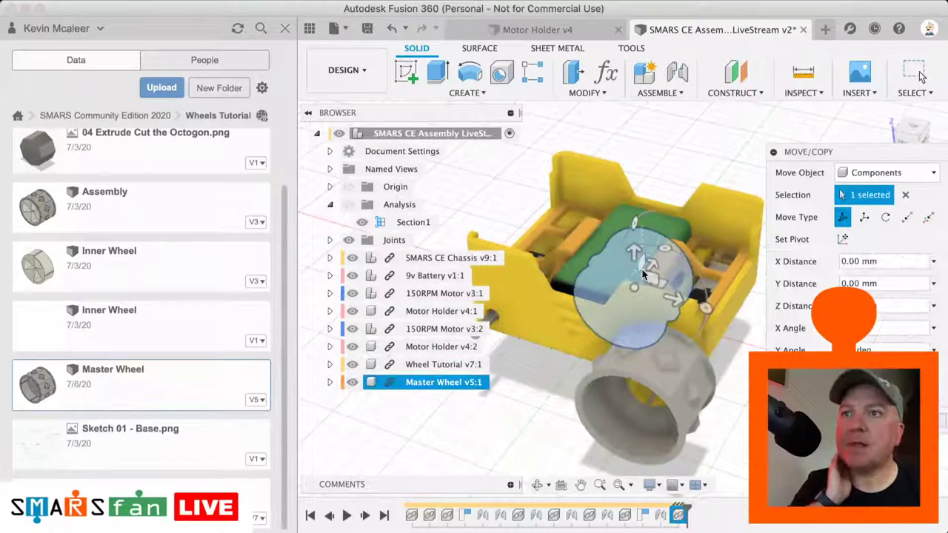
- Turn the Master Wheel 160 degrees, move it about 48.1, 37.9 and 10.1 mm to outside the chassis, and turn it another 45 degrees
drag(669, 252, 564, 326)
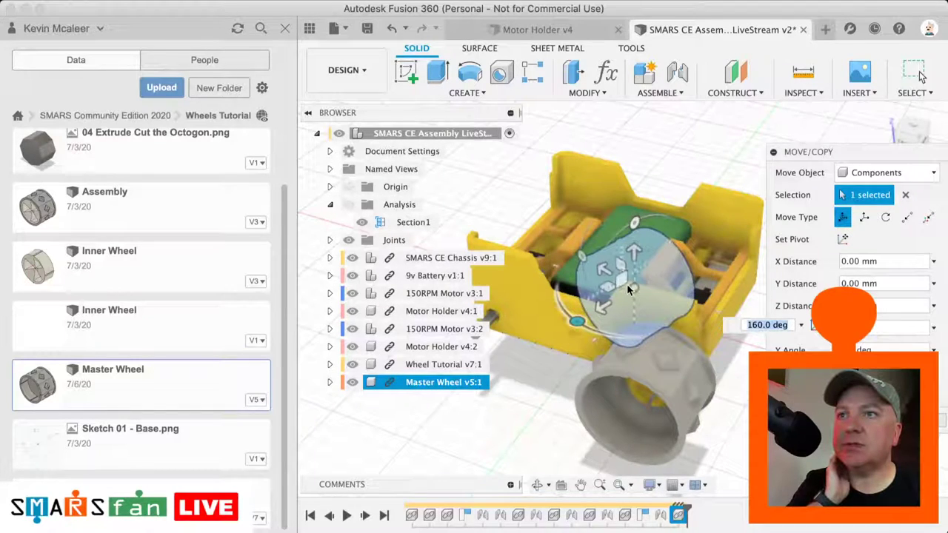
drag(632, 288, 415, 250)
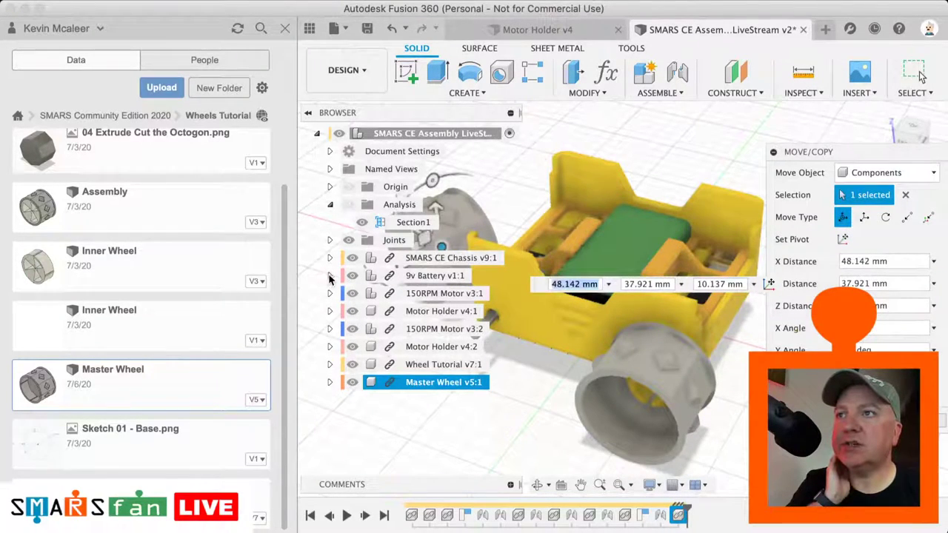
click(310, 28)
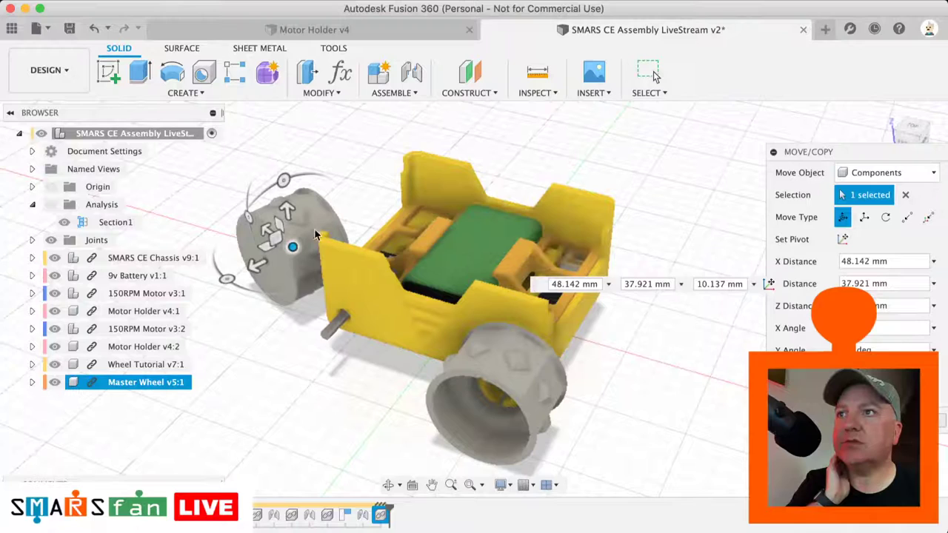
drag(245, 268, 286, 311)
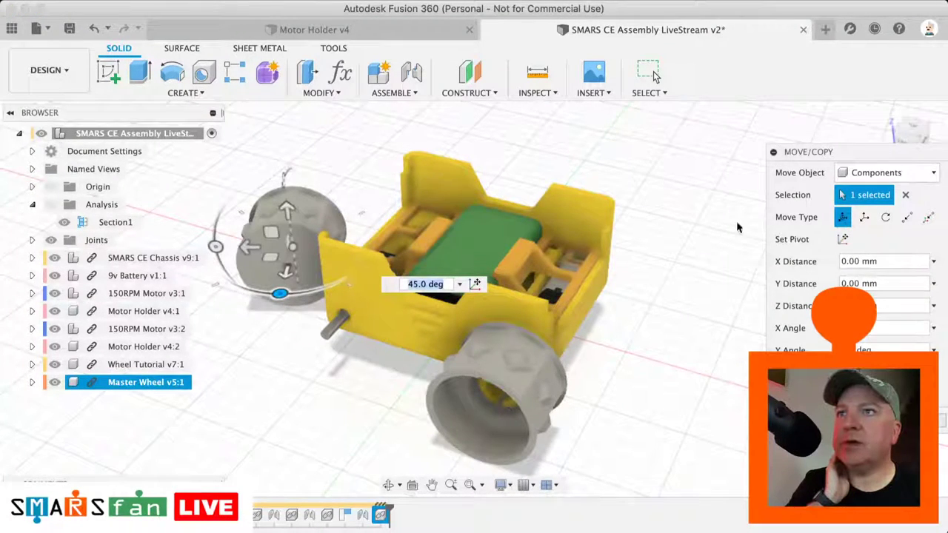
click(655, 74)
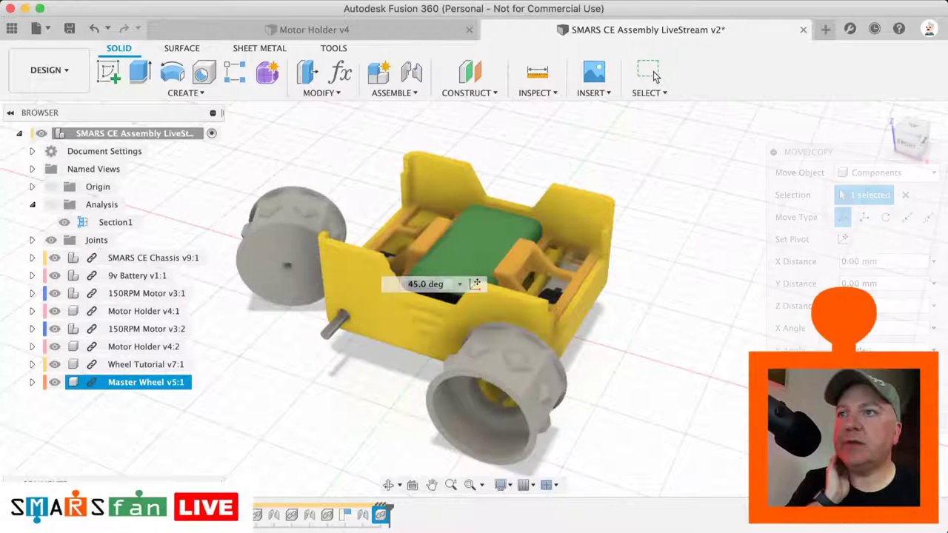
- Start a new joint, snapping Component 1 to the Master Wheel's shaft hole and Component 2 to the chassis where the motor shaft protrudes
click(406, 74)
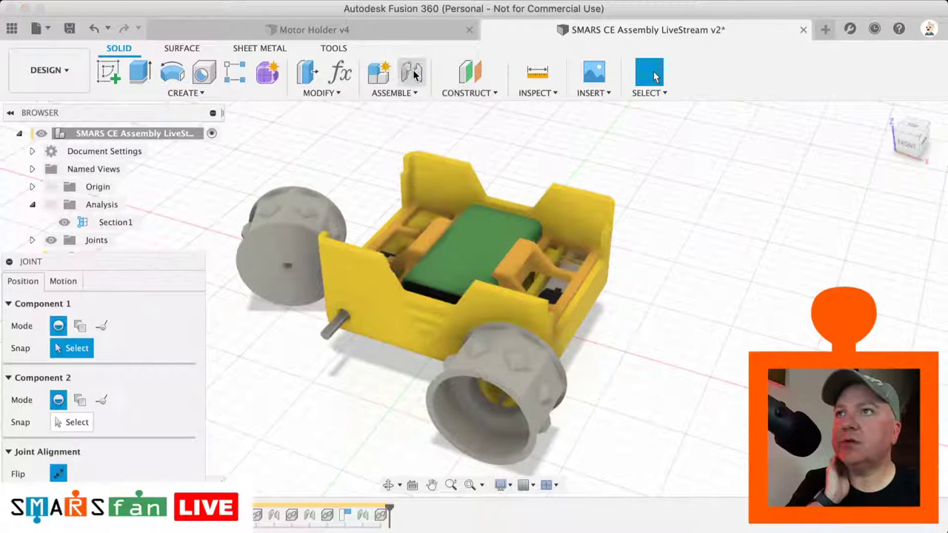
click(63, 281)
click(22, 281)
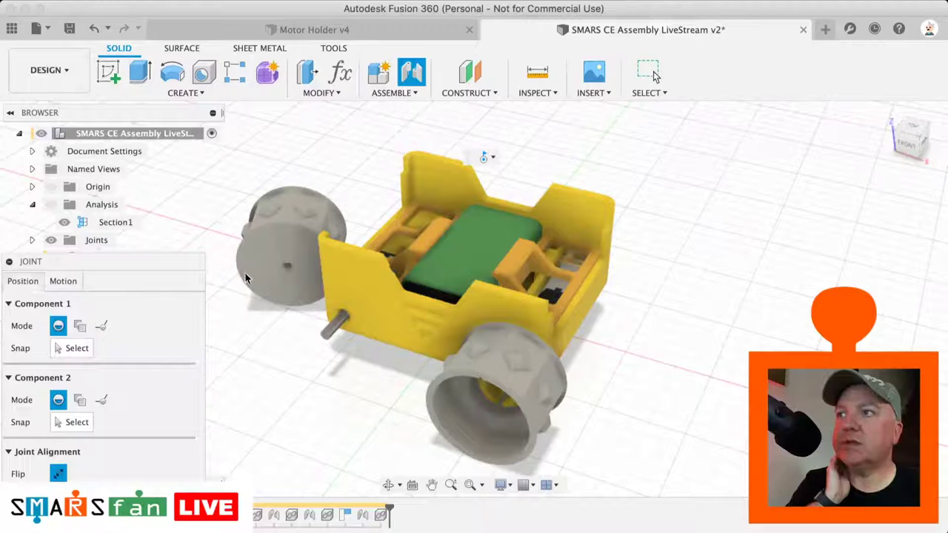
click(66, 348)
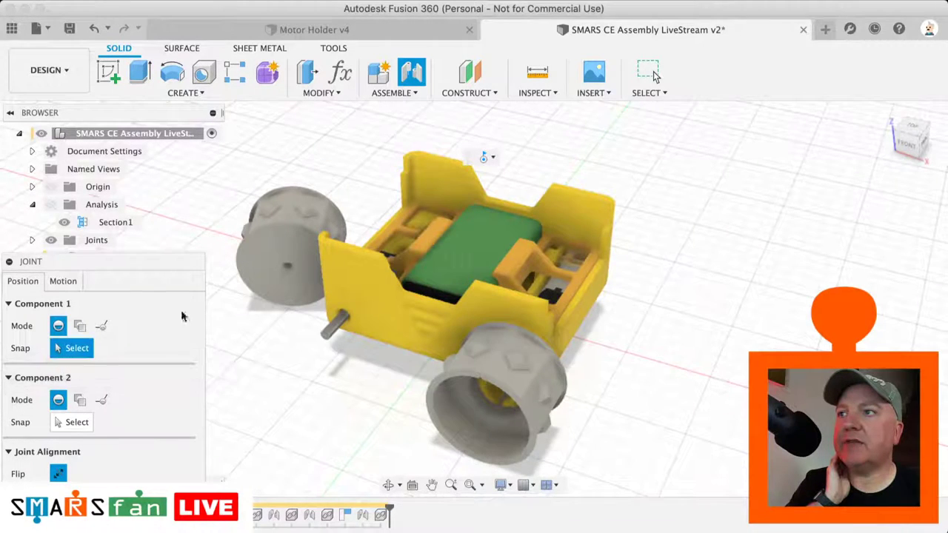
click(289, 273)
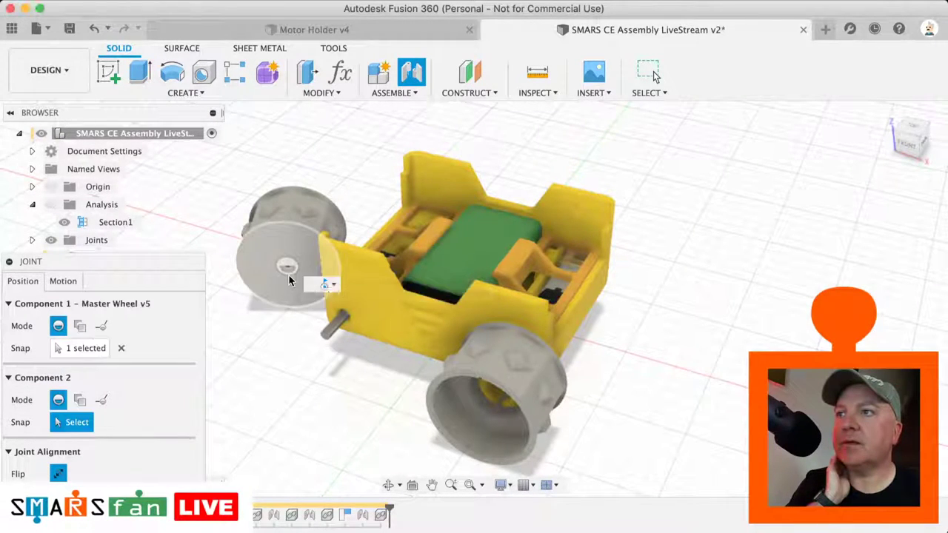
click(349, 320)
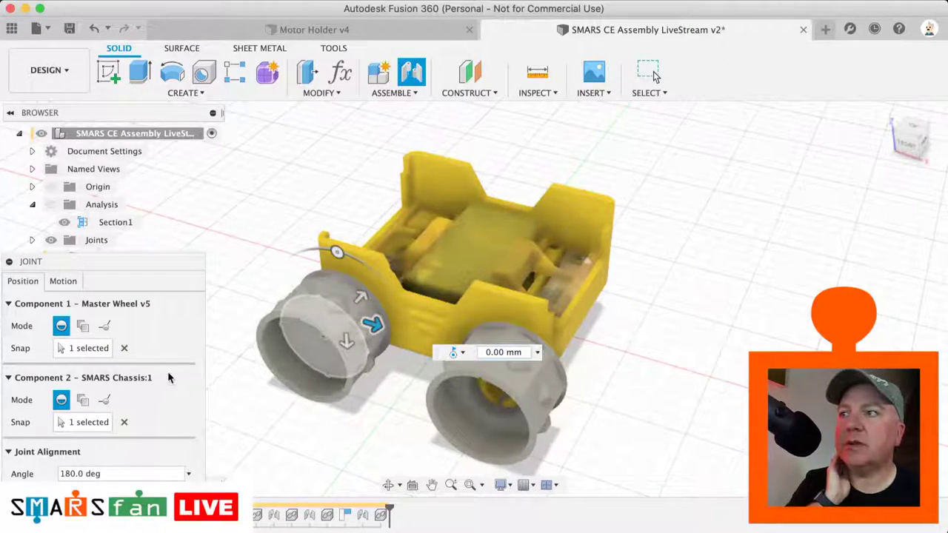
- Preview the Master Wheel joint's revolute motion about the Z axis and confirm the joint
click(77, 284)
click(60, 370)
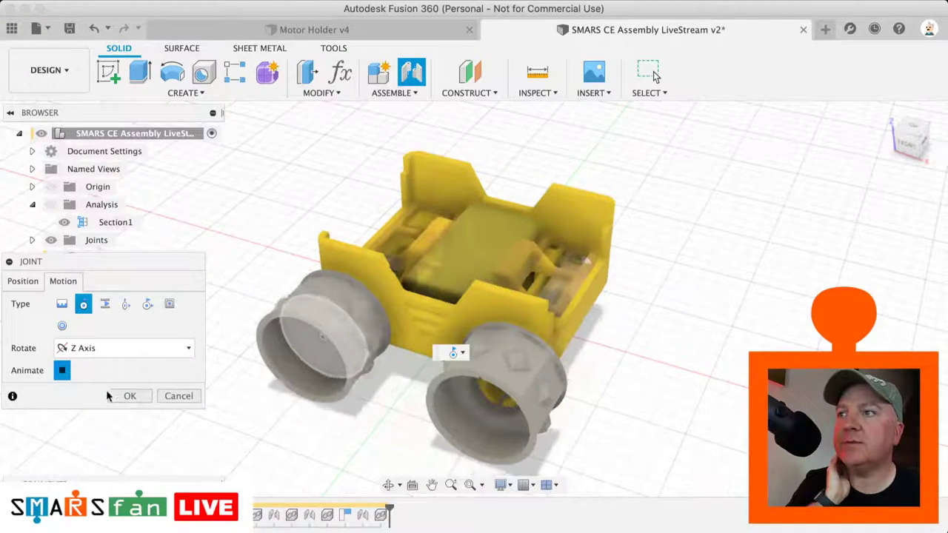
click(124, 397)
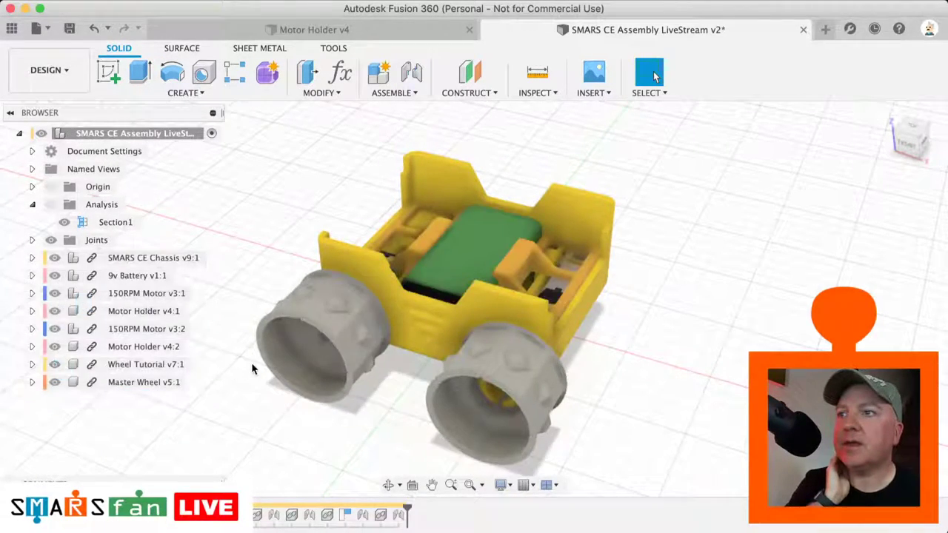
- Inspect from the front how the Master Wheel's shaft hole lines up with the motor shaft
click(899, 150)
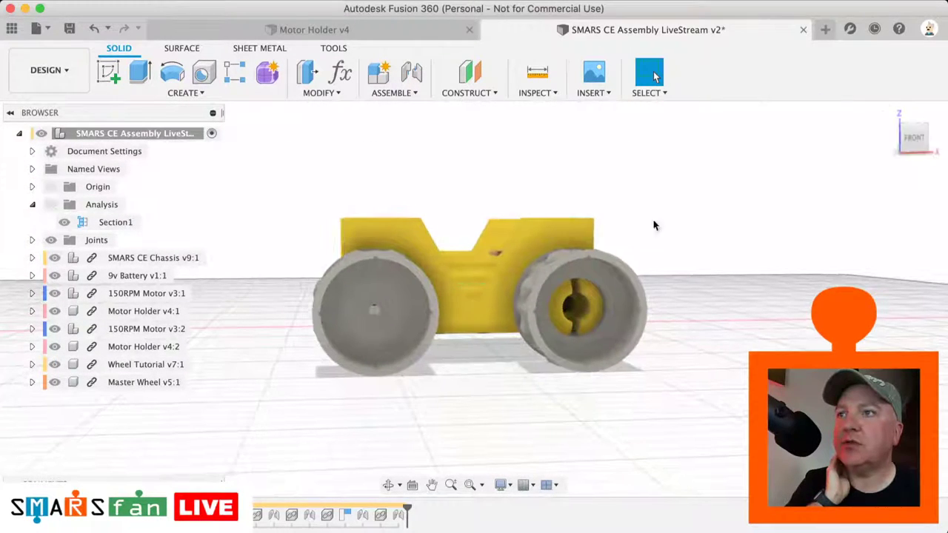
scroll(400, 300, up, 10)
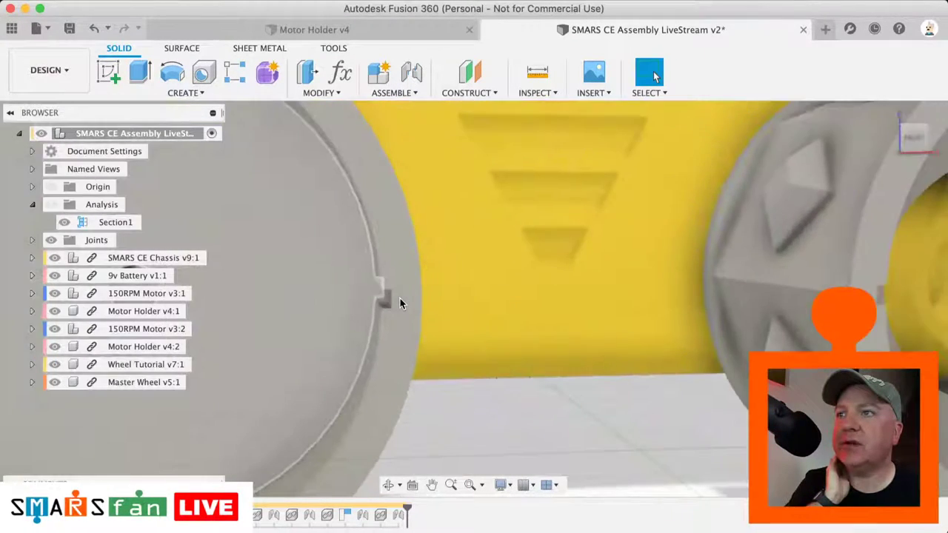
middle_drag(400, 303, 486, 306)
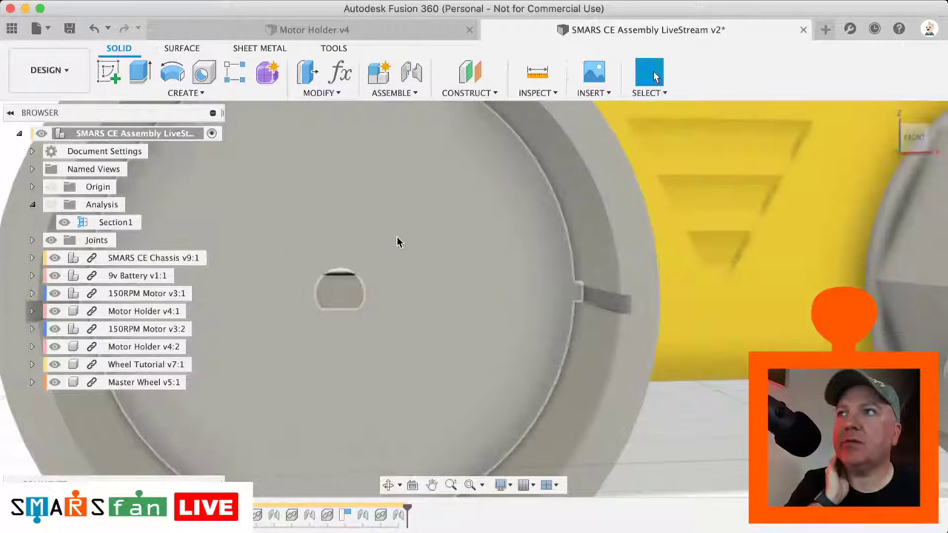
scroll(396, 237, down, 5)
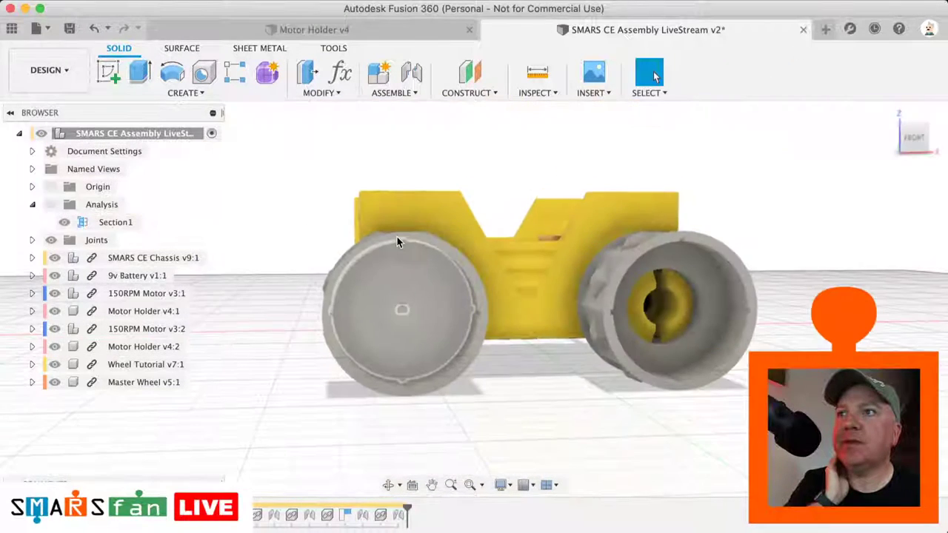
click(917, 133)
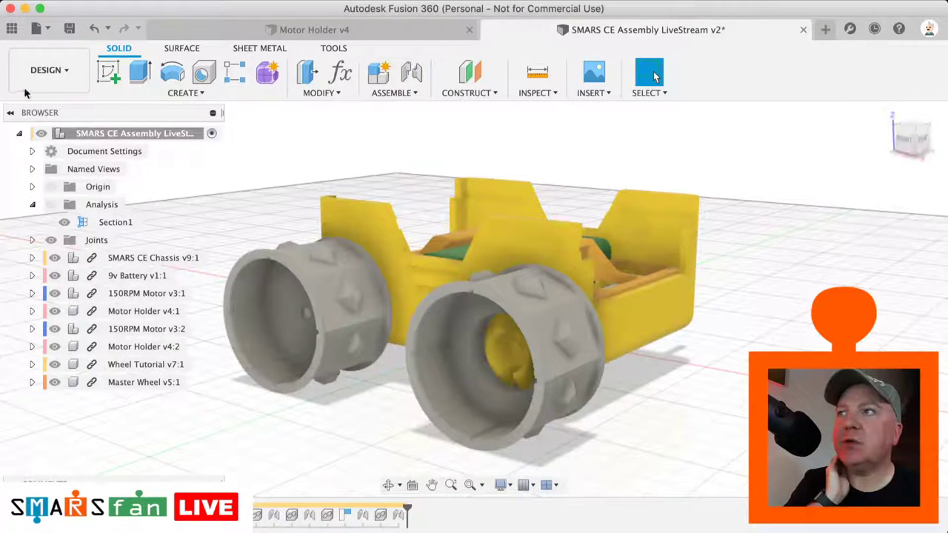
- Insert version V3 of the Inner Wheel from the Wheels Tutorial project folder into the assembly
click(11, 29)
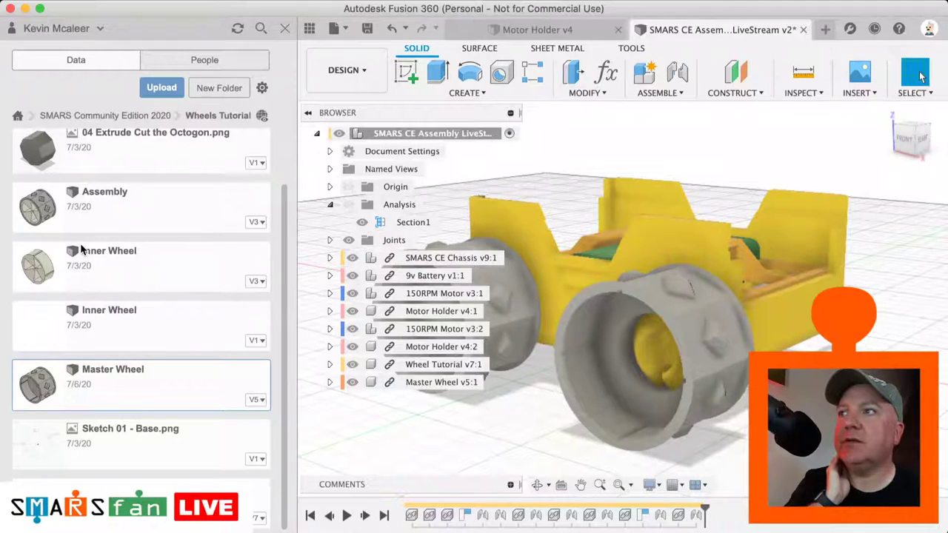
click(97, 258)
right_click(98, 257)
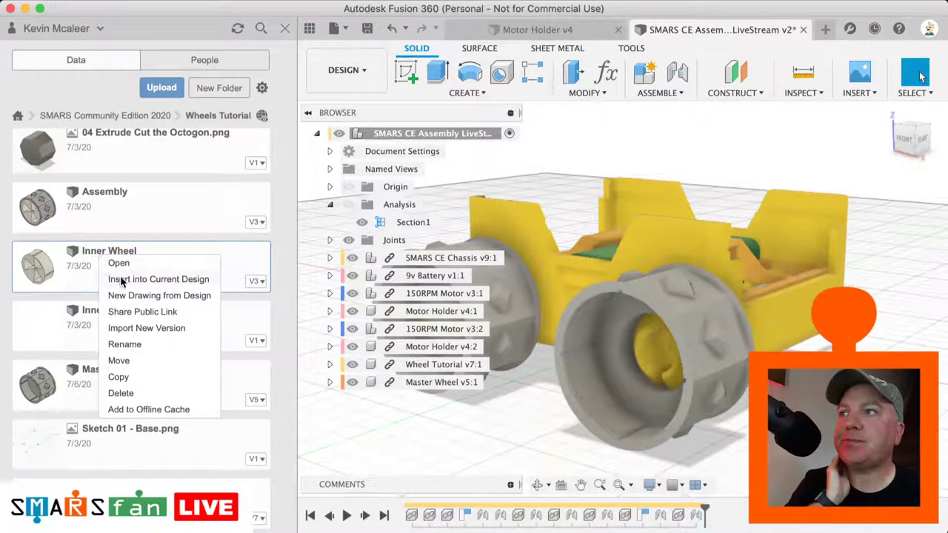
click(122, 280)
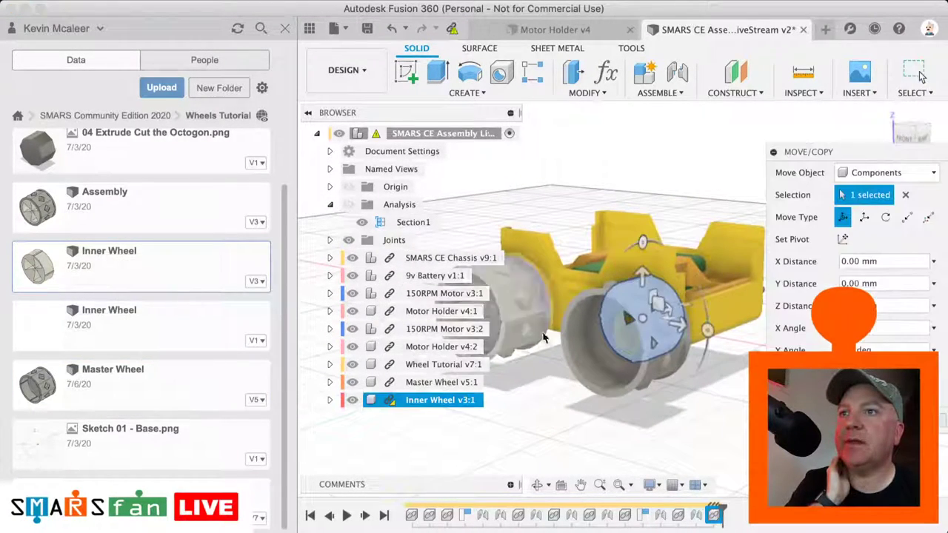
- Move the Inner Wheel -80 mm along Y to outside the chassis and turn it -100 degrees about its vertical axis
drag(666, 326, 524, 374)
scroll(530, 414, left, 3)
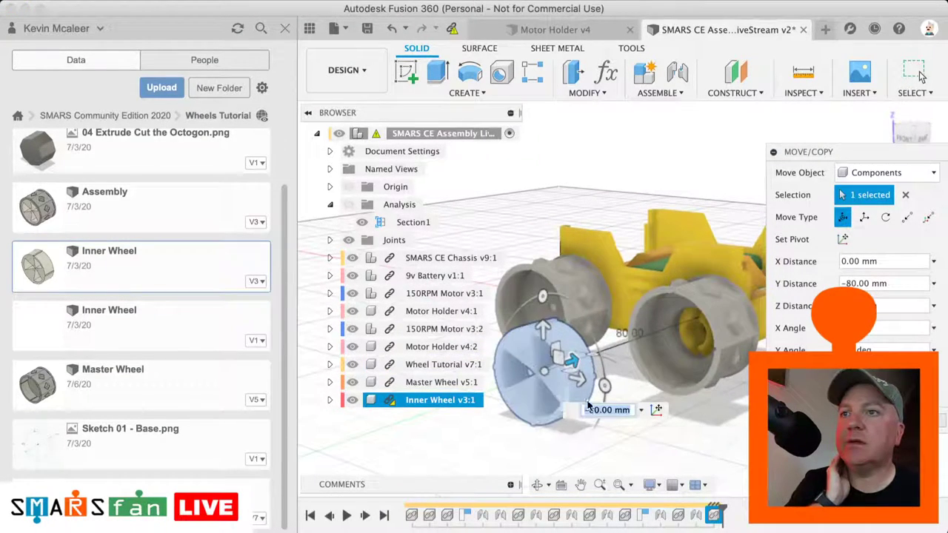
drag(600, 363, 653, 401)
scroll(652, 397, up, 1)
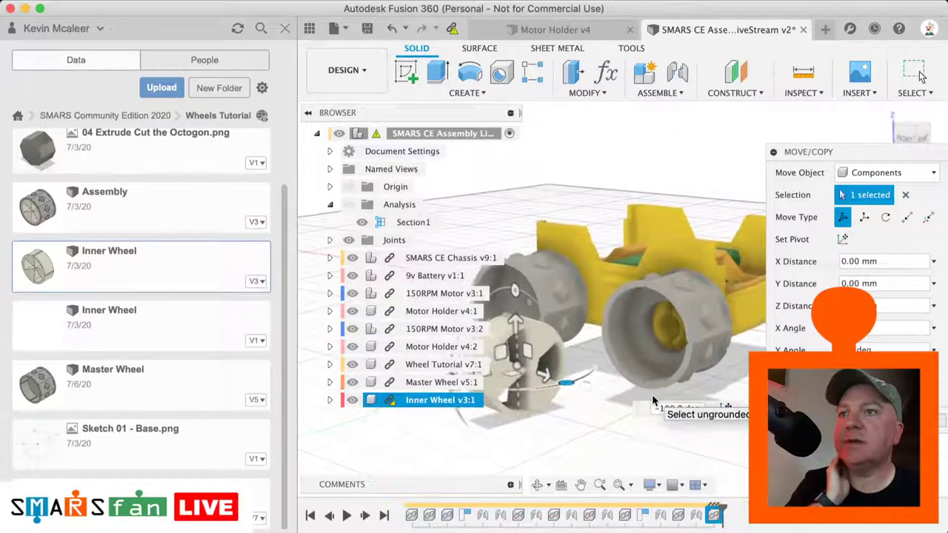
click(921, 75)
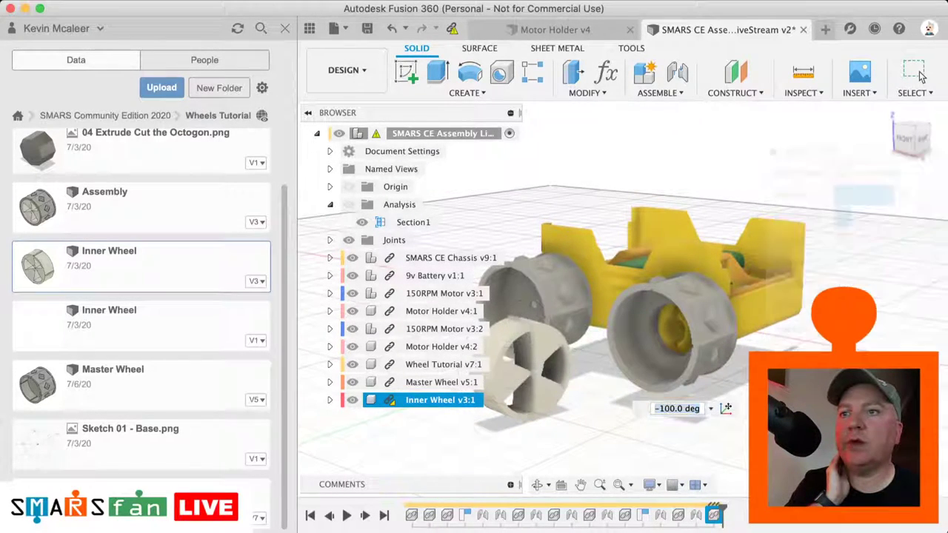
click(609, 72)
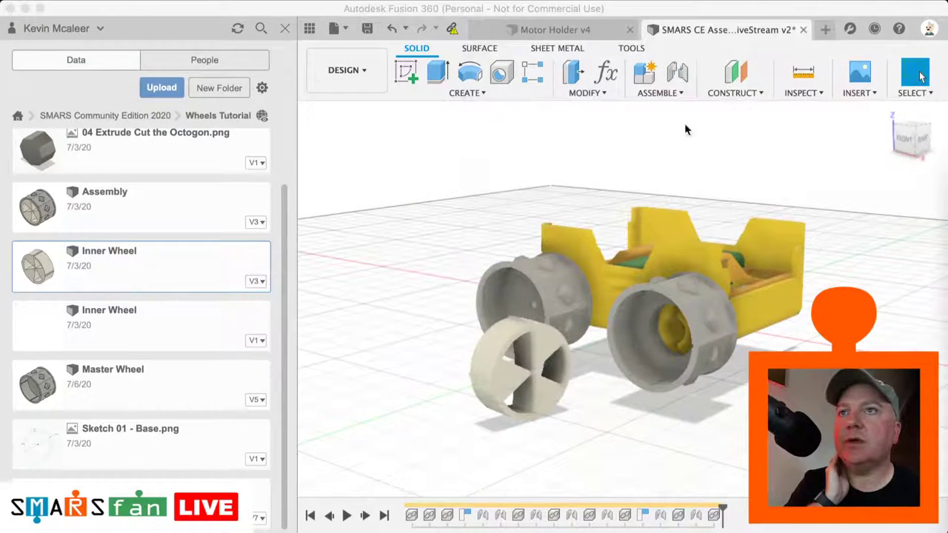
click(645, 72)
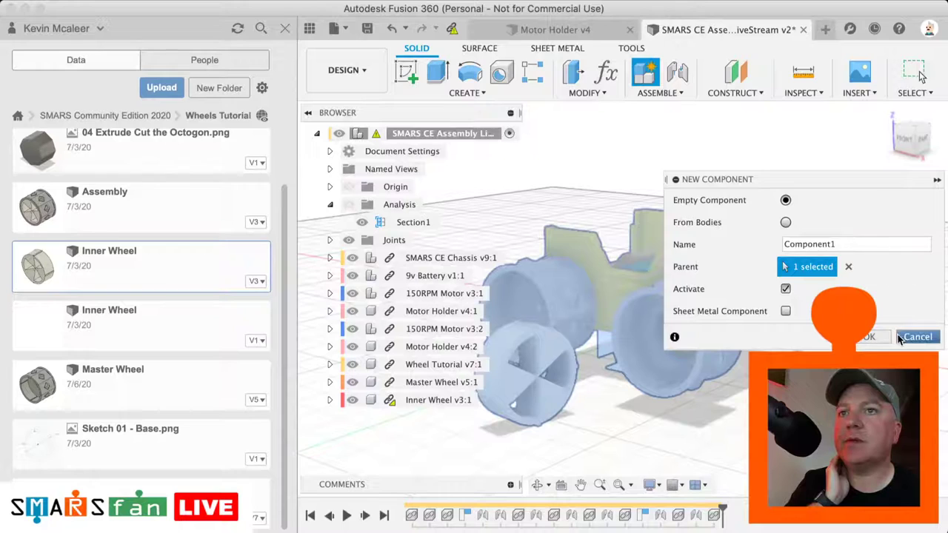
click(913, 337)
- Create a rigid joint between the front centre of the Inner Wheel's spokes and the centre inside the Wheel Tutorial wheel
click(679, 72)
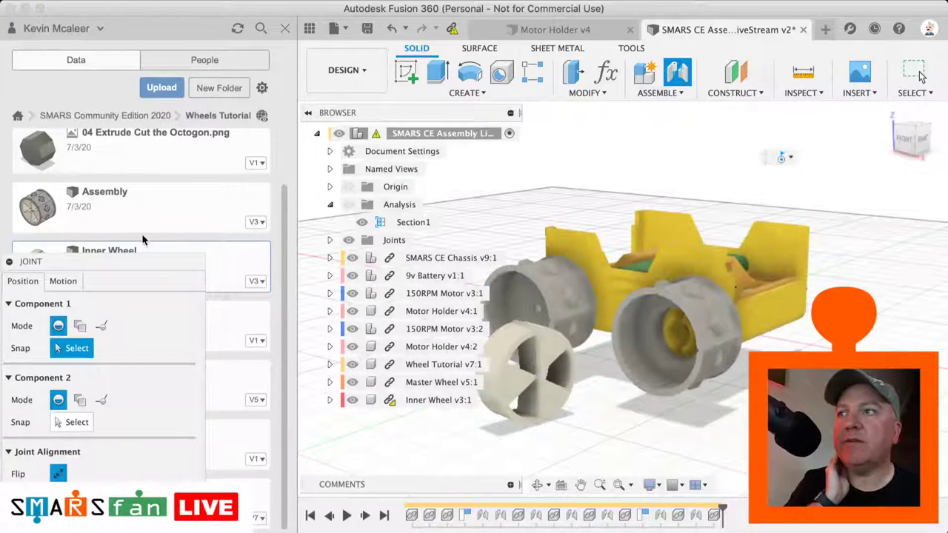
click(65, 282)
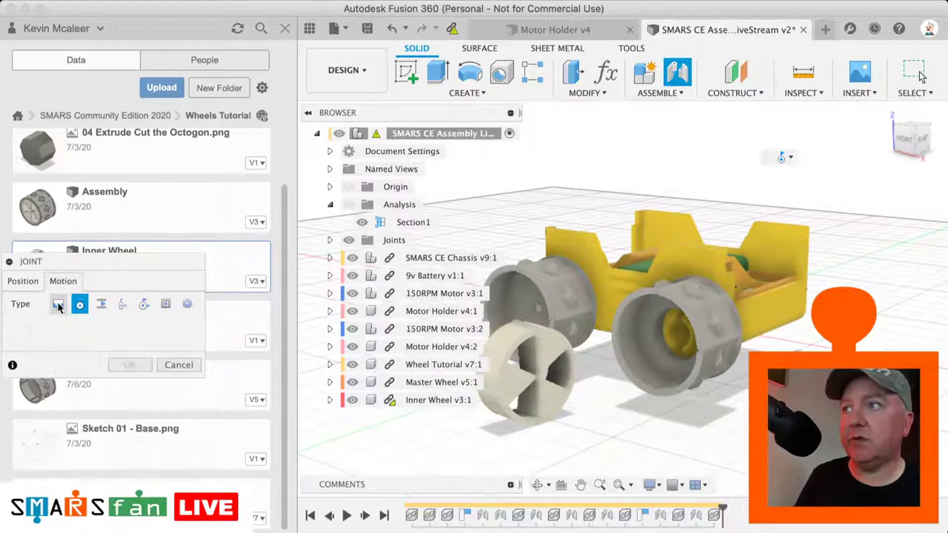
click(23, 282)
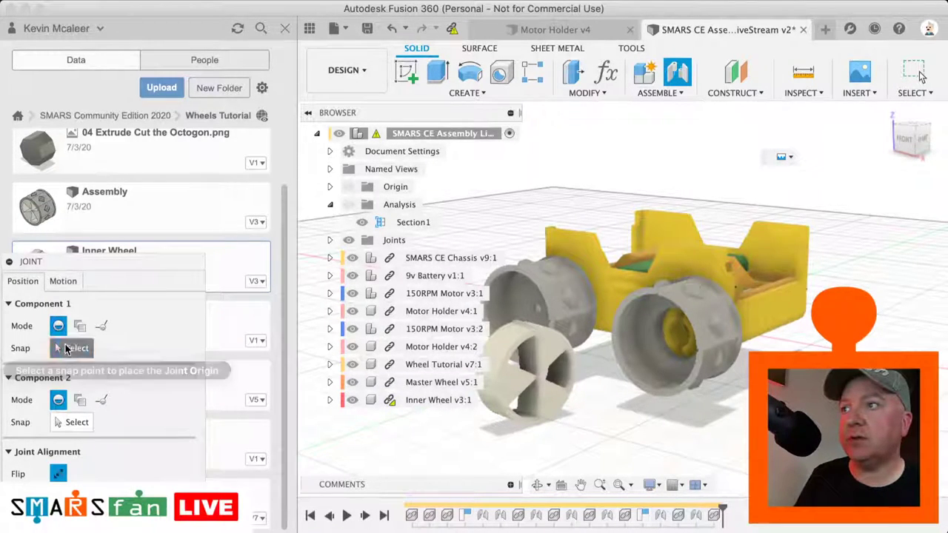
click(529, 383)
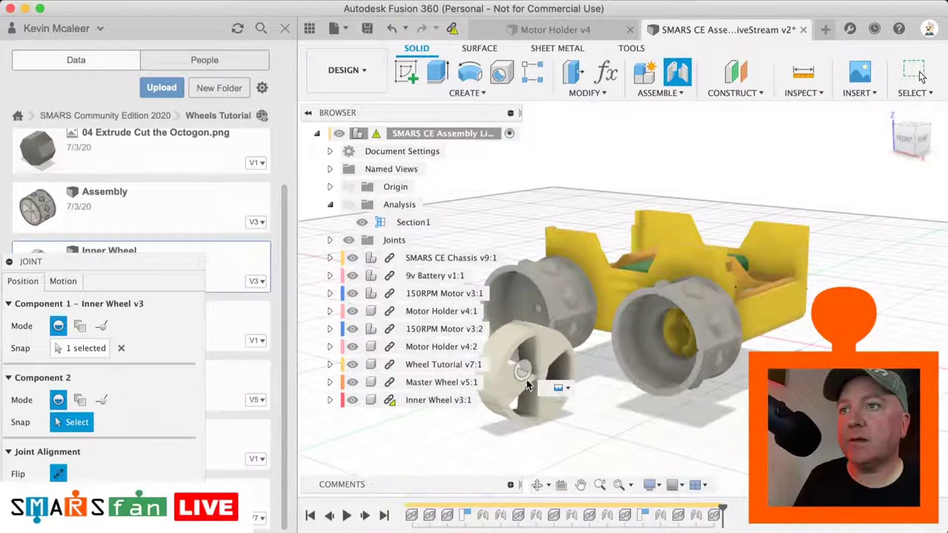
click(120, 347)
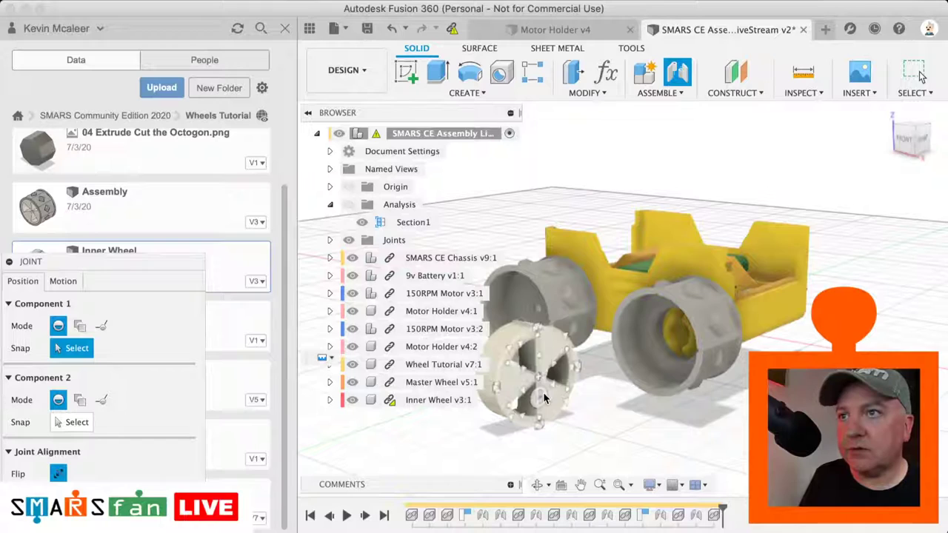
click(540, 375)
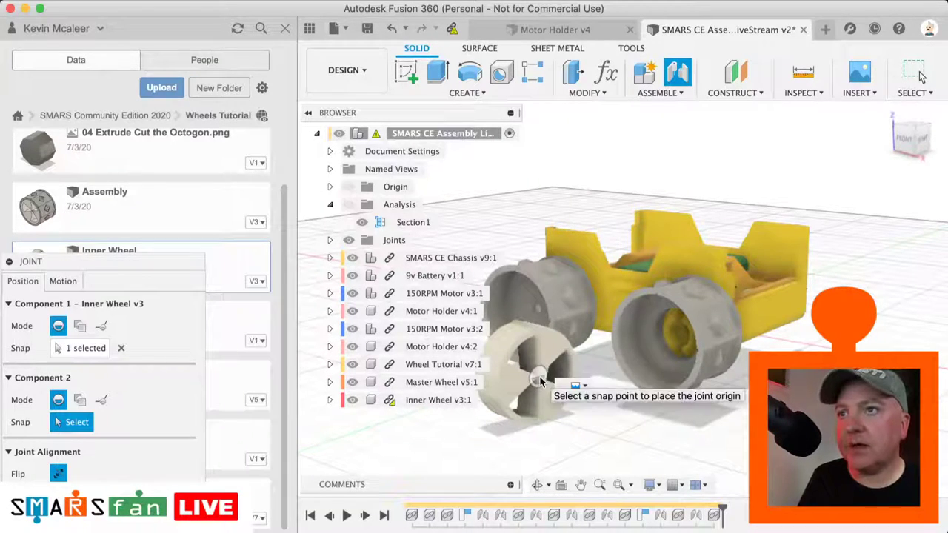
click(659, 354)
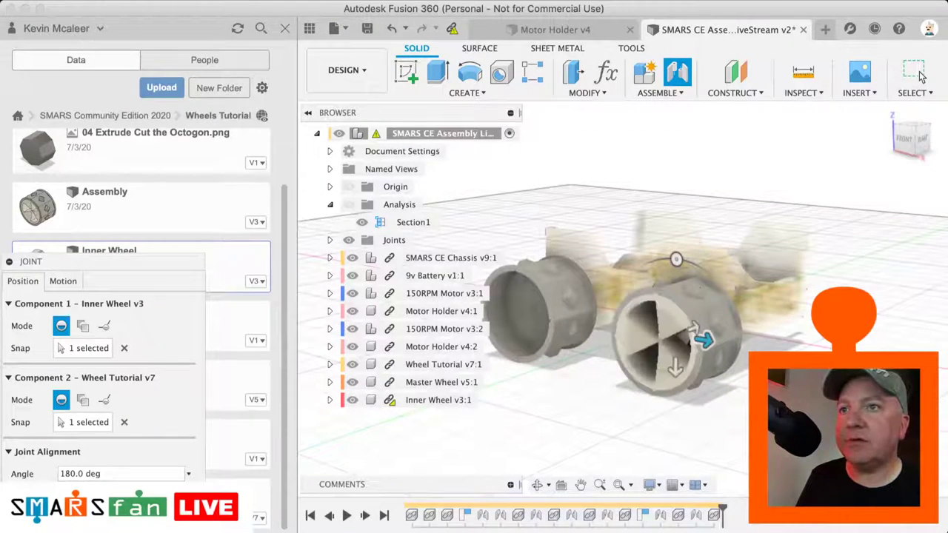
key(Return)
- Edit the Inner Wheel's joint, reselecting the wheel's inner centre for Component 2 and the Inner Wheel's spoke centre for Component 1
scroll(582, 365, up, 5)
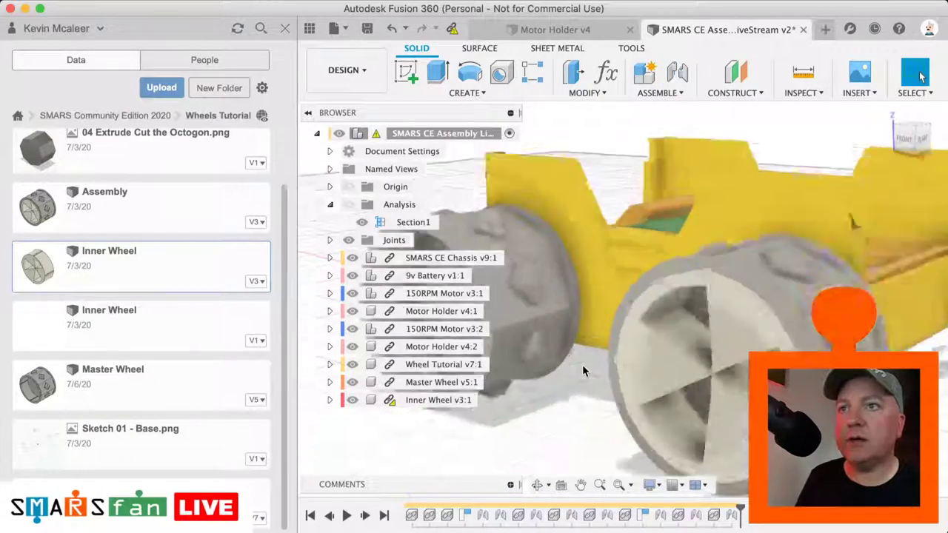
scroll(724, 296, up, 10)
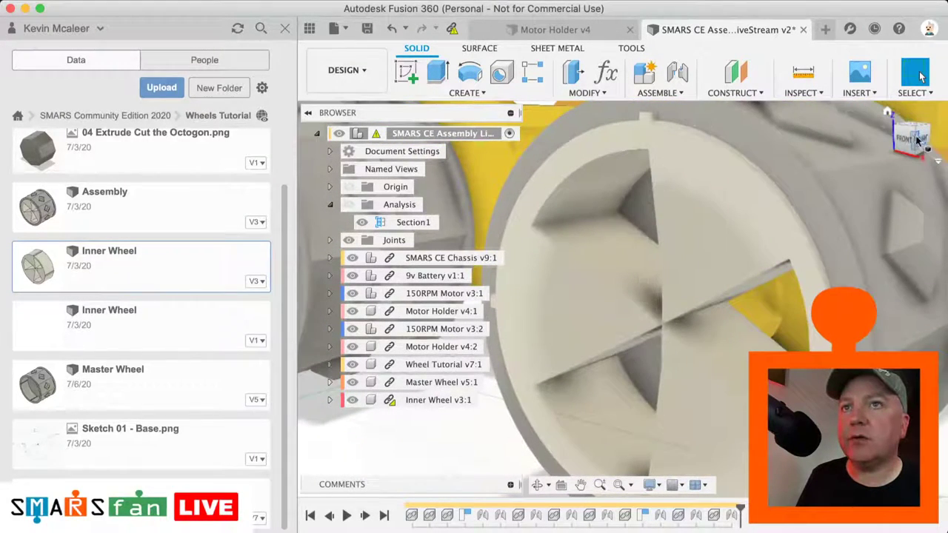
mouse_move(913, 135)
mouse_down()
mouse_move(893, 174)
mouse_move(925, 139)
mouse_move(911, 137)
mouse_move(913, 154)
mouse_up()
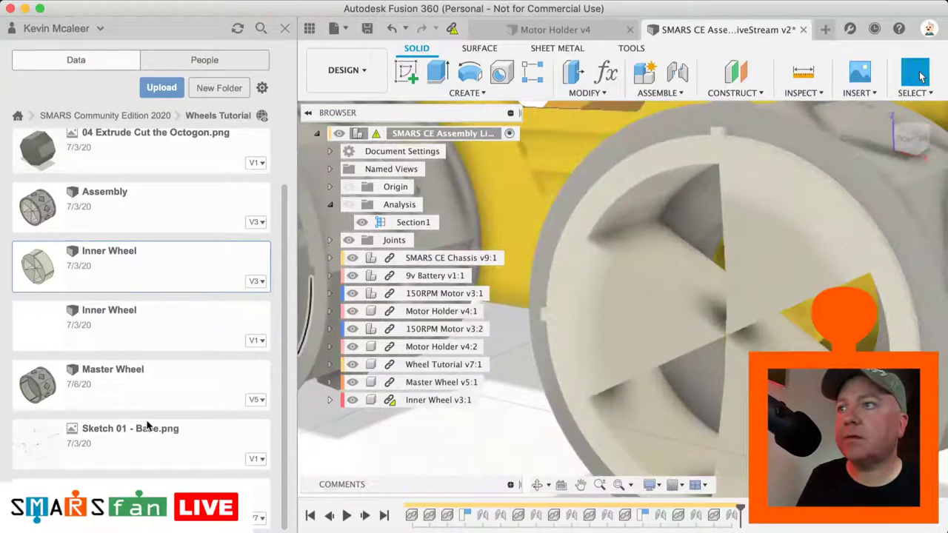
click(309, 28)
scroll(484, 288, down, 5)
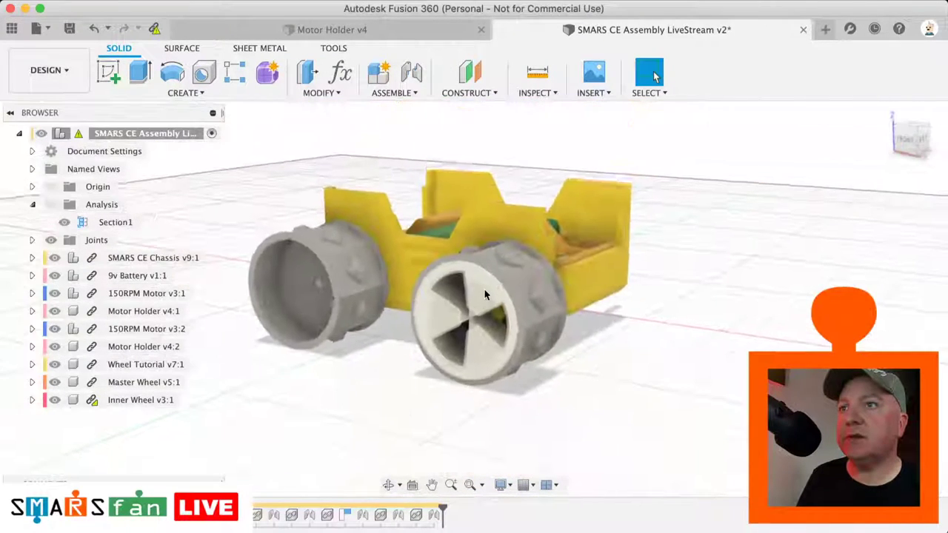
scroll(484, 289, up, 5)
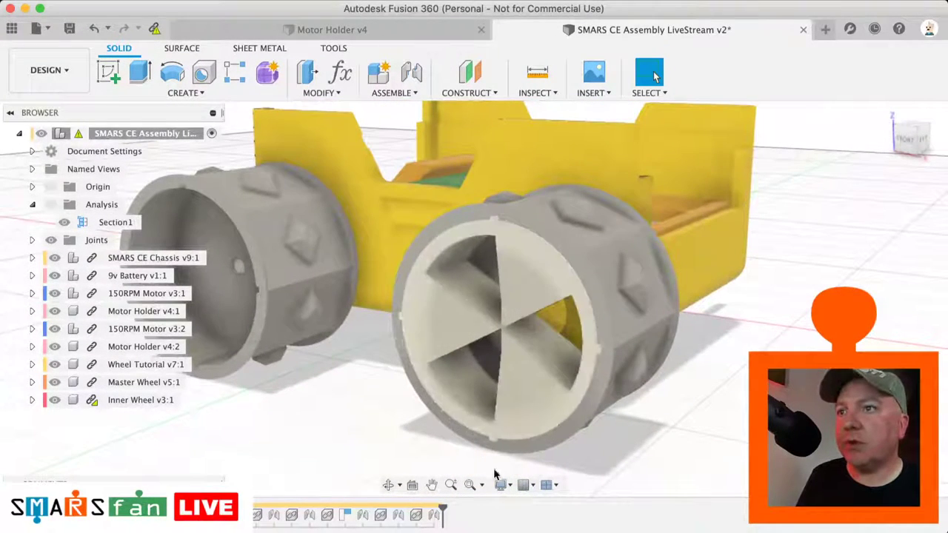
double_click(437, 520)
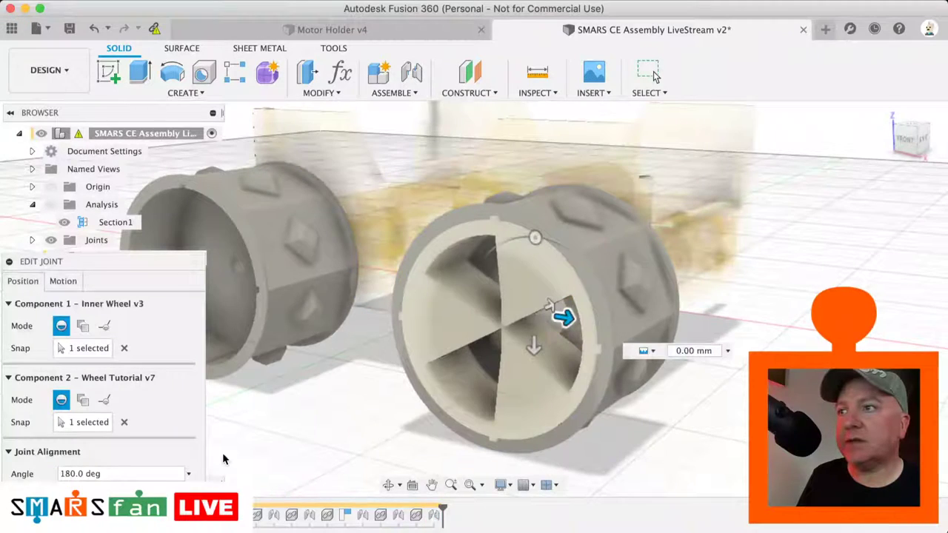
click(124, 422)
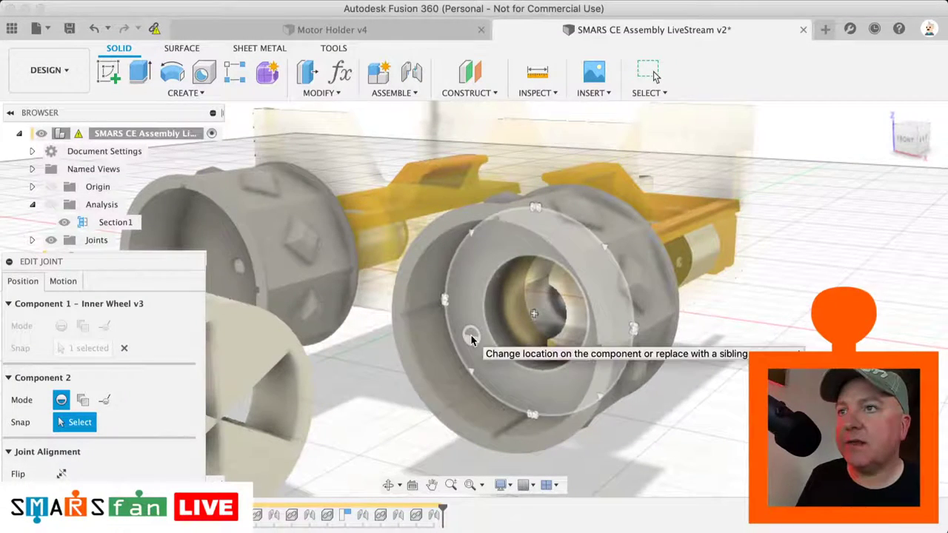
click(535, 314)
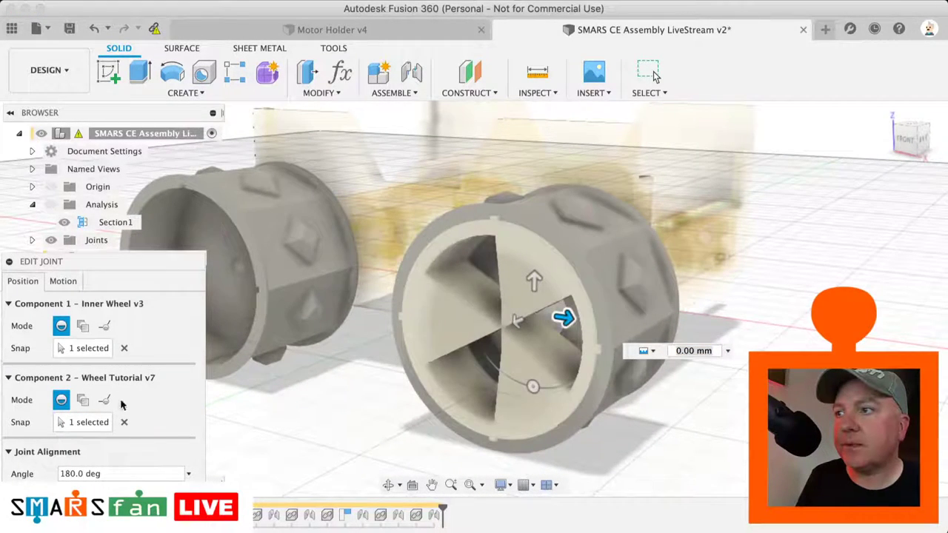
click(124, 349)
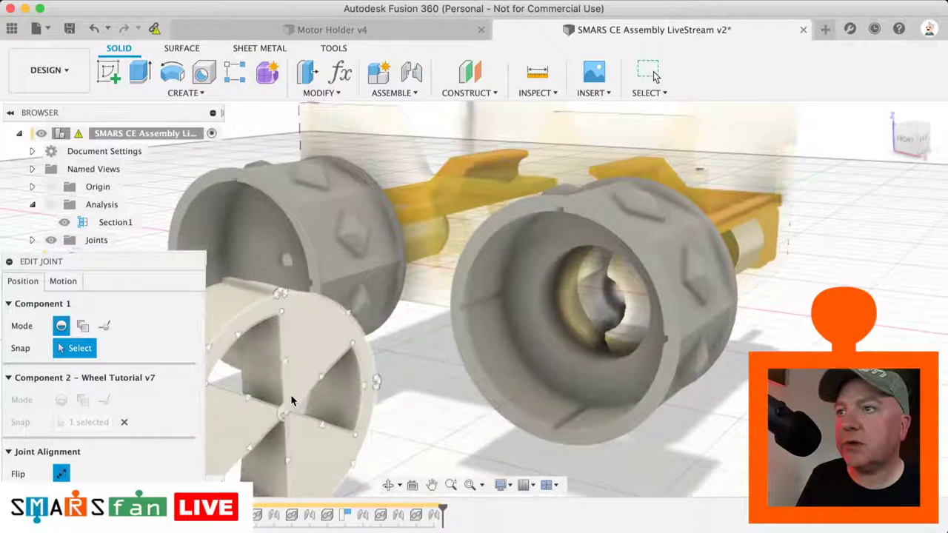
click(286, 411)
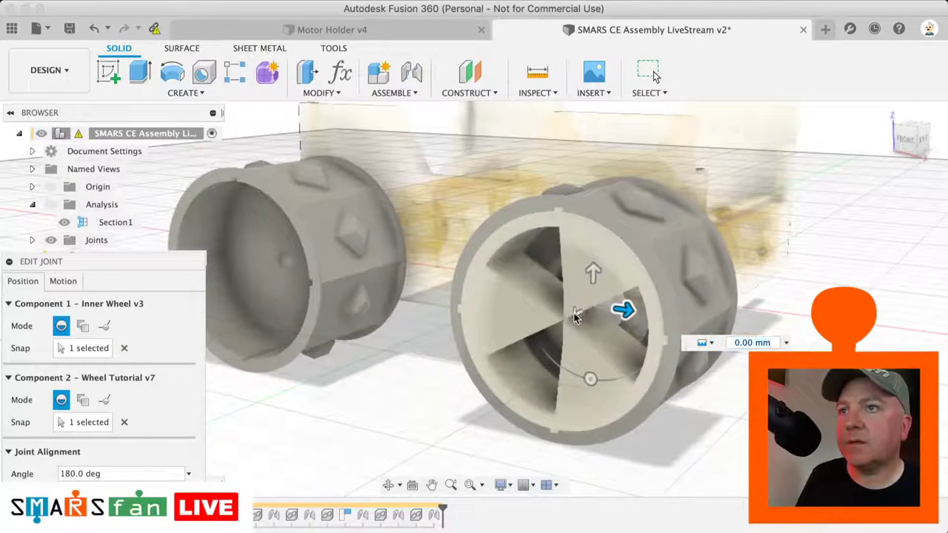
- Offset the Inner Wheel sideways by -0.5 mm in the joint to centre it within the wheel rim, and confirm the edit
drag(578, 315, 586, 312)
click(581, 313)
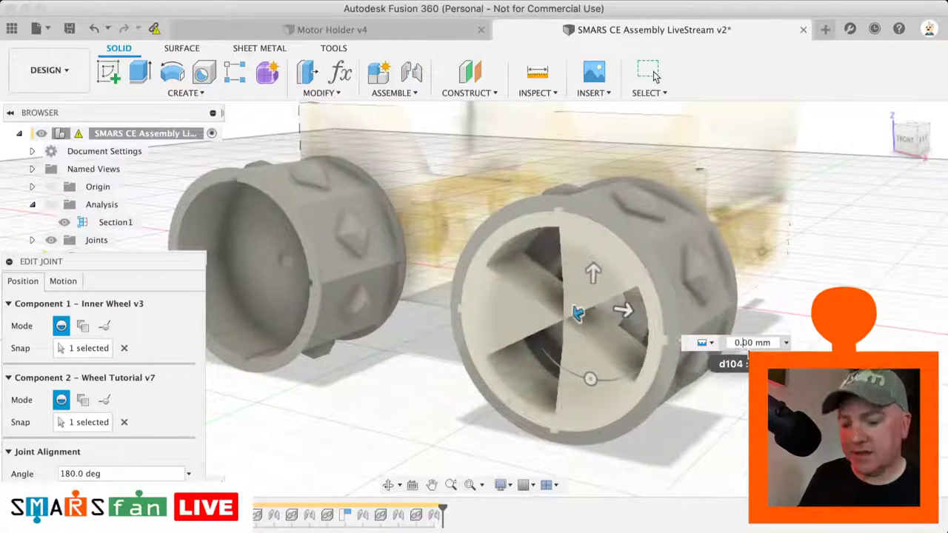
key(BackSpace)
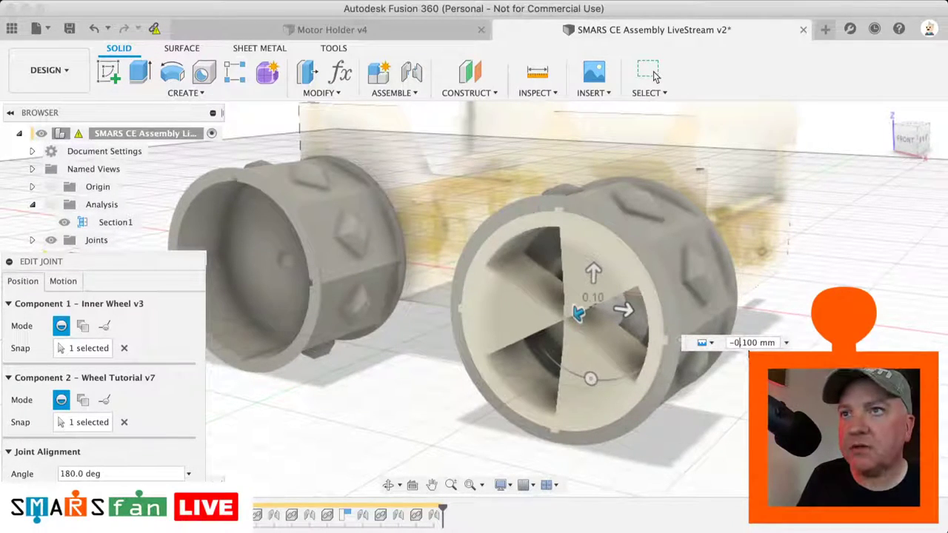
key(Right)
key(Right)
key(BackSpace)
text(2)
key(BackSpace)
text(3)
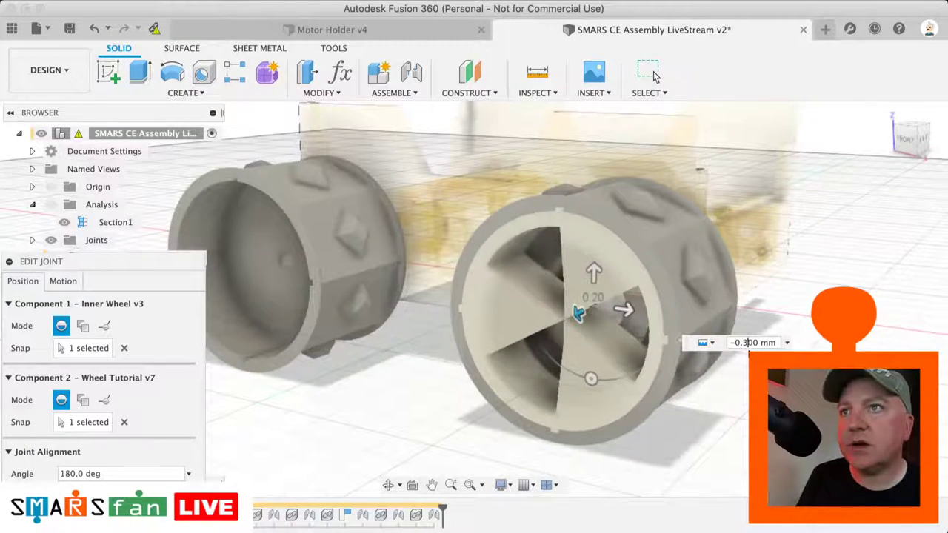
key(Right)
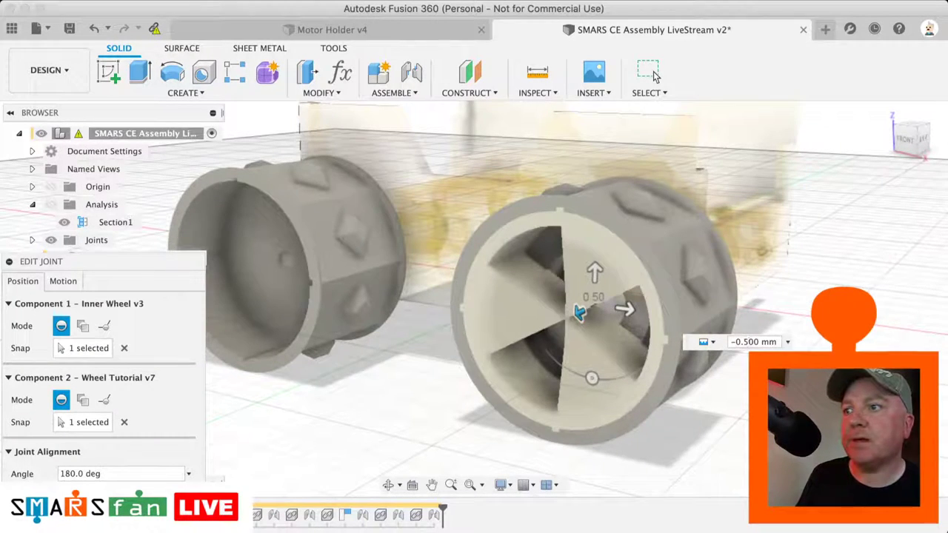
key(Return)
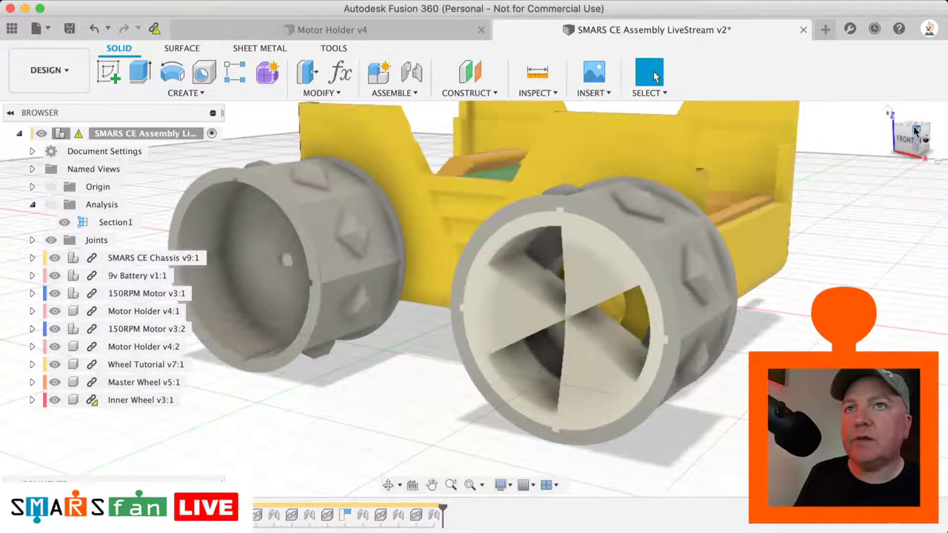
- Check the Inner Wheel's reference warning and update the assembly's out-of-date references to the latest versions
mouse_move(916, 133)
mouse_down()
mouse_move(881, 151)
mouse_move(889, 157)
mouse_move(906, 111)
mouse_move(913, 145)
mouse_move(914, 125)
mouse_up()
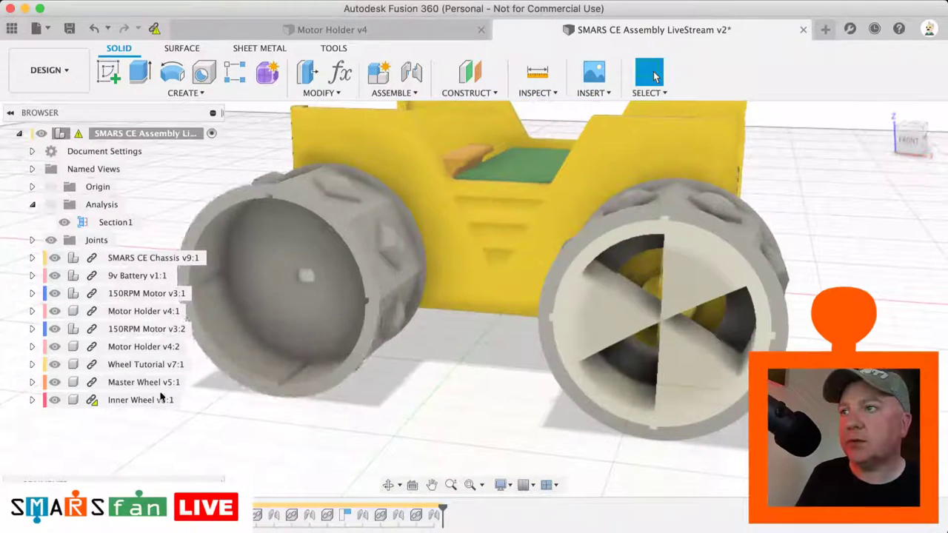
mouse_move(95, 405)
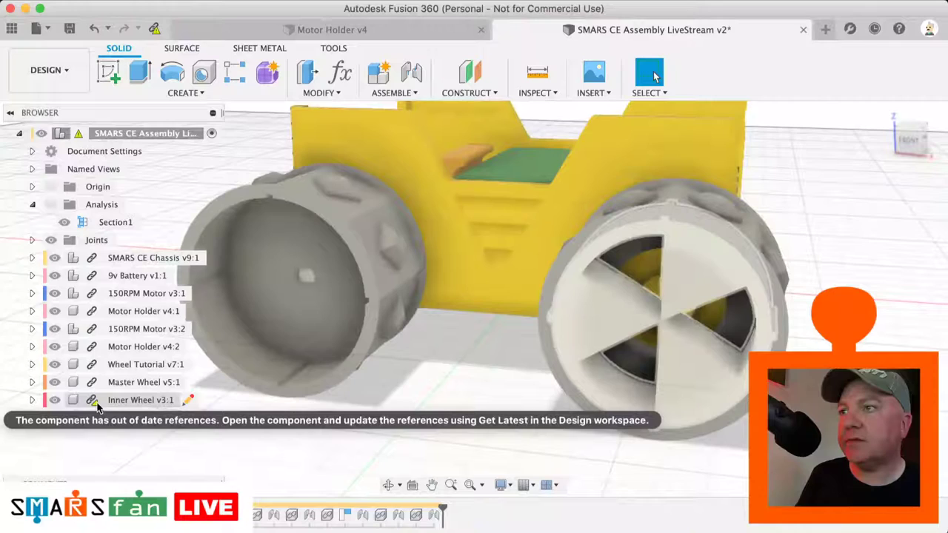
click(155, 29)
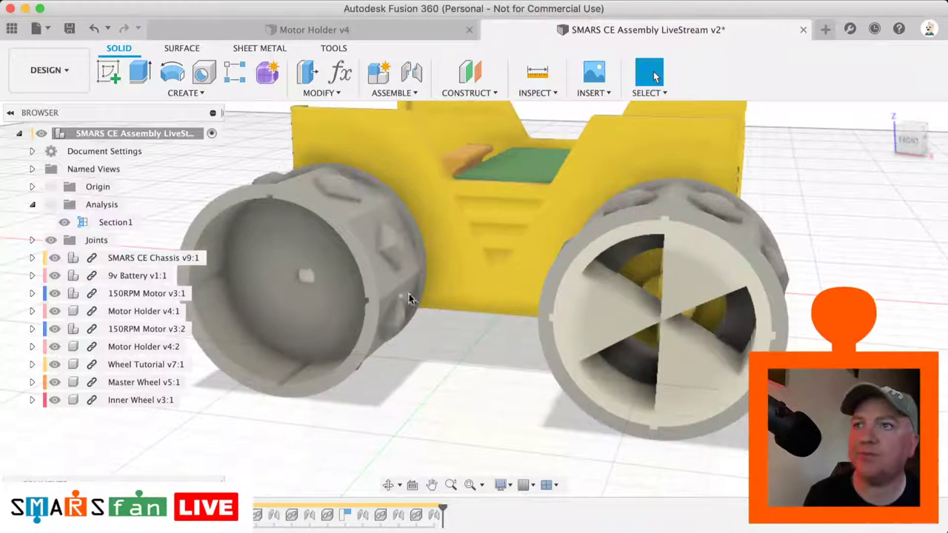
- Copy the Inner Wheel component and move the copy 30 mm along X out of the wheel rim
click(145, 401)
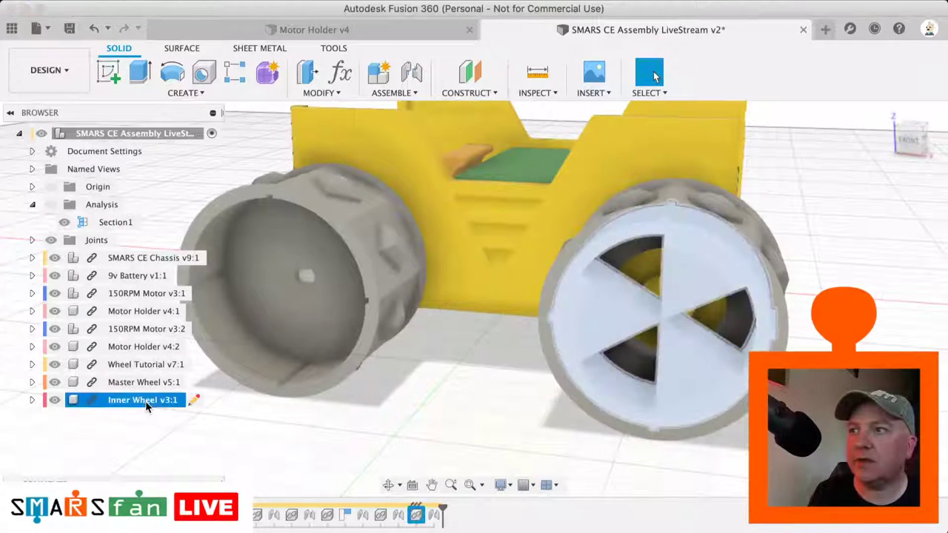
key(m)
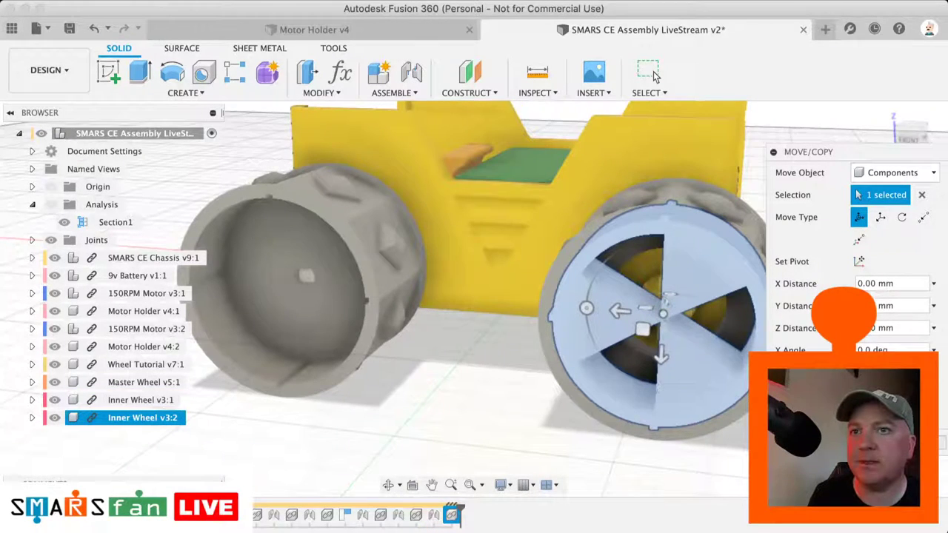
drag(618, 310, 397, 296)
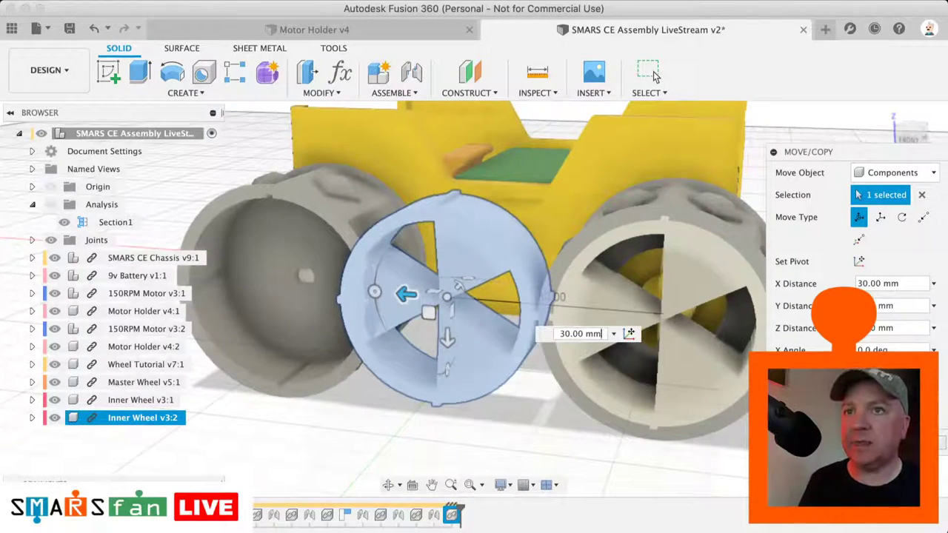
key(Return)
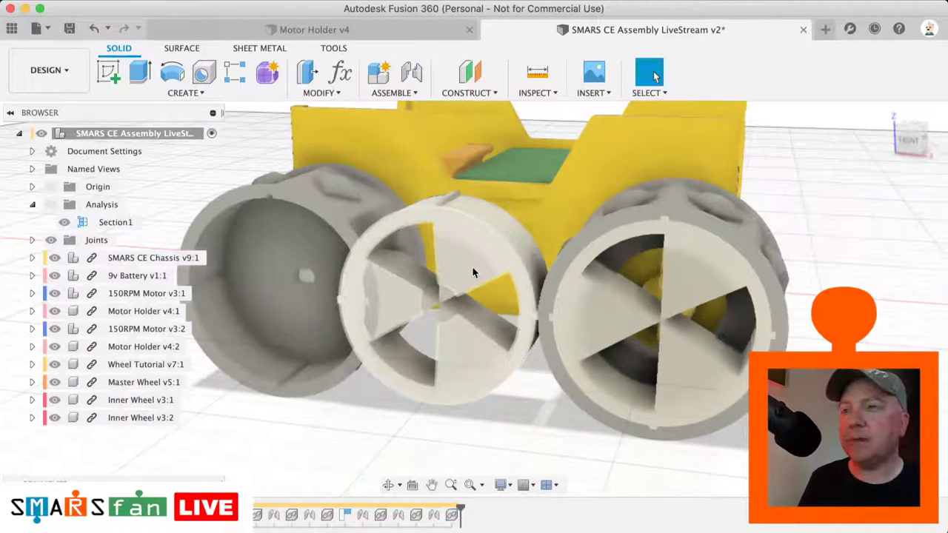
- Rotate the copied Inner Wheel about 155 degrees around its vertical axis so its other side faces outward
click(140, 418)
key(m)
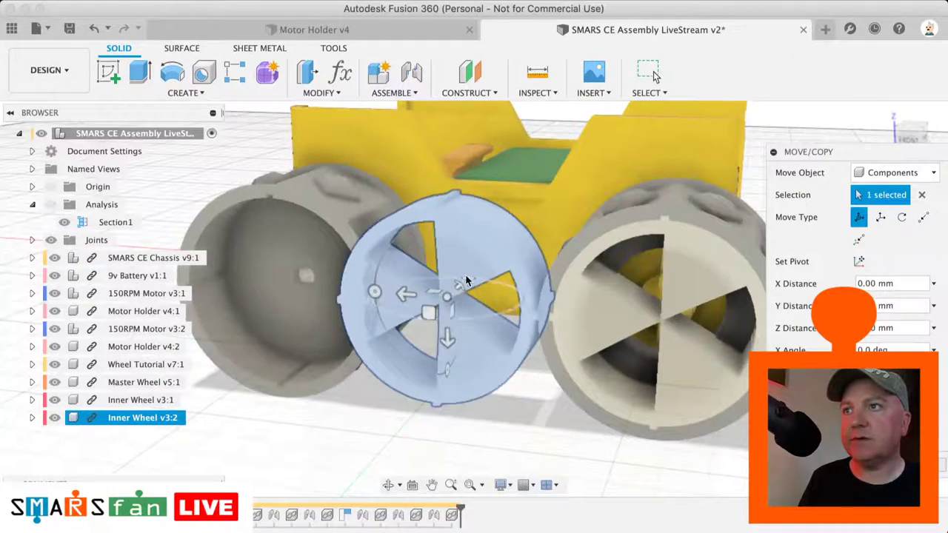
drag(467, 281, 475, 334)
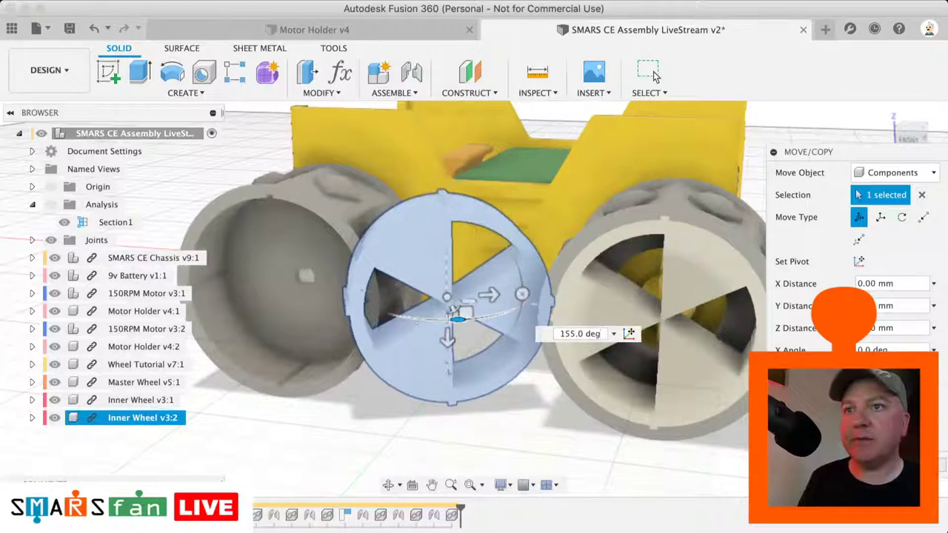
click(653, 71)
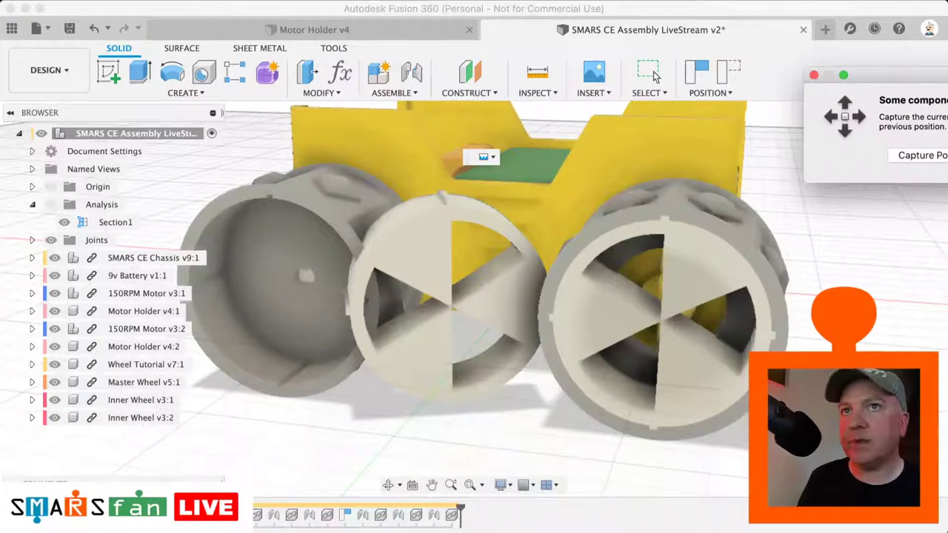
- Capture the moved position and join the copied Inner Wheel's spoke centre to the Master Wheel's inner centre with 0 mm offset
key(j)
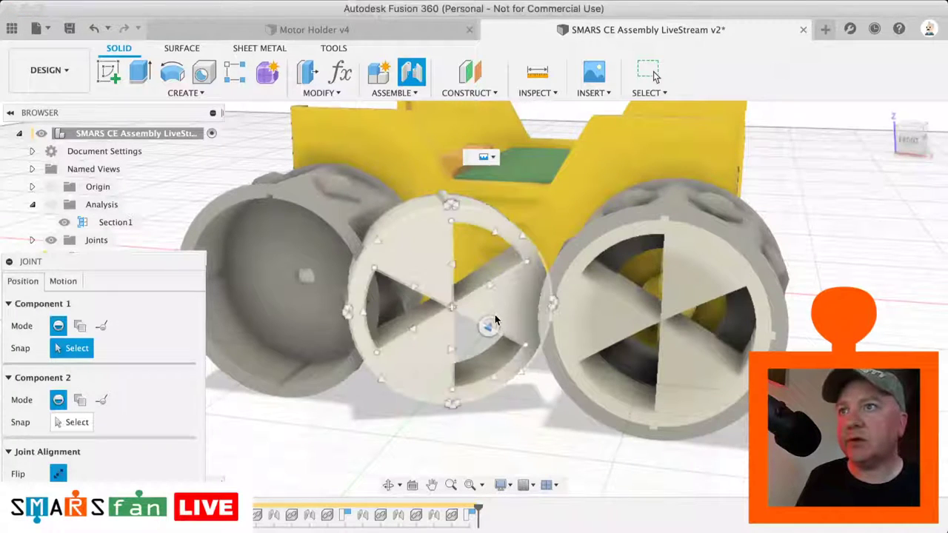
click(453, 308)
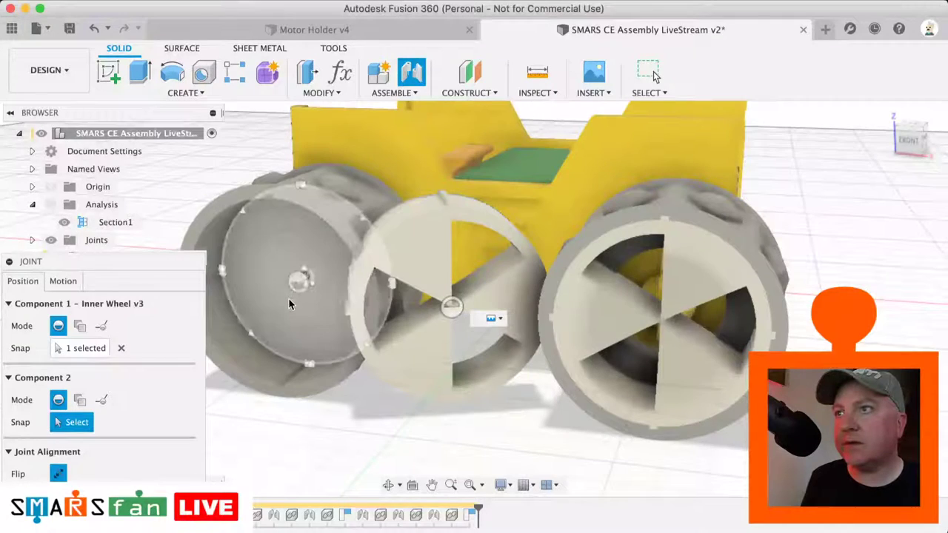
click(302, 281)
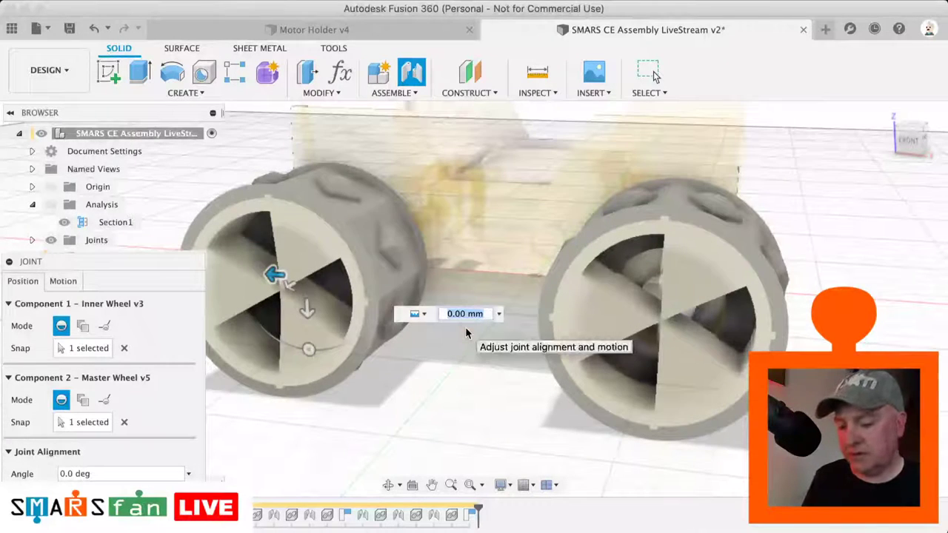
key(Return)
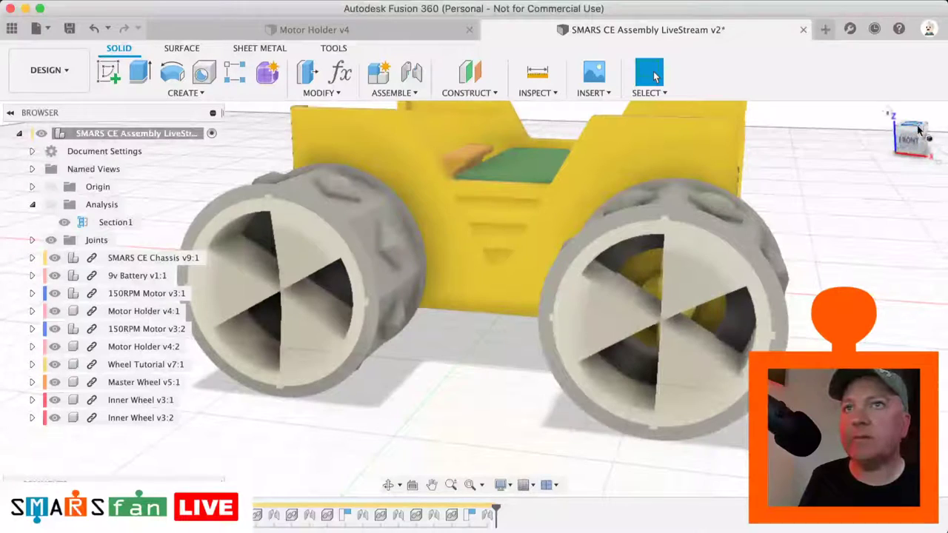
- Turn on the display of joint markers throughout the assembly
mouse_move(919, 130)
mouse_down()
mouse_move(893, 148)
mouse_move(883, 128)
mouse_move(916, 134)
mouse_move(917, 124)
mouse_move(905, 130)
mouse_up()
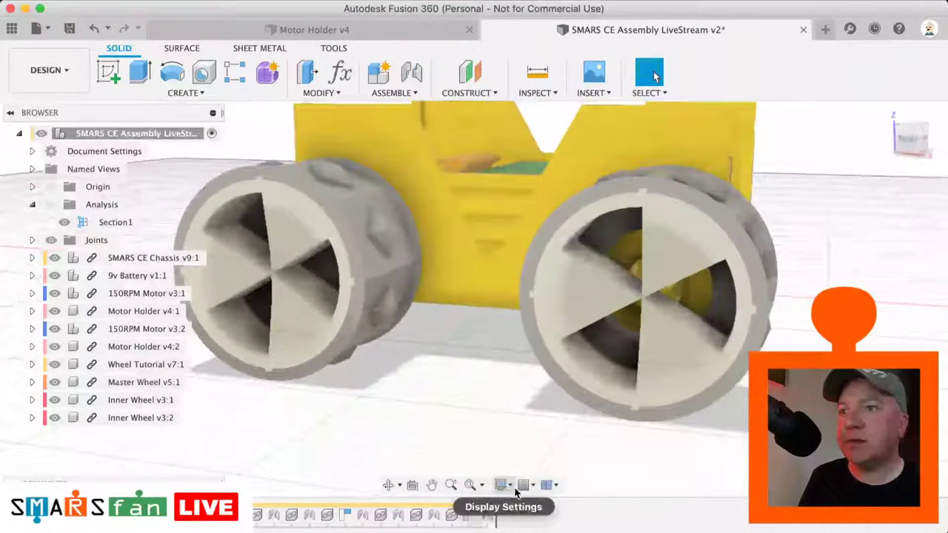
click(500, 485)
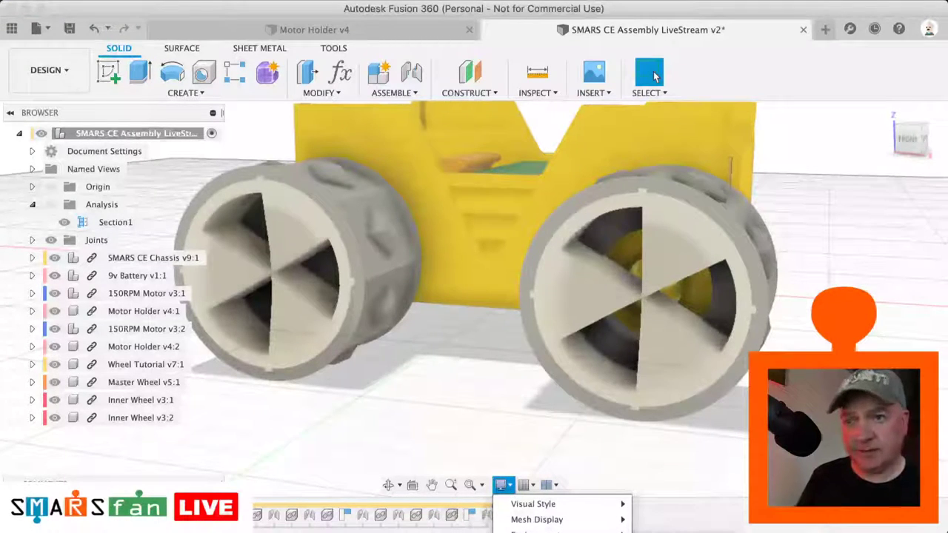
mouse_move(563, 530)
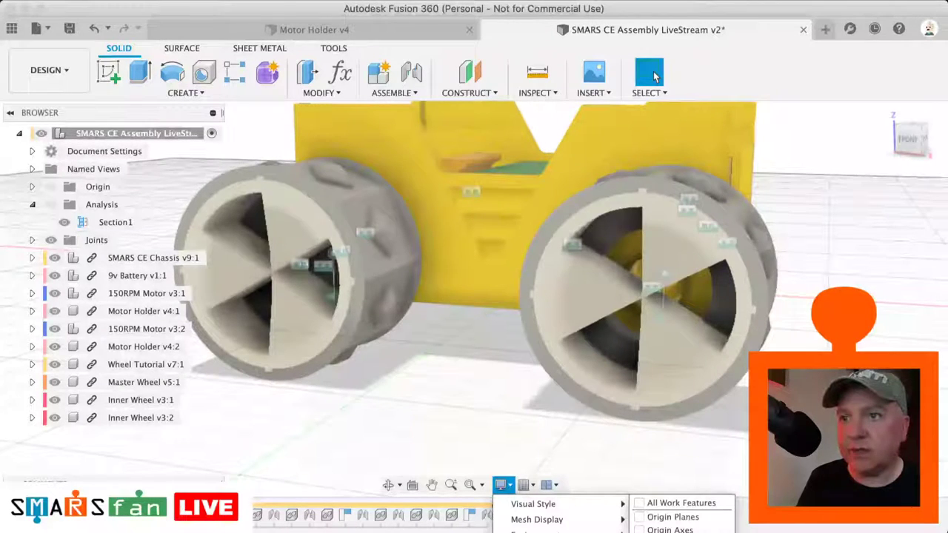
- Drive the Master Wheel's rotating joint to -20 degrees to test the wheel's motion, and leave the joint
click(332, 299)
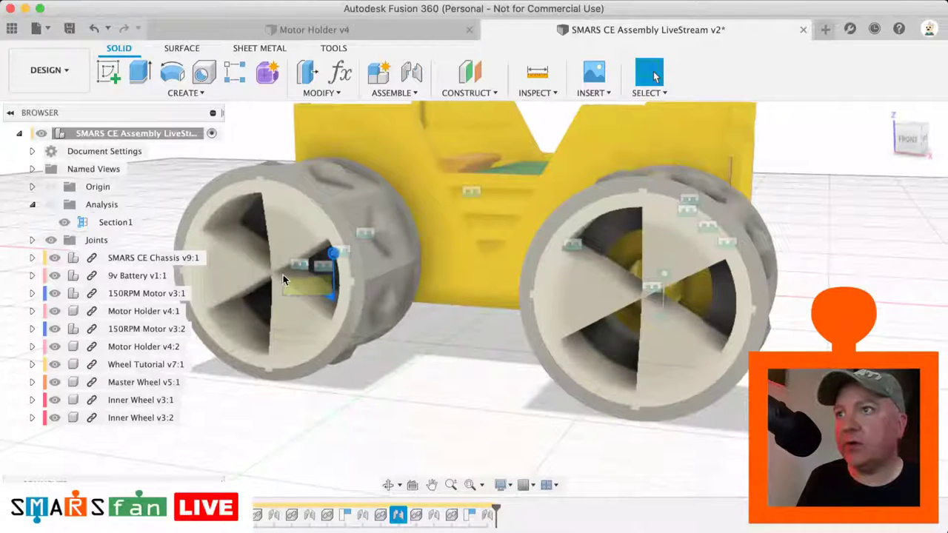
double_click(334, 299)
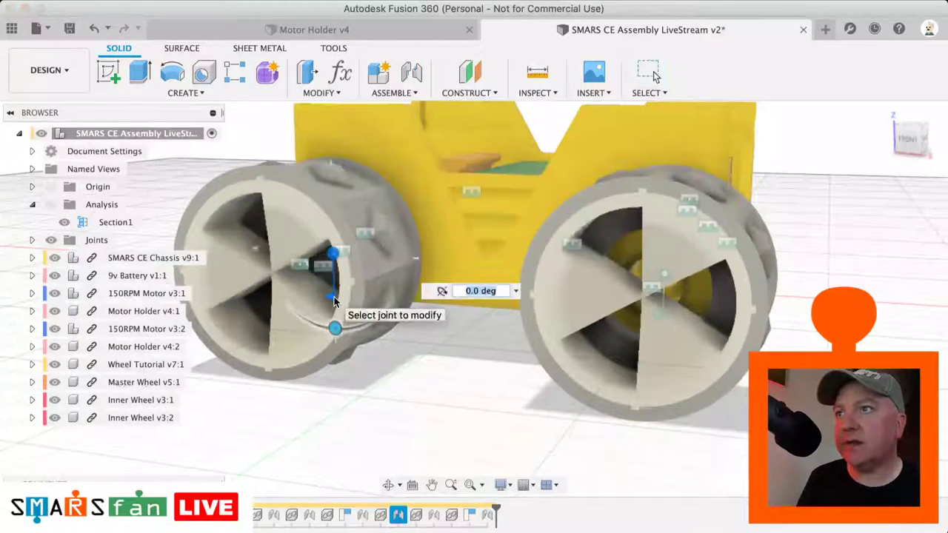
drag(334, 328, 354, 325)
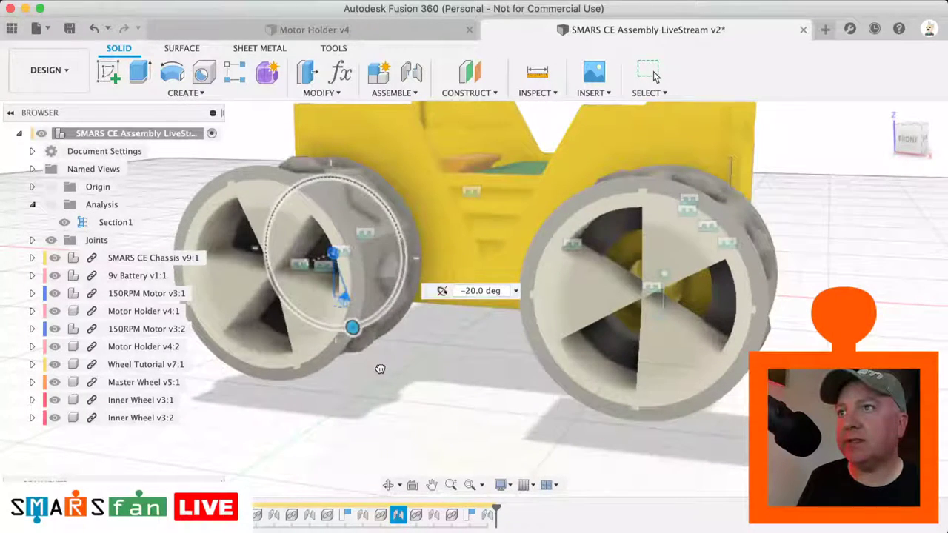
click(397, 491)
drag(627, 292, 621, 304)
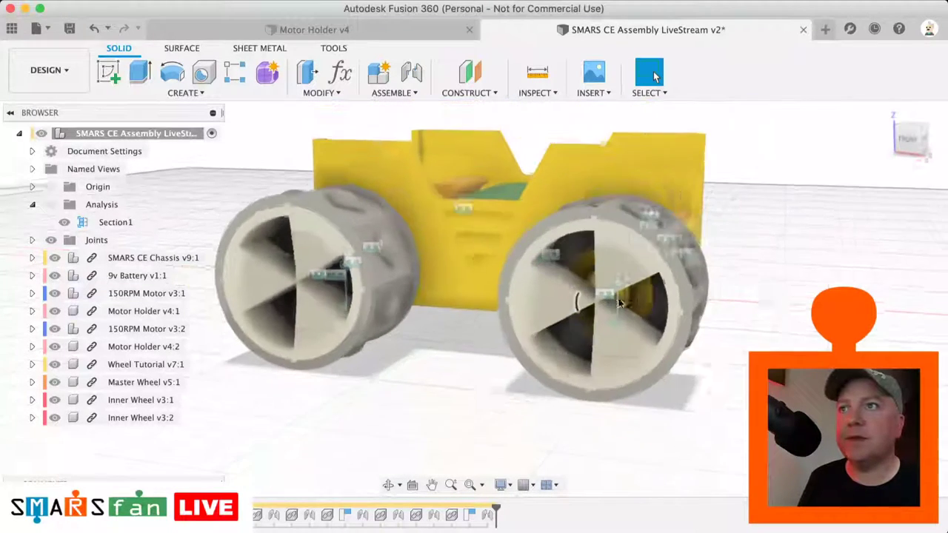
scroll(619, 304, down, 3)
mouse_move(917, 133)
mouse_down()
mouse_move(905, 152)
mouse_move(918, 133)
mouse_up()
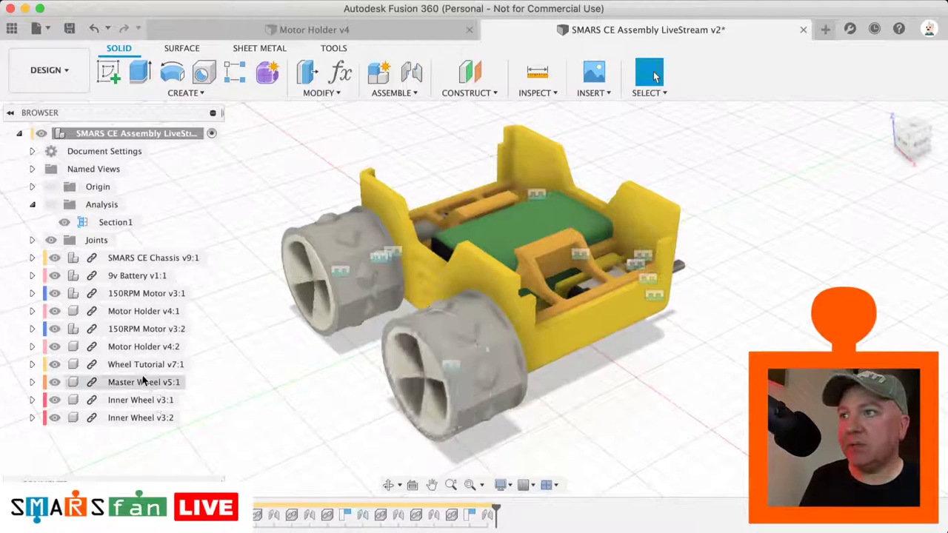
shift+click(131, 419)
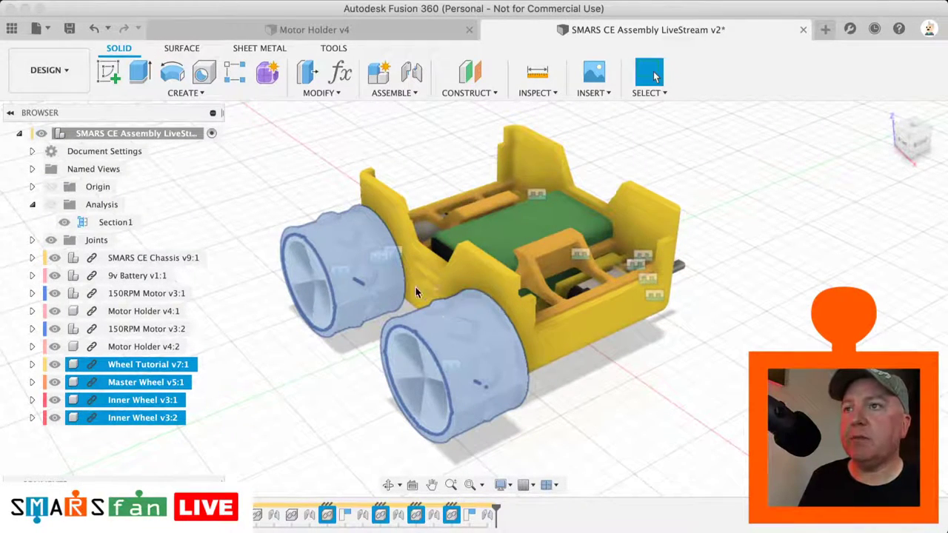
scroll(470, 276, up, 3)
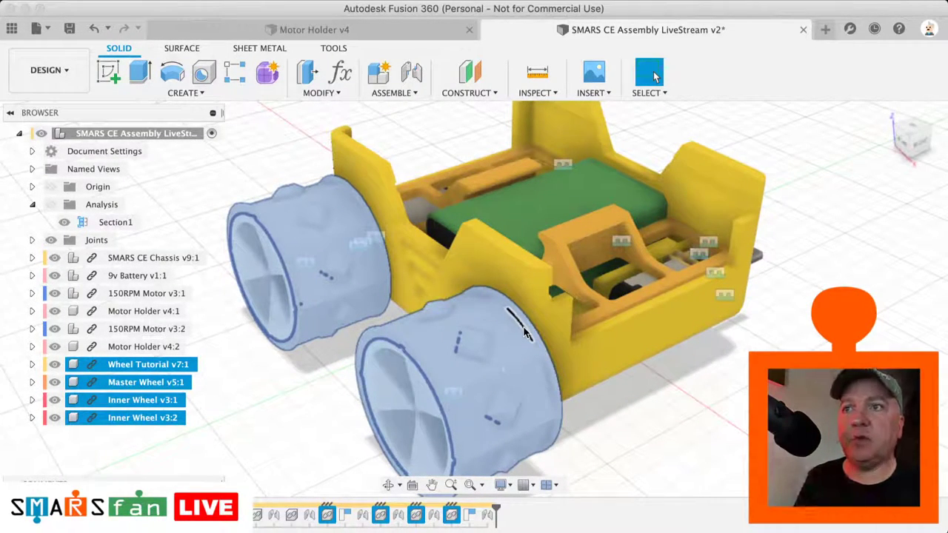
click(682, 393)
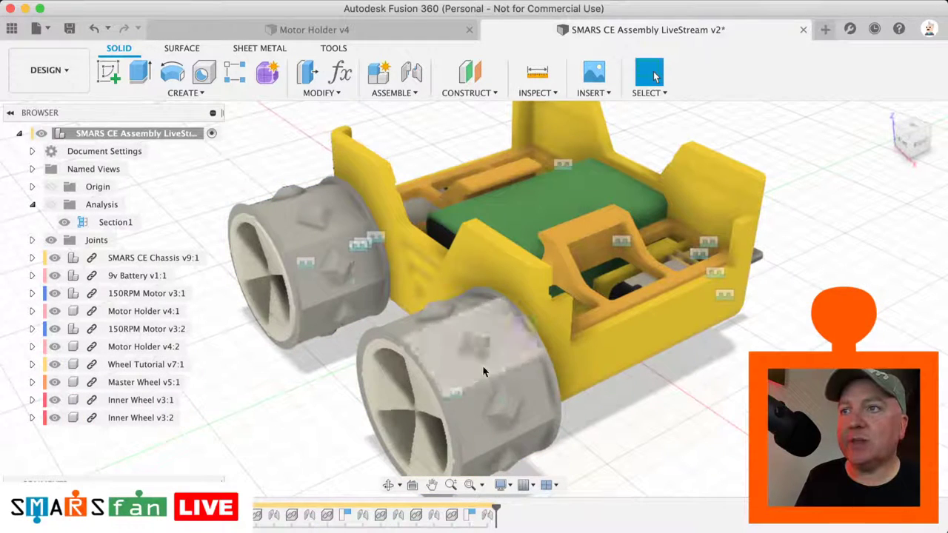
- Hide the Wheel Tutorial, Master Wheel and both Inner Wheel components
click(54, 400)
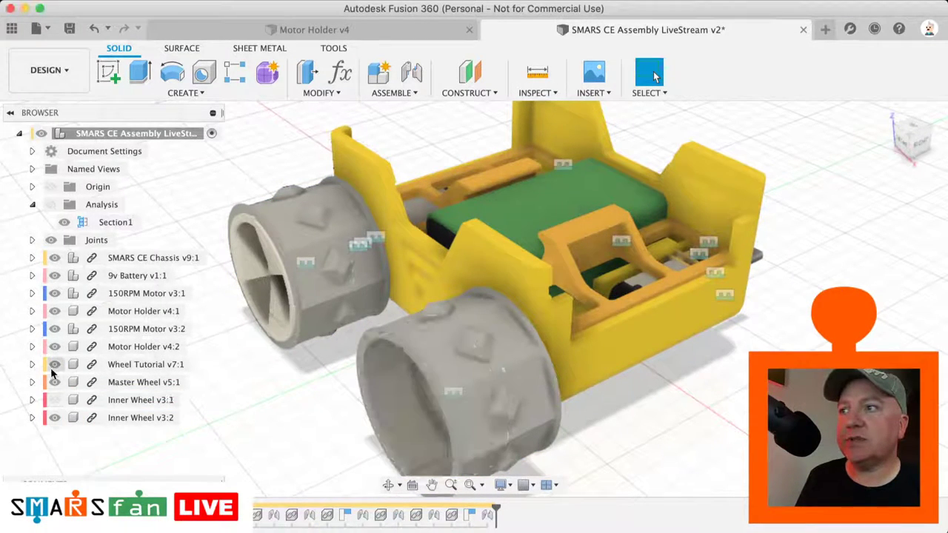
click(55, 365)
click(54, 383)
click(54, 417)
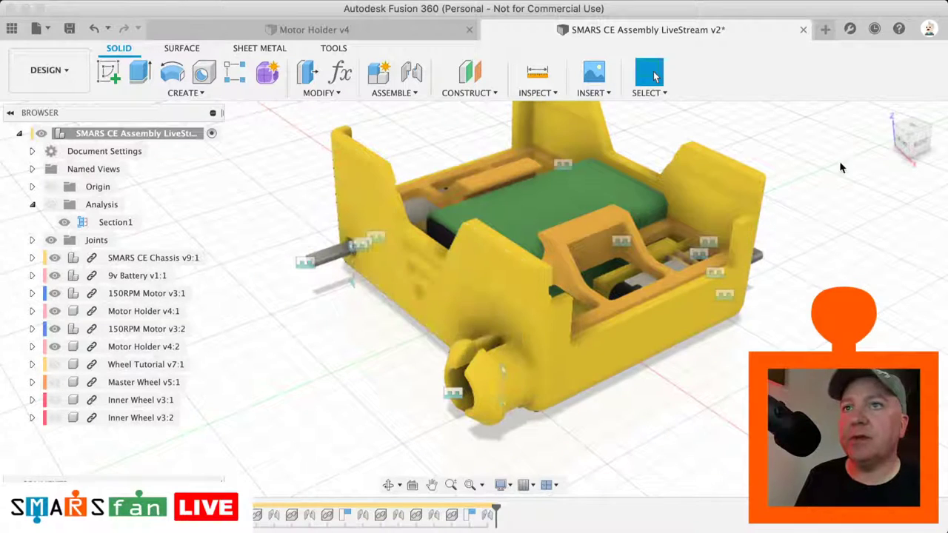
- Construct a midplane between the two opposite outer side faces of the chassis
click(911, 144)
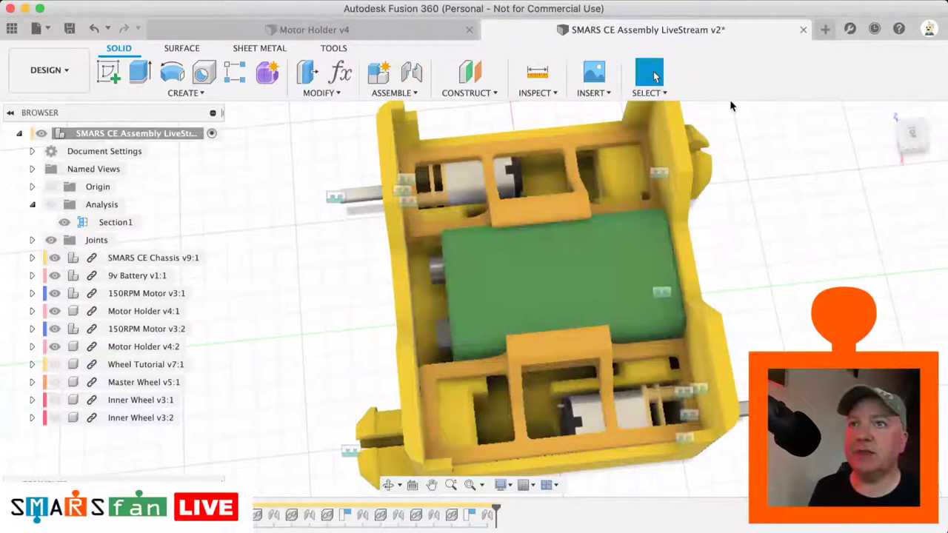
click(903, 152)
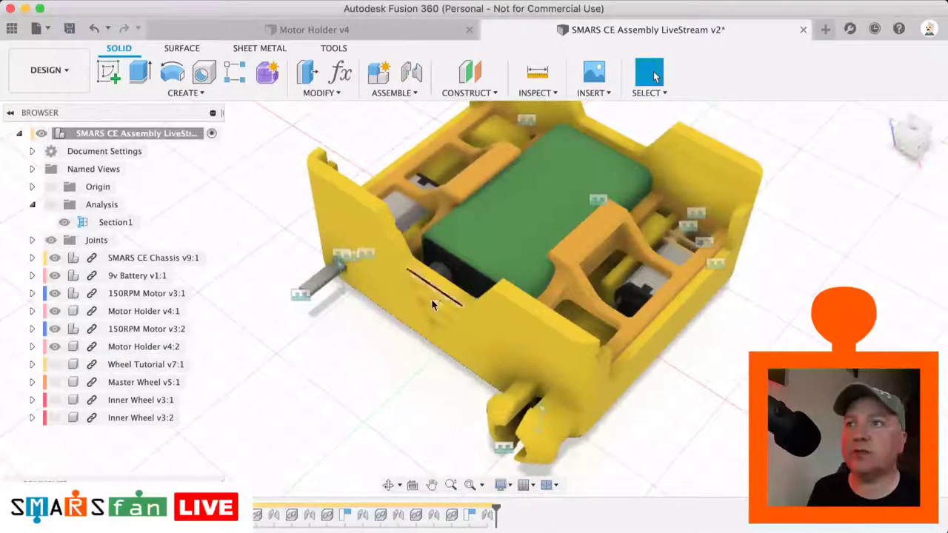
click(487, 325)
click(493, 94)
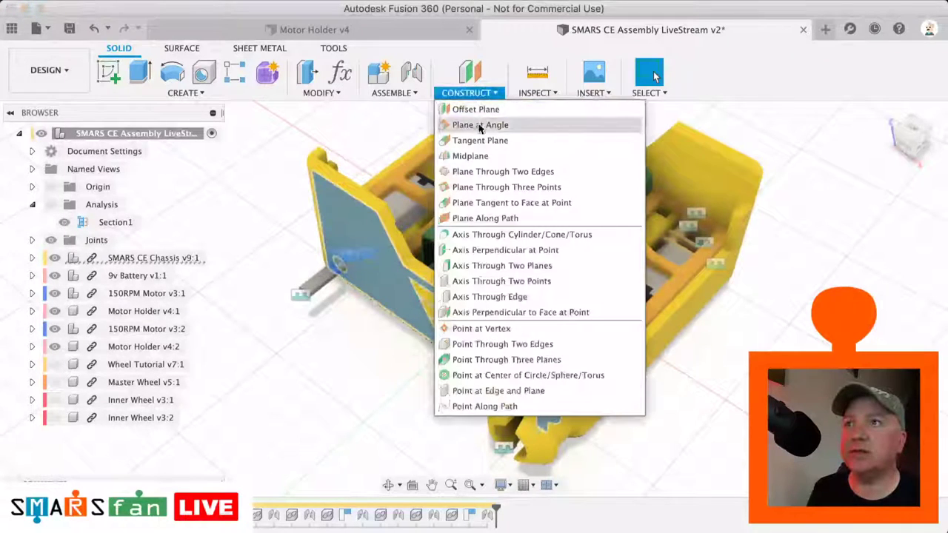
click(470, 156)
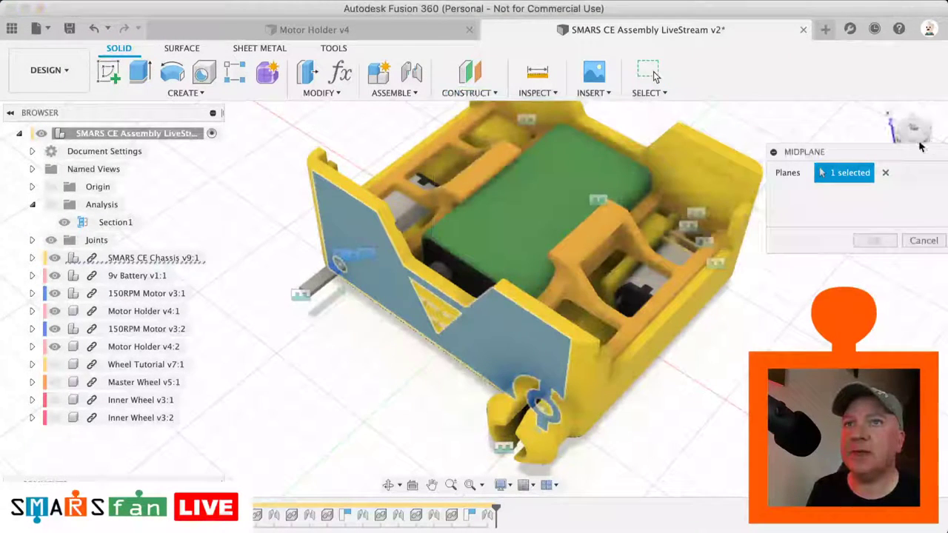
mouse_move(865, 157)
mouse_down()
mouse_move(683, 239)
mouse_move(790, 304)
mouse_move(790, 314)
mouse_up()
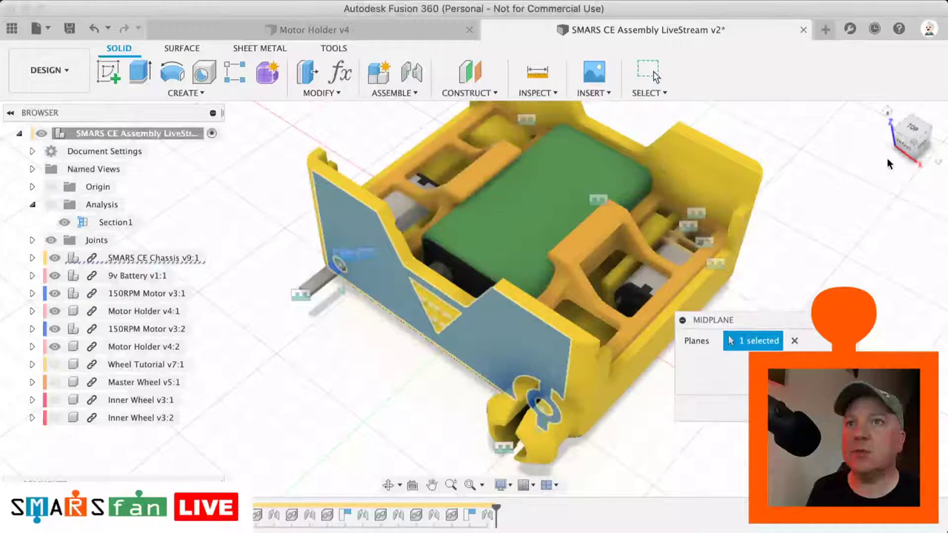
drag(921, 144, 909, 145)
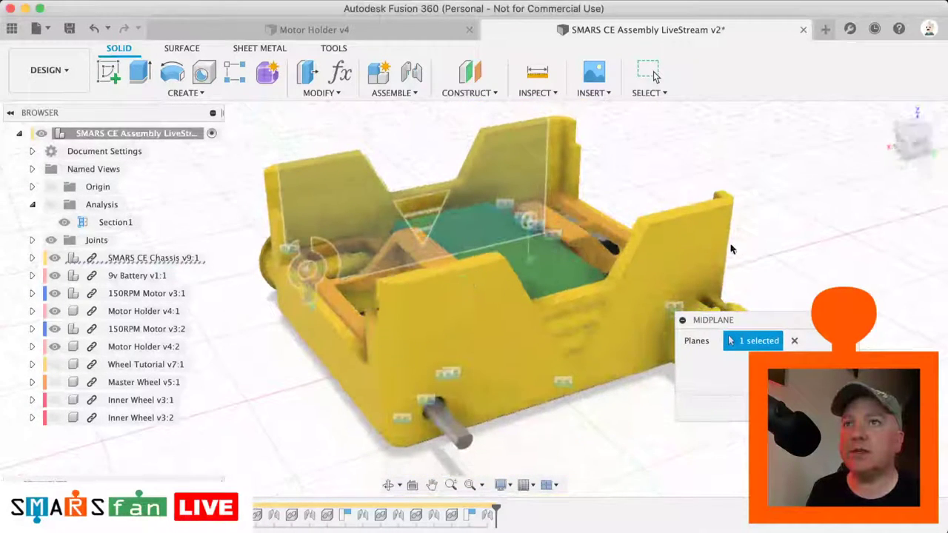
click(704, 244)
key(Return)
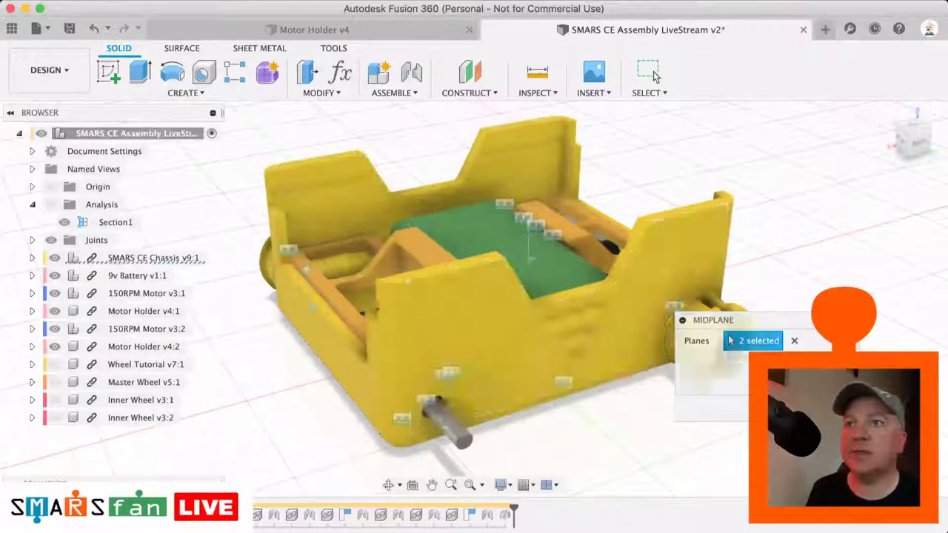
- Show the Construction folder and display the origin planes, axes and construction planes, keeping the sketches hidden
click(50, 258)
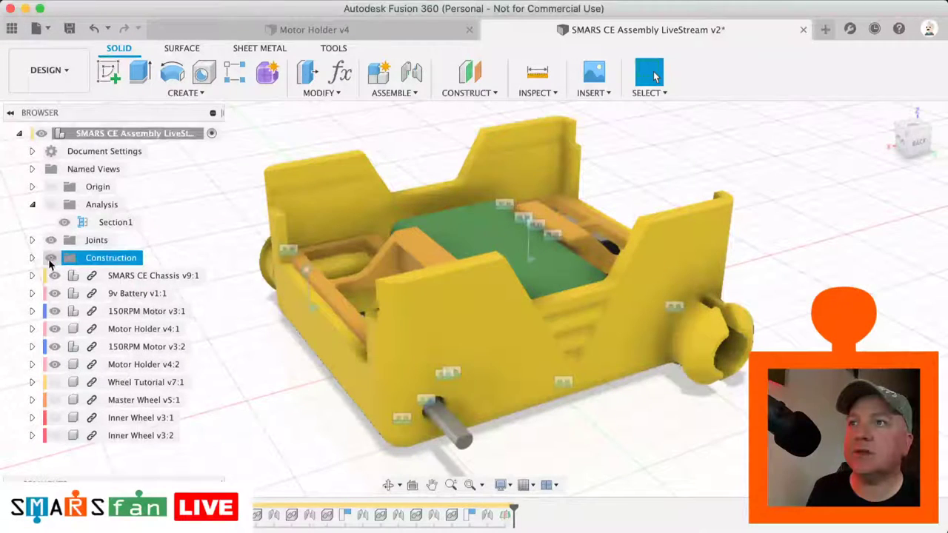
click(501, 486)
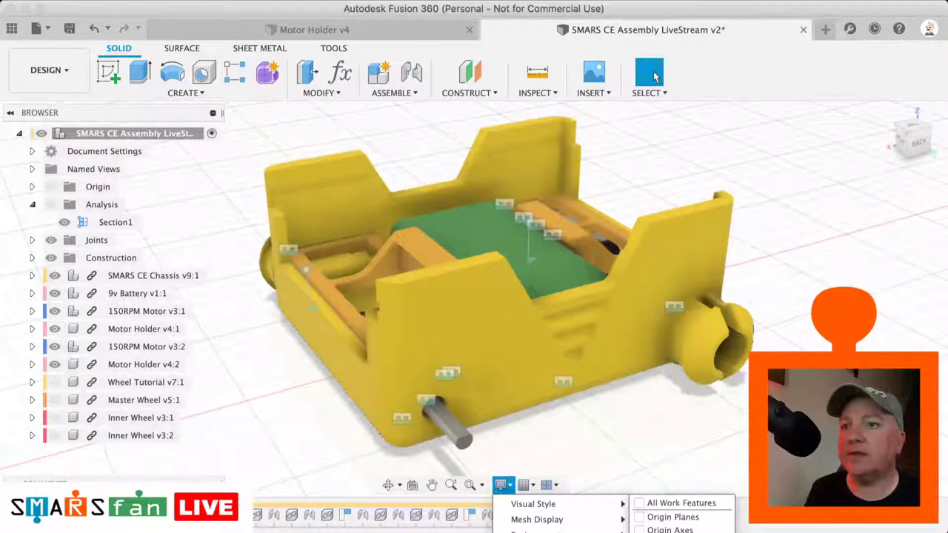
click(640, 504)
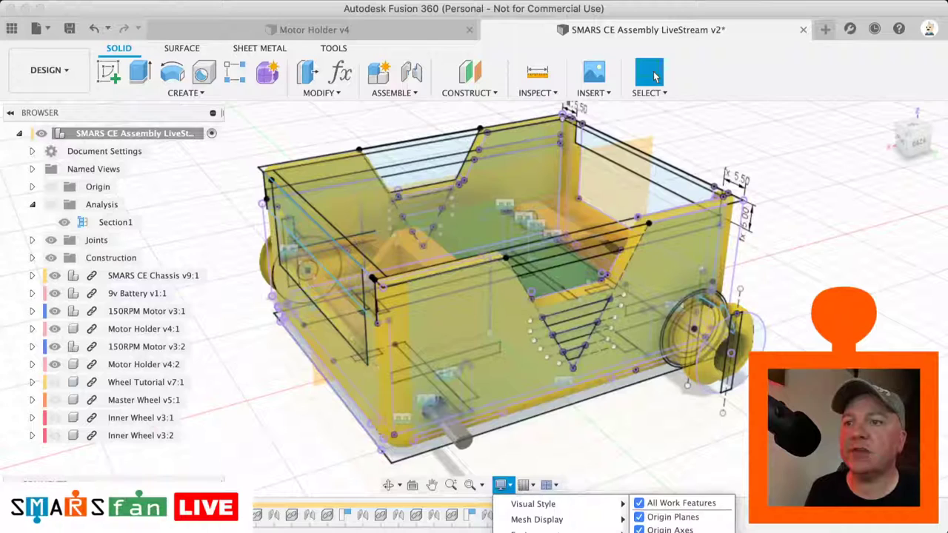
click(639, 504)
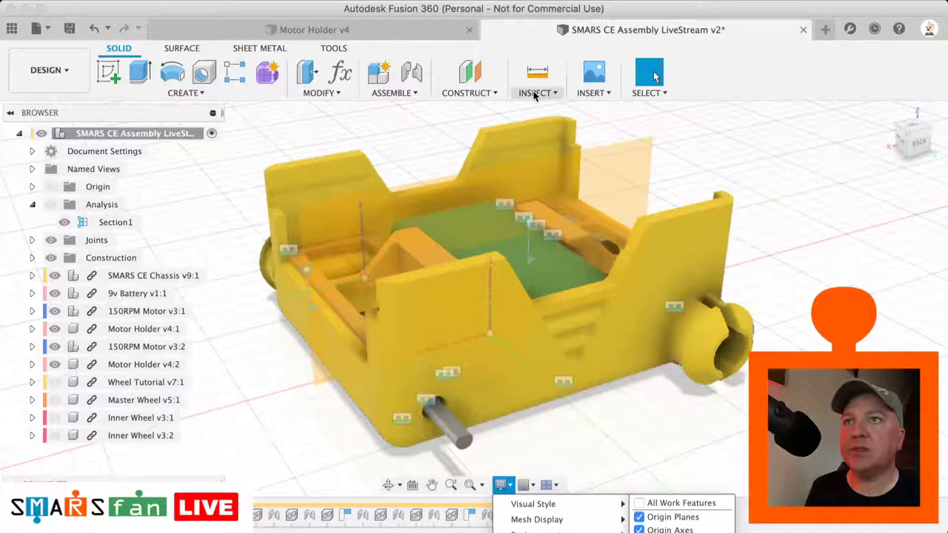
- Construct a second midplane between the two opposite end faces of the chassis, clearing the mistaken selection of the existing midplane first
click(471, 92)
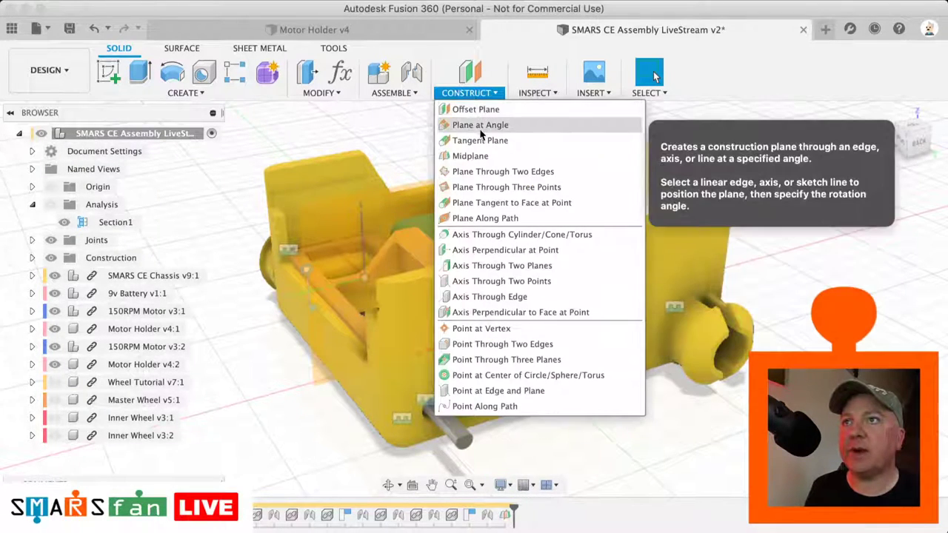
click(473, 154)
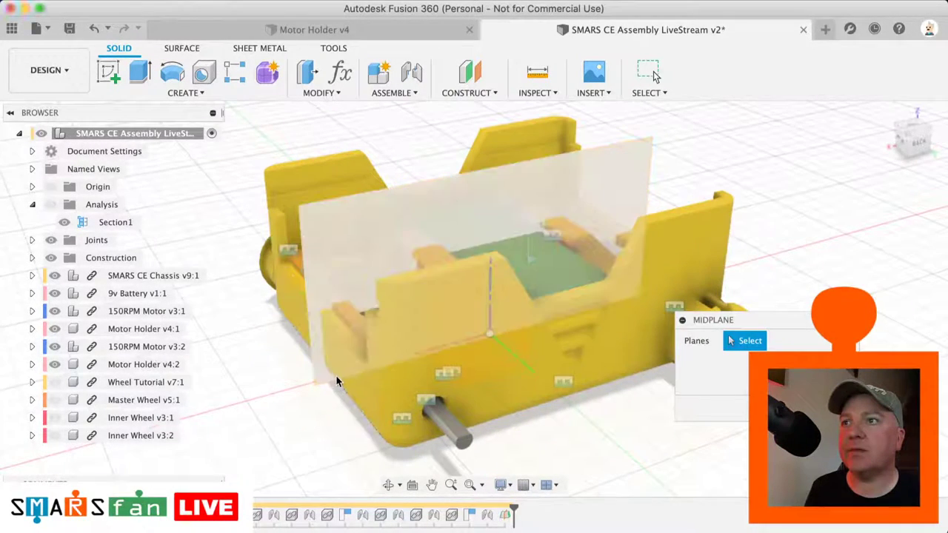
click(337, 376)
click(351, 383)
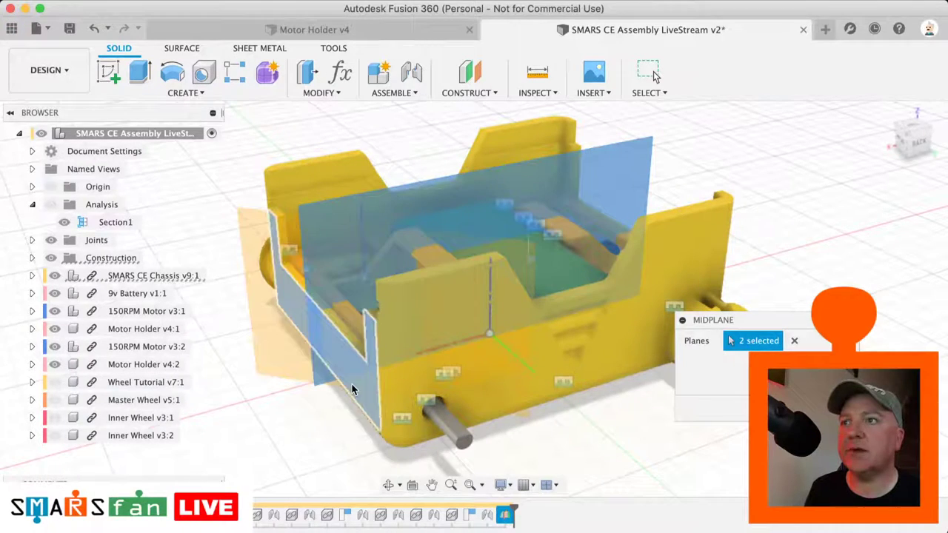
click(795, 340)
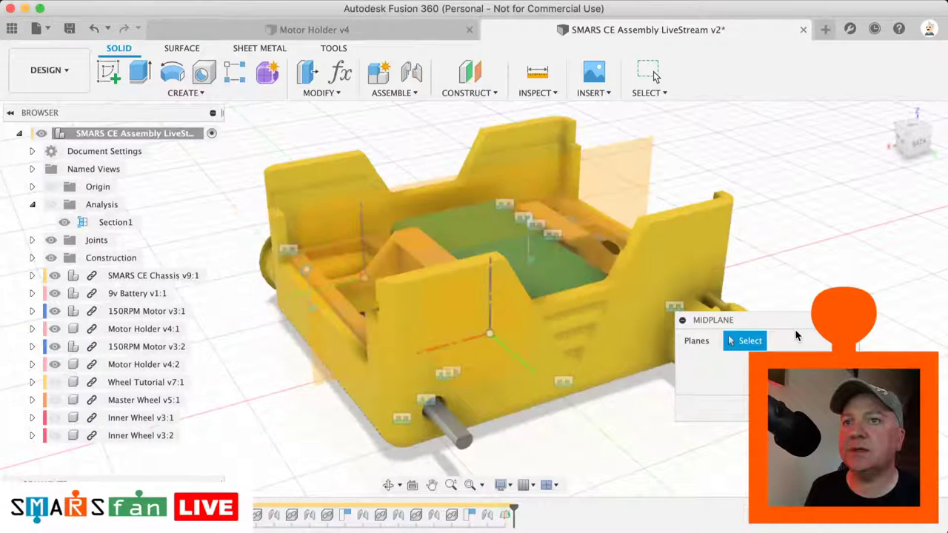
click(367, 364)
click(939, 144)
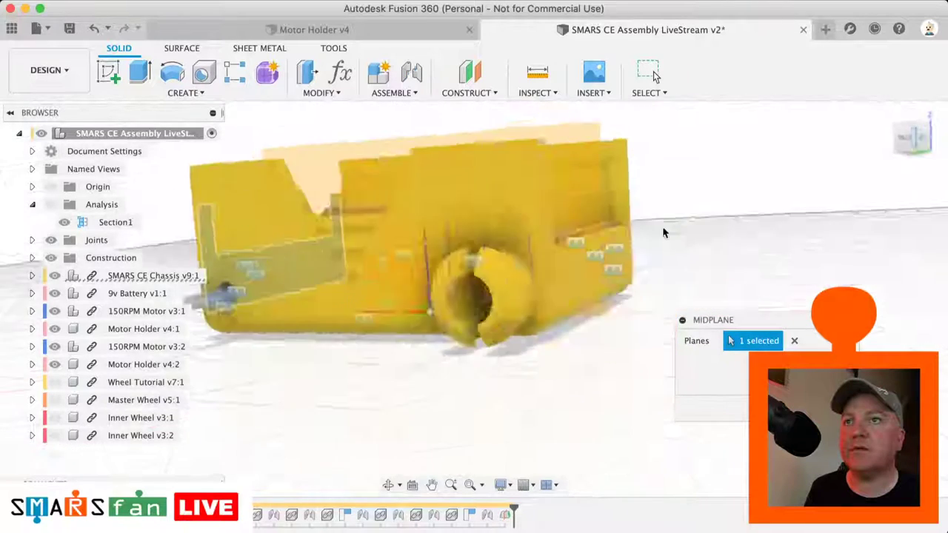
click(598, 237)
click(654, 71)
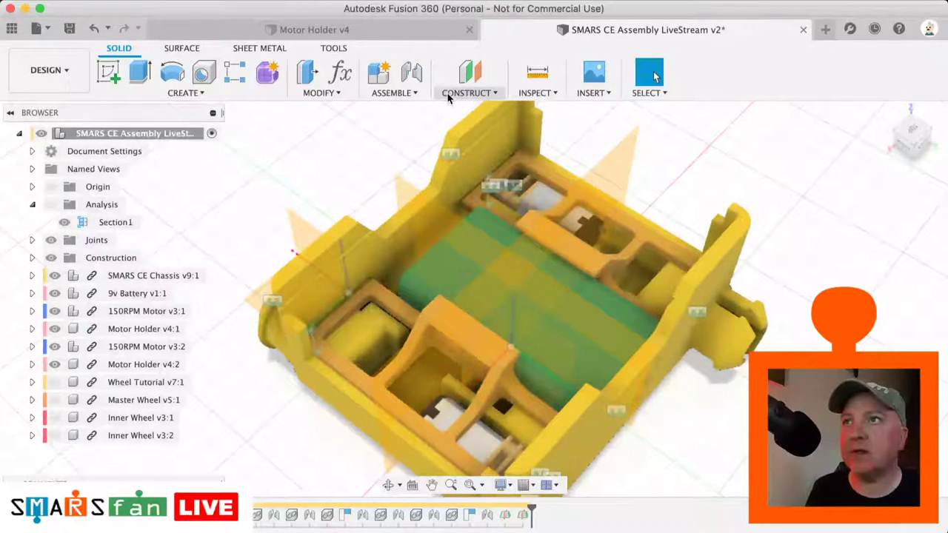
- Construct an axis through the intersection of the two chassis midplanes
click(467, 93)
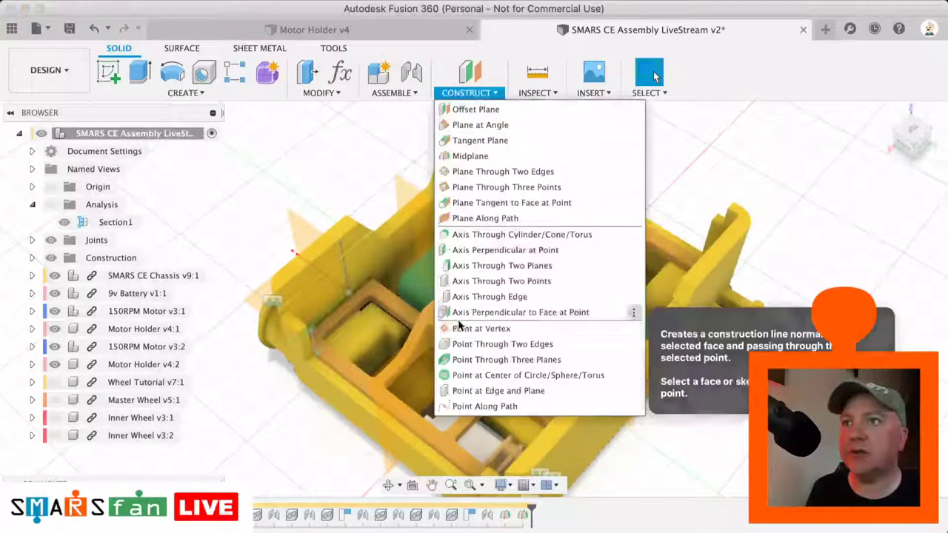
click(482, 266)
click(535, 292)
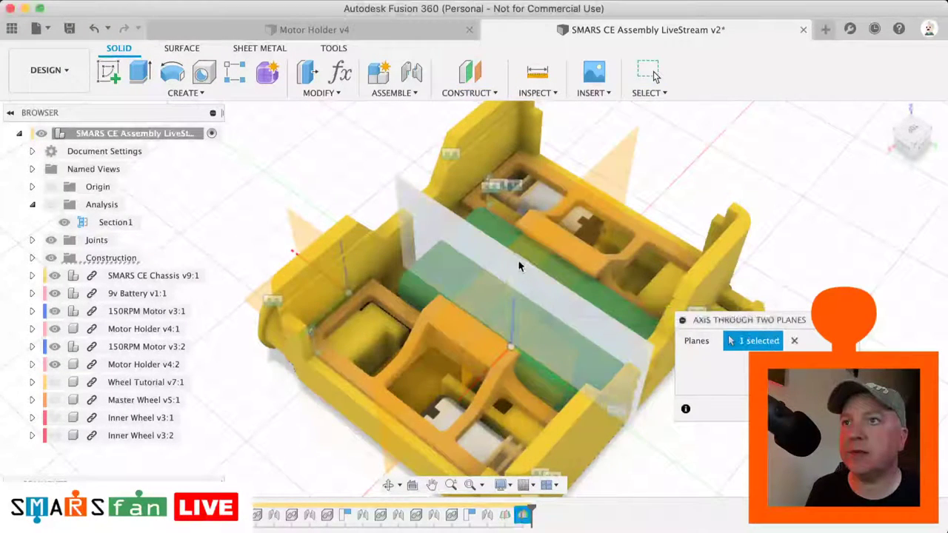
click(519, 252)
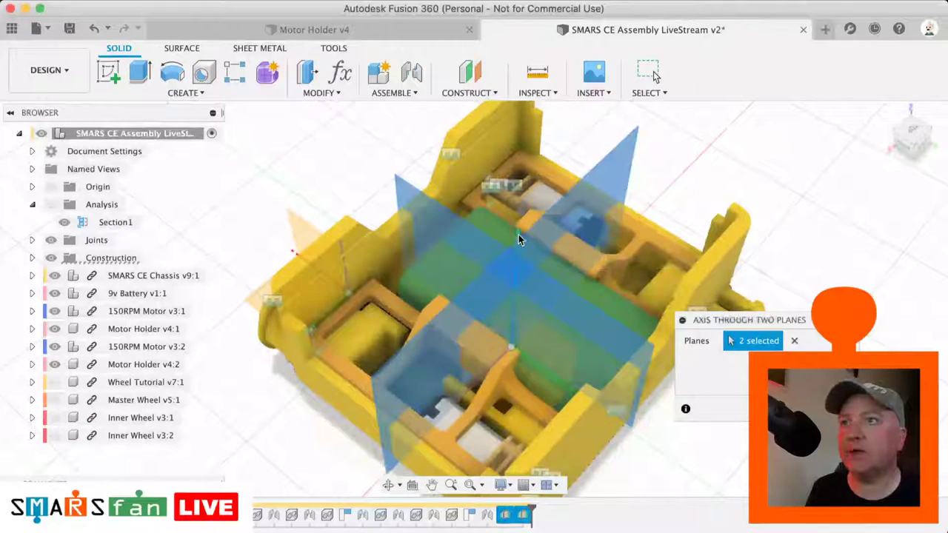
key(Return)
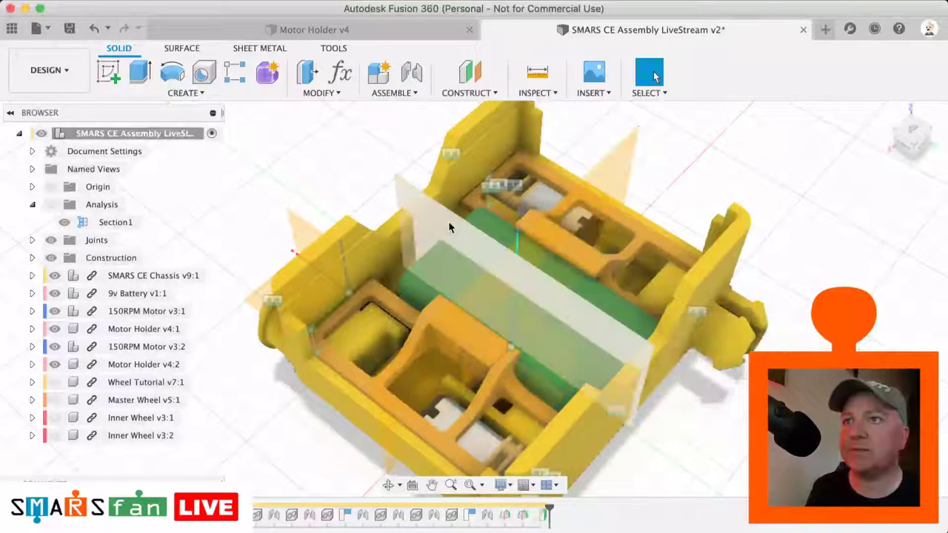
- Expand the Construction folder and hide Plane1 and Plane2, leaving Axis1 displayed
click(32, 257)
click(65, 295)
click(65, 295)
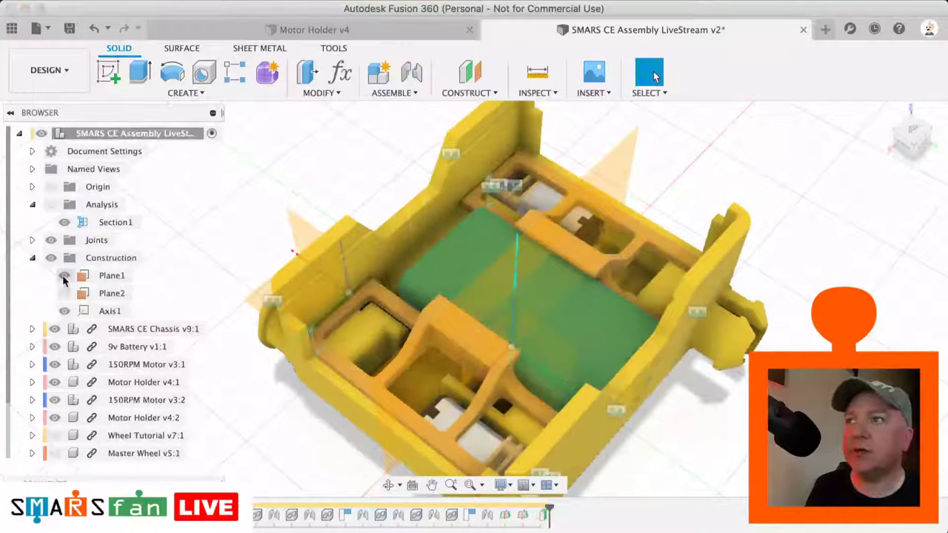
click(65, 276)
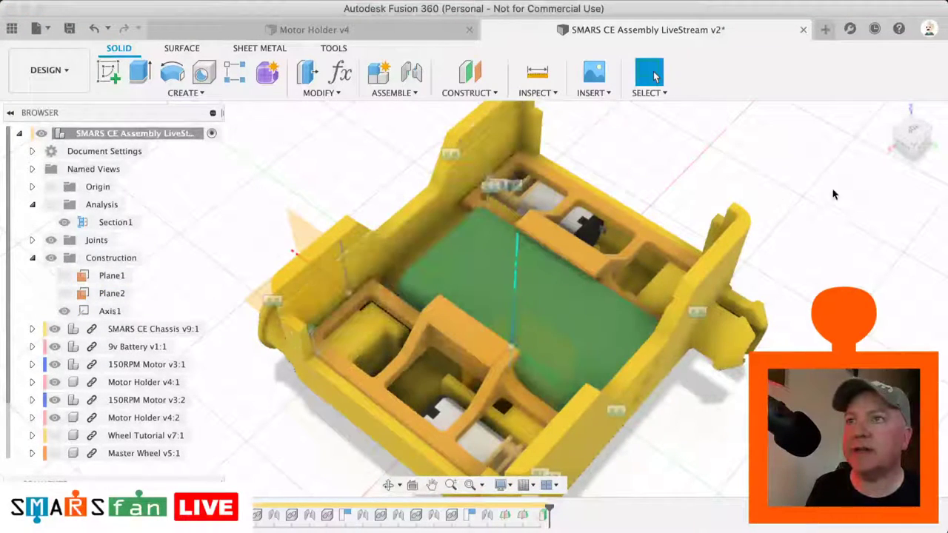
- Show the Wheel Tutorial, Master Wheel and both Inner Wheel components again
drag(899, 136, 911, 145)
click(54, 436)
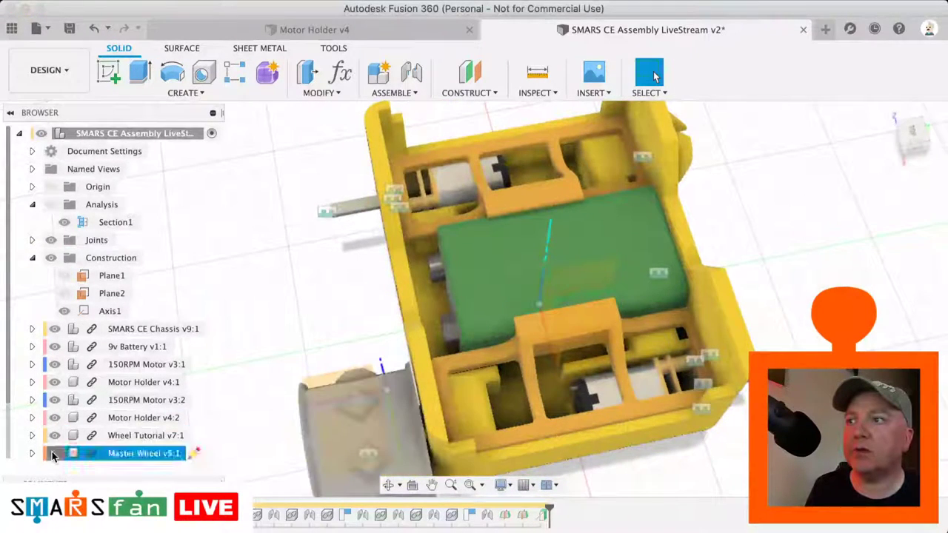
click(55, 453)
scroll(52, 447, down, 2)
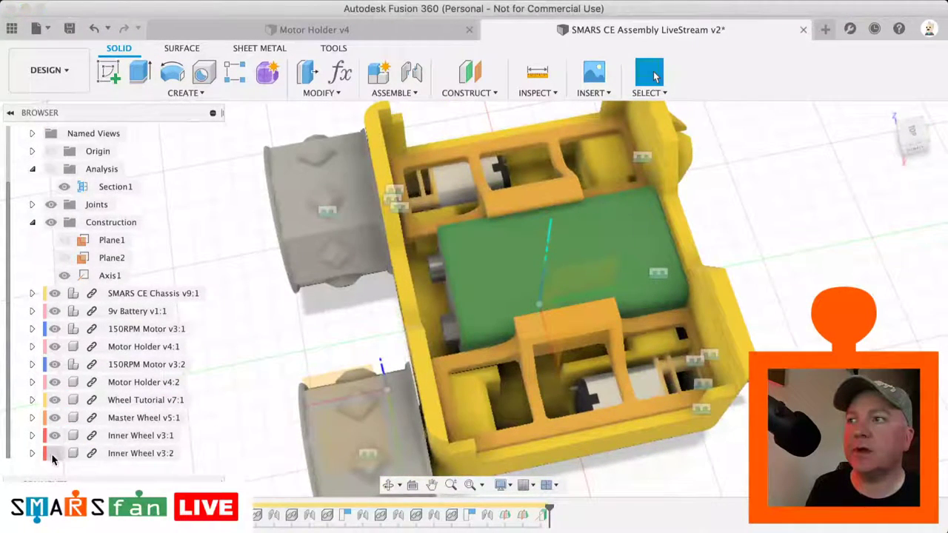
- Create a circular pattern of the Wheel Tutorial, Master Wheel and both Inner Wheel components around Axis1 with a quantity of 2
click(178, 400)
shift+click(133, 455)
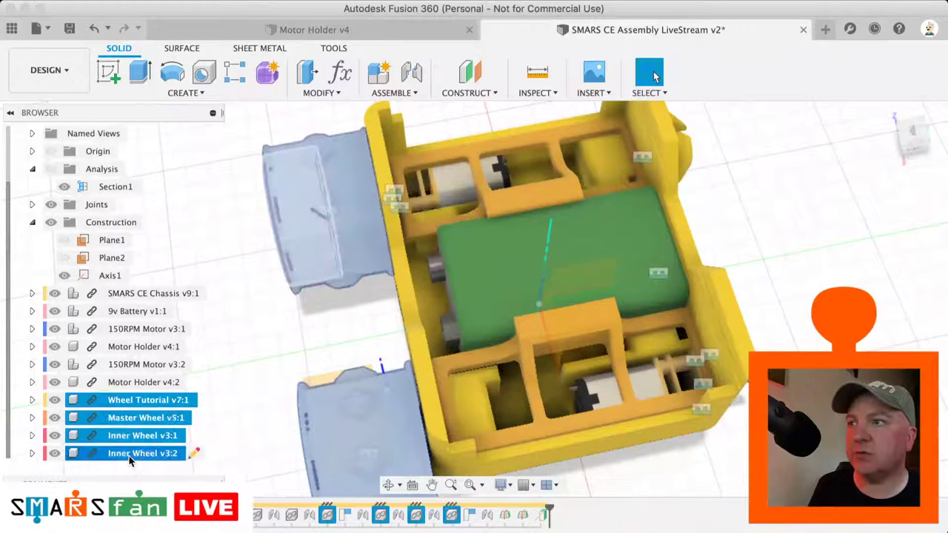
click(185, 93)
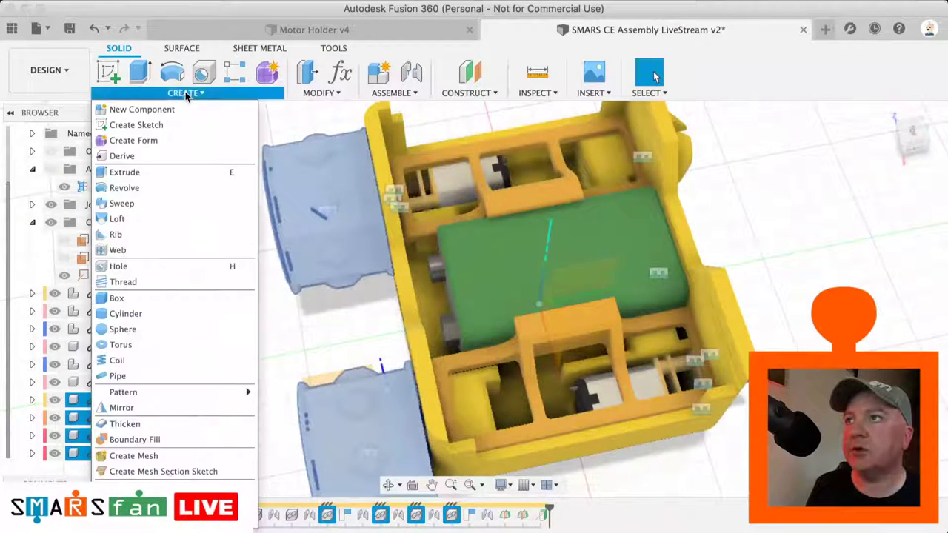
mouse_move(143, 394)
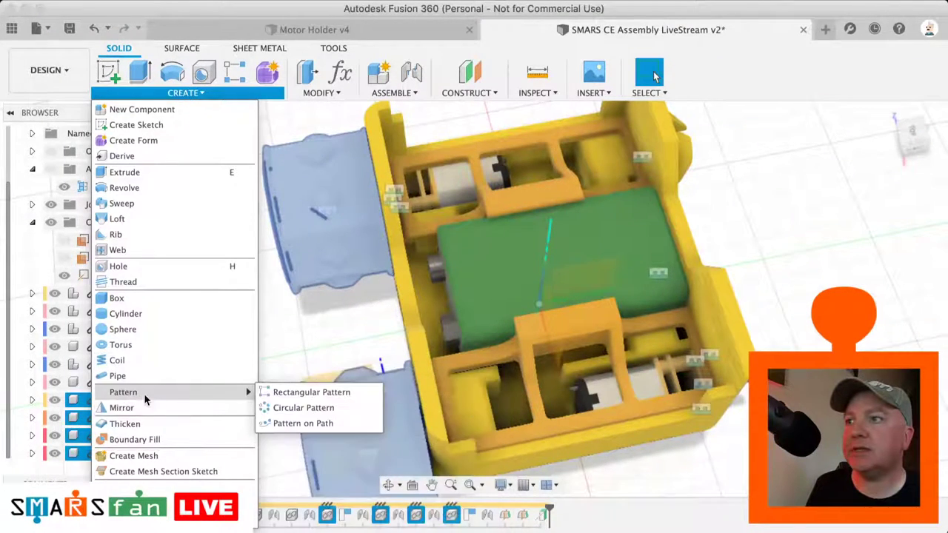
click(271, 409)
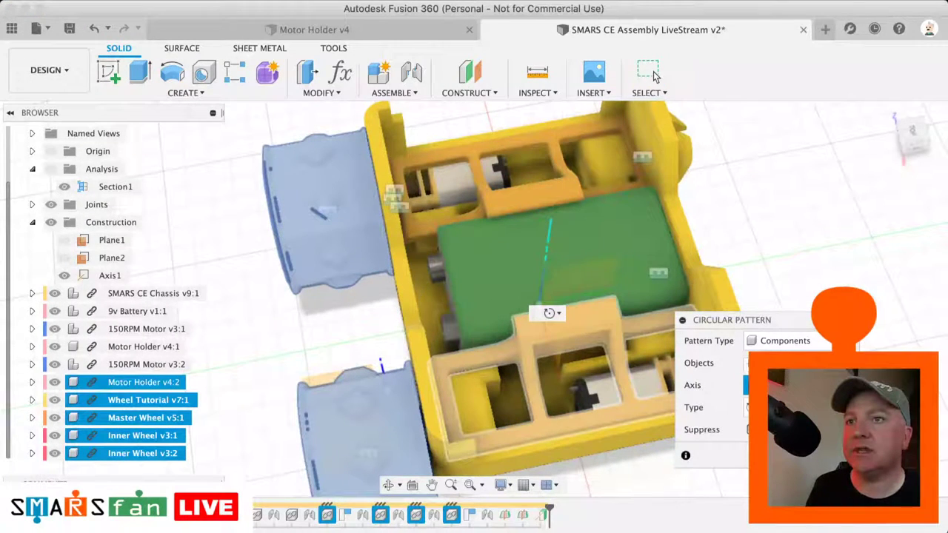
click(567, 326)
click(550, 246)
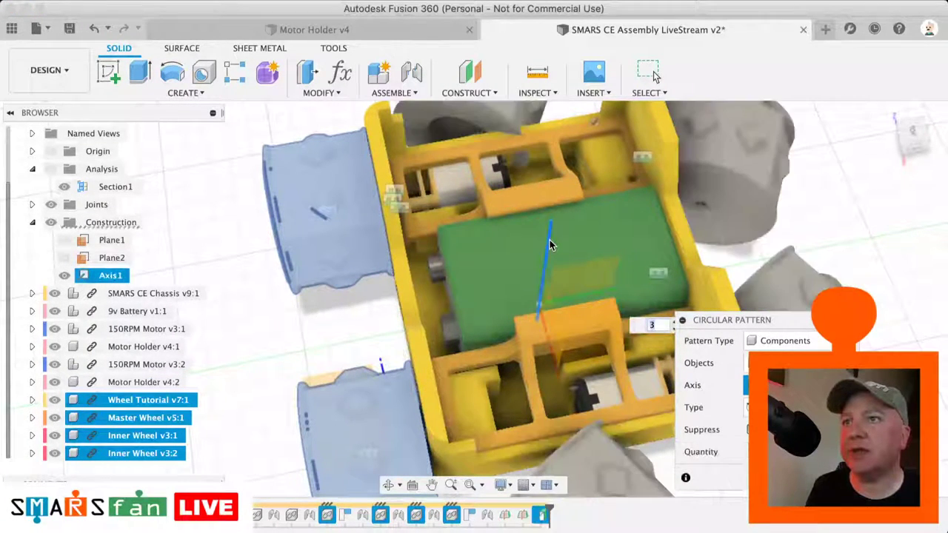
text(2)
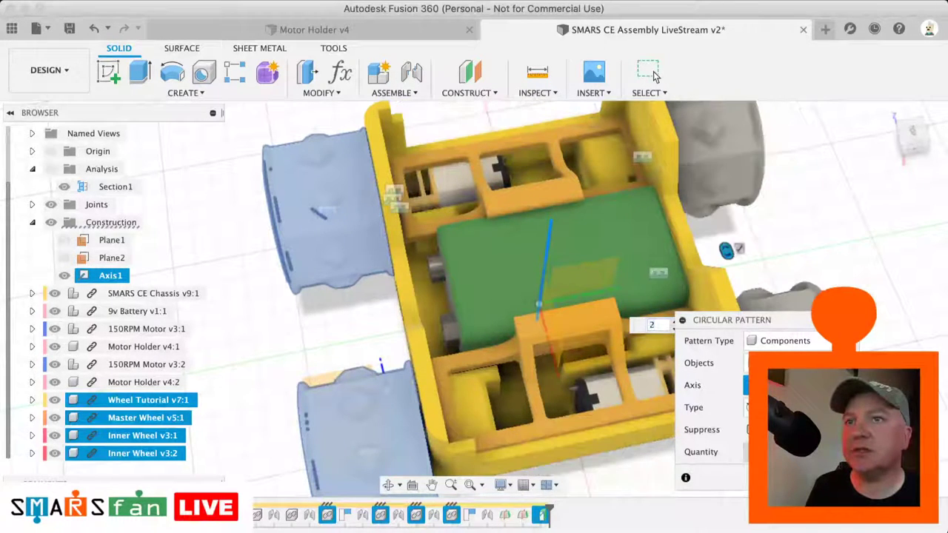
key(Return)
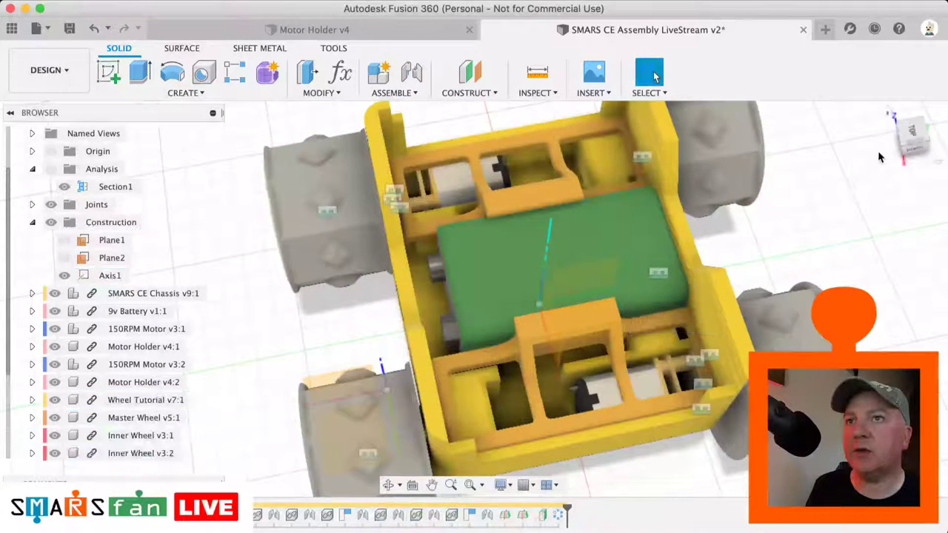
- Insert the Arduino_uno design from the Archive folder of the SMARS Community Edition 2020 project into the assembly
click(927, 145)
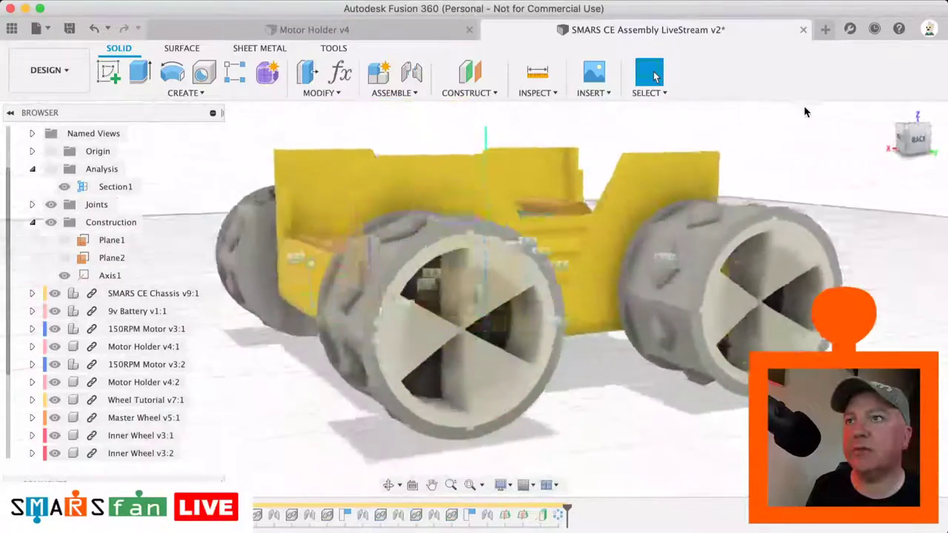
shift+middle_drag(805, 107, 771, 112)
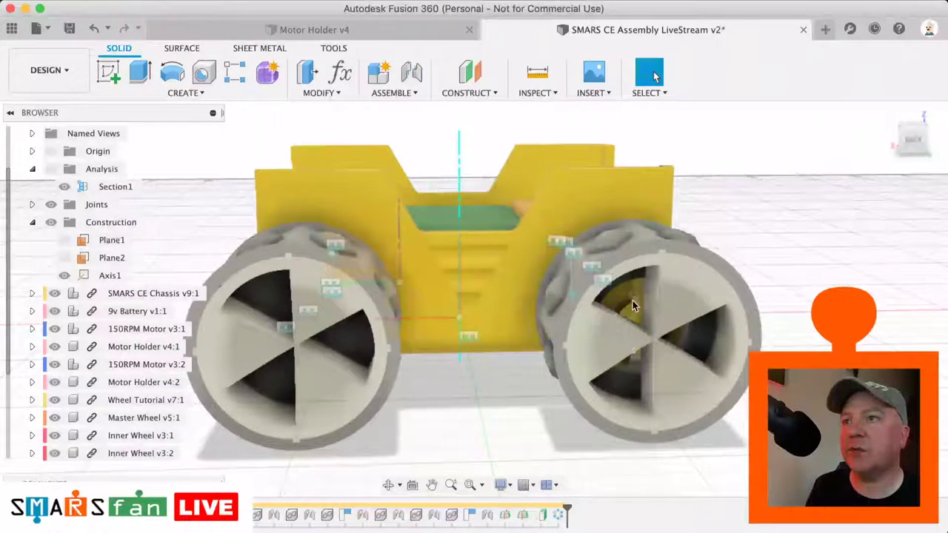
click(902, 132)
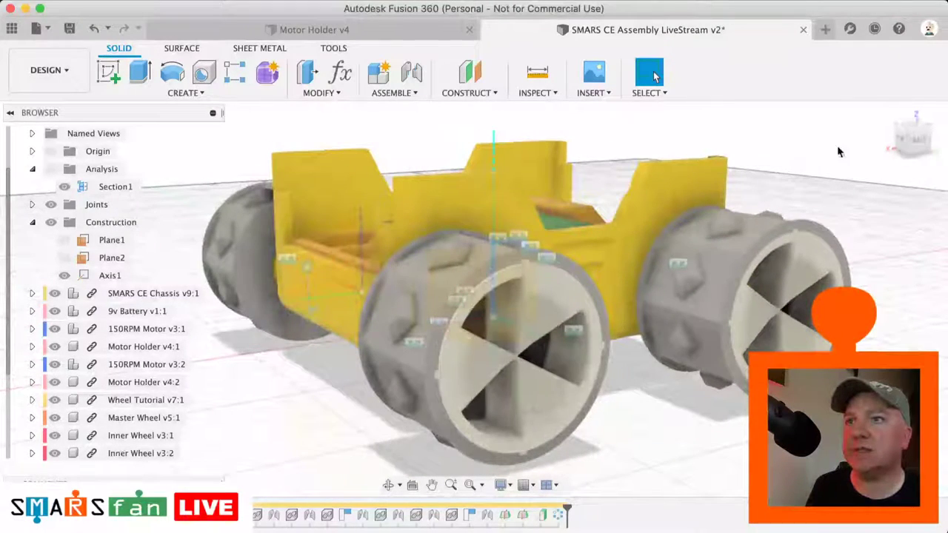
mouse_move(911, 137)
mouse_down()
mouse_move(889, 170)
mouse_move(852, 141)
mouse_move(910, 136)
mouse_up()
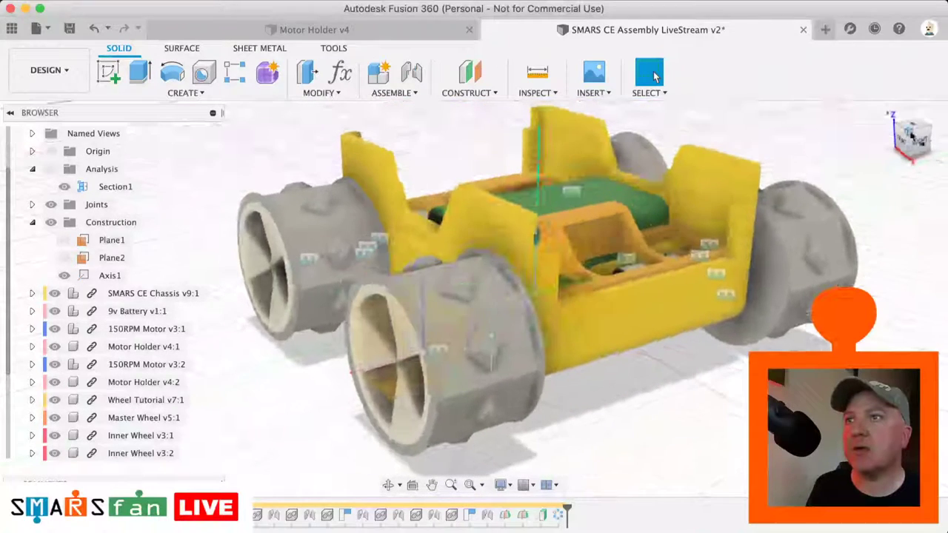
click(13, 29)
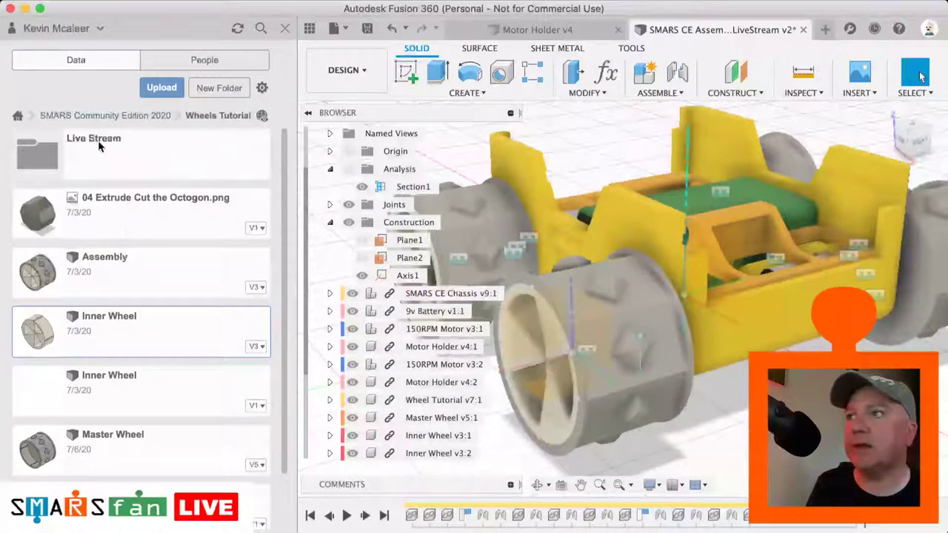
click(99, 115)
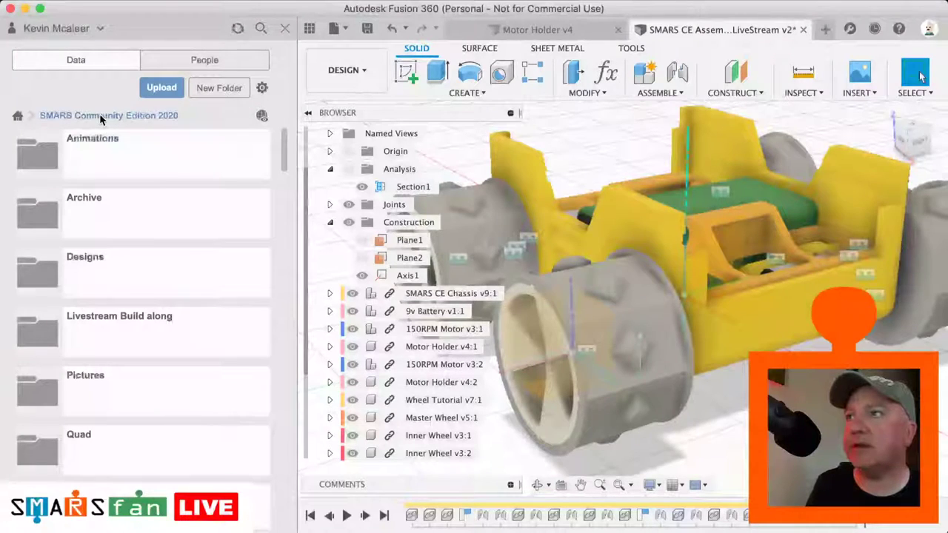
click(92, 212)
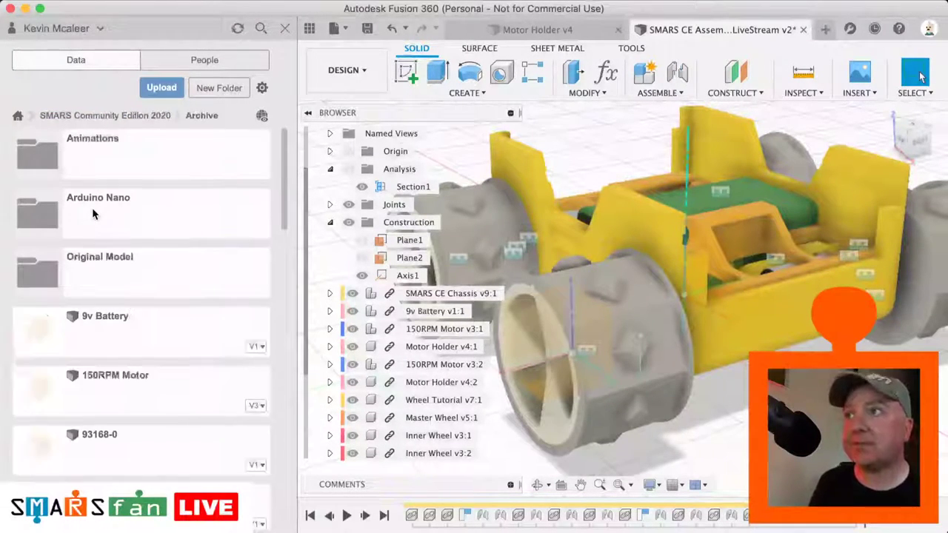
scroll(151, 277, down, 10)
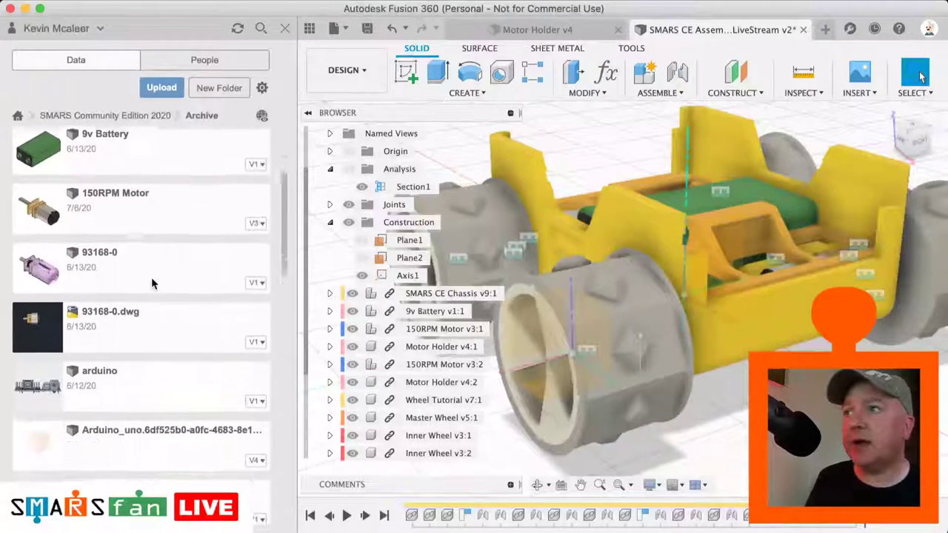
scroll(152, 278, up, 1)
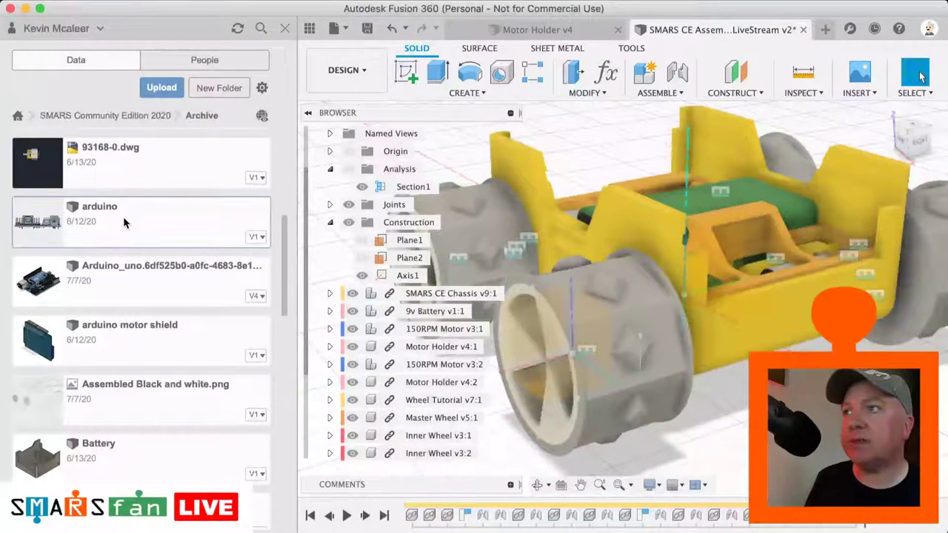
right_click(111, 280)
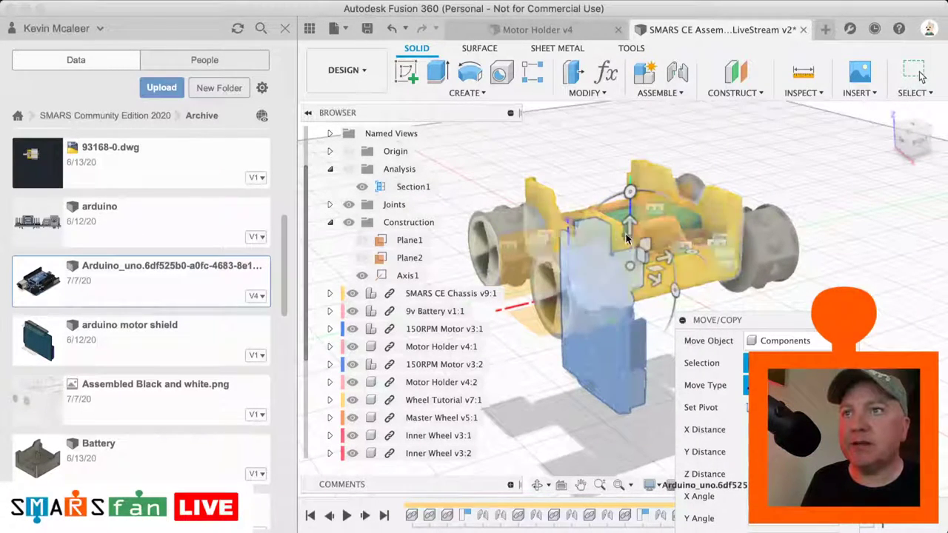
- Rotate the inserted Arduino board by 90 degrees and by 230 degrees, and raise it 45 mm above the chassis
click(619, 195)
drag(618, 196, 514, 304)
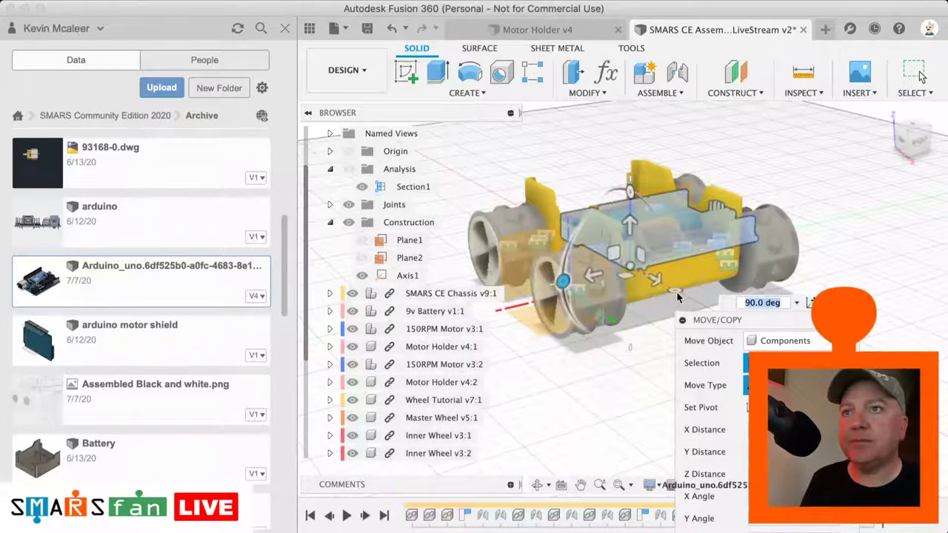
drag(675, 293, 599, 262)
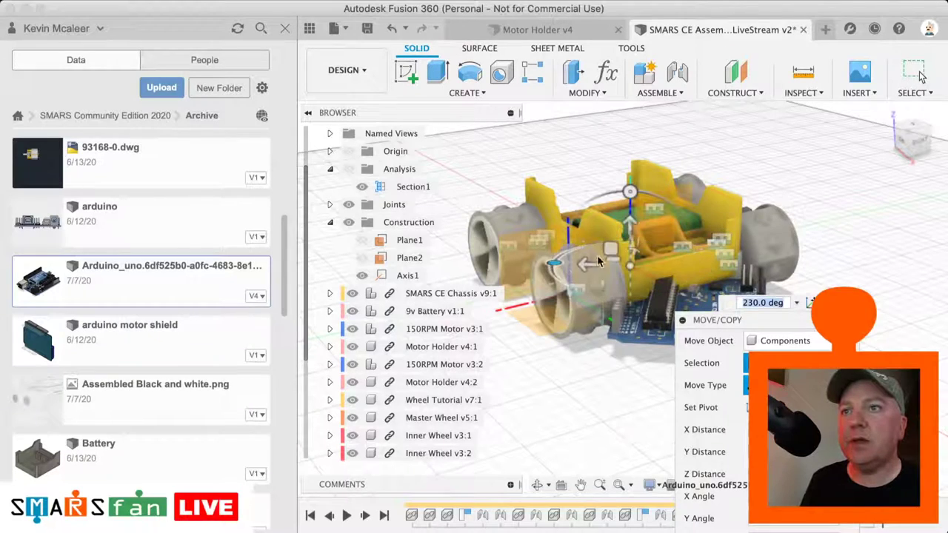
drag(630, 220, 631, 113)
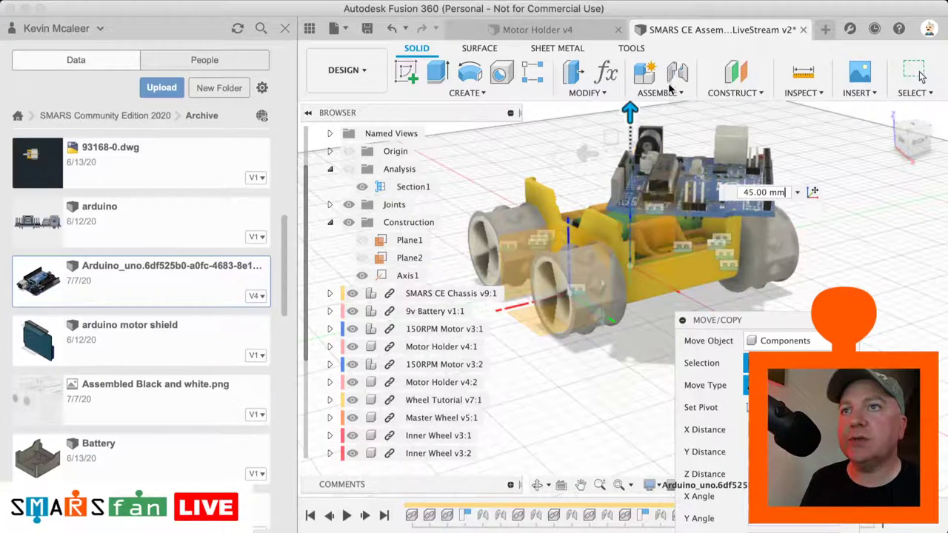
- Turn the raised Arduino board 140 degrees about the vertical axis, finish the placement and close the project file browser
middle_drag(705, 206, 656, 255)
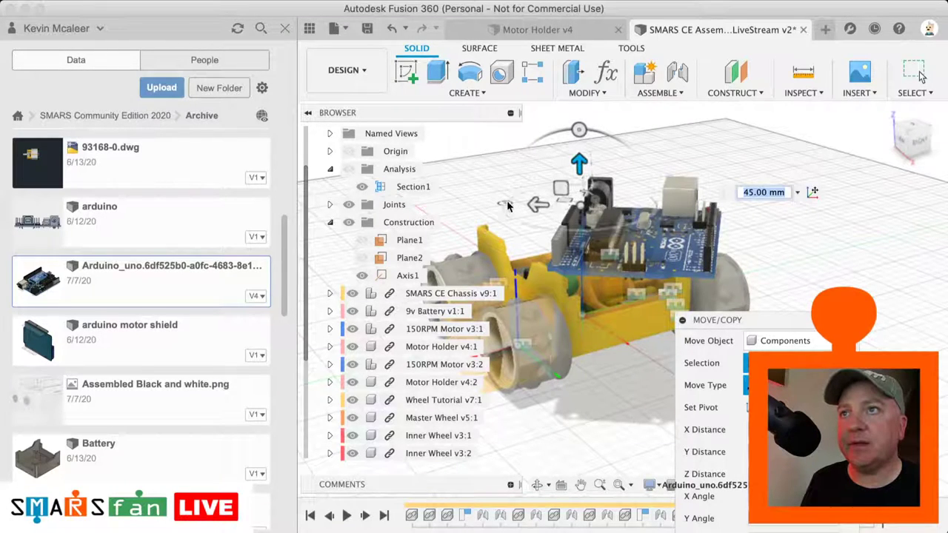
drag(510, 205, 700, 197)
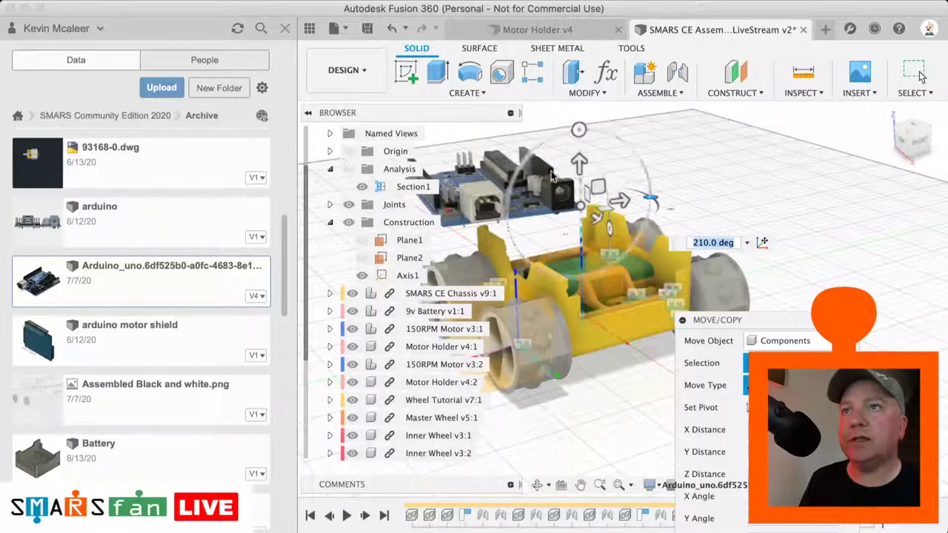
drag(658, 228, 659, 227)
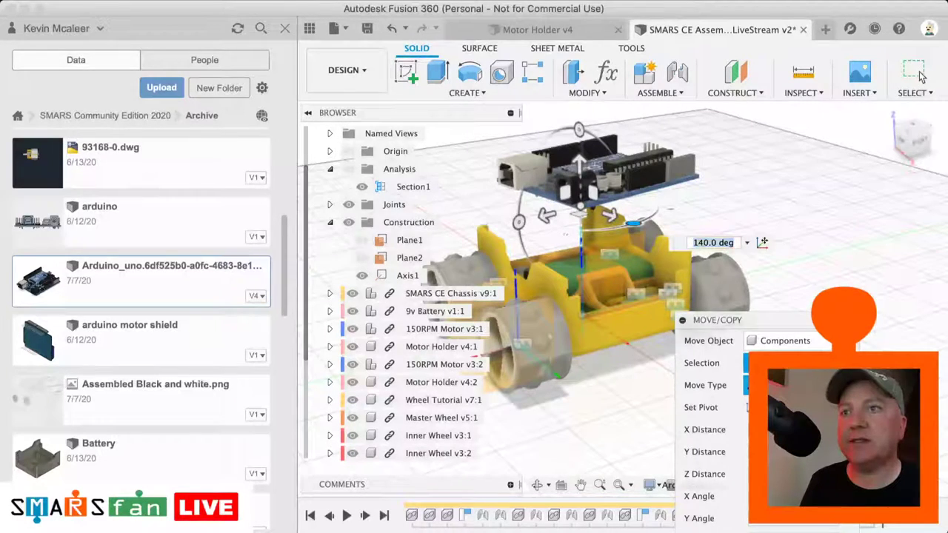
click(918, 73)
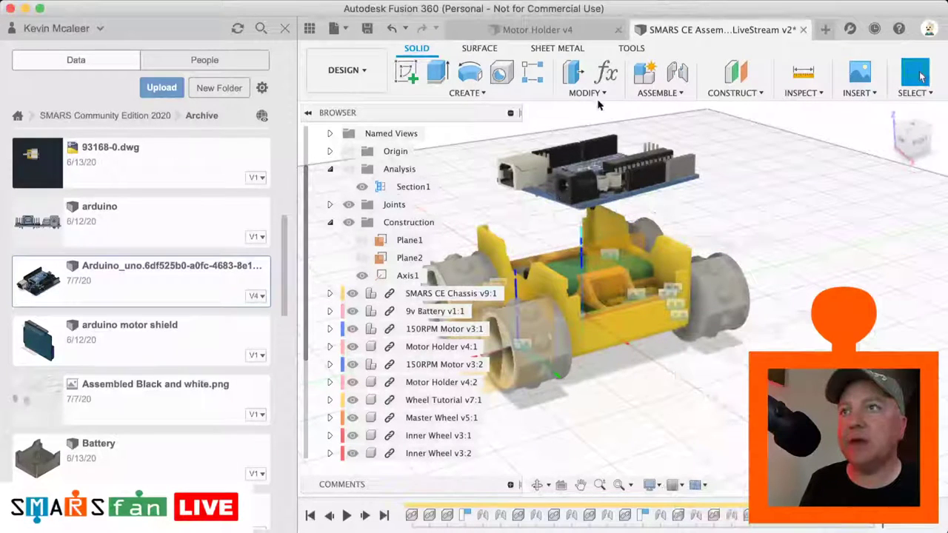
click(311, 28)
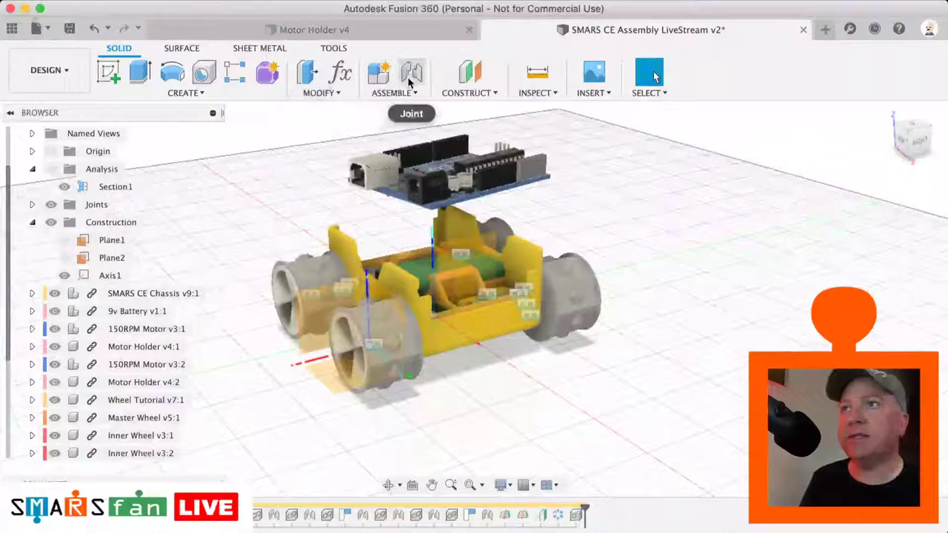
- Start a Slider joint with its first snap point at the corner of the Arduino board's edge beside the analog header
click(411, 77)
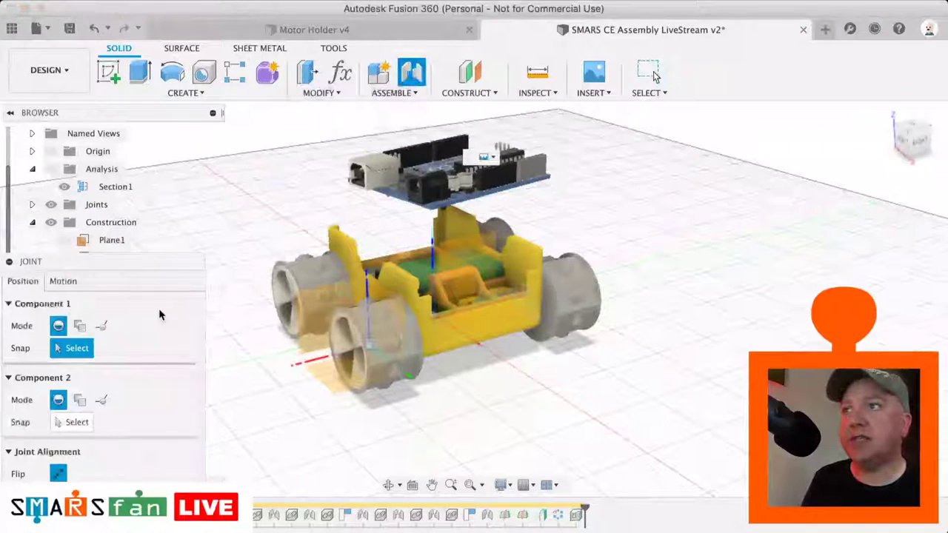
click(65, 282)
click(101, 305)
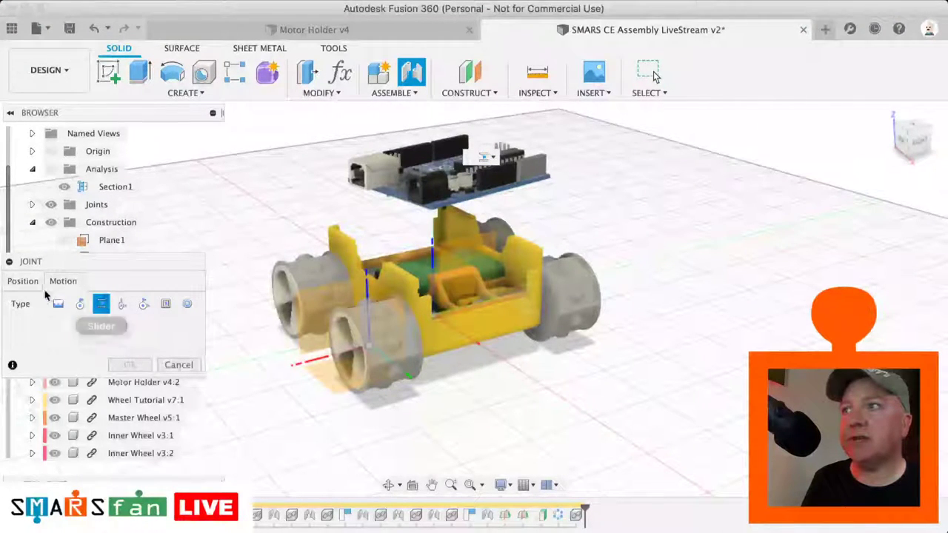
click(23, 282)
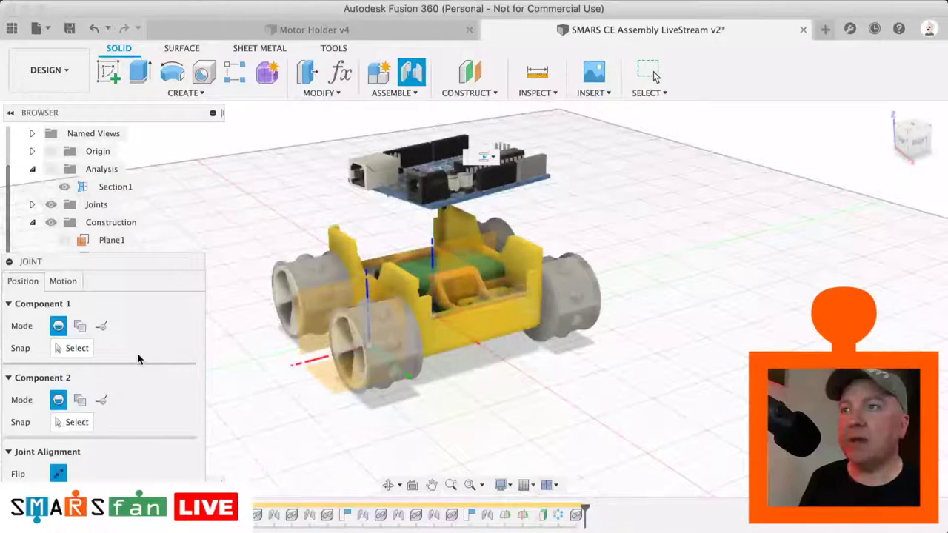
click(66, 348)
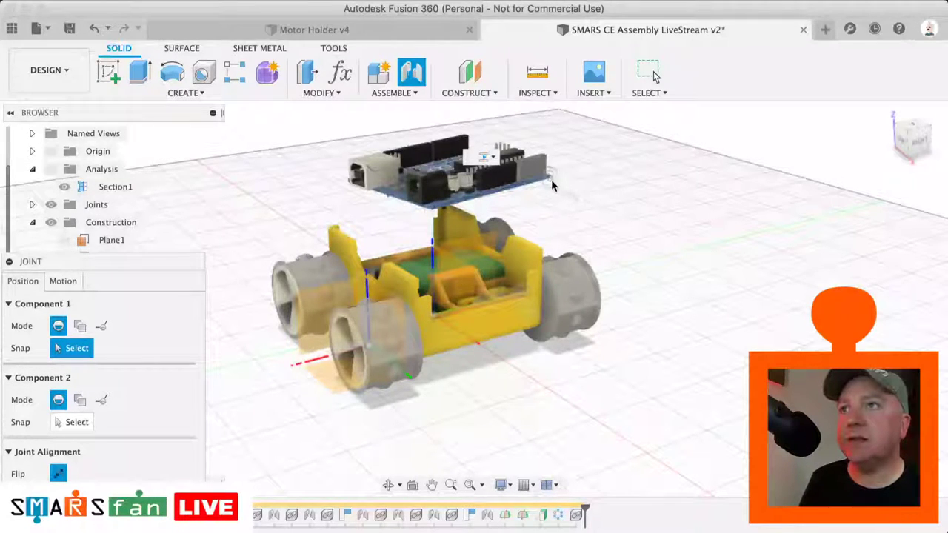
scroll(541, 178, up, 5)
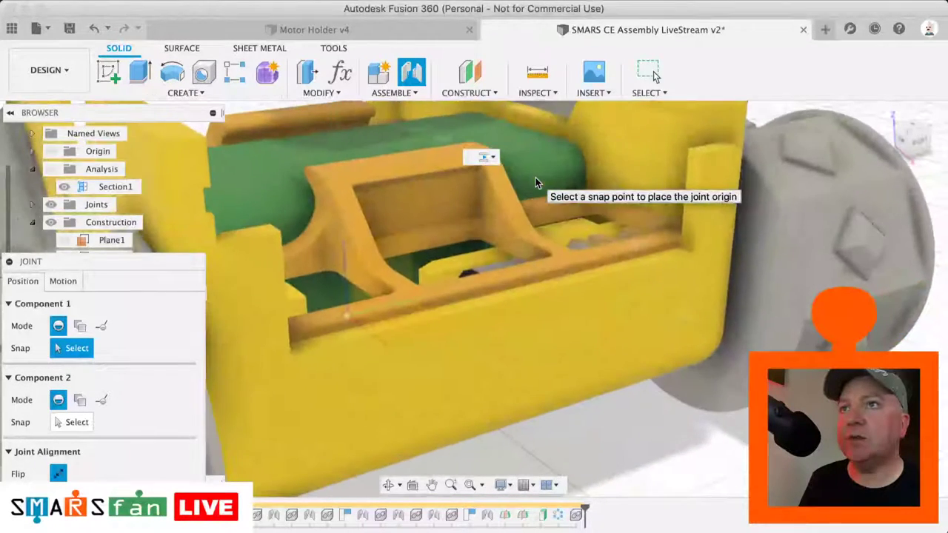
scroll(536, 177, down, 6)
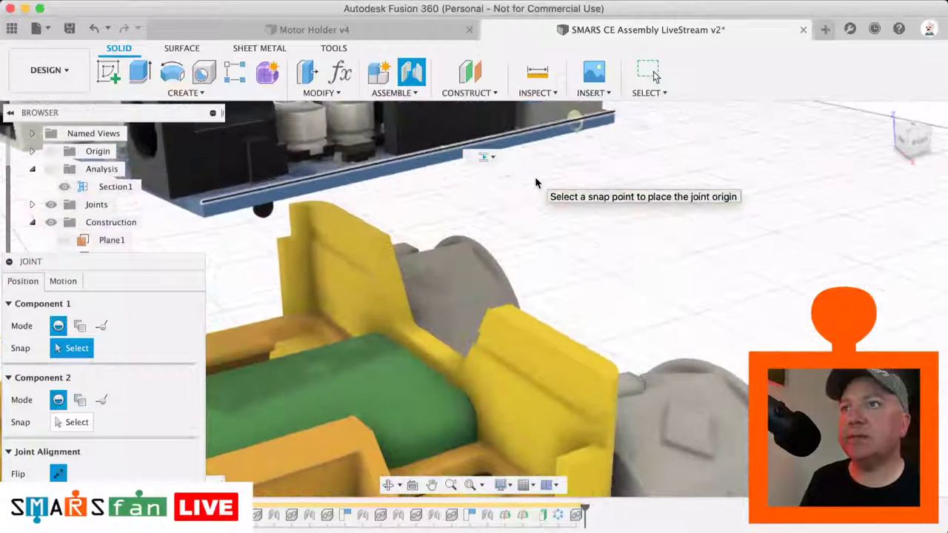
scroll(536, 180, right, 2)
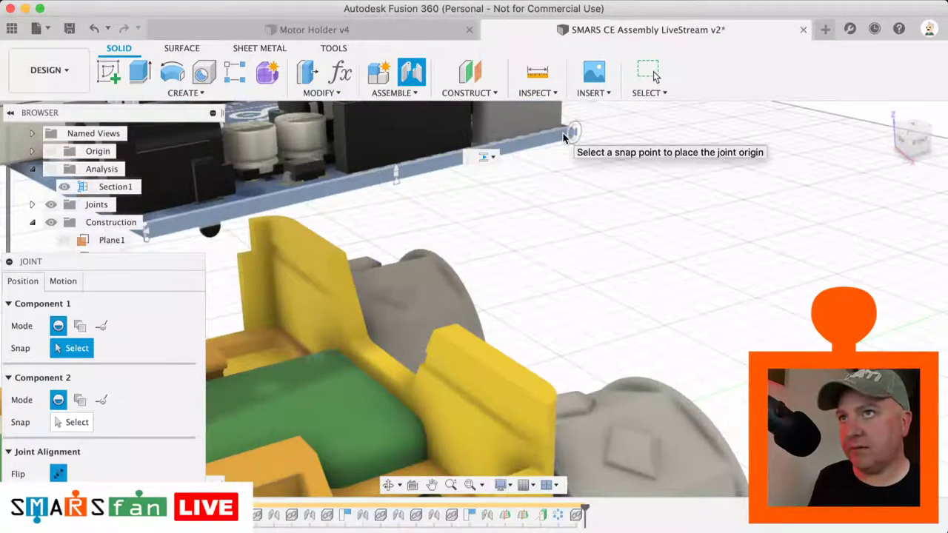
click(564, 136)
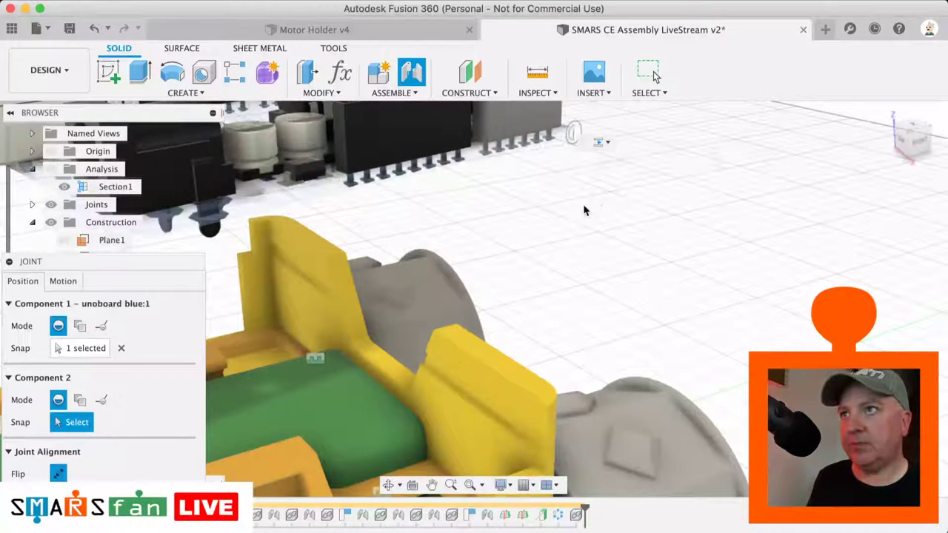
- Place the joint's second snap point on the groove face of the SMARS chassis upright, replacing a first pick on the groove's short edge
scroll(569, 219, down, 3)
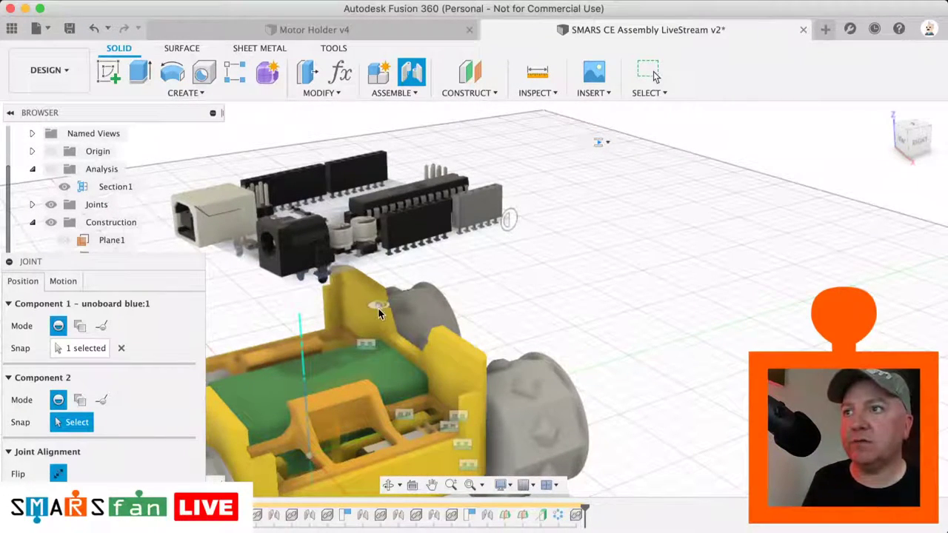
scroll(378, 310, left, 4)
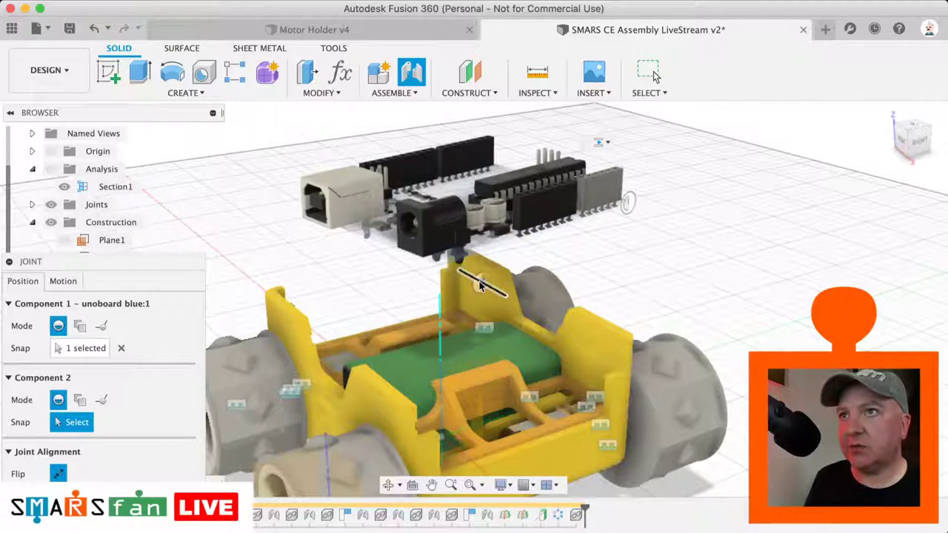
scroll(479, 282, left, 2)
scroll(480, 277, up, 3)
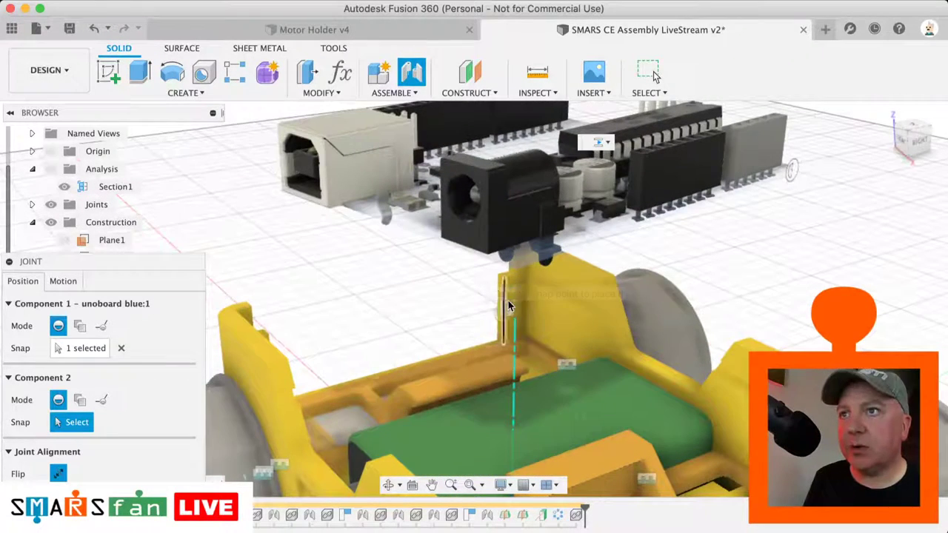
scroll(531, 271, up, 3)
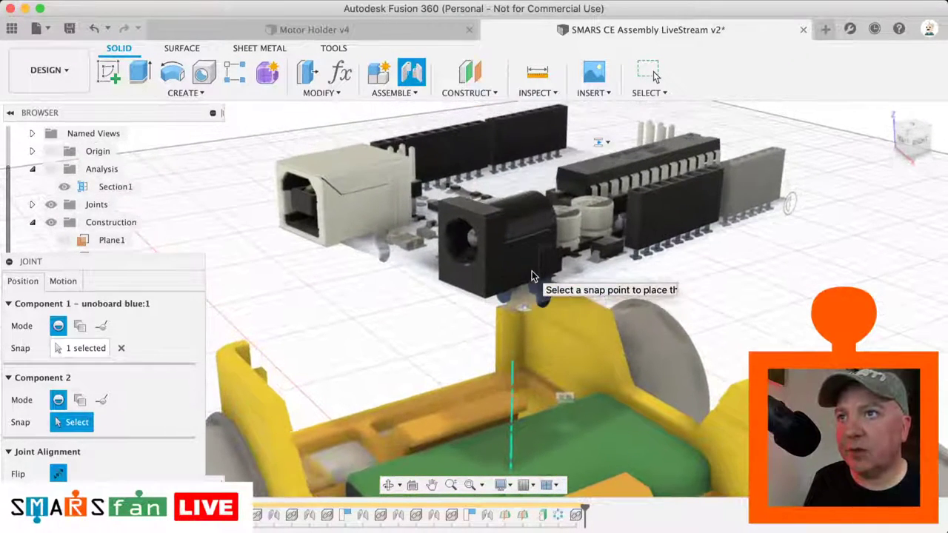
scroll(538, 354, up, 5)
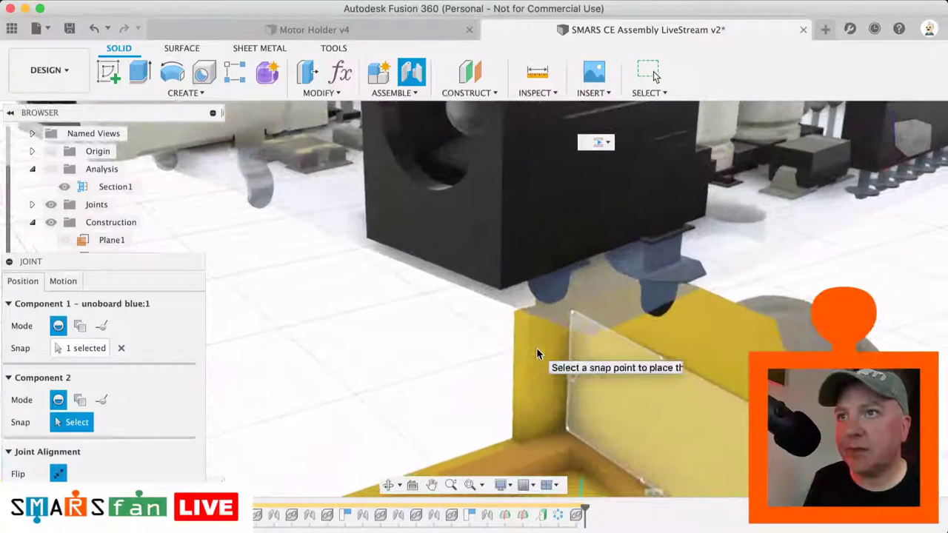
scroll(594, 356, down, 1)
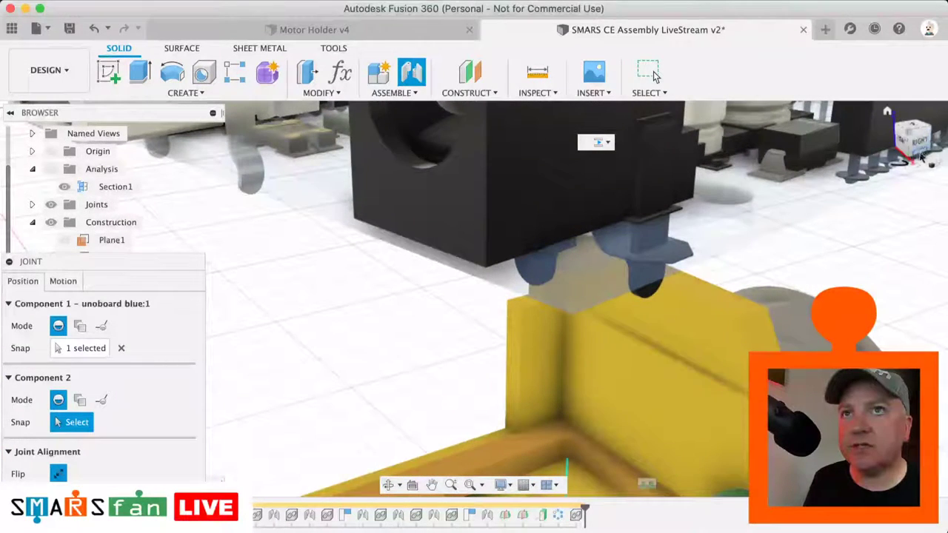
click(923, 157)
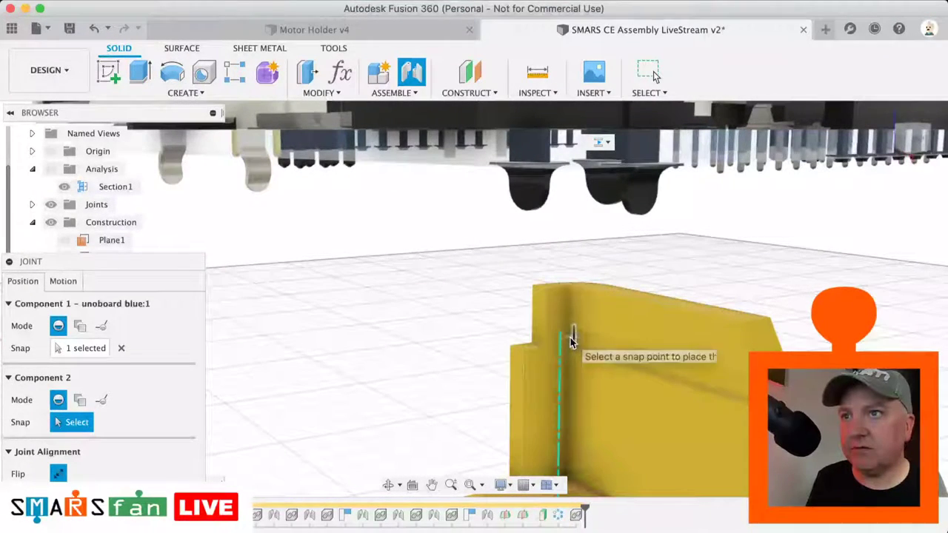
click(572, 338)
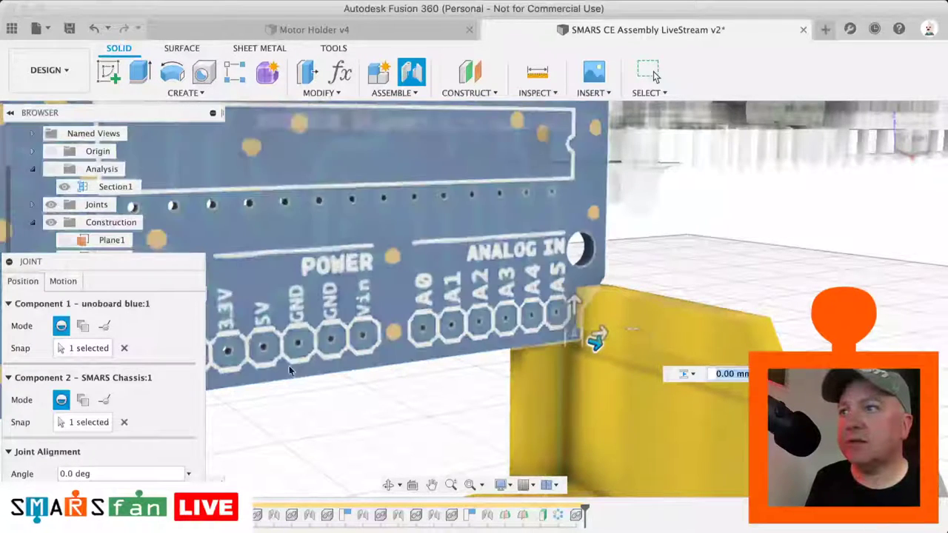
click(123, 423)
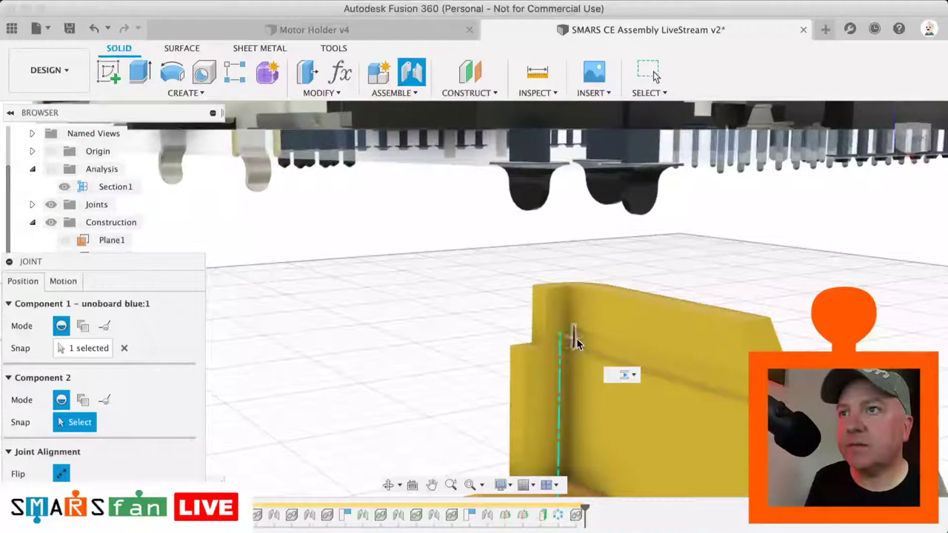
click(584, 343)
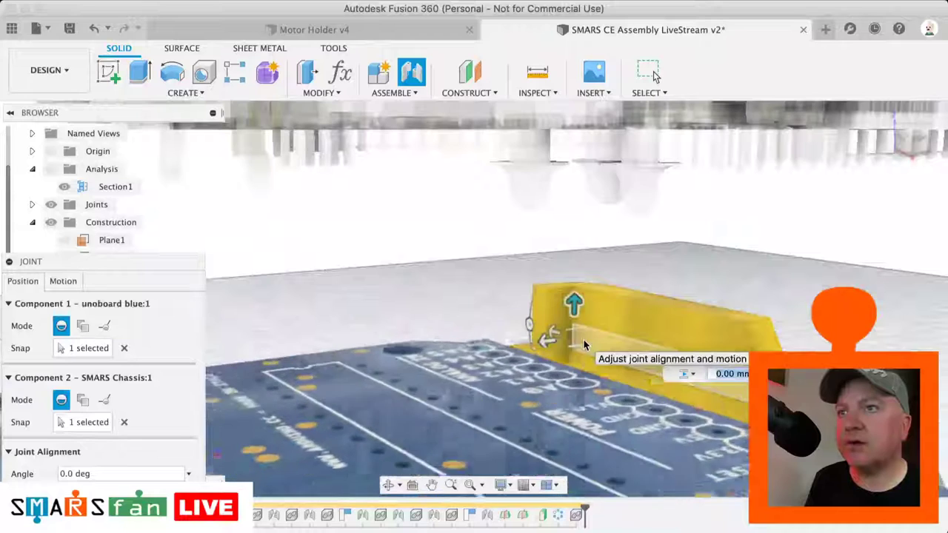
- Set the Arduino joint to slide along the Y Axis, preview its motion and create the joint
click(63, 280)
click(81, 348)
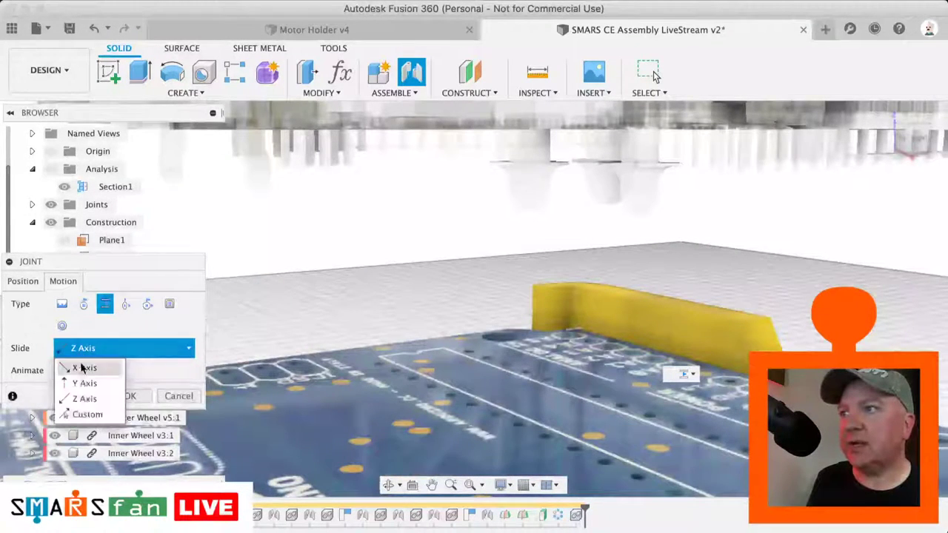
click(82, 383)
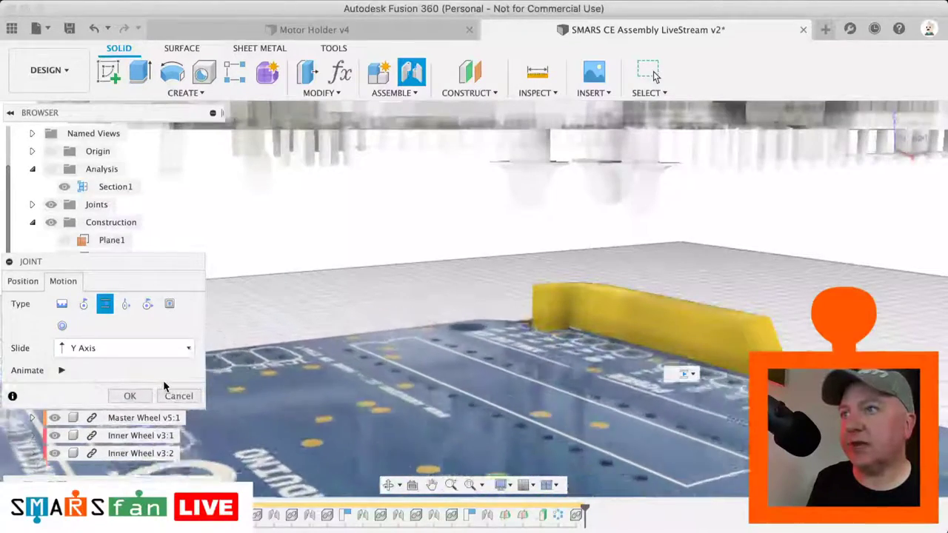
click(61, 371)
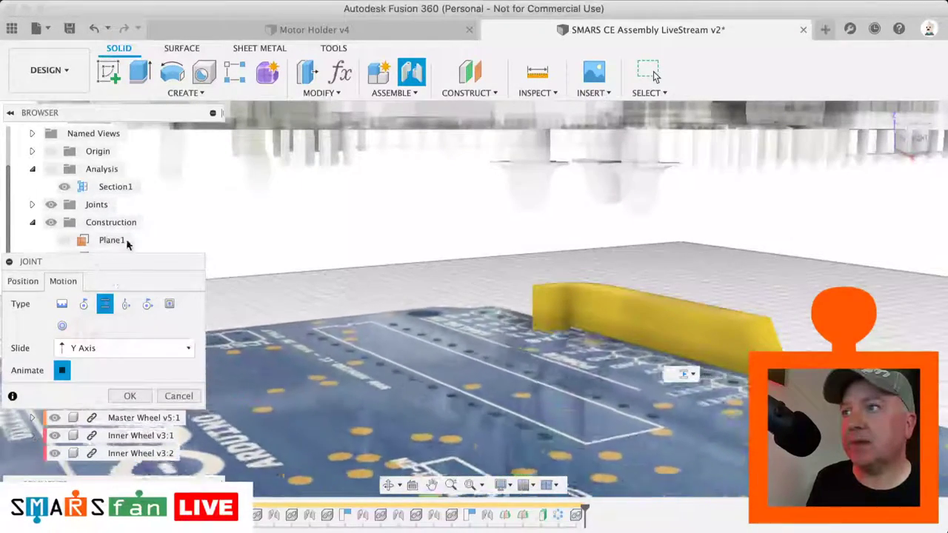
drag(110, 263, 167, 129)
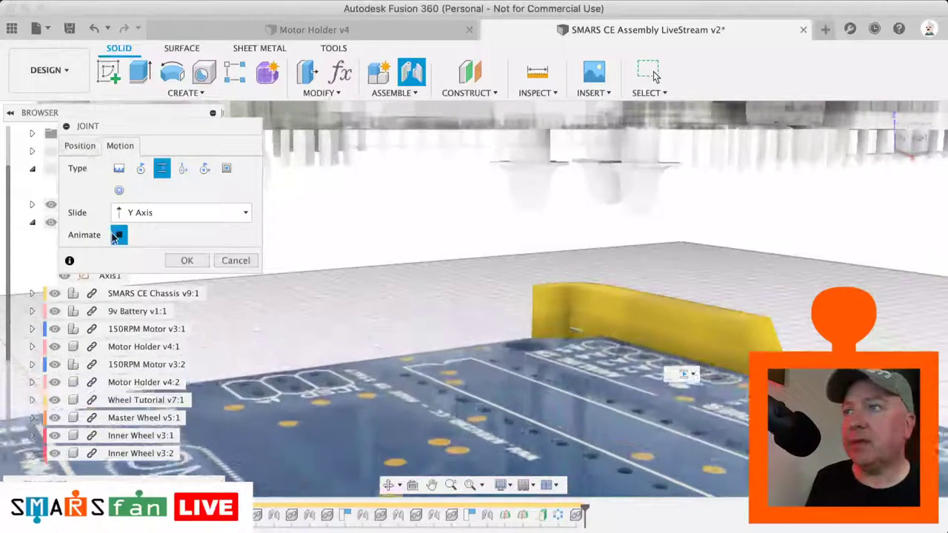
click(119, 235)
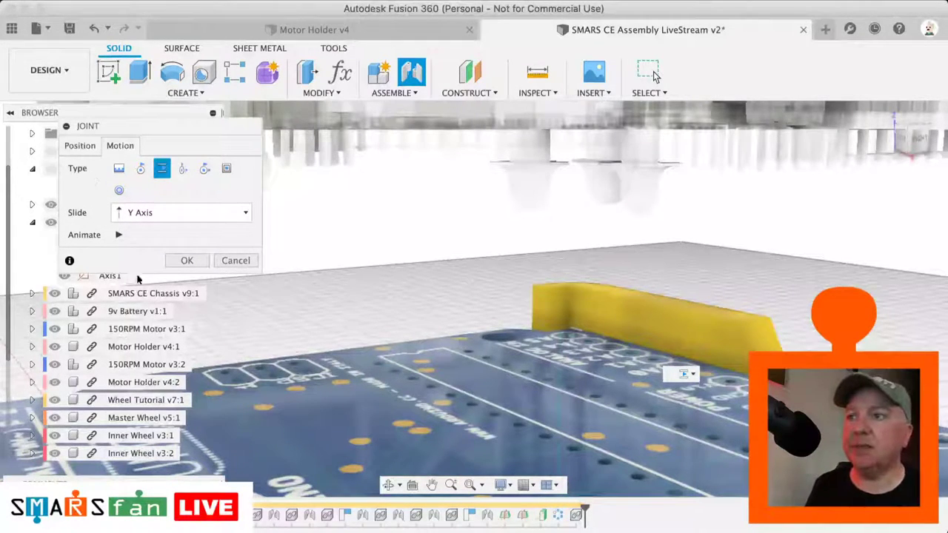
click(190, 259)
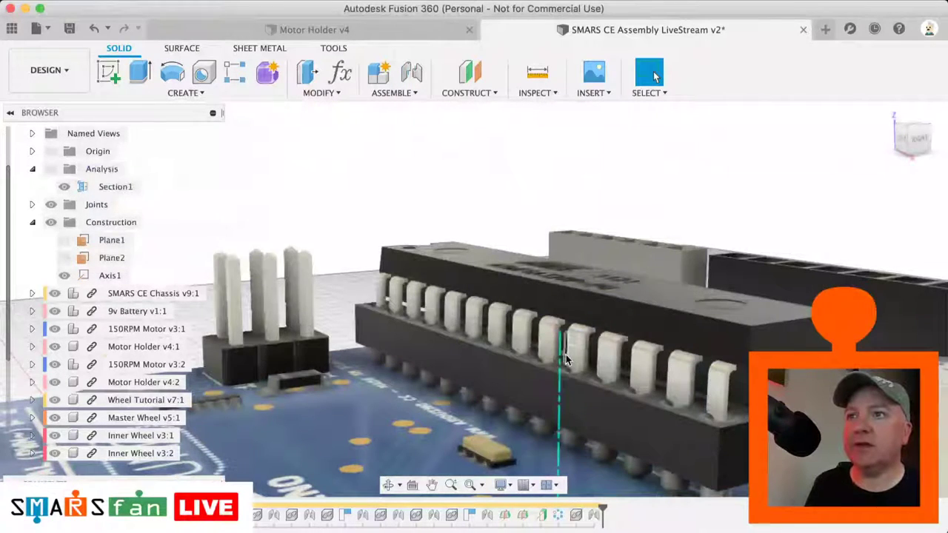
- Examine from above and up close how the Arduino board's corner fits against the chassis upright
scroll(566, 356, down, 3)
scroll(566, 354, down, 3)
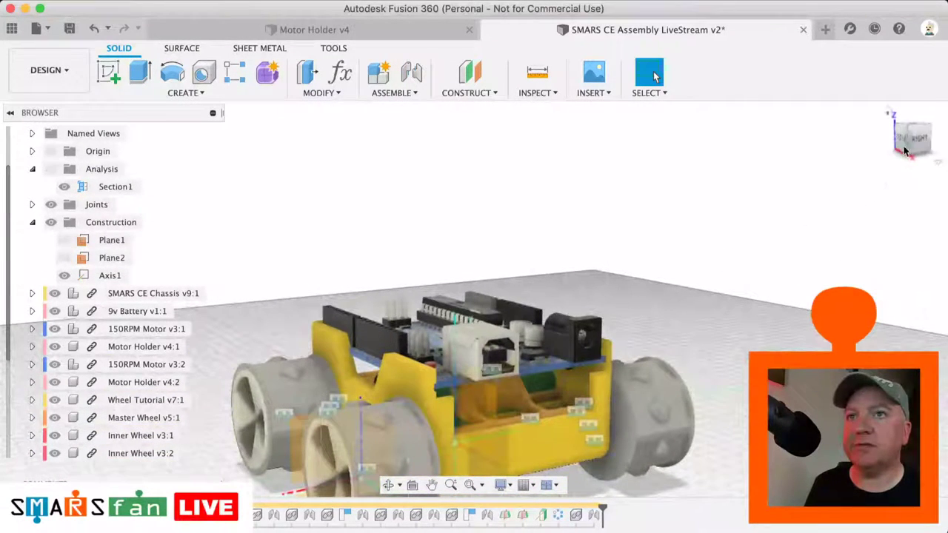
mouse_move(903, 131)
mouse_down()
mouse_move(916, 161)
mouse_move(924, 153)
mouse_move(932, 160)
mouse_up()
shift+middle_drag(321, 273, 321, 257)
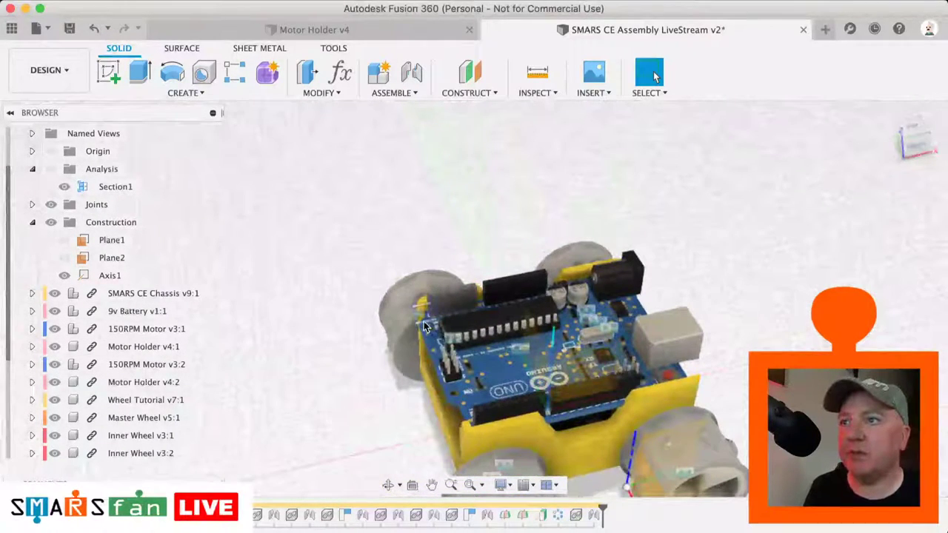
scroll(424, 326, up, 5)
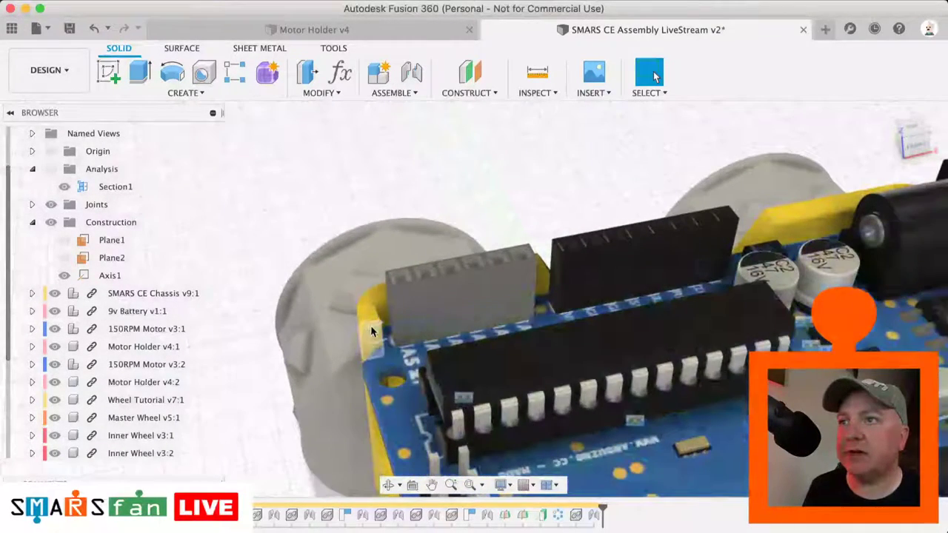
- Drive the Arduino board's slider joint to -2 mm to test its movement along the chassis groove
double_click(372, 334)
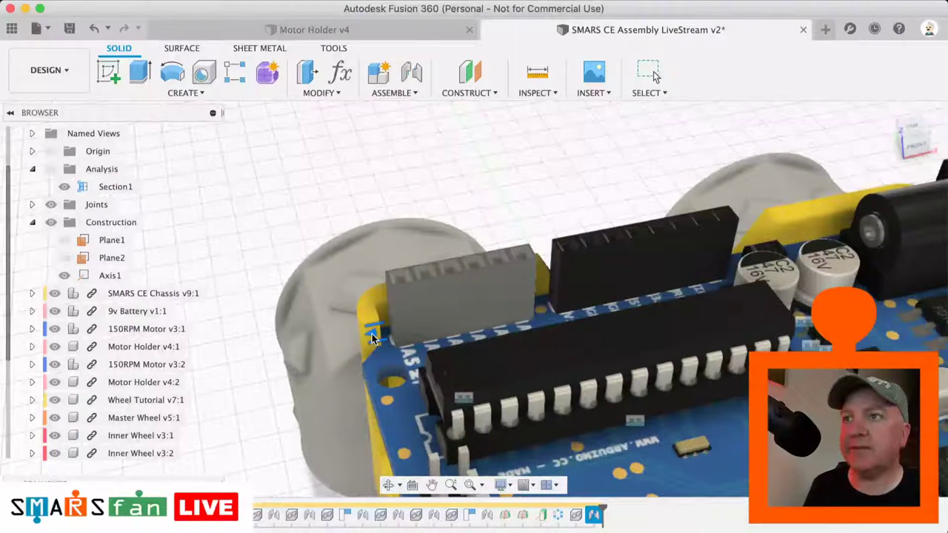
drag(370, 334, 376, 375)
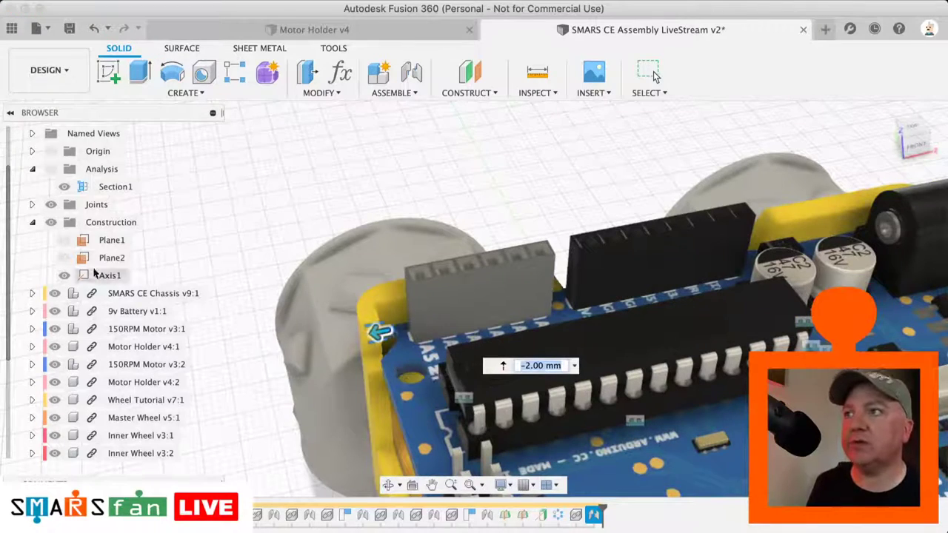
- Enable the motion limits of the Arduino's slider joint, with both the minimum and the maximum set to -100 mm
click(32, 205)
scroll(104, 371, down, 1)
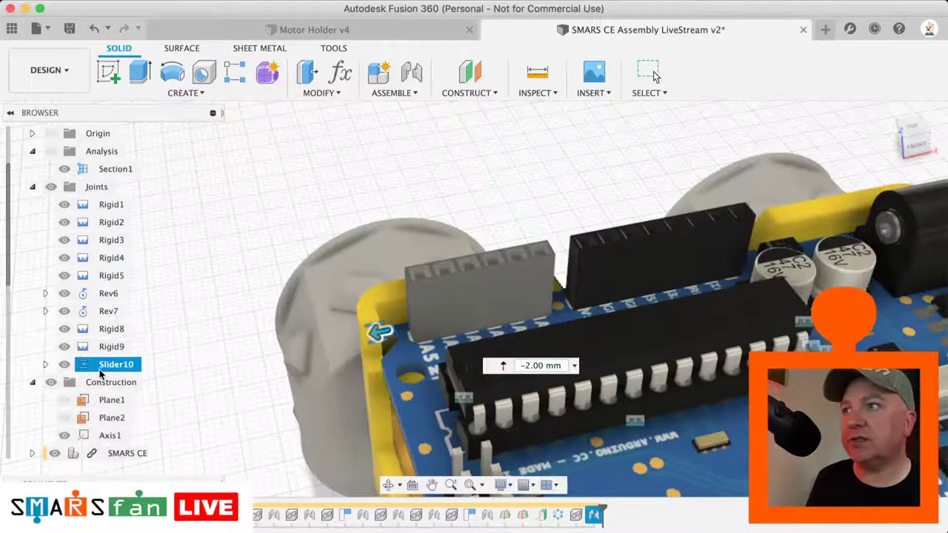
click(45, 364)
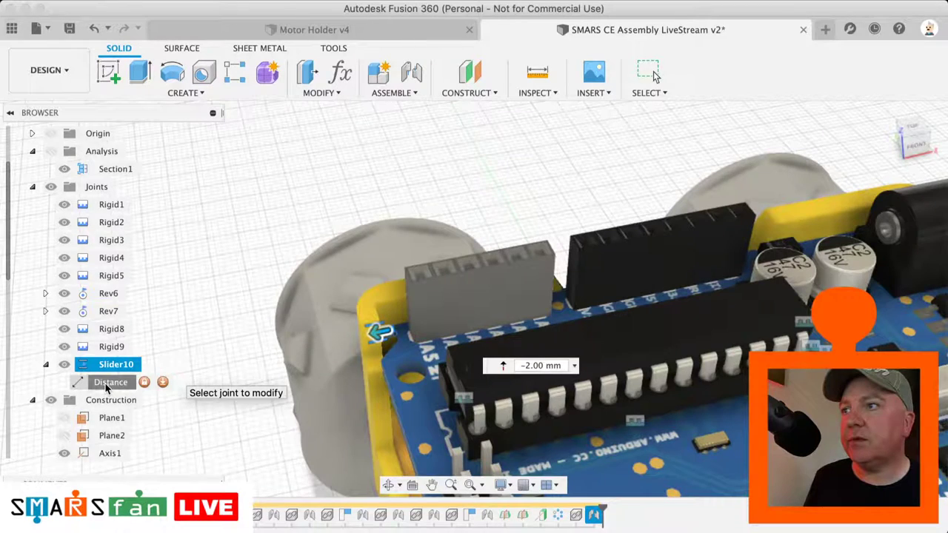
click(162, 383)
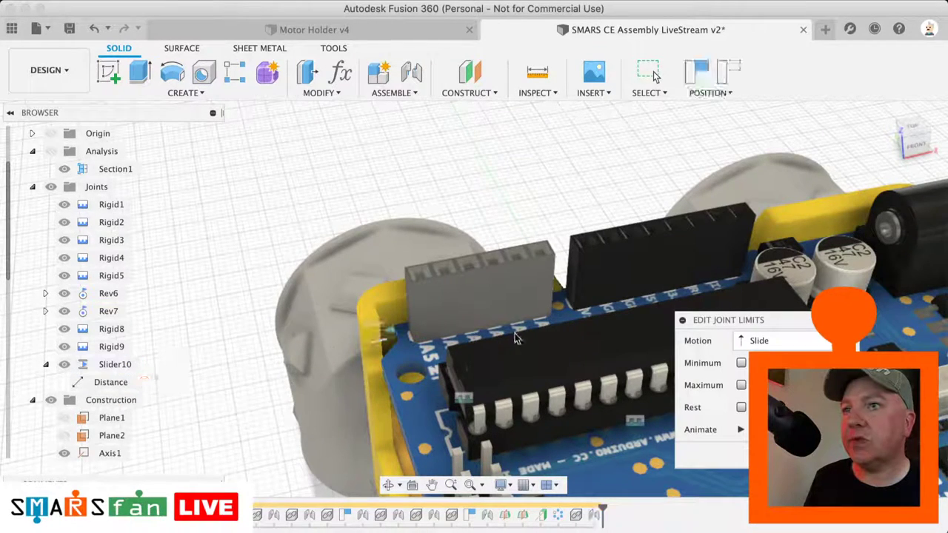
click(741, 364)
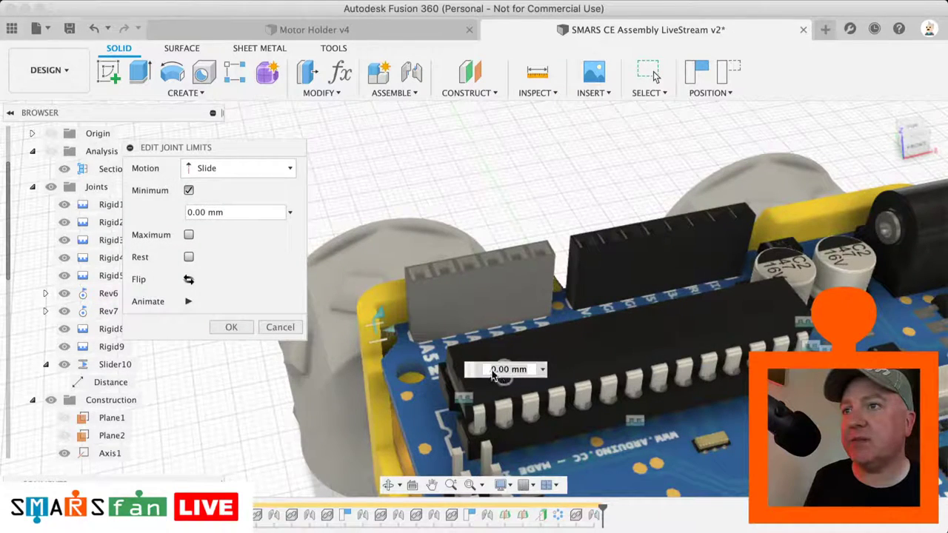
click(189, 235)
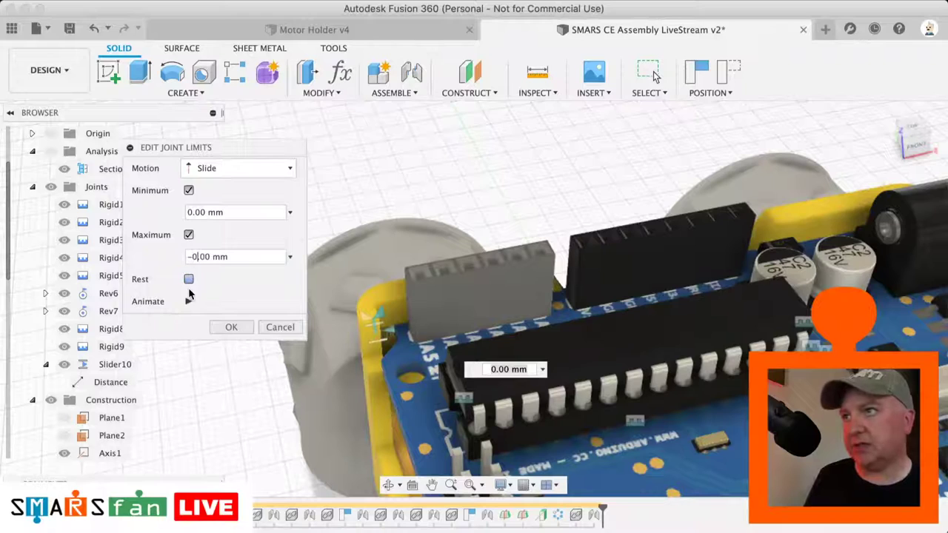
text(-10)
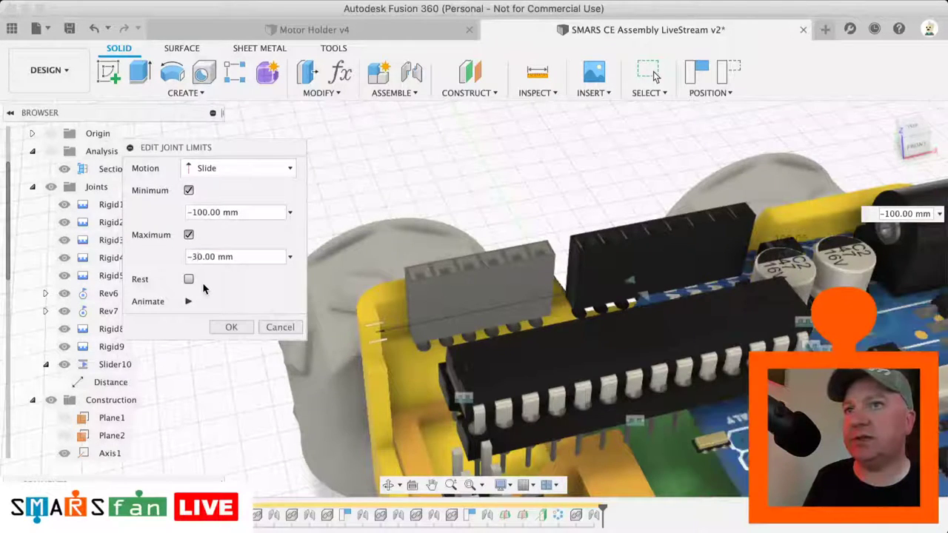
text(5)
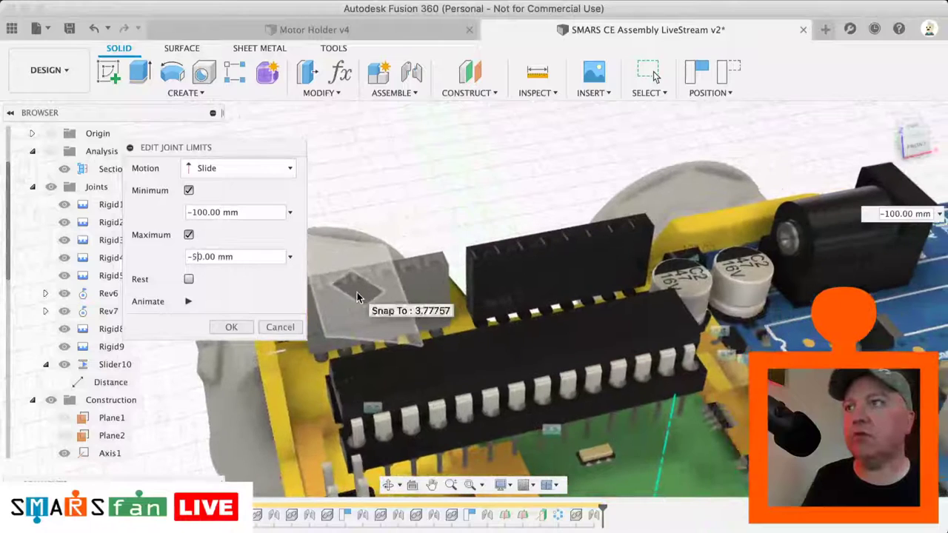
key(BackSpace)
text(10)
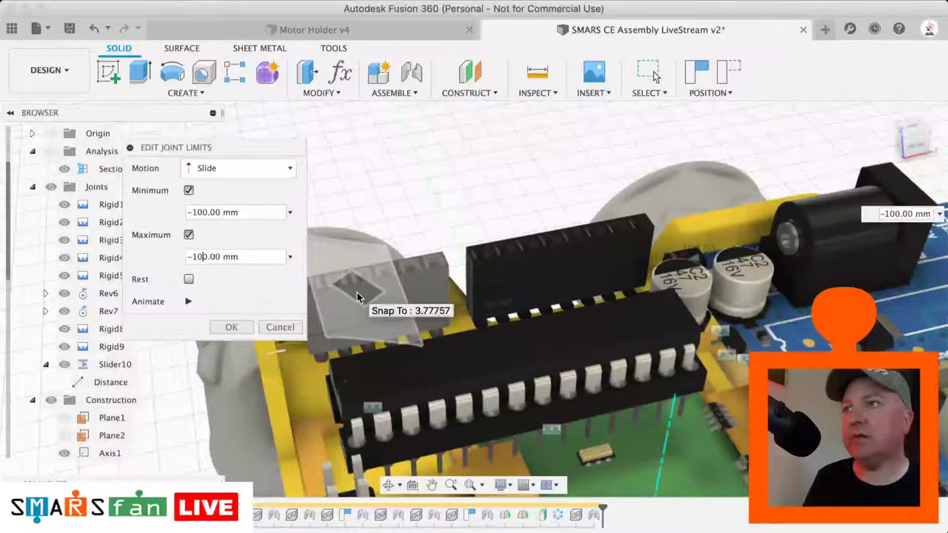
click(229, 328)
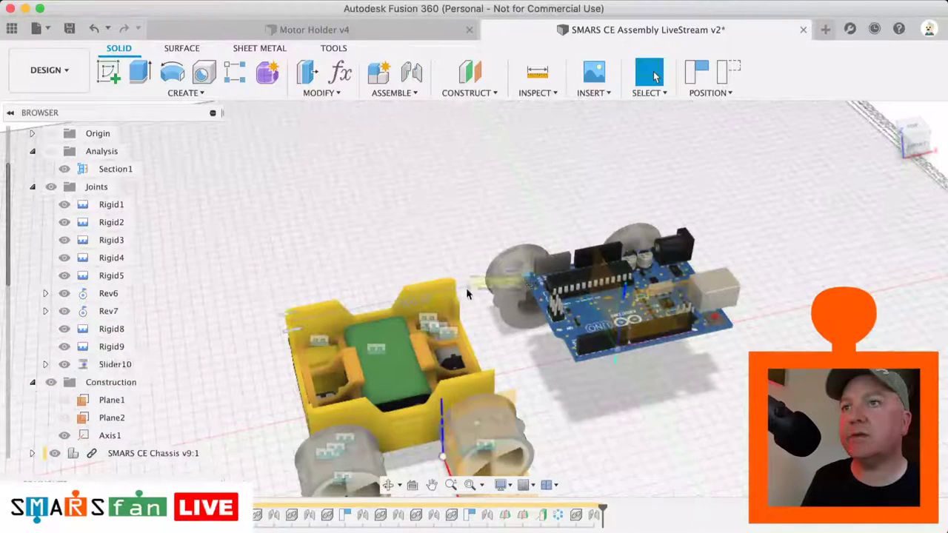
- Change the Arduino slider joint's maximum limit to 0 mm and enable its rest position at 0 mm
click(497, 299)
click(286, 290)
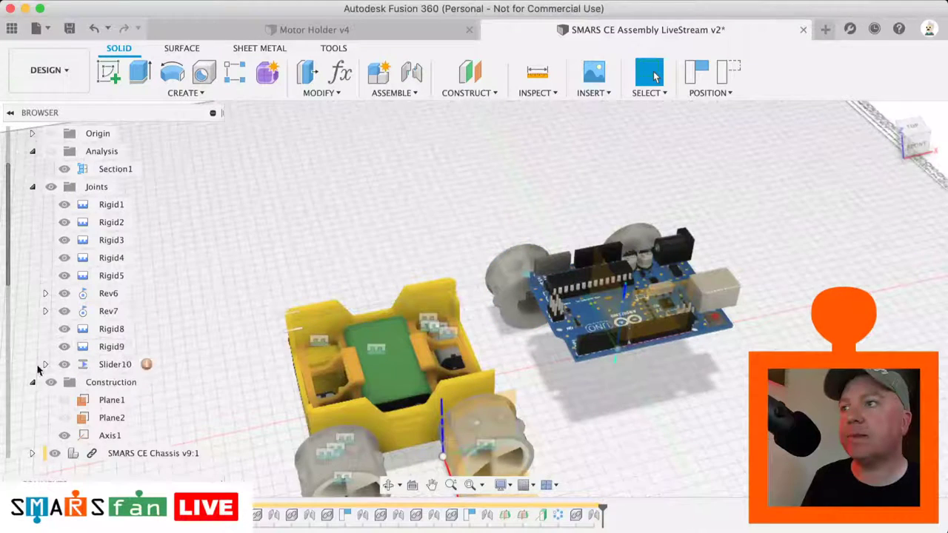
click(44, 364)
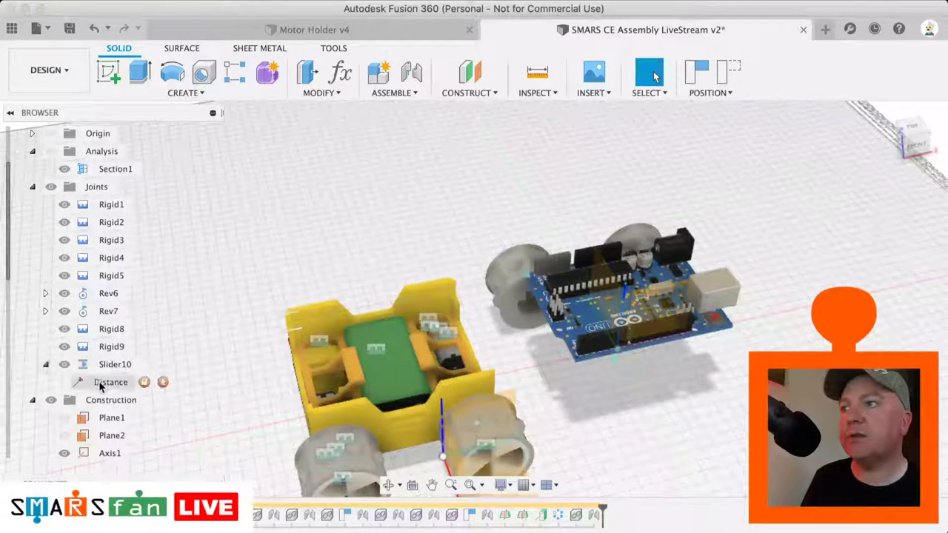
right_click(105, 384)
click(133, 417)
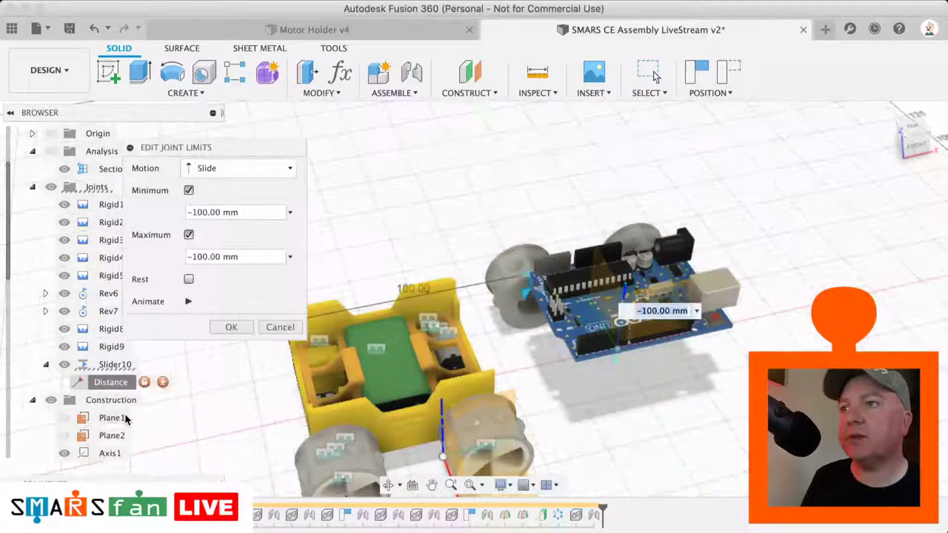
click(189, 279)
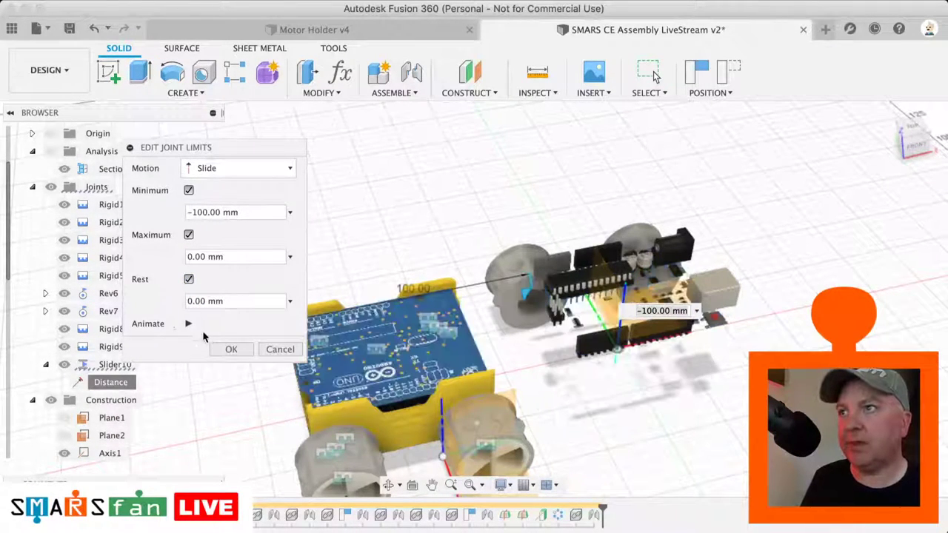
click(230, 351)
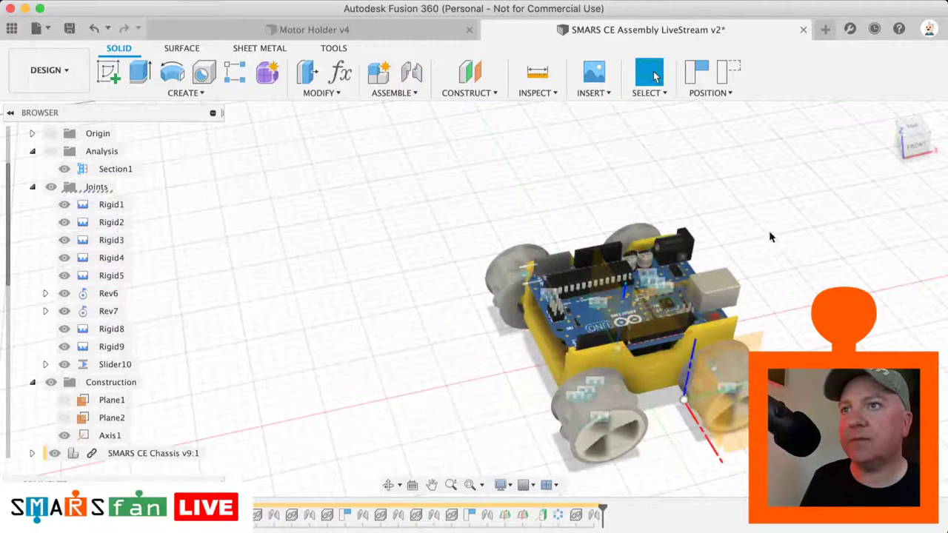
- Drive the Arduino board's slider joint along the chassis to -40 mm
click(903, 136)
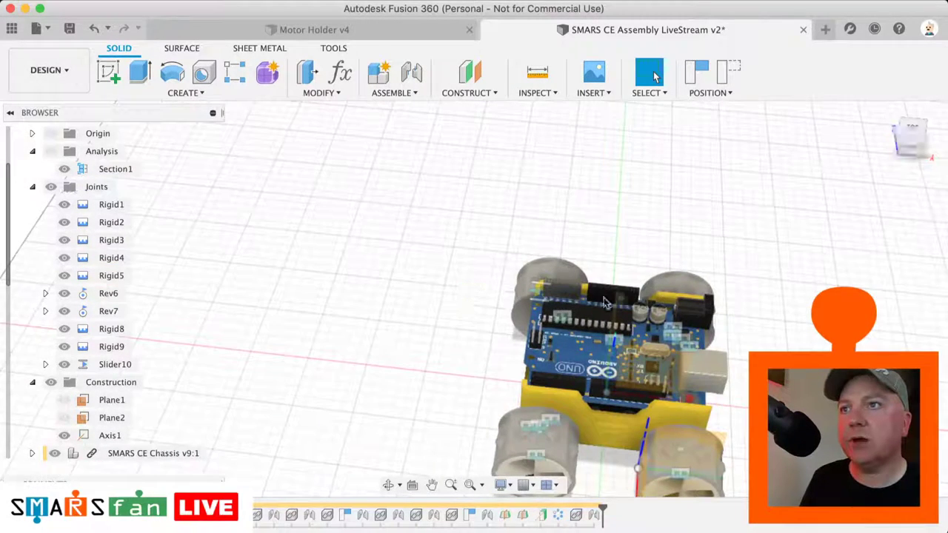
double_click(539, 290)
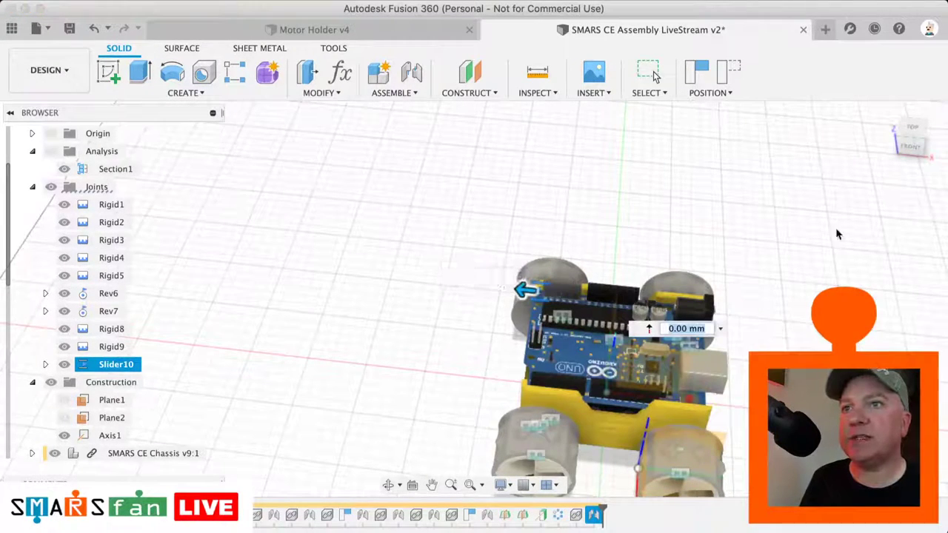
click(922, 146)
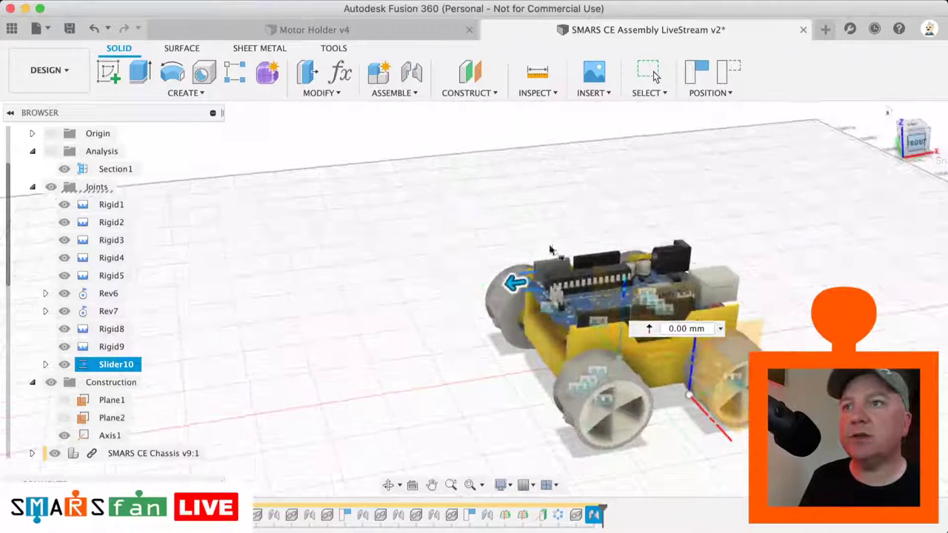
drag(511, 284, 604, 271)
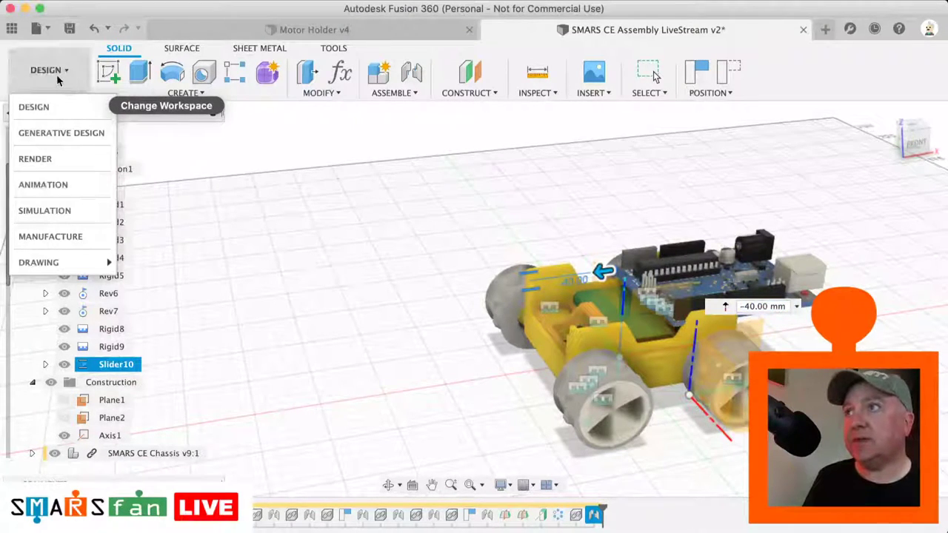
- Browse from the Archive folder to the project's Range Finder folder and select SMARS CE Range Finder Assembly
click(12, 28)
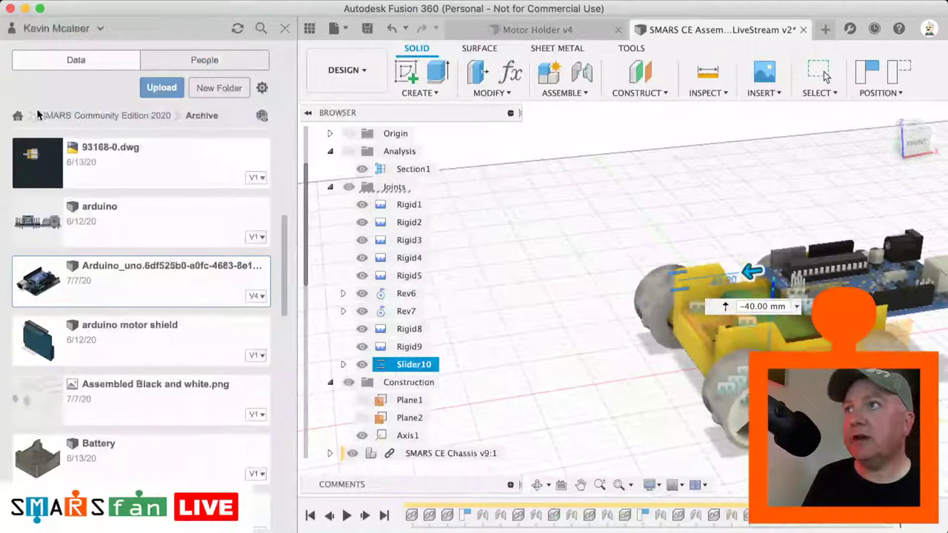
click(77, 116)
scroll(125, 337, down, 5)
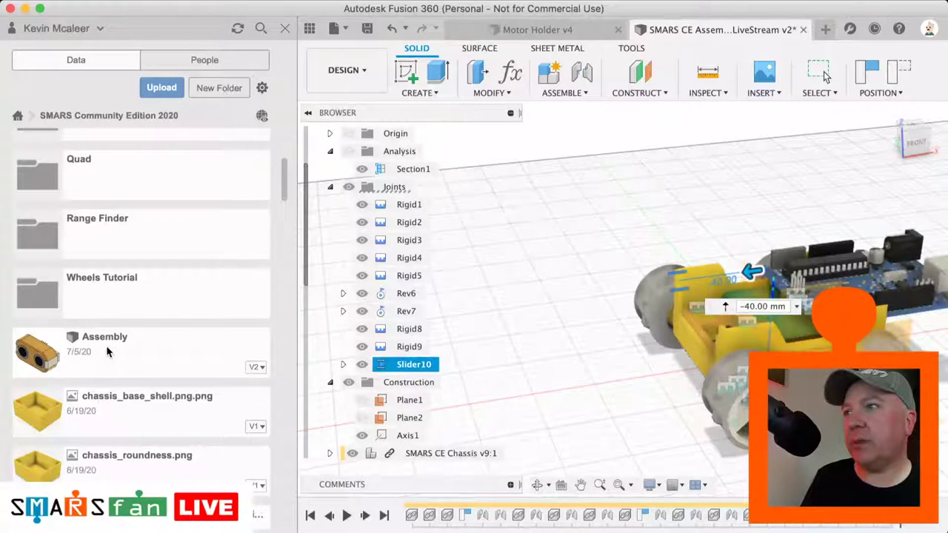
click(113, 235)
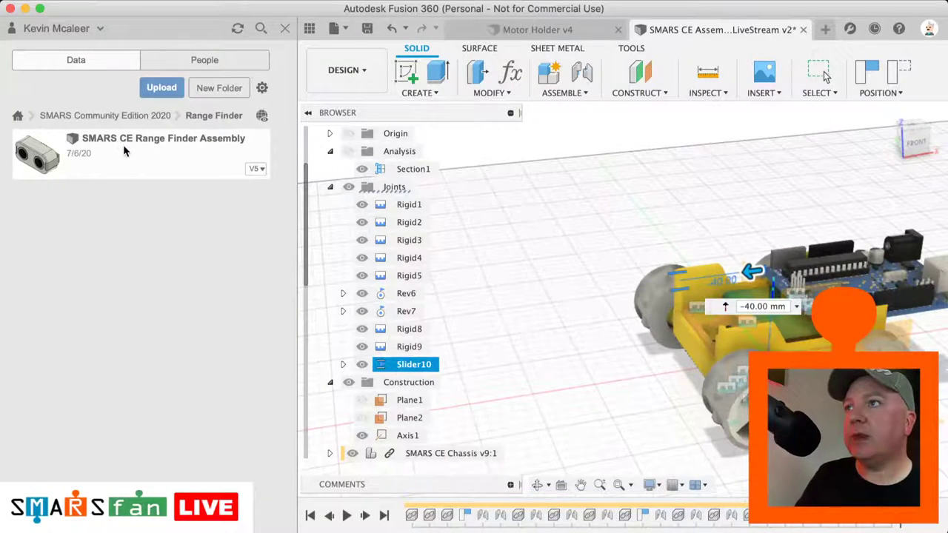
click(56, 166)
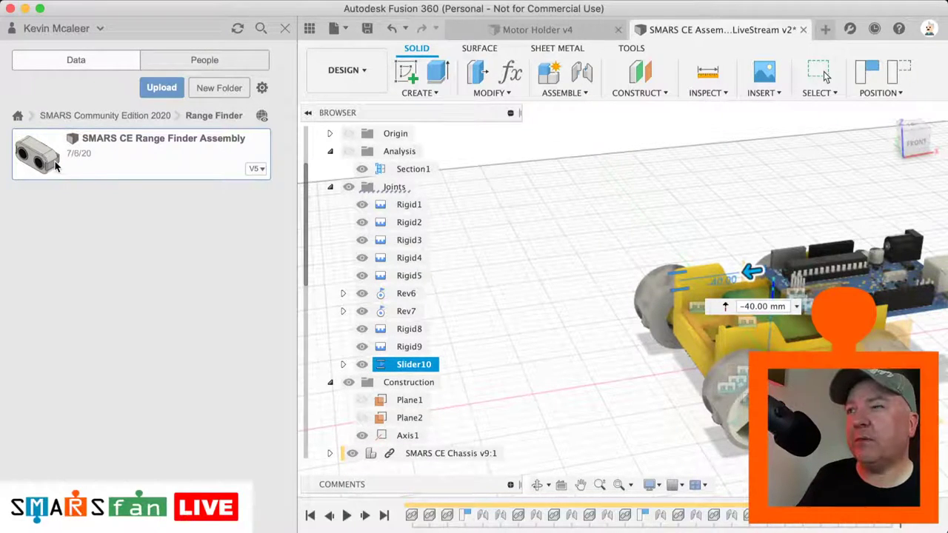
- Insert the range finder design named Assembly from the SMARS Community Edition 2020 project into the current design
click(89, 117)
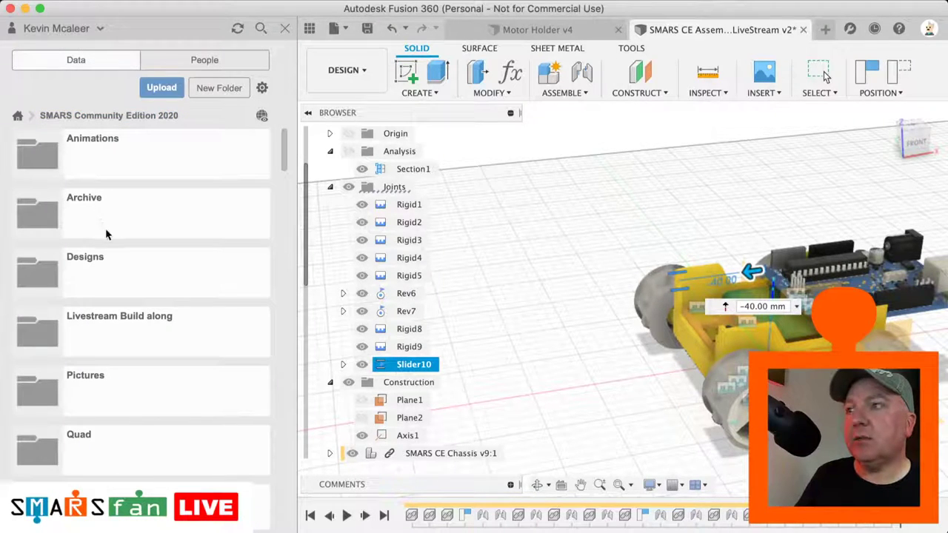
scroll(99, 313, down, 3)
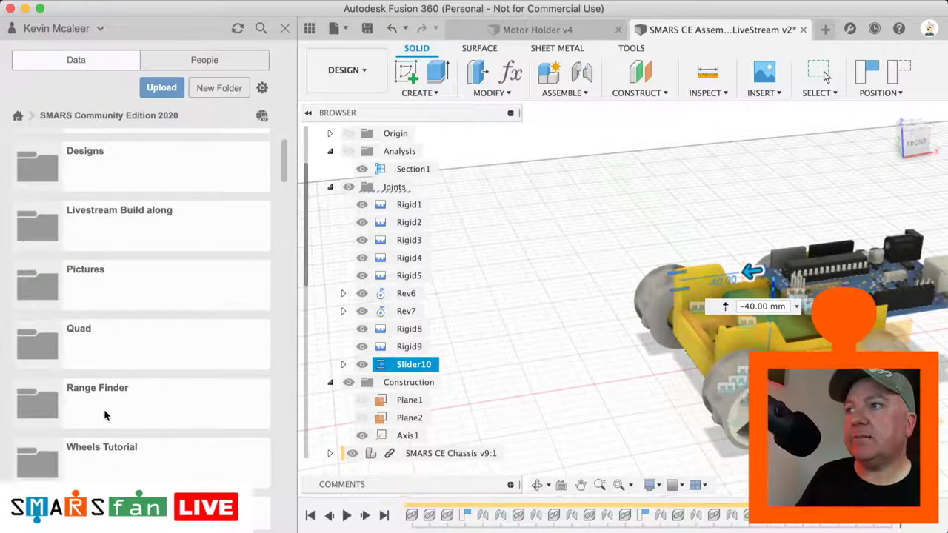
scroll(103, 452, down, 1)
right_click(102, 461)
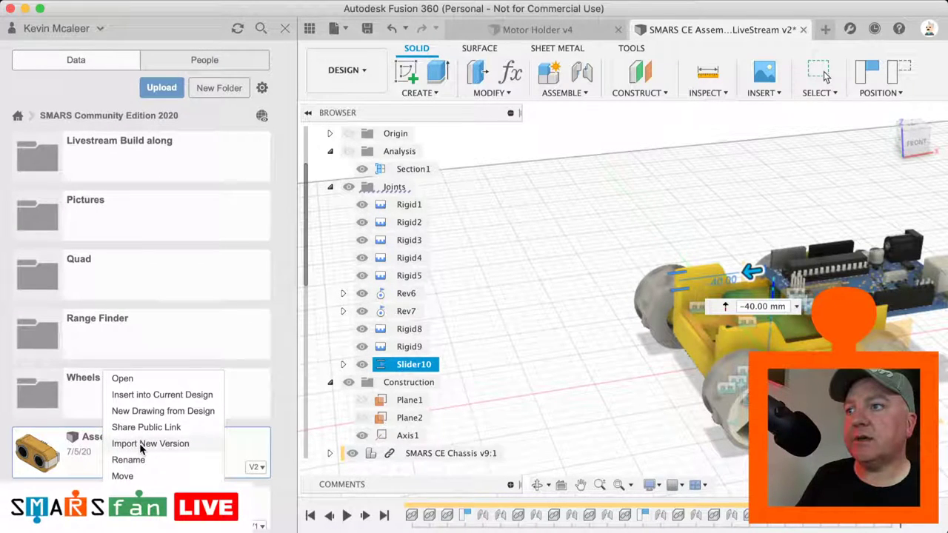
click(141, 396)
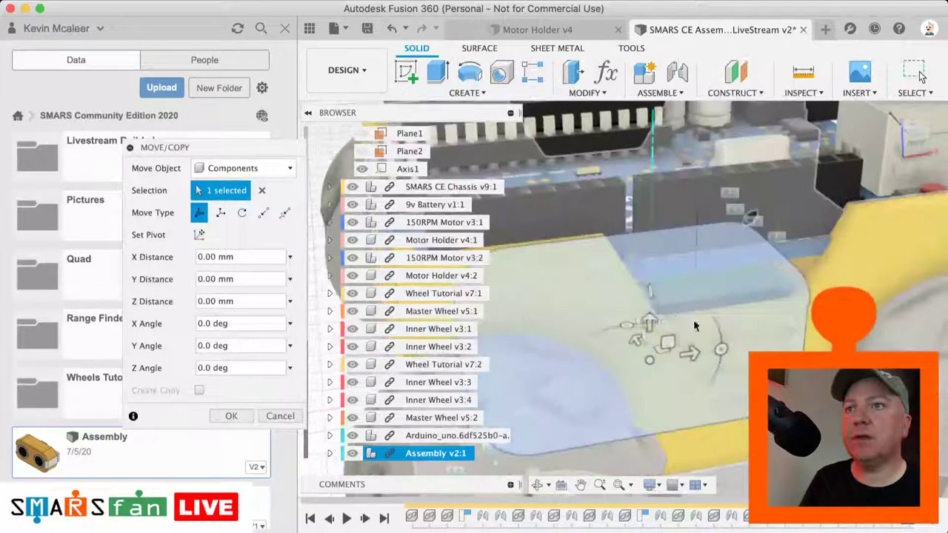
- Move the inserted range finder assembly -61 mm along X, clear of the chassis, and hide the project files
scroll(637, 320, down, 5)
drag(660, 335, 628, 335)
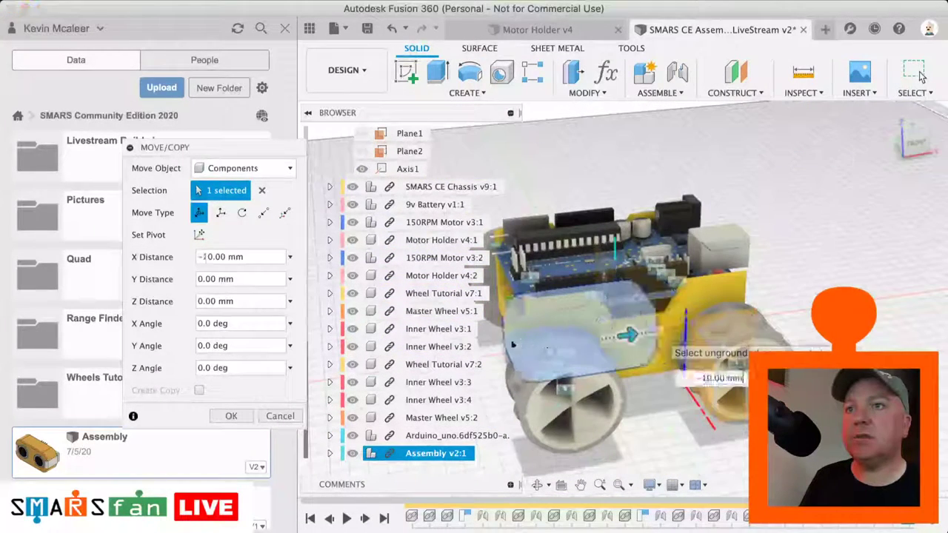
drag(513, 345, 474, 357)
scroll(415, 312, up, 5)
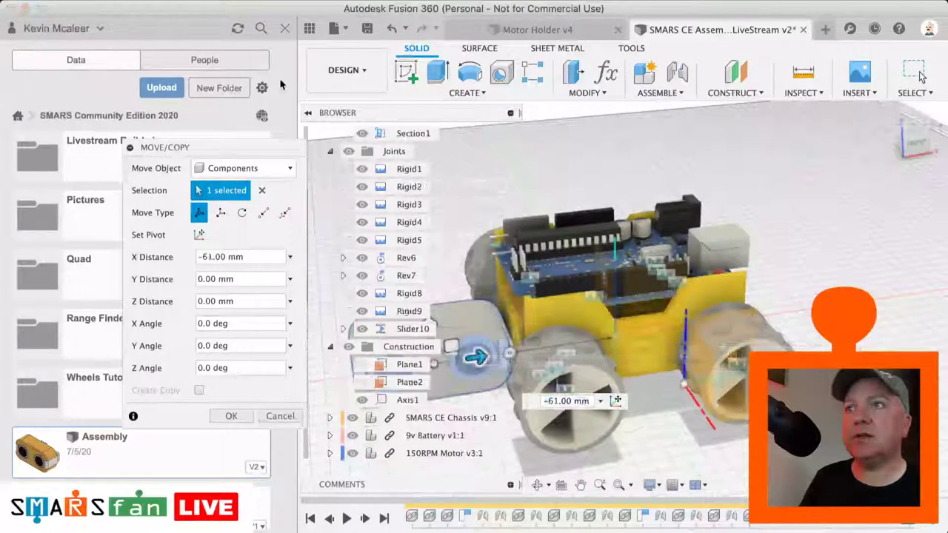
click(310, 28)
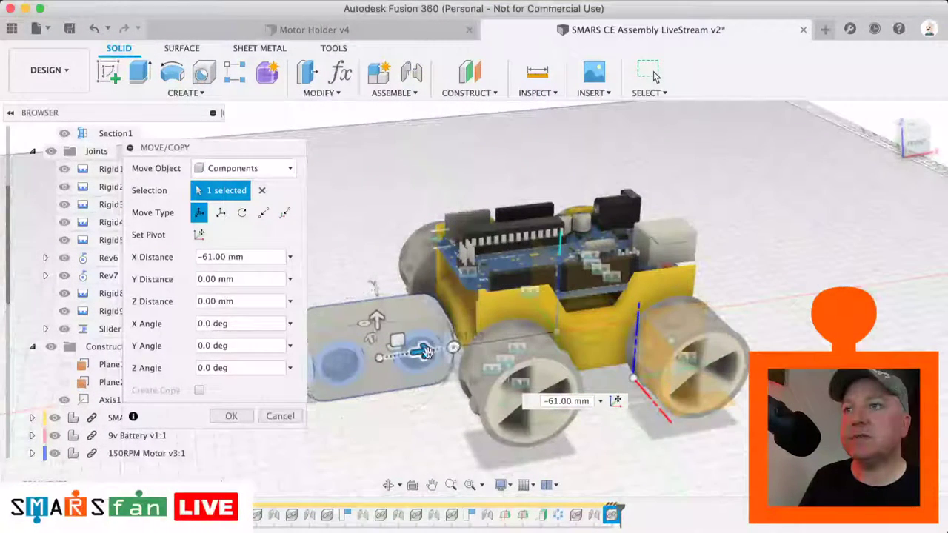
- Rotate the range finder assembly to a Z angle of 115 degrees and apply the move
scroll(427, 352, left, 3)
drag(412, 320, 458, 384)
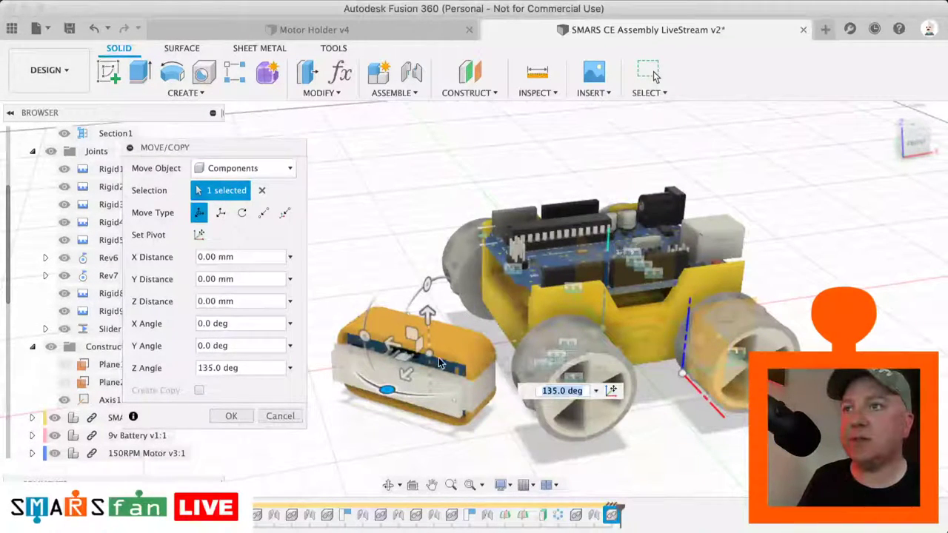
scroll(438, 347, up, 5)
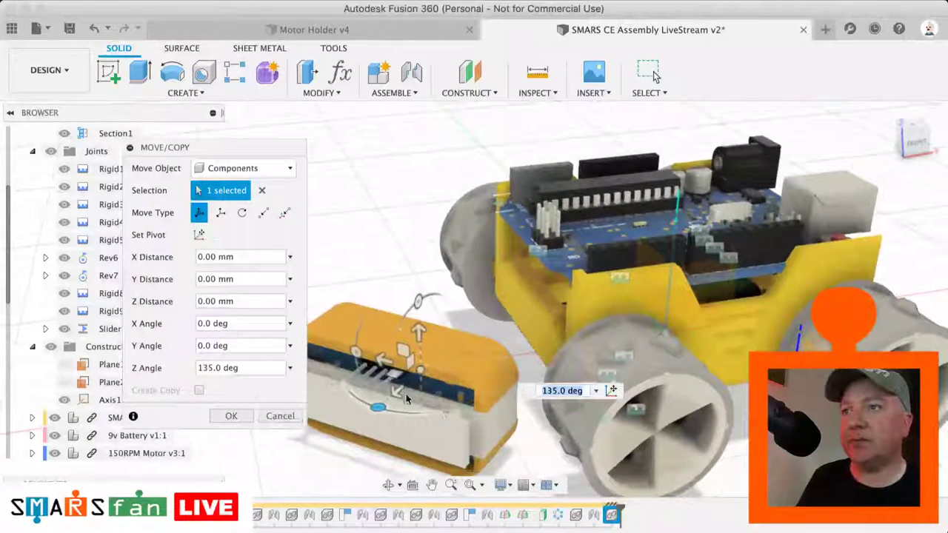
drag(406, 399, 392, 378)
click(245, 418)
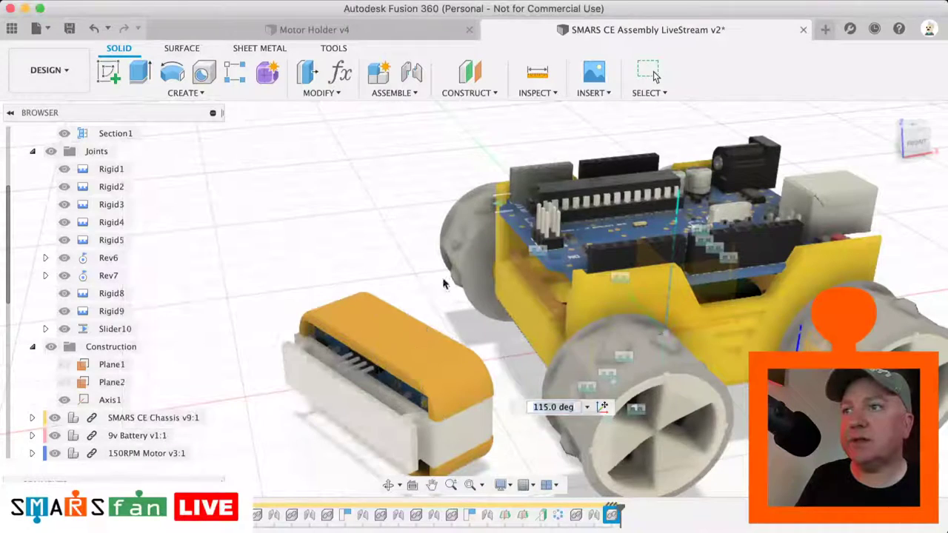
- Begin a slider joint from a vertical edge of the range finder's holder to the upper front corner of the SMARS chassis
click(415, 73)
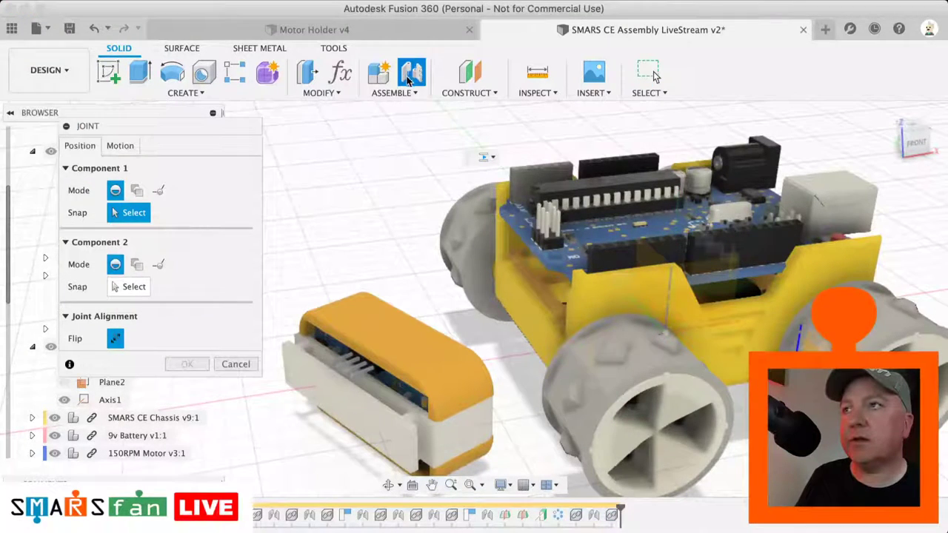
click(120, 146)
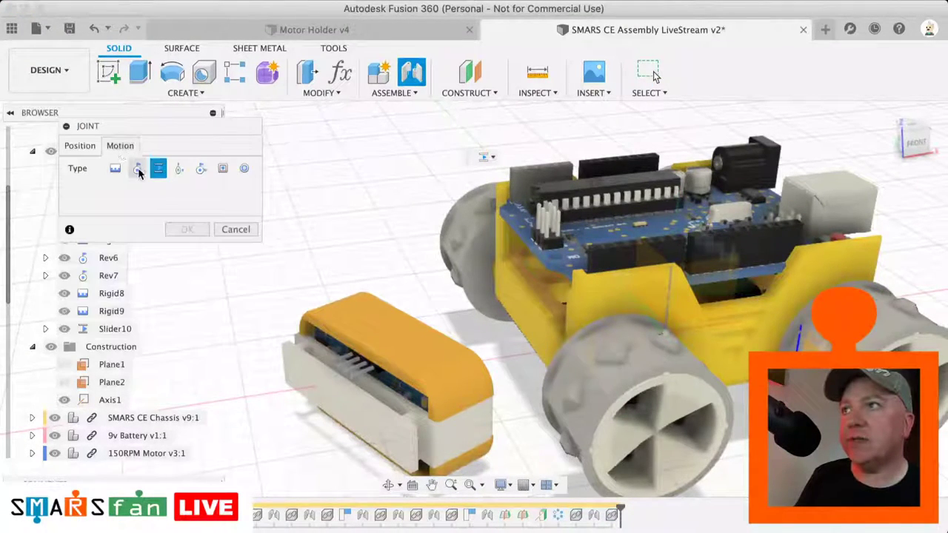
click(79, 146)
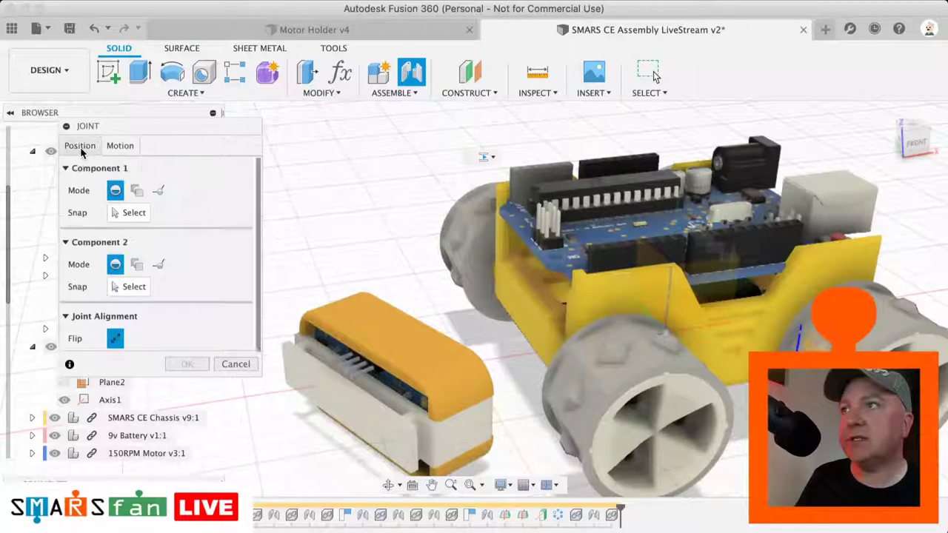
click(132, 212)
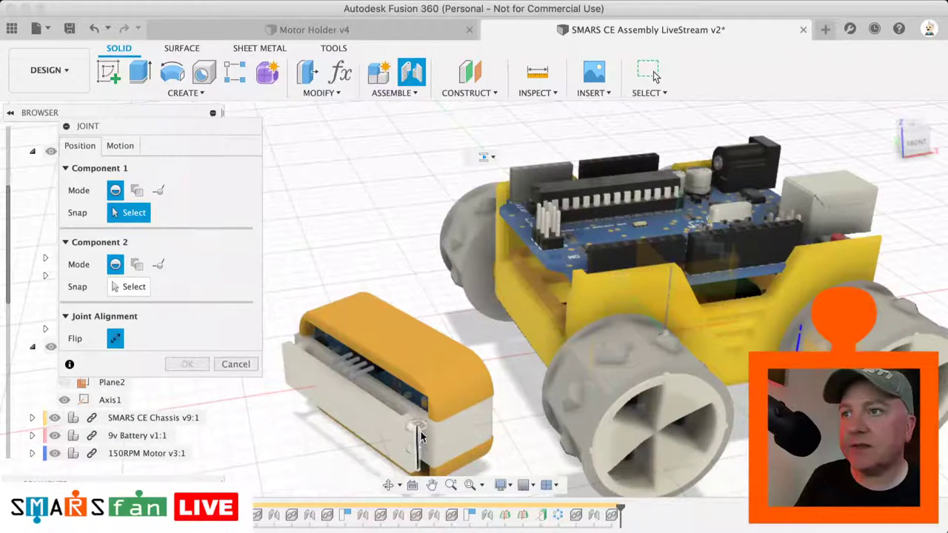
click(420, 437)
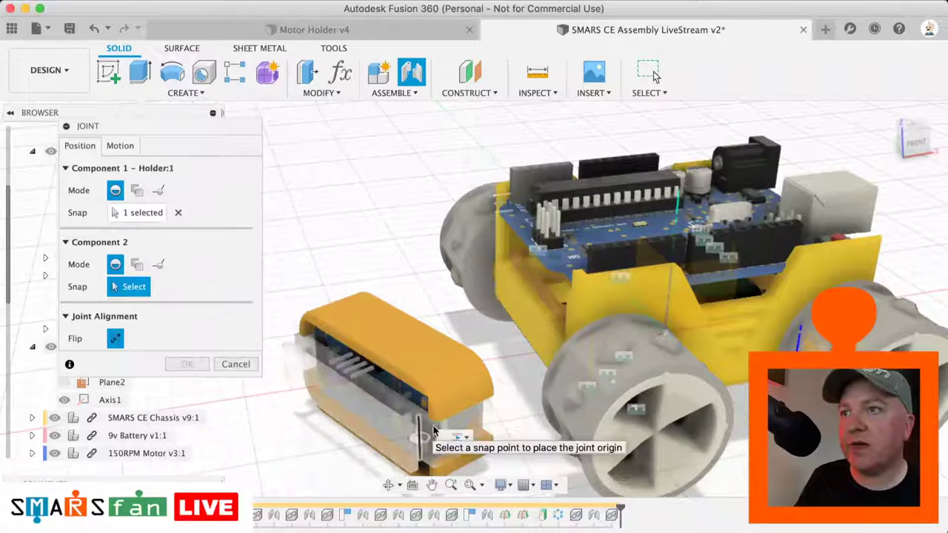
click(501, 250)
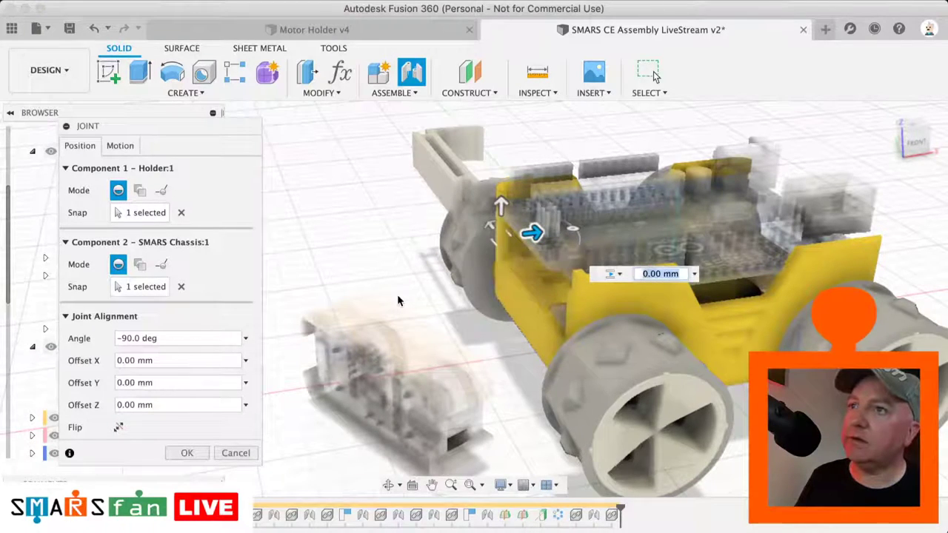
- Flip the holder's joint alignment and set the joint angle to 90 degrees
click(113, 433)
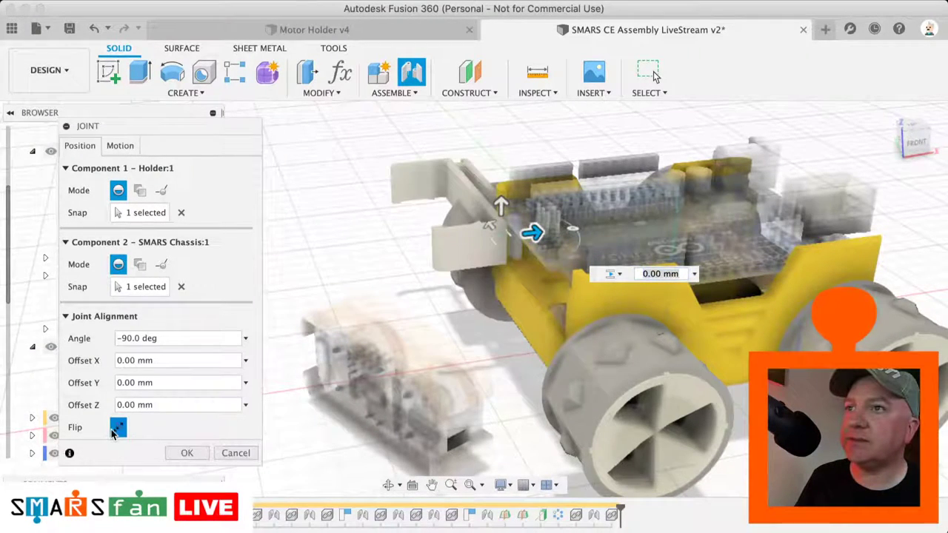
click(112, 432)
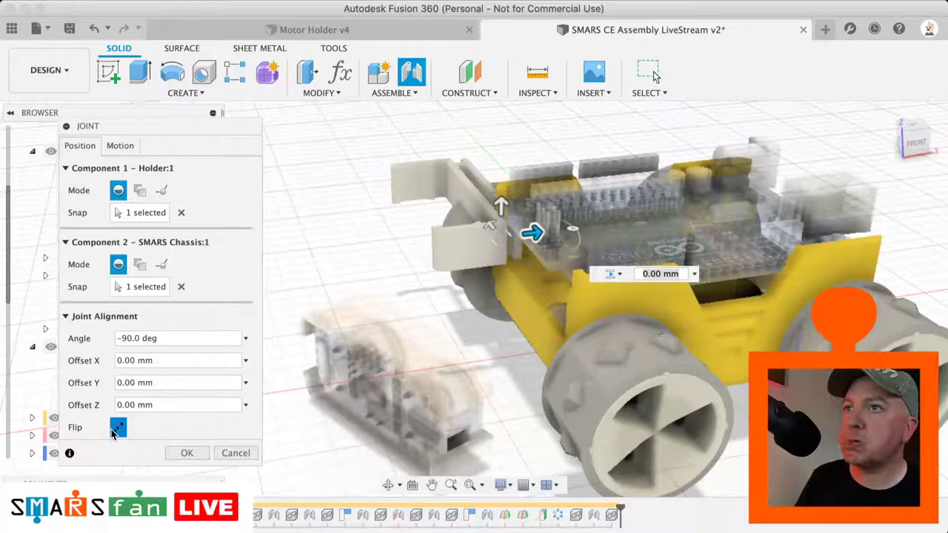
click(112, 433)
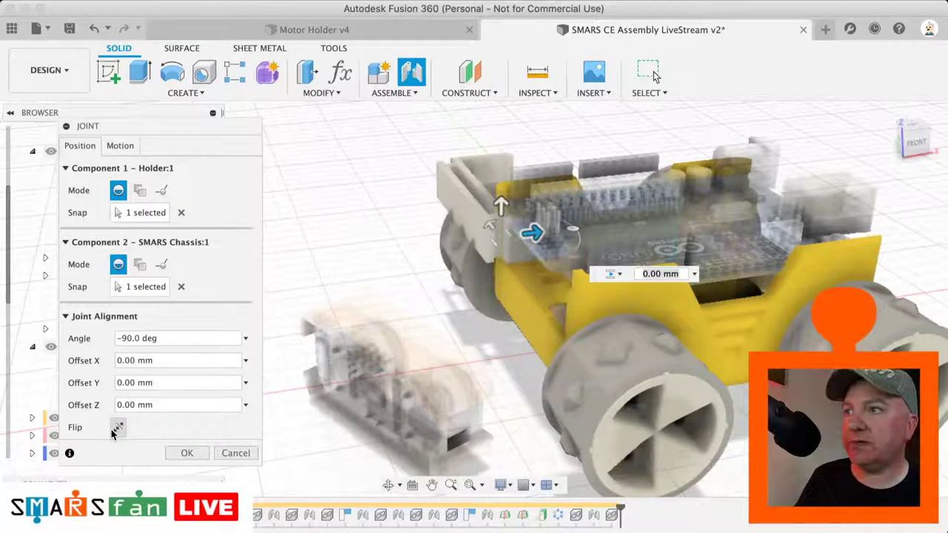
click(113, 433)
double_click(137, 339)
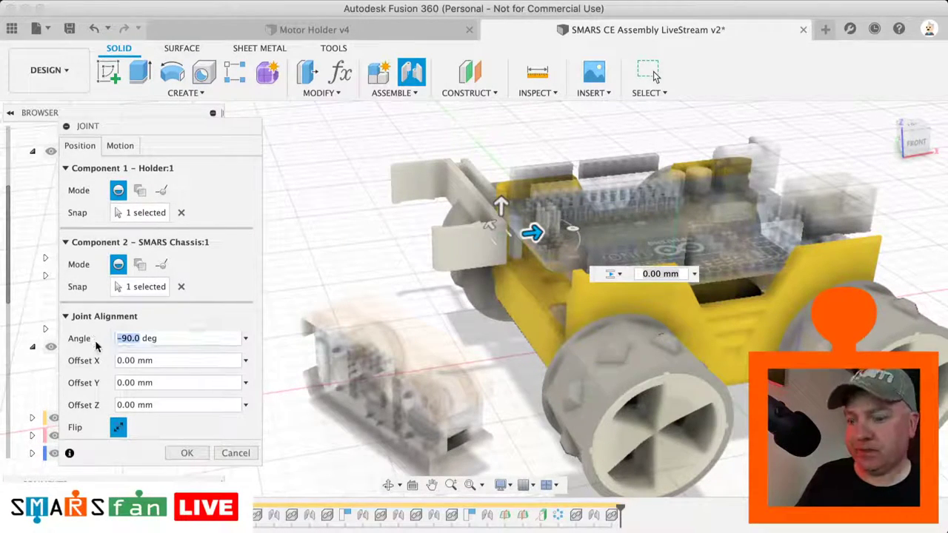
text(0)
key(Return)
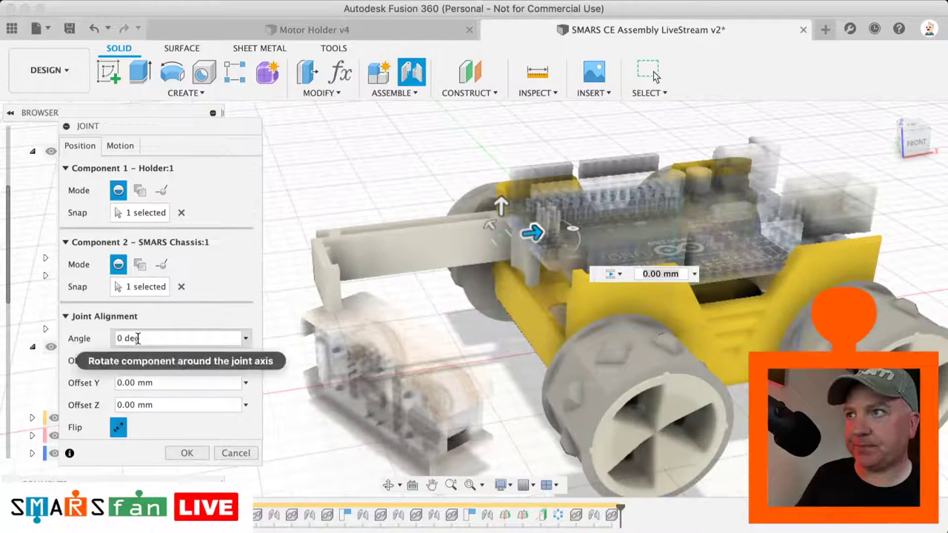
key(BackSpace)
text(90)
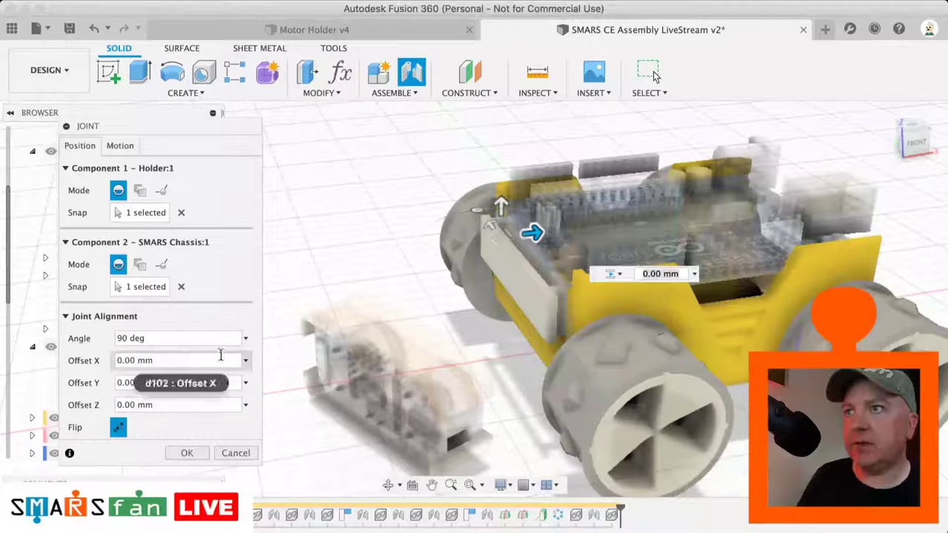
- Replace the joint's Component 1 snap with another point on the side of the range finder's holder
scroll(430, 263, up, 5)
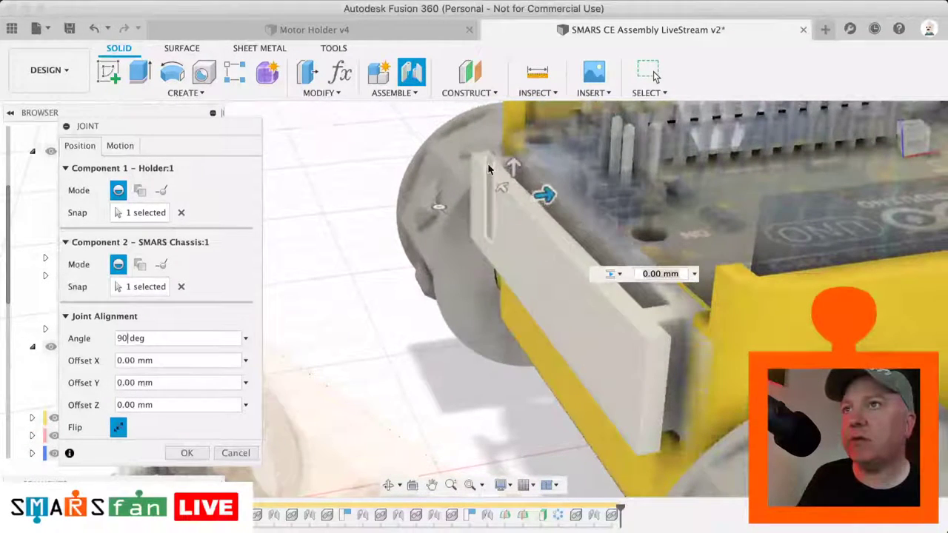
click(181, 213)
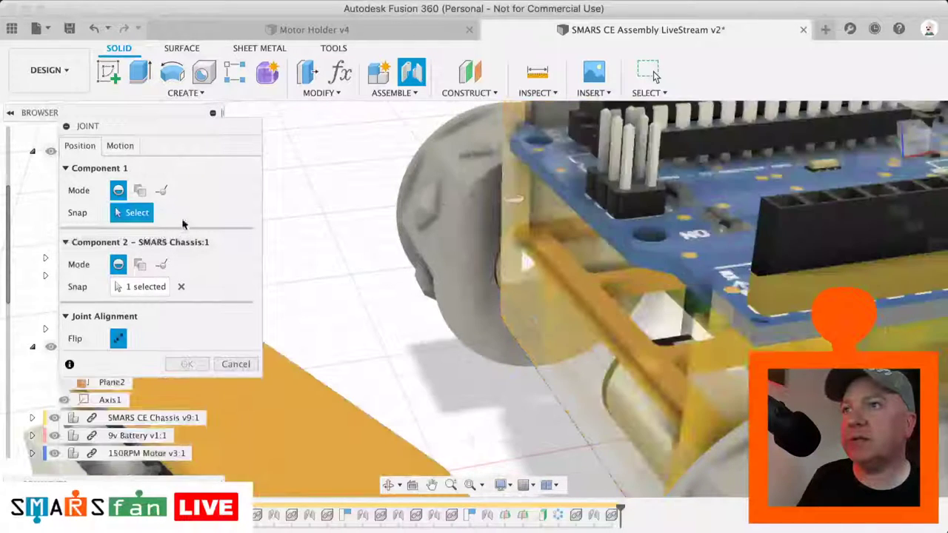
scroll(309, 324, down, 5)
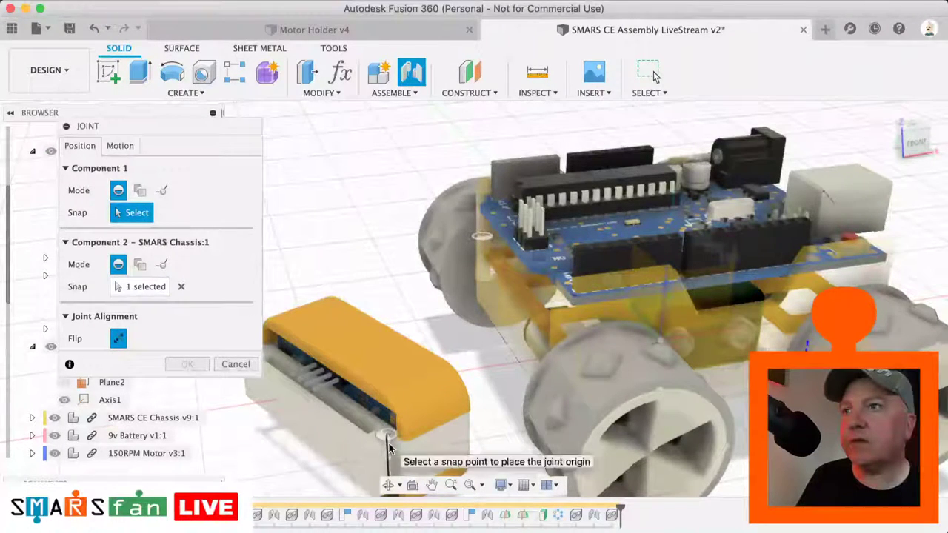
middle_drag(377, 444, 360, 429)
drag(932, 145, 900, 138)
middle_drag(467, 289, 506, 260)
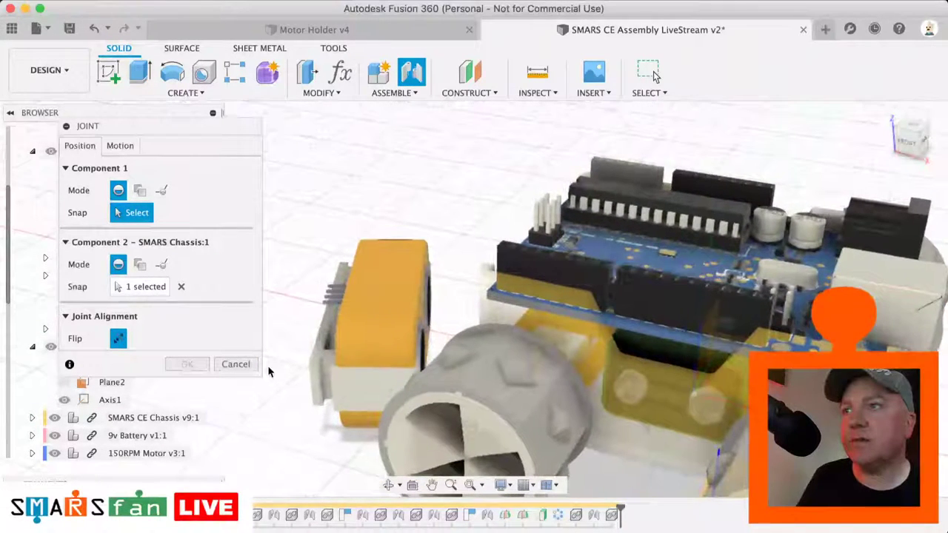
click(325, 380)
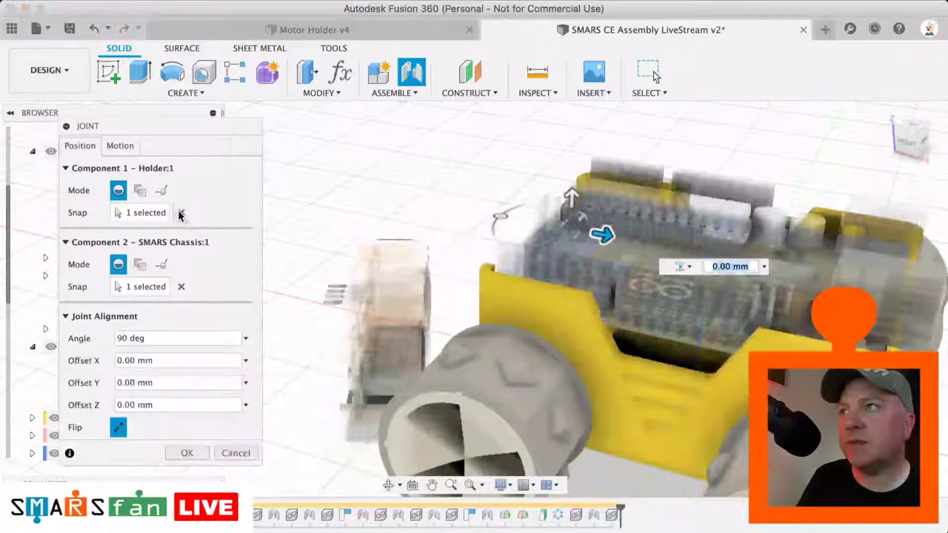
- Pick a new Component 1 snap on the rear face of the range finder's holder and create the slider joint
click(180, 214)
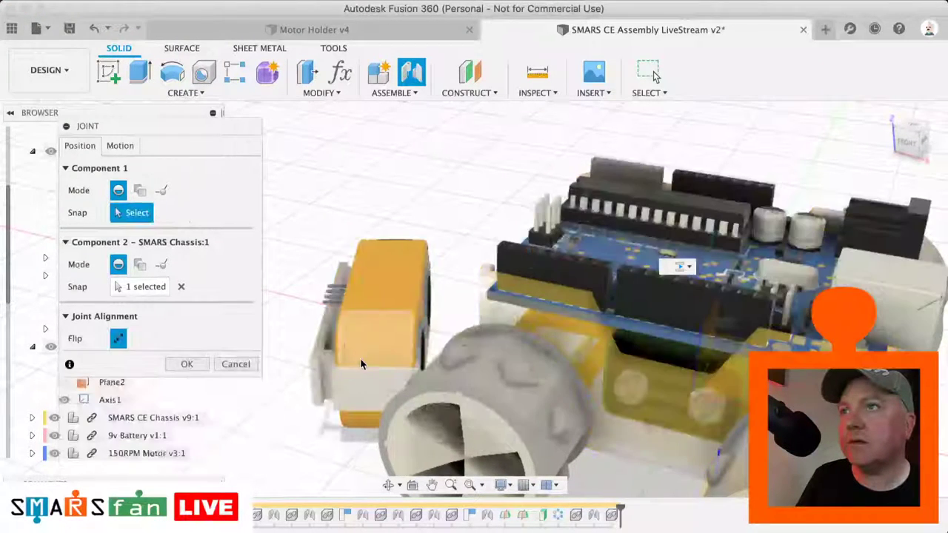
click(323, 376)
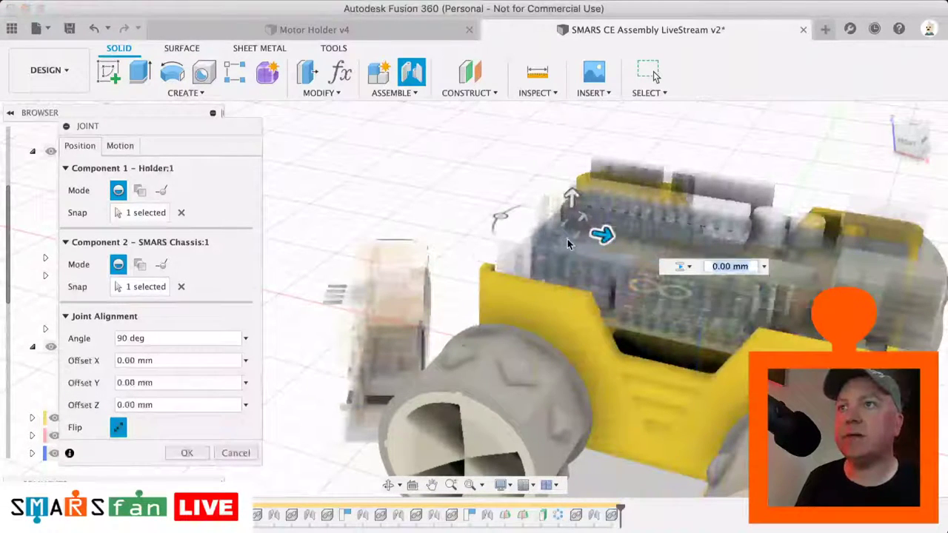
click(186, 453)
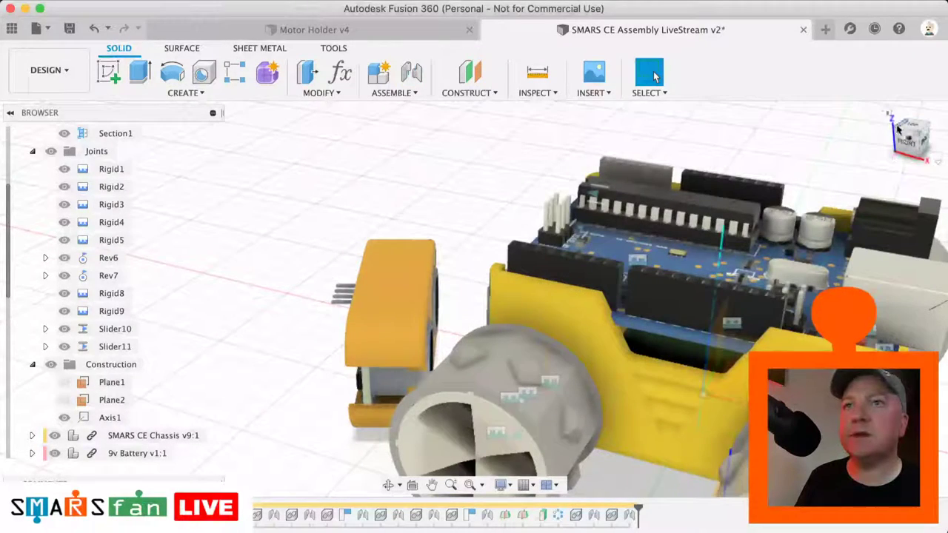
- Reopen the holder-to-chassis slider joint Slider11 for editing and turn off its flipped alignment
drag(895, 134, 924, 143)
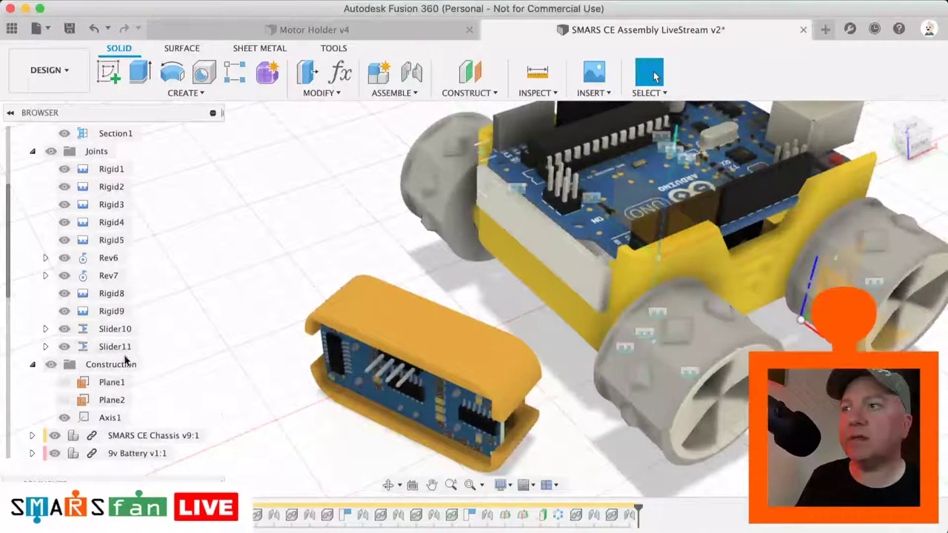
click(117, 347)
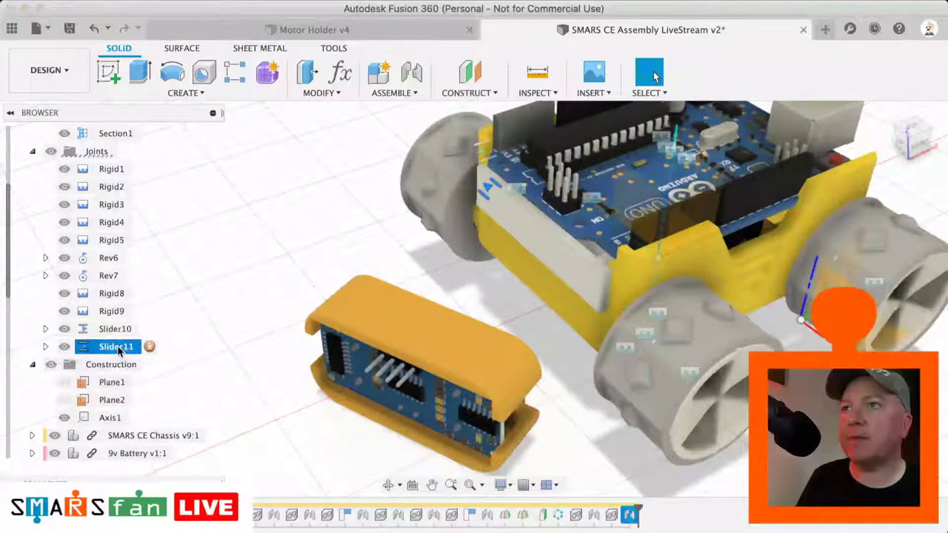
right_click(117, 348)
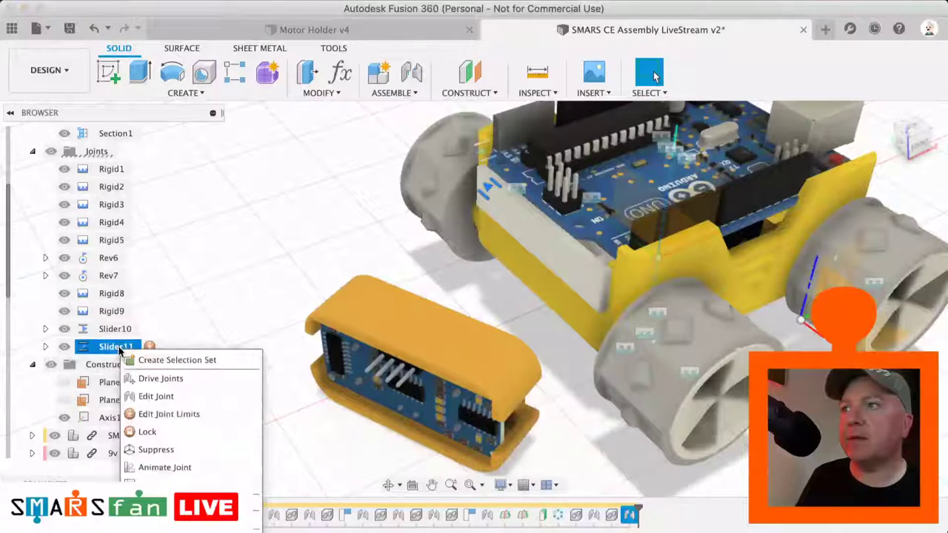
click(155, 396)
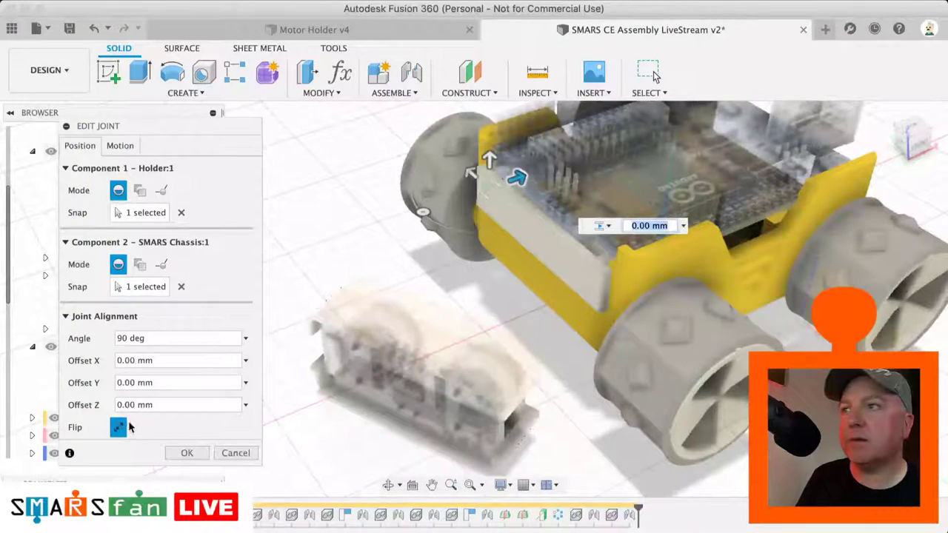
click(118, 428)
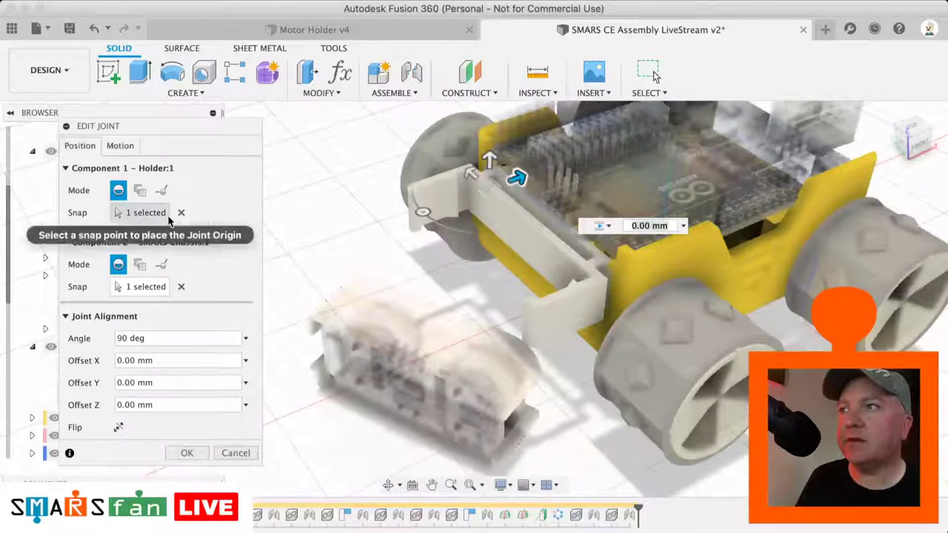
- Replace the joint's Component 1 snap with a point at the narrow vertical end of the holder's back plate
scroll(439, 226, up, 3)
scroll(439, 221, up, 5)
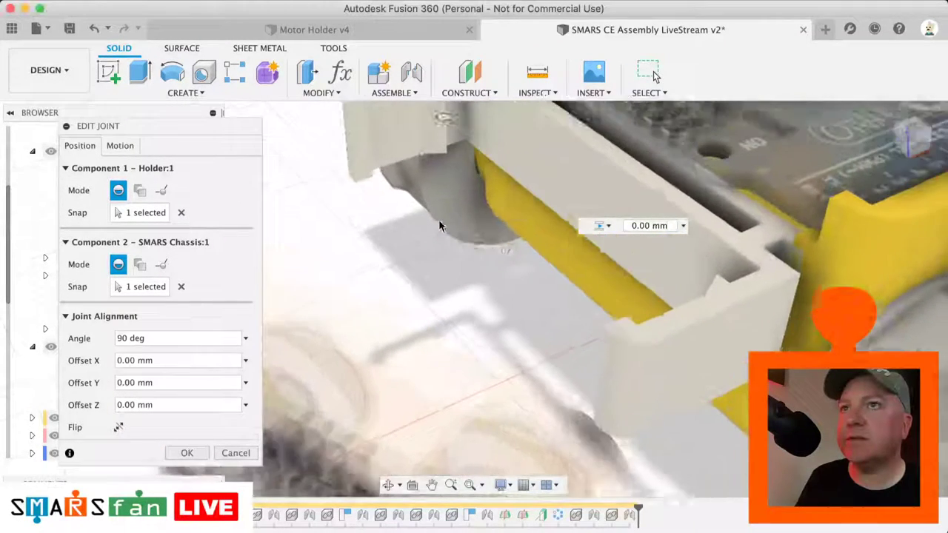
scroll(439, 221, up, 1)
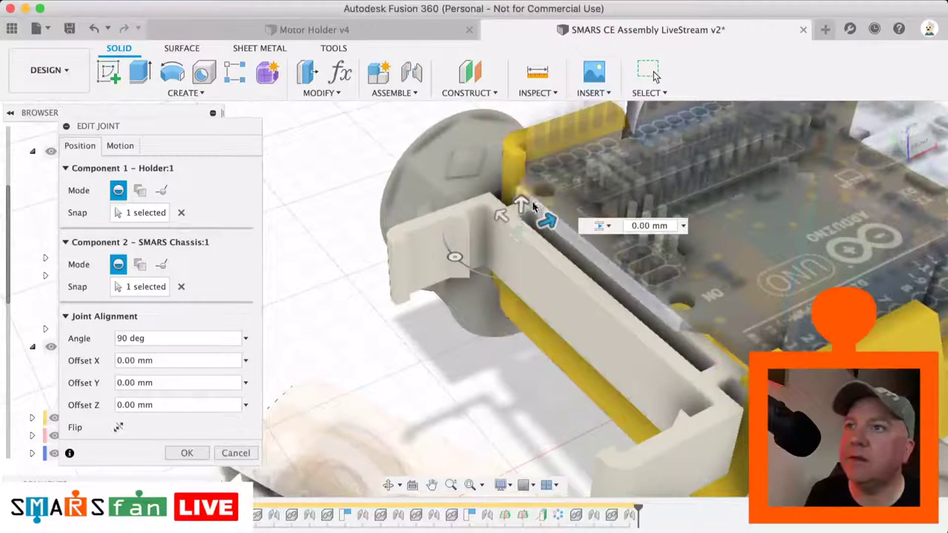
click(180, 212)
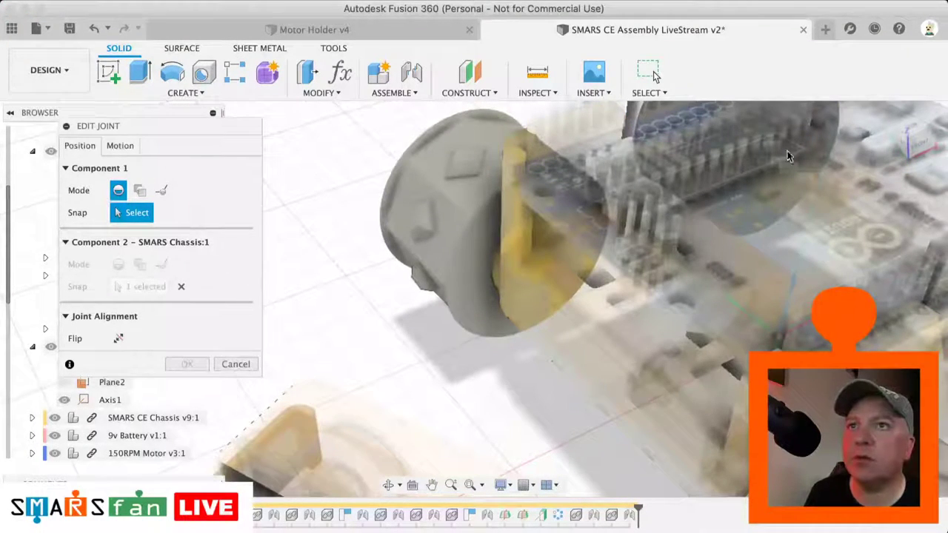
middle_drag(783, 168, 775, 160)
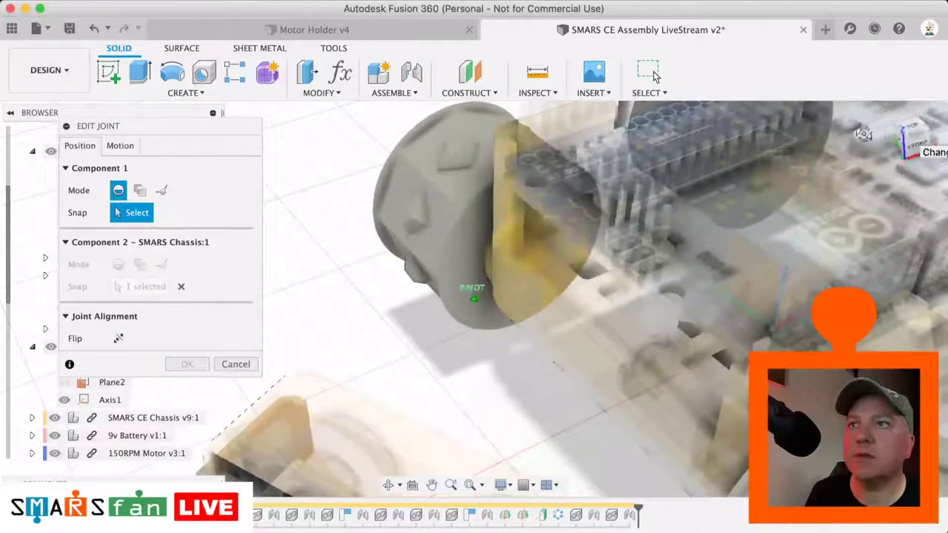
mouse_move(863, 134)
mouse_down()
mouse_move(907, 126)
mouse_move(875, 151)
mouse_move(911, 137)
mouse_up()
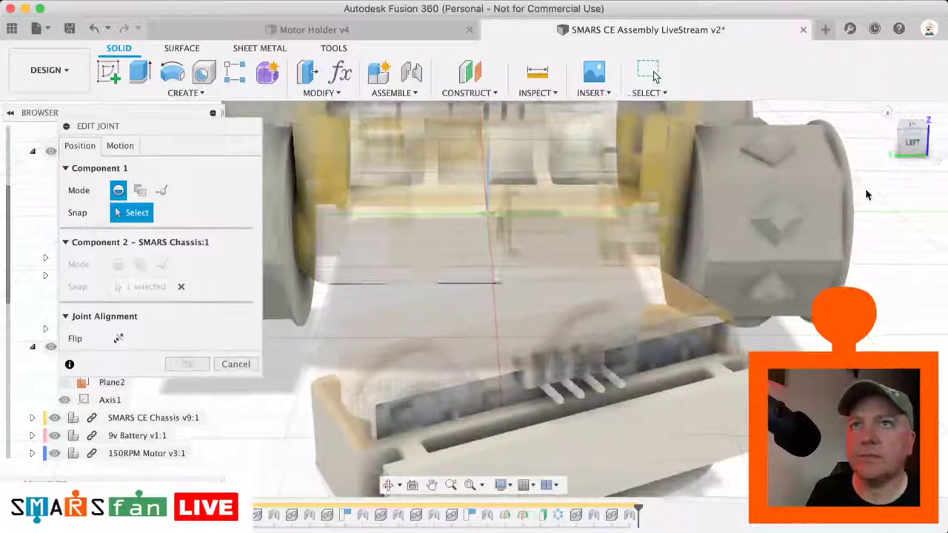
drag(926, 148, 893, 145)
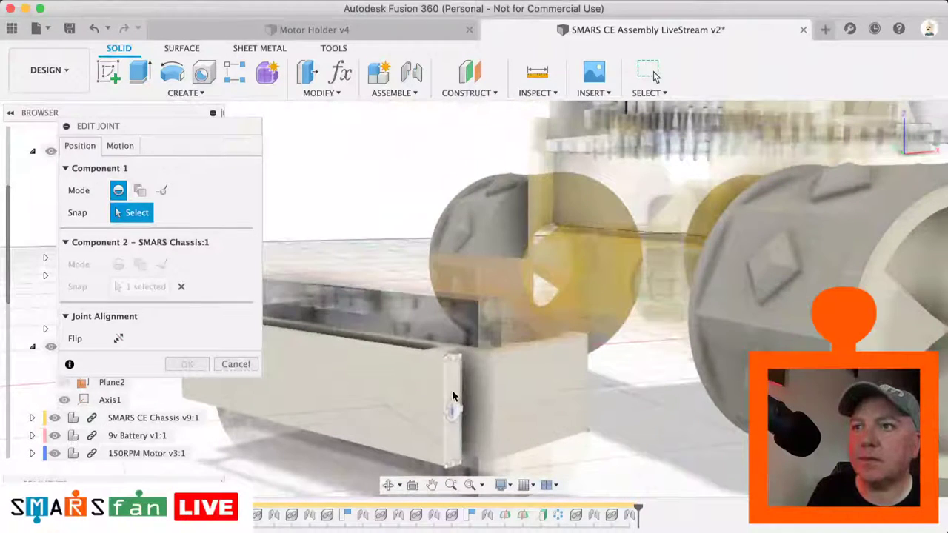
click(459, 393)
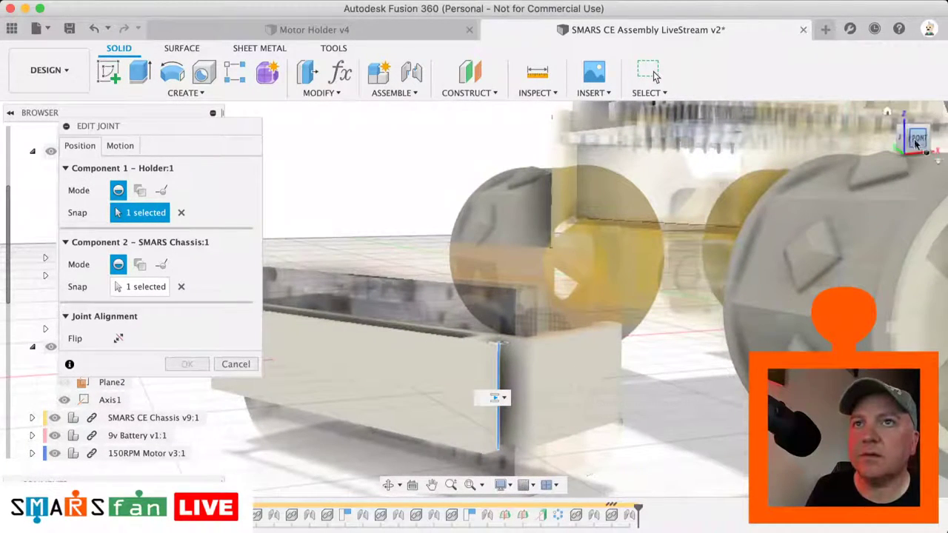
drag(931, 142, 894, 145)
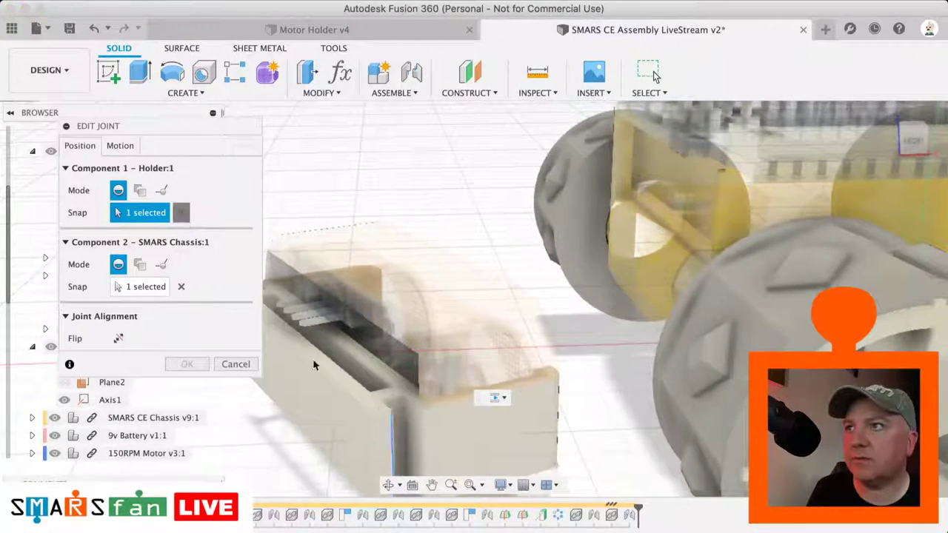
click(182, 214)
click(402, 437)
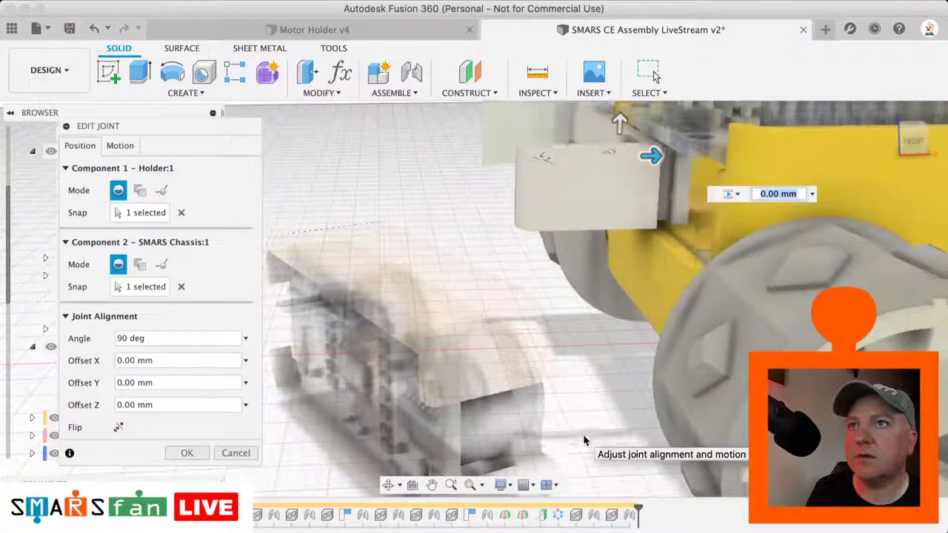
- Set the slider joint's slide direction to the Z axis and apply the joint edit
click(129, 148)
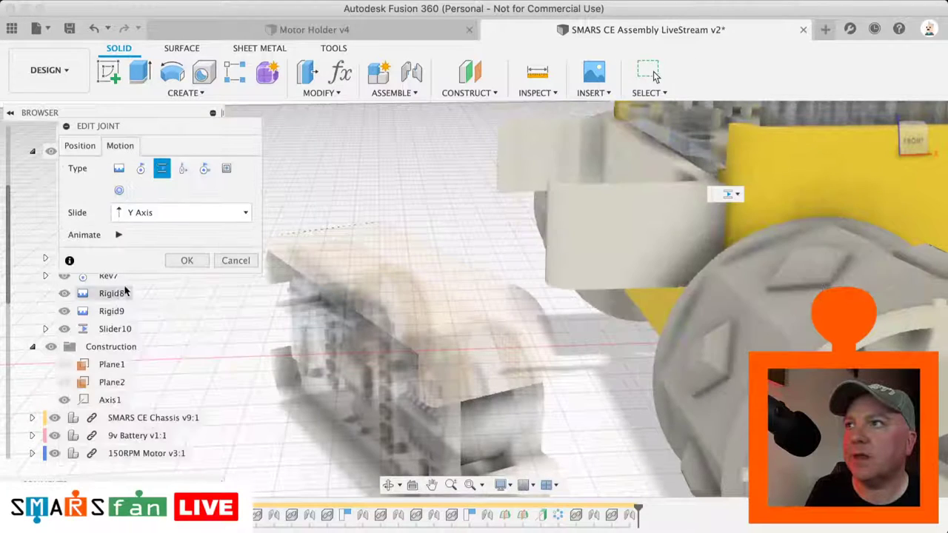
click(155, 213)
click(154, 260)
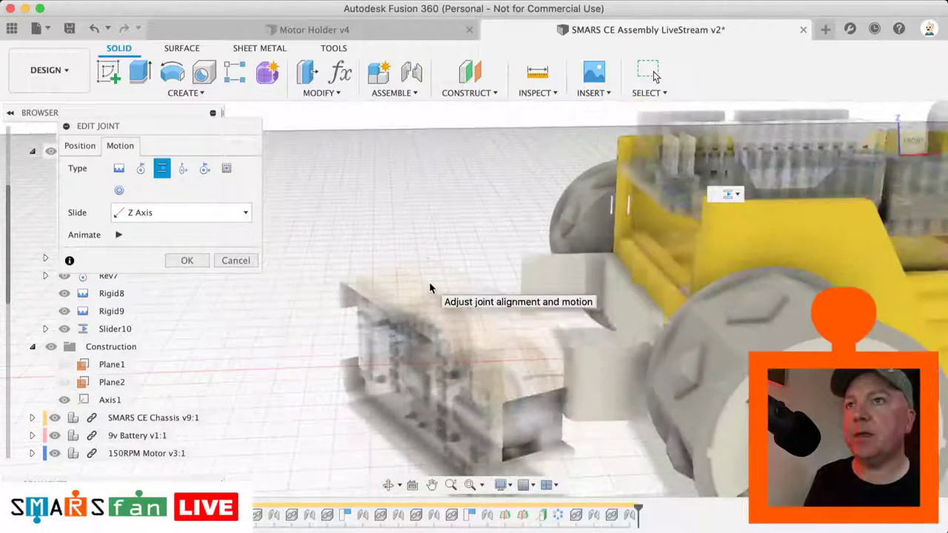
click(176, 258)
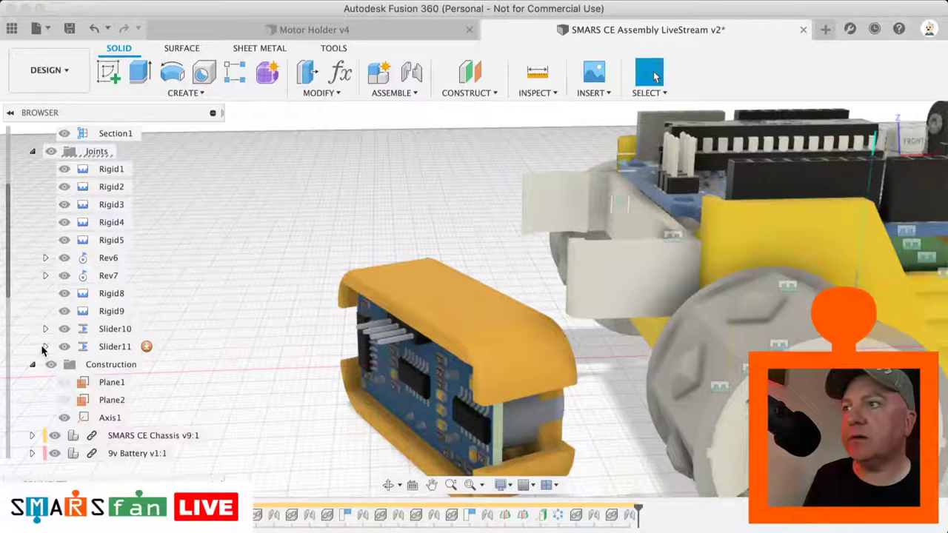
- Limit the holder's slider joint to a minimum of 0 mm and a maximum of 100 mm, with a rest position of 0 mm
click(45, 347)
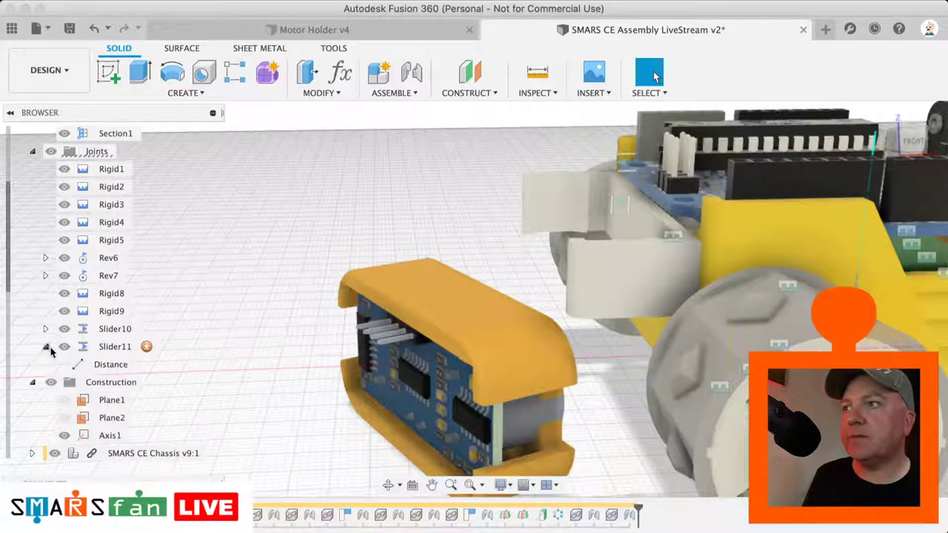
right_click(111, 363)
click(145, 390)
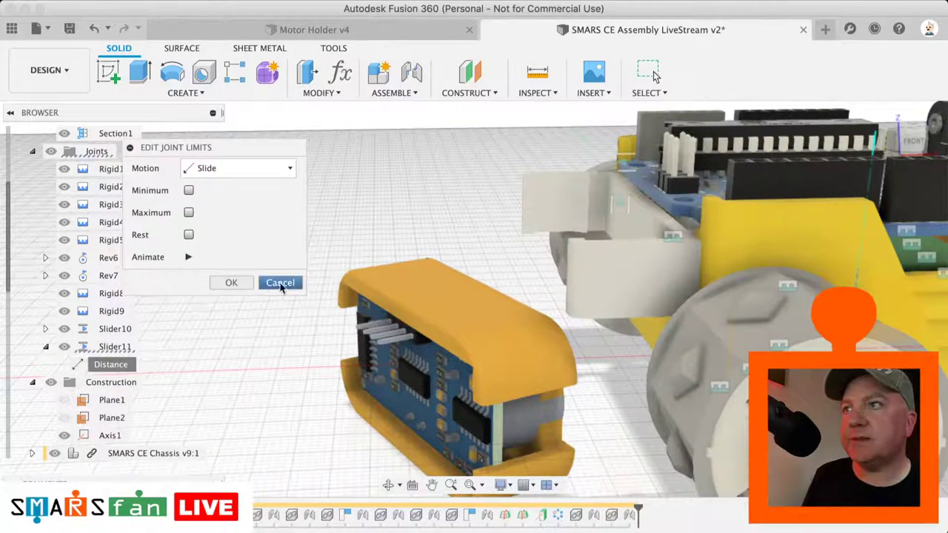
click(188, 191)
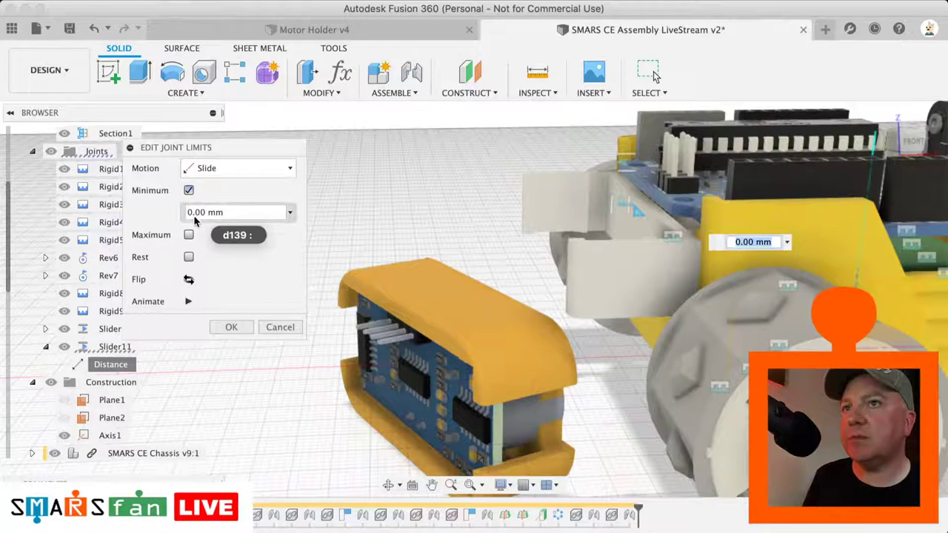
click(189, 235)
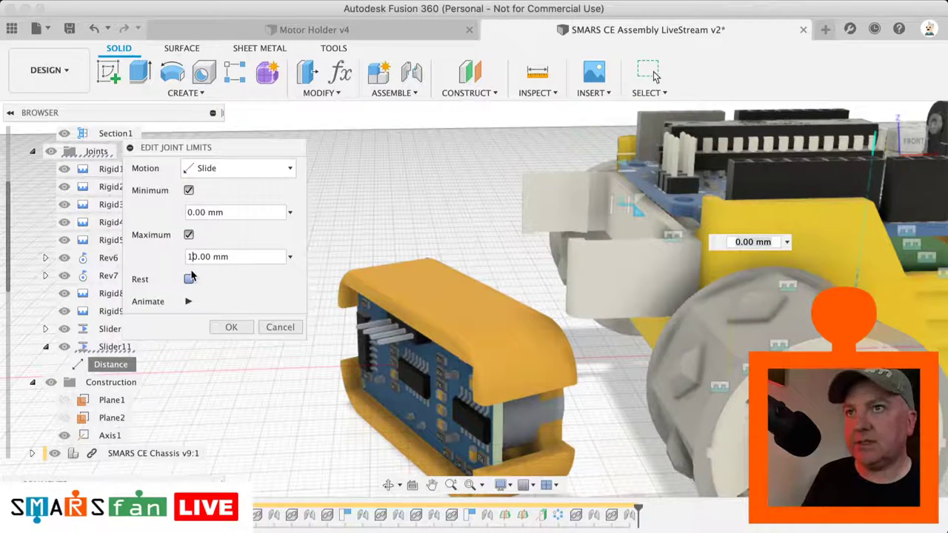
text(1)
key(Return)
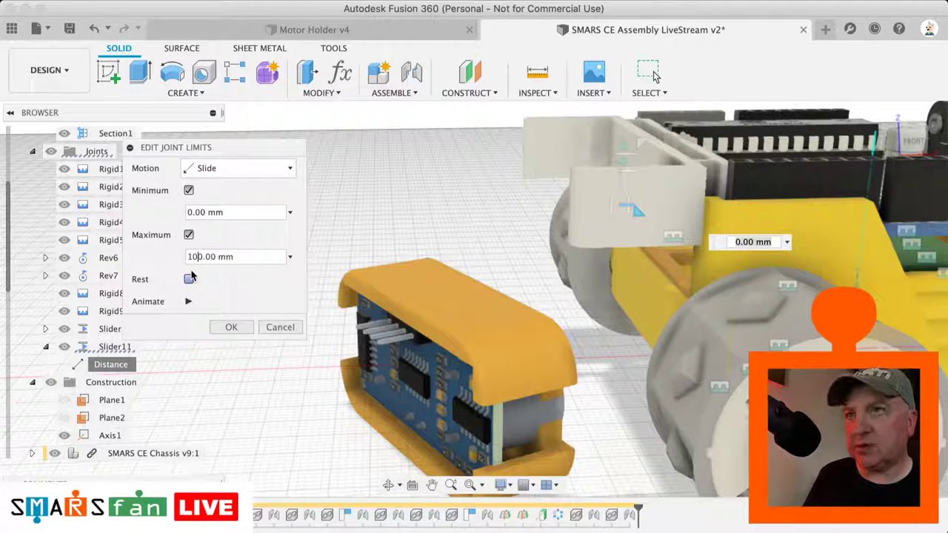
text(0)
key(Return)
click(190, 281)
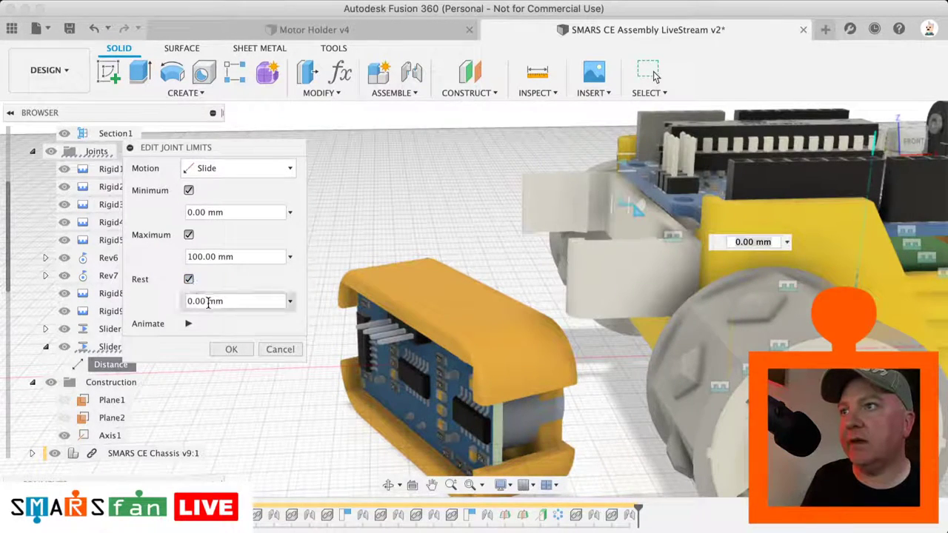
click(243, 355)
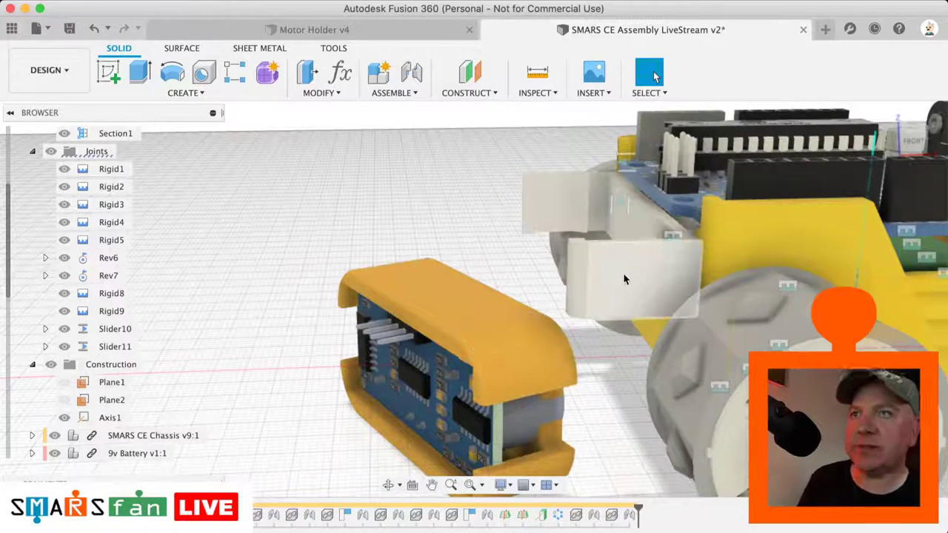
- Try to slide the holder downward along its slider joint on the chassis
click(621, 207)
double_click(621, 207)
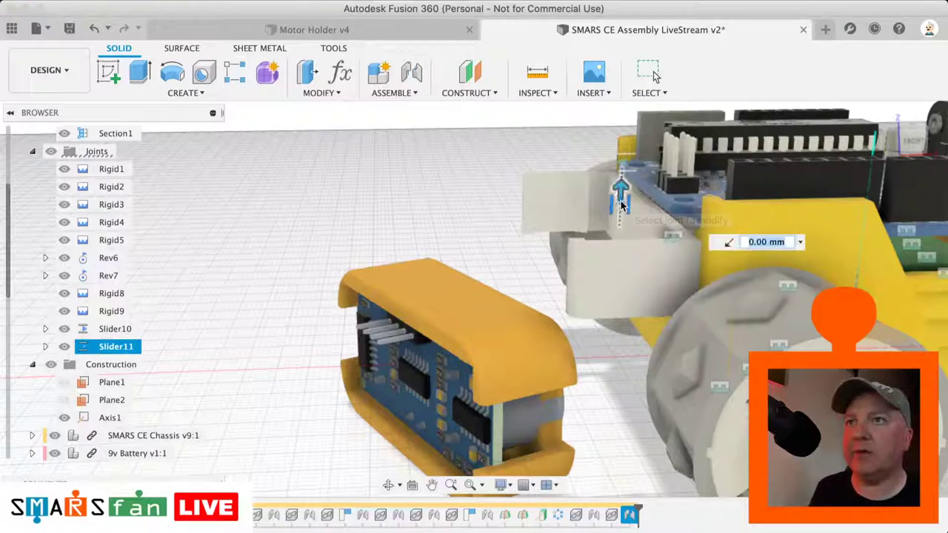
drag(621, 198, 606, 240)
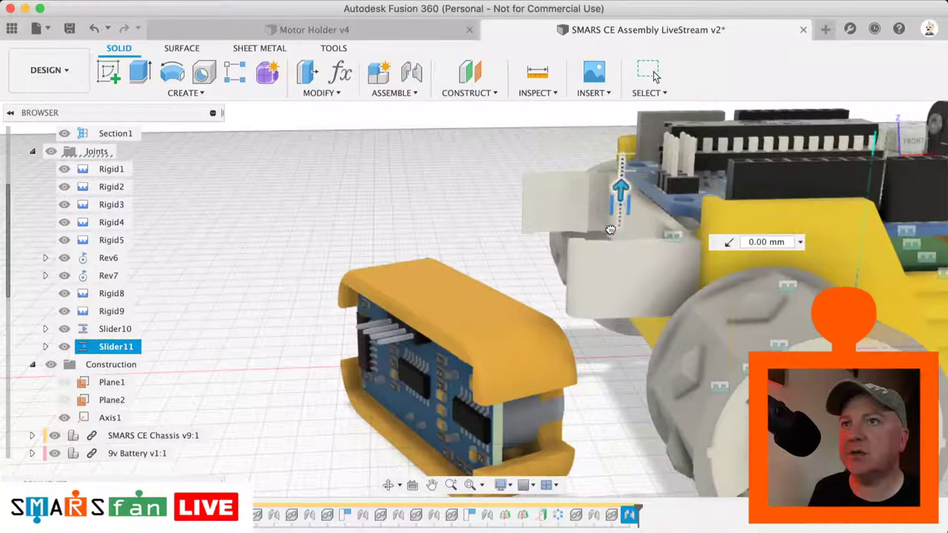
key(Escape)
key(Escape)
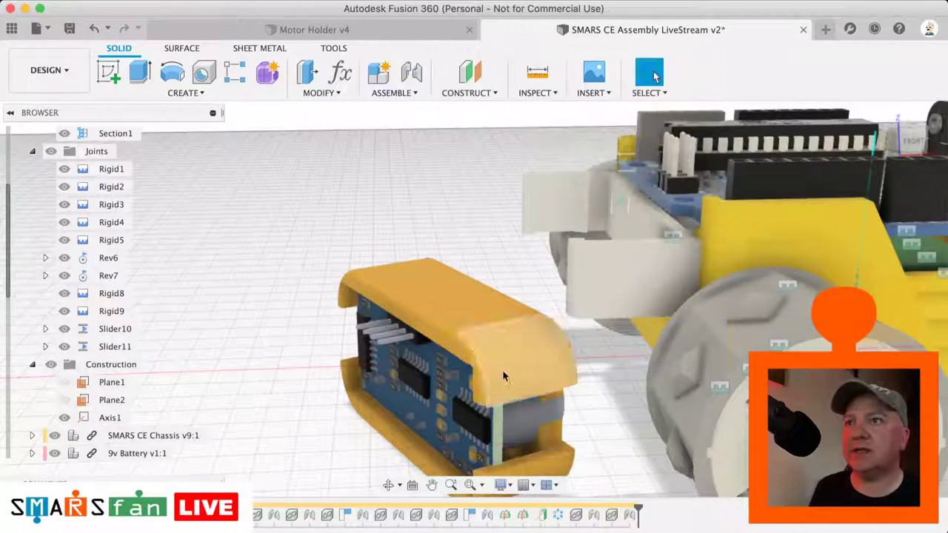
- Start a new joint for the range finder cover with the Rigid motion type
scroll(533, 382, down, 1)
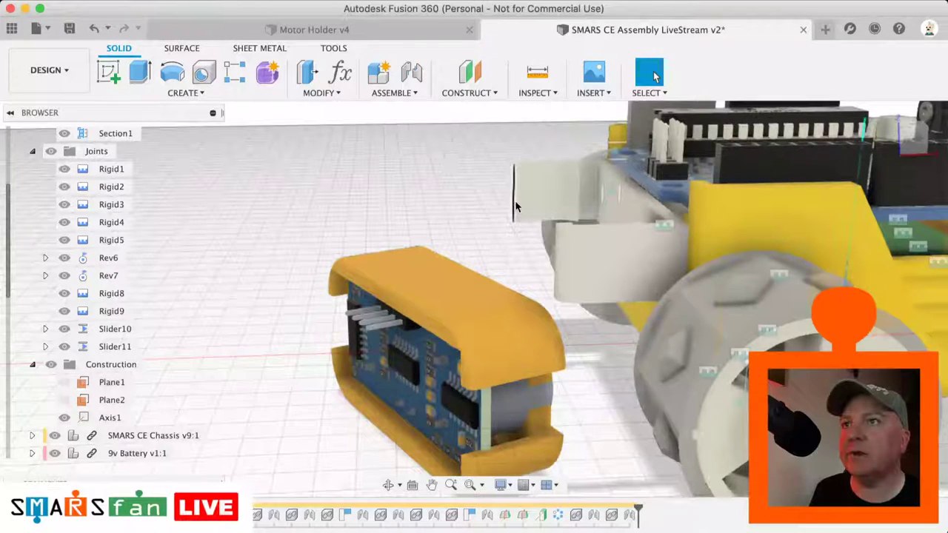
click(419, 77)
click(117, 146)
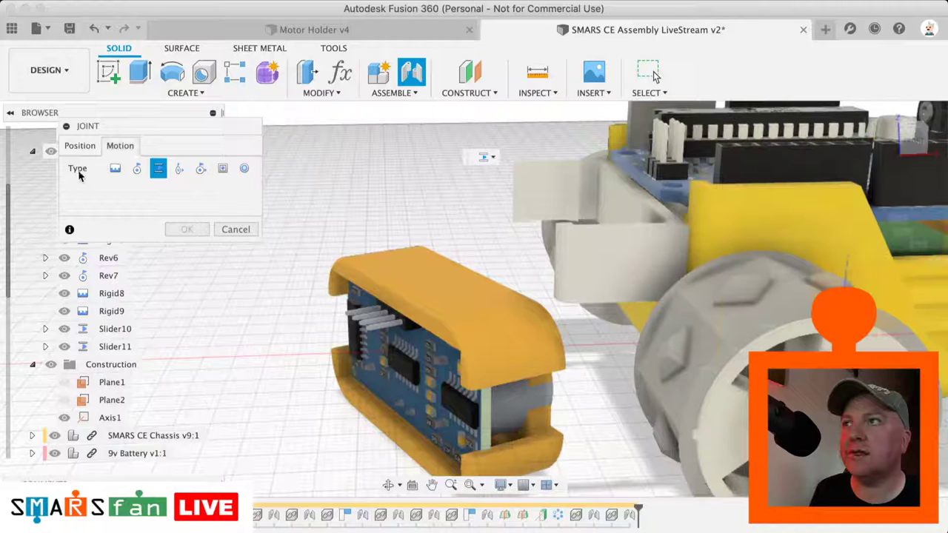
click(74, 149)
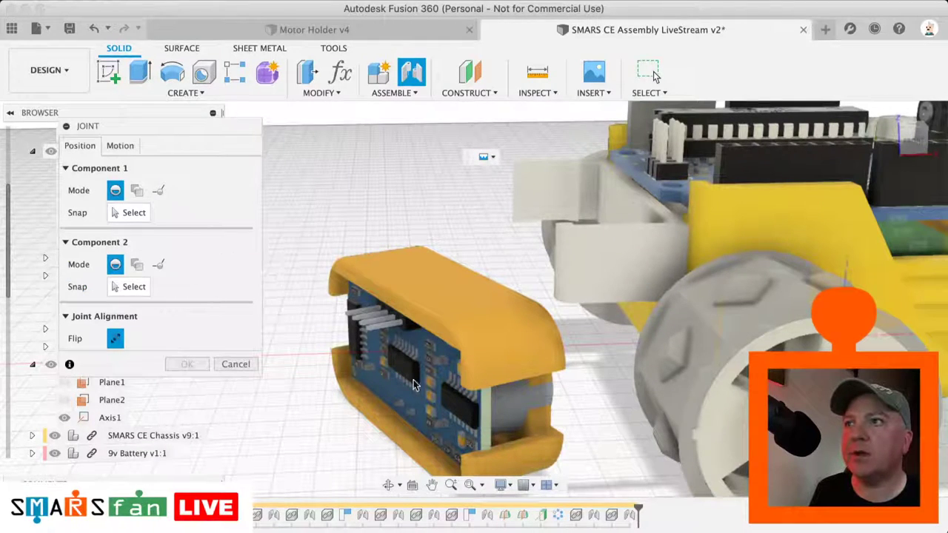
click(133, 214)
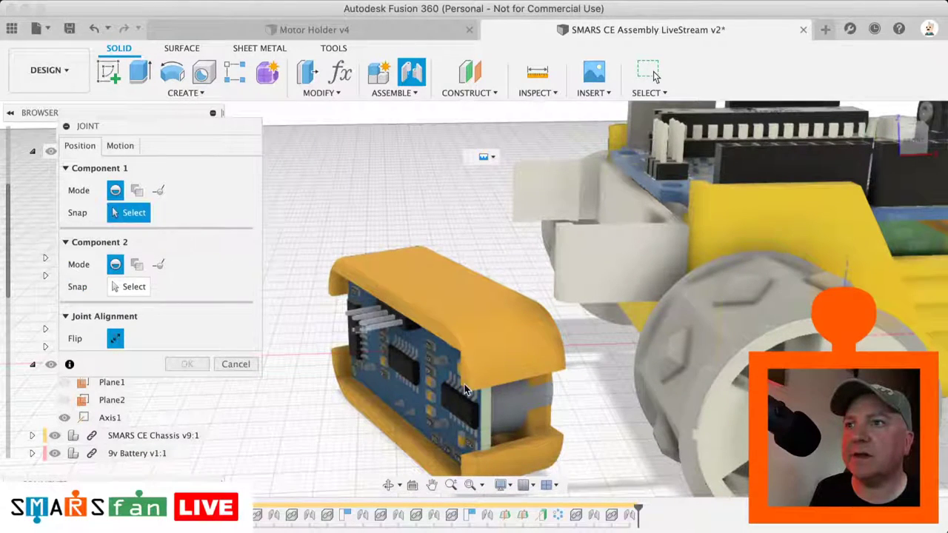
- Try to join the range finder cover's side edge to the lower end of the holder's arm, toggling the flip alignment
click(549, 417)
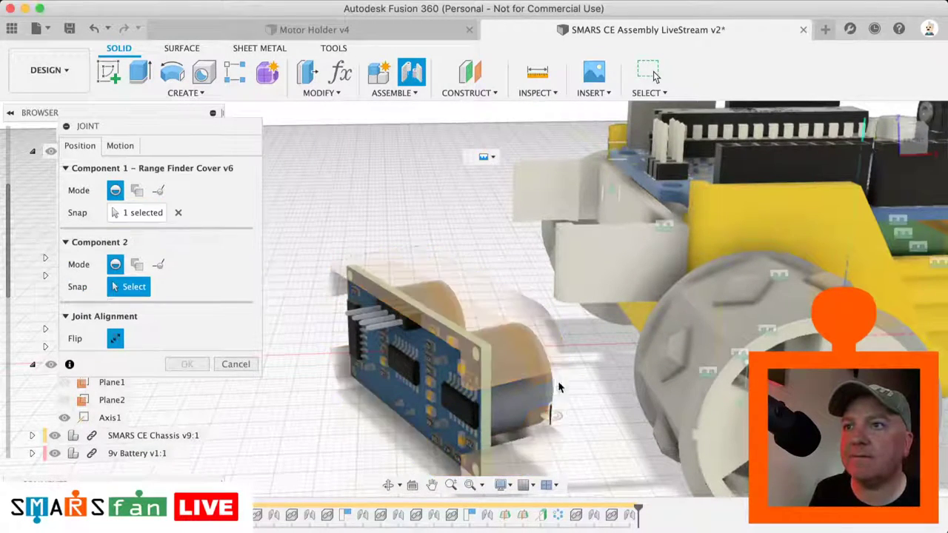
click(514, 215)
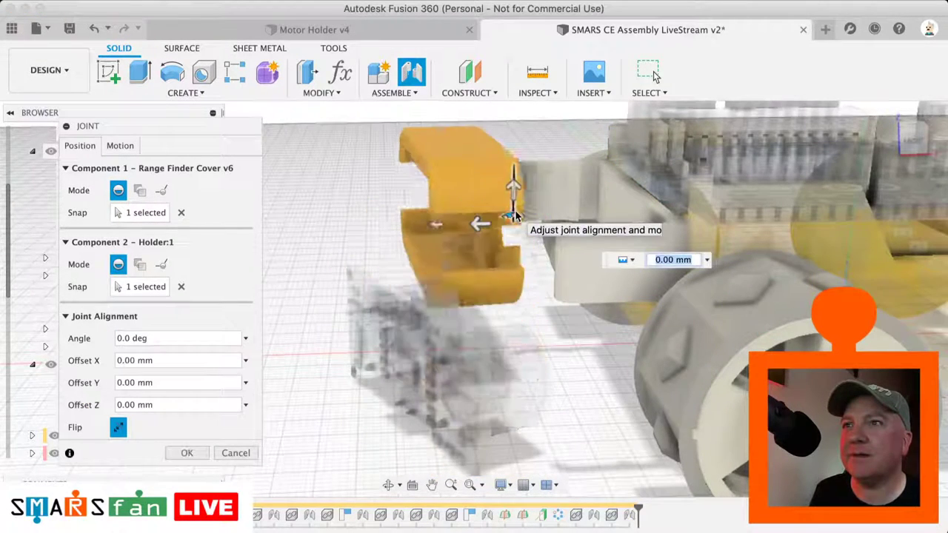
click(116, 429)
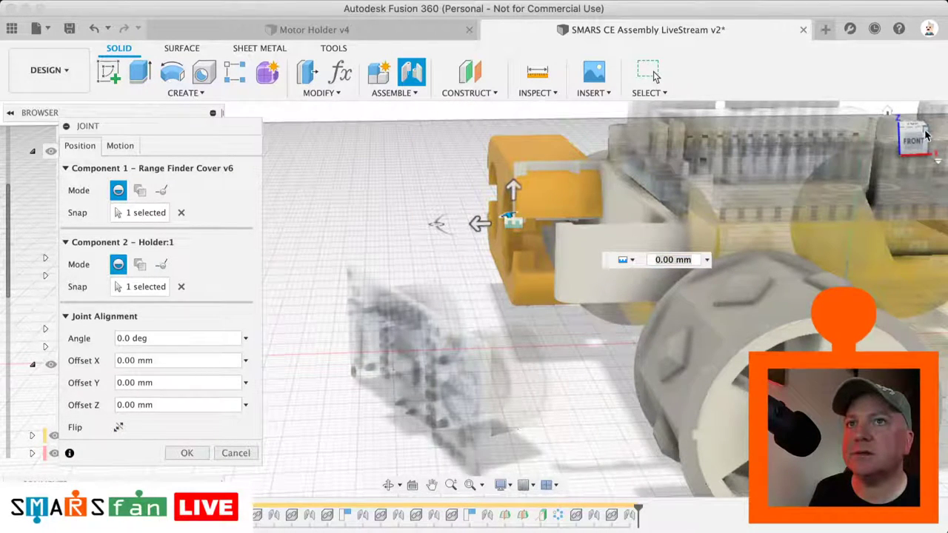
mouse_move(926, 135)
mouse_down()
mouse_move(911, 159)
mouse_move(894, 148)
mouse_move(893, 140)
mouse_move(906, 143)
mouse_move(913, 158)
mouse_move(916, 131)
mouse_up()
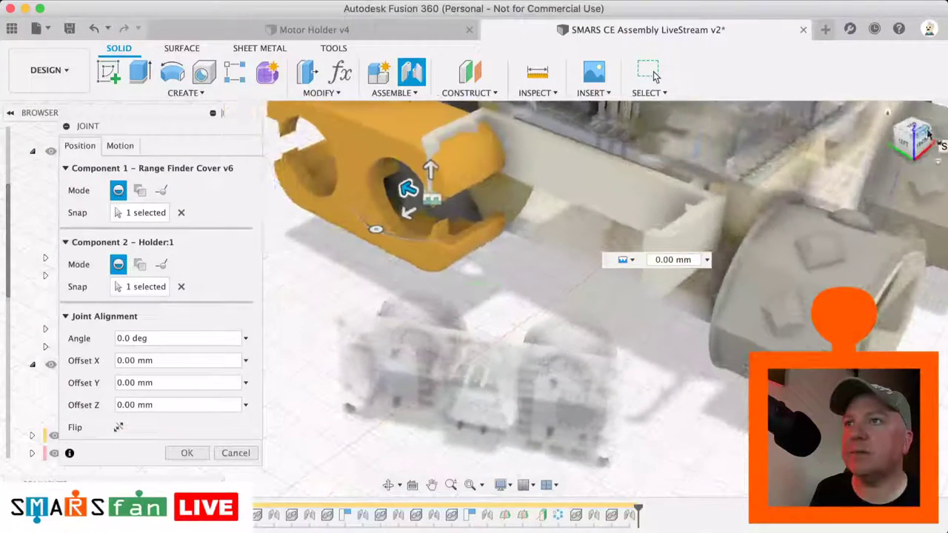
click(181, 213)
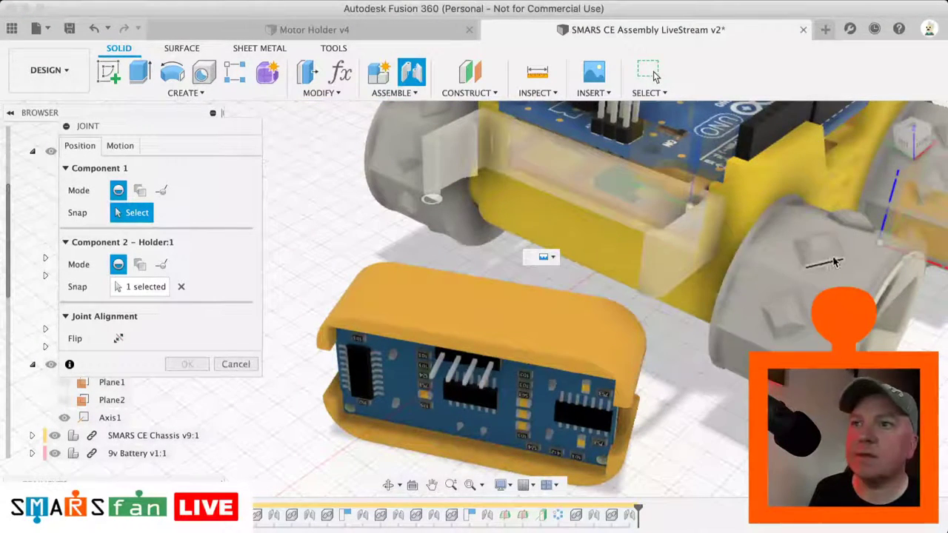
click(914, 168)
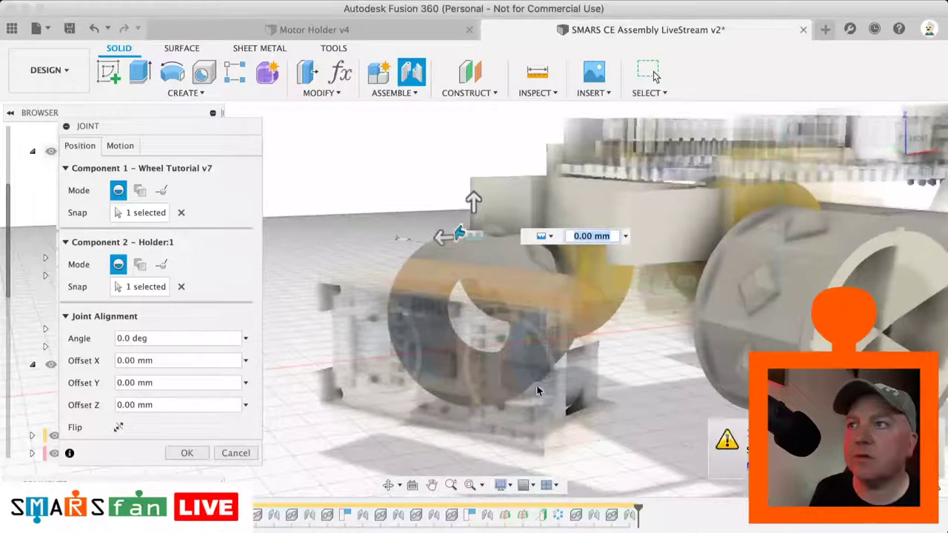
click(180, 286)
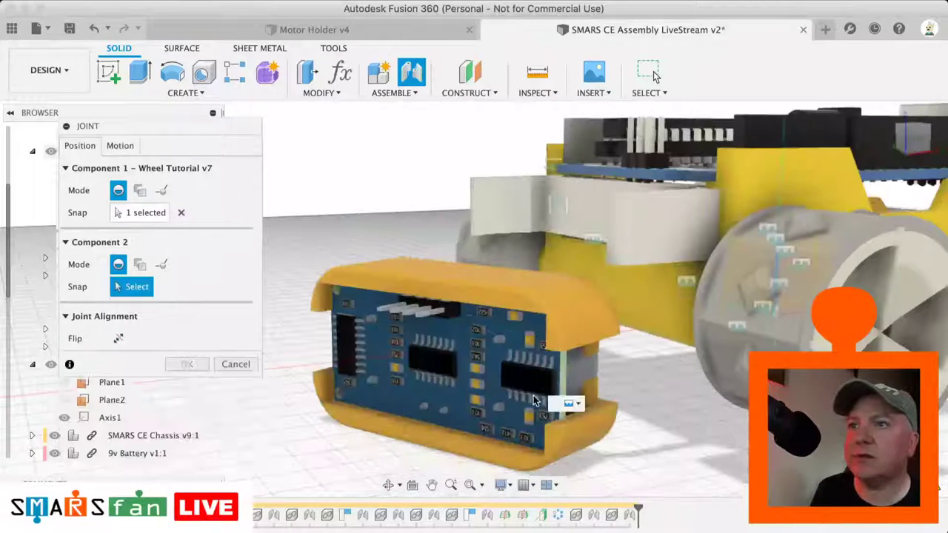
click(597, 397)
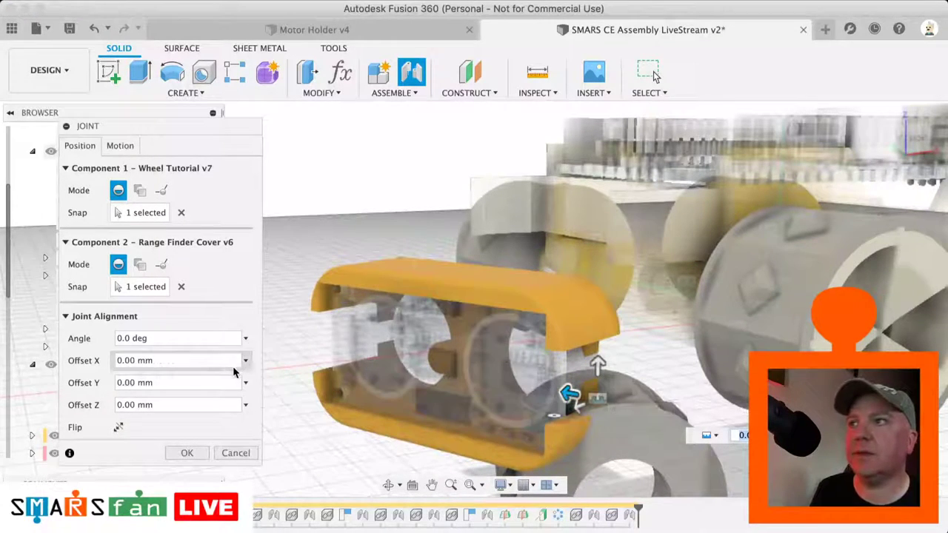
click(180, 287)
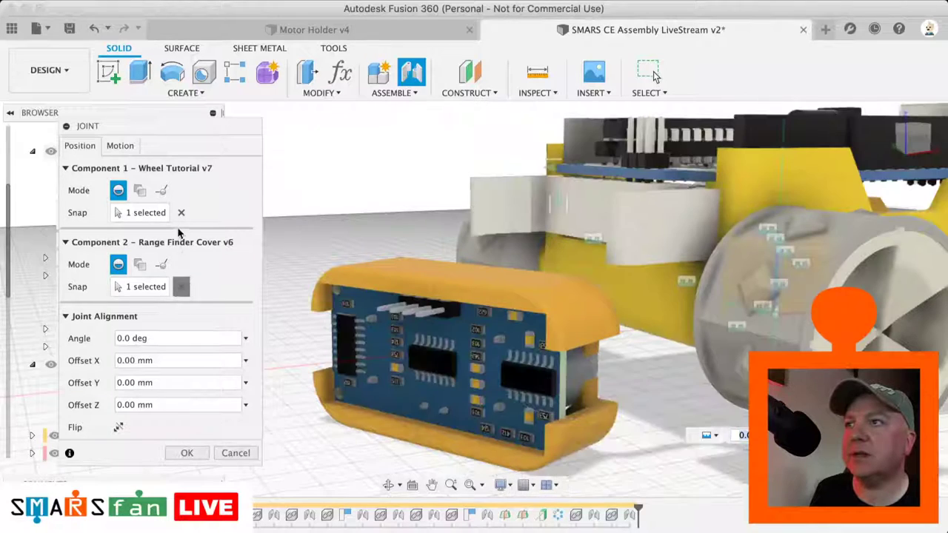
click(181, 212)
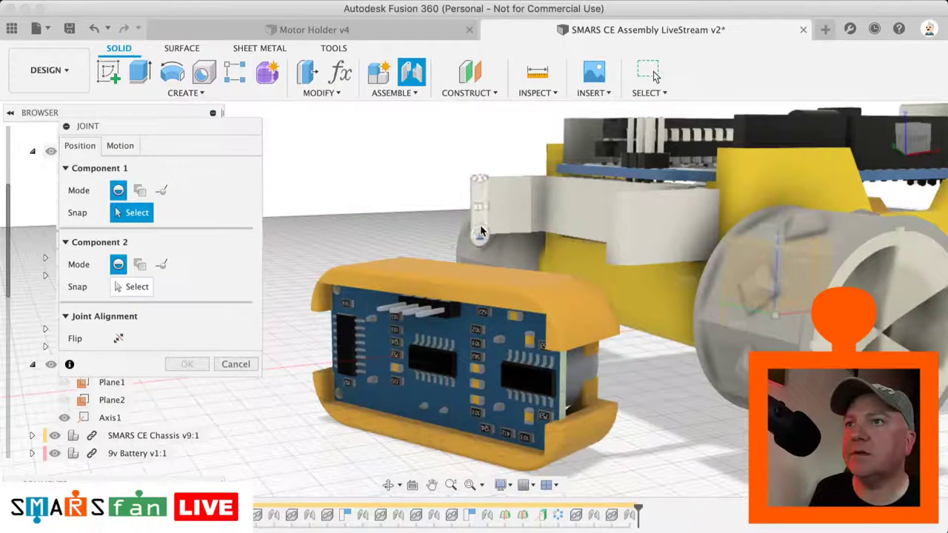
- Try to join the bottom of the holder arm's end face to the cover's side edge, test the flip alignment, and clear both snaps
click(475, 233)
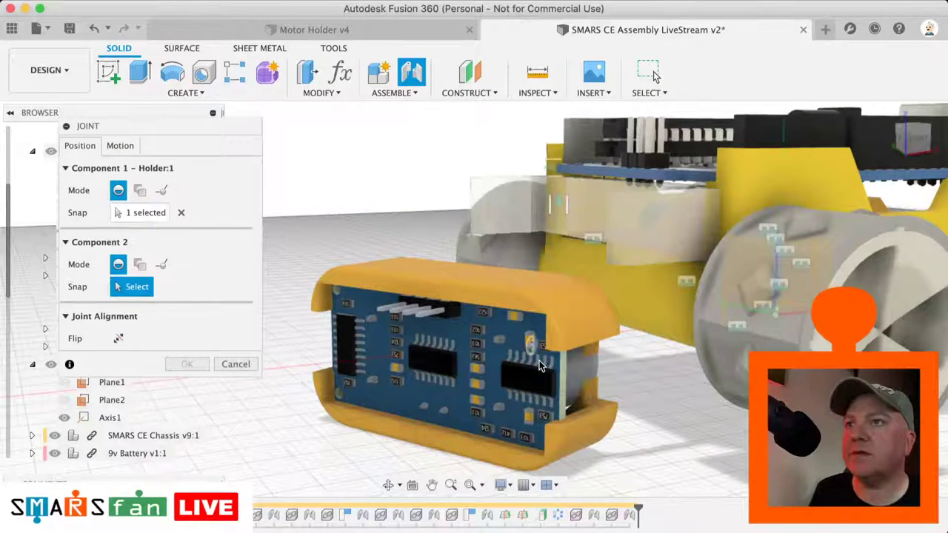
click(600, 400)
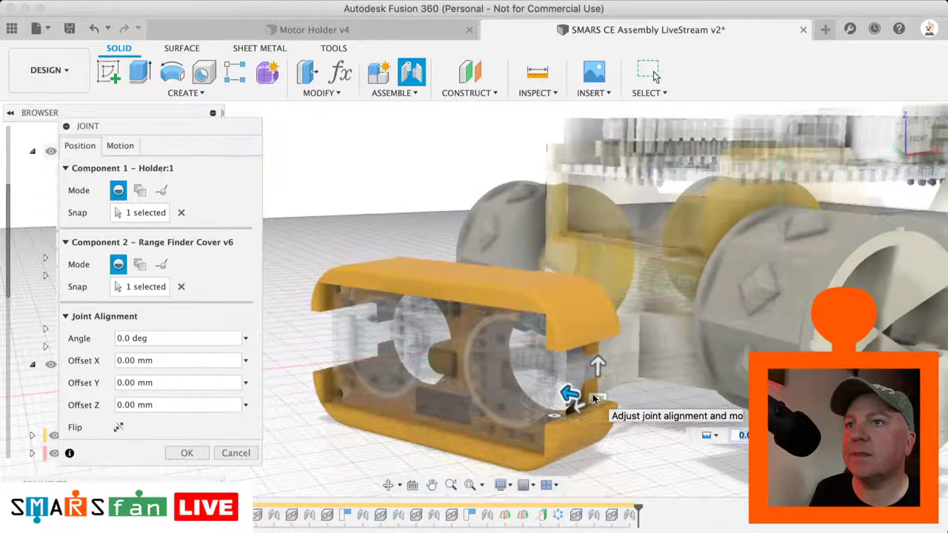
click(118, 428)
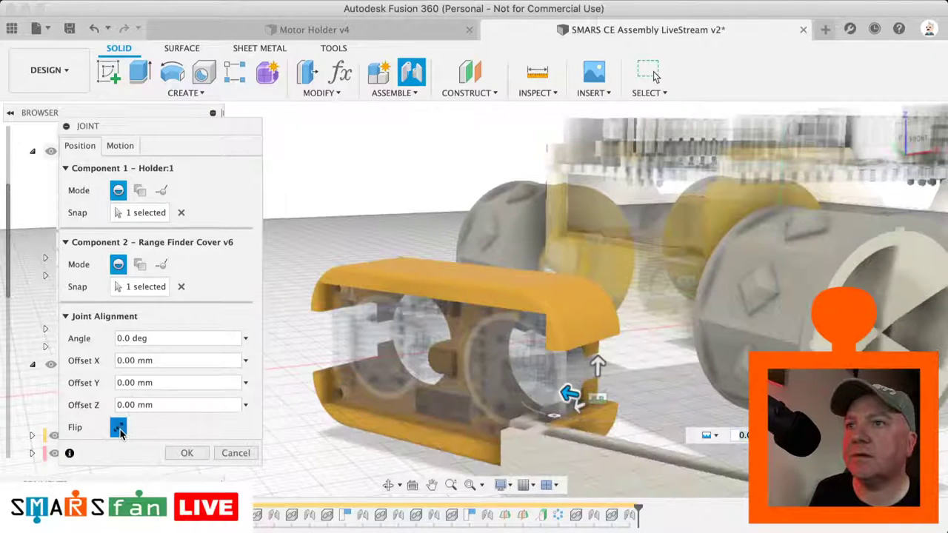
click(119, 429)
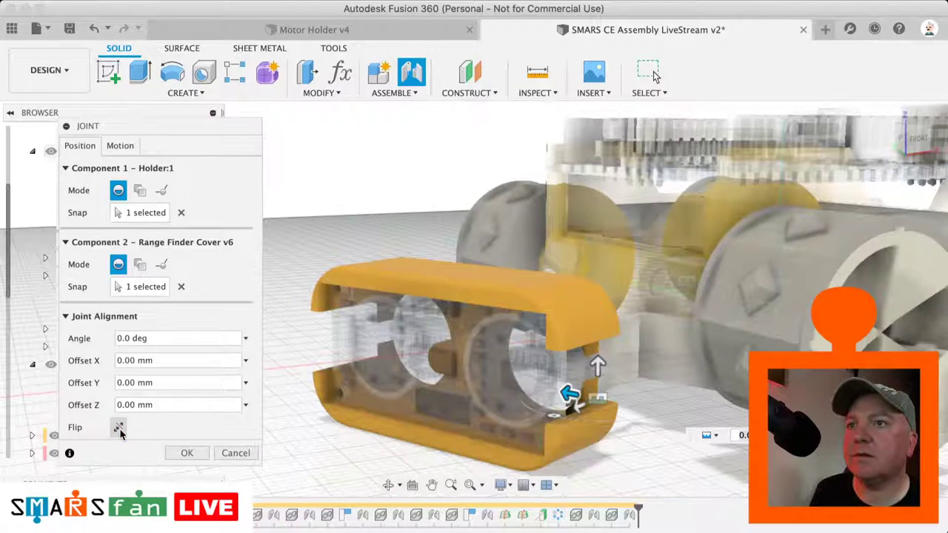
click(181, 213)
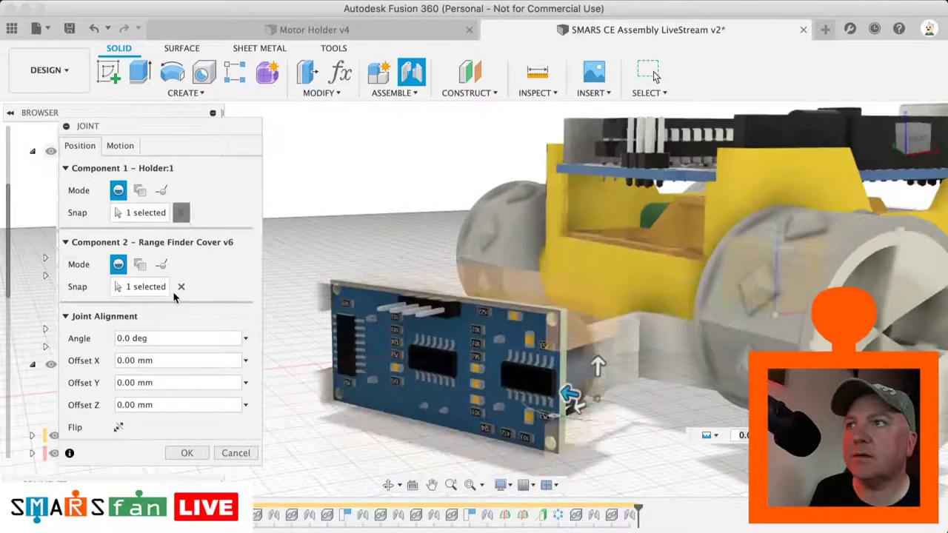
click(181, 287)
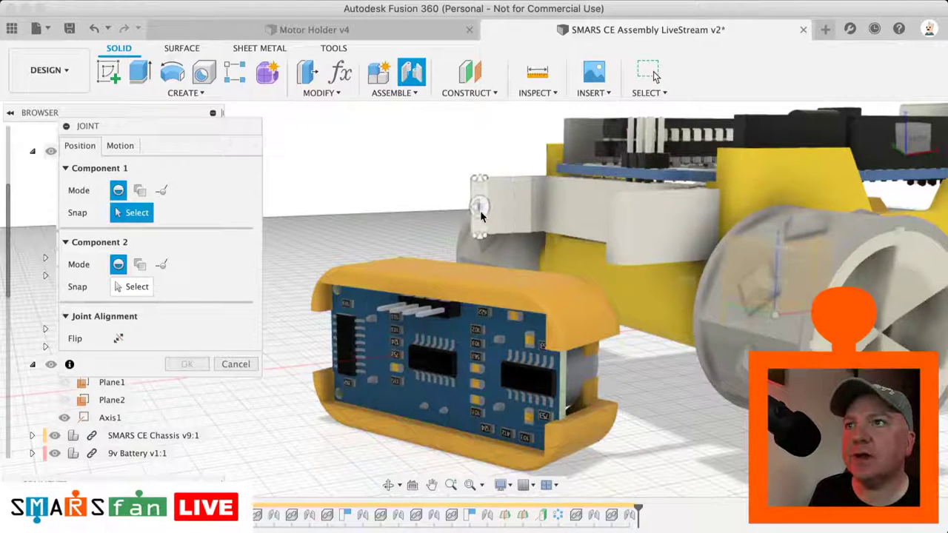
- Snap Component 1 to the top edge of the holder arm's end face and Component 2 to the upper edge of the cover's side tab
click(480, 213)
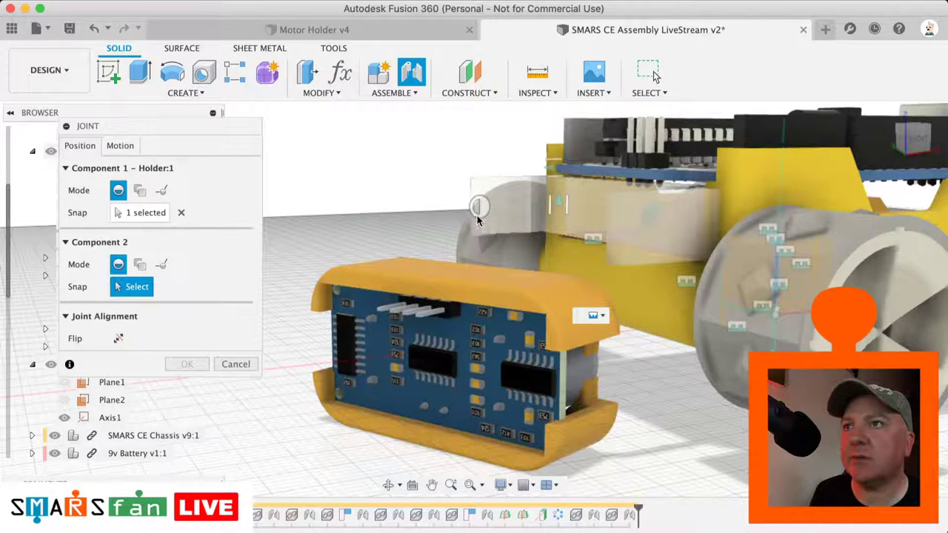
click(181, 214)
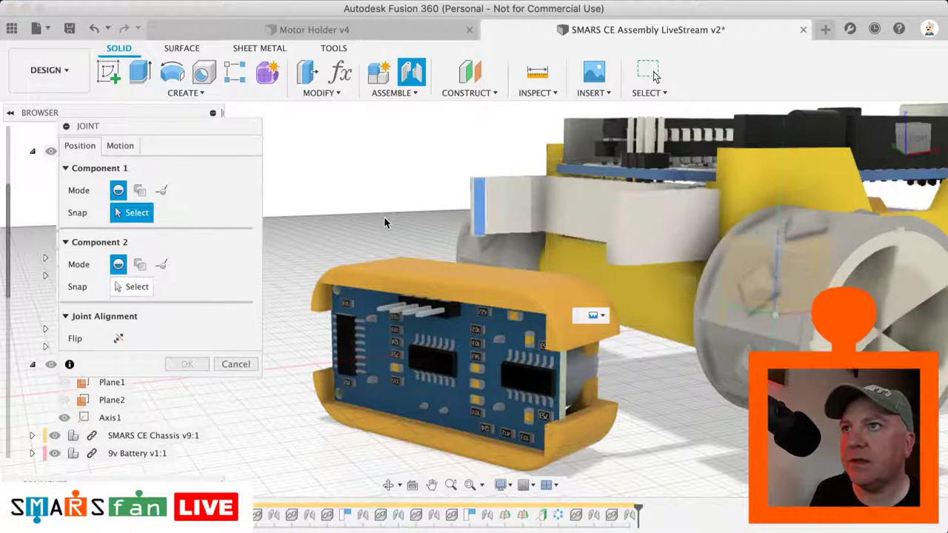
click(479, 180)
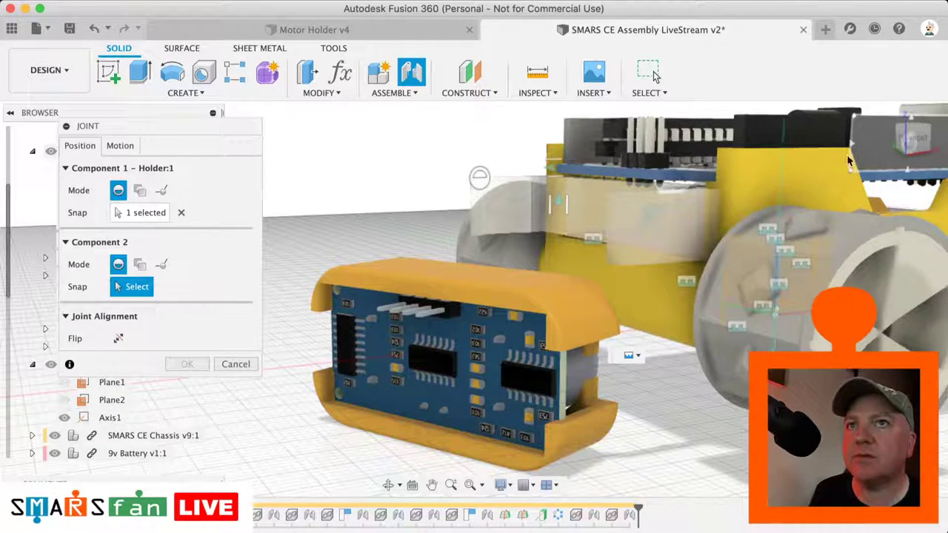
scroll(470, 242, down, 5)
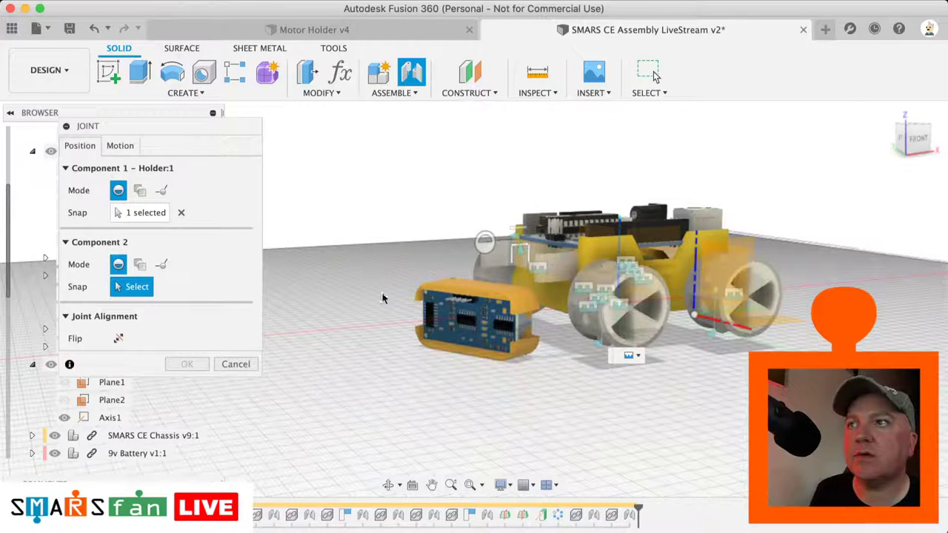
click(912, 132)
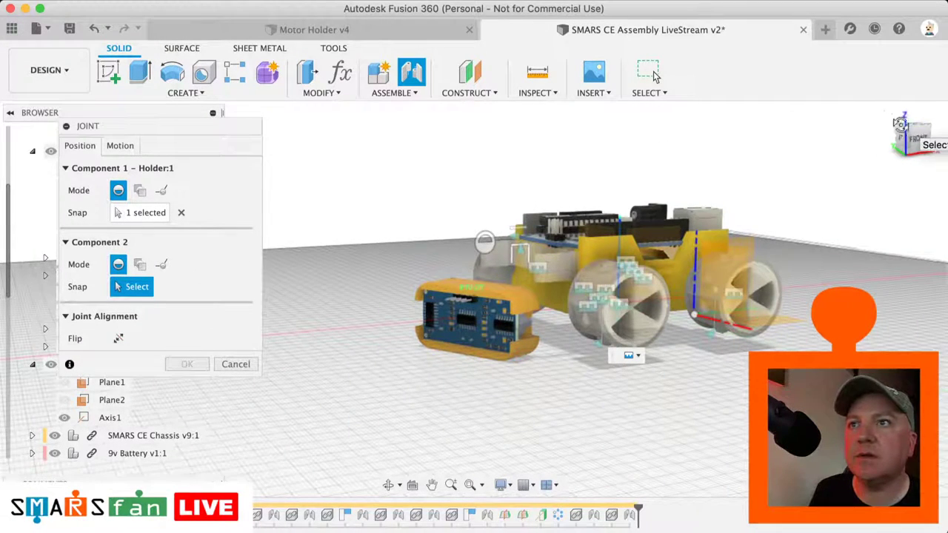
shift+middle_drag(472, 288, 405, 348)
scroll(466, 279, up, 3)
scroll(467, 283, up, 3)
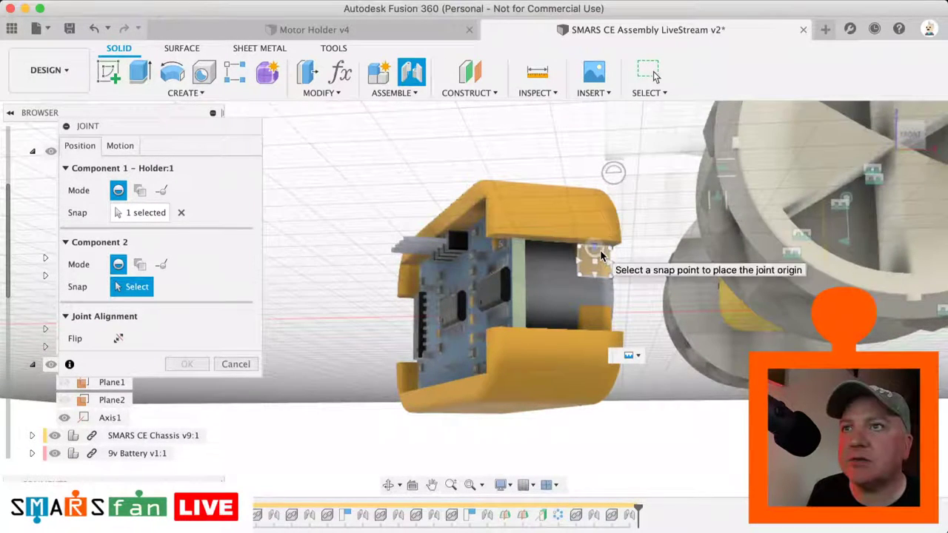
click(600, 252)
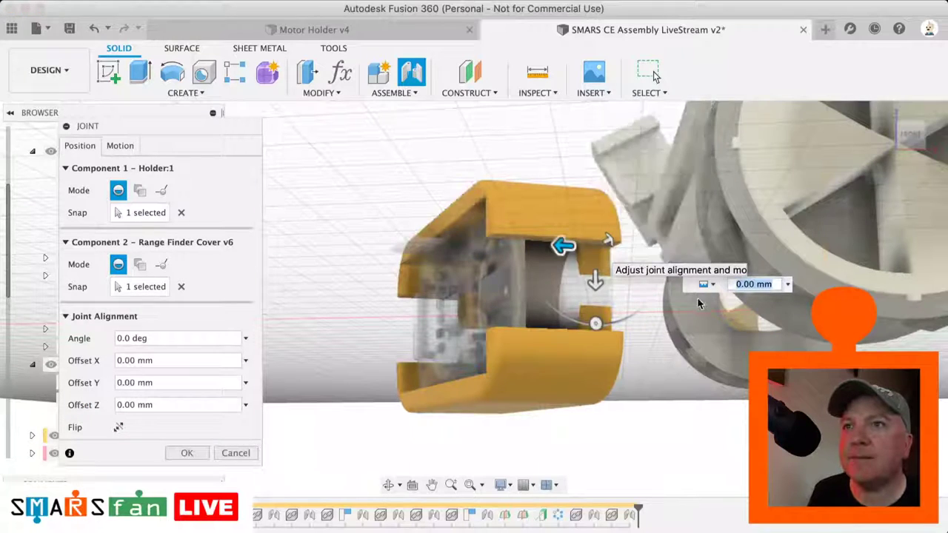
- Flip the joint alignment, set Offset X to -1.00 mm, and apply the rigid joint between the holder and the cover
click(119, 429)
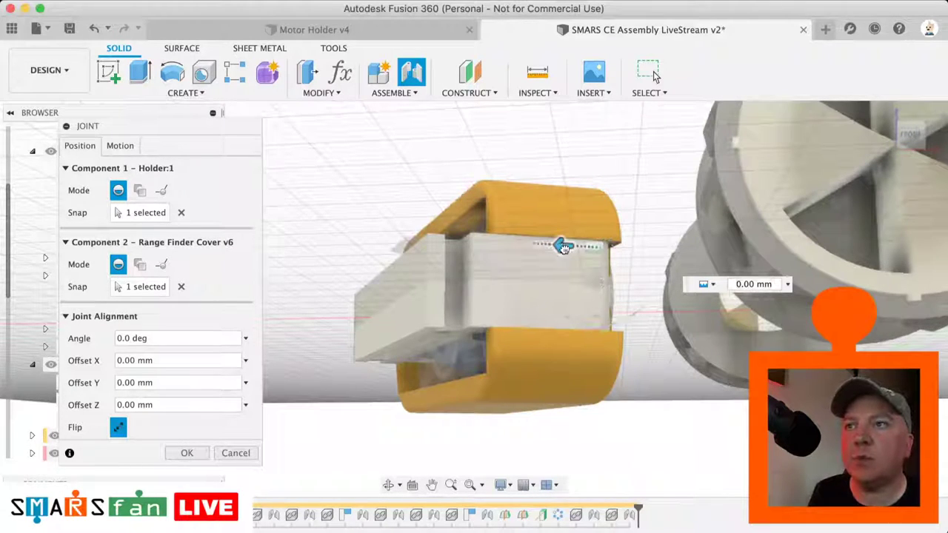
drag(563, 245, 569, 244)
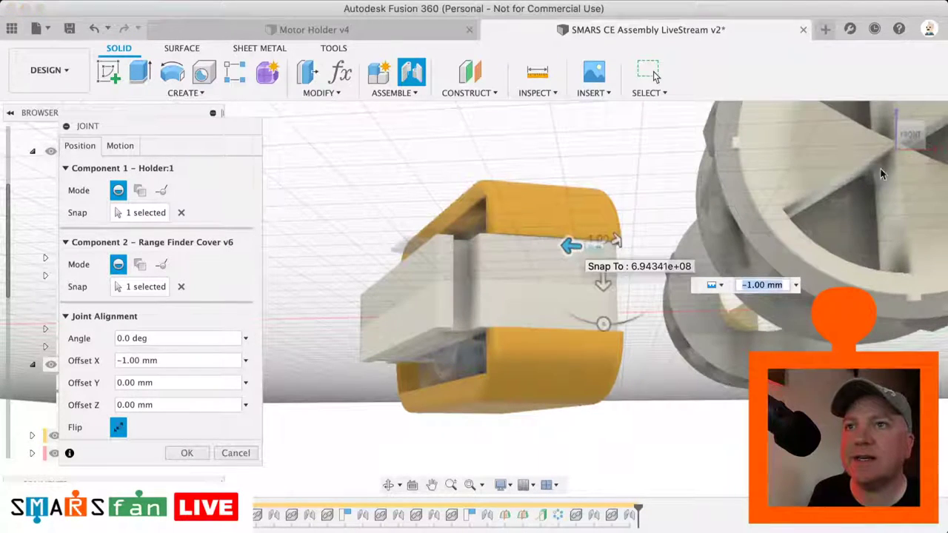
click(914, 140)
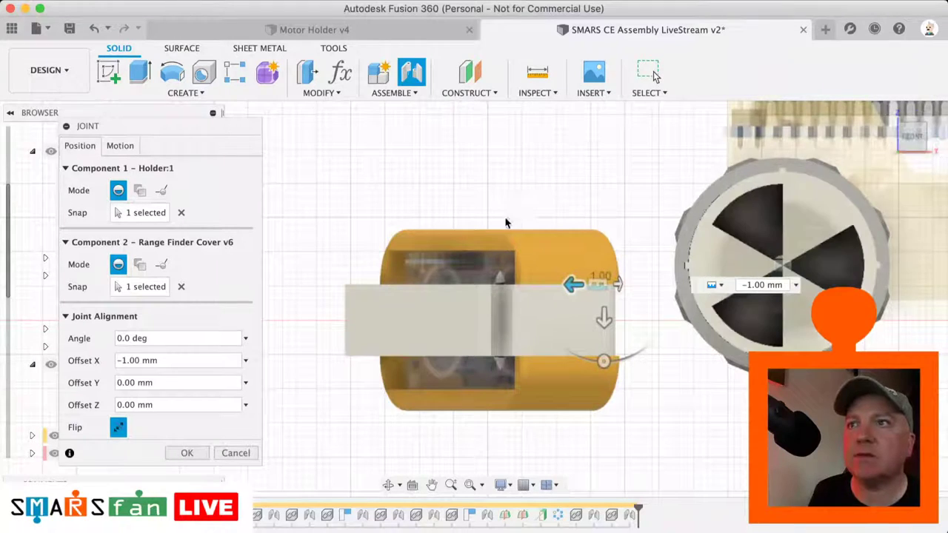
click(195, 451)
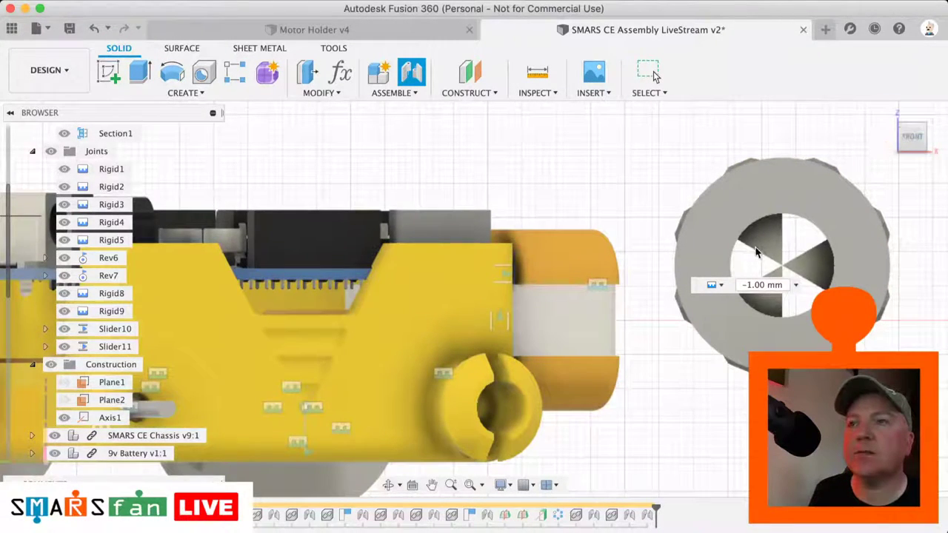
key(Return)
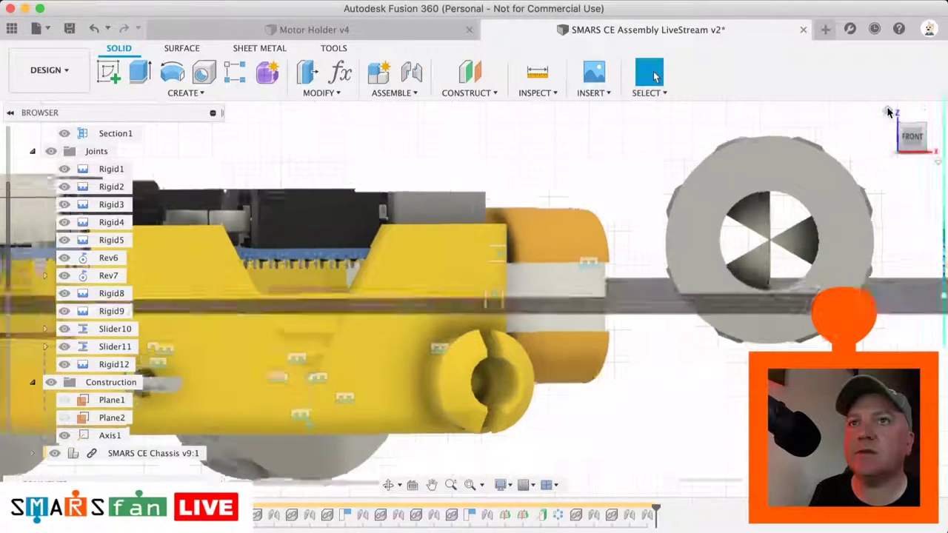
click(889, 112)
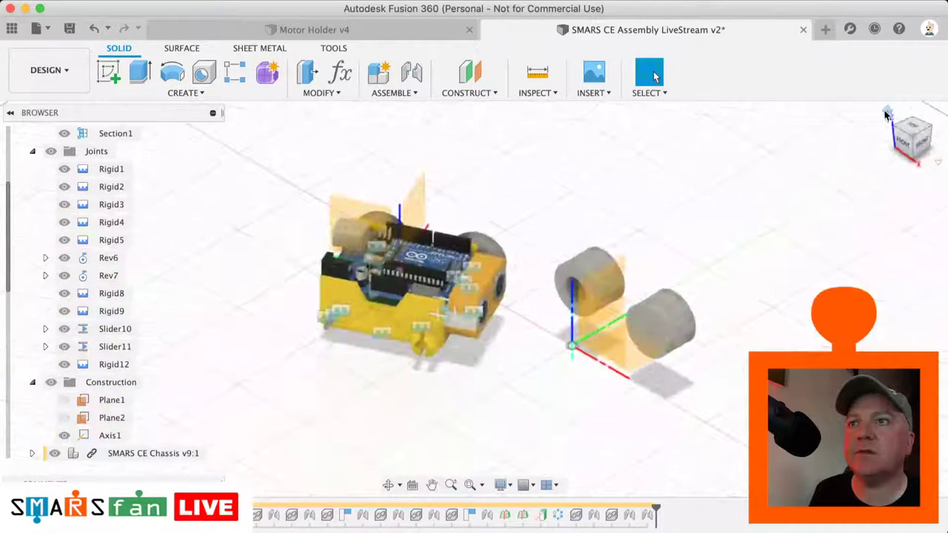
click(917, 157)
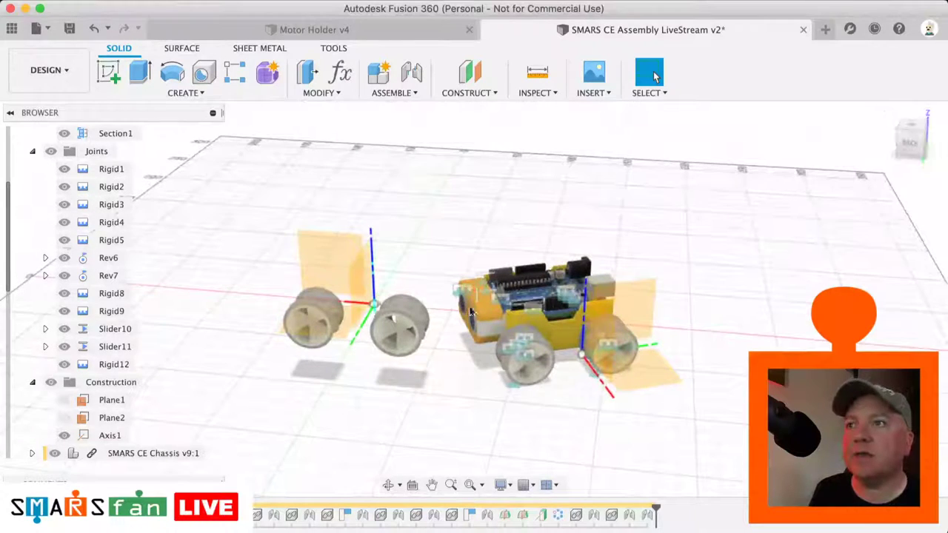
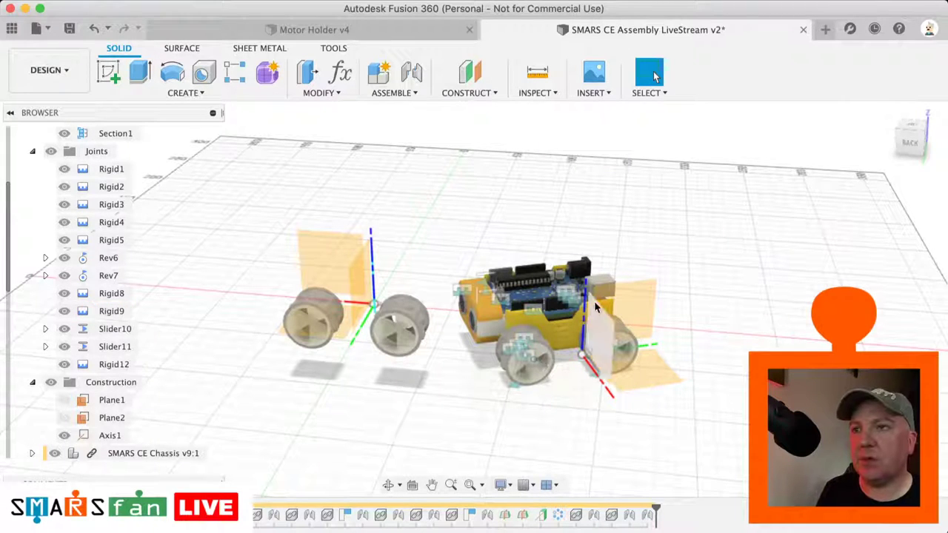
- Join the Wheel Tutorial wheel's centre to the chassis's split axle peg beside the range finder with a revolute joint, flipping its alignment
click(537, 308)
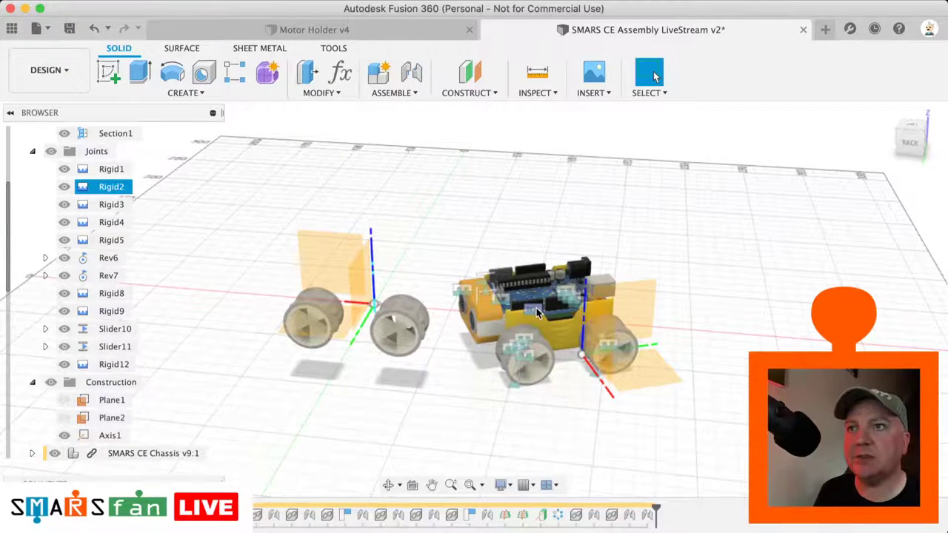
scroll(536, 309, up, 5)
key(Escape)
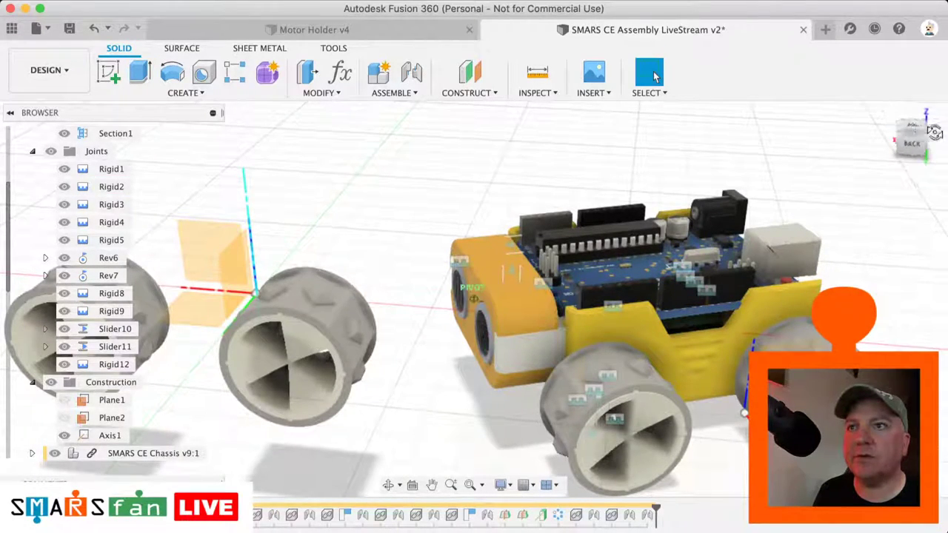
drag(913, 140, 614, 112)
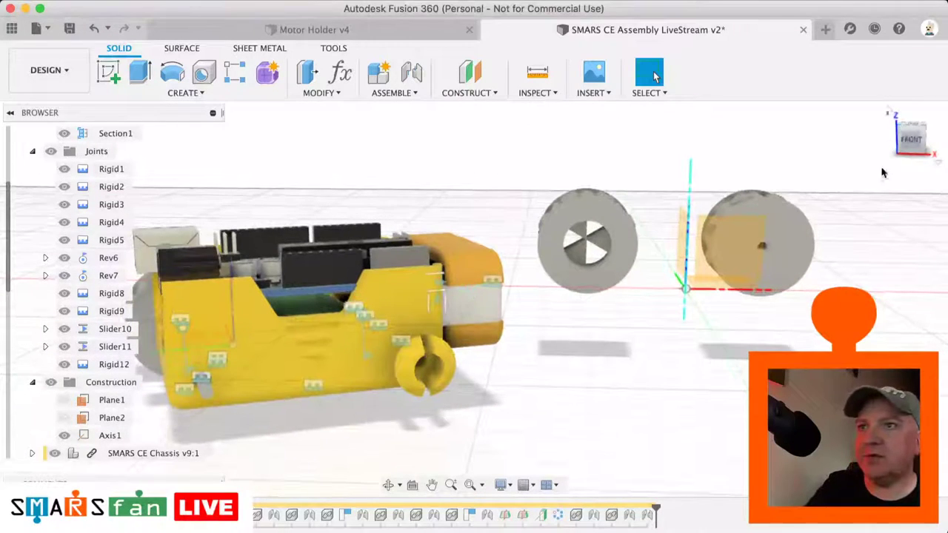
middle_drag(563, 275, 590, 274)
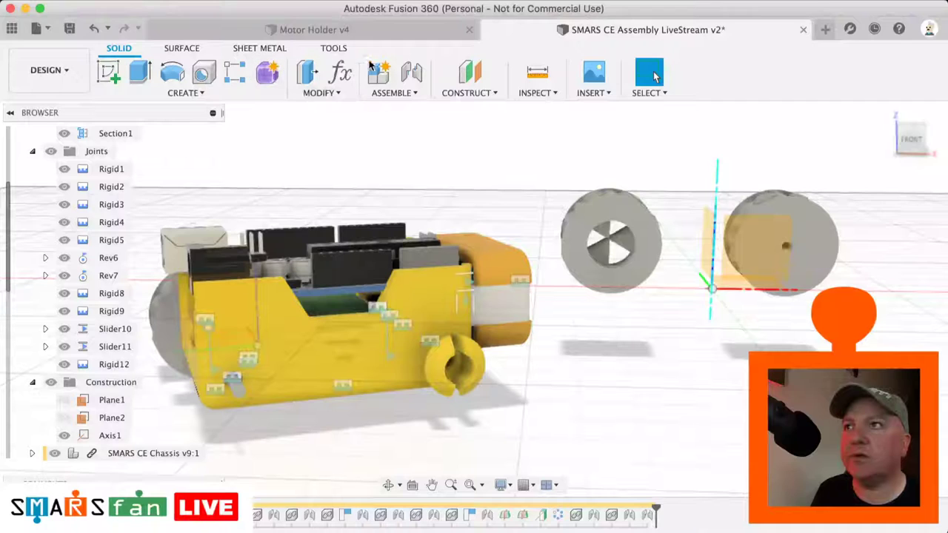
key(j)
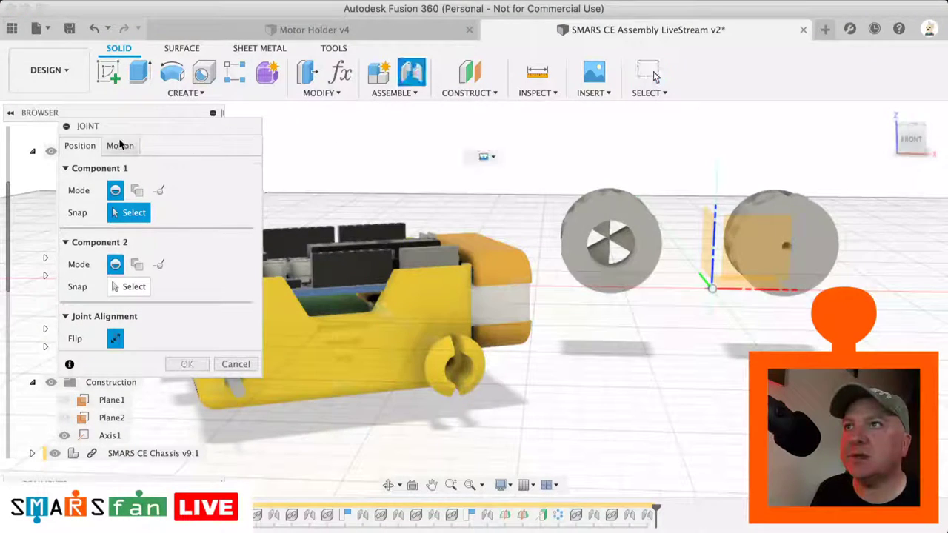
click(120, 146)
click(137, 169)
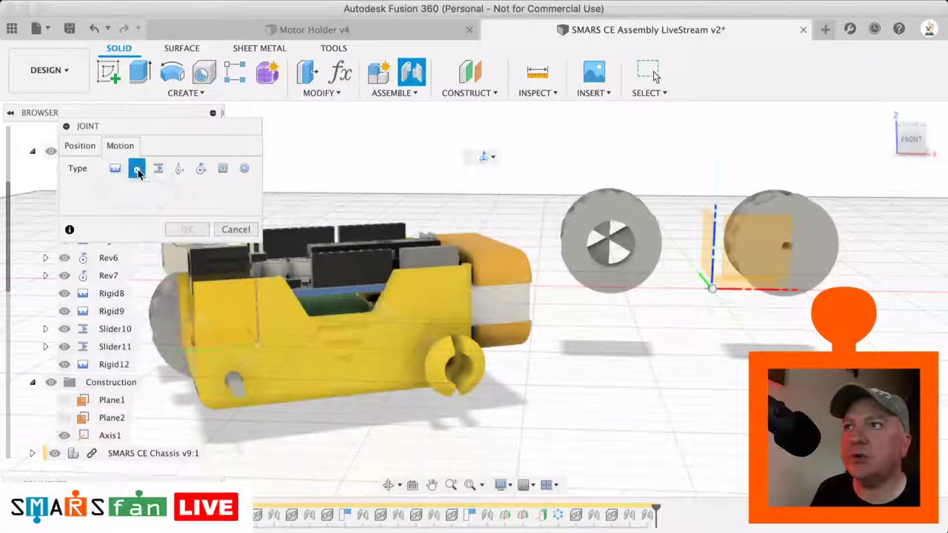
click(79, 146)
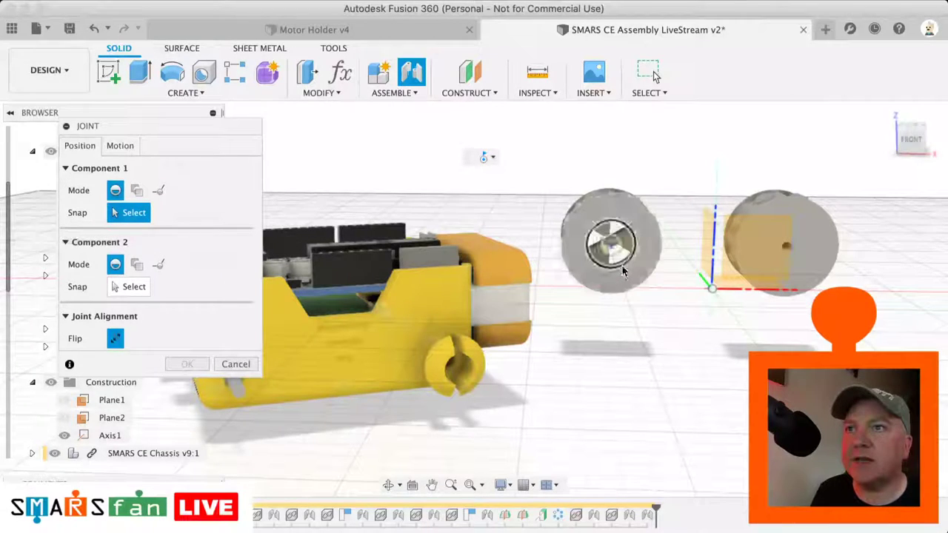
click(612, 246)
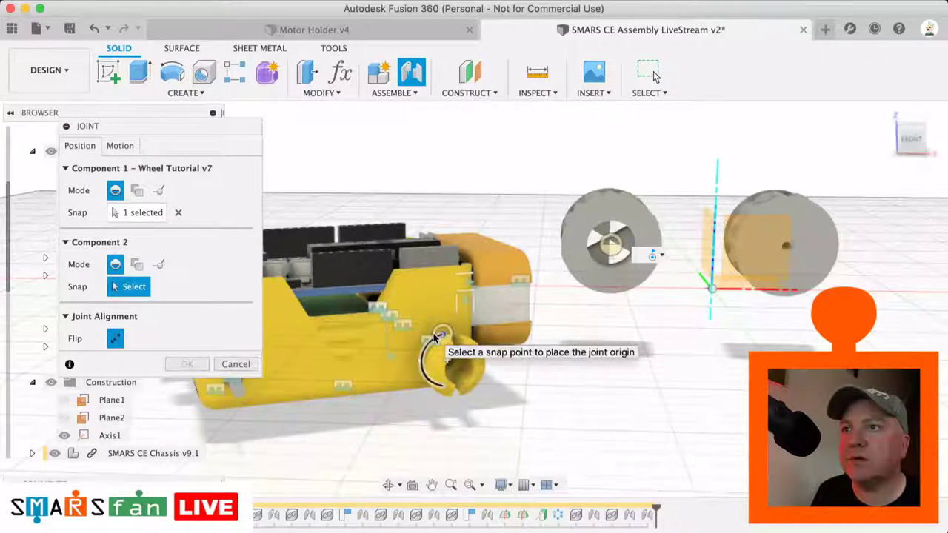
click(444, 363)
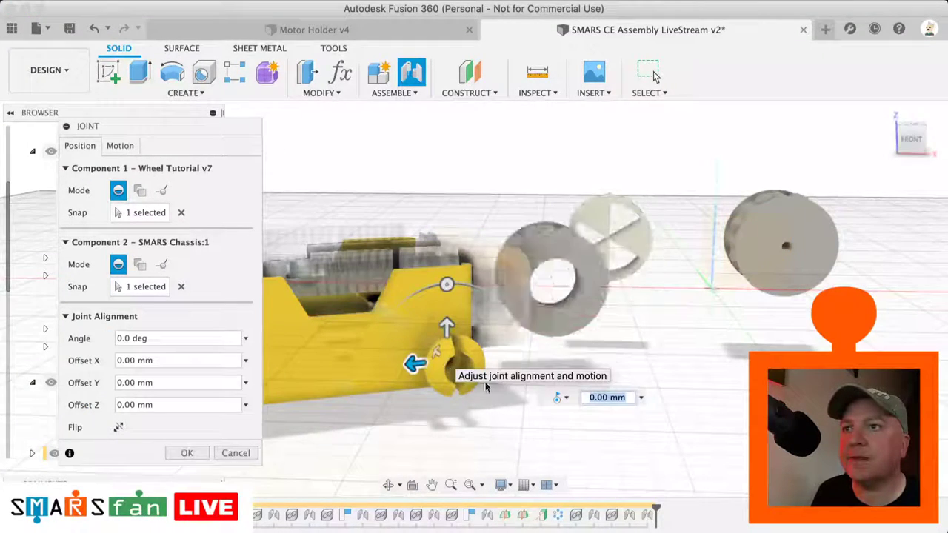
click(120, 428)
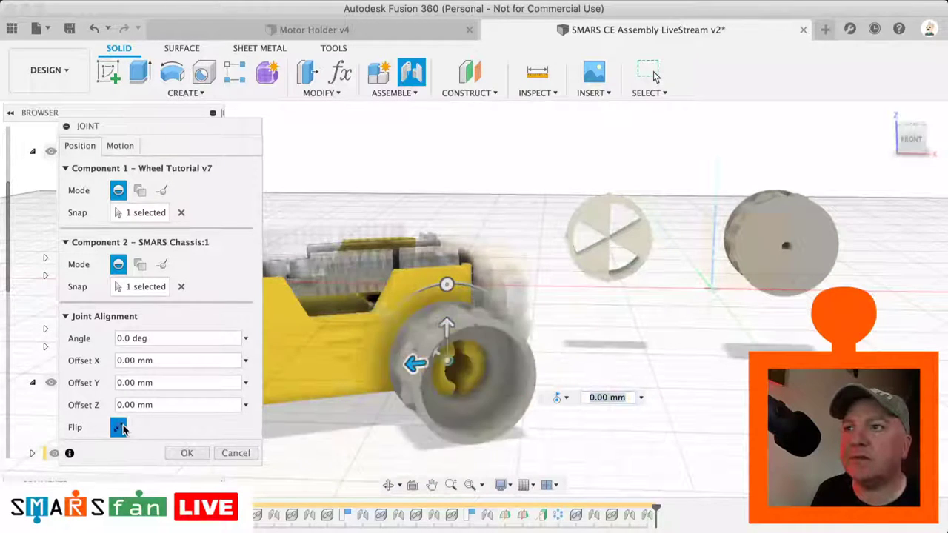
click(181, 453)
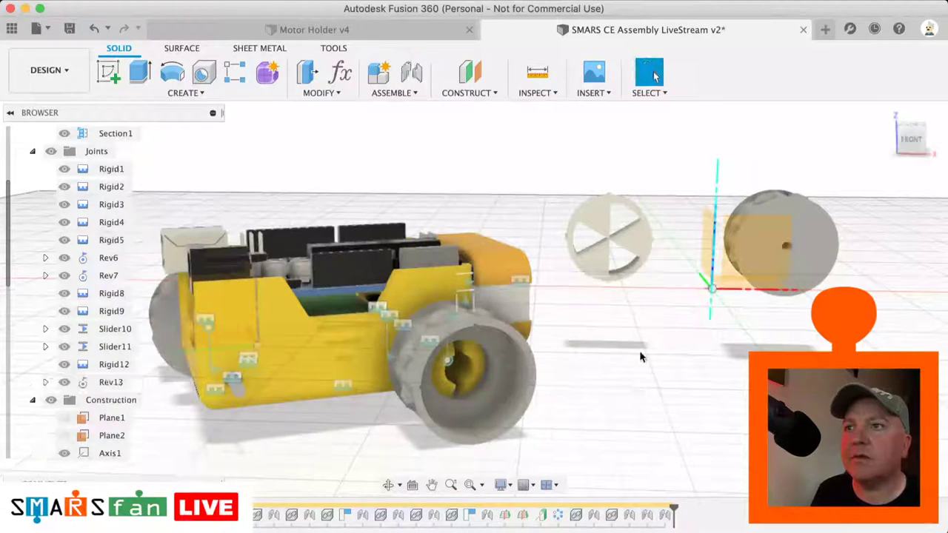
- Begin another revolute joint and snap Component 1 to the Master Wheel's shaft hole, clearing the wrong snaps
click(412, 72)
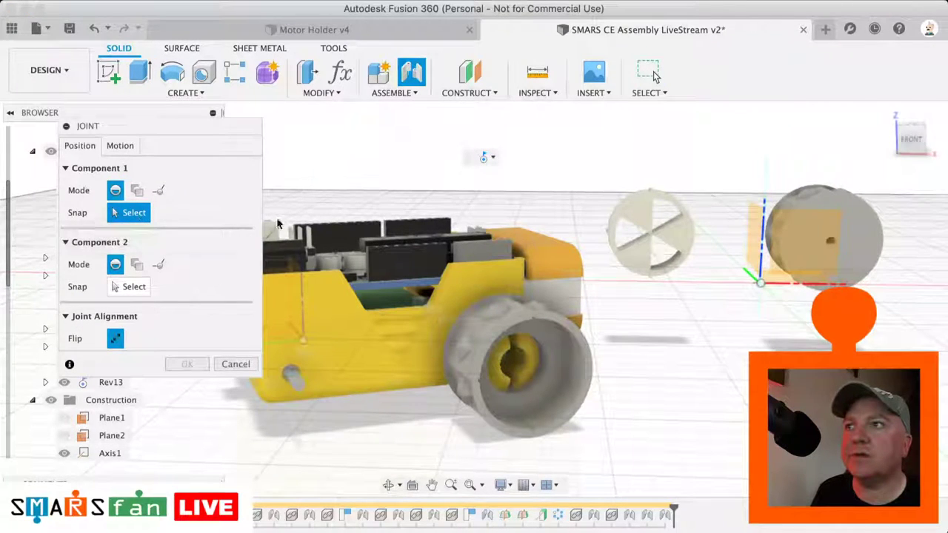
click(831, 247)
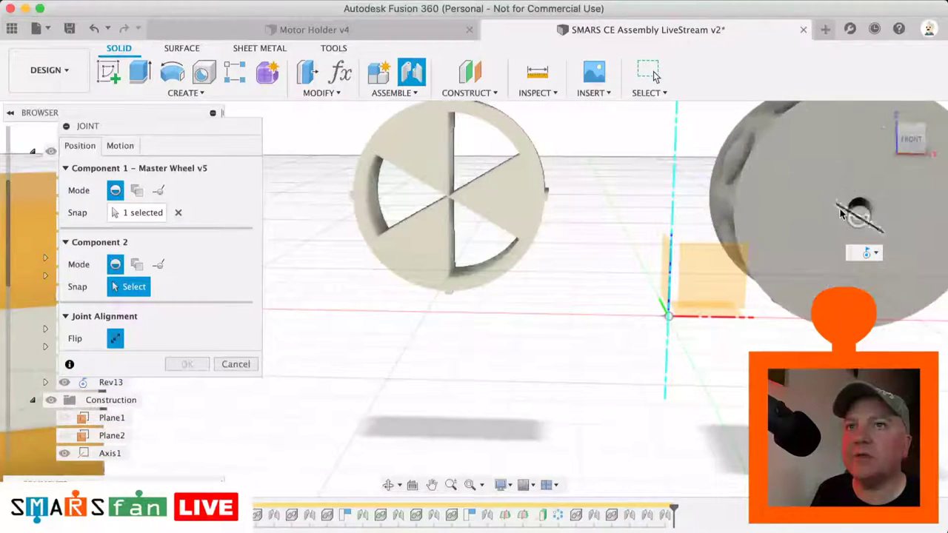
click(179, 213)
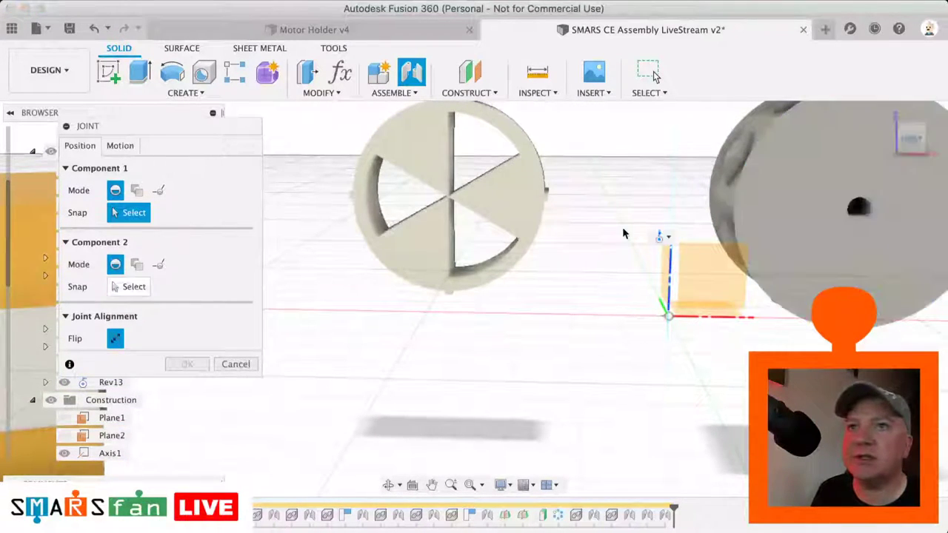
click(860, 203)
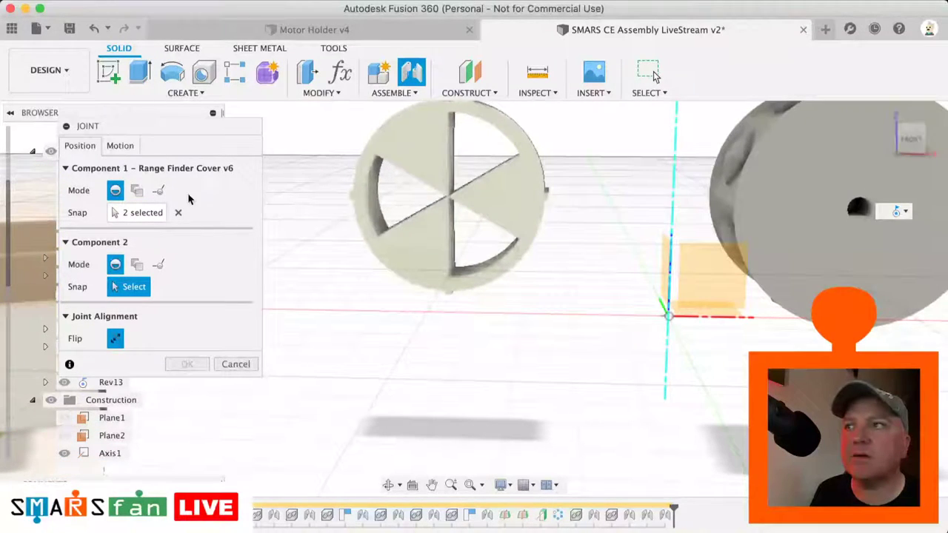
click(178, 213)
click(860, 214)
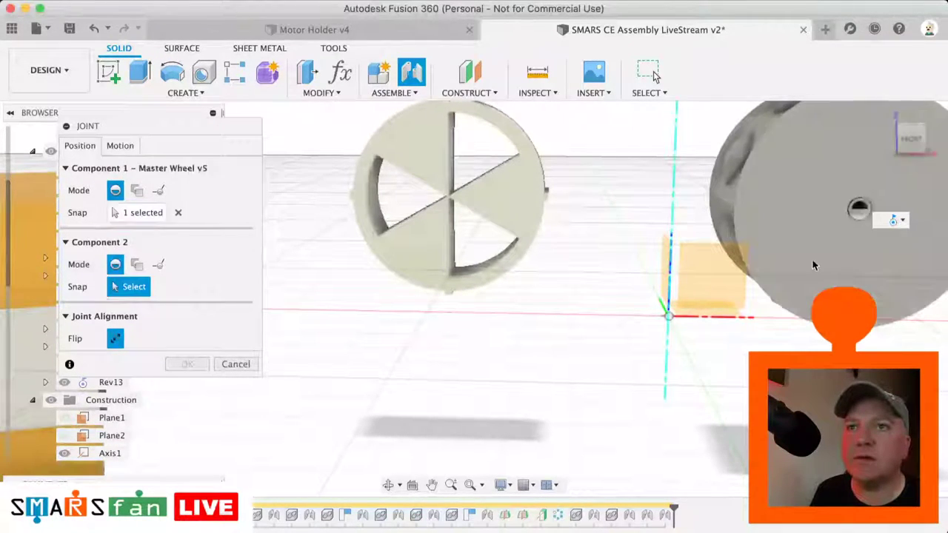
- Snap Component 2 to the chassis's motor shaft hole, toggle the flip alignment, and apply the Master Wheel's revolute joint
scroll(299, 326, down, 4)
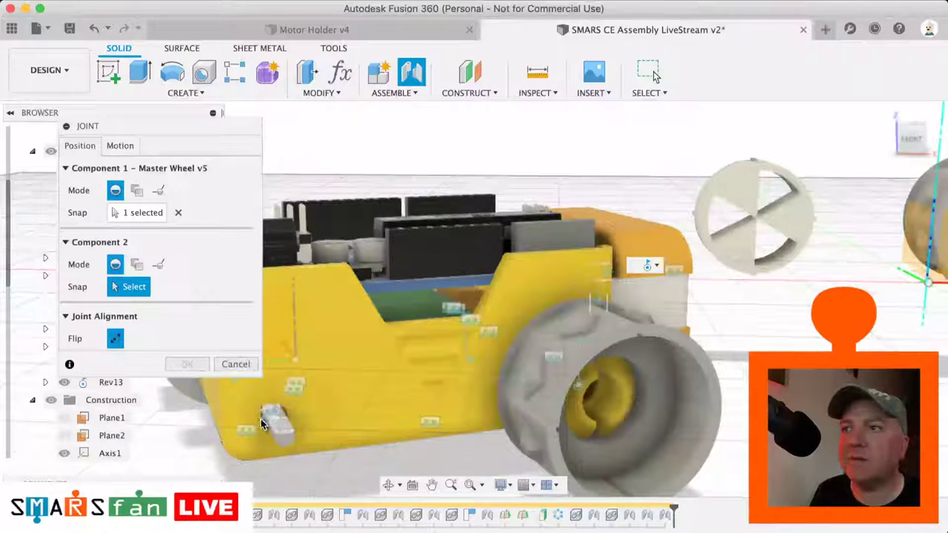
scroll(261, 424, up, 5)
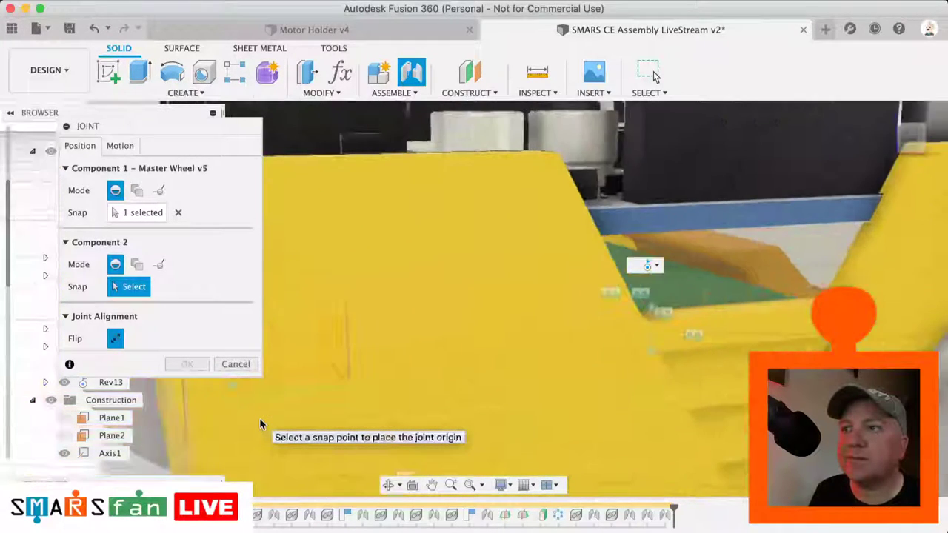
scroll(260, 420, left, 4)
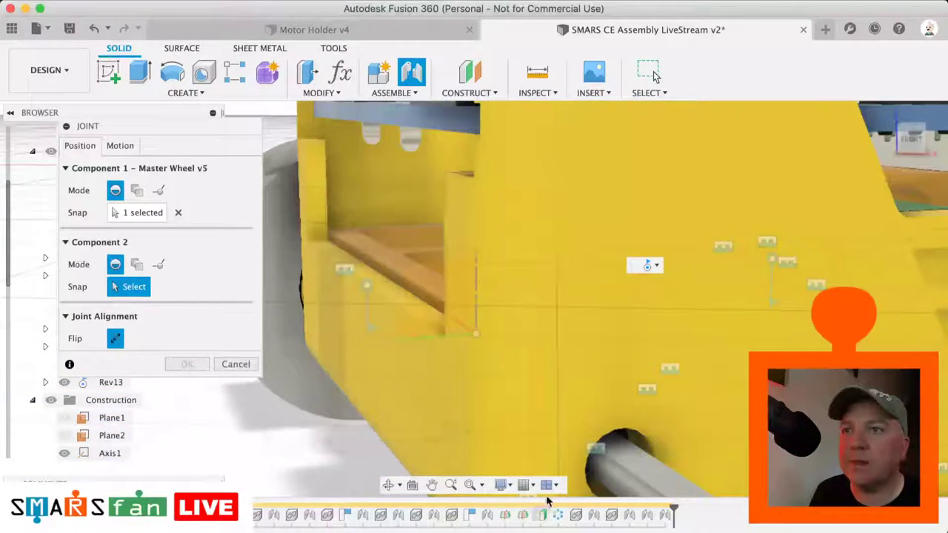
click(589, 469)
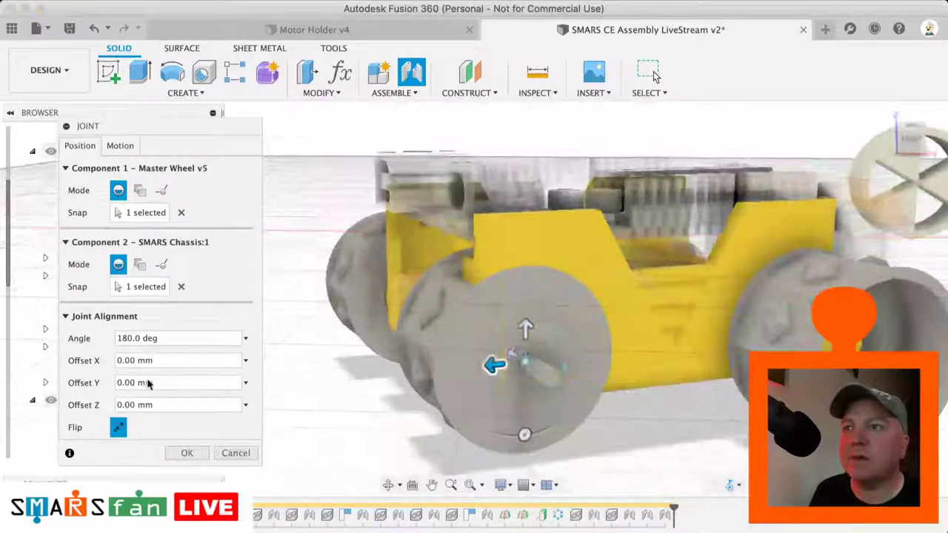
click(116, 429)
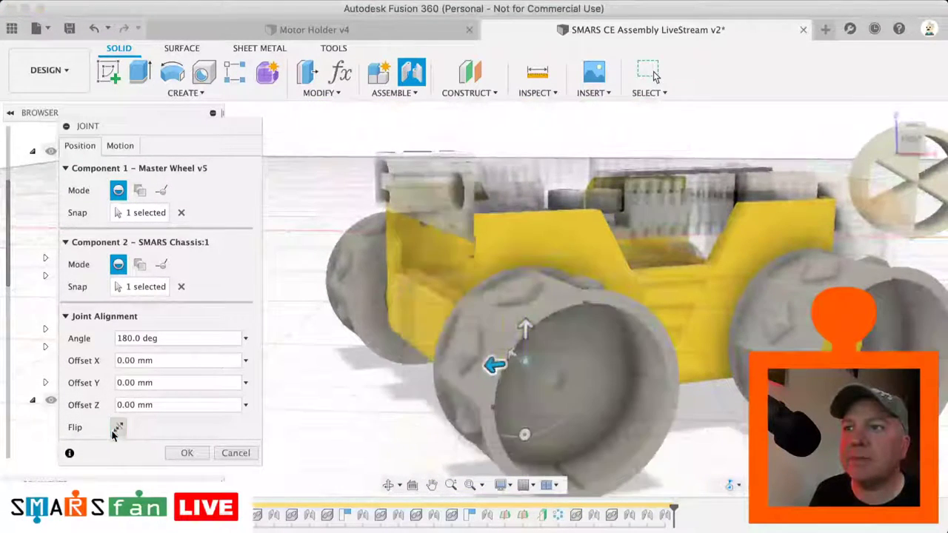
click(189, 454)
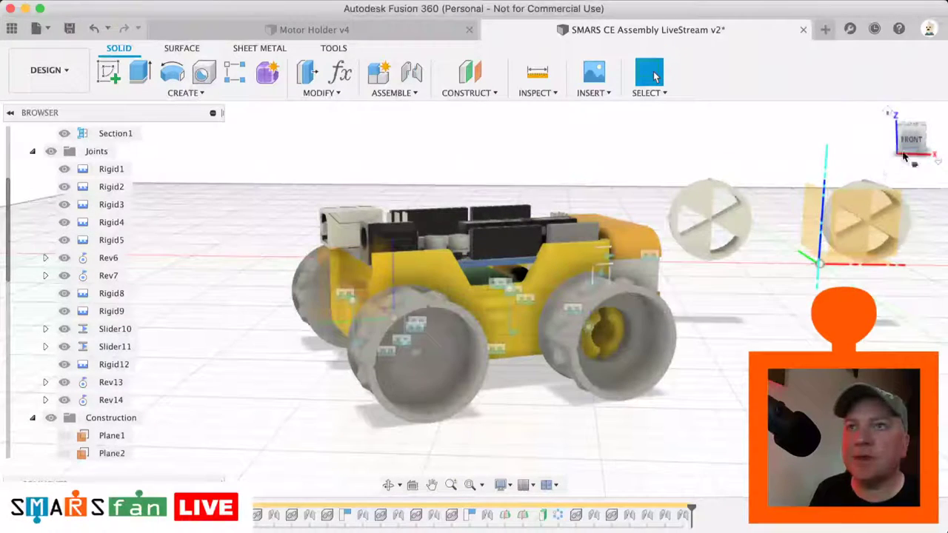
- Join the centre of one Inner Wheel to the Wheel Tutorial wheel near the range finder with a rigid joint
mouse_move(923, 132)
mouse_down()
mouse_move(911, 152)
mouse_move(778, 149)
mouse_up()
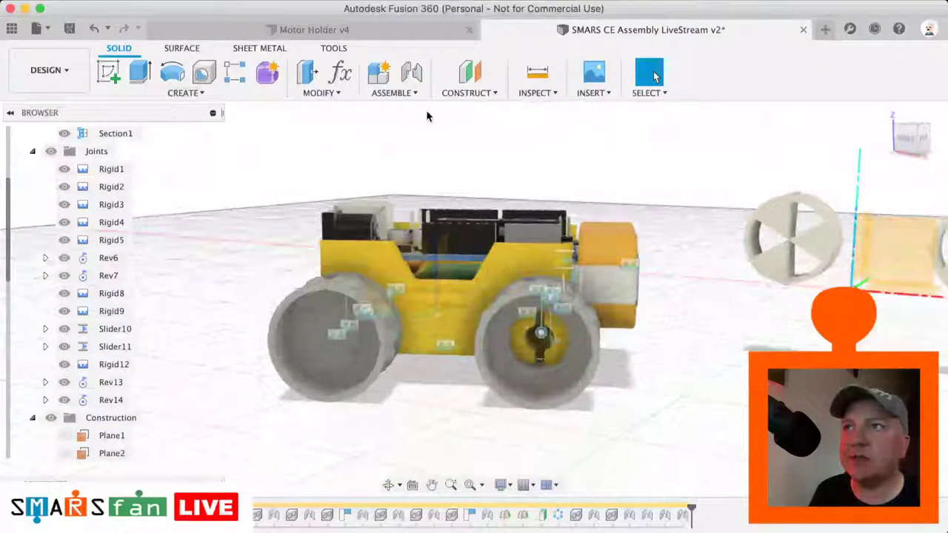
click(412, 72)
click(122, 146)
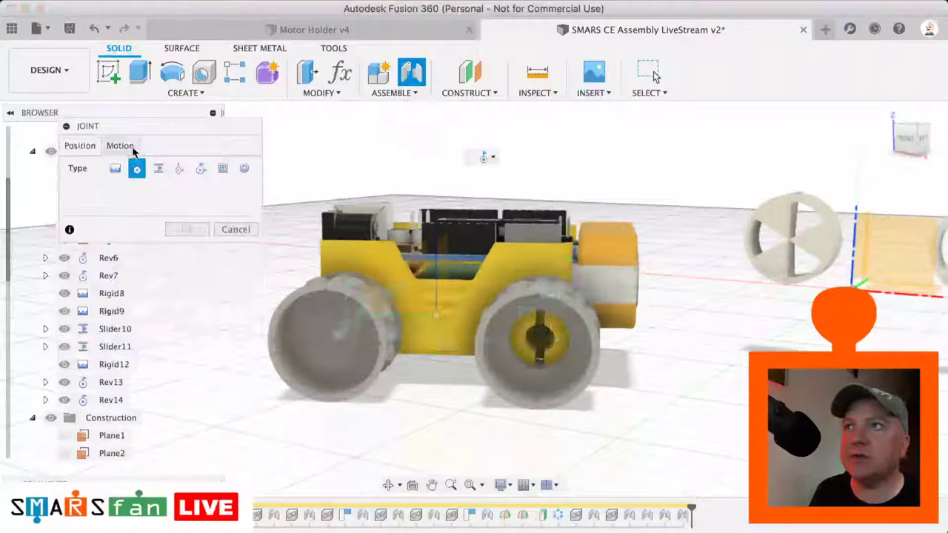
click(89, 148)
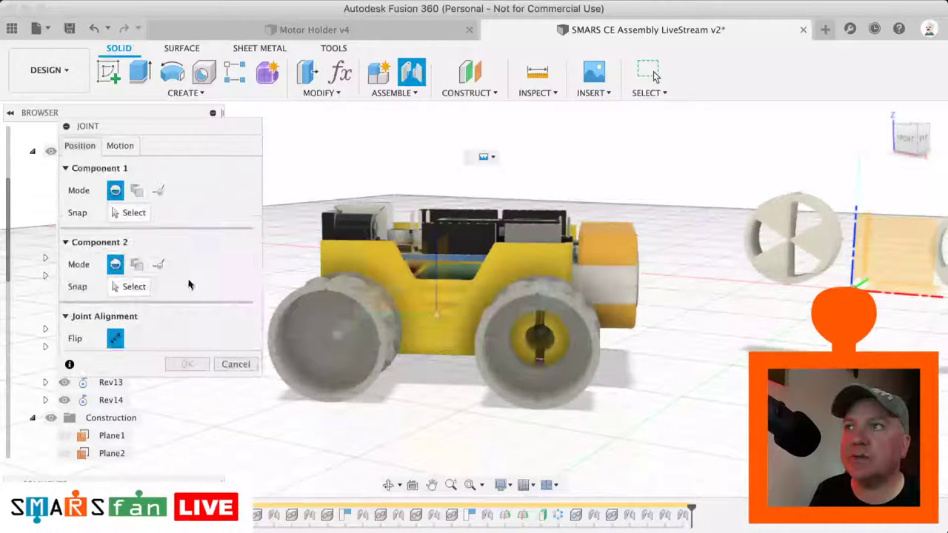
click(788, 239)
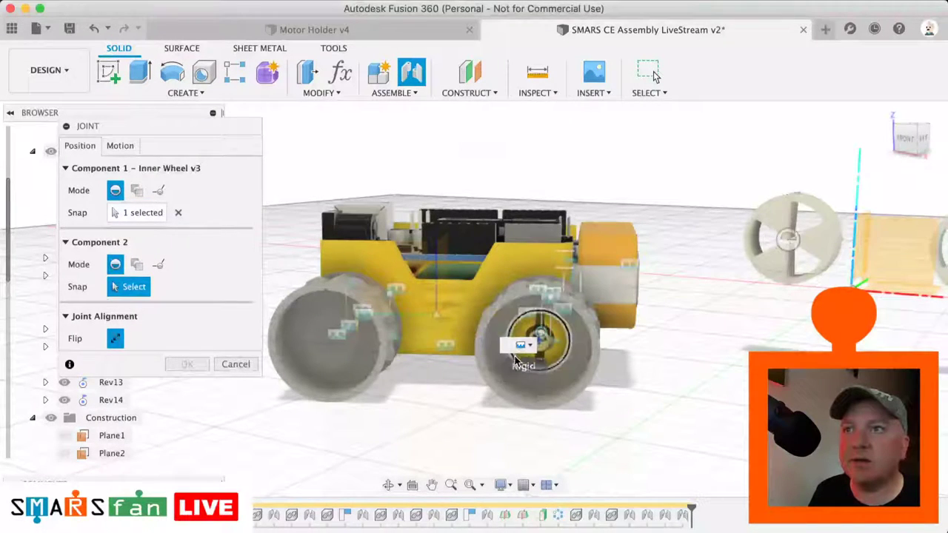
click(540, 352)
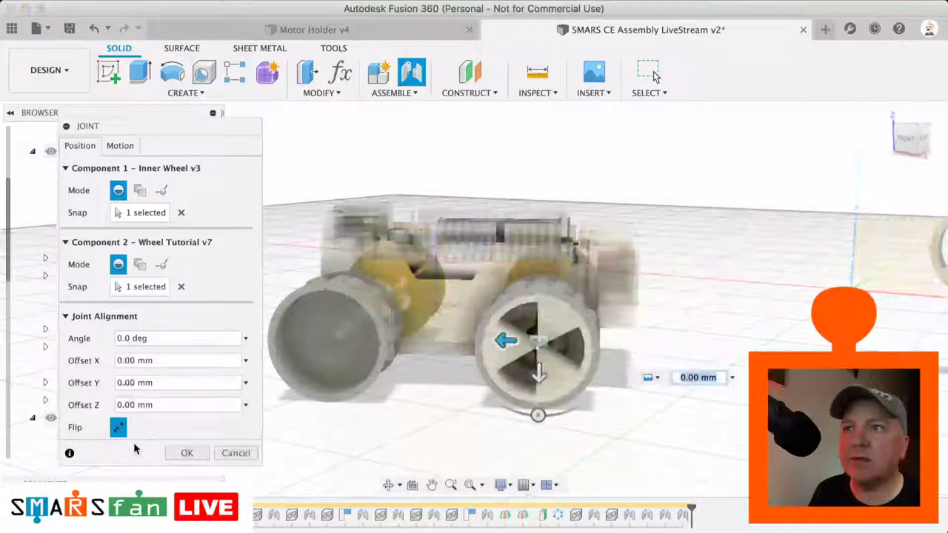
click(186, 453)
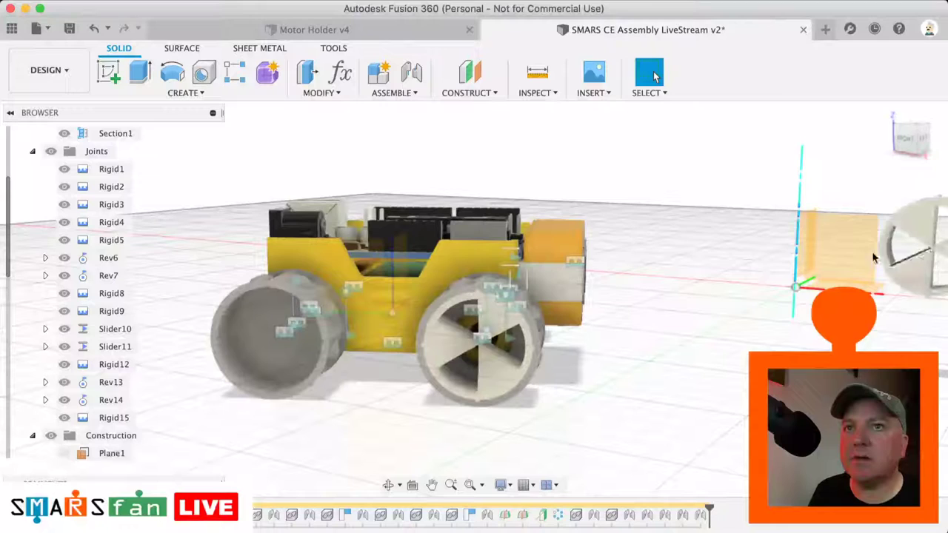
- Join the centre of the remaining Inner Wheel to the Master Wheel on the motor shaft with a rigid joint
click(412, 72)
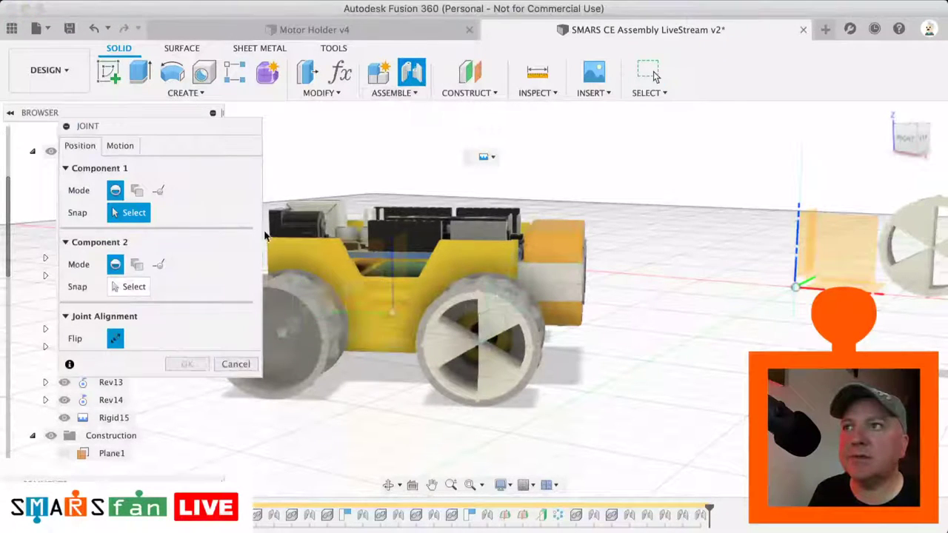
click(937, 257)
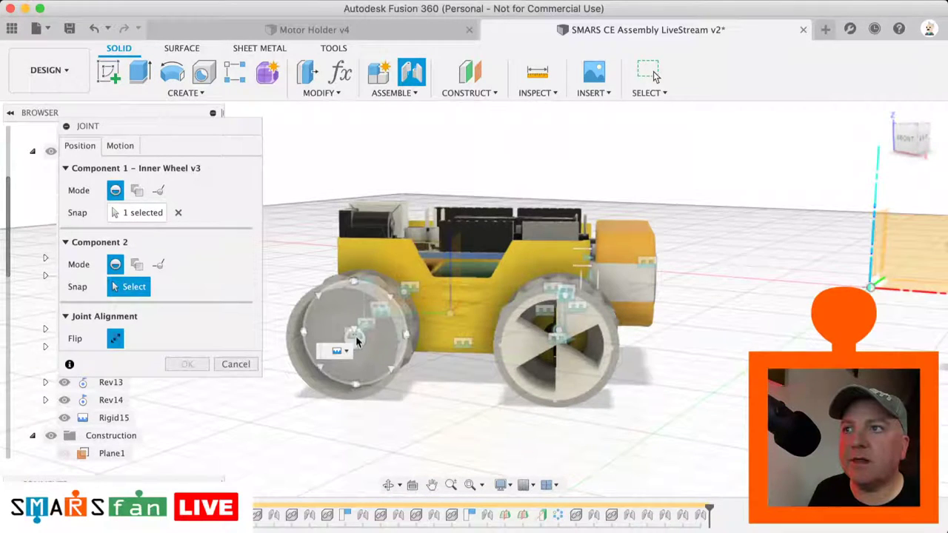
click(370, 362)
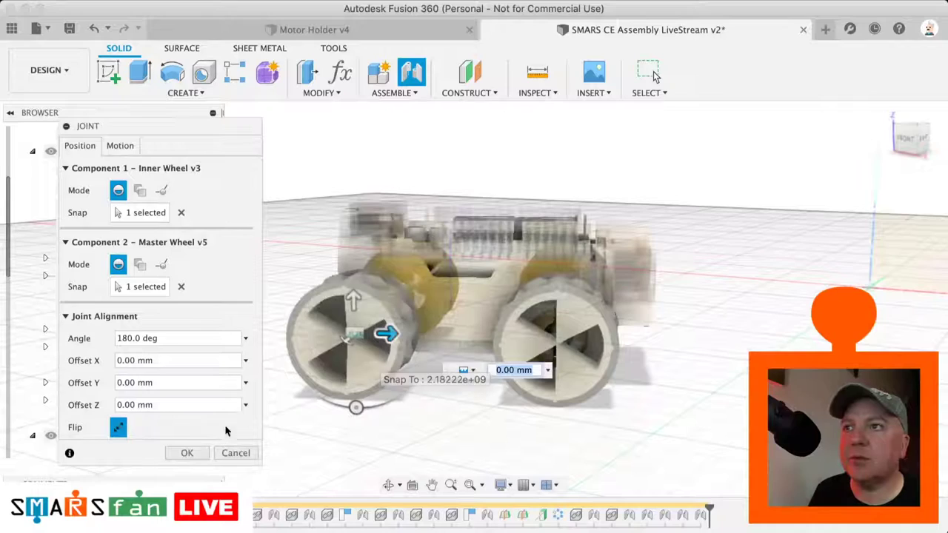
click(187, 453)
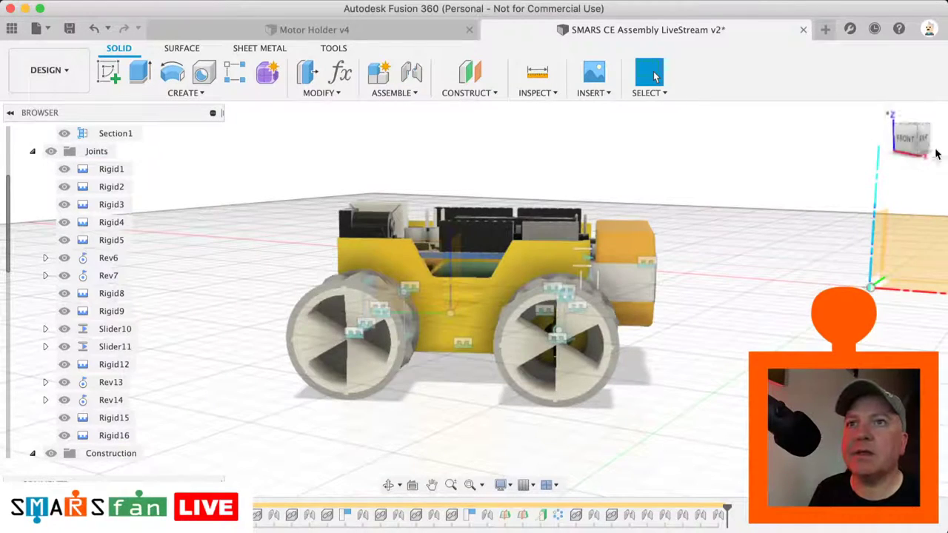
- Browse the folders of the SMARS Community Edition 2020 project for further components to add
mouse_move(837, 155)
shift+middle_down()
mouse_move(711, 245)
mouse_move(563, 171)
mouse_move(474, 208)
mouse_move(326, 134)
shift+middle_up()
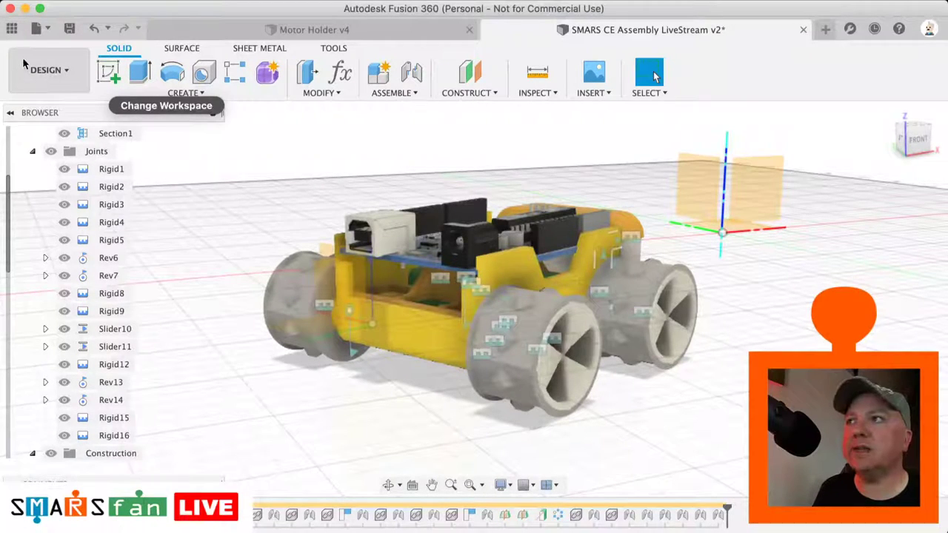
click(11, 29)
scroll(48, 278, down, 5)
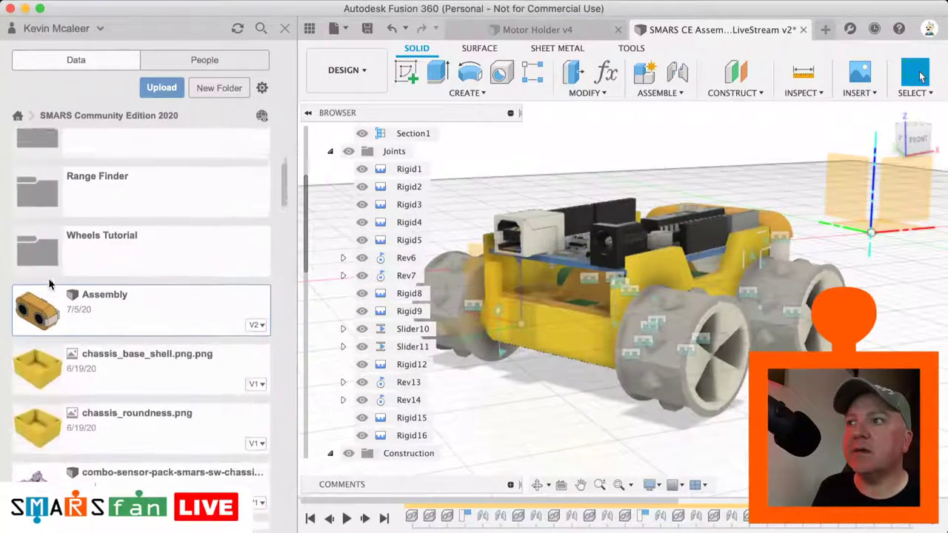
scroll(49, 278, up, 6)
scroll(49, 277, up, 3)
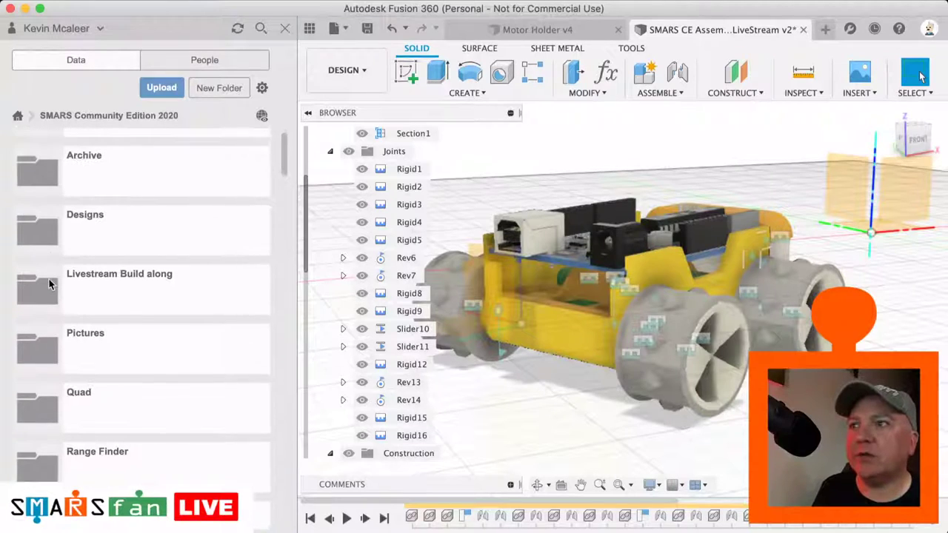
scroll(49, 279, down, 2)
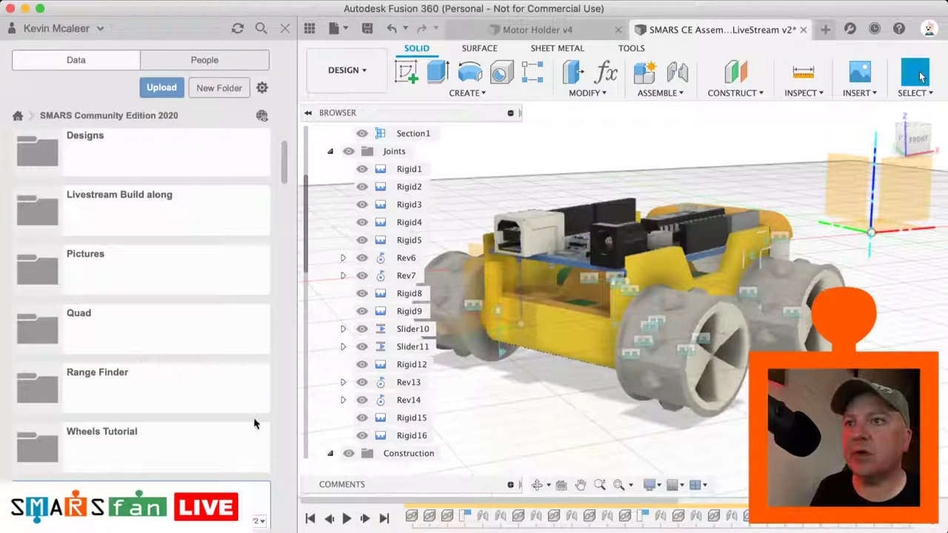
scroll(146, 422, down, 1)
scroll(130, 229, up, 3)
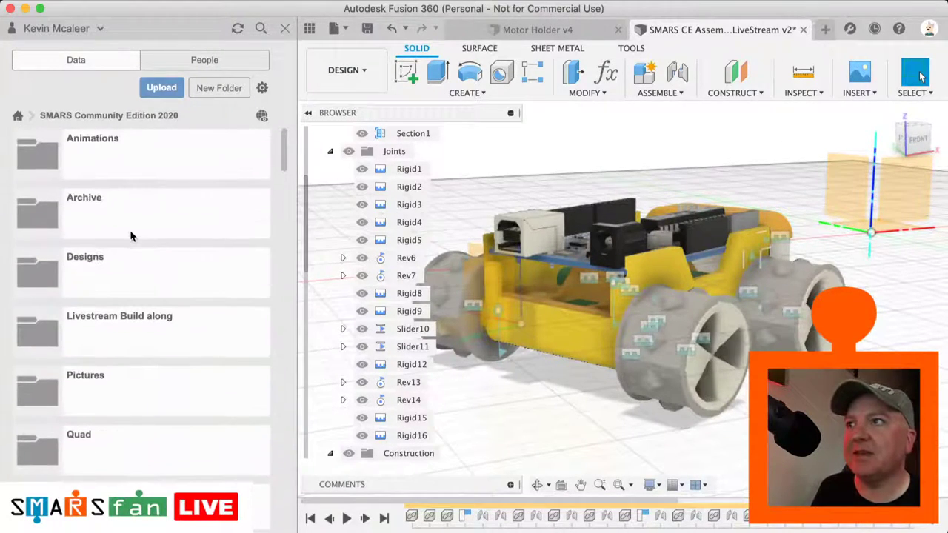
- Insert the arduino motor shield from the project's Archive folder into the current design
click(116, 191)
scroll(145, 378, down, 10)
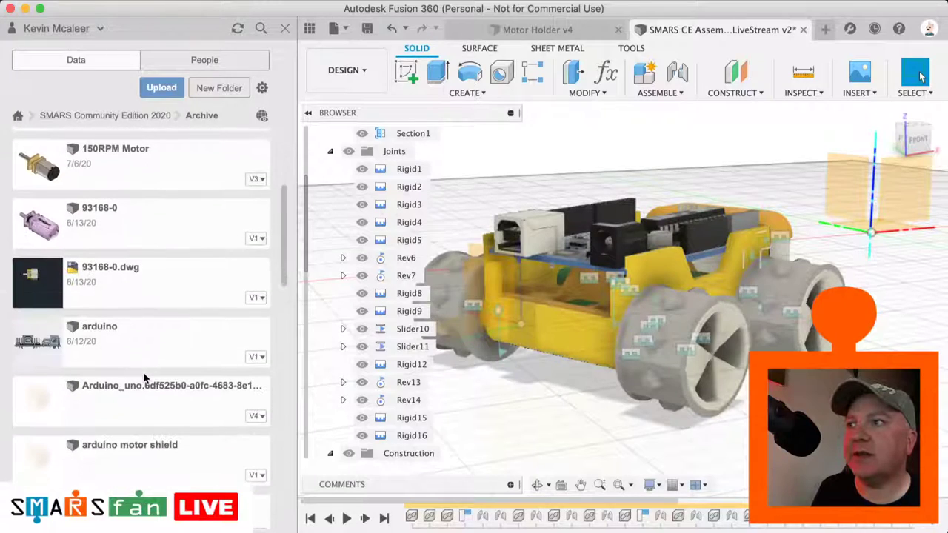
scroll(121, 456, down, 1)
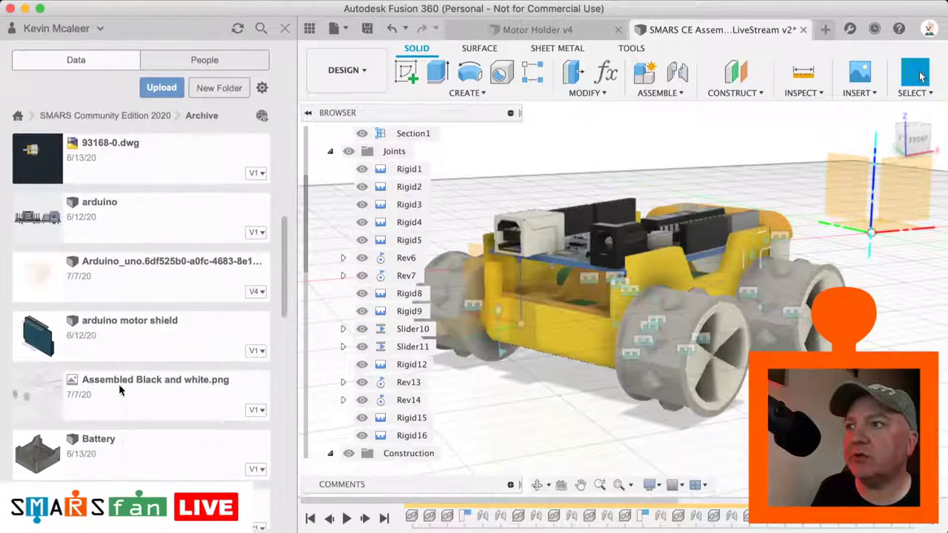
right_click(120, 342)
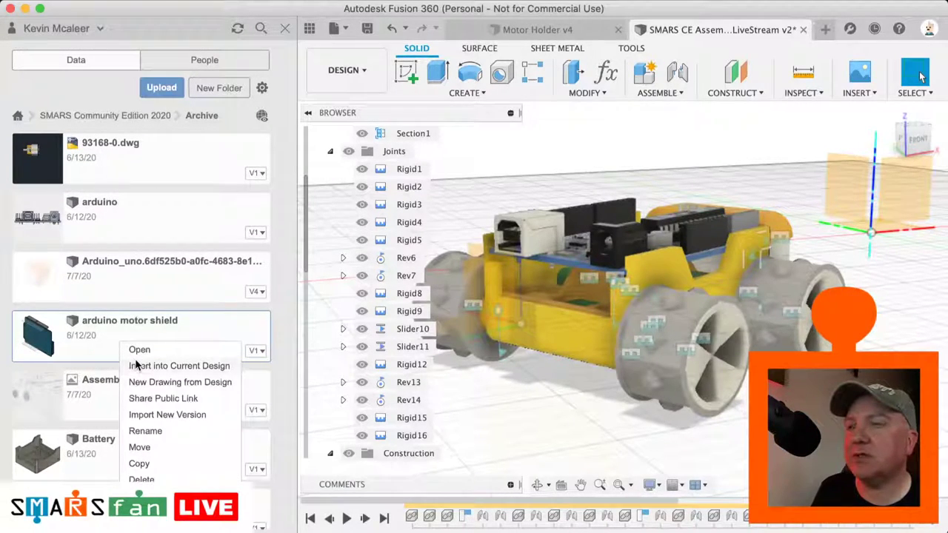
click(135, 365)
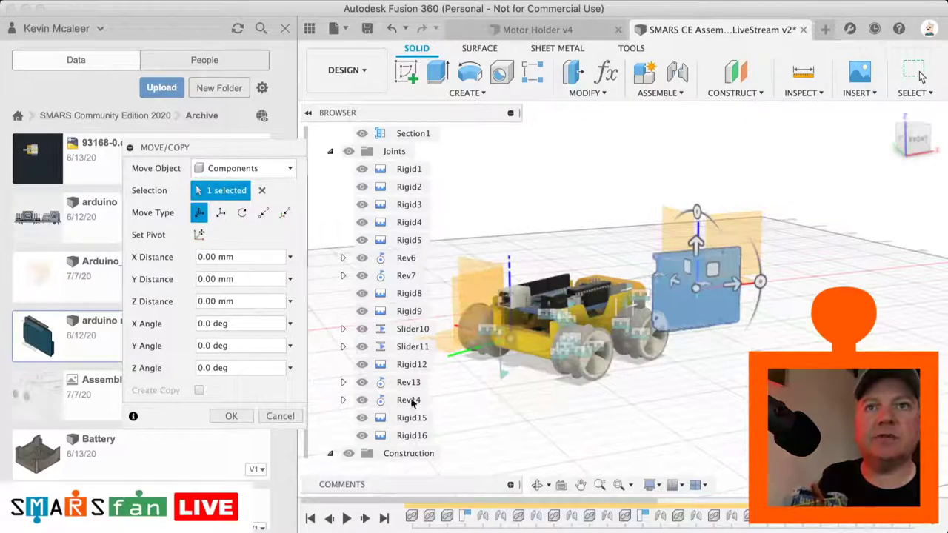
- Rotate the inserted motor shield 90 degrees about the X axis so its pins face down, and apply the move
key(super+Tab)
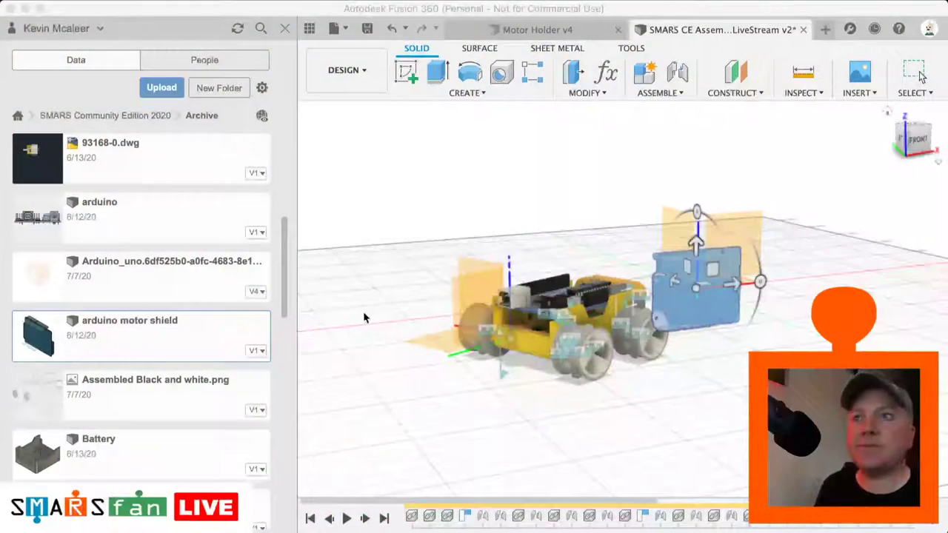
click(310, 29)
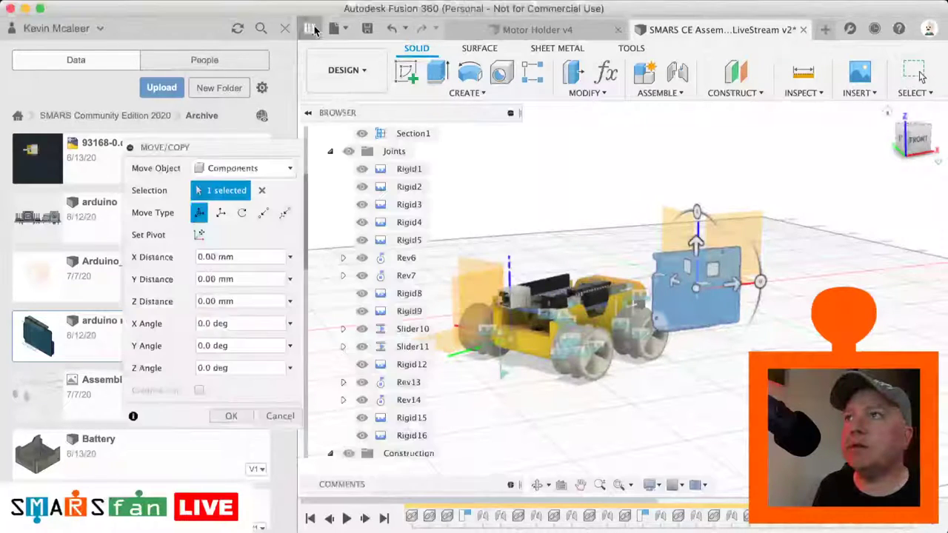
scroll(540, 255, up, 3)
scroll(540, 253, up, 2)
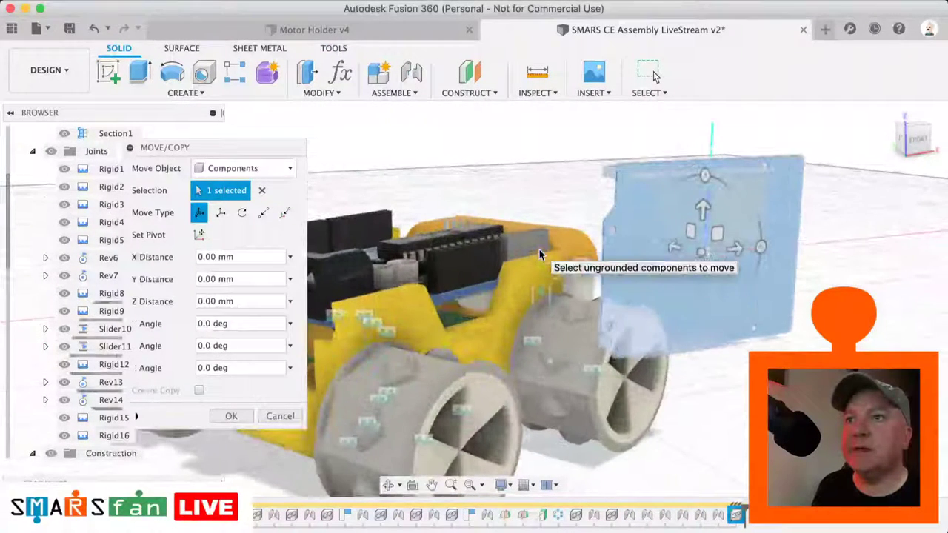
drag(712, 179, 754, 271)
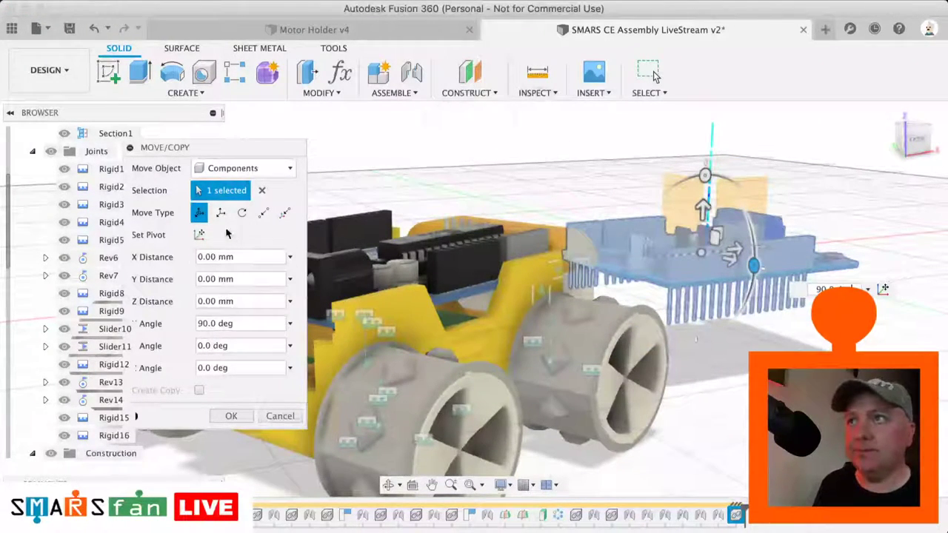
click(239, 414)
scroll(747, 242, left, 3)
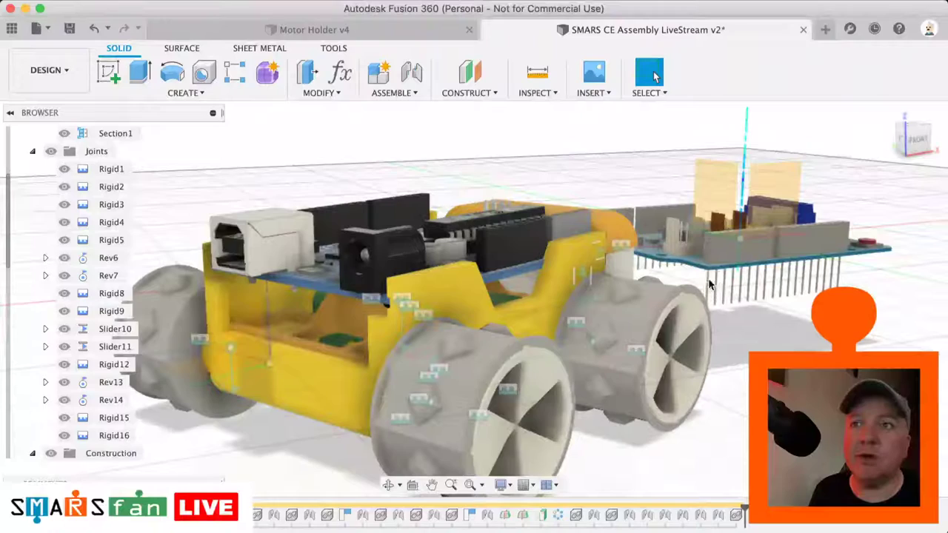
- Start a rigid joint and snap Component 1 to the tip of the motor shield's end header pin, viewed from underneath
scroll(709, 283, up, 5)
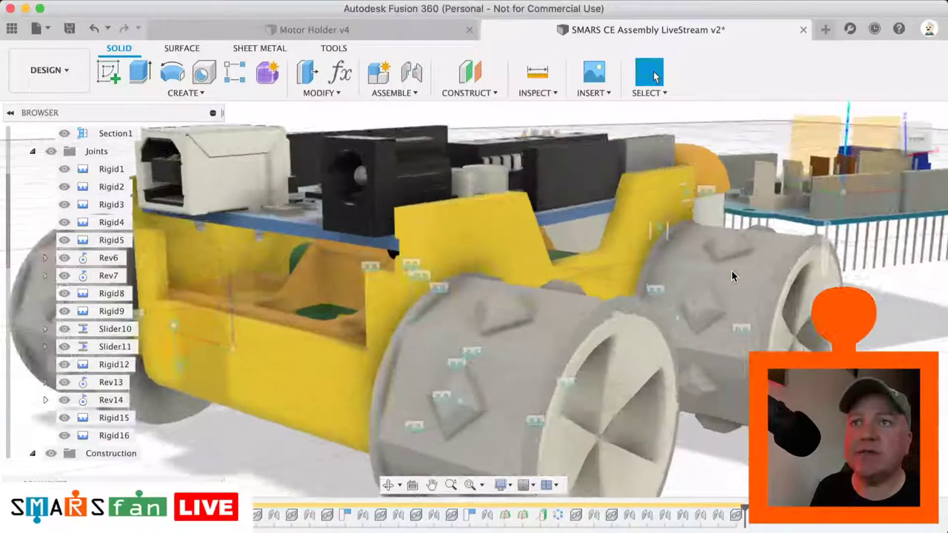
scroll(732, 275, up, 6)
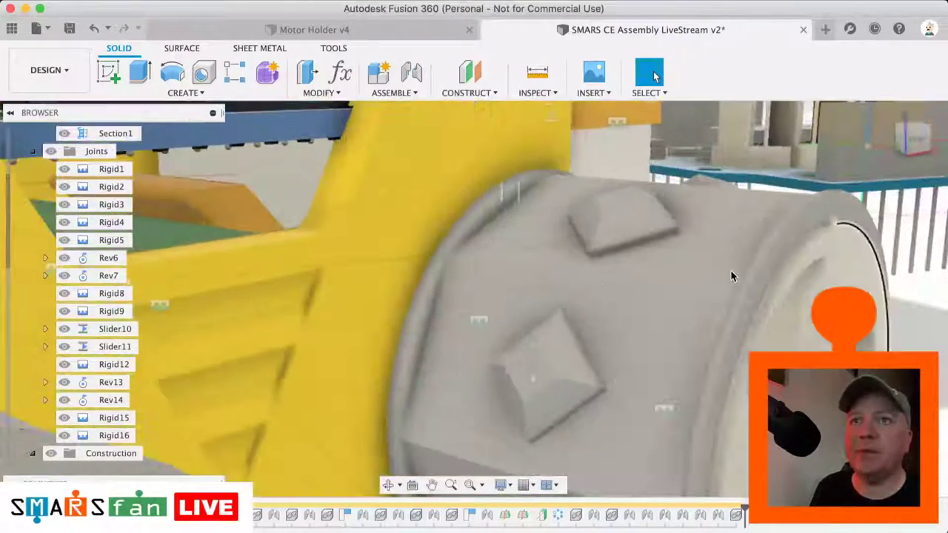
scroll(730, 275, down, 10)
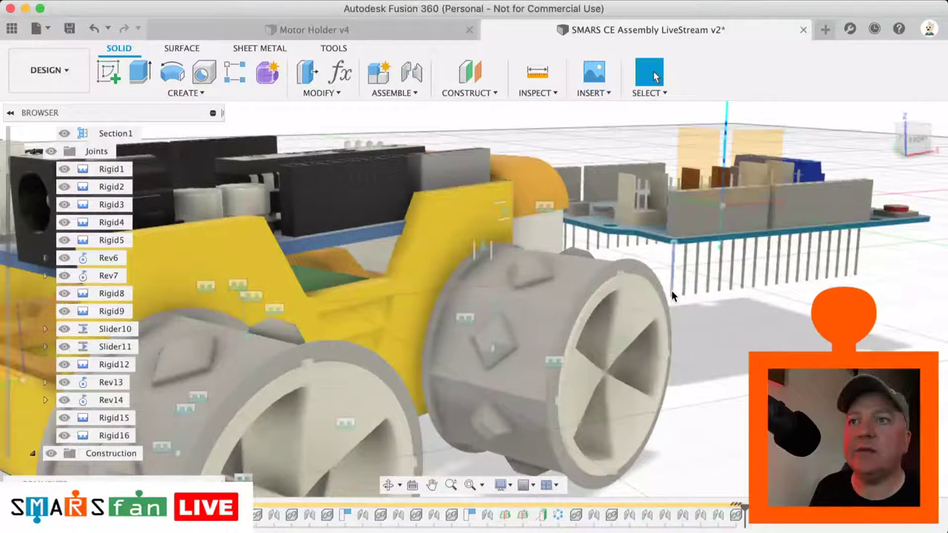
scroll(719, 310, up, 5)
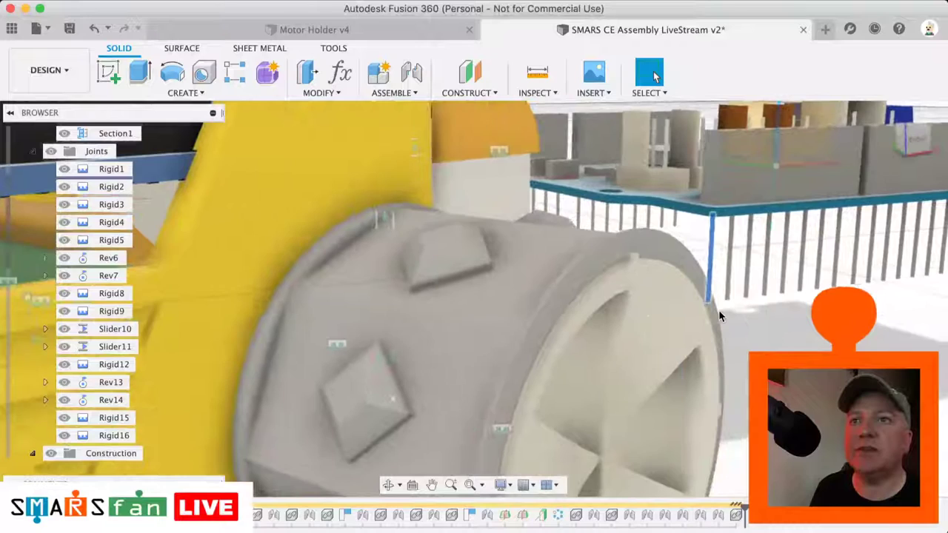
scroll(718, 310, up, 5)
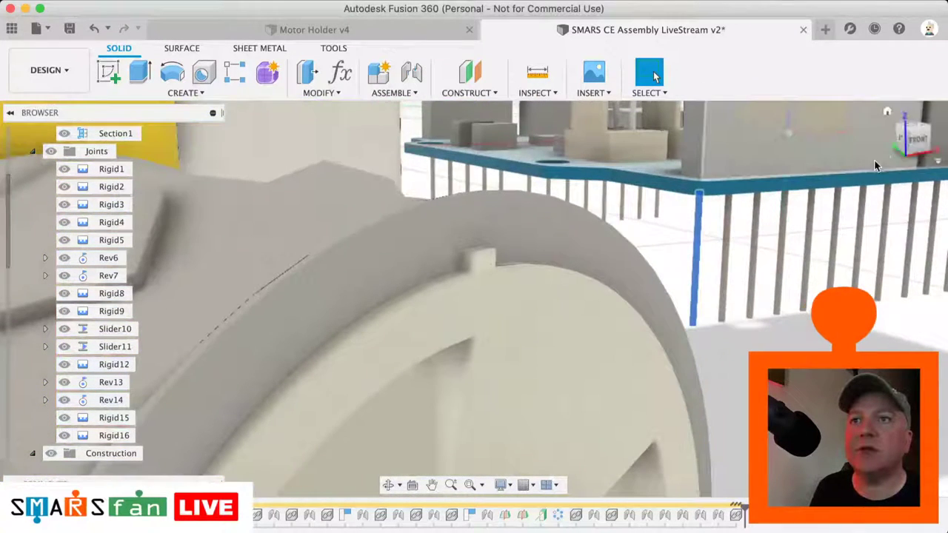
drag(913, 149, 918, 101)
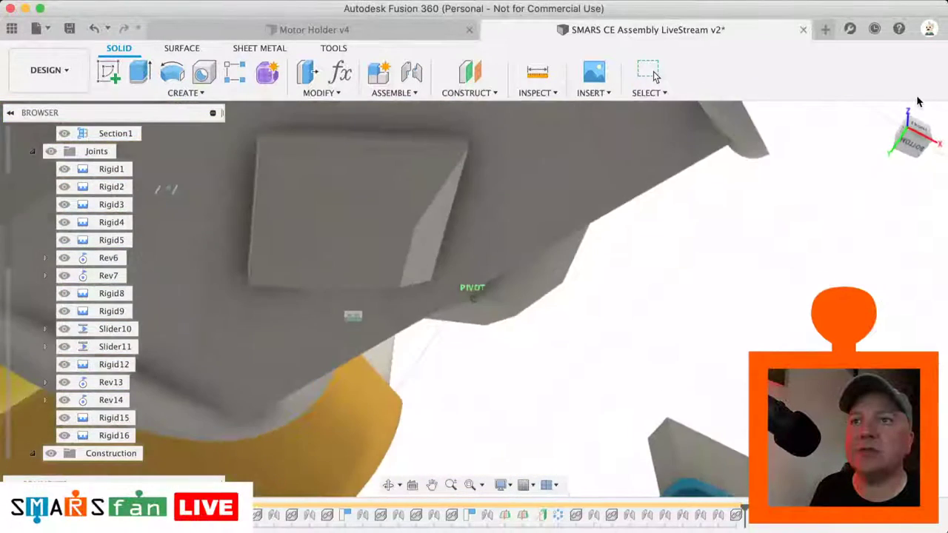
scroll(690, 368, up, 8)
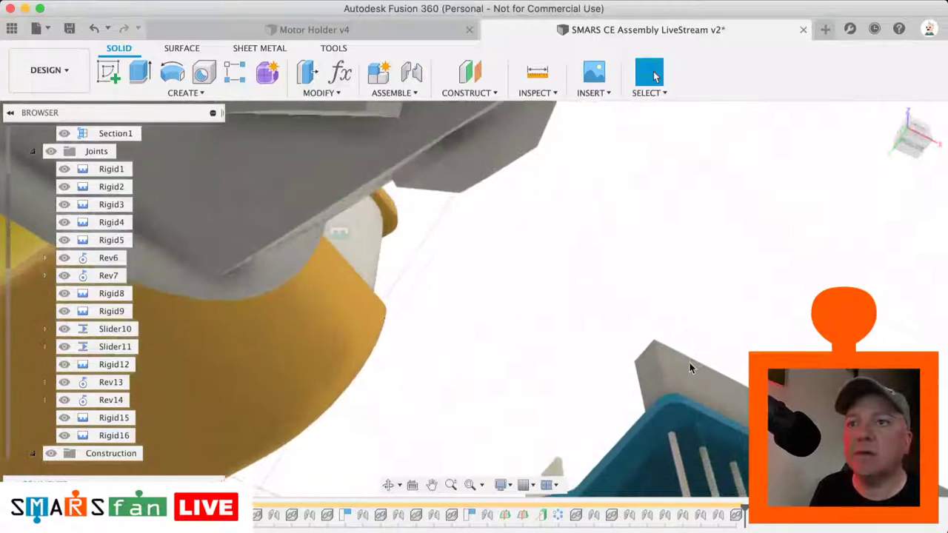
scroll(690, 369, up, 5)
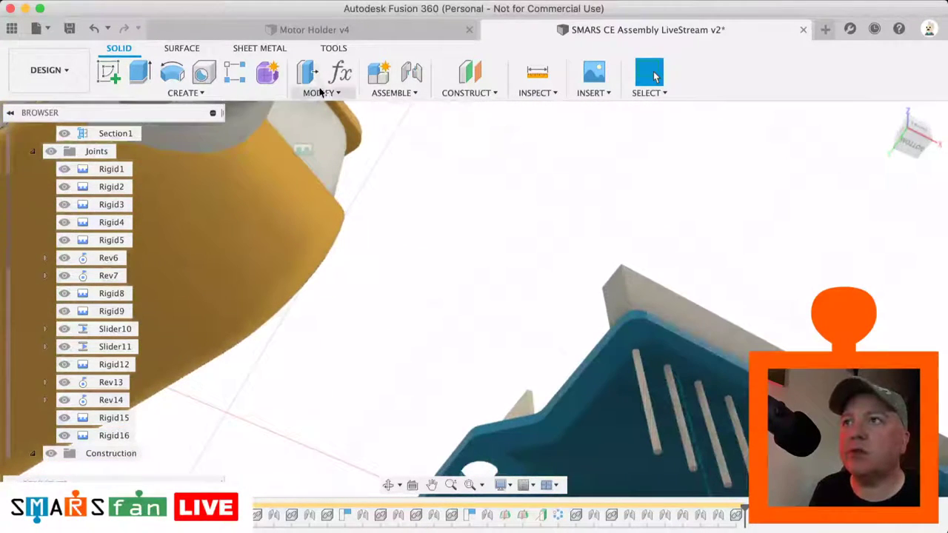
click(410, 72)
click(120, 149)
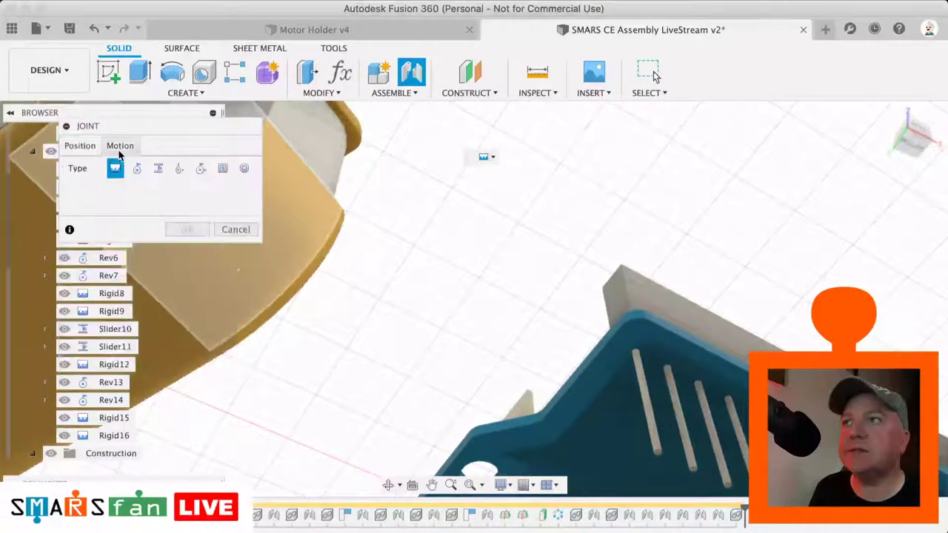
click(81, 146)
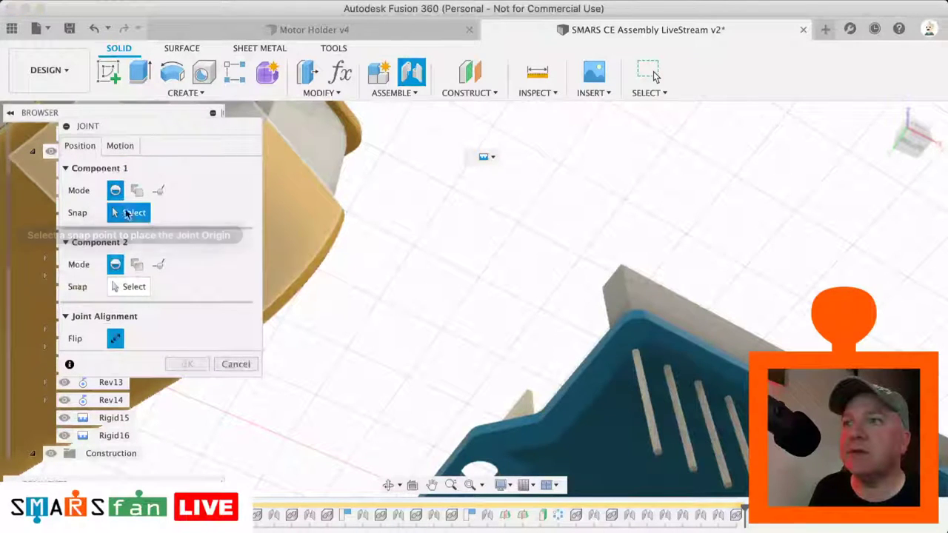
click(128, 212)
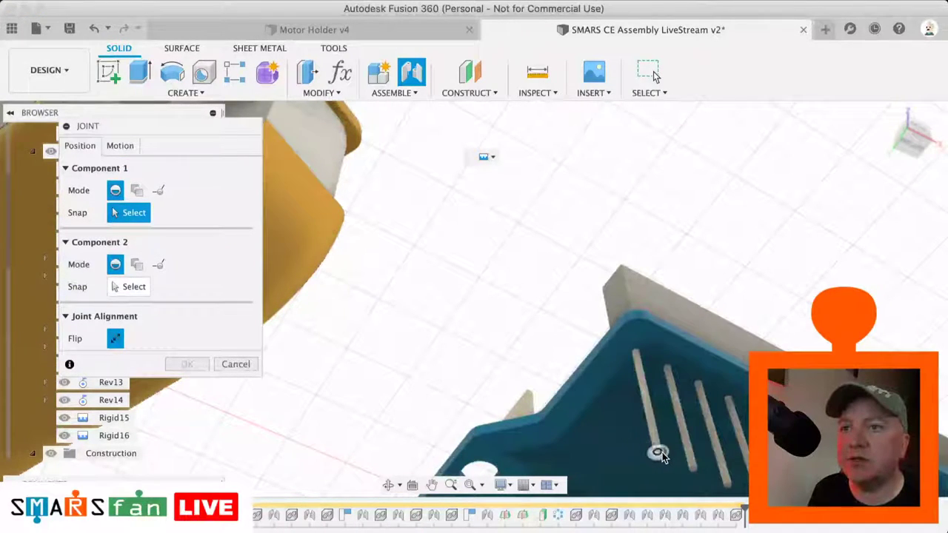
click(658, 455)
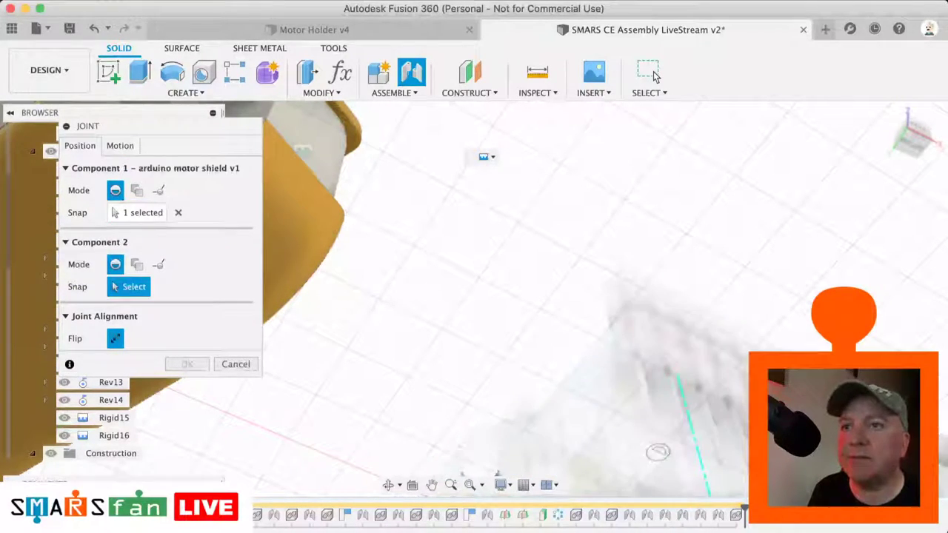
- Snap Component 2 of the joint to the end header hole on the blue Uno board, near the range finder
click(910, 132)
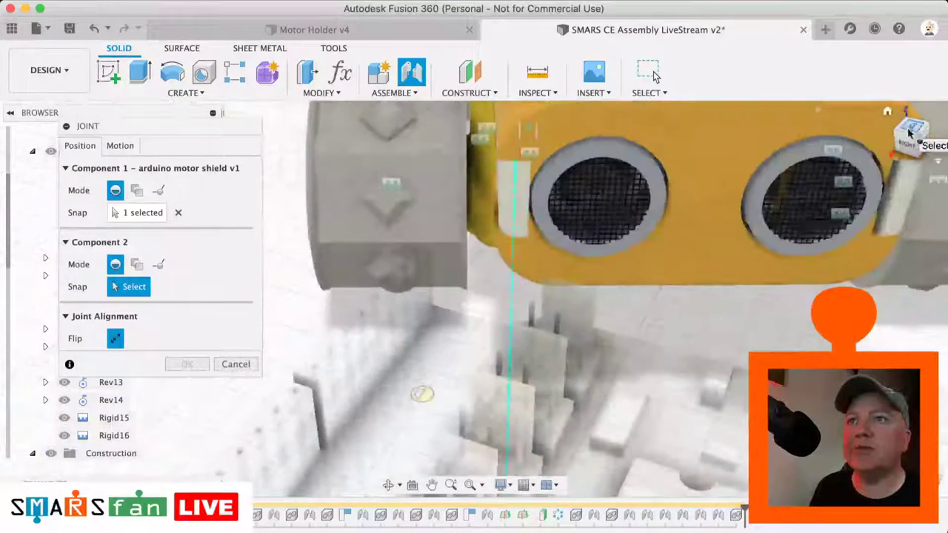
click(910, 132)
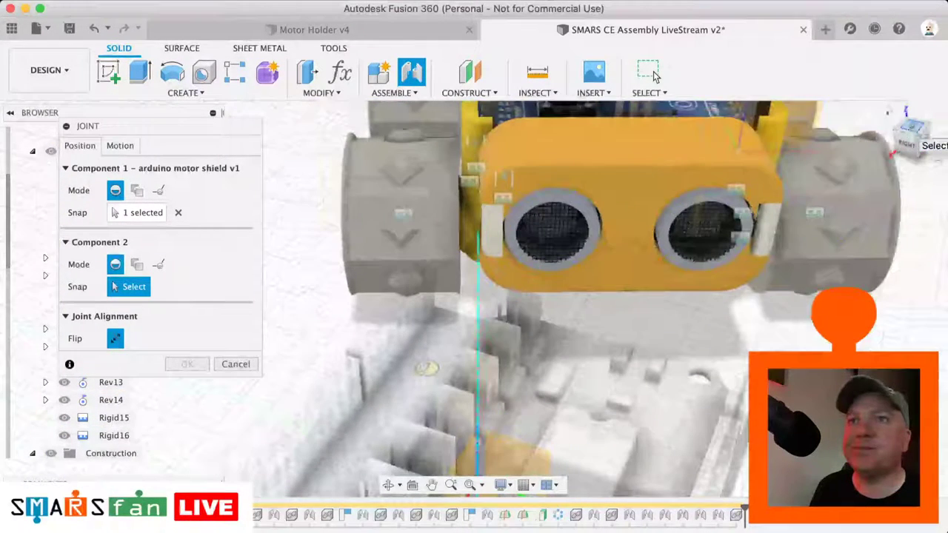
click(917, 137)
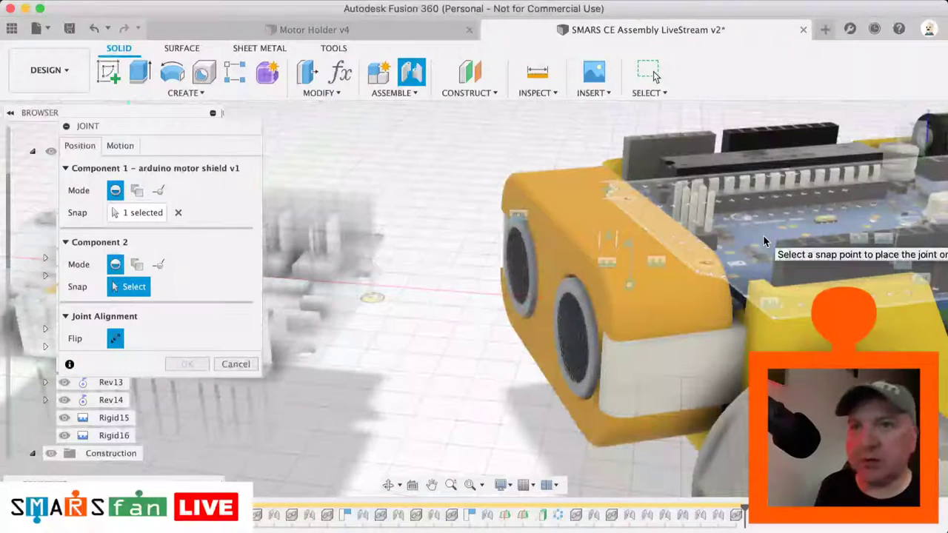
click(783, 310)
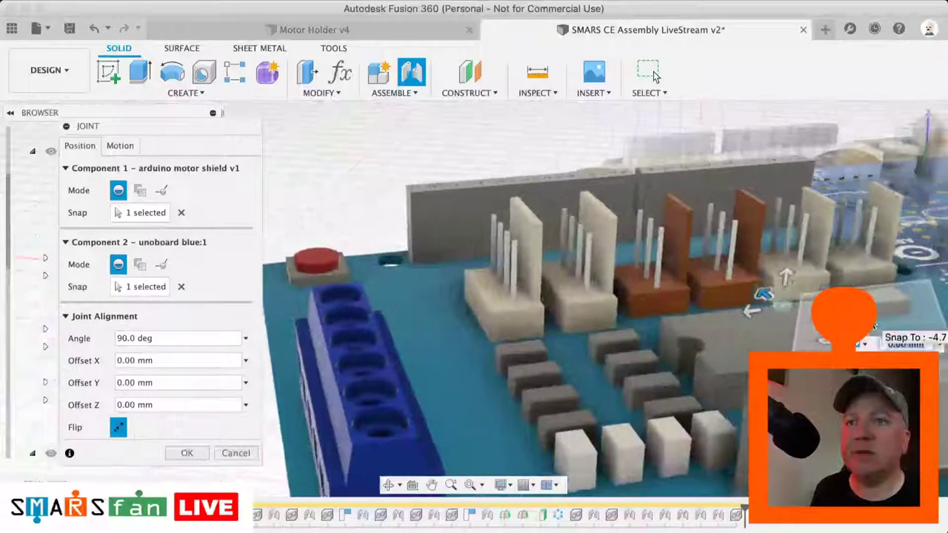
- Try the flipped alignment of the motor shield, restore it, and set the joint angle to -90 deg
click(121, 428)
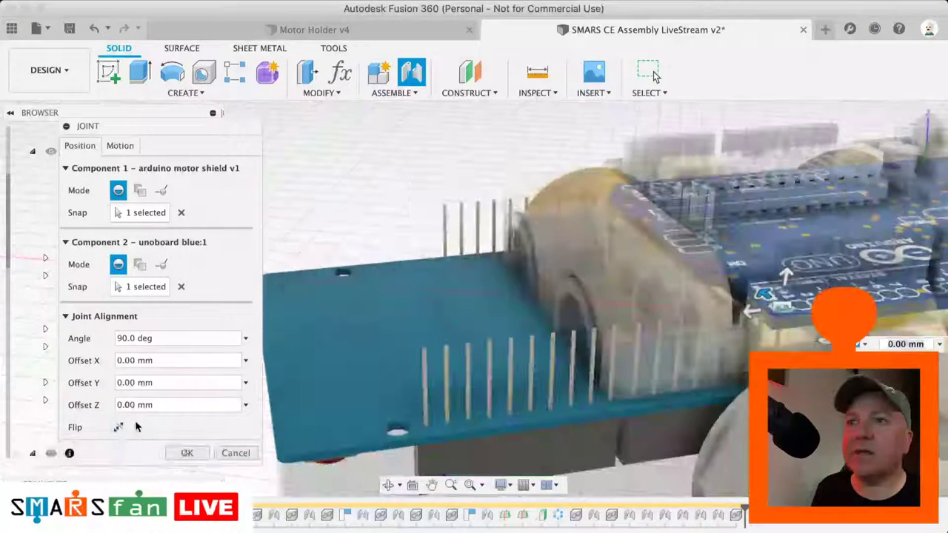
click(115, 427)
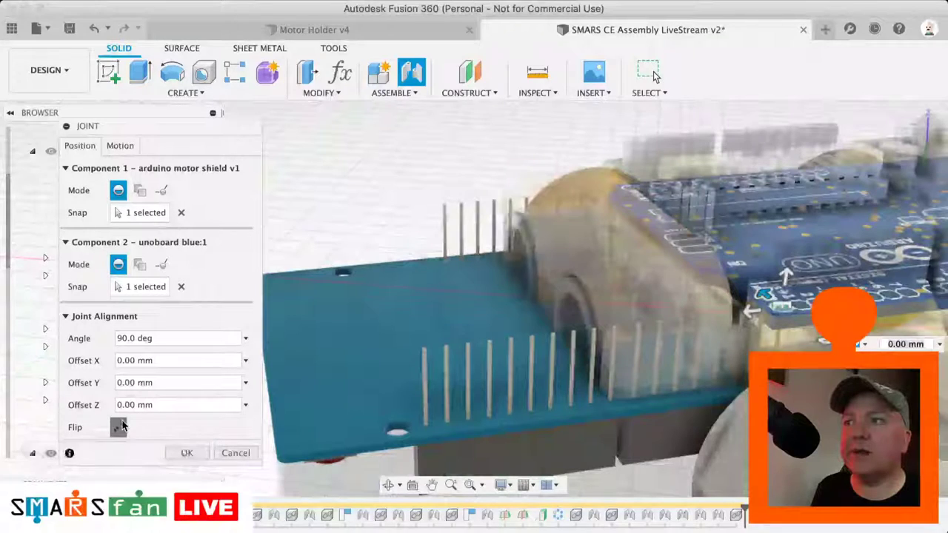
drag(129, 339, 83, 342)
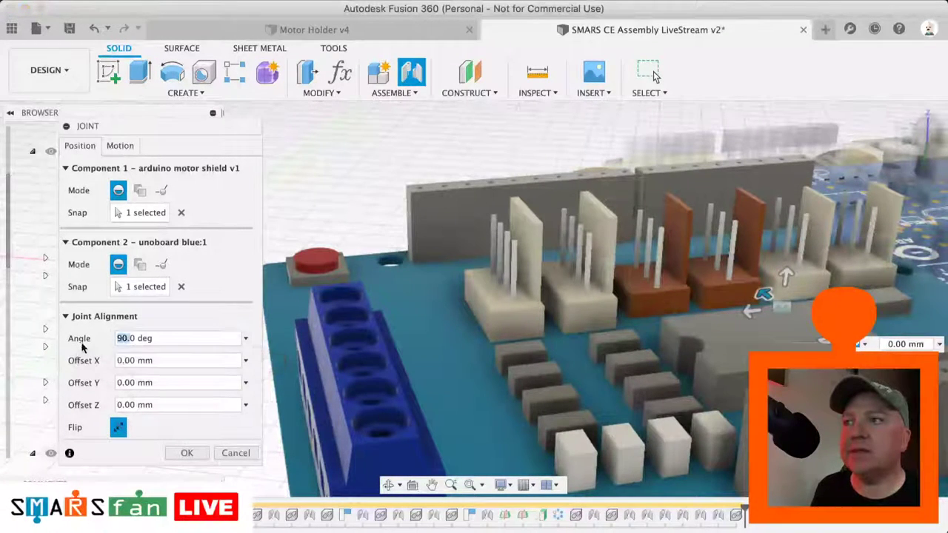
text(0)
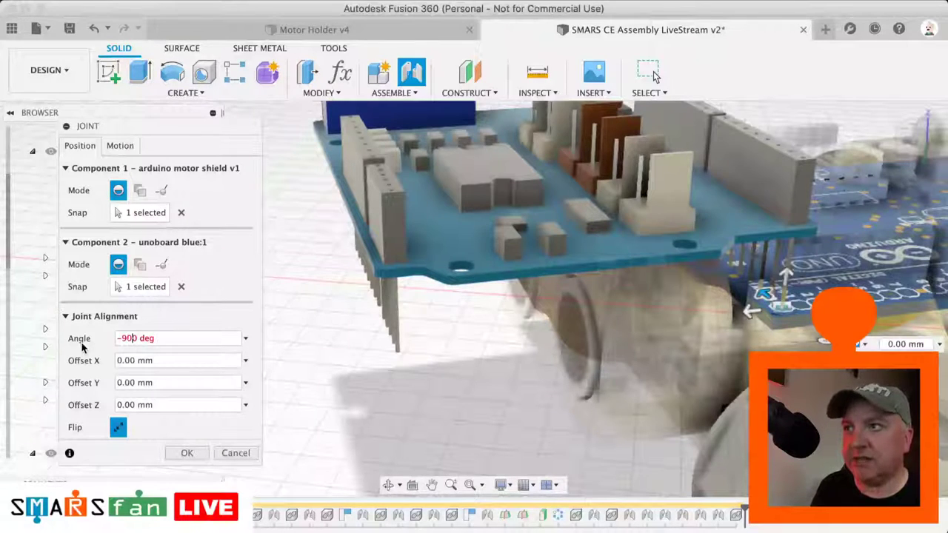
key(BackSpace)
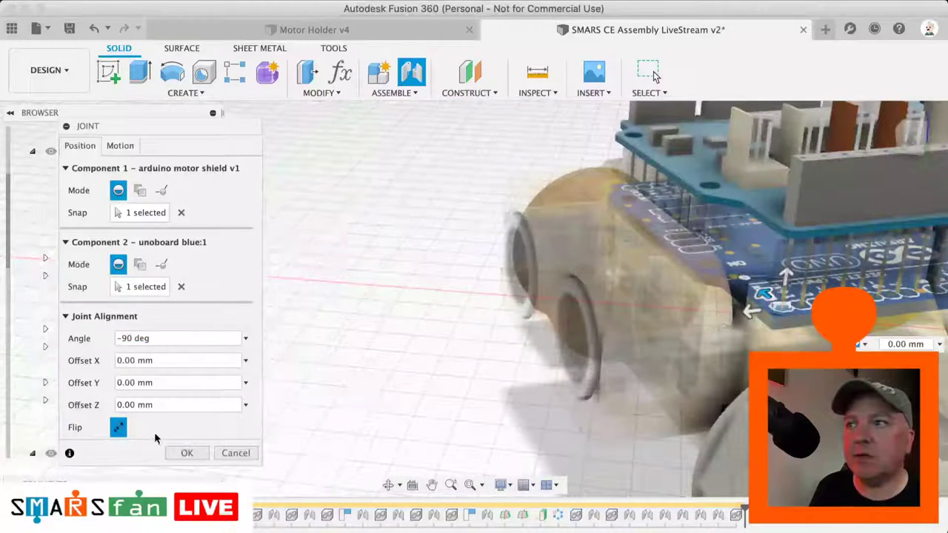
- Apply the motor shield's rigid joint to the Uno board and inspect the seated shield from the robot's side
click(185, 453)
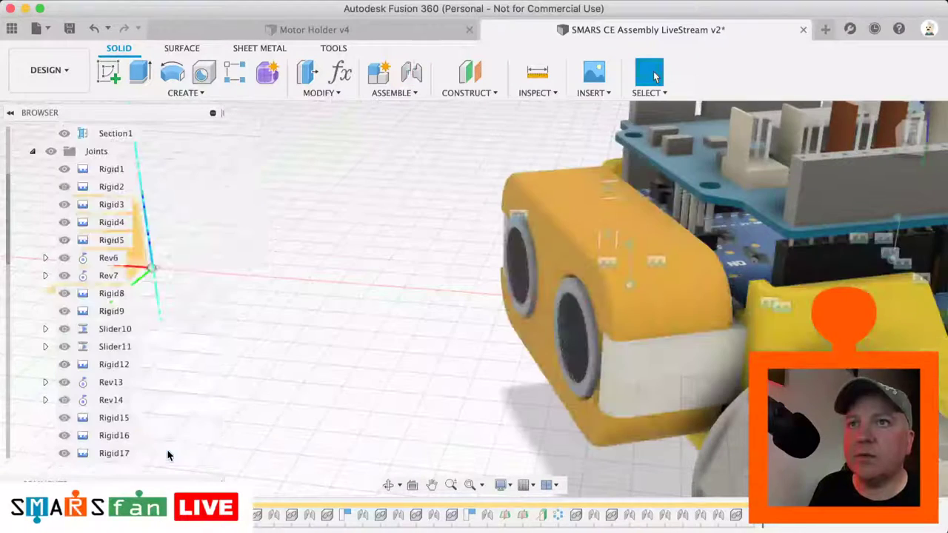
scroll(681, 207, down, 5)
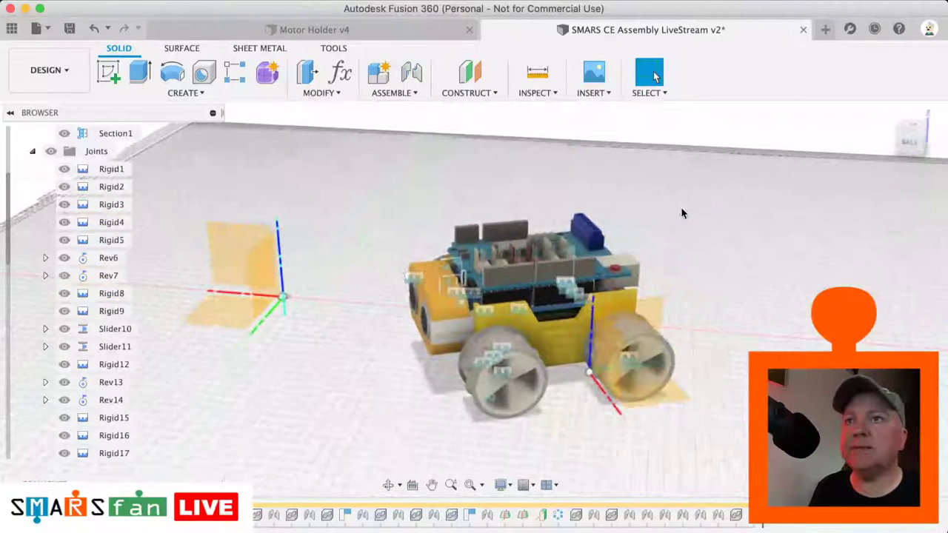
drag(899, 139, 511, 299)
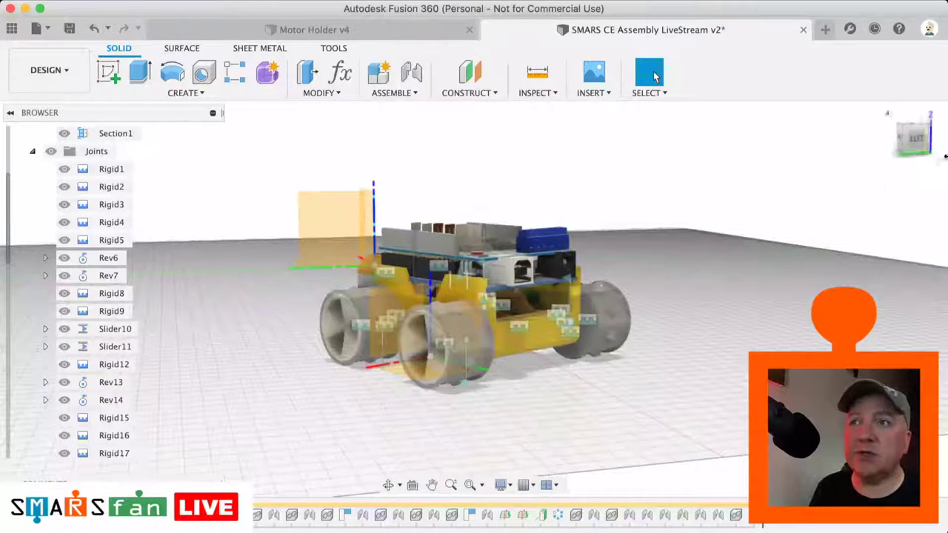
drag(926, 138, 512, 241)
scroll(513, 241, up, 5)
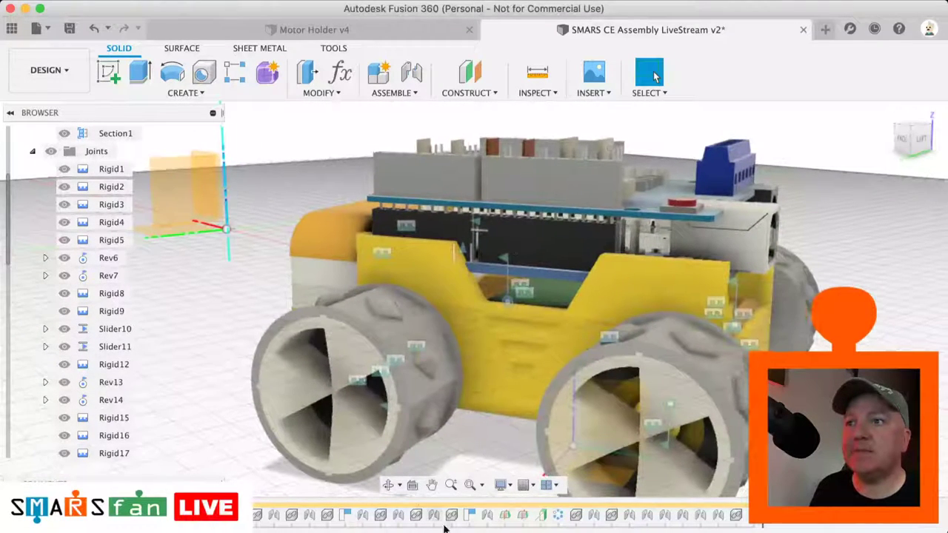
- Hide all work features in the Design workspace so that only the robot's solid parts are displayed
click(522, 485)
click(502, 485)
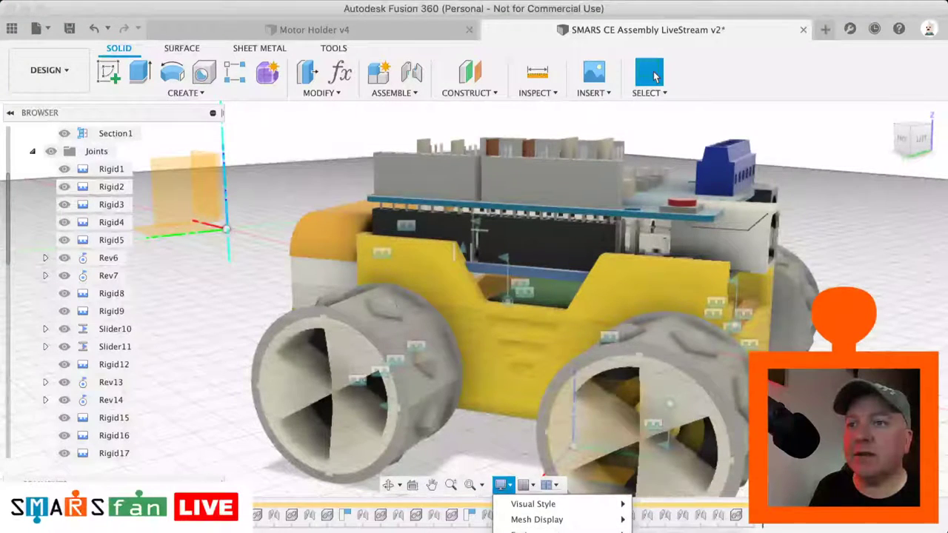
mouse_move(563, 531)
click(644, 506)
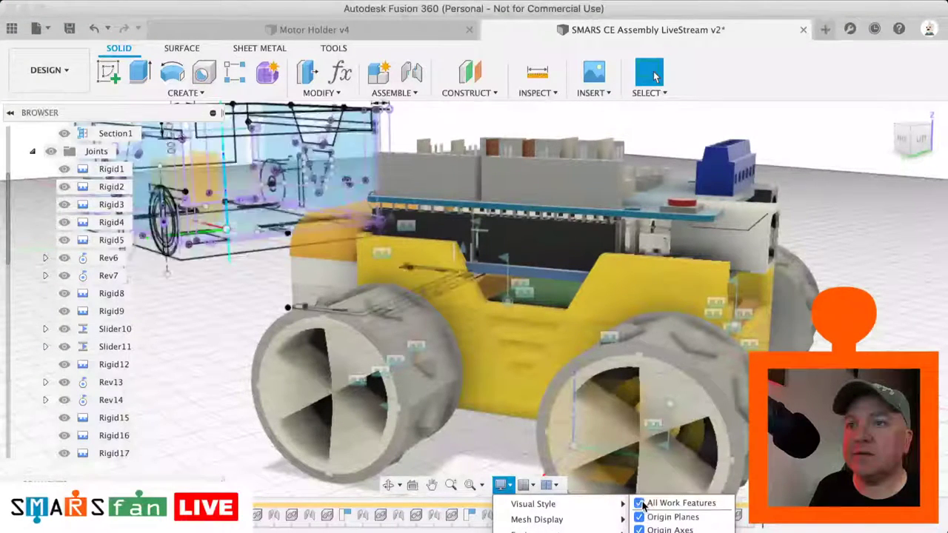
click(644, 505)
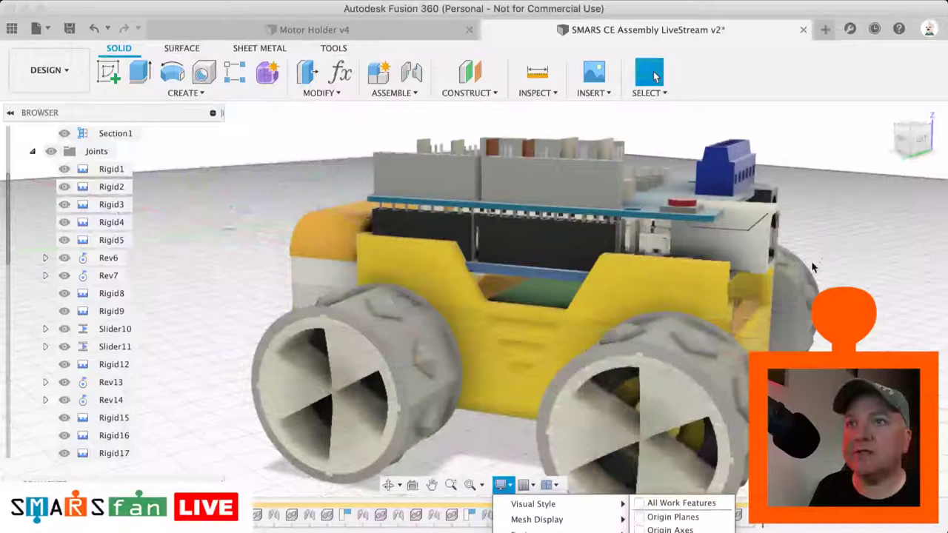
scroll(812, 261, down, 3)
scroll(747, 263, down, 1)
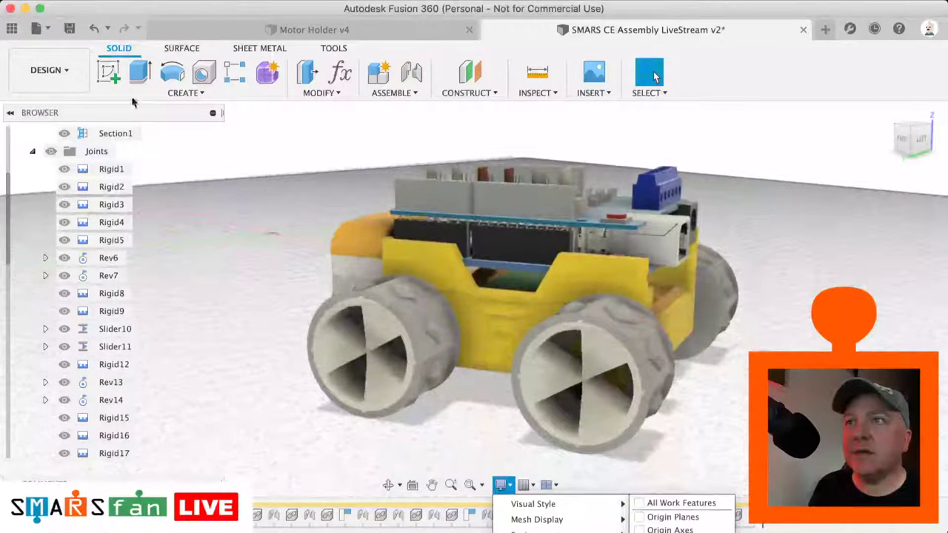
- Save the assembly with the version description "User Saved" and switch to the Animation workspace
click(69, 28)
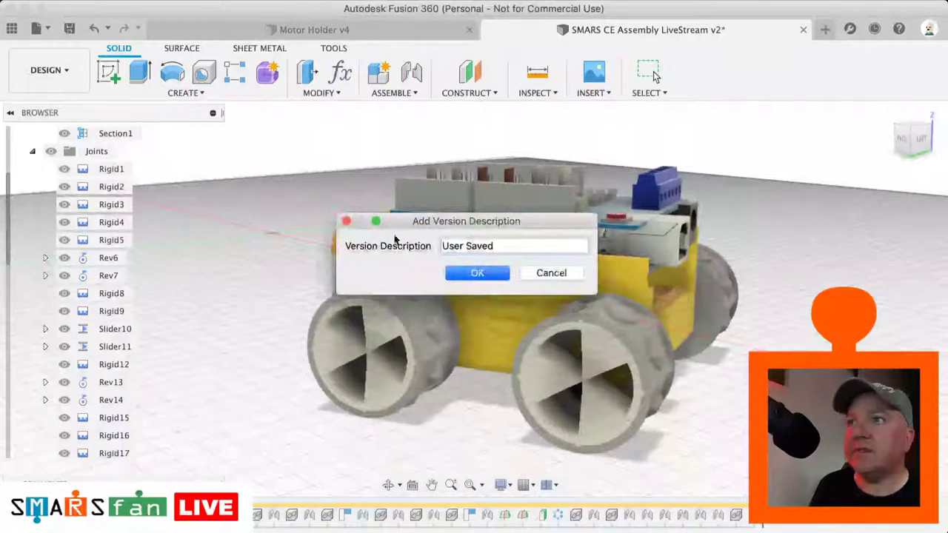
click(451, 274)
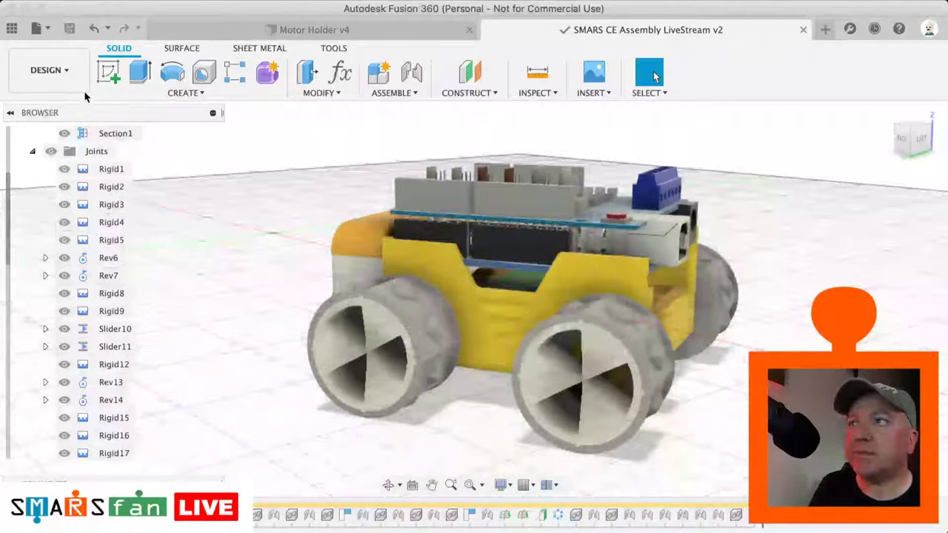
click(65, 72)
click(55, 183)
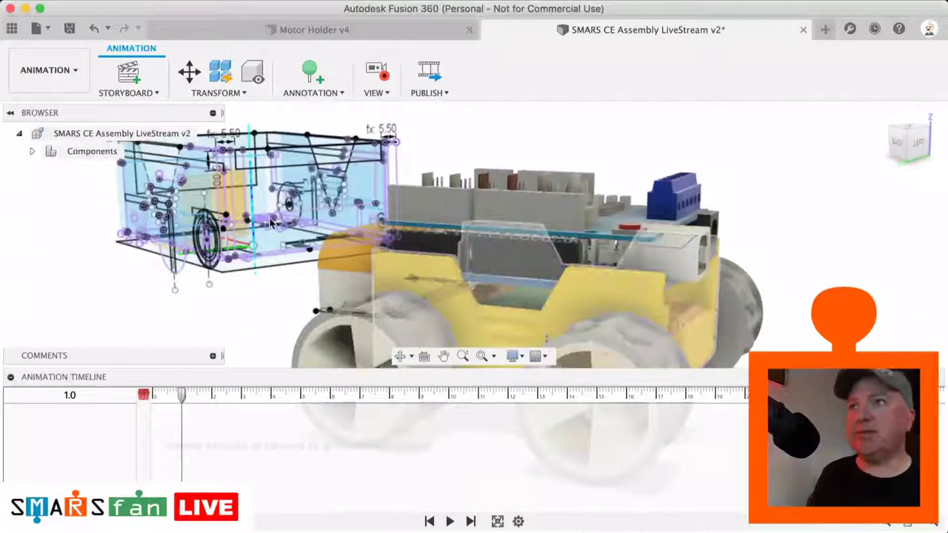
- Turn off visibility of all work features in the Animation workspace and expand the assembly's Components list
scroll(336, 221, down, 4)
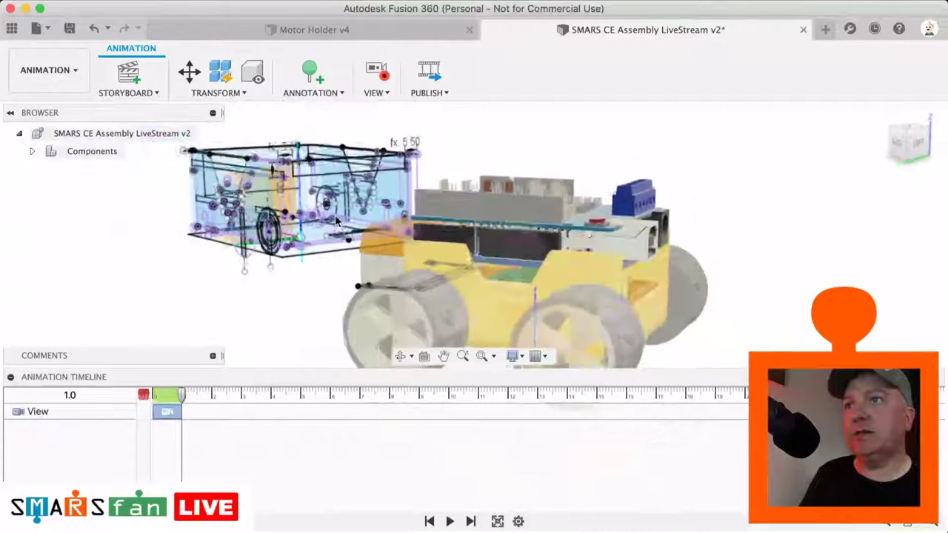
click(513, 356)
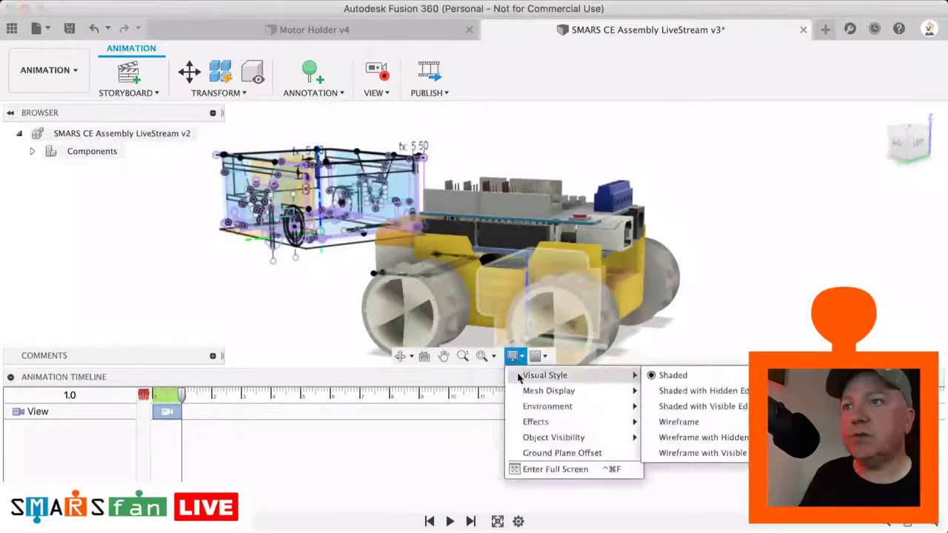
mouse_move(547, 428)
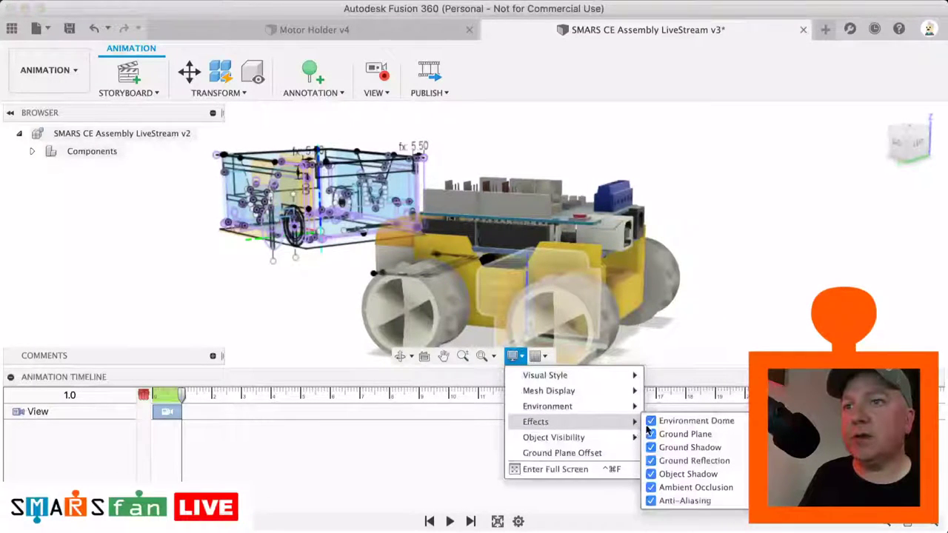
mouse_move(615, 442)
click(651, 437)
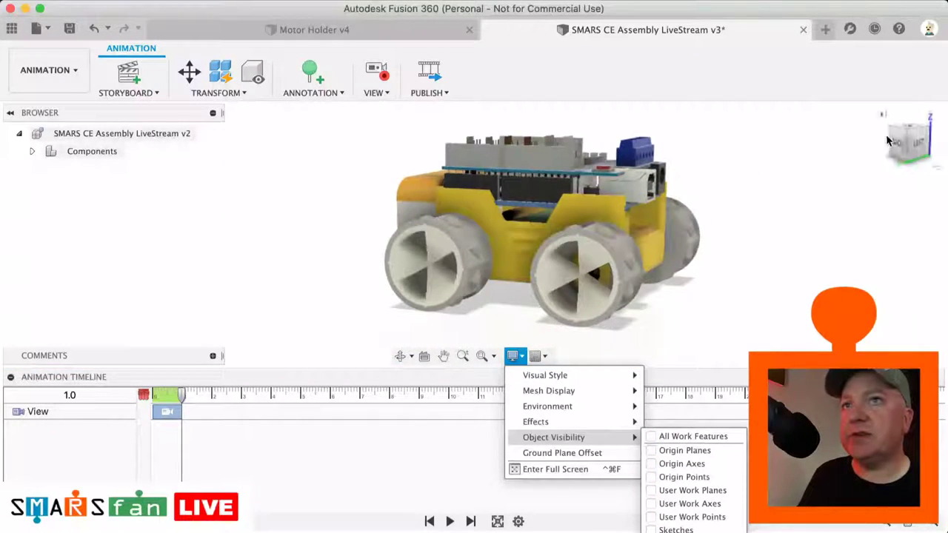
click(32, 152)
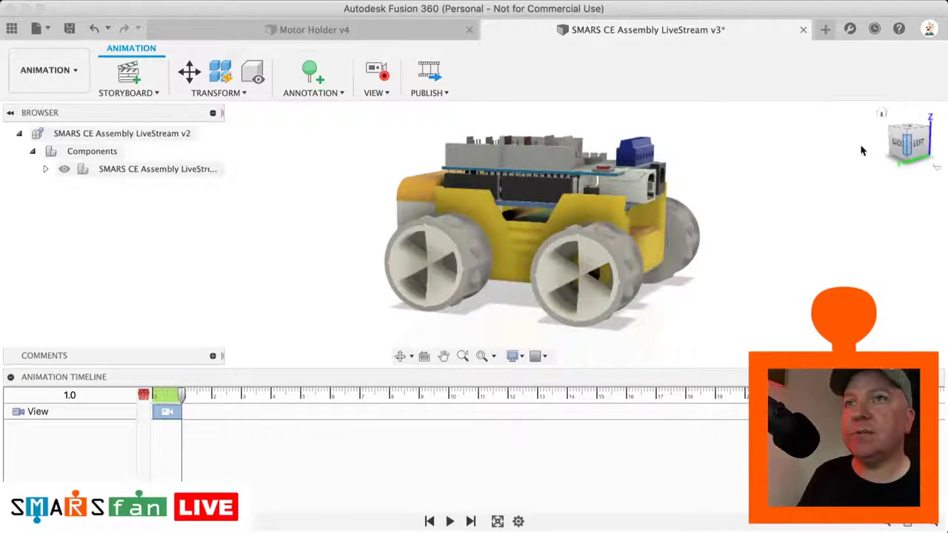
- Return to the Design workspace and look at the robot in the TOP, FRONT and HOME named views
click(34, 70)
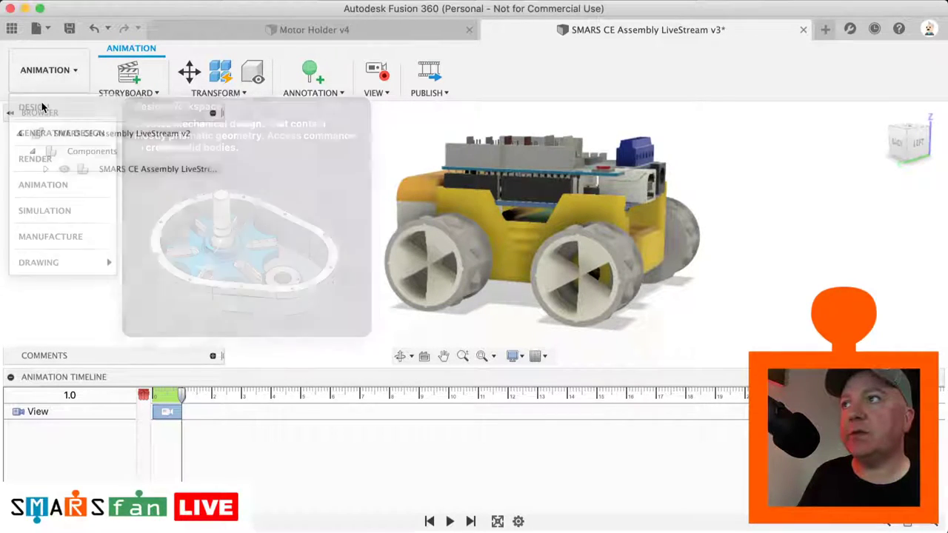
click(42, 108)
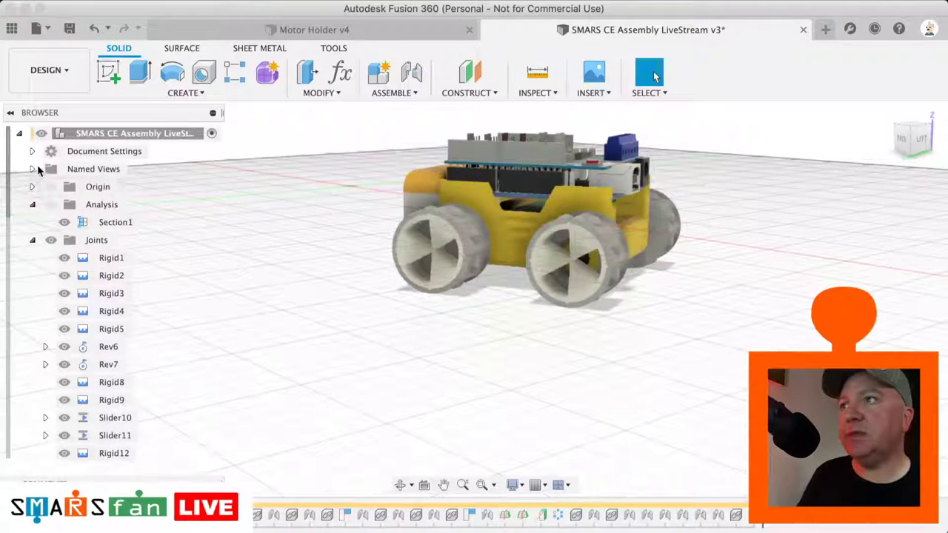
click(32, 170)
double_click(74, 186)
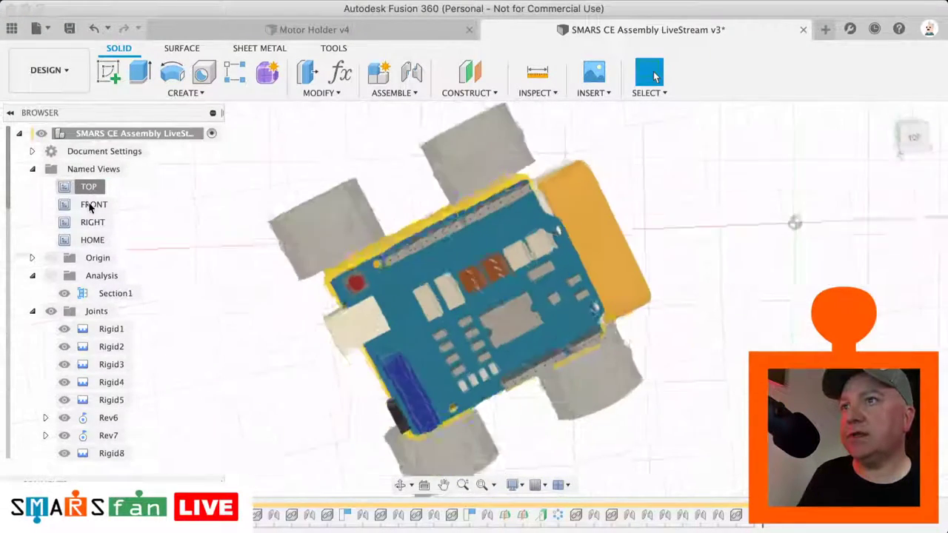
double_click(95, 206)
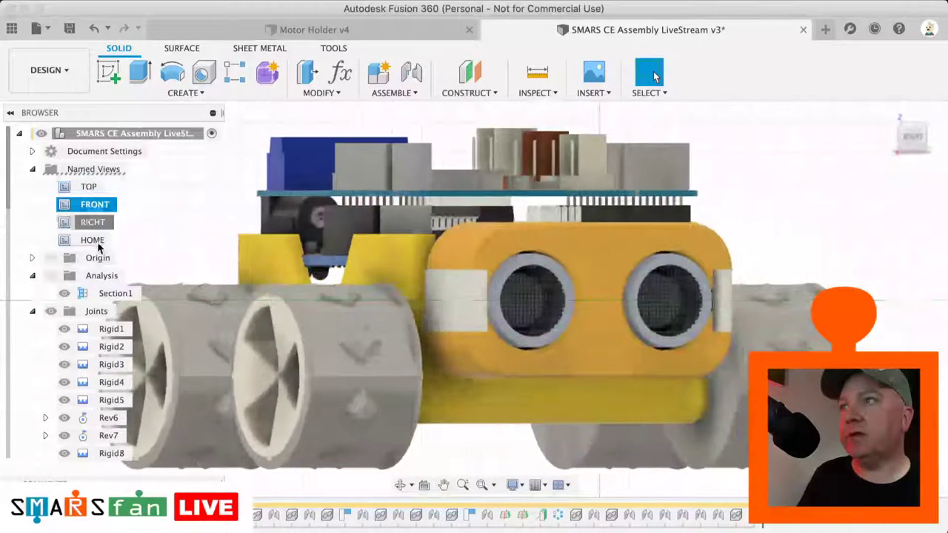
double_click(92, 240)
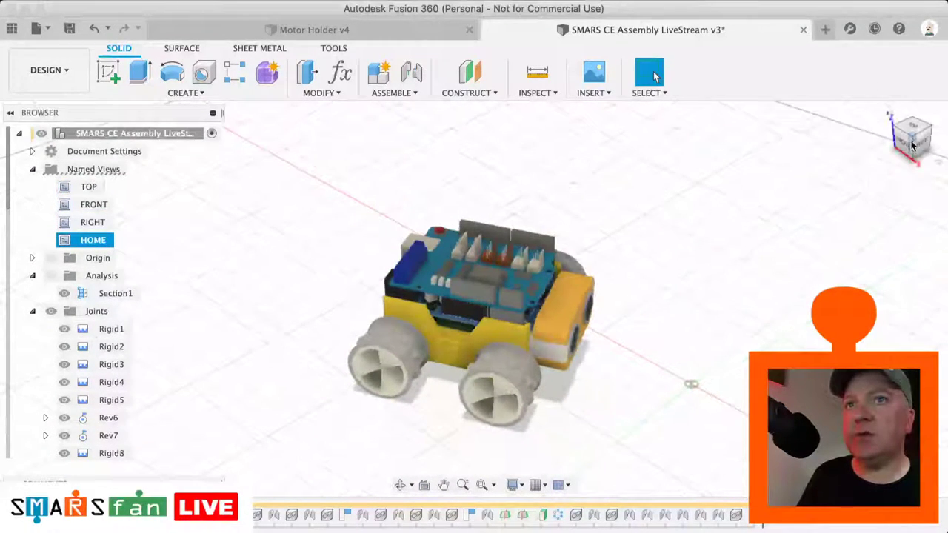
- Save a low close-up of the robot's range finder front as the named view "Hero Shot" and test it against HOME
mouse_move(872, 138)
mouse_down()
mouse_move(827, 118)
mouse_move(887, 152)
mouse_up()
scroll(570, 331, up, 6)
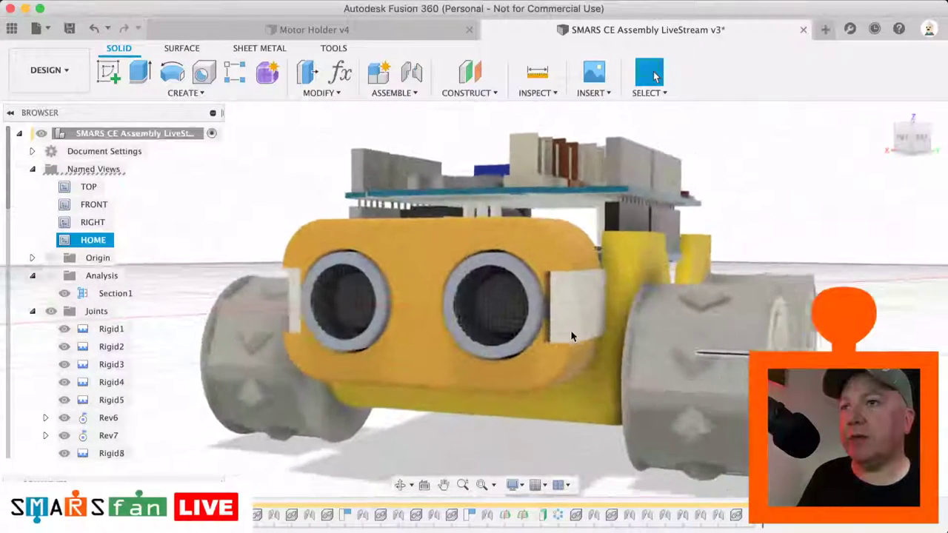
right_click(78, 171)
click(103, 182)
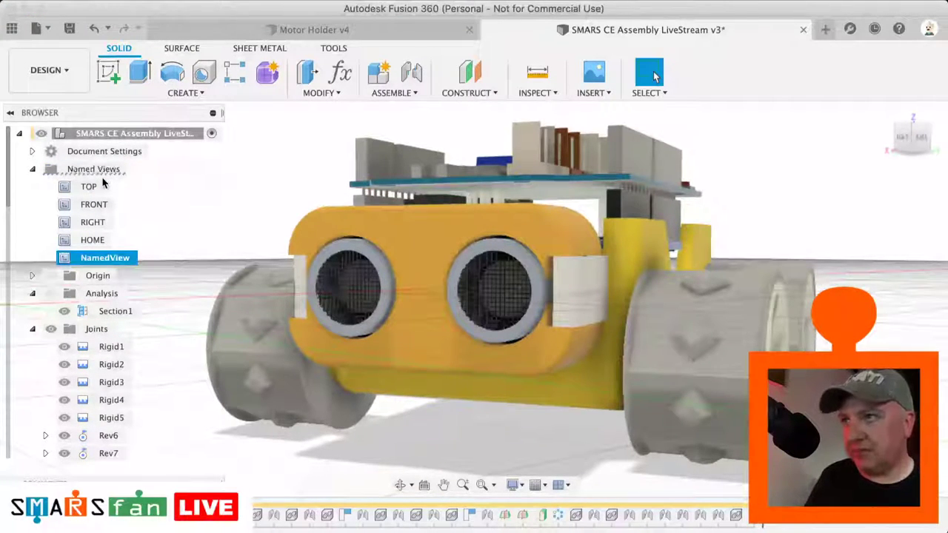
double_click(111, 258)
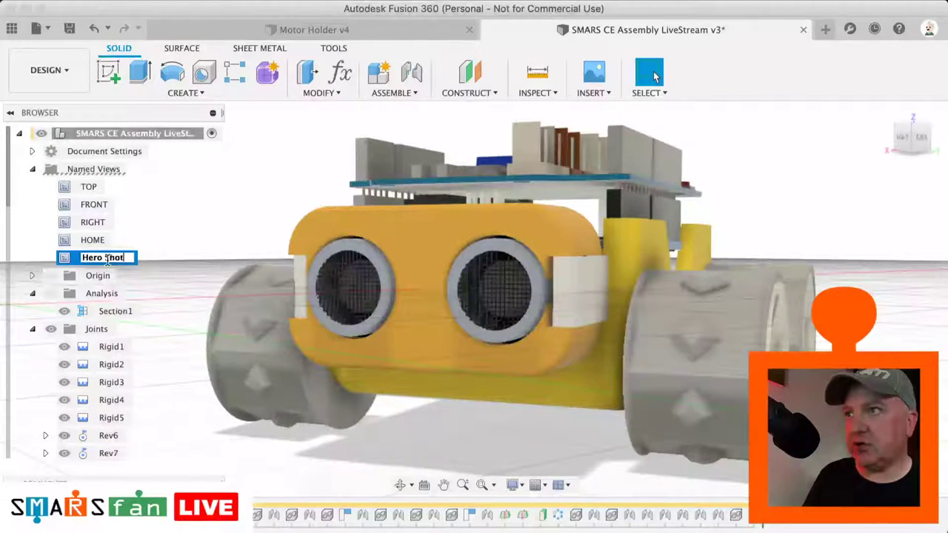
key(Return)
click(73, 246)
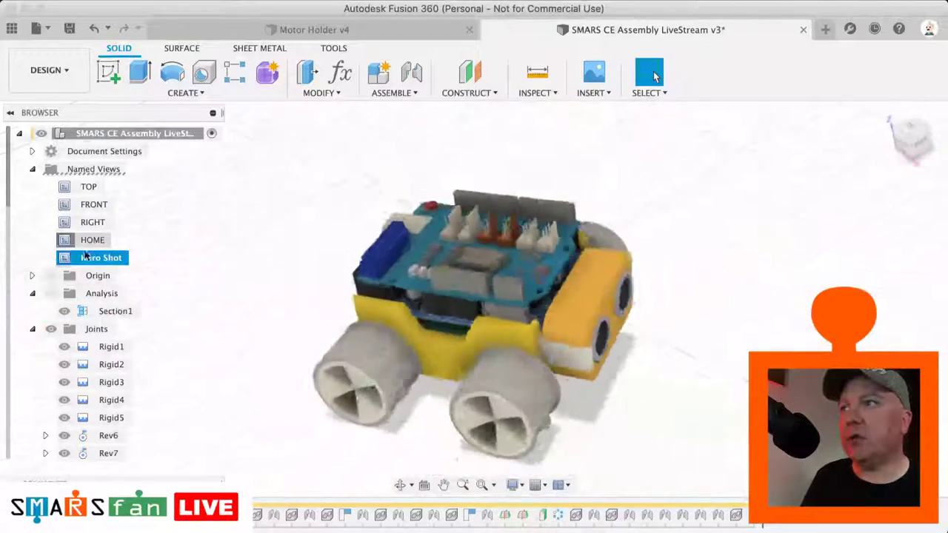
click(89, 263)
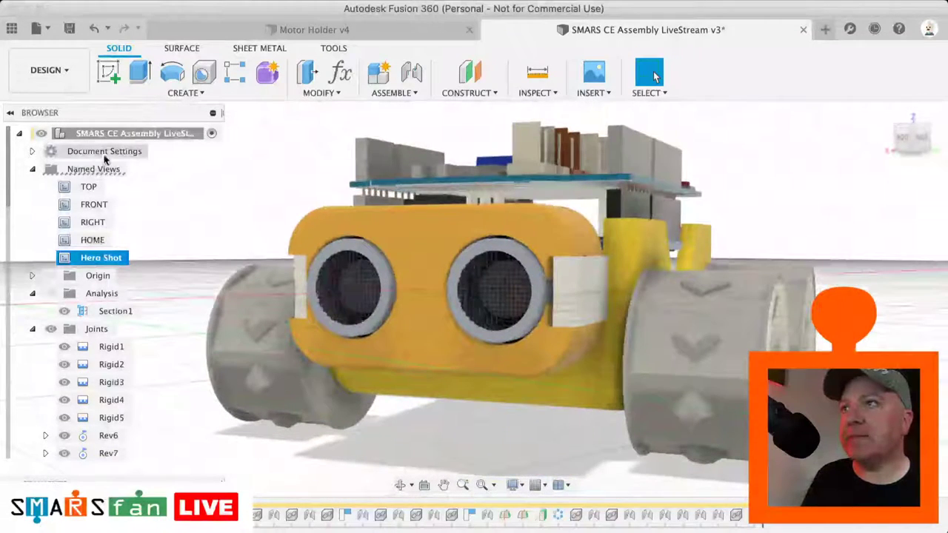
- Look at the robot in the Render workspace and switch to the Animation workspace
click(49, 71)
click(55, 164)
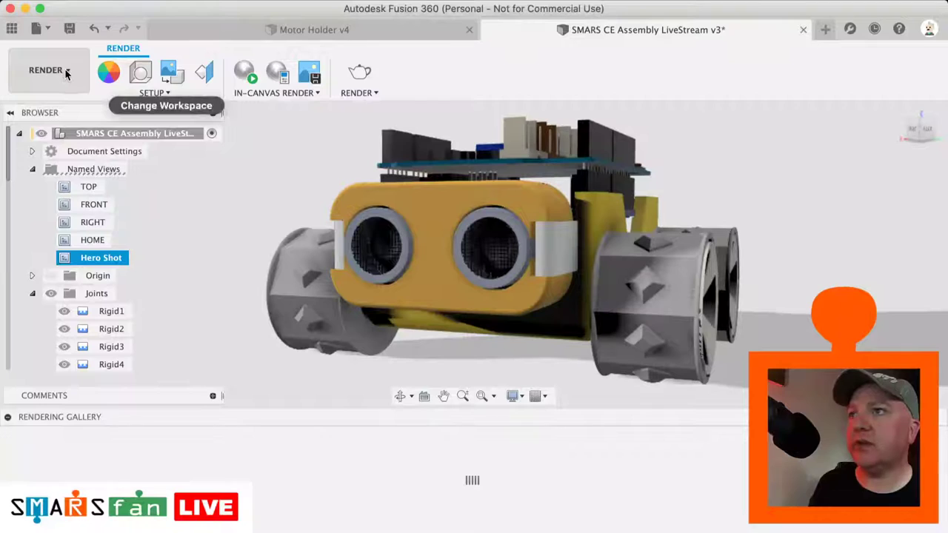
click(63, 71)
click(55, 185)
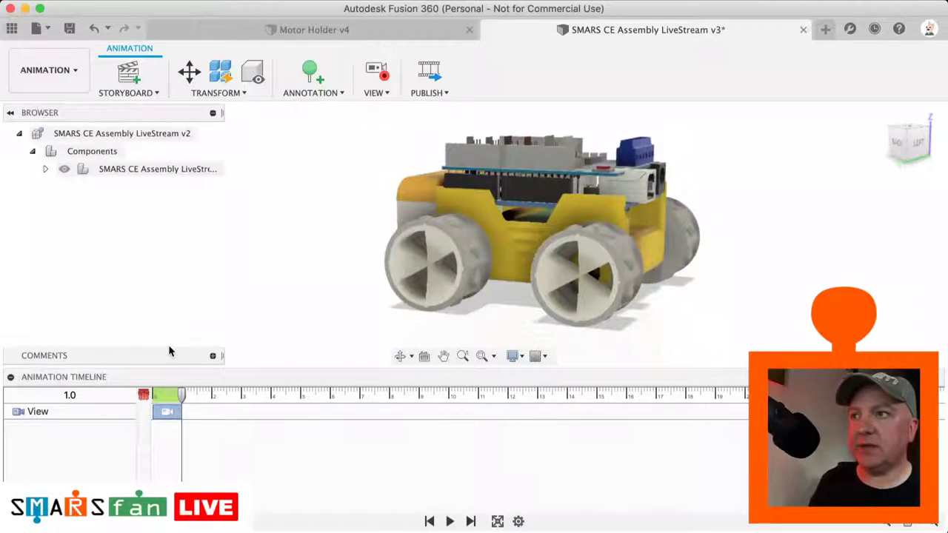
- Move the animation playhead to 0.0, undo the recorded view action, and frame the whole robot as the starting view
drag(187, 398, 162, 398)
key(super+z)
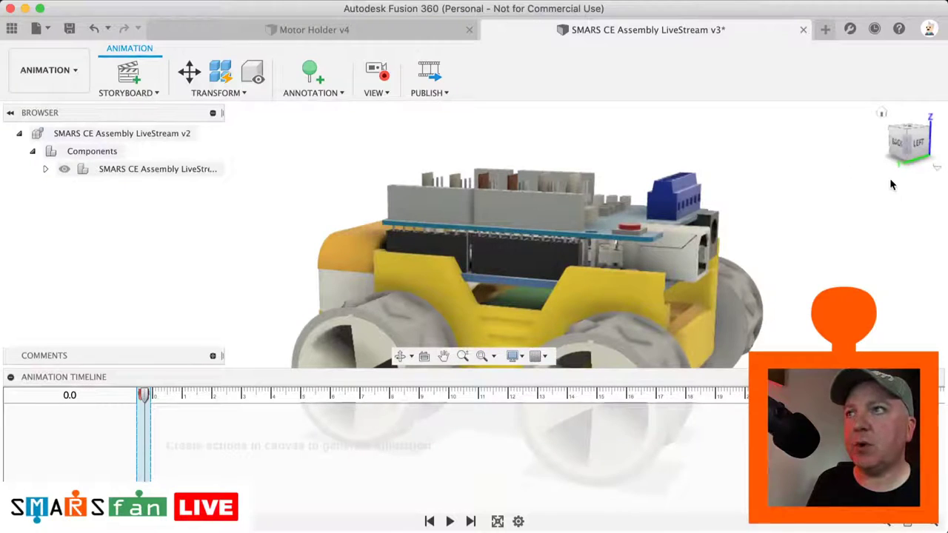
scroll(754, 242, down, 3)
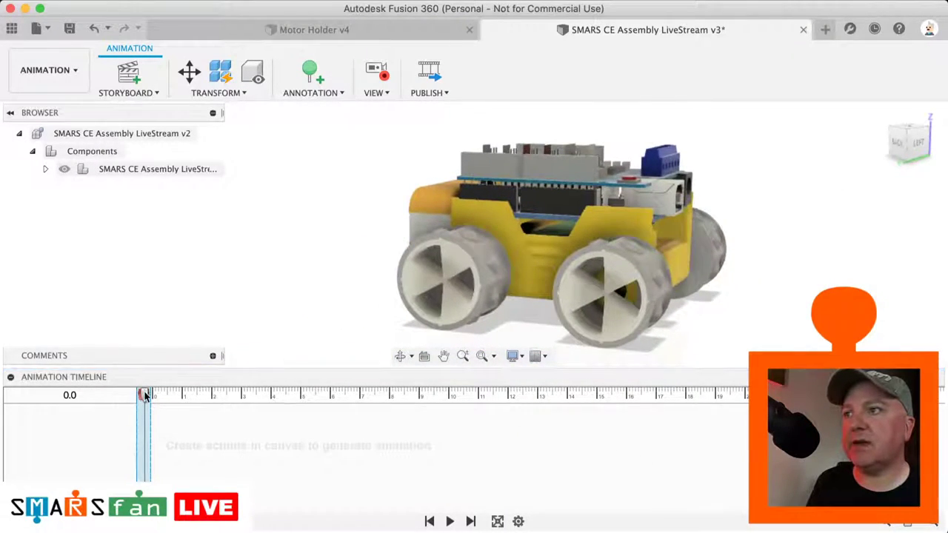
- Set the playhead to 2.1 seconds and record a view action that orbits to a raised close-up of the robot's front and side wheels
drag(146, 397, 213, 397)
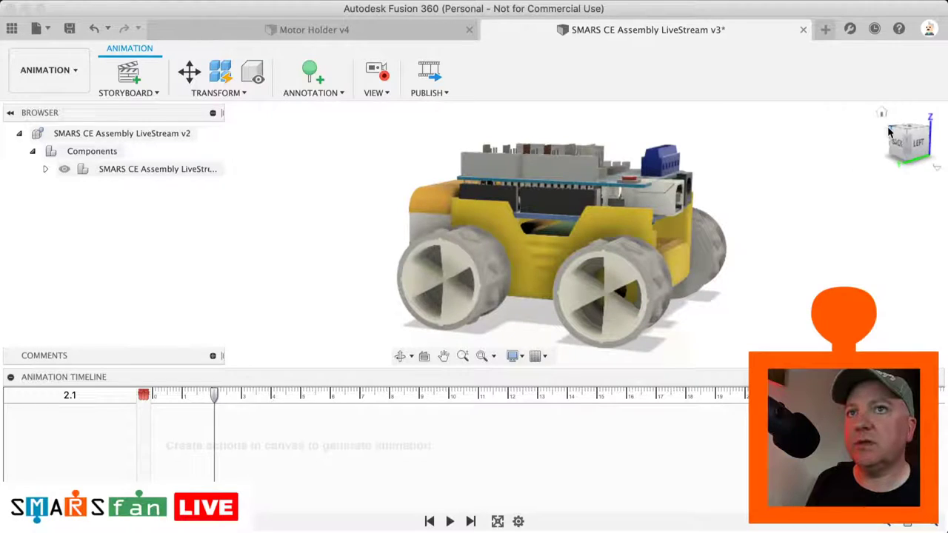
mouse_move(890, 132)
mouse_down()
mouse_move(905, 142)
mouse_move(925, 135)
mouse_move(903, 142)
mouse_up()
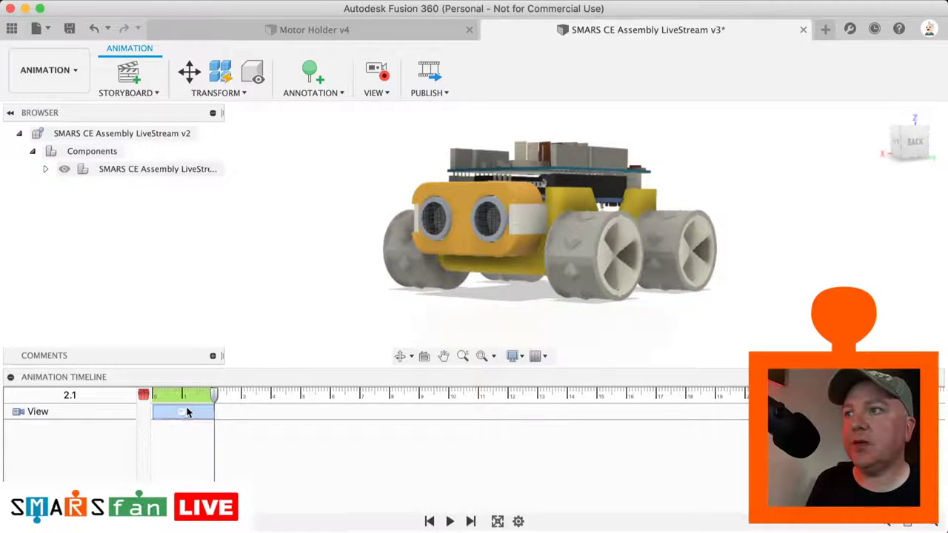
mouse_move(214, 398)
mouse_down()
mouse_move(178, 399)
mouse_move(226, 399)
mouse_move(163, 398)
mouse_move(219, 398)
mouse_up()
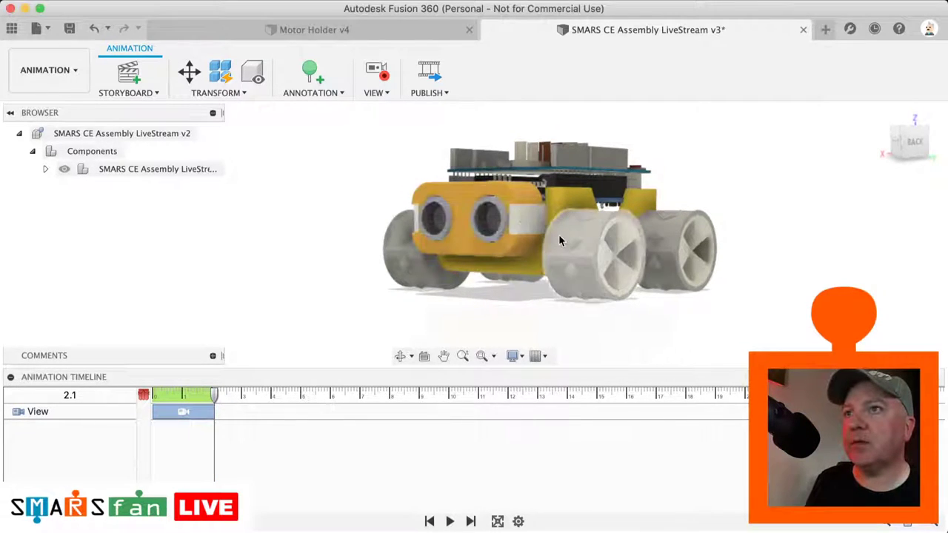
middle_drag(559, 239, 552, 245)
click(902, 134)
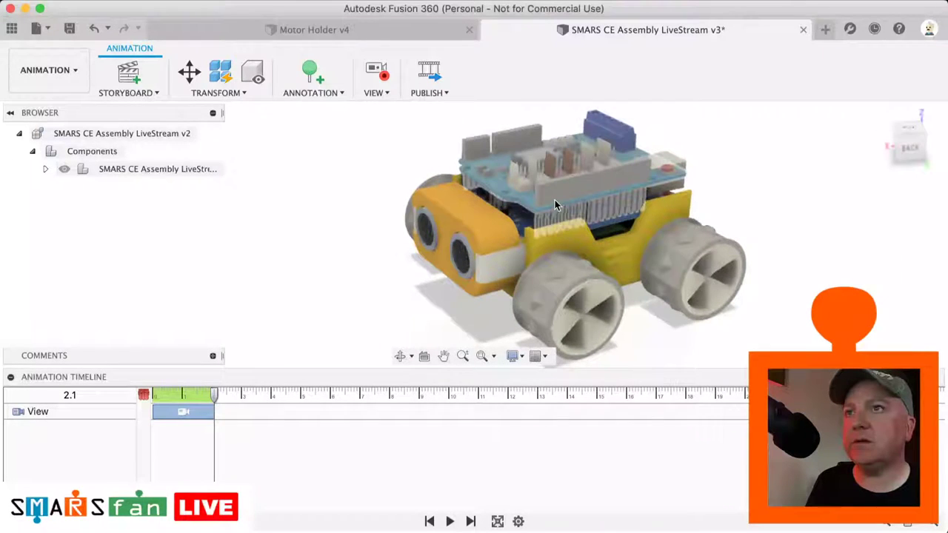
scroll(557, 206, up, 3)
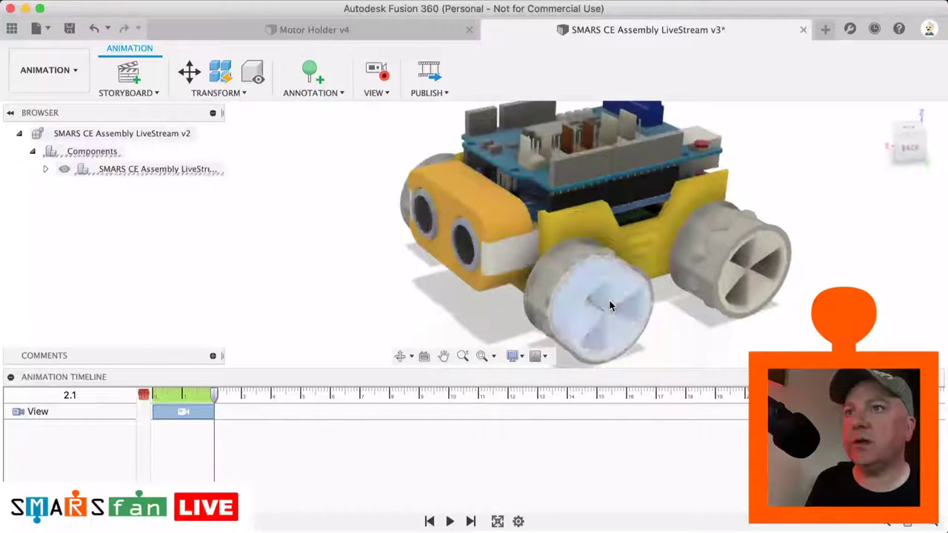
- Try toggling sketch visibility and the Show/Hide transform for the robot's front side wheel
click(563, 326)
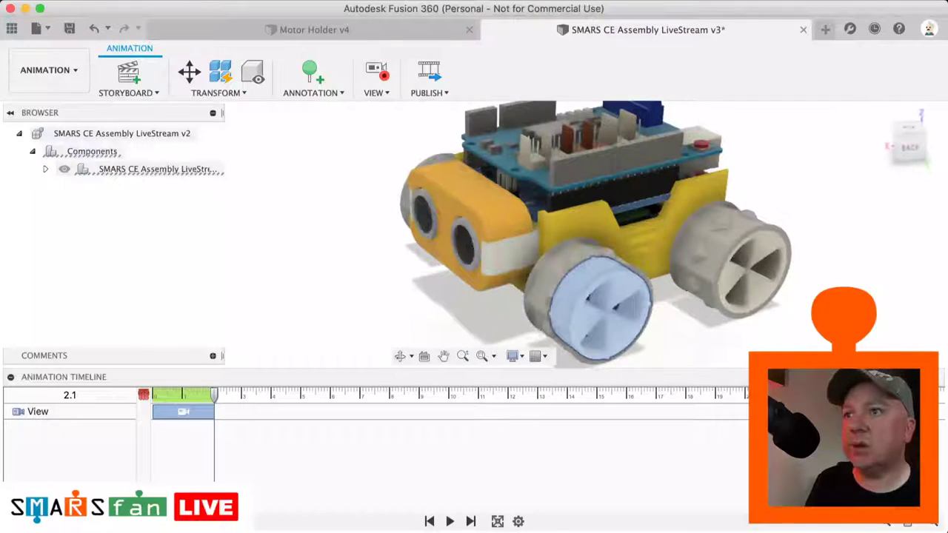
click(513, 356)
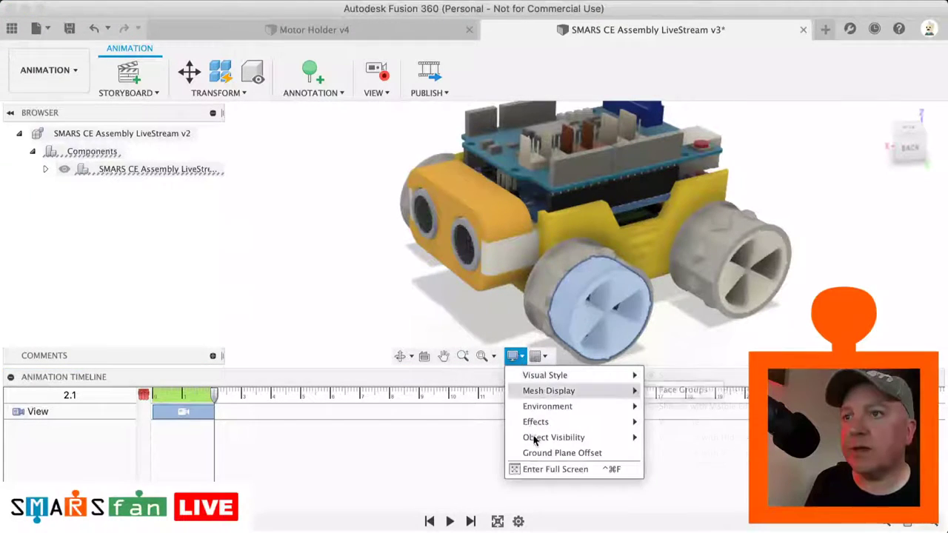
mouse_move(537, 441)
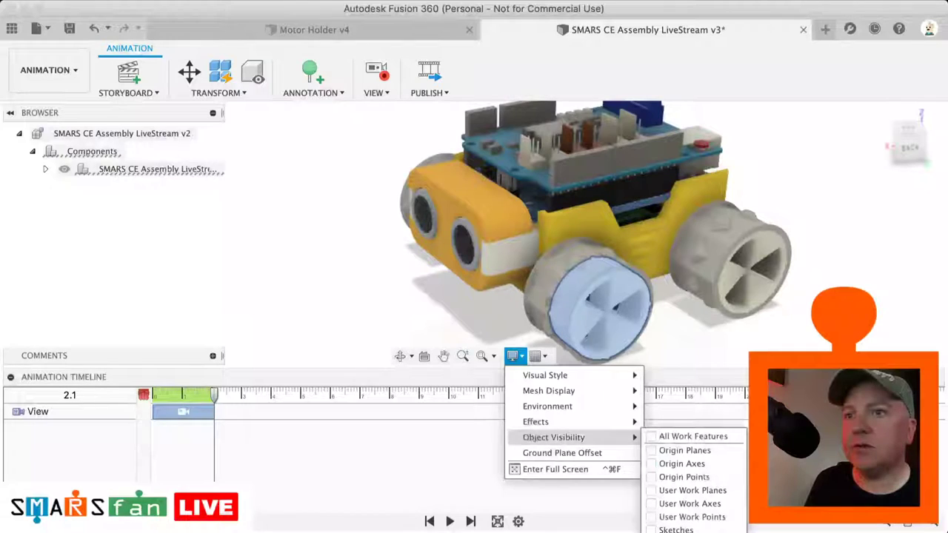
click(652, 530)
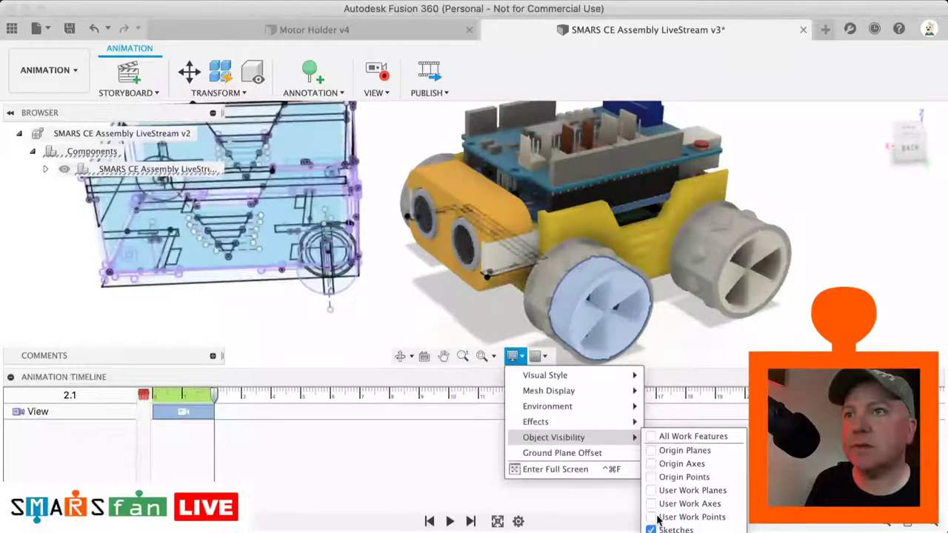
click(653, 528)
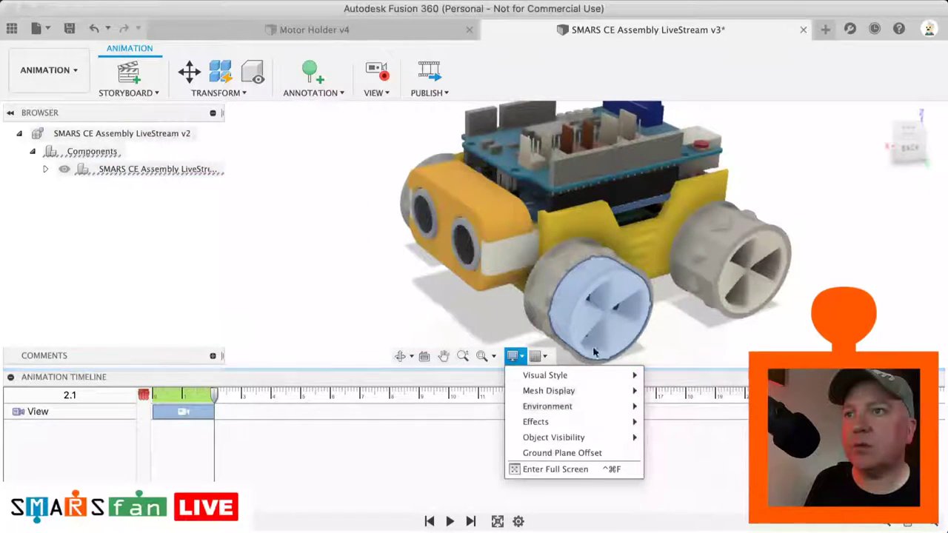
click(694, 349)
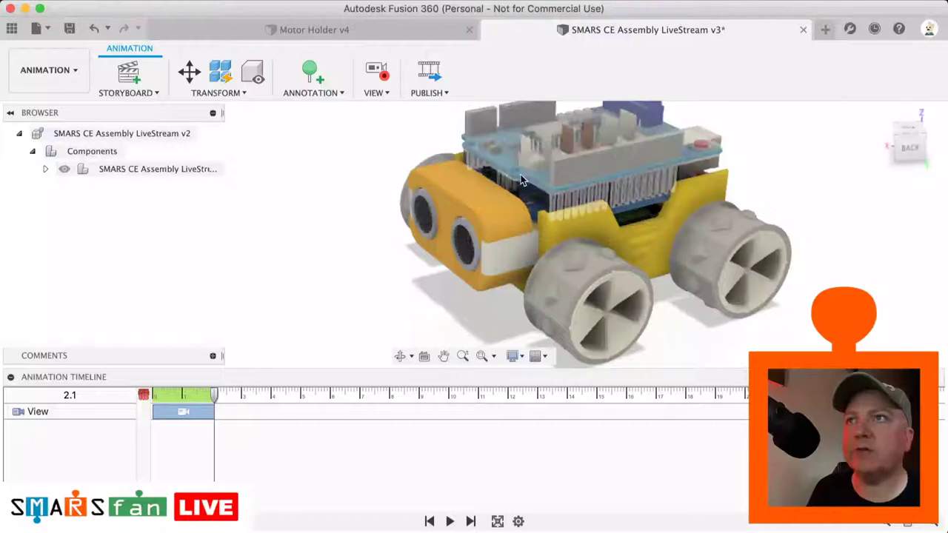
click(252, 74)
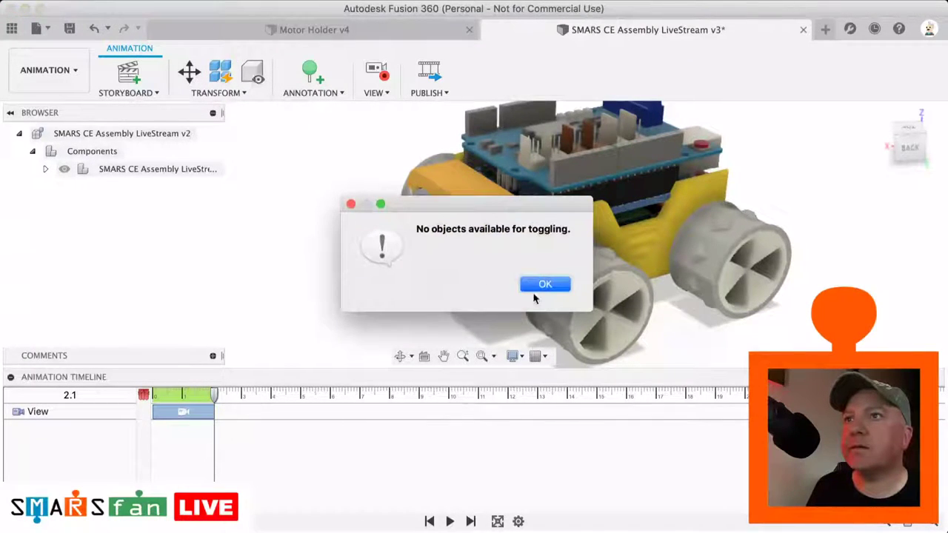
click(535, 286)
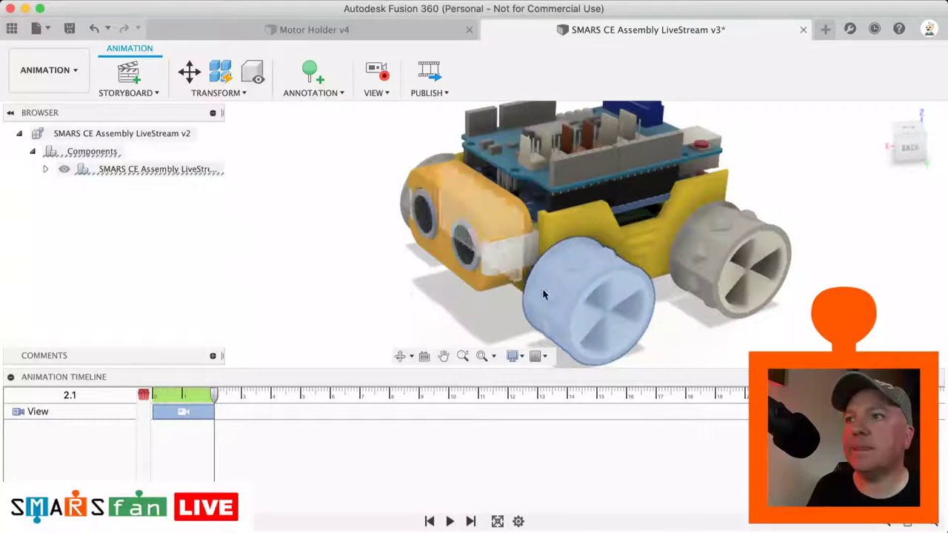
- Expand the assembly's component list, set the playhead to 4.1 seconds, and select the front side wheel's inner part, Inner Wheel v4:2
click(45, 169)
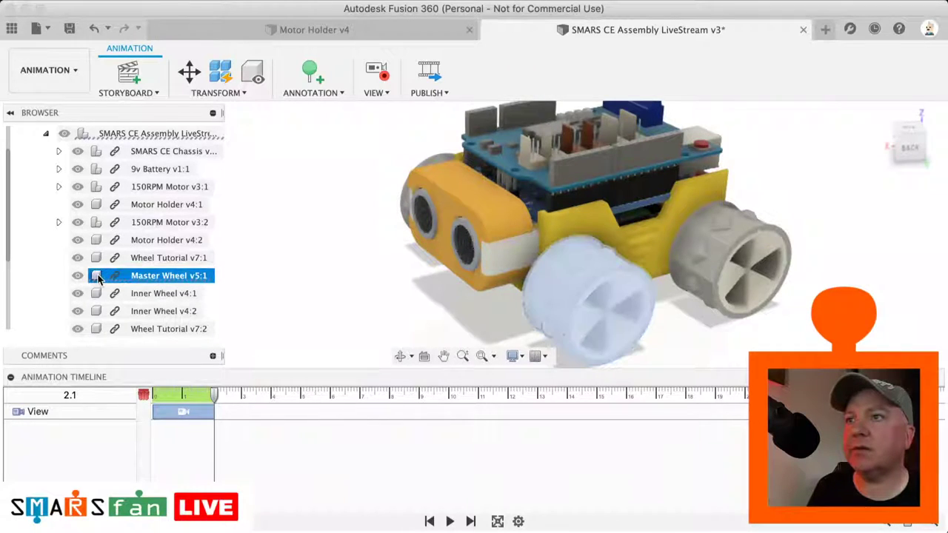
click(131, 276)
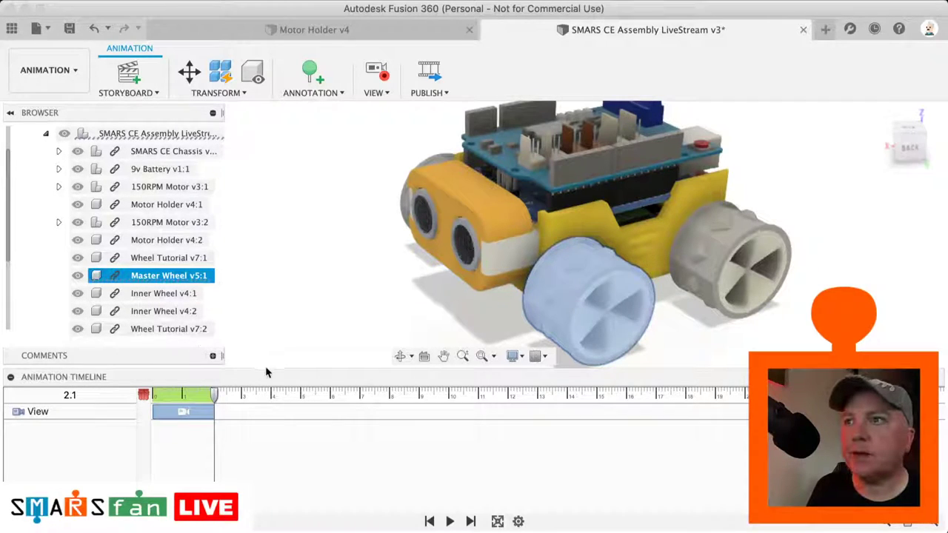
drag(214, 396, 274, 401)
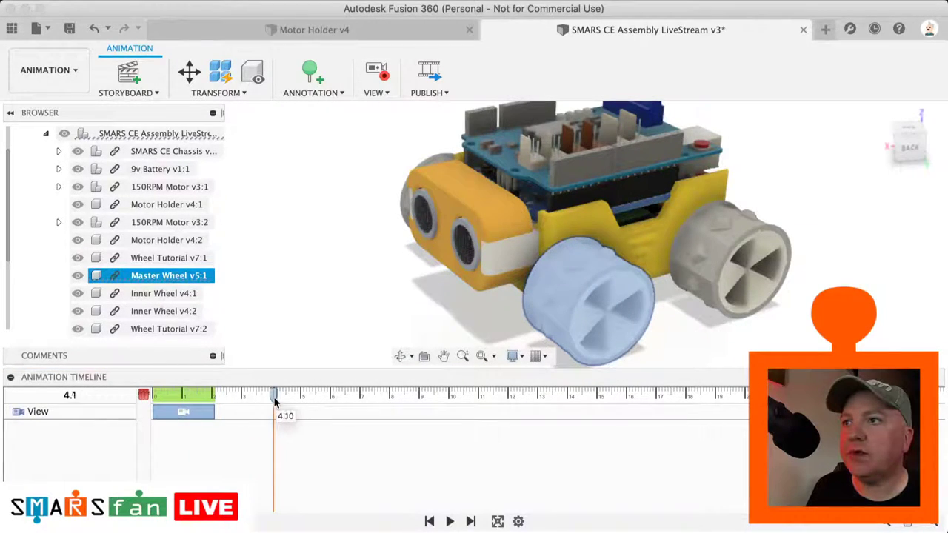
click(595, 298)
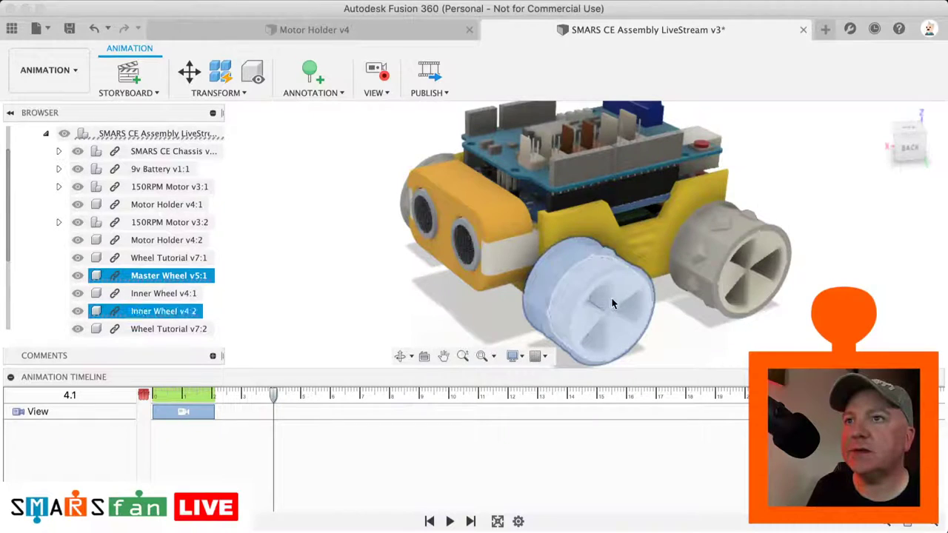
click(614, 304)
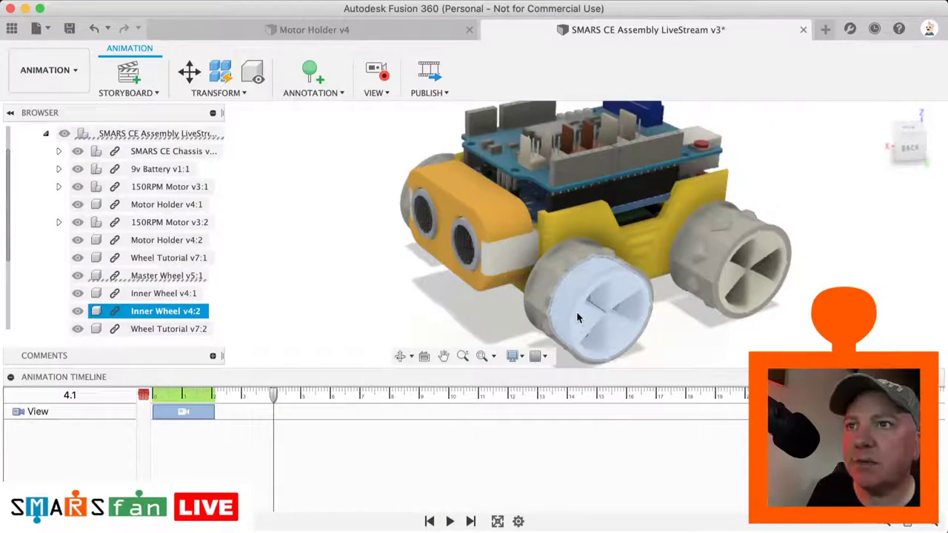
- Turn on the visibility of all work features and look through the annotation and transform commands
click(522, 356)
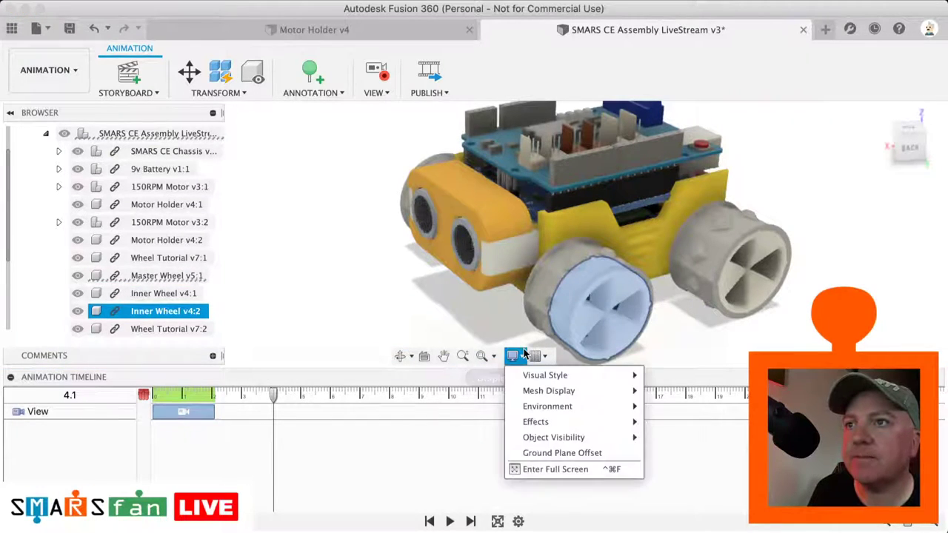
mouse_move(555, 437)
click(649, 438)
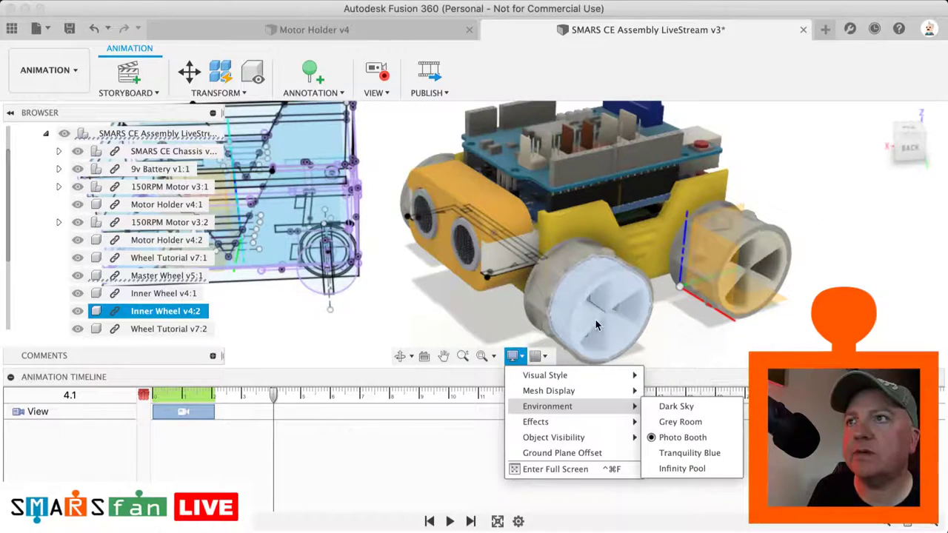
click(310, 92)
click(232, 94)
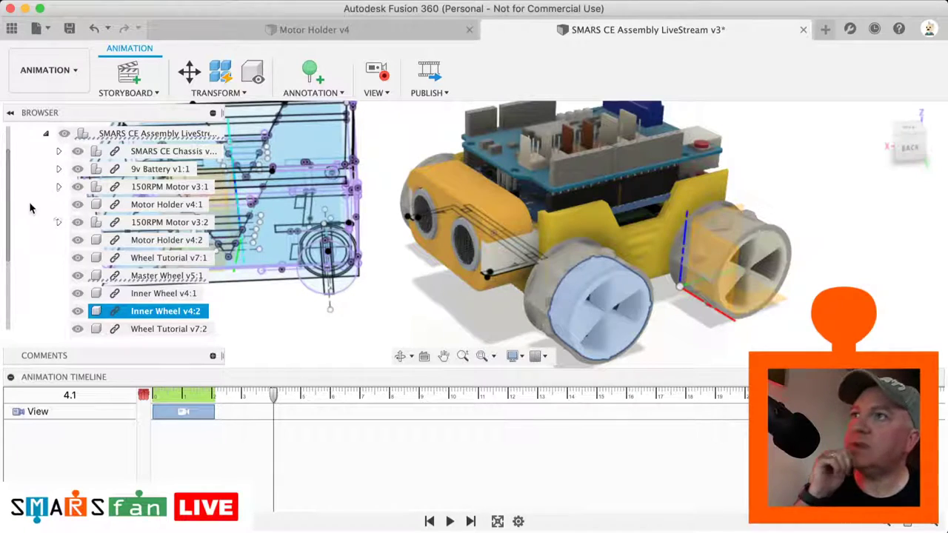
- Switch to the Design workspace and collapse the Named Views, Analysis, Joints and Construction folders
click(48, 72)
click(68, 118)
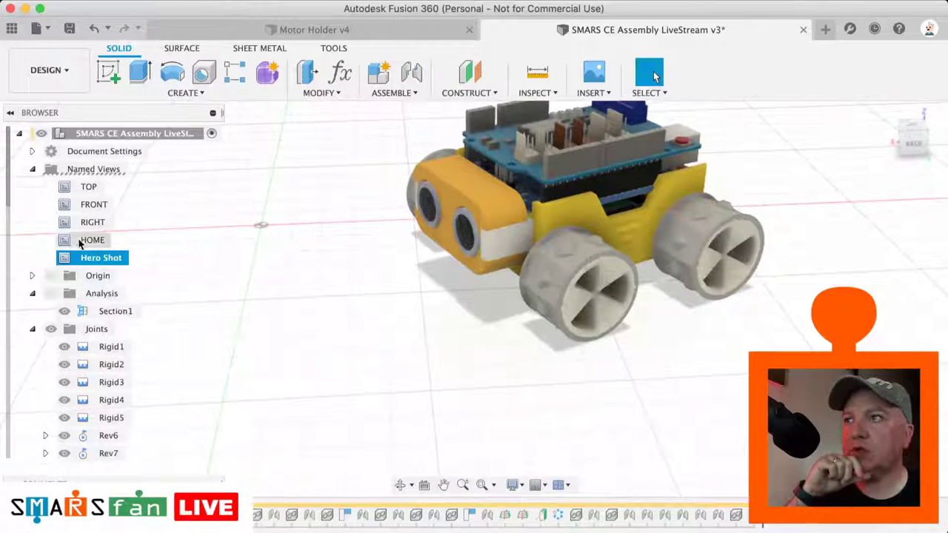
click(32, 169)
click(32, 204)
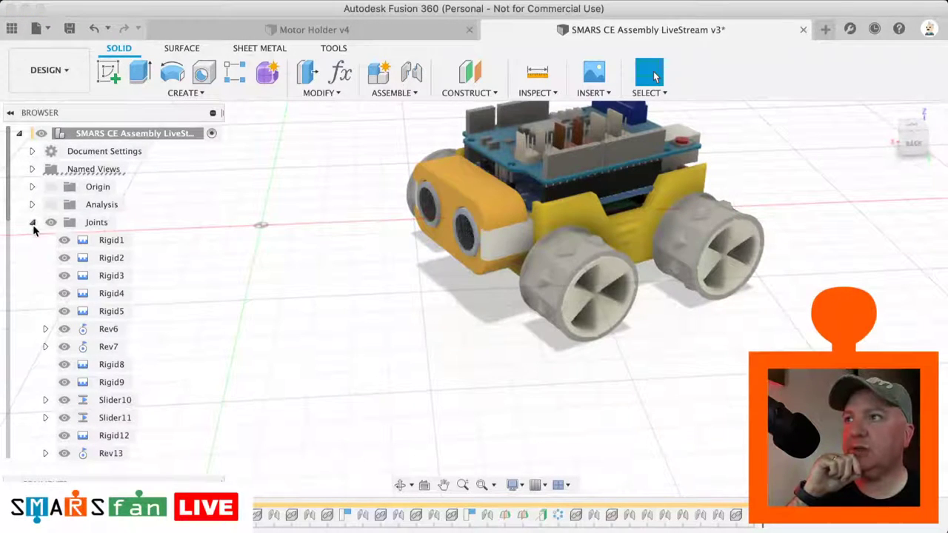
click(32, 222)
click(32, 242)
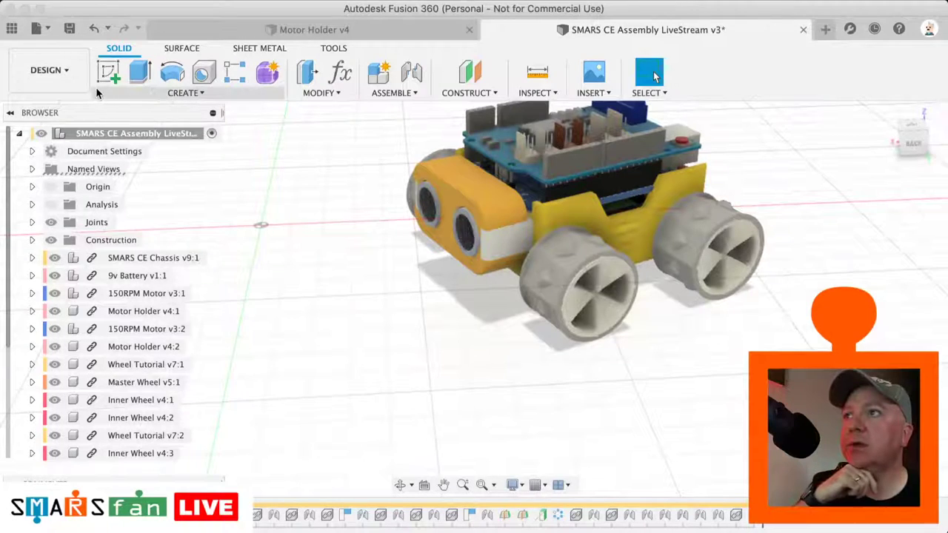
- Start a new Motion Study and move its window so the joint list and playback controls are fully in view
click(375, 94)
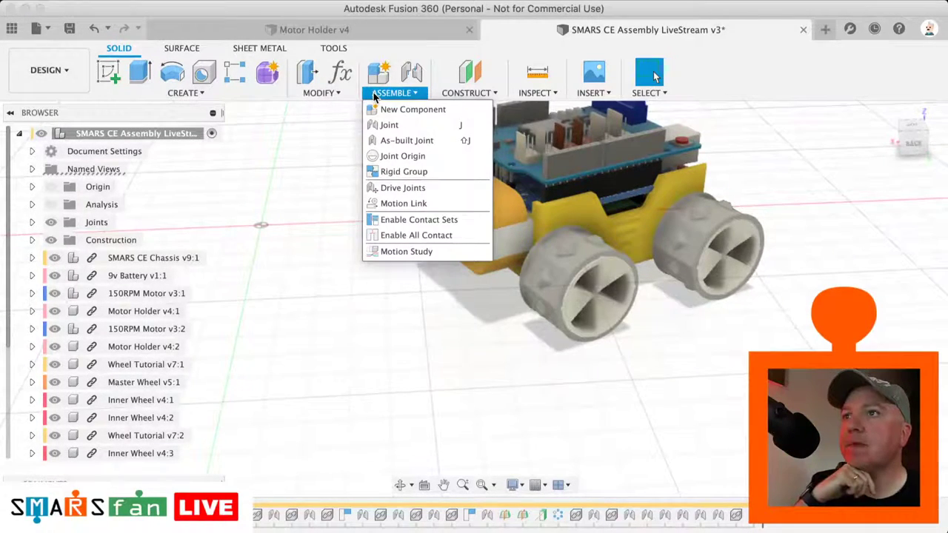
click(392, 252)
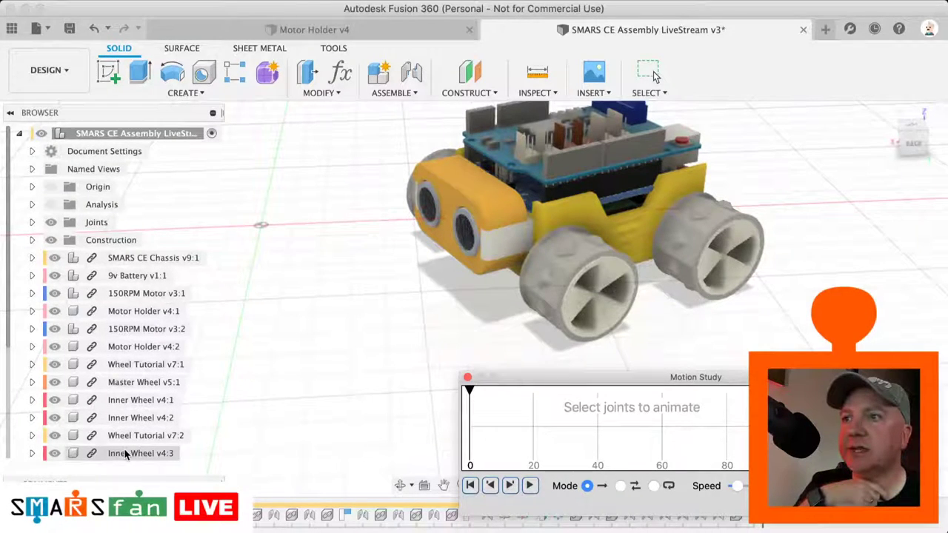
click(129, 383)
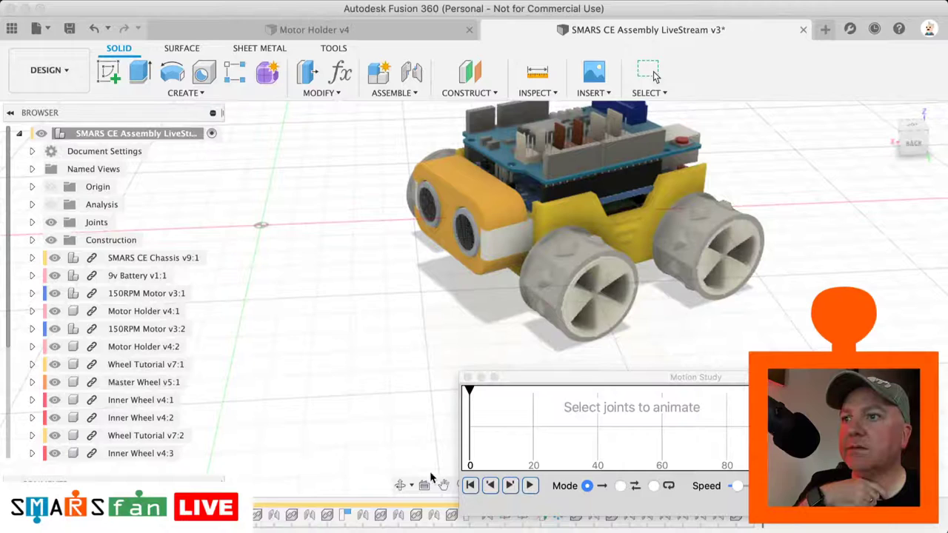
scroll(389, 416, down, 1)
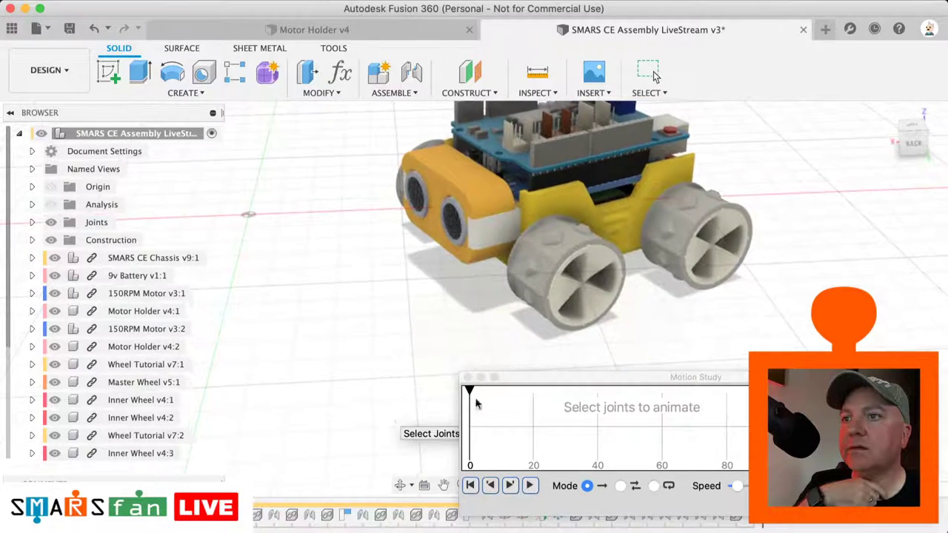
drag(554, 380, 283, 320)
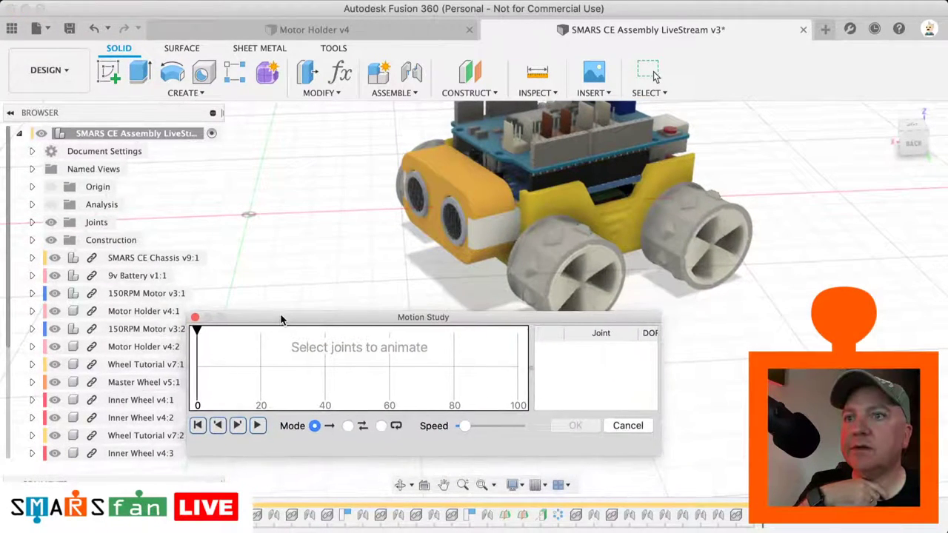
- Turn on joint visibility and add the front side wheel's revolute joint Rev7 to the motion study
click(523, 485)
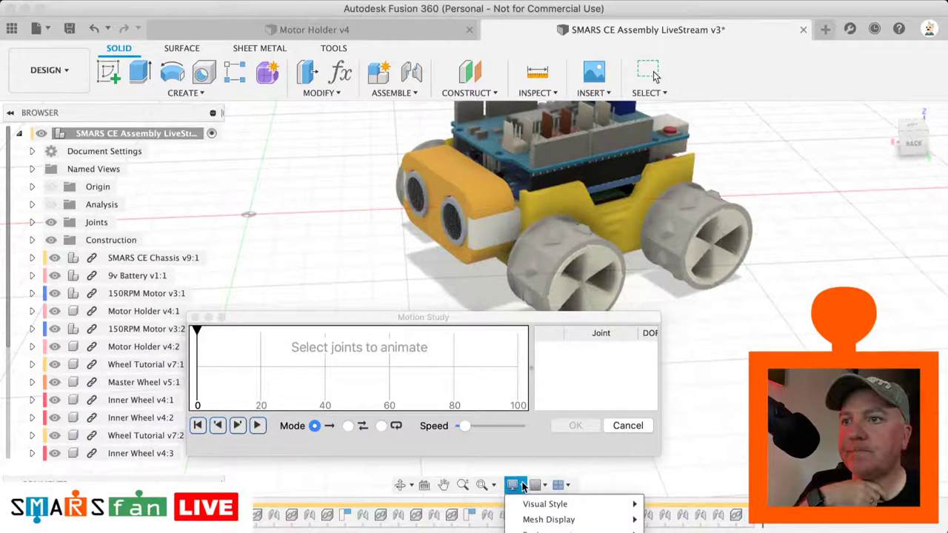
mouse_move(548, 531)
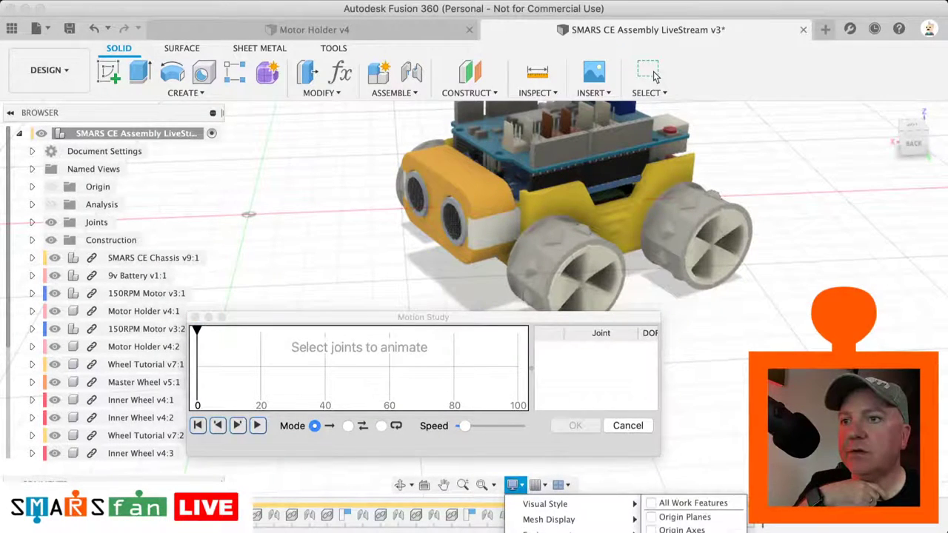
click(651, 532)
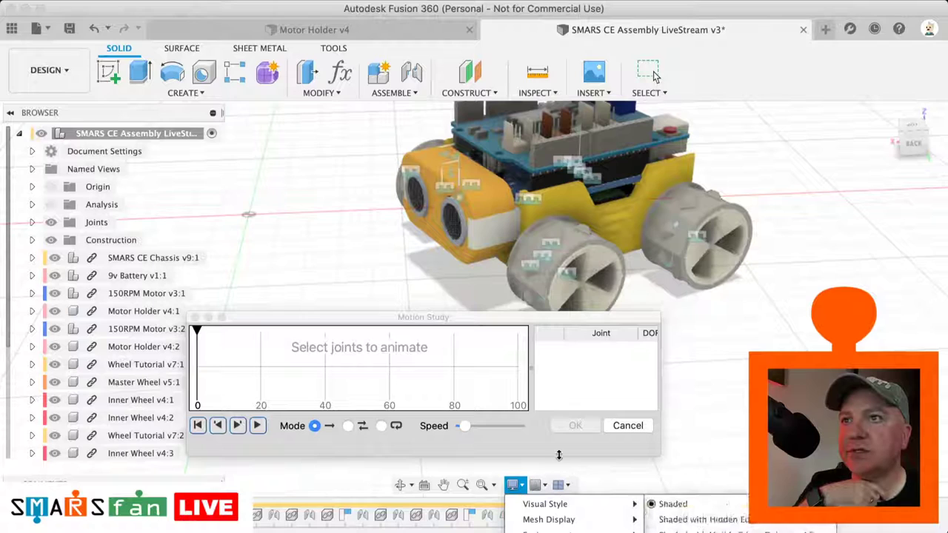
click(704, 445)
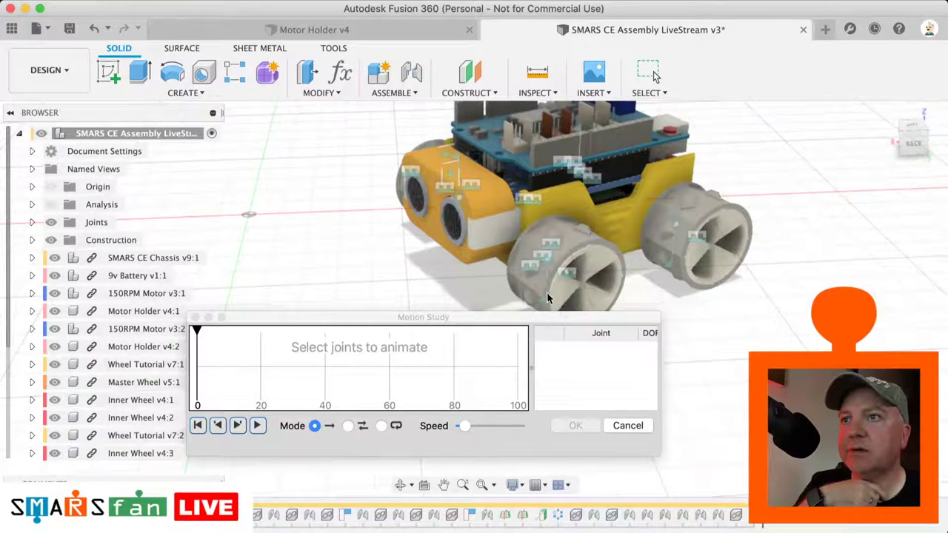
click(546, 302)
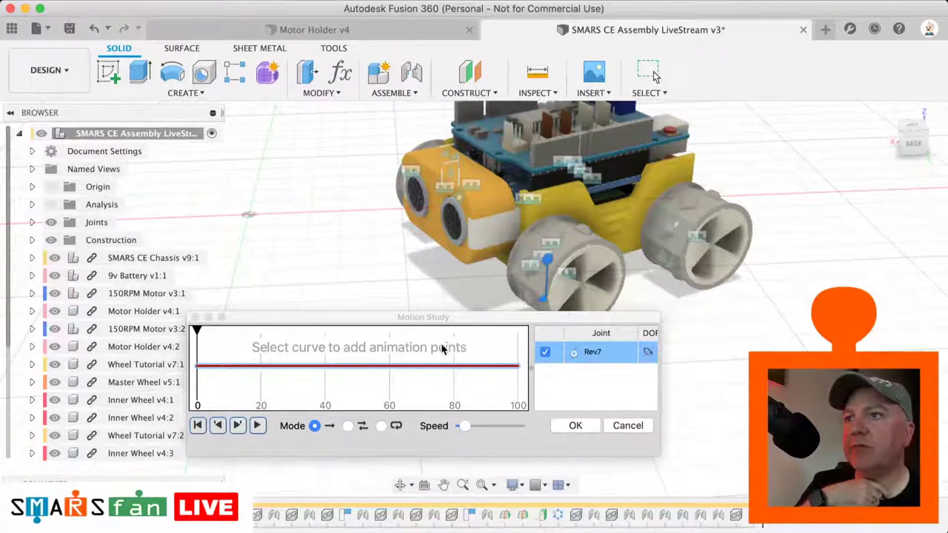
- Add an animation point to the Rev7 curve with an angle of 360 degrees at step 99 and save the motion study
click(516, 355)
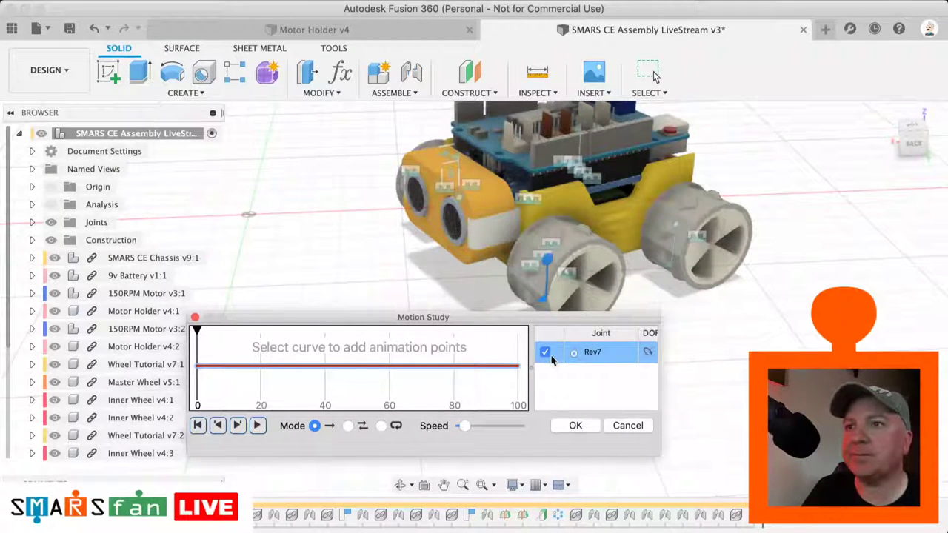
click(512, 367)
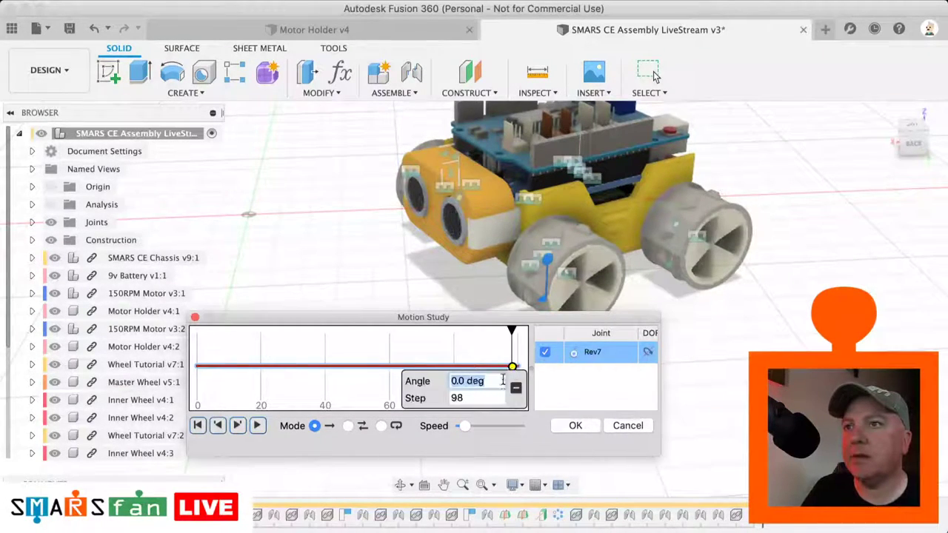
text(360)
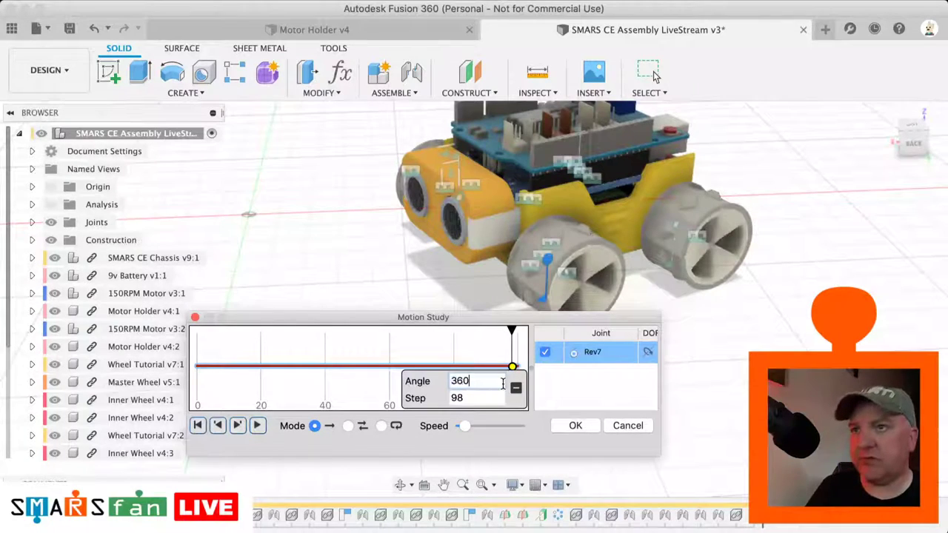
key(Tab)
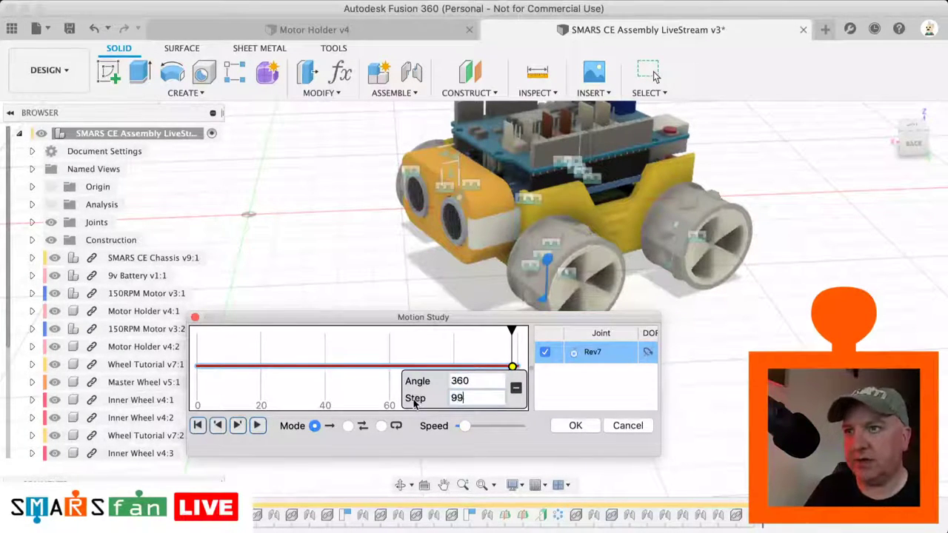
text(99)
click(571, 424)
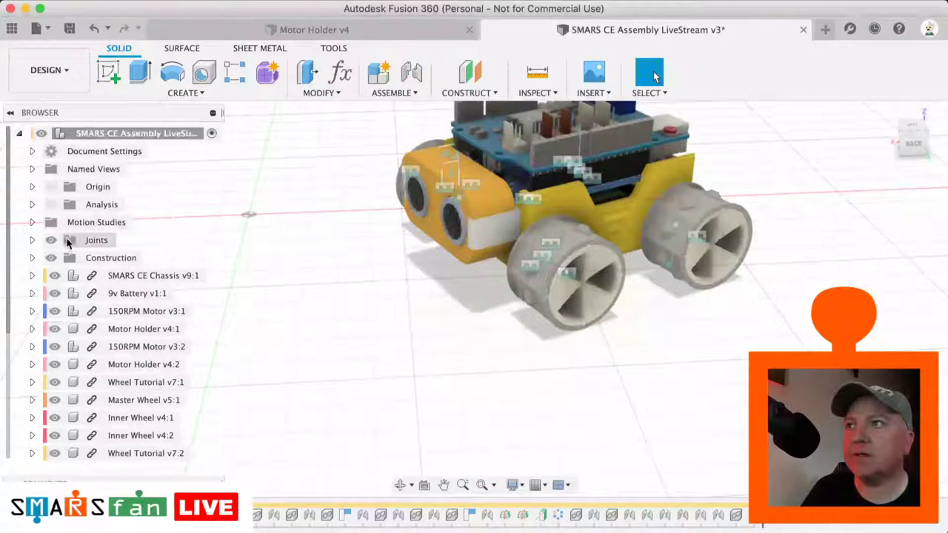
- Reopen MotionStudy-1, add a point at 360 degrees and step 99 to the front wheel joint's curve, and play the study
click(32, 222)
click(81, 242)
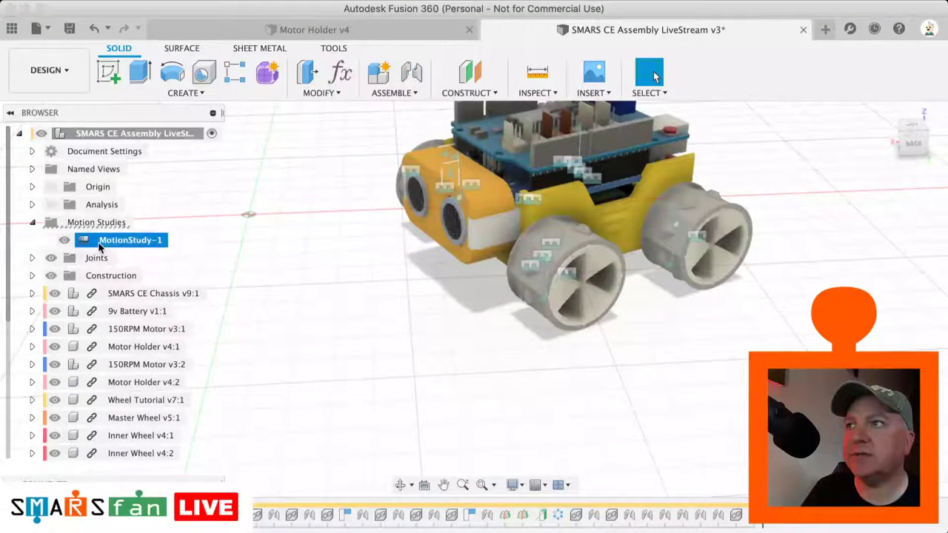
right_click(74, 243)
click(111, 272)
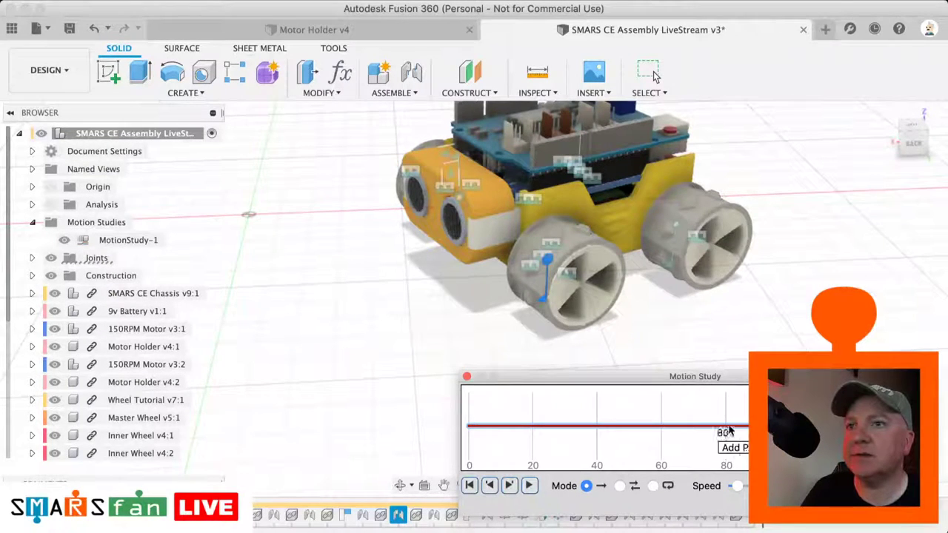
click(784, 426)
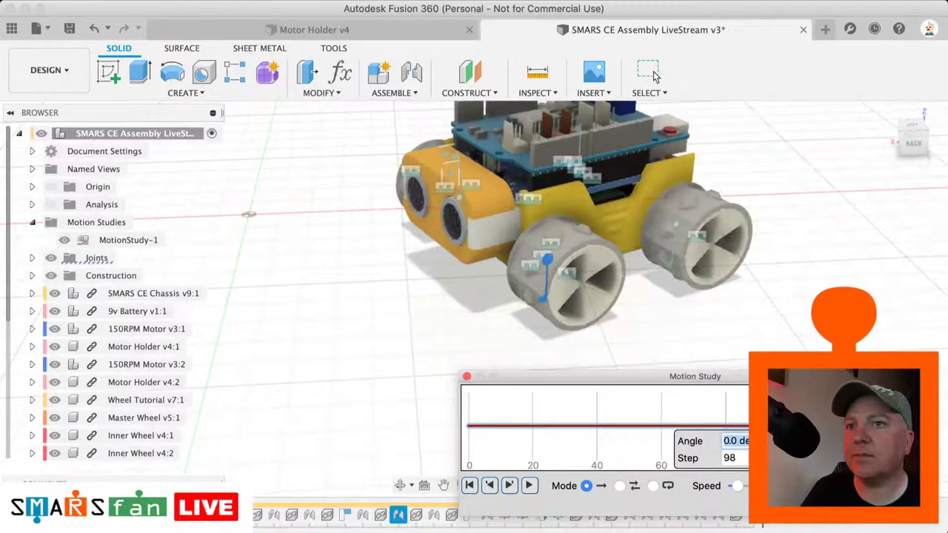
text(360)
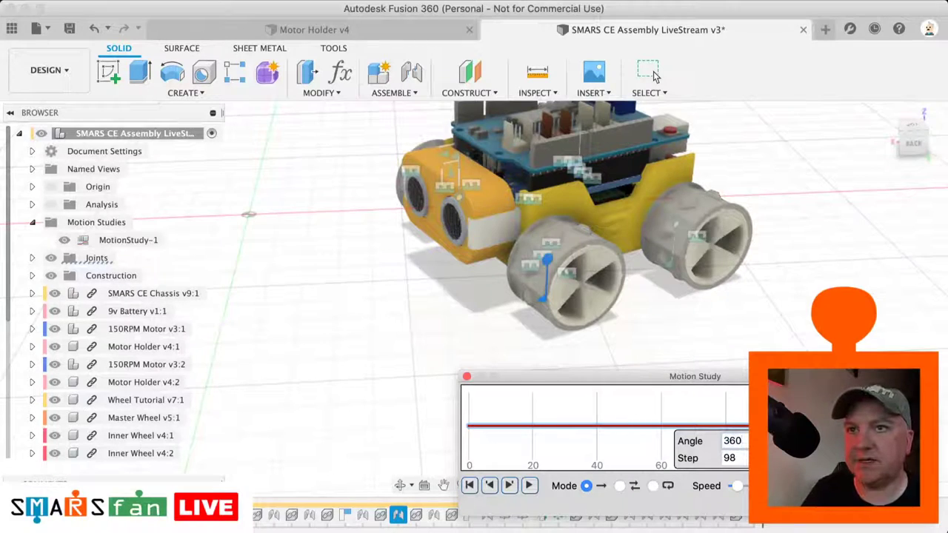
key(Tab)
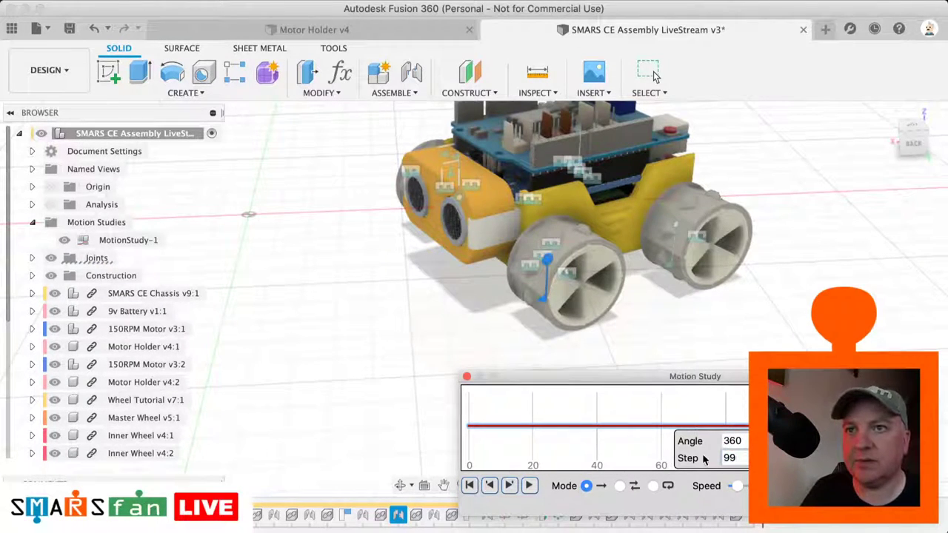
text(99)
key(Return)
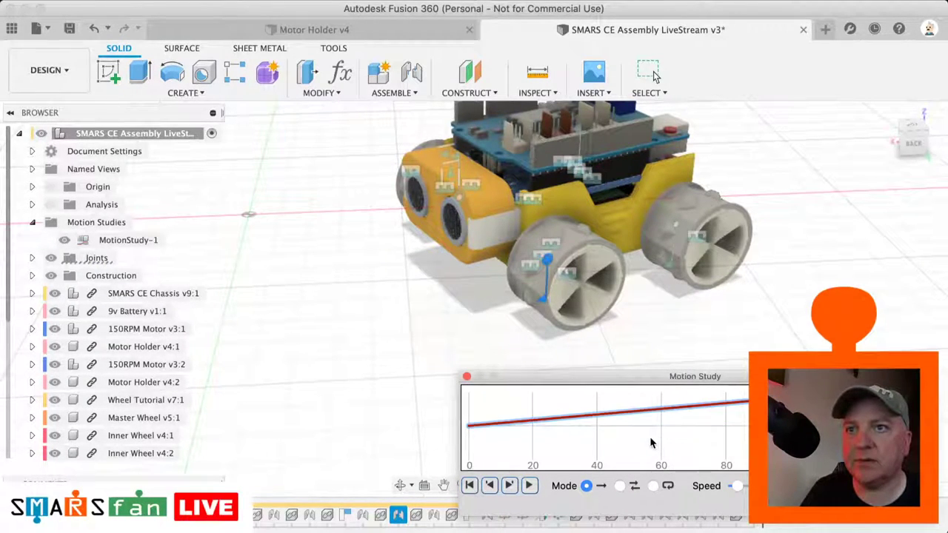
click(527, 487)
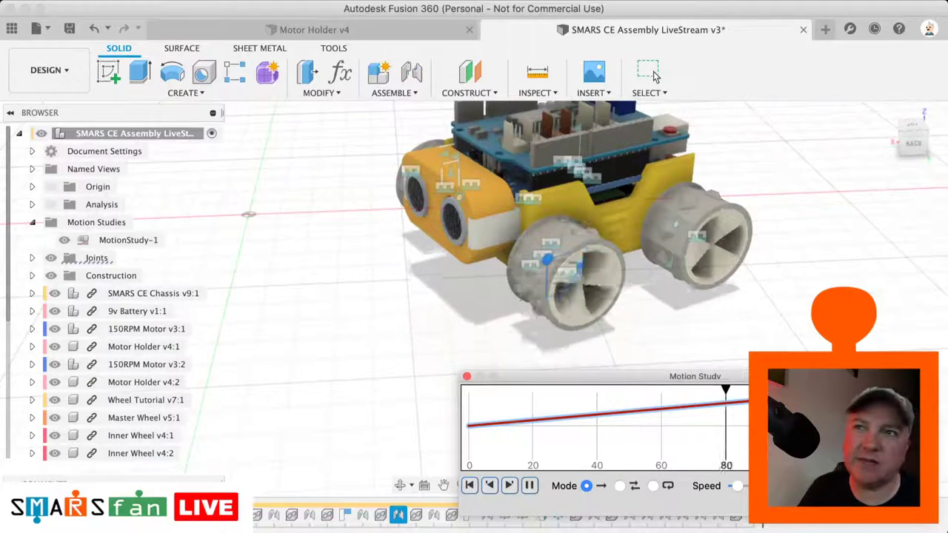
click(528, 486)
- Try to reverse the front wheel's rotation by changing its animation point's angle to -360 degrees
click(787, 398)
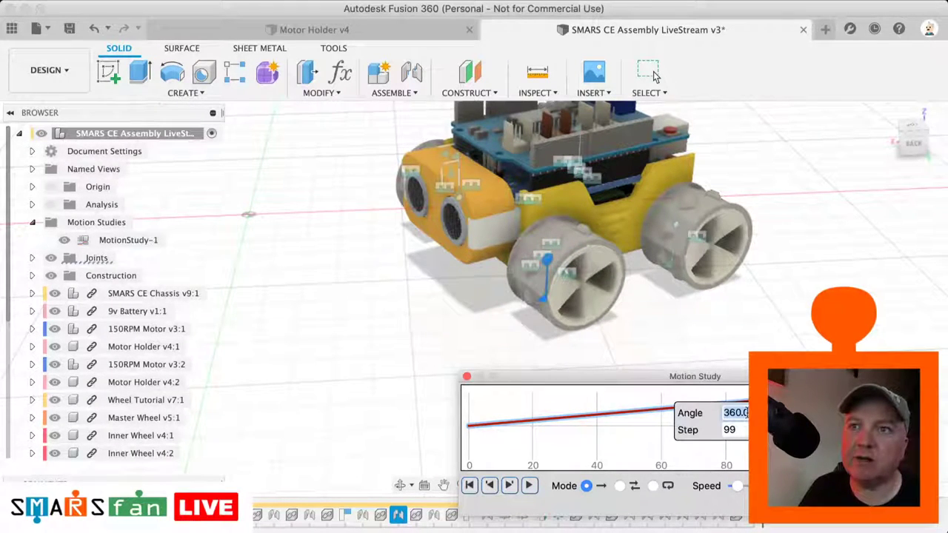
key(Left)
text(-)
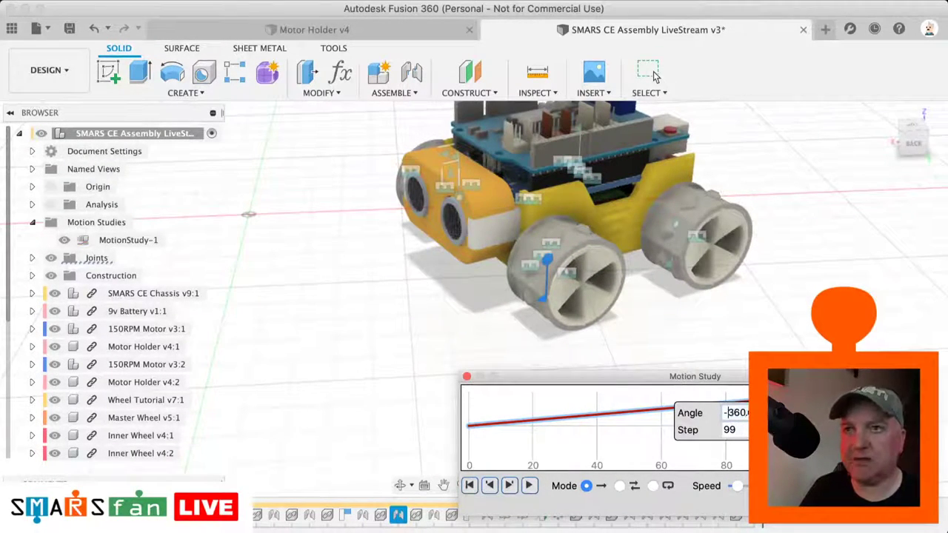
key(Return)
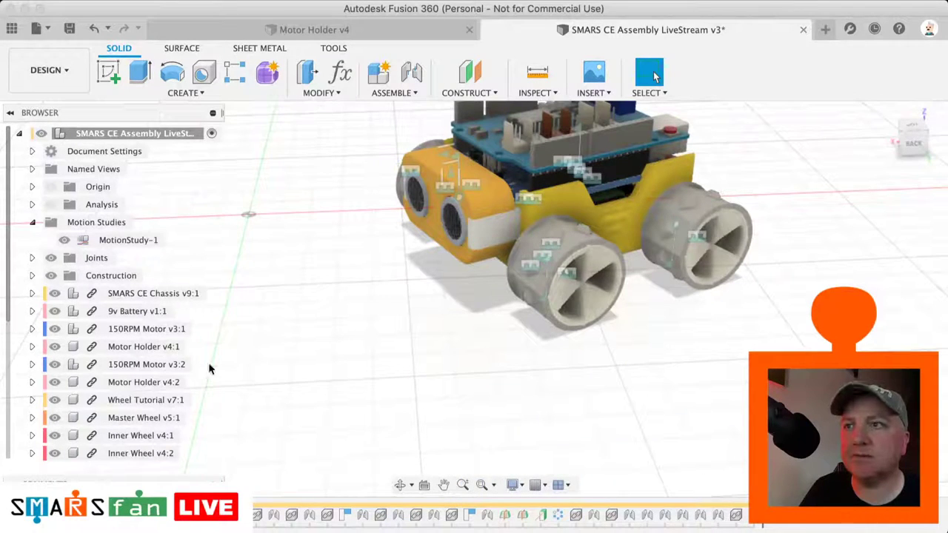
- Edit MotionStudy-1 again, set the front wheel's step 99 angle to -360 degrees and play the reversed rotation
right_click(139, 251)
click(167, 268)
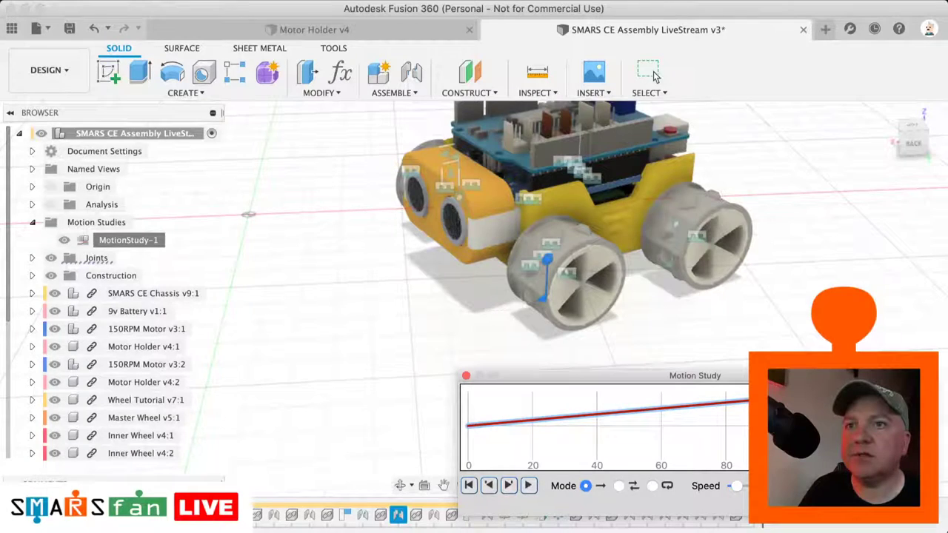
key(Left)
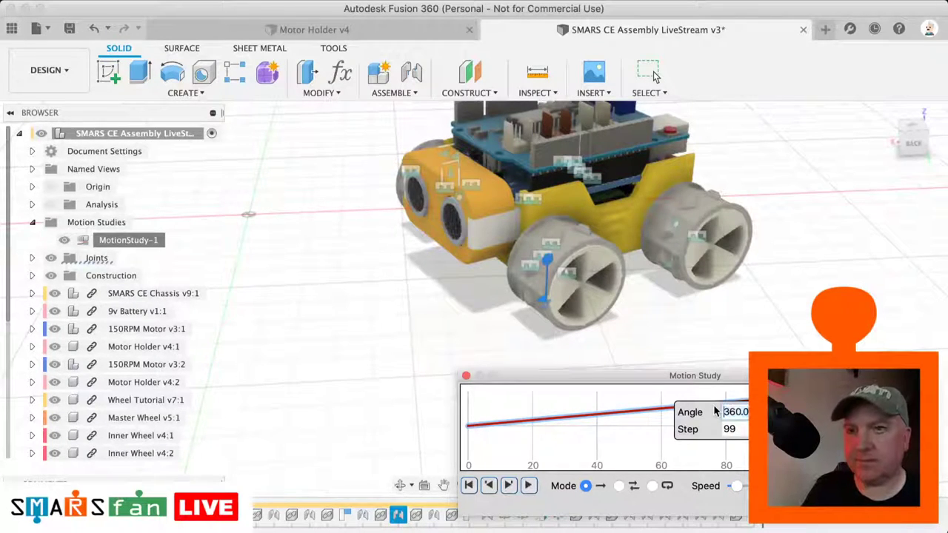
text(-)
click(528, 485)
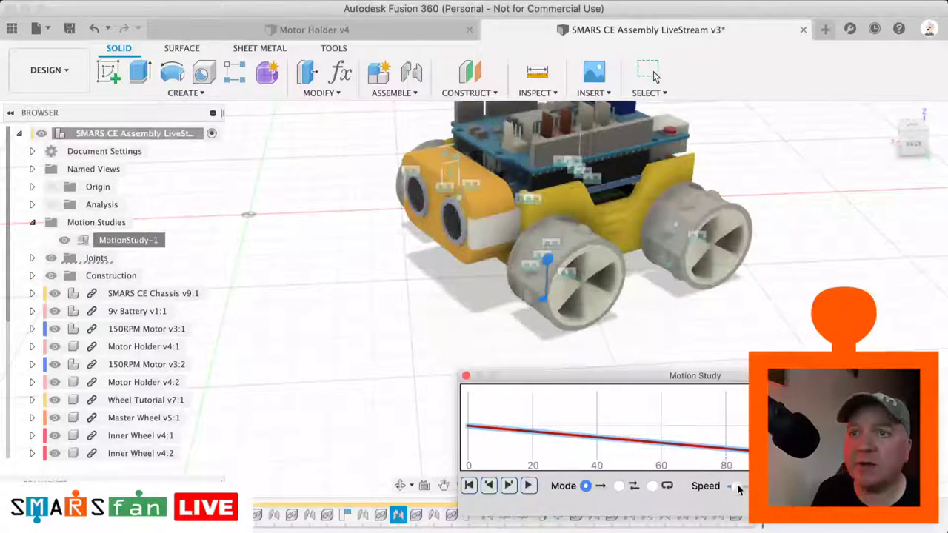
click(529, 485)
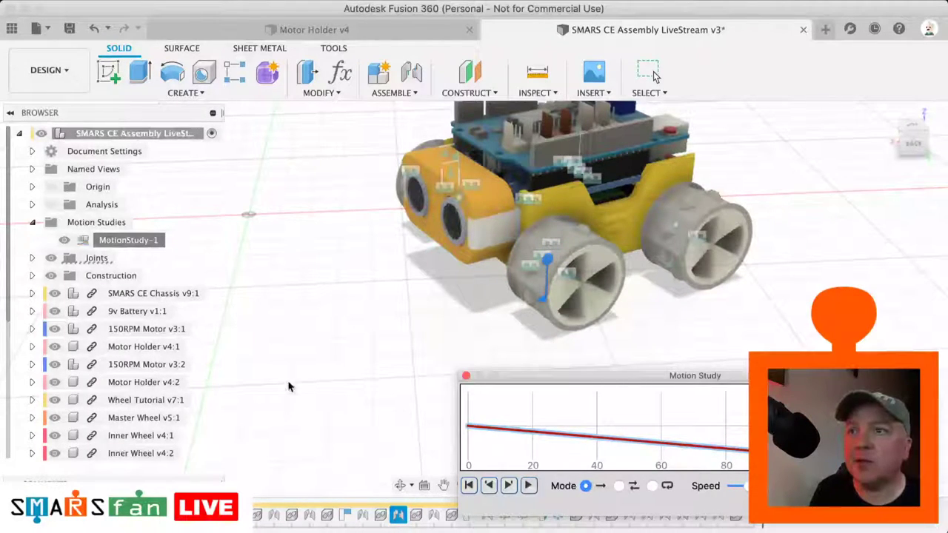
- Add the rear side wheel's revolute joint to the motion study with a point at -360 degrees and step 99
click(130, 404)
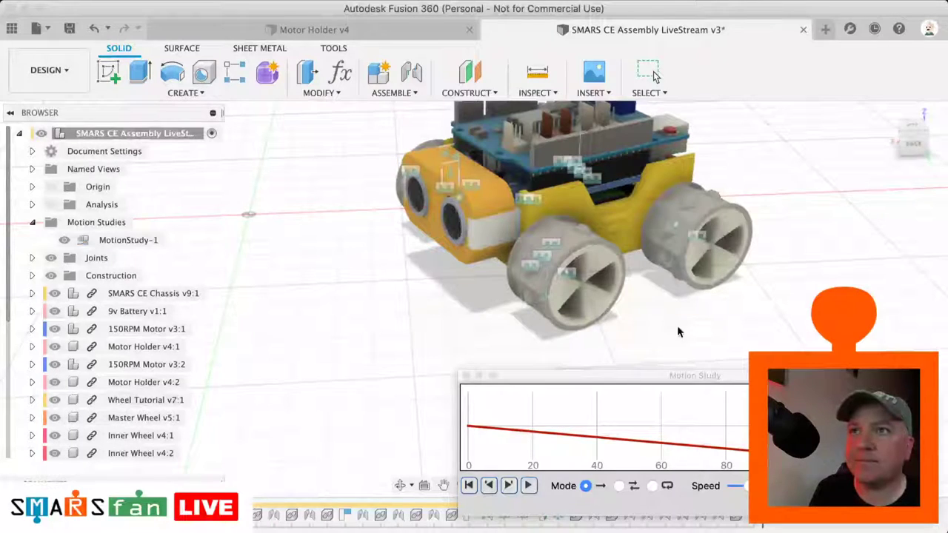
click(669, 268)
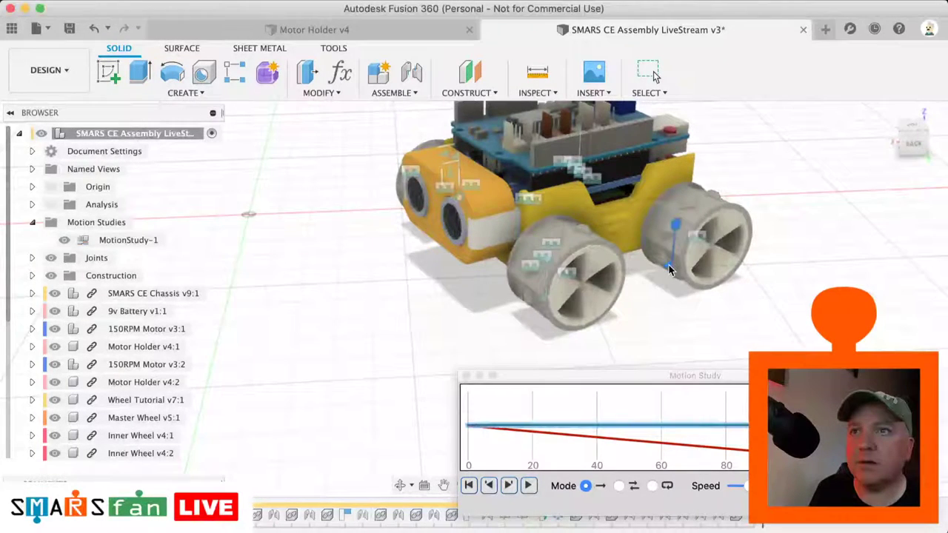
click(791, 425)
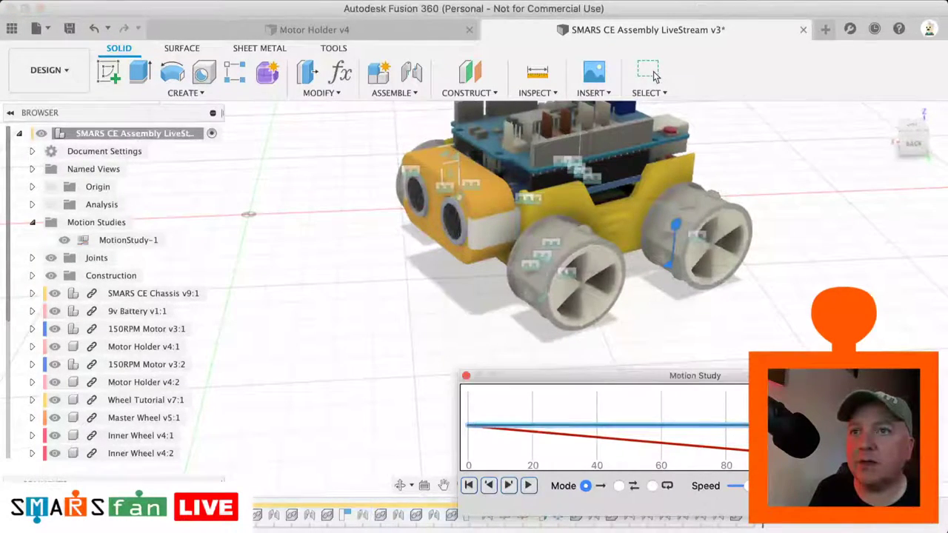
click(790, 426)
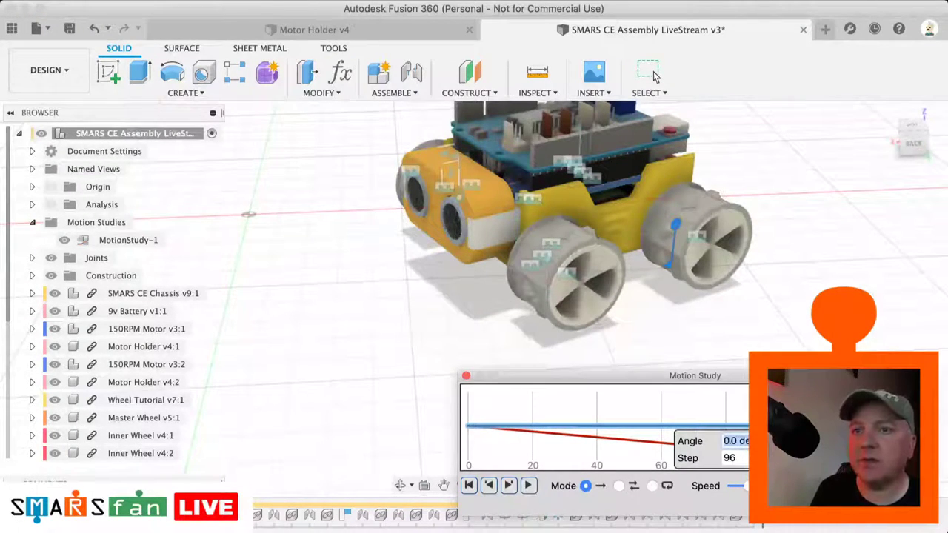
text(-360)
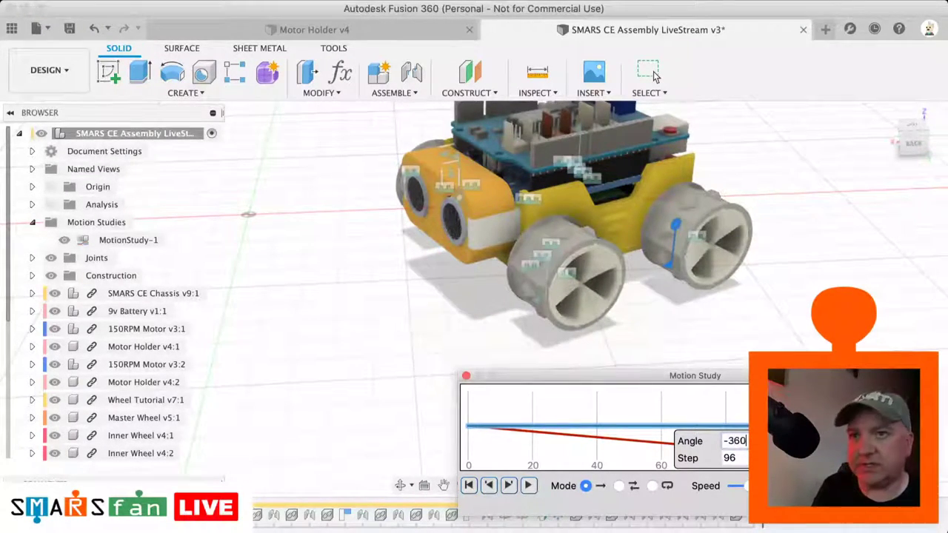
key(Tab)
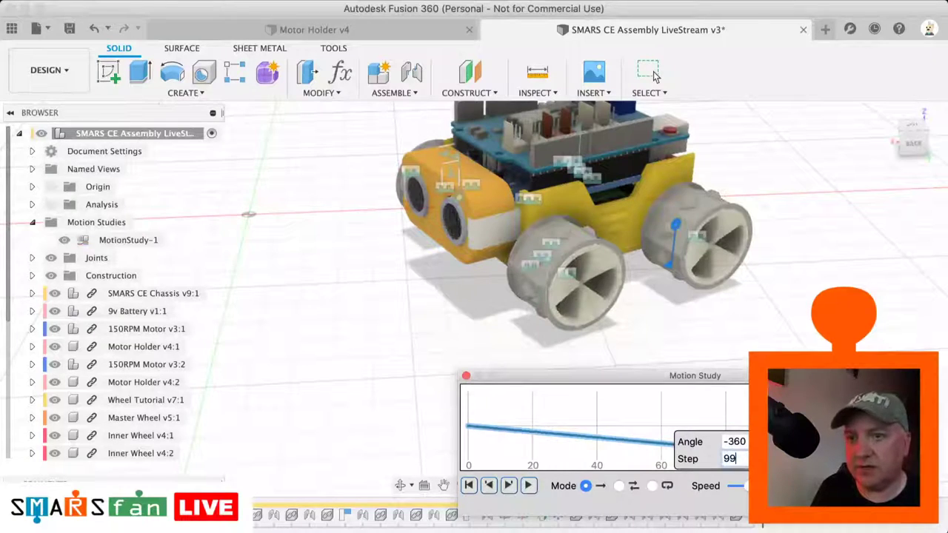
key(Return)
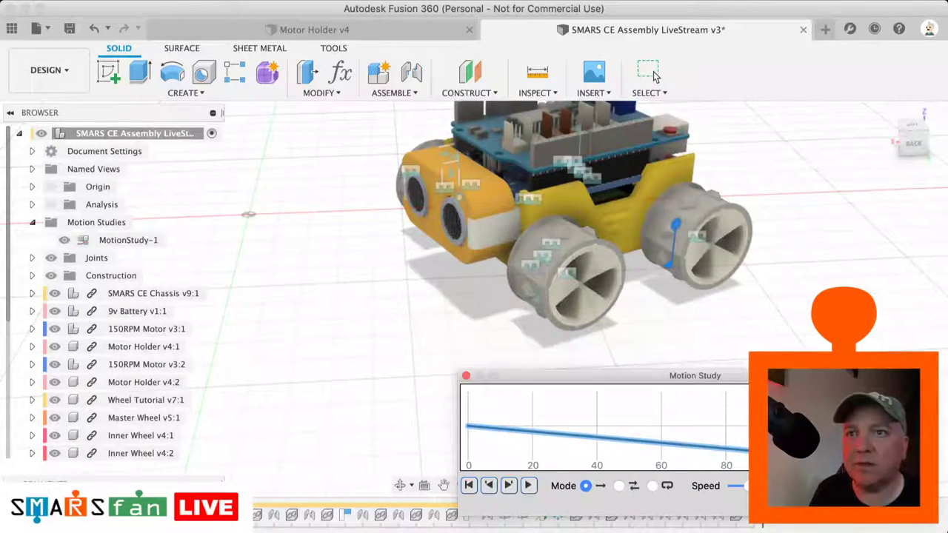
- Play the motion study to check the rotation of the front and rear wheels
click(529, 486)
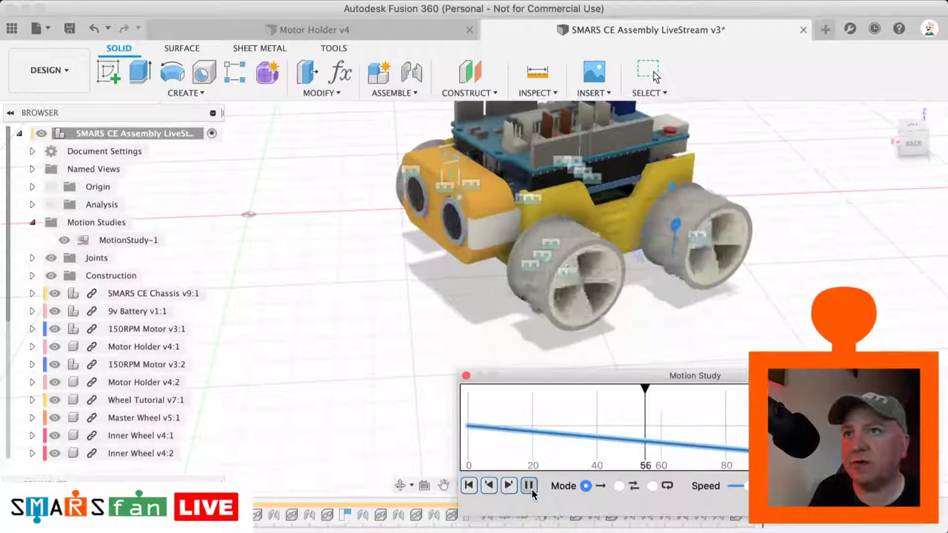
click(529, 486)
click(529, 486)
click(529, 486)
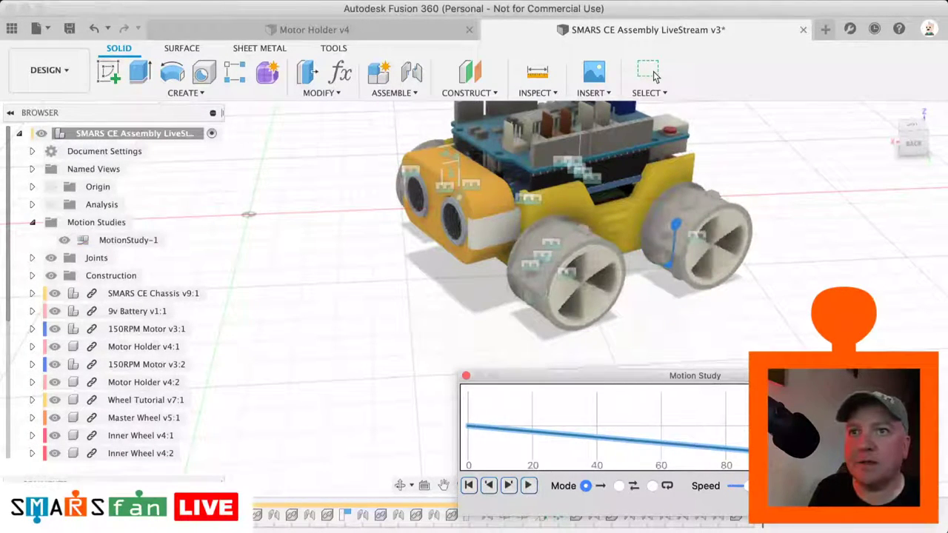
- Accept the motion study and save the assembly as a new version
click(889, 505)
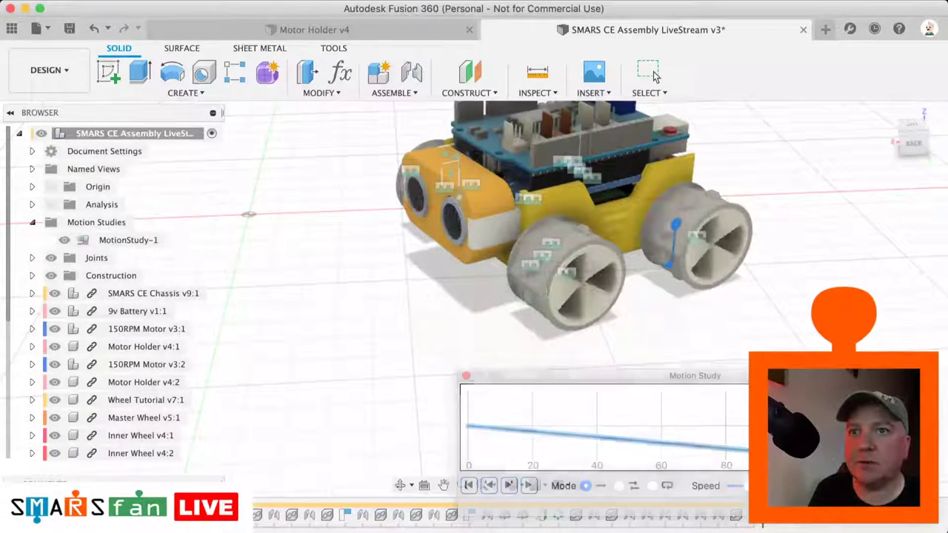
click(69, 28)
click(474, 273)
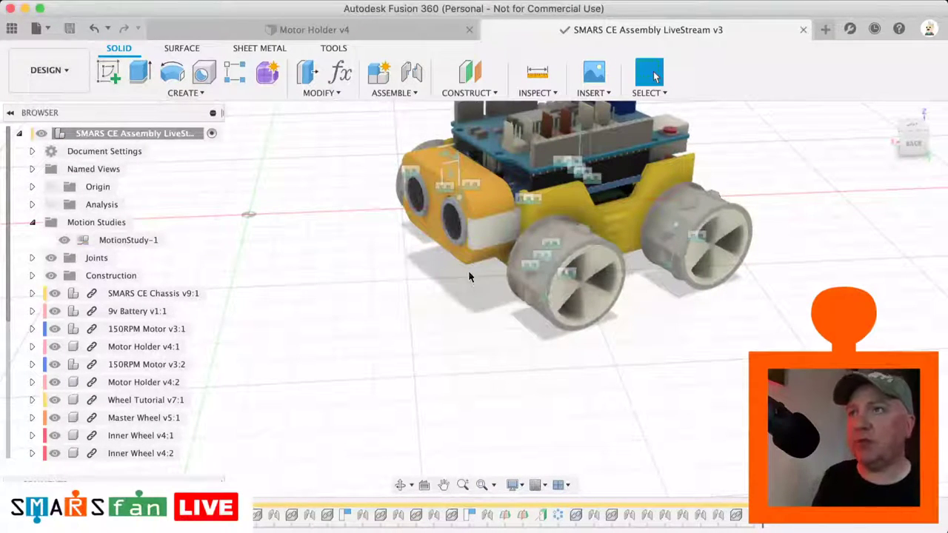
- Switch to the Render workspace and apply the Hero Shot named view
click(49, 71)
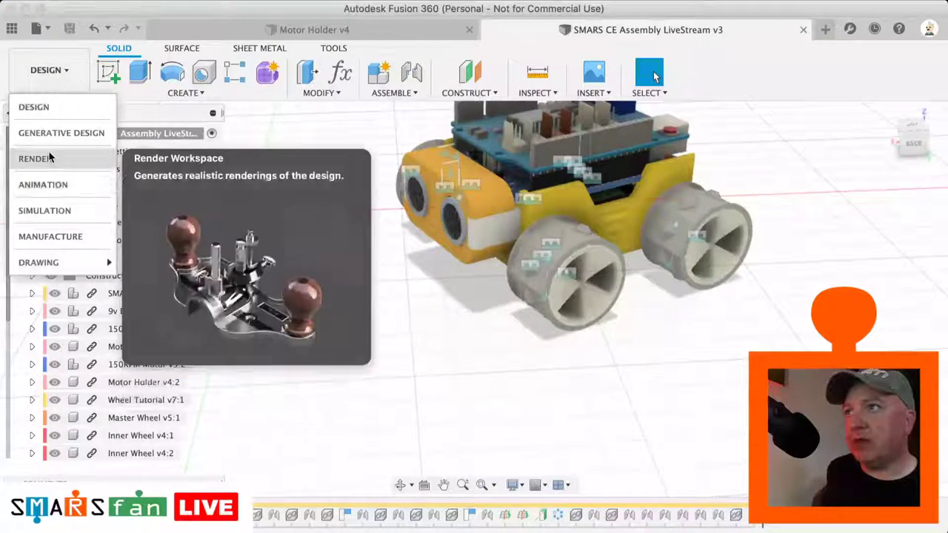
click(37, 159)
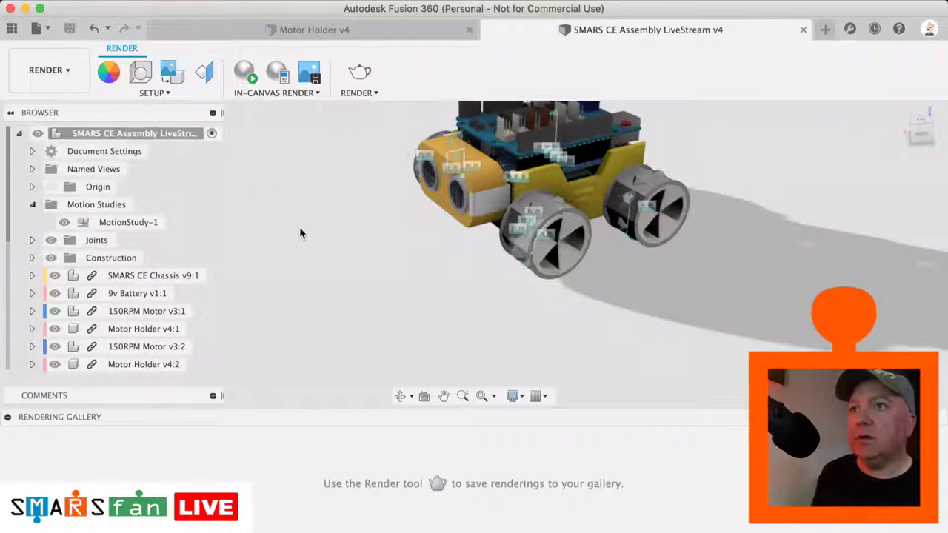
scroll(299, 226, up, 5)
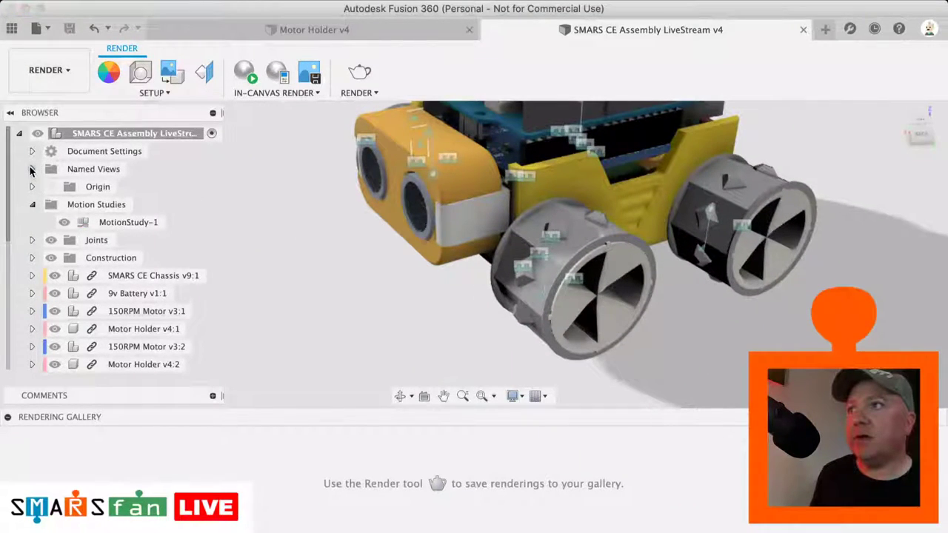
click(32, 169)
double_click(100, 258)
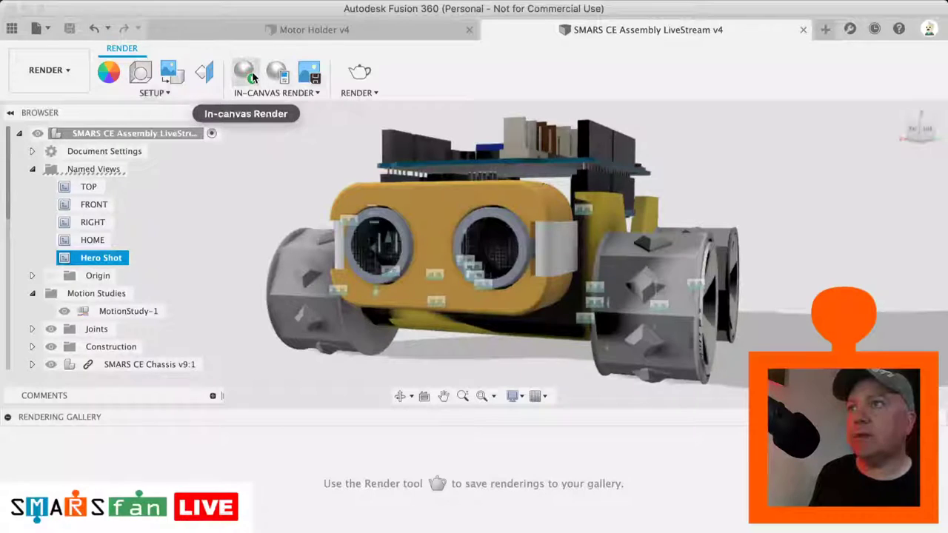
- Render the Hero Shot view with the Local Renderer at Standard(50) quality
click(360, 72)
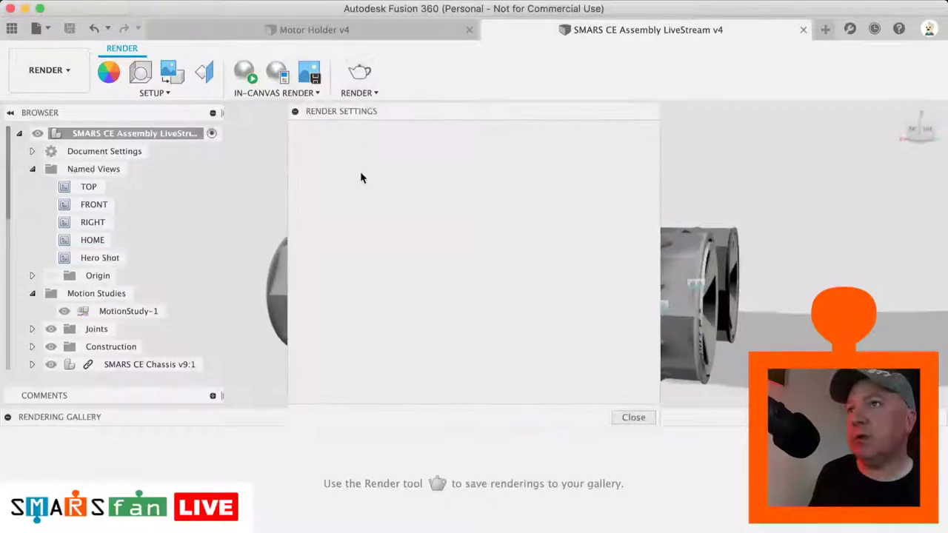
drag(354, 117, 167, 91)
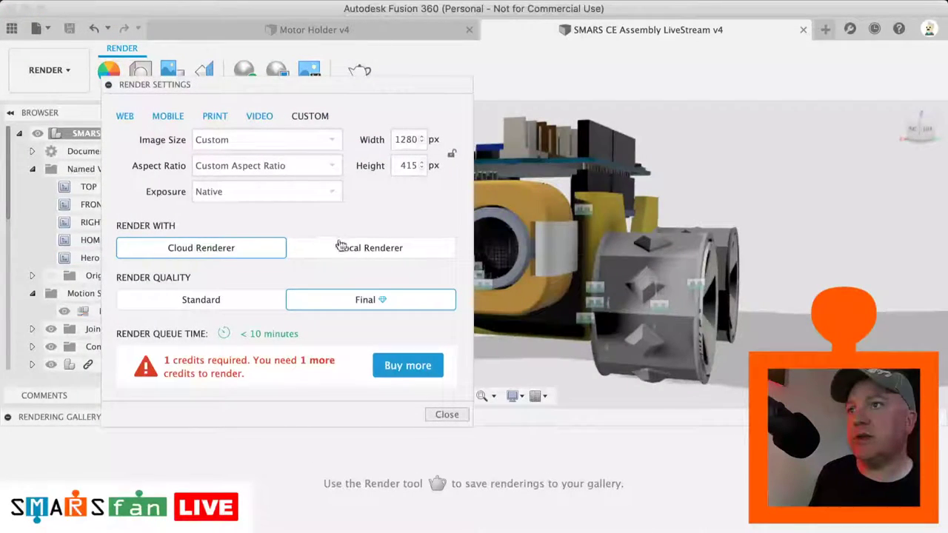
click(350, 249)
click(248, 349)
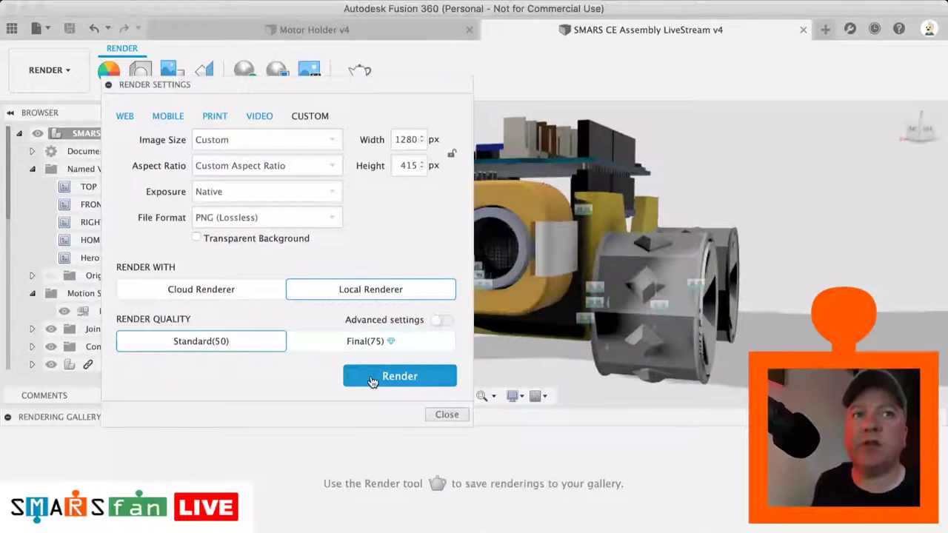
click(372, 380)
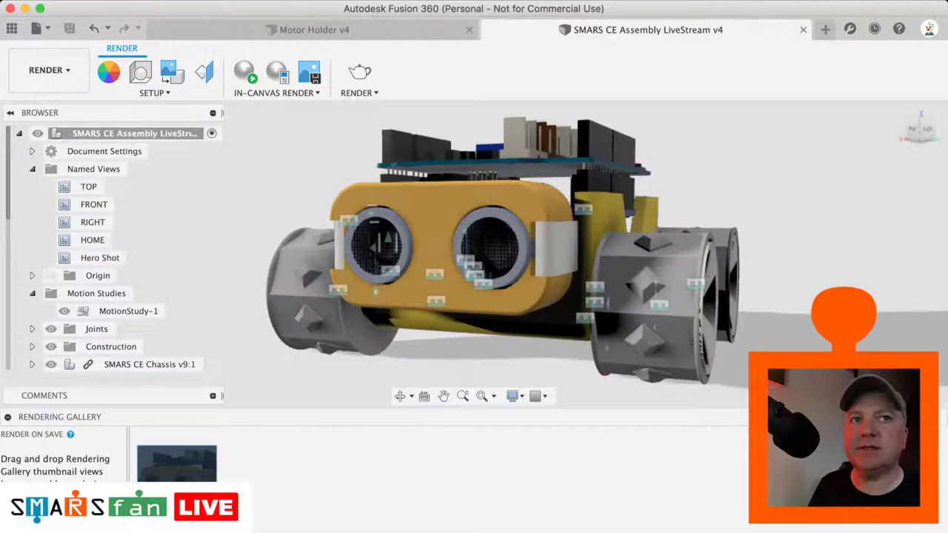
- Switch to Activity Monitor and move its window into view to examine the render process's CPU usage
key(super+Tab)
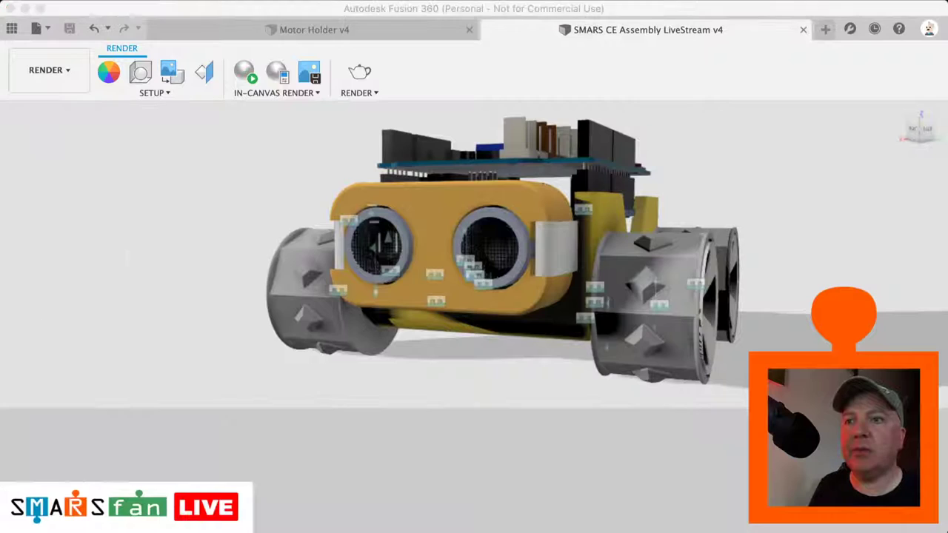
drag(412, 233, 408, 191)
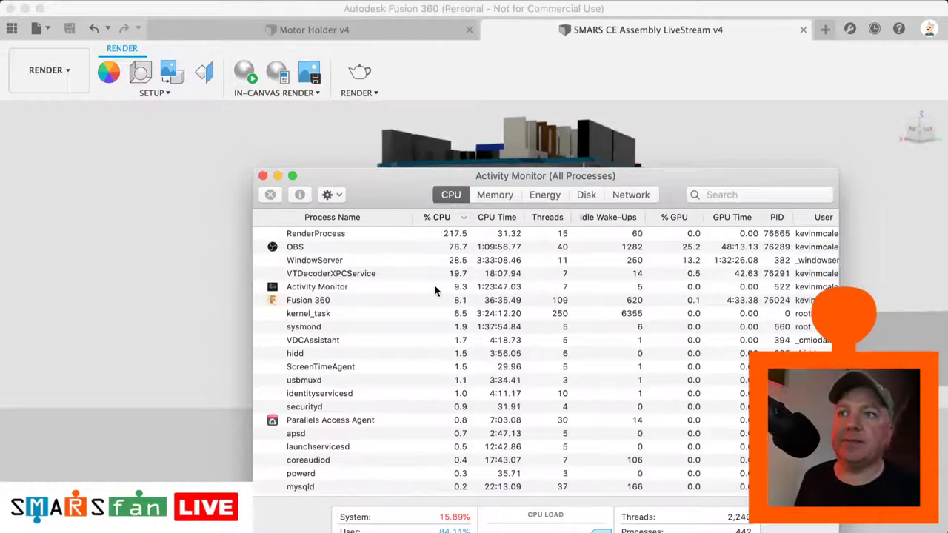
- Return to Fusion 360 and open the SG90 v2 design from the Quad folder of the SMARS Community Edition 2020 project
click(277, 177)
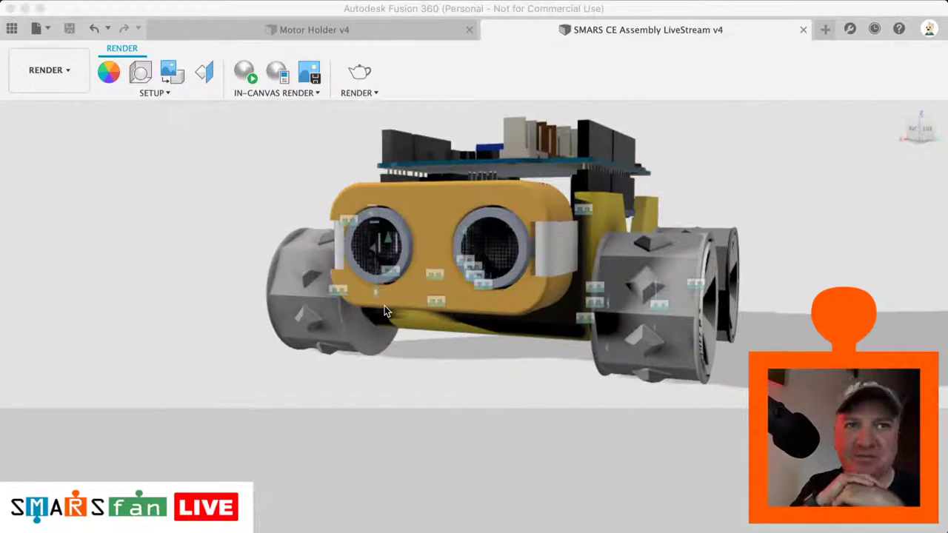
click(393, 13)
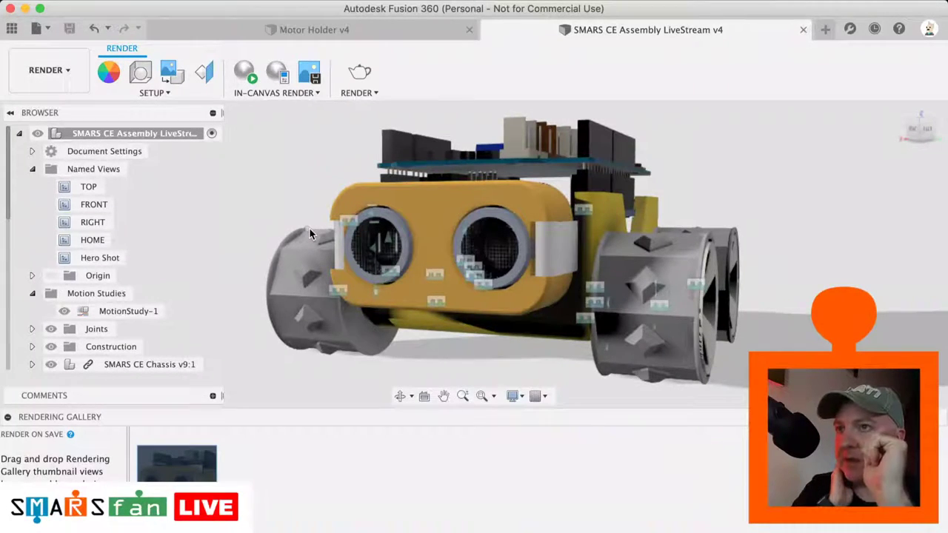
click(13, 30)
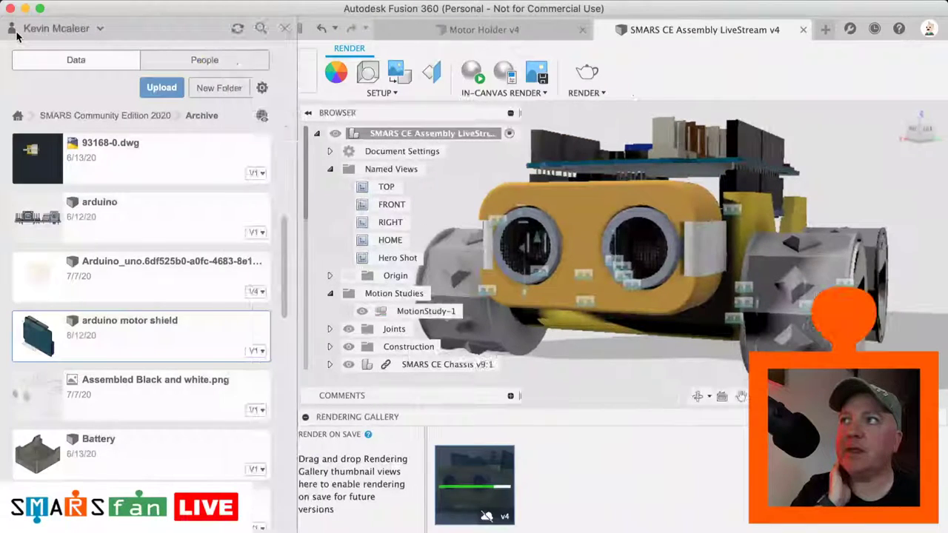
click(86, 115)
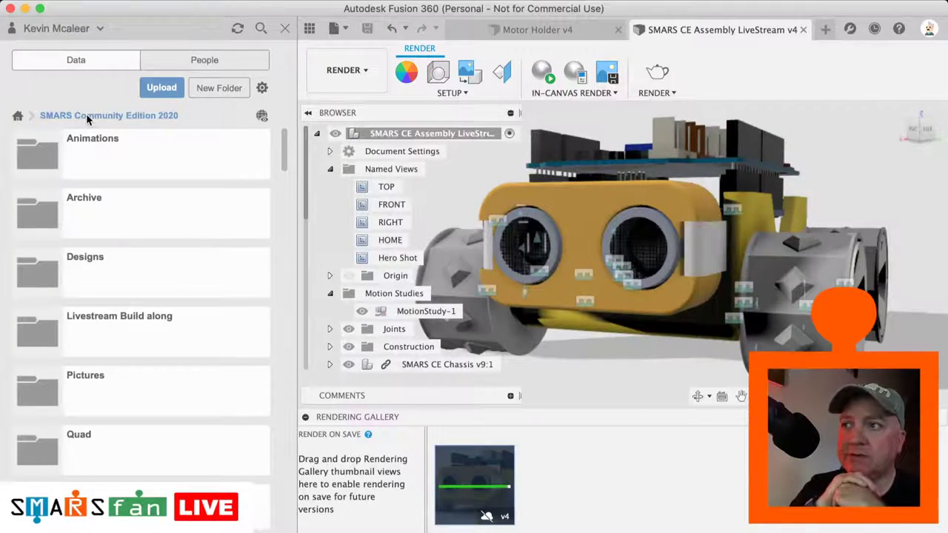
click(106, 458)
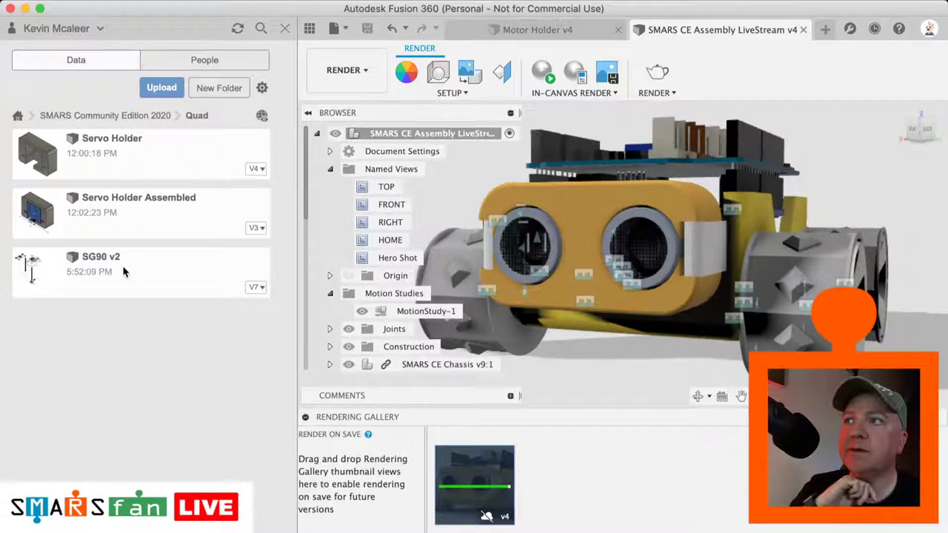
click(122, 265)
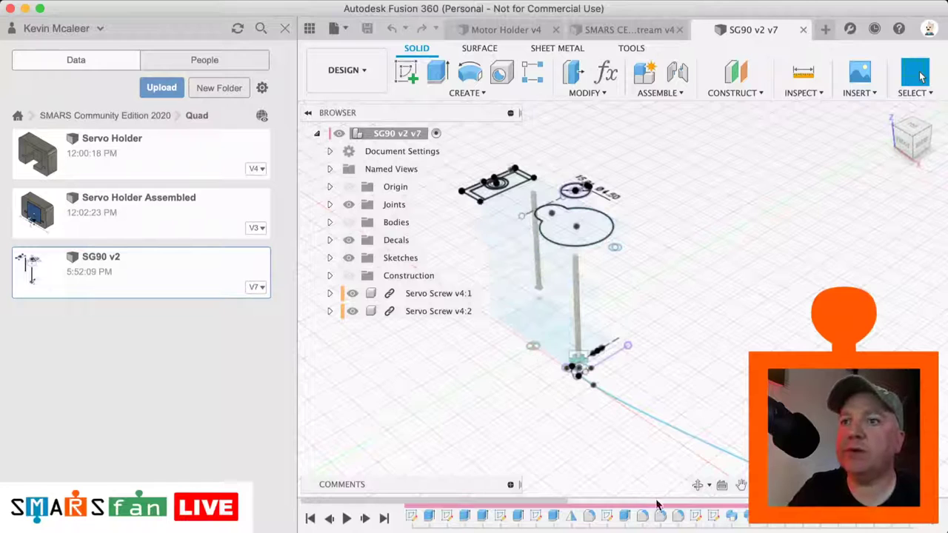
click(309, 28)
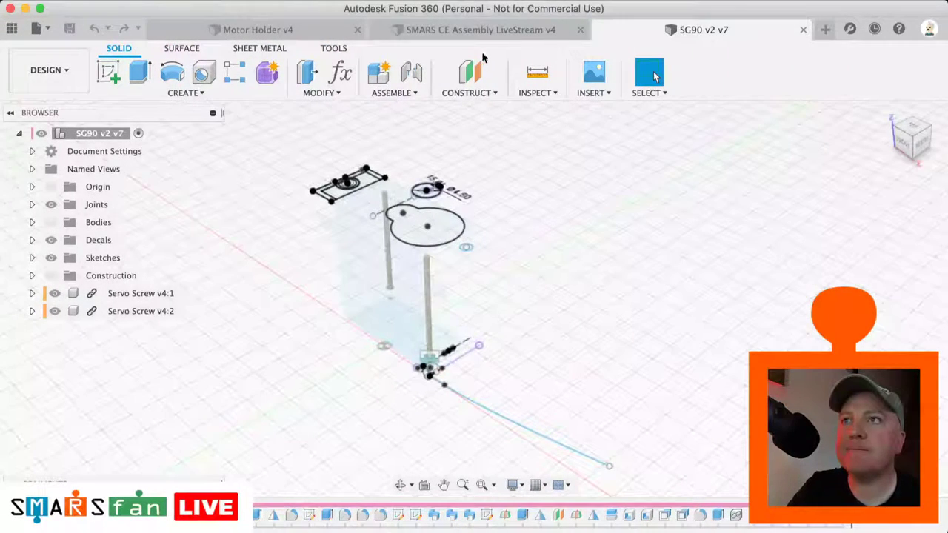
- Switch to the SMARS CE Assembly LiveStream design and examine its finished Hero Shot render at an enlarged size
click(463, 30)
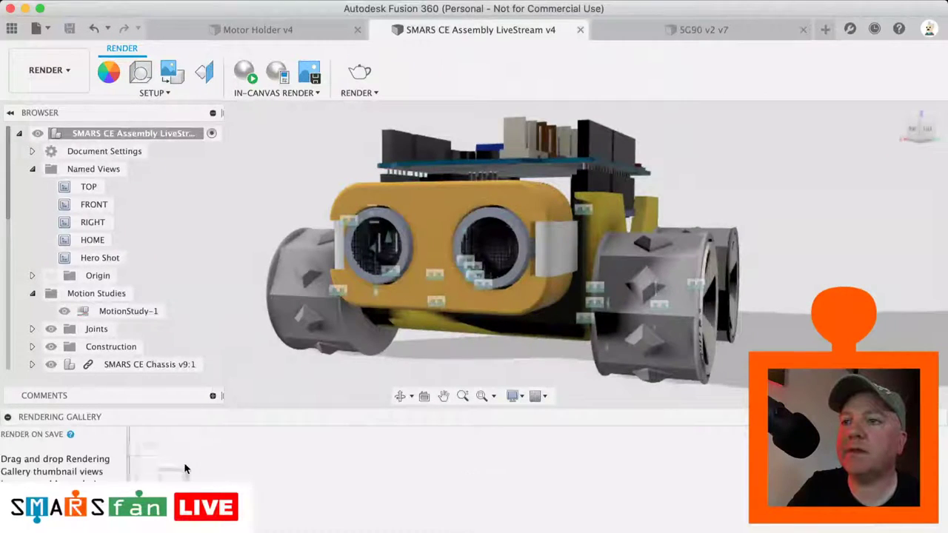
click(154, 468)
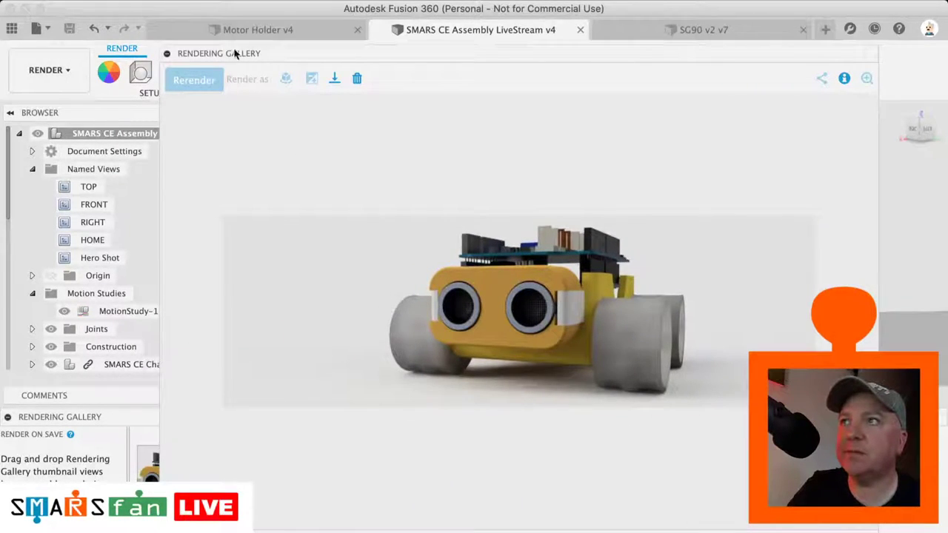
drag(281, 58, 131, 9)
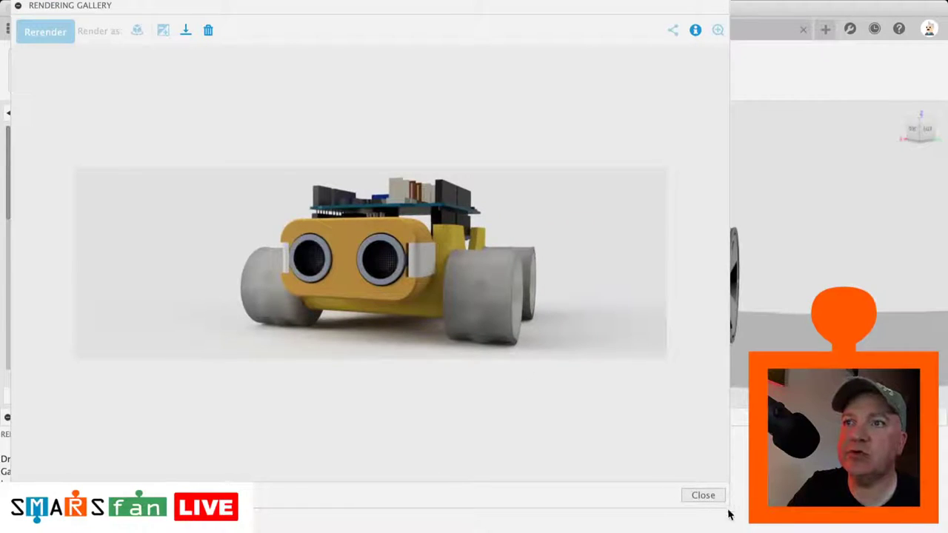
drag(726, 504, 843, 530)
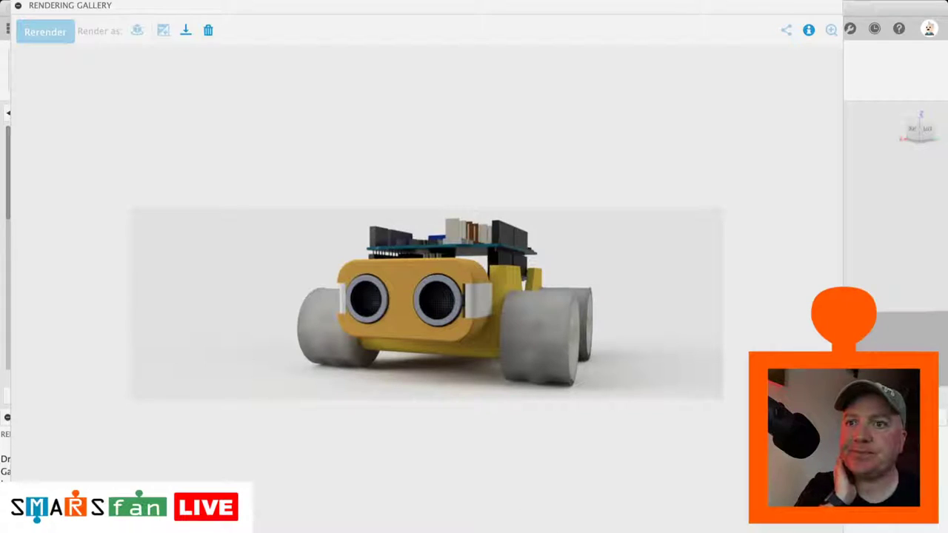
key(Escape)
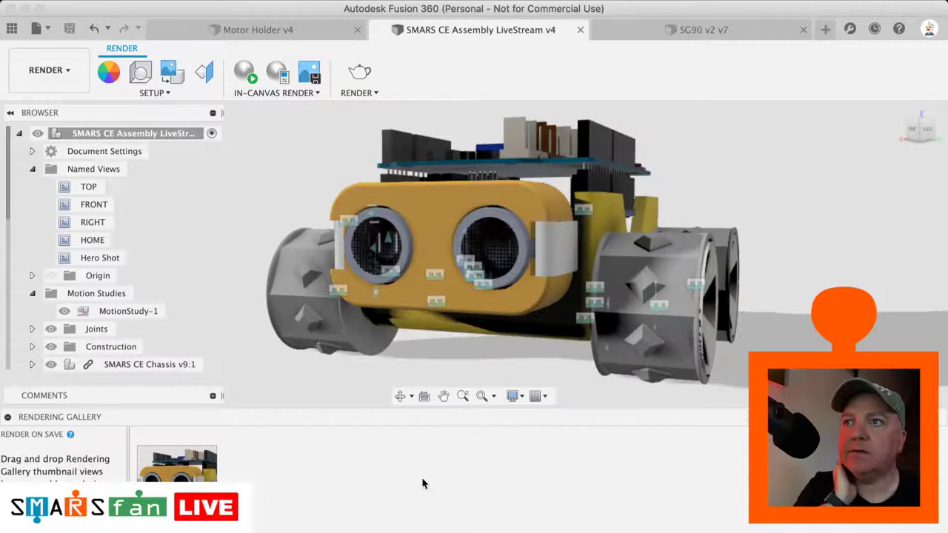
- In SG90 v2, roll the design history back to before Extrude1, show Sketch1, and roll the history forward to the end
click(634, 37)
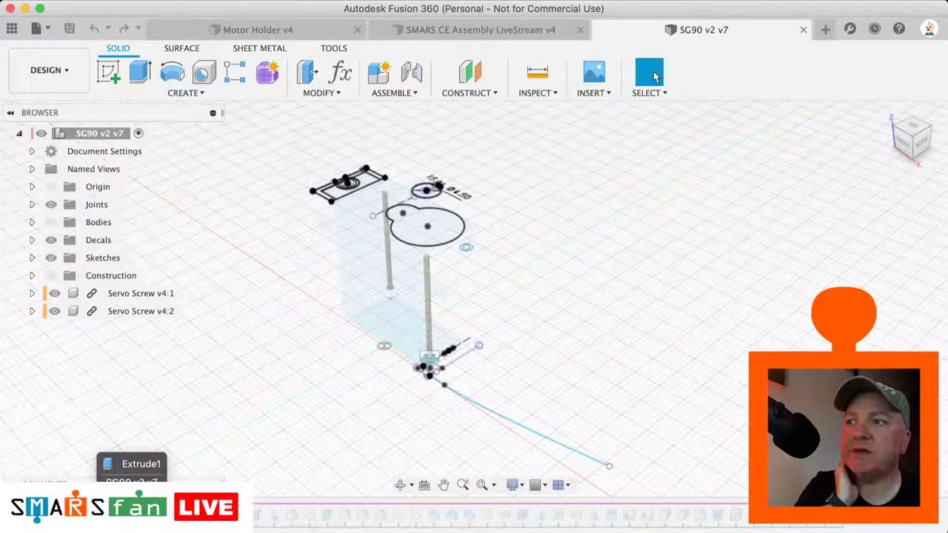
drag(131, 514, 118, 514)
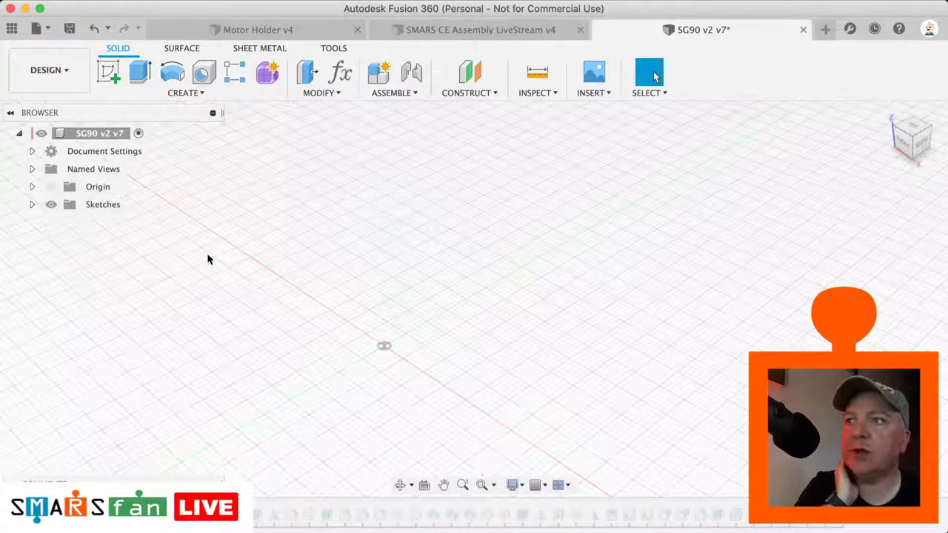
click(32, 204)
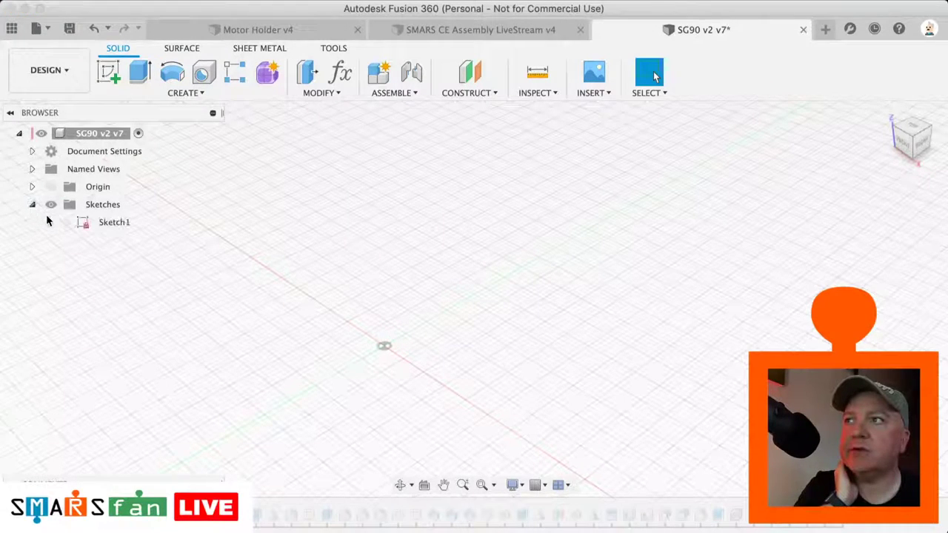
click(64, 223)
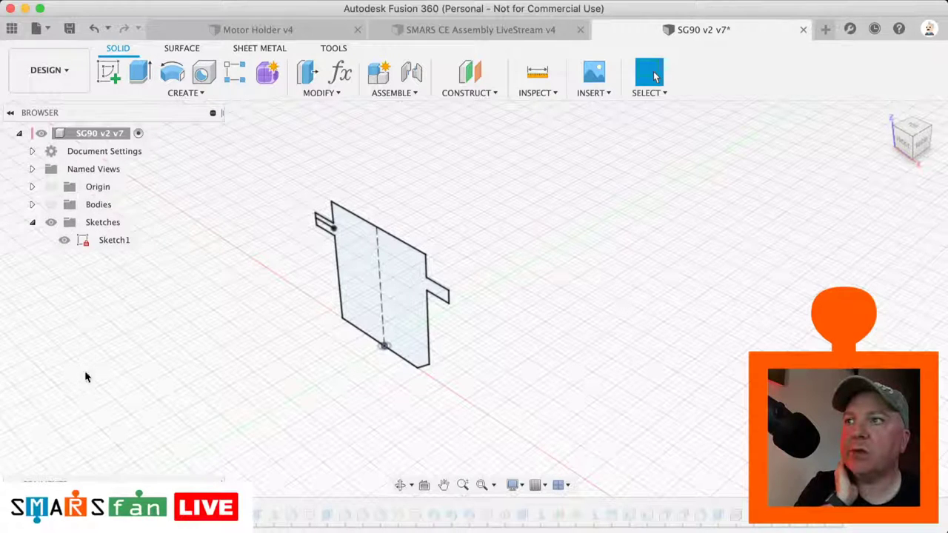
click(50, 205)
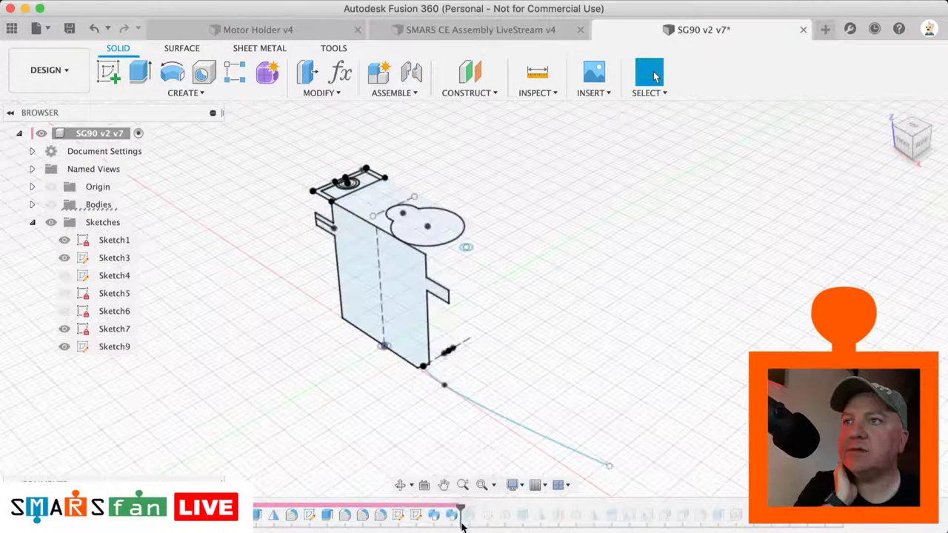
mouse_move(462, 526)
mouse_down()
mouse_move(465, 511)
mouse_move(496, 508)
mouse_move(835, 514)
mouse_up()
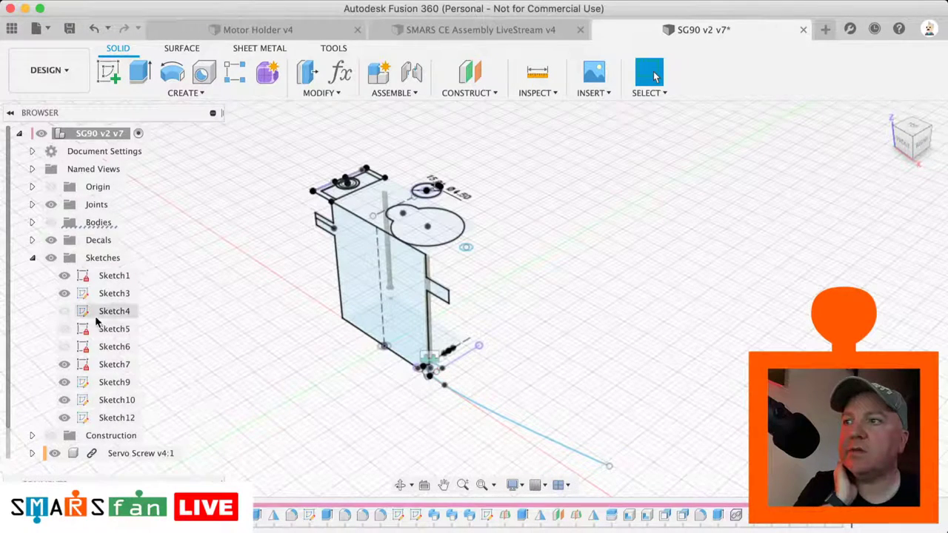
- Make Sketch4, Sketch5, Sketch6 and the servo's bodies visible
click(65, 312)
click(65, 347)
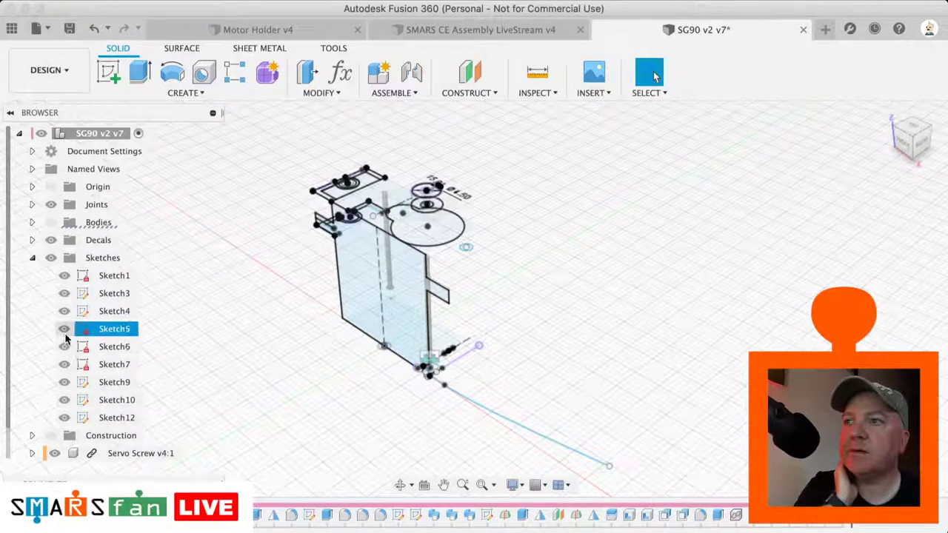
click(64, 328)
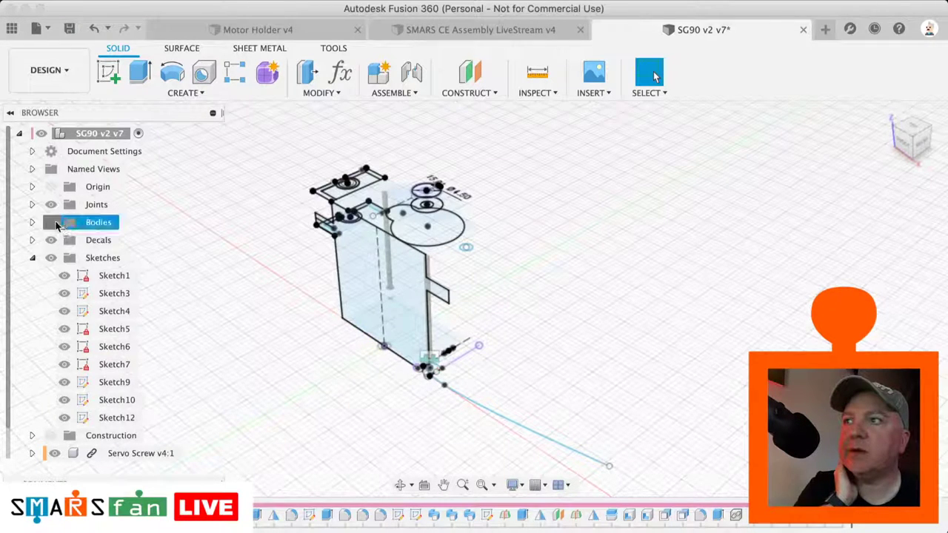
click(50, 223)
scroll(515, 390, up, 5)
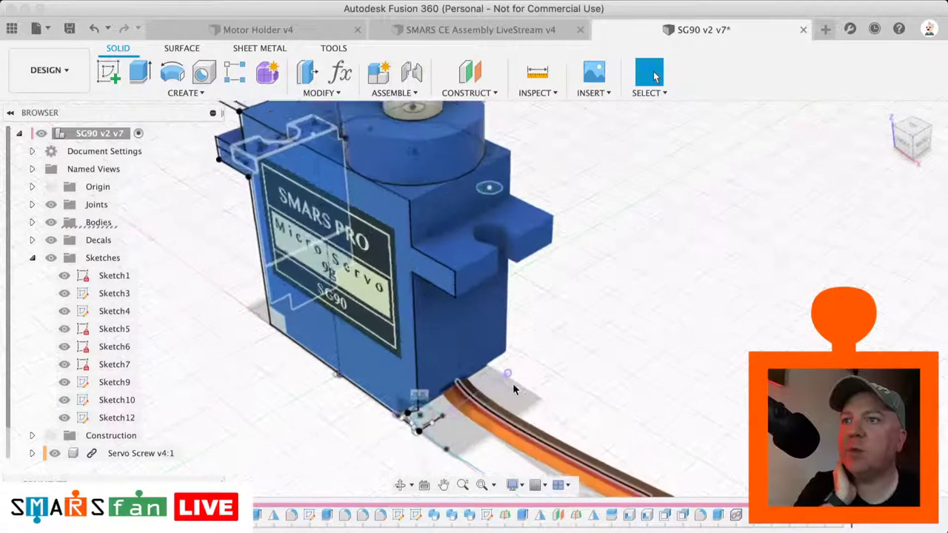
scroll(514, 382, up, 3)
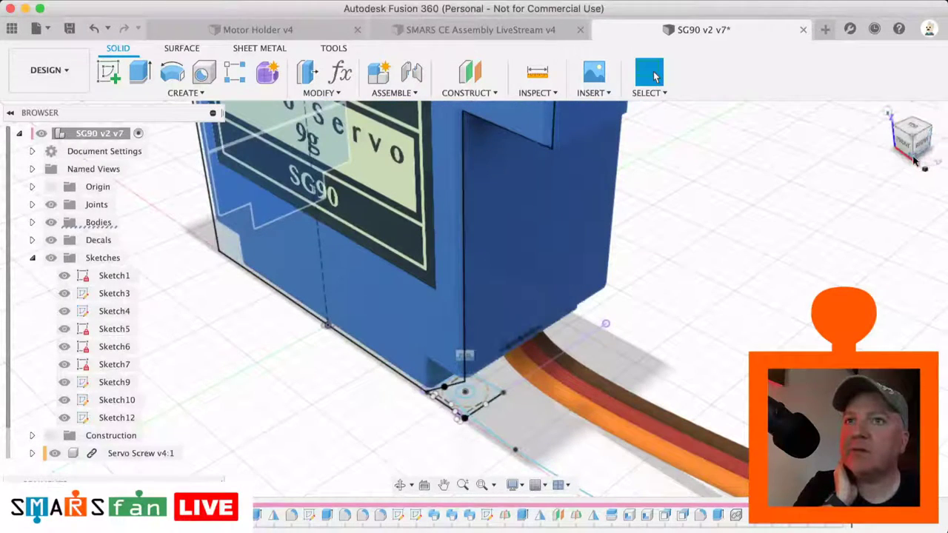
- Rename Sketch7, the wire profile sketch at the servo's base, as Wires
drag(929, 148, 916, 162)
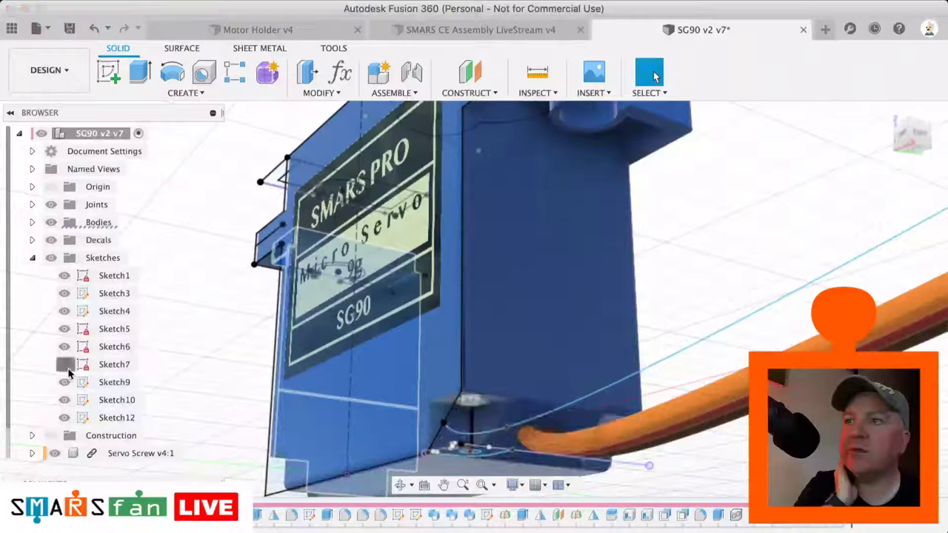
click(100, 373)
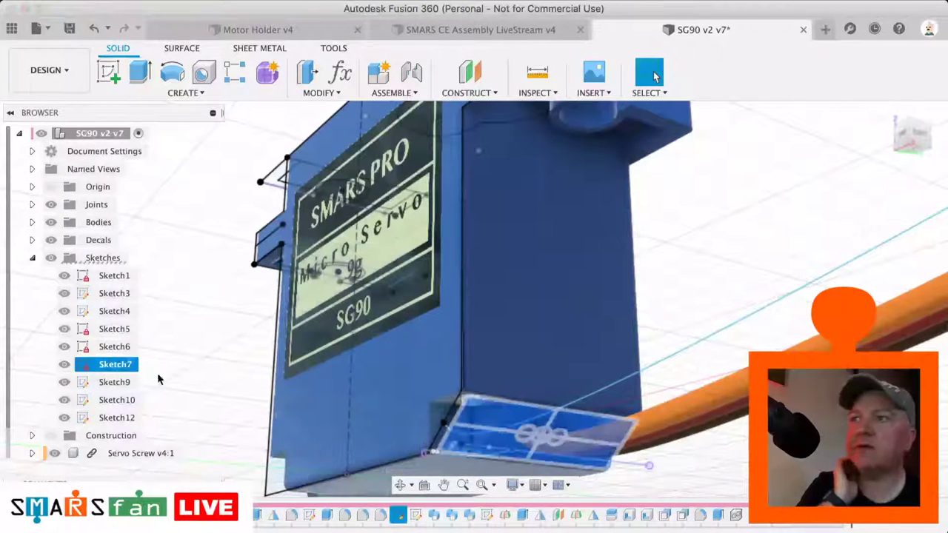
double_click(119, 365)
text(Wires)
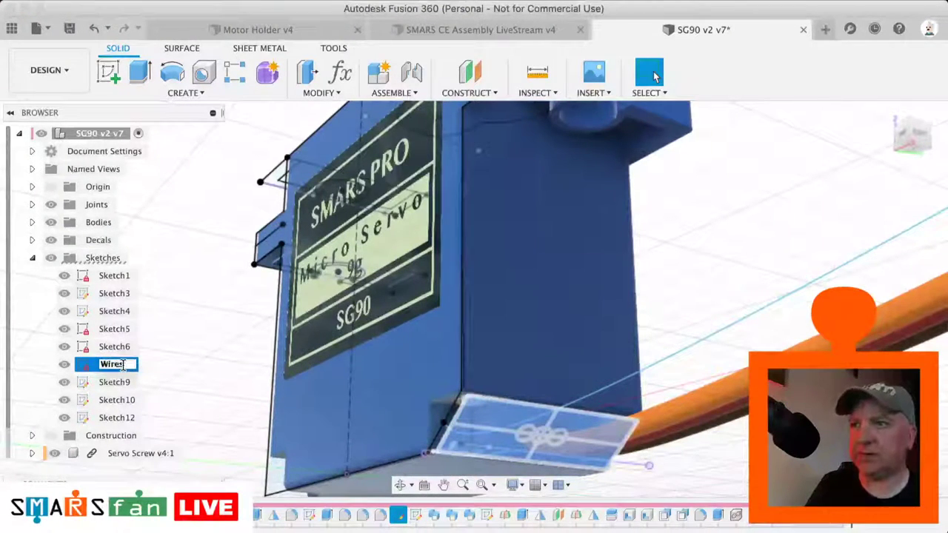
key(Return)
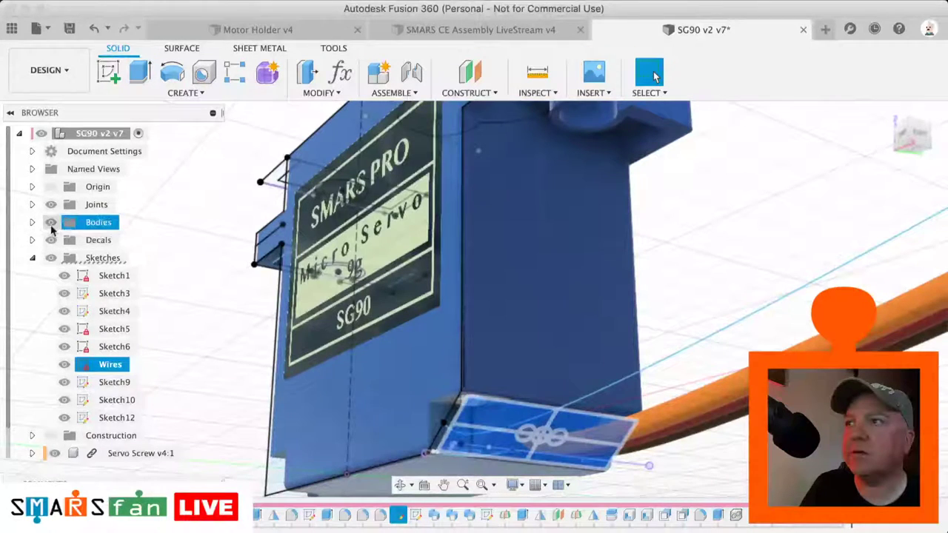
- Hide the servo's bodies and examine the three adjoining wire circles in the Wires sketch
click(50, 223)
click(604, 440)
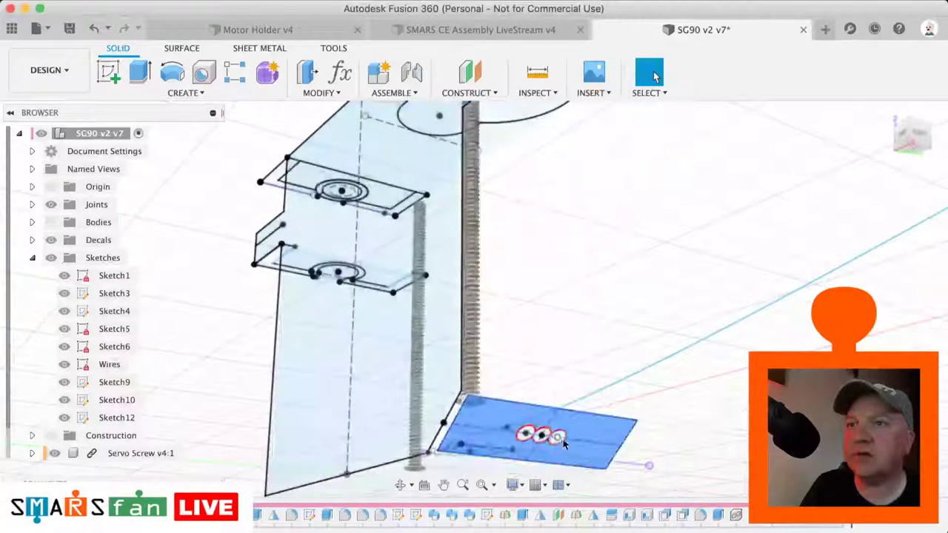
scroll(541, 450, up, 5)
scroll(541, 451, up, 6)
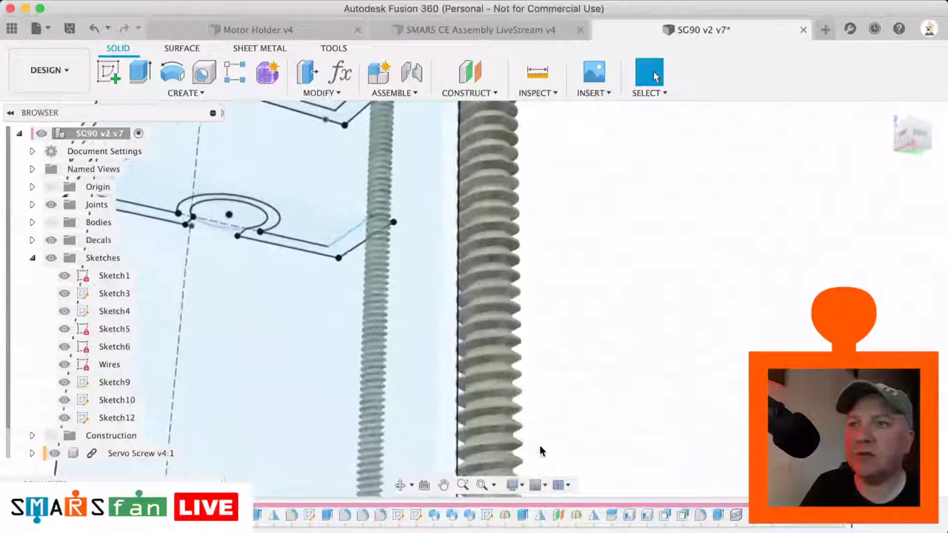
scroll(540, 451, up, 6)
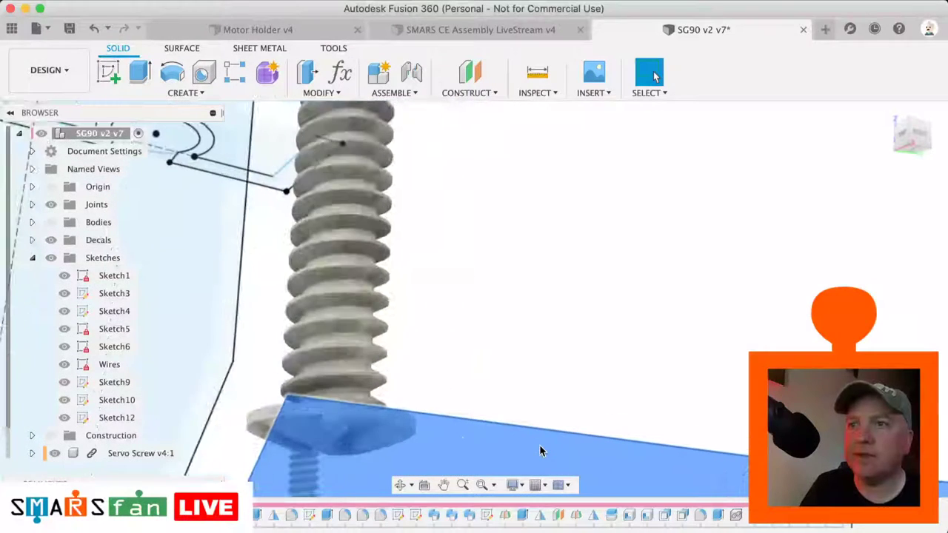
scroll(539, 451, up, 4)
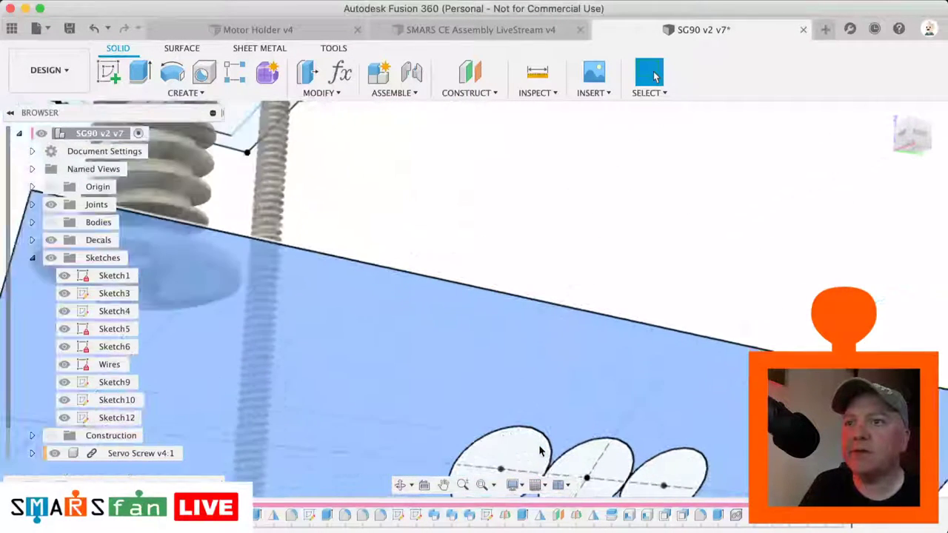
scroll(539, 452, down, 2)
scroll(540, 451, up, 1)
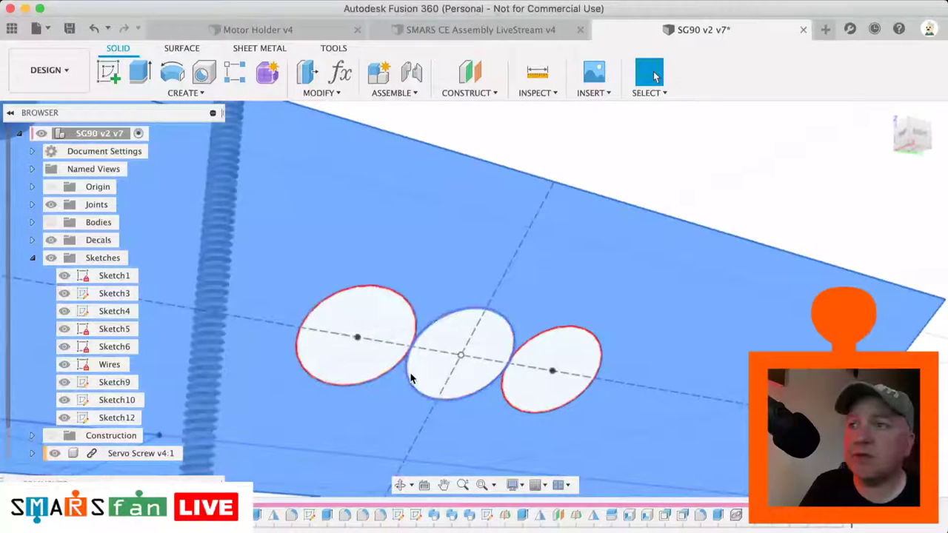
click(388, 300)
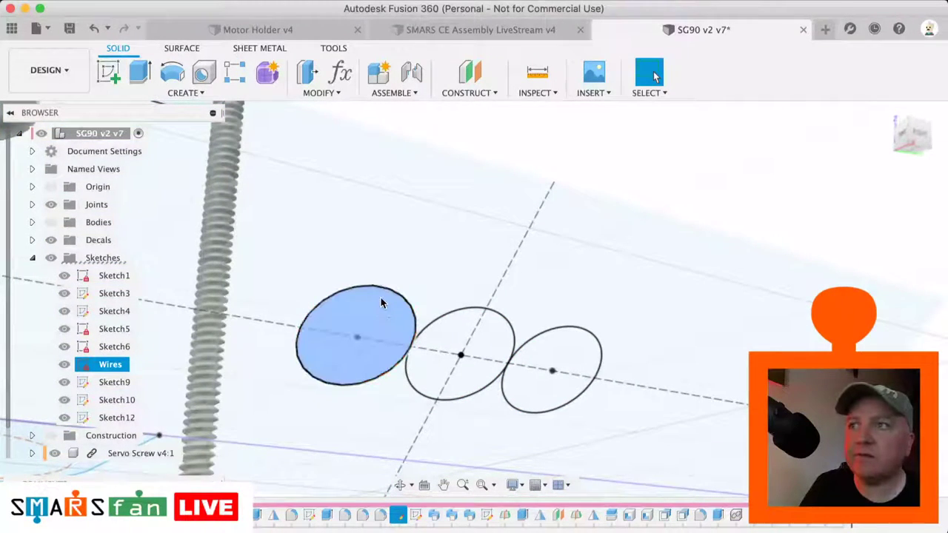
key(Escape)
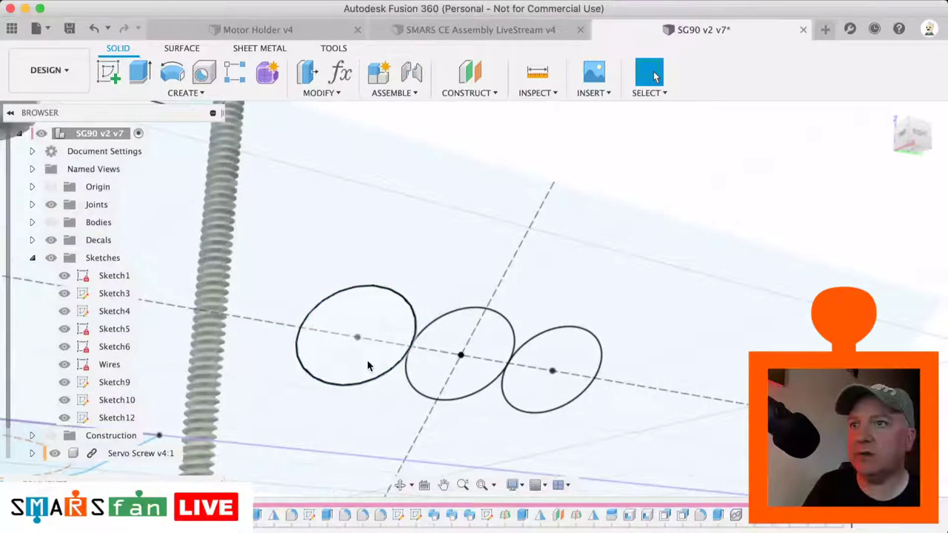
- Open Sketch9, the curved path sketch for the servo wires, for editing
scroll(367, 362, down, 5)
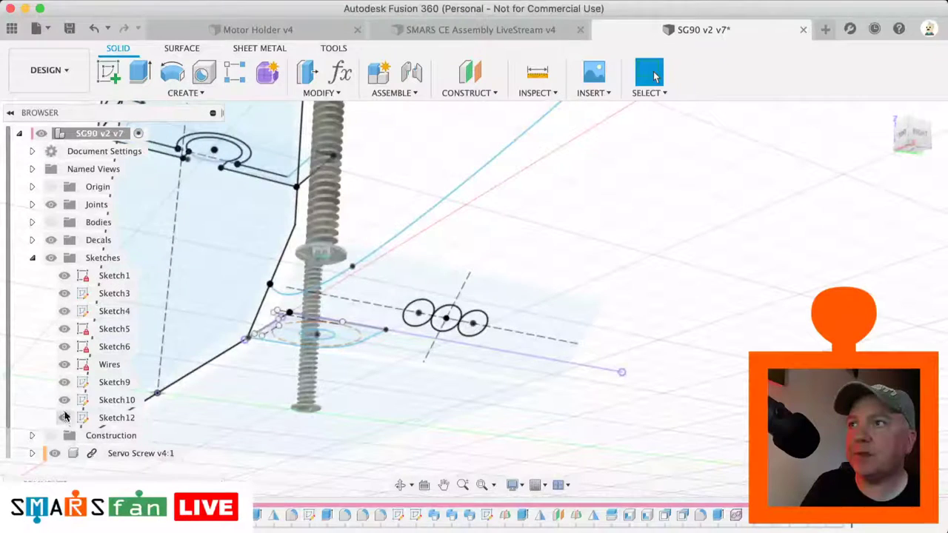
click(70, 382)
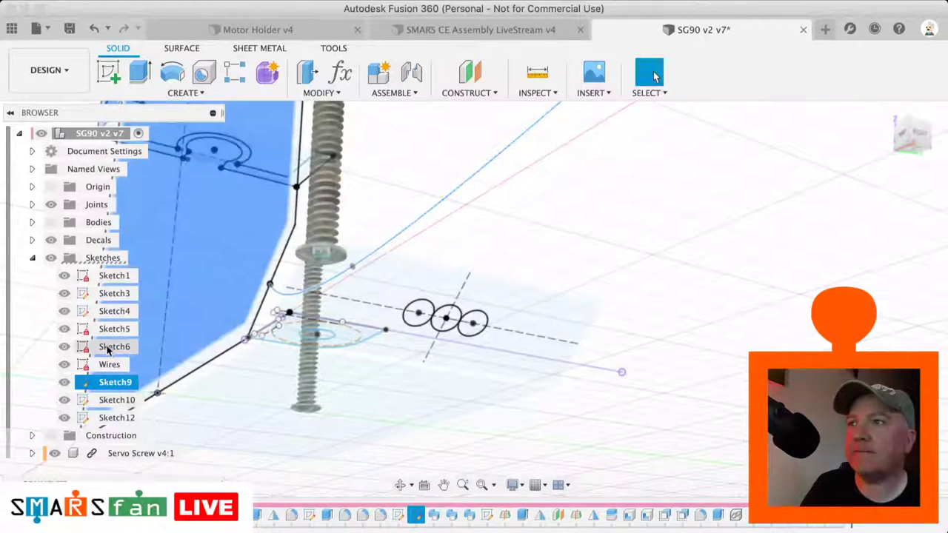
double_click(101, 383)
key(Escape)
key(Escape)
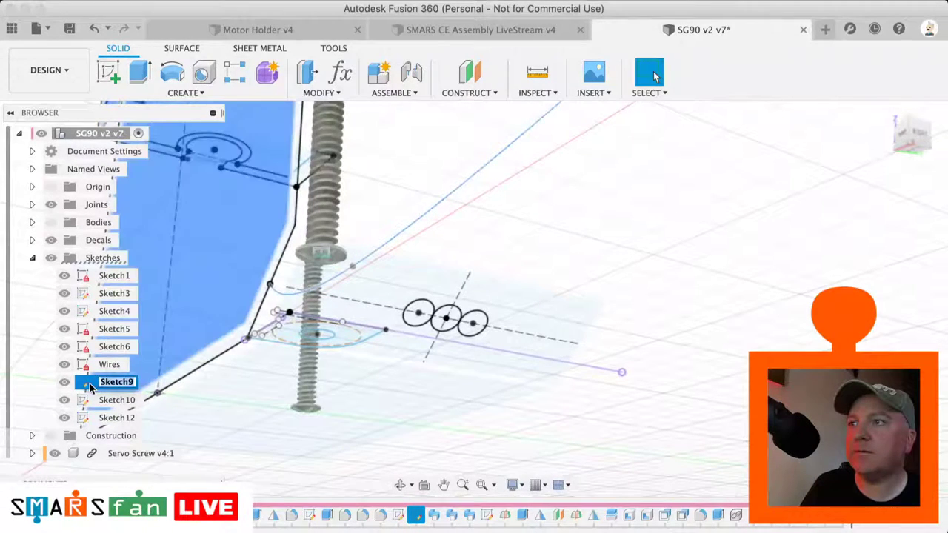
double_click(90, 384)
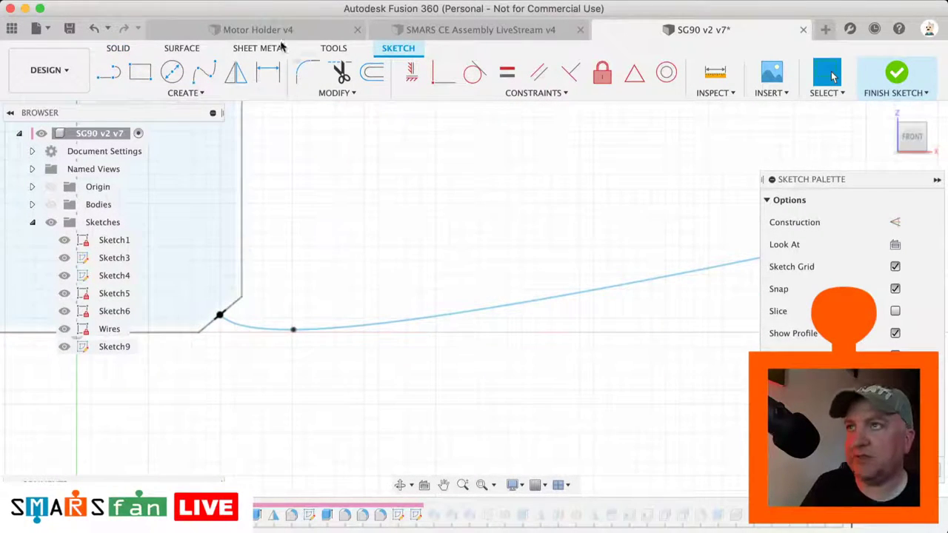
- Draw a freehand six-point fit point spline above the existing wire path in Sketch9
click(203, 72)
click(321, 160)
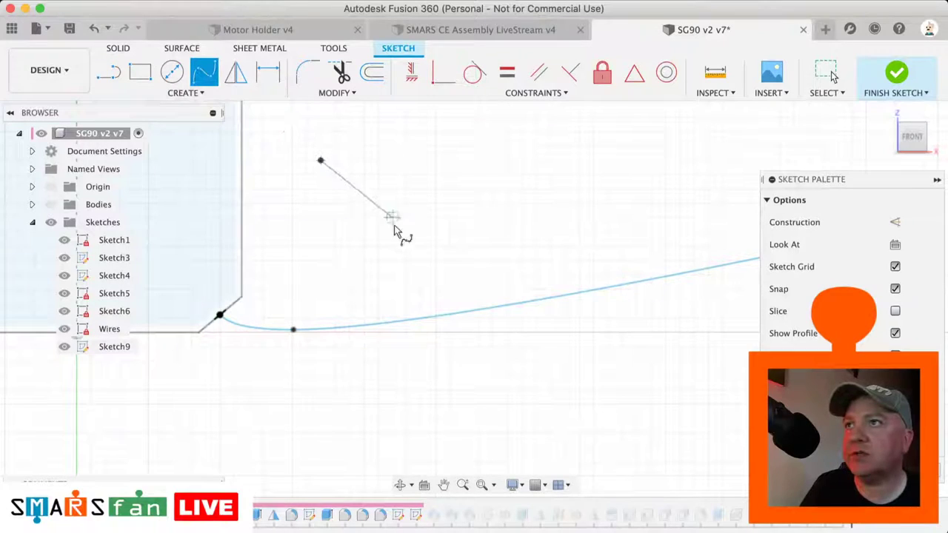
click(407, 232)
click(555, 160)
click(666, 189)
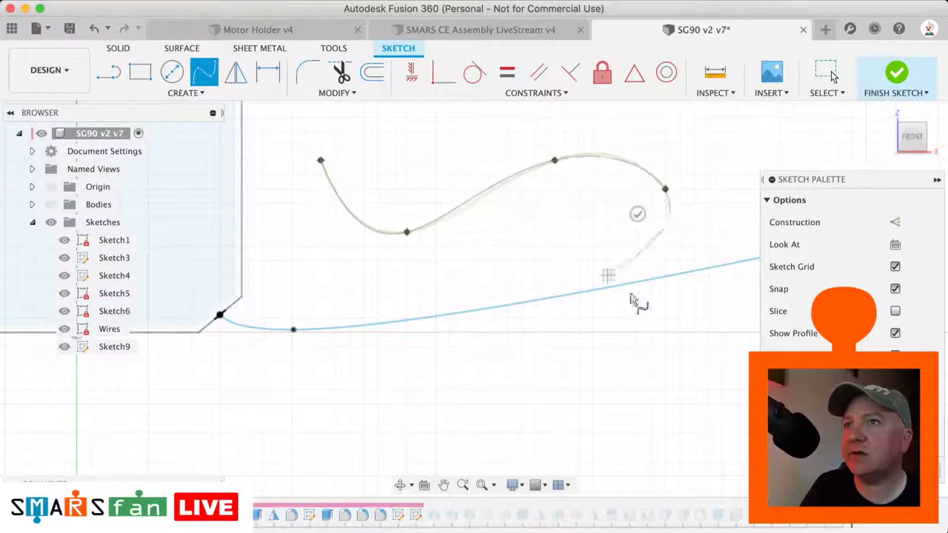
click(655, 322)
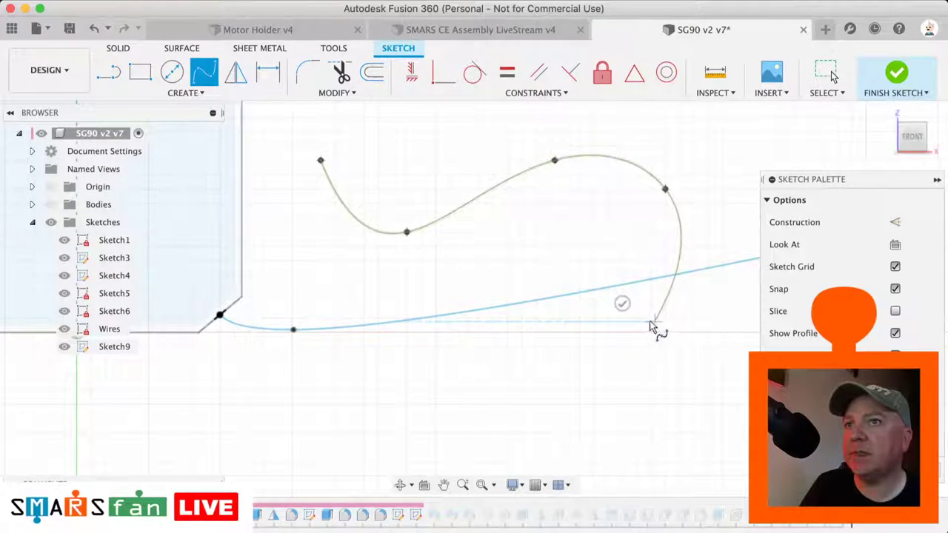
click(737, 219)
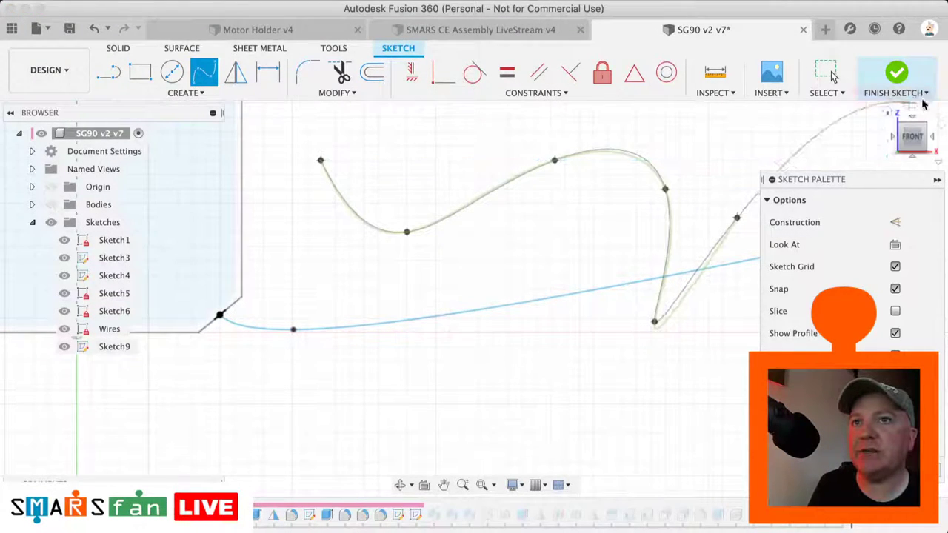
mouse_move(923, 129)
mouse_down()
mouse_move(900, 129)
mouse_move(892, 147)
mouse_up()
shift+middle_drag(655, 433, 645, 329)
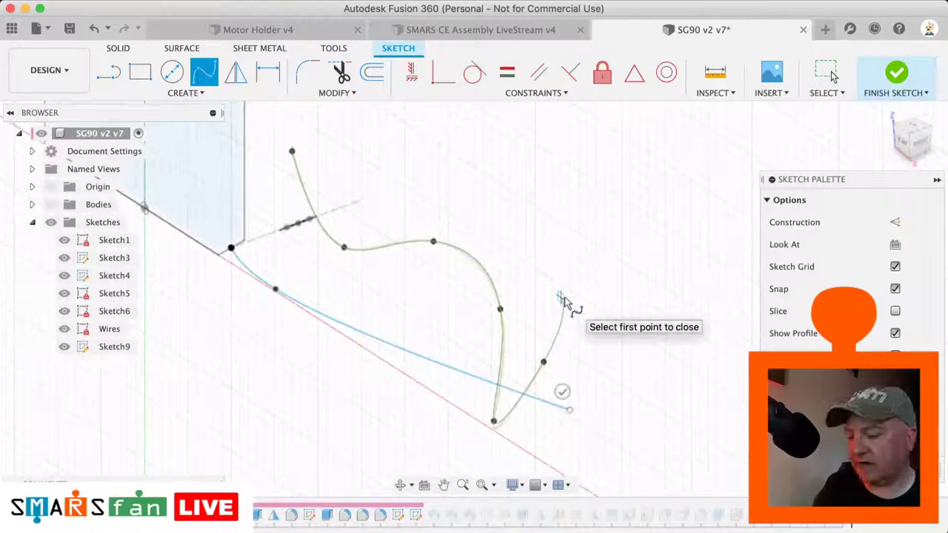
- Try moving the practice spline's third point -9.00 mm in Z and its second point 3.00 mm in Y
key(m)
click(435, 243)
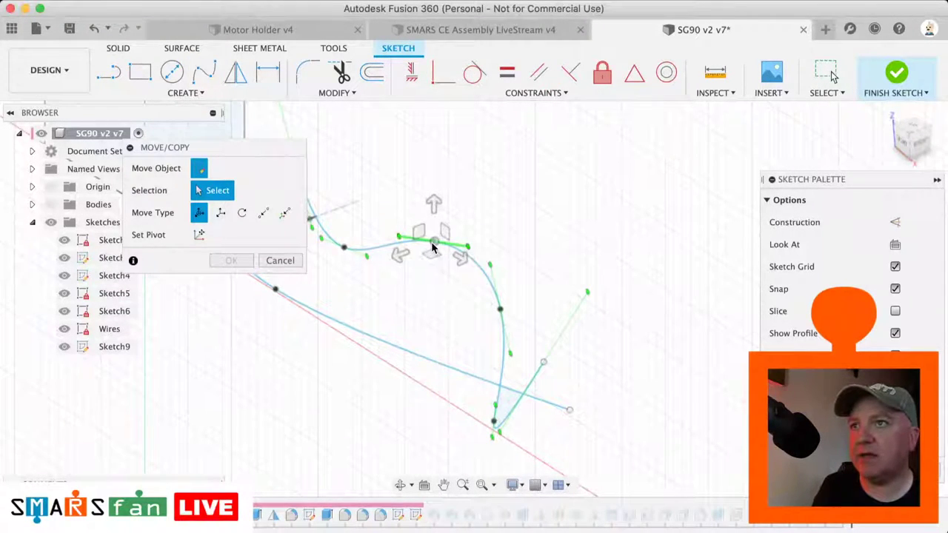
click(434, 246)
drag(437, 244, 502, 226)
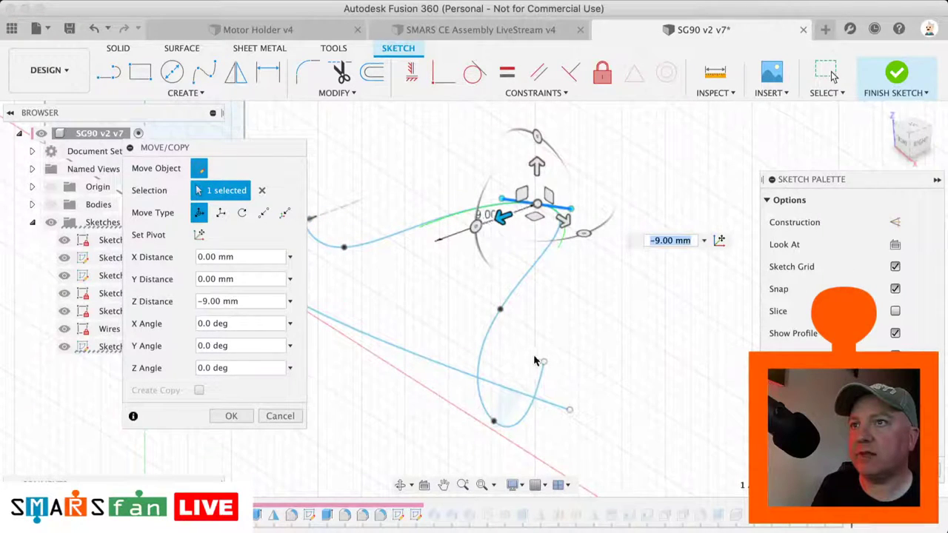
click(344, 248)
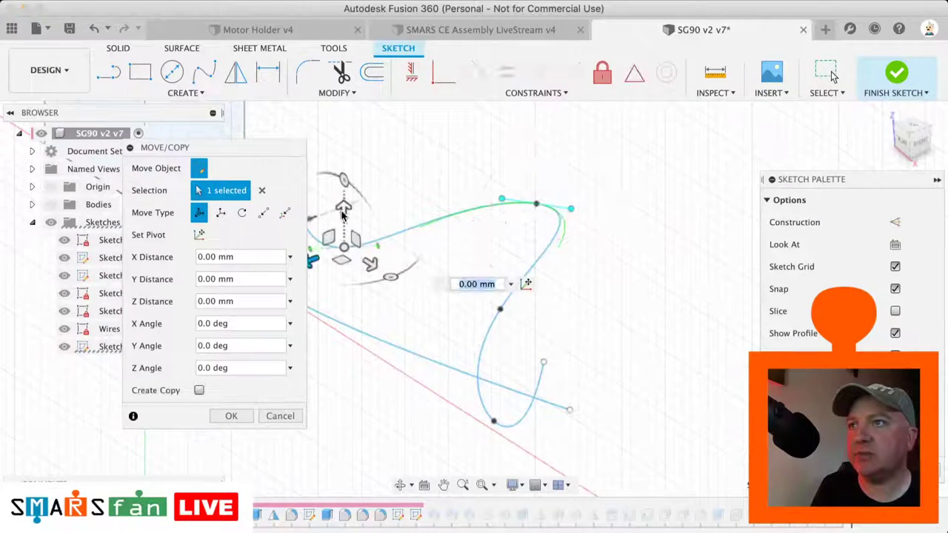
drag(343, 209, 410, 168)
scroll(502, 264, left, 4)
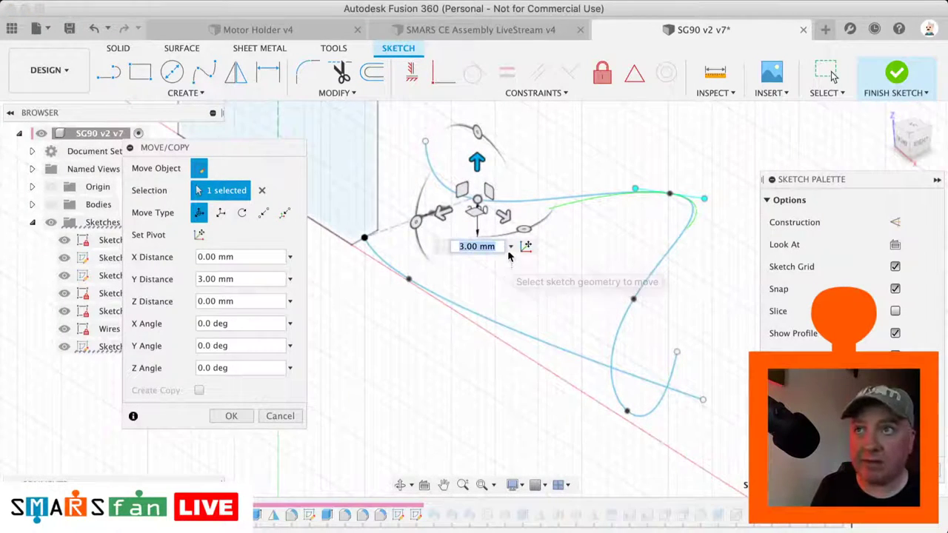
click(289, 420)
- Delete the practice spline from Sketch9
click(534, 198)
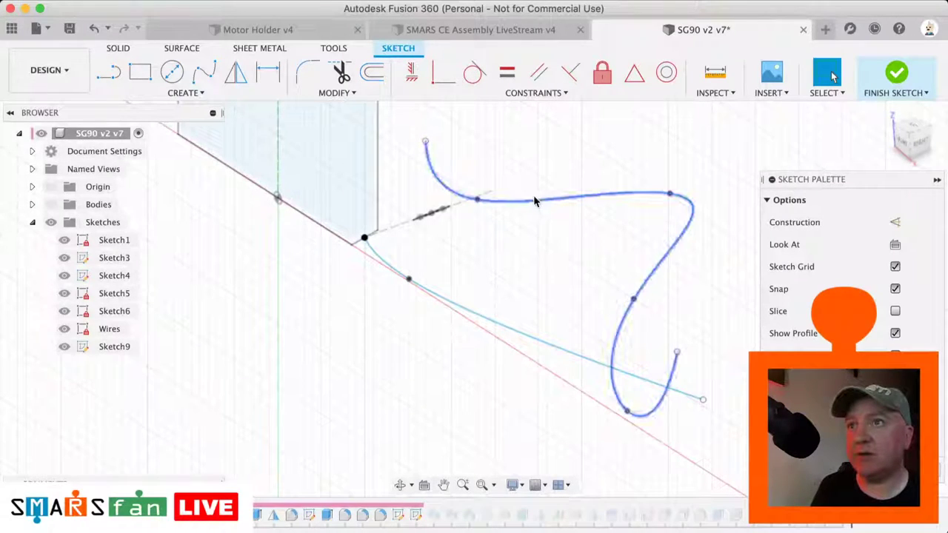
key(Delete)
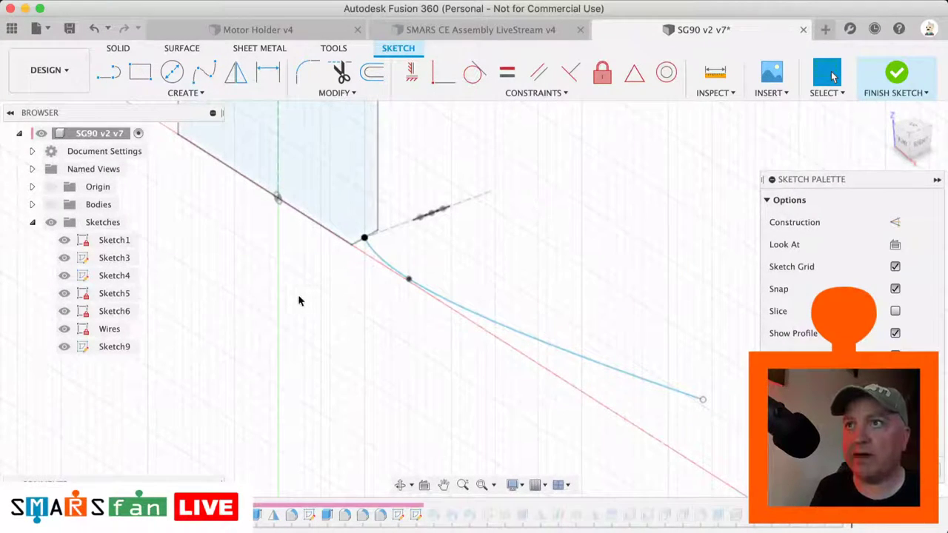
- Hide and reshow the Wires sketch to compare it with the path, and finish editing Sketch9
click(65, 330)
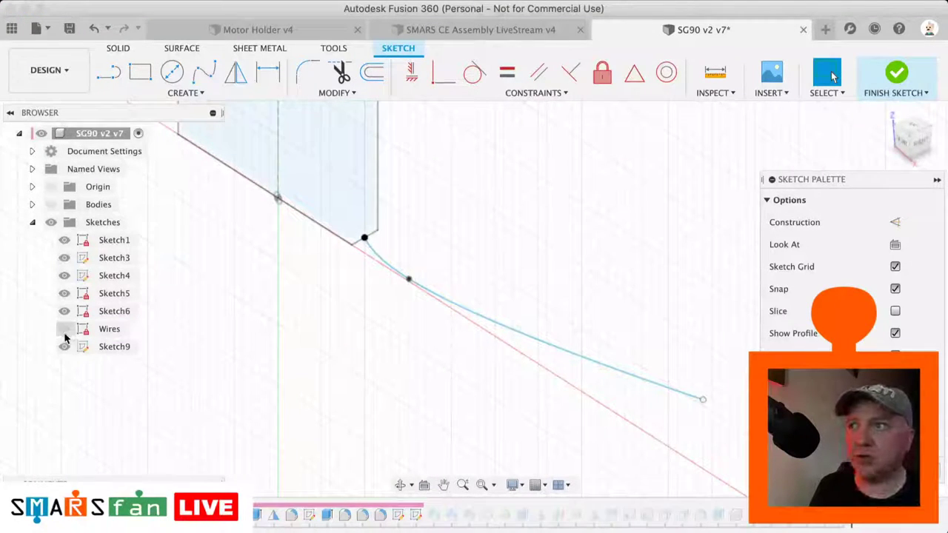
click(64, 329)
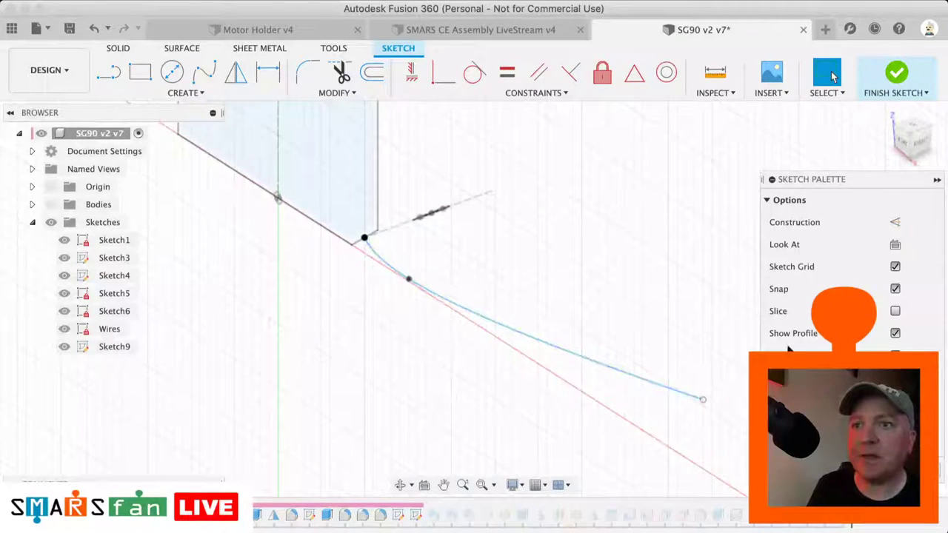
click(918, 81)
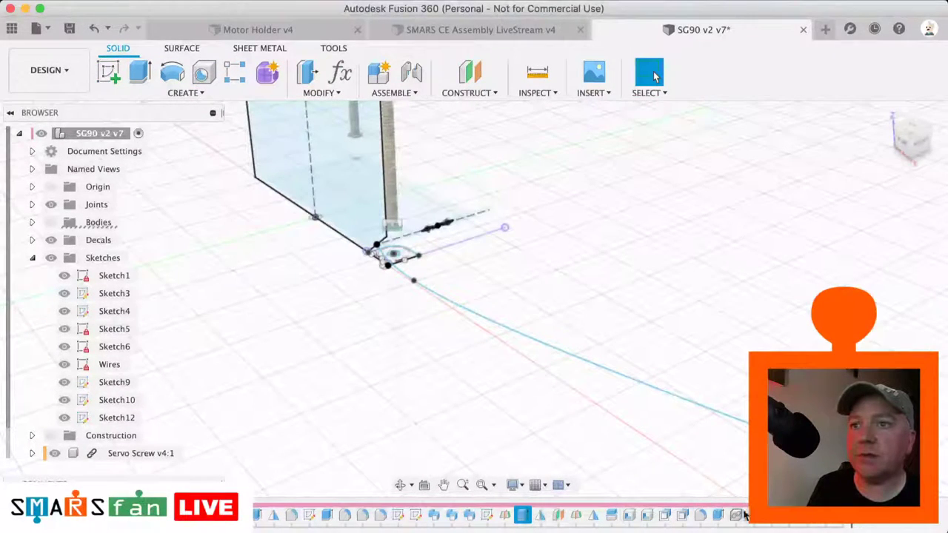
- Make the servo's bodies visible and roll the design history back to just after the three wire sweeps
click(719, 516)
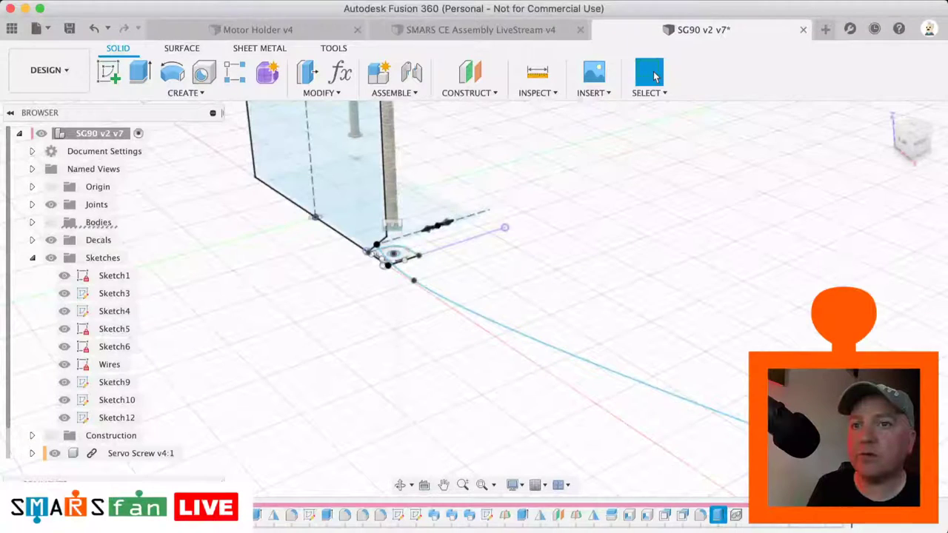
double_click(719, 517)
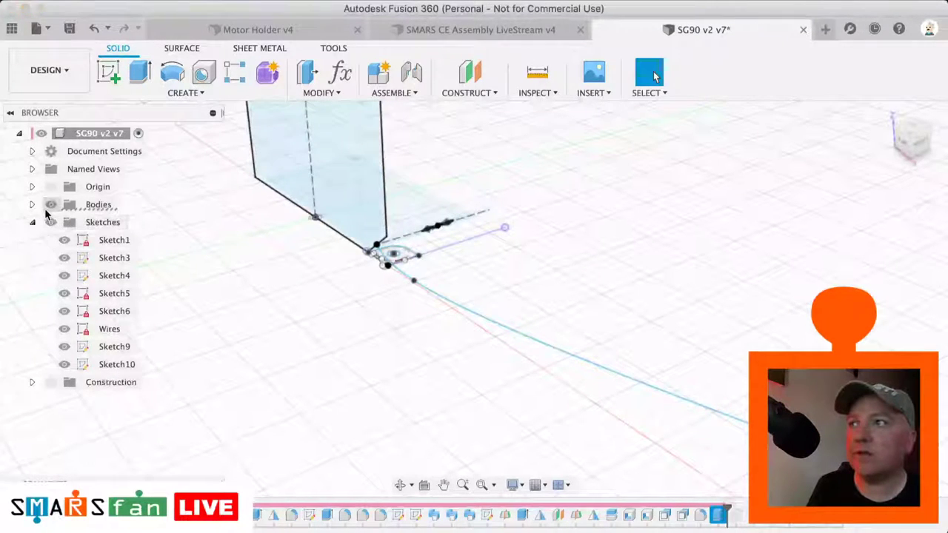
click(50, 205)
mouse_move(725, 510)
mouse_down()
mouse_move(385, 509)
mouse_move(474, 511)
mouse_up()
- Open the first wire sweep to examine its Wires profile and Sketch9 path, and close it
click(436, 517)
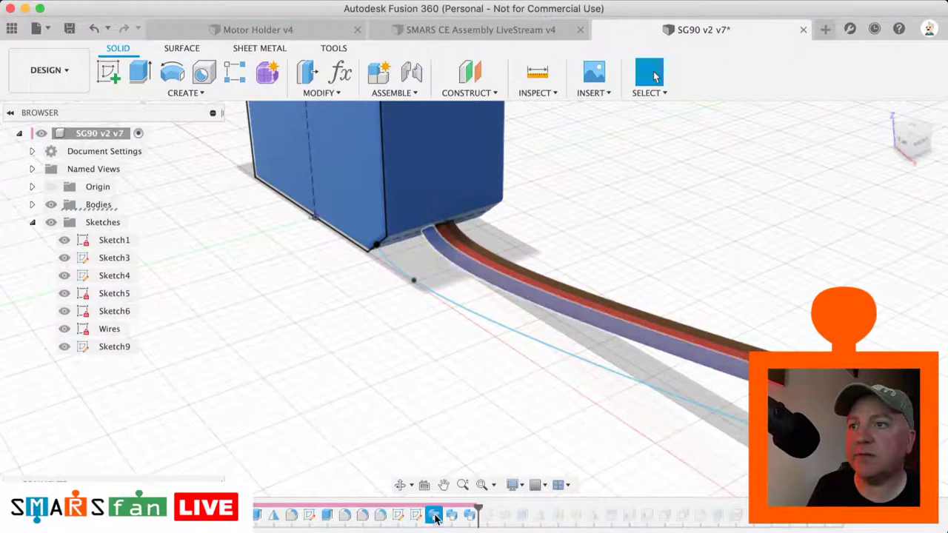
double_click(435, 516)
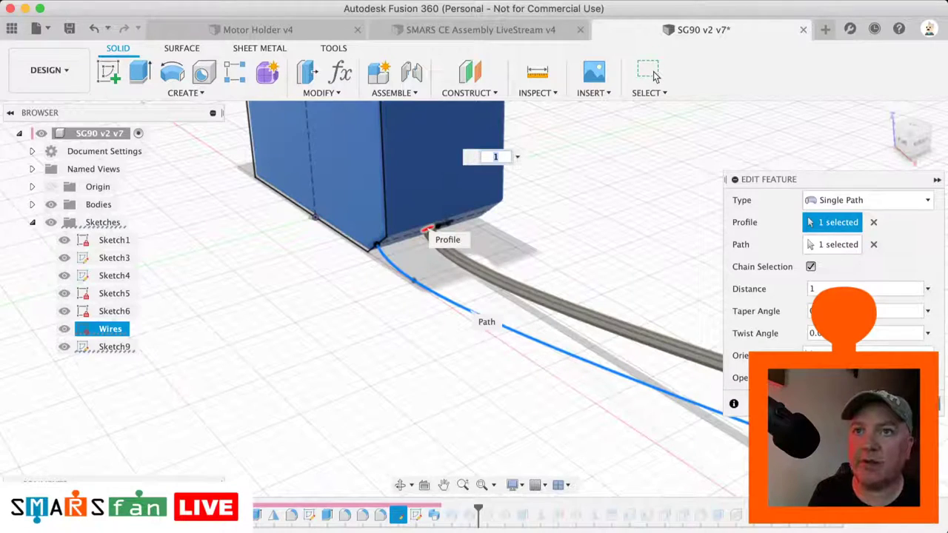
key(Return)
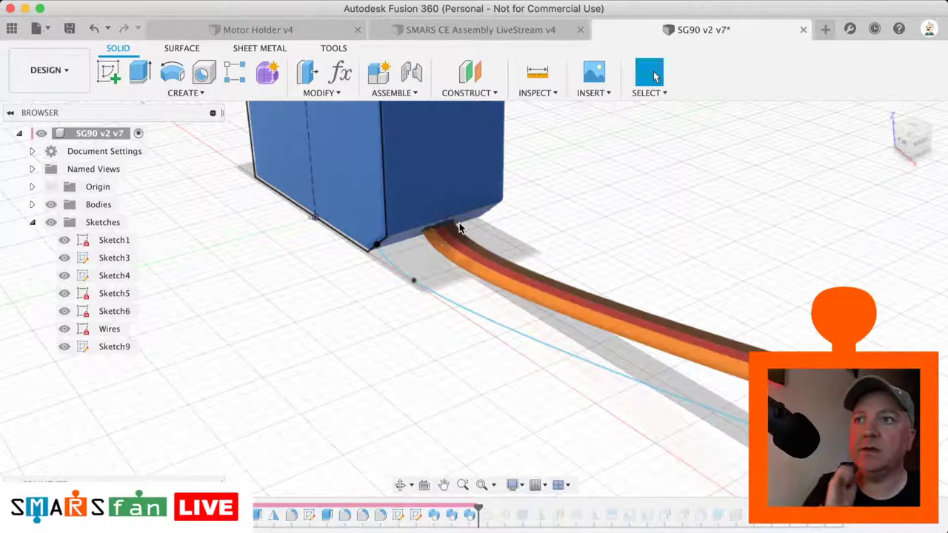
scroll(459, 226, down, 3)
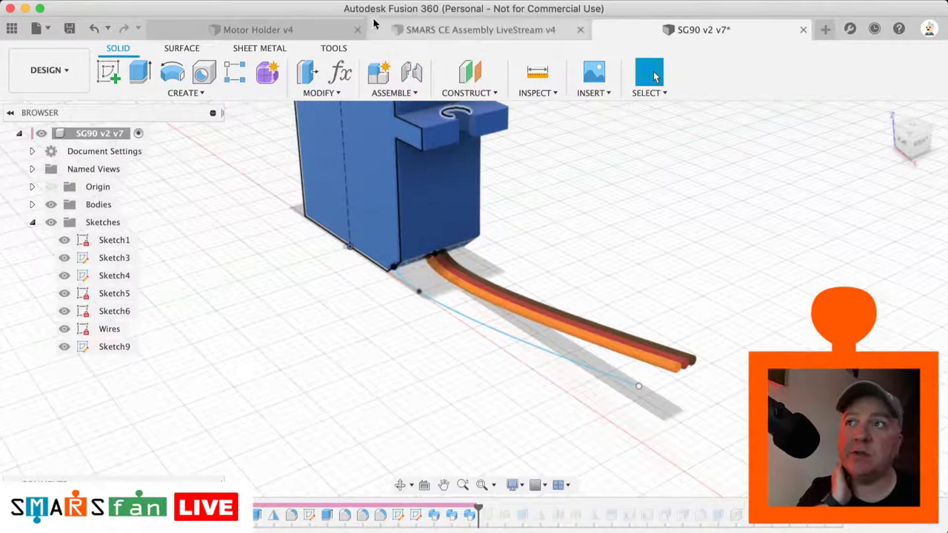
- Switch to the SMARS CE Assembly LiveStream v4 design and view the robot from another angle
click(441, 28)
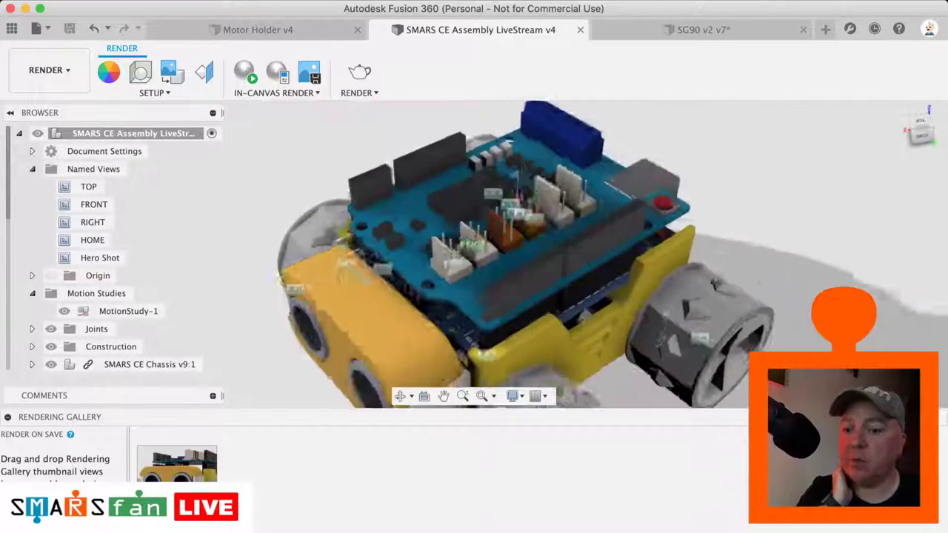
click(932, 127)
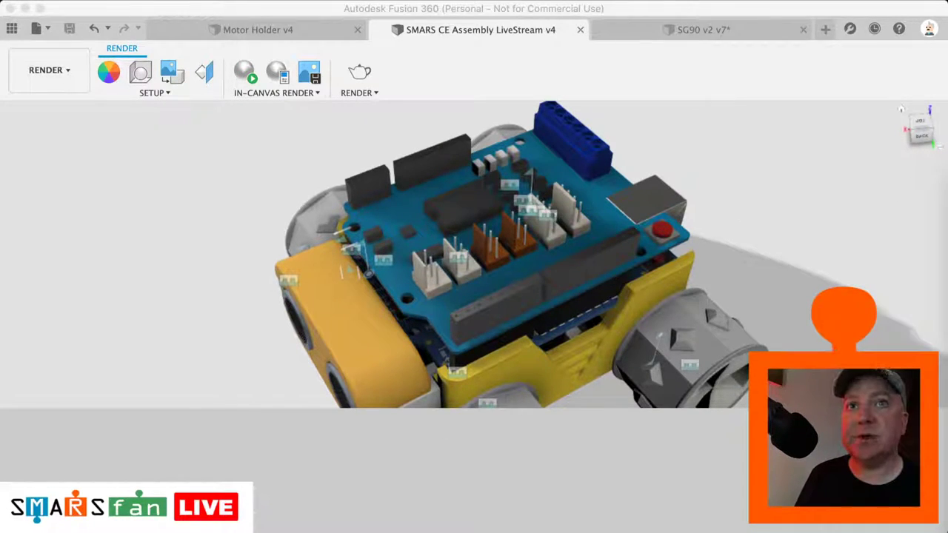
- Switch to the web browser showing smarsfan.com and return to the start of the Motor Holder Design page
drag(947, 121, 110, 93)
scroll(339, 221, up, 15)
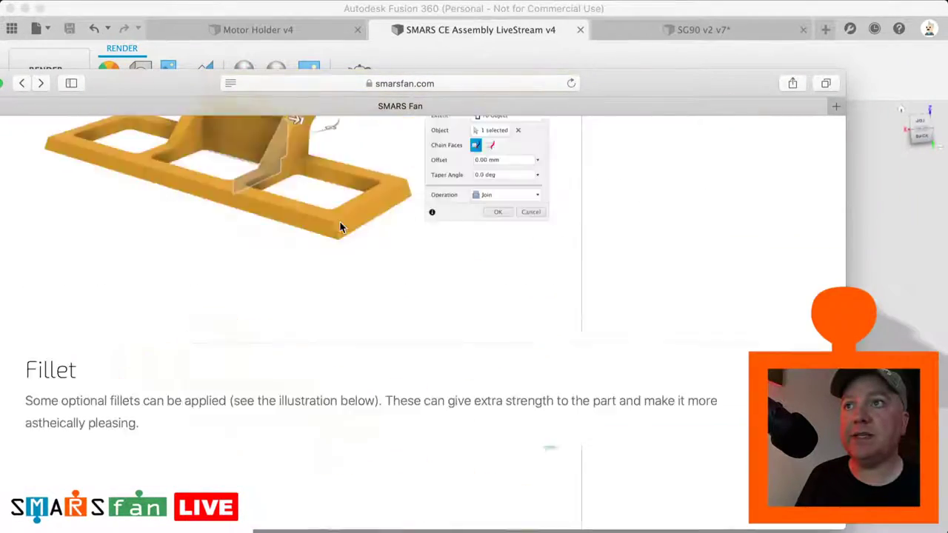
scroll(464, 137, up, 20)
drag(610, 83, 722, 51)
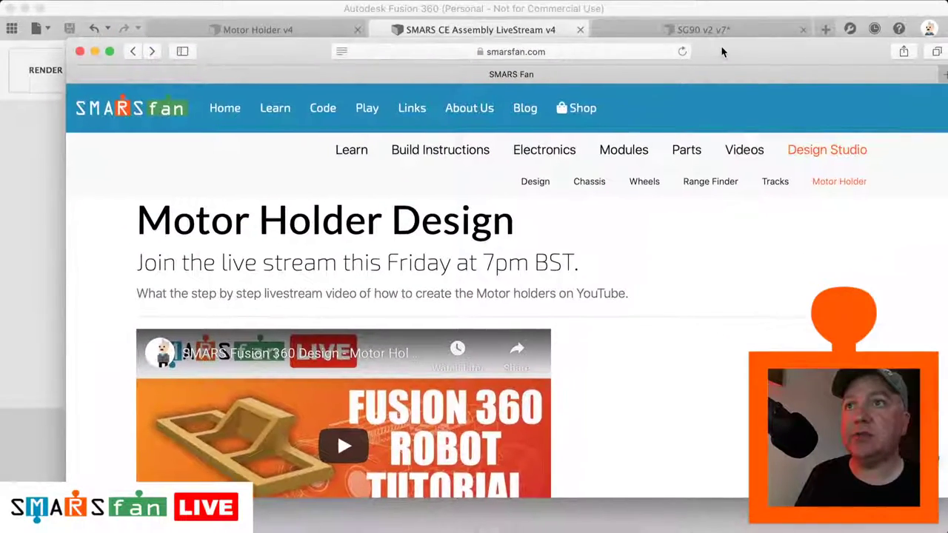
- Open the Design Studio's Design overview page and look through the Chassis design guide
click(534, 186)
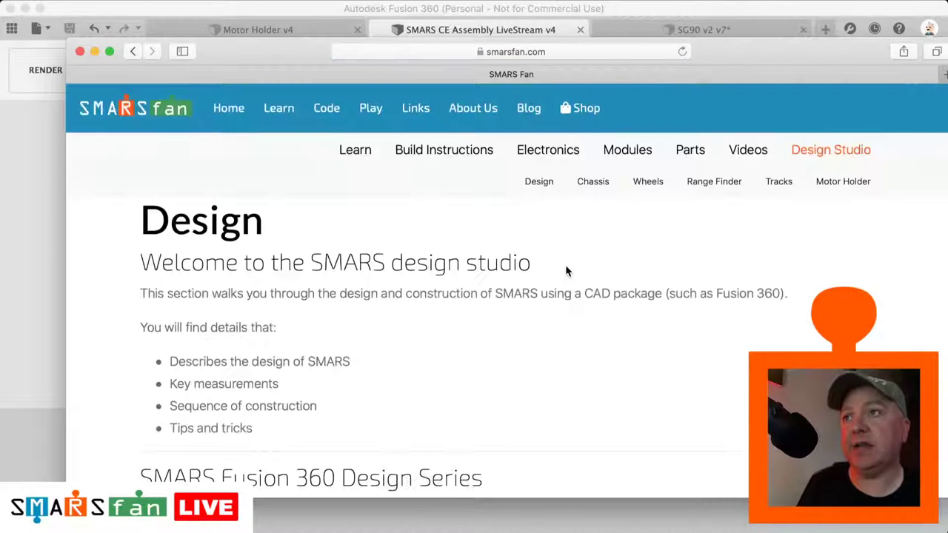
scroll(537, 339, down, 2)
click(585, 154)
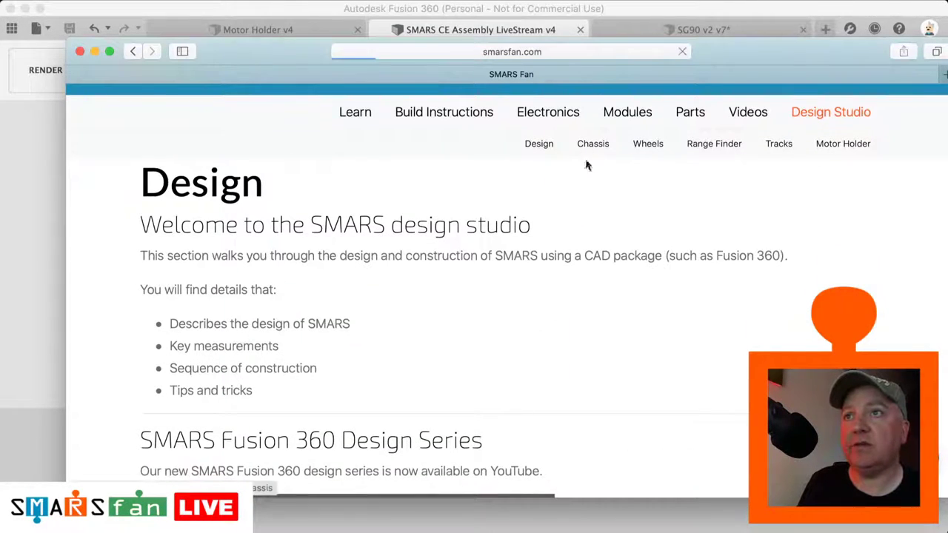
scroll(571, 269, down, 3)
scroll(571, 269, up, 1)
scroll(570, 269, down, 3)
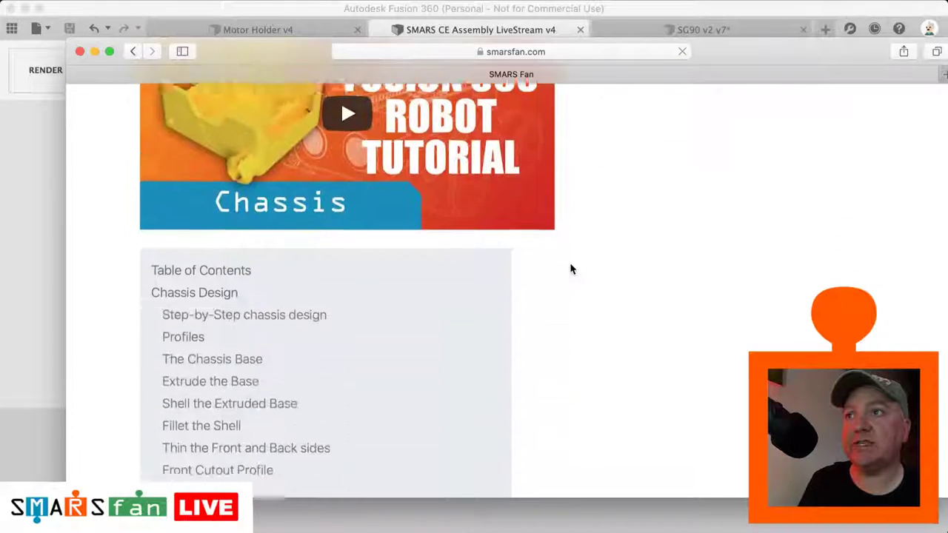
scroll(571, 269, up, 2)
scroll(571, 269, up, 5)
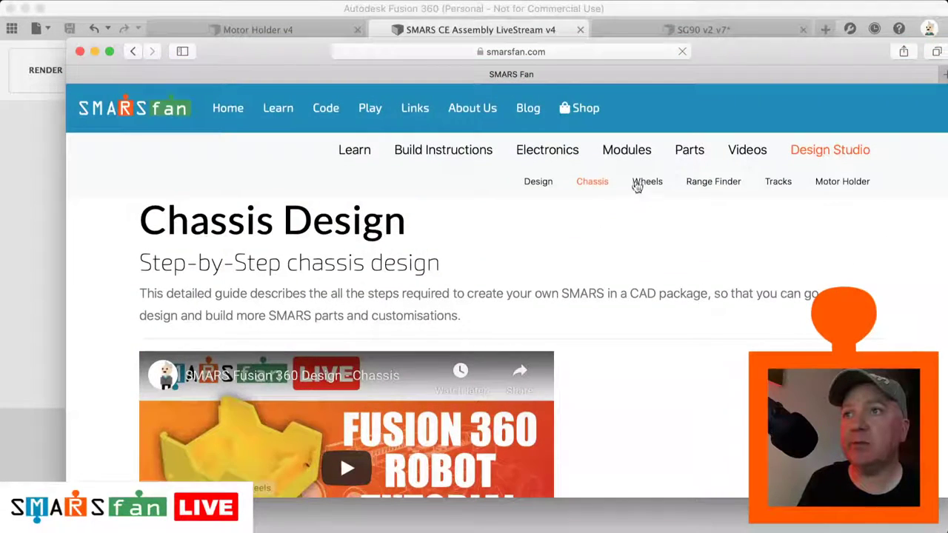
- Look over the Wheels design guide and open the Range Finder design page
click(646, 184)
scroll(642, 280, down, 5)
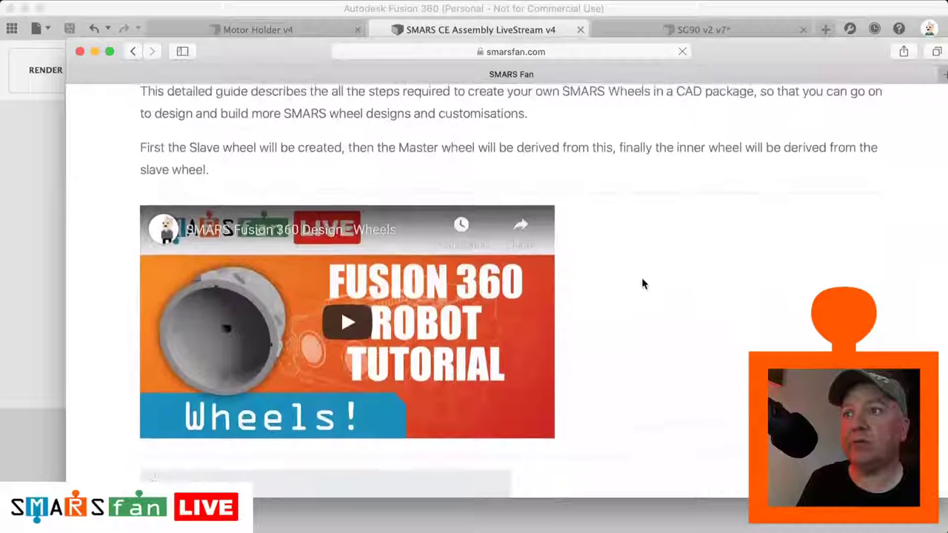
scroll(655, 209, up, 5)
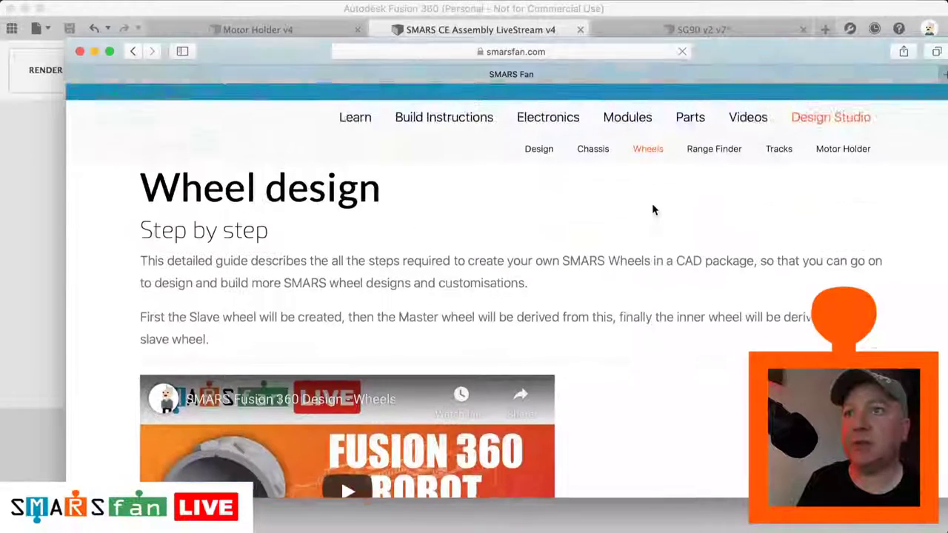
click(695, 185)
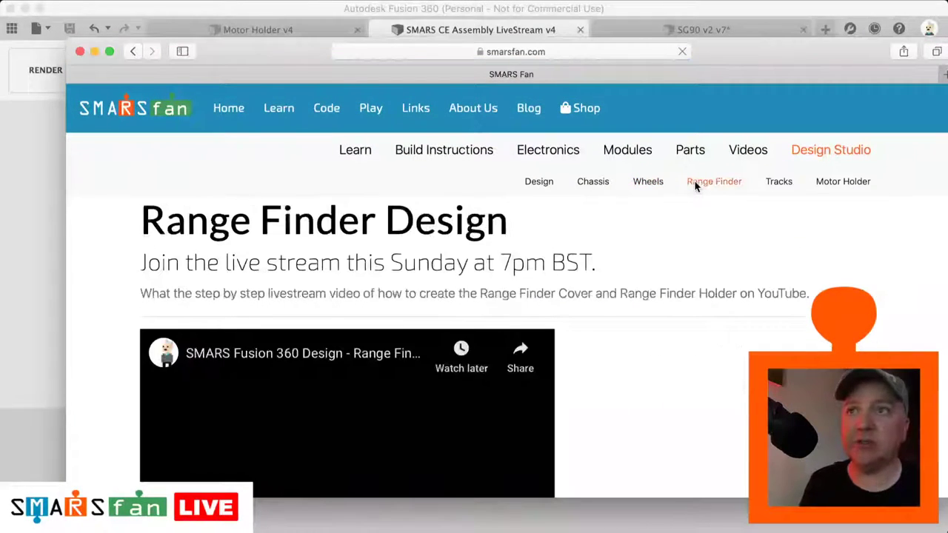
- Look over the tutorial video section of the Range Finder design guide and dismiss the chat pop-up
scroll(714, 360, down, 3)
scroll(713, 360, up, 1)
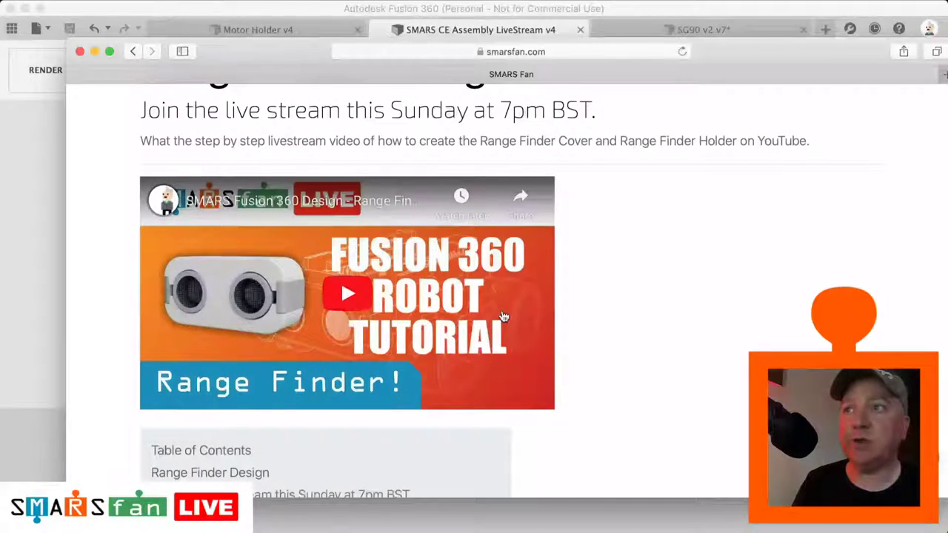
scroll(547, 283, up, 3)
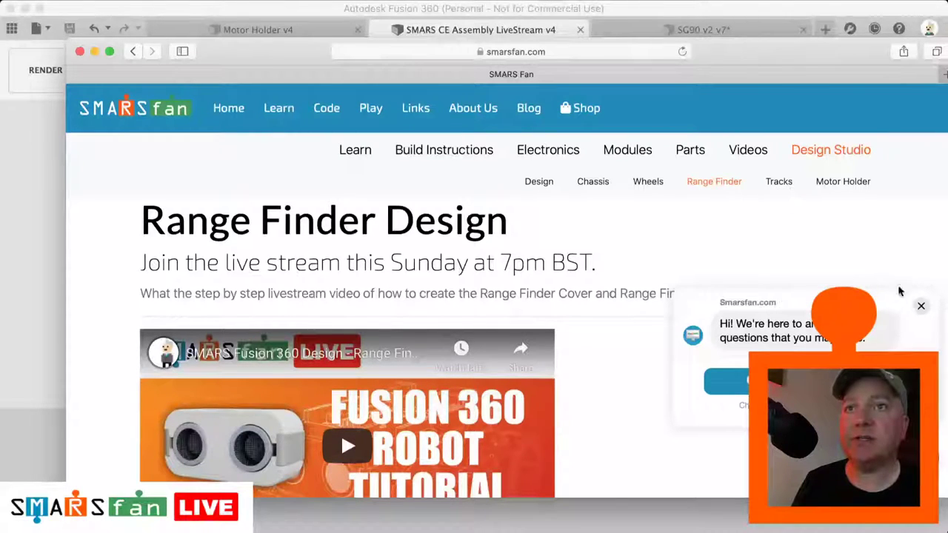
click(922, 306)
- Open the Tracks design guide and look through its profiles, tolerance note and dimensions table
click(782, 184)
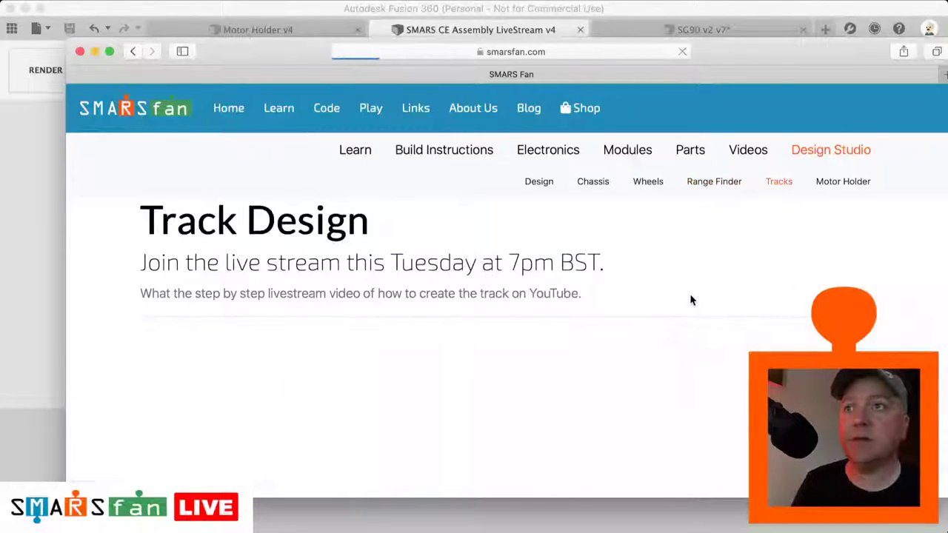
scroll(689, 298, down, 2)
scroll(690, 298, down, 5)
scroll(690, 299, down, 3)
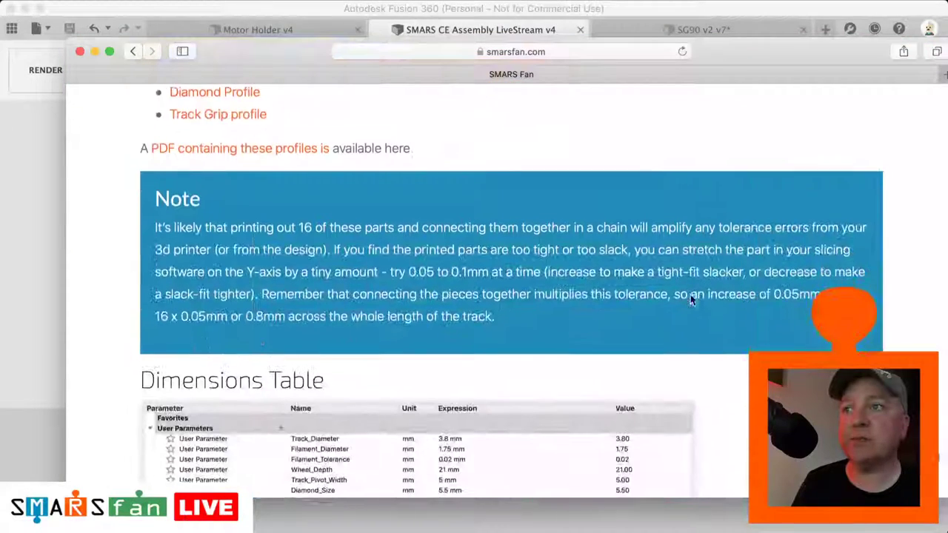
scroll(689, 294, up, 8)
- Look over the video and profiles in the Motor Holder design guide, and switch to the full-screen image of the SMARS robot
click(843, 183)
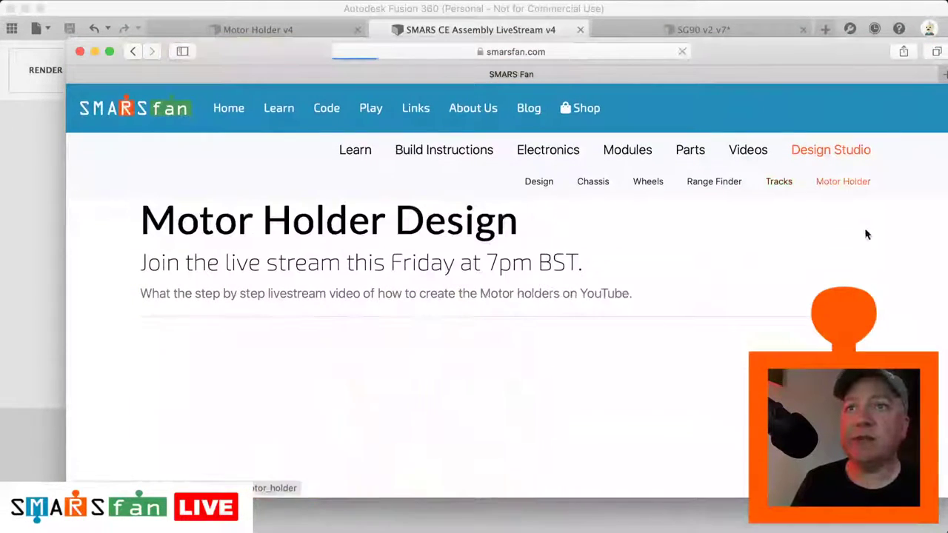
scroll(737, 346, down, 3)
scroll(737, 346, down, 1)
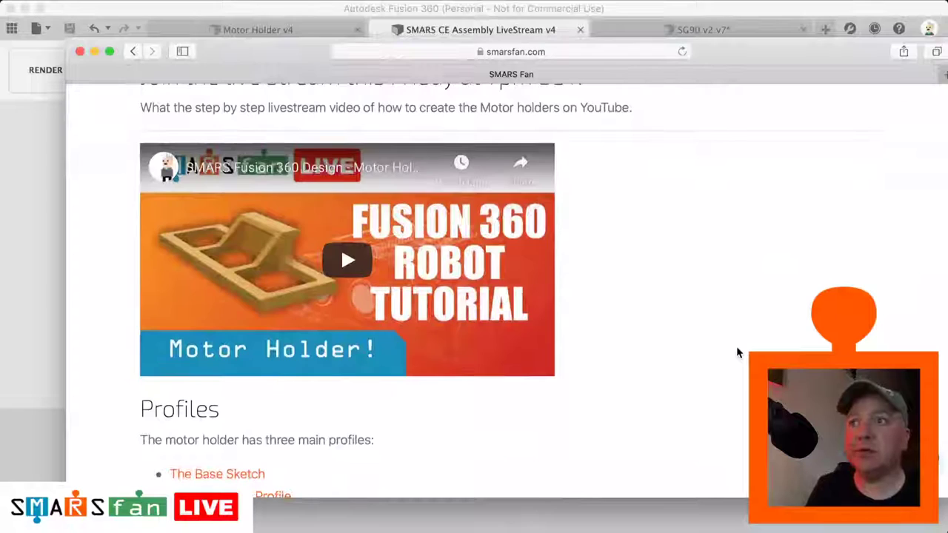
key(ctrl+Right)
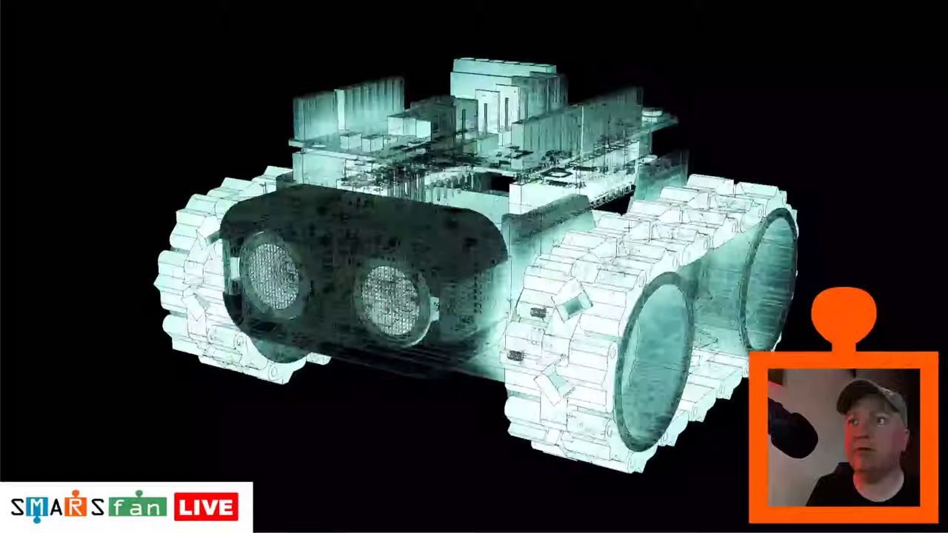